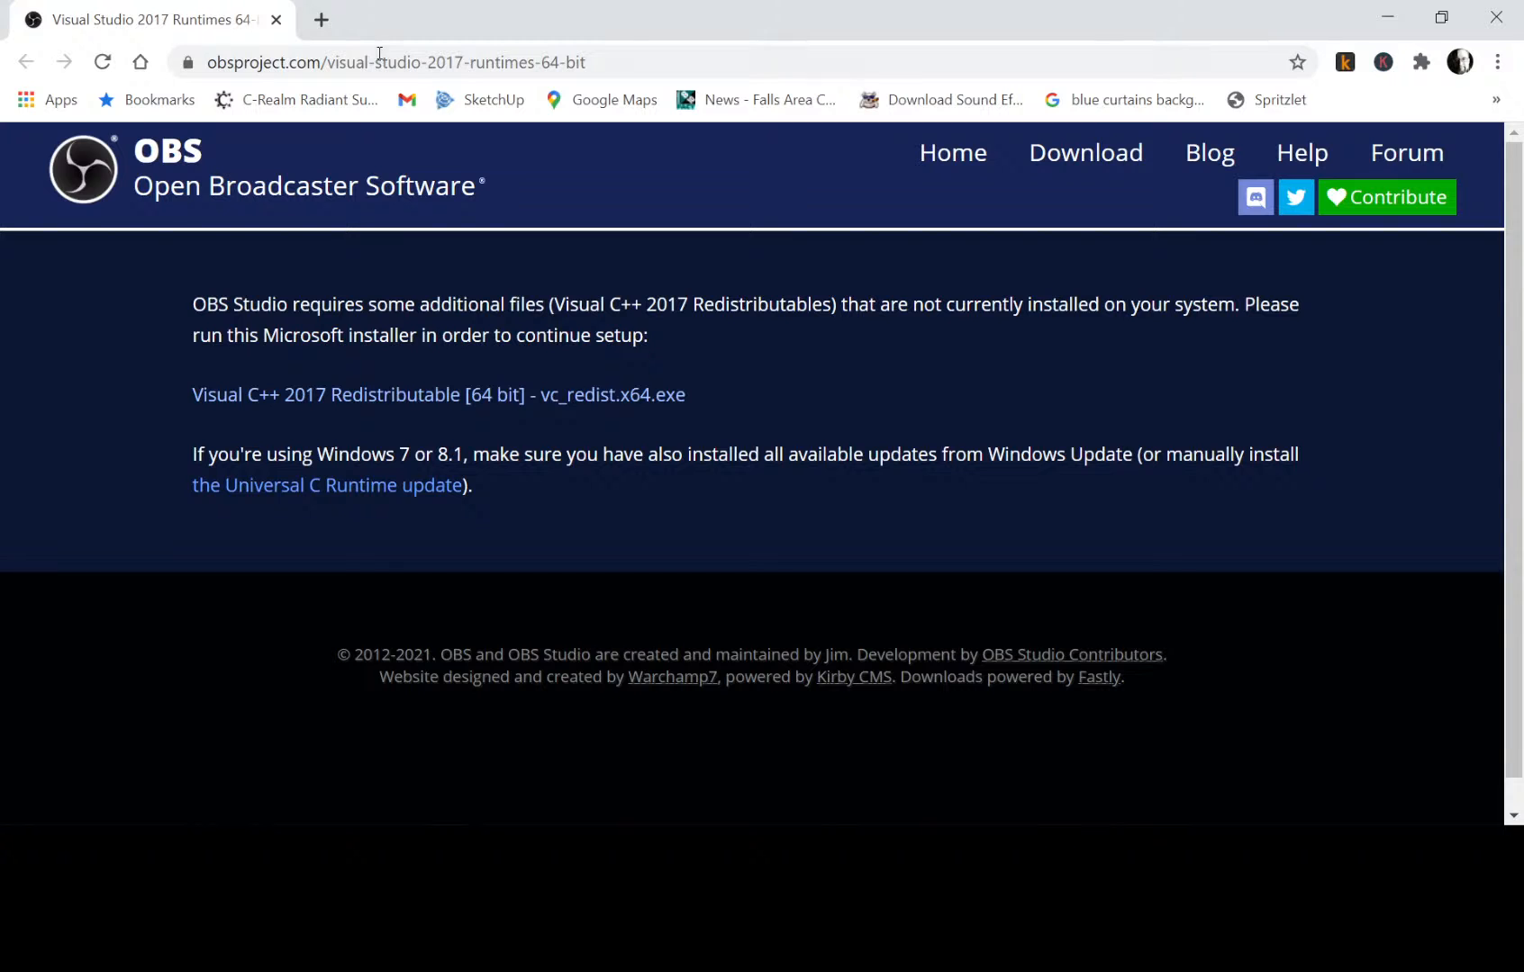
# Open a new blank browser tab.
pyautogui.click(322, 20)
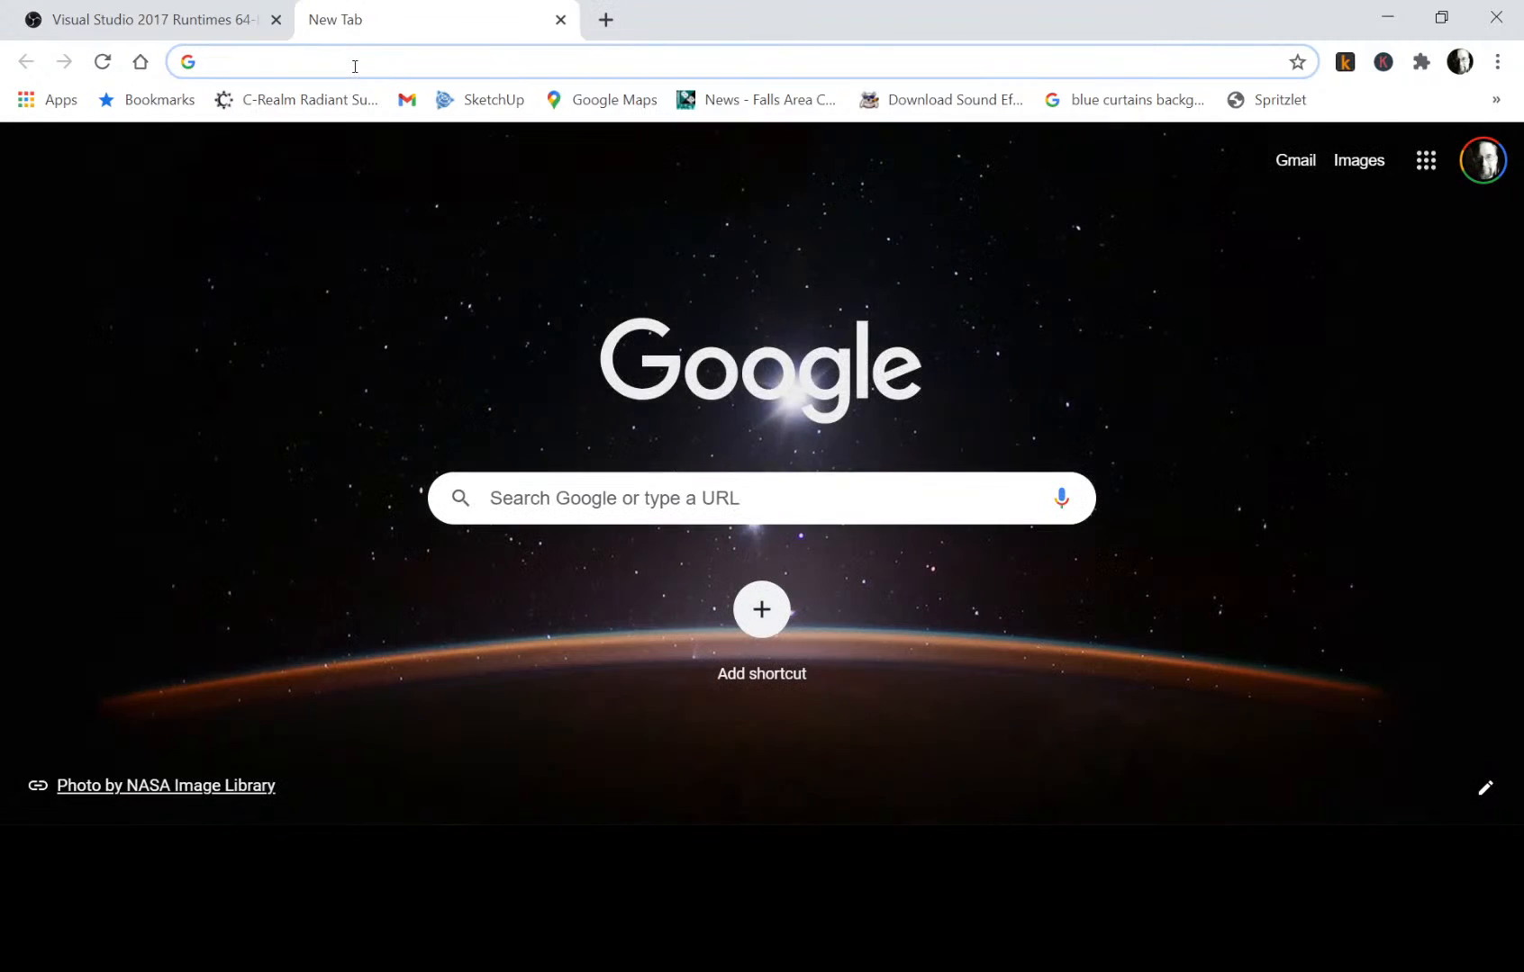
pyautogui.click(355, 65)
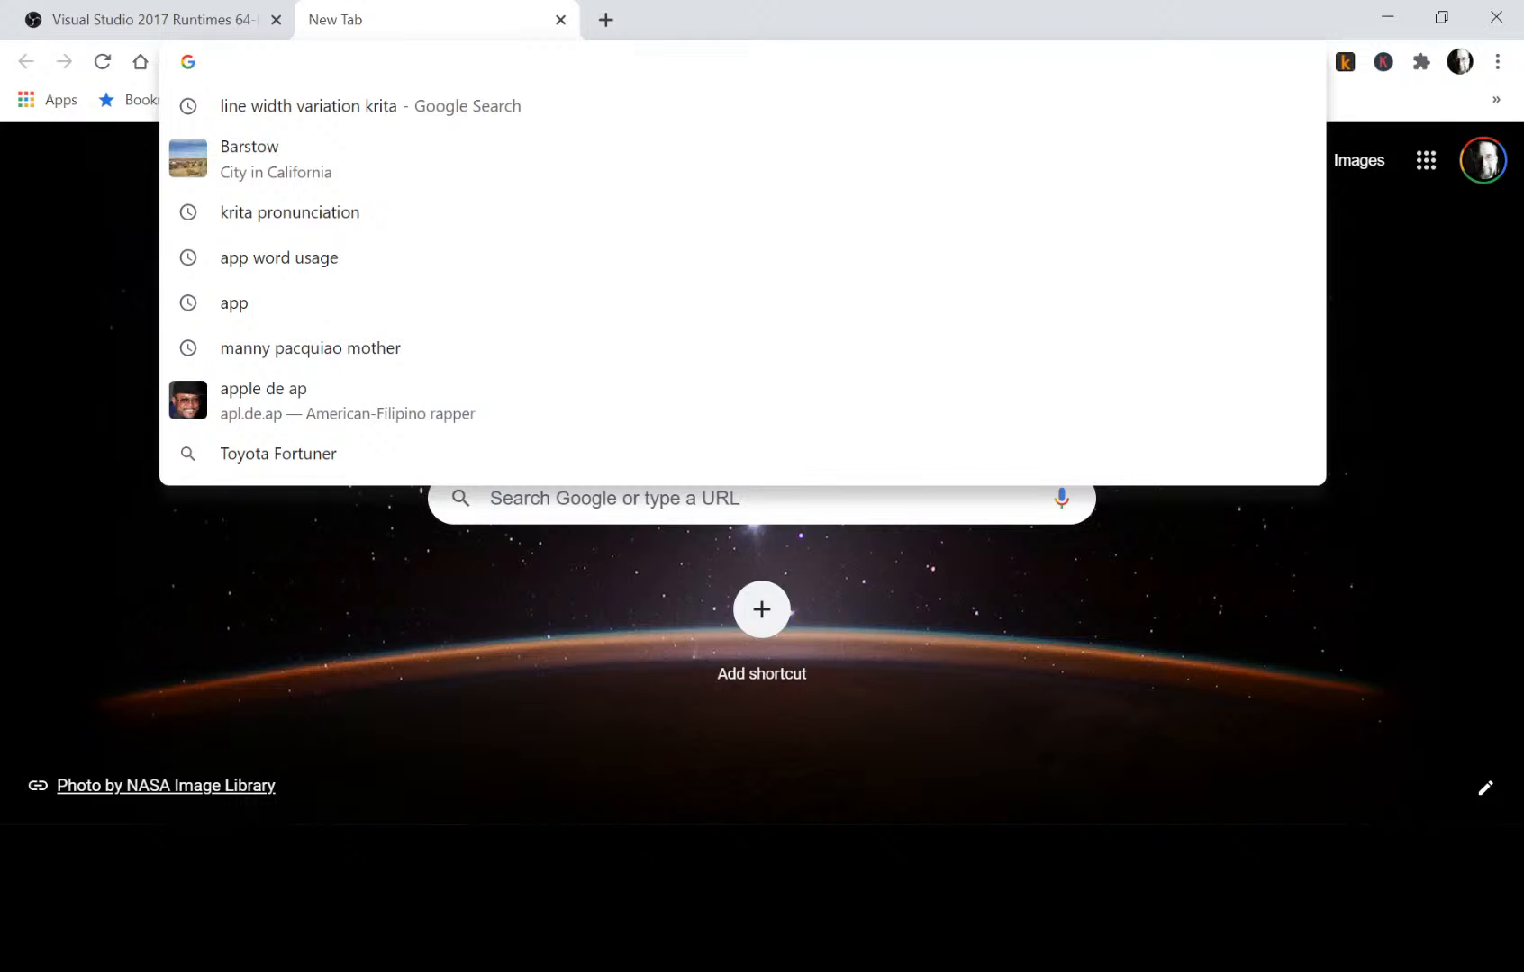
pyautogui.hotkey('alt', 'Tab')
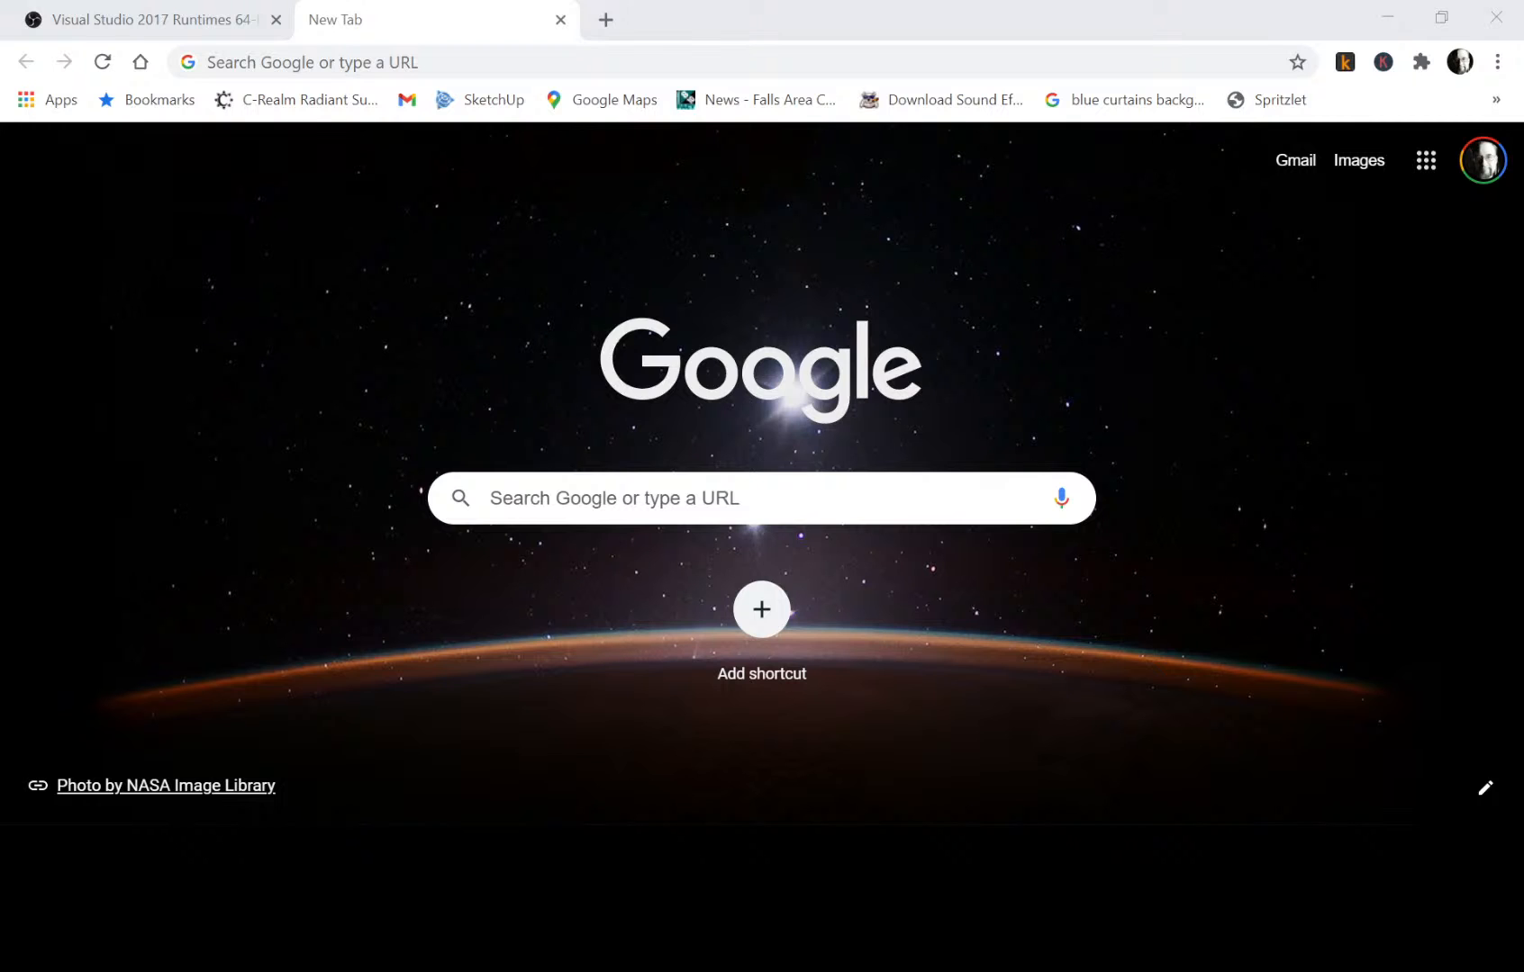
# Open the Restream Chat page at chat.restream.io/chat in another new tab.
pyautogui.click(606, 19)
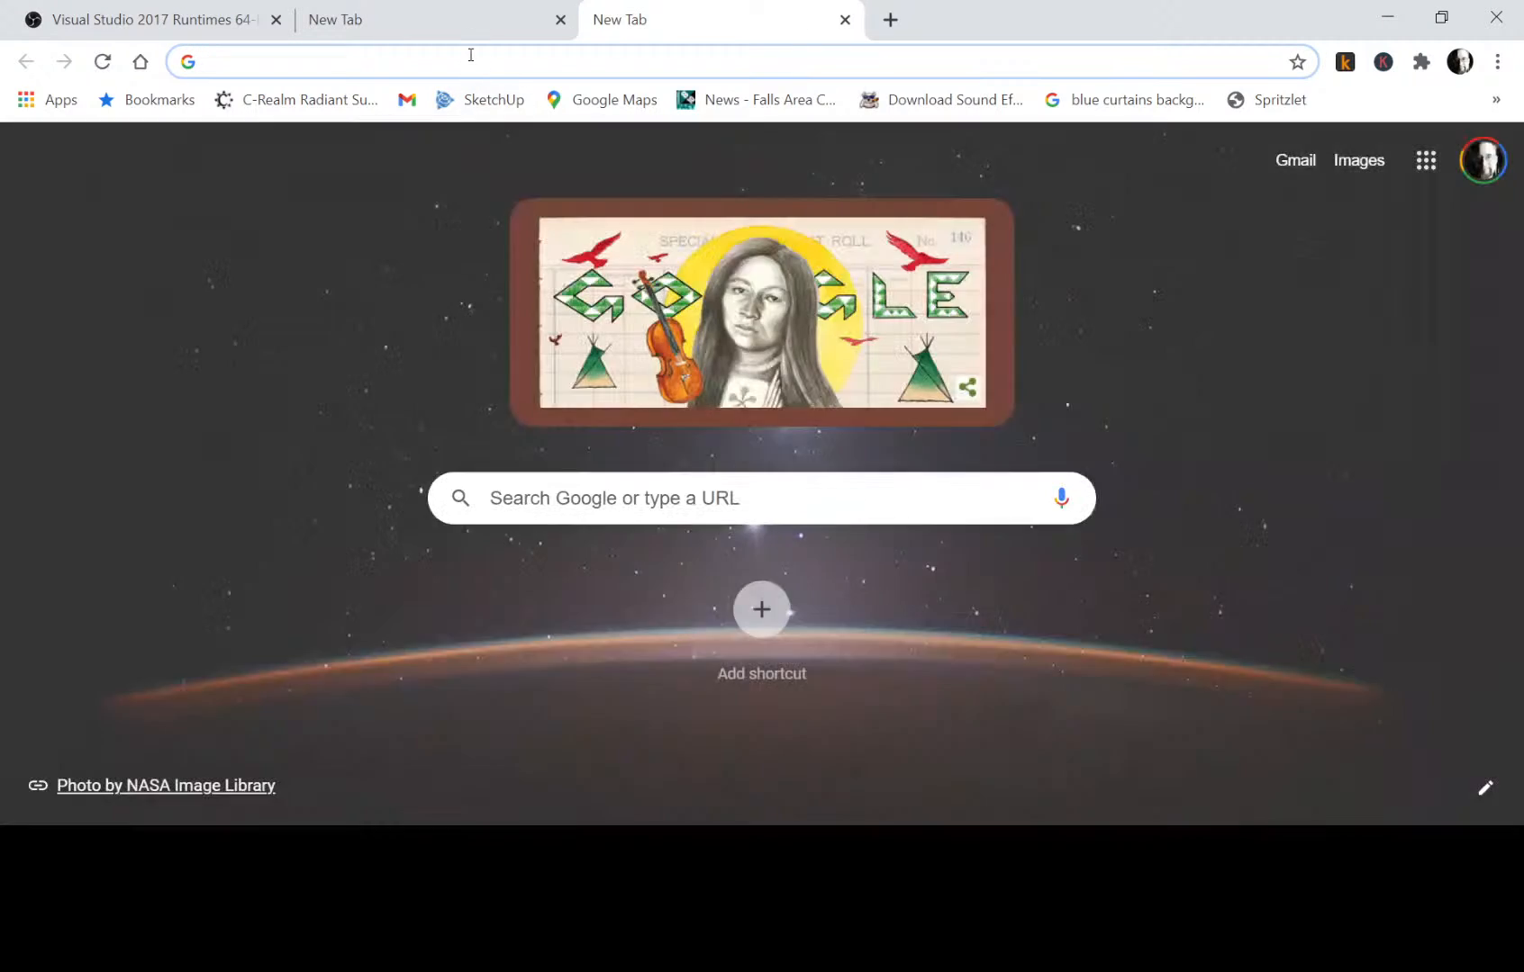
pyautogui.click(470, 55)
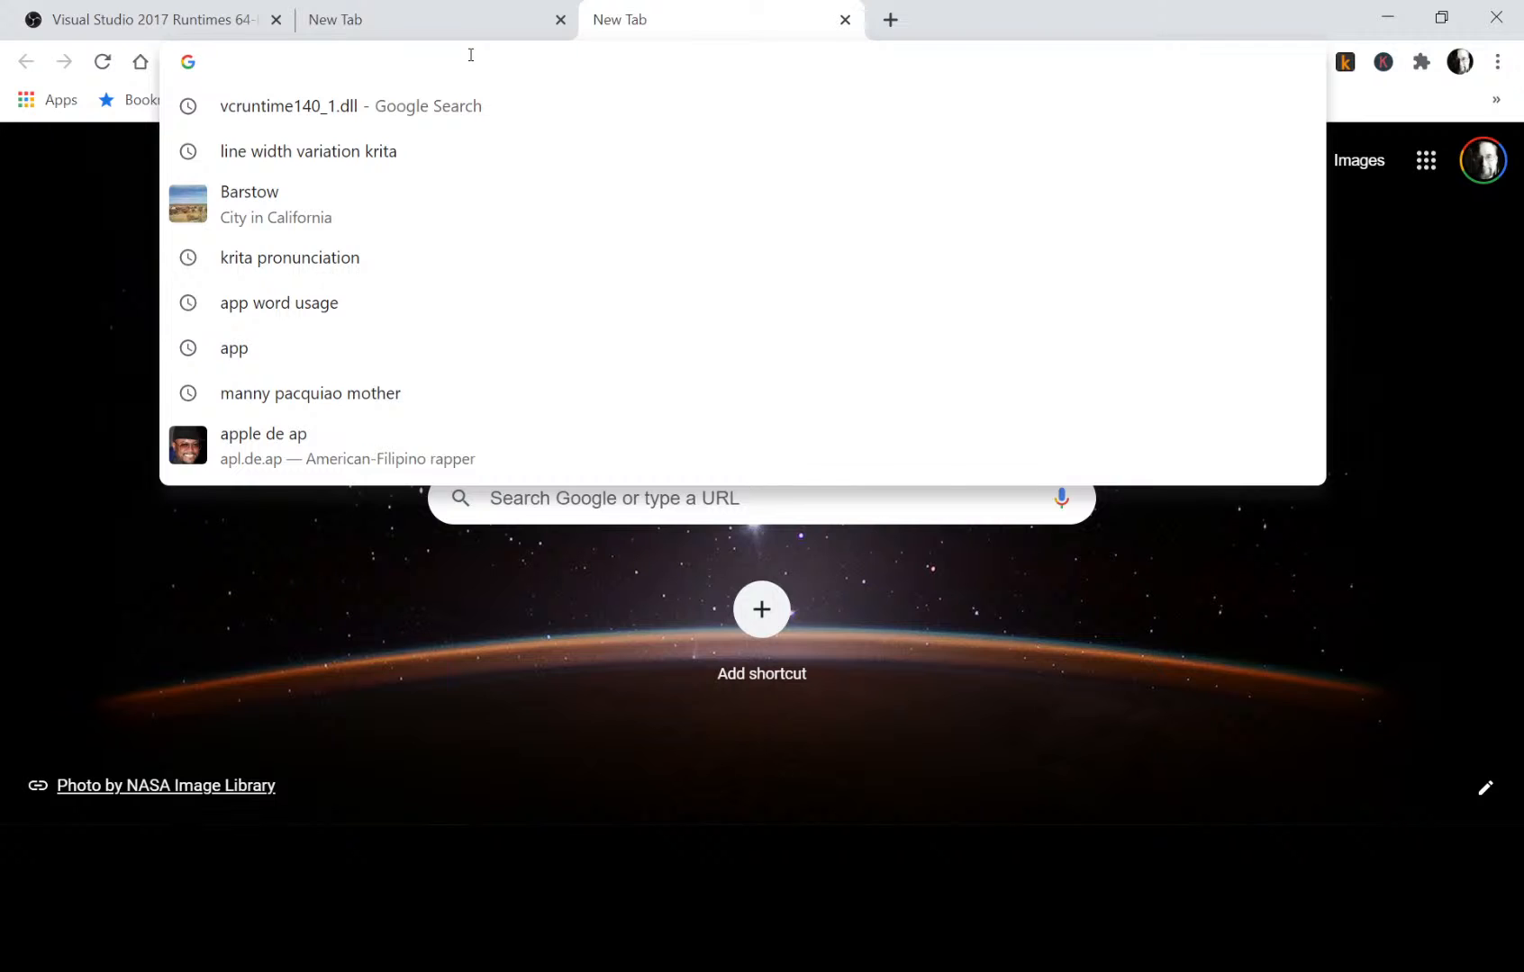
pyautogui.write('rest')
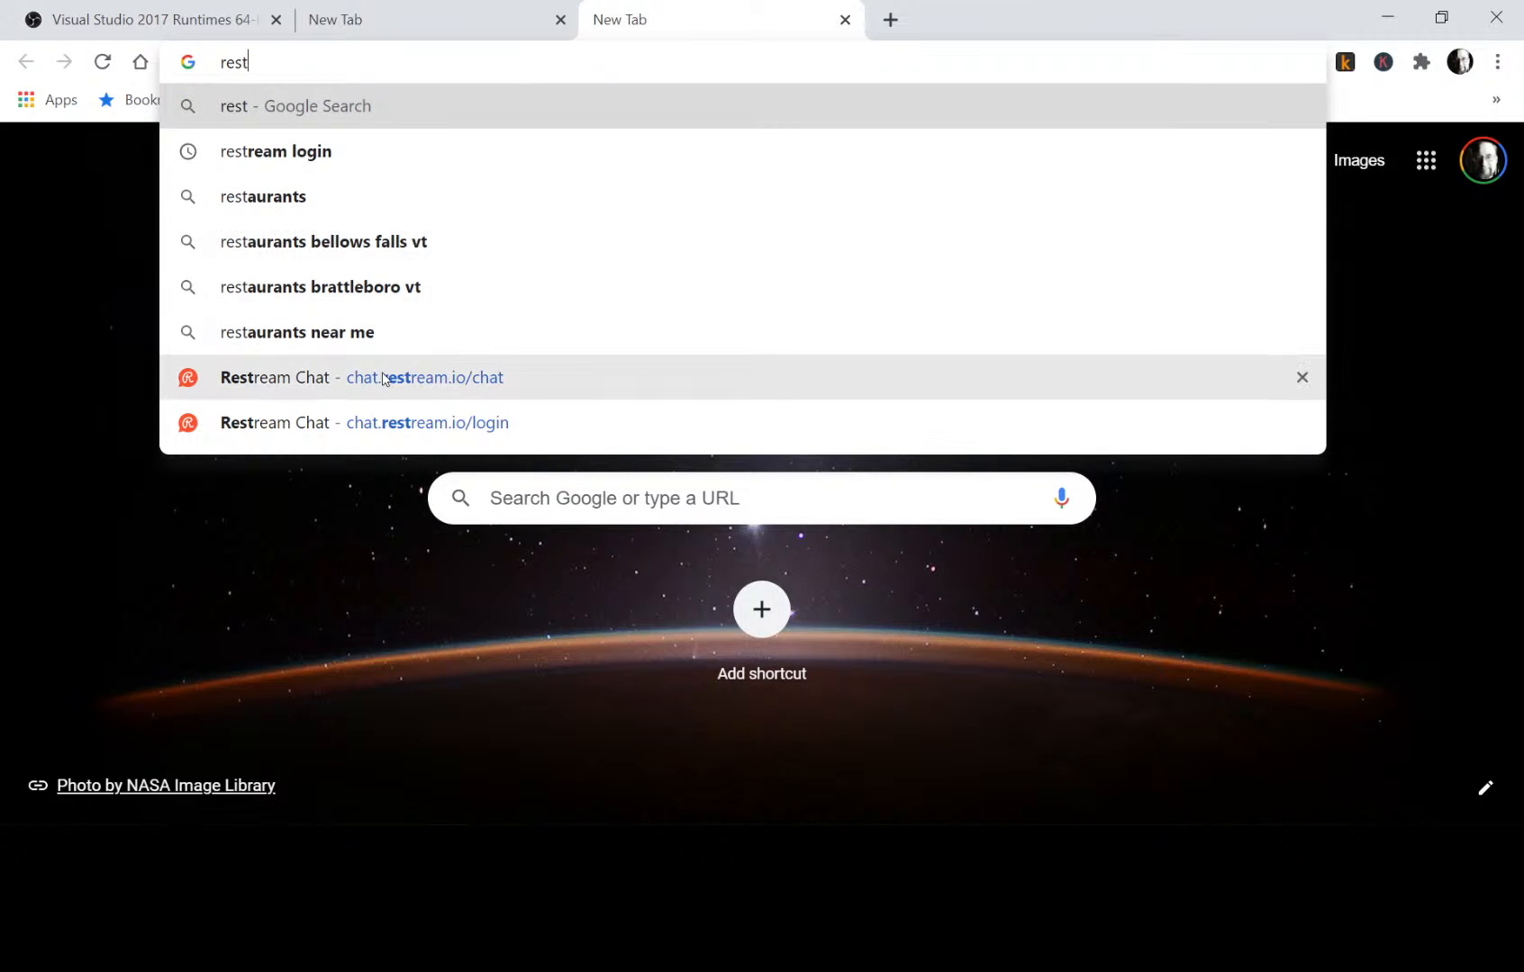
pyautogui.click(380, 376)
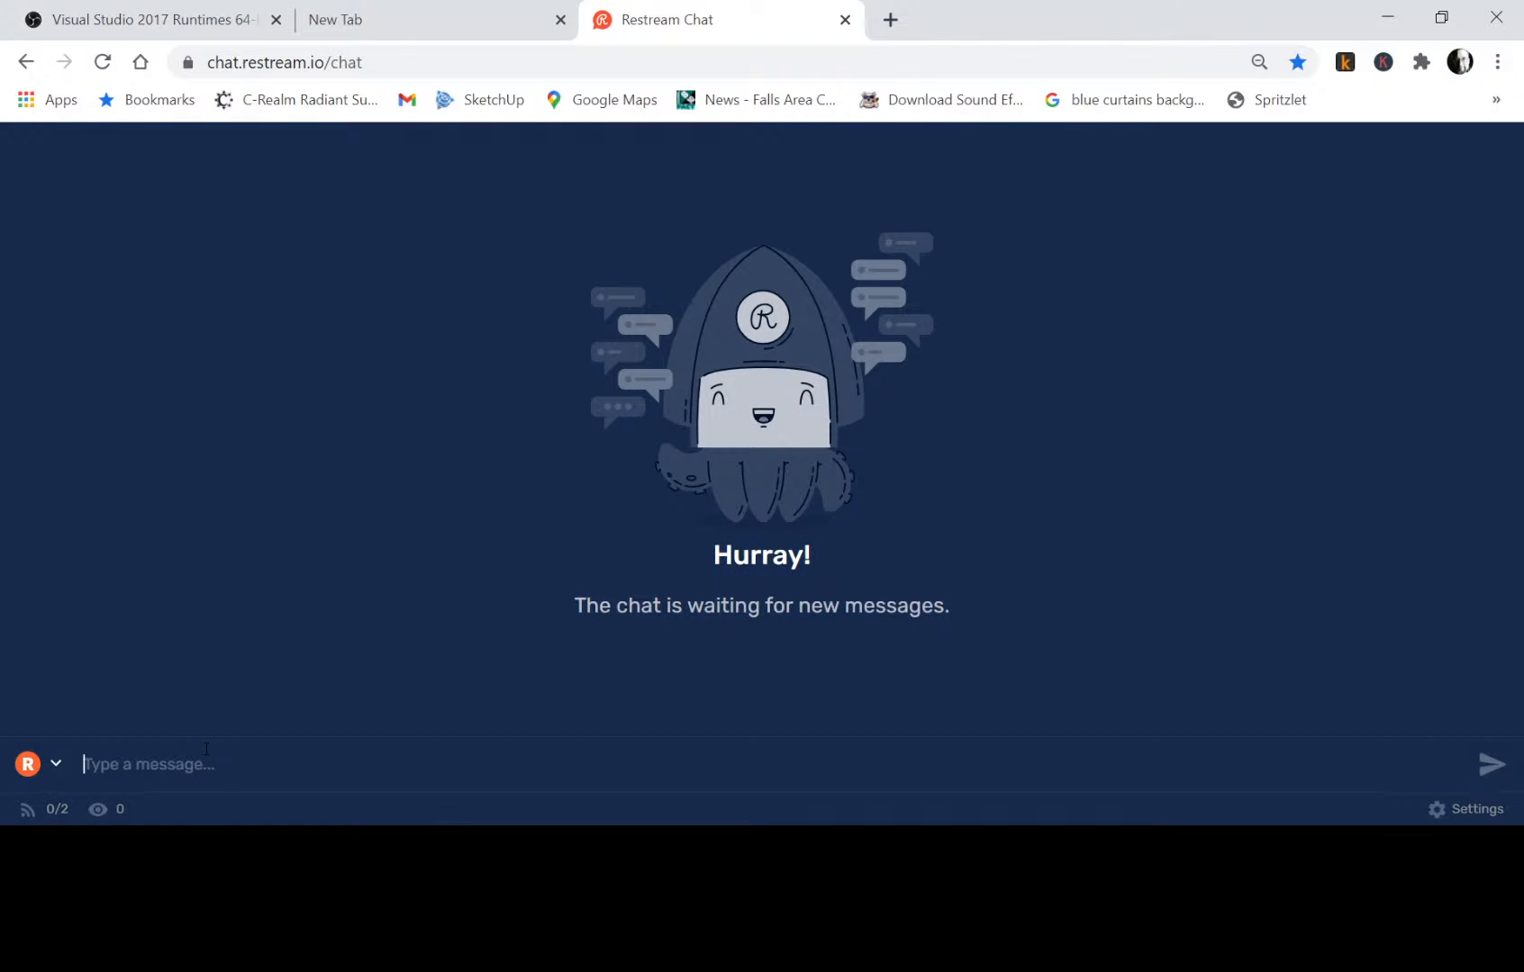
# Send the message "How De Do?" in the Restream chat.
pyautogui.write('How De')
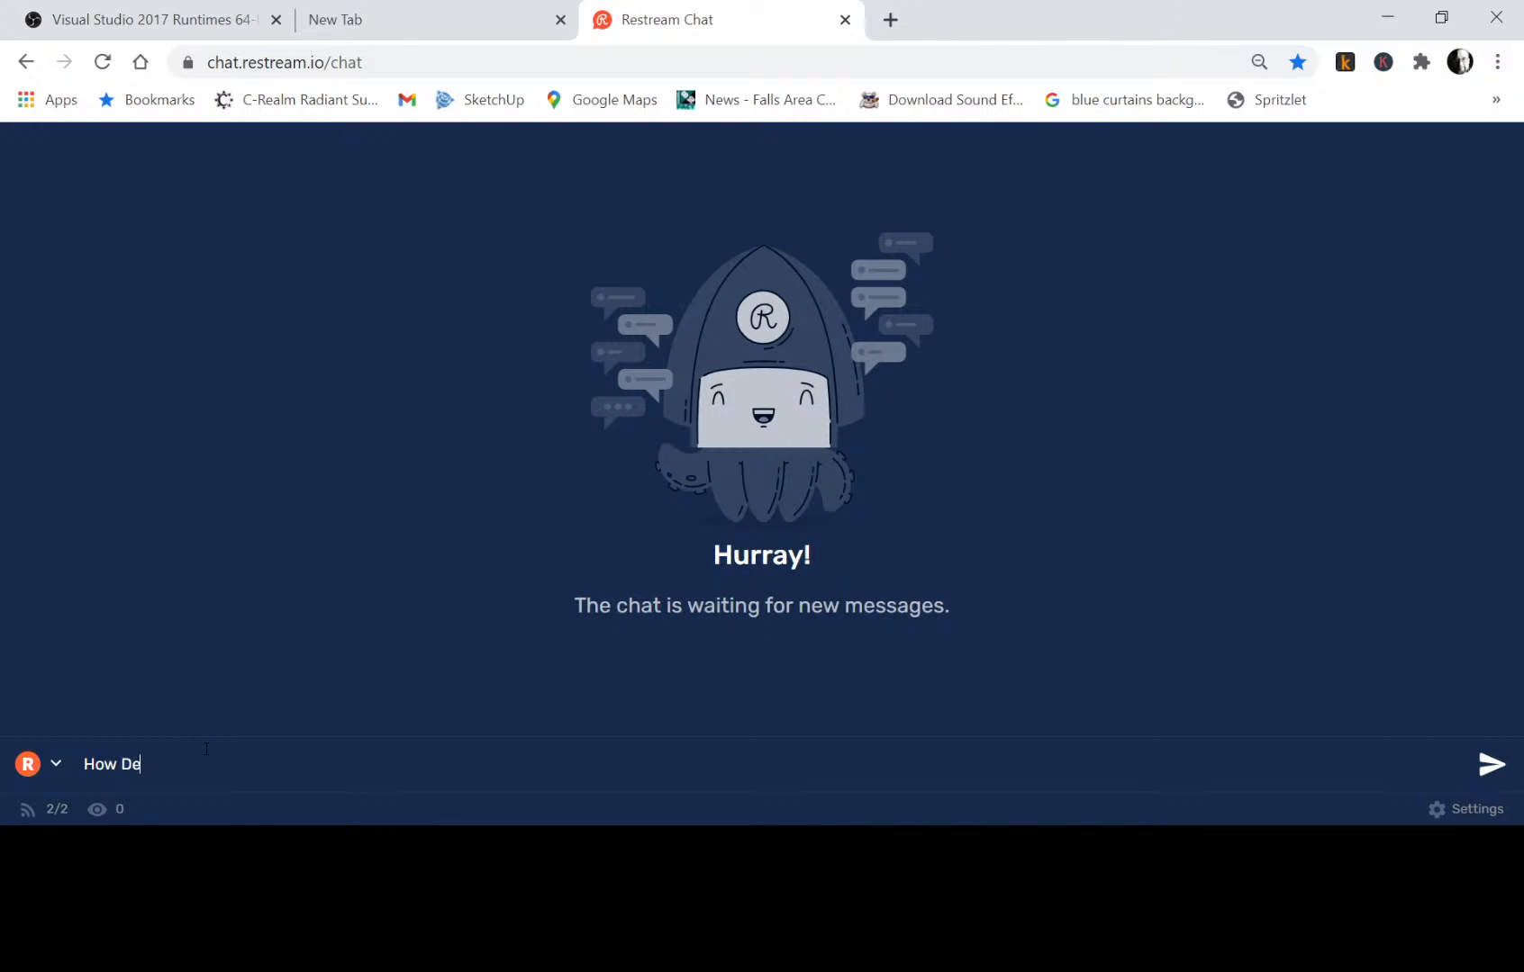
pyautogui.write(' Do>')
pyautogui.press('BackSpace')
pyautogui.write('?')
pyautogui.press('Return')
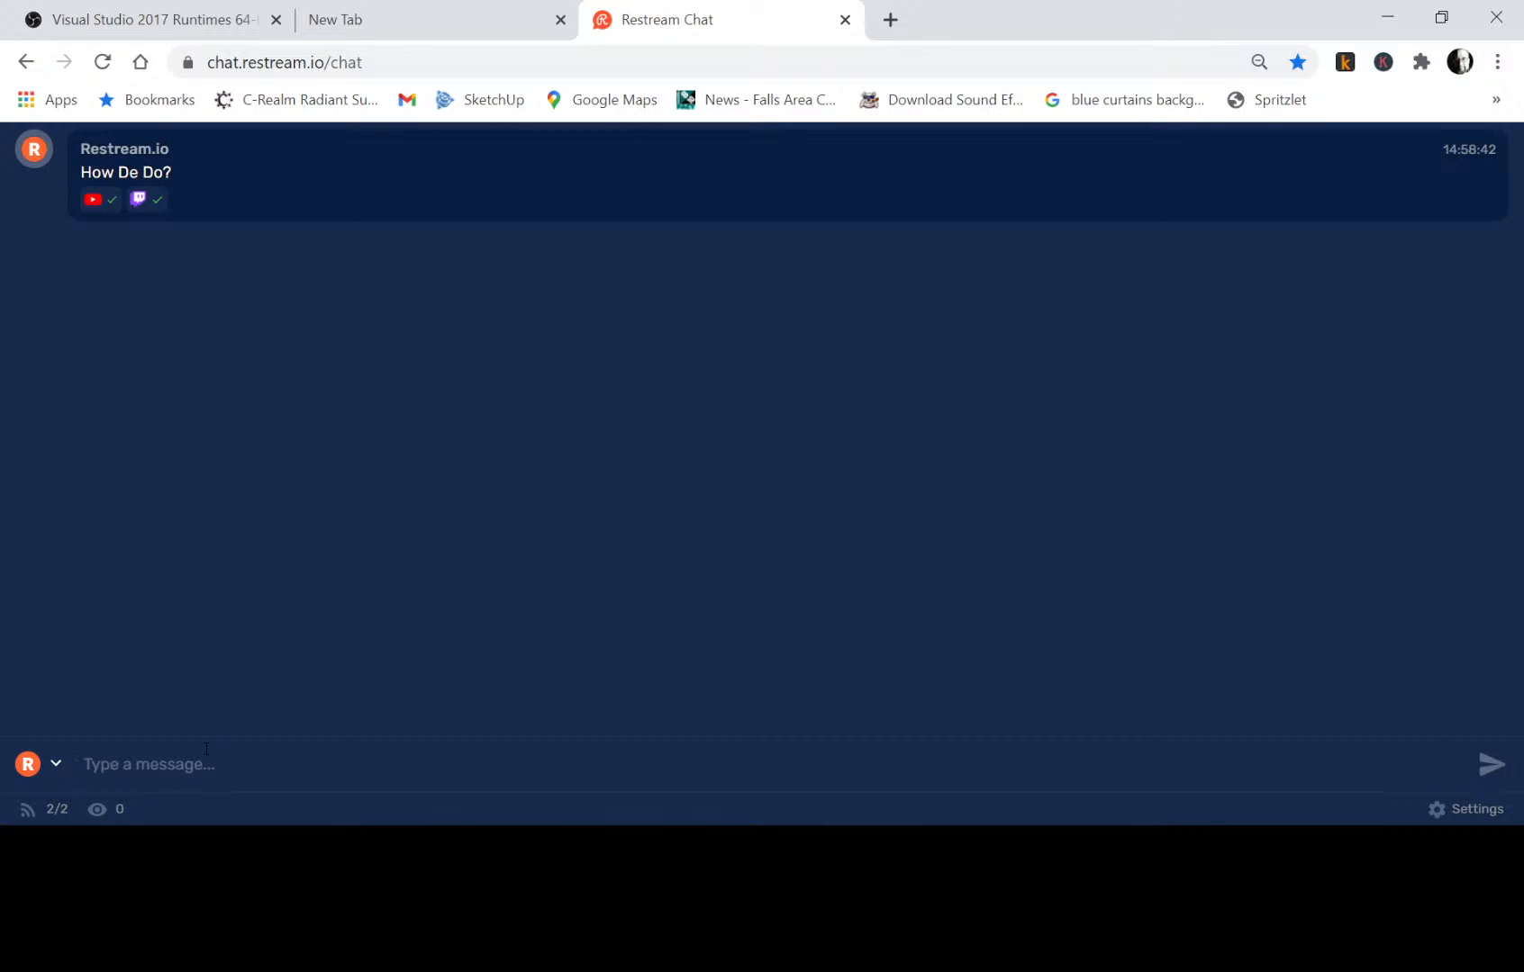
# Load kunstler.com in the blank browser tab.
pyautogui.click(468, 27)
pyautogui.click(392, 65)
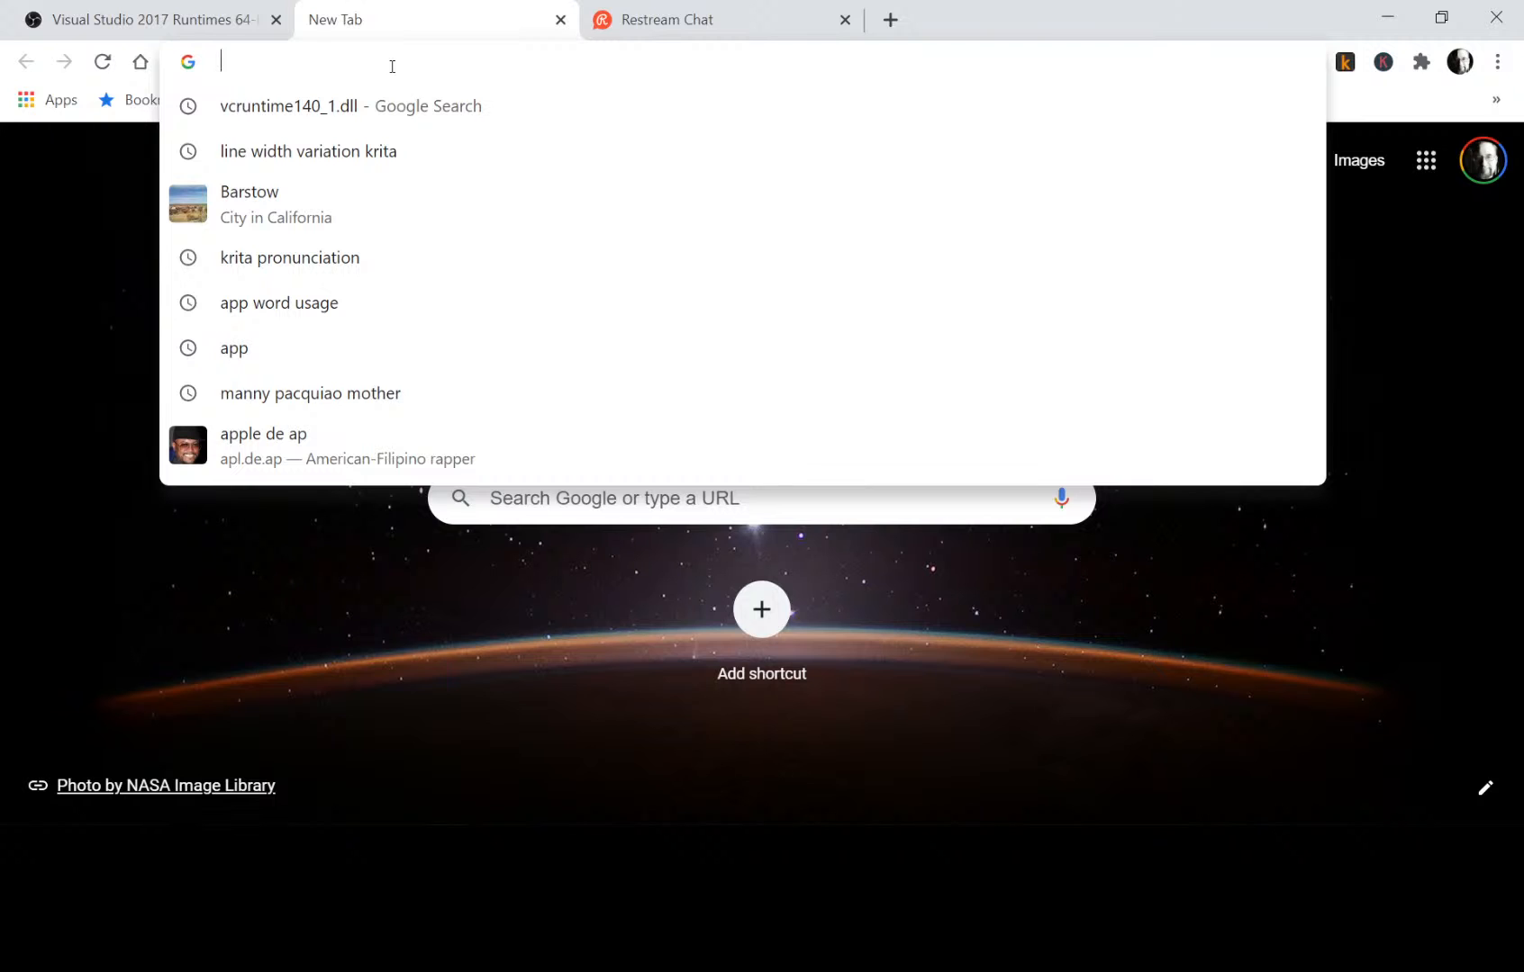
pyautogui.write('kuns')
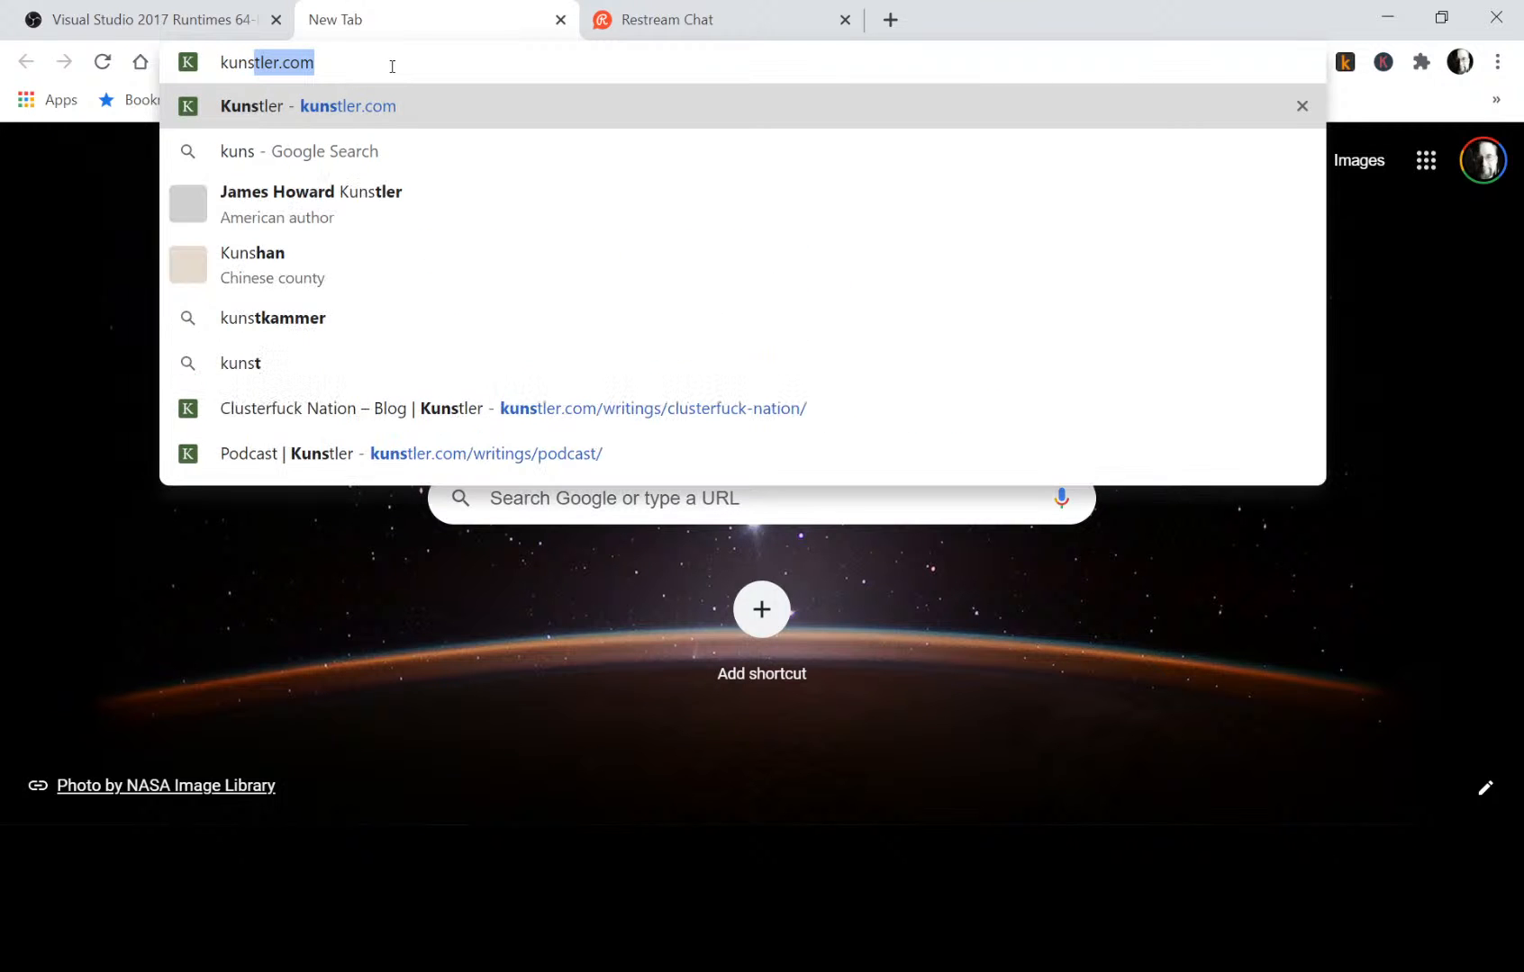
pyautogui.write('tler.com')
pyautogui.press('Return')
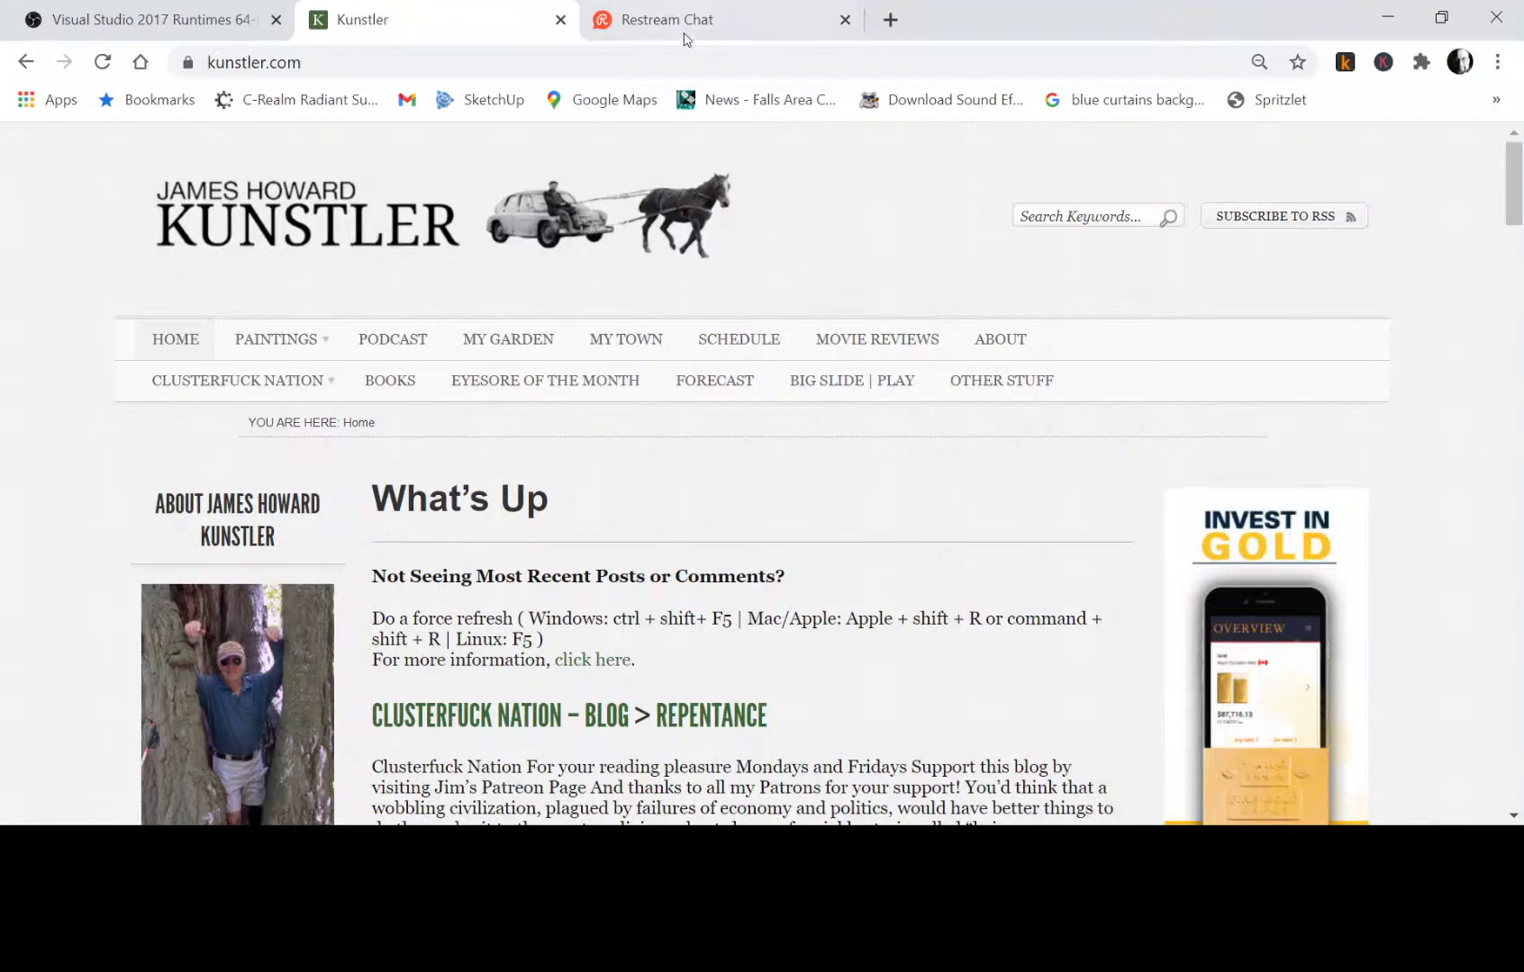
# Go to the Clusterfuck Nation blog archive and open its February 22, 2021 post "Repentance".
pyautogui.scroll(-5, 905, 463)
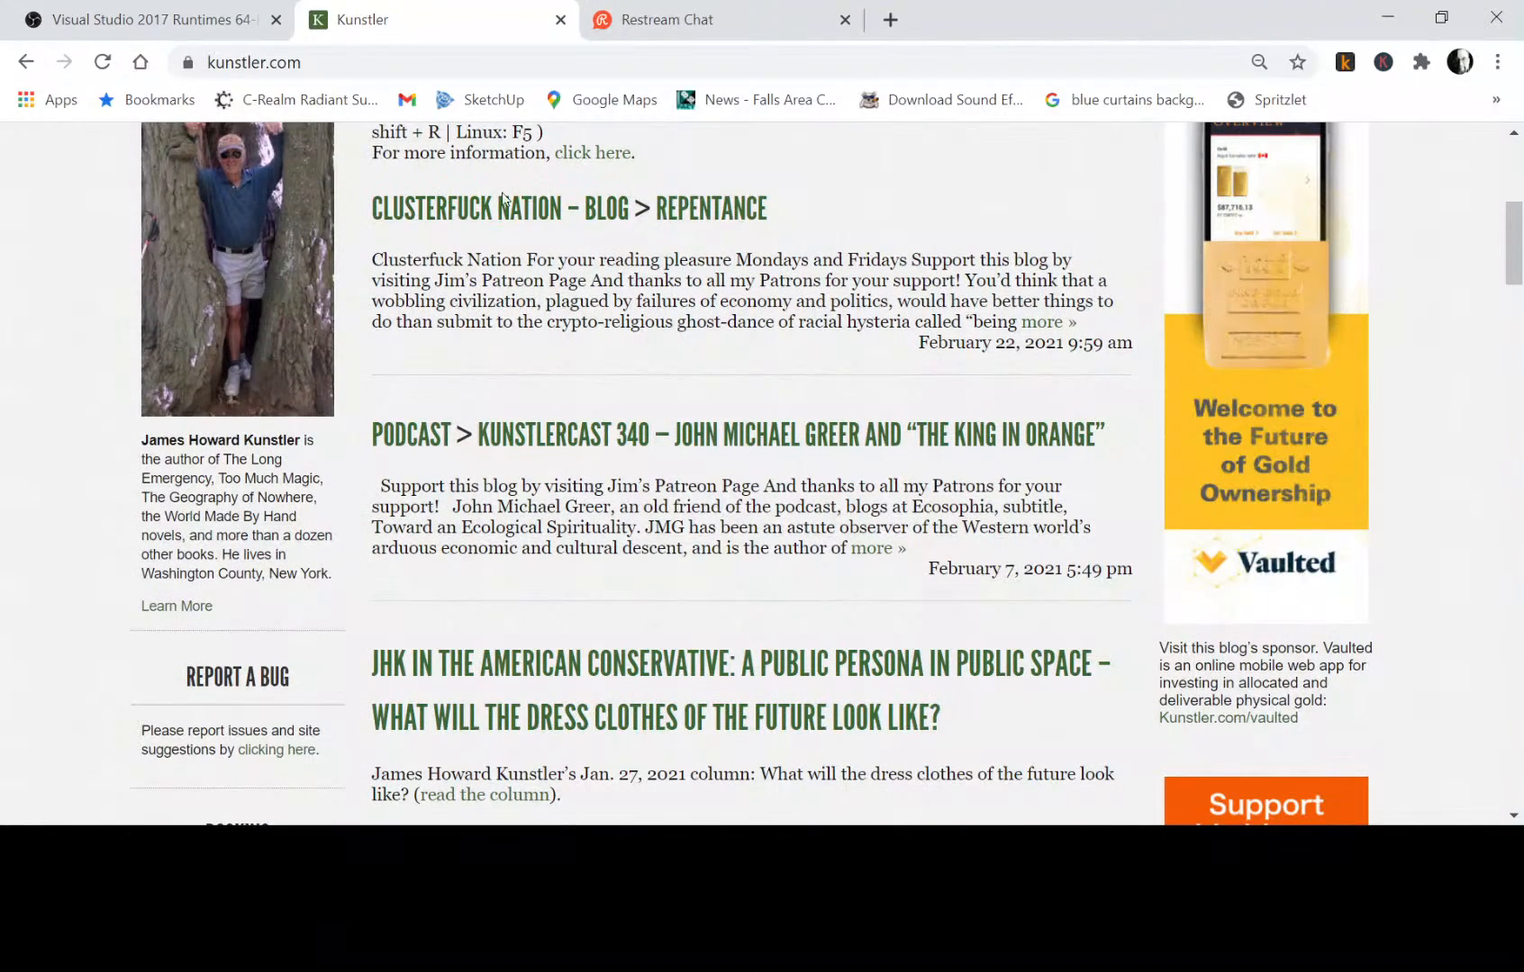
pyautogui.click(551, 215)
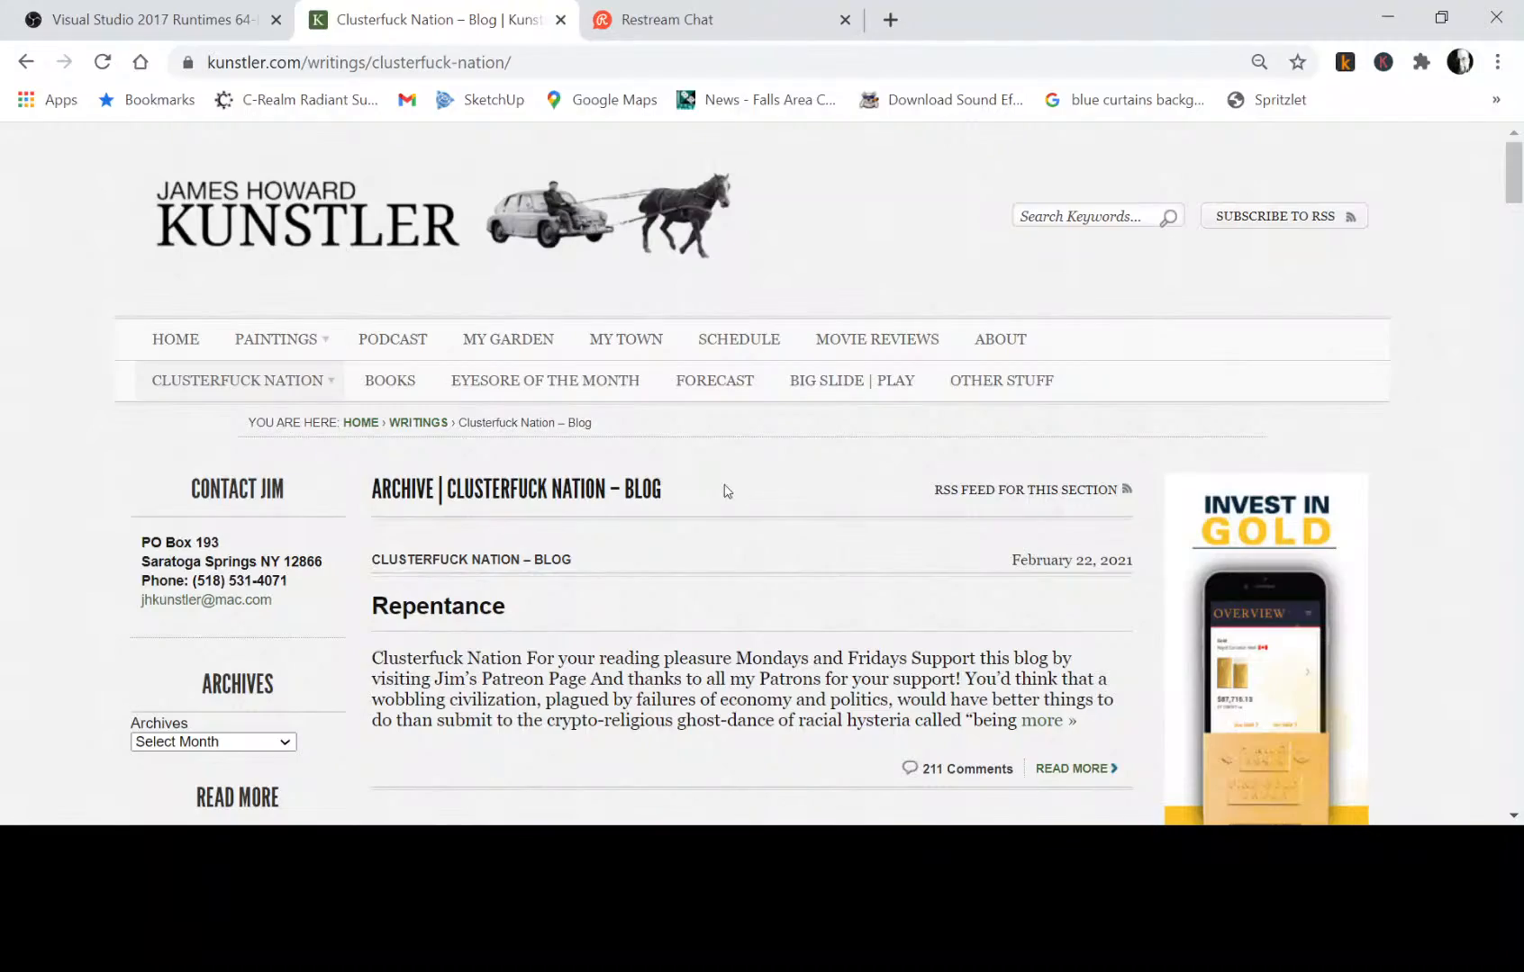
pyautogui.scroll(-2, 724, 491)
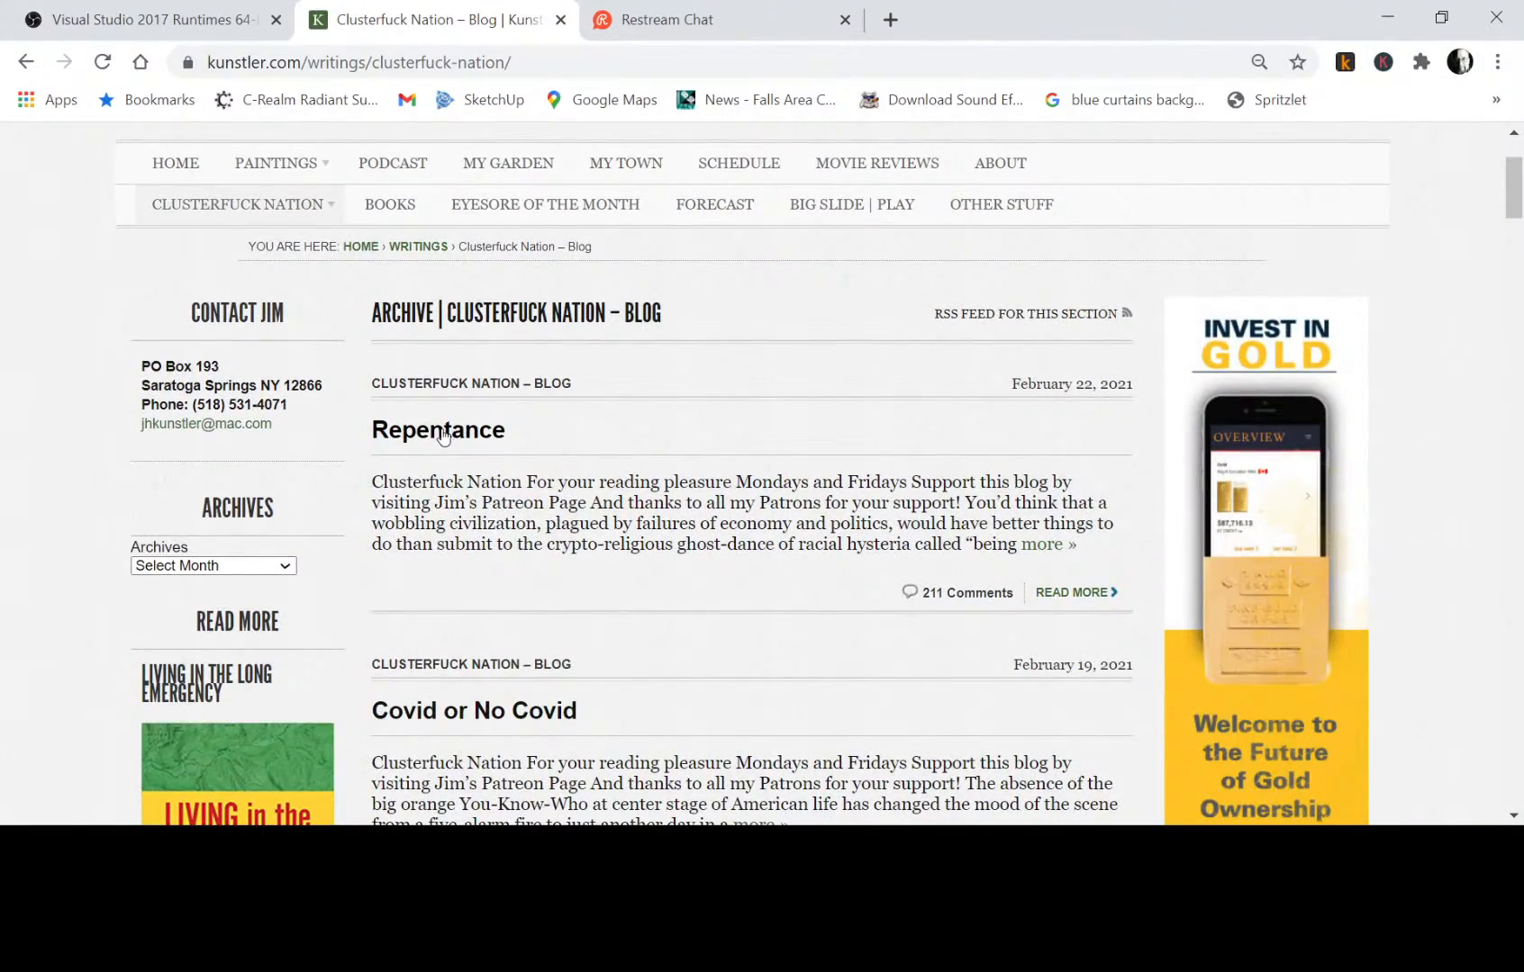
pyautogui.click(455, 430)
# Read through the "Repentance" post and check the Restream chat for new messages.
pyautogui.scroll(-5, 731, 433)
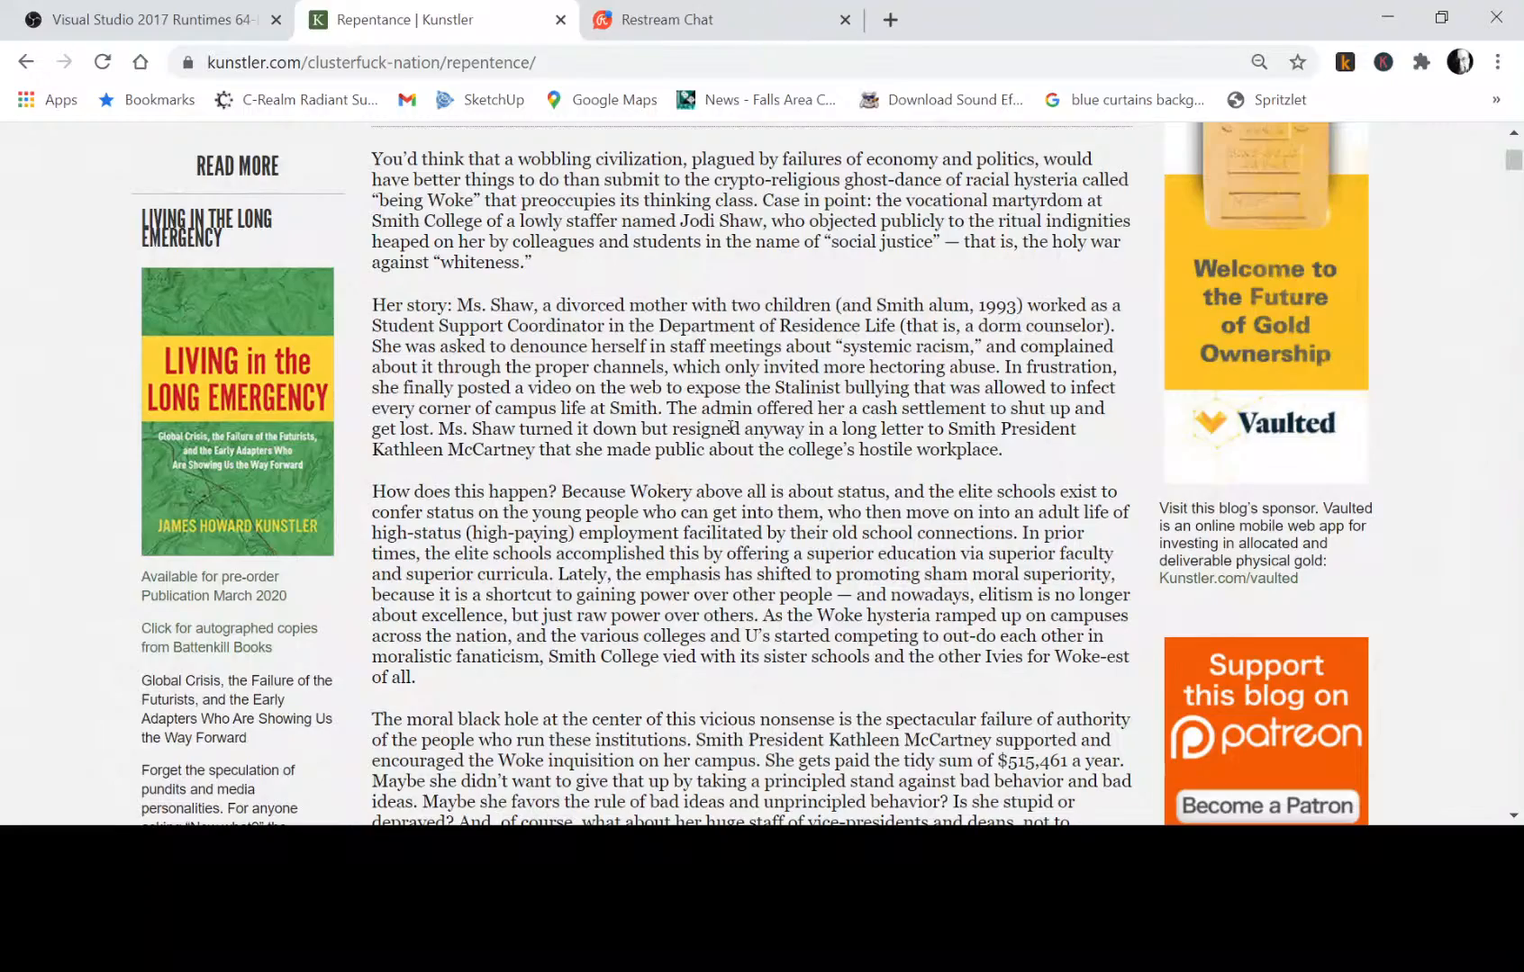
pyautogui.scroll(-5, 810, 435)
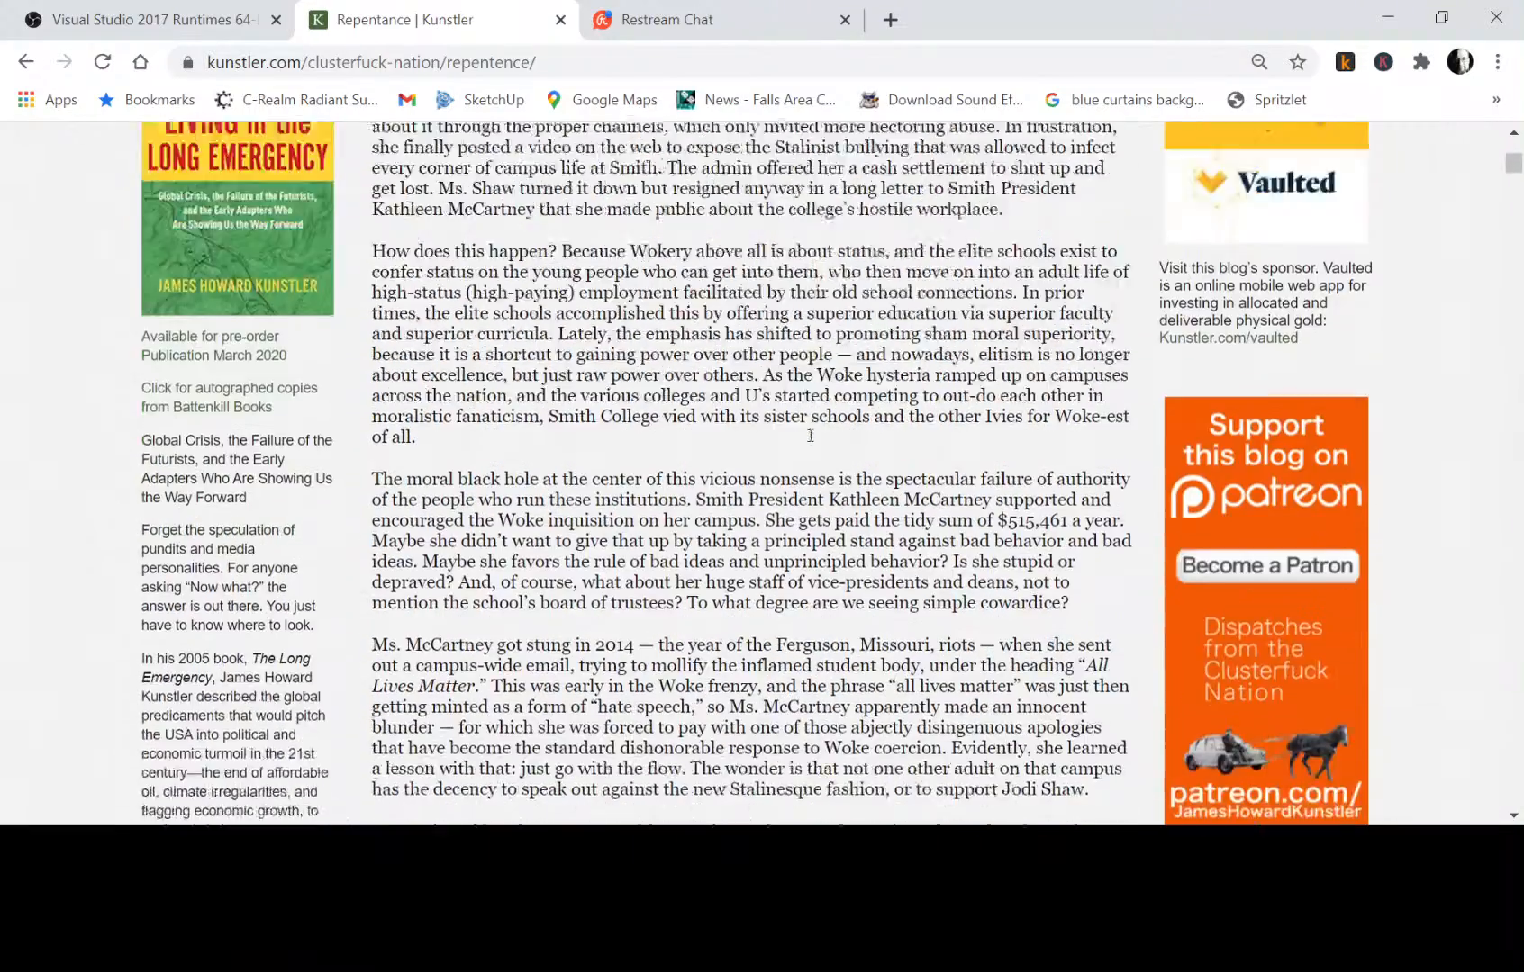
pyautogui.scroll(-1, 810, 435)
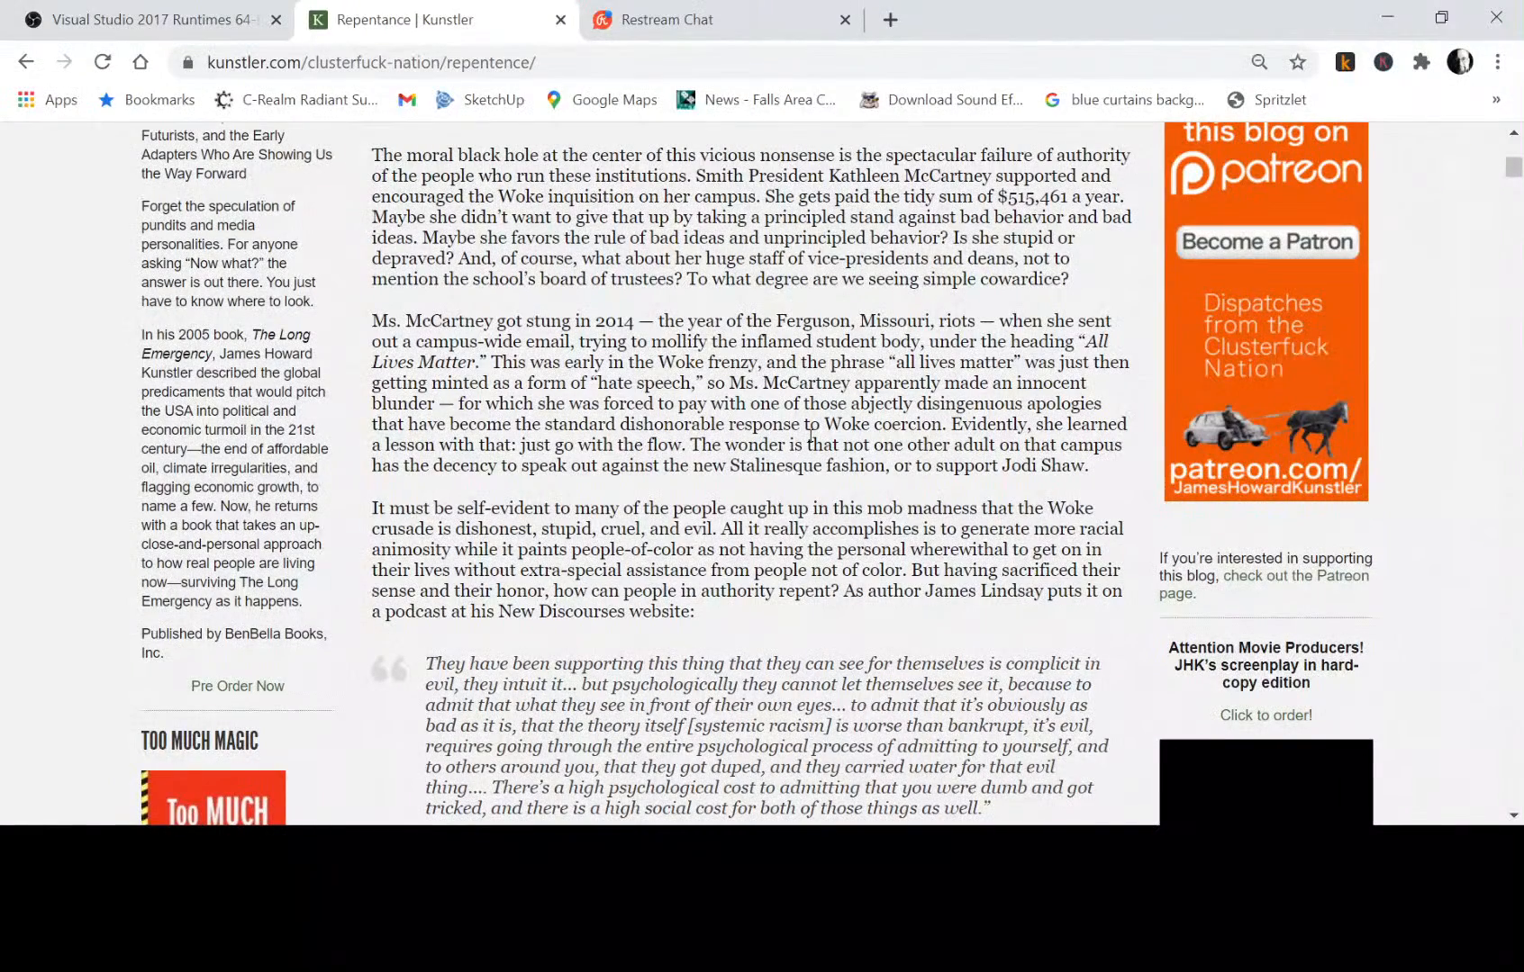
pyautogui.scroll(-2, 810, 435)
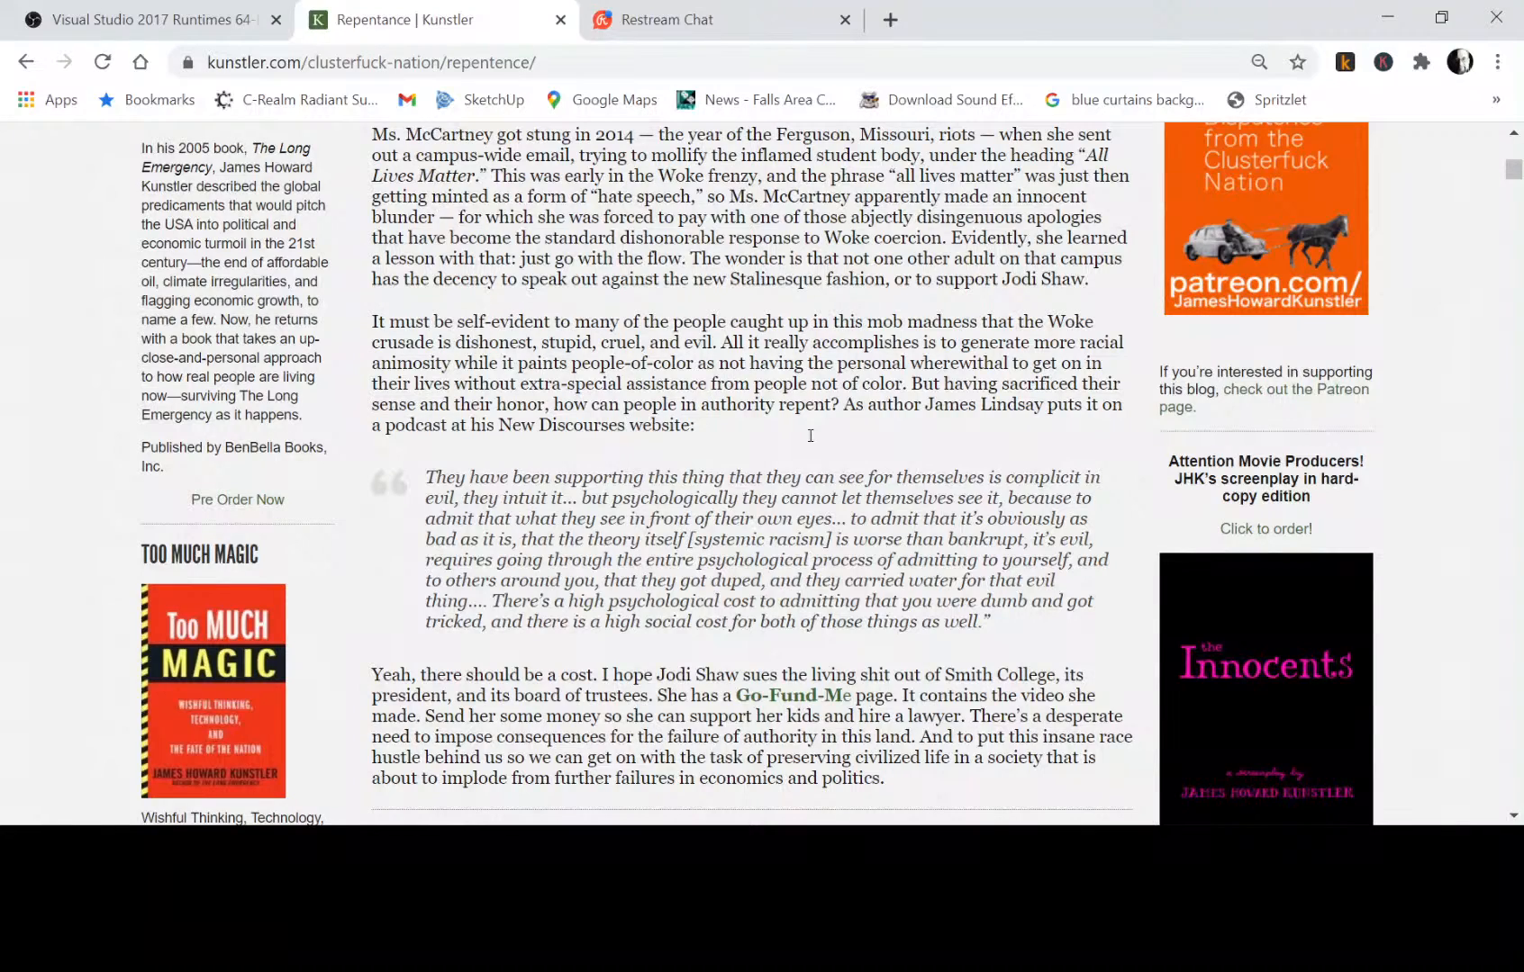
pyautogui.scroll(-3, 811, 436)
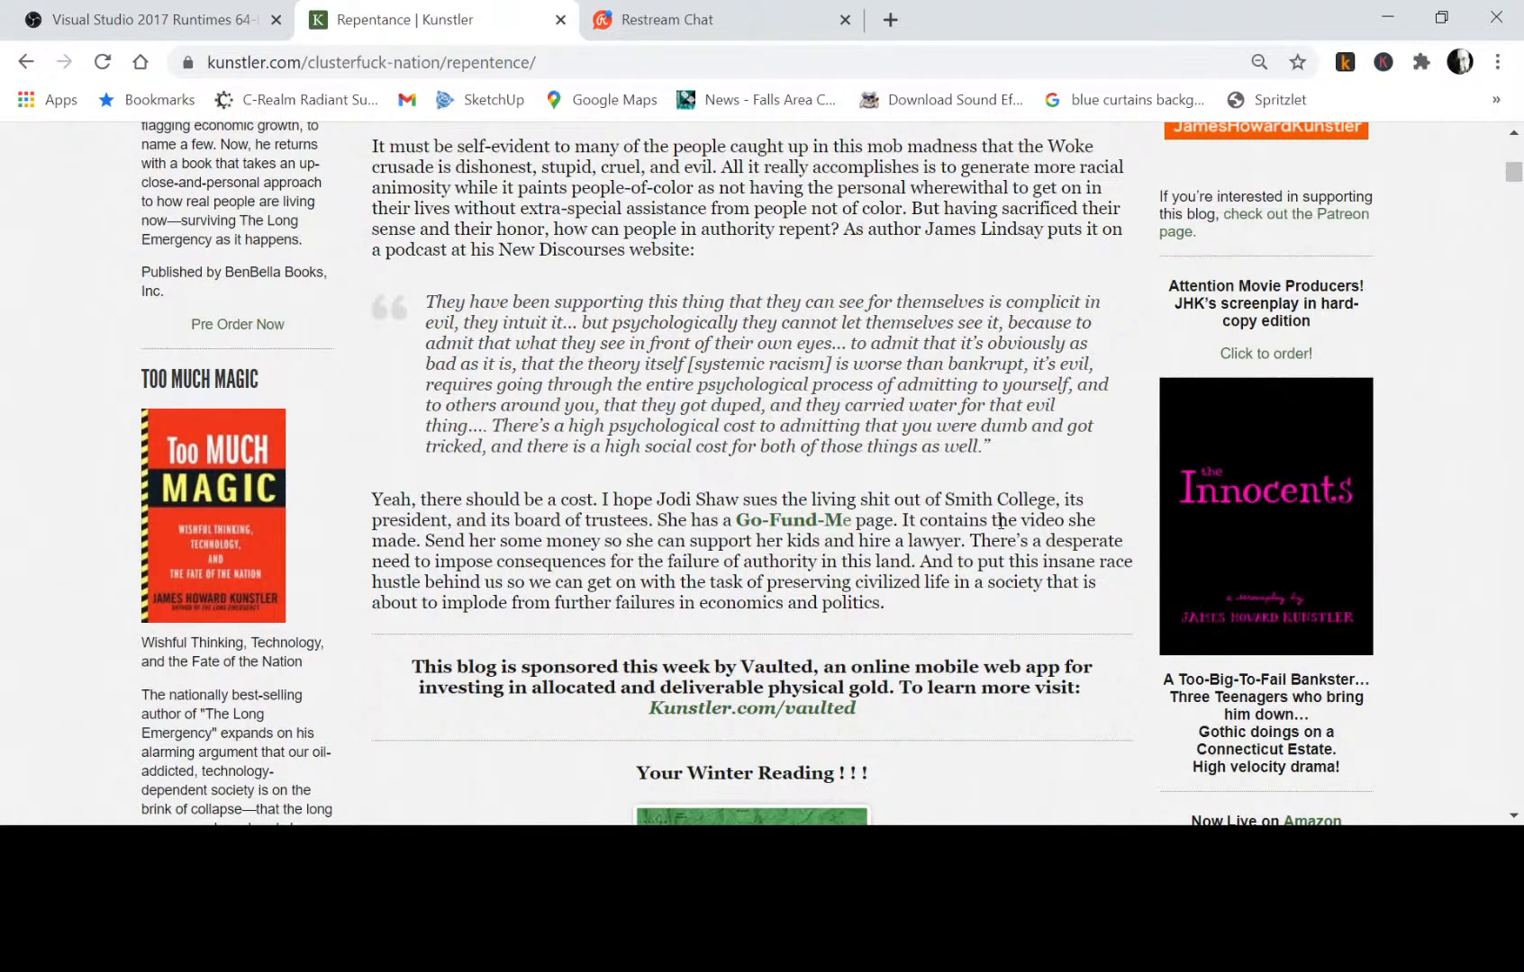
pyautogui.scroll(-2, 1000, 522)
pyautogui.scroll(-1, 1000, 522)
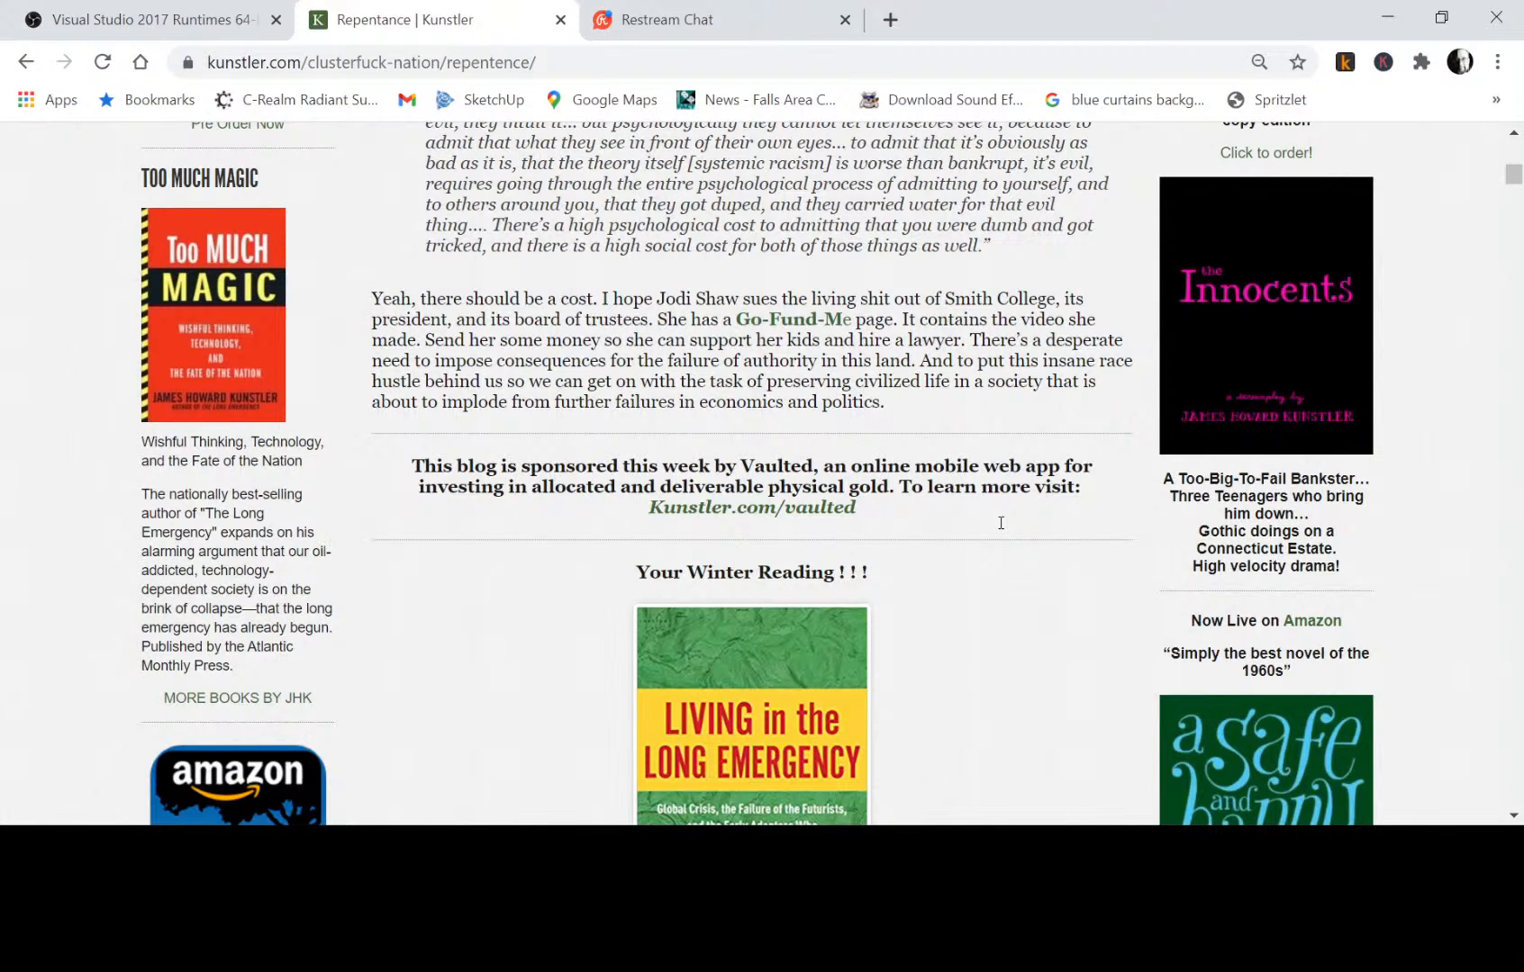
pyautogui.scroll(-10, 1000, 522)
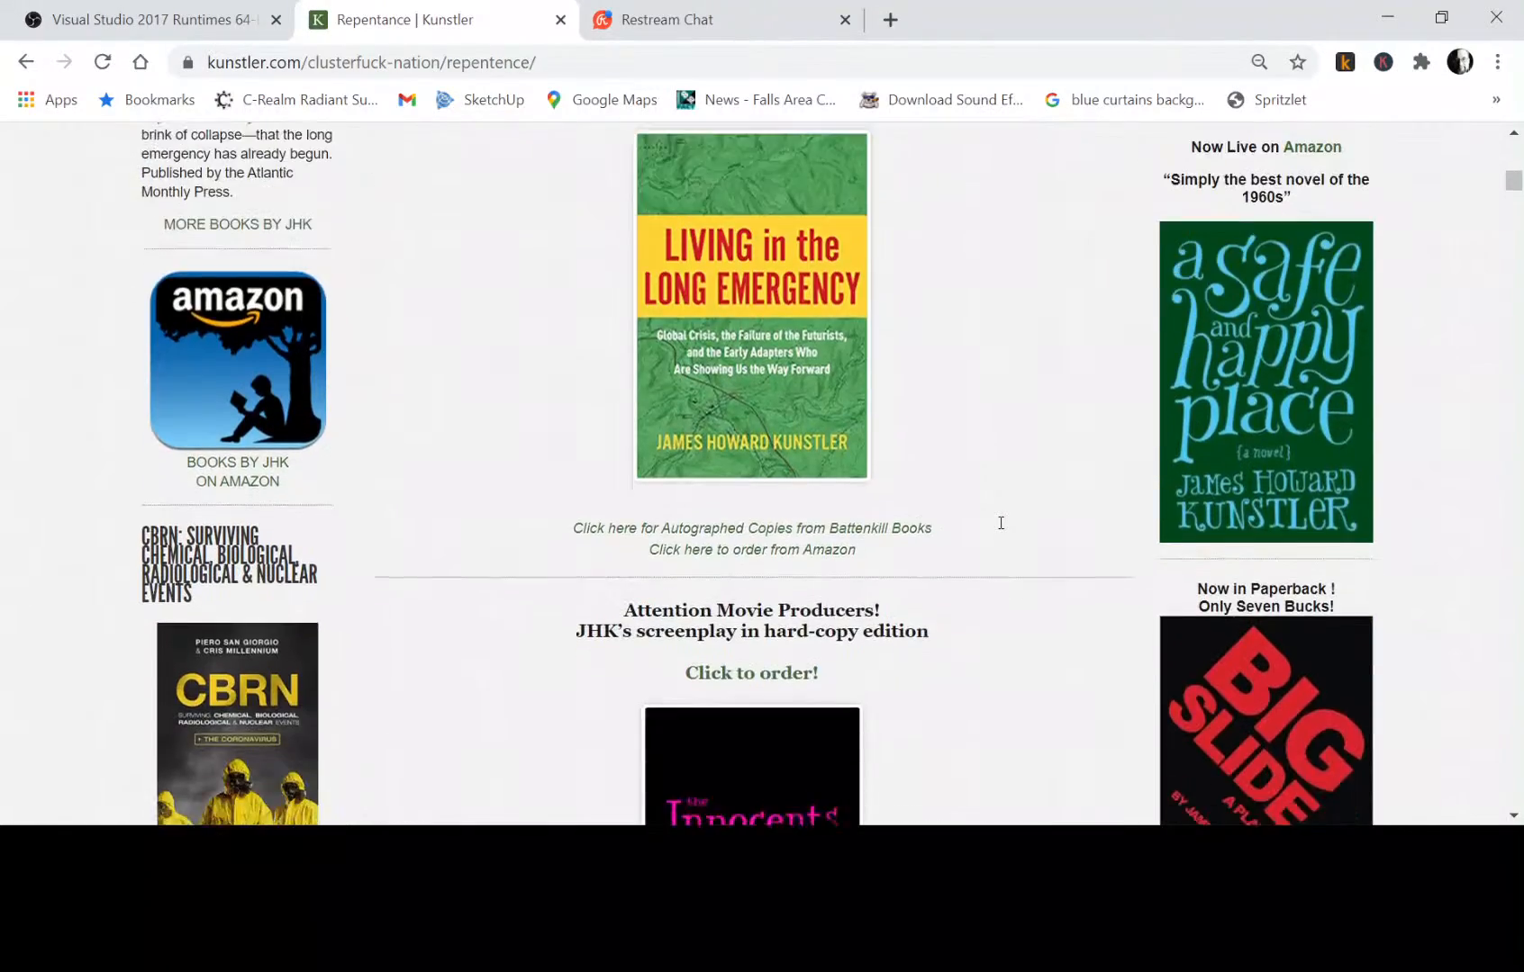
pyautogui.scroll(15, 1000, 531)
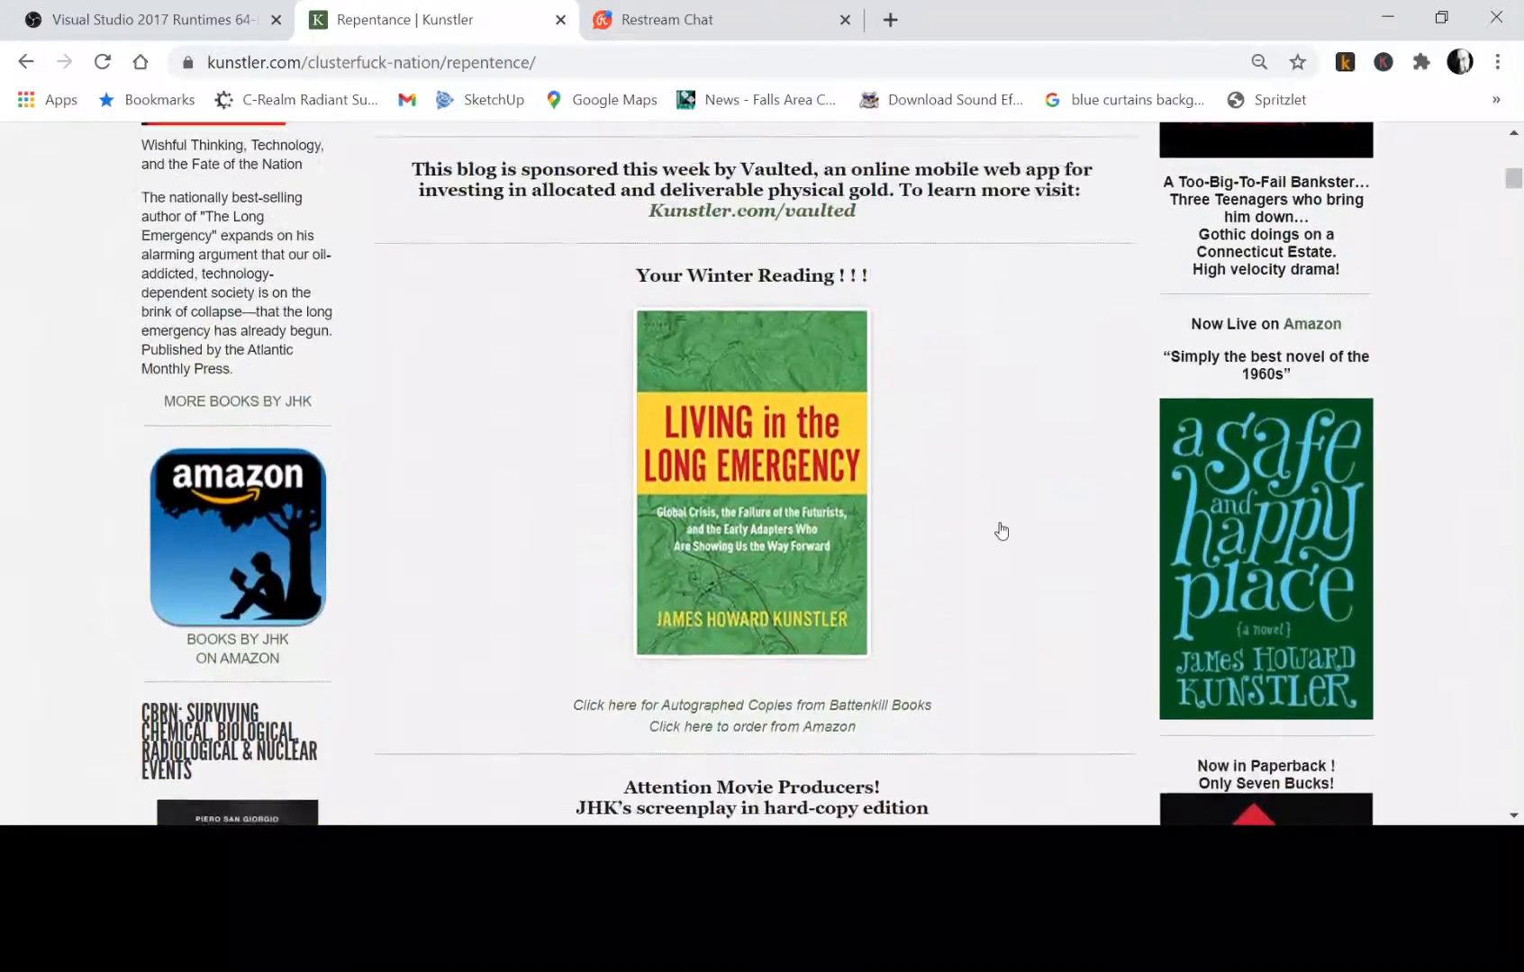
pyautogui.scroll(-10, 1000, 529)
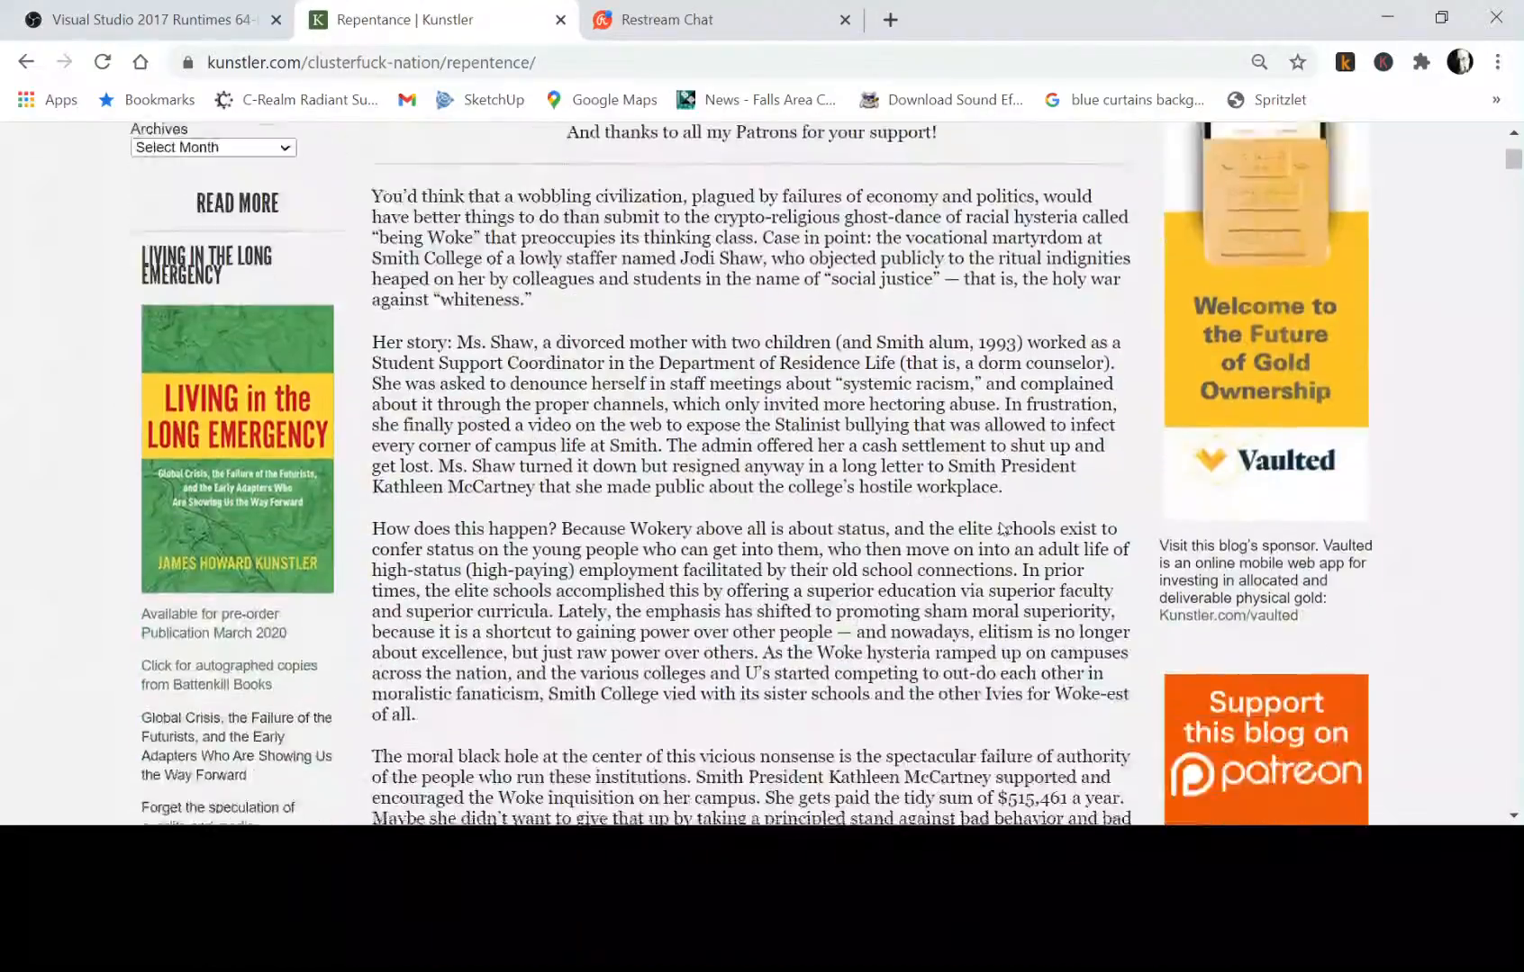
pyautogui.scroll(4, 1000, 530)
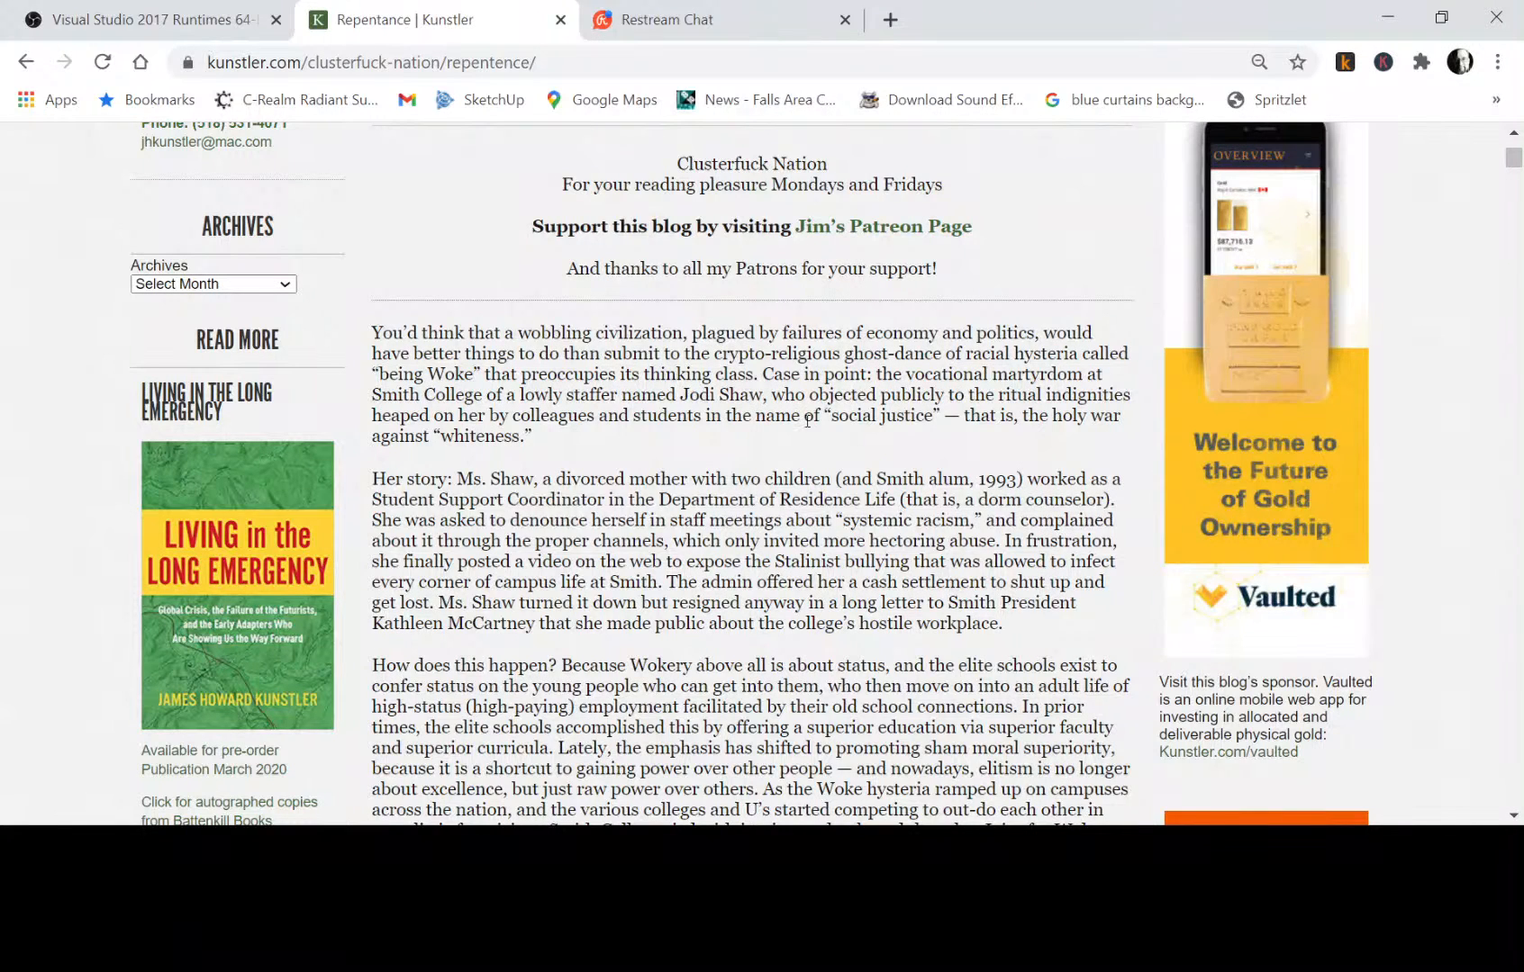
pyautogui.click(734, 25)
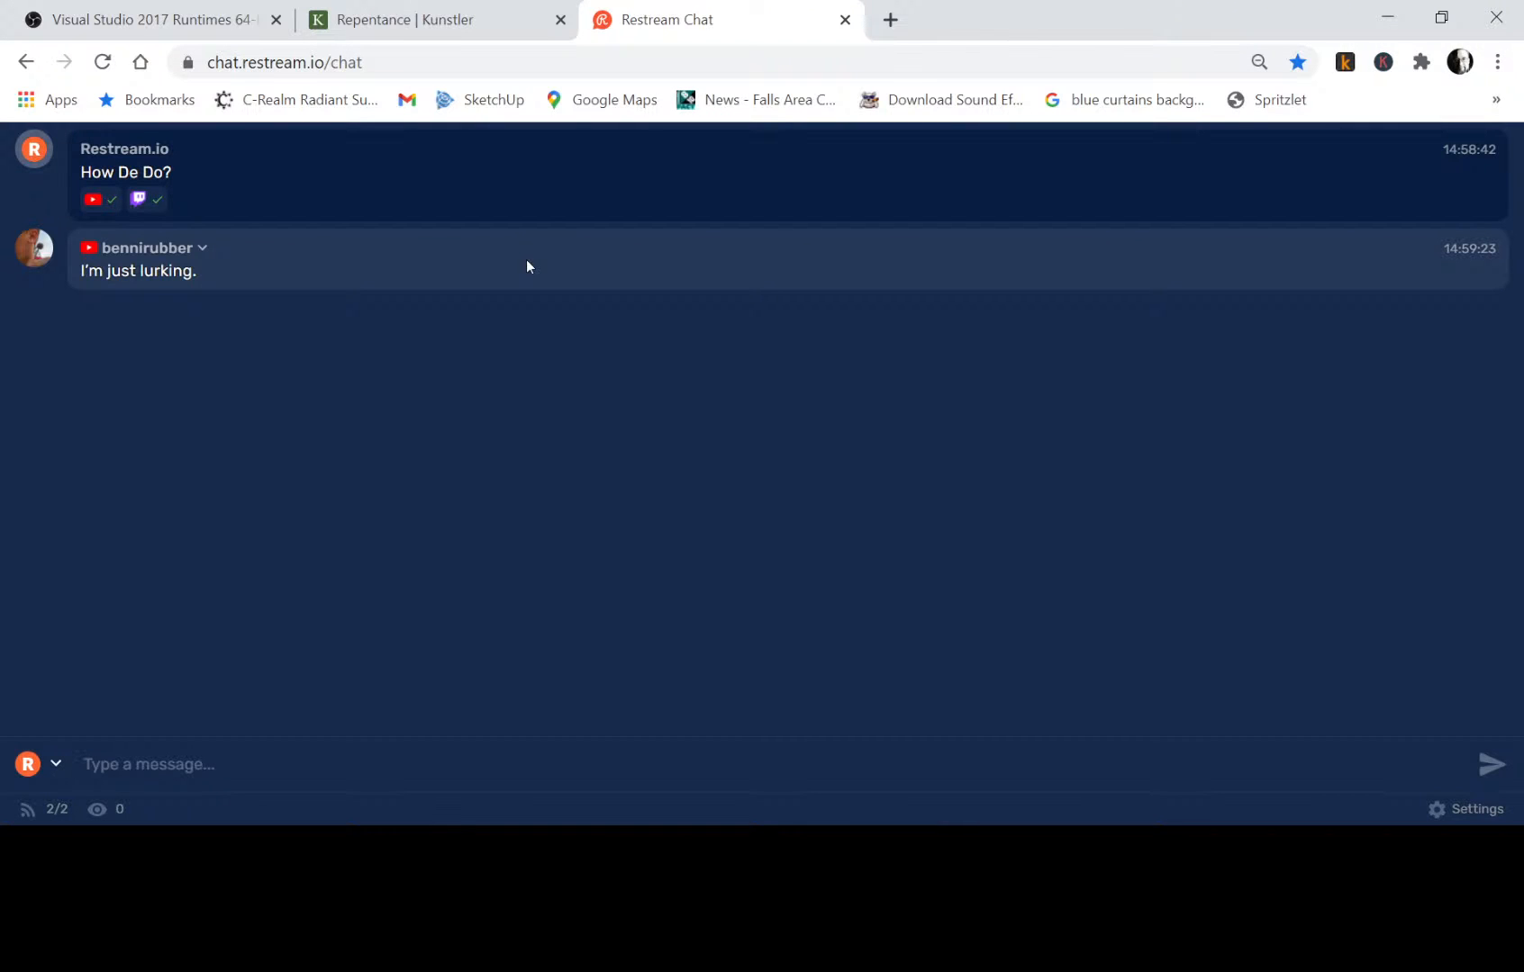
# Search Google in a new tab for "jodi shaw smith college youtube".
pyautogui.click(889, 20)
pyautogui.click(765, 55)
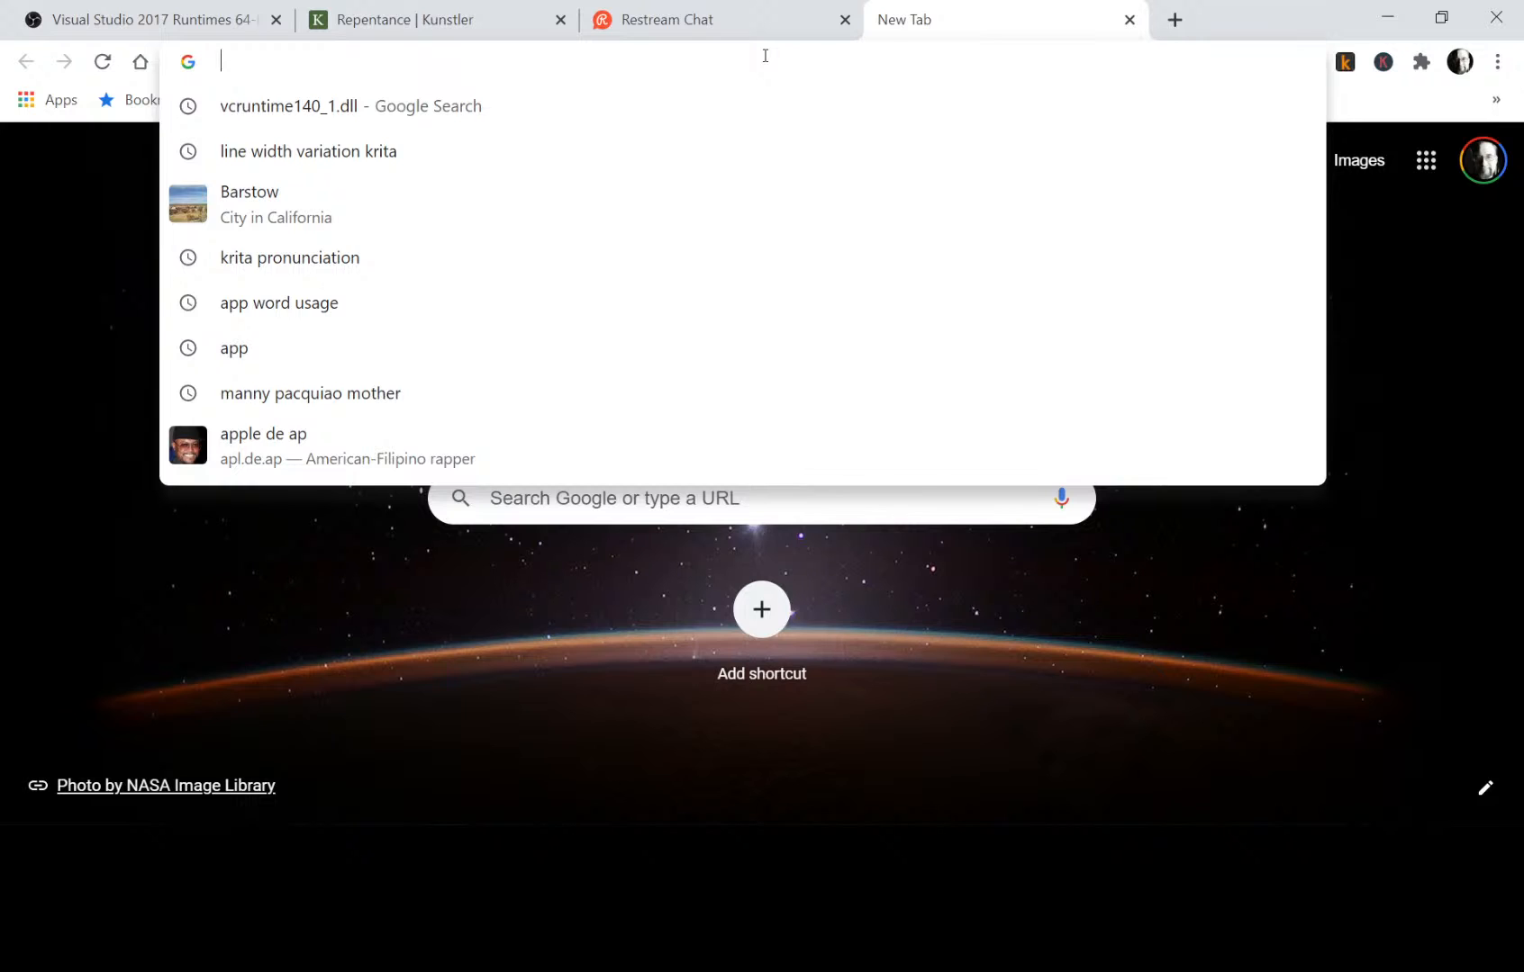
pyautogui.write('jodi shaw')
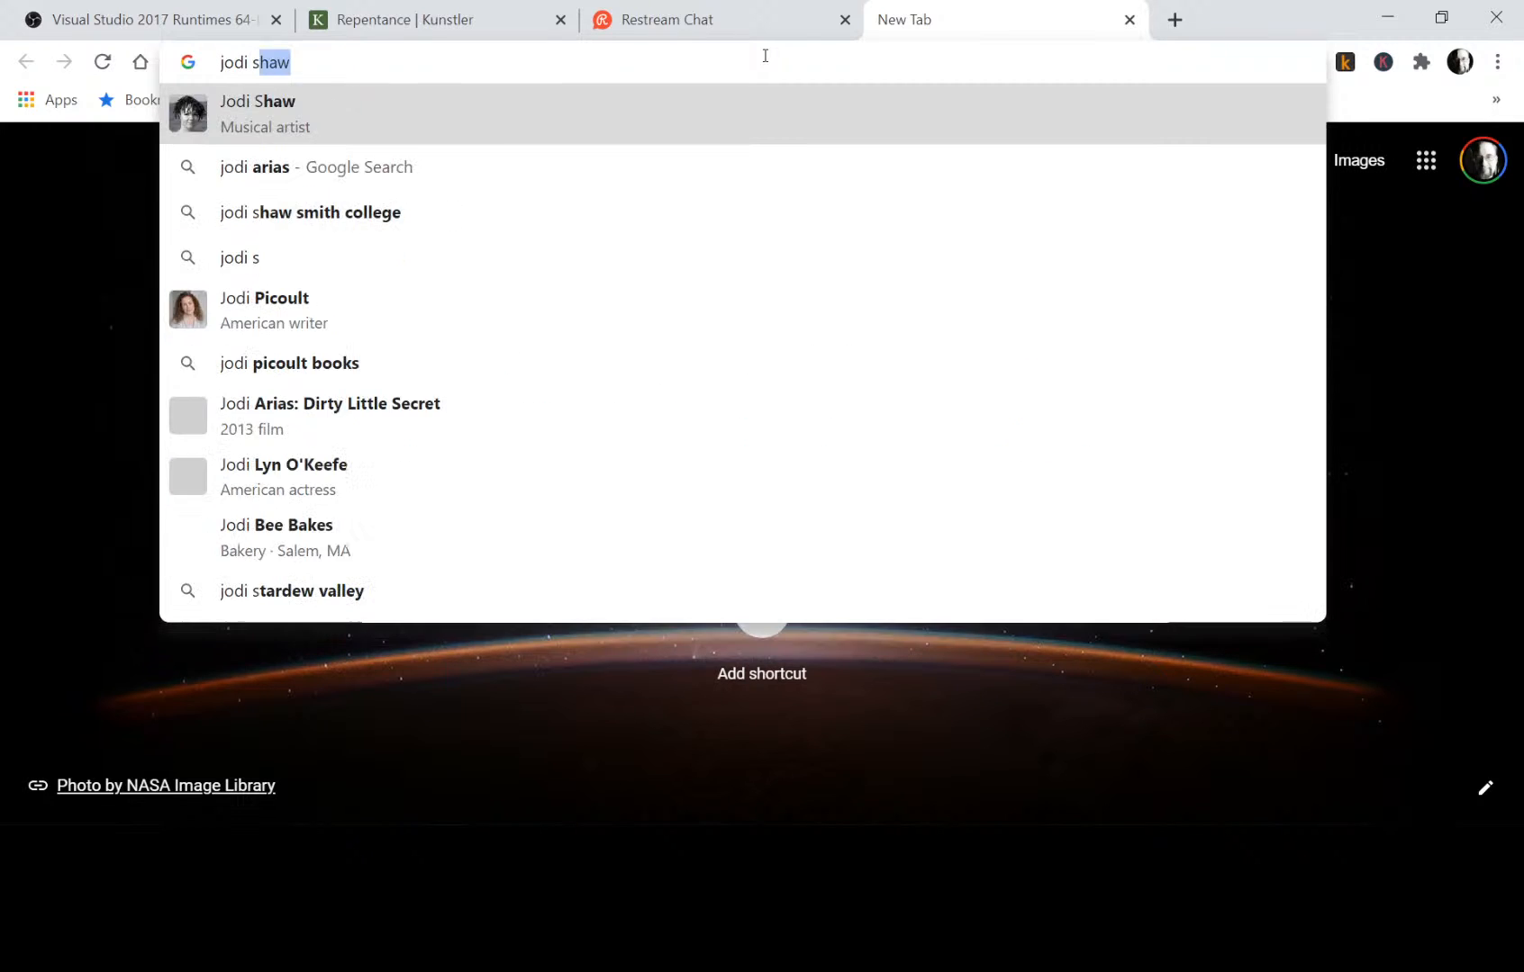
pyautogui.write(' smith college')
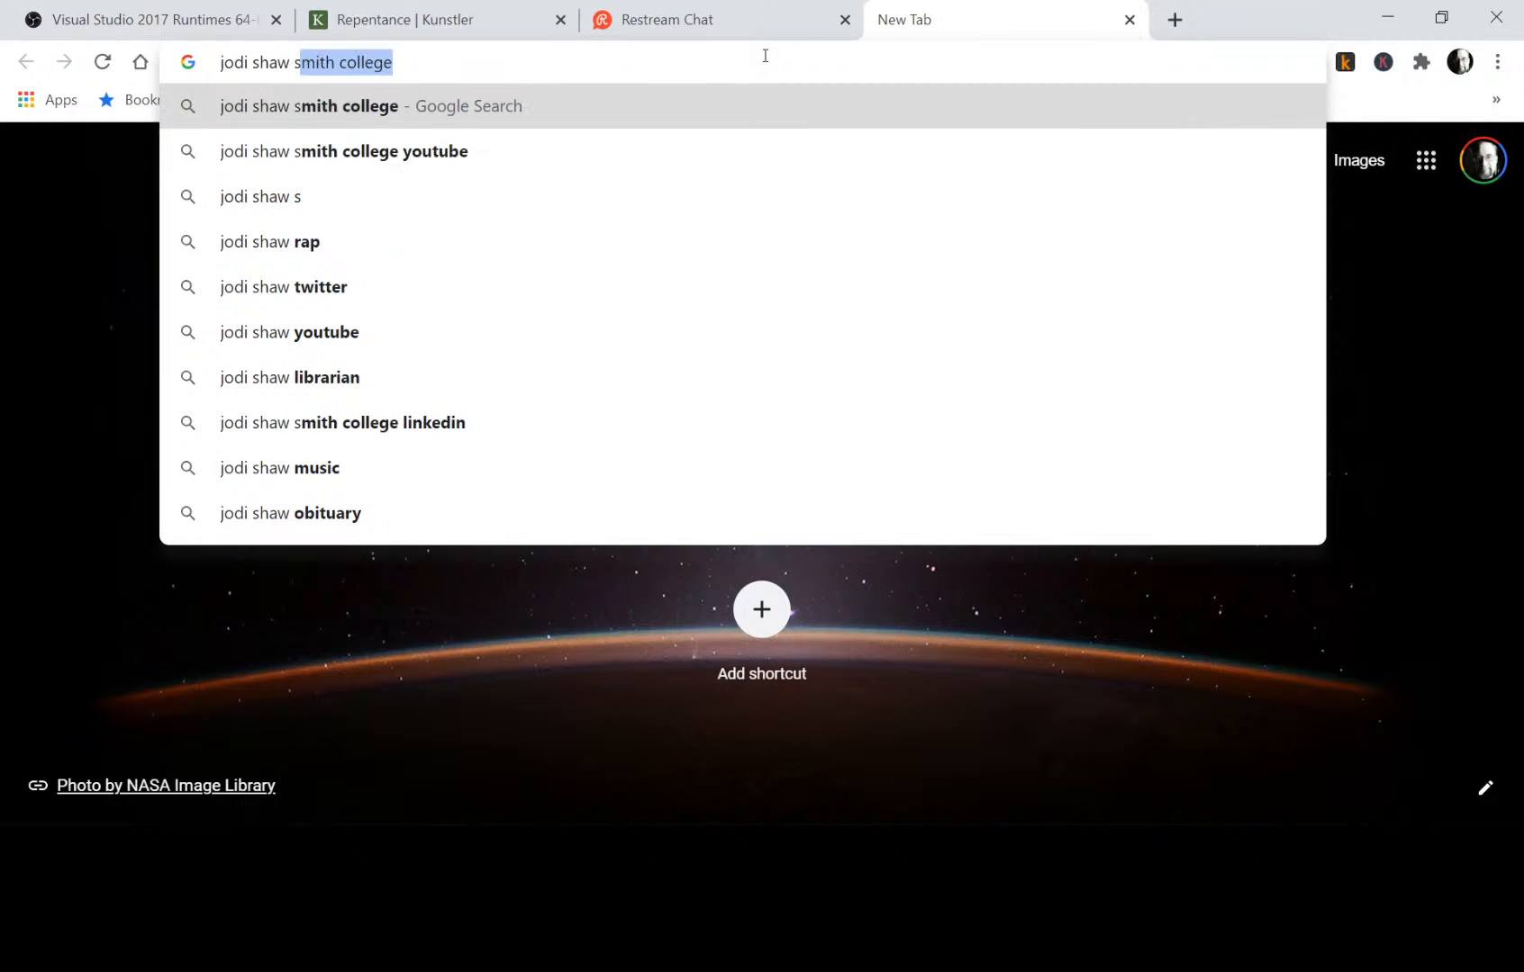
pyautogui.press('Down')
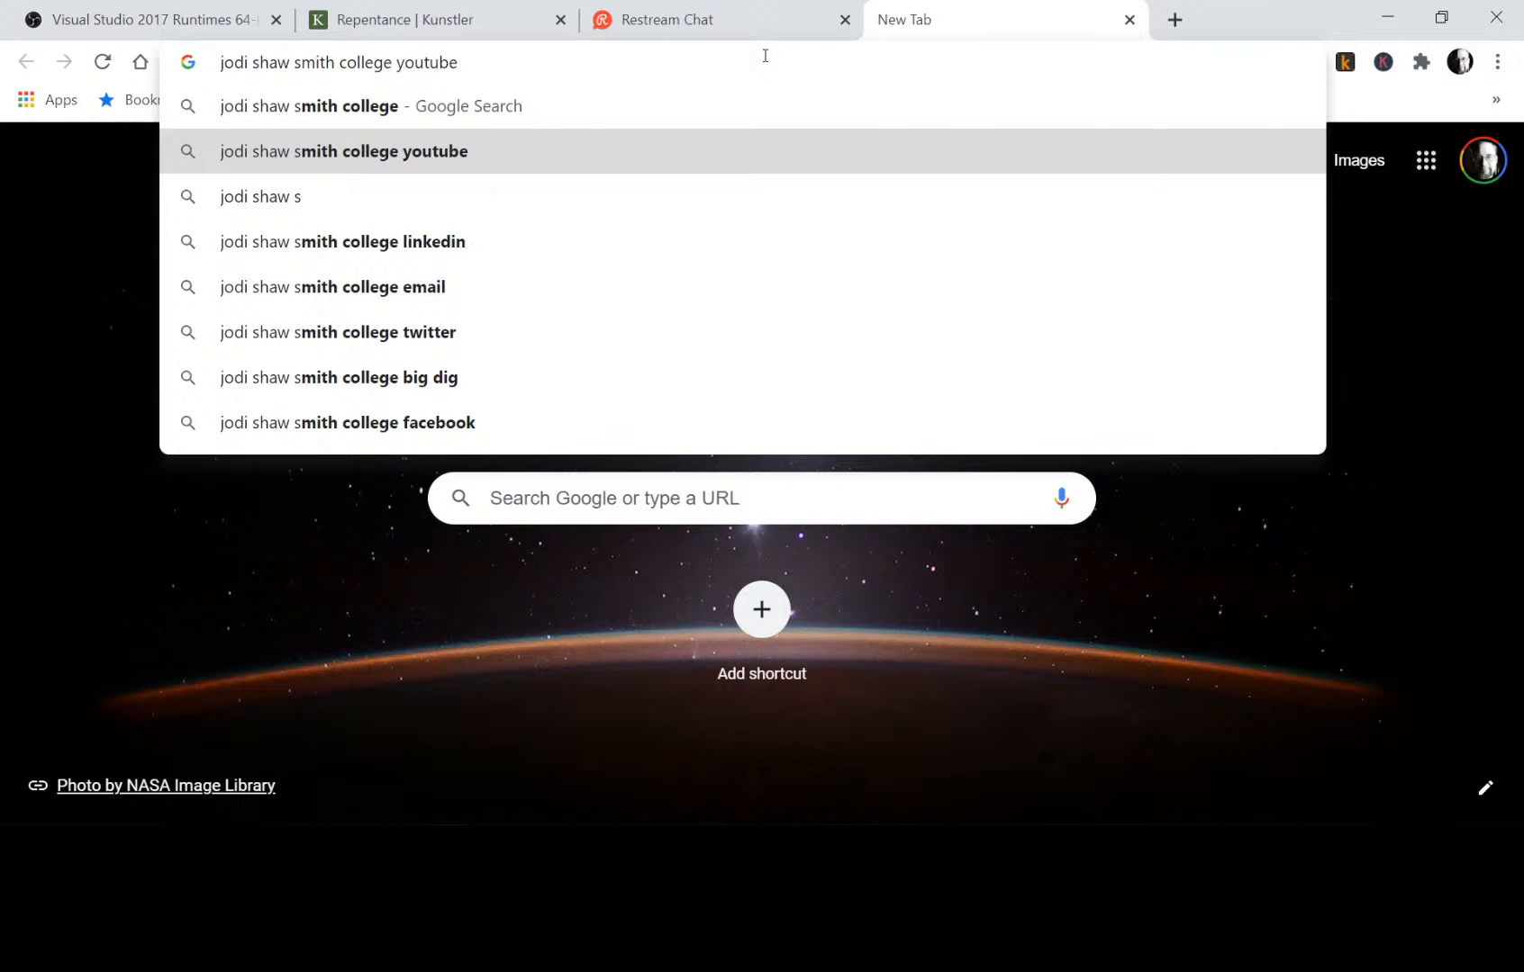
pyautogui.press('Return')
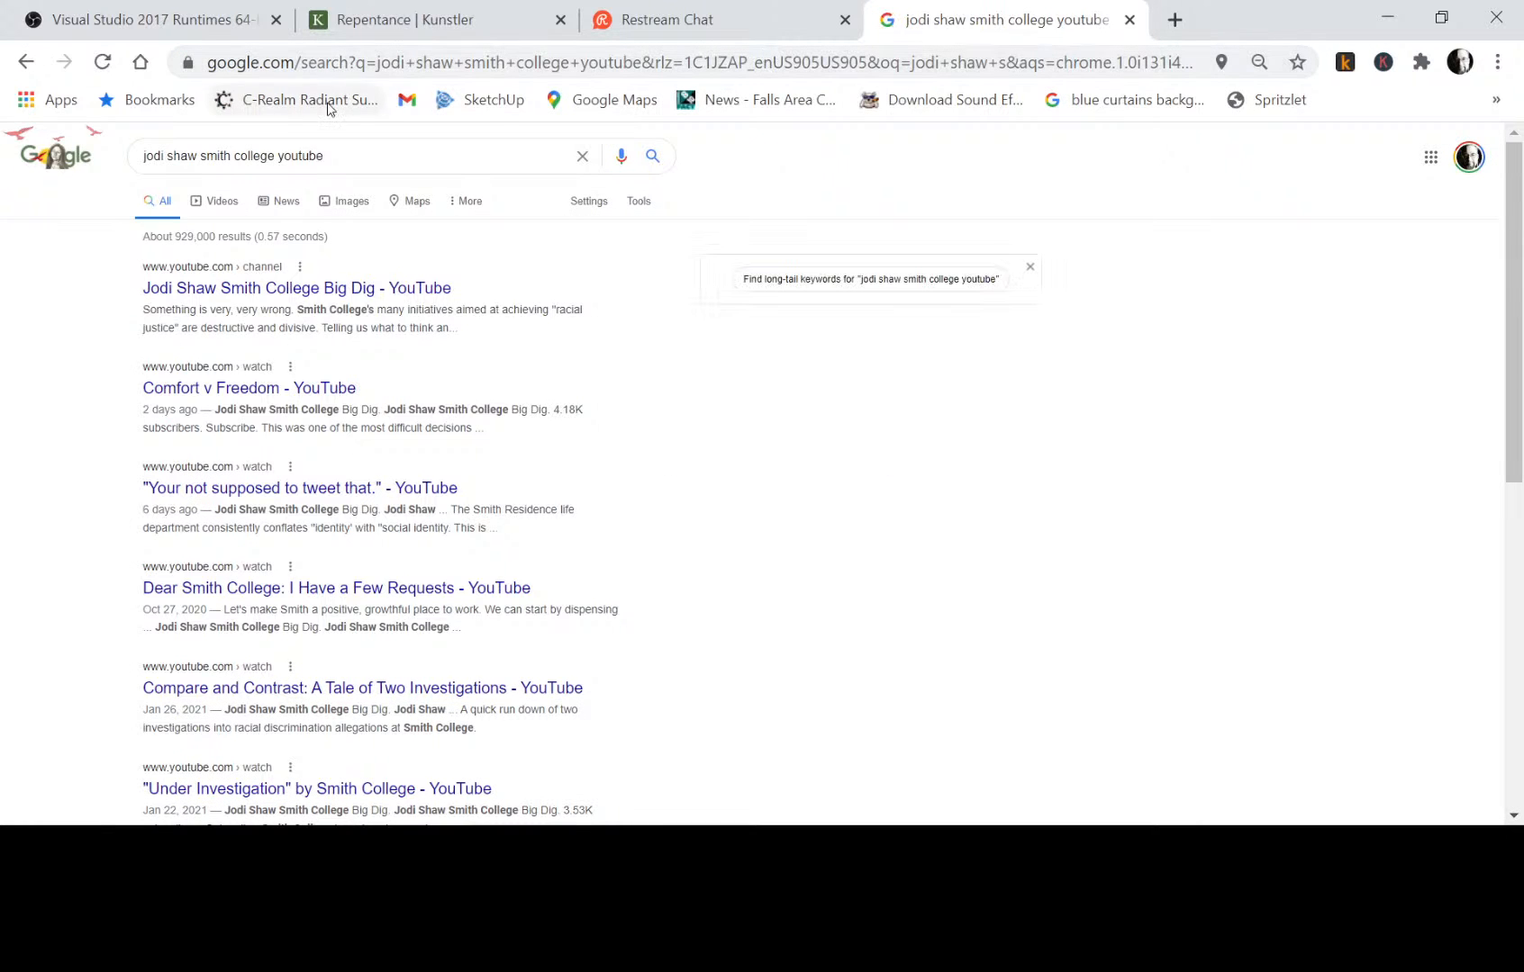
# Open the YouTube channel "Jodi Shaw Smith College Big Dig" from the search results and look over its uploads.
pyautogui.click(236, 294)
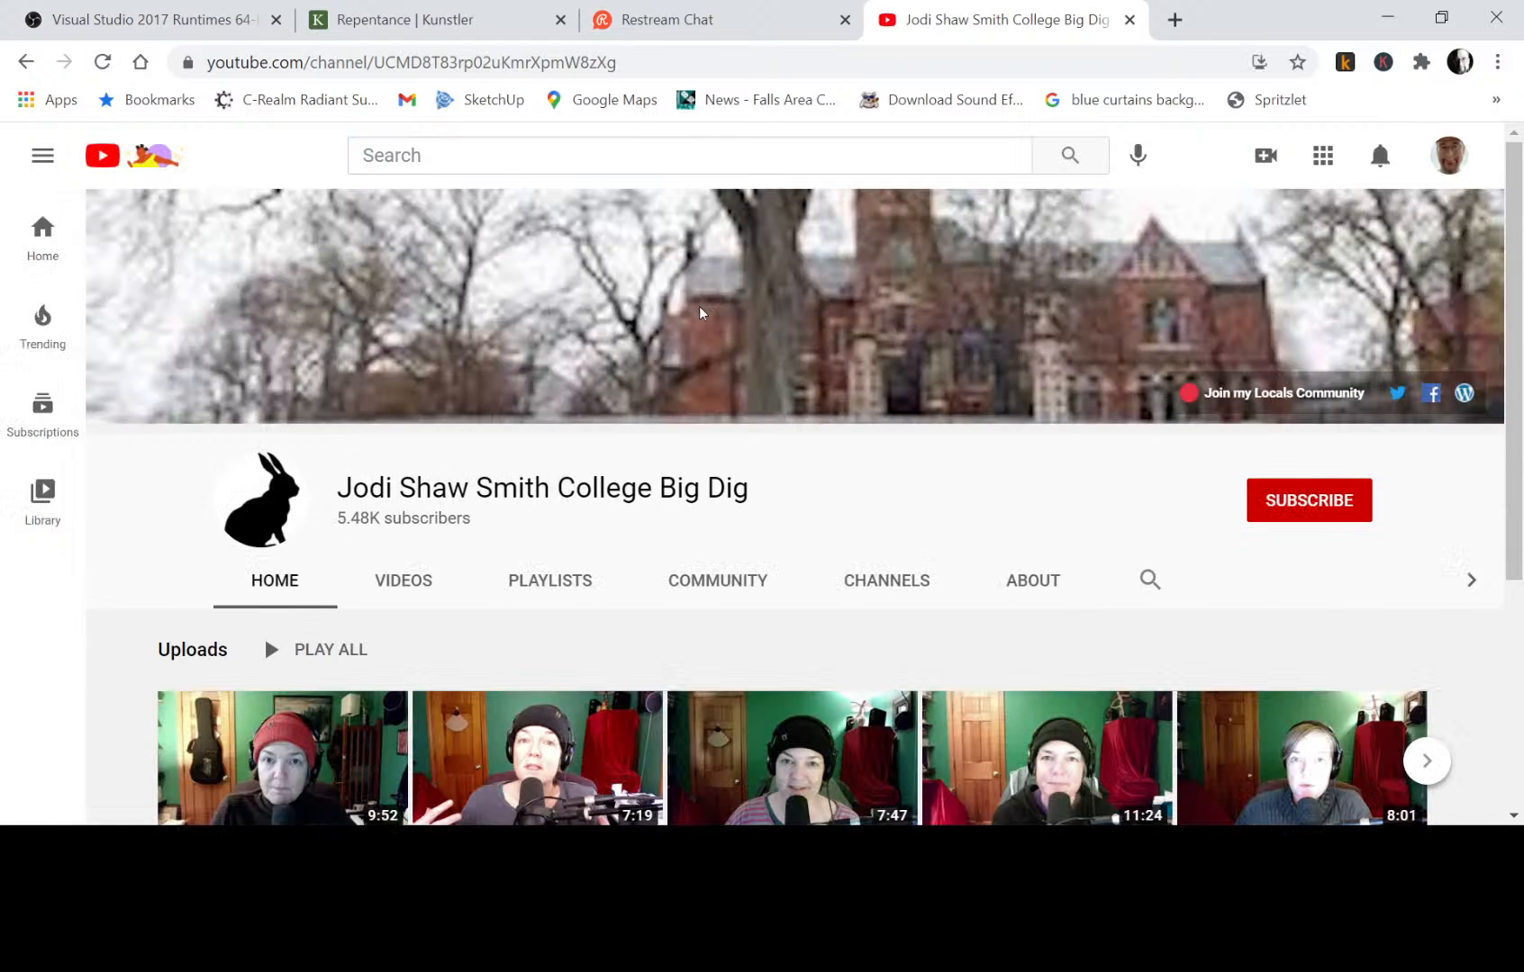
pyautogui.scroll(-4, 994, 344)
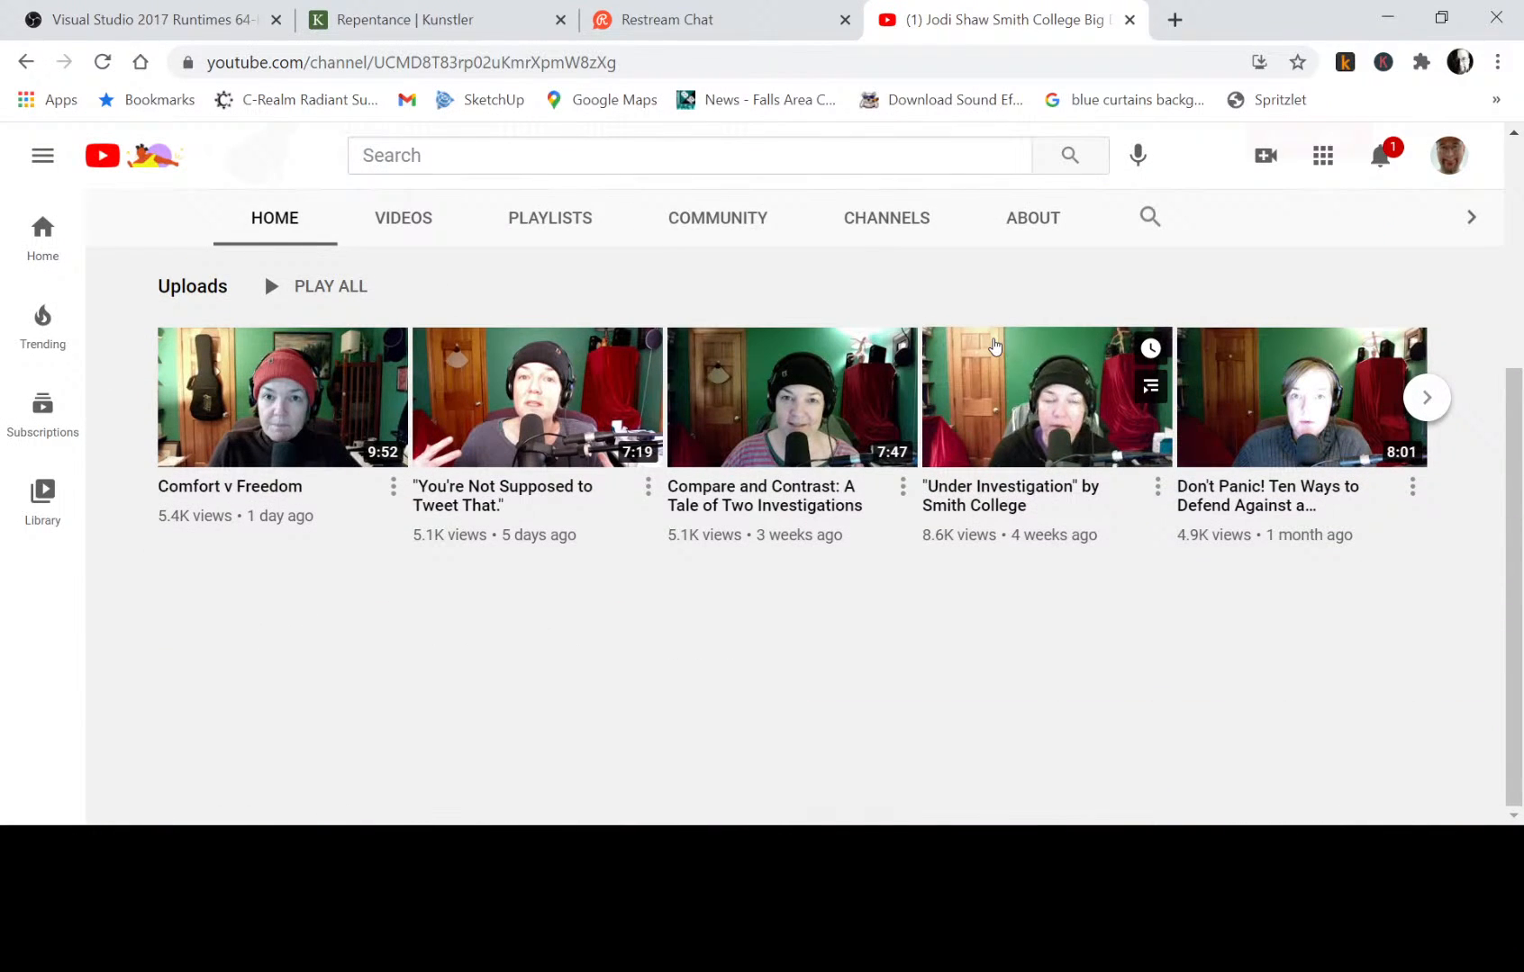
pyautogui.scroll(1, 994, 345)
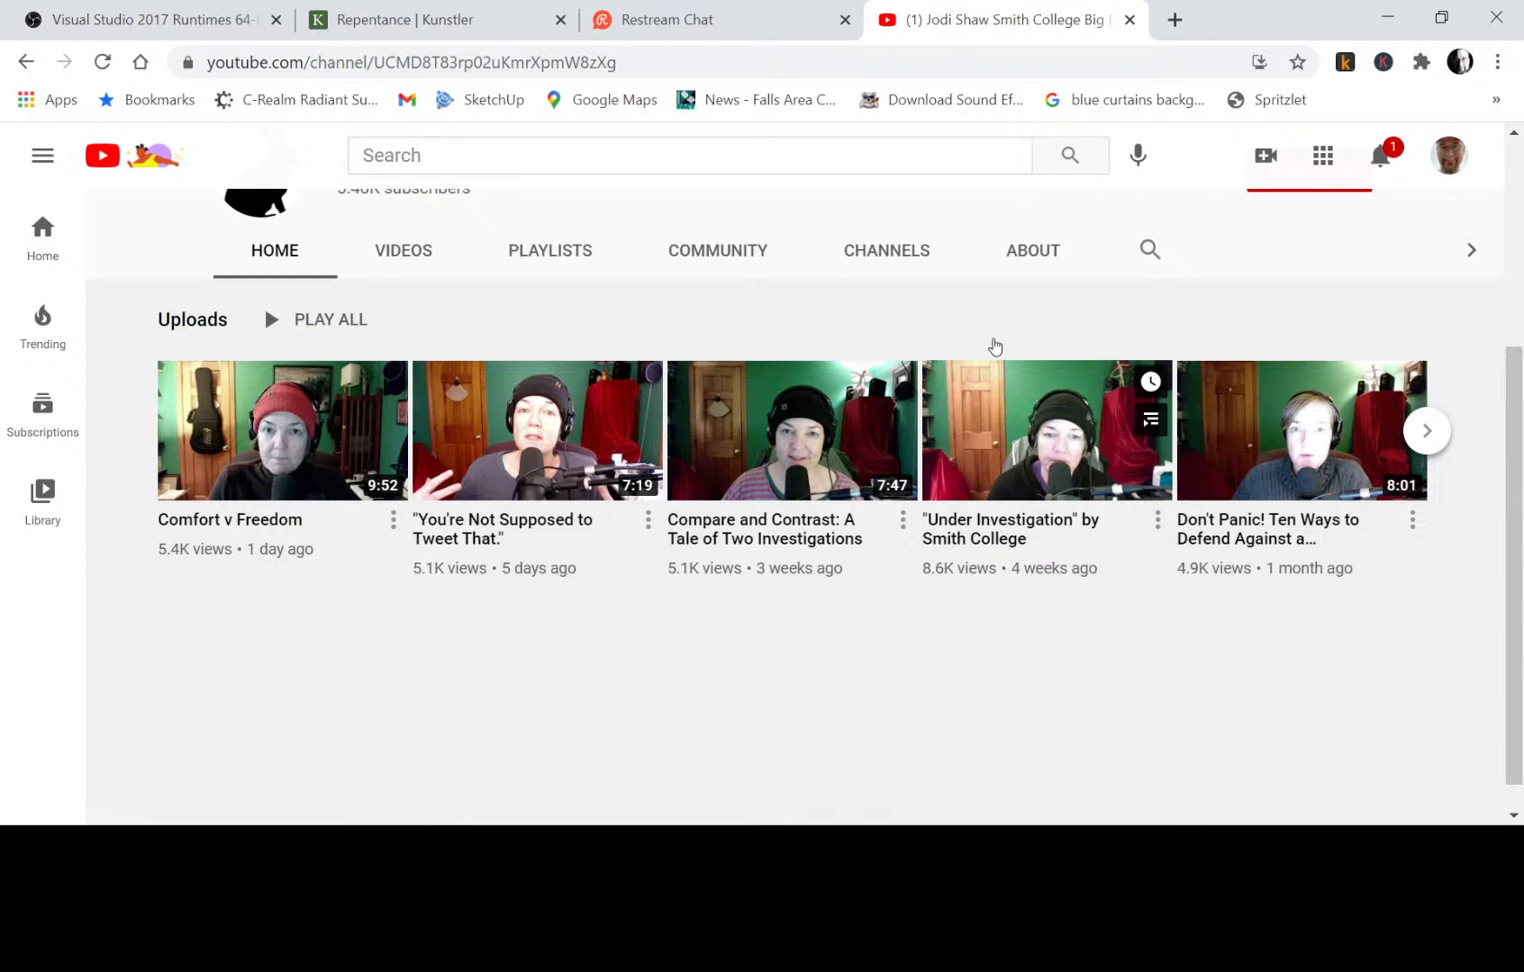
pyautogui.scroll(1, 994, 347)
pyautogui.scroll(4, 994, 347)
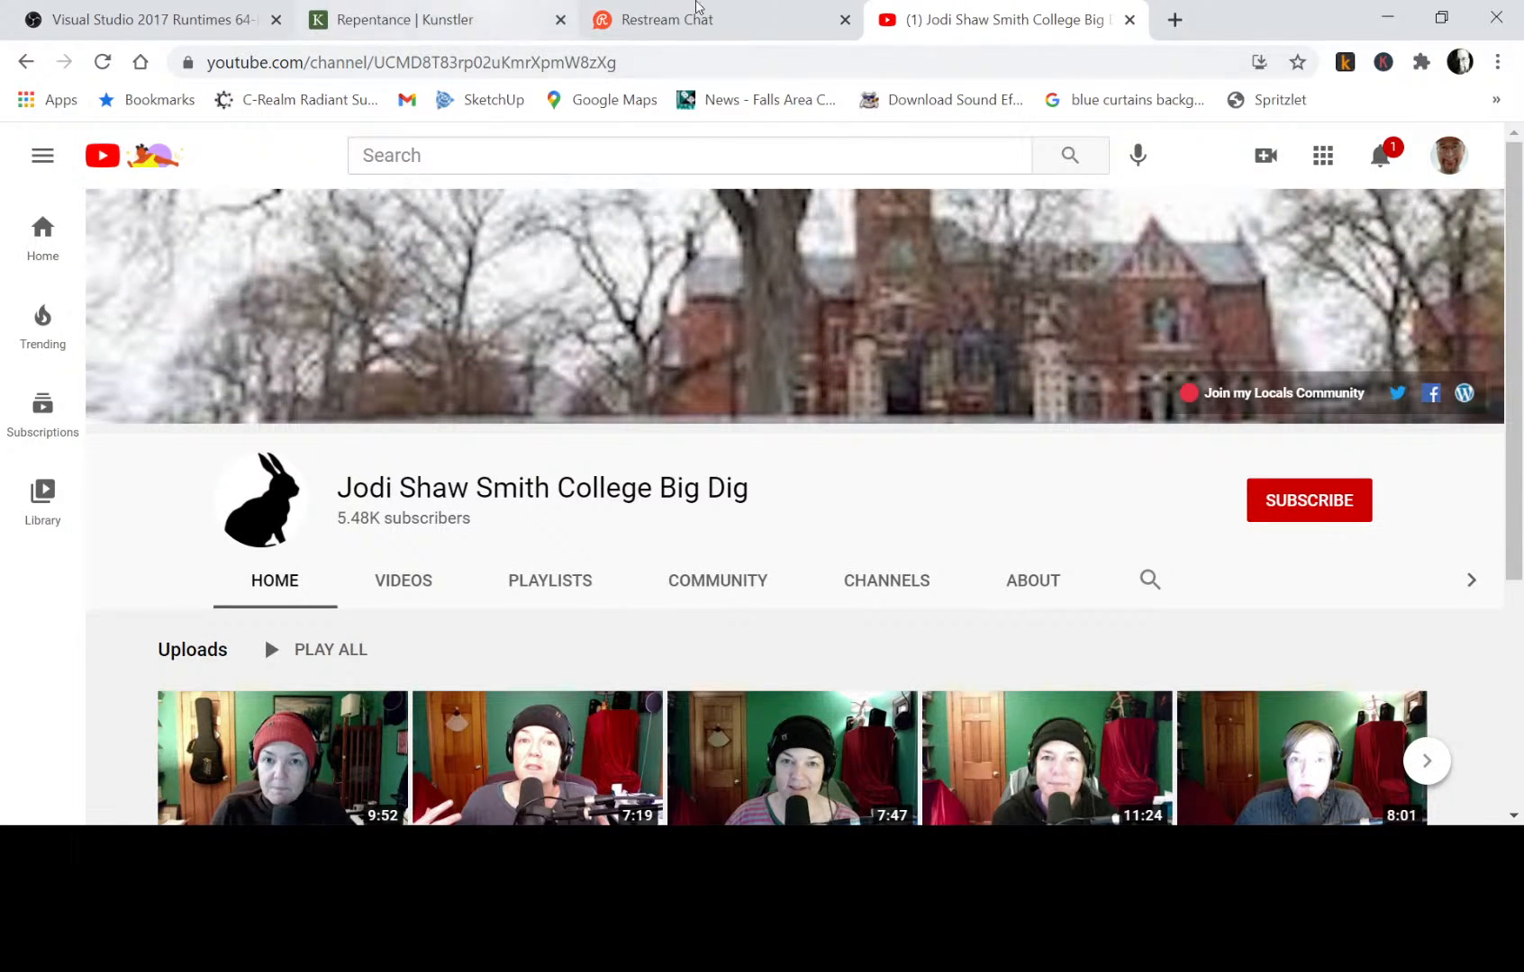
# Check the Restream chat and open the comments on the "Repentance" post from the Clusterfuck Nation blog archive.
pyautogui.click(744, 20)
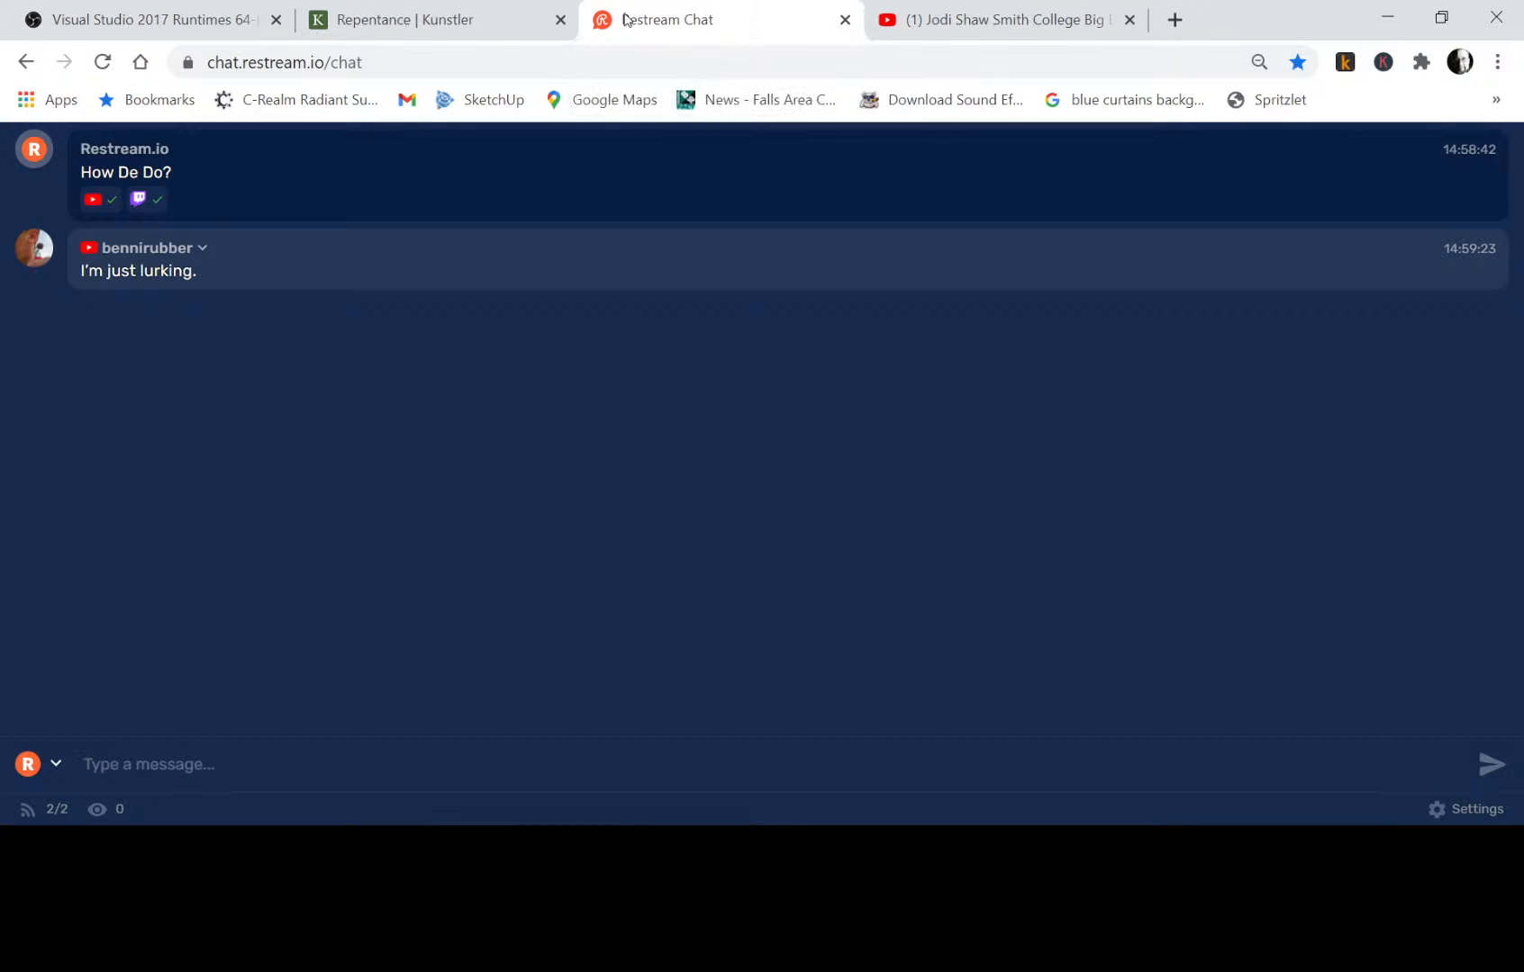
pyautogui.click(465, 25)
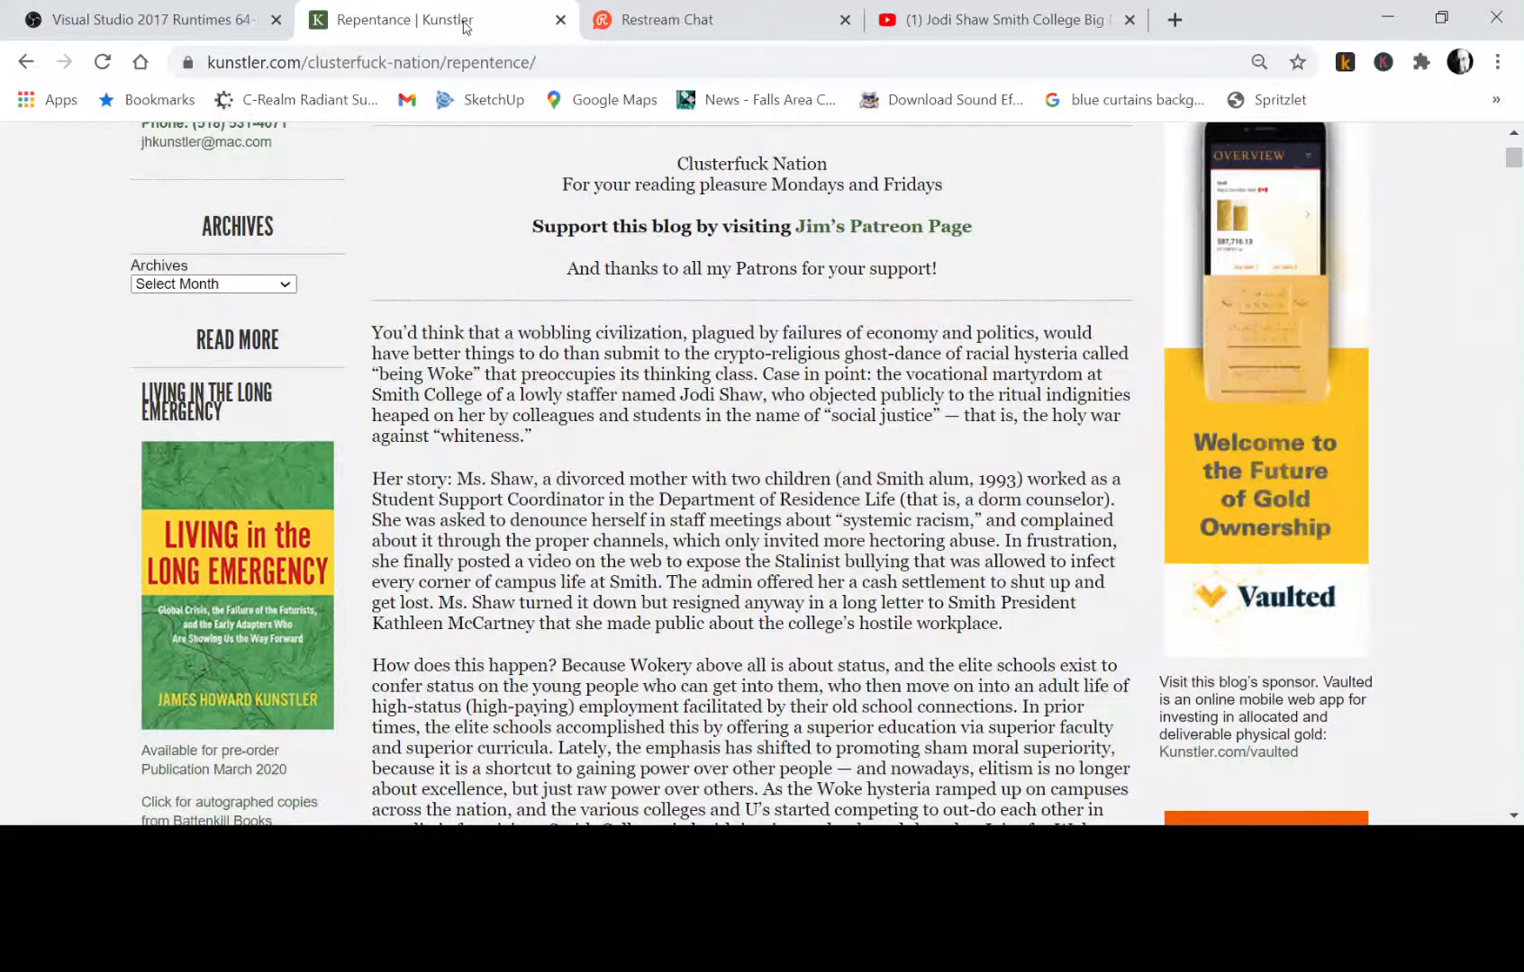
pyautogui.click(27, 63)
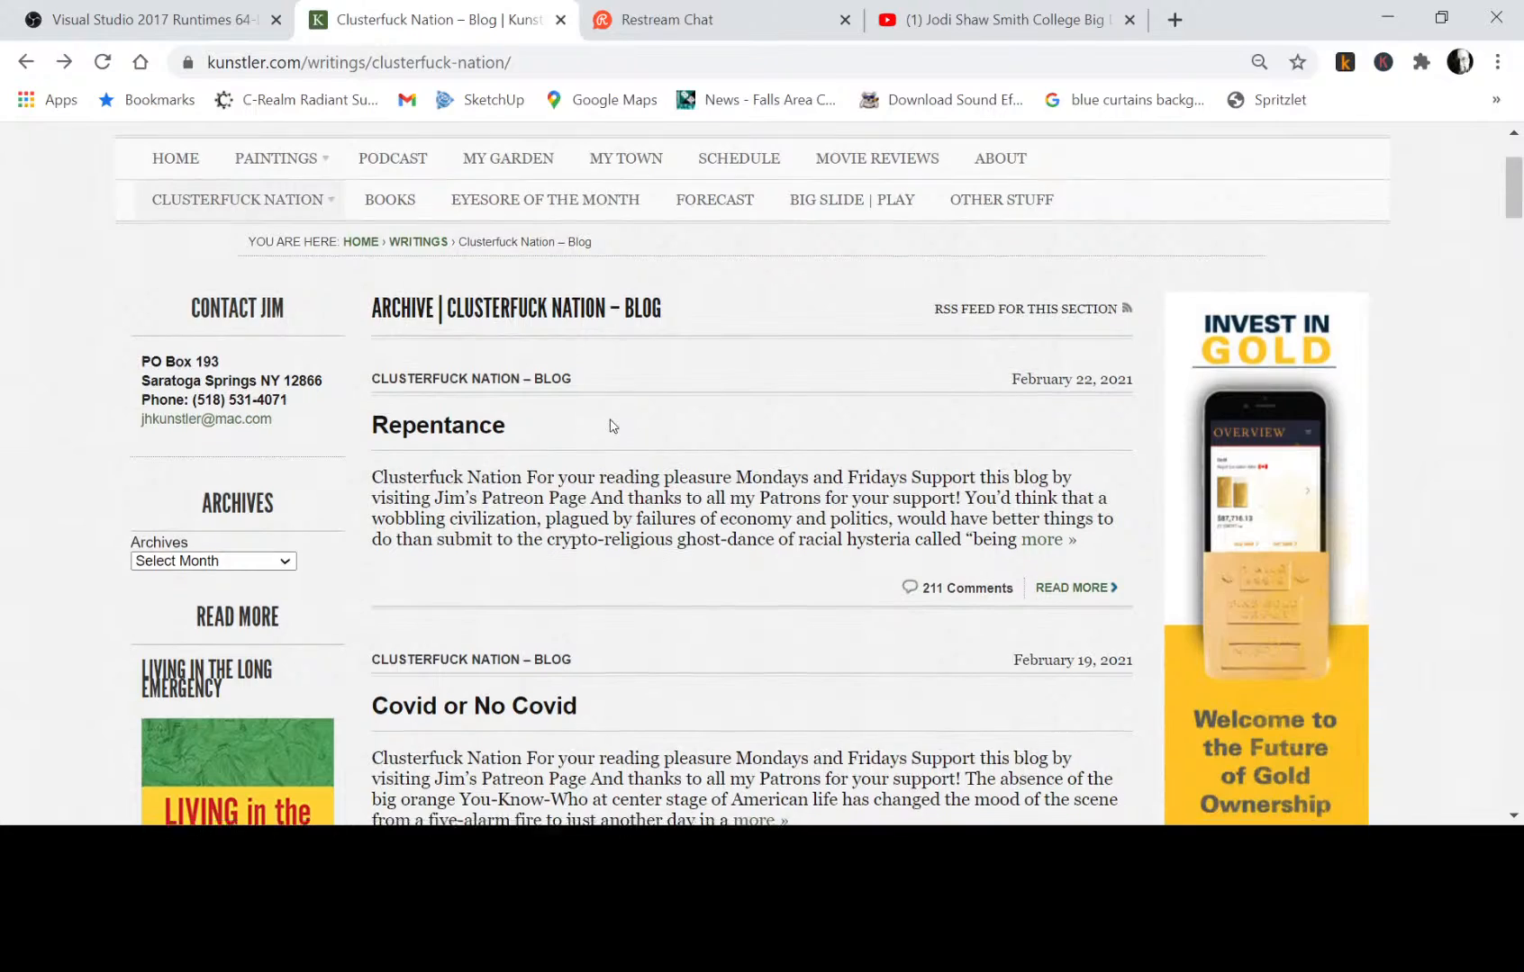
pyautogui.scroll(-4, 610, 426)
pyautogui.scroll(-1, 610, 426)
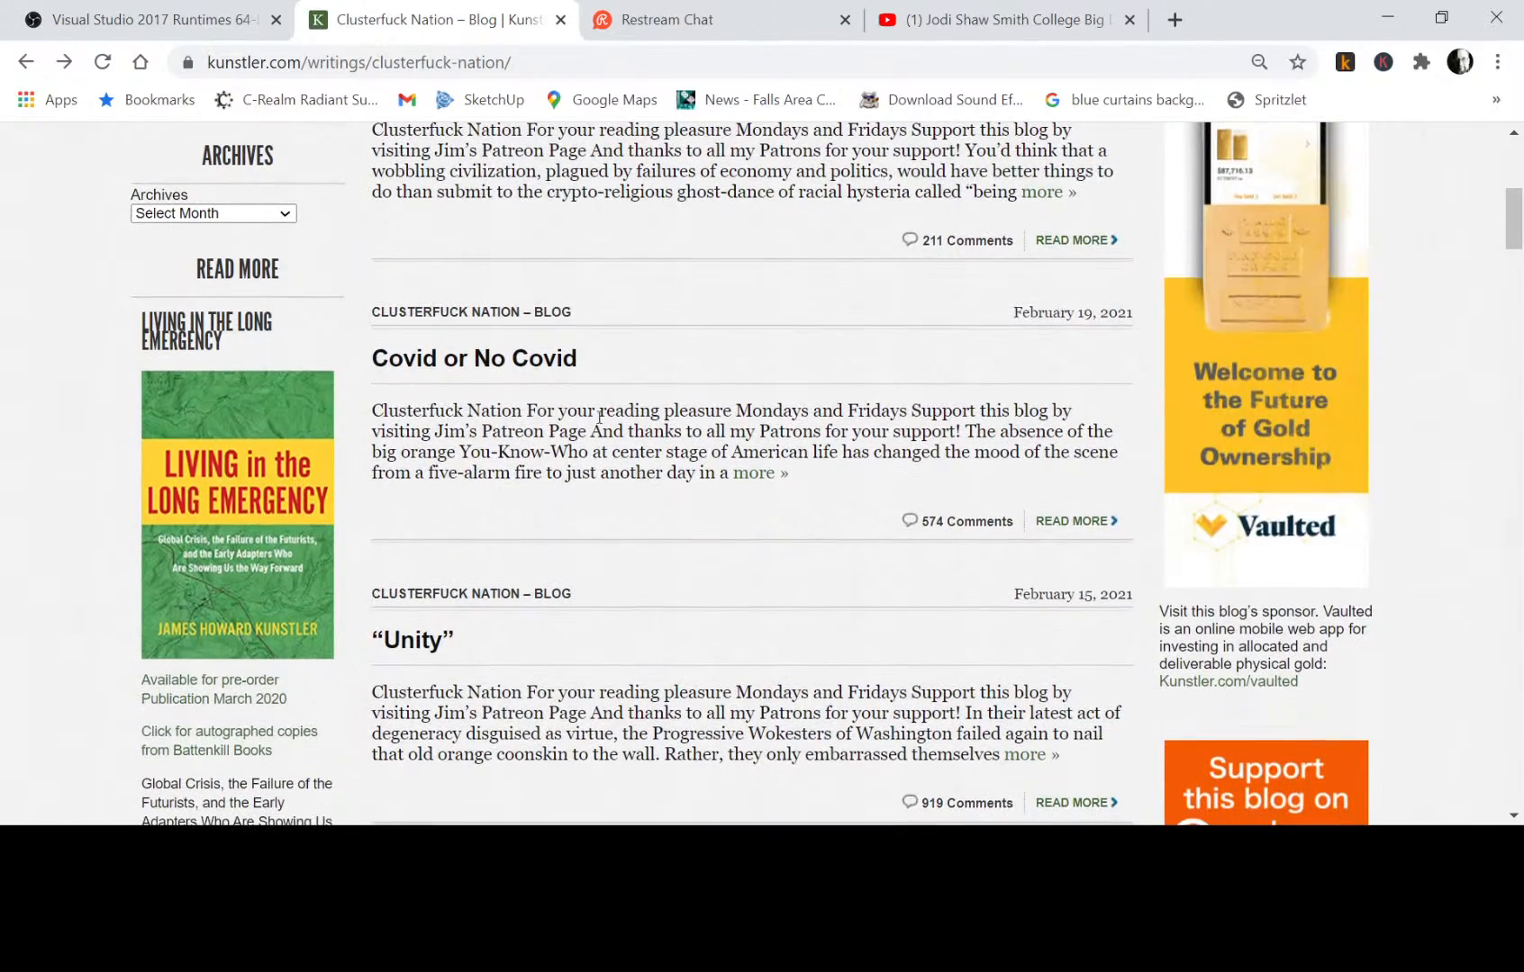
pyautogui.click(967, 241)
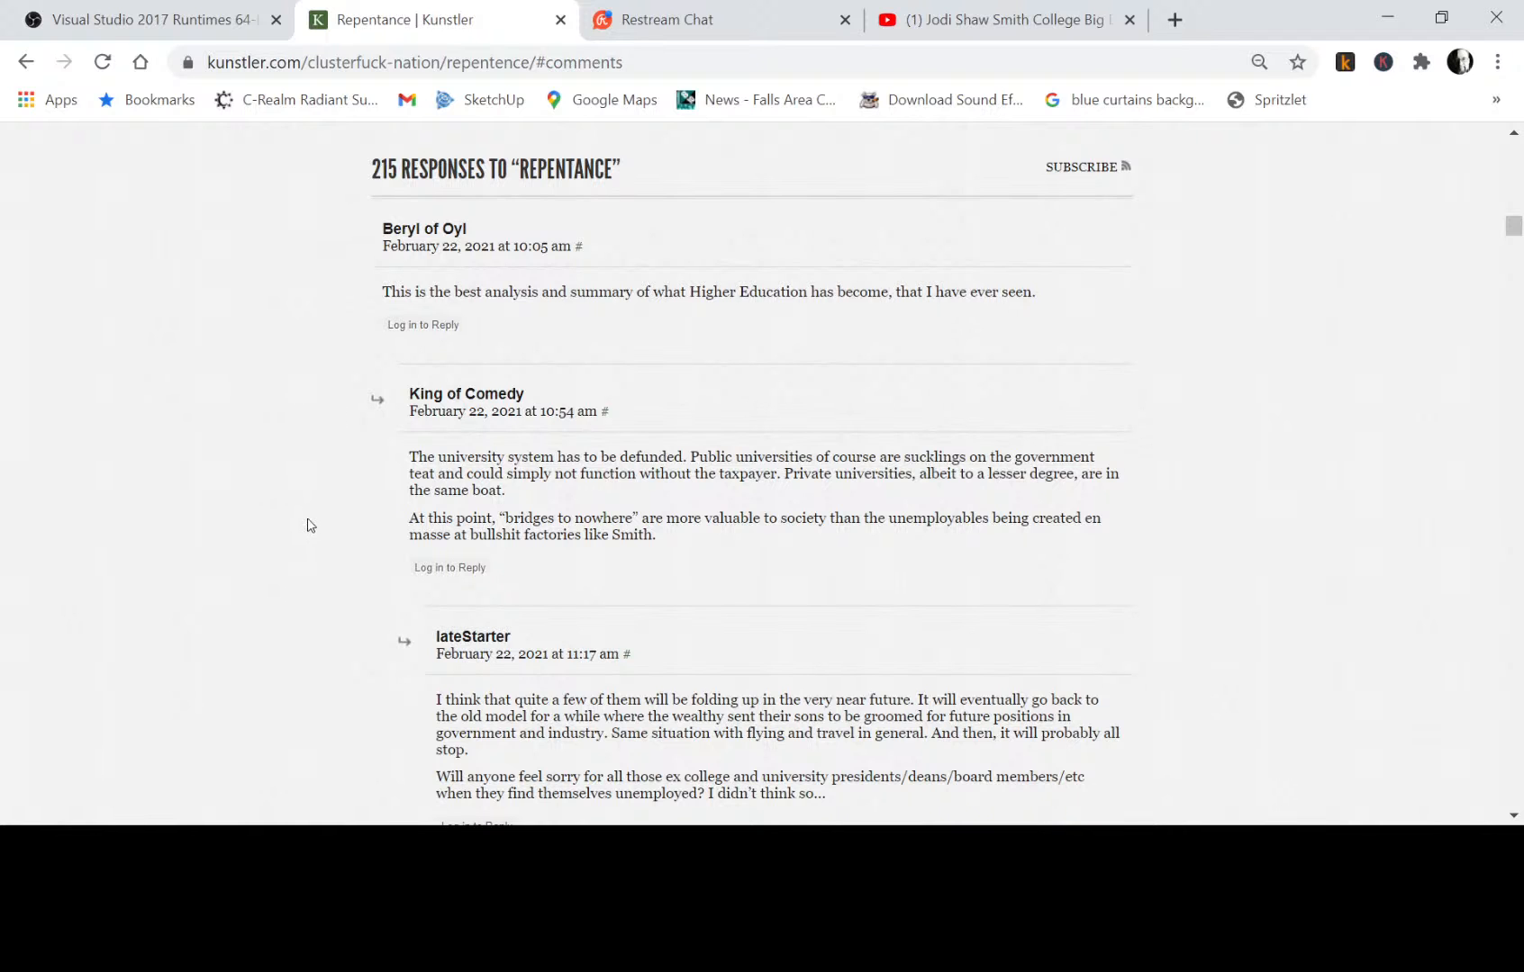
# Read through the reader comments below the "Repentance" post.
pyautogui.scroll(-5, 307, 526)
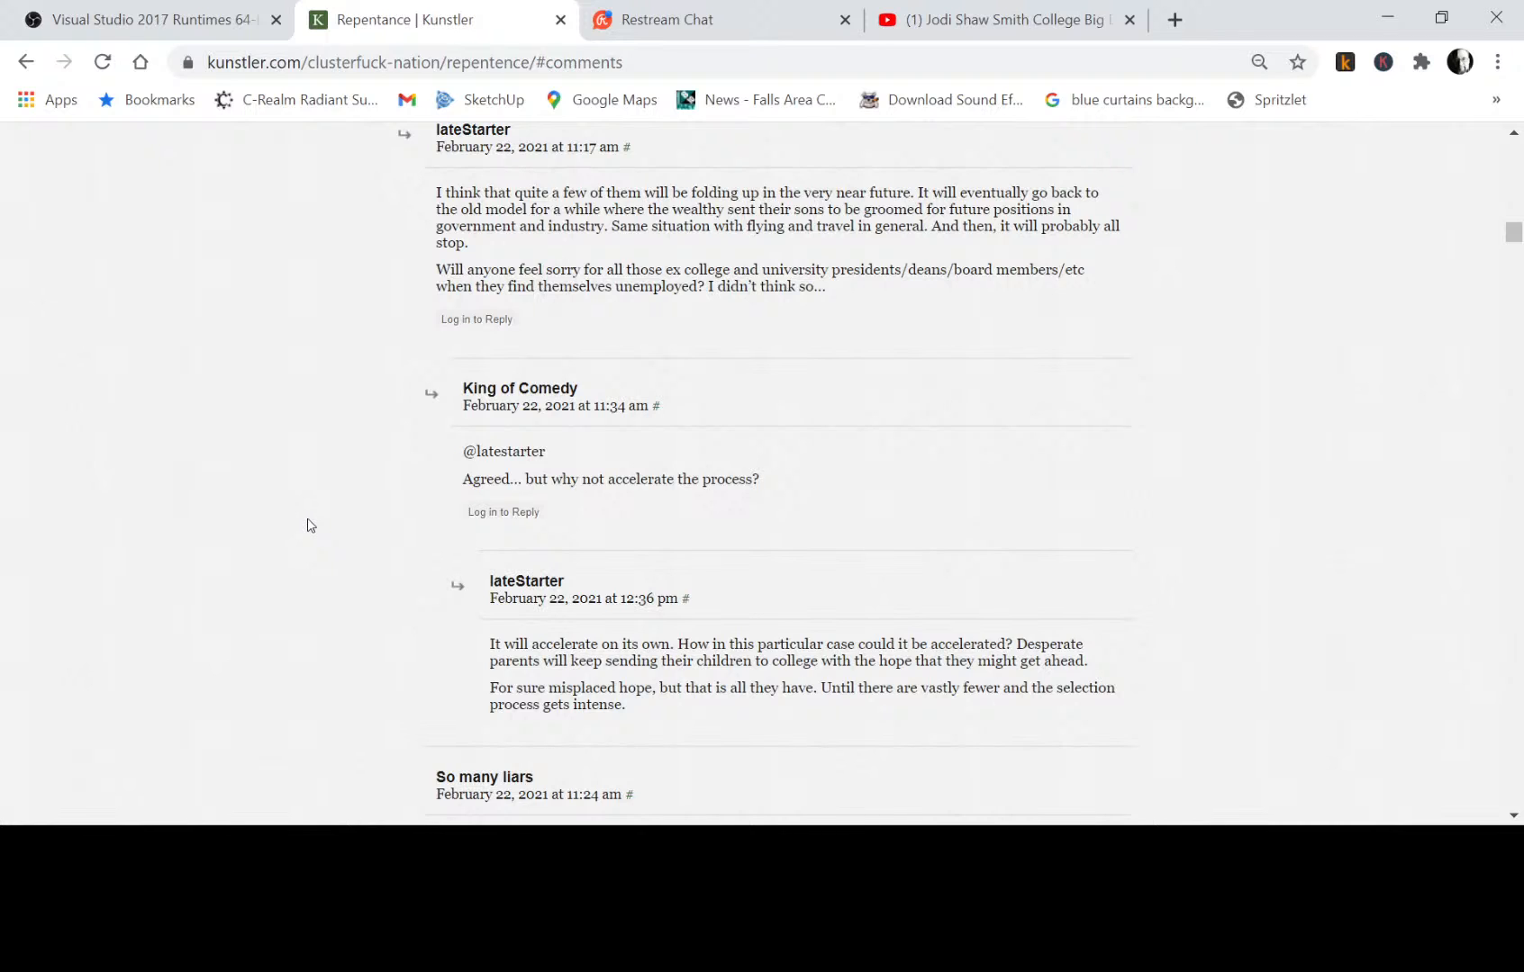
pyautogui.scroll(-8, 310, 526)
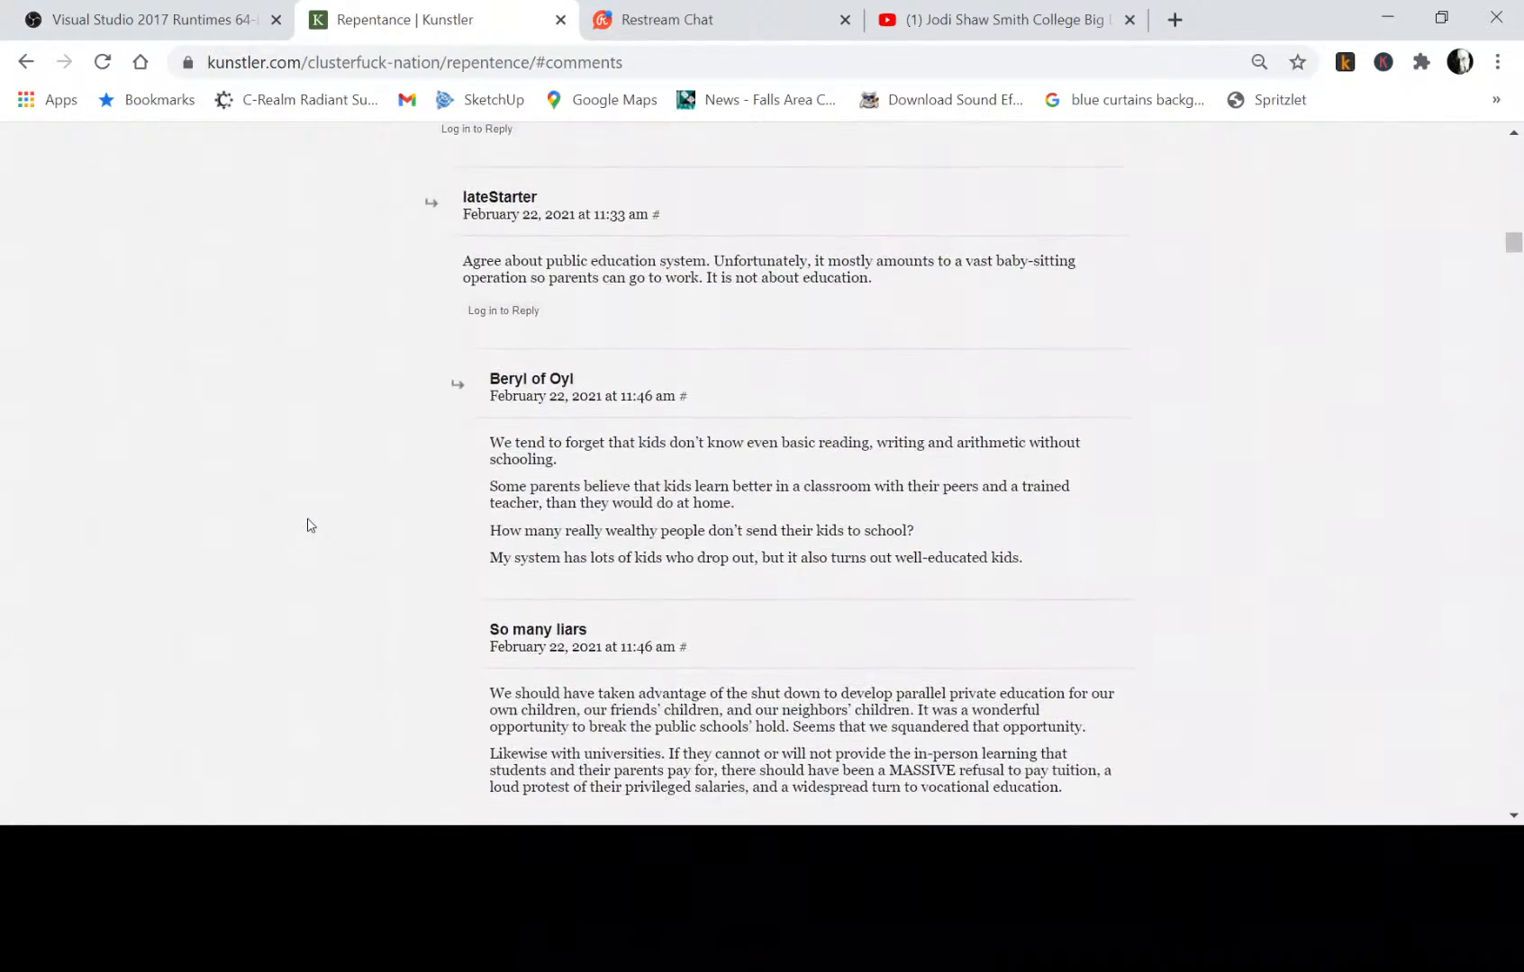
pyautogui.scroll(-6, 310, 526)
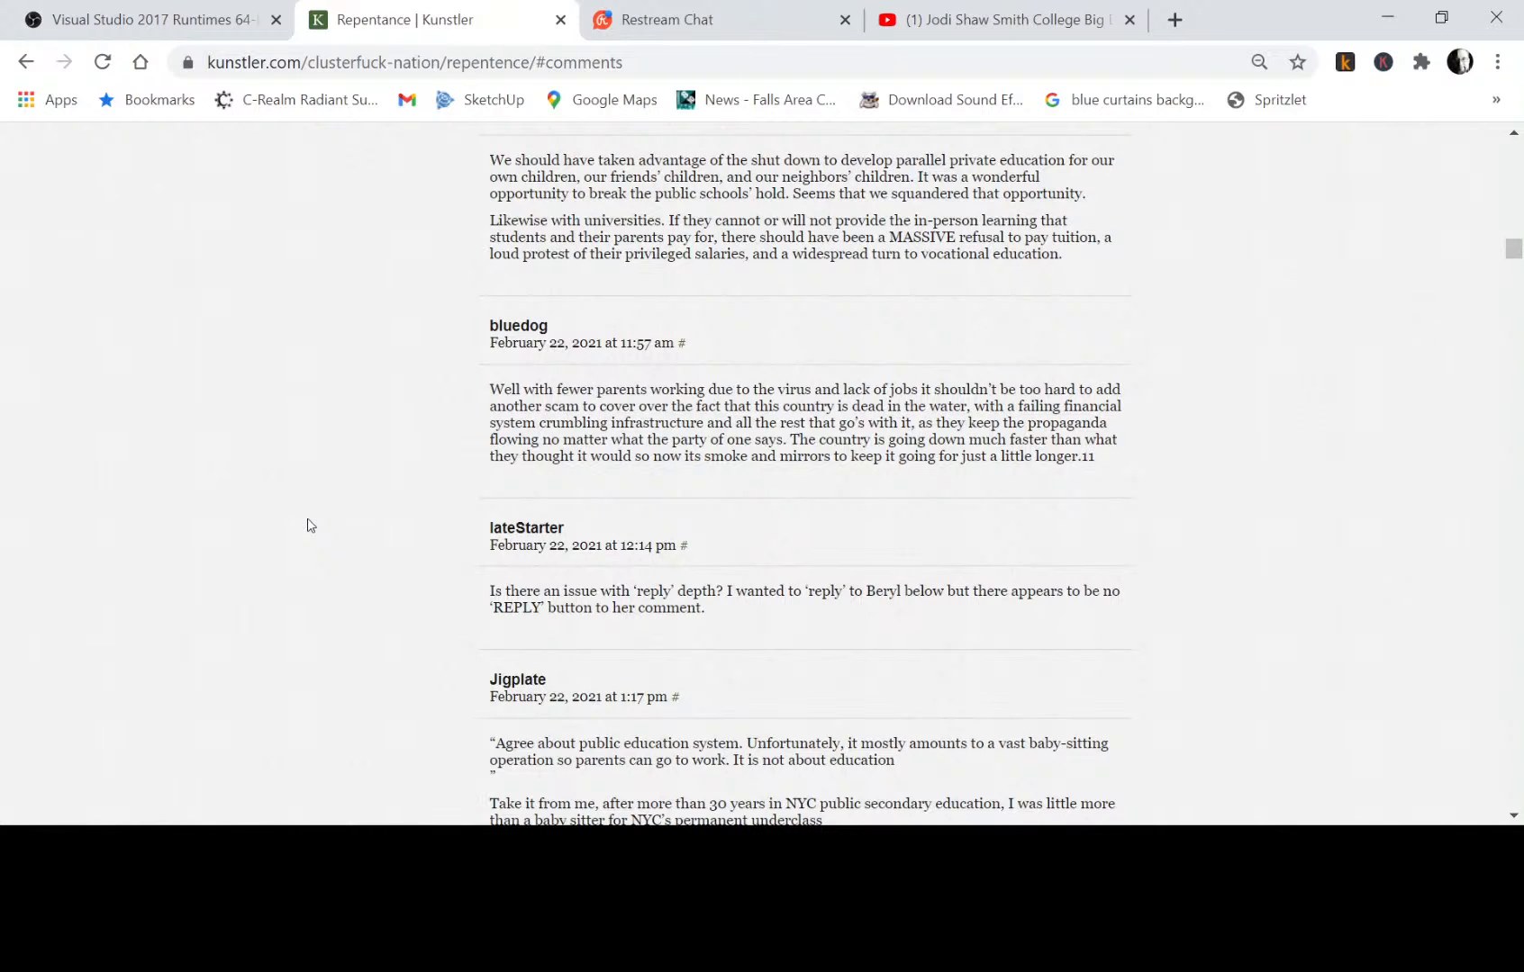
pyautogui.scroll(-6, 311, 526)
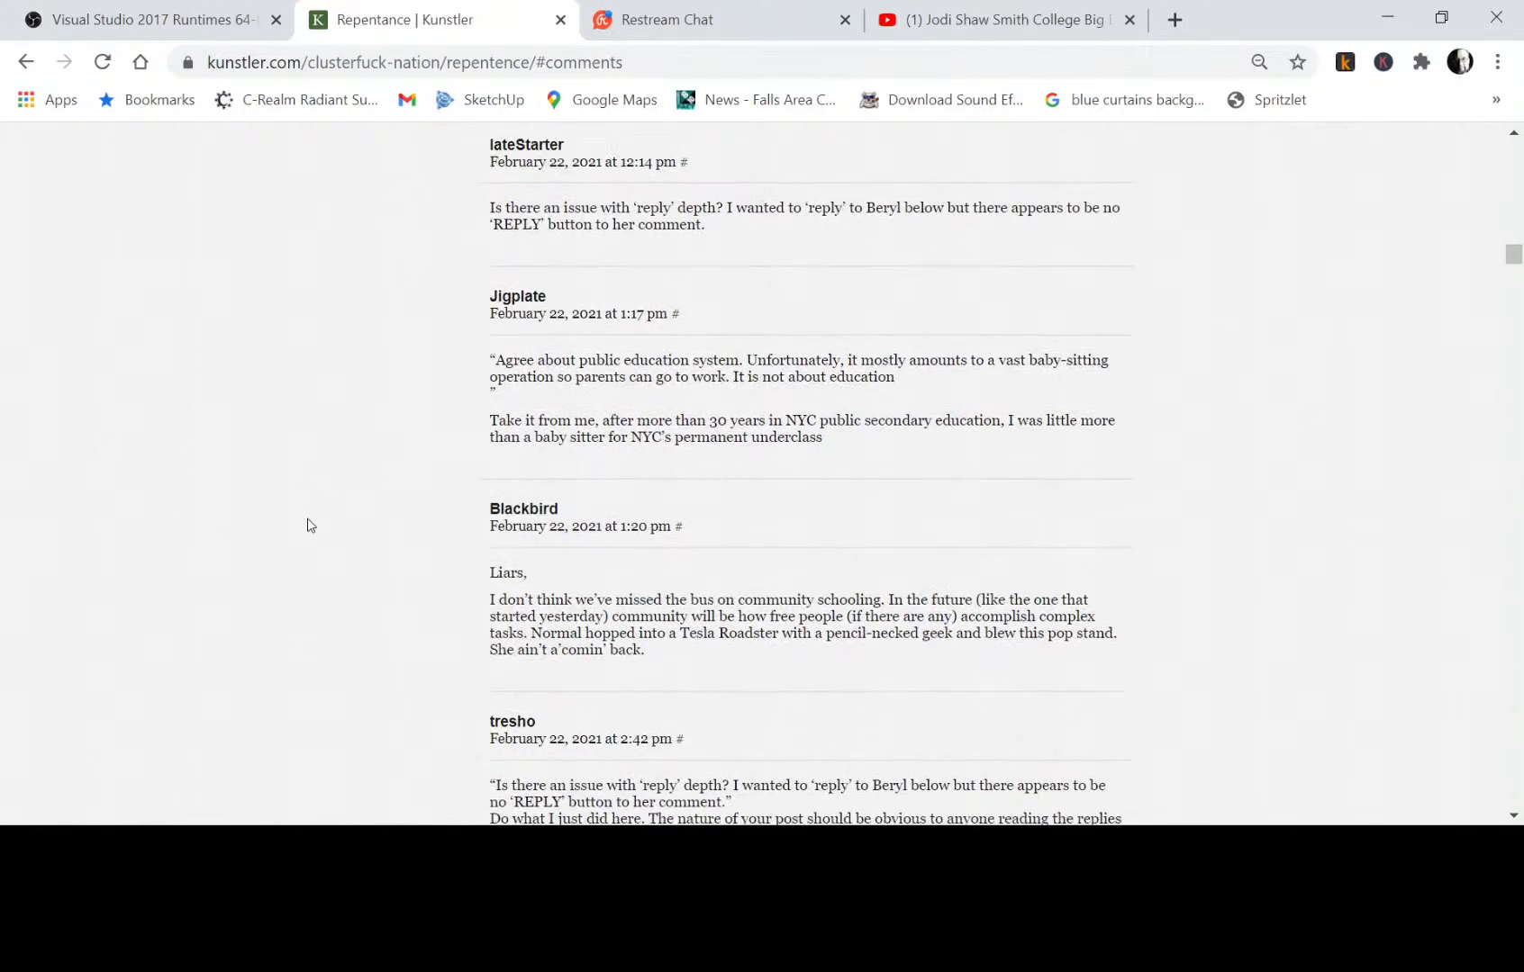
pyautogui.scroll(-6, 311, 526)
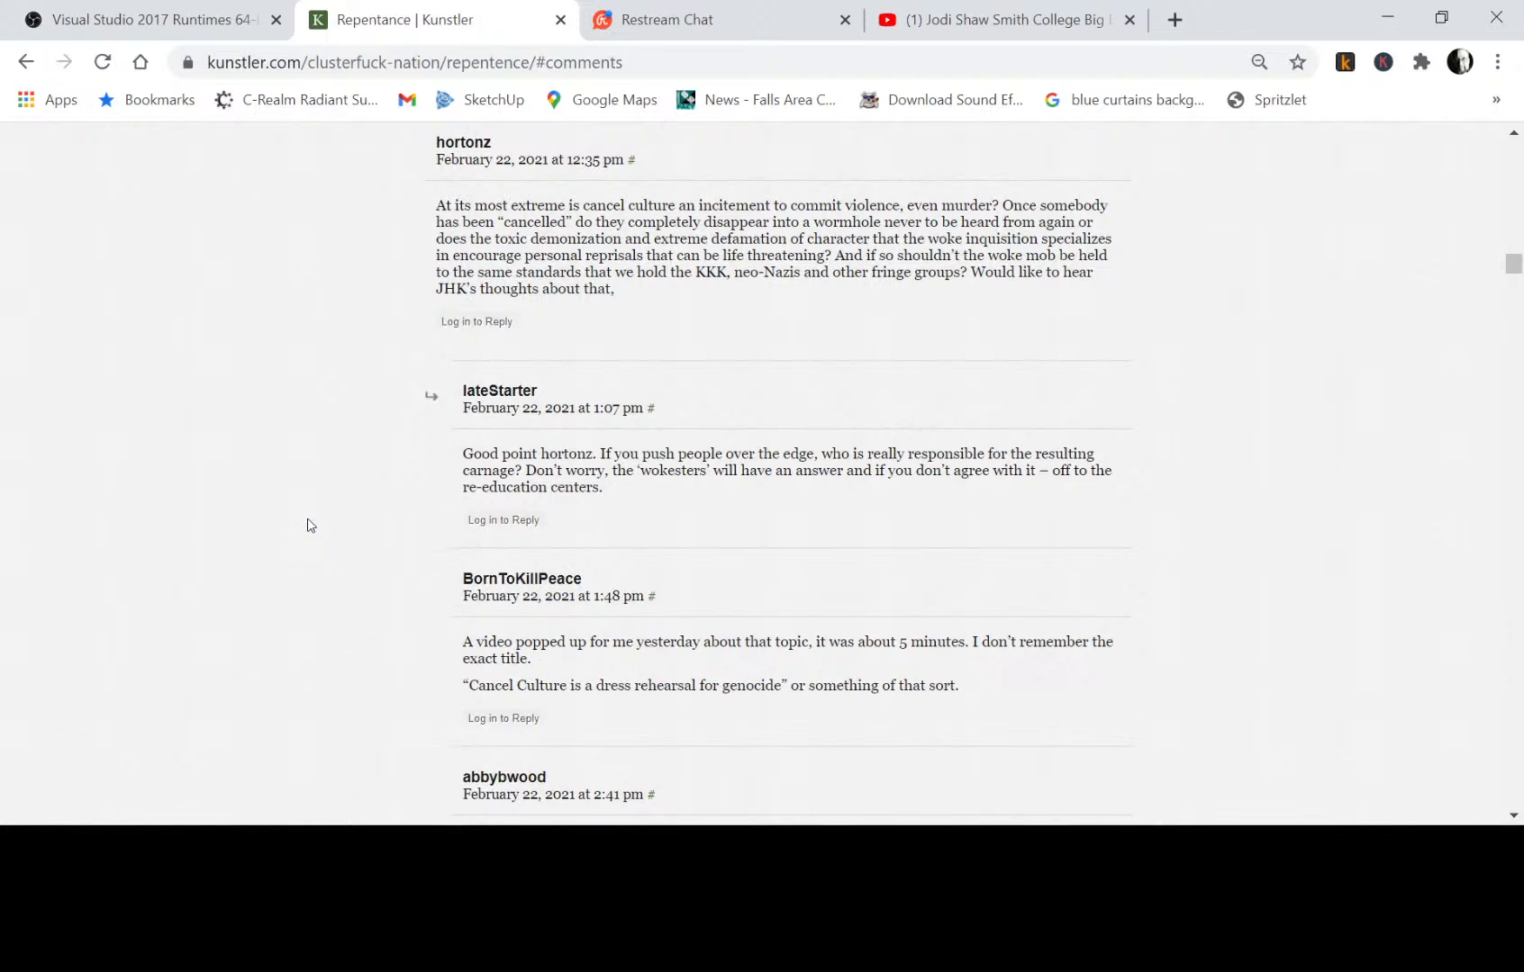
pyautogui.scroll(-8, 309, 526)
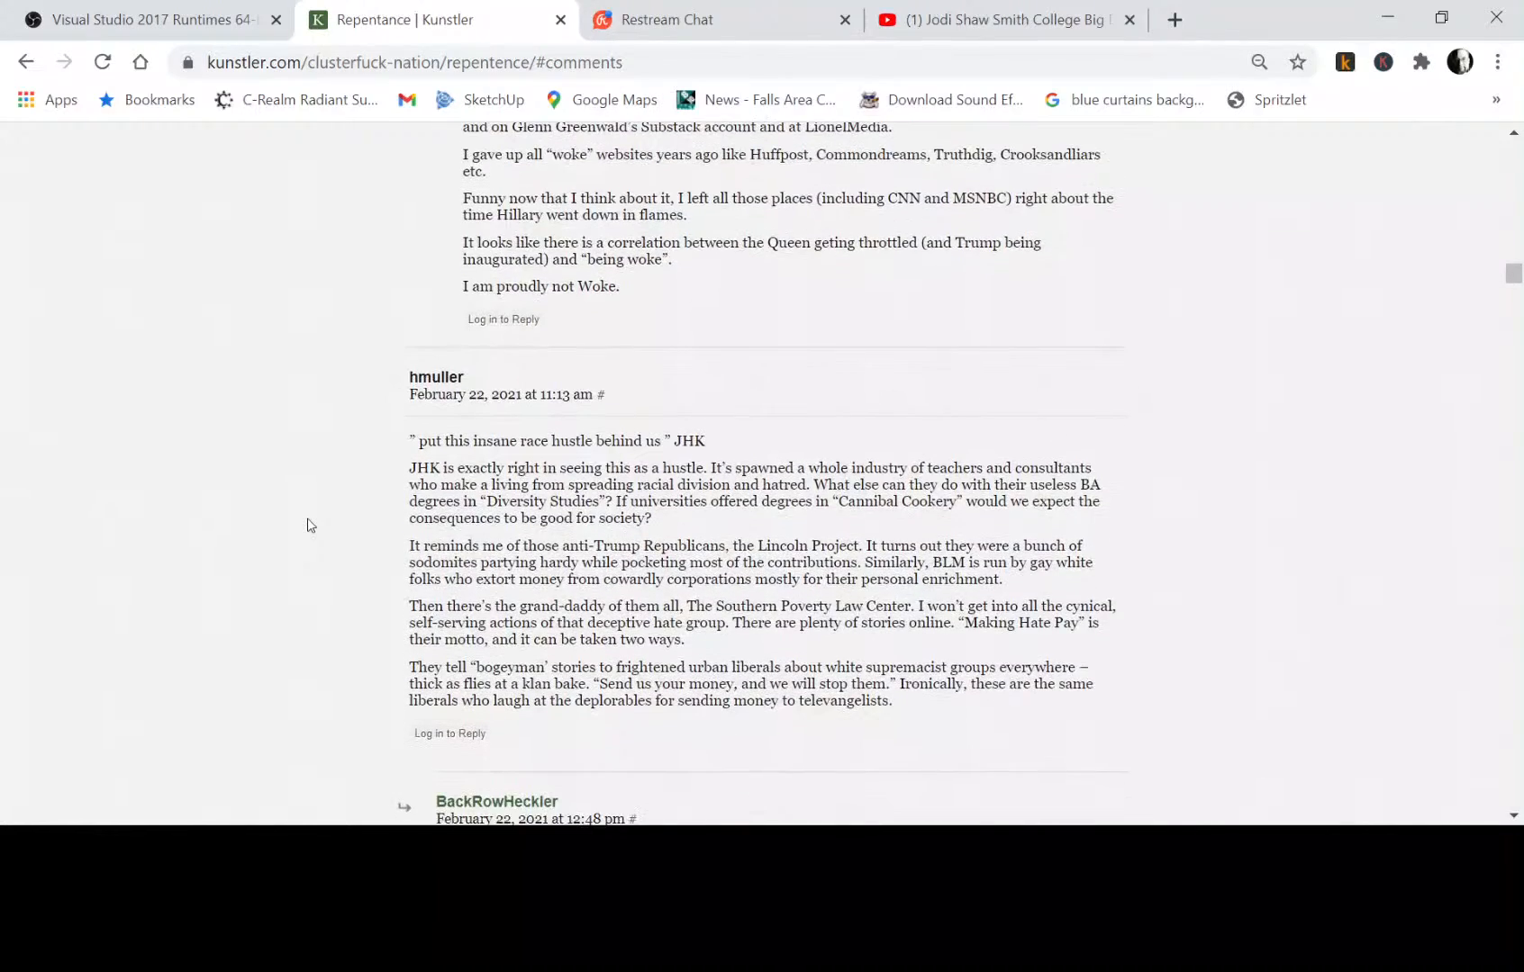
pyautogui.scroll(-17, 309, 526)
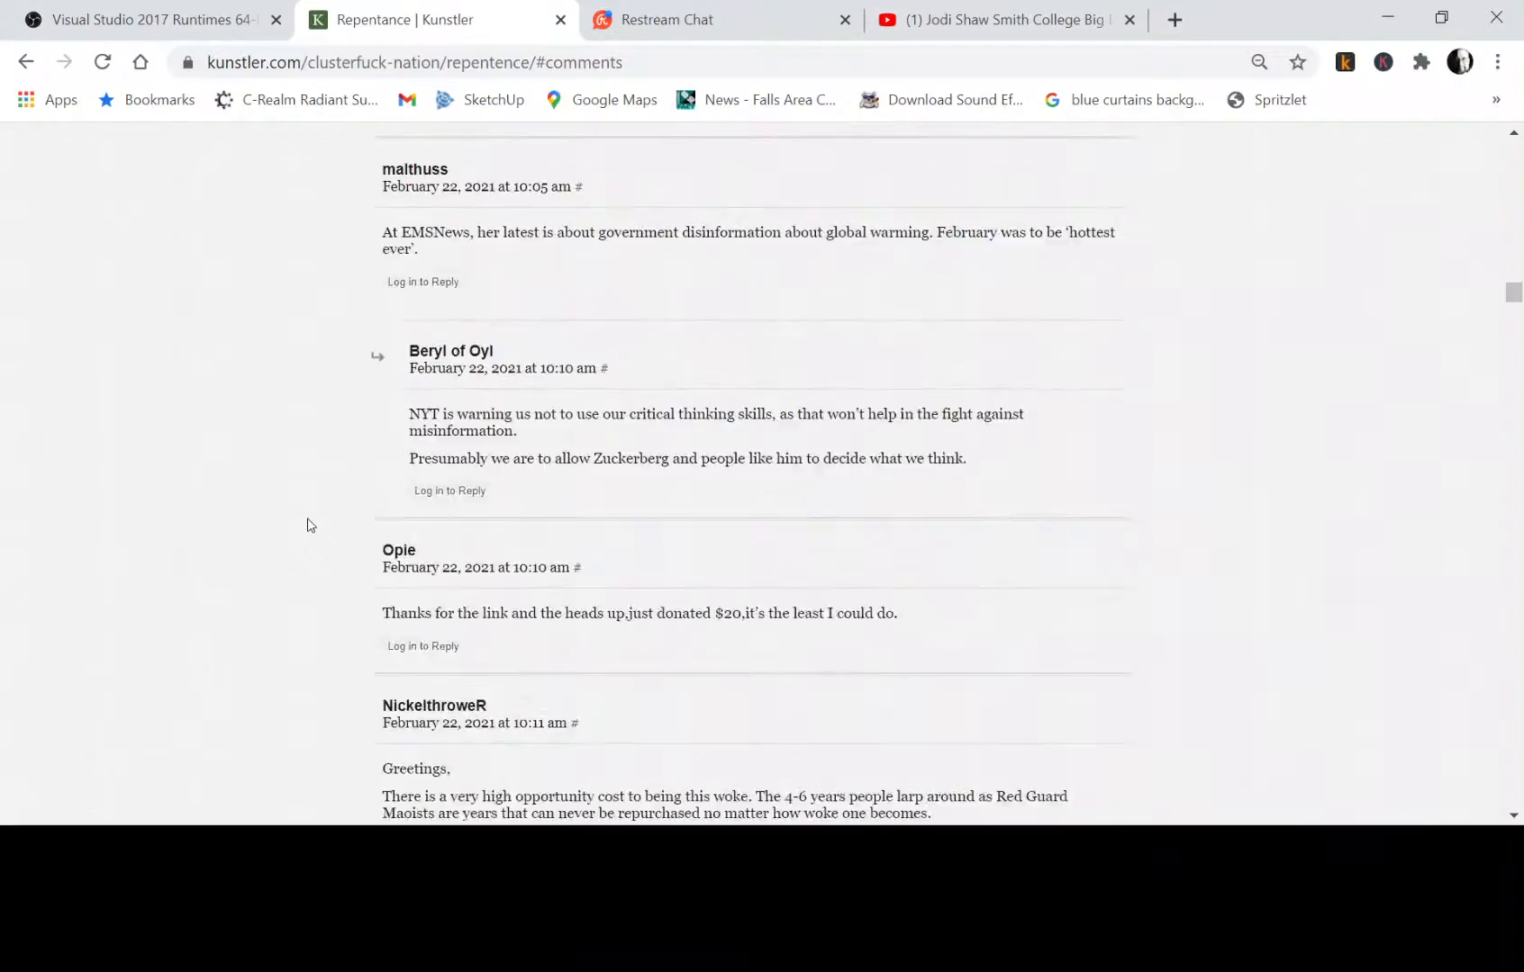
pyautogui.scroll(-20, 309, 526)
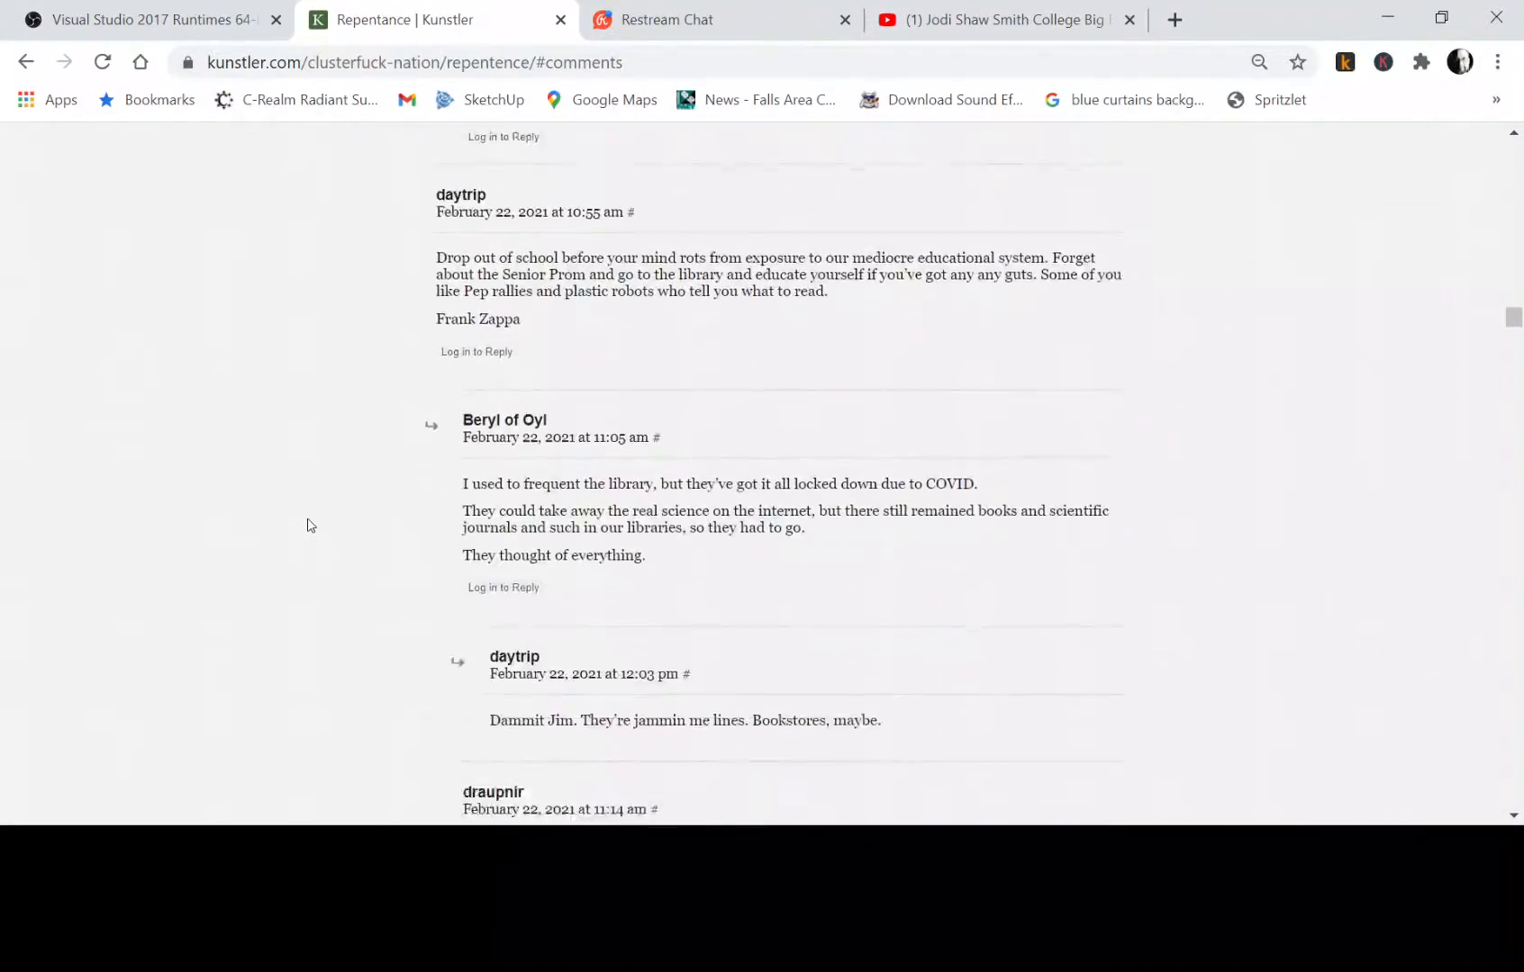
pyautogui.scroll(-9, 309, 526)
pyautogui.scroll(5, 309, 526)
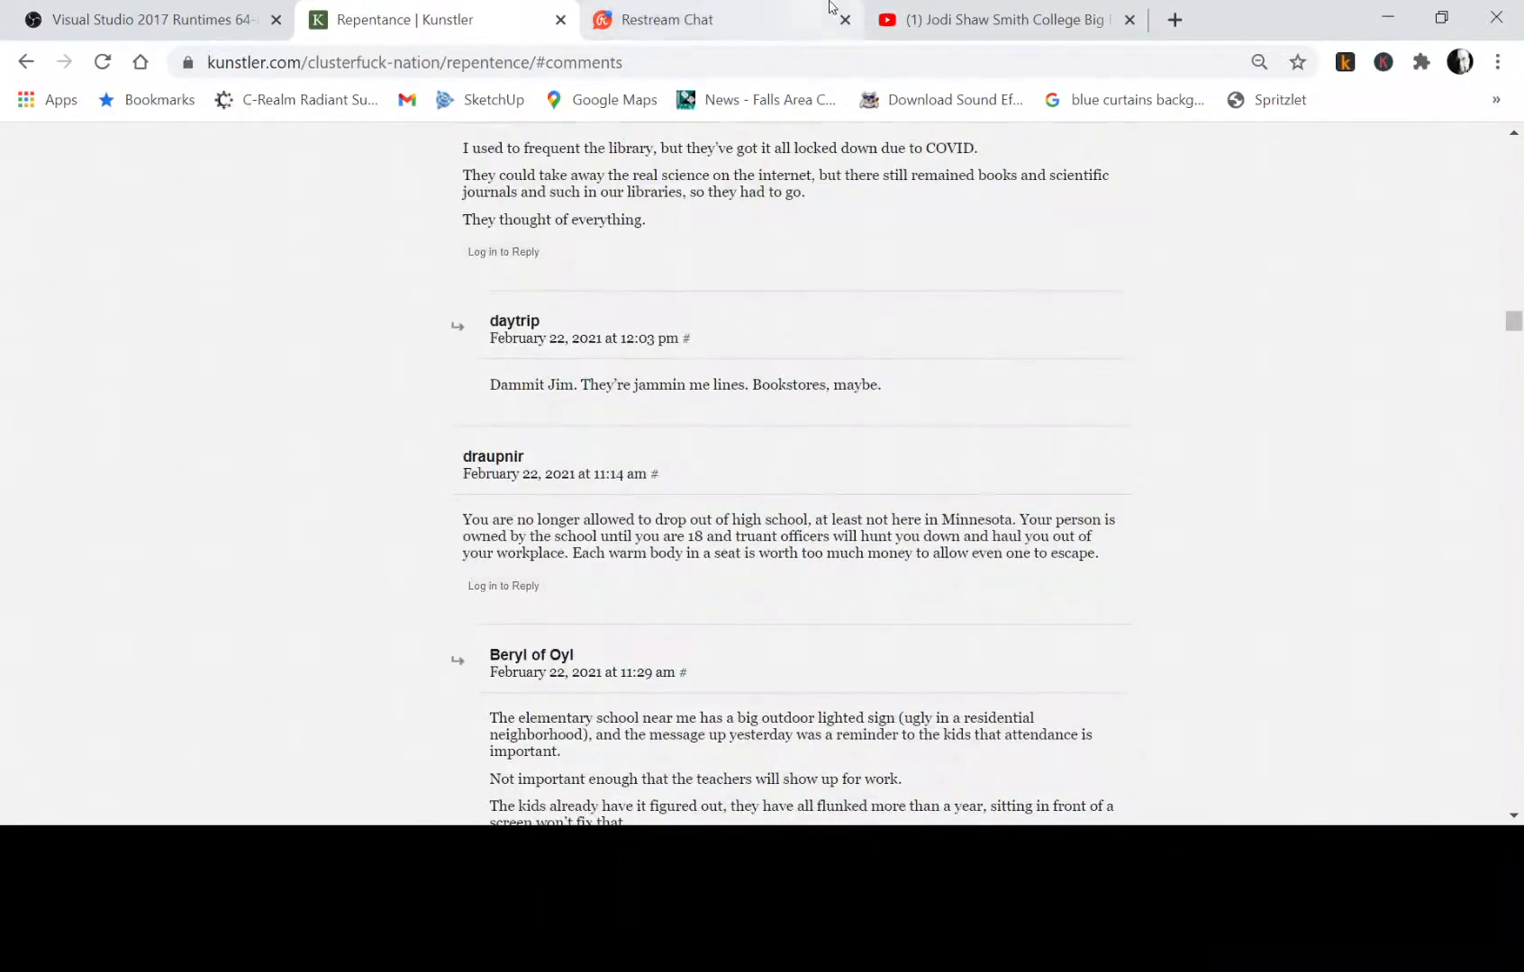
# Check the Restream chat, and open the channel's comments in YouTube Studio to look over those not yet answered.
pyautogui.click(759, 17)
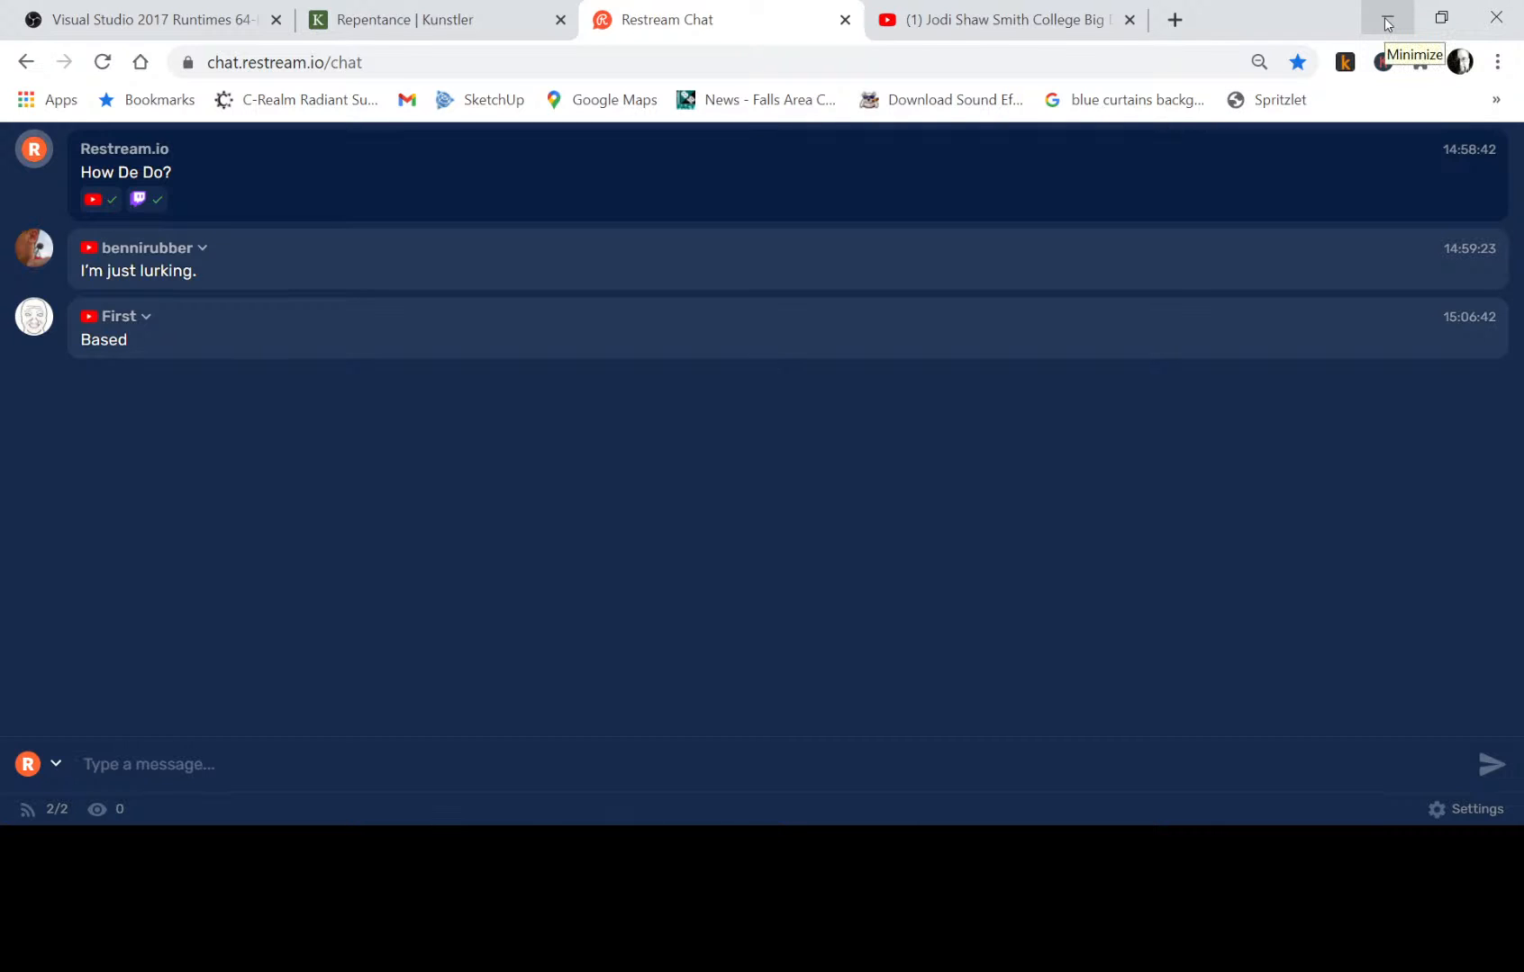
pyautogui.click(1004, 25)
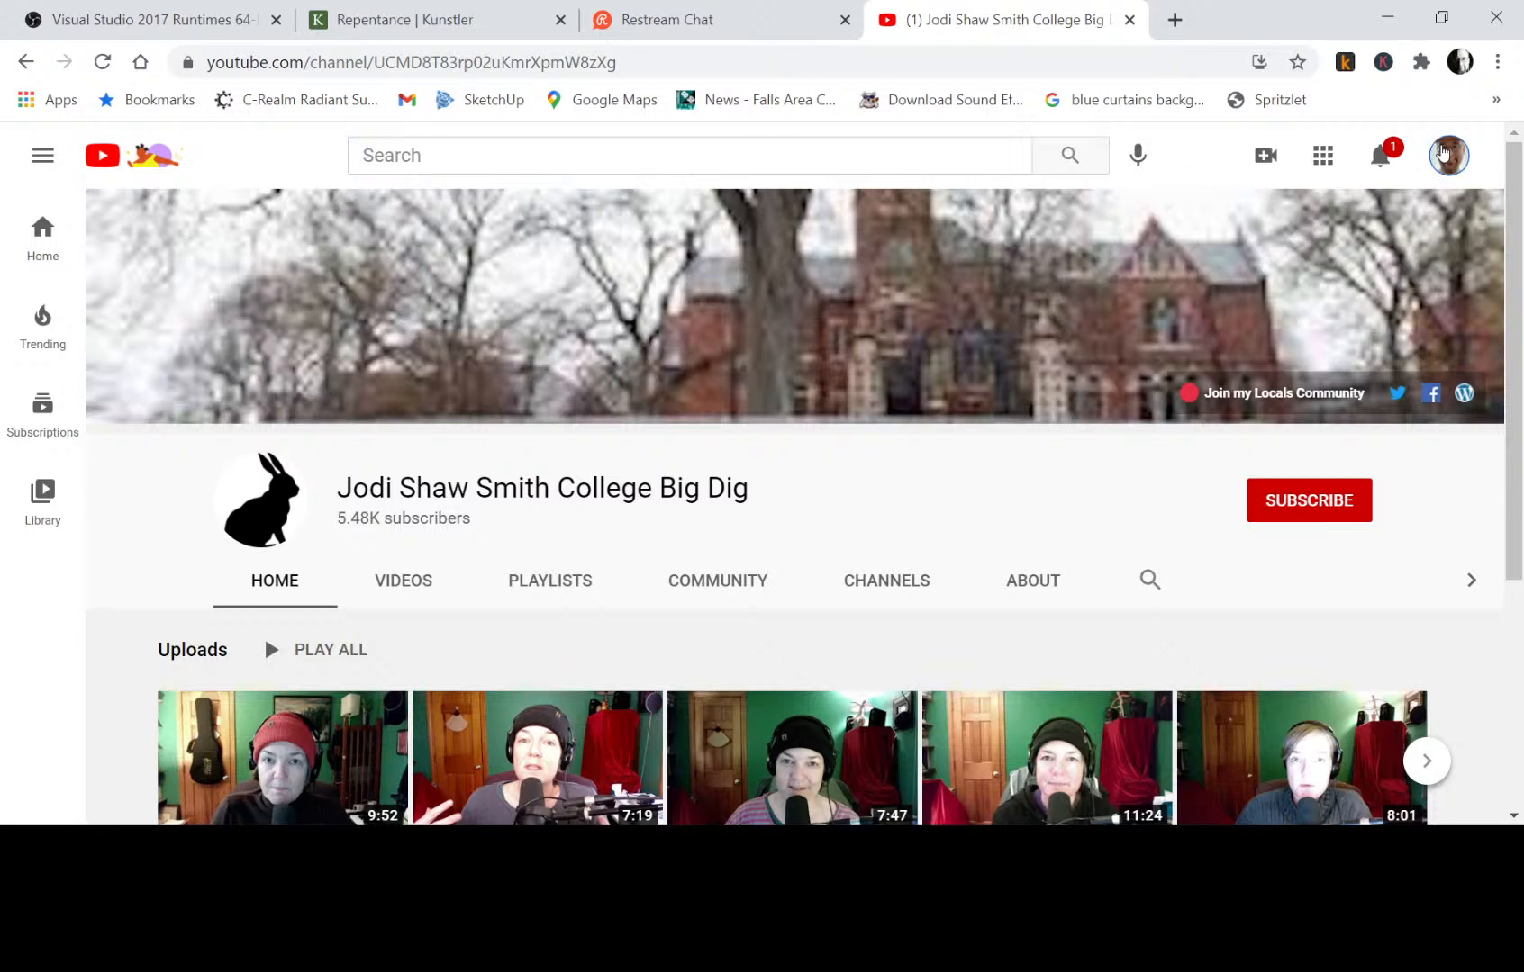
pyautogui.click(1445, 155)
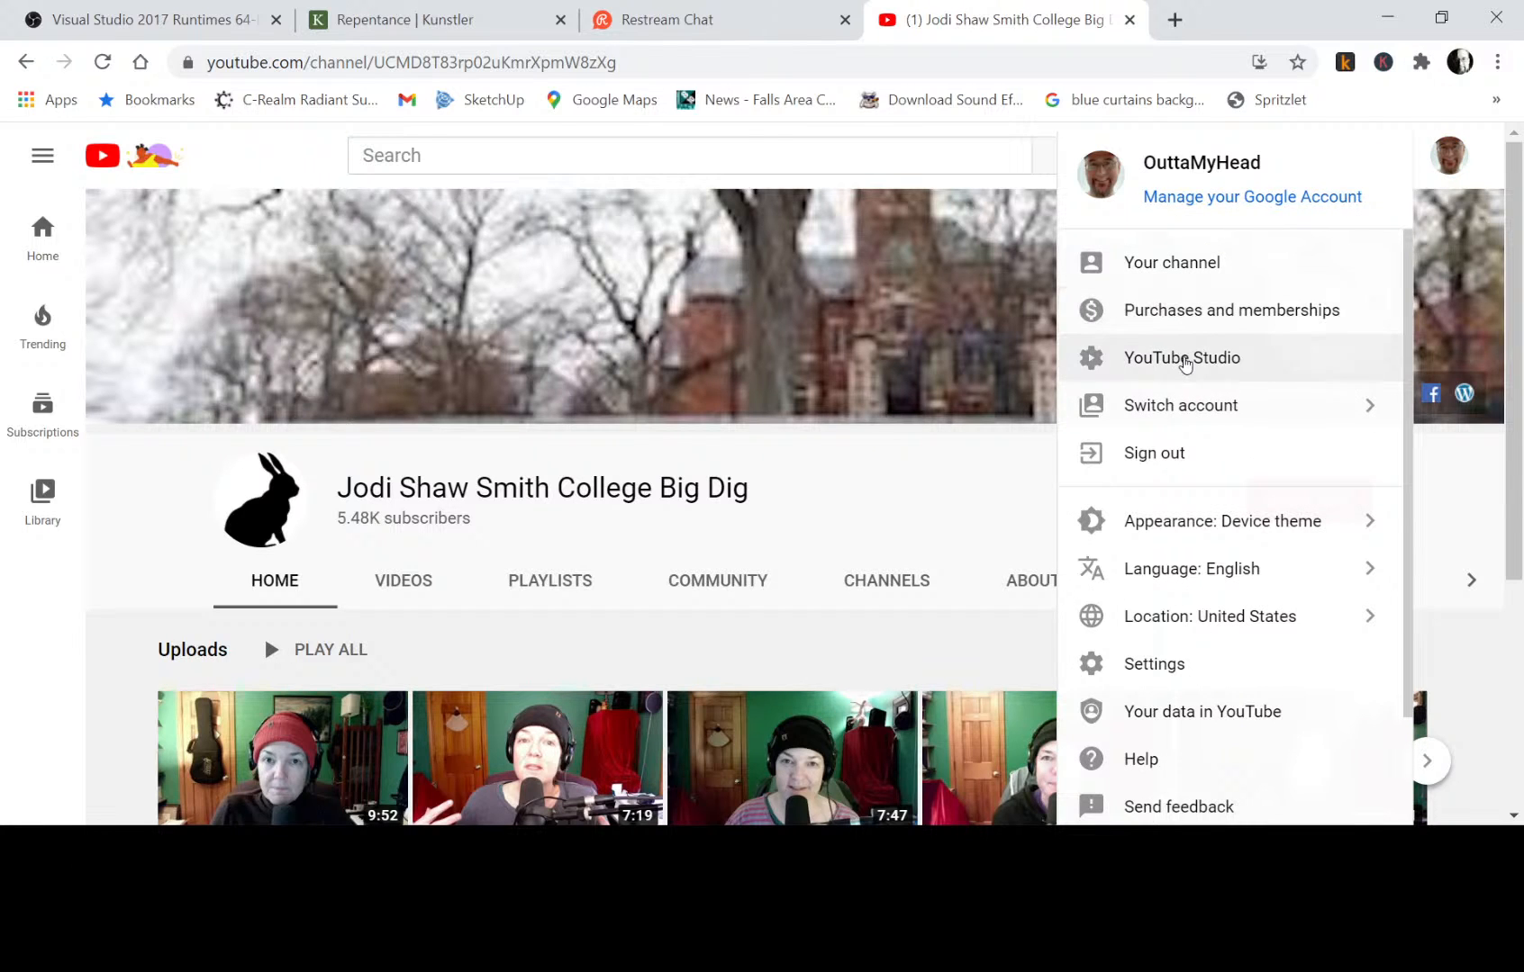
pyautogui.click(1184, 361)
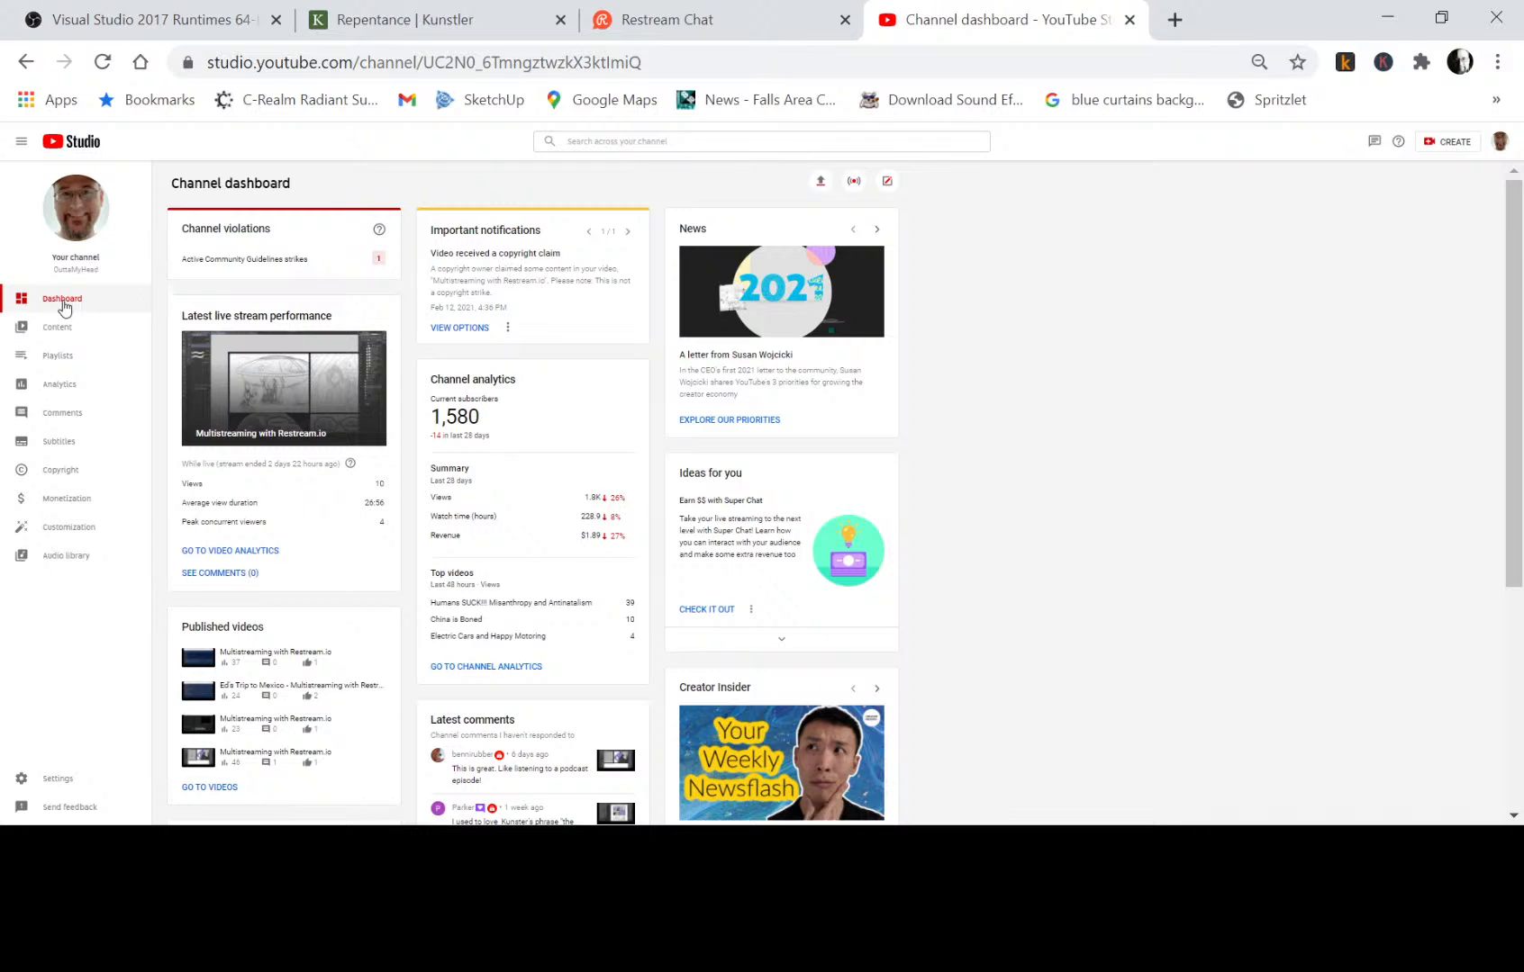
pyautogui.click(53, 421)
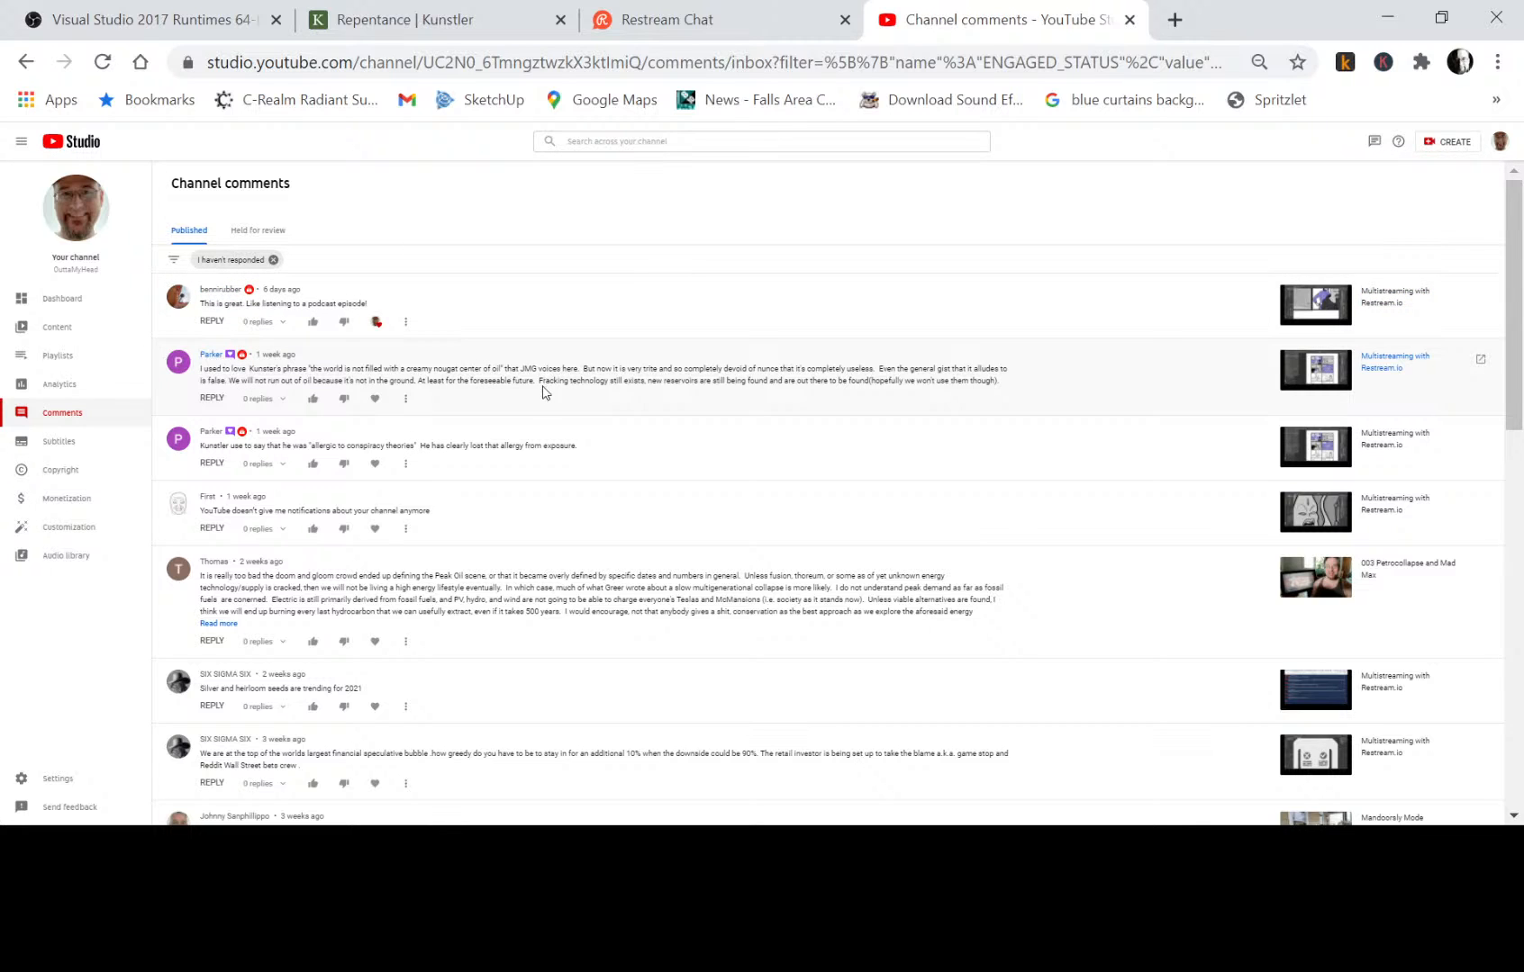
pyautogui.scroll(-1, 559, 416)
pyautogui.scroll(-1, 556, 416)
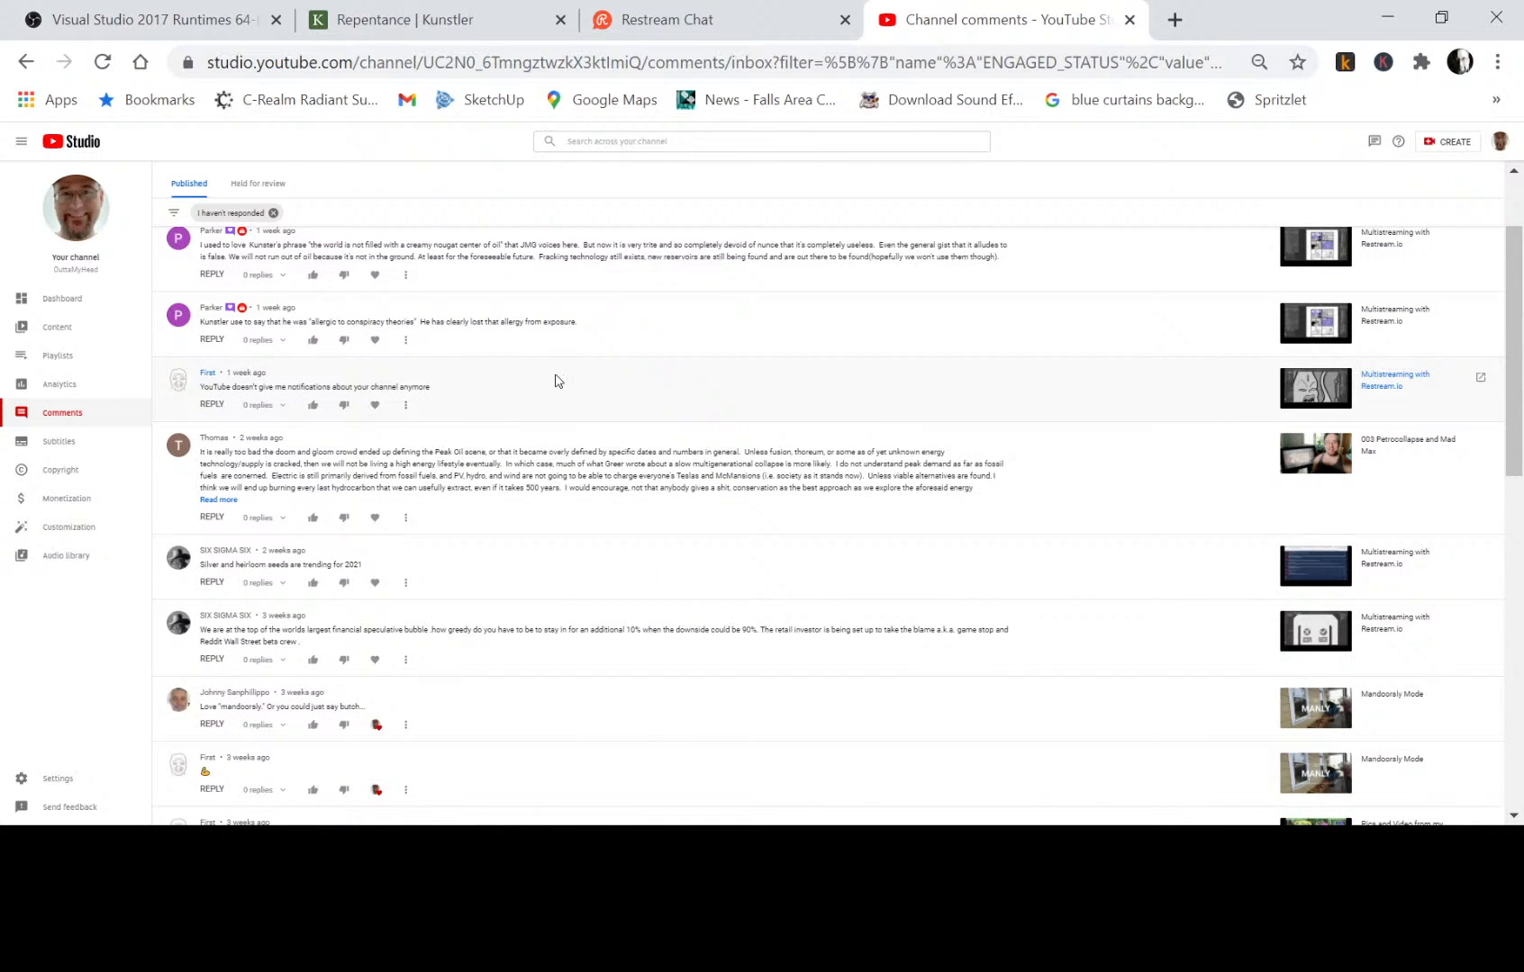
pyautogui.scroll(2, 557, 378)
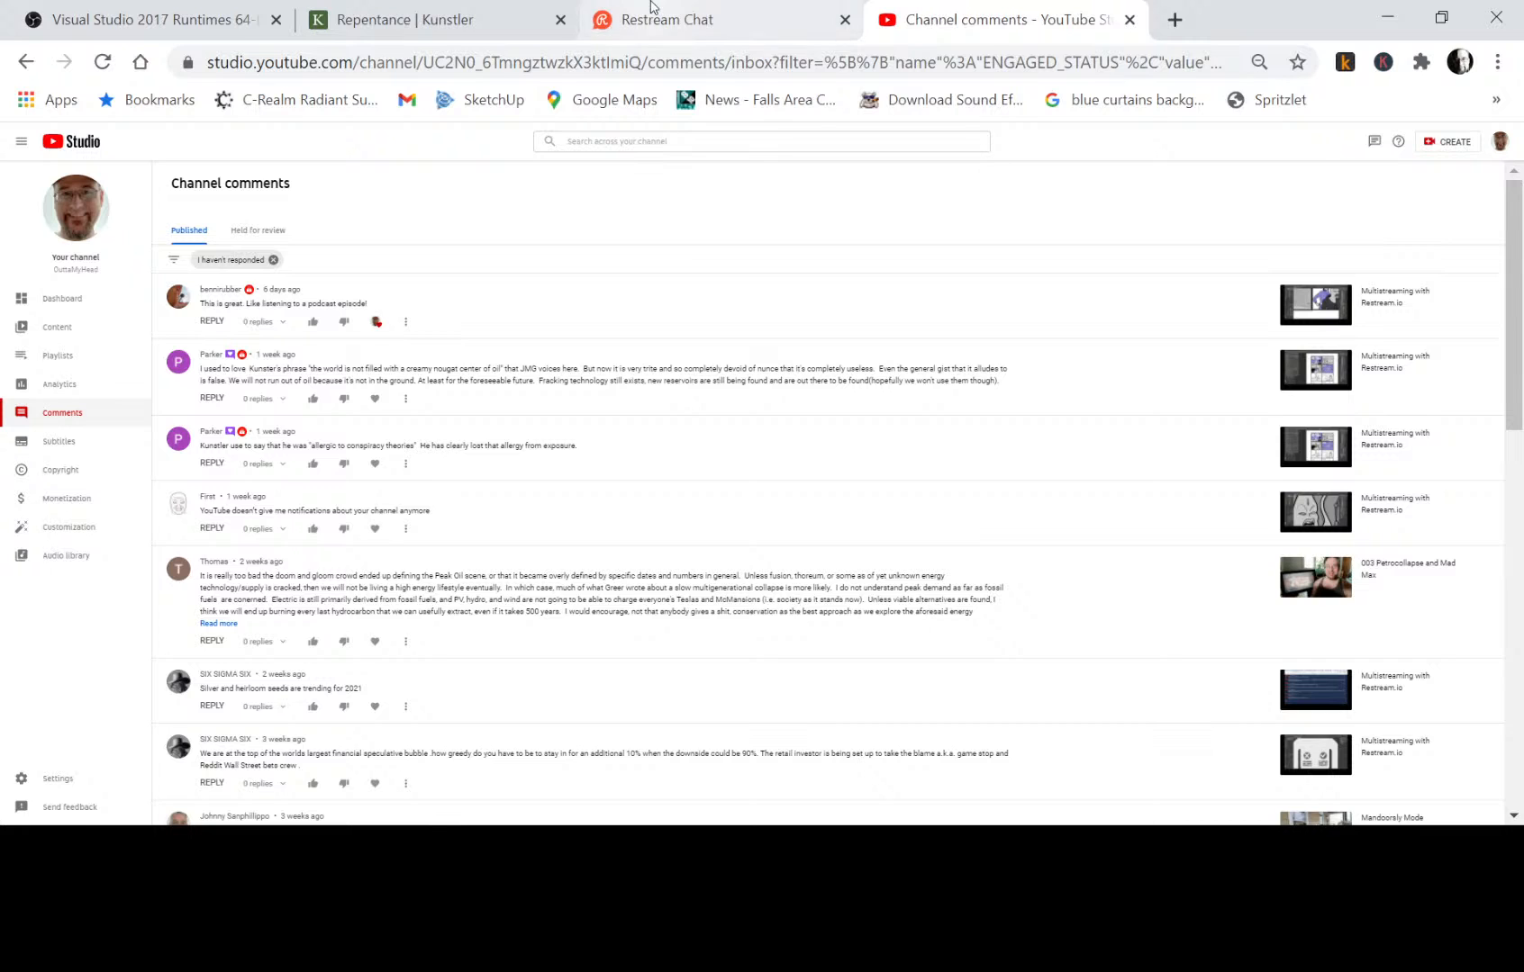
# Check the Restream chat again for new messages and glance at the other open pages.
pyautogui.click(693, 22)
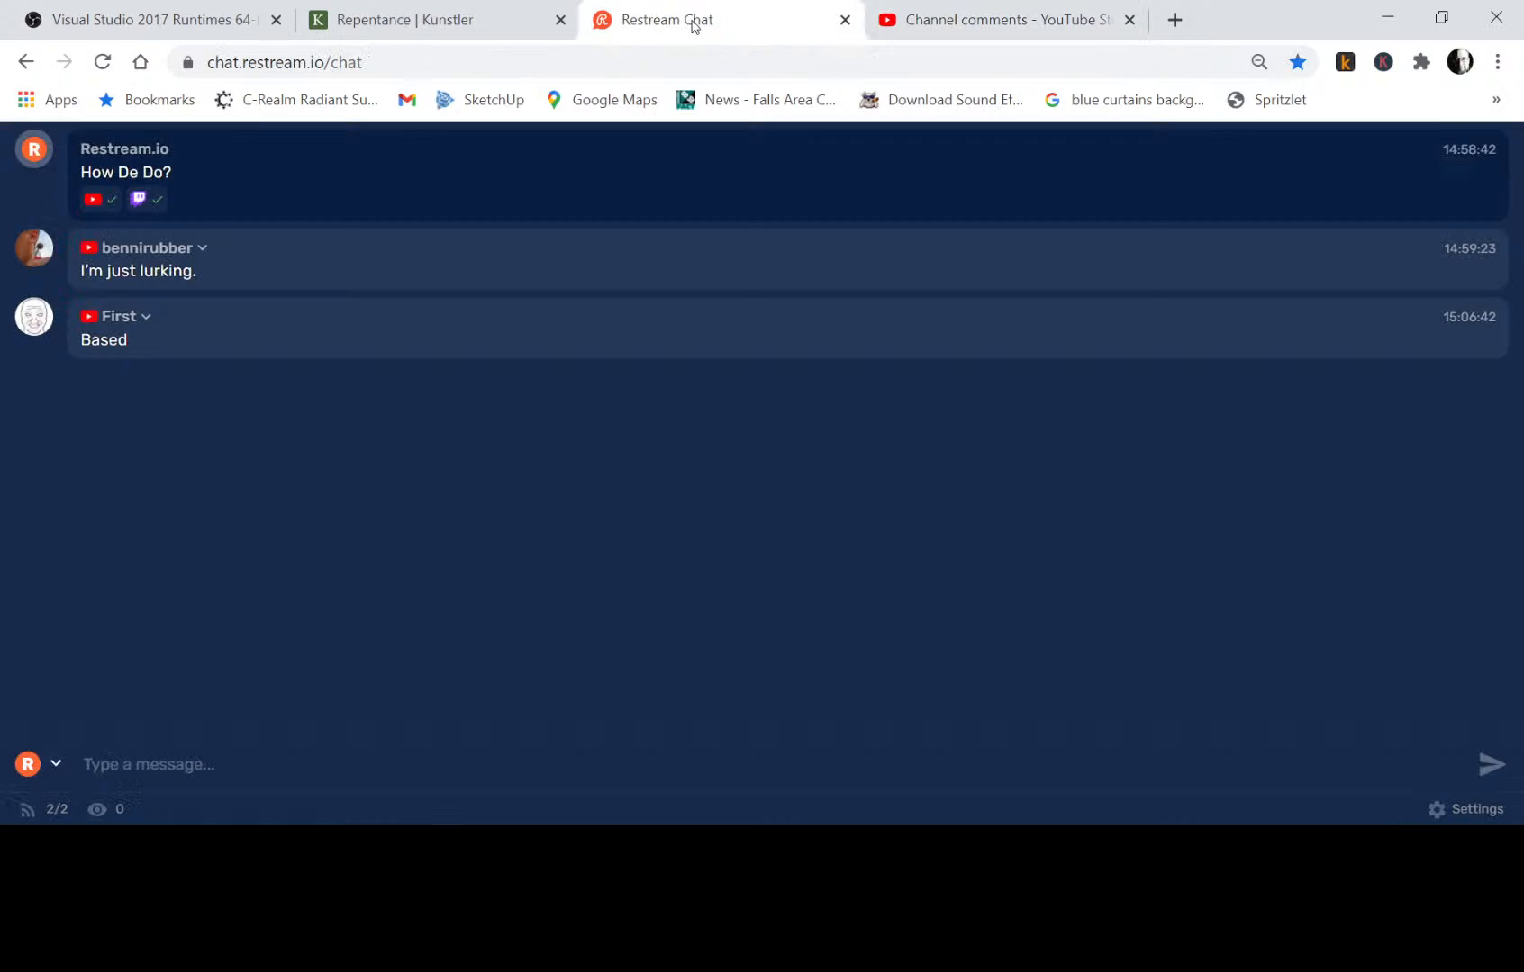
pyautogui.click(447, 20)
pyautogui.click(183, 18)
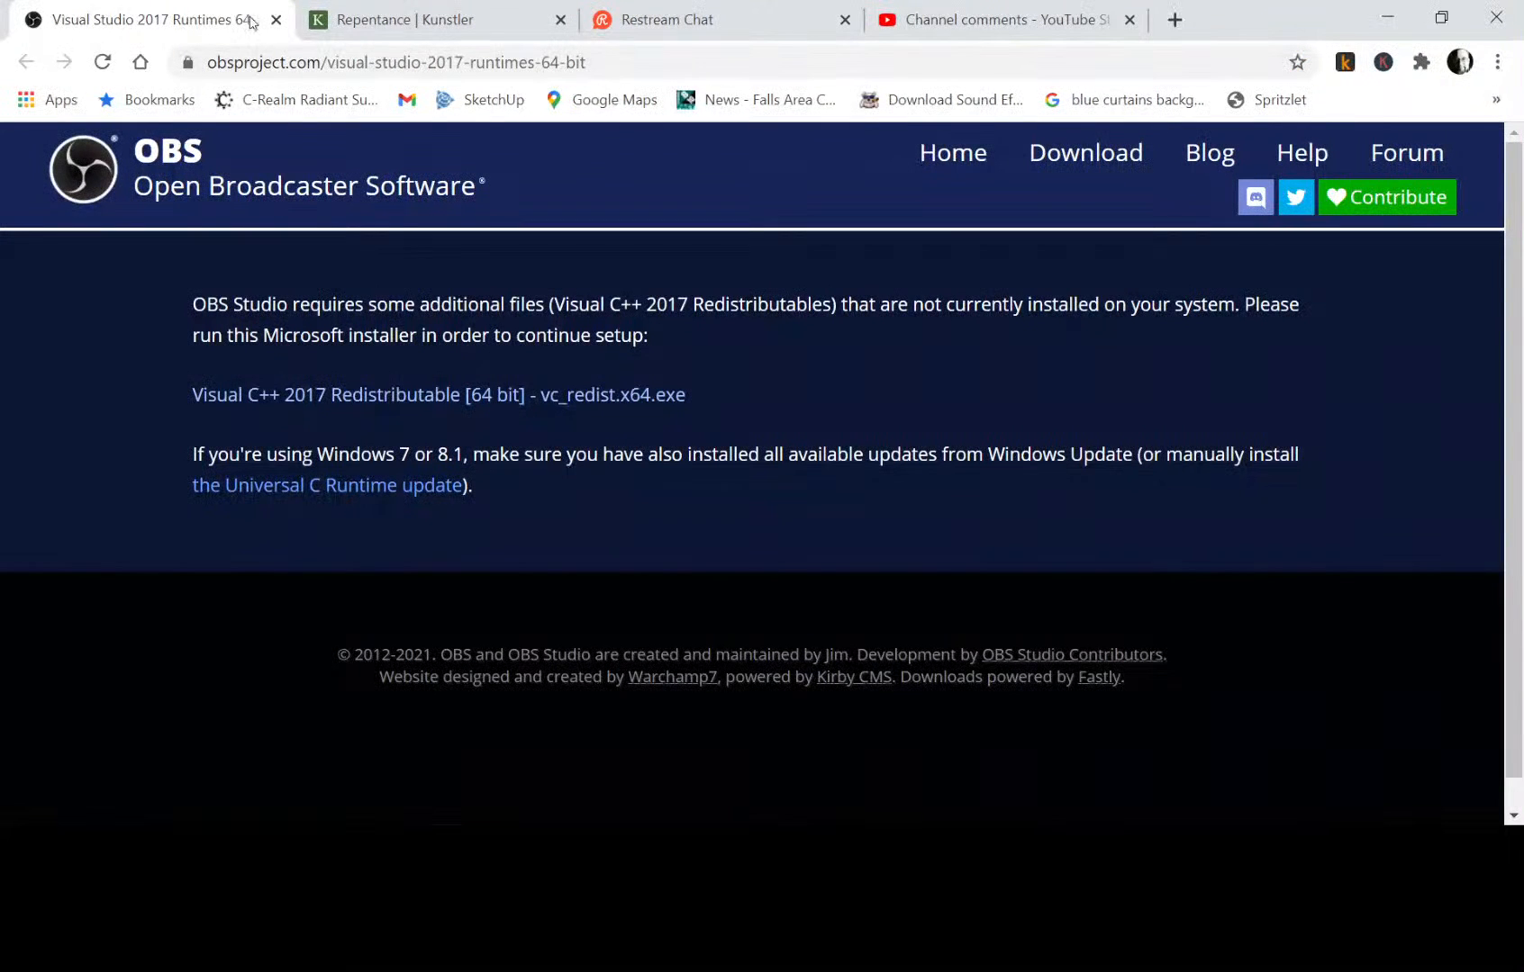
pyautogui.click(681, 27)
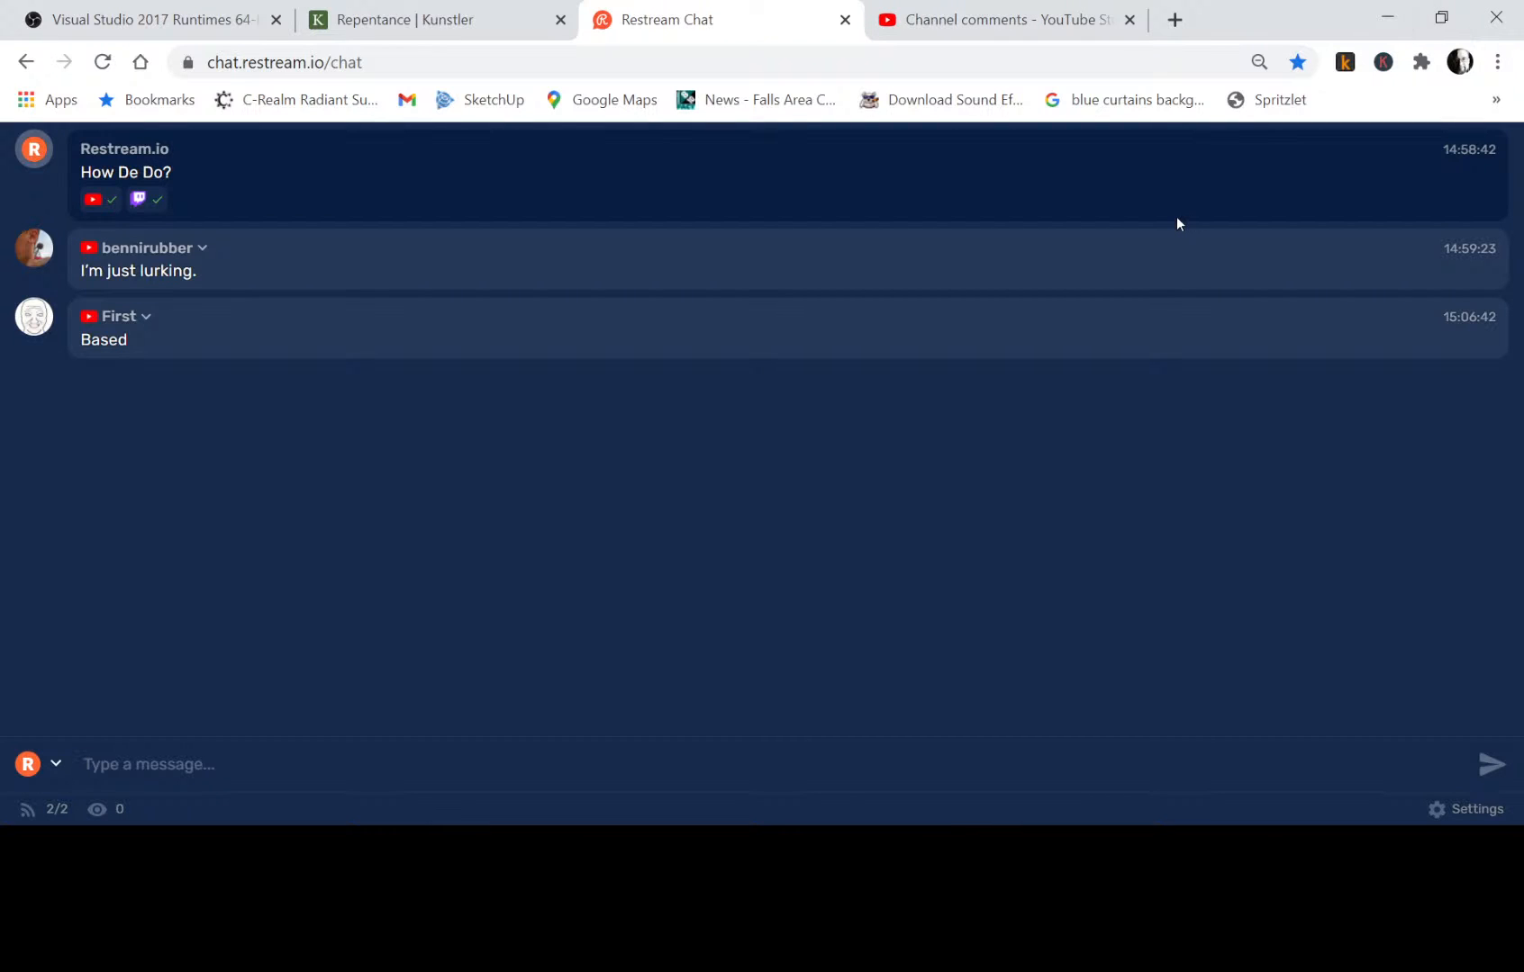
# Switch to Krita and open the recent document "Pix Krita Sketch.kra".
pyautogui.hotkey('alt', 'Tab')
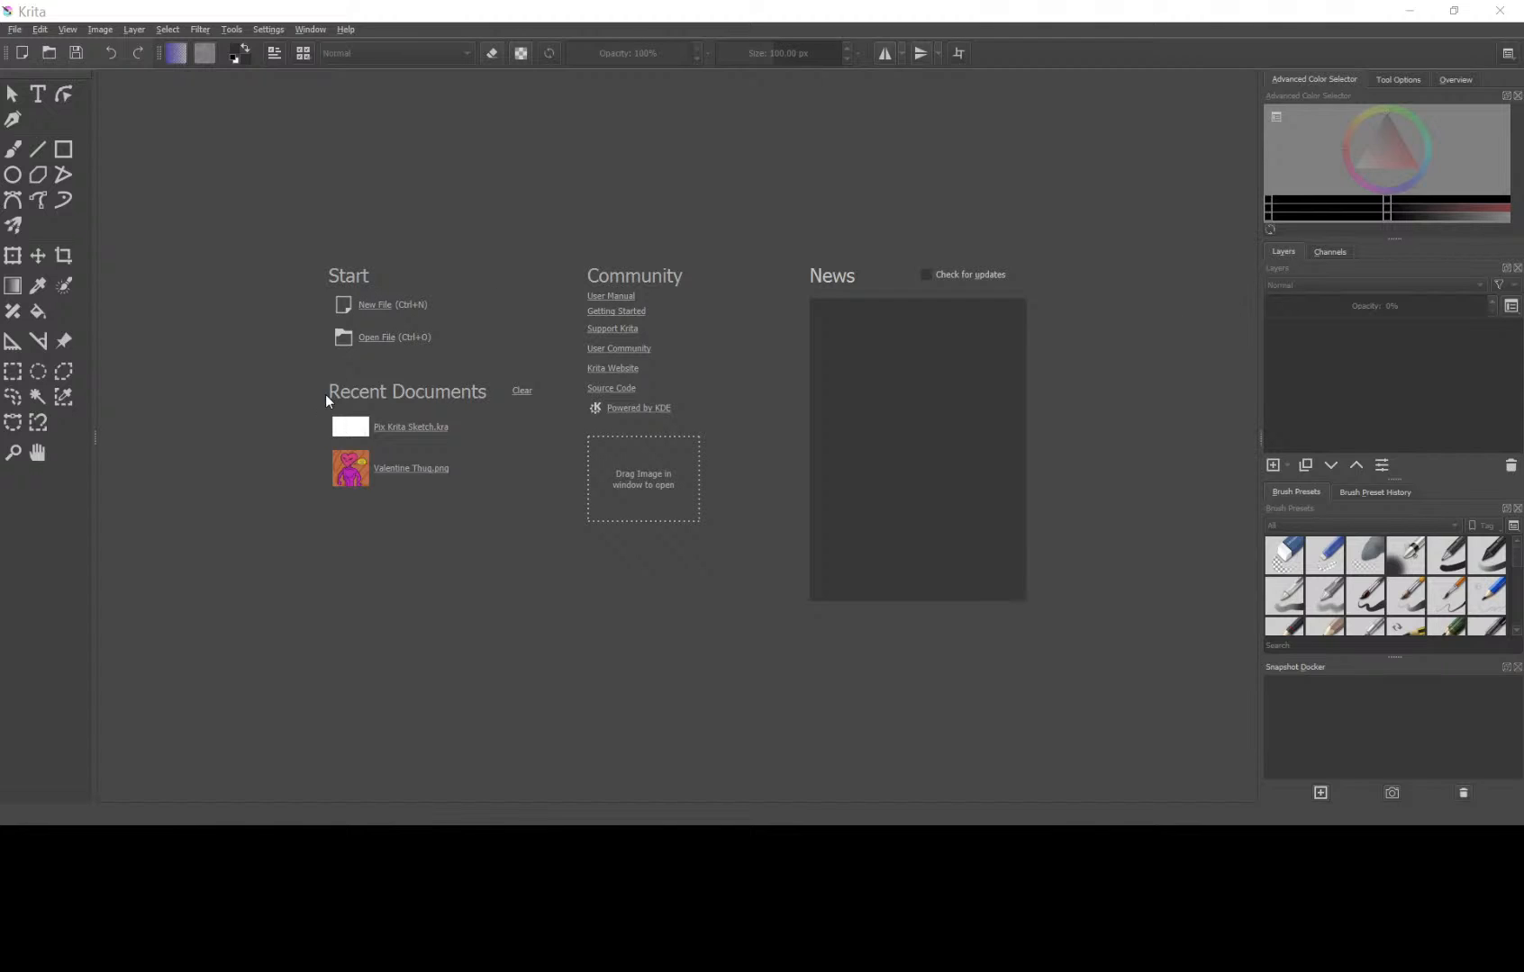
pyautogui.click(387, 428)
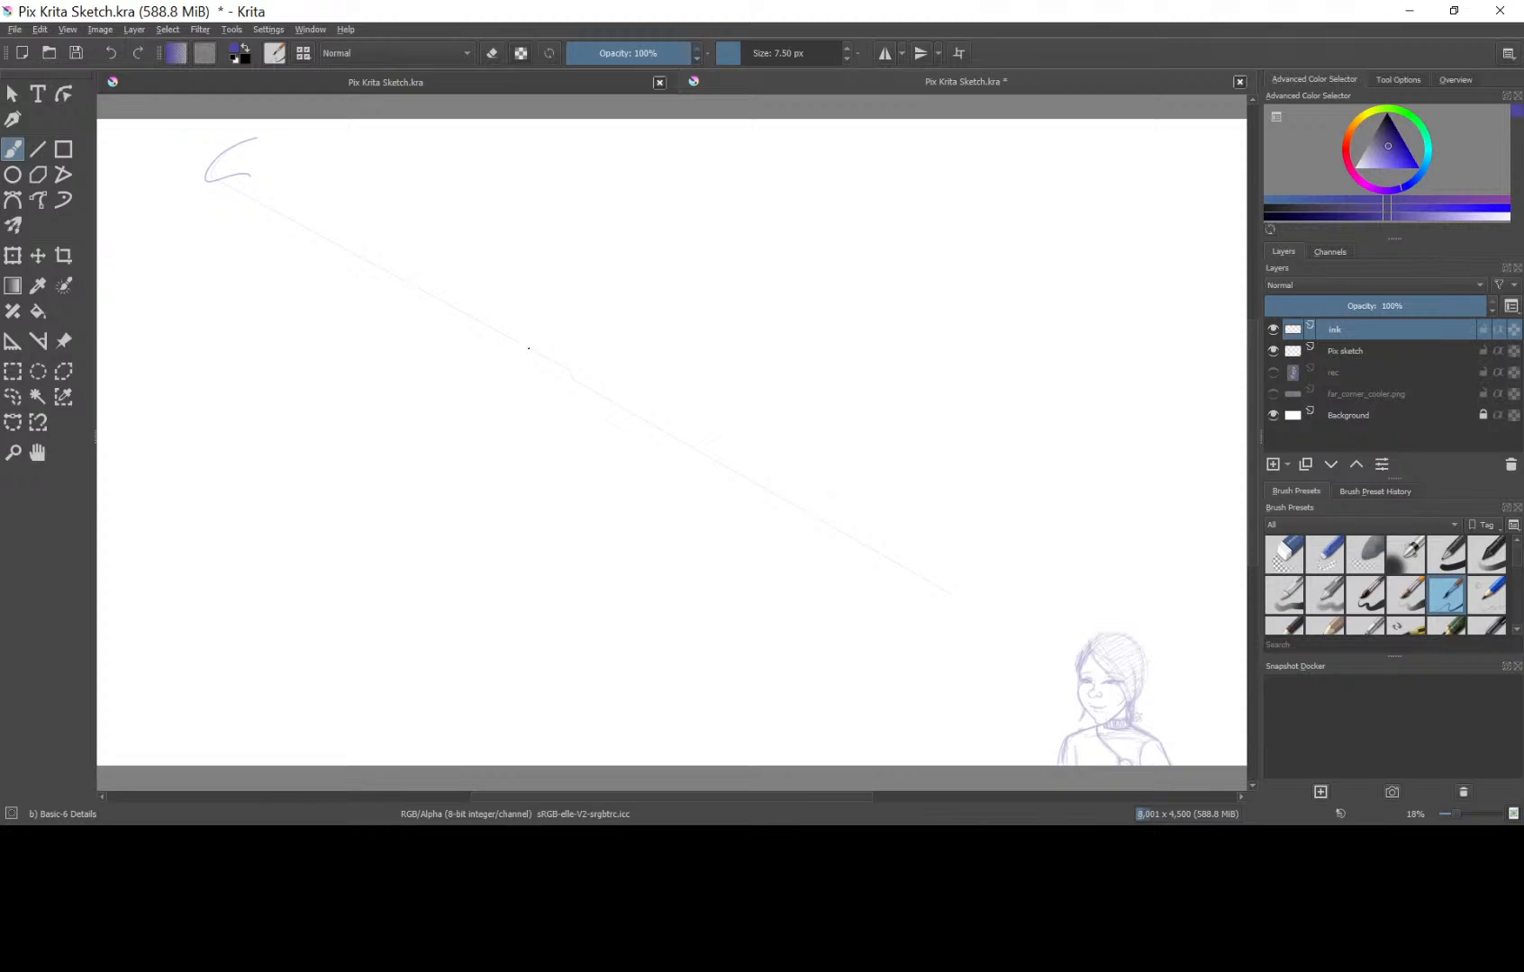
pyautogui.click(12, 371)
pyautogui.moveTo(1184, 773); pyautogui.dragTo(1041, 601)
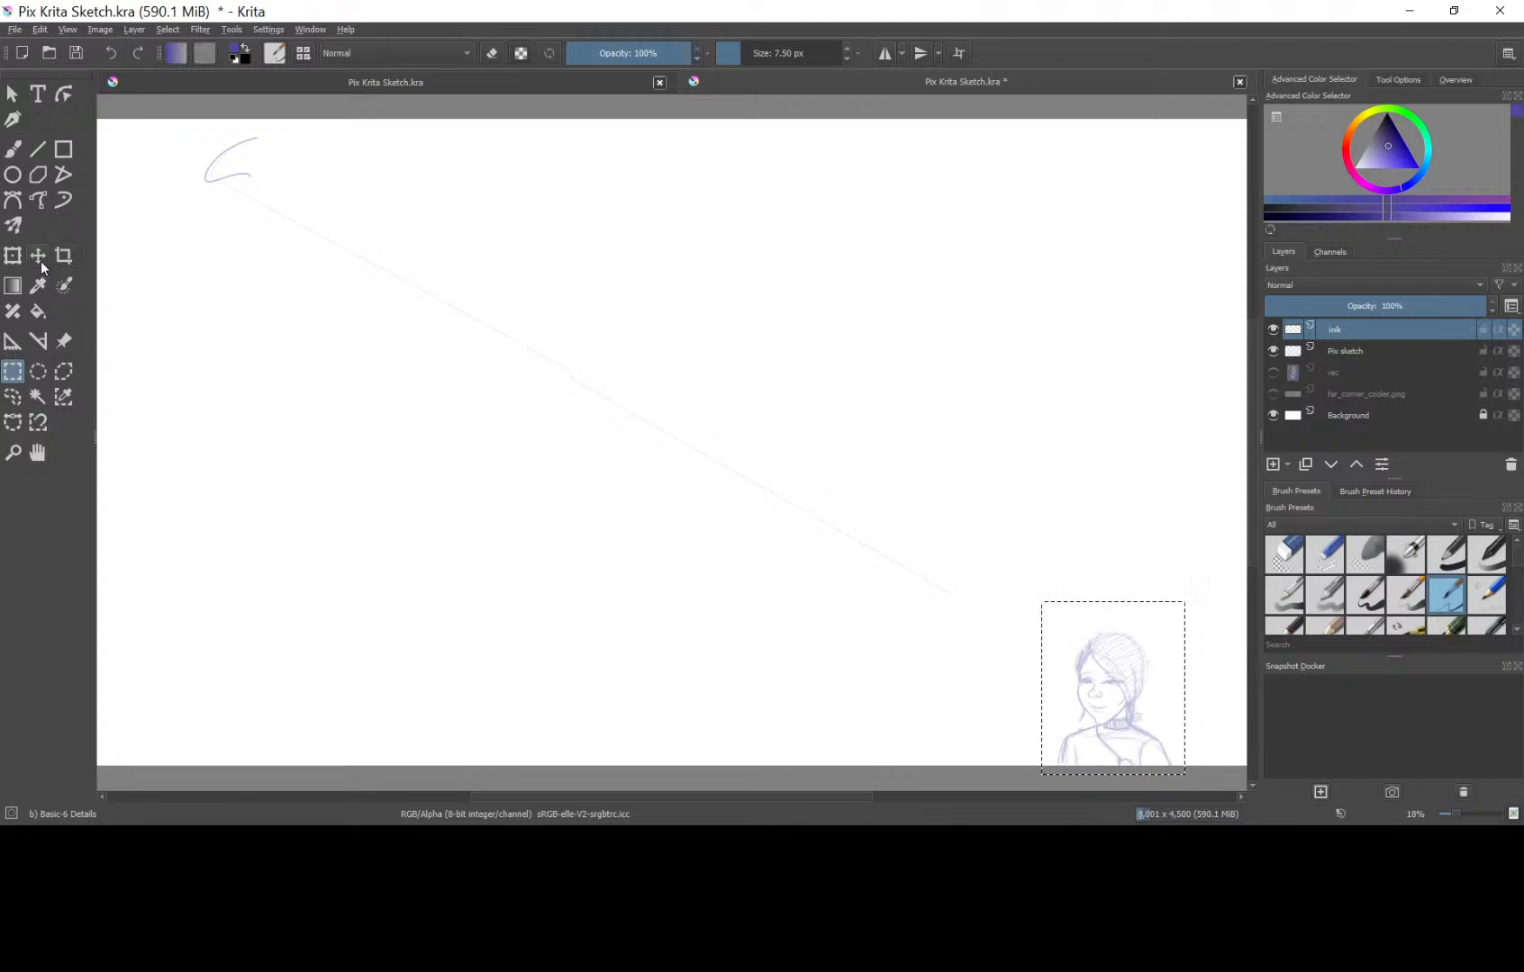
pyautogui.hotkey('ctrl', 't')
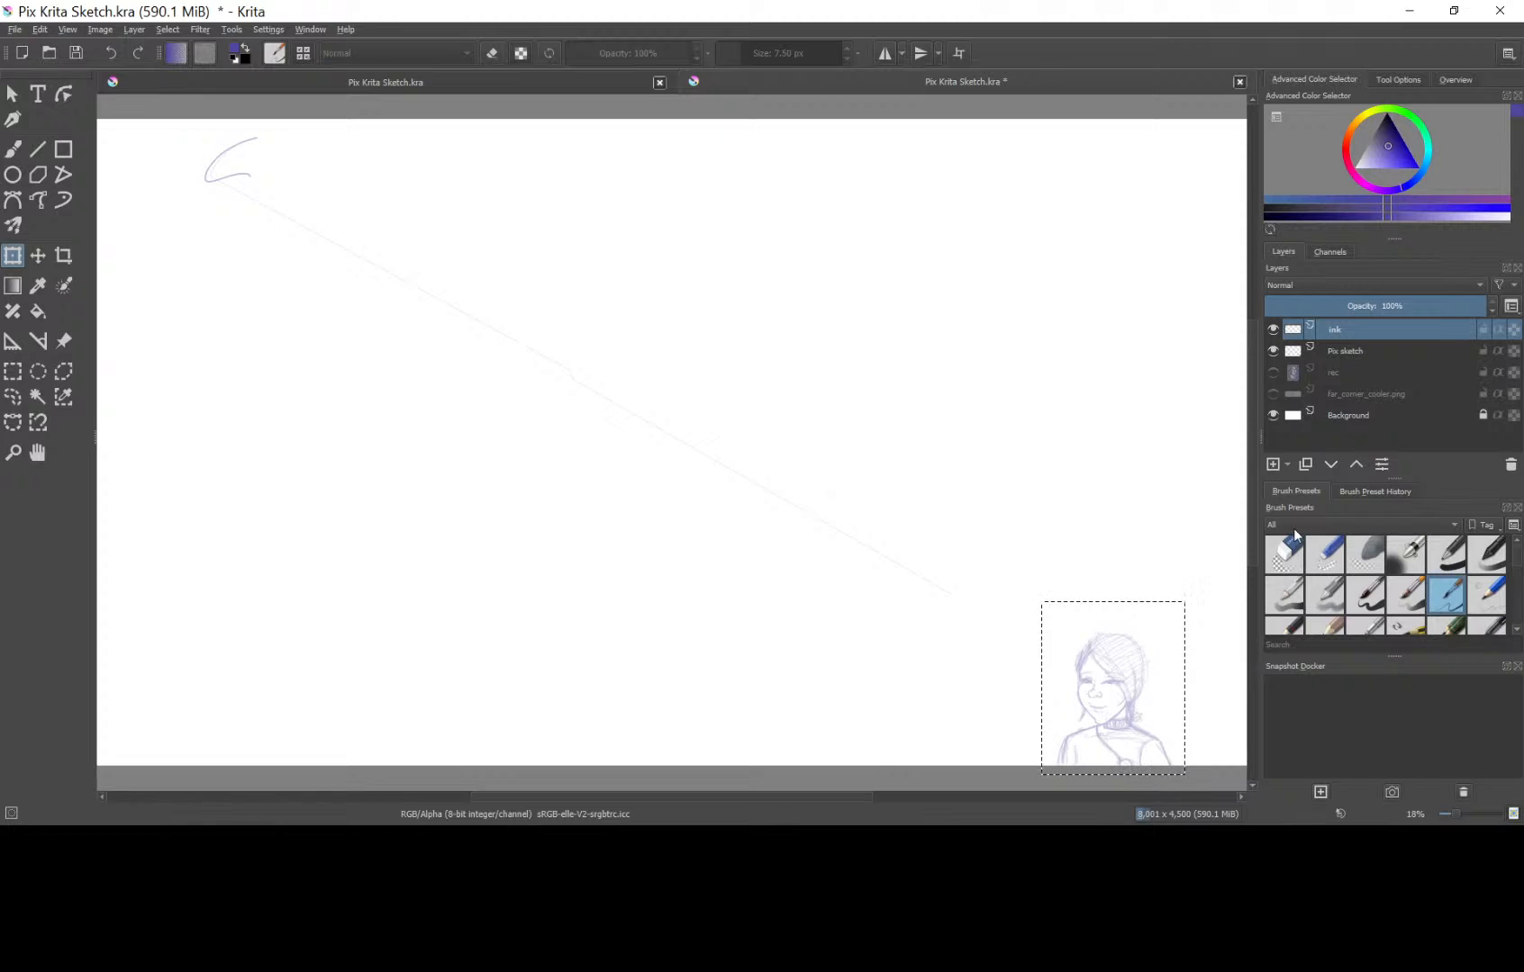
# Make the "Pix sketch" layer active and clear the rectangular selection around the portrait.
pyautogui.click(1367, 347)
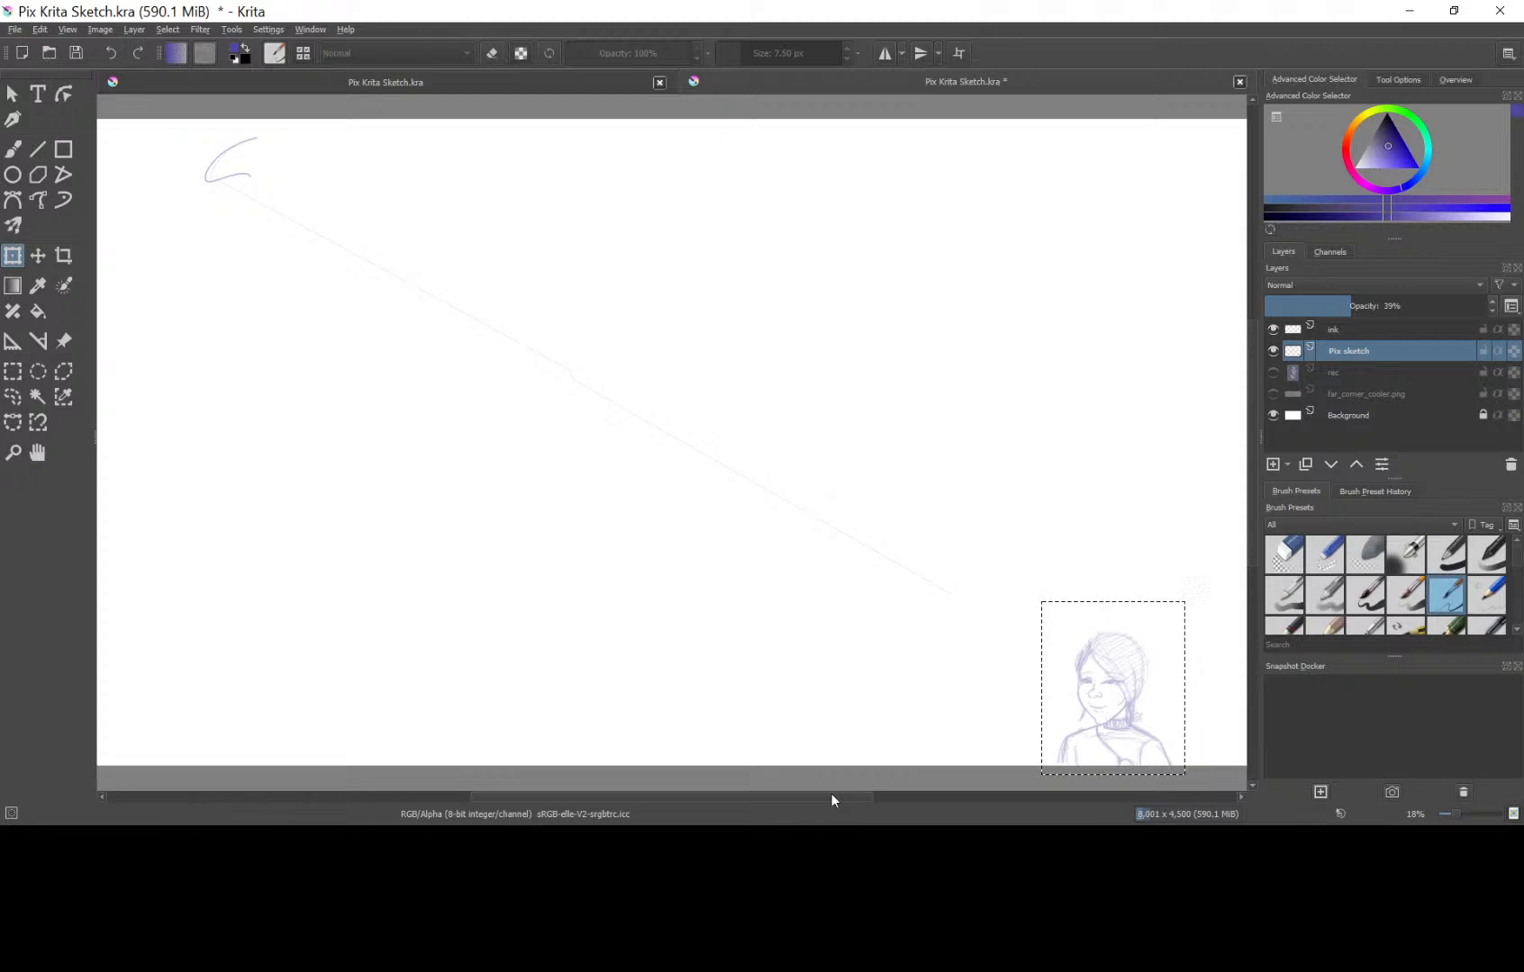
pyautogui.click(39, 29)
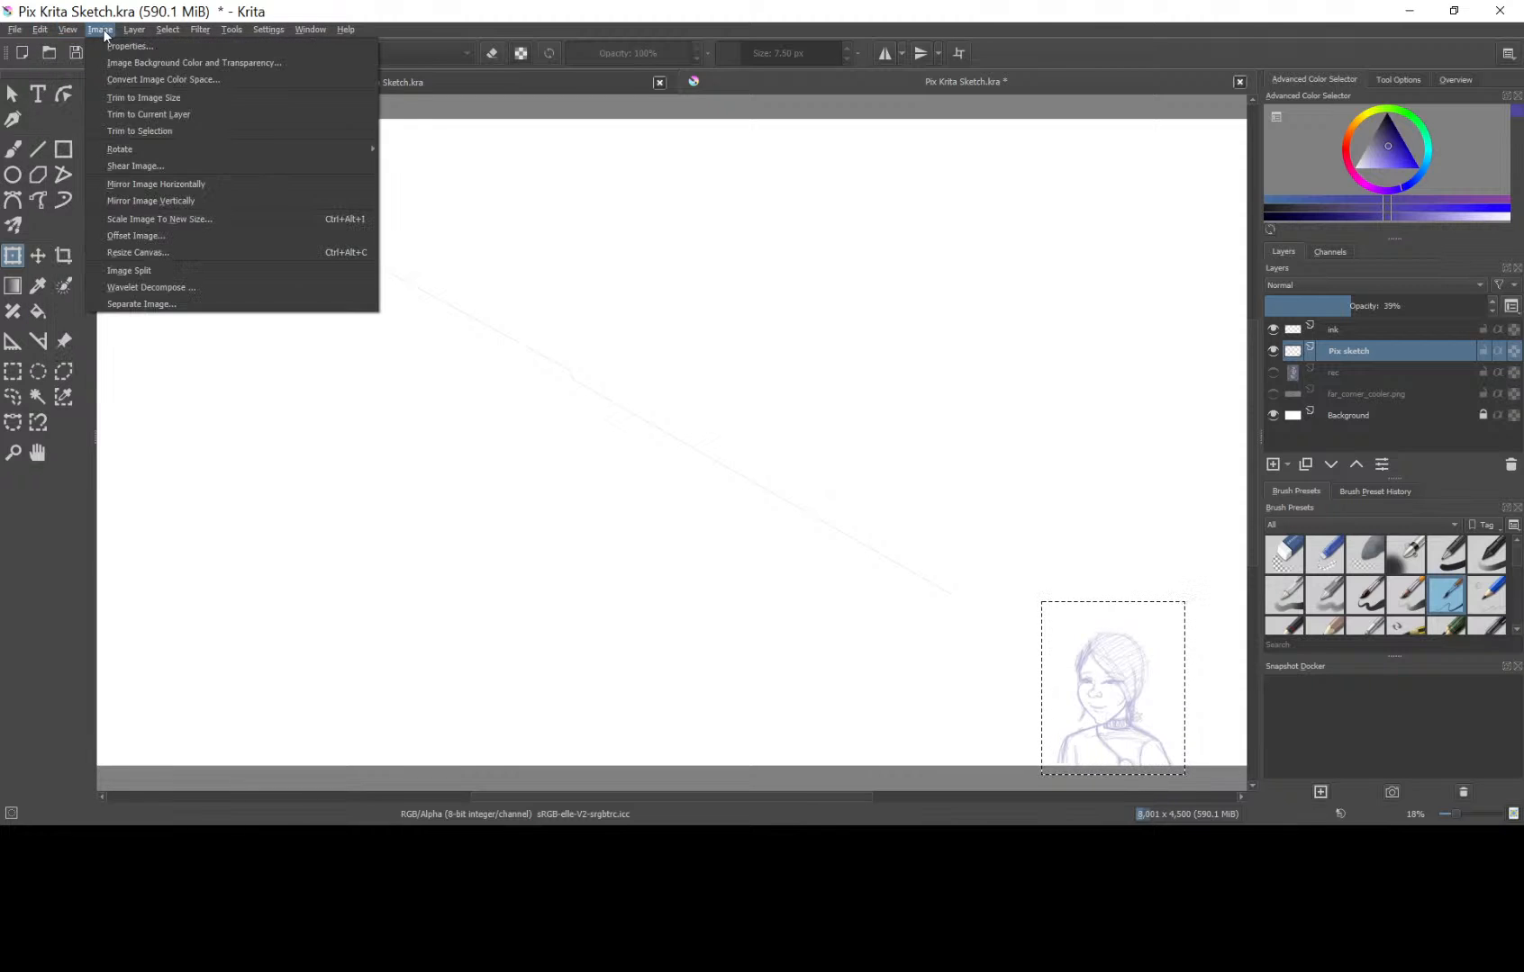
pyautogui.moveTo(168, 29)
pyautogui.click(447, 396)
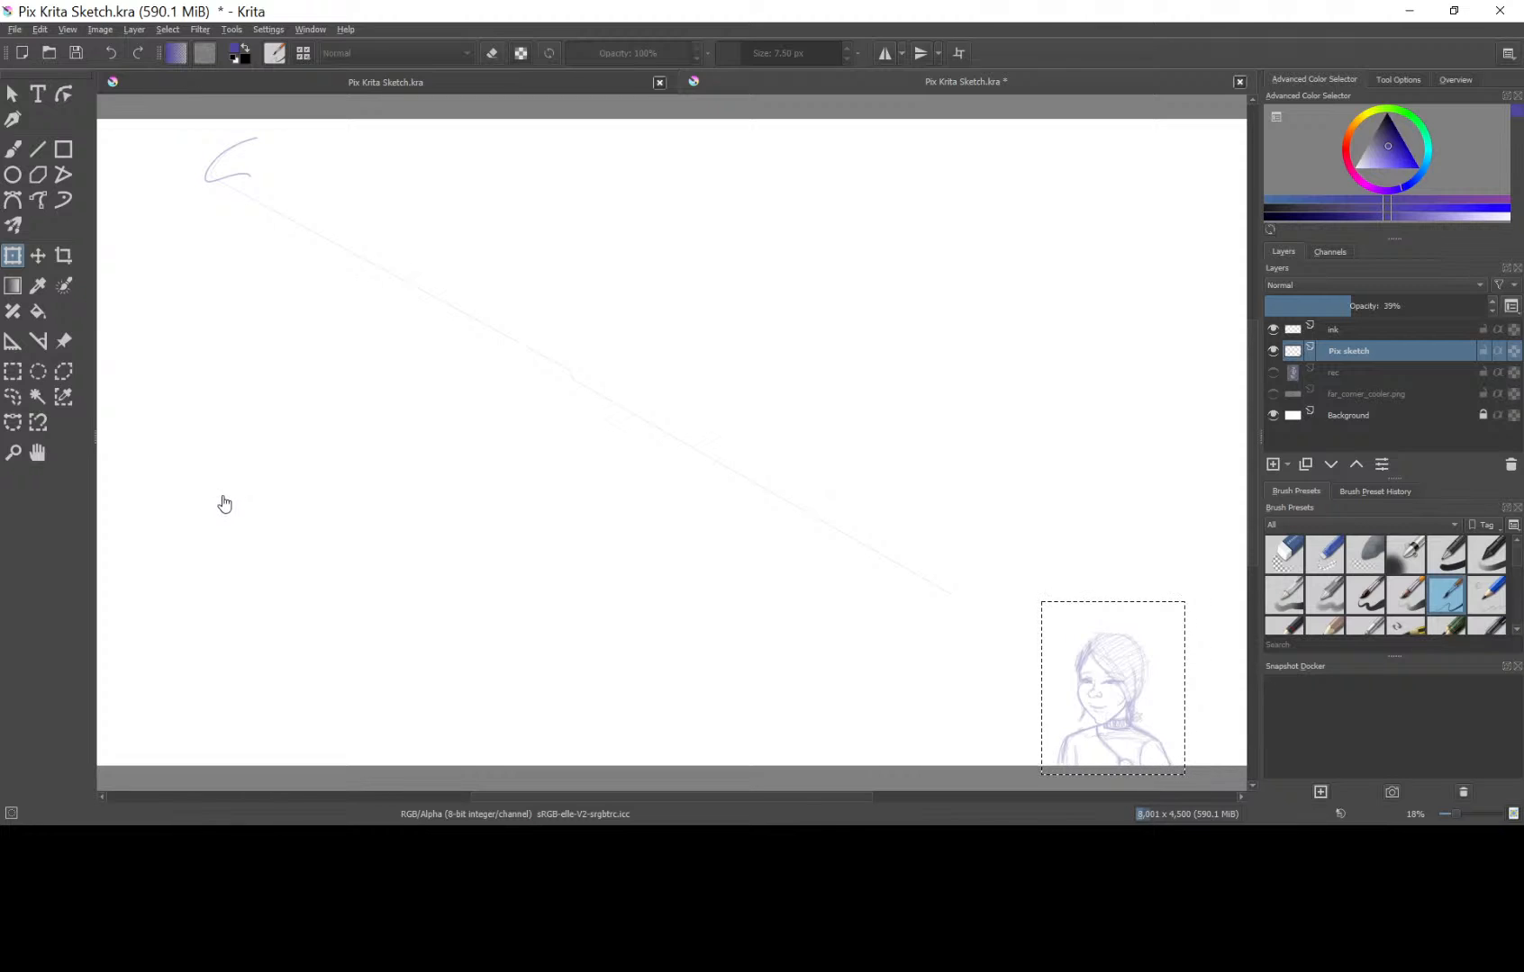
pyautogui.hotkey('ctrl', 'shift', 'a')
# Transform the "Pix sketch" layer, enlarging the portrait to more than half the canvas height near the canvas's lower-right corner.
pyautogui.click(13, 255)
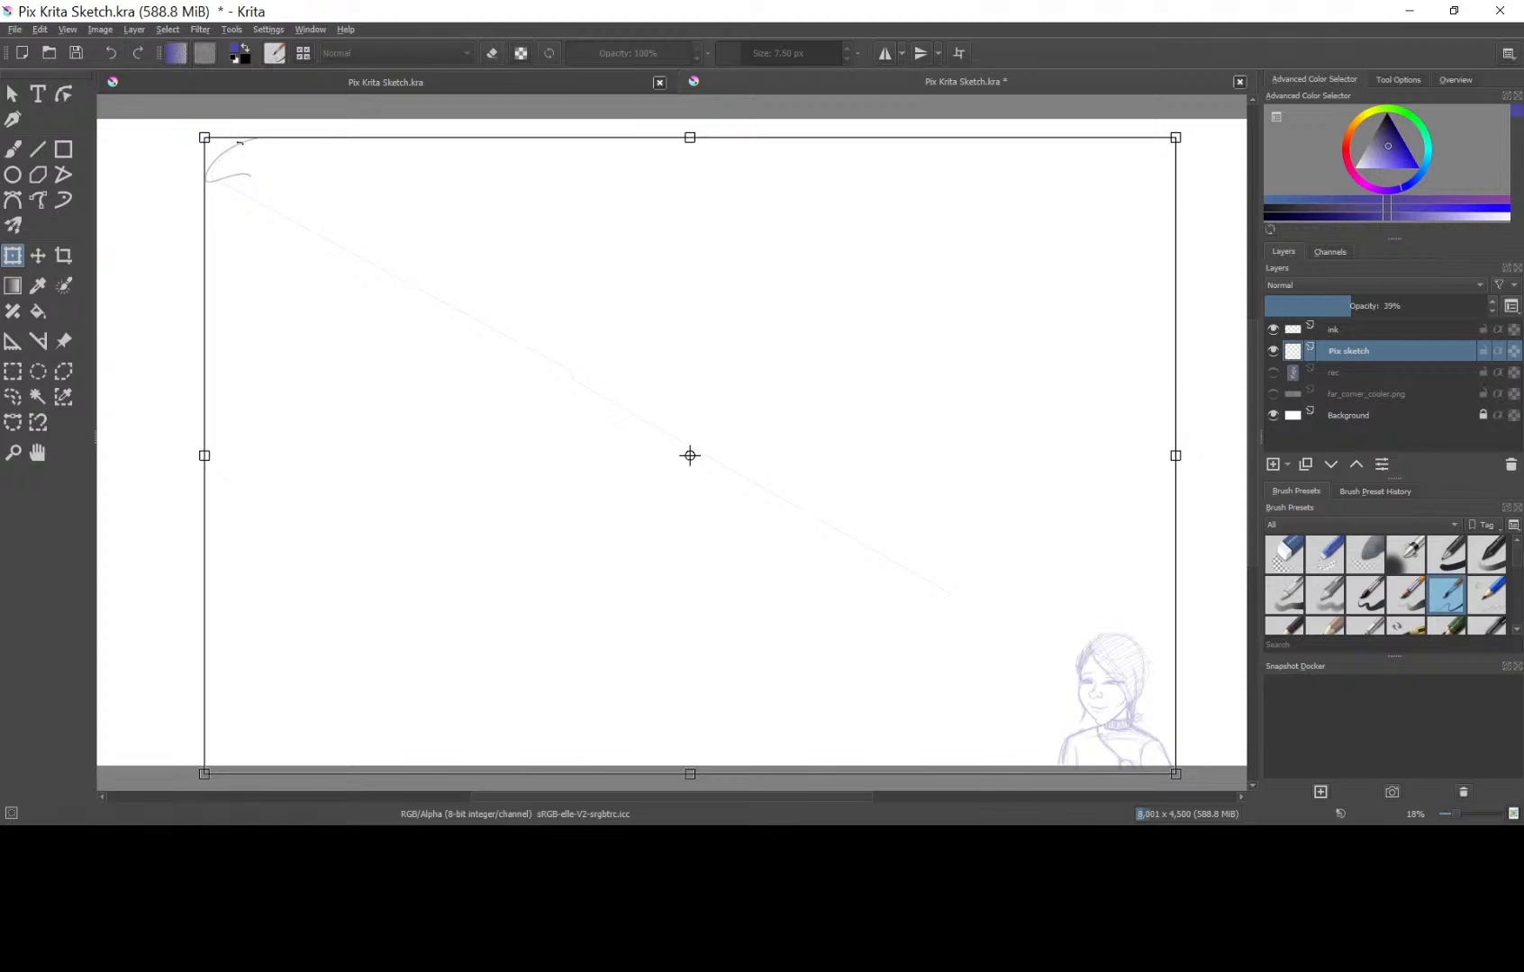
pyautogui.moveTo(203, 138); pyautogui.dragTo(75, 42)
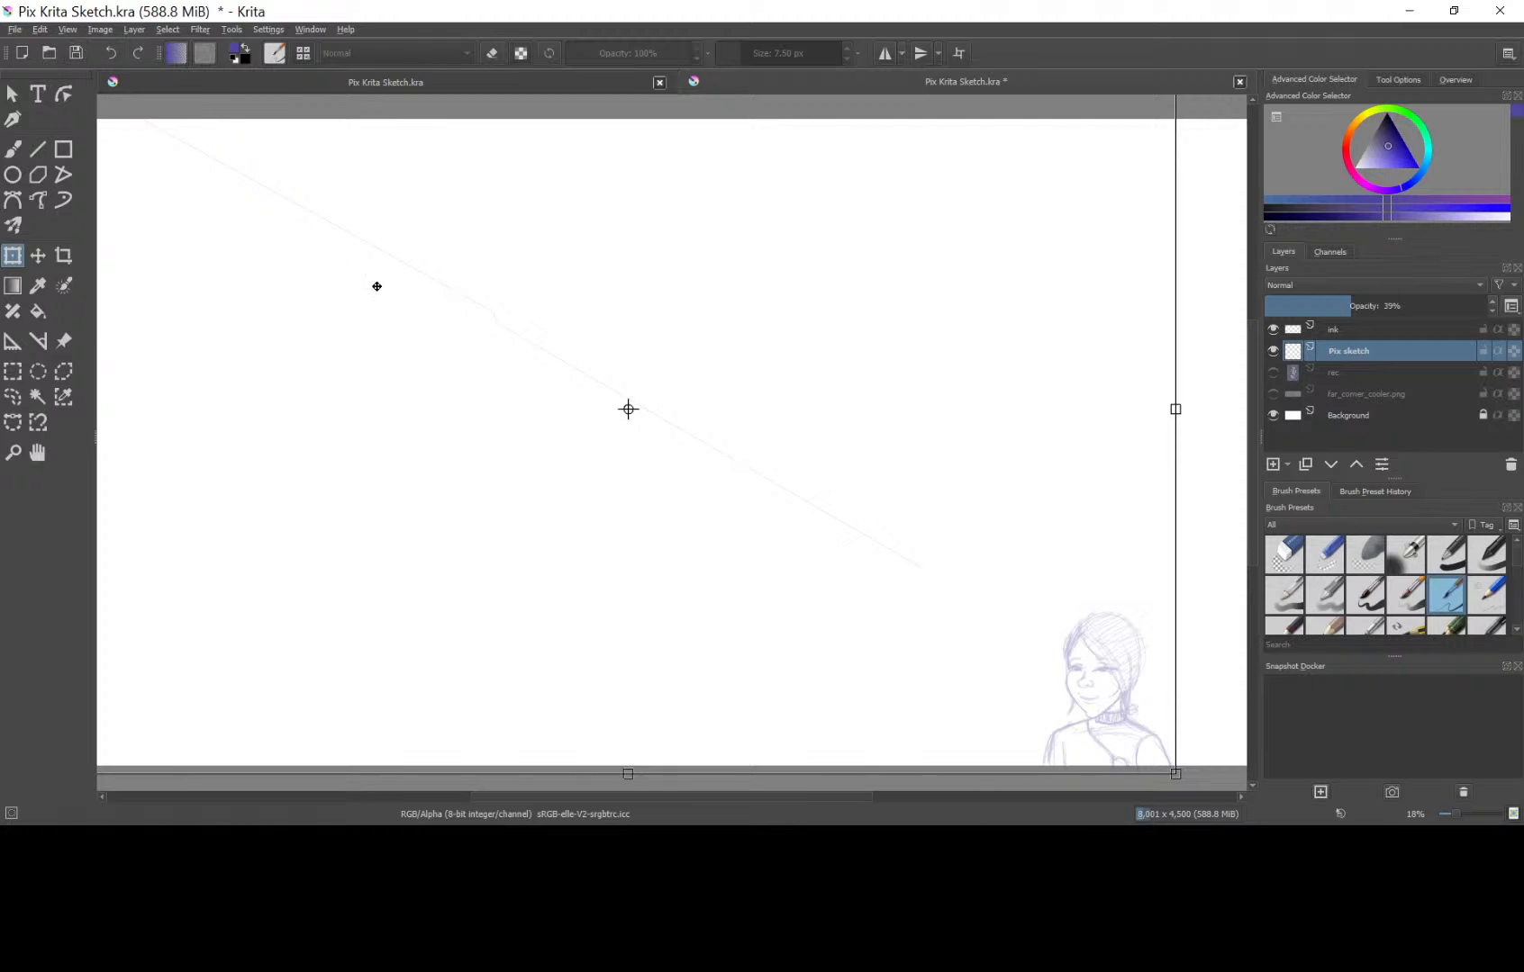
pyautogui.moveTo(1038, 551); pyautogui.dragTo(584, 243)
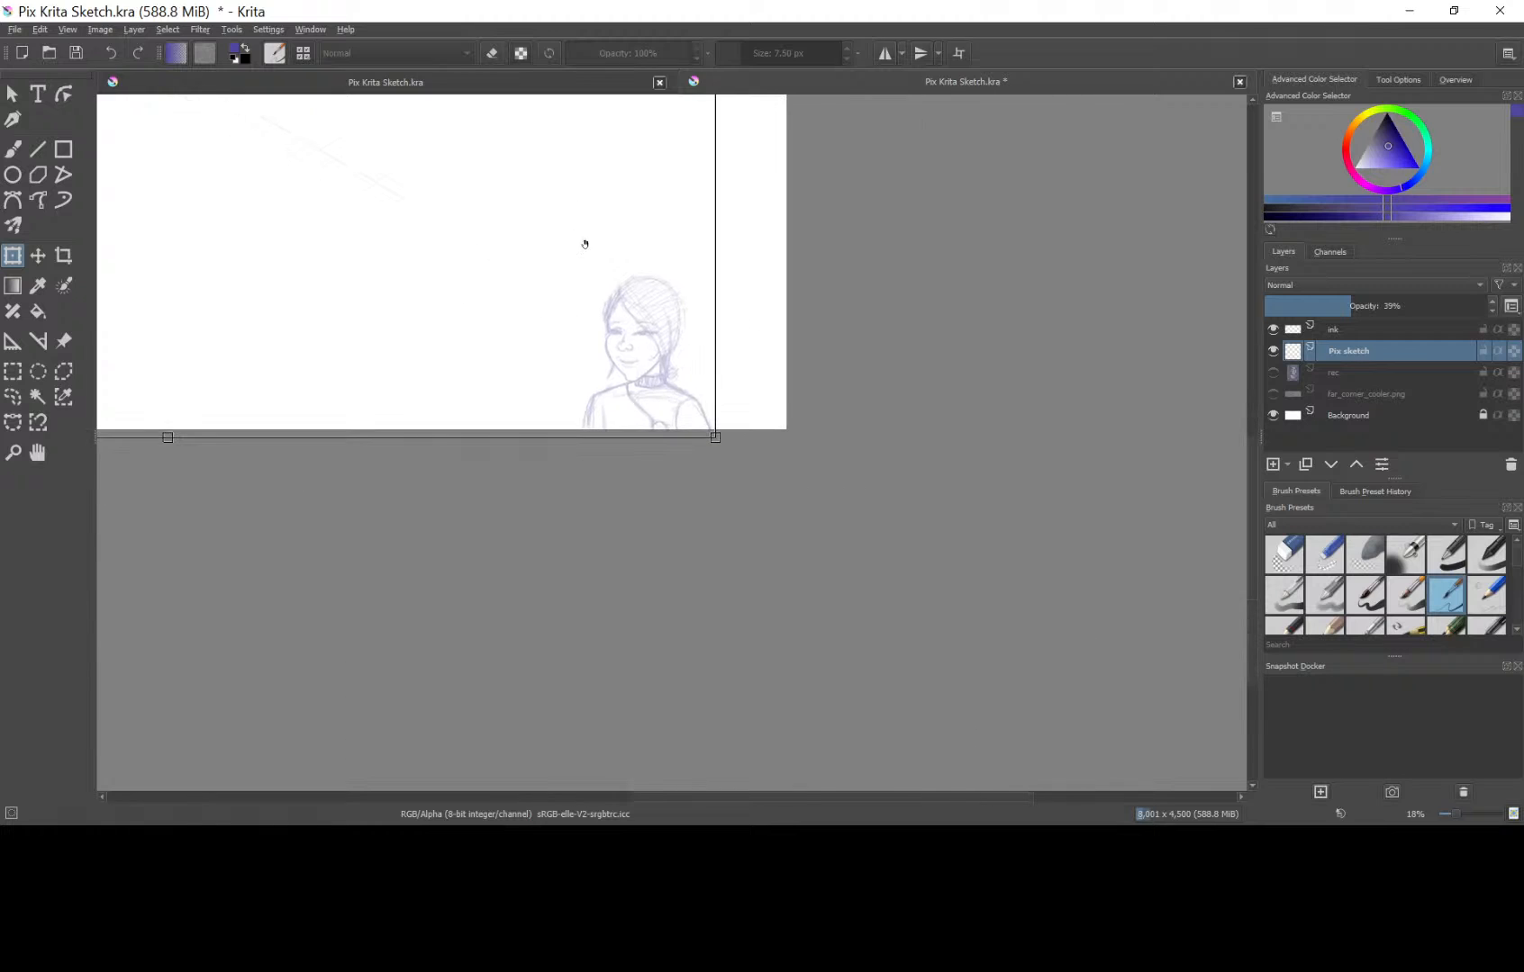
pyautogui.moveTo(726, 364)
pyautogui.mouseDown()
pyautogui.moveTo(927, 554)
pyautogui.moveTo(1149, 644)
pyautogui.moveTo(1007, 520)
pyautogui.moveTo(542, 234)
pyautogui.moveTo(279, 146)
pyautogui.mouseUp()
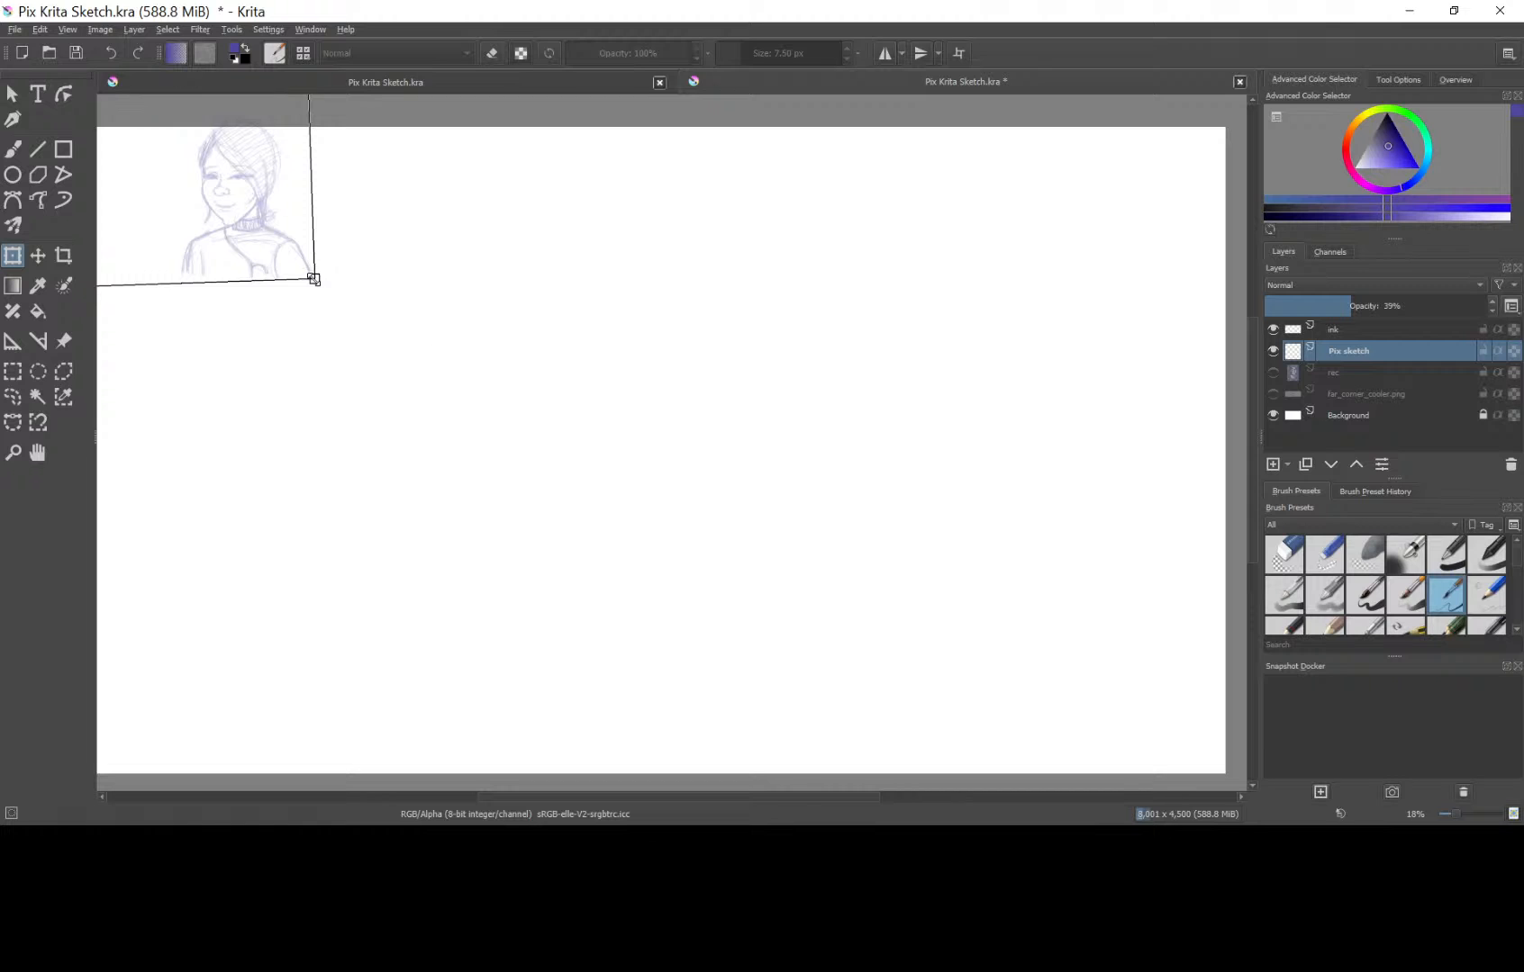
pyautogui.moveTo(316, 280)
pyautogui.mouseDown()
pyautogui.moveTo(412, 381)
pyautogui.moveTo(680, 538)
pyautogui.moveTo(891, 694)
pyautogui.moveTo(1043, 757)
pyautogui.mouseUp()
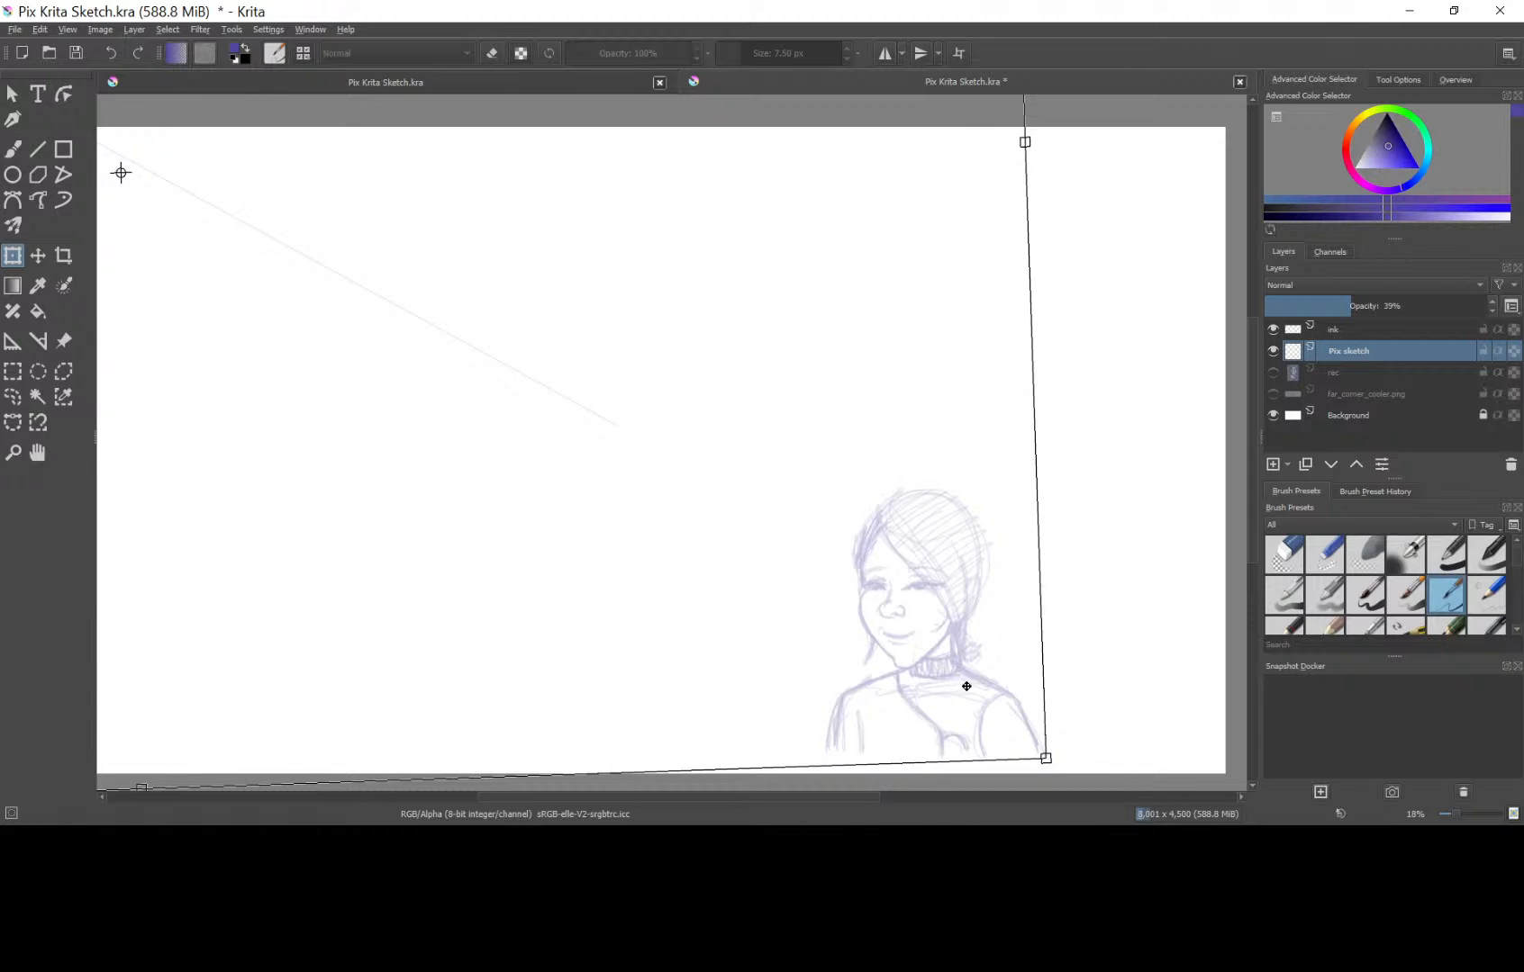
pyautogui.moveTo(966, 687)
pyautogui.mouseDown()
pyautogui.moveTo(844, 612)
pyautogui.moveTo(404, 213)
pyautogui.mouseUp()
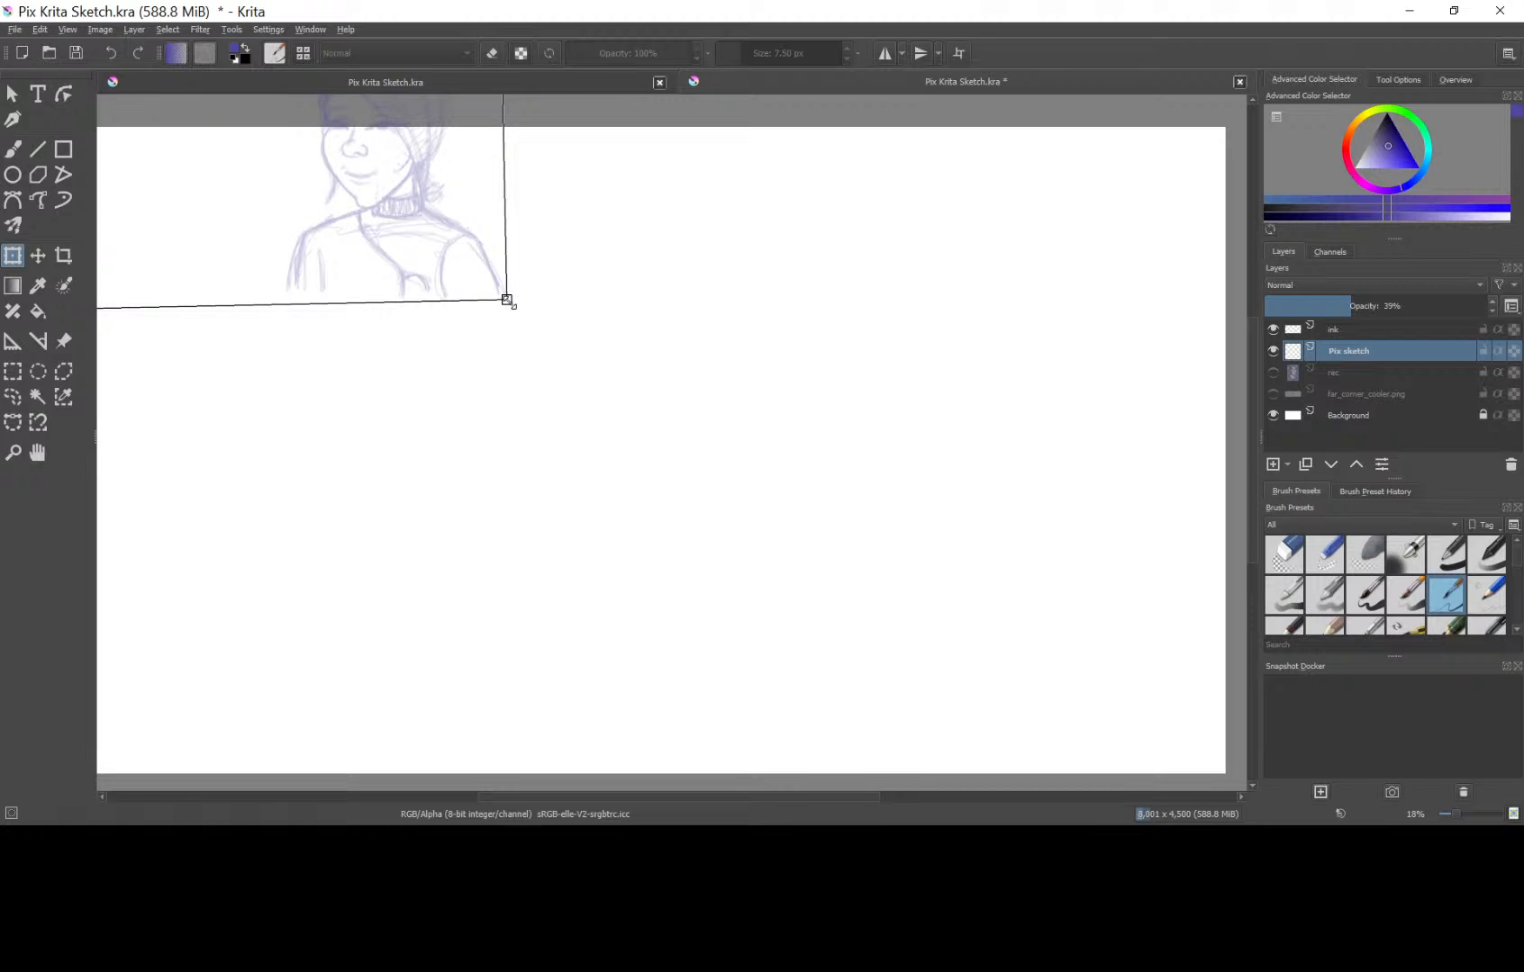
pyautogui.moveTo(507, 299); pyautogui.dragTo(1046, 792)
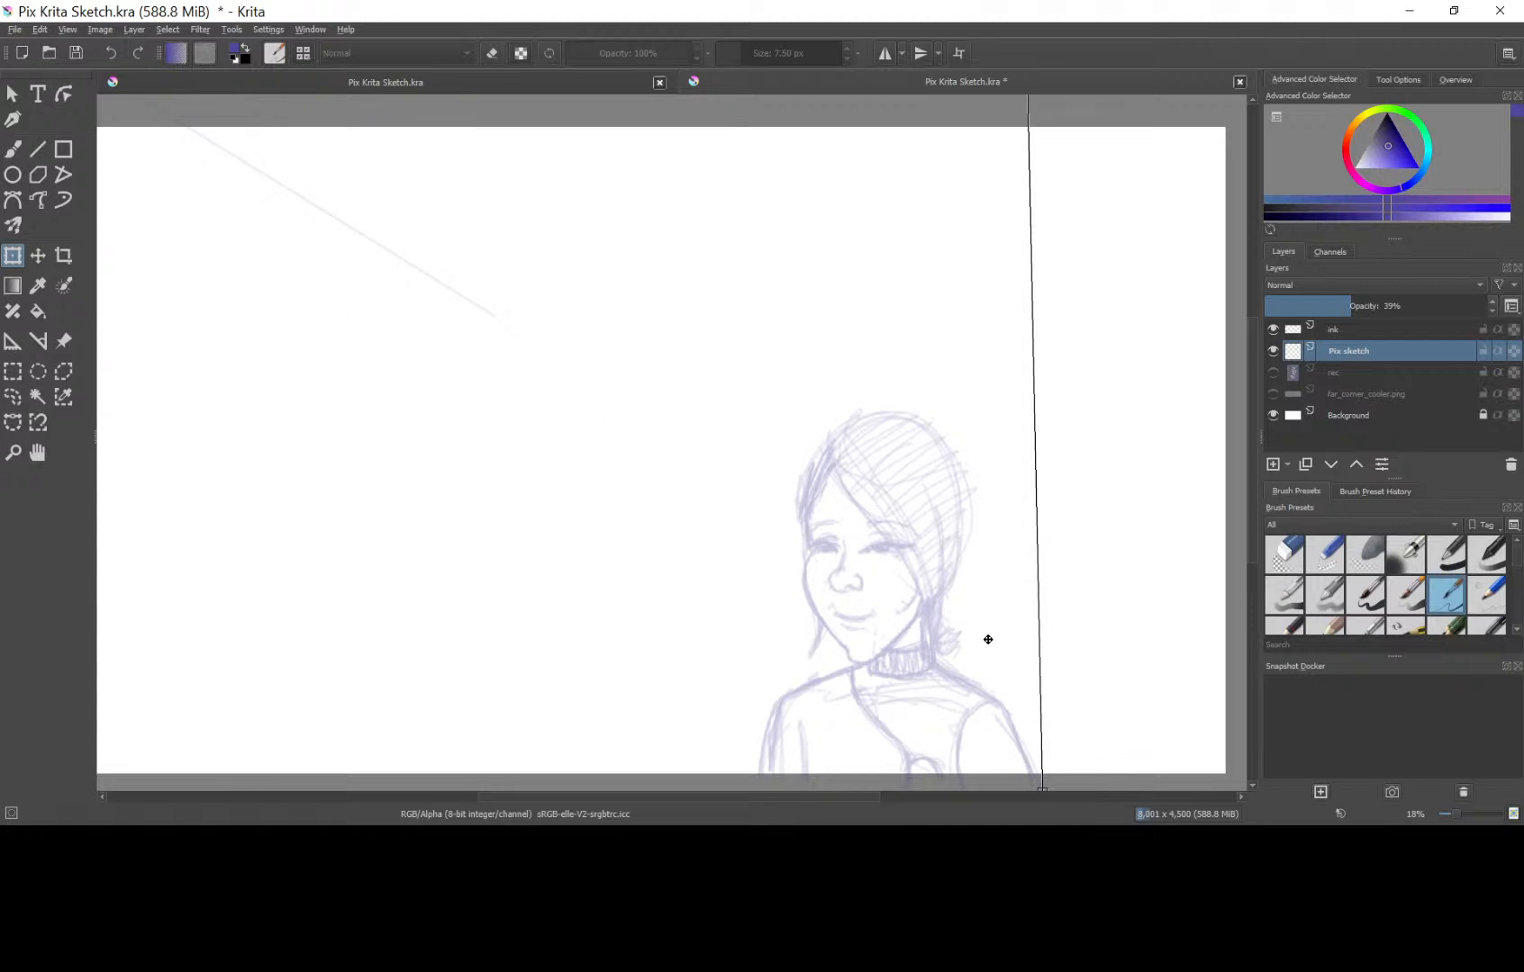
pyautogui.moveTo(952, 603)
pyautogui.mouseDown()
pyautogui.moveTo(1041, 596)
pyautogui.moveTo(915, 554)
pyautogui.mouseUp()
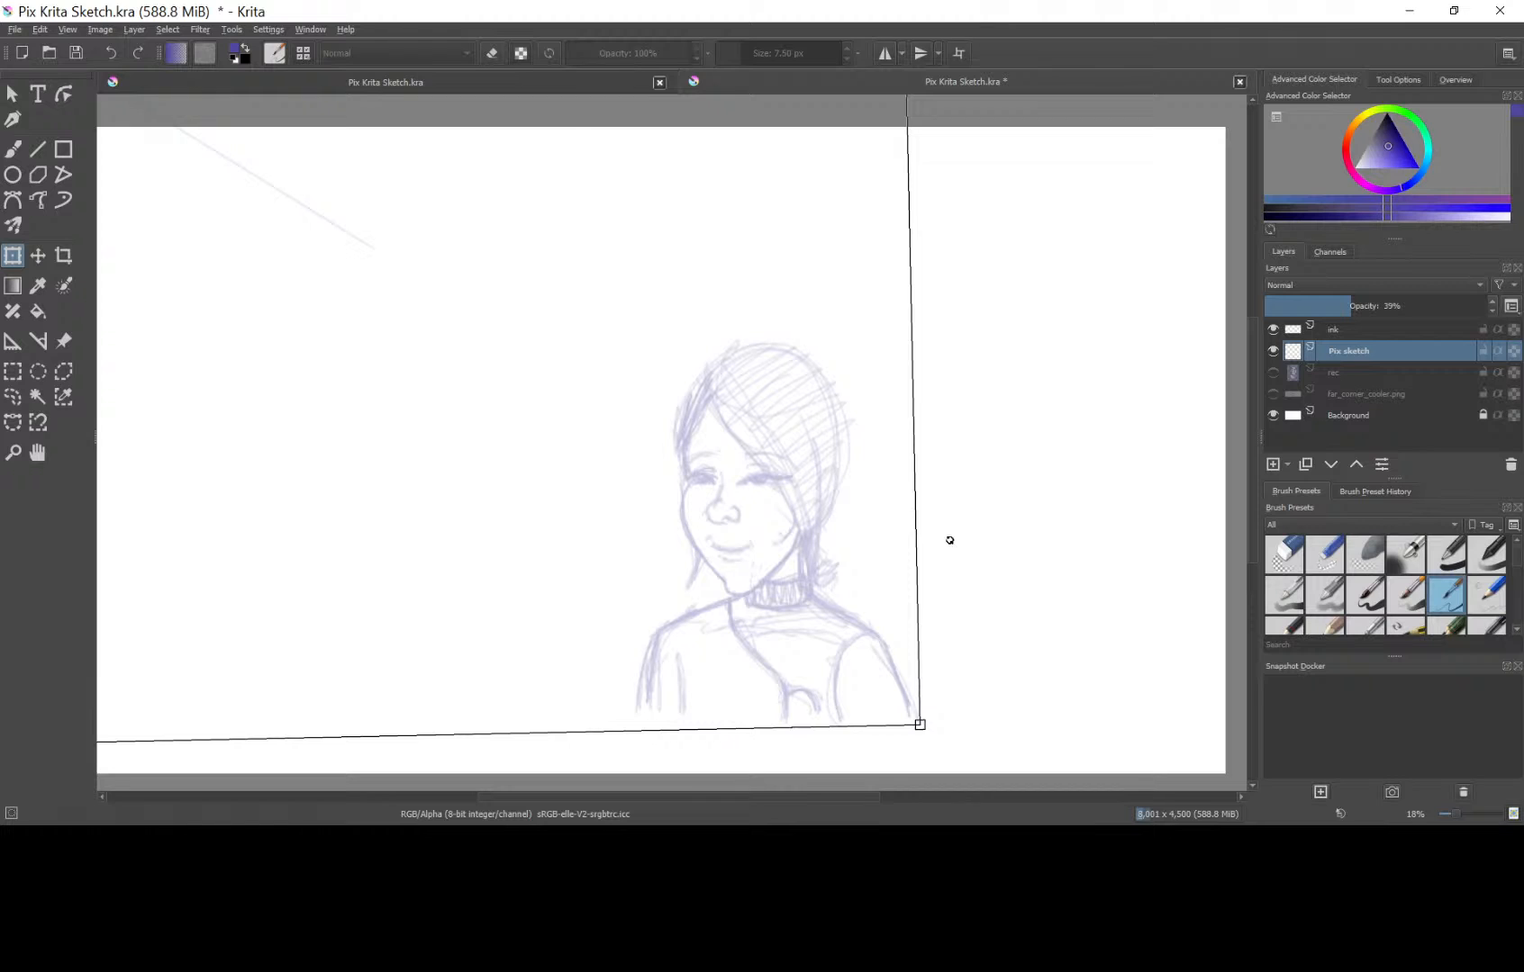
pyautogui.moveTo(921, 721); pyautogui.dragTo(1180, 725)
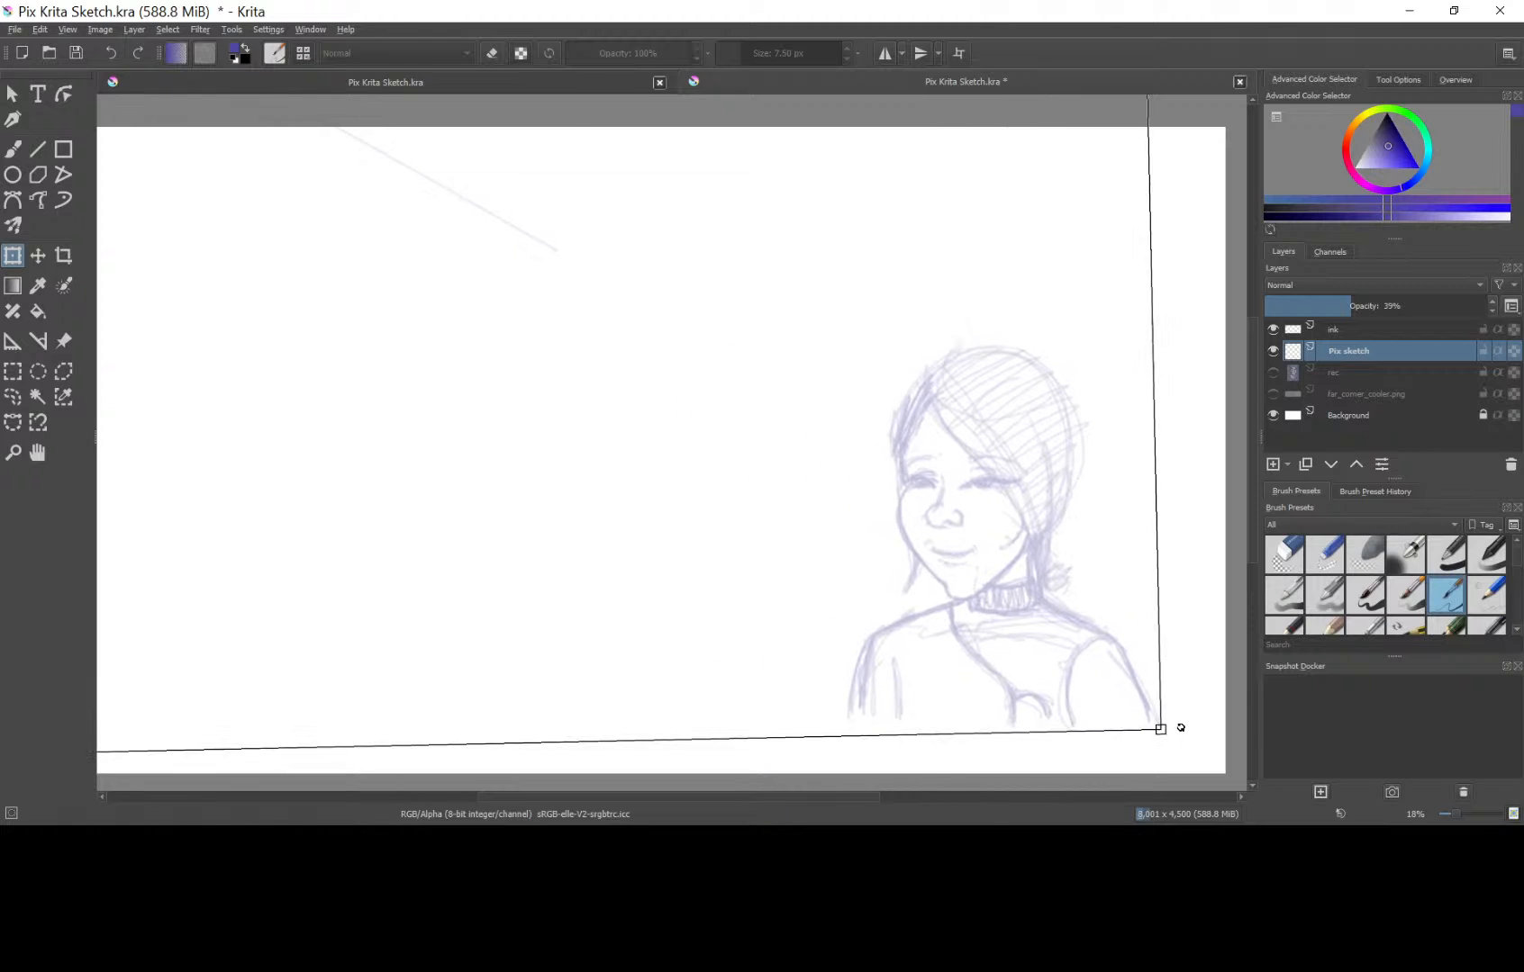
# Enlarge the portrait further until it nearly fills the canvas height, move it to the middle of the canvas, and apply the transform.
pyautogui.moveTo(1061, 663)
pyautogui.mouseDown()
pyautogui.moveTo(795, 653)
pyautogui.moveTo(848, 622)
pyautogui.moveTo(846, 670)
pyautogui.moveTo(692, 485)
pyautogui.moveTo(404, 242)
pyautogui.mouseUp()
pyautogui.moveTo(426, 327); pyautogui.dragTo(1161, 824)
pyautogui.moveTo(870, 570); pyautogui.dragTo(260, 199)
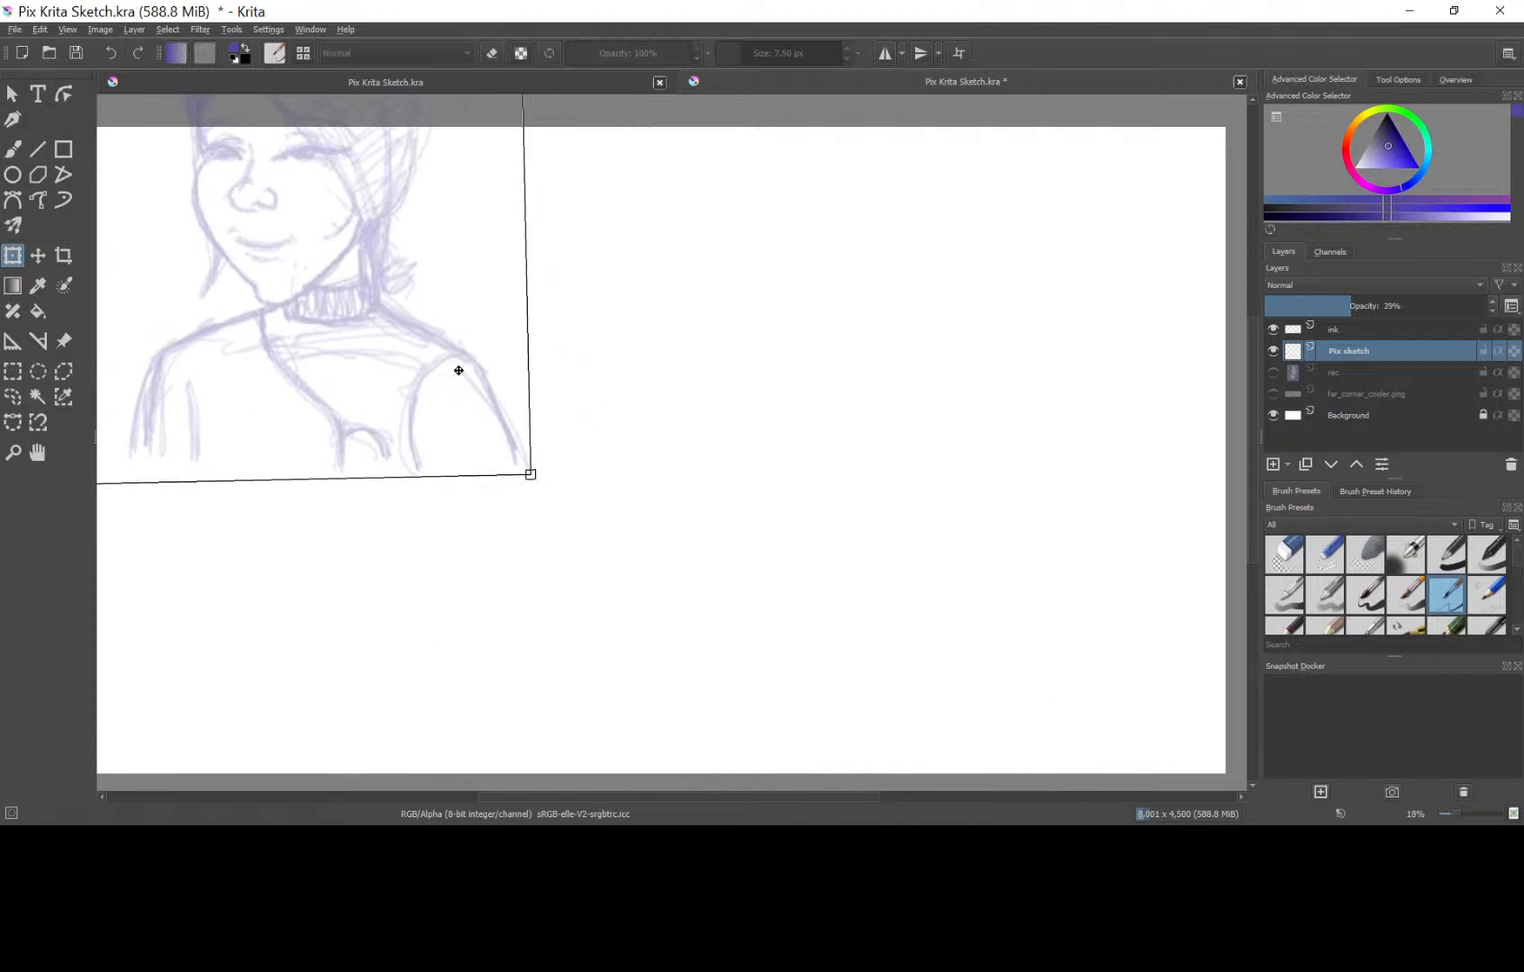
pyautogui.moveTo(532, 482); pyautogui.dragTo(1057, 822)
pyautogui.moveTo(922, 612)
pyautogui.mouseDown()
pyautogui.moveTo(731, 571)
pyautogui.moveTo(754, 576)
pyautogui.mouseUp()
pyautogui.moveTo(842, 598)
pyautogui.mouseDown()
pyautogui.moveTo(875, 561)
pyautogui.moveTo(872, 590)
pyautogui.mouseUp()
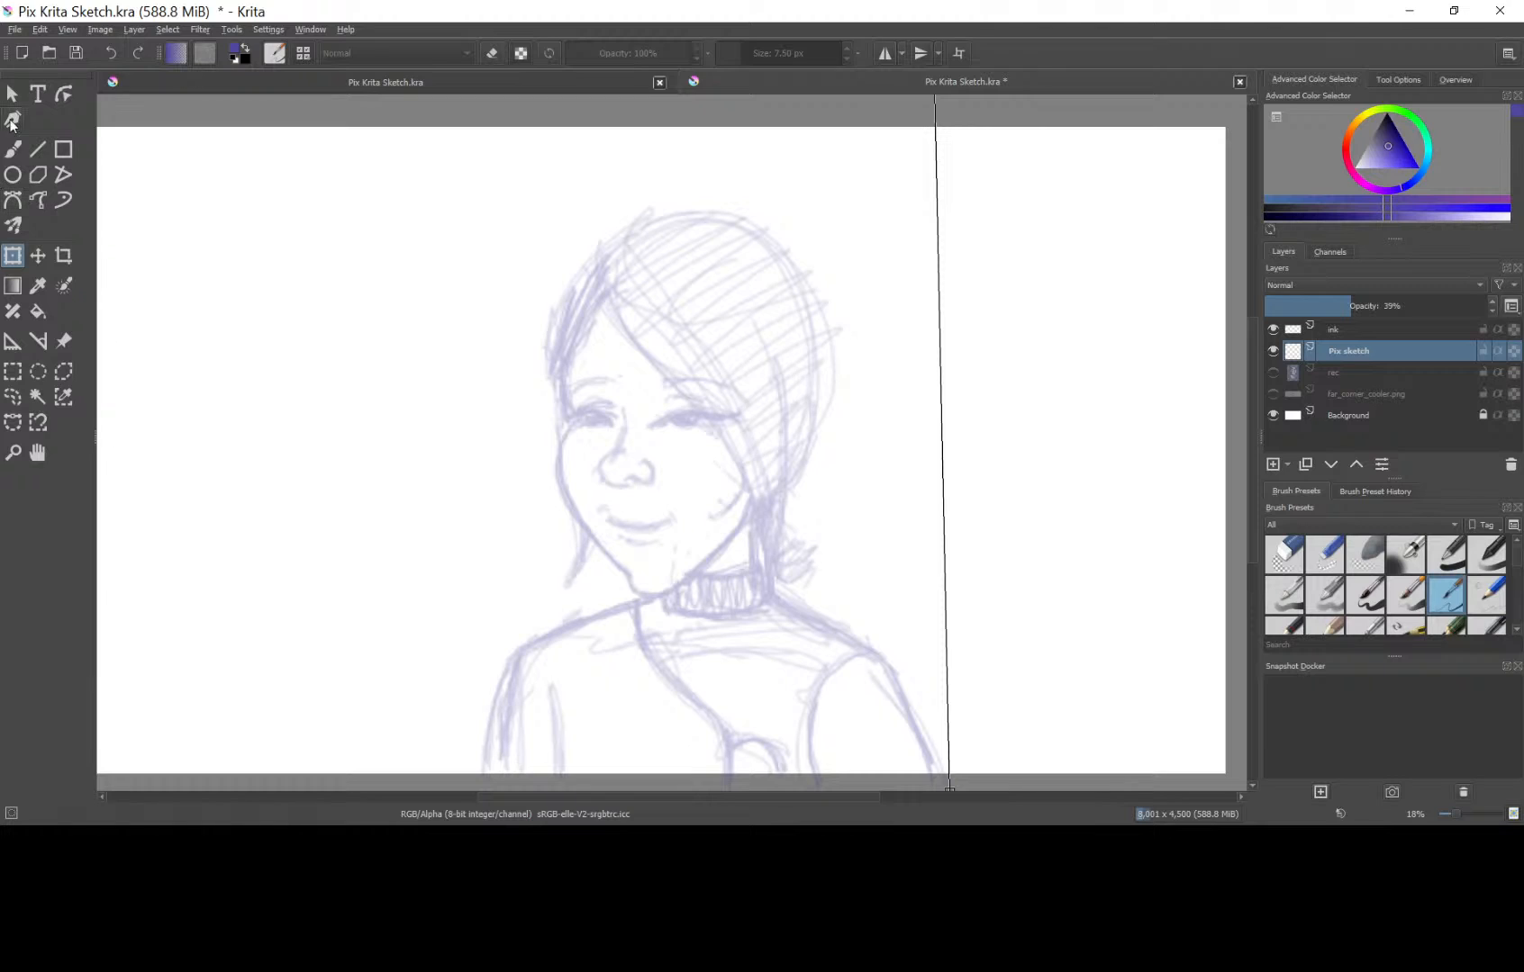
pyautogui.click(11, 94)
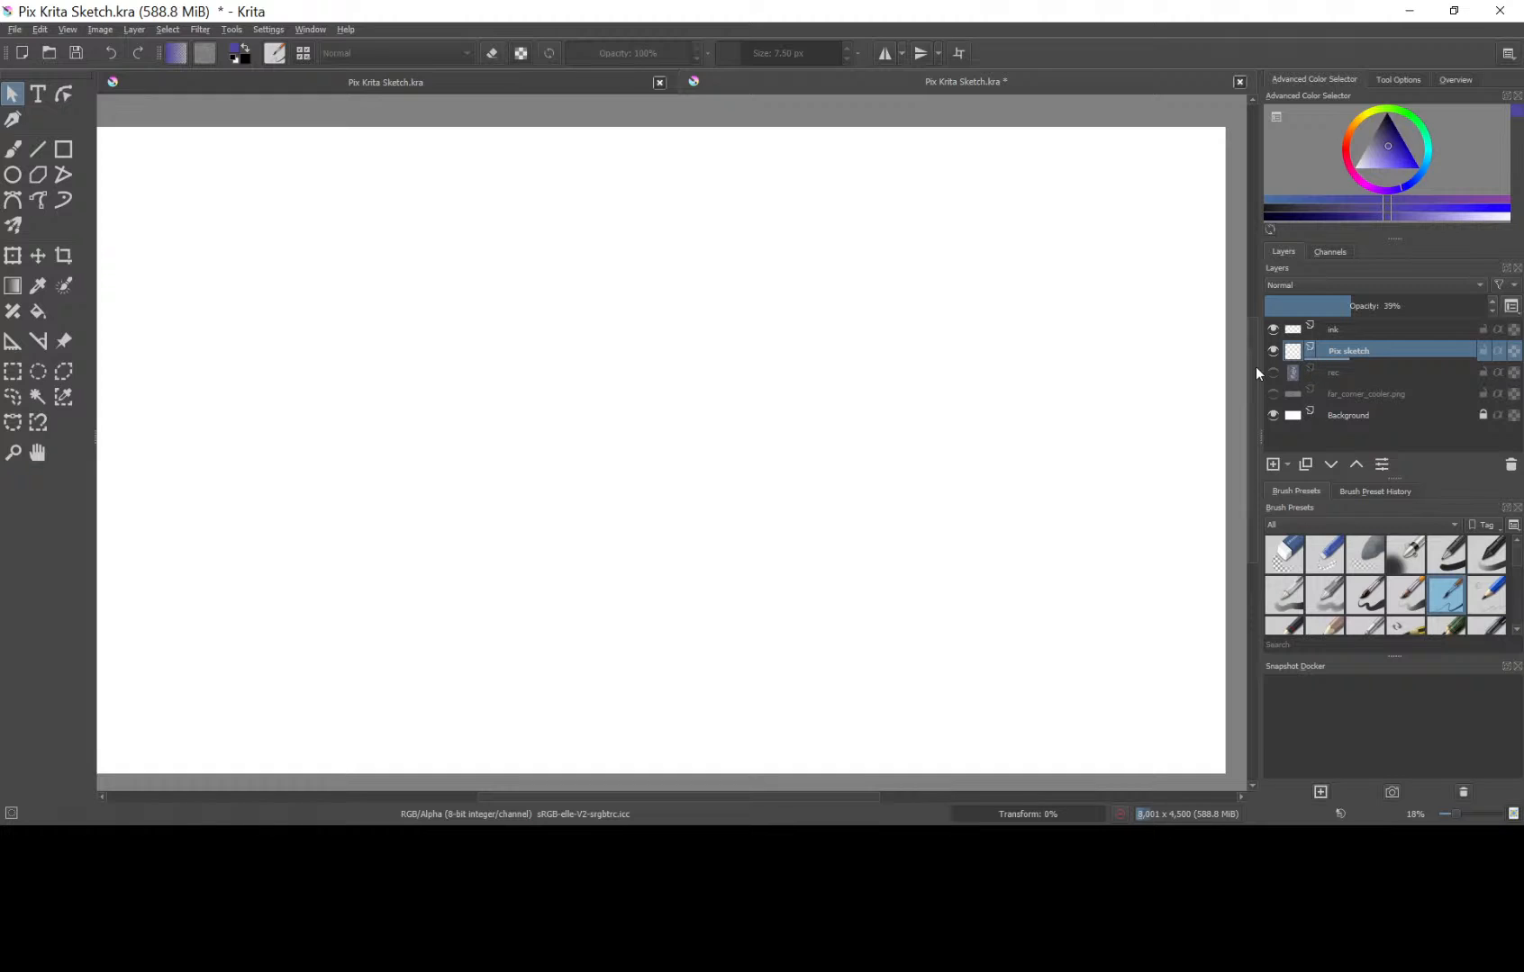
pyautogui.press('-')
pyautogui.press('-')
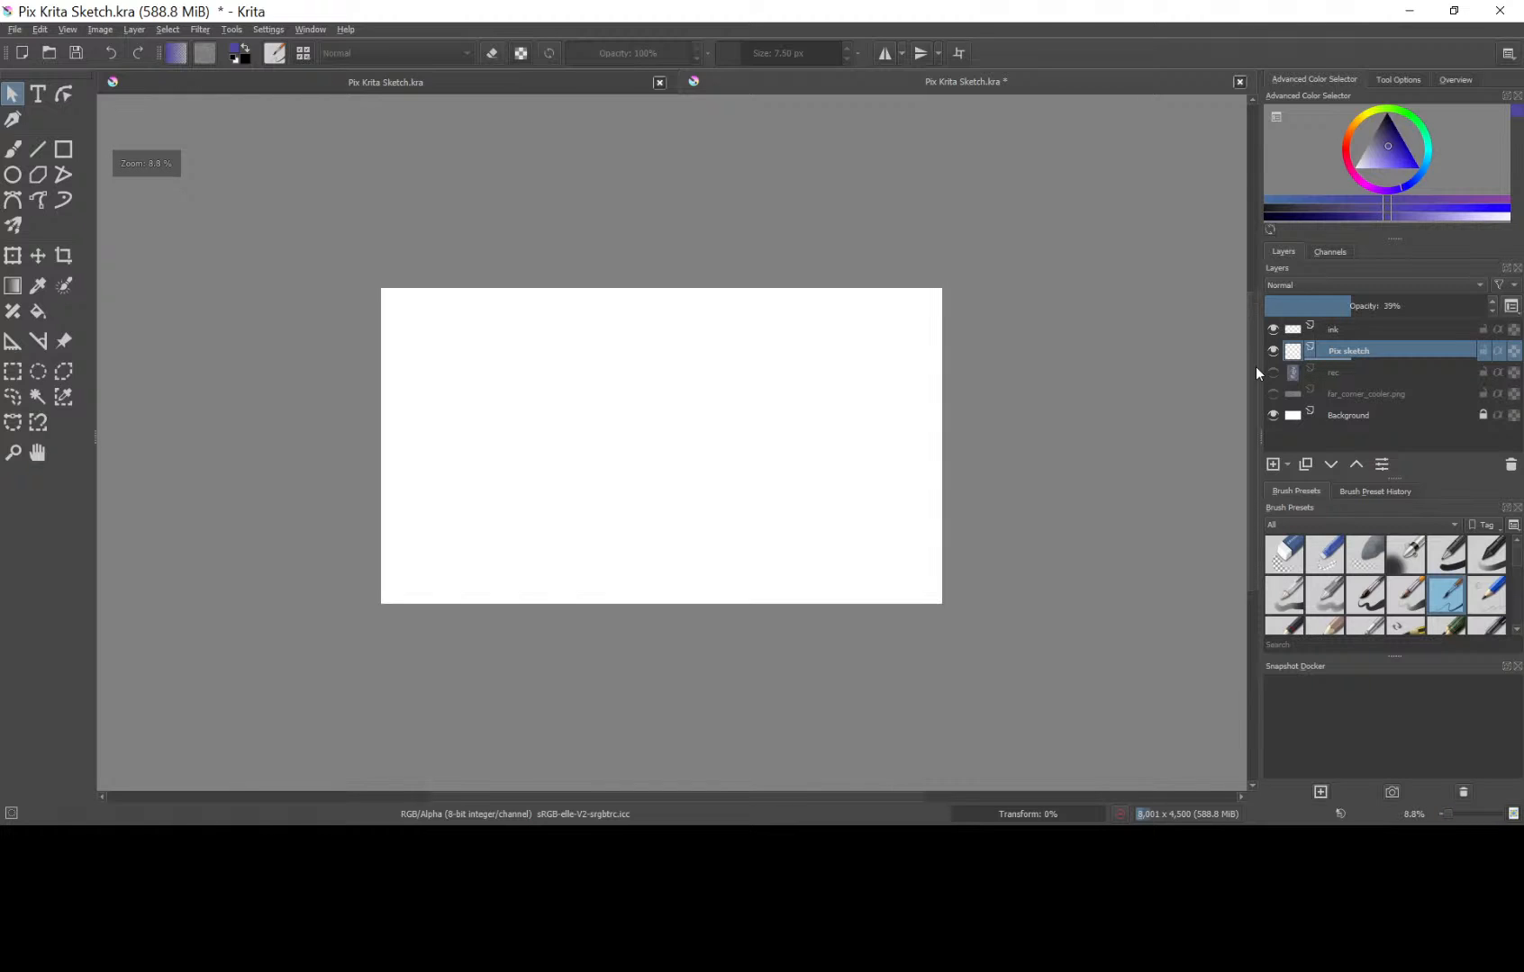
pyautogui.press('-')
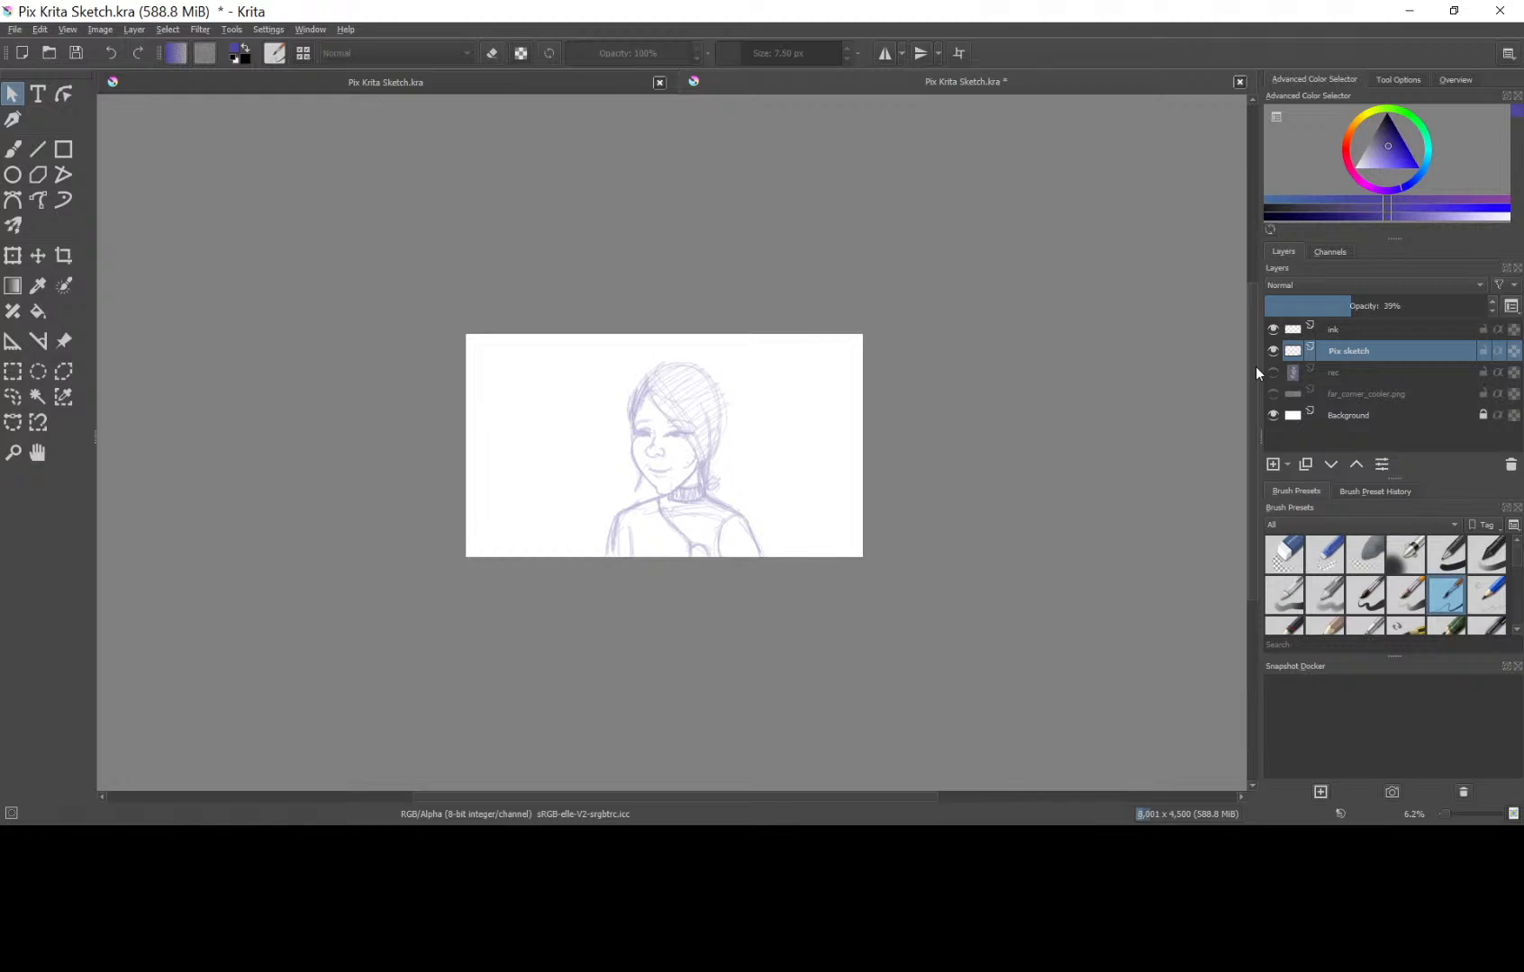
# Make the "ink" layer active and choose the Basic-5 Size brush preset for inking the portrait.
pyautogui.click(1379, 330)
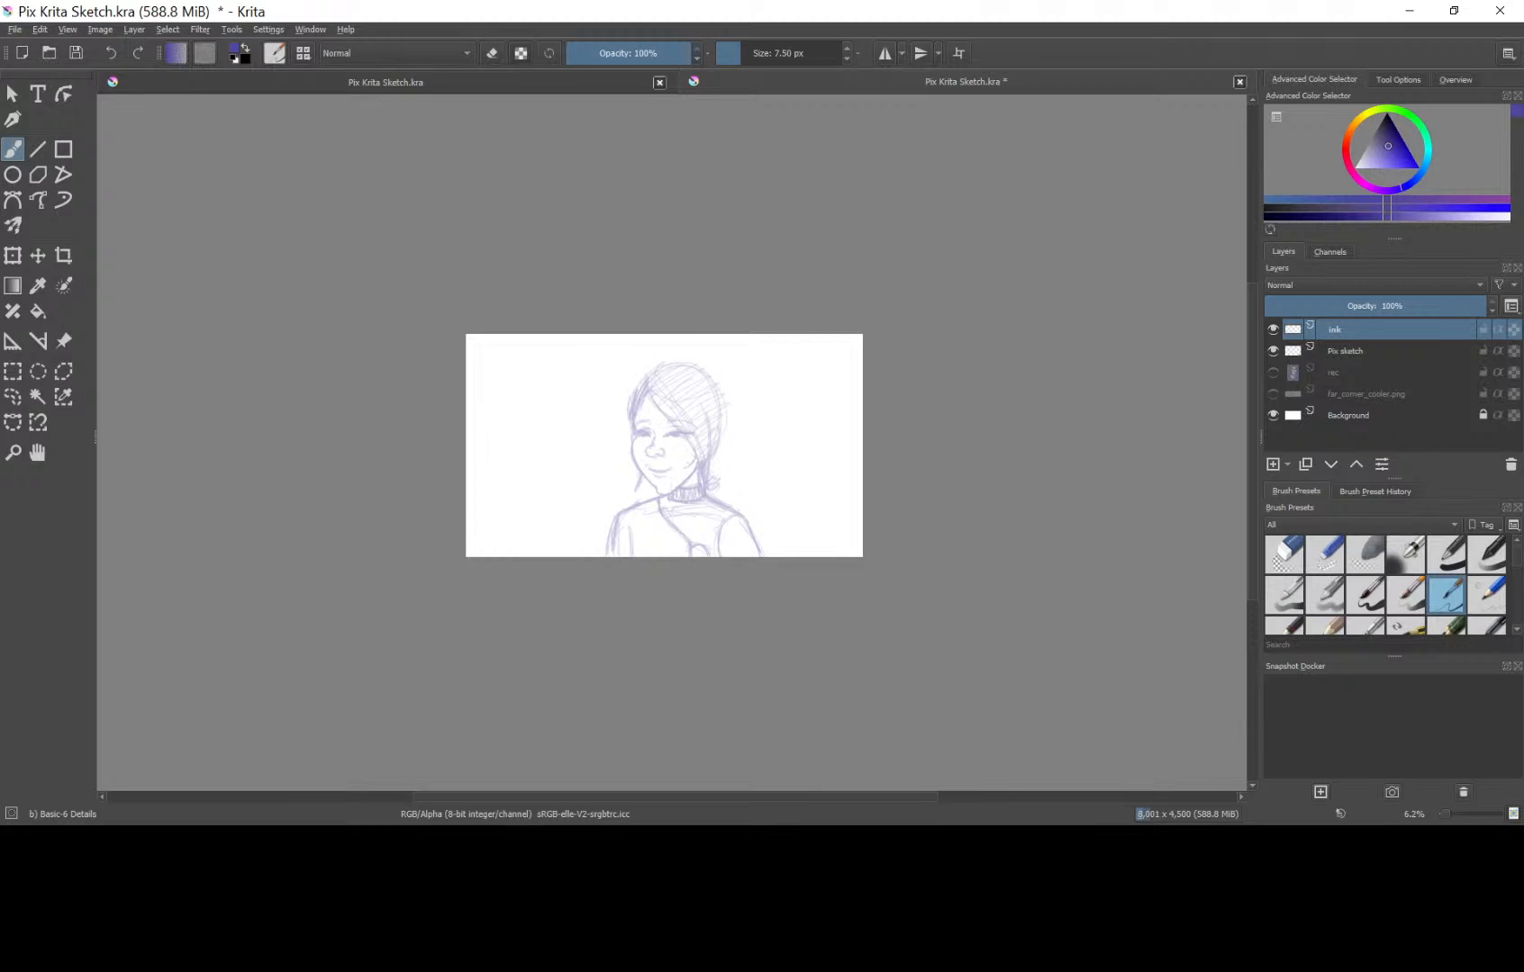
pyautogui.hotkey('ctrl', '+')
pyautogui.hotkey('ctrl', '+')
pyautogui.hotkey('ctrl', '+')
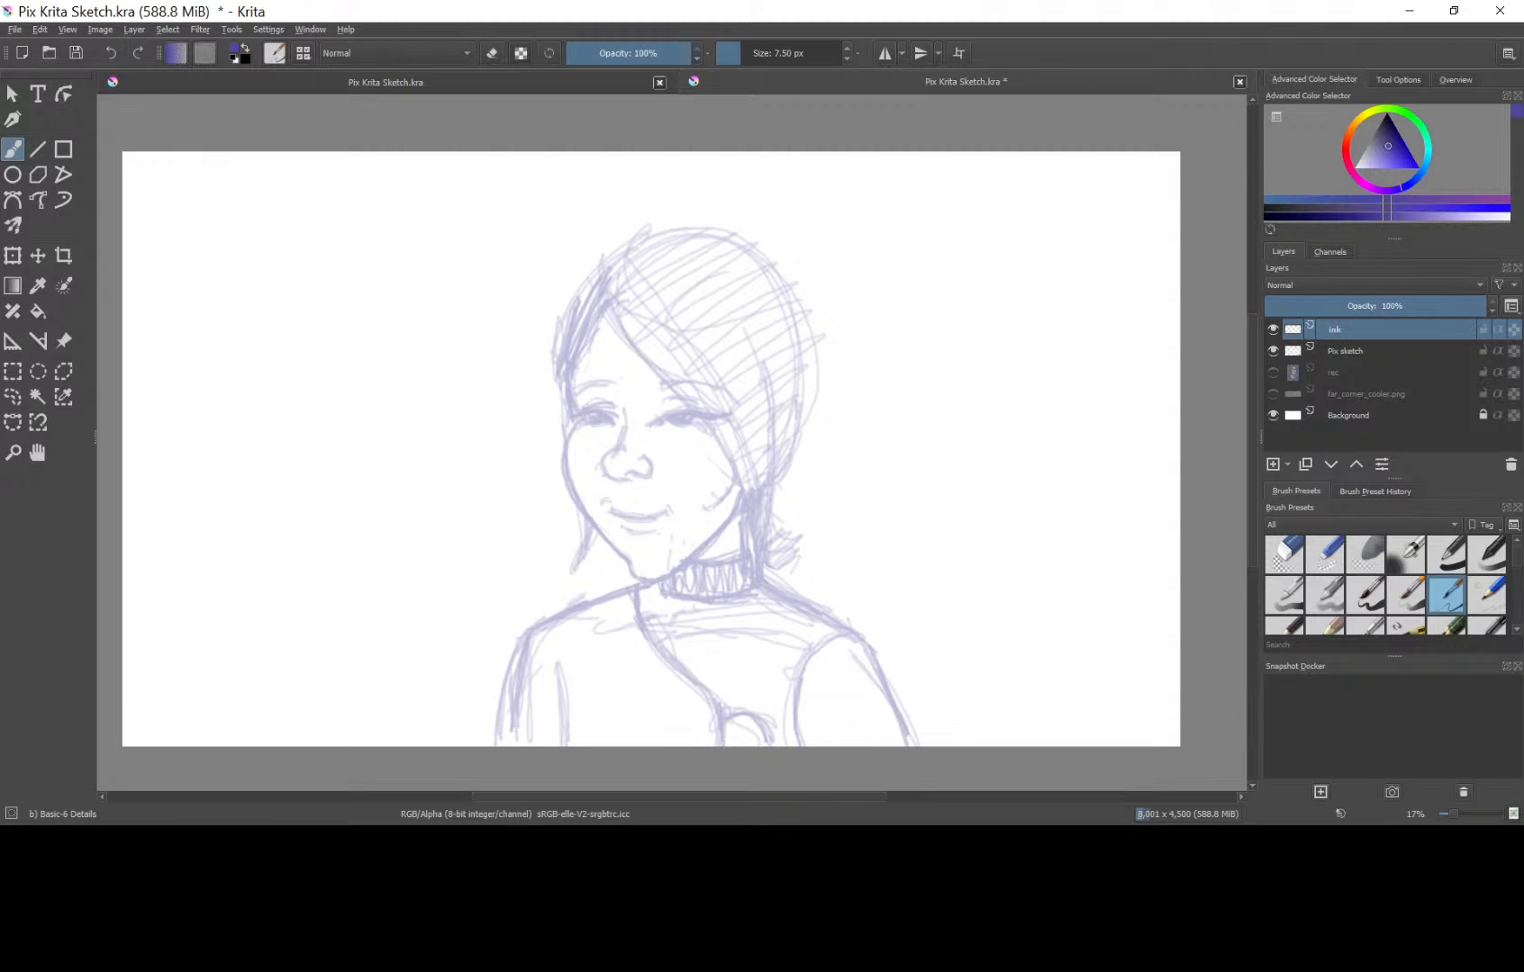
pyautogui.hotkey('alt', 'Tab')
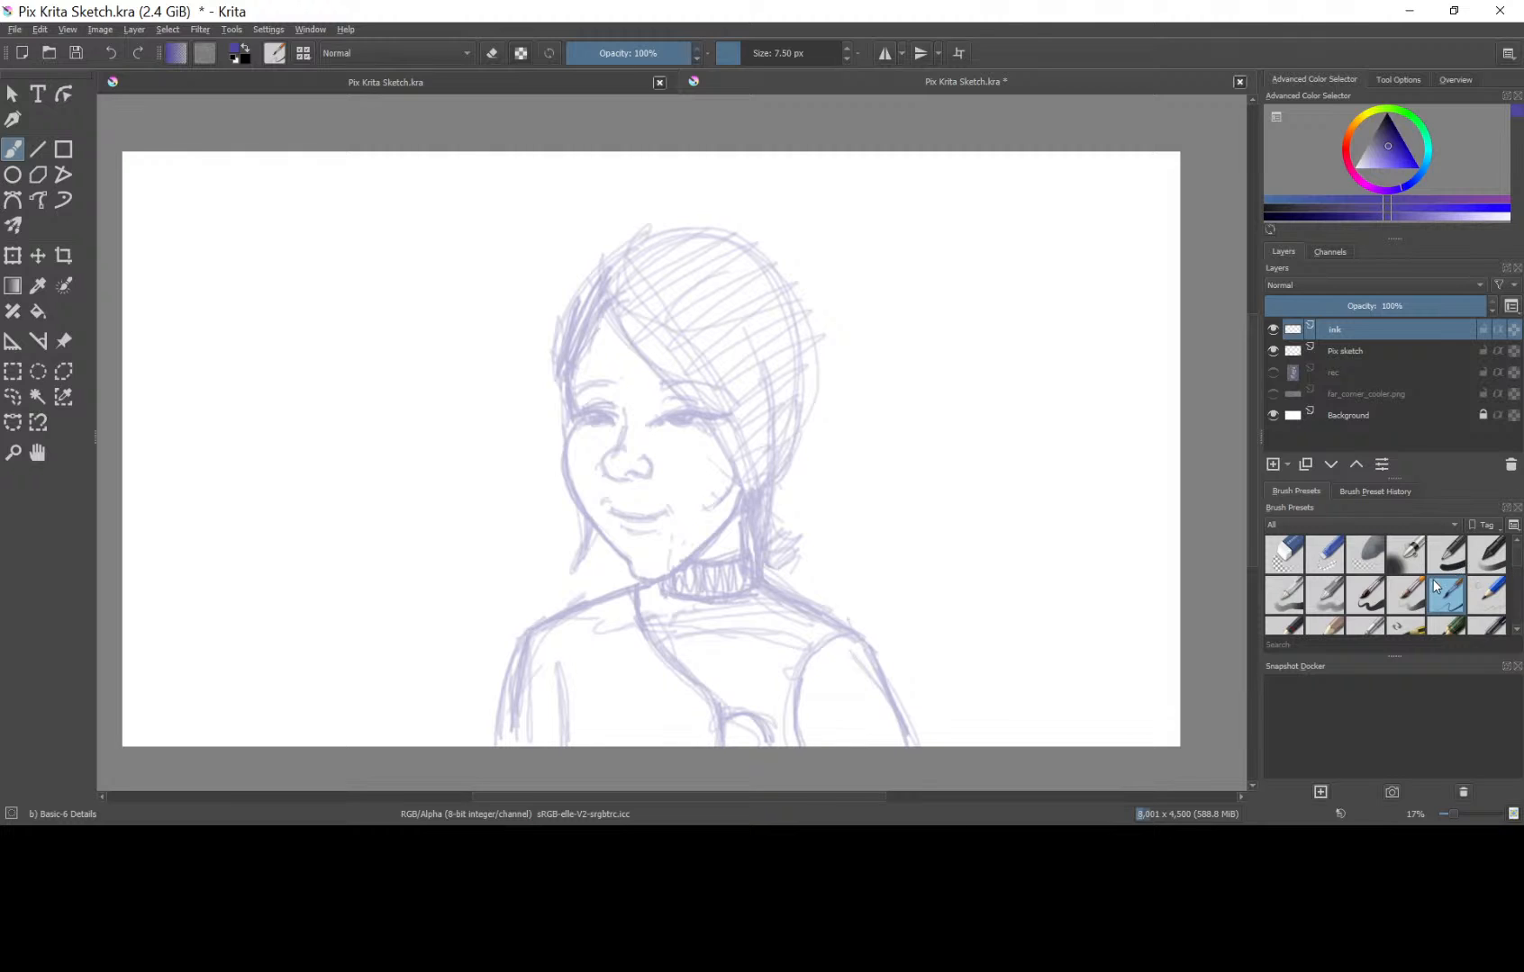
pyautogui.click(1376, 605)
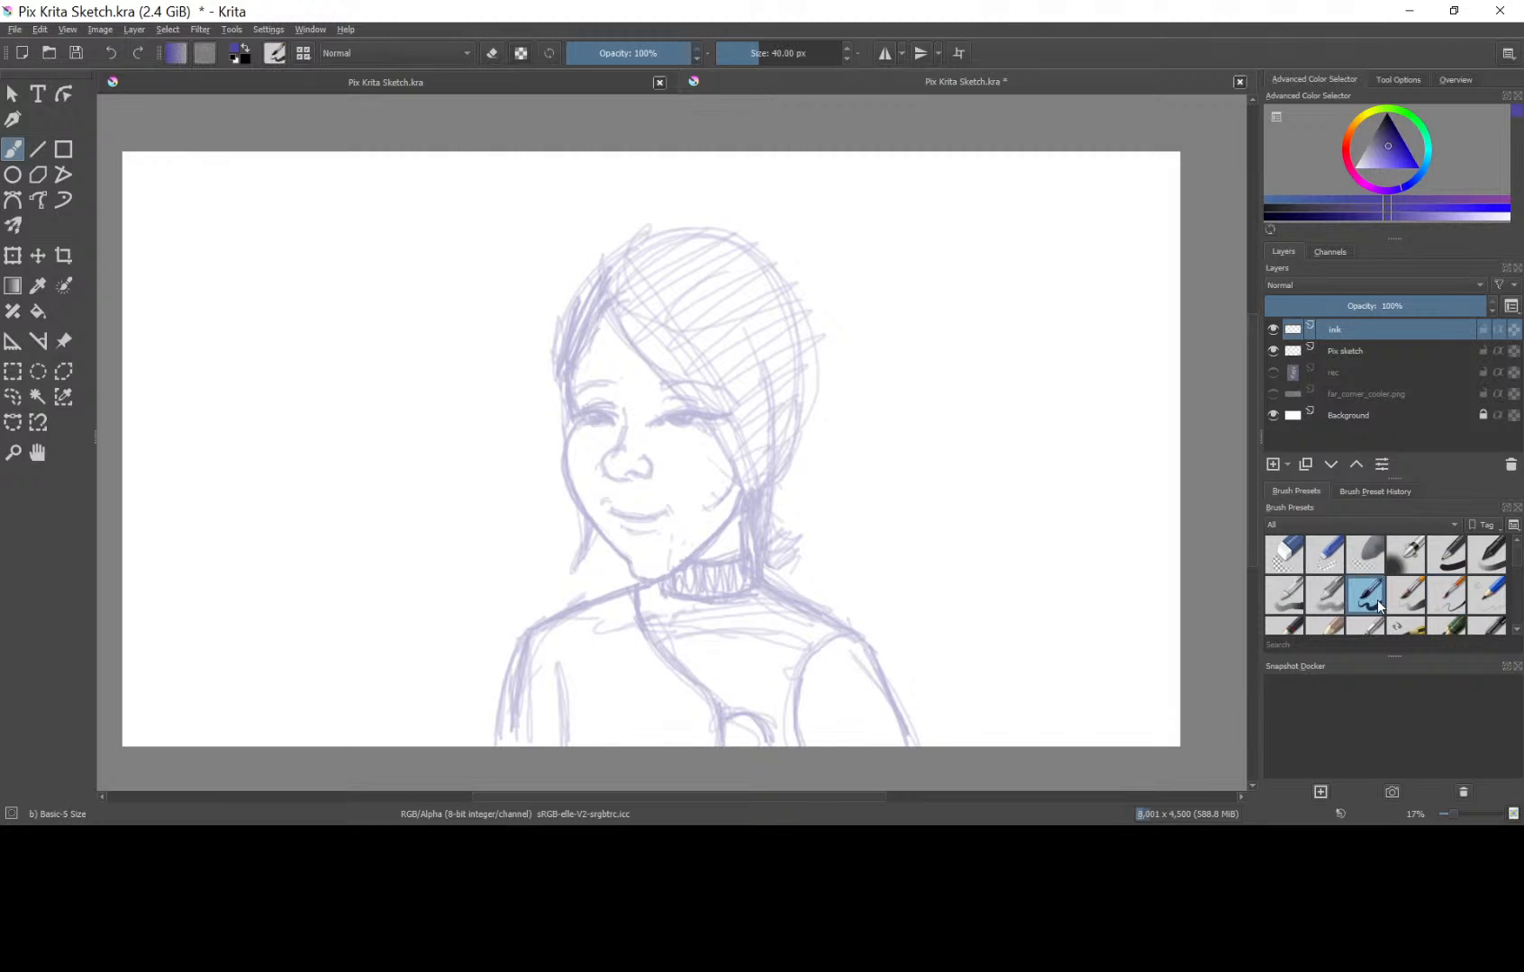
pyautogui.moveTo(333, 211)
pyautogui.mouseDown()
pyautogui.moveTo(291, 233)
pyautogui.moveTo(271, 291)
pyautogui.moveTo(311, 338)
pyautogui.moveTo(288, 438)
pyautogui.moveTo(315, 498)
pyautogui.mouseUp()
pyautogui.hotkey('ctrl', 'z')
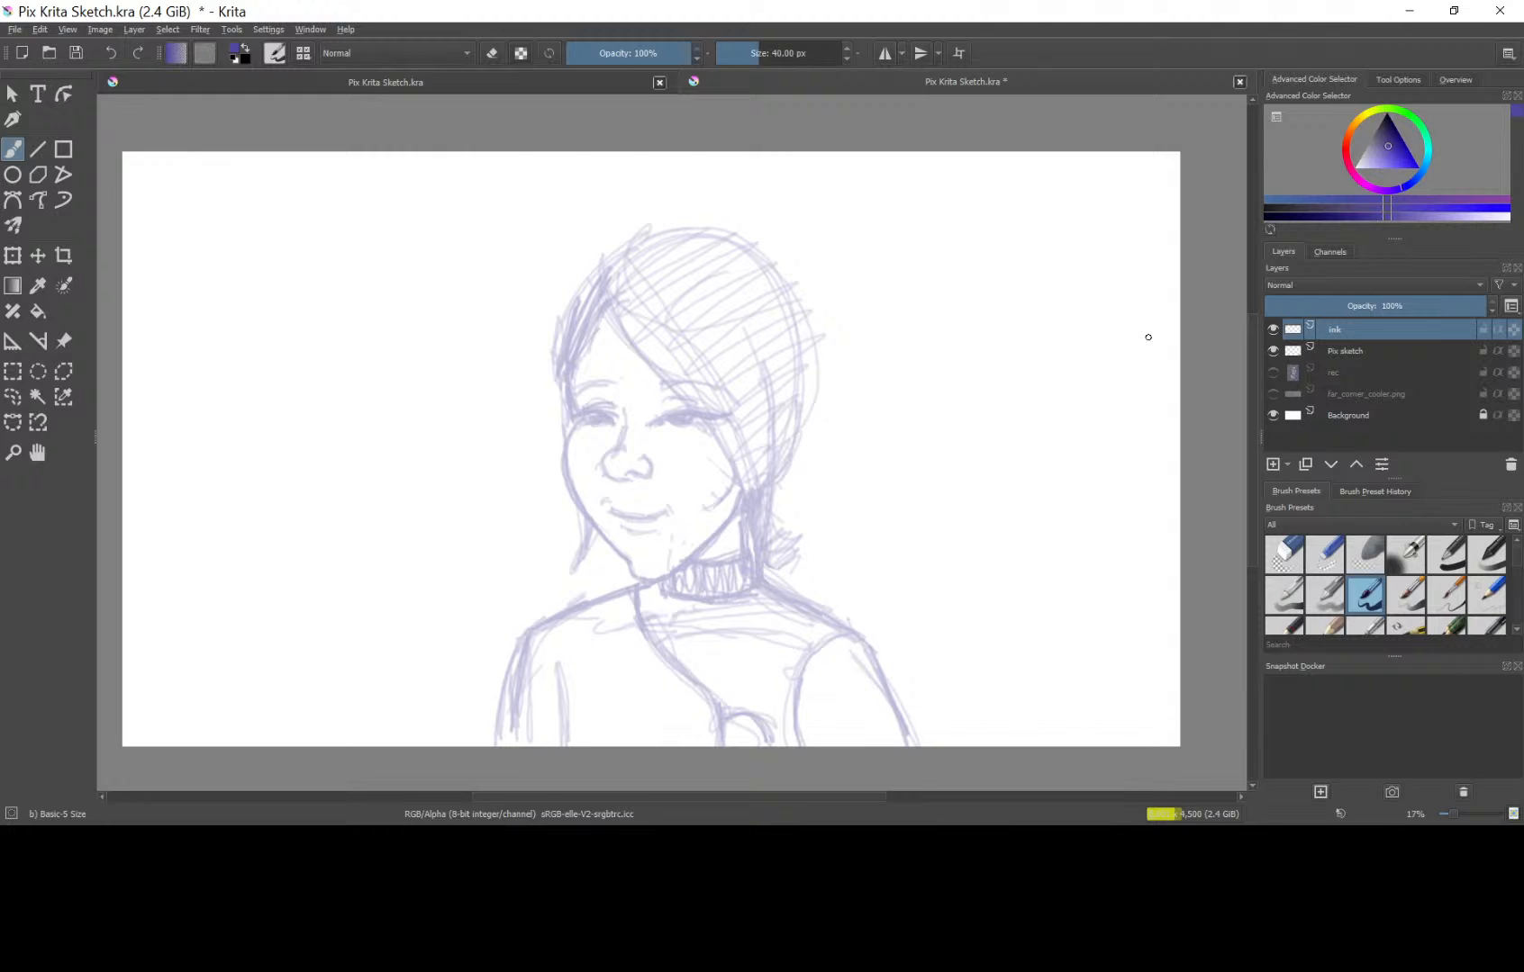
pyautogui.click(176, 54)
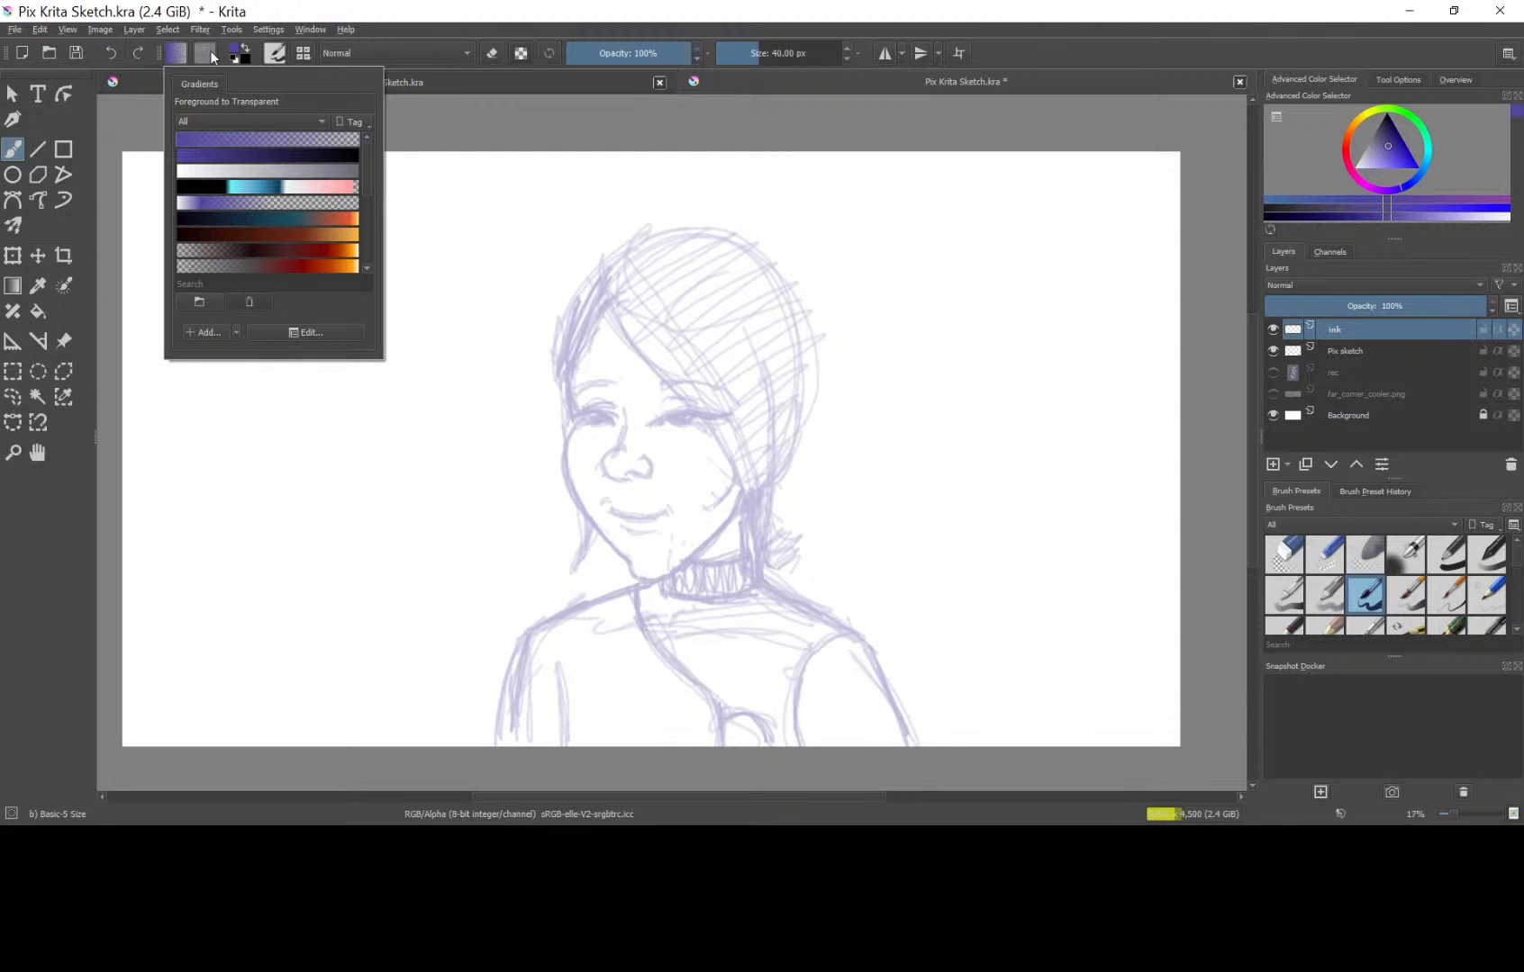
pyautogui.click(414, 13)
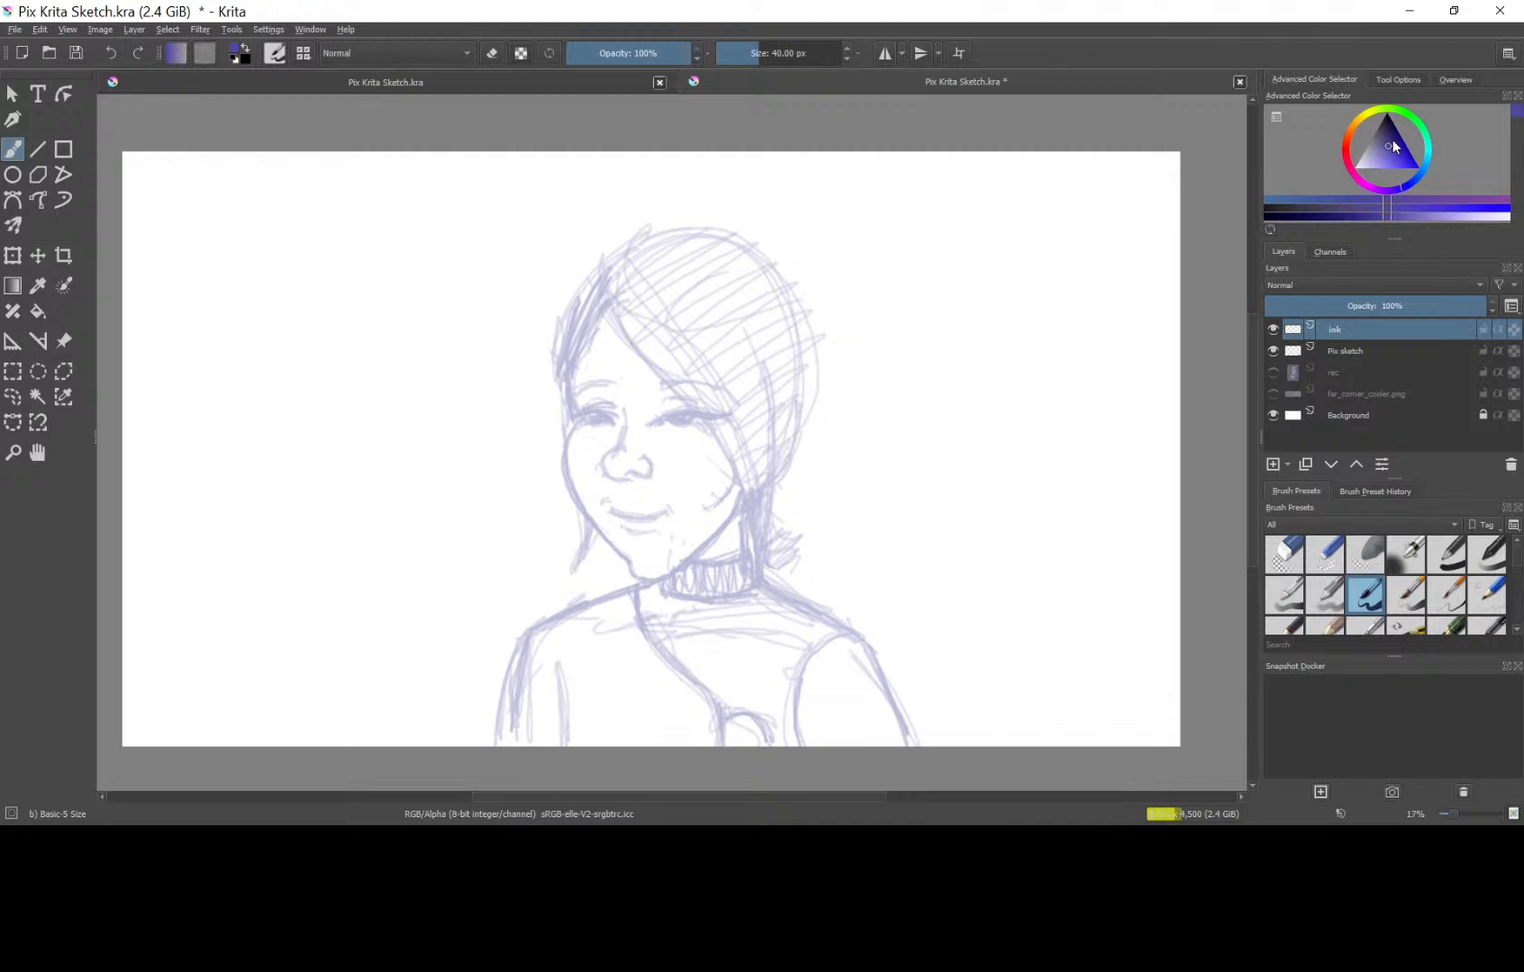
# Set the brush to black at 84.89 px and ink the sweeping fringe and the hair strand in front of the ear.
pyautogui.moveTo(1393, 147); pyautogui.dragTo(1388, 111)
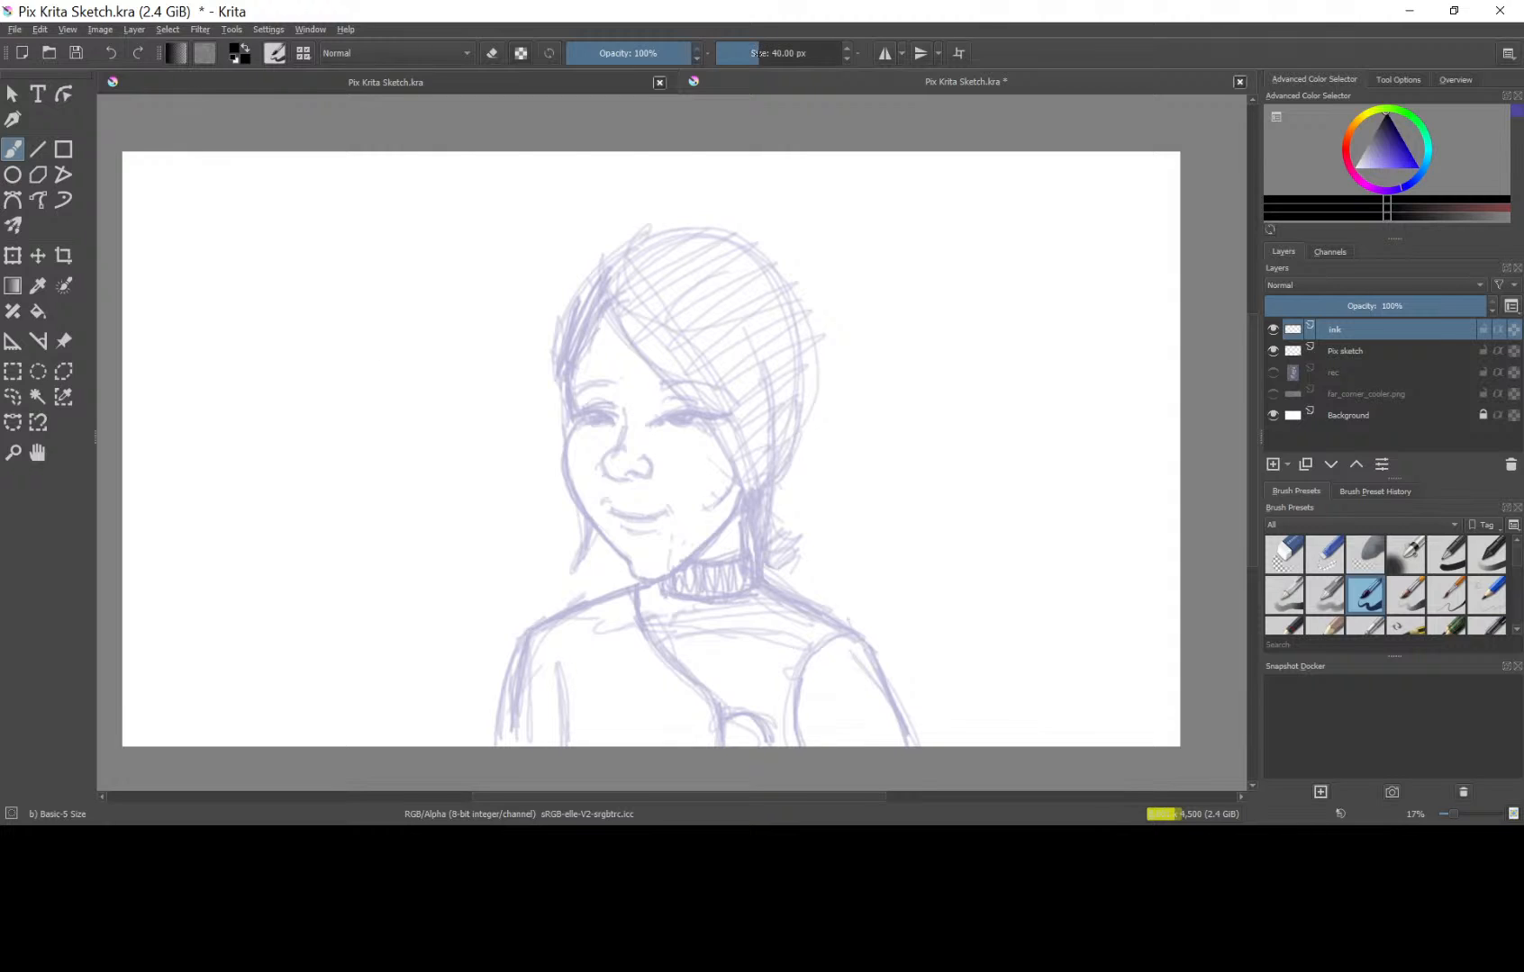
pyautogui.moveTo(759, 54); pyautogui.dragTo(771, 54)
pyautogui.moveTo(619, 262)
pyautogui.mouseDown()
pyautogui.moveTo(604, 289)
pyautogui.moveTo(612, 326)
pyautogui.moveTo(712, 418)
pyautogui.moveTo(722, 528)
pyautogui.moveTo(701, 570)
pyautogui.moveTo(757, 480)
pyautogui.moveTo(764, 363)
pyautogui.mouseUp()
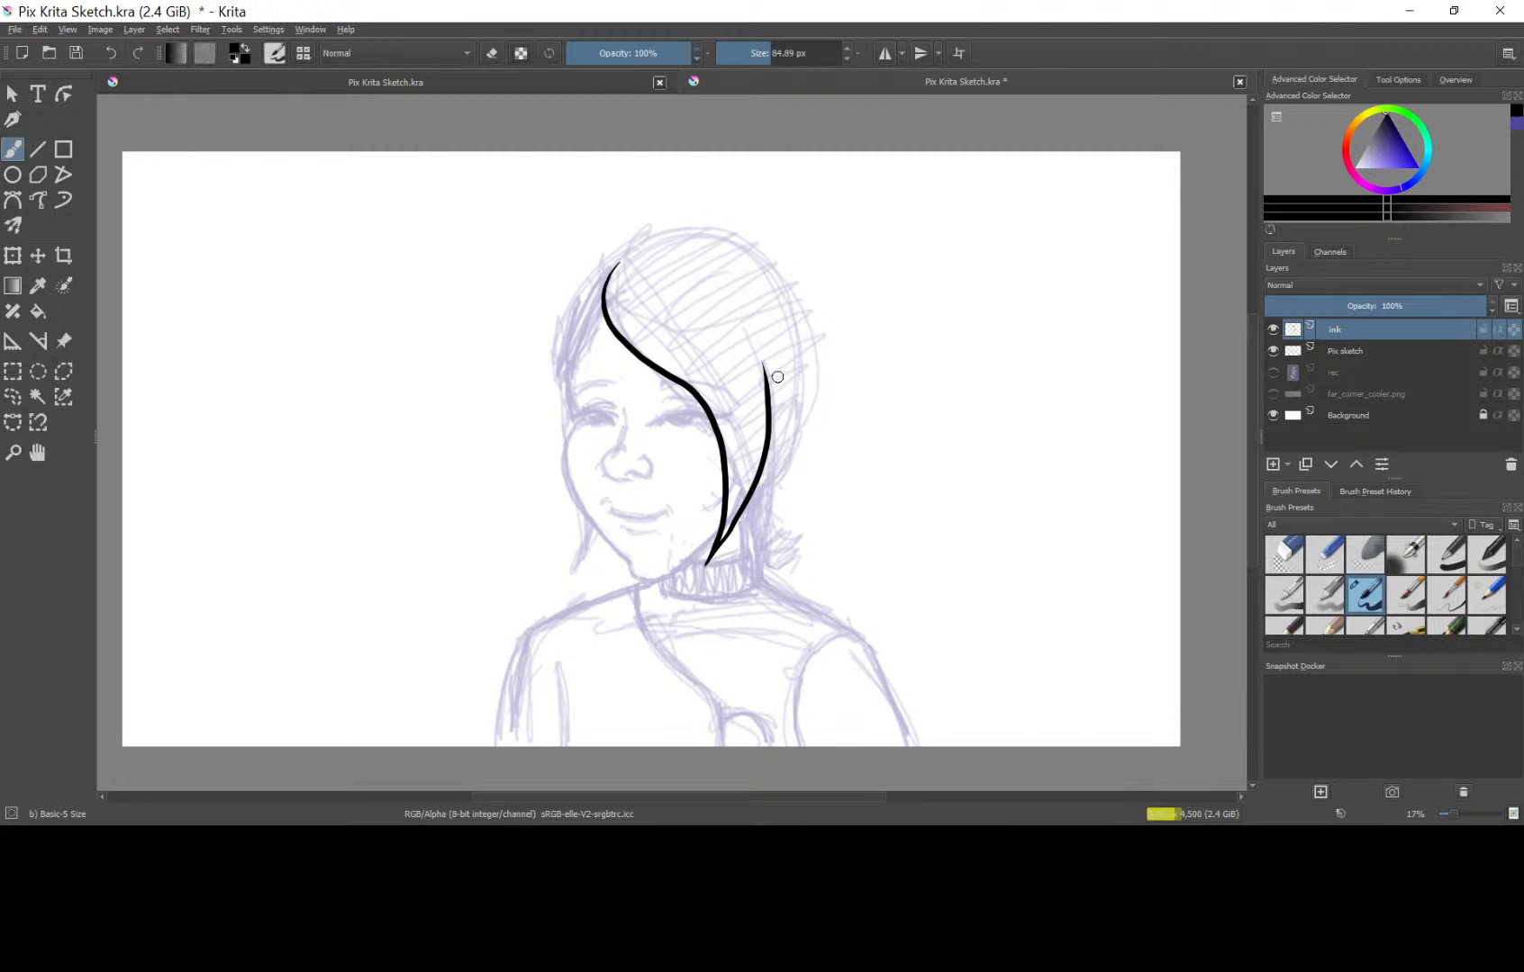
pyautogui.hotkey('ctrl', 'z')
pyautogui.moveTo(711, 553)
pyautogui.mouseDown()
pyautogui.moveTo(743, 477)
pyautogui.moveTo(738, 353)
pyautogui.mouseUp()
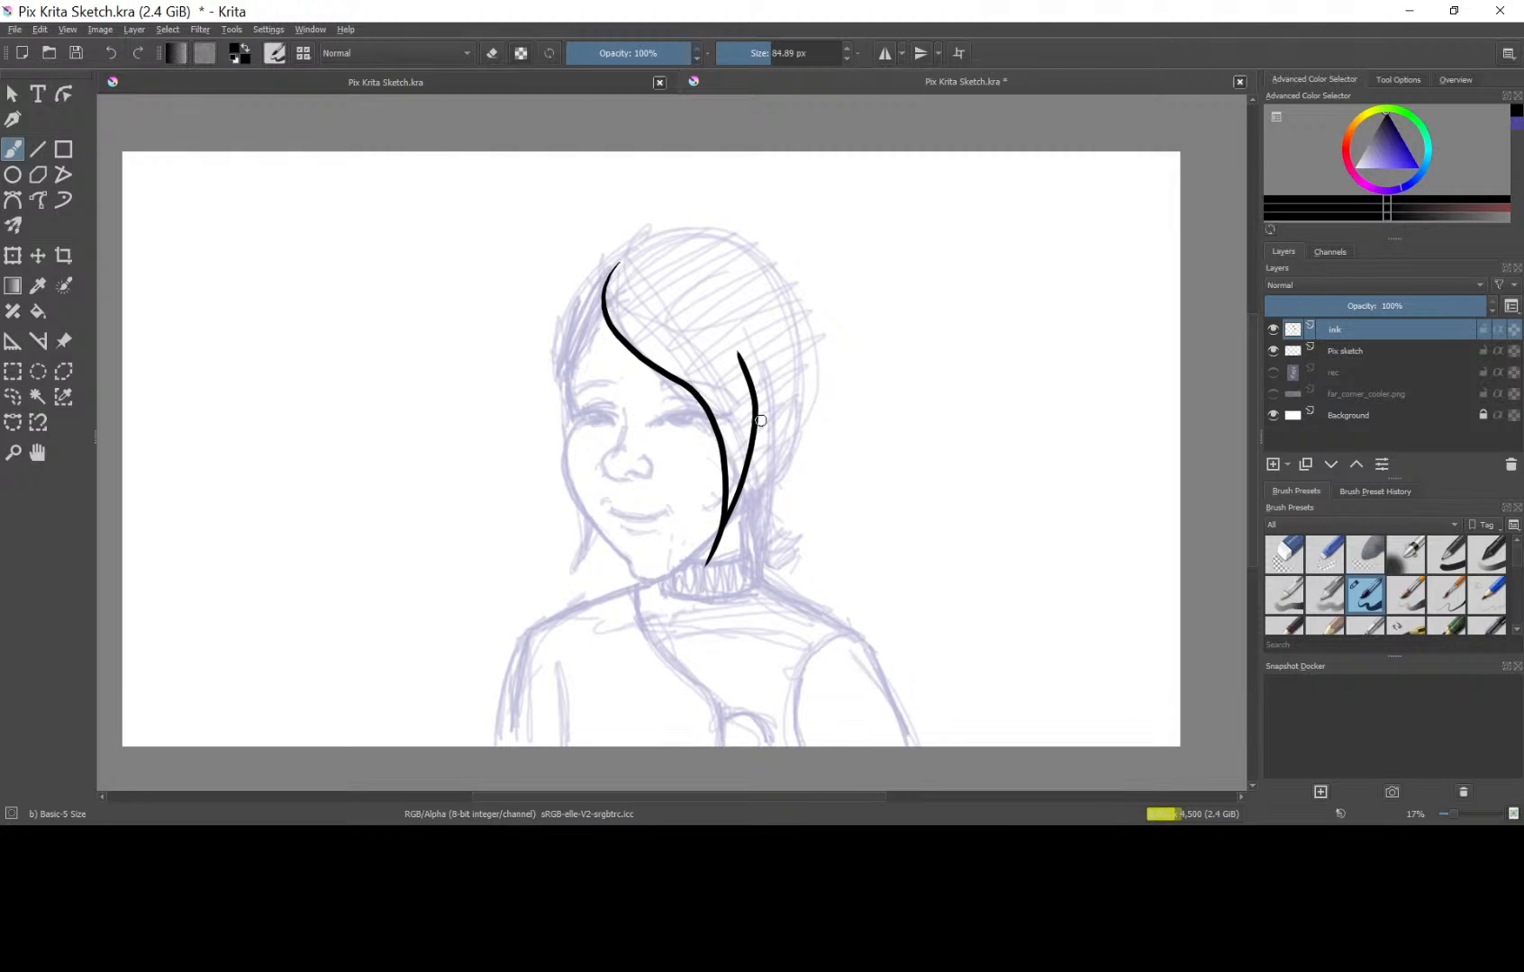
# Ink the ear with its inner fold and the outer hair outline from the parting down to the flicked ends behind the neck.
pyautogui.moveTo(761, 421)
pyautogui.mouseDown()
pyautogui.moveTo(796, 400)
pyautogui.moveTo(798, 436)
pyautogui.moveTo(765, 489)
pyautogui.mouseUp()
pyautogui.hotkey('ctrl', 'z')
pyautogui.moveTo(761, 411)
pyautogui.mouseDown()
pyautogui.moveTo(796, 407)
pyautogui.moveTo(782, 452)
pyautogui.moveTo(755, 466)
pyautogui.moveTo(778, 419)
pyautogui.mouseUp()
pyautogui.moveTo(626, 252)
pyautogui.mouseDown()
pyautogui.moveTo(707, 226)
pyautogui.moveTo(773, 263)
pyautogui.moveTo(800, 367)
pyautogui.moveTo(795, 431)
pyautogui.moveTo(756, 522)
pyautogui.moveTo(779, 541)
pyautogui.moveTo(799, 532)
pyautogui.moveTo(769, 591)
pyautogui.mouseUp()
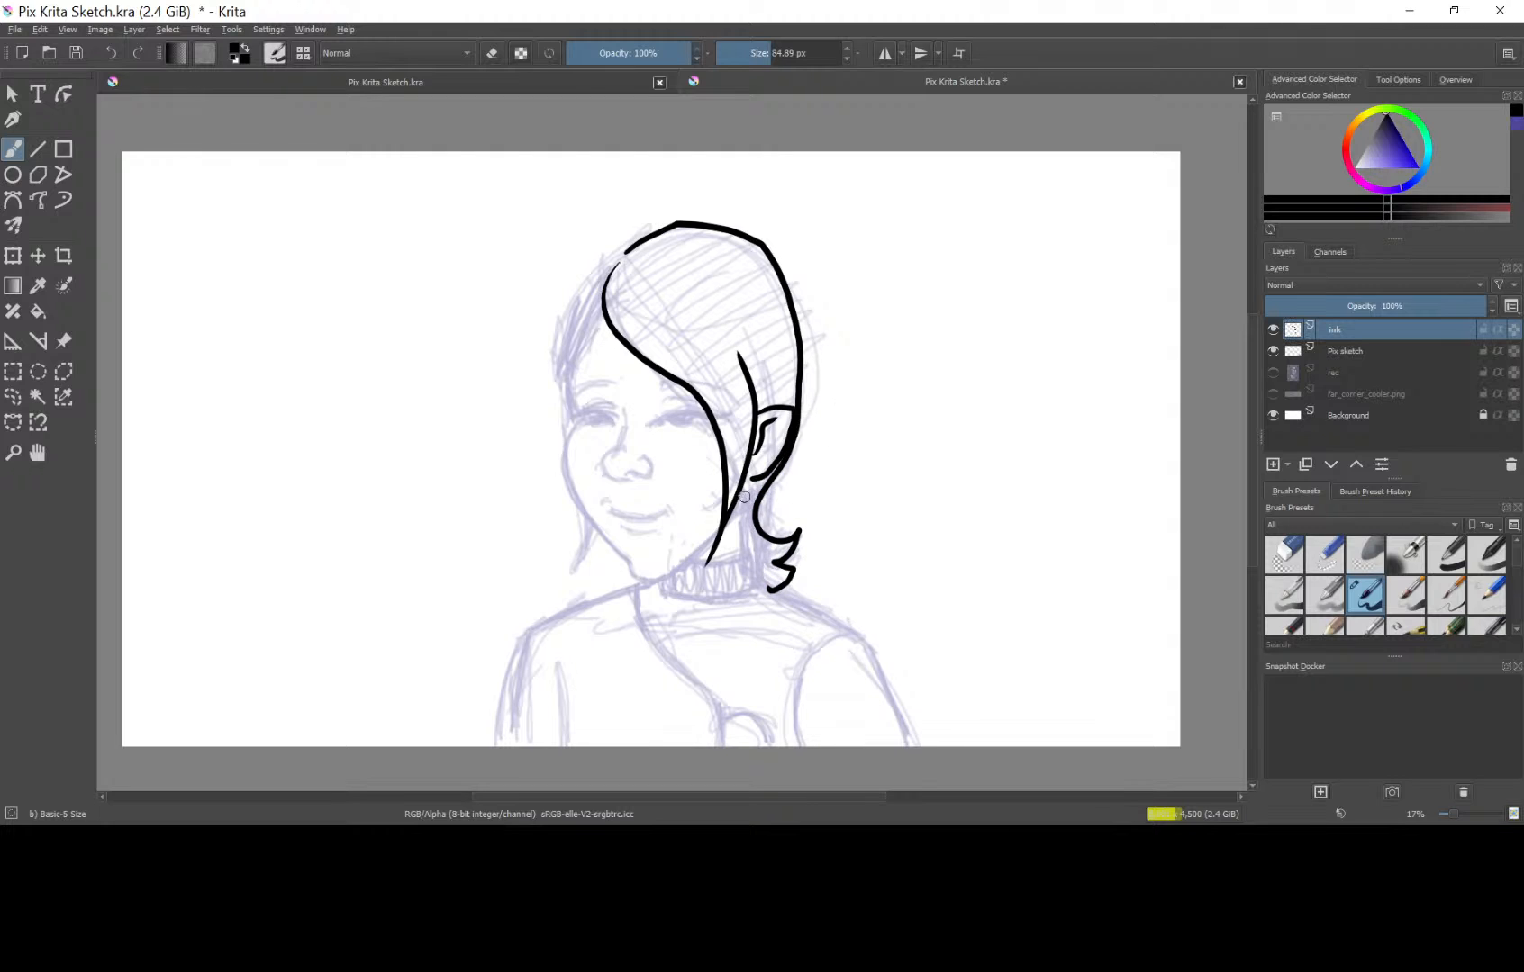
# Ink the hairline beside the forehead and the face contour from the far cheek around the chin to the near jaw.
pyautogui.moveTo(742, 500); pyautogui.dragTo(661, 574)
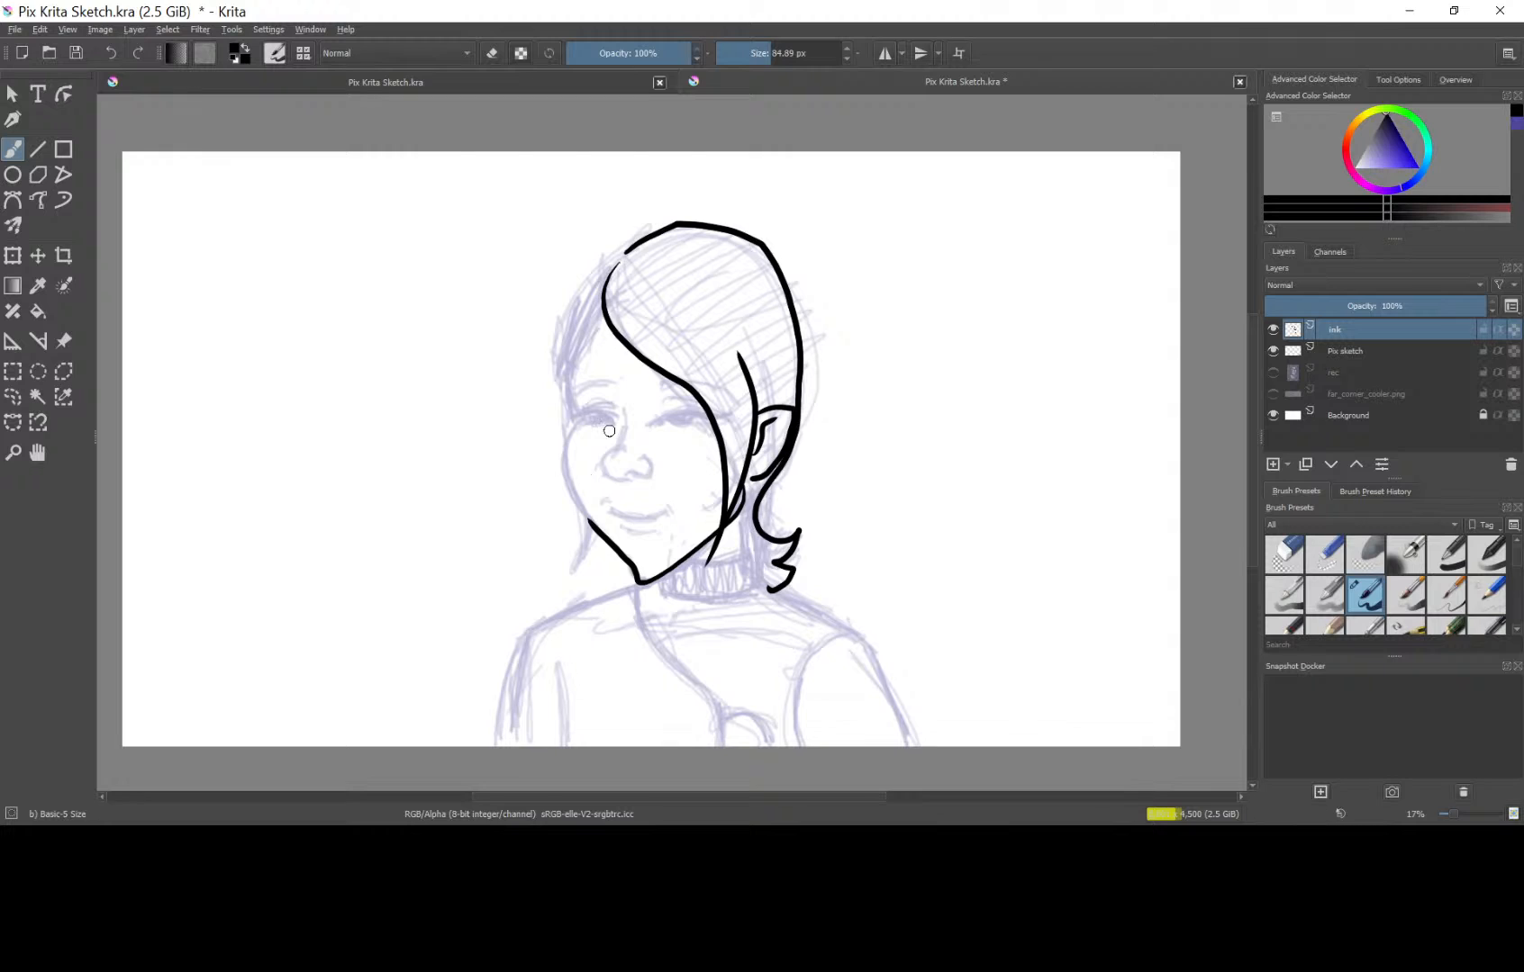
pyautogui.hotkey('ctrl', 'z')
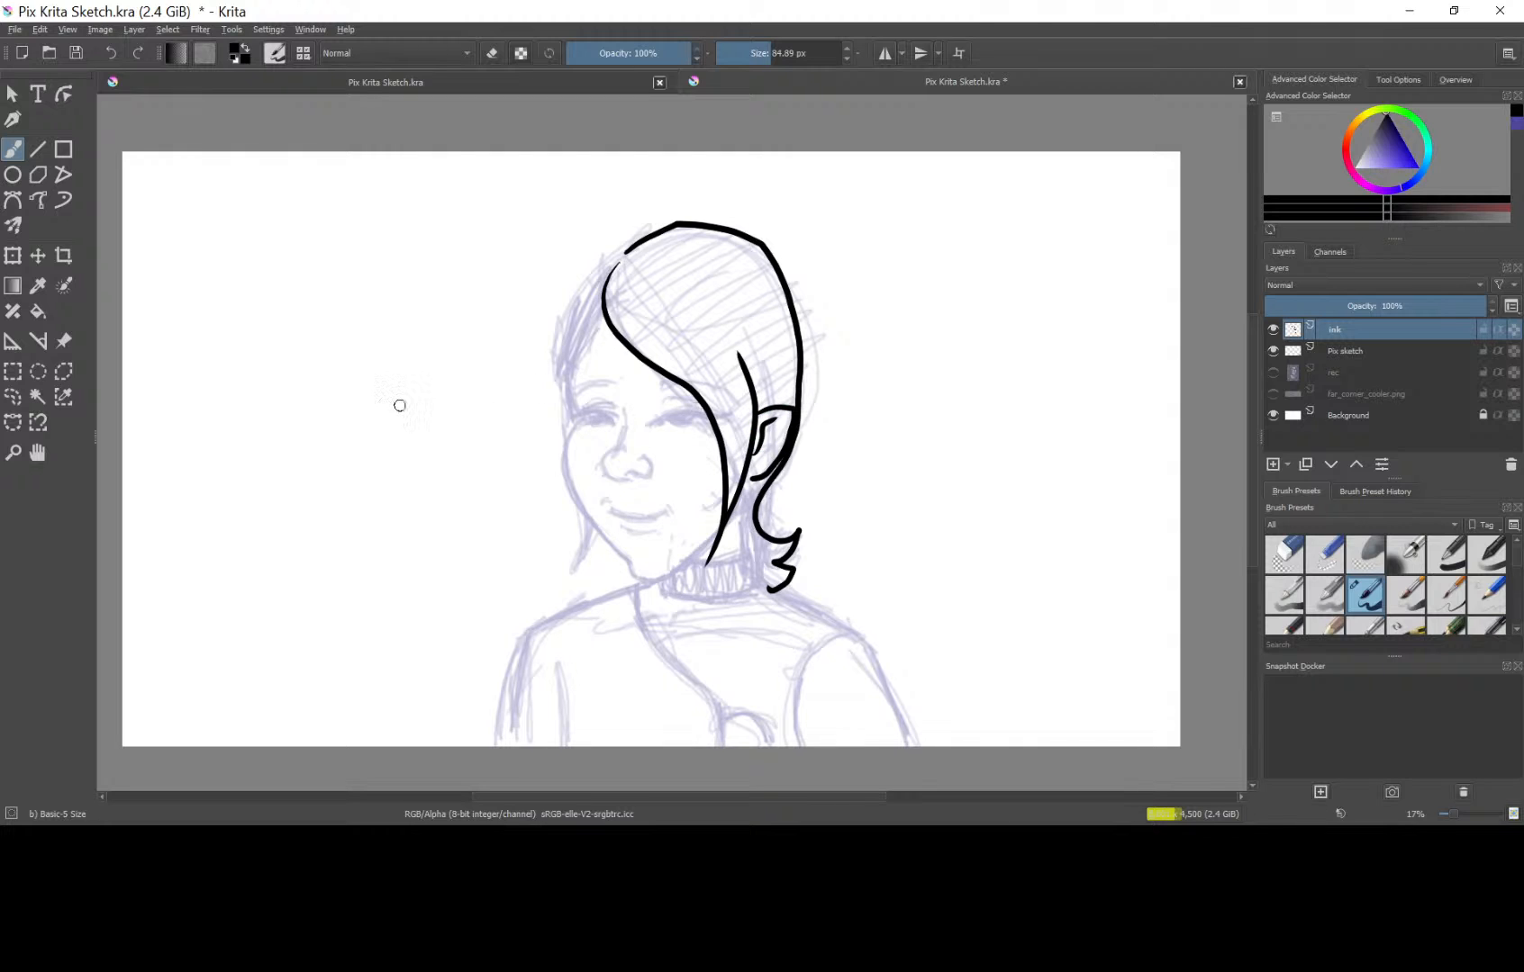
pyautogui.moveTo(525, 556); pyautogui.dragTo(555, 539)
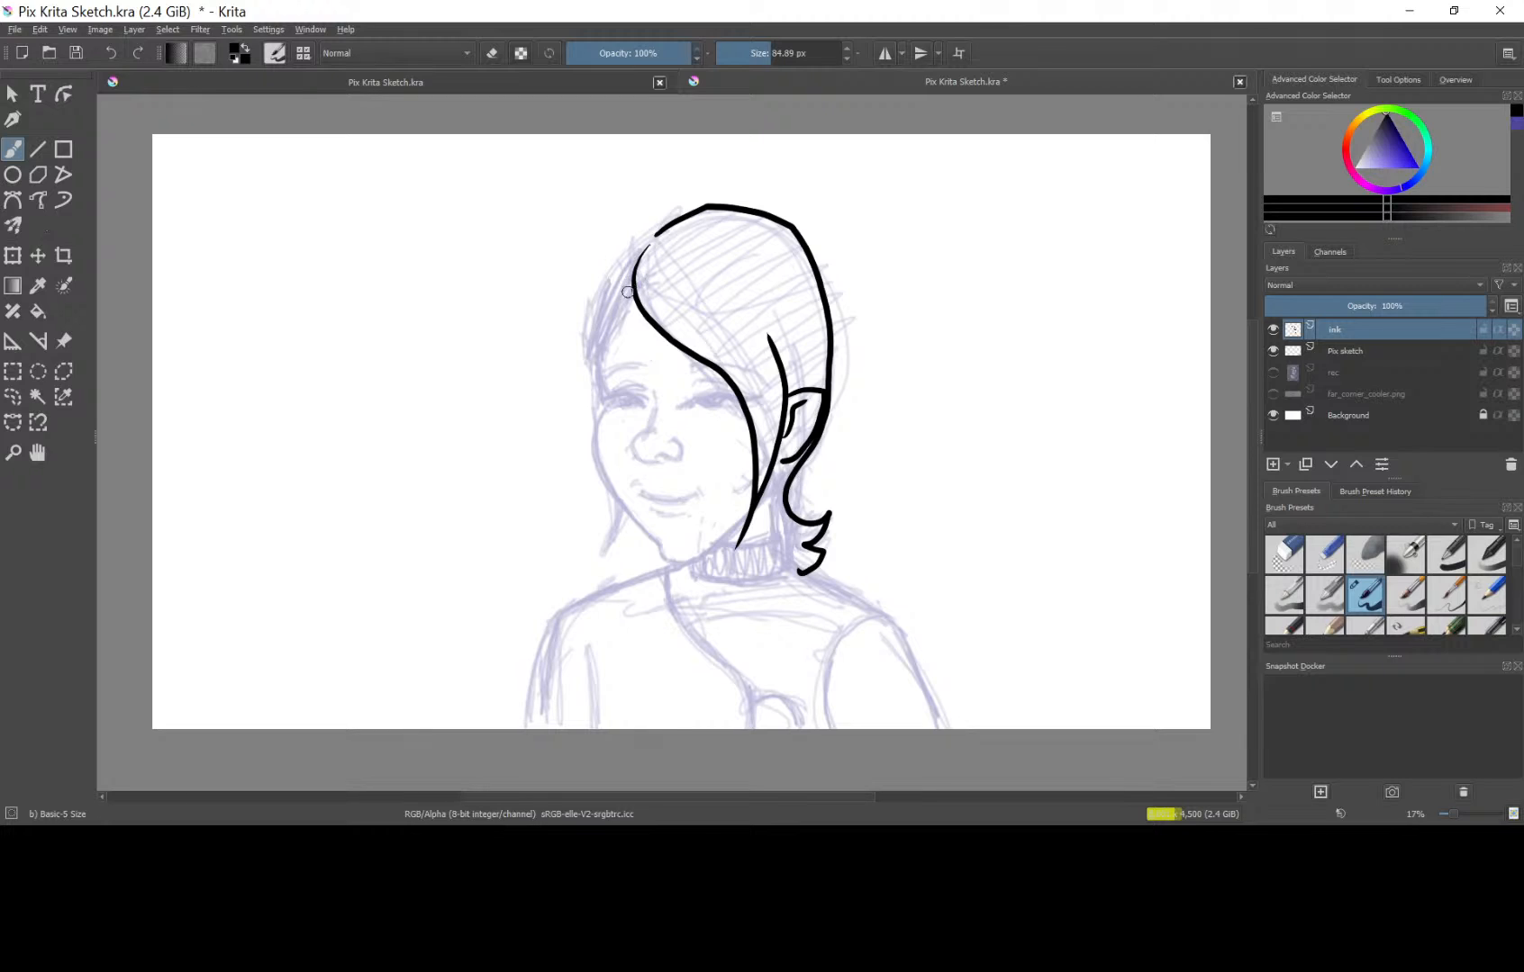
pyautogui.moveTo(640, 285)
pyautogui.mouseDown()
pyautogui.moveTo(607, 327)
pyautogui.moveTo(594, 431)
pyautogui.moveTo(605, 482)
pyautogui.moveTo(643, 527)
pyautogui.moveTo(711, 545)
pyautogui.moveTo(772, 476)
pyautogui.mouseUp()
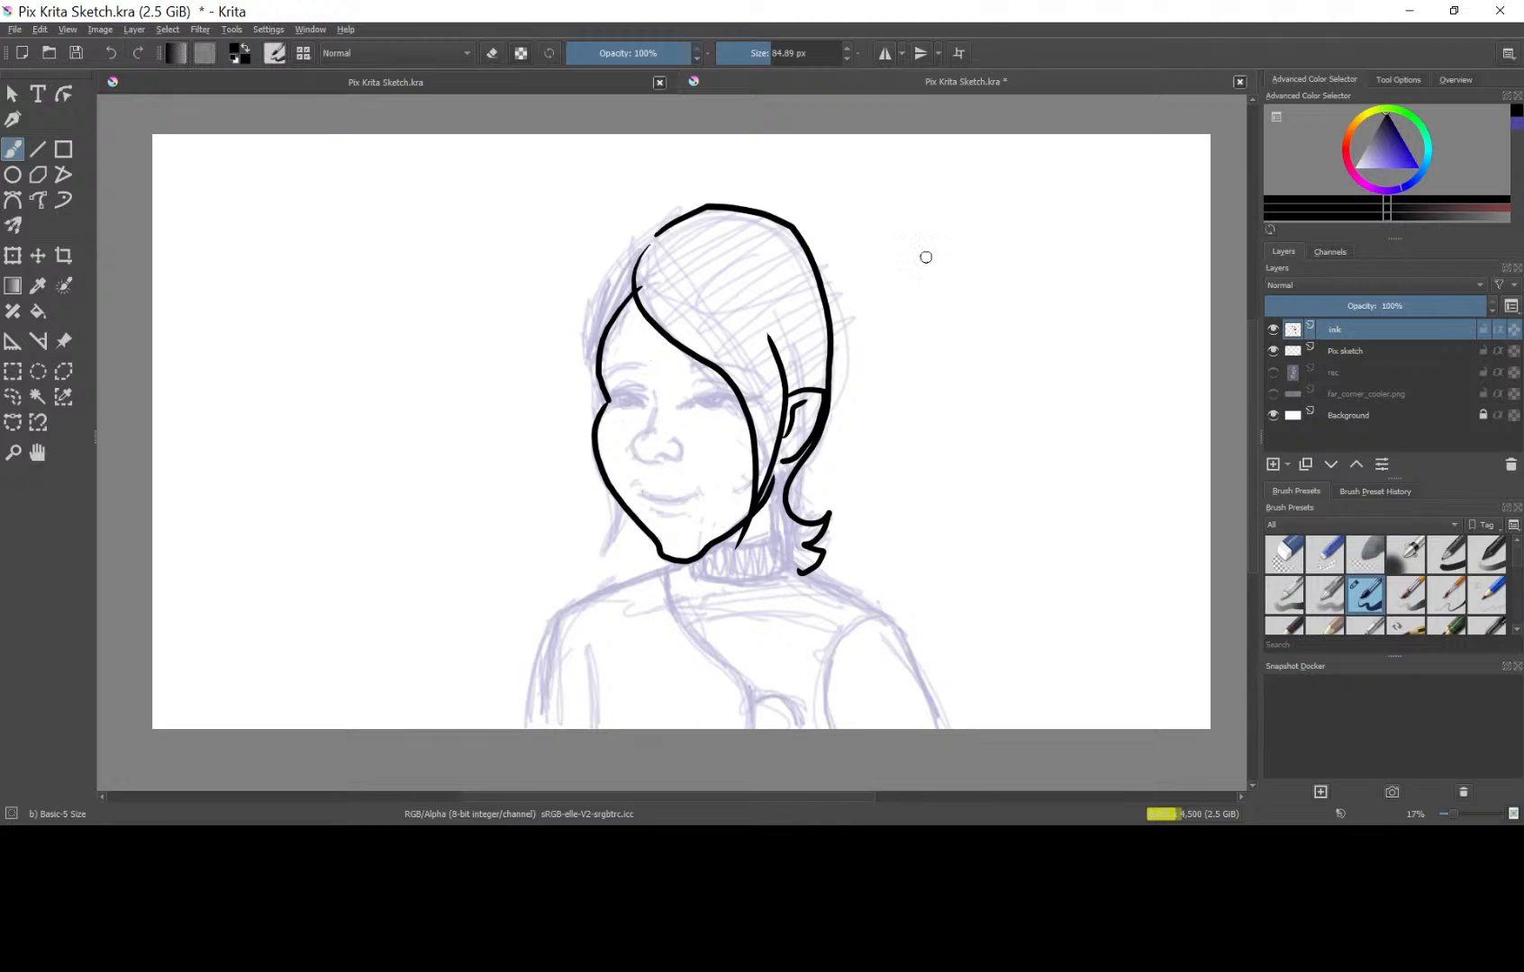
pyautogui.hotkey('ctrl', 'z')
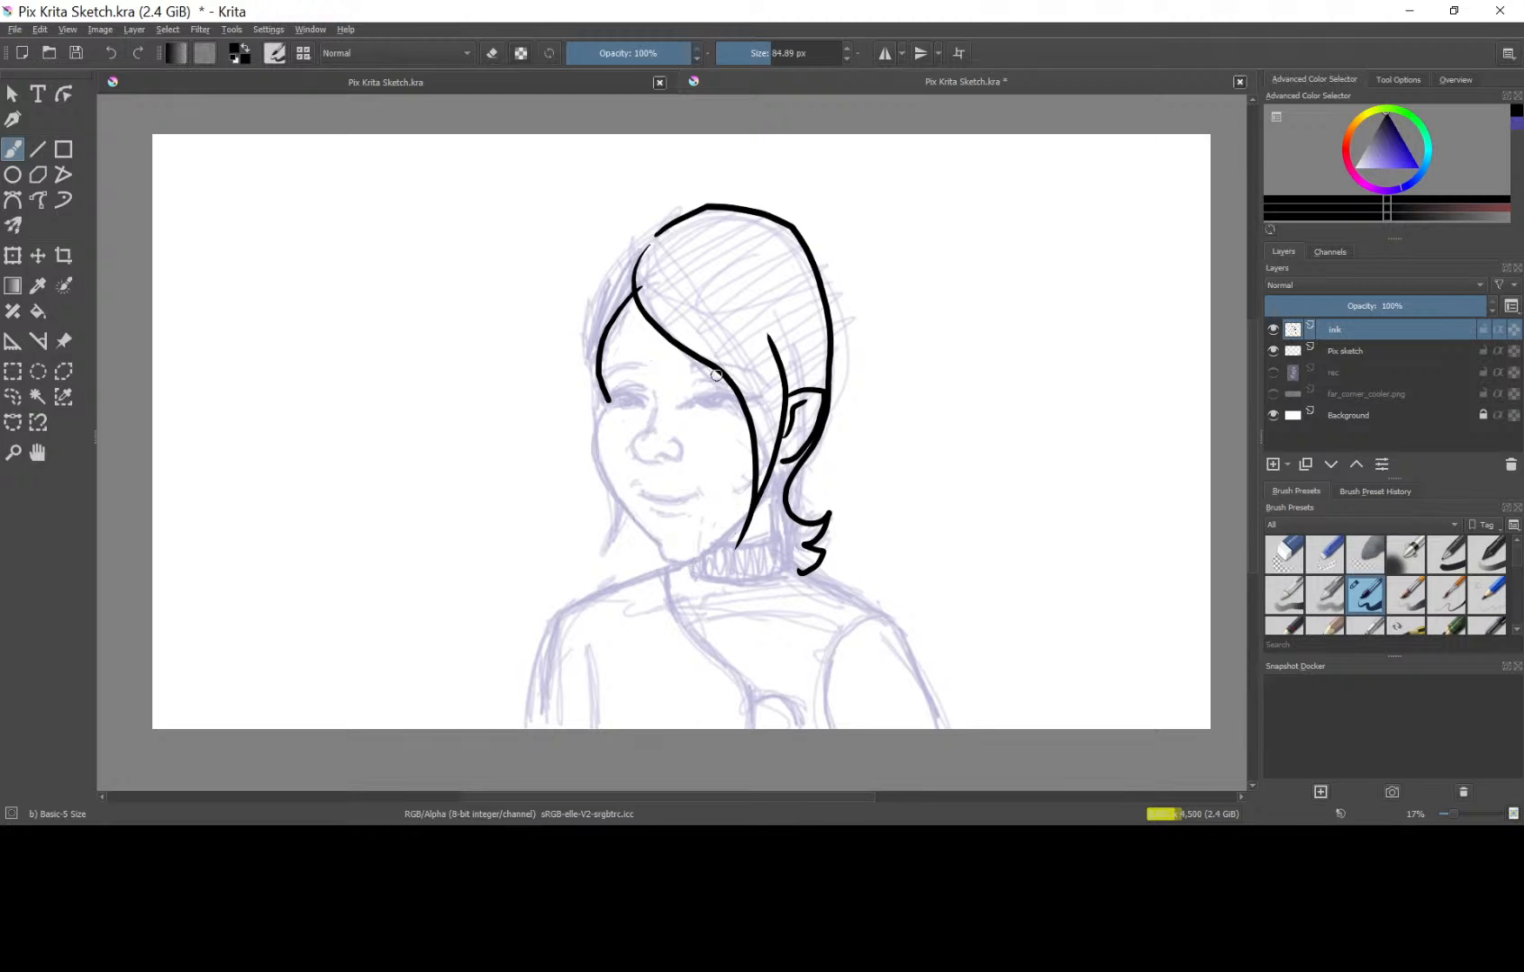
pyautogui.moveTo(595, 426)
pyautogui.mouseDown()
pyautogui.moveTo(596, 458)
pyautogui.moveTo(653, 541)
pyautogui.moveTo(738, 525)
pyautogui.moveTo(771, 468)
pyautogui.mouseUp()
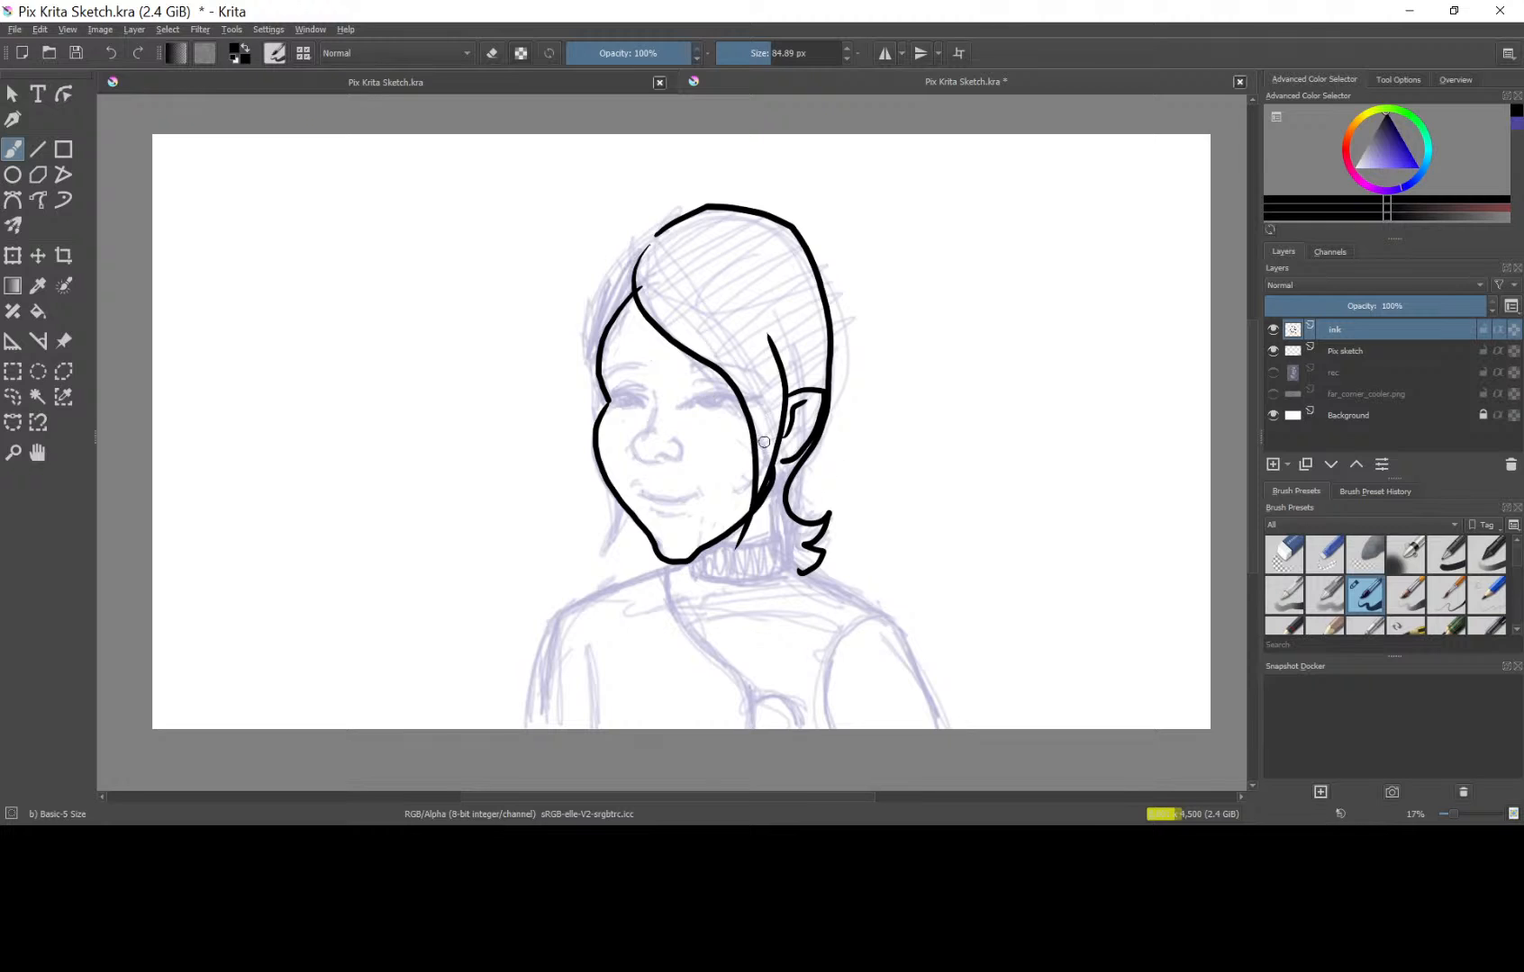
# Ink the neck and the turtleneck collar with its vertical ribbing beneath the jaw.
pyautogui.moveTo(769, 486)
pyautogui.mouseDown()
pyautogui.moveTo(781, 571)
pyautogui.moveTo(756, 584)
pyautogui.moveTo(782, 573)
pyautogui.moveTo(701, 576)
pyautogui.moveTo(735, 585)
pyautogui.mouseUp()
pyautogui.moveTo(743, 526)
pyautogui.mouseDown()
pyautogui.moveTo(745, 582)
pyautogui.moveTo(765, 575)
pyautogui.mouseUp()
pyautogui.moveTo(772, 533); pyautogui.dragTo(774, 577)
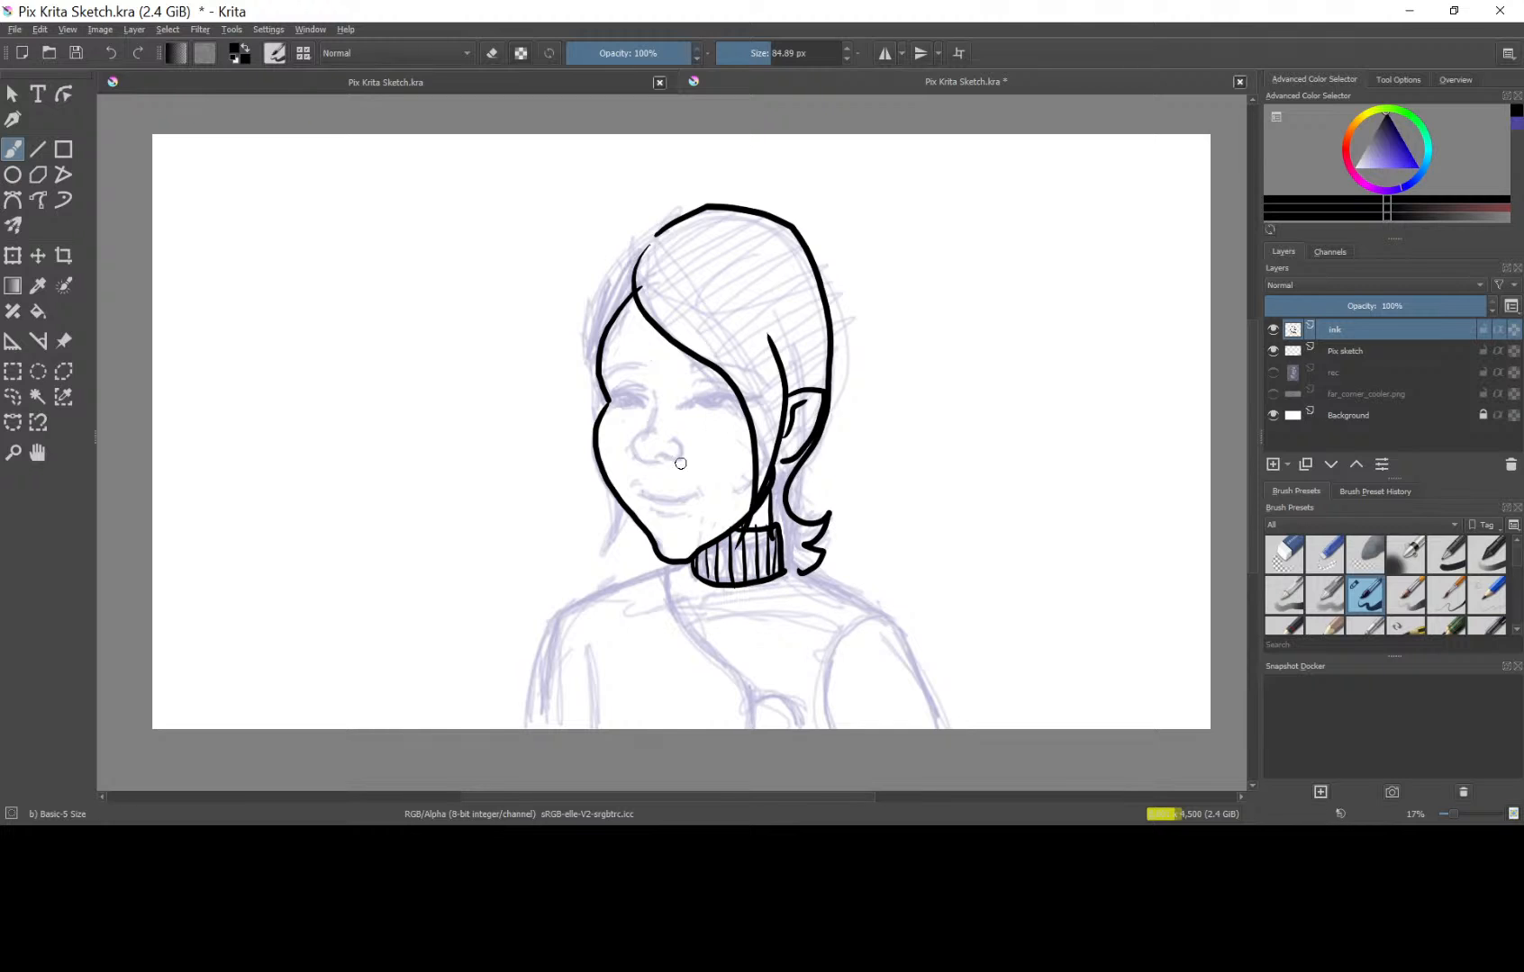
# Ink the far side of the hair, including the pointed lock beside the jaw, and draw both eyebrows.
pyautogui.moveTo(619, 503)
pyautogui.mouseDown()
pyautogui.moveTo(602, 551)
pyautogui.moveTo(628, 512)
pyautogui.mouseUp()
pyautogui.moveTo(657, 220)
pyautogui.mouseDown()
pyautogui.moveTo(594, 294)
pyautogui.moveTo(583, 374)
pyautogui.moveTo(597, 411)
pyautogui.mouseUp()
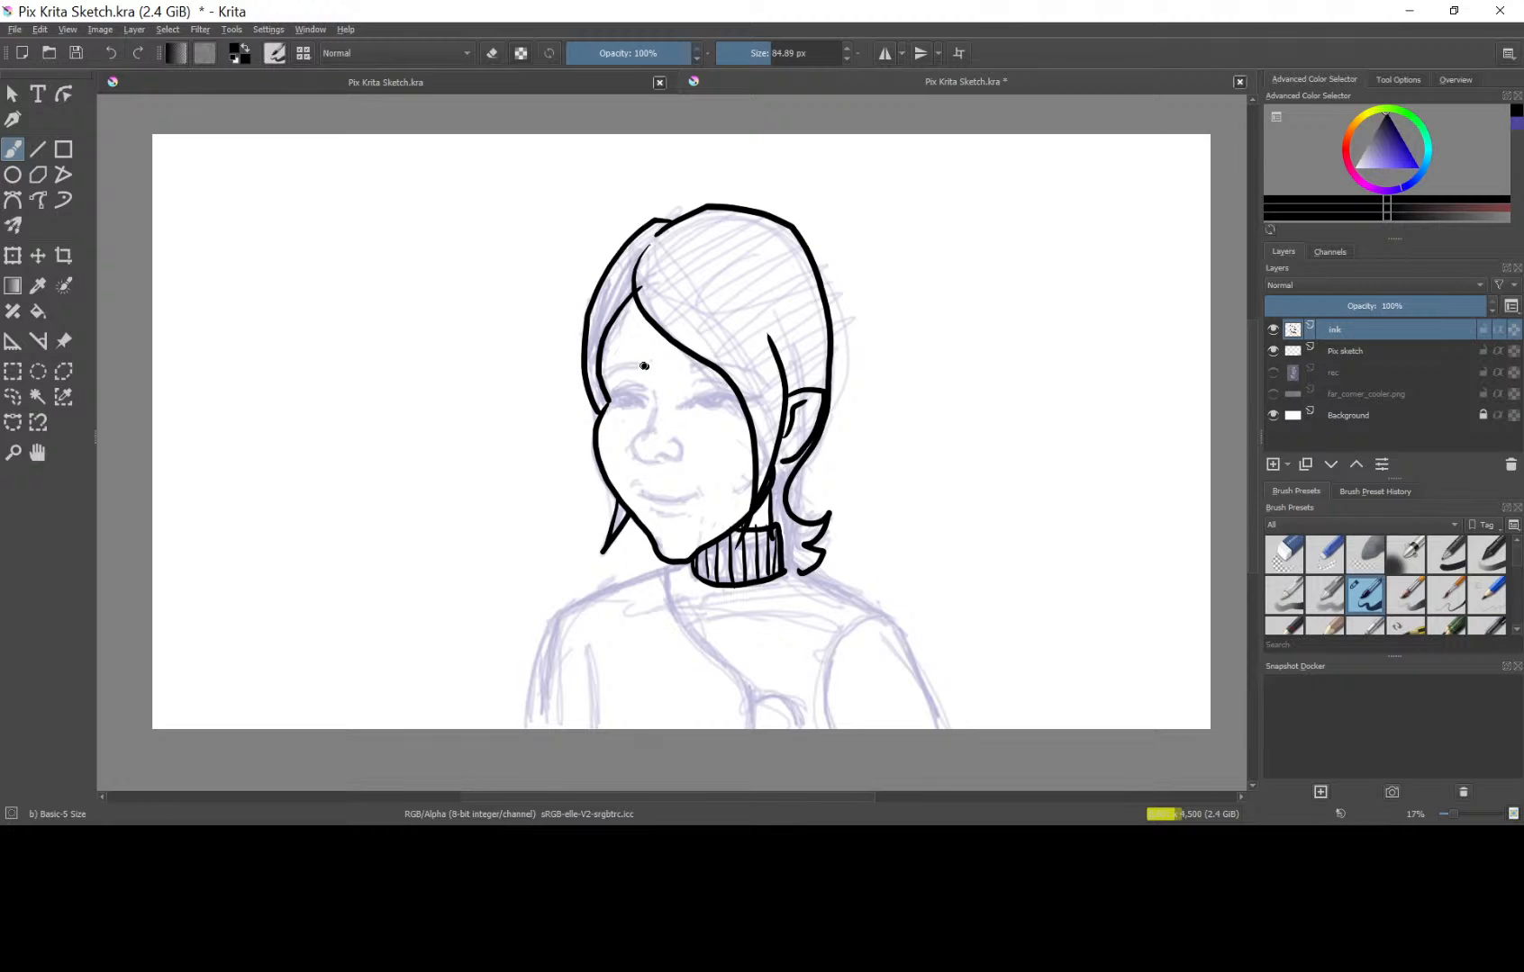
pyautogui.moveTo(646, 366)
pyautogui.mouseDown()
pyautogui.moveTo(602, 369)
pyautogui.moveTo(712, 367)
pyautogui.moveTo(610, 398)
pyautogui.mouseUp()
pyautogui.hotkey('ctrl', 'z')
# Ink both shoulders with the outer arm lines, the far sleeve seam, and the garment's curved front edge below the collar.
pyautogui.moveTo(787, 569)
pyautogui.mouseDown()
pyautogui.moveTo(899, 614)
pyautogui.moveTo(888, 622)
pyautogui.moveTo(937, 730)
pyautogui.mouseUp()
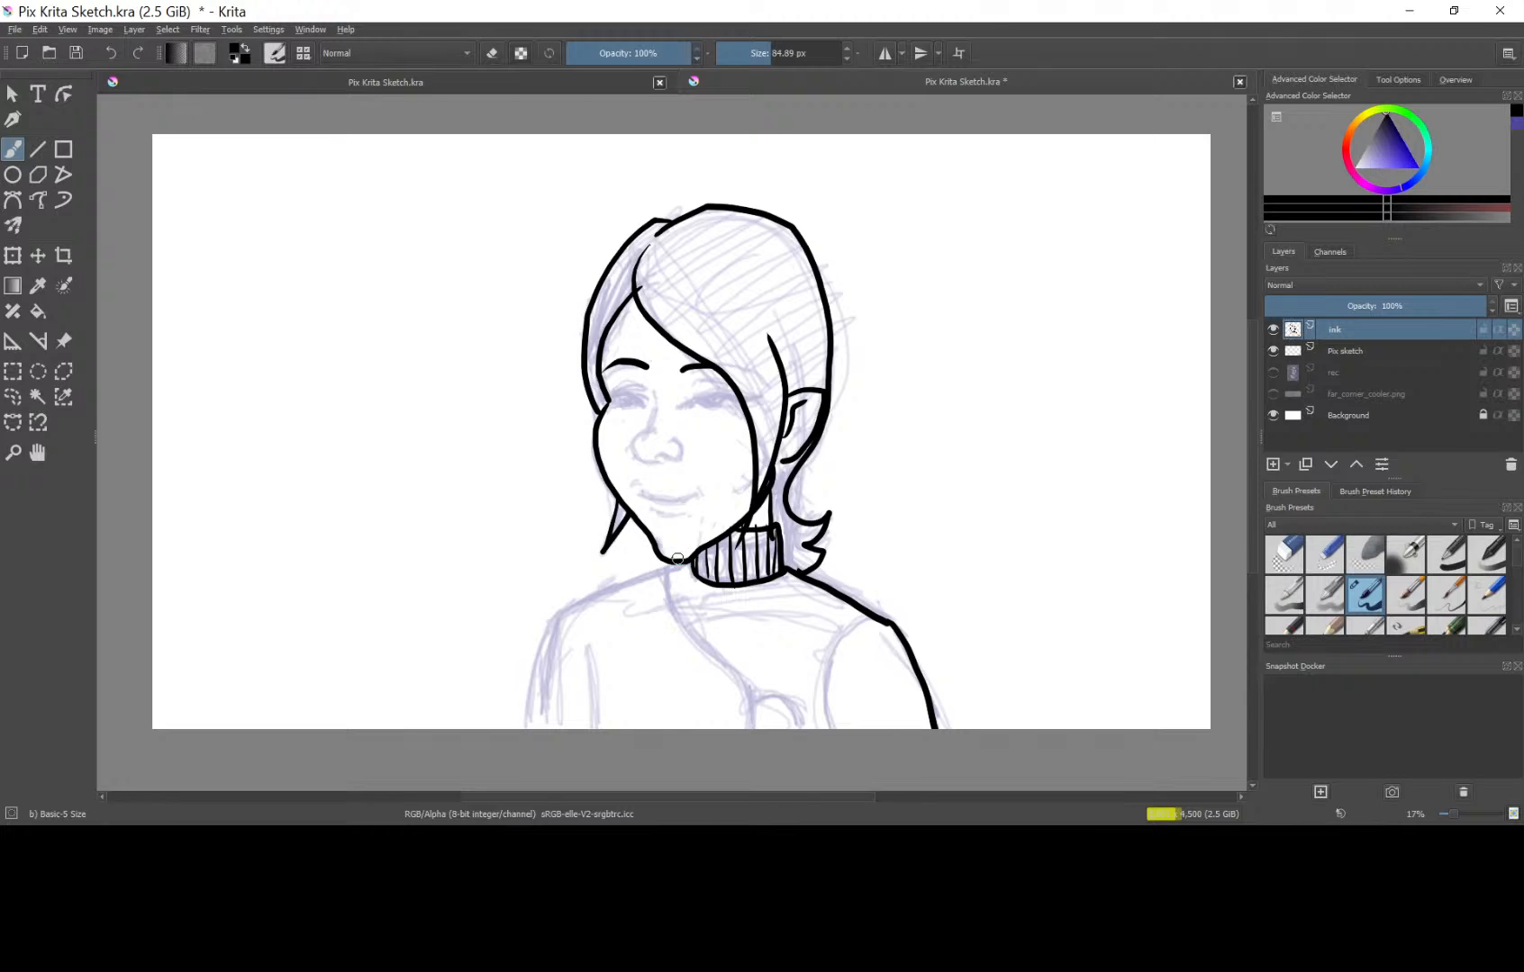
pyautogui.moveTo(672, 567)
pyautogui.mouseDown()
pyautogui.moveTo(576, 603)
pyautogui.moveTo(594, 729)
pyautogui.mouseUp()
pyautogui.moveTo(579, 605)
pyautogui.mouseDown()
pyautogui.moveTo(553, 623)
pyautogui.moveTo(529, 728)
pyautogui.mouseUp()
pyautogui.moveTo(667, 567)
pyautogui.mouseDown()
pyautogui.moveTo(668, 601)
pyautogui.moveTo(741, 681)
pyautogui.moveTo(754, 730)
pyautogui.mouseUp()
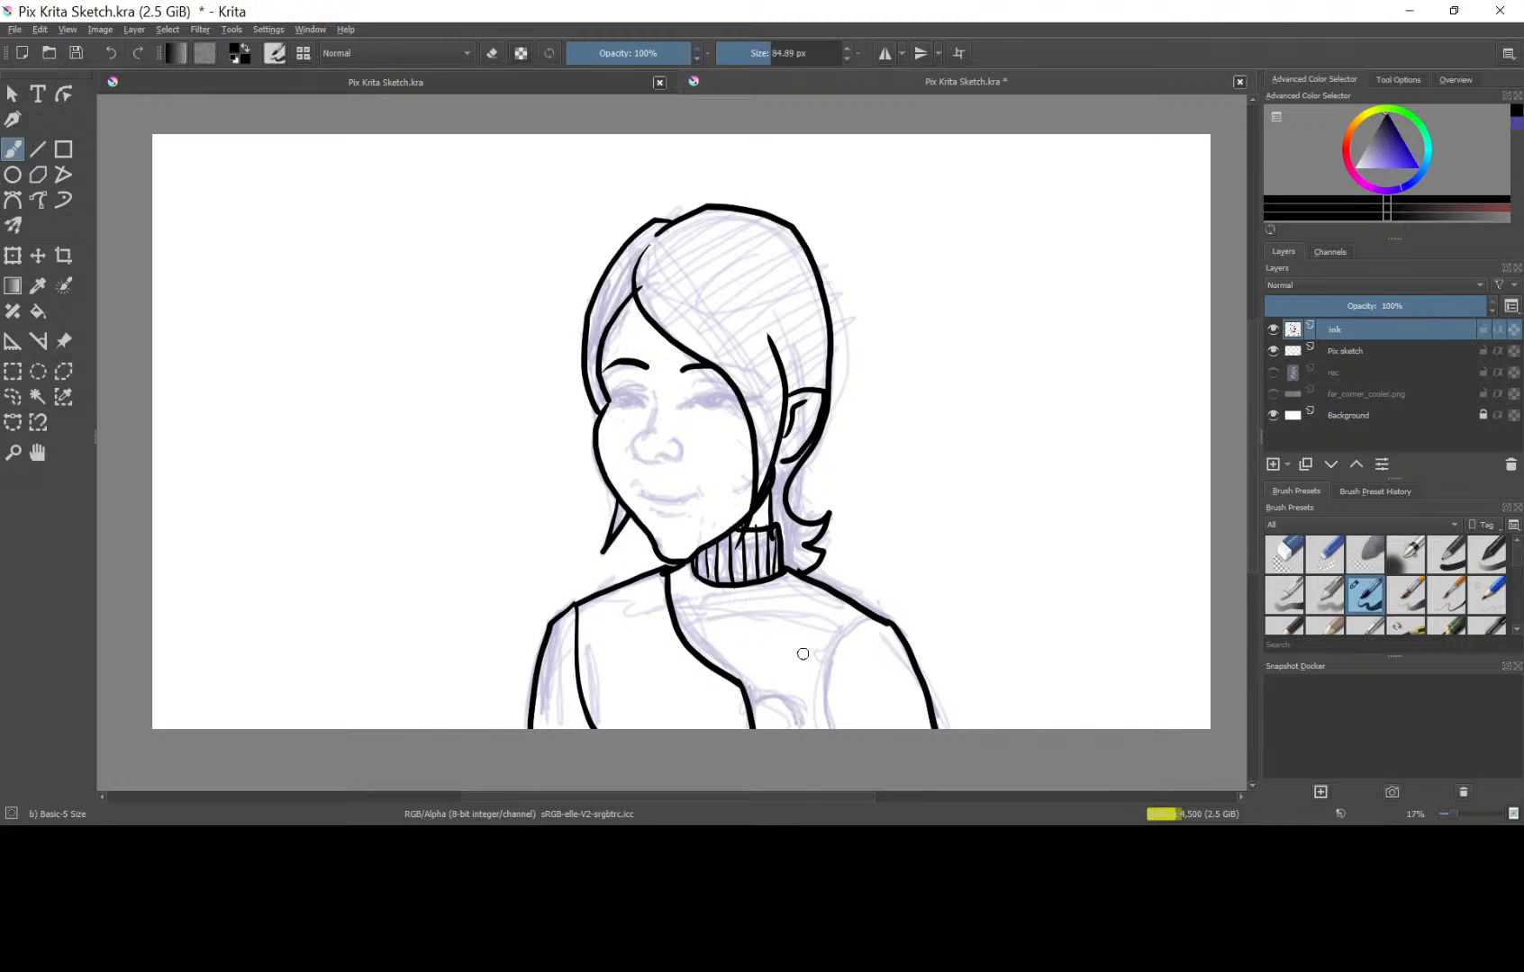
# Ink the small rounded shape beside the garment's front edge at the canvas bottom and the curved seam of the near sleeve.
pyautogui.moveTo(752, 704); pyautogui.dragTo(791, 727)
pyautogui.hotkey('ctrl', 'z')
pyautogui.moveTo(886, 624)
pyautogui.mouseDown()
pyautogui.moveTo(849, 654)
pyautogui.moveTo(838, 727)
pyautogui.mouseUp()
# Ink the facial features over the sketch: both eyes, the nose and the mouth line.
pyautogui.moveTo(706, 396)
pyautogui.mouseDown()
pyautogui.moveTo(762, 393)
pyautogui.moveTo(721, 399)
pyautogui.mouseUp()
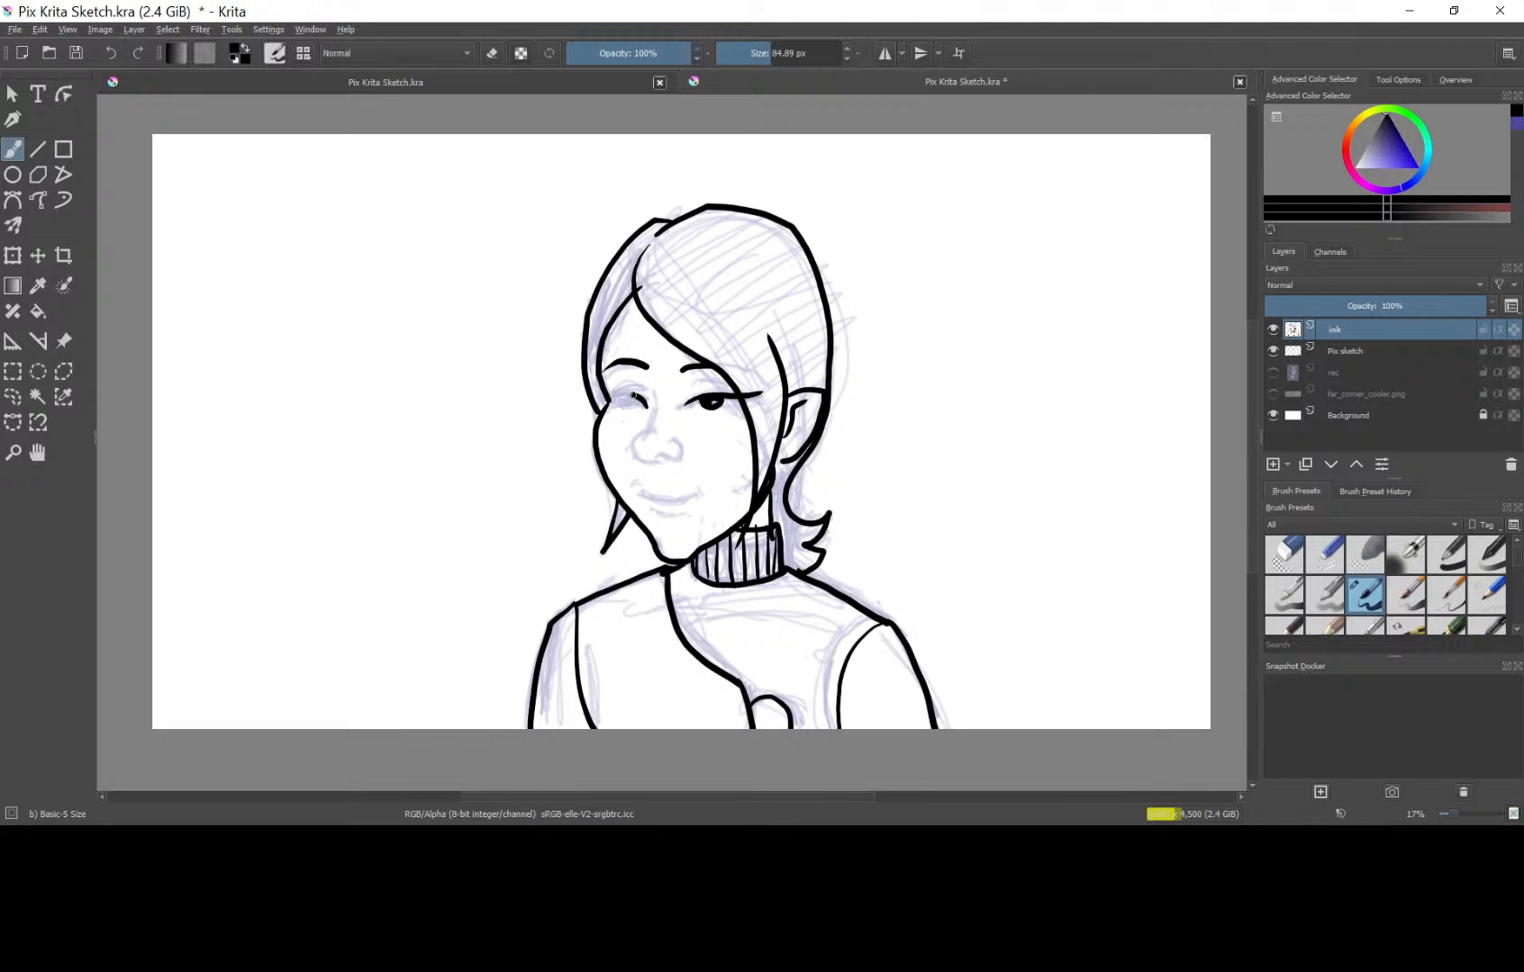
pyautogui.moveTo(635, 396)
pyautogui.mouseDown()
pyautogui.moveTo(594, 389)
pyautogui.moveTo(630, 401)
pyautogui.mouseUp()
pyautogui.moveTo(651, 388)
pyautogui.mouseDown()
pyautogui.moveTo(654, 422)
pyautogui.moveTo(631, 453)
pyautogui.mouseUp()
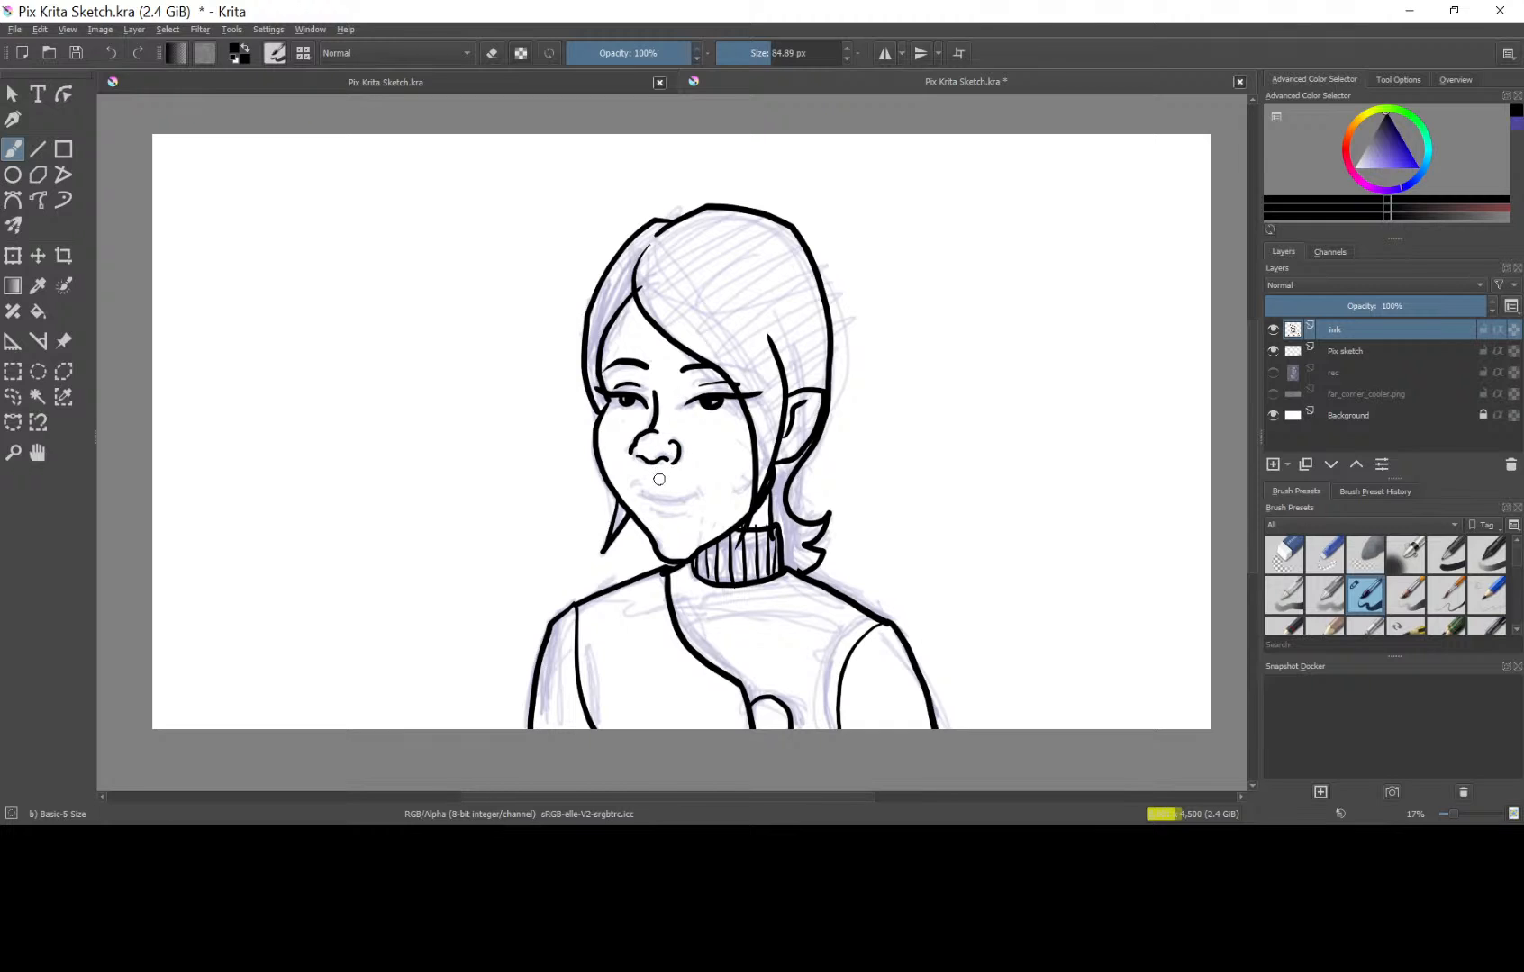
pyautogui.moveTo(636, 491); pyautogui.dragTo(690, 496)
pyautogui.hotkey('ctrl', 'z')
pyautogui.hotkey('ctrl', 'z')
pyautogui.moveTo(686, 498); pyautogui.dragTo(703, 489)
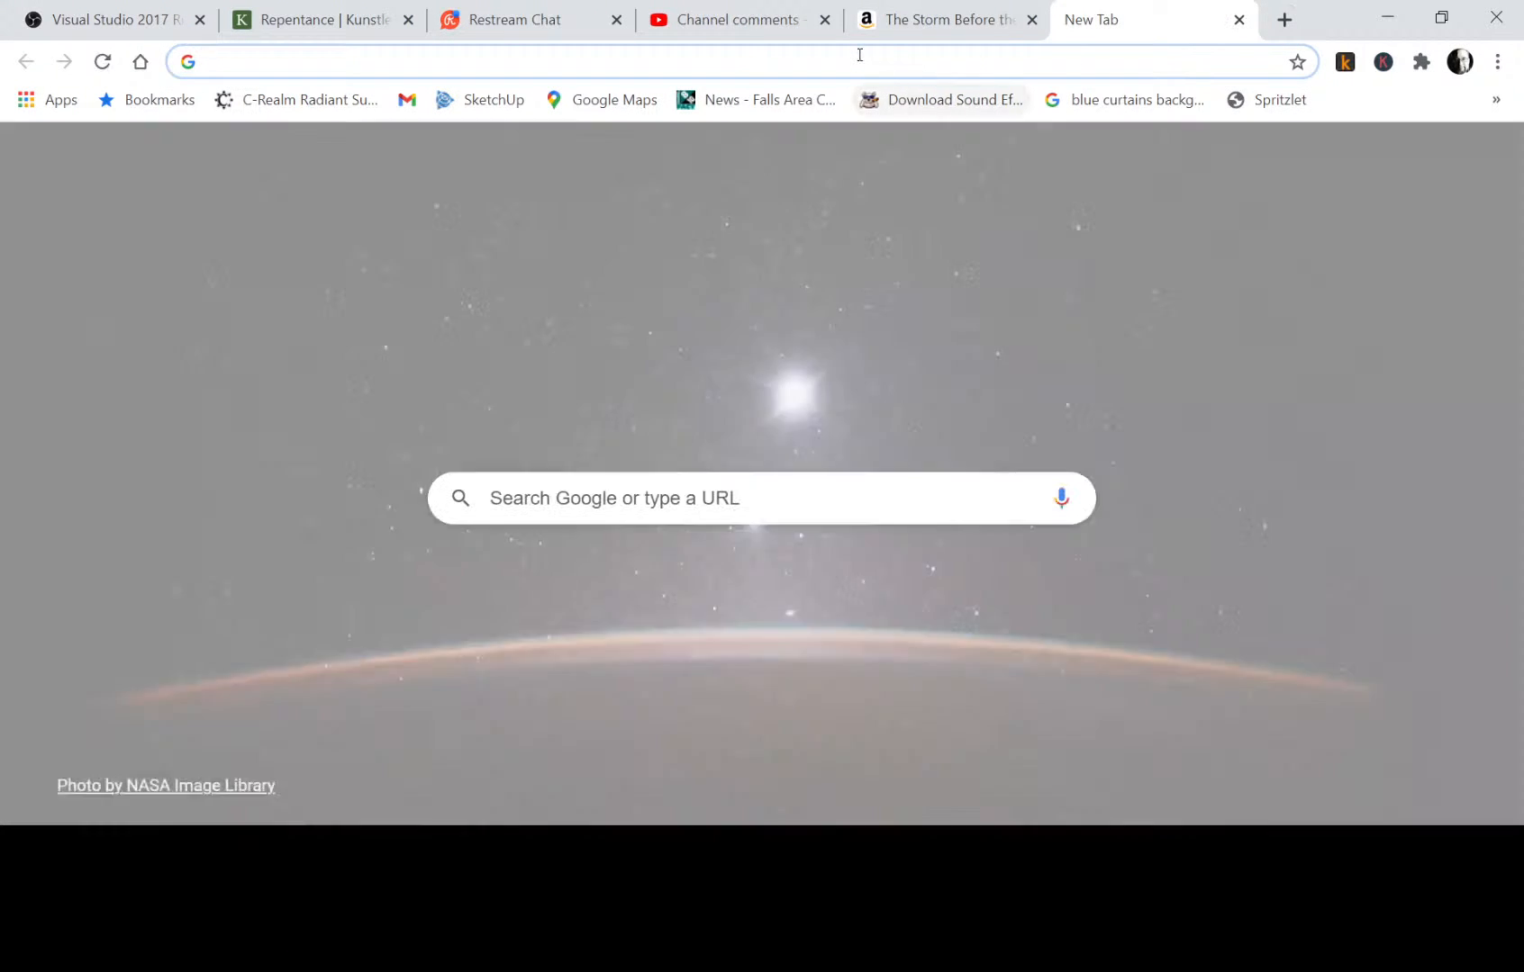
# Switch to the Chrome browser, search Google for "tokamak fusion reactor" and look through the results.
pyautogui.click(859, 53)
pyautogui.write('to')
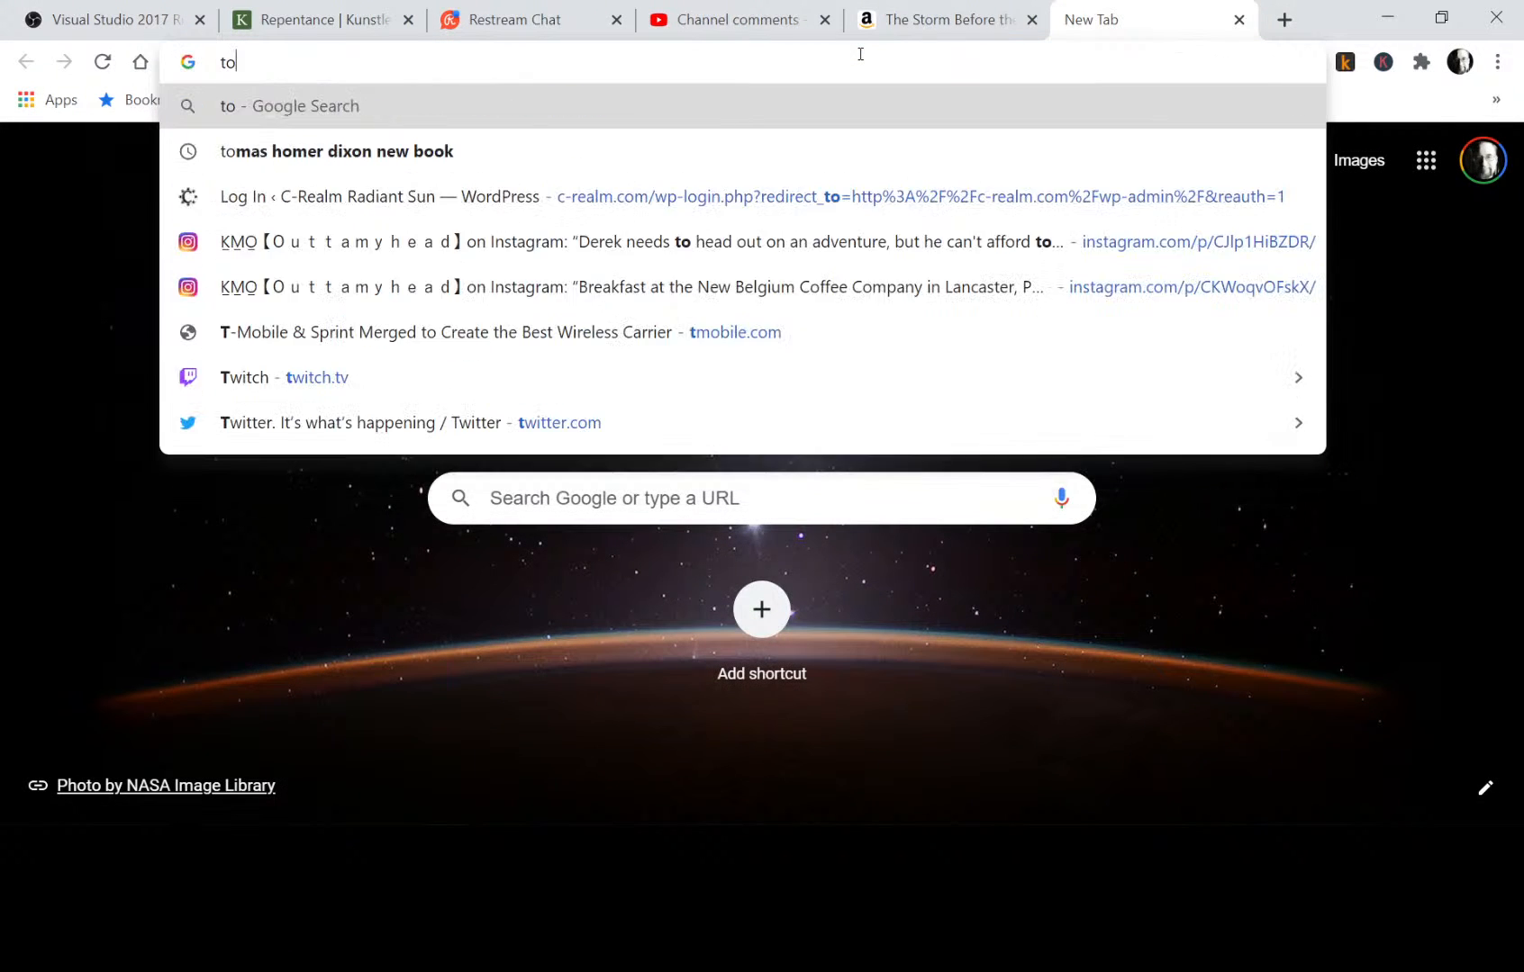
pyautogui.write('kamak')
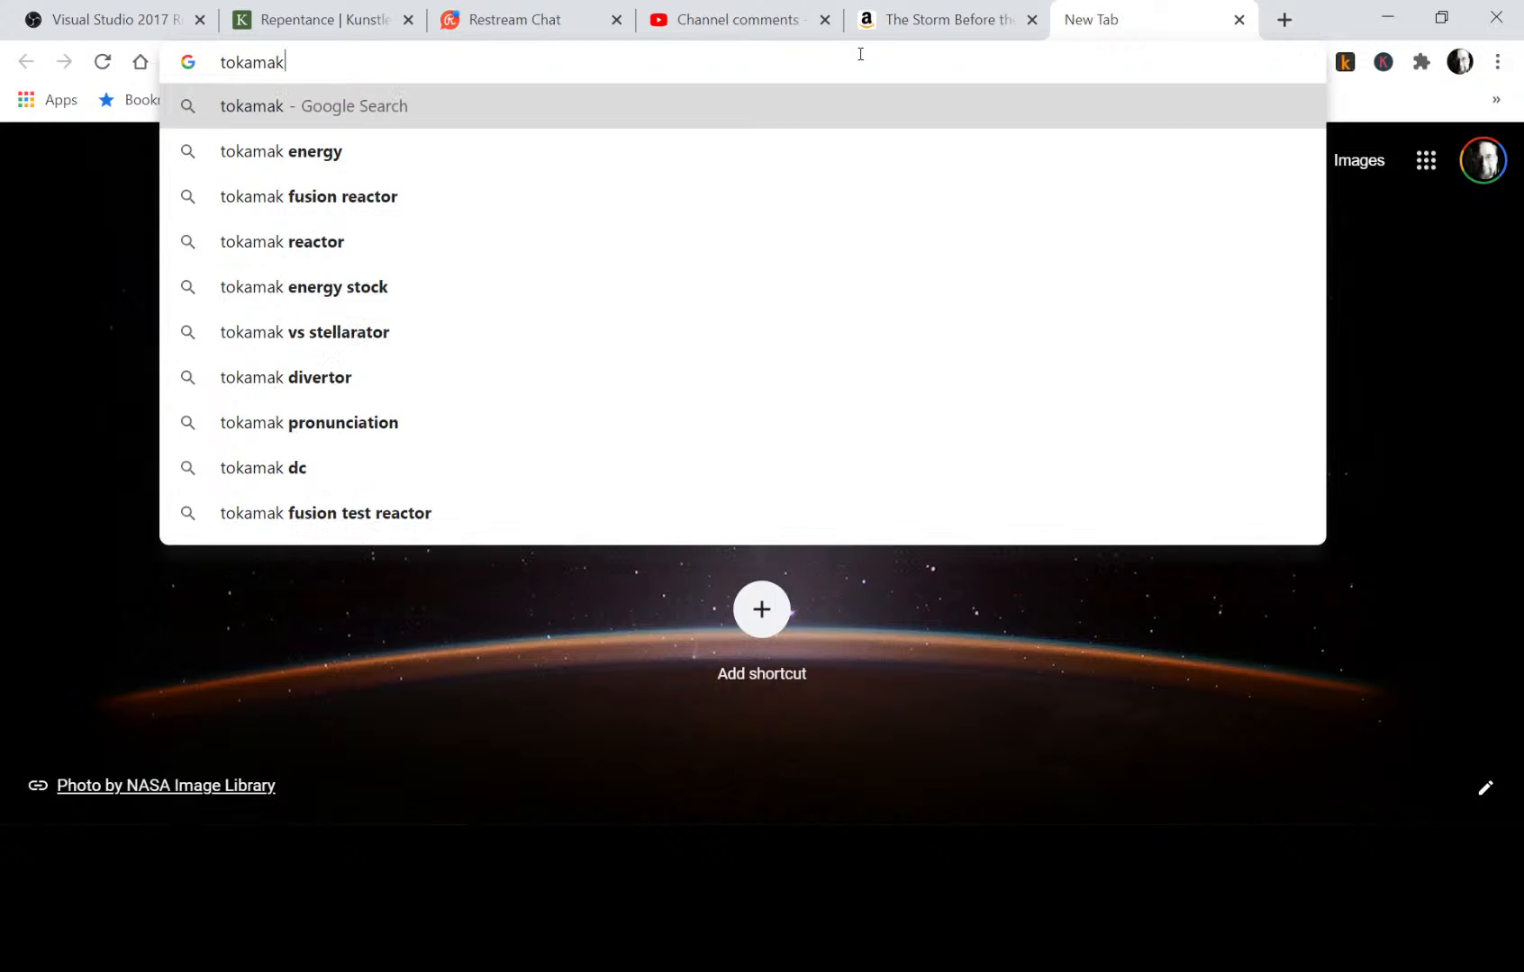
pyautogui.click(308, 214)
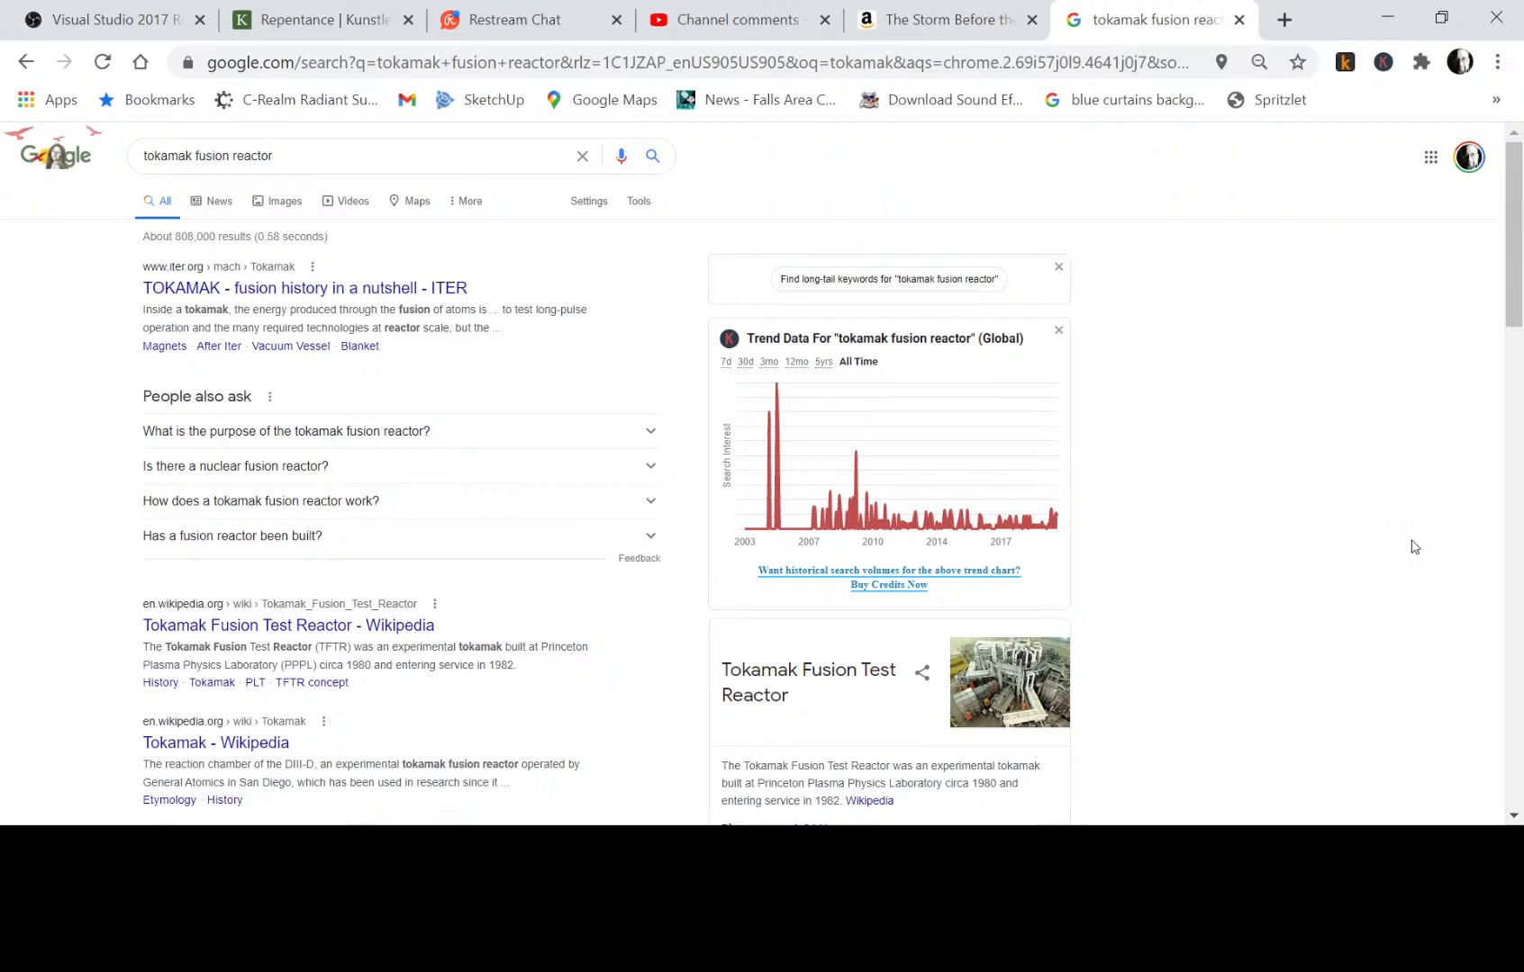
pyautogui.scroll(-2, 1289, 581)
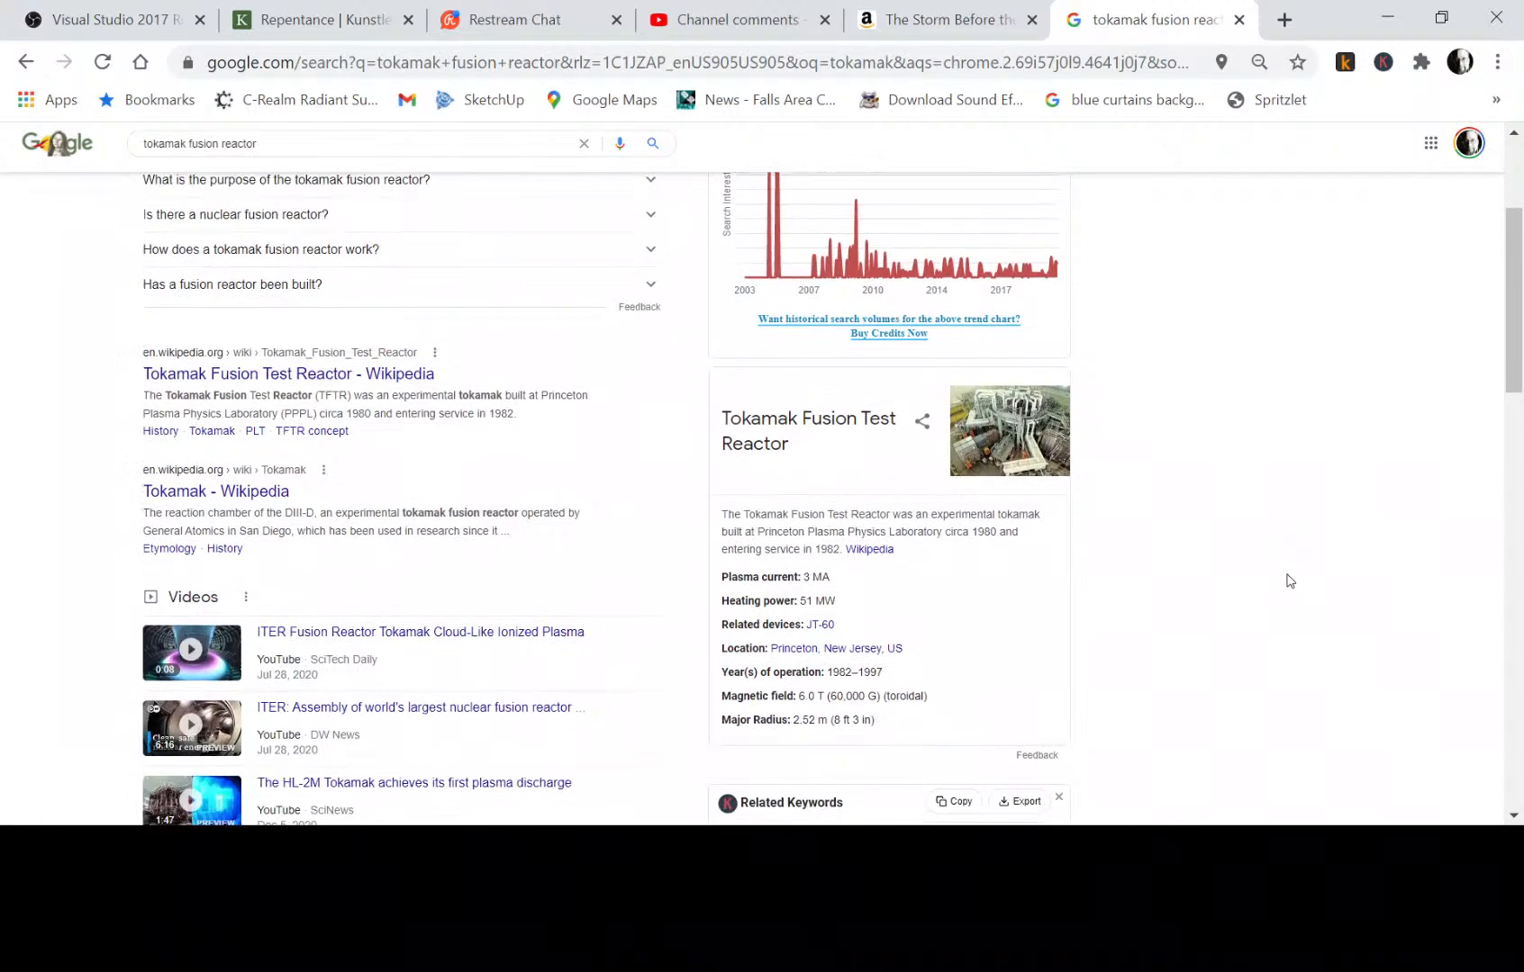
pyautogui.scroll(3, 1289, 581)
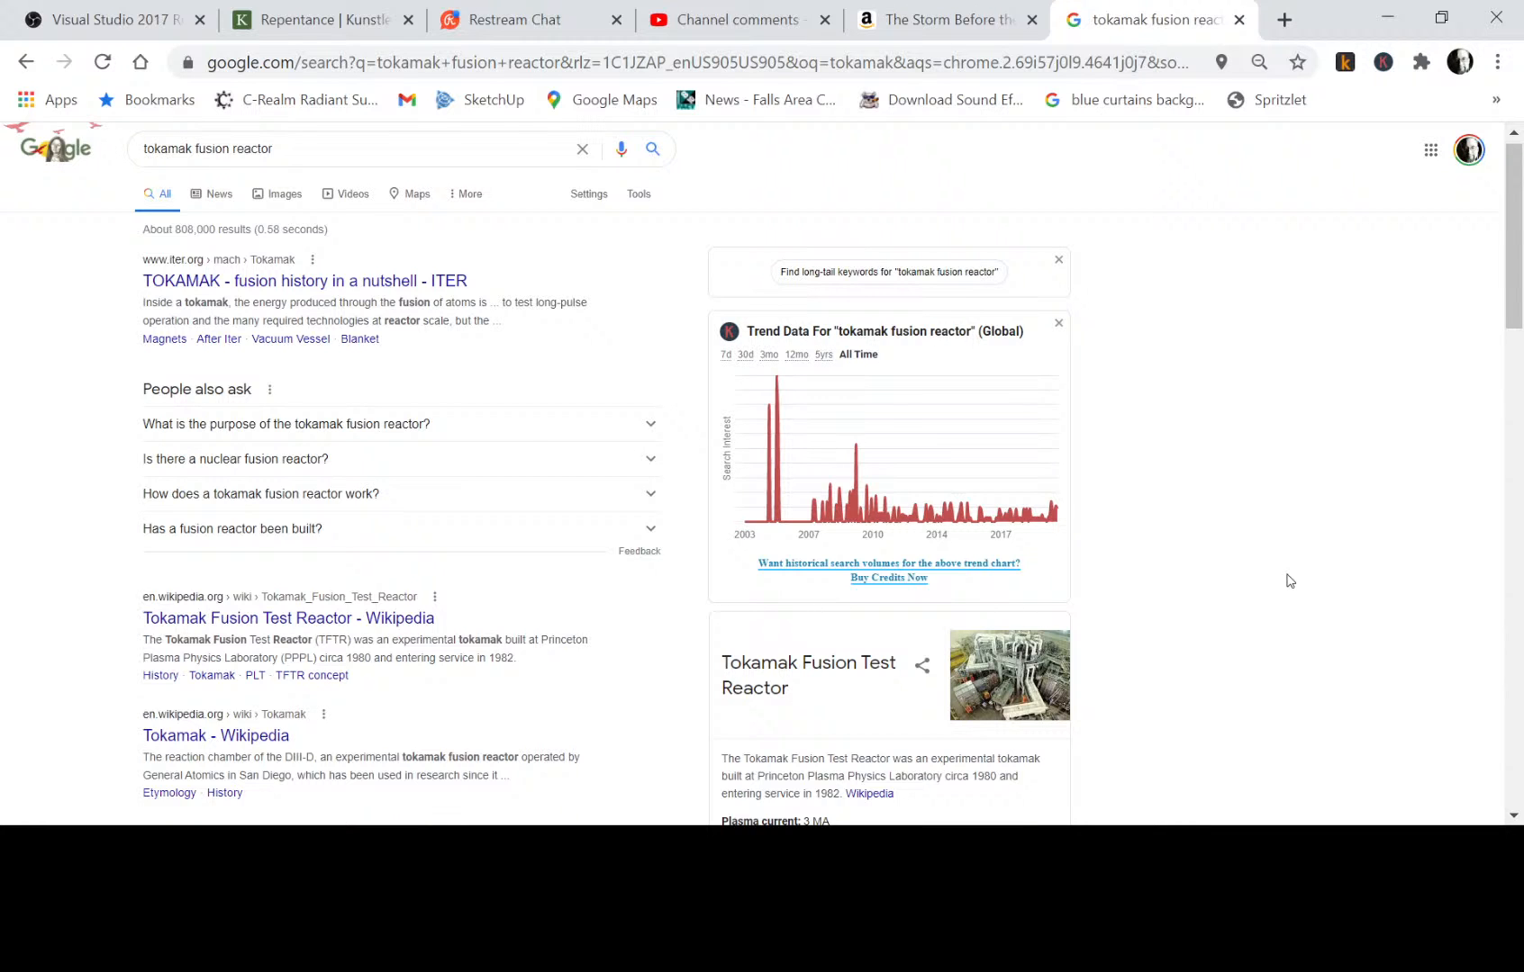
pyautogui.scroll(-1, 1289, 581)
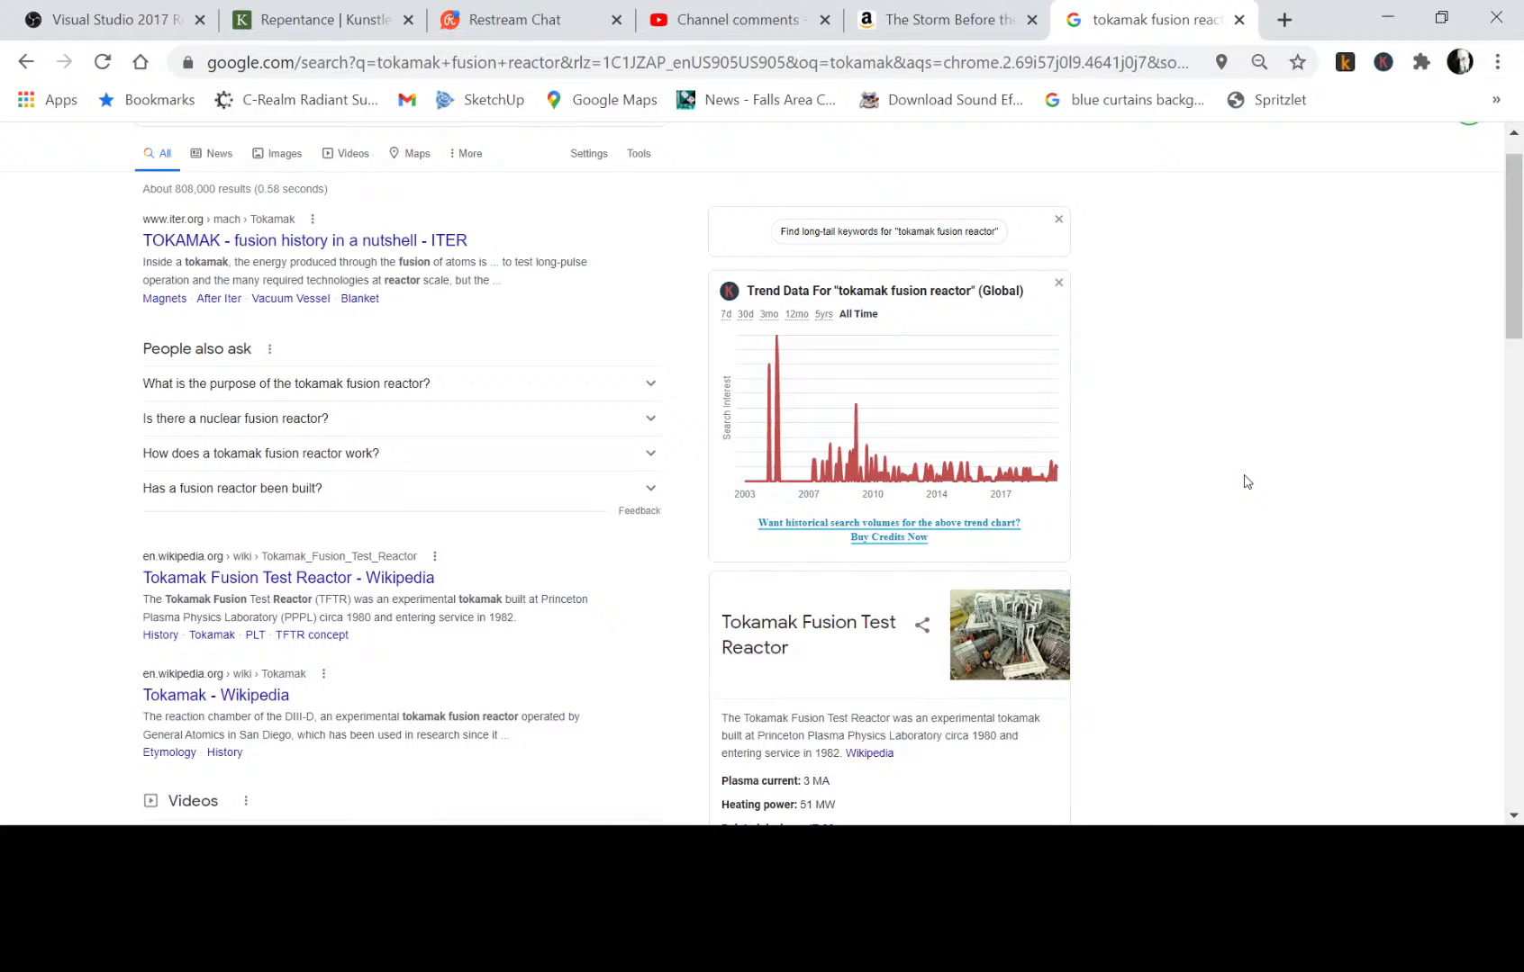
# Open the ITER result on tokamak fusion history and dismiss the site's cookie notice.
pyautogui.click(264, 241)
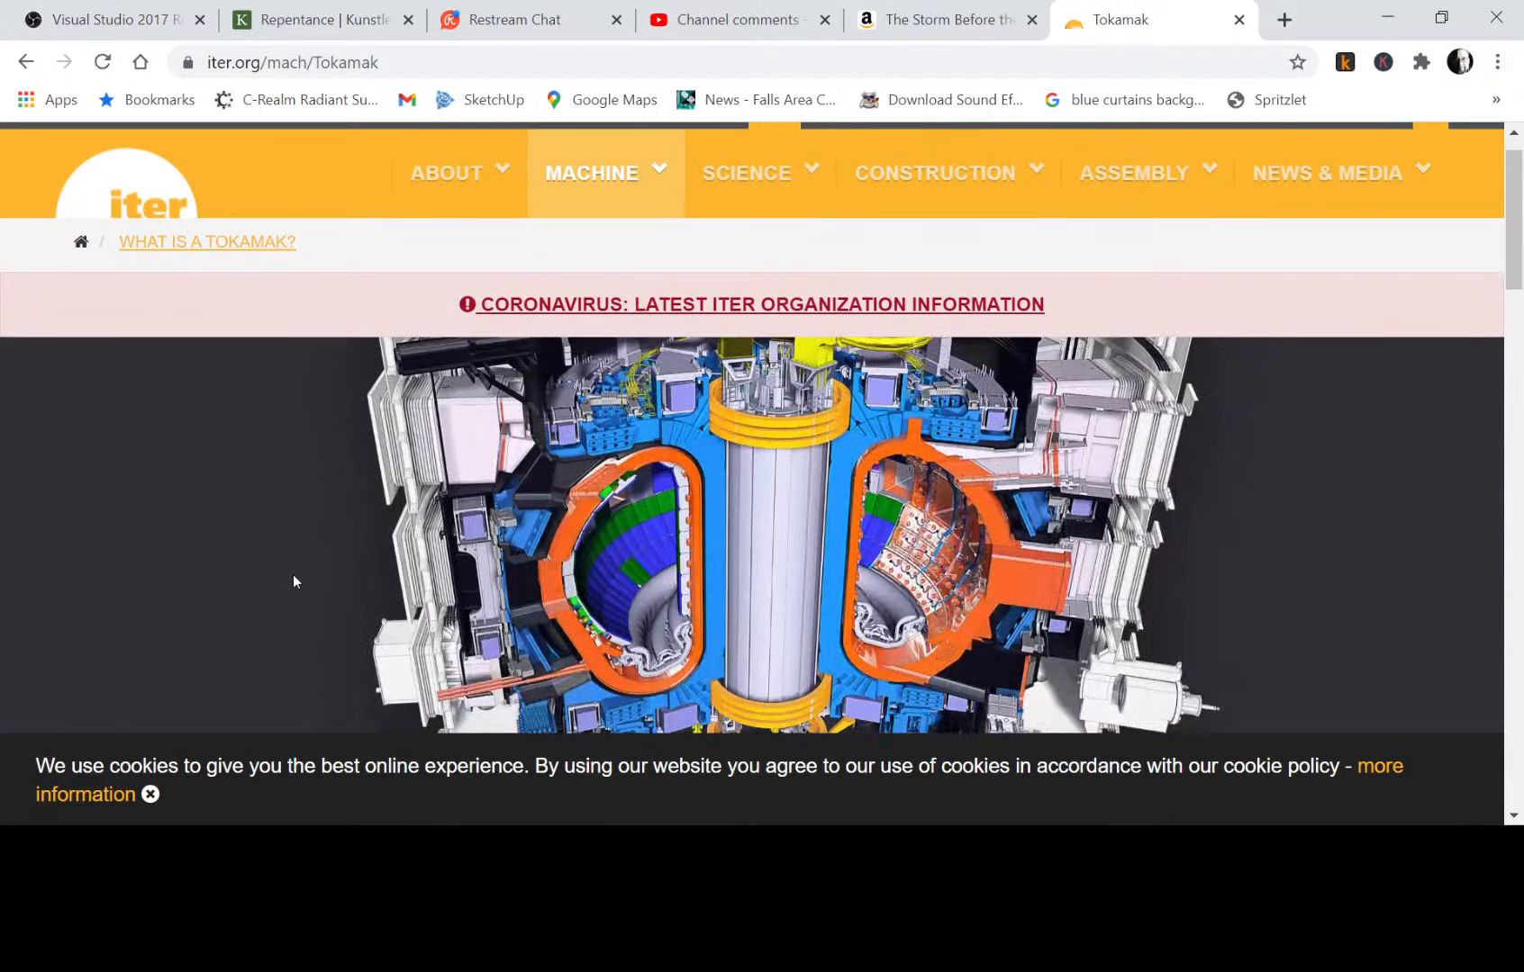
pyautogui.click(152, 795)
pyautogui.scroll(-3, 355, 568)
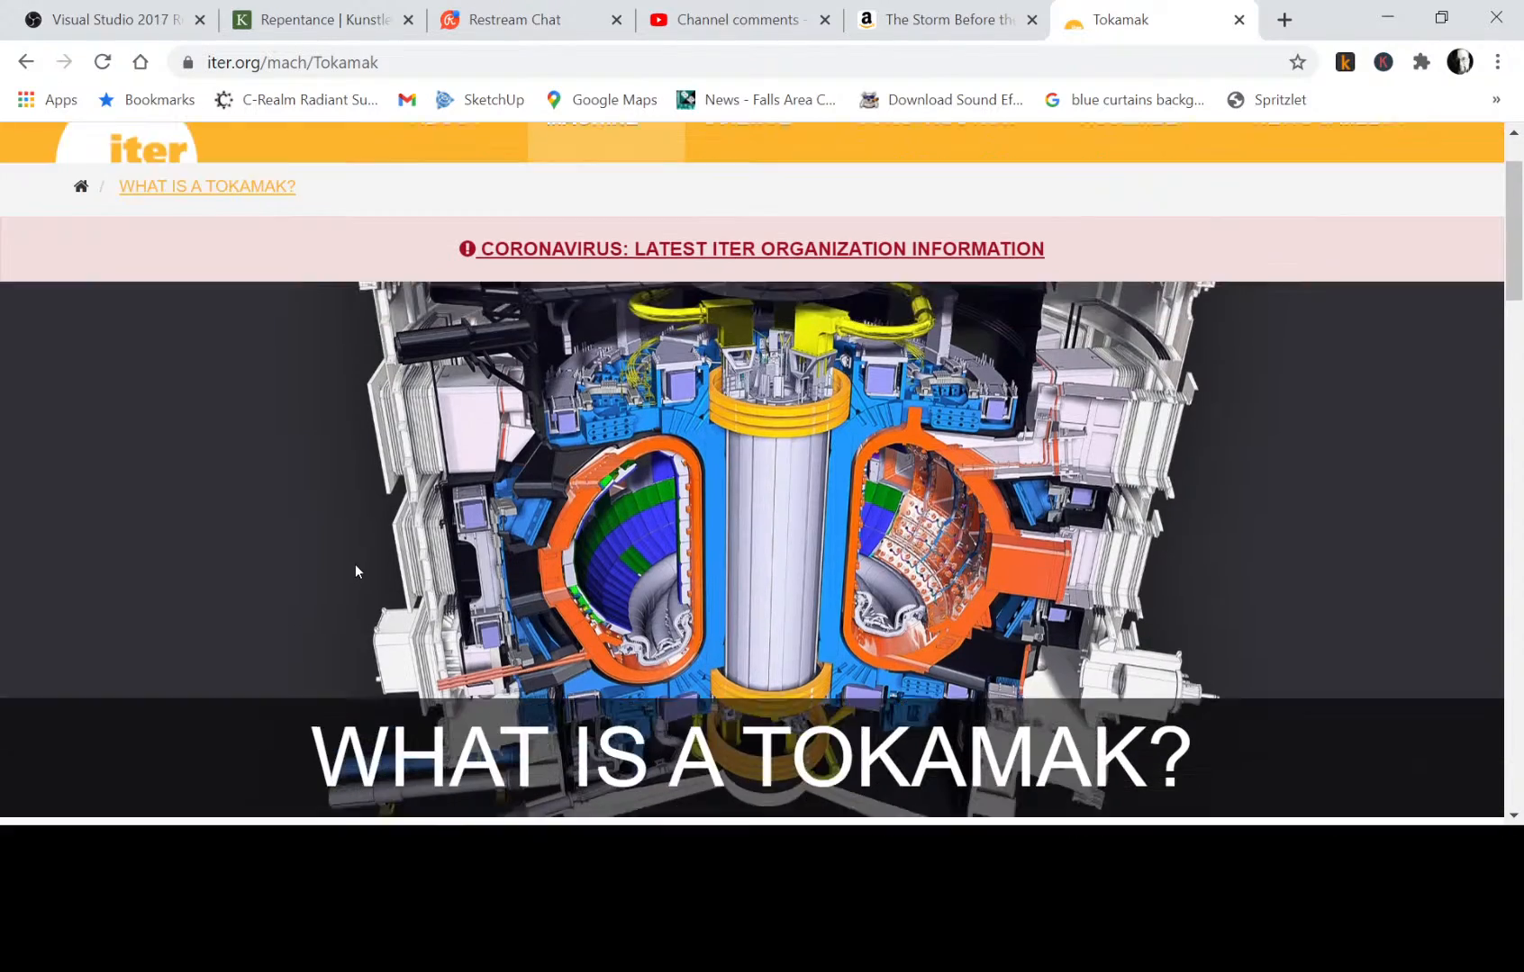
pyautogui.scroll(4, 355, 567)
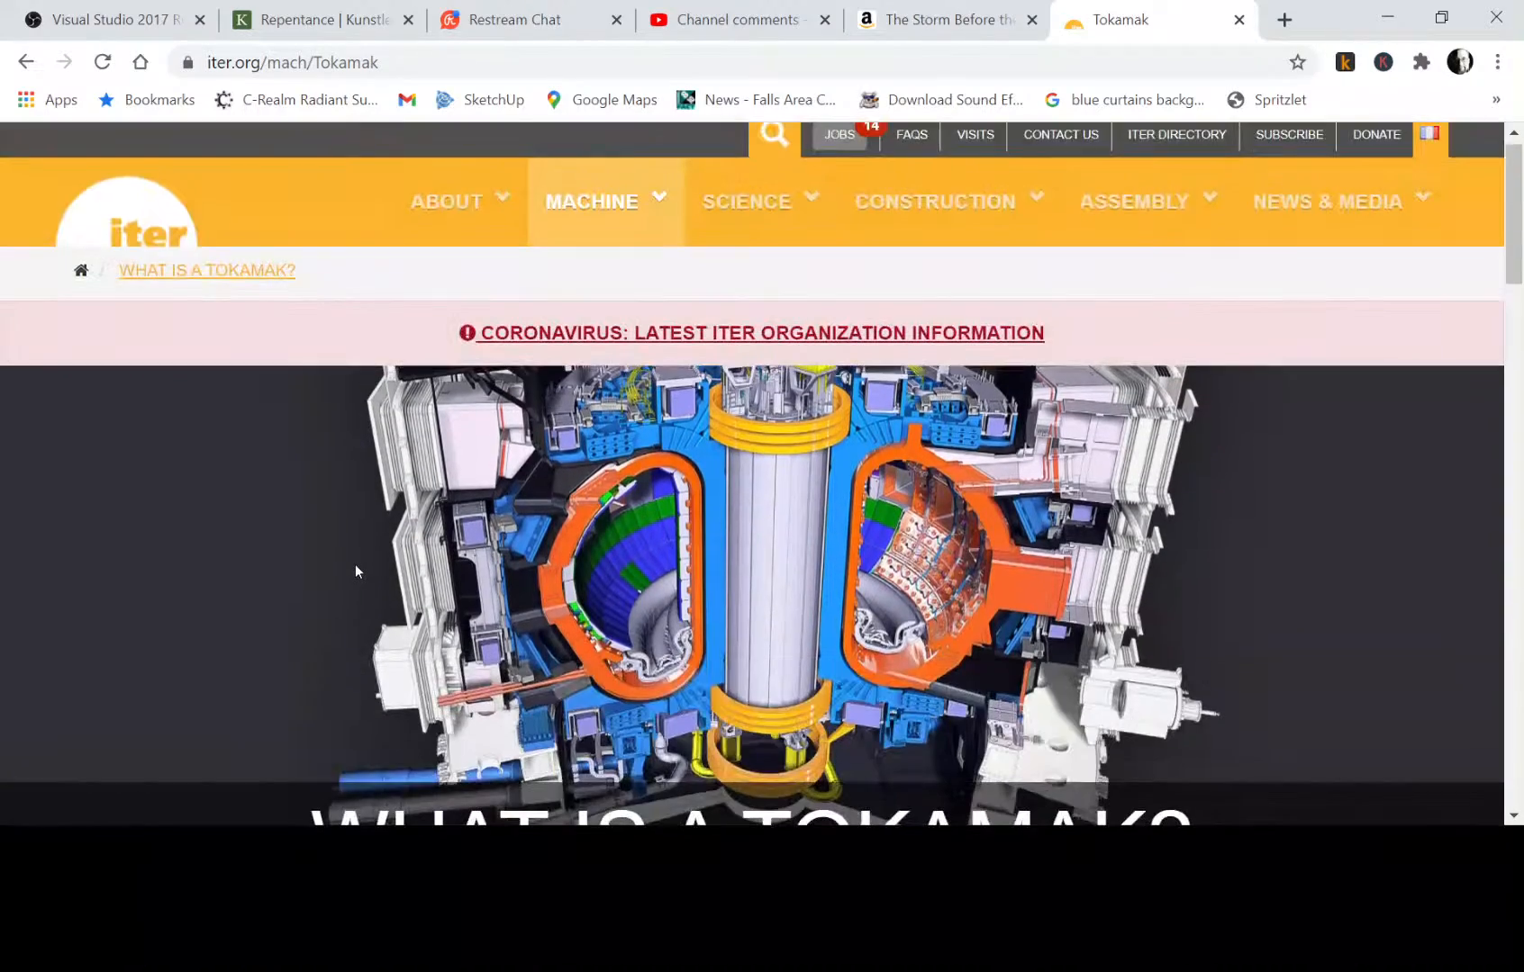
# Read the ITER page's introduction to the tokamak and its "How does it work?" section.
pyautogui.scroll(-3, 354, 567)
pyautogui.scroll(-5, 355, 565)
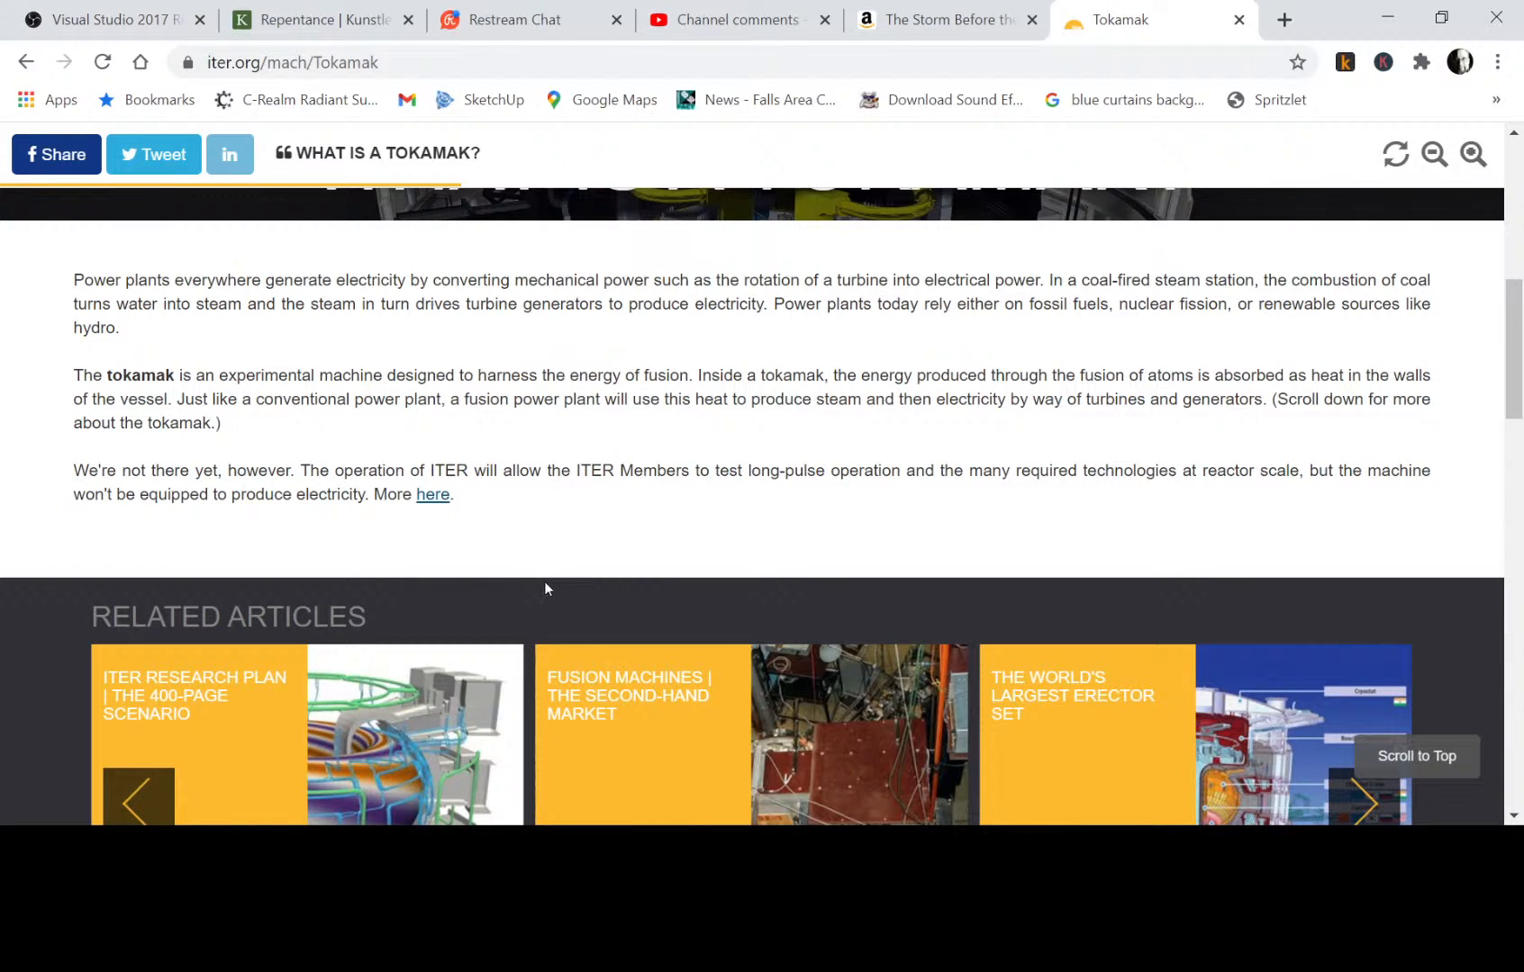
pyautogui.scroll(-3, 544, 583)
pyautogui.scroll(-5, 543, 587)
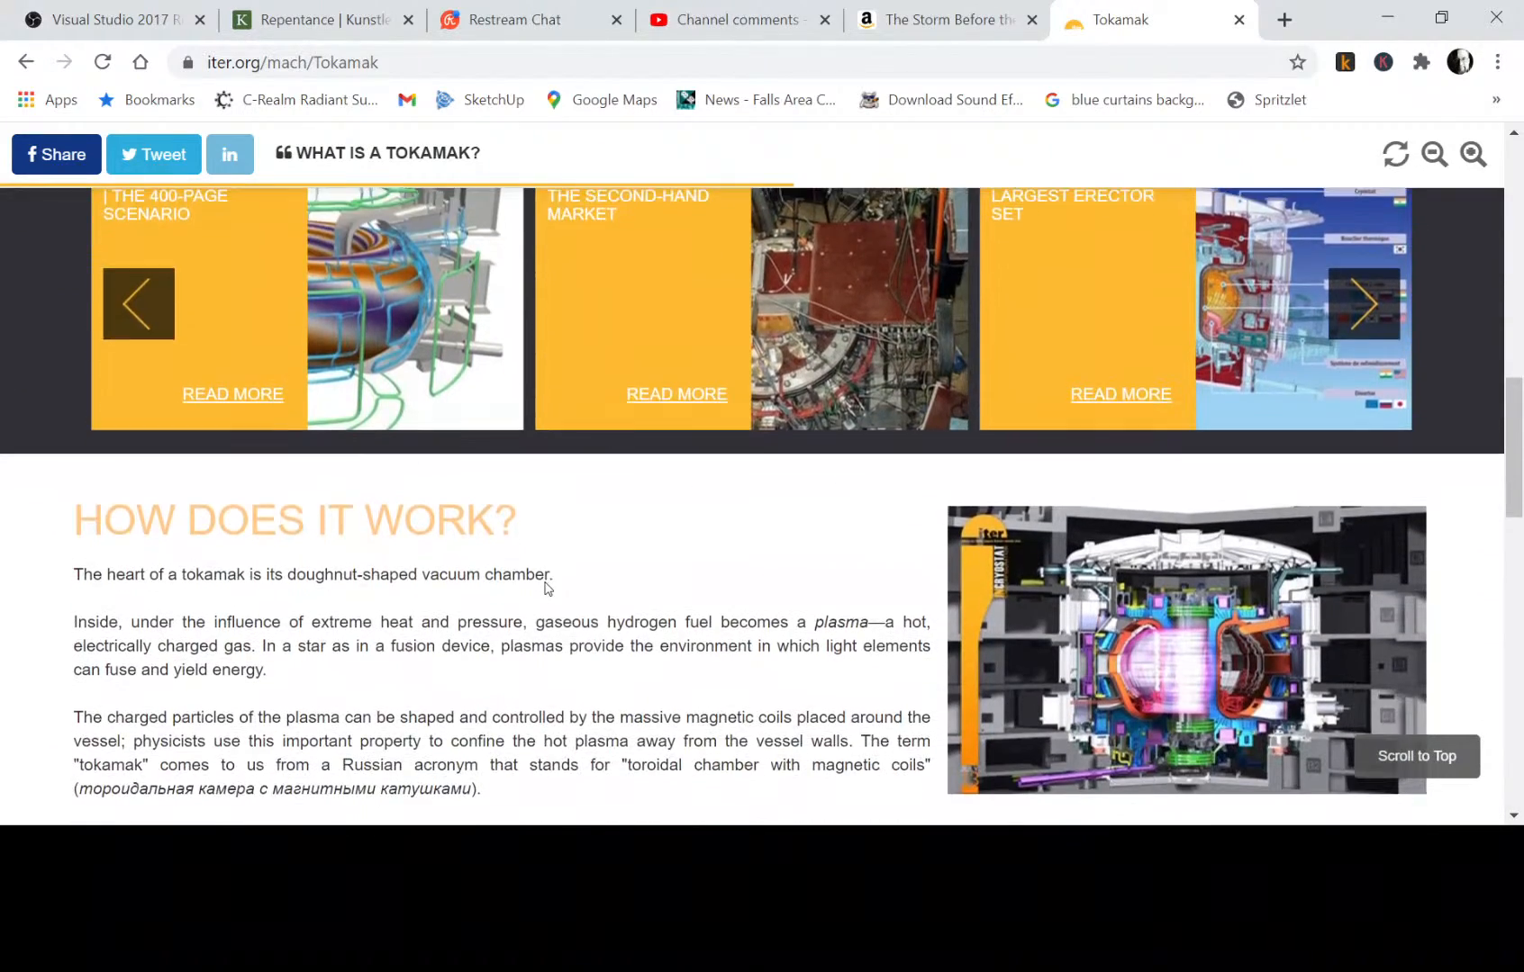
pyautogui.scroll(-1, 544, 588)
pyautogui.scroll(1, 545, 588)
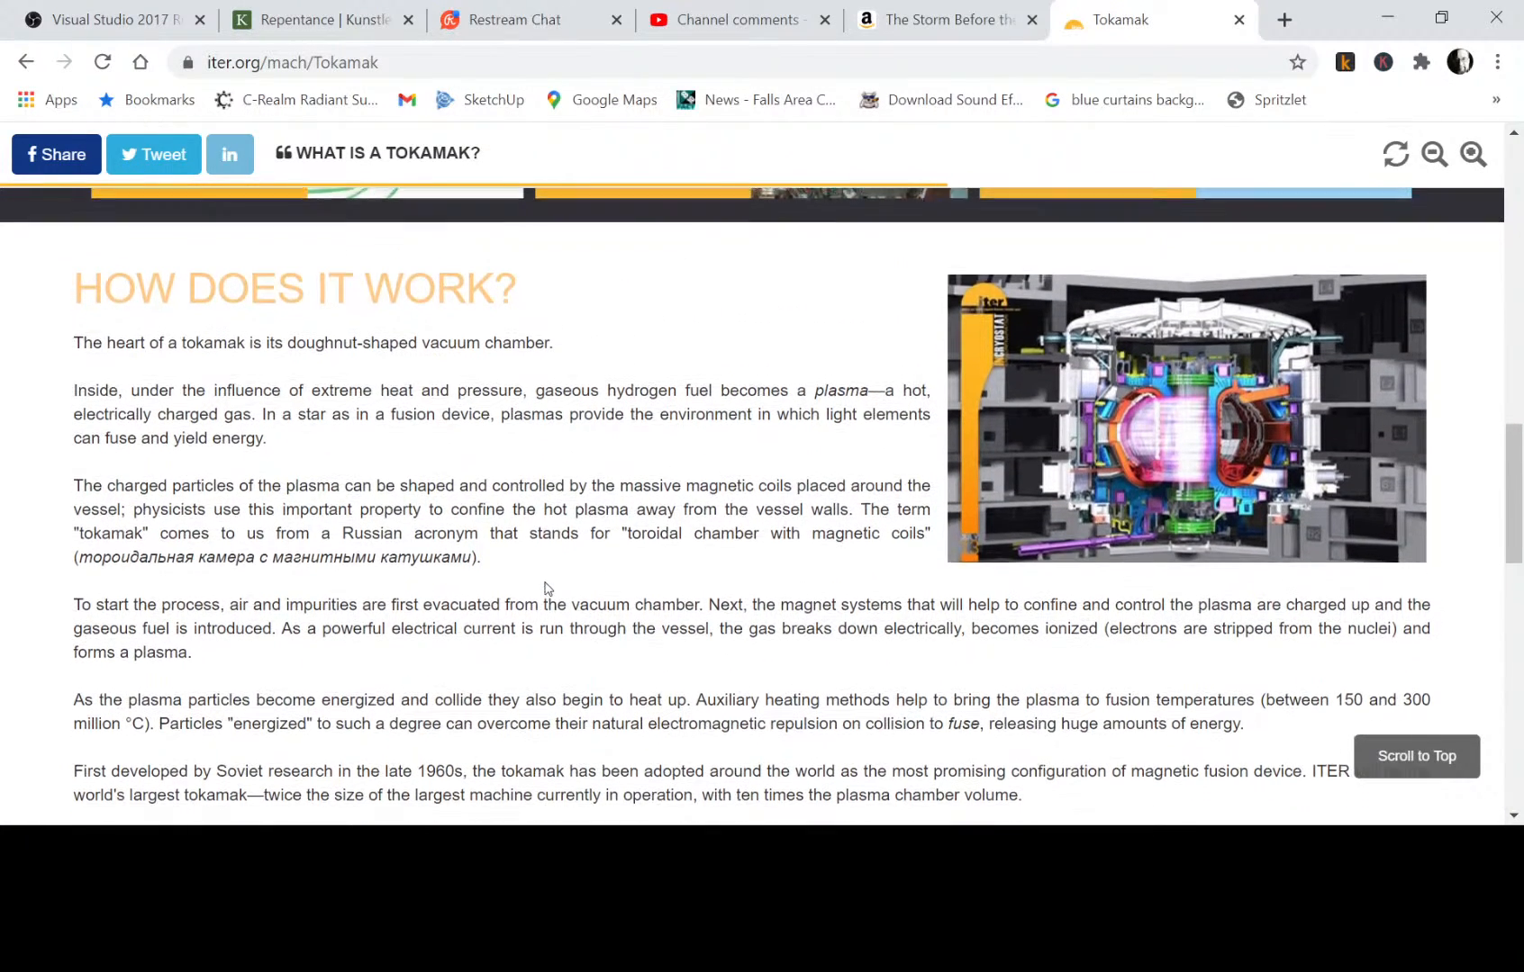
pyautogui.scroll(-1, 543, 587)
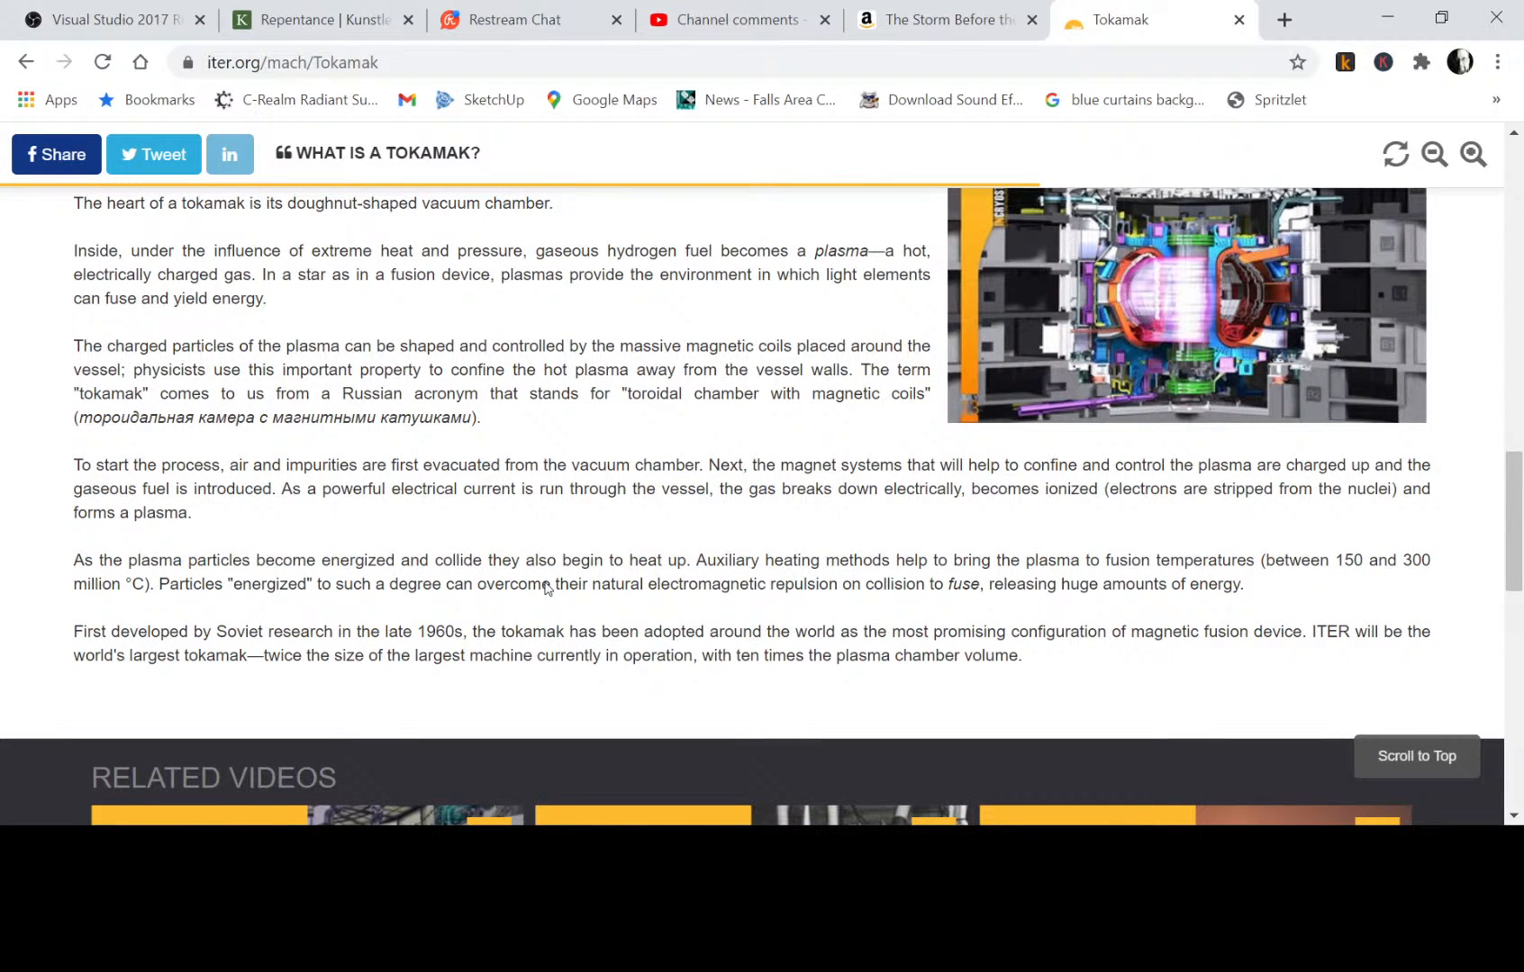
pyautogui.scroll(1, 545, 588)
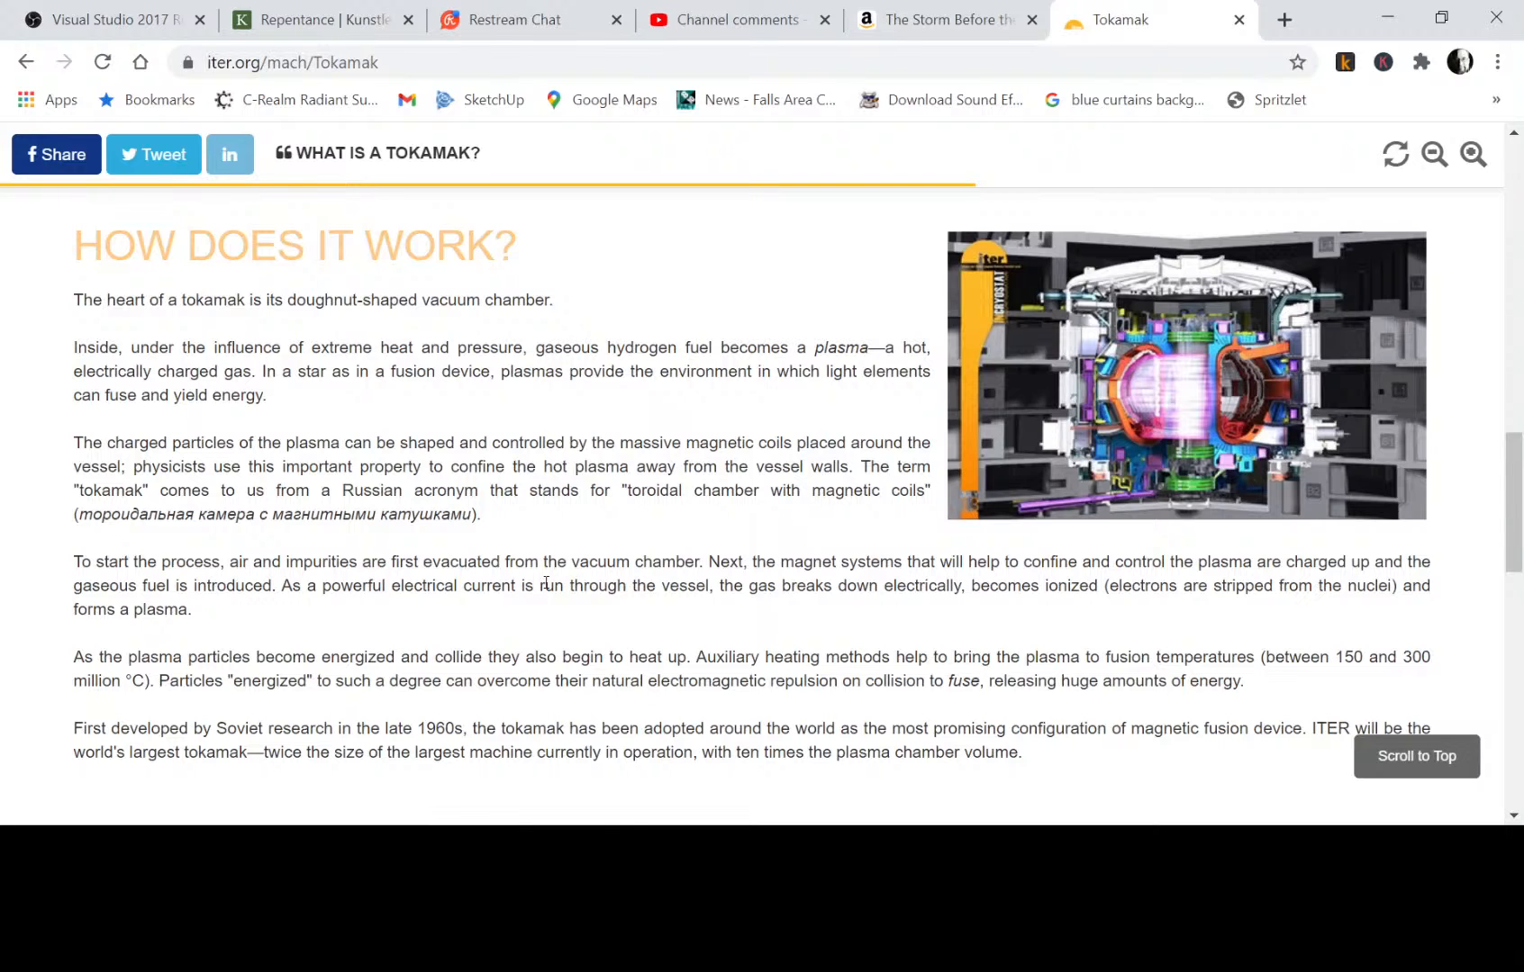
# Go to the open Amazon page for The Storm Before the Calm and review the book's description and details.
pyautogui.click(916, 24)
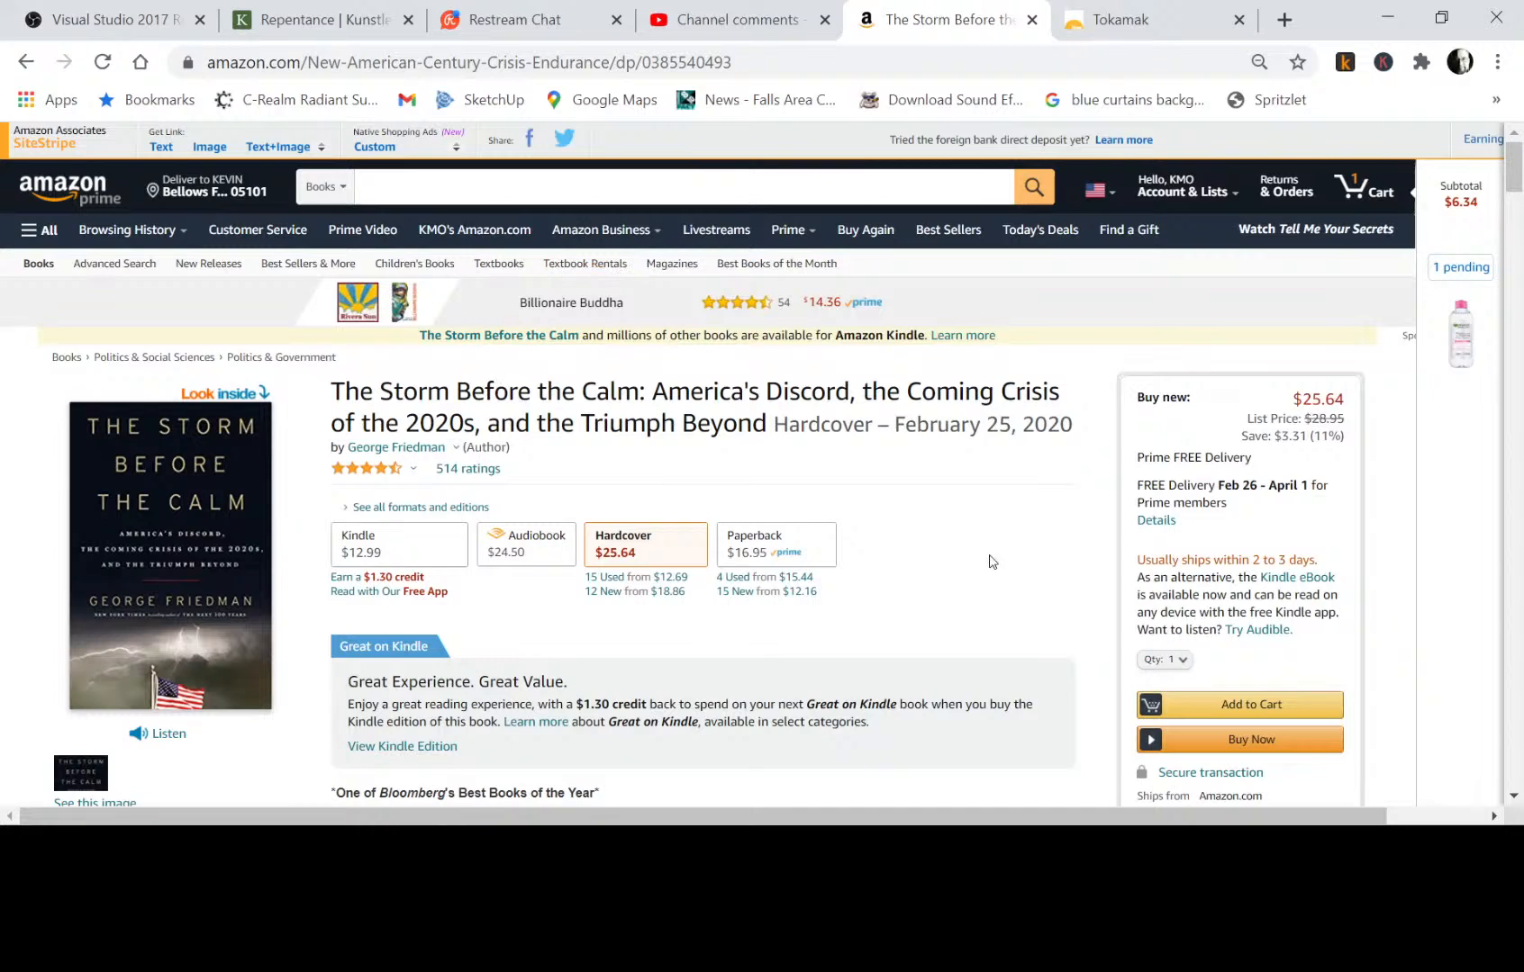
pyautogui.scroll(-2, 1008, 590)
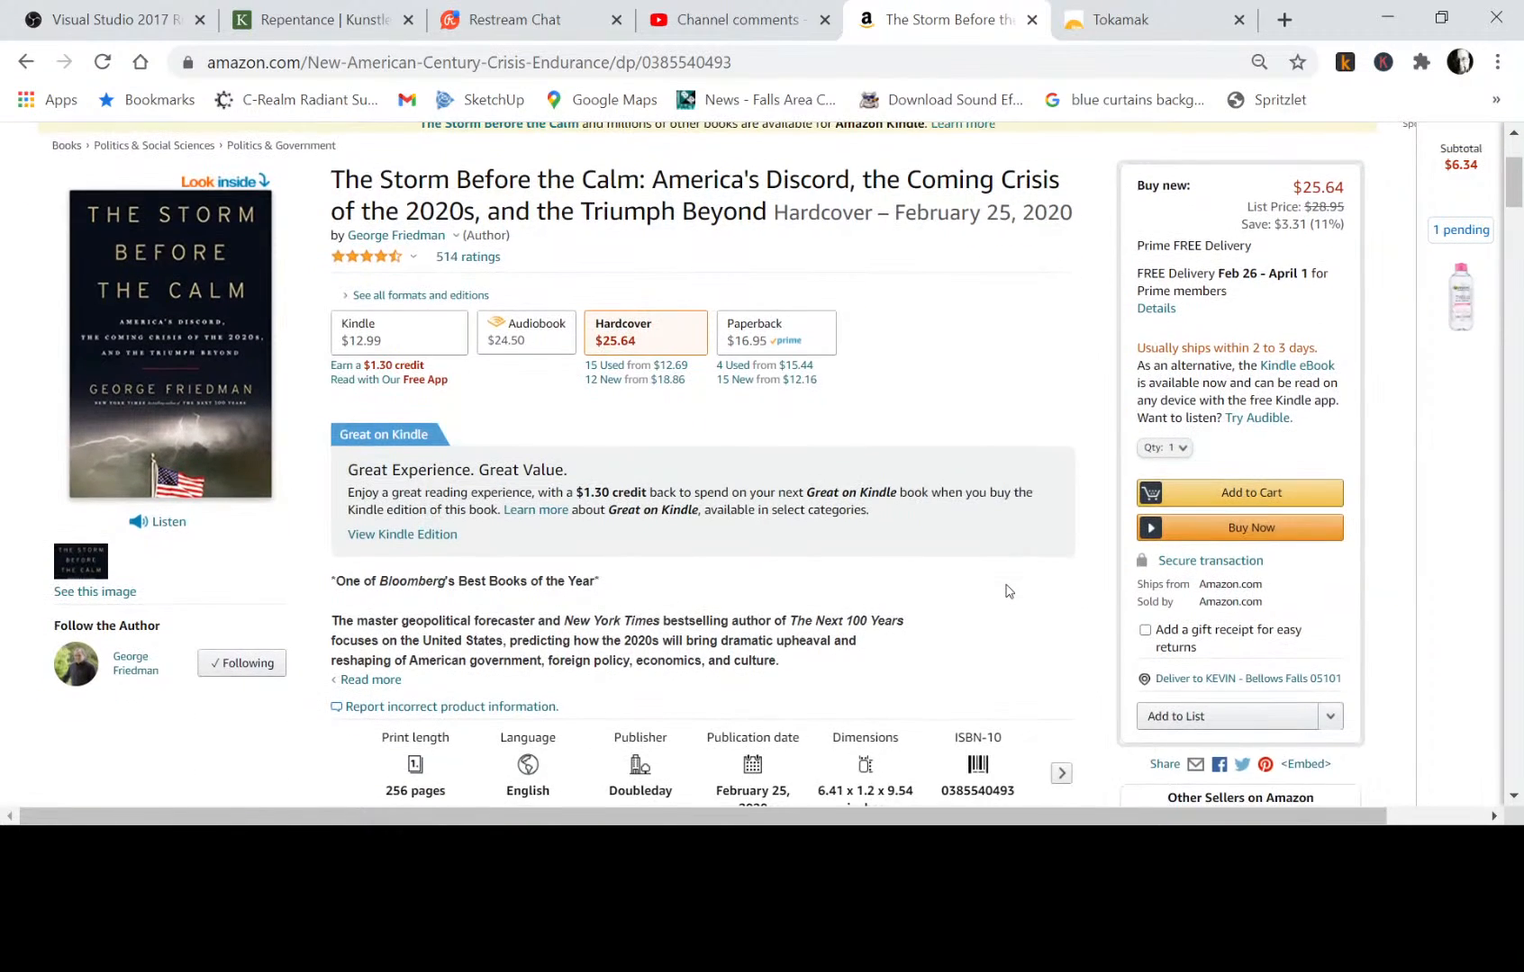
pyautogui.scroll(-1, 1009, 591)
pyautogui.scroll(-3, 1009, 591)
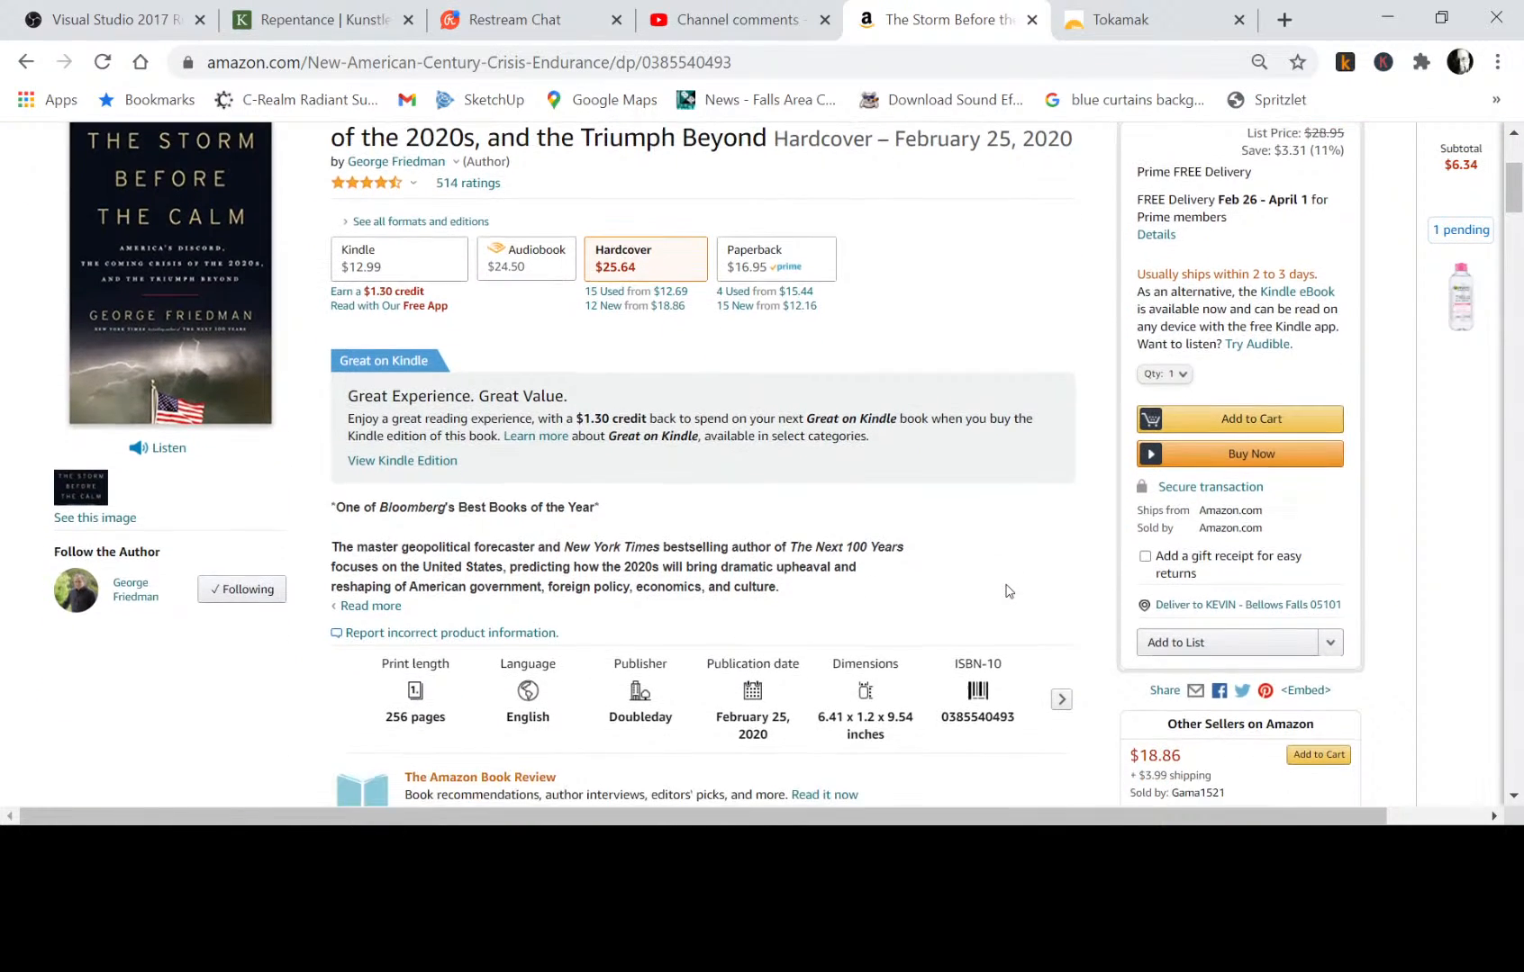
pyautogui.scroll(2, 1008, 591)
pyautogui.scroll(1, 1009, 591)
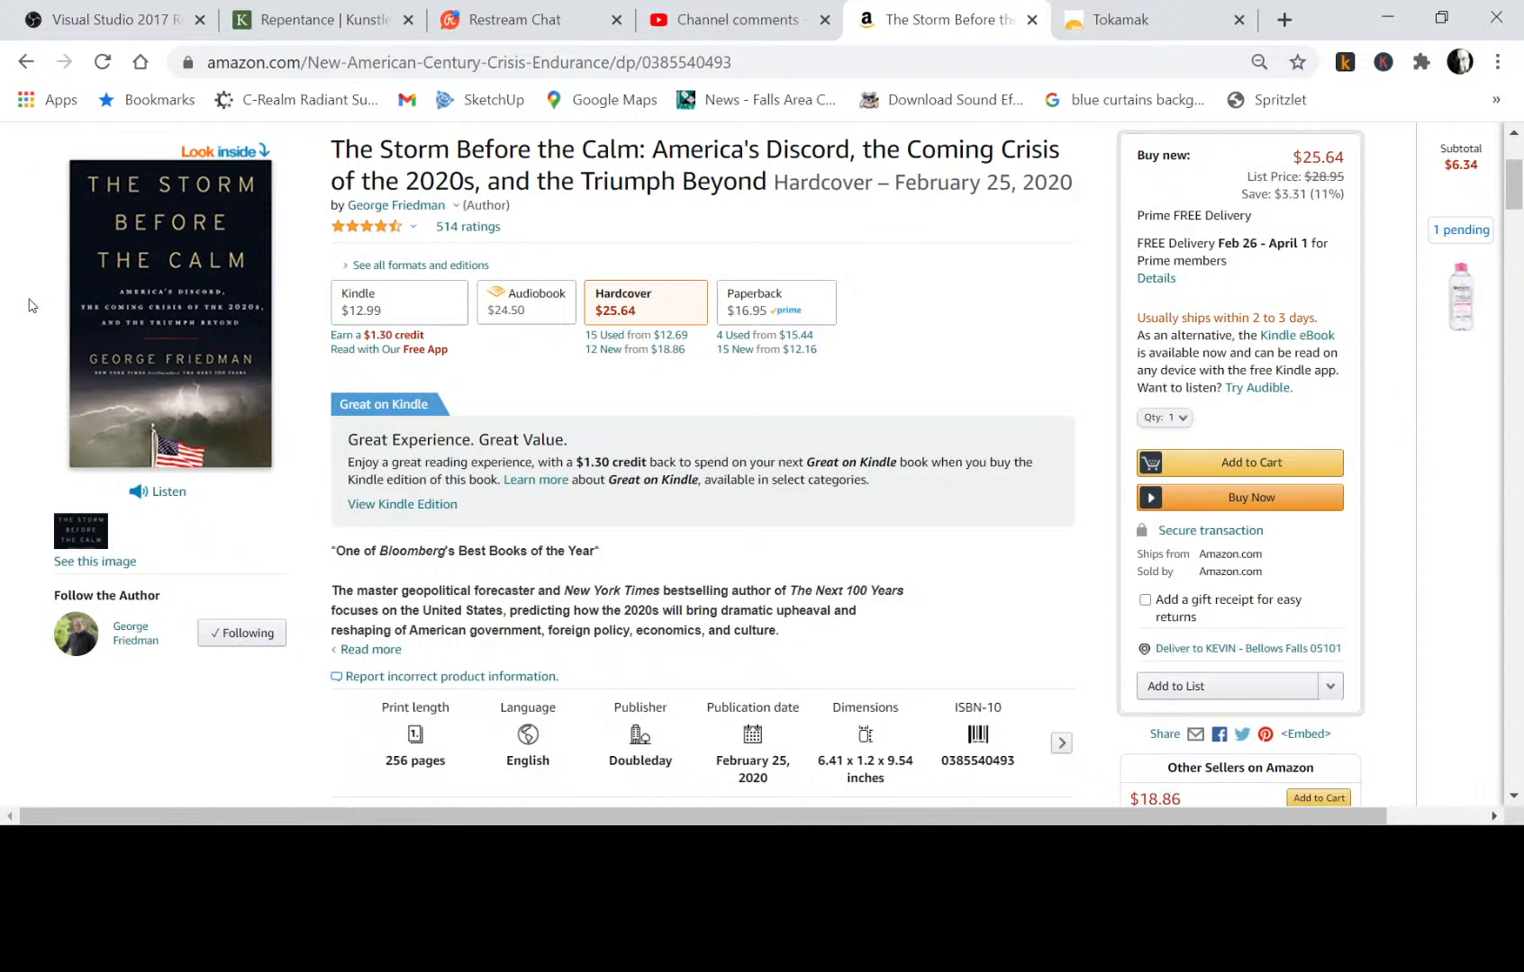
# Go to Restream Chat and send a short "Hey" greeting addressed by name to the viewer who wrote the latest message.
pyautogui.click(525, 20)
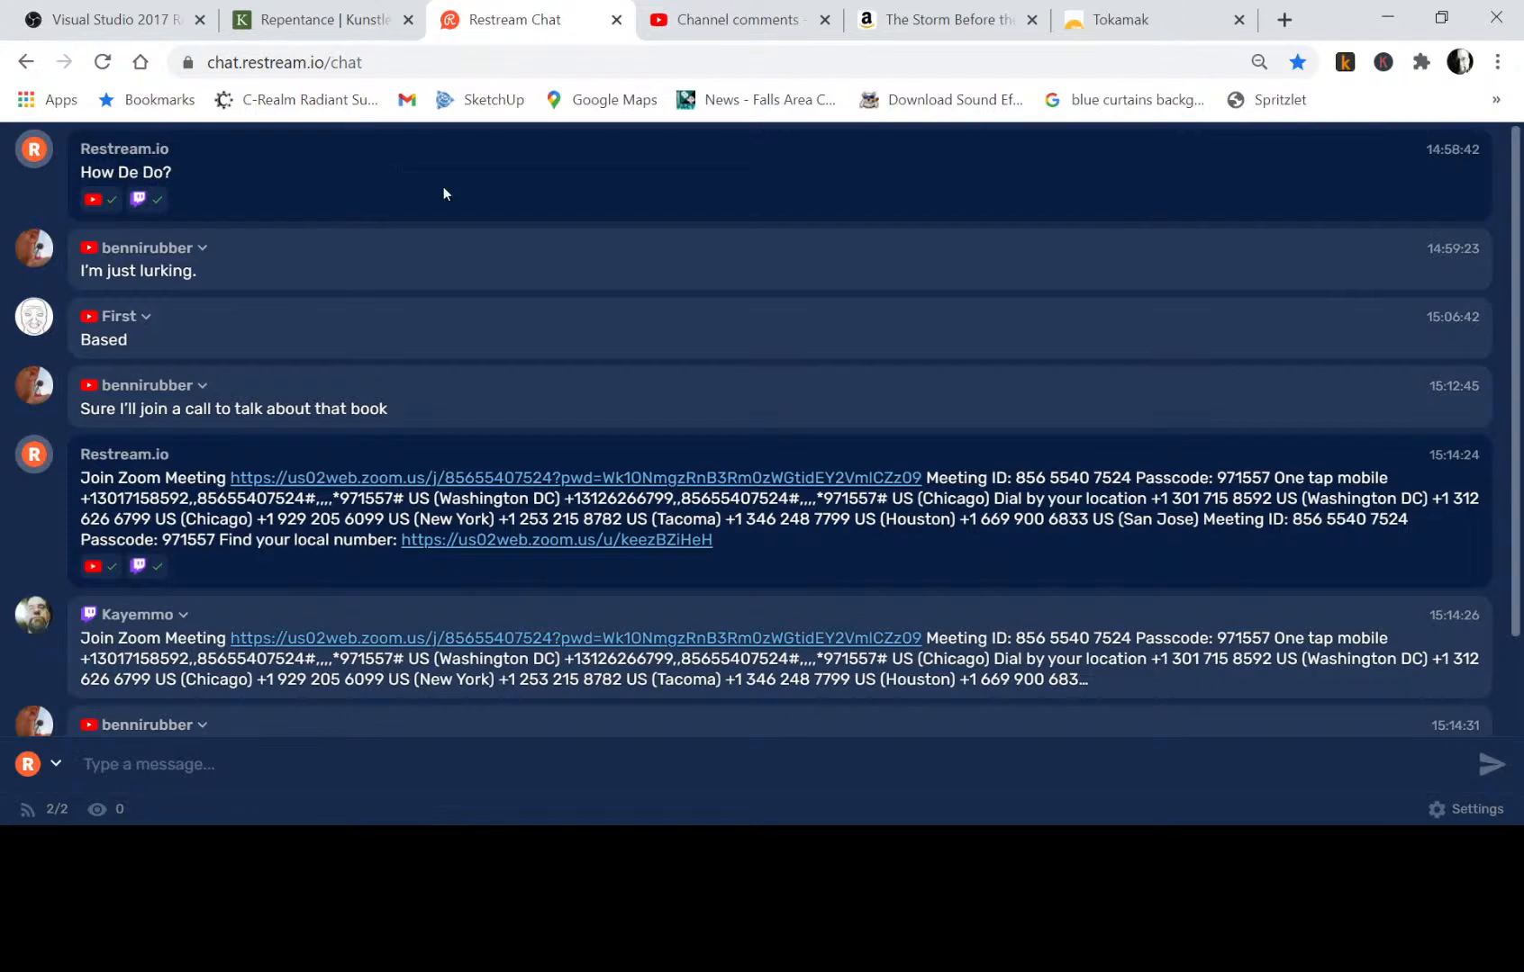
pyautogui.scroll(-2, 706, 388)
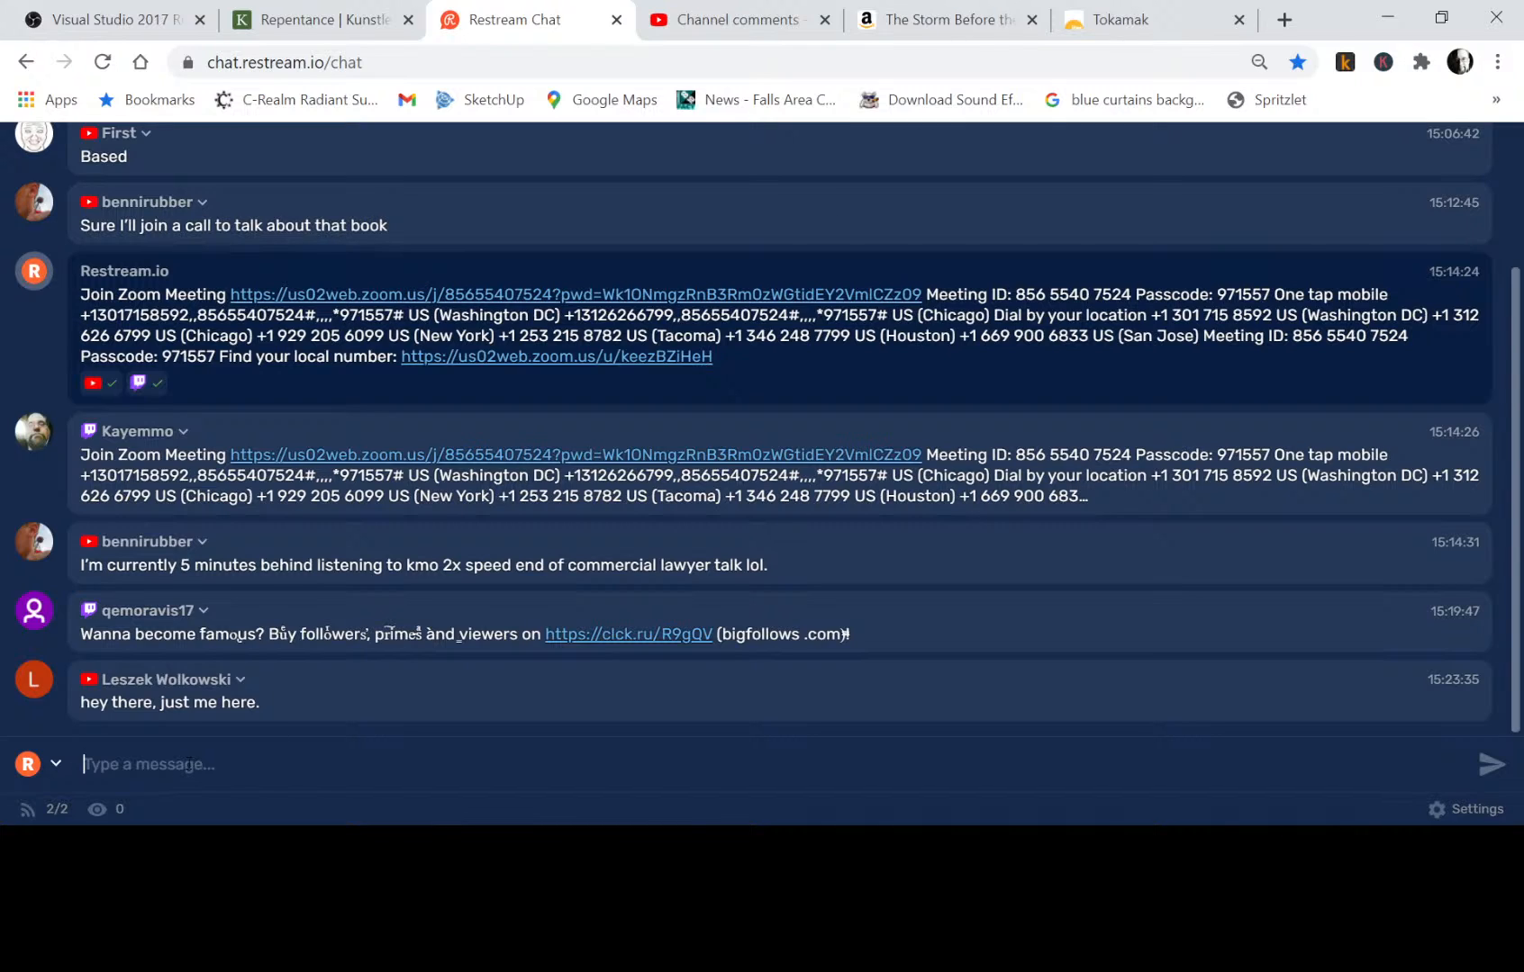
pyautogui.write('Hey, Les')
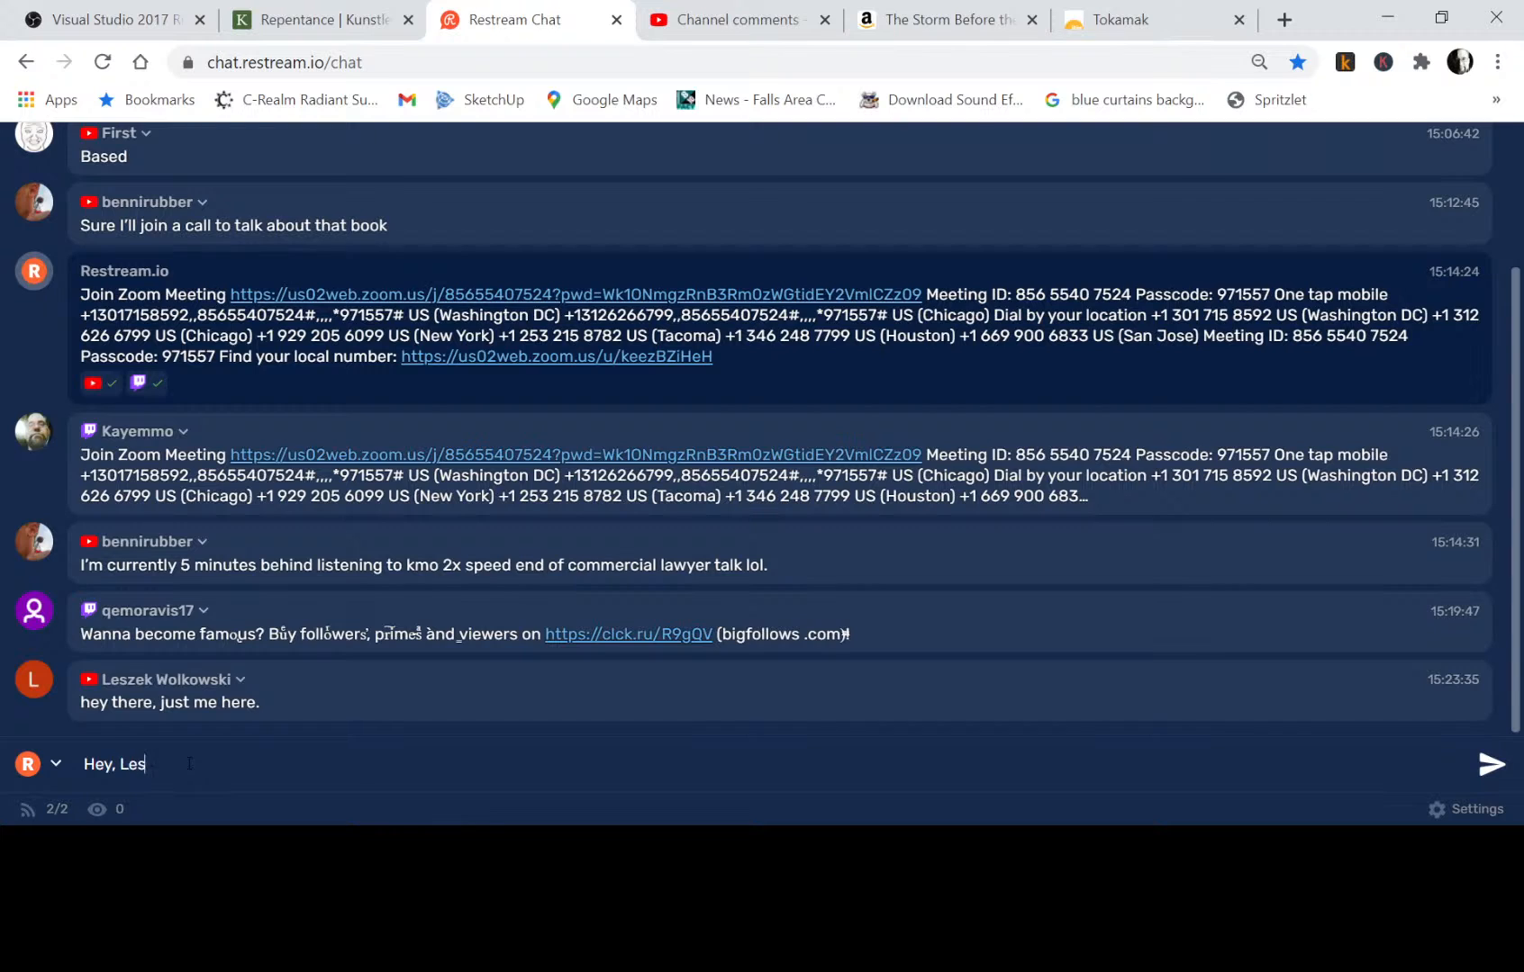
pyautogui.write('.')
pyautogui.press('Return')
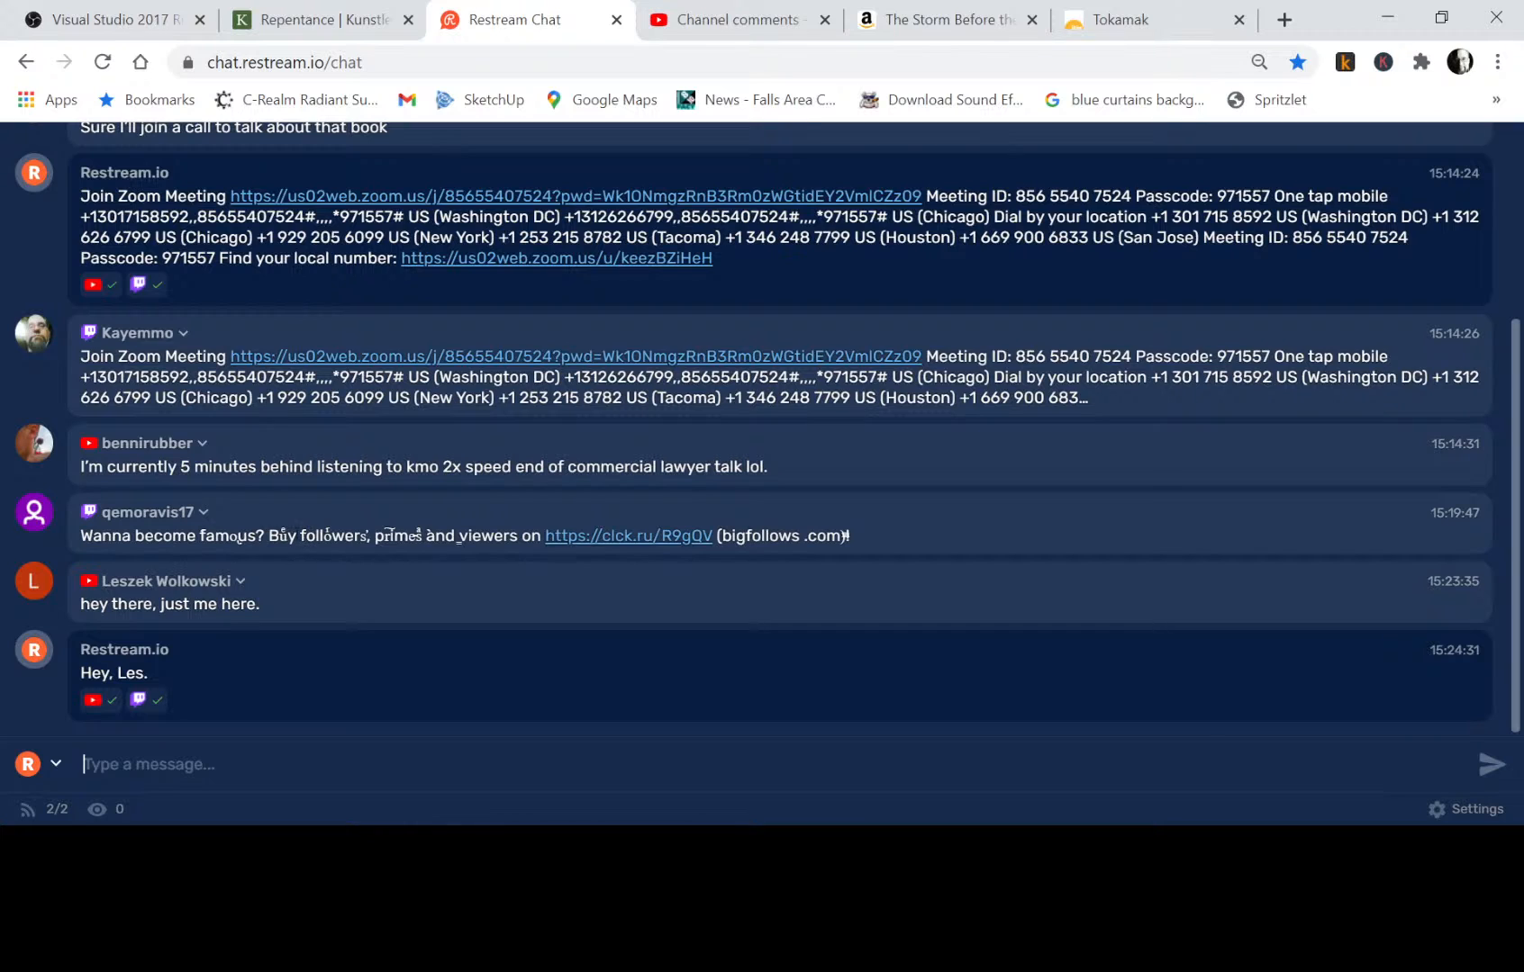
# Add the Twitch account that advertised bought followers and viewers to the Restream Chat blocklist, and check the remaining messages.
pyautogui.click(204, 515)
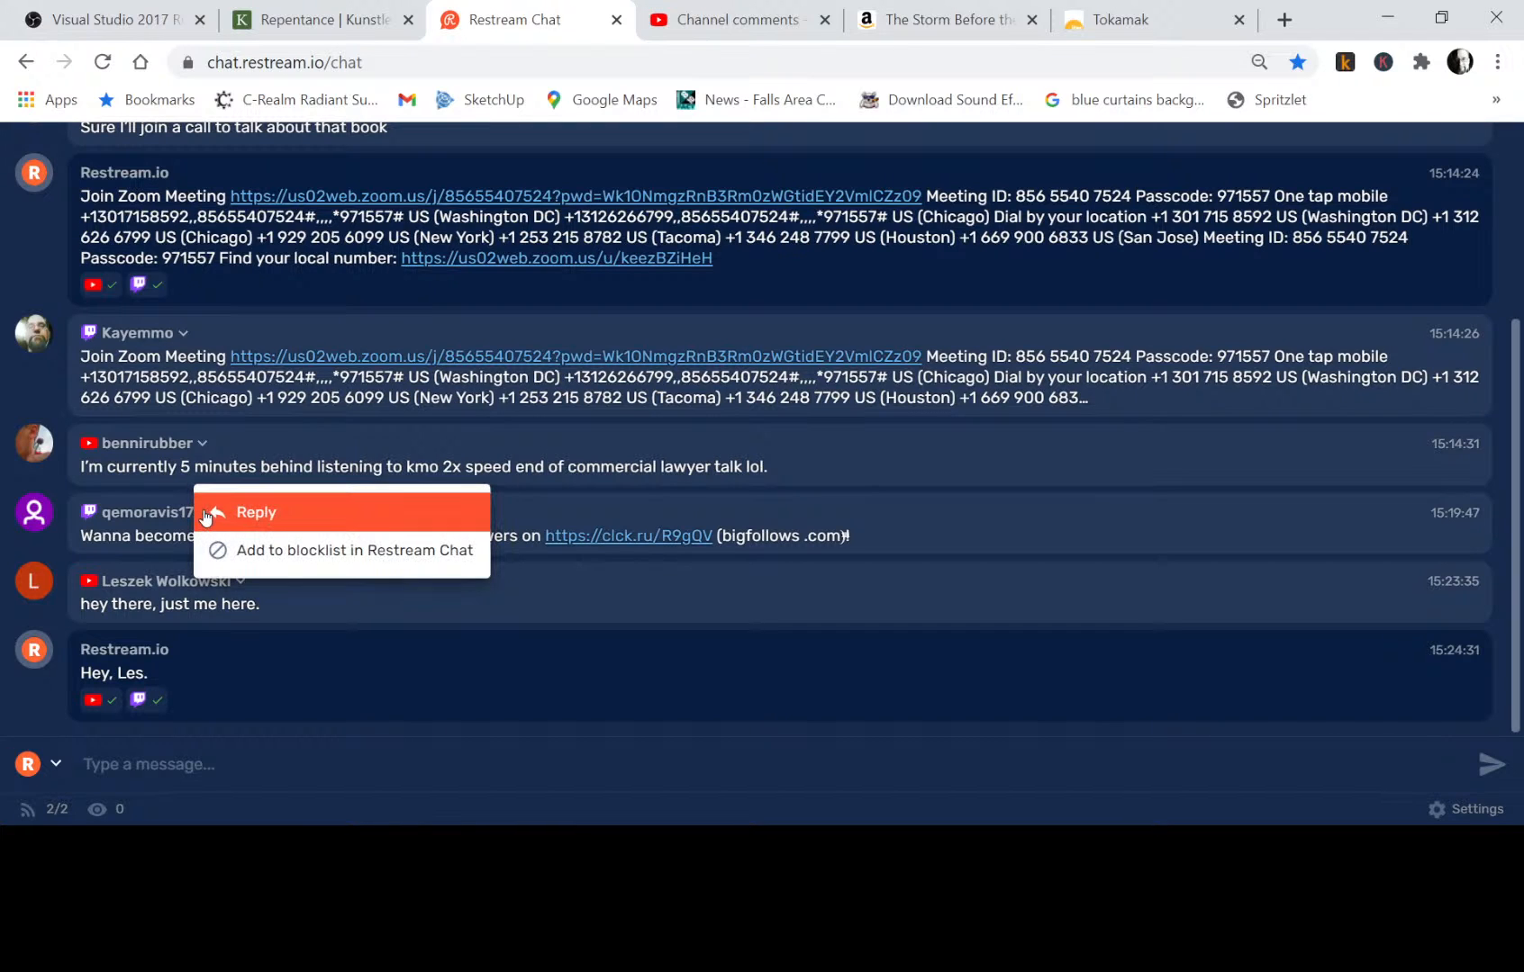
pyautogui.click(264, 551)
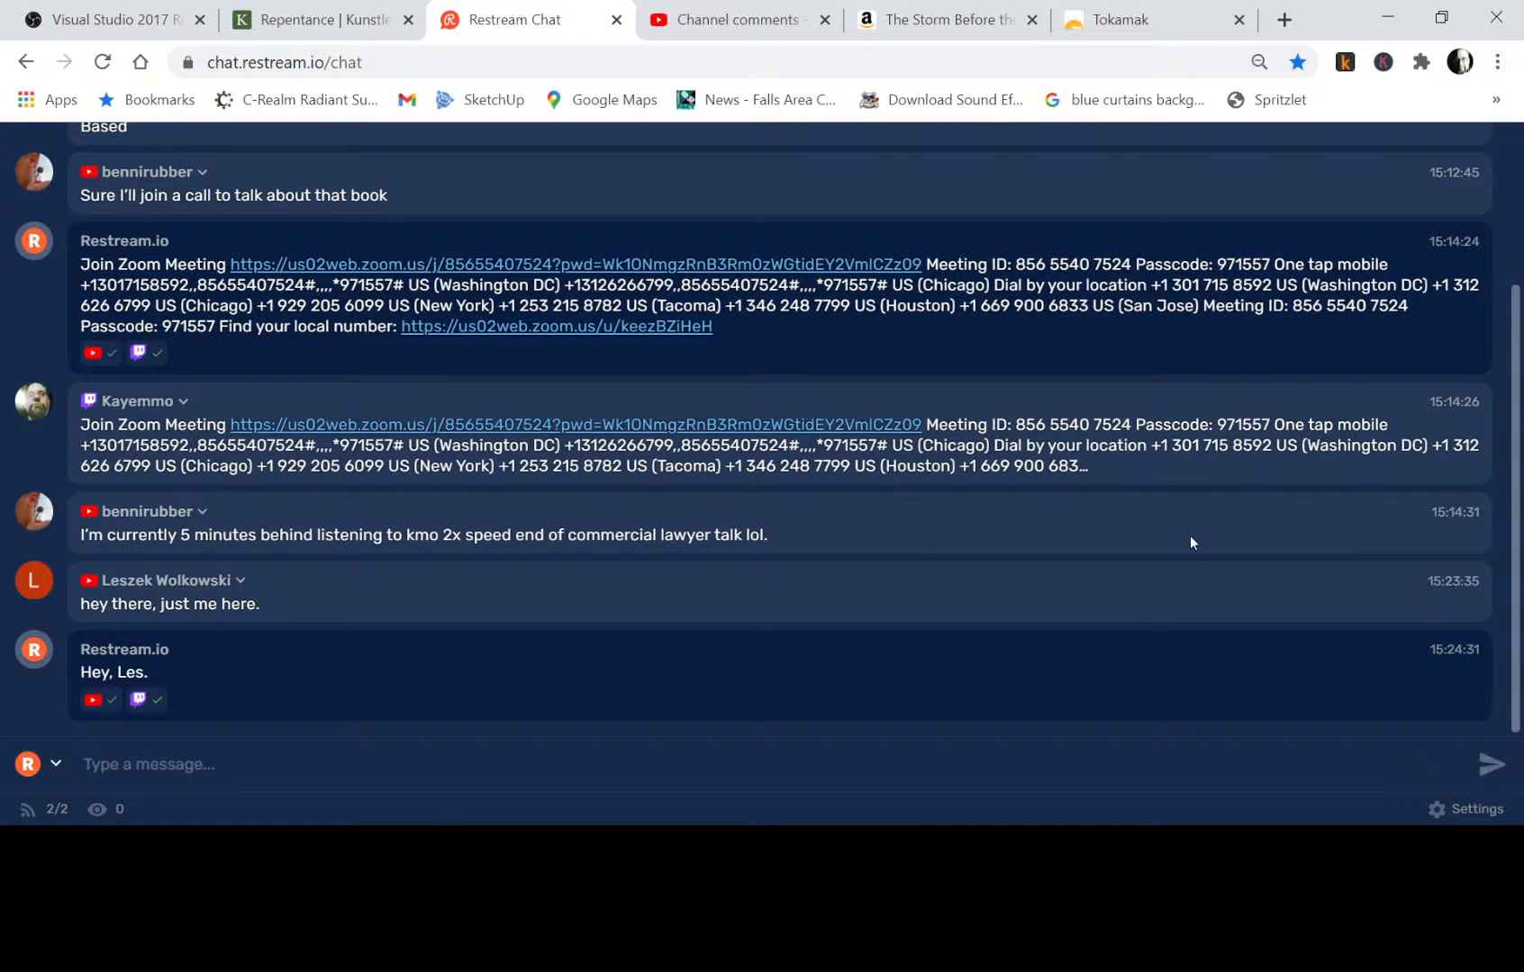
pyautogui.scroll(3, 1190, 538)
pyautogui.scroll(-2, 1190, 537)
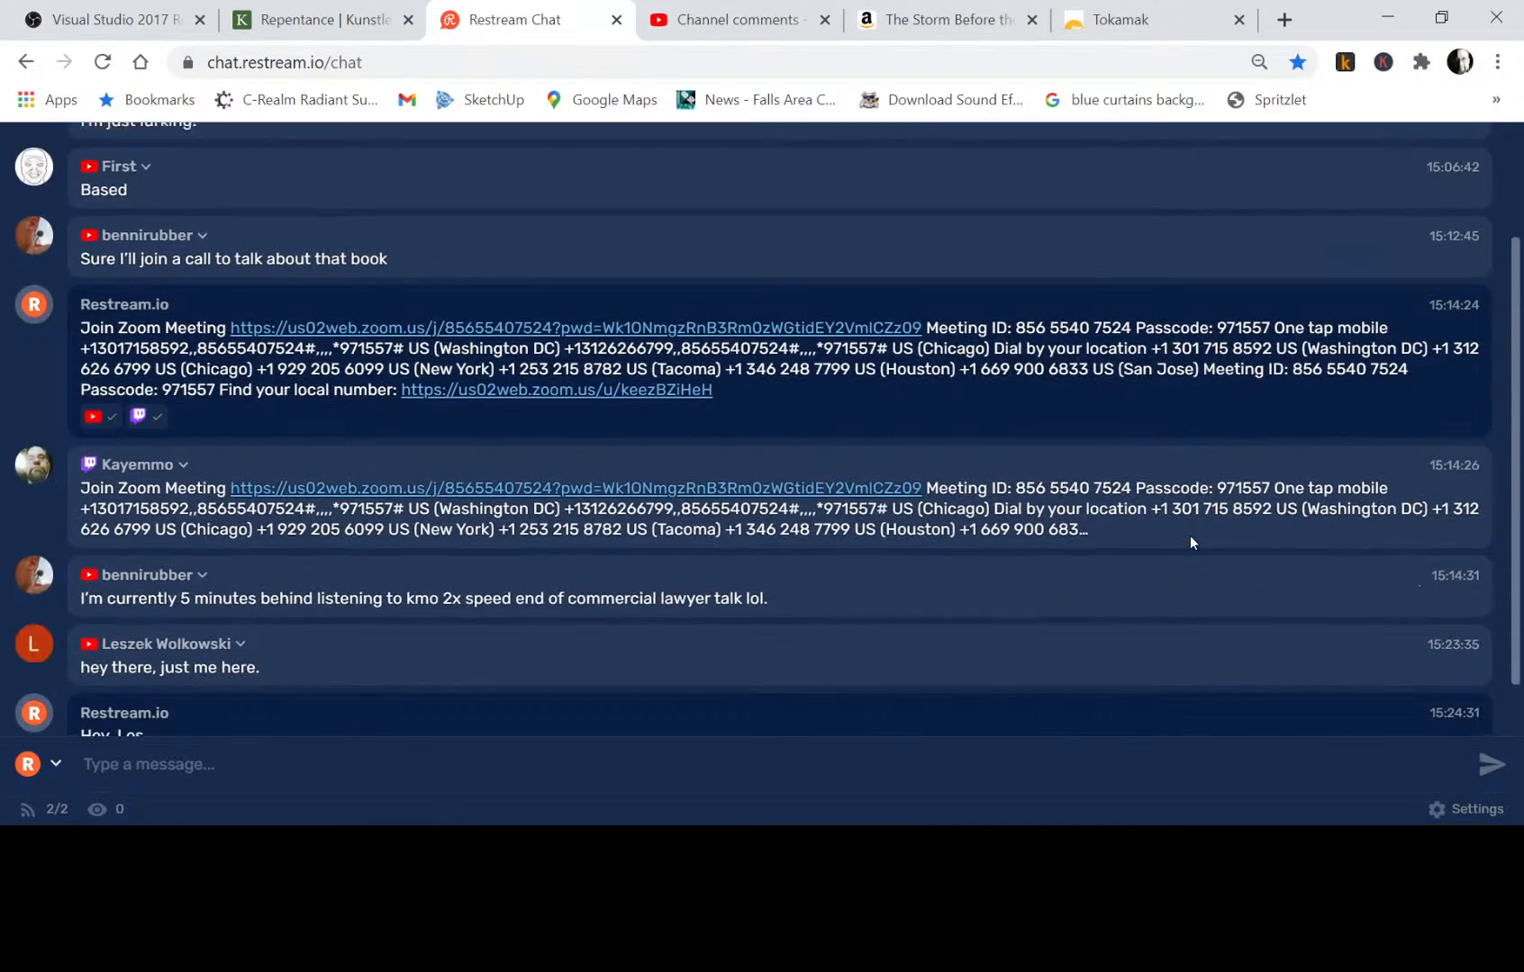
pyautogui.scroll(-1, 1189, 542)
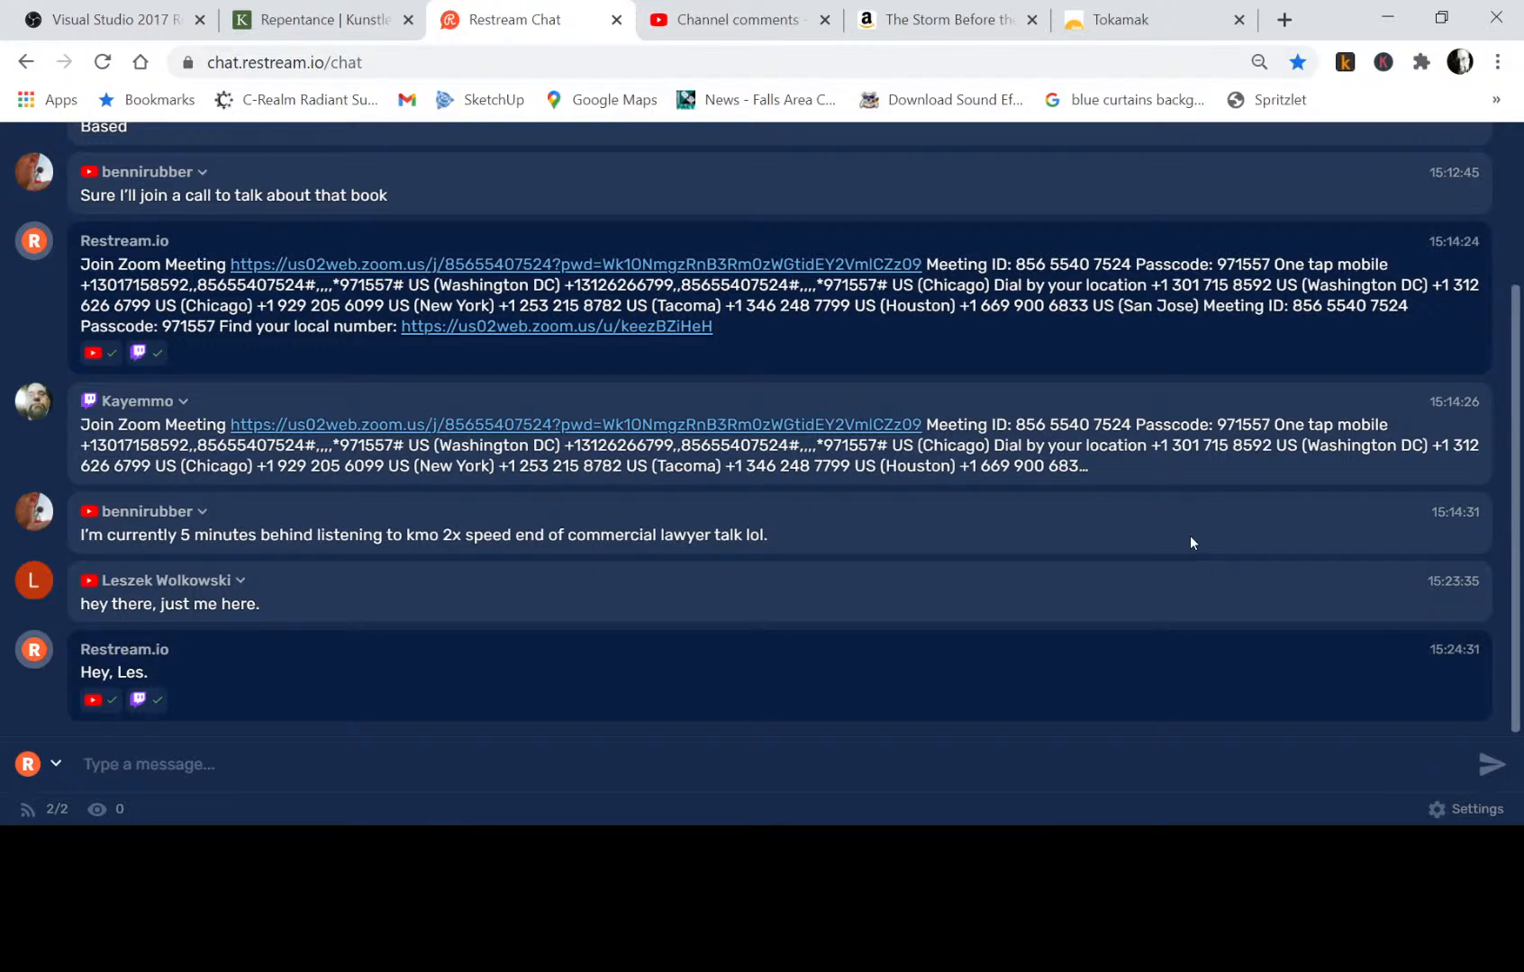
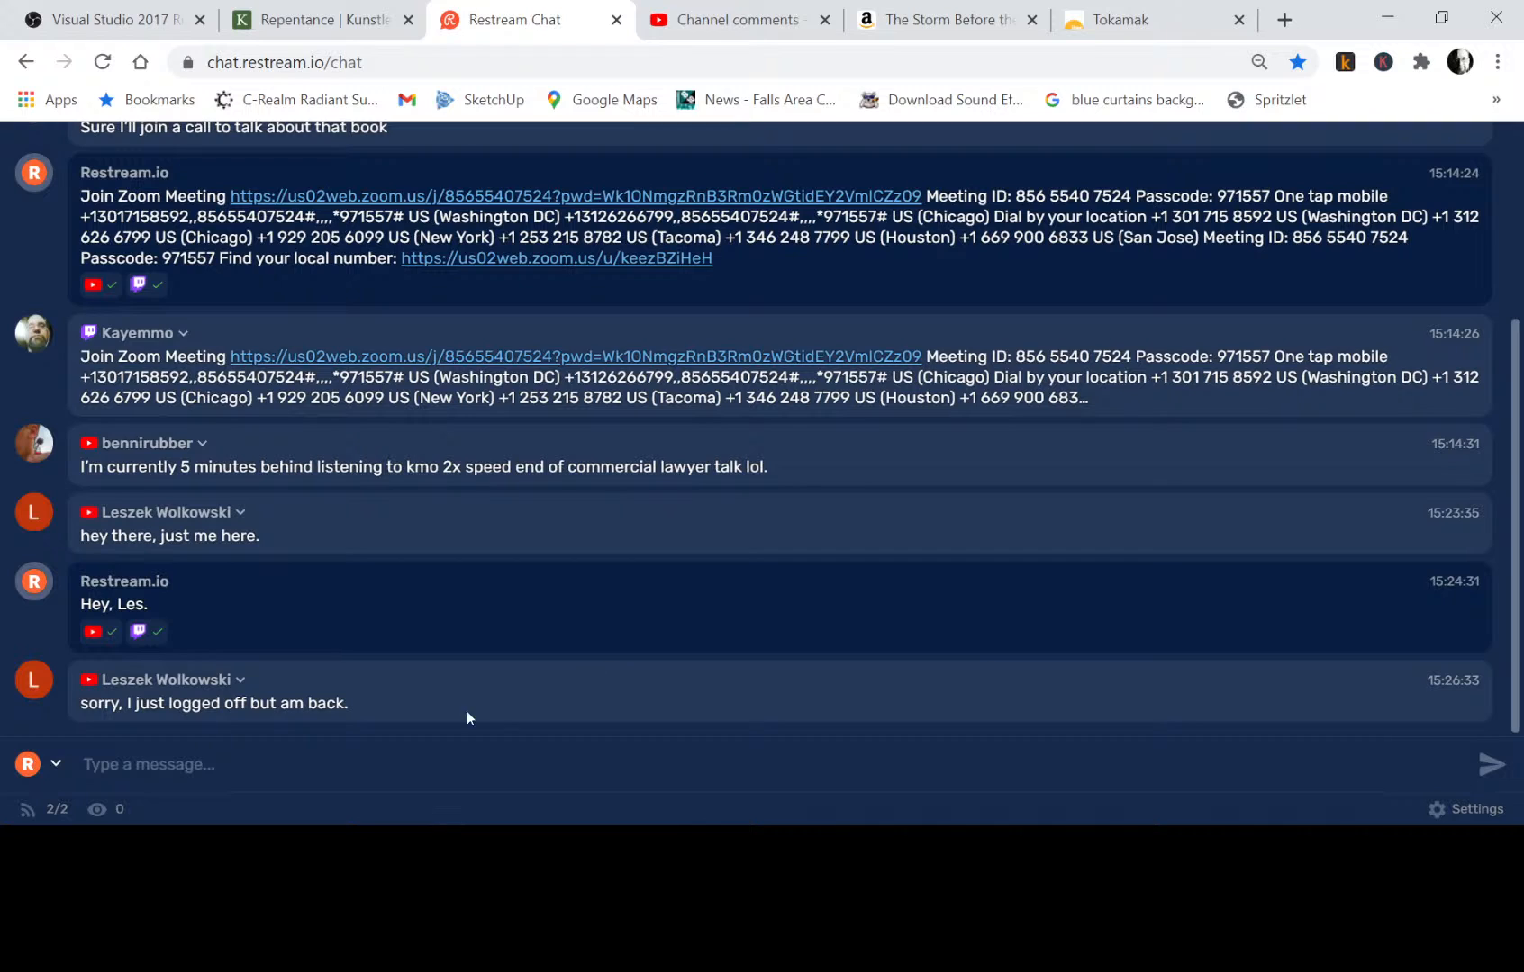
# Send the chat message "Welcome back." in Restream Chat.
pyautogui.click(340, 749)
pyautogui.write('Welcome back.')
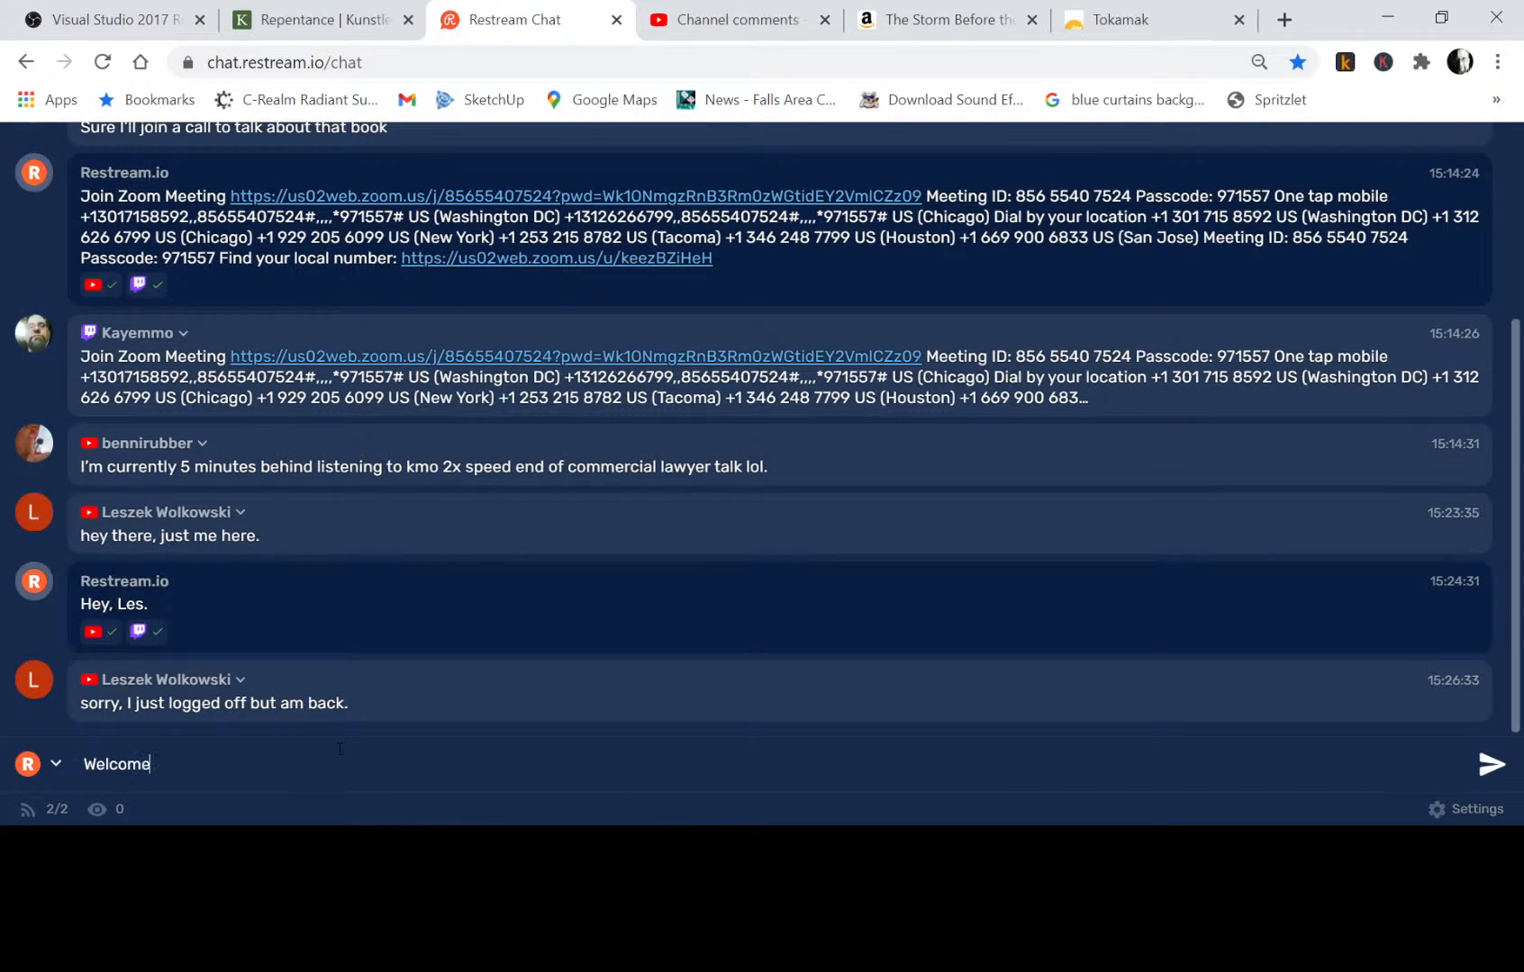
pyautogui.press('Return')
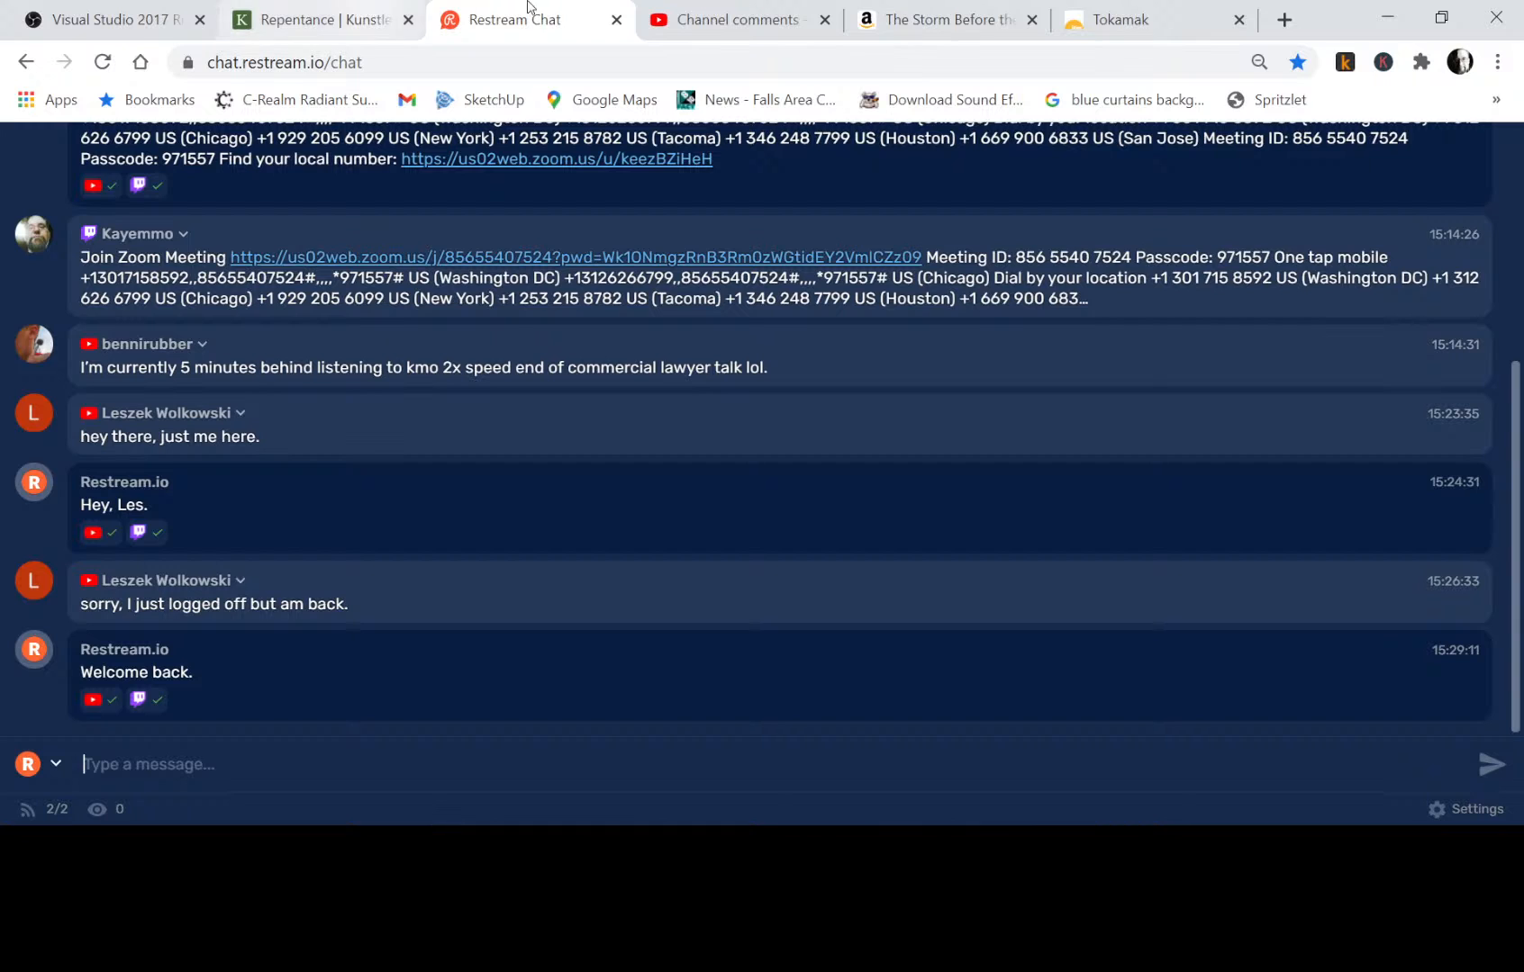
# Copy the Amazon link of The Storm Before the Calm and send it as a message in Restream Chat.
pyautogui.click(939, 21)
pyautogui.click(758, 60)
pyautogui.hotkey('ctrl', 'c')
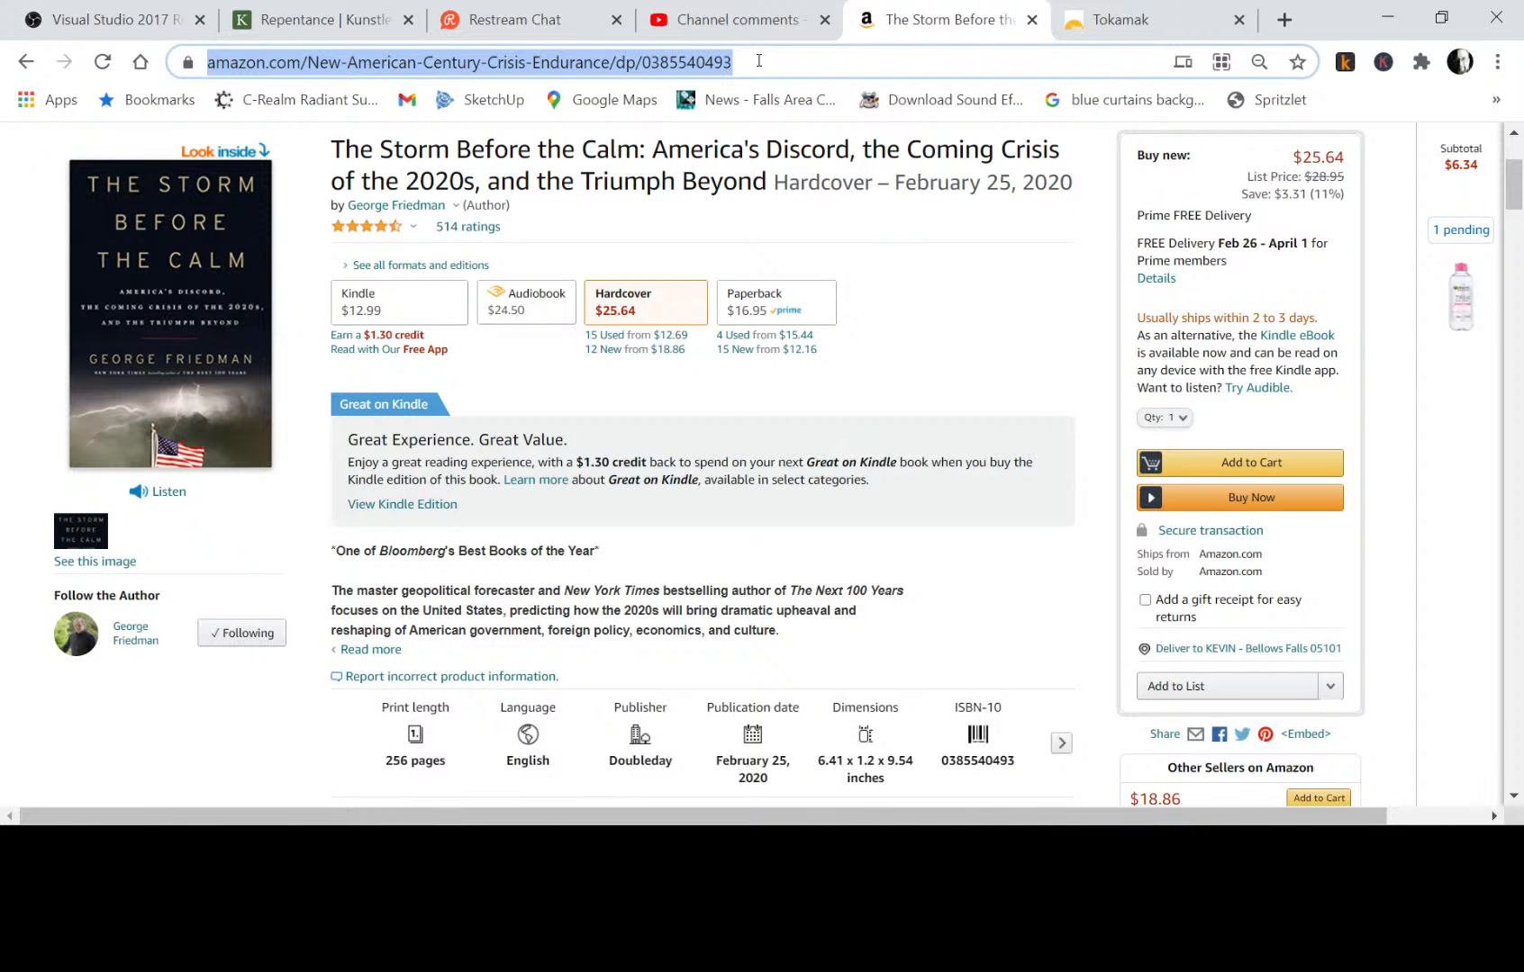
pyautogui.click(736, 20)
pyautogui.click(531, 22)
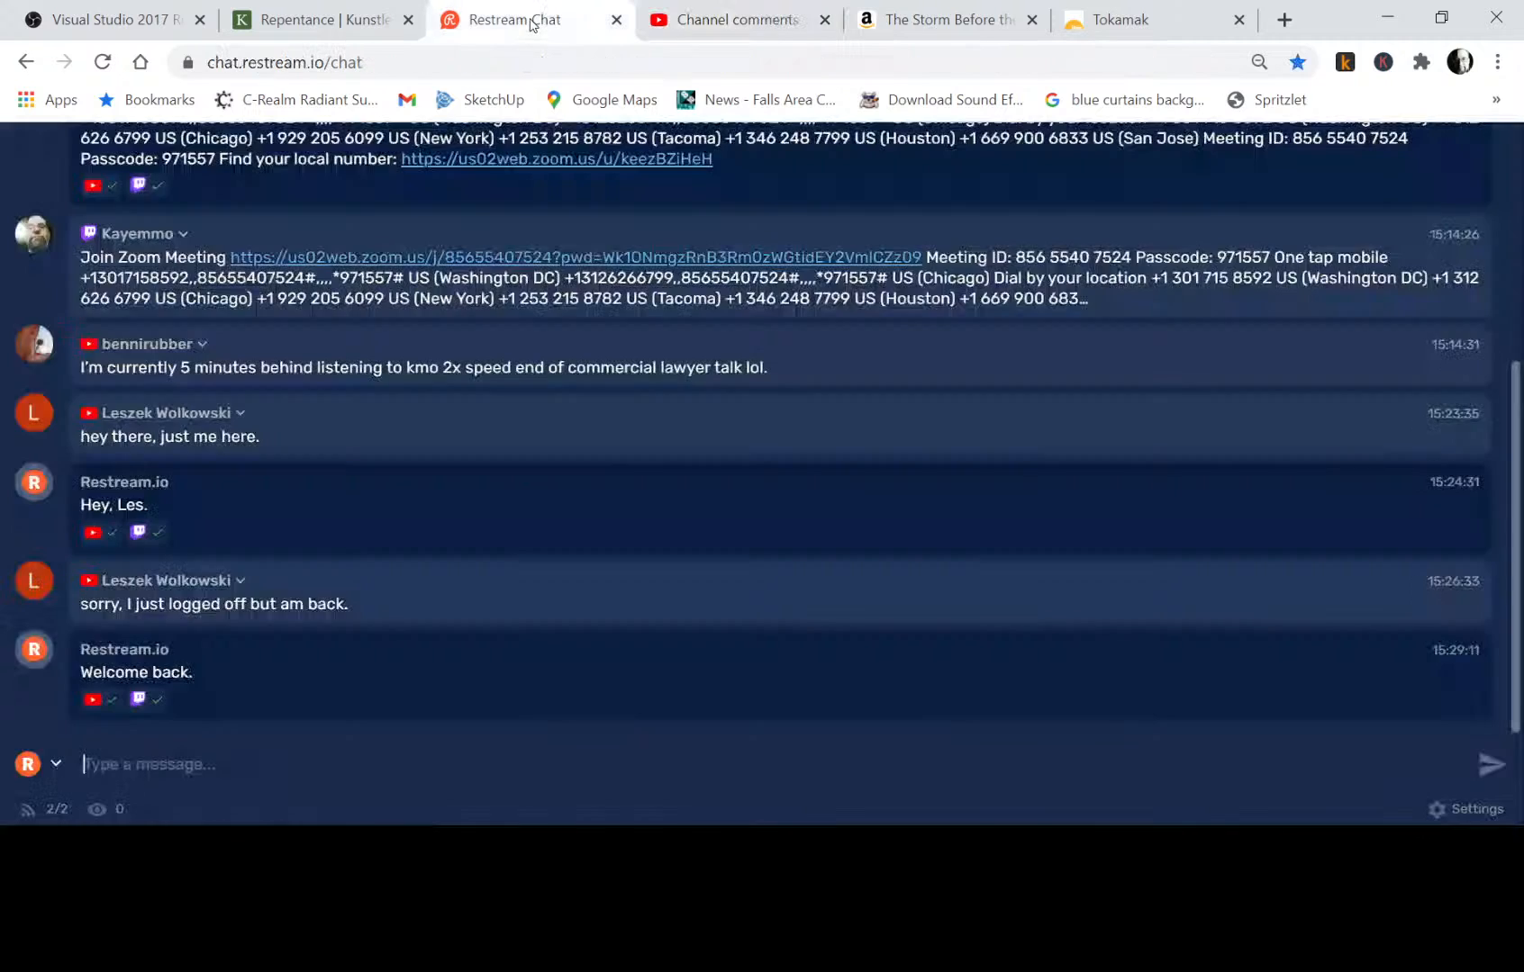
pyautogui.click(317, 18)
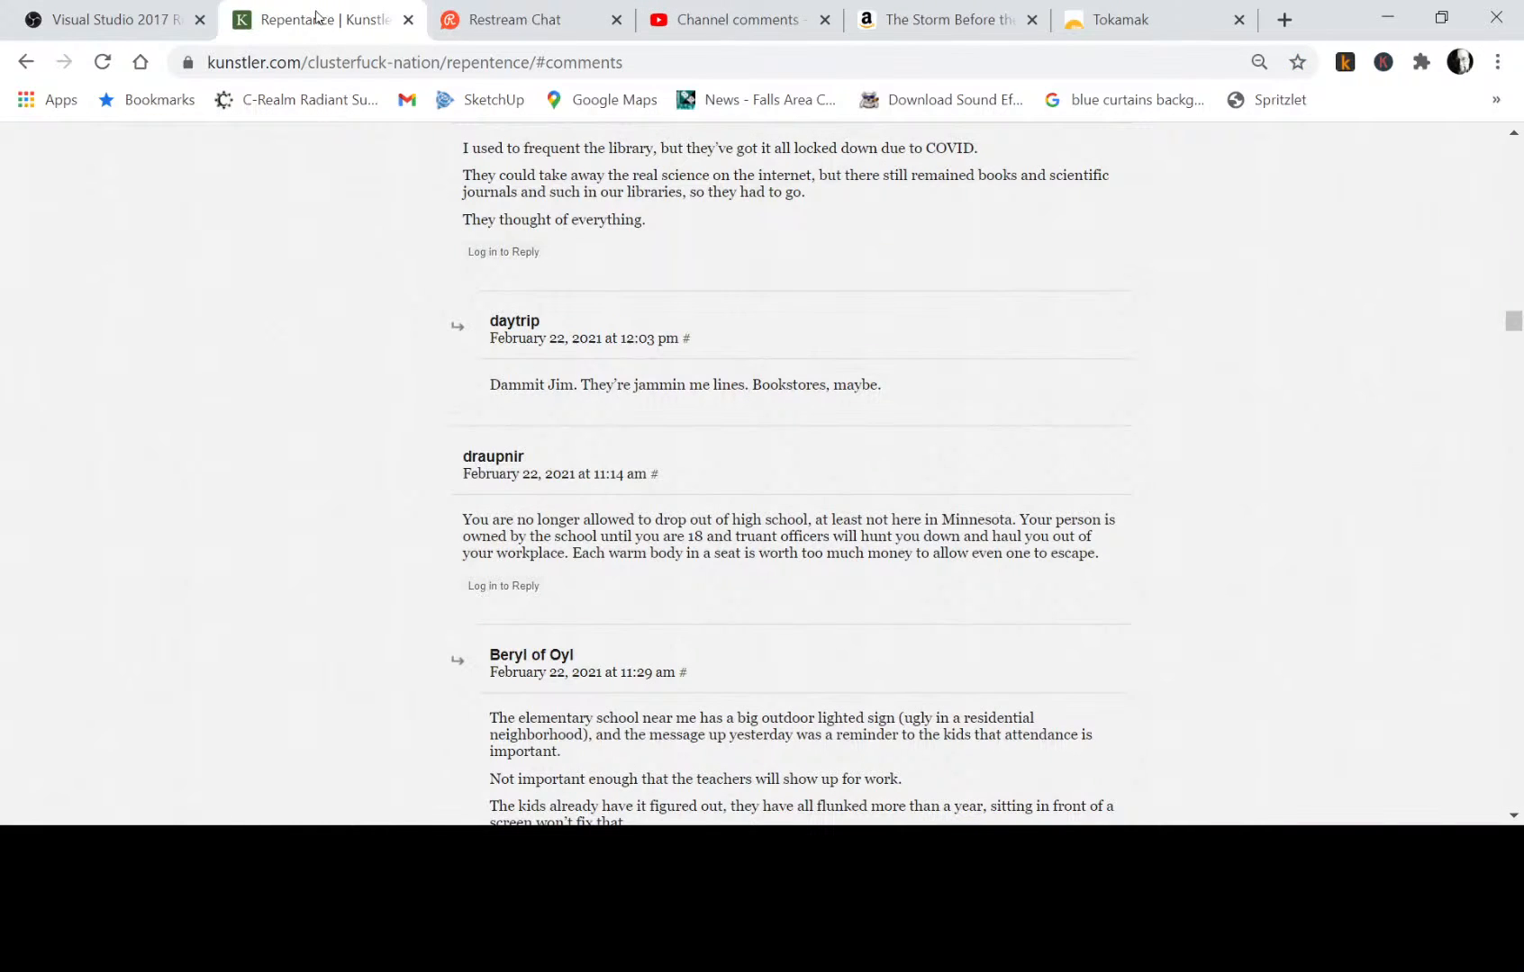
pyautogui.click(518, 26)
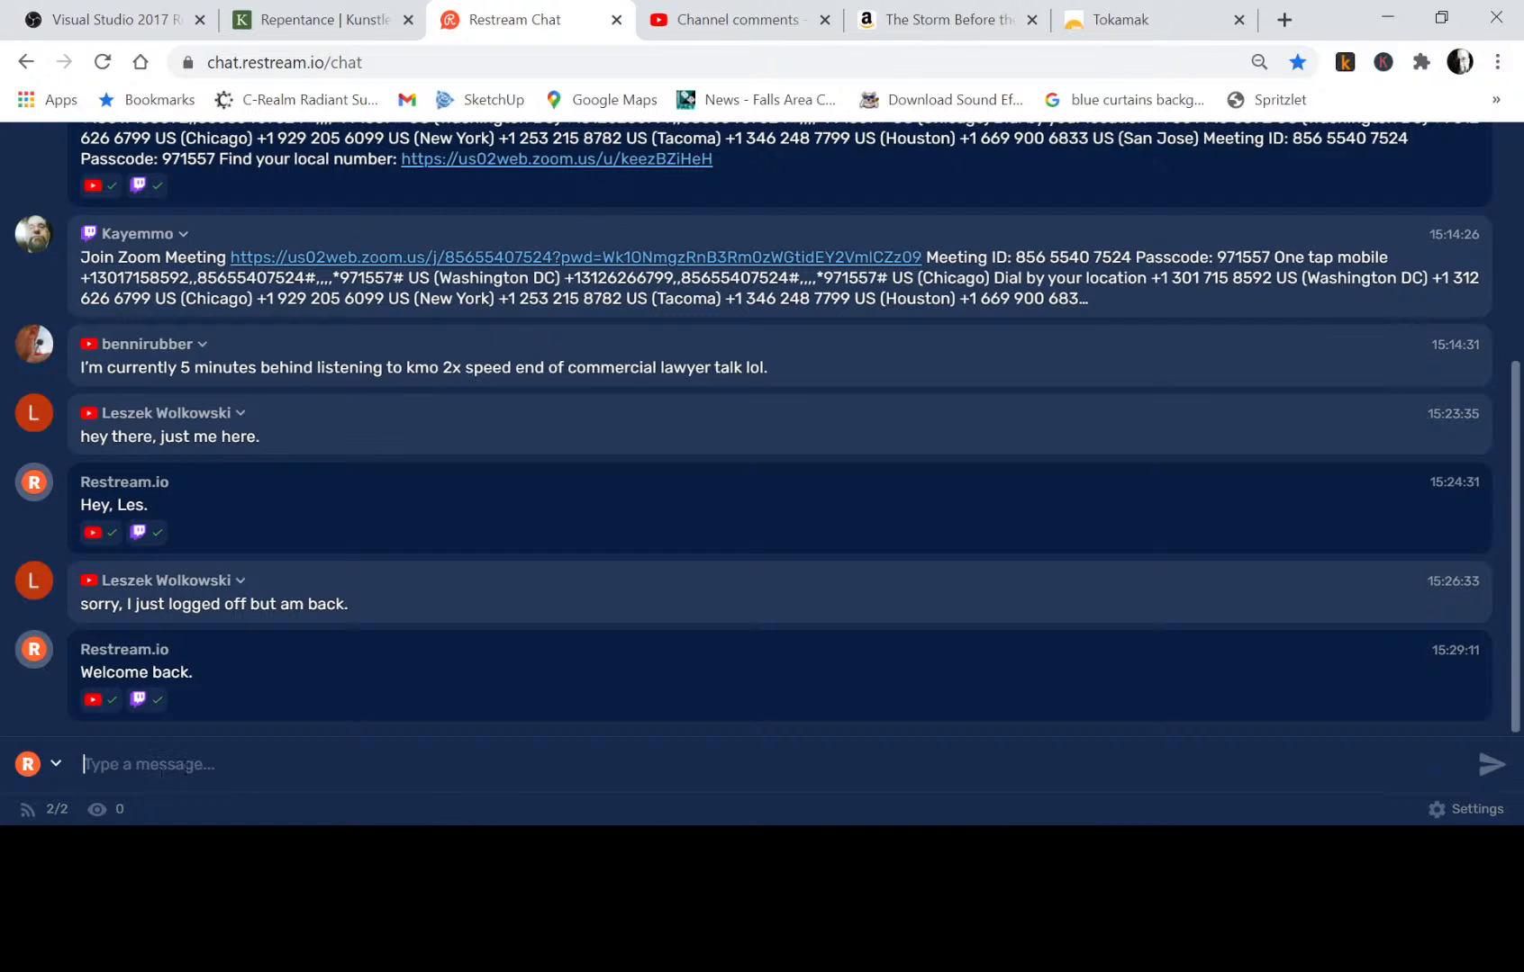
pyautogui.hotkey('ctrl', 'v')
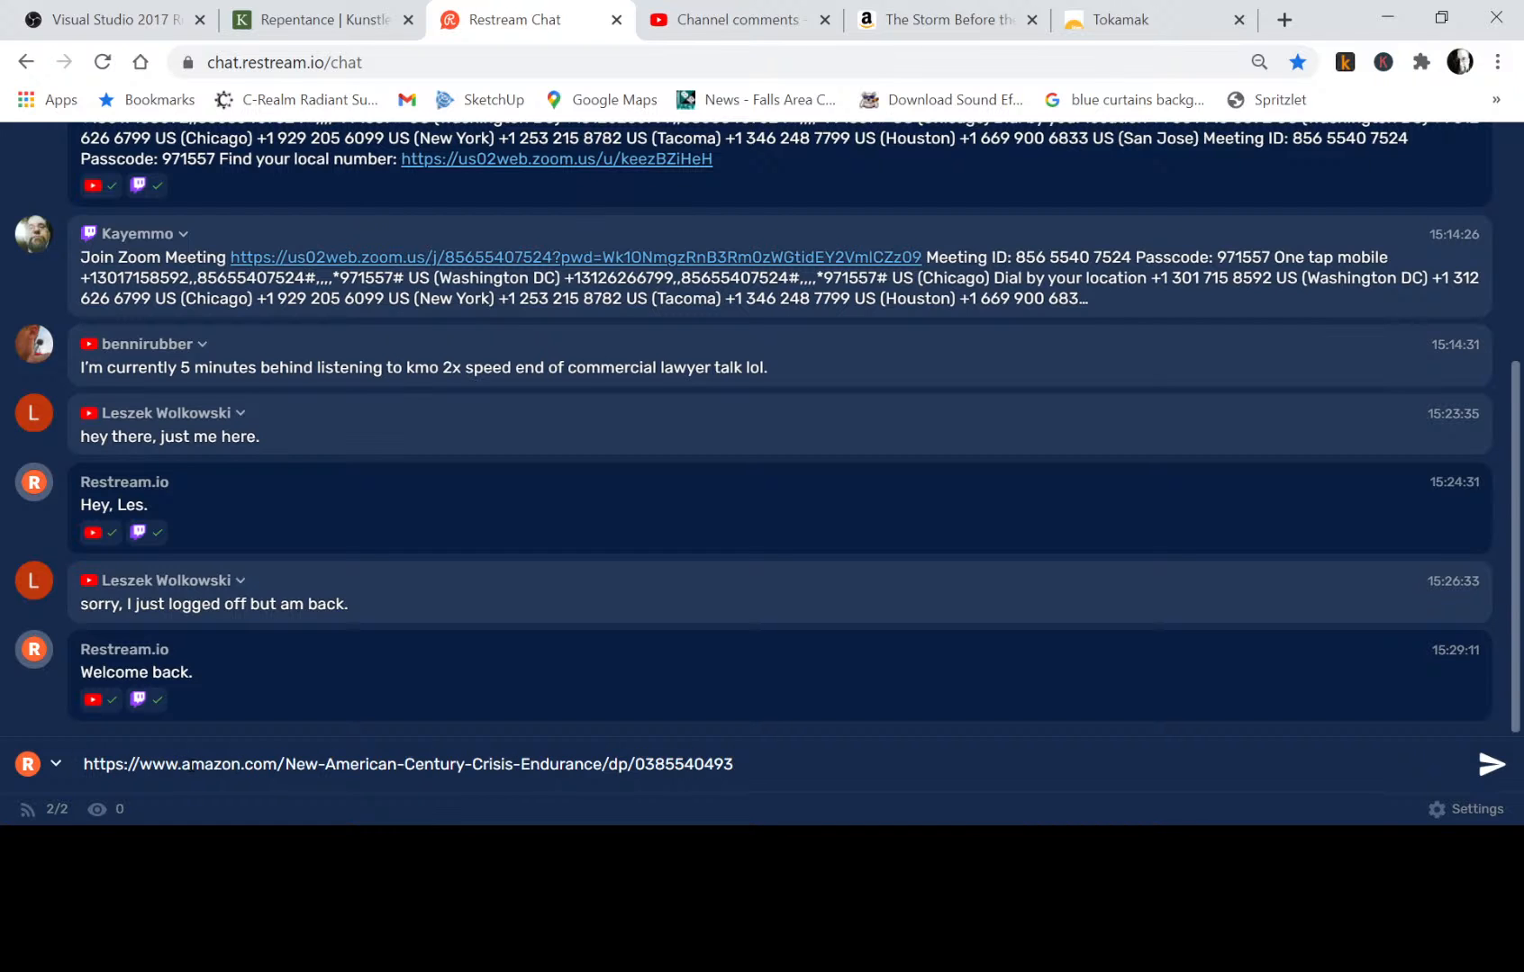
pyautogui.press('Return')
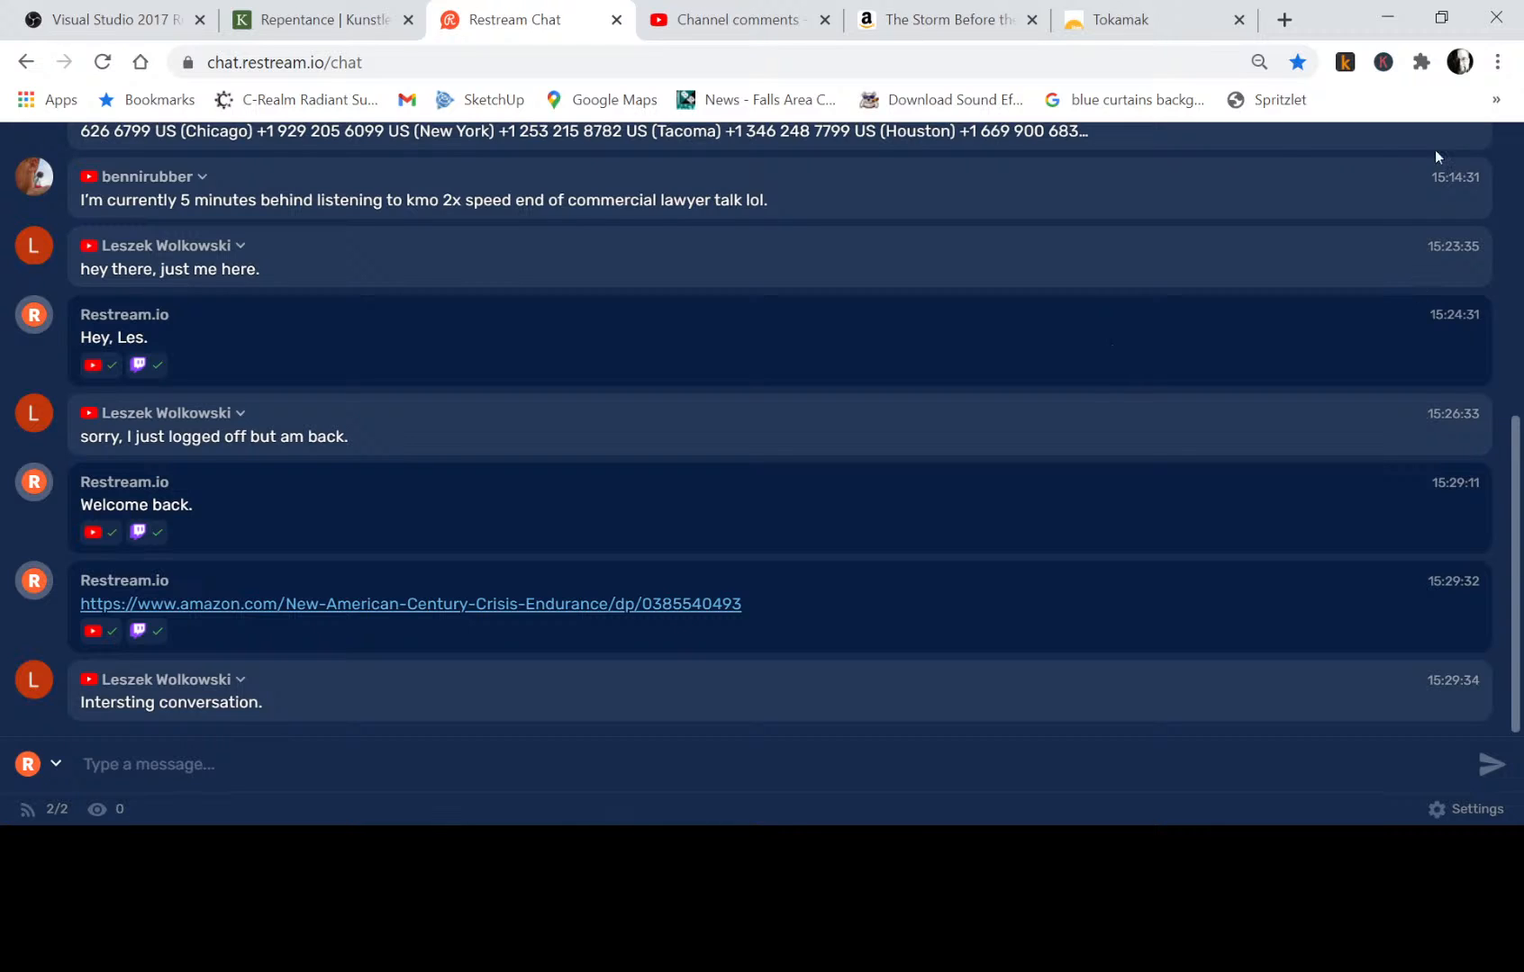
# Switch to Krita and erase the stray eyelid line crossing the hair strand, using the Eraser Small brush on the ink layer.
pyautogui.click(1389, 20)
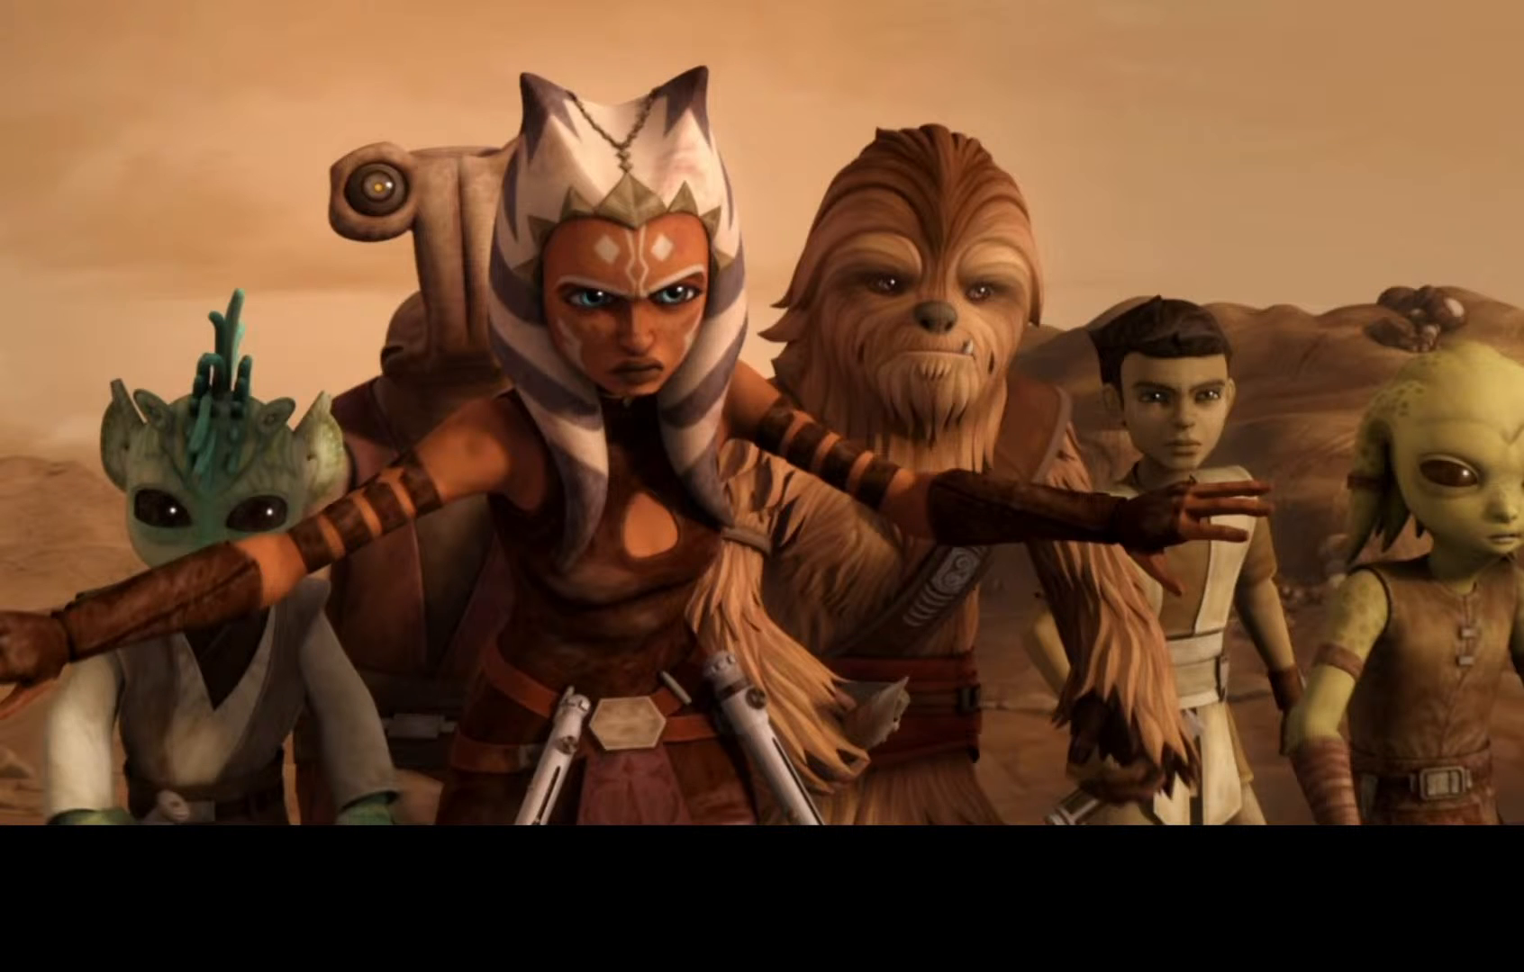
pyautogui.hotkey('alt', 'Tab')
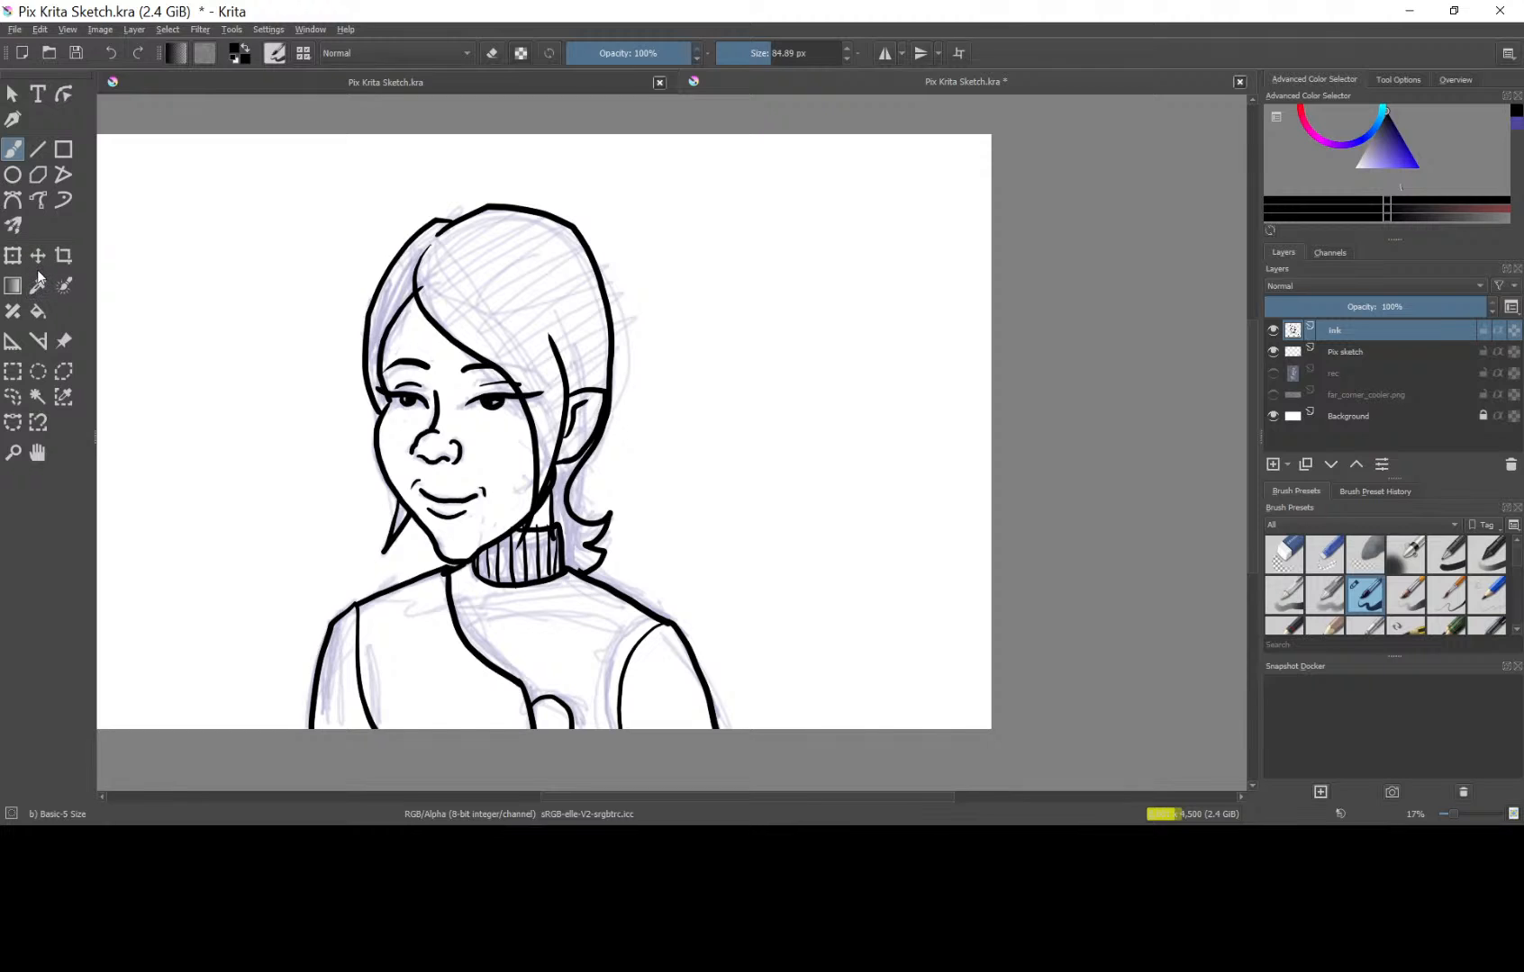
pyautogui.click(1329, 558)
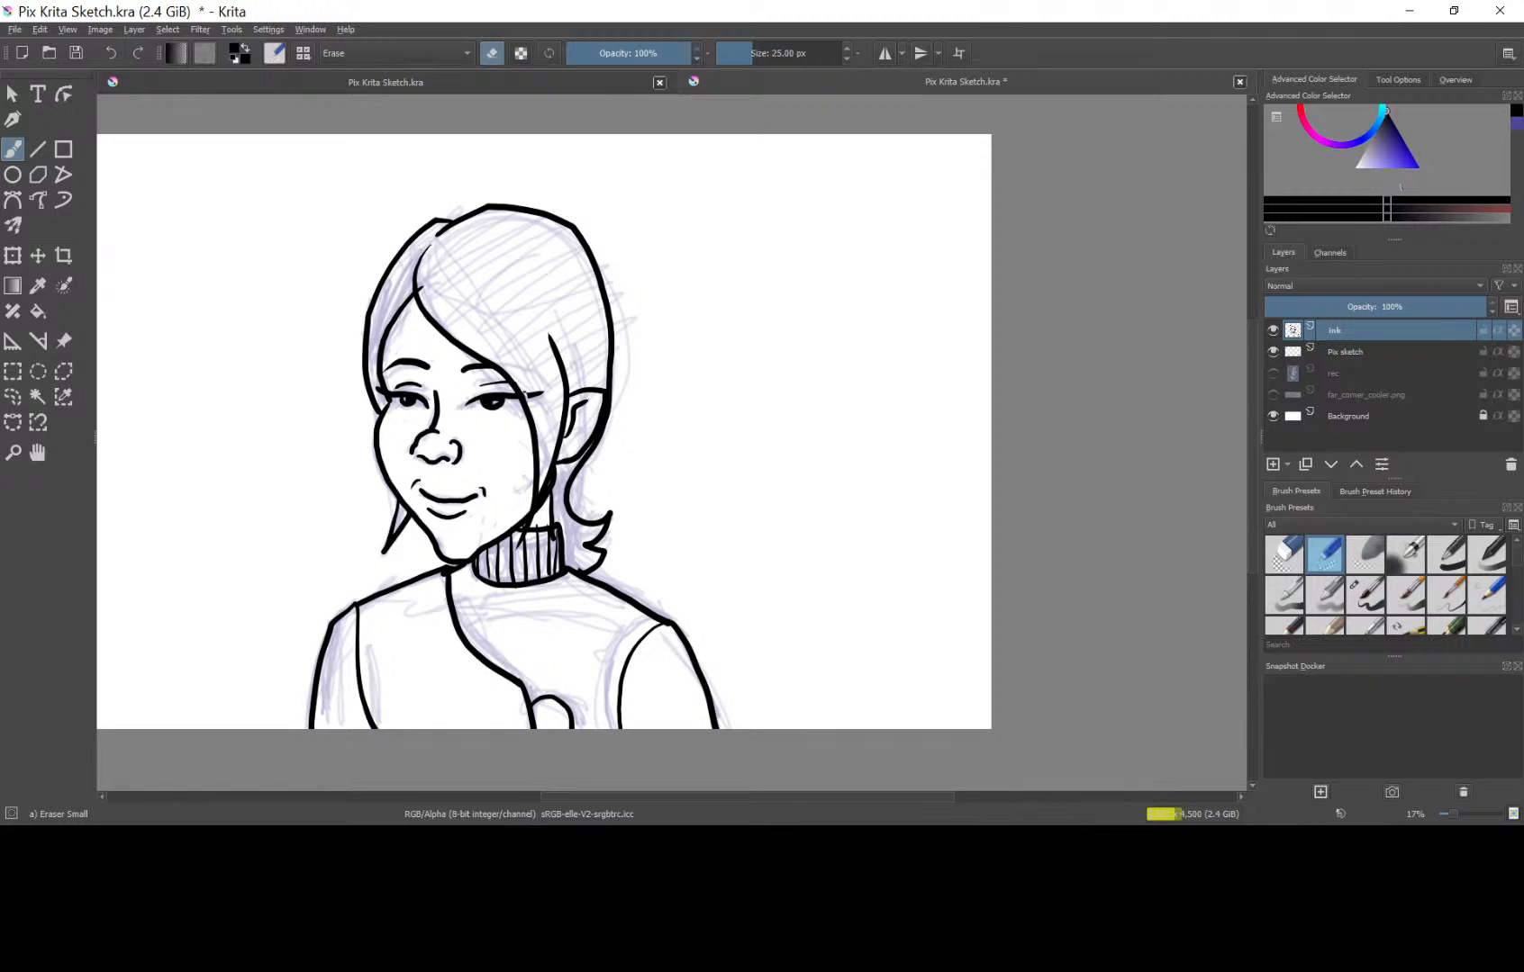
pyautogui.moveTo(526, 394); pyautogui.dragTo(540, 390)
# Add a paint layer, place it directly below the ink layer, and rename it "tones".
pyautogui.click(1273, 464)
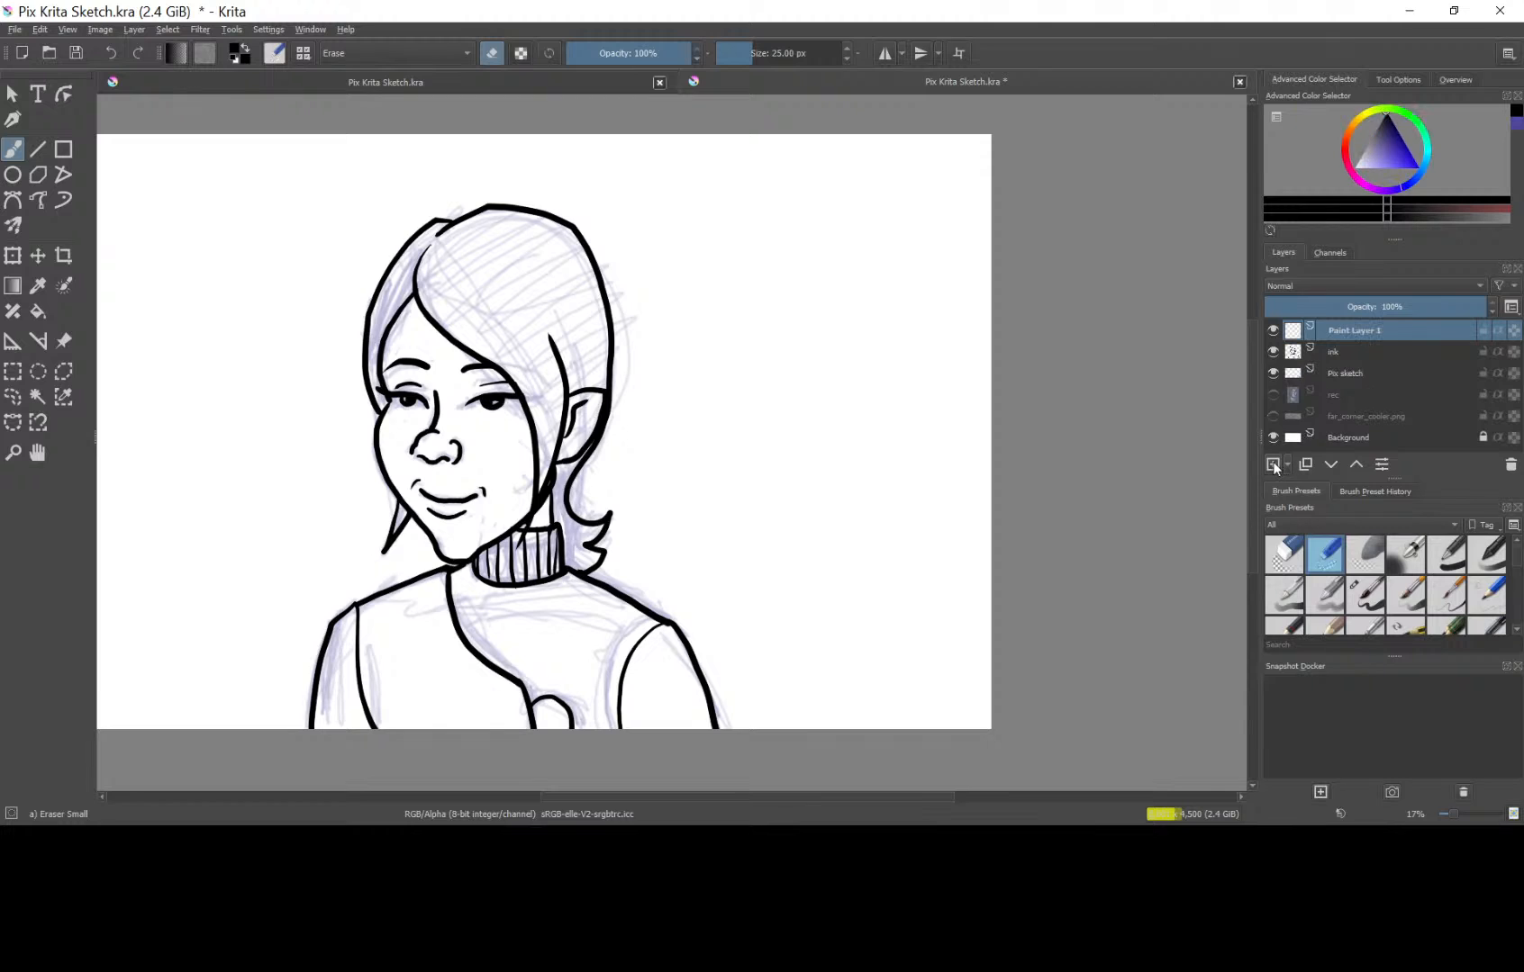
pyautogui.moveTo(1347, 329); pyautogui.dragTo(1351, 355)
pyautogui.doubleClick(1351, 352)
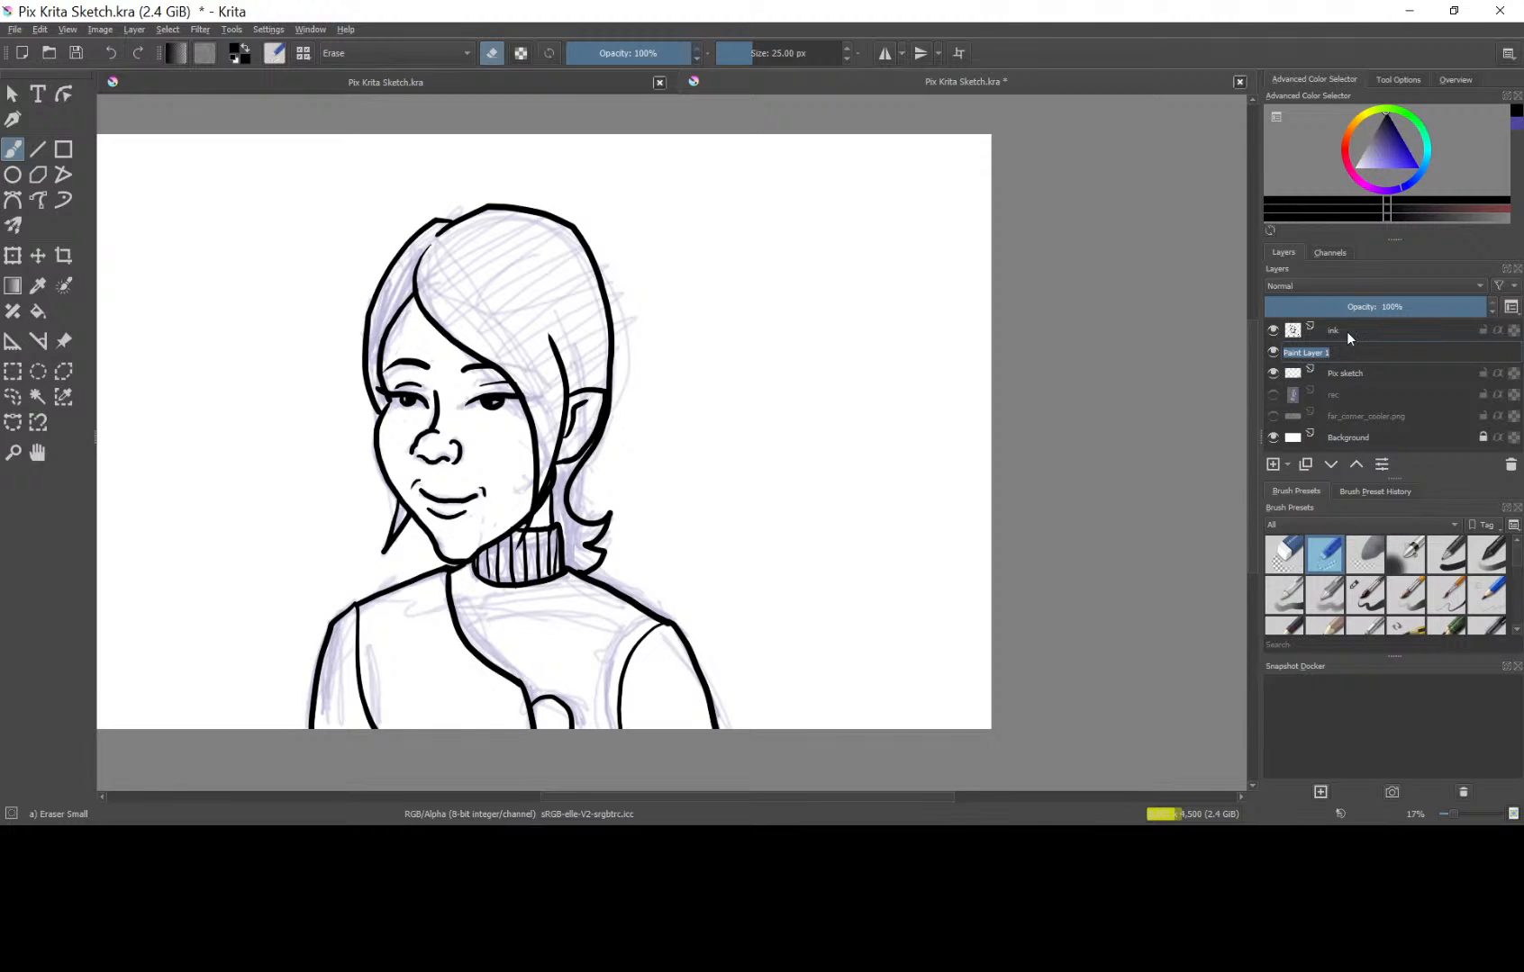
pyautogui.moveTo(1346, 331)
pyautogui.write('tones')
pyautogui.press('Return')
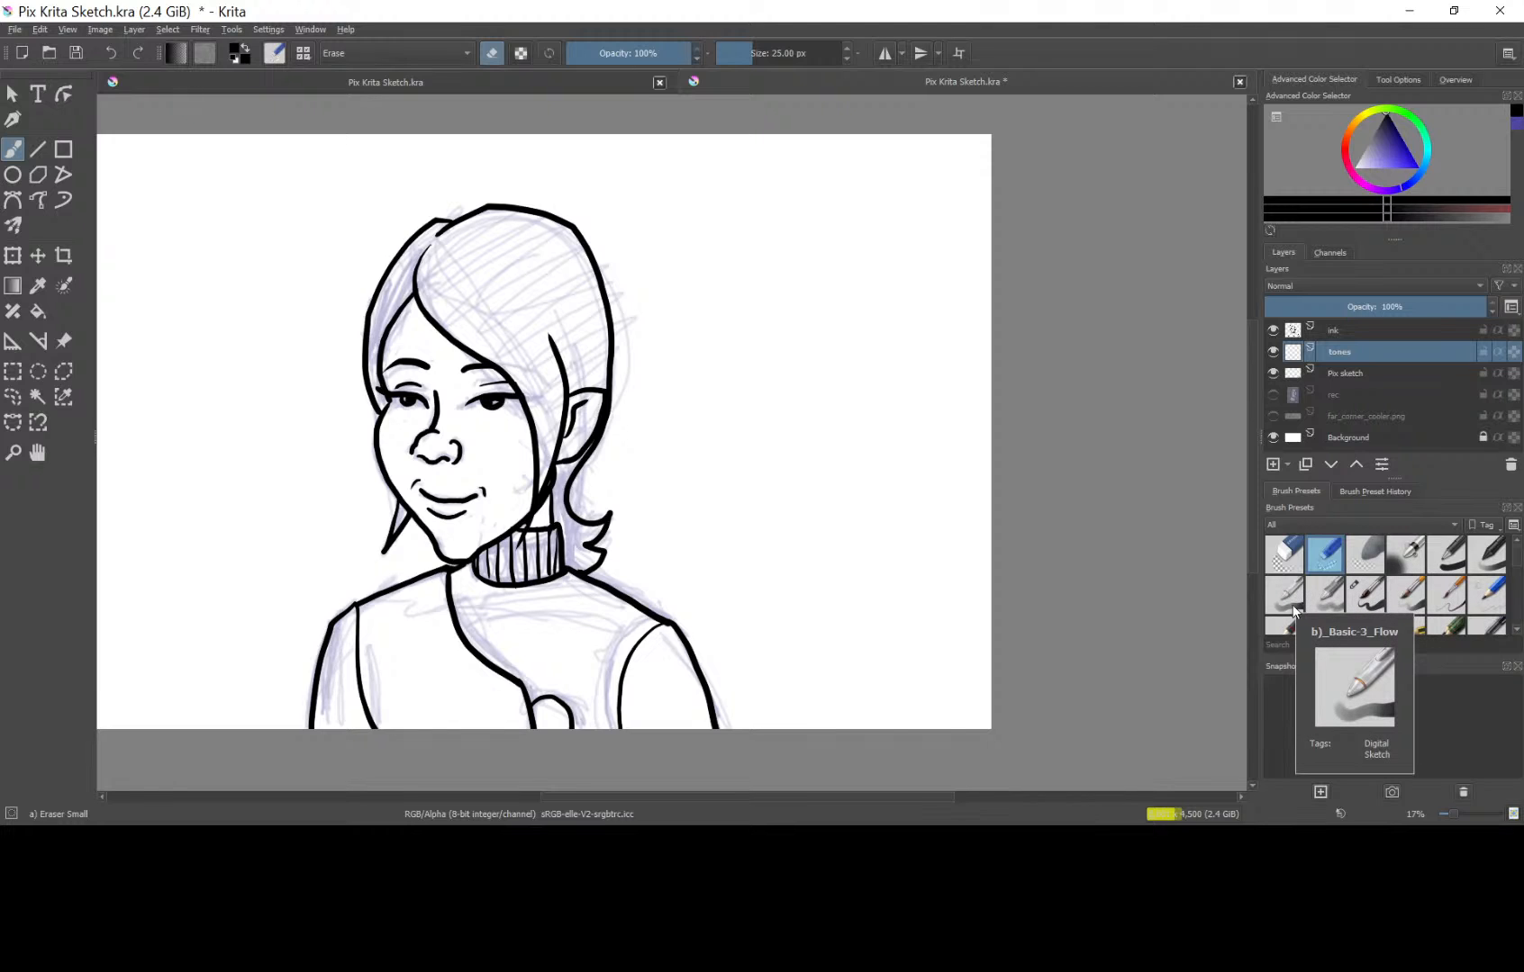
# Open the brush settings for Eraser Small and try a few strokes on the scratchpad.
pyautogui.moveTo(1515, 554); pyautogui.dragTo(1515, 539)
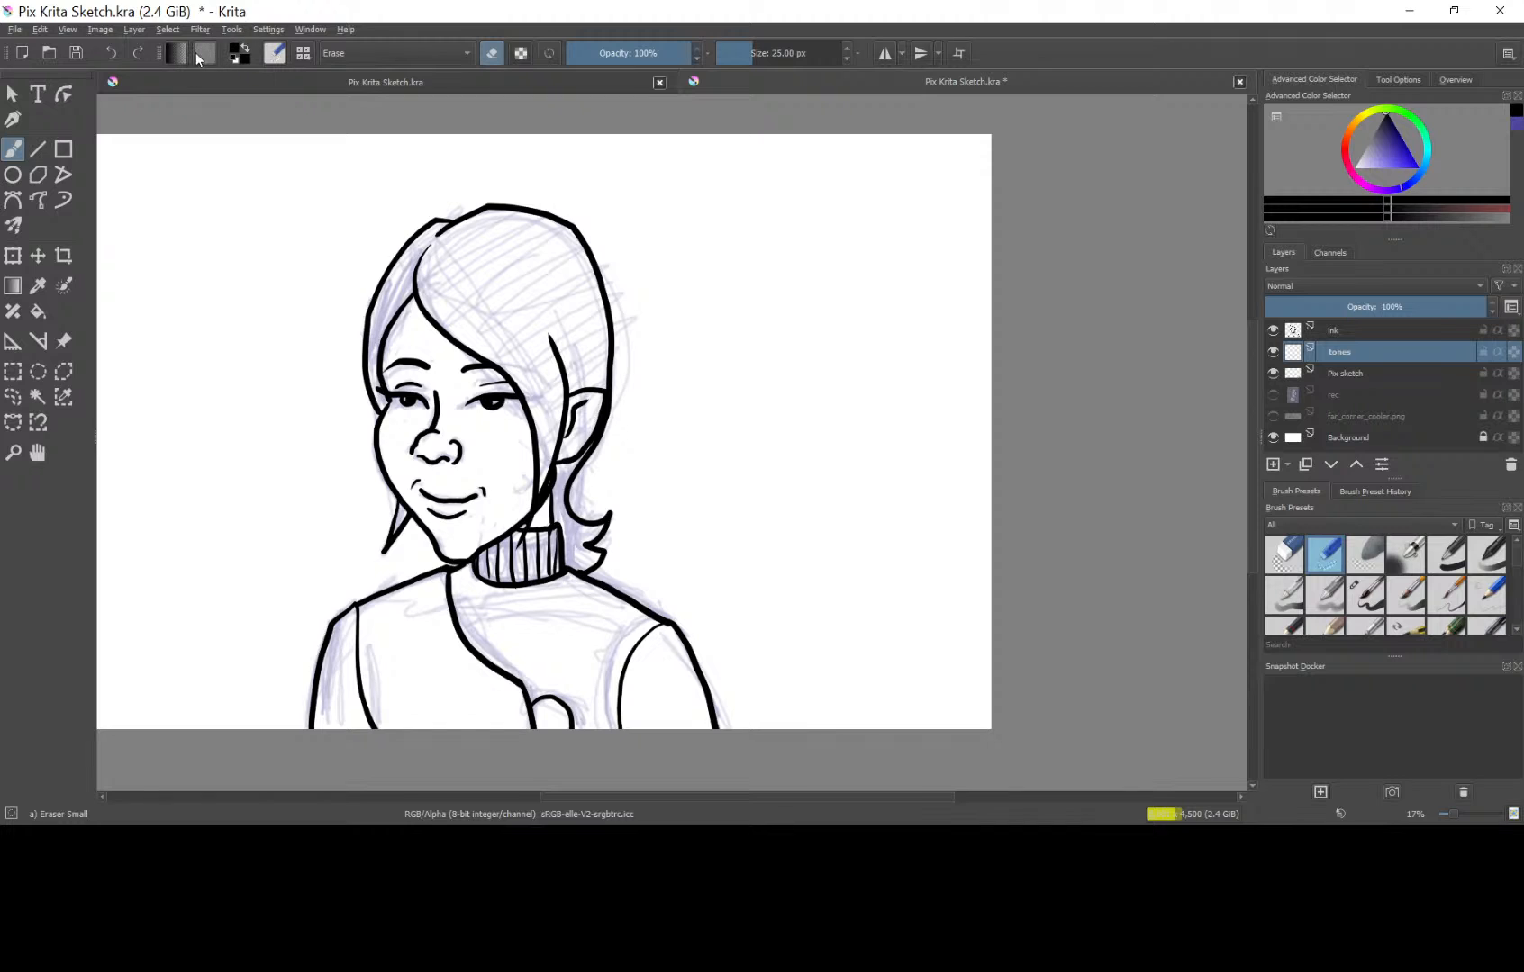
pyautogui.click(274, 54)
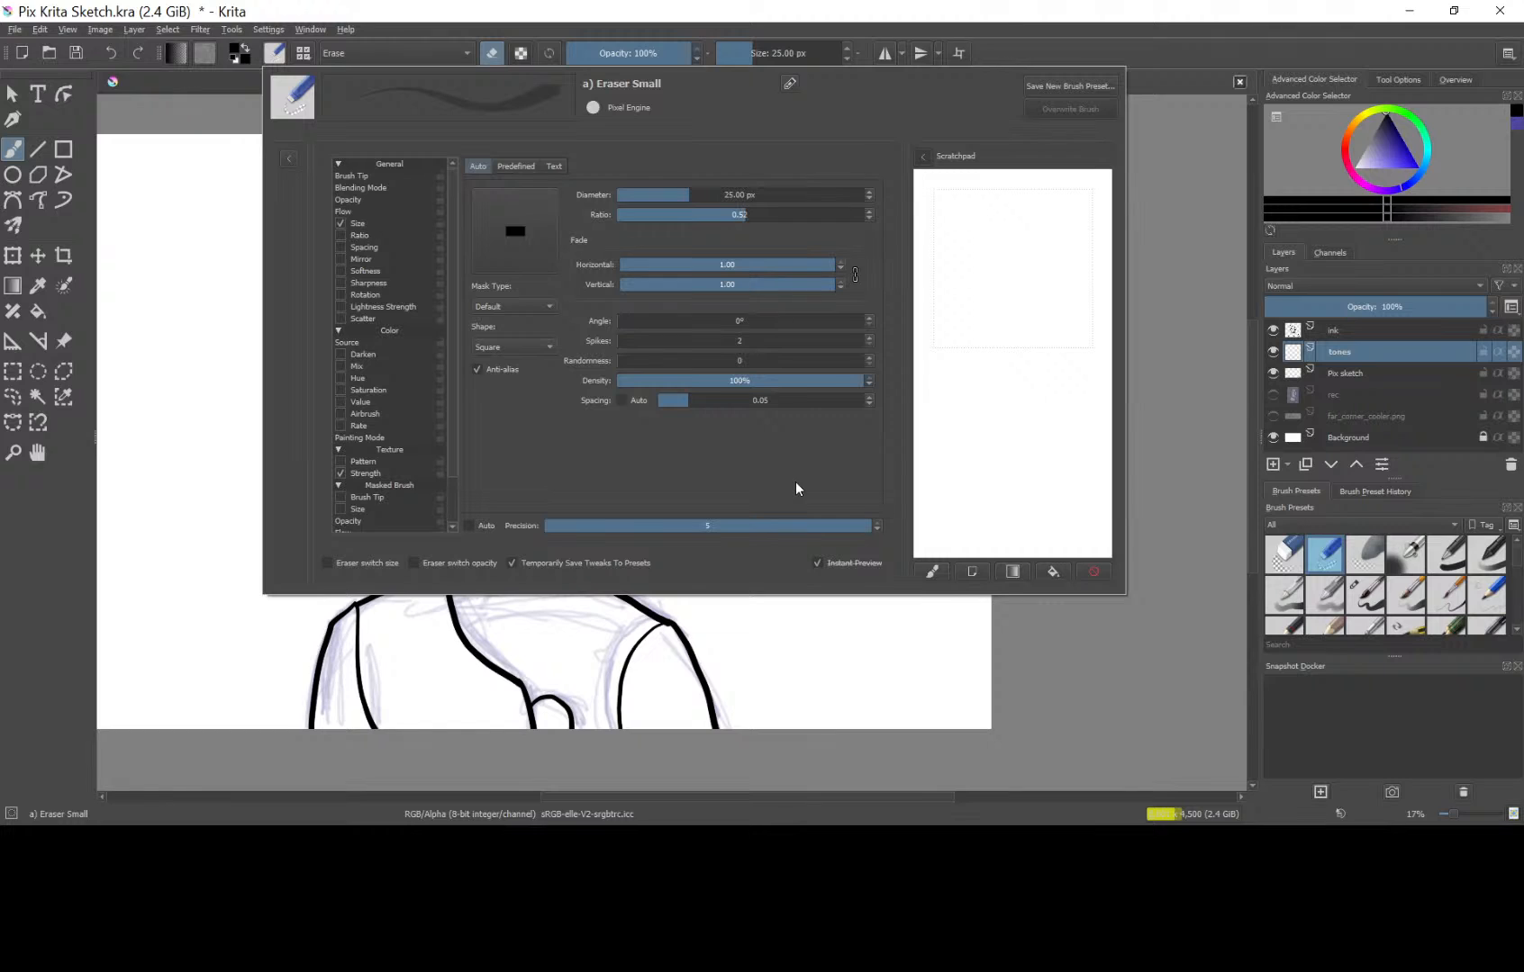
pyautogui.moveTo(984, 236); pyautogui.dragTo(1044, 322)
pyautogui.moveTo(1044, 256)
pyautogui.mouseDown()
pyautogui.moveTo(976, 244)
pyautogui.moveTo(1017, 212)
pyautogui.moveTo(991, 257)
pyautogui.moveTo(955, 253)
pyautogui.moveTo(998, 204)
pyautogui.moveTo(976, 281)
pyautogui.moveTo(1027, 335)
pyautogui.mouseUp()
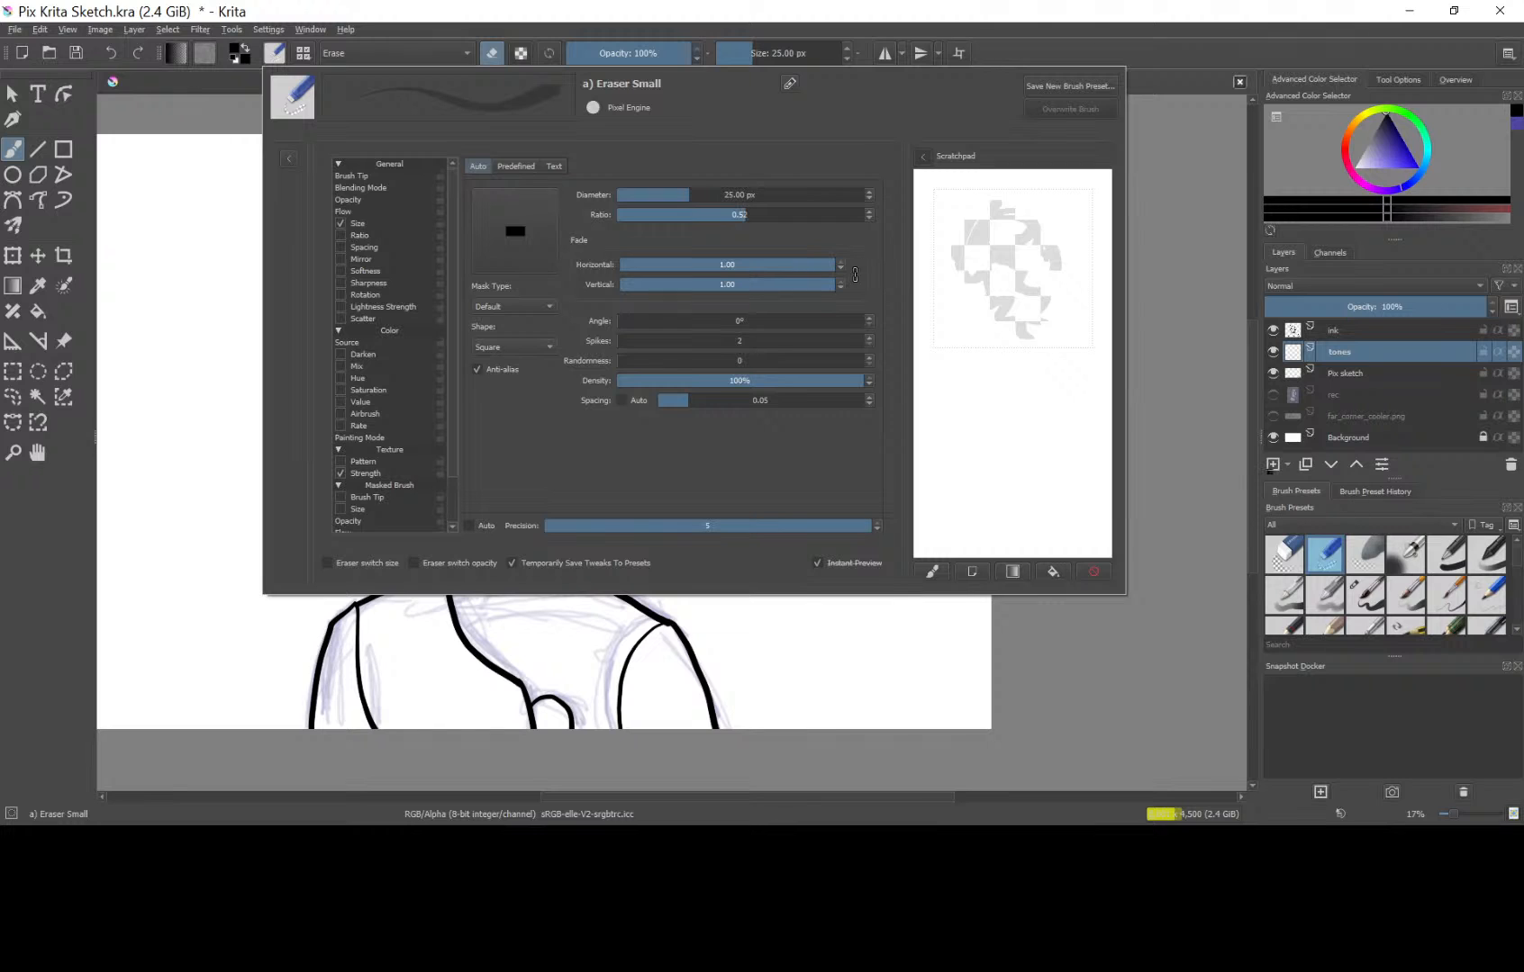
pyautogui.click(12, 93)
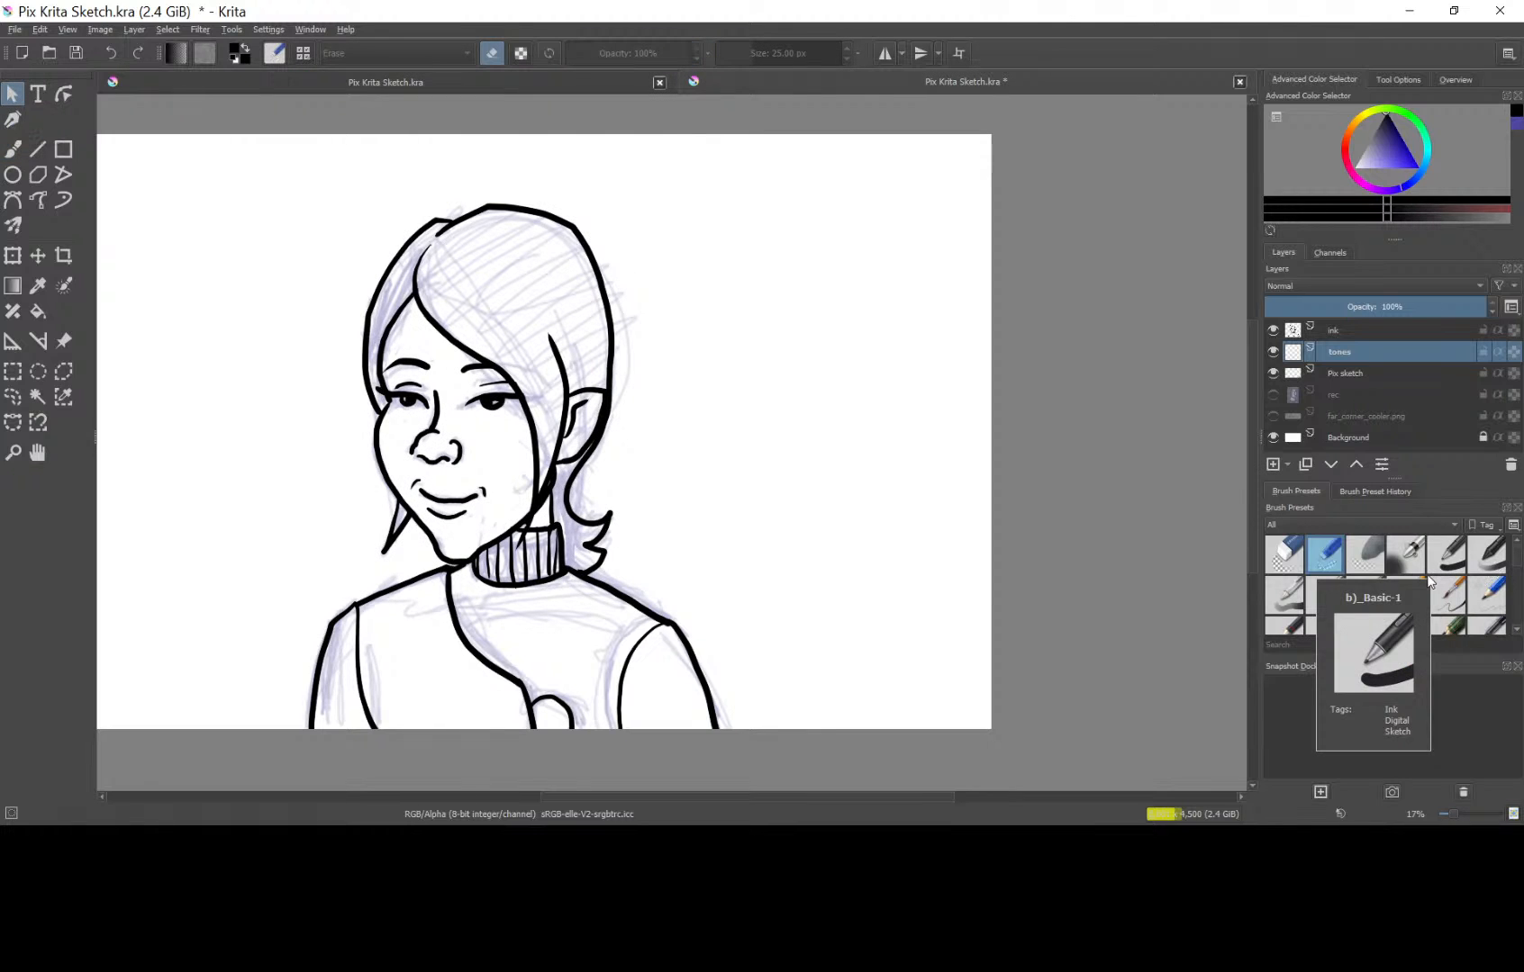
# Try the Airbrush Soft brush in violet-blue over the sweater's upper chest, and undo the stroke.
pyautogui.click(1405, 557)
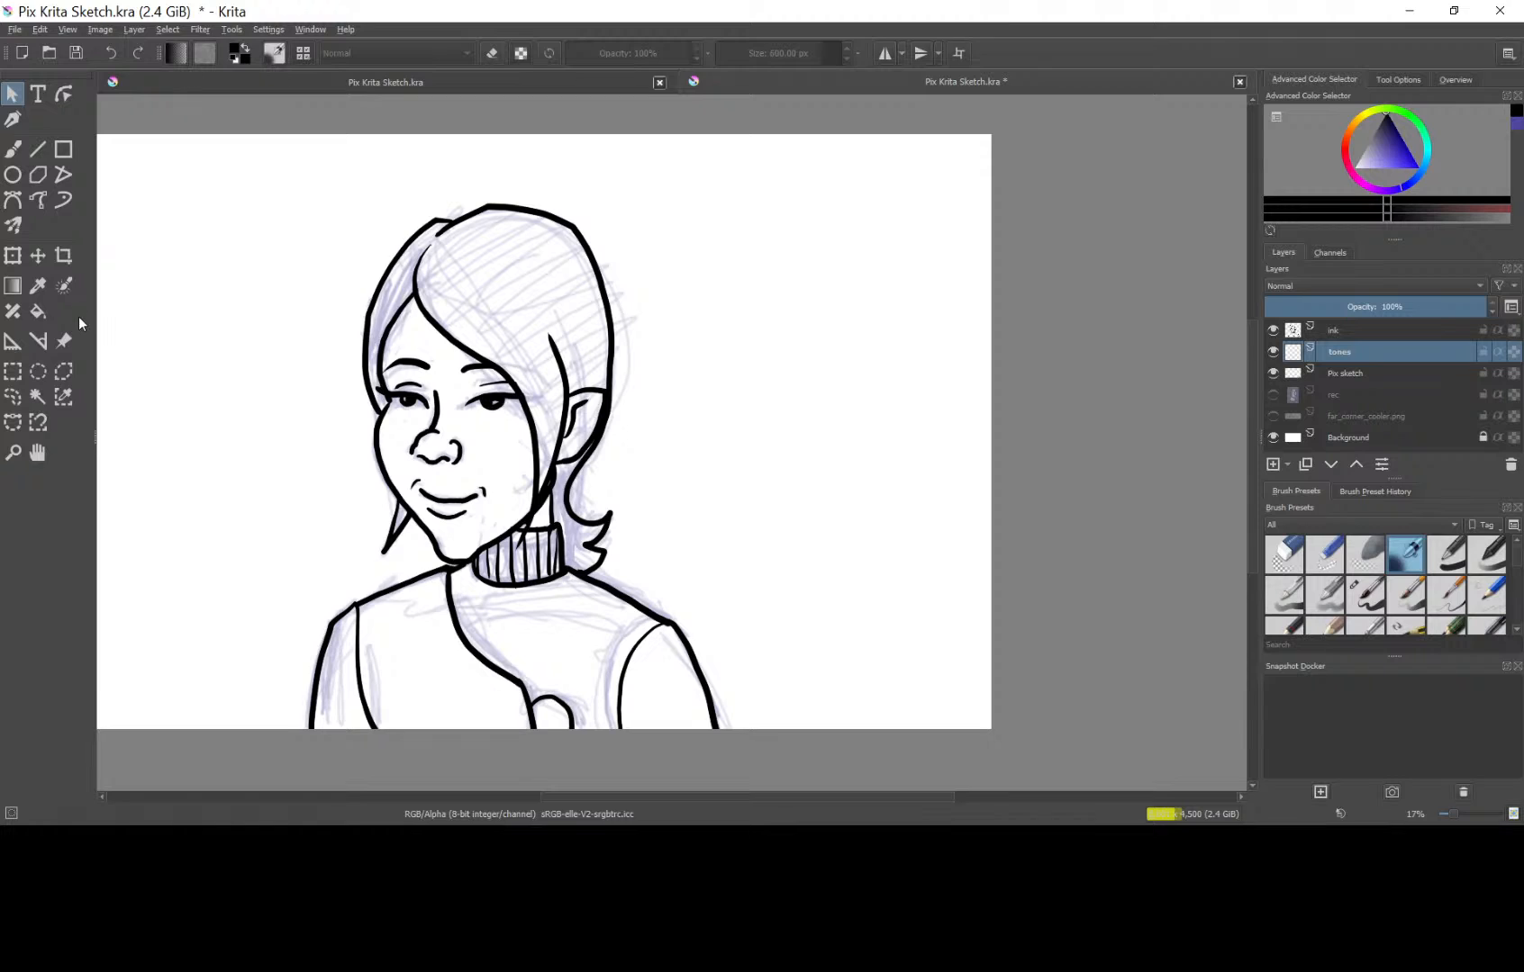
pyautogui.click(12, 153)
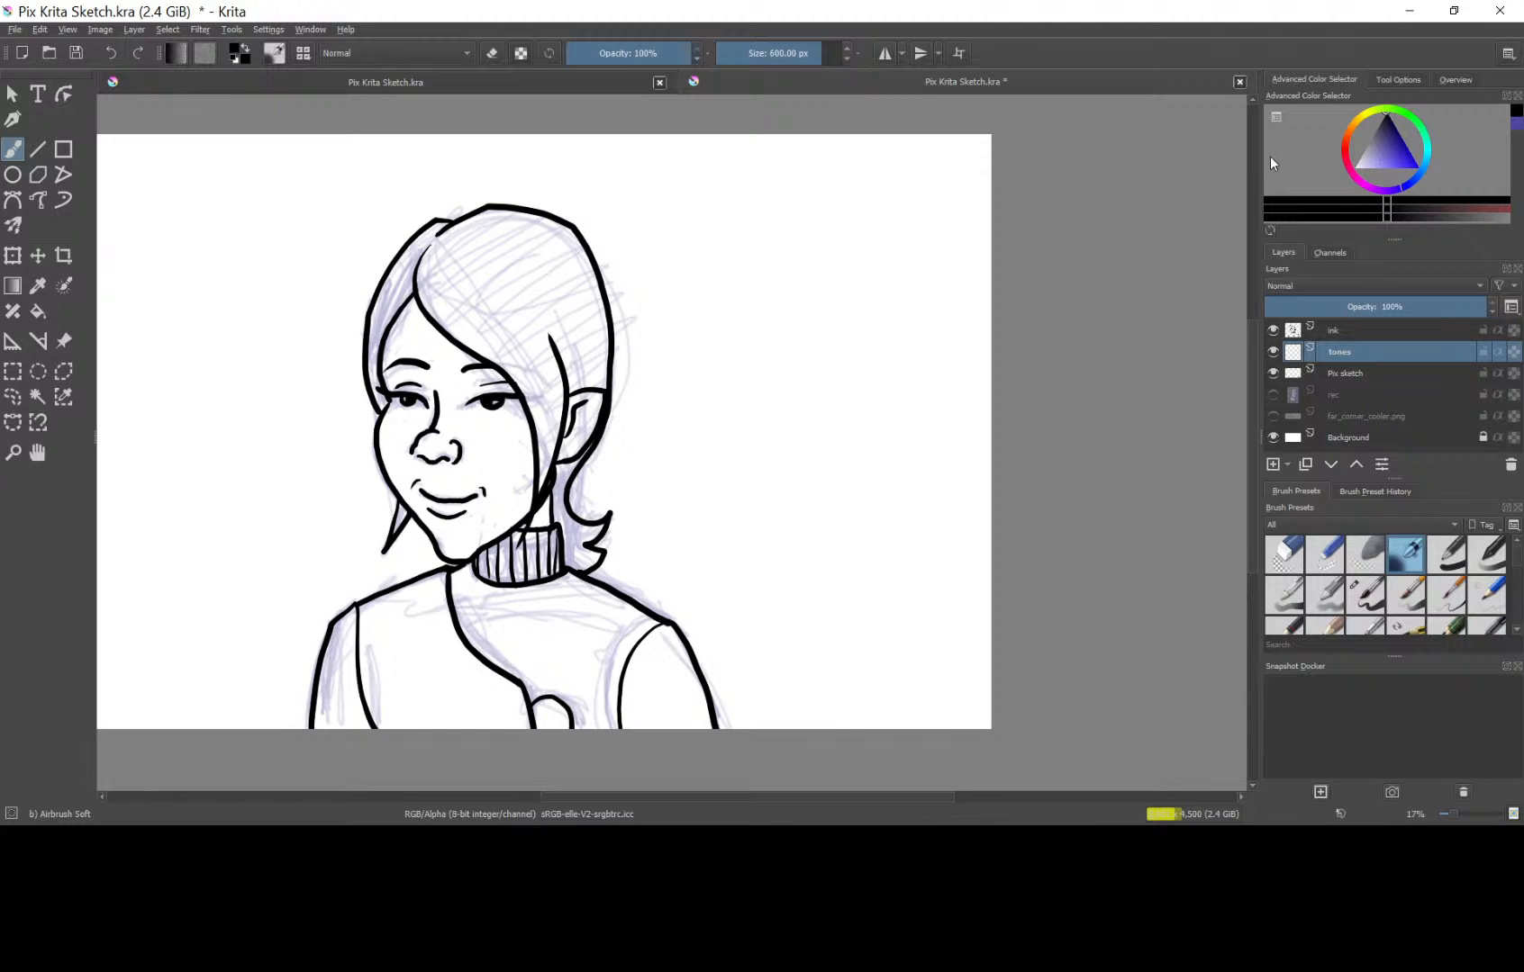
pyautogui.click(1400, 156)
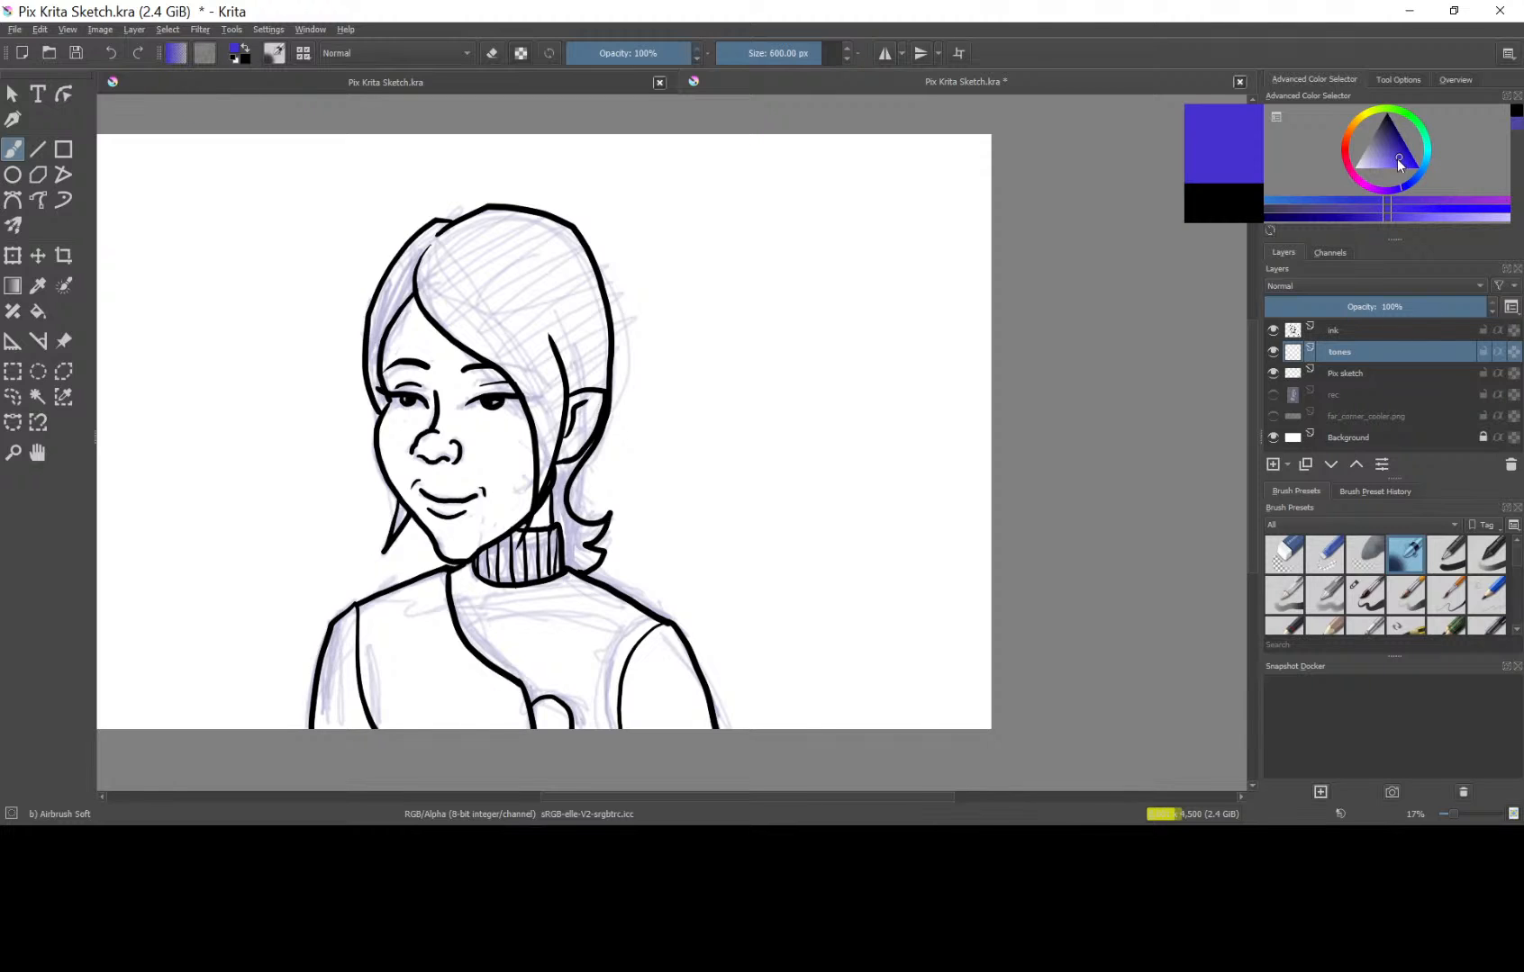
pyautogui.moveTo(492, 608)
pyautogui.mouseDown()
pyautogui.moveTo(497, 621)
pyautogui.moveTo(487, 601)
pyautogui.moveTo(451, 625)
pyautogui.moveTo(473, 587)
pyautogui.moveTo(387, 630)
pyautogui.moveTo(452, 637)
pyautogui.mouseUp()
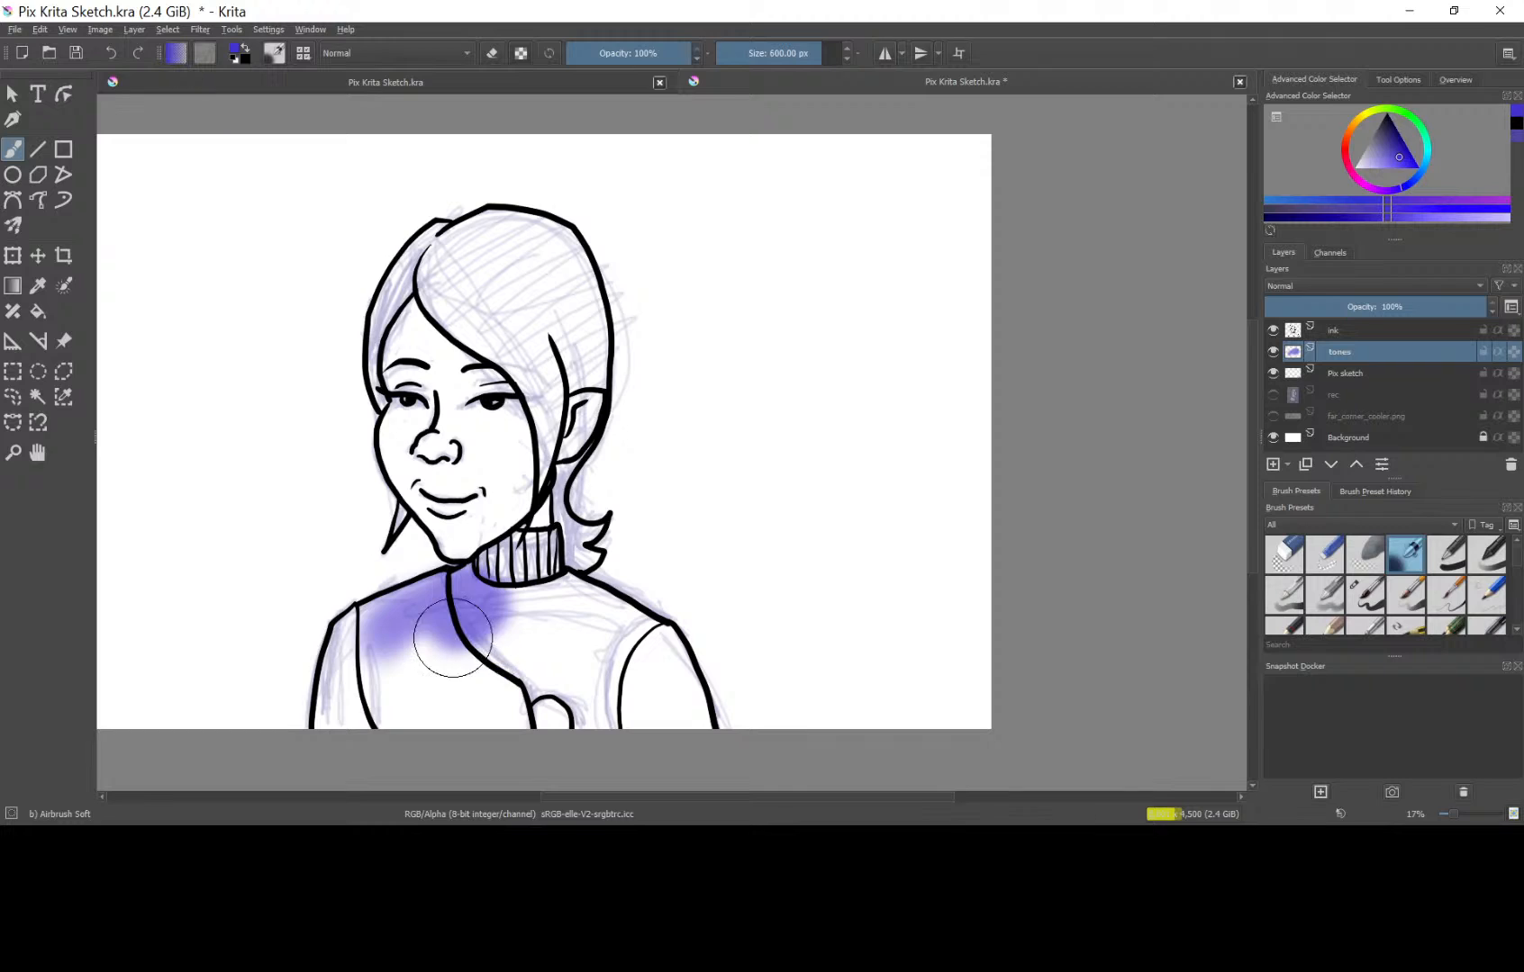
pyautogui.hotkey('ctrl', 'z')
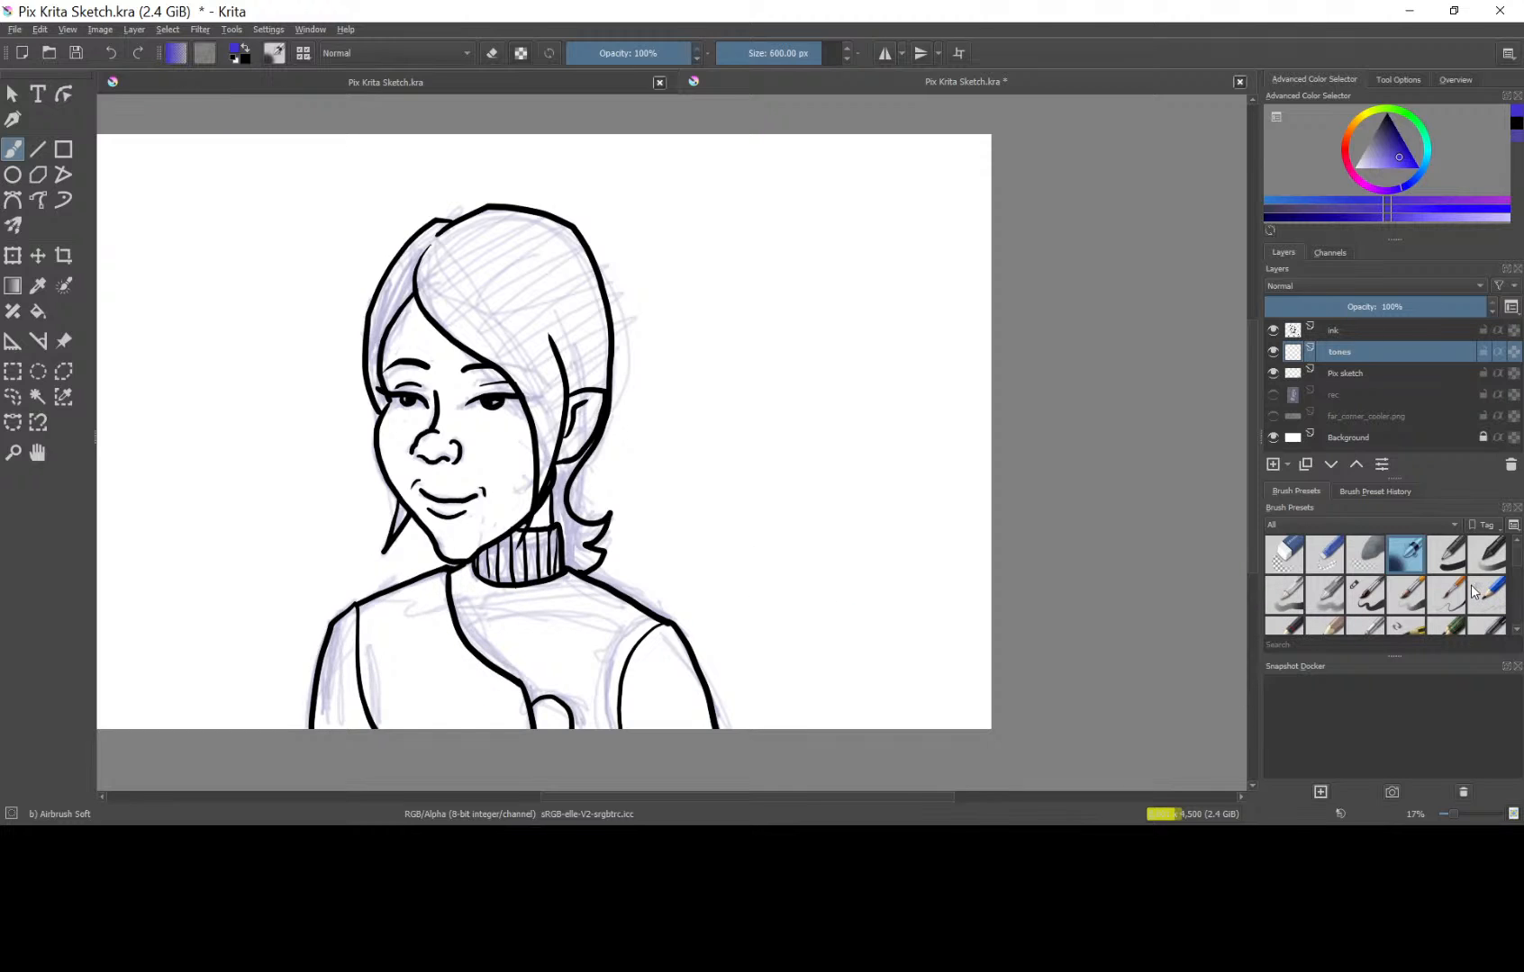
# Choose the Basic-1 brush with a violet-blue color, undo a test stroke on the sweater, and set the brush size to 228.62 px.
pyautogui.scroll(-5, 1251, 629)
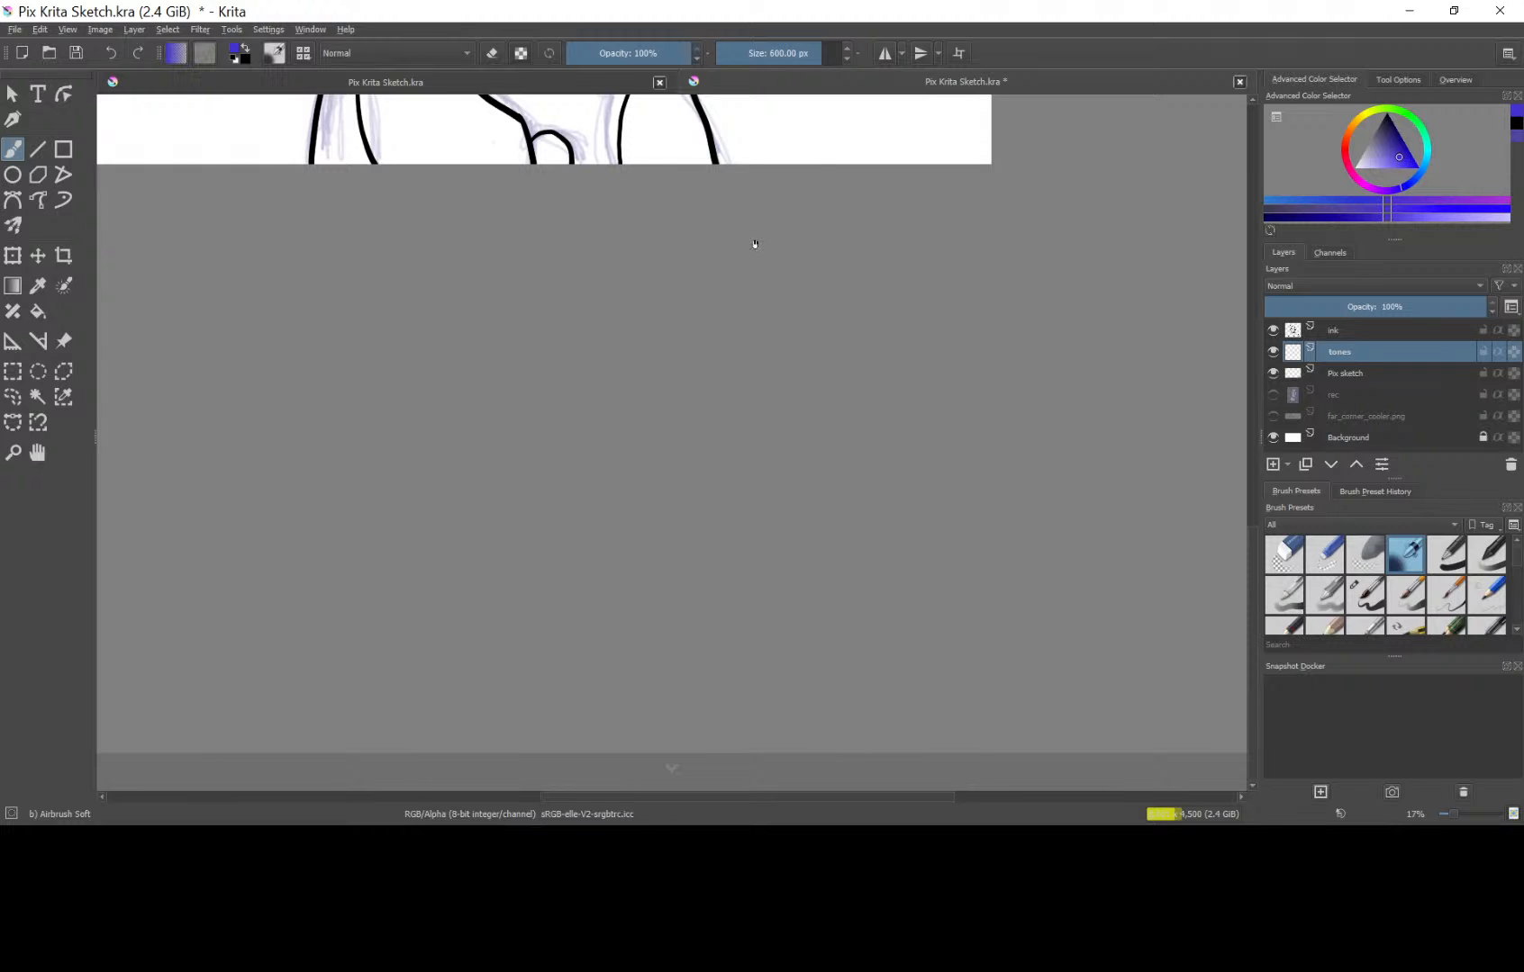
pyautogui.scroll(4, 810, 396)
pyautogui.moveTo(898, 413)
pyautogui.mouseDown()
pyautogui.moveTo(921, 573)
pyautogui.moveTo(933, 558)
pyautogui.mouseUp()
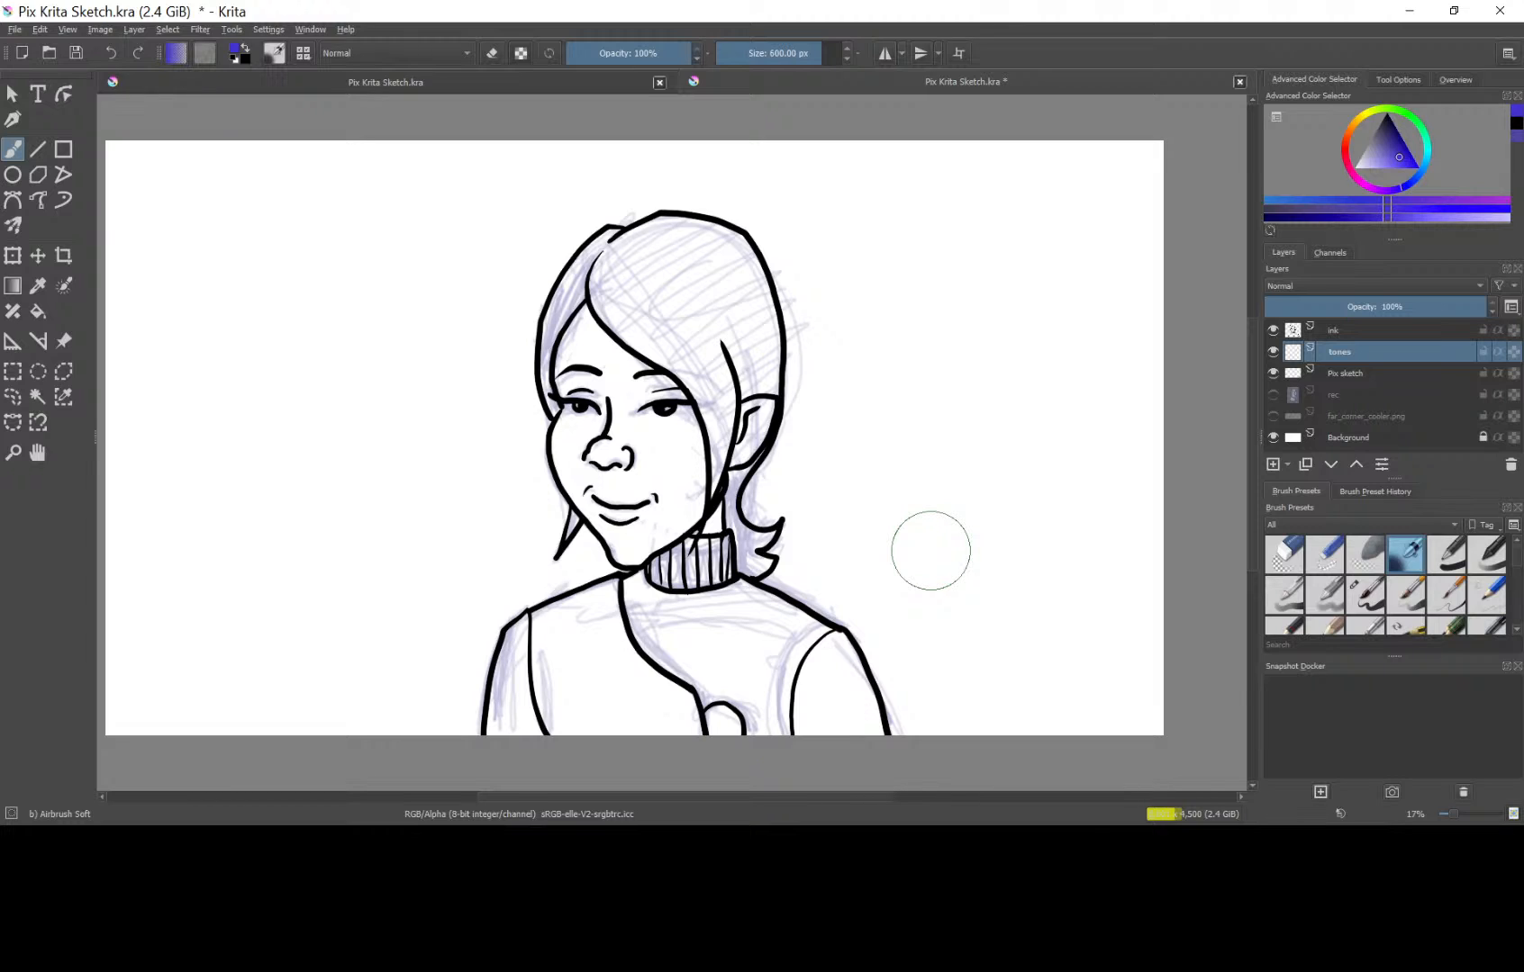
pyautogui.click(1402, 156)
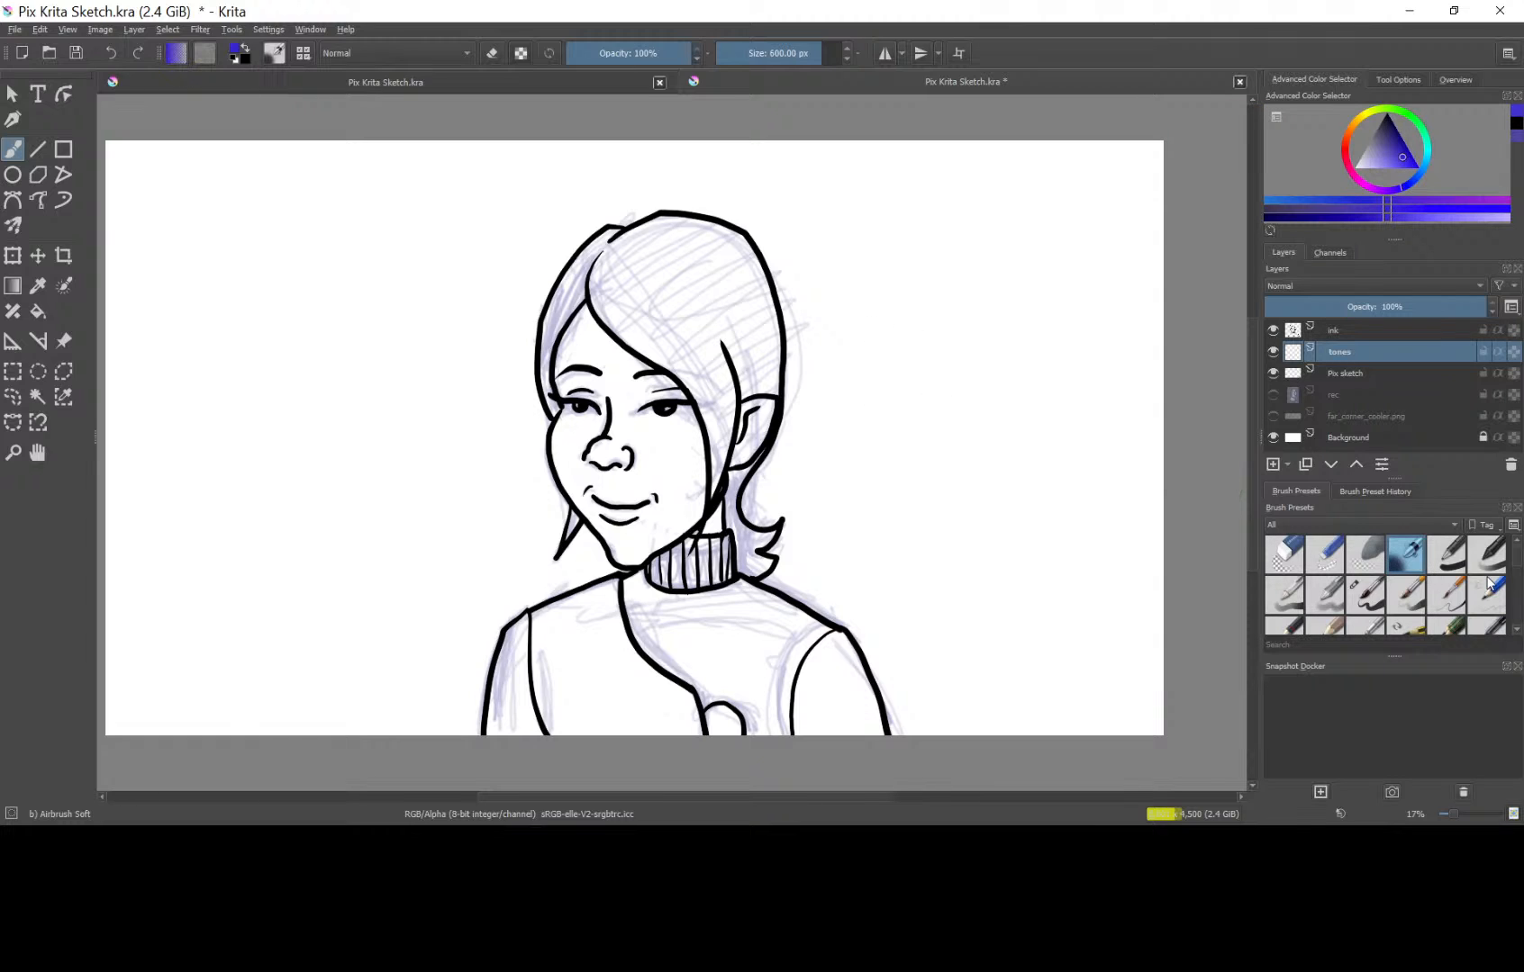
pyautogui.click(1450, 565)
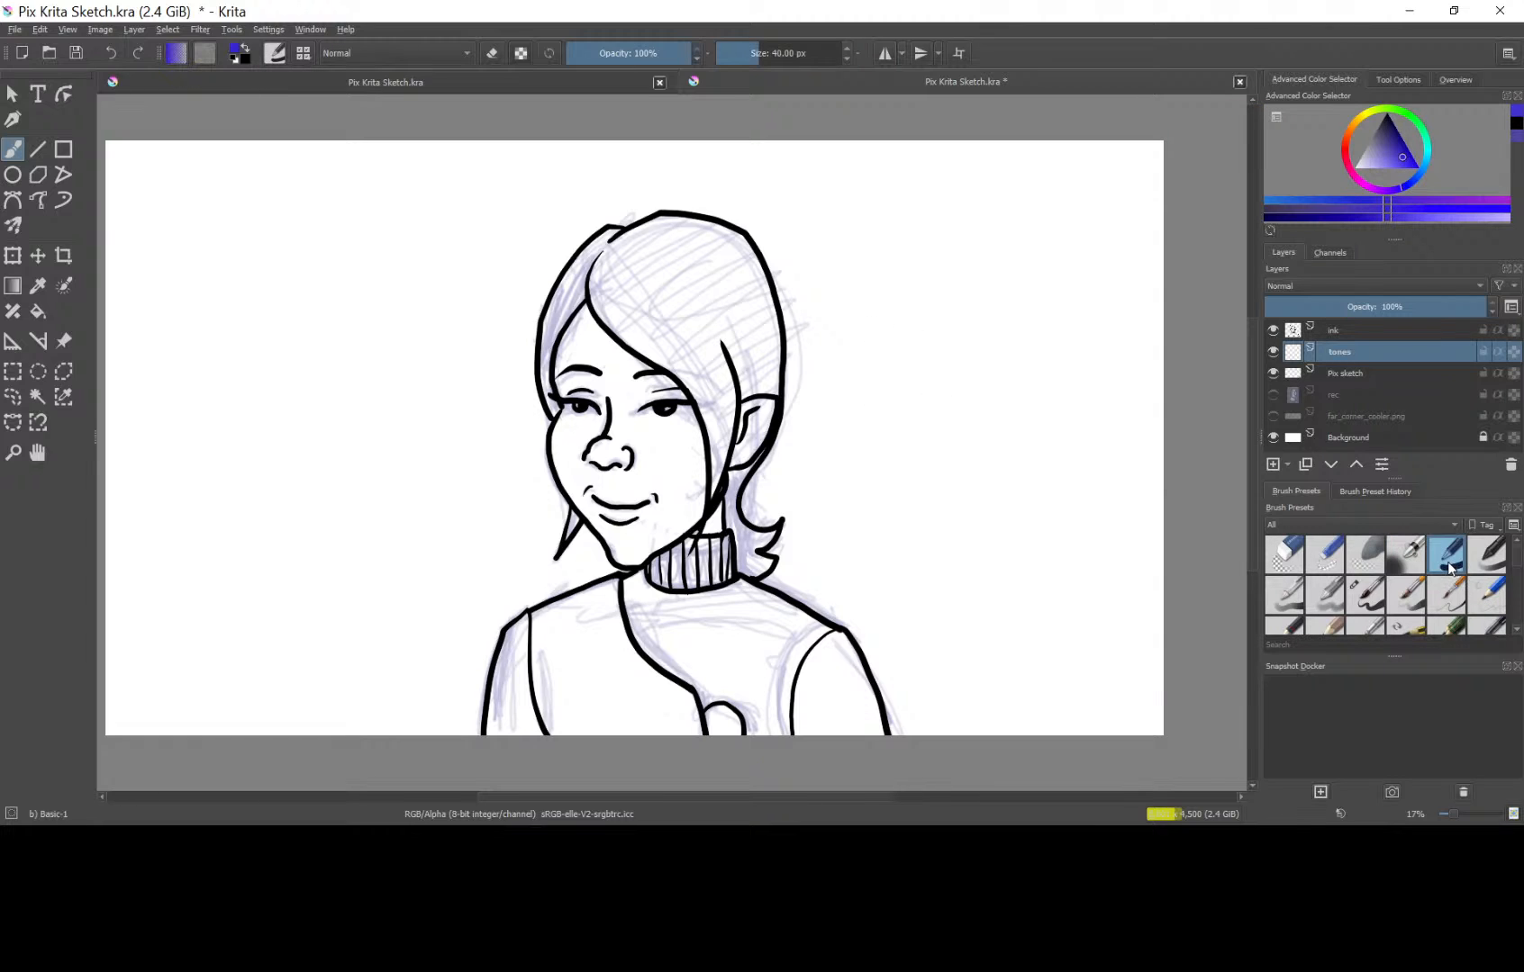
pyautogui.moveTo(680, 630); pyautogui.dragTo(718, 612)
pyautogui.hotkey('ctrl', 'z')
pyautogui.moveTo(754, 52); pyautogui.dragTo(793, 52)
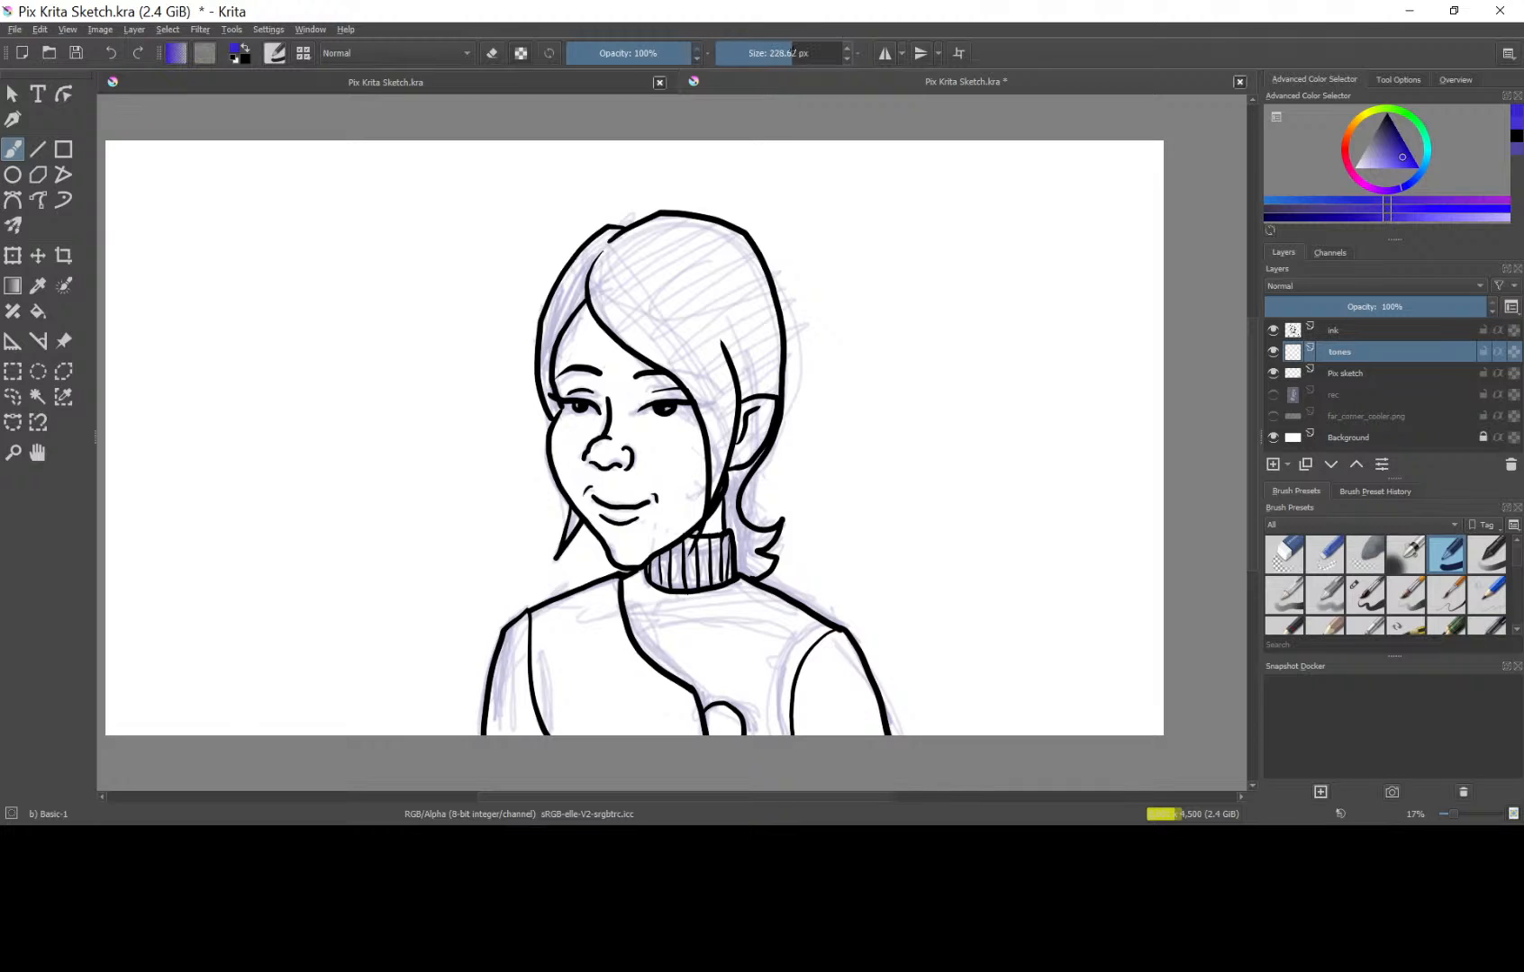
# Undo a first collar stroke, pick a more muted violet, and paint the turtleneck collar, shoulders, sleeve edges and lower edge of the sweater.
pyautogui.moveTo(712, 551); pyautogui.dragTo(695, 553)
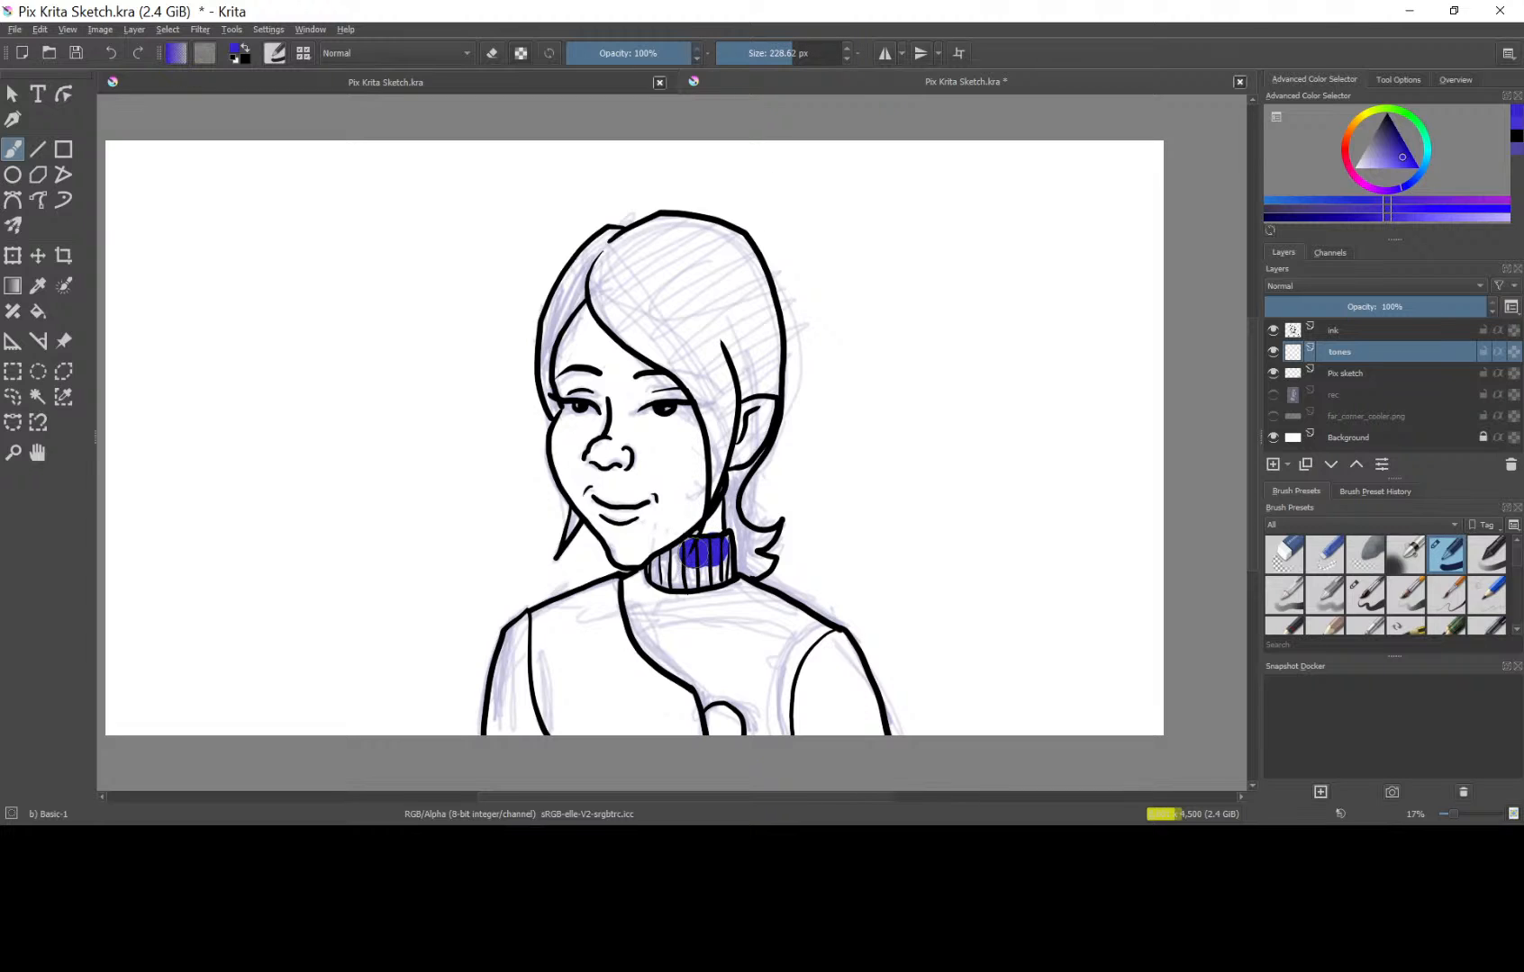
pyautogui.hotkey('ctrl', 'z')
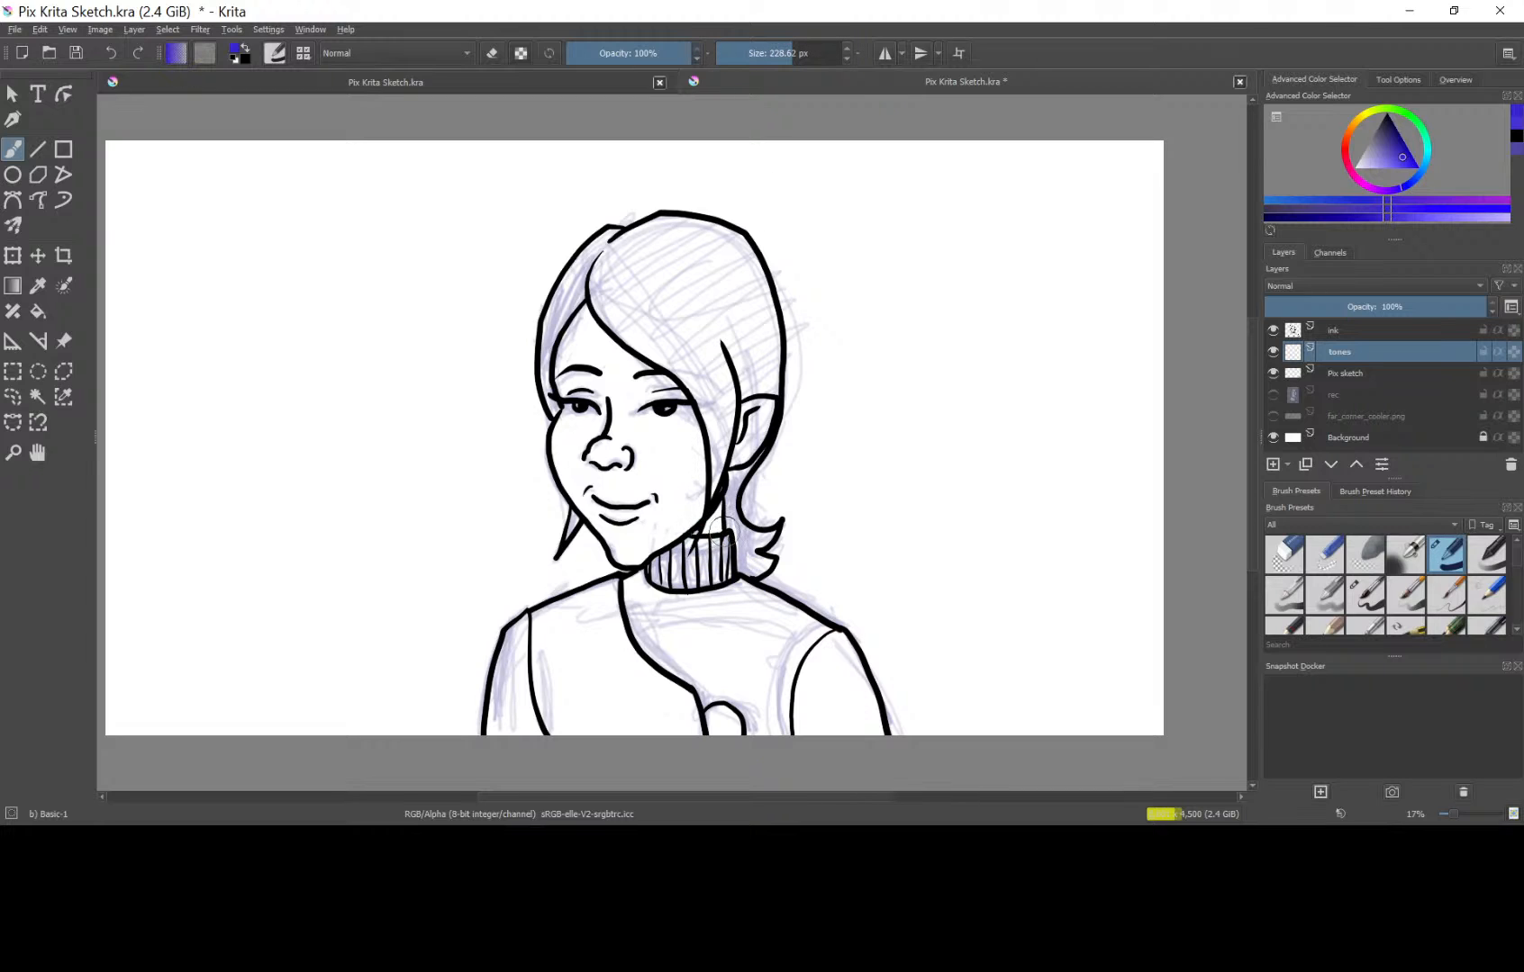
pyautogui.click(1398, 153)
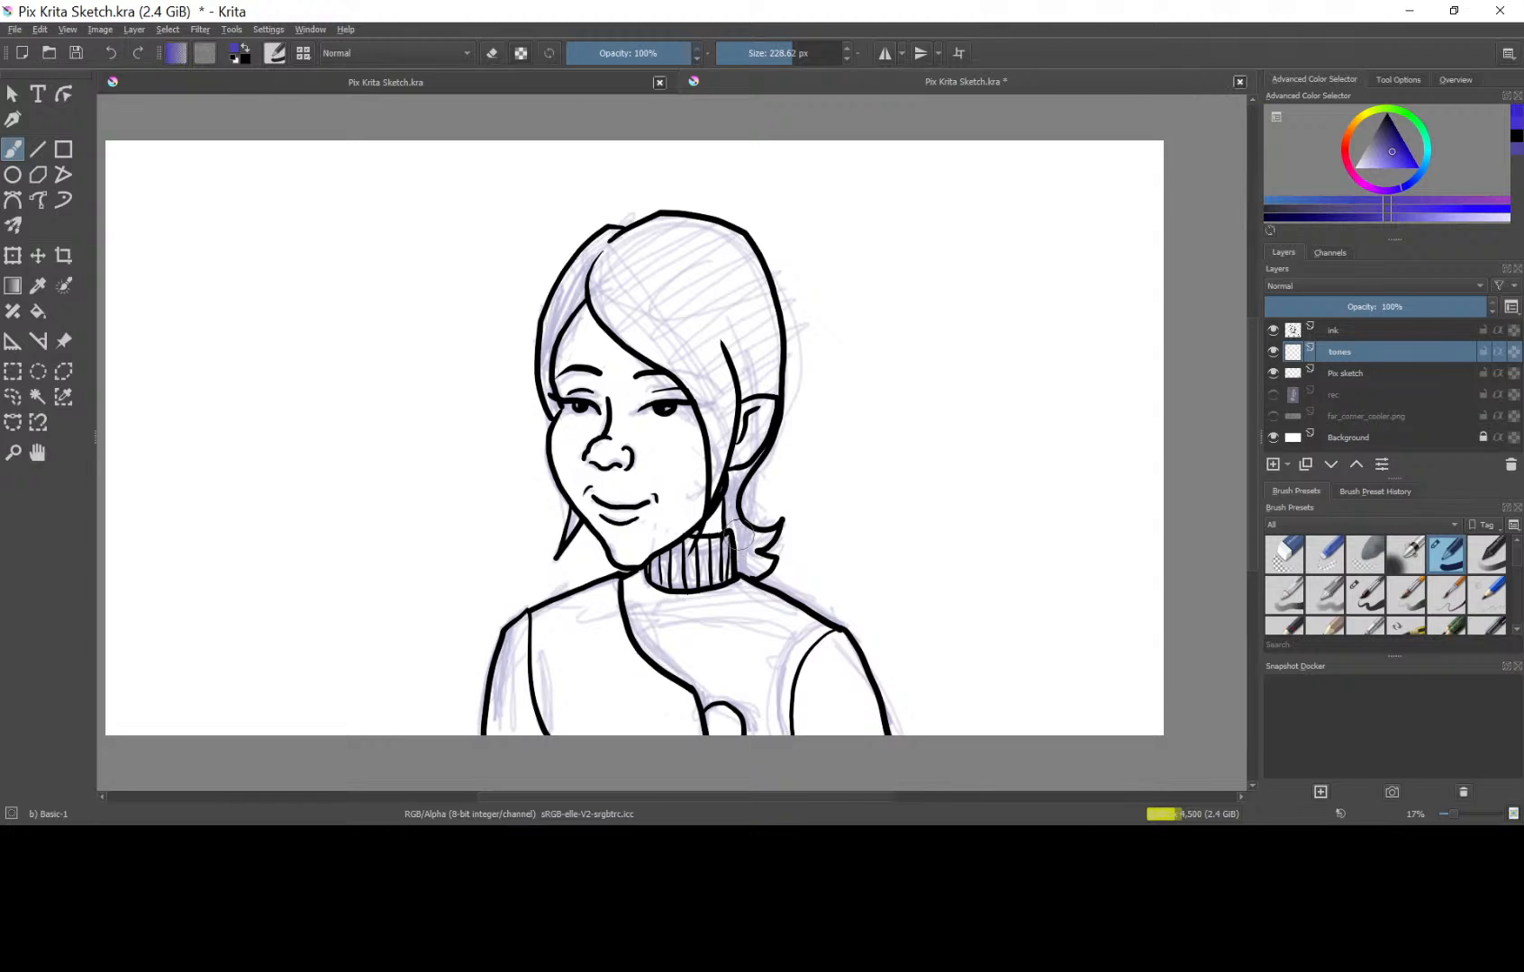
pyautogui.moveTo(703, 573)
pyautogui.mouseDown()
pyautogui.moveTo(721, 554)
pyautogui.moveTo(662, 554)
pyautogui.moveTo(651, 581)
pyautogui.moveTo(685, 599)
pyautogui.moveTo(641, 587)
pyautogui.moveTo(530, 628)
pyautogui.moveTo(499, 732)
pyautogui.mouseUp()
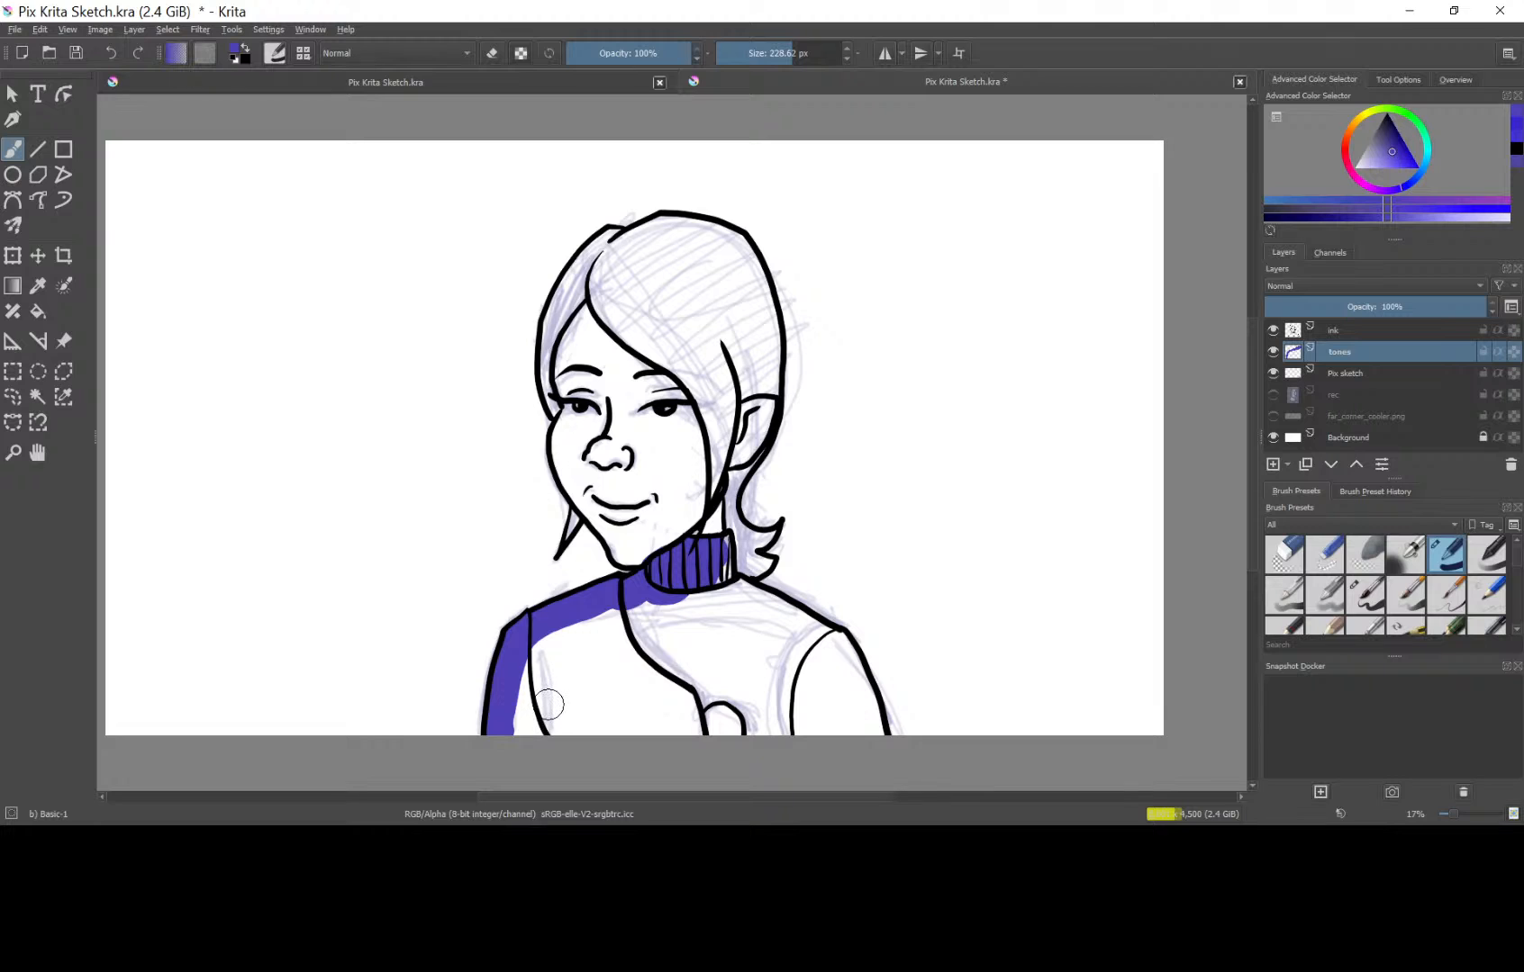
pyautogui.moveTo(538, 724)
pyautogui.mouseDown()
pyautogui.moveTo(884, 724)
pyautogui.moveTo(834, 641)
pyautogui.moveTo(722, 571)
pyautogui.moveTo(701, 547)
pyautogui.mouseUp()
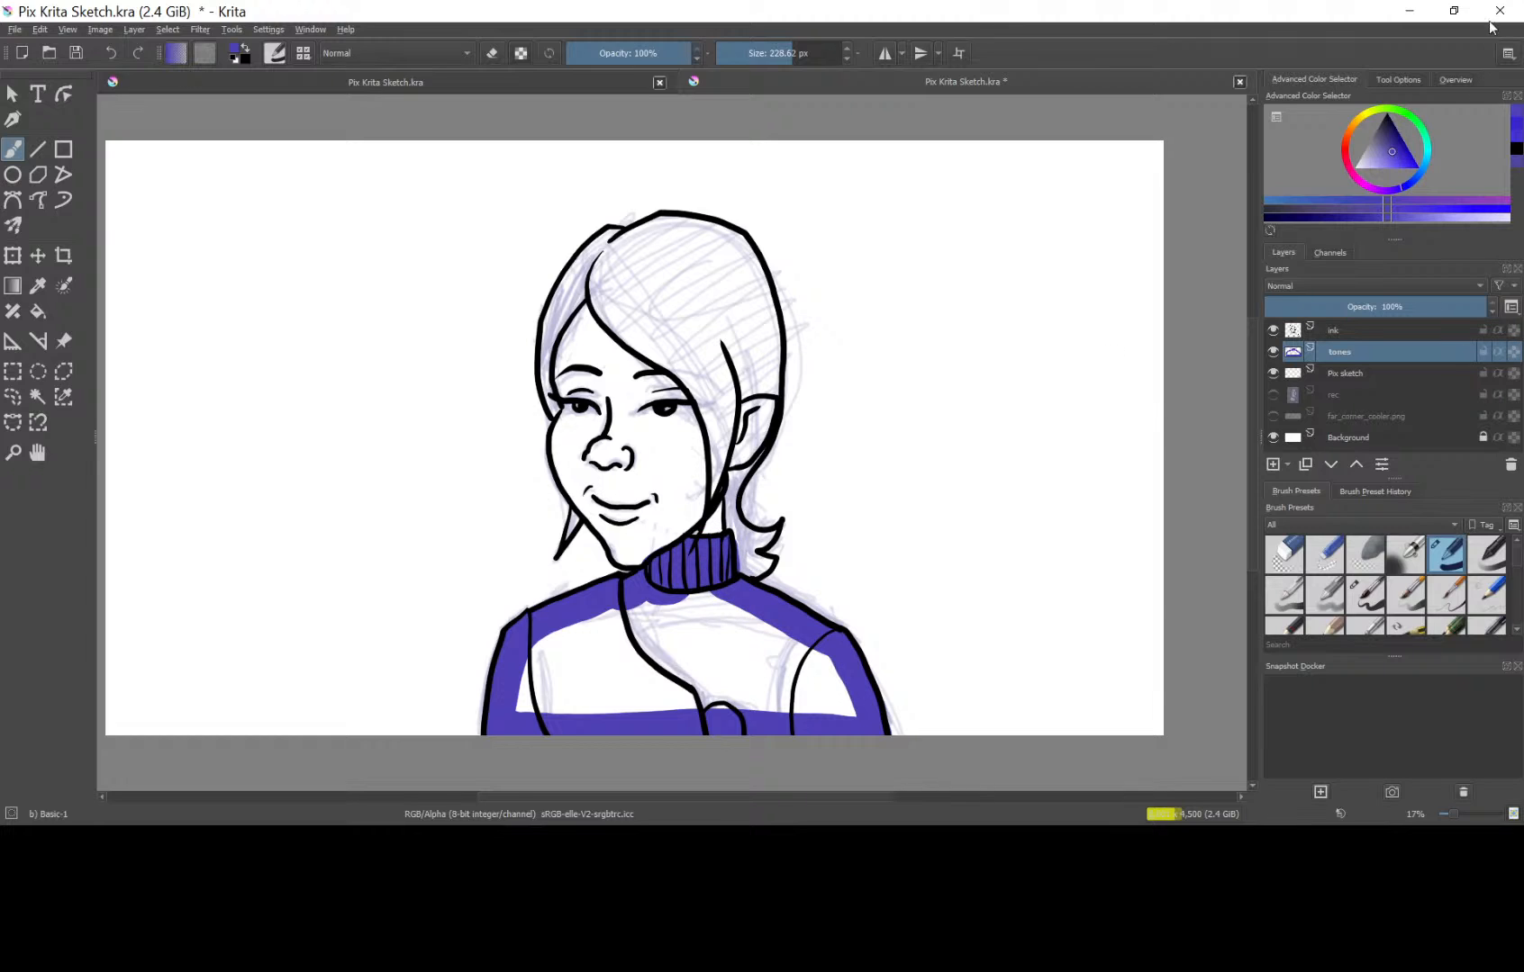
# Switch from Krita to Chrome, search Google for "strauss howe generational theory" in a new tab, and open the Wikipedia article.
pyautogui.click(1409, 11)
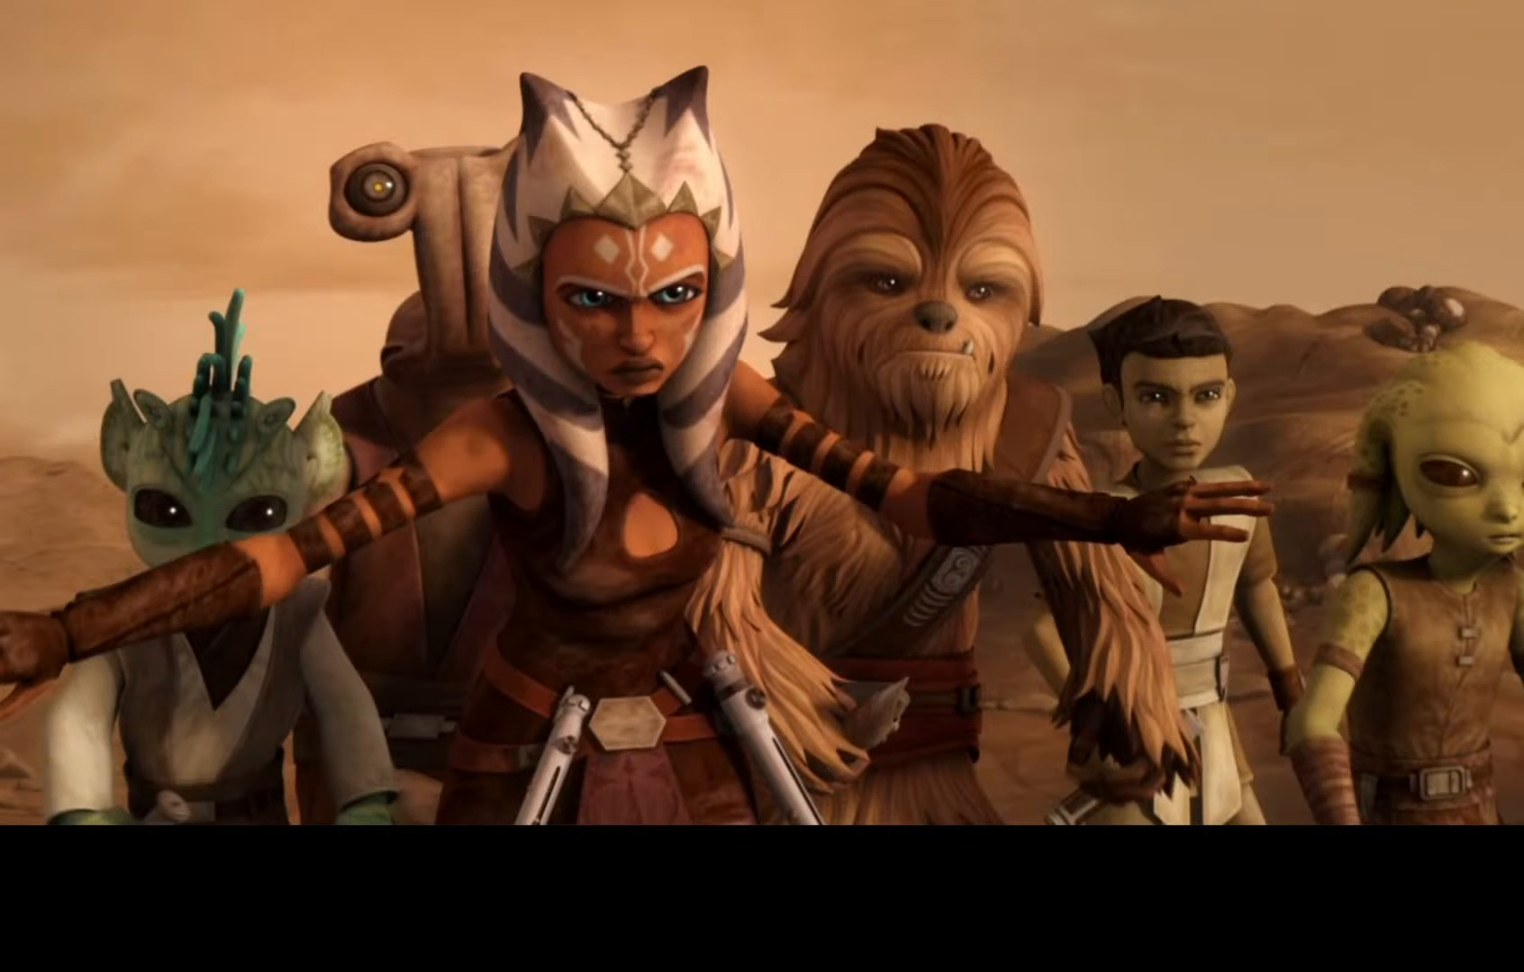
pyautogui.hotkey('alt', 'Tab')
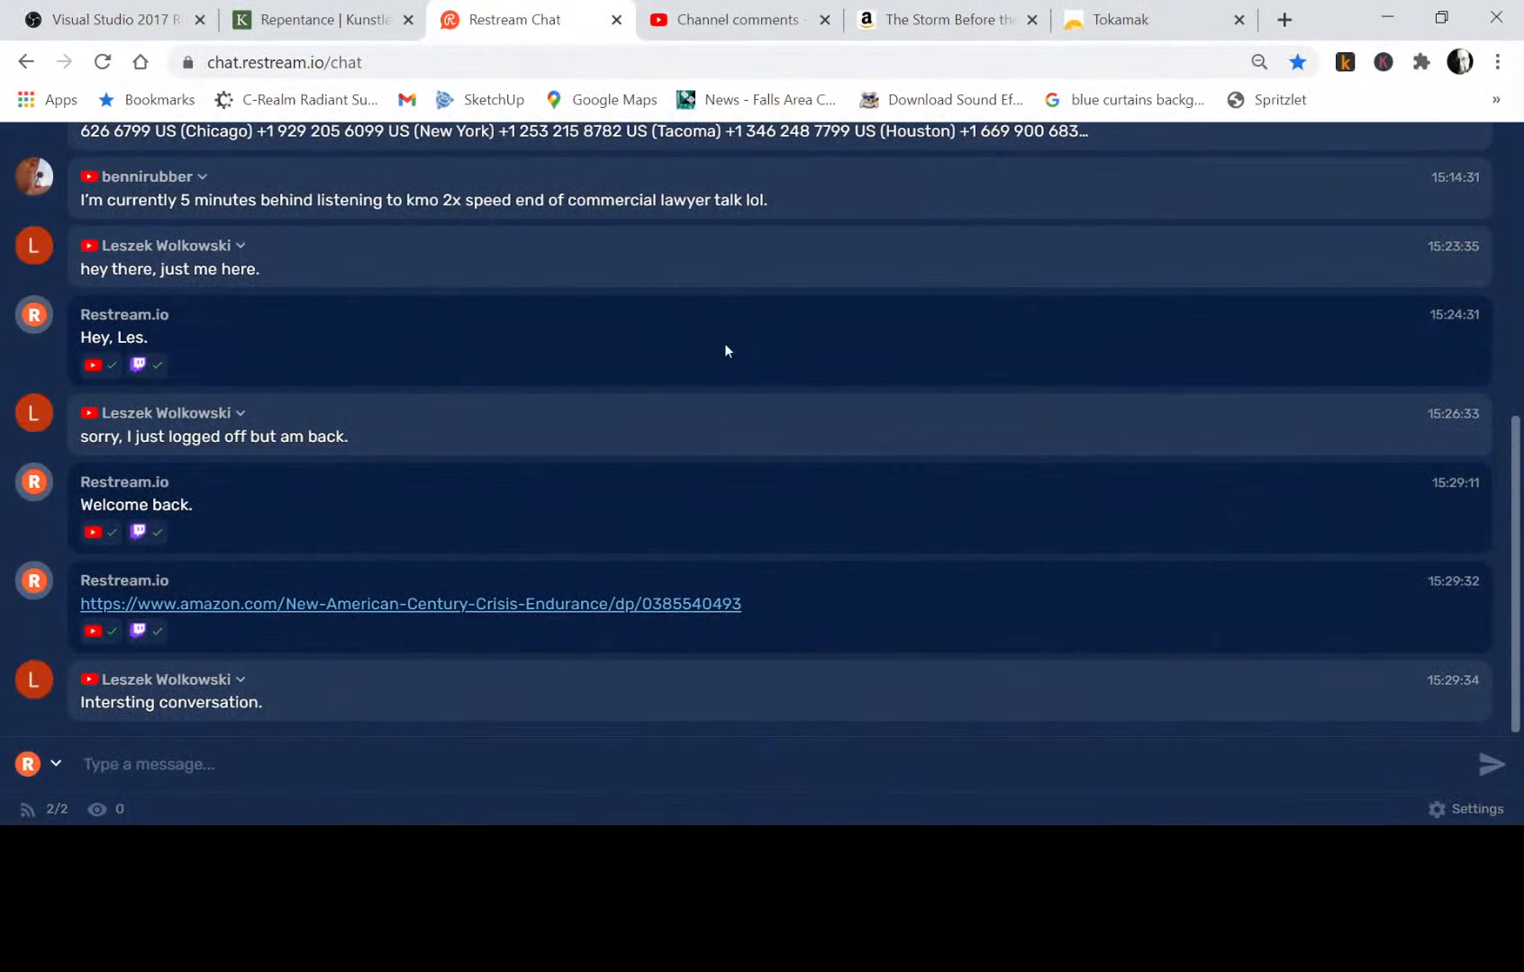
pyautogui.click(1284, 18)
pyautogui.click(1051, 60)
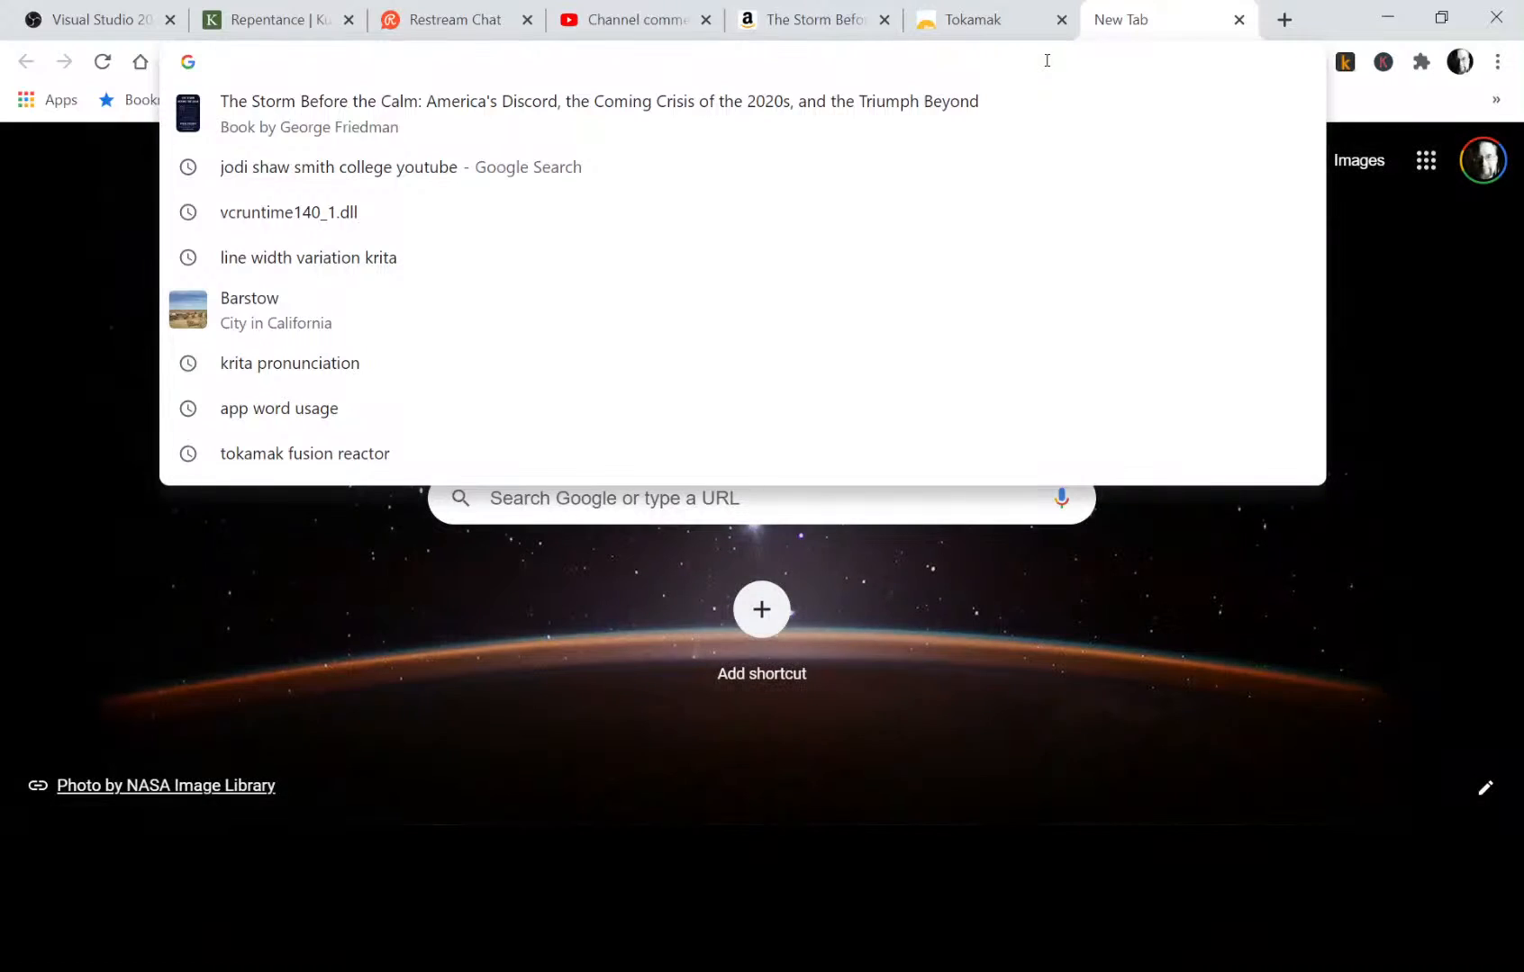
pyautogui.write('straus')
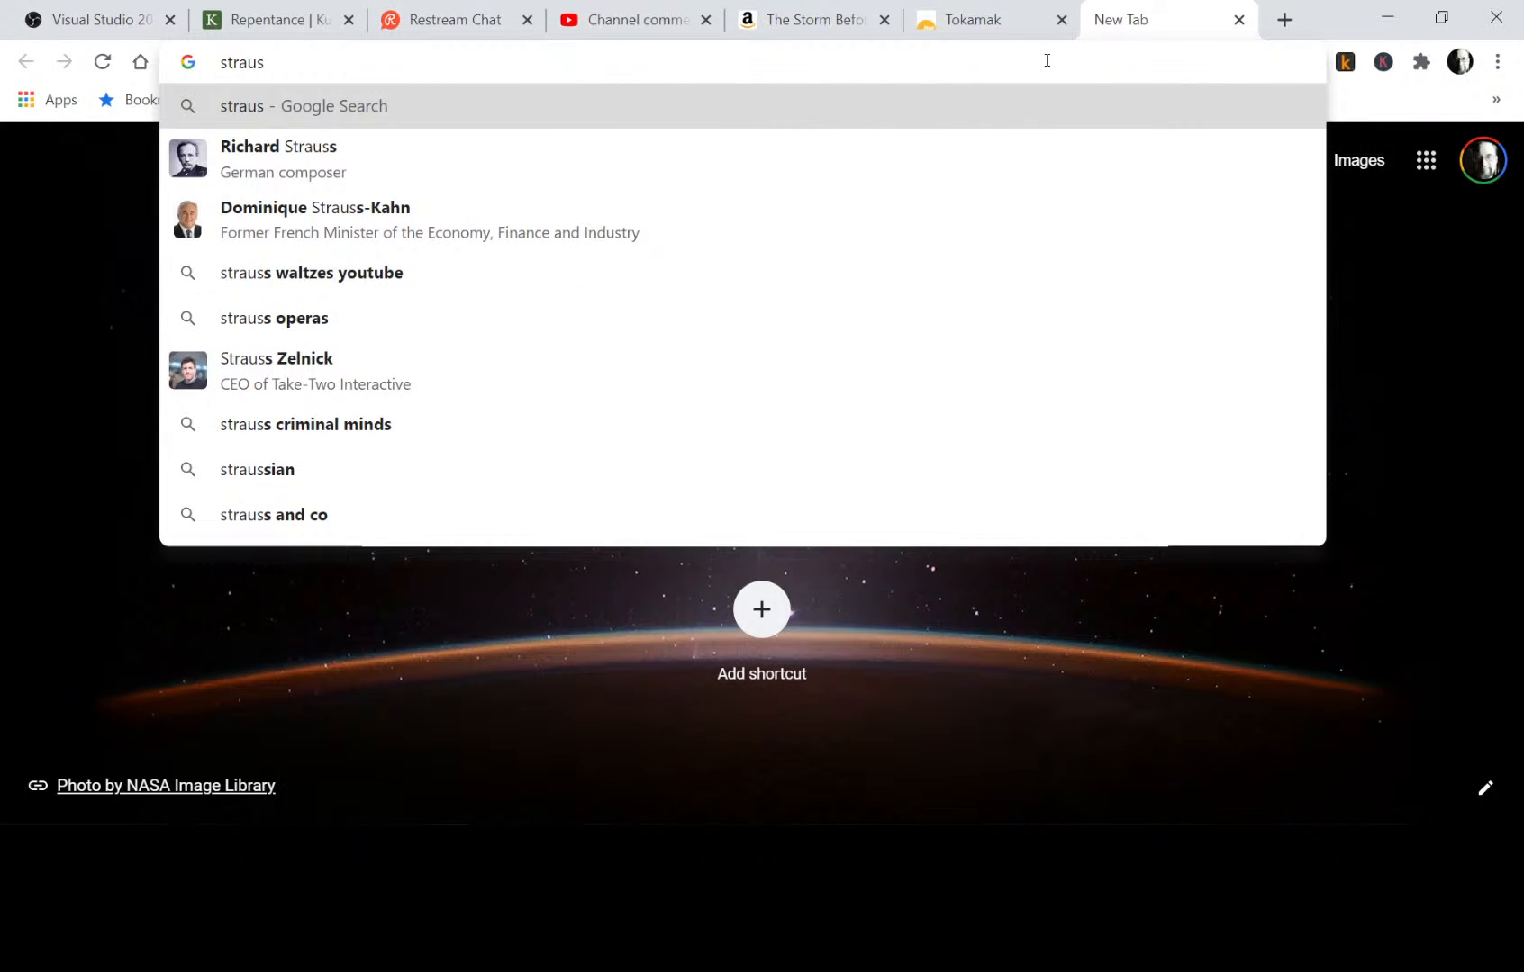
pyautogui.write(' howe')
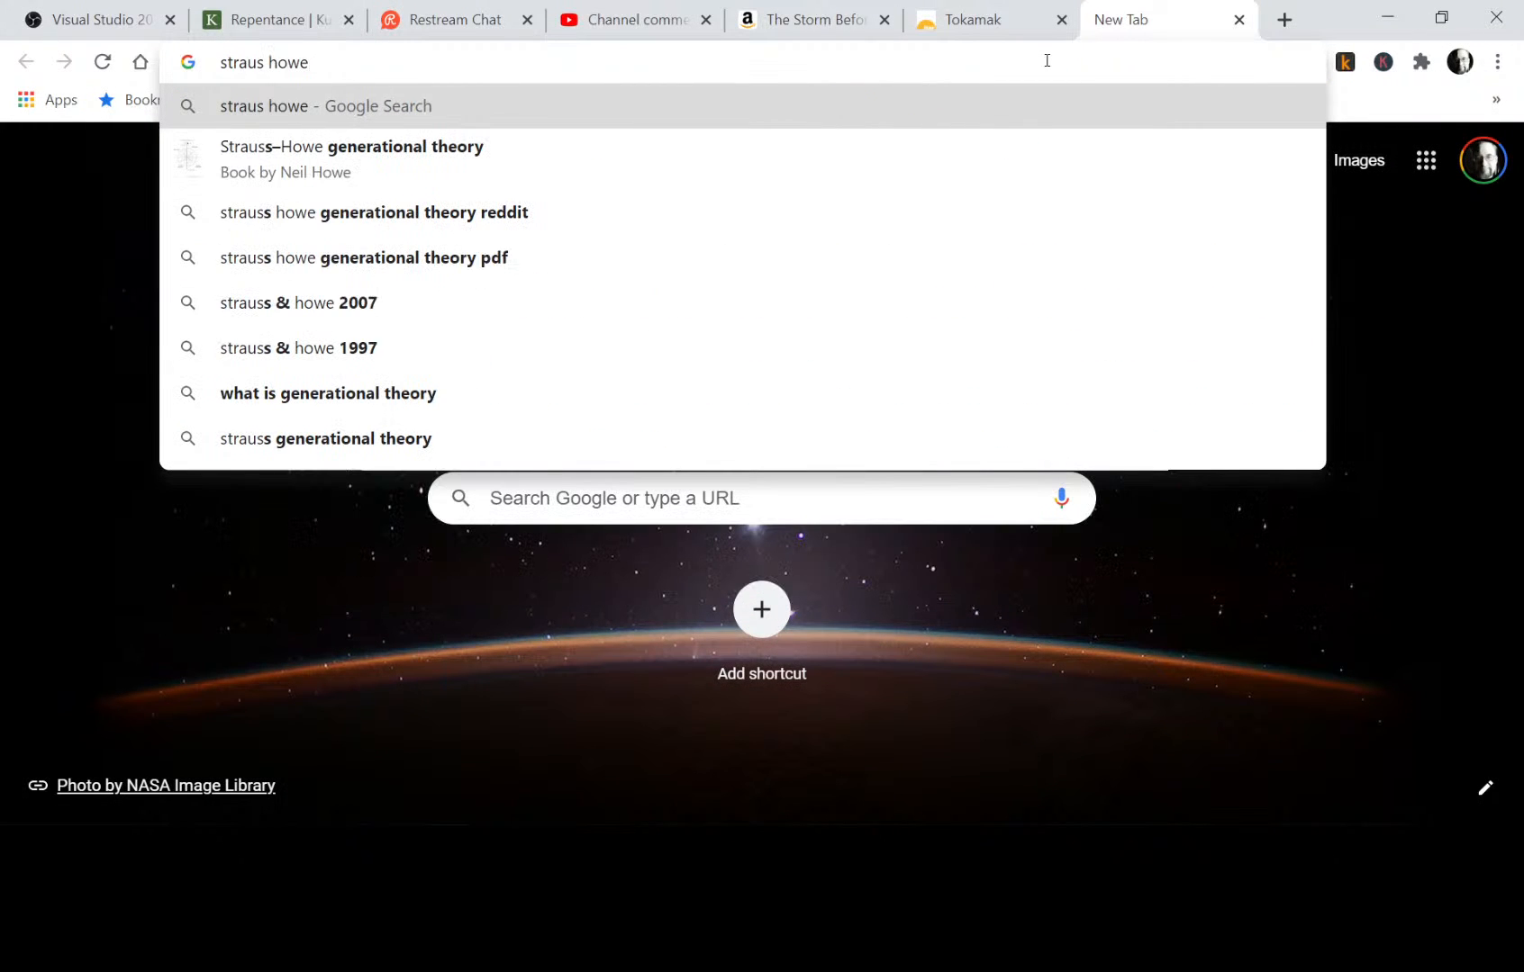
pyautogui.click(415, 149)
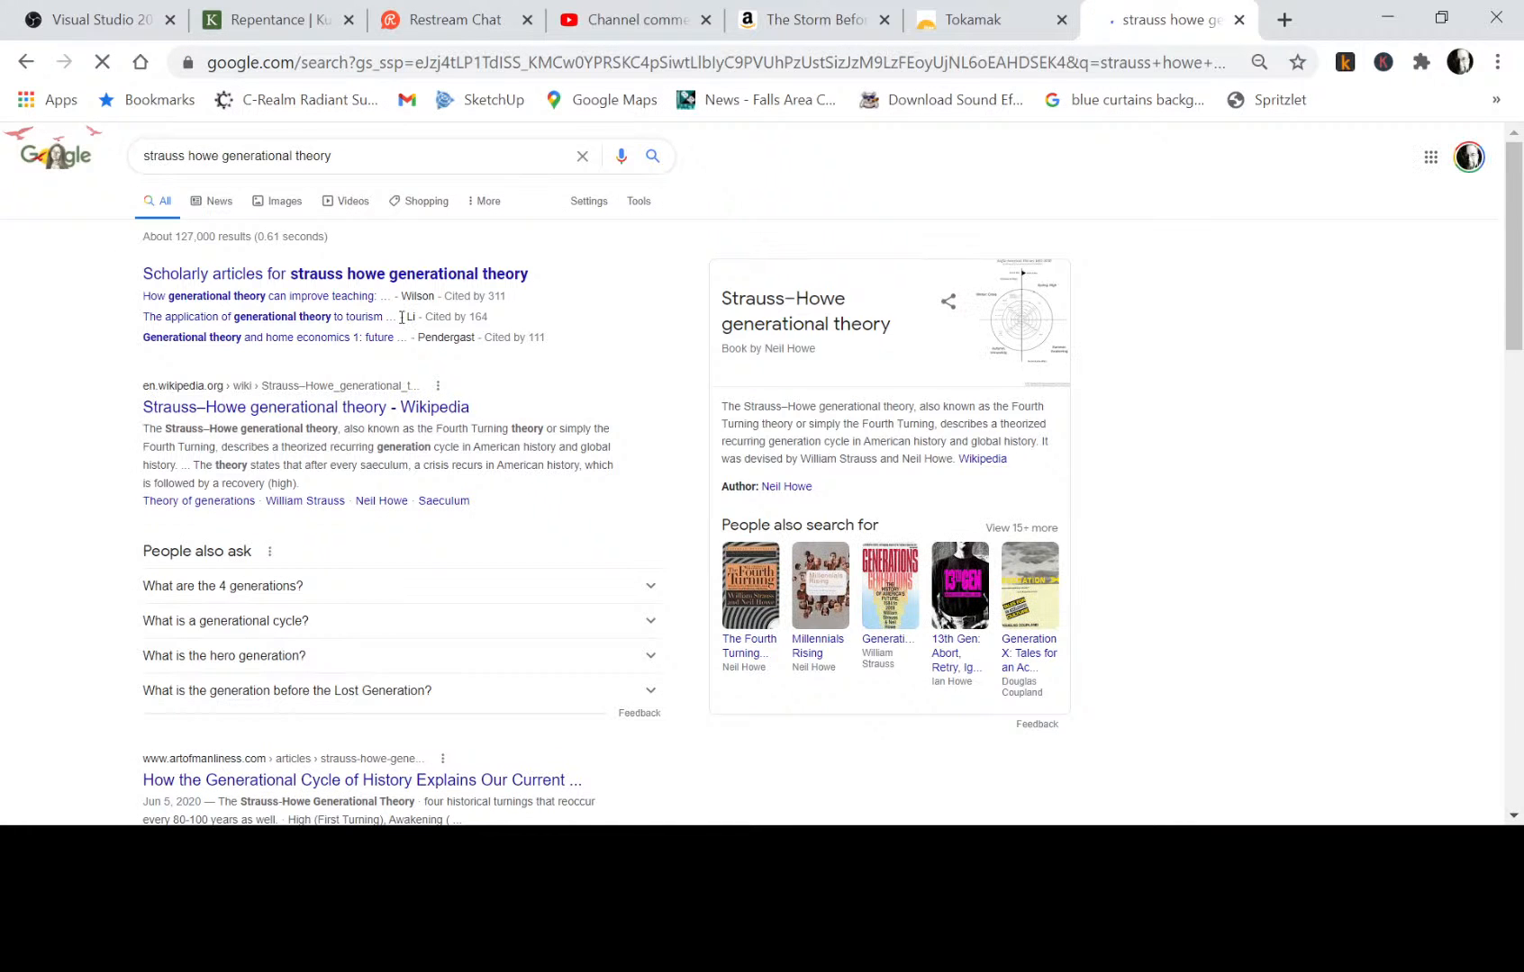
pyautogui.click(236, 410)
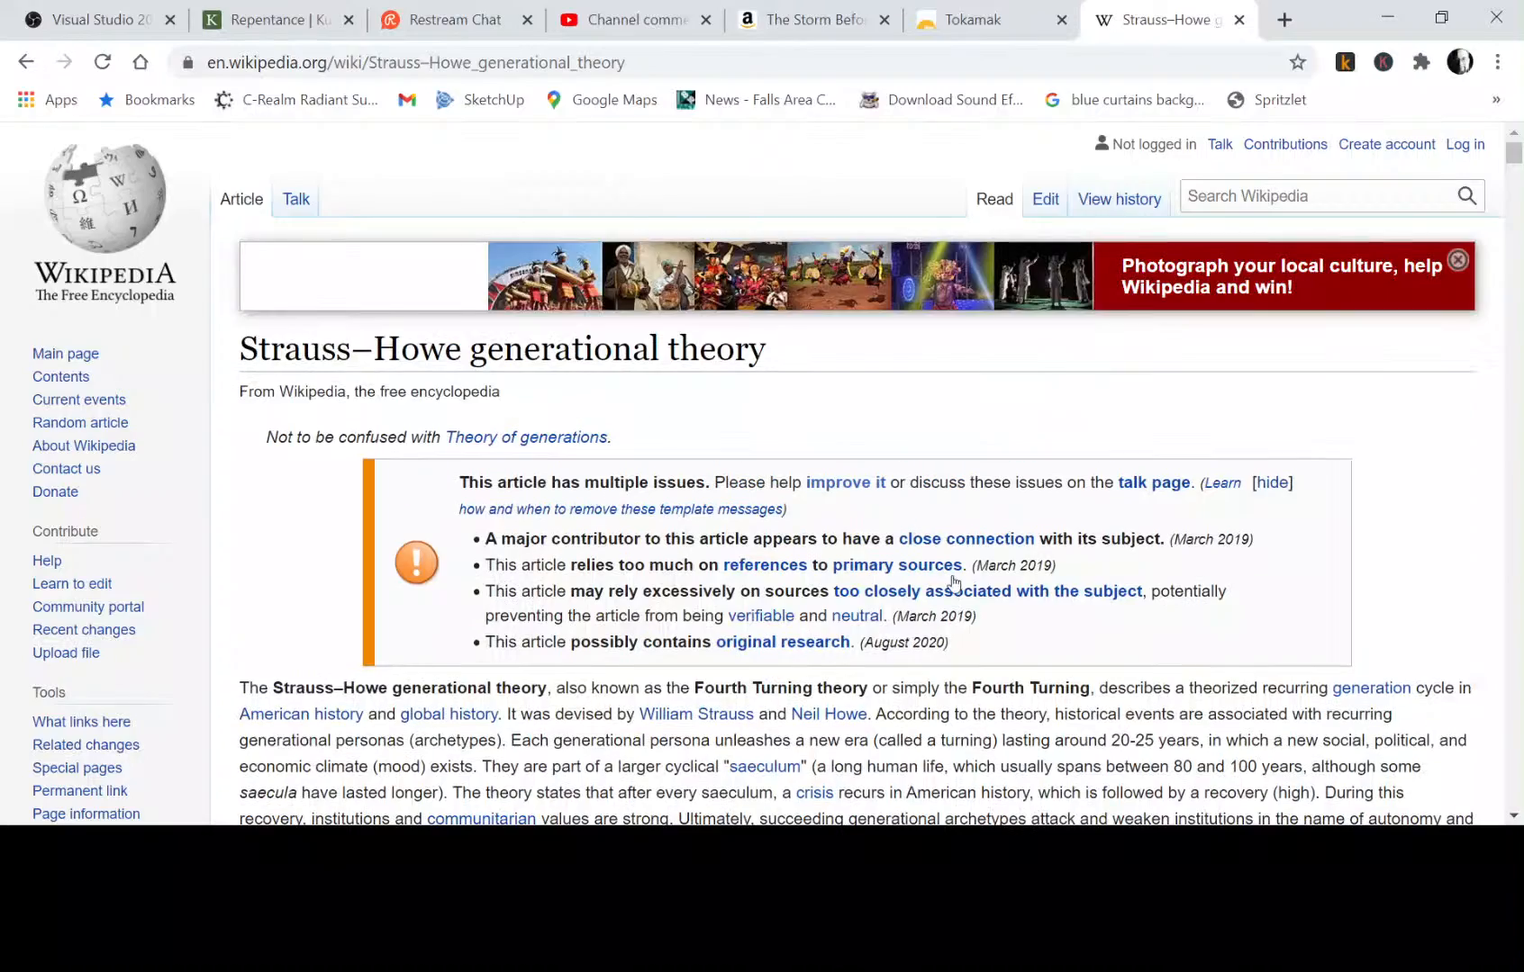
# Read the introduction of the Strauss–Howe generational theory article and jump to its Nomad section.
pyautogui.scroll(-4, 955, 586)
pyautogui.scroll(-2, 923, 667)
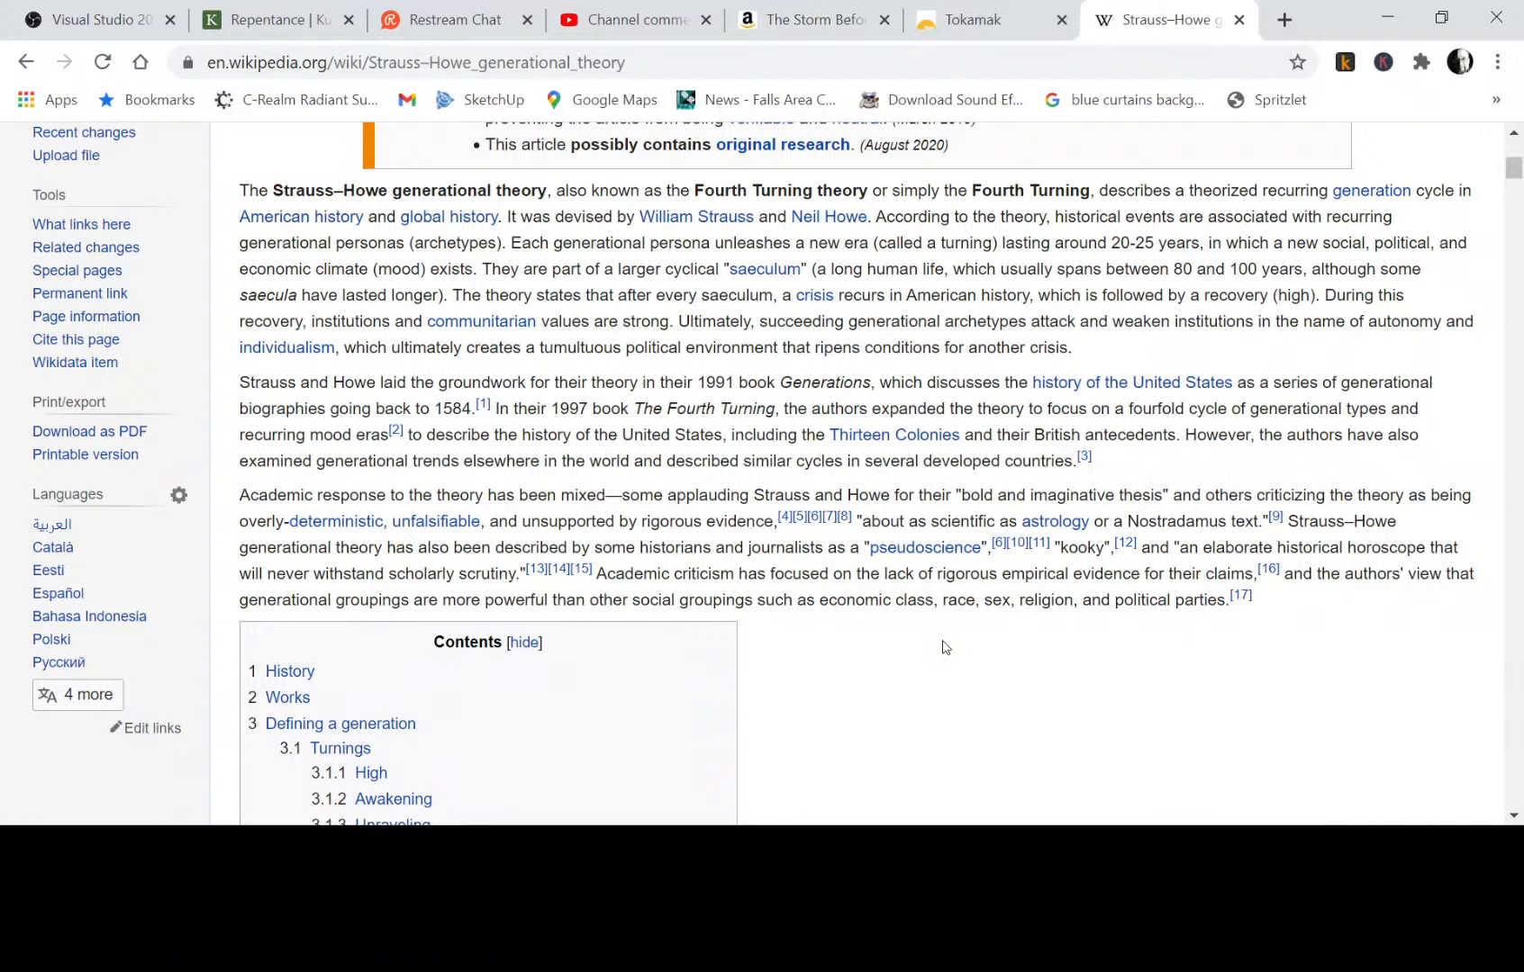
pyautogui.scroll(-4, 942, 646)
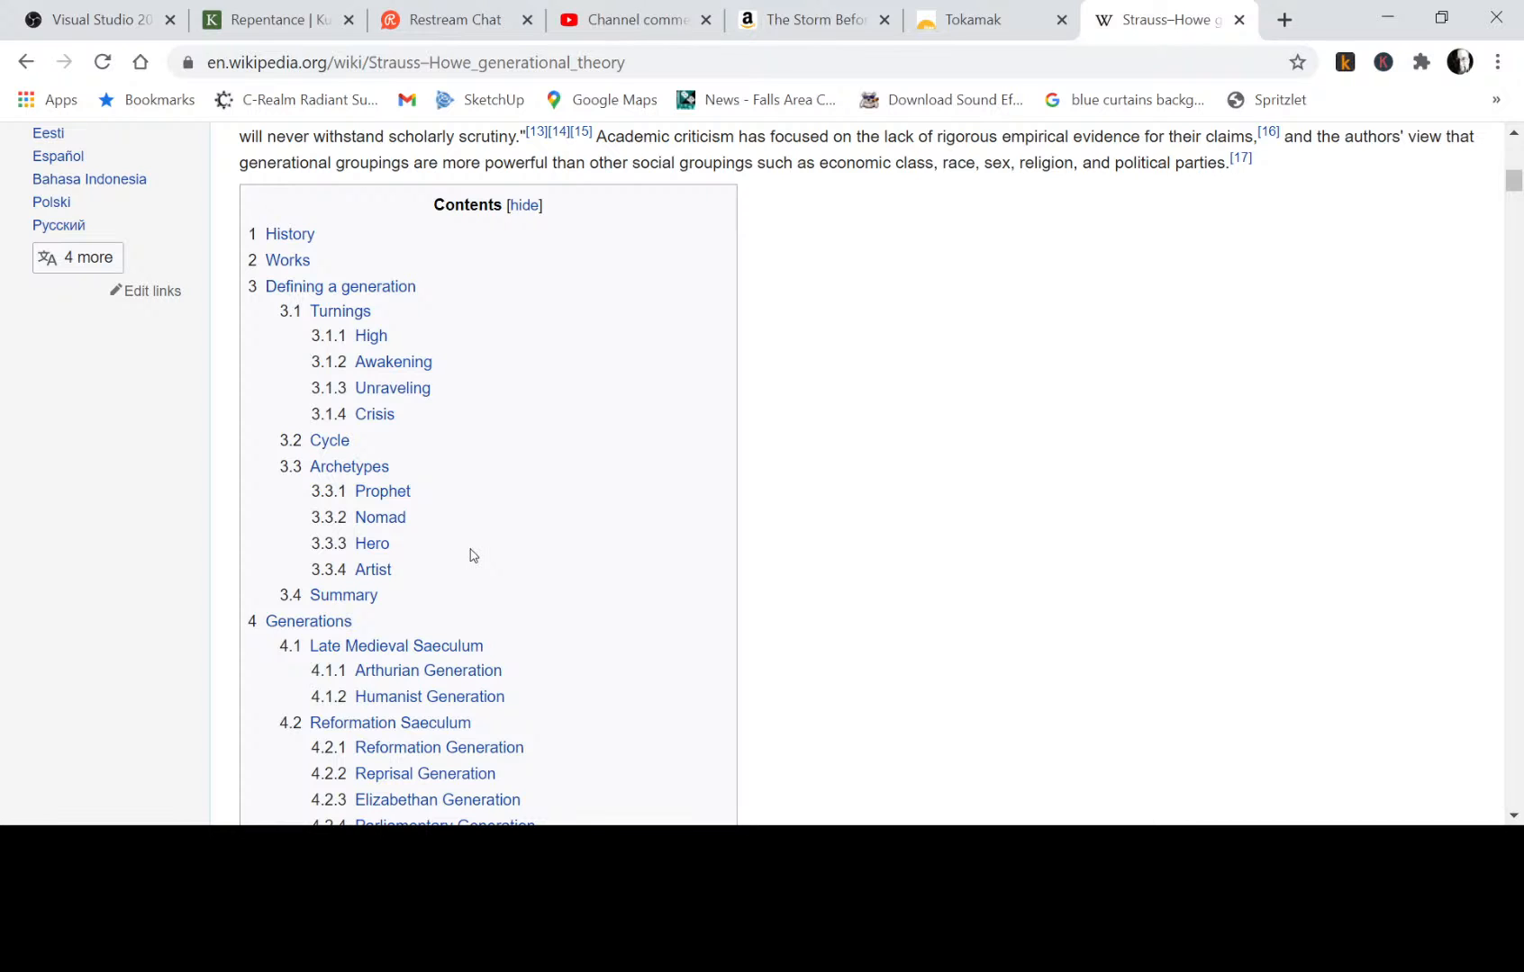
pyautogui.click(386, 519)
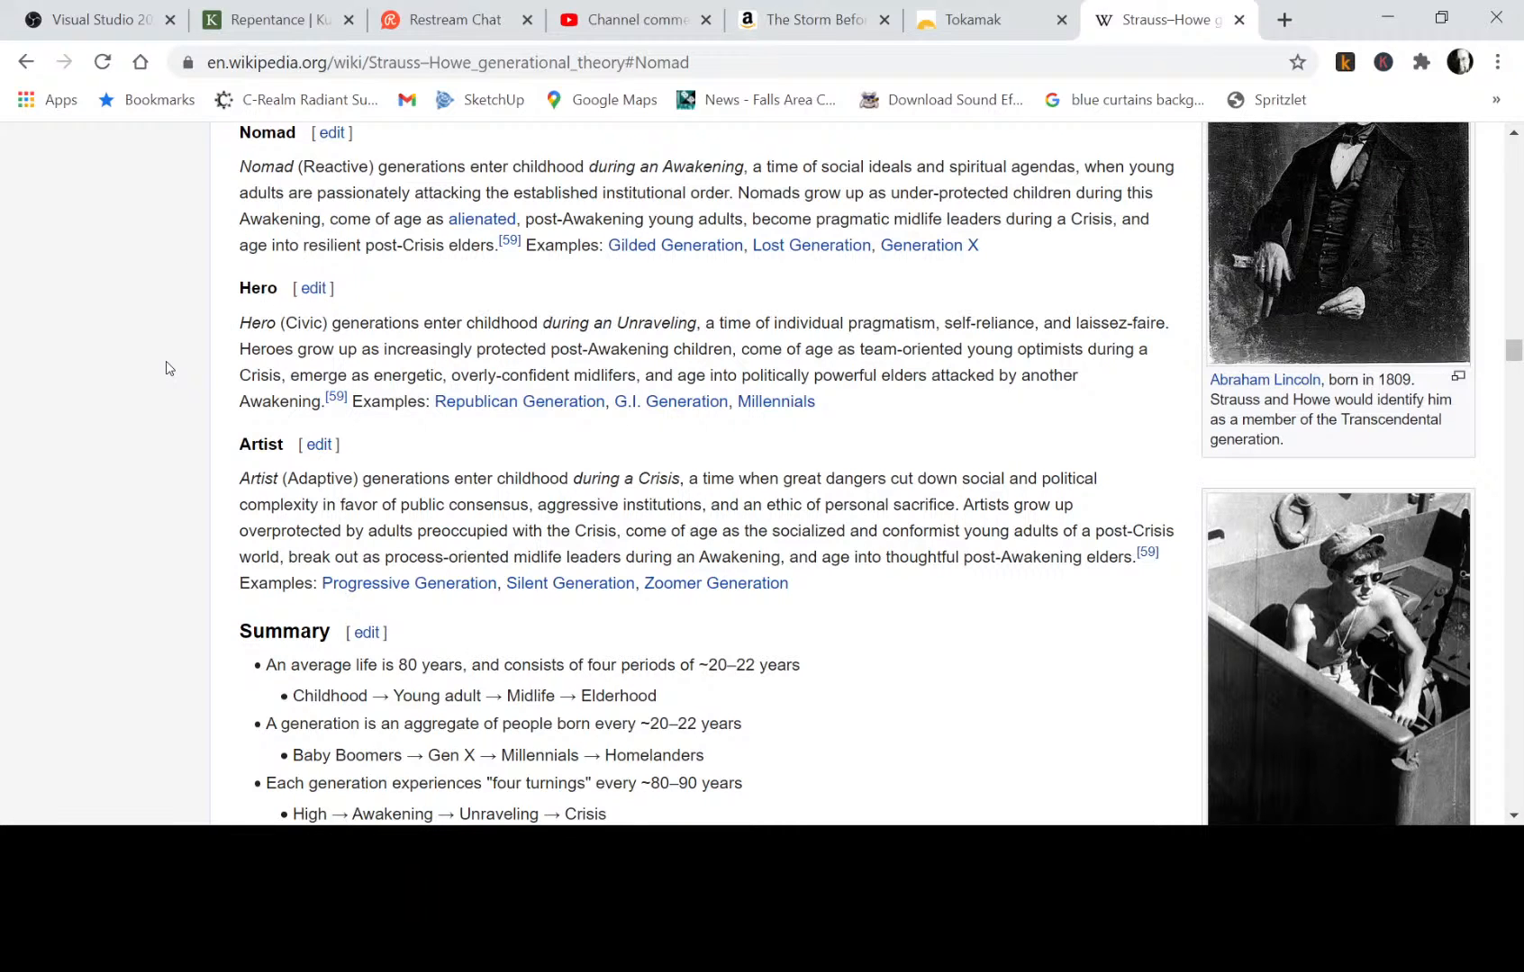
# Examine the Prophet, Nomad, Hero and Artist archetype descriptions along with the article's Cycle and Summary sections.
pyautogui.scroll(-1, 165, 368)
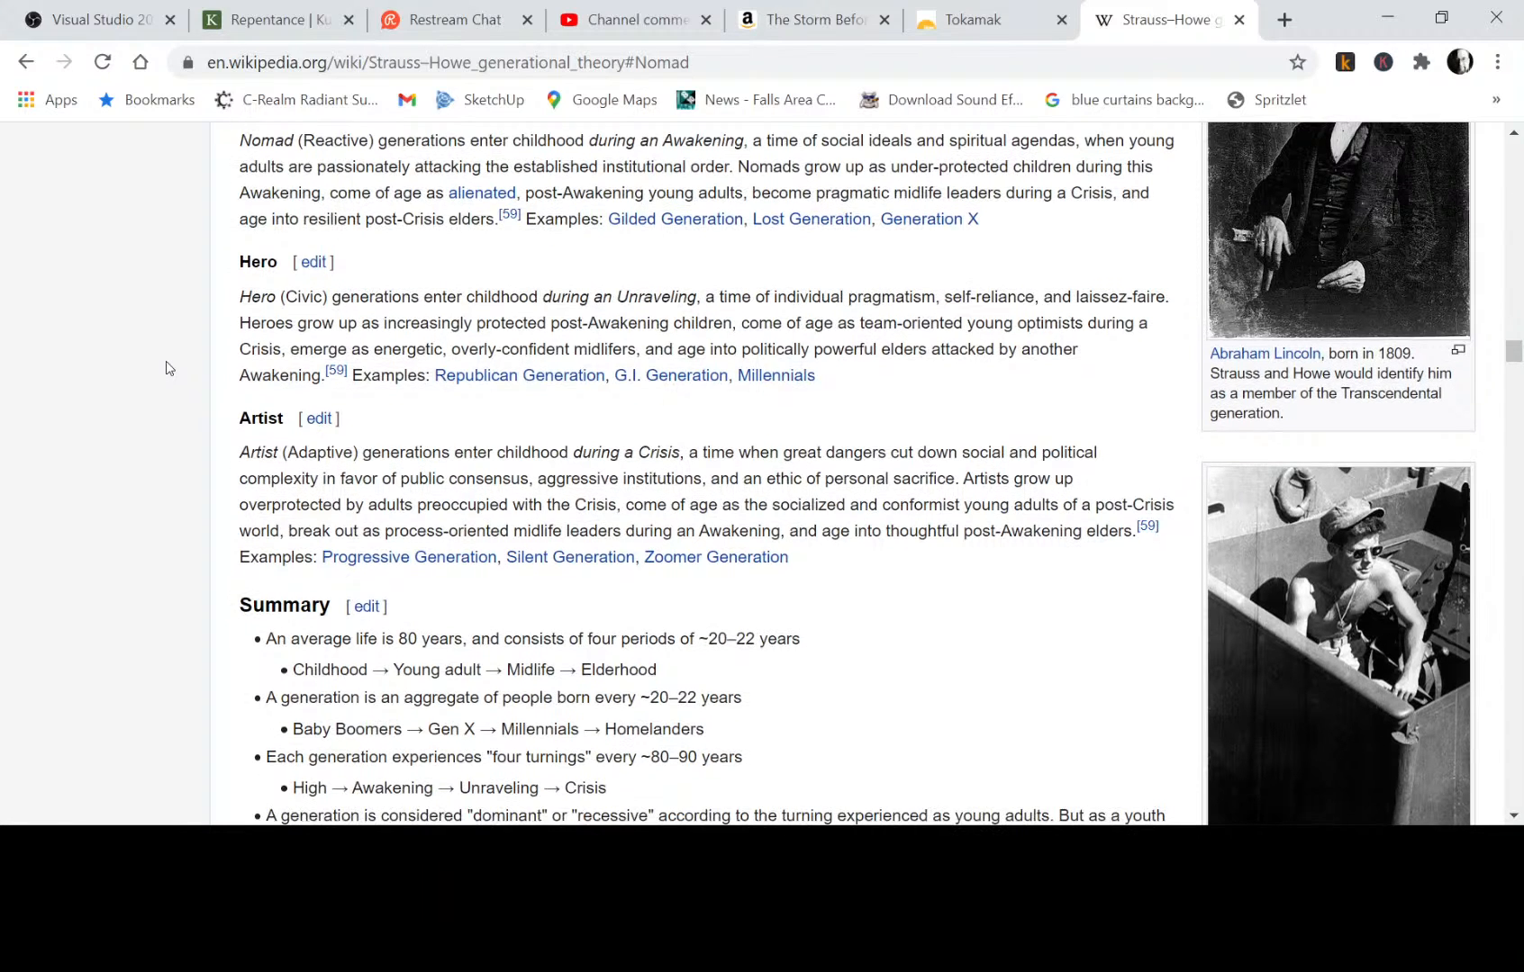
pyautogui.scroll(1, 165, 368)
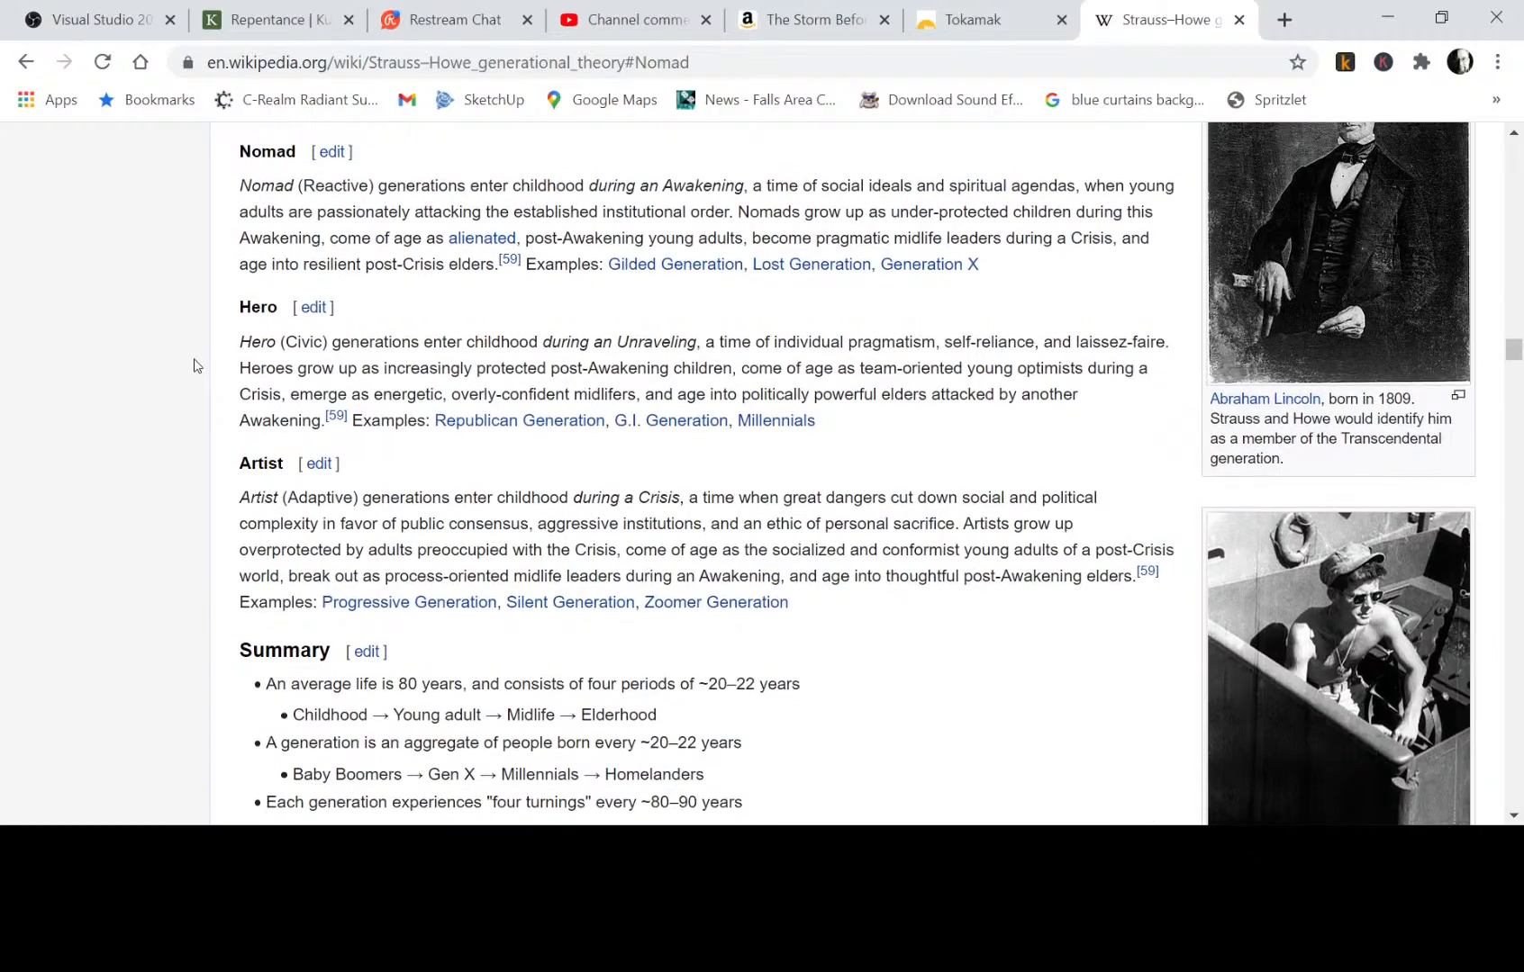
pyautogui.scroll(3, 197, 365)
pyautogui.scroll(-1, 196, 365)
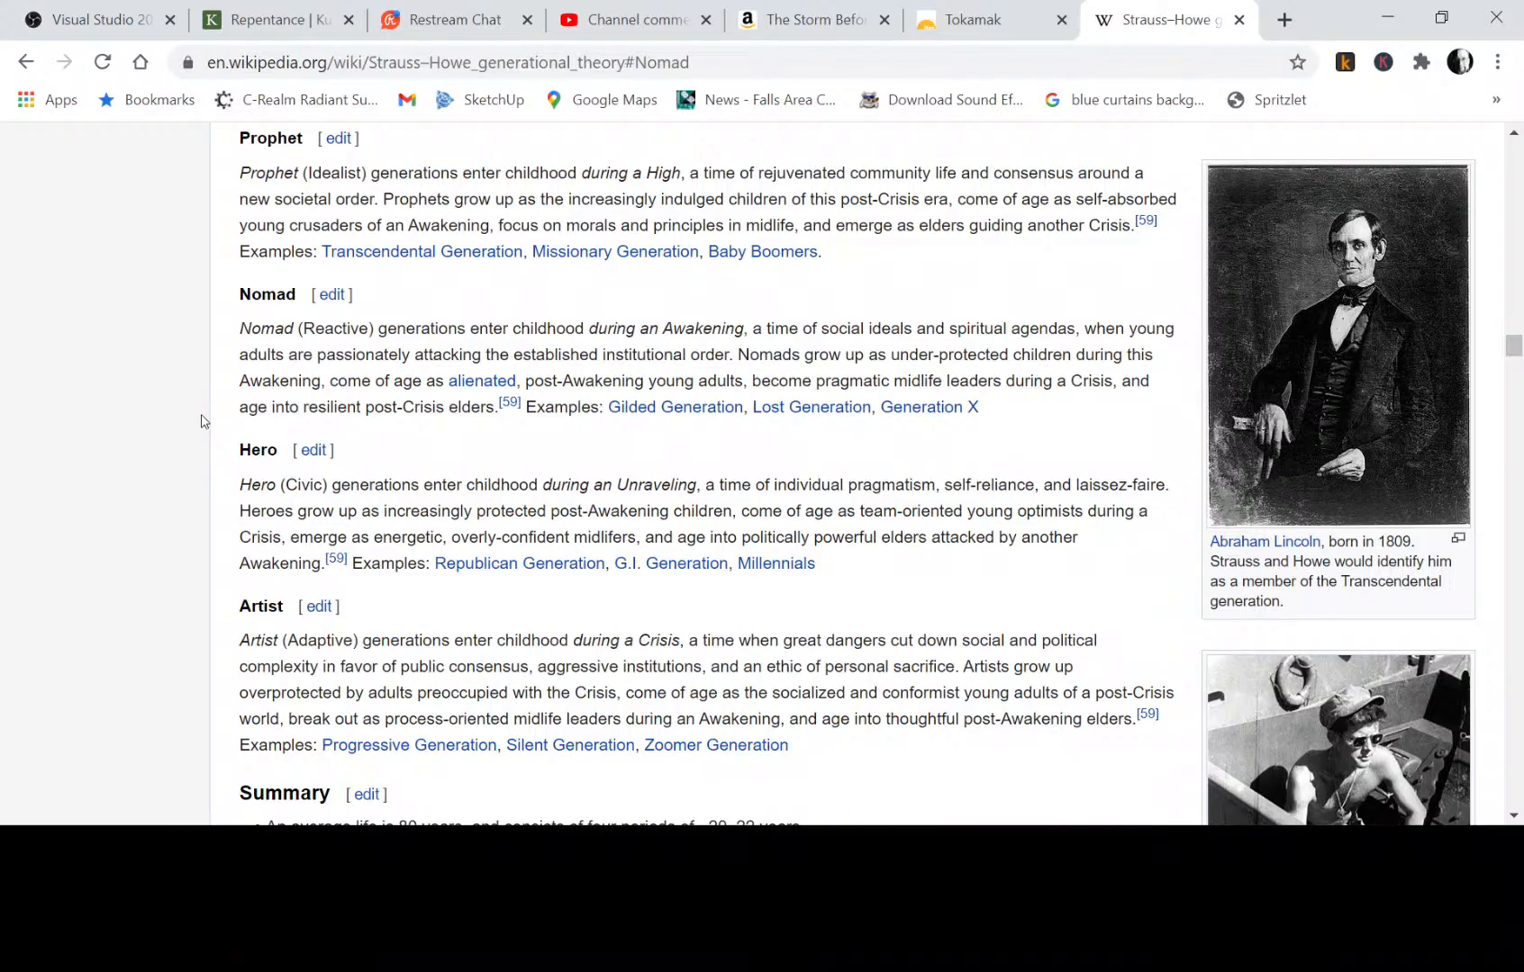
pyautogui.scroll(1, 183, 412)
pyautogui.scroll(5, 183, 412)
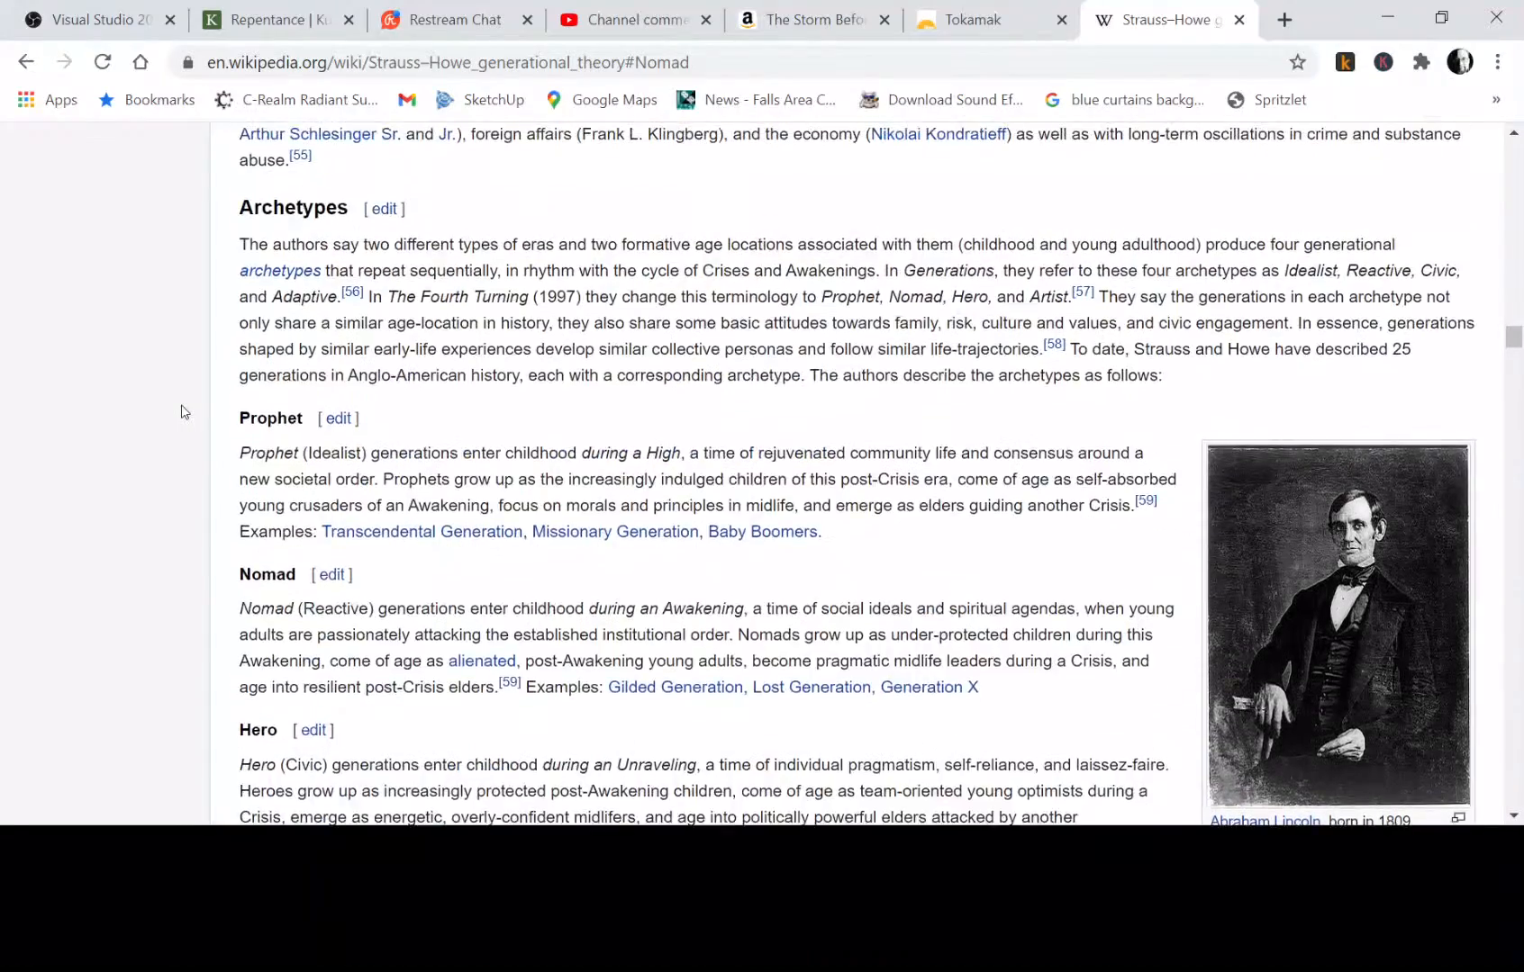
pyautogui.scroll(8, 183, 412)
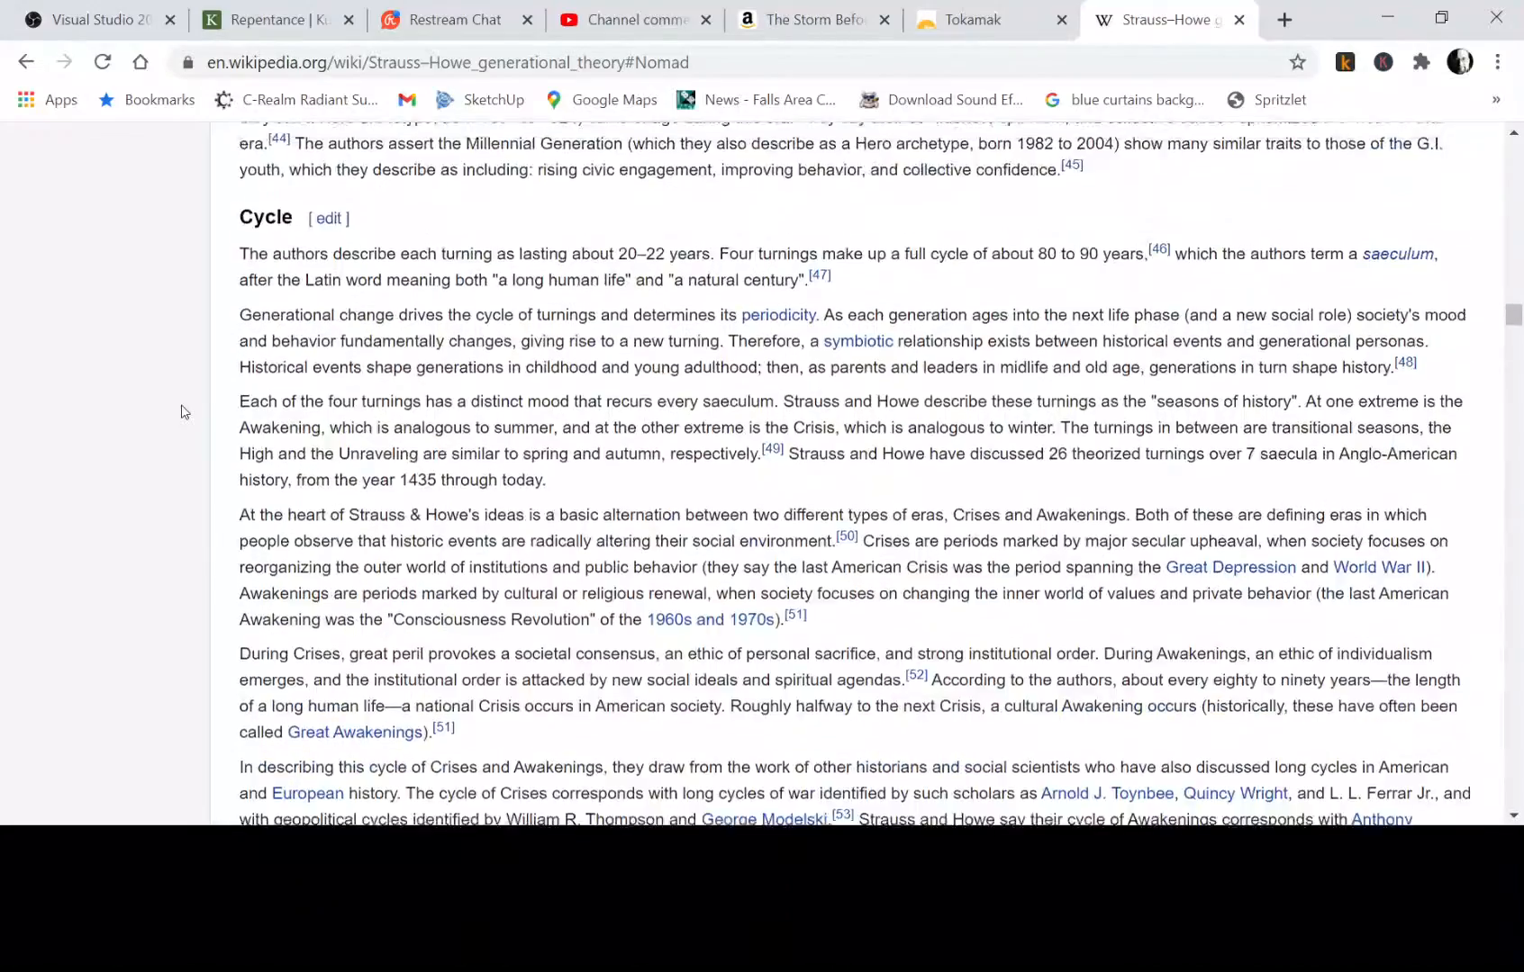
pyautogui.scroll(-11, 183, 412)
pyautogui.scroll(1, 183, 411)
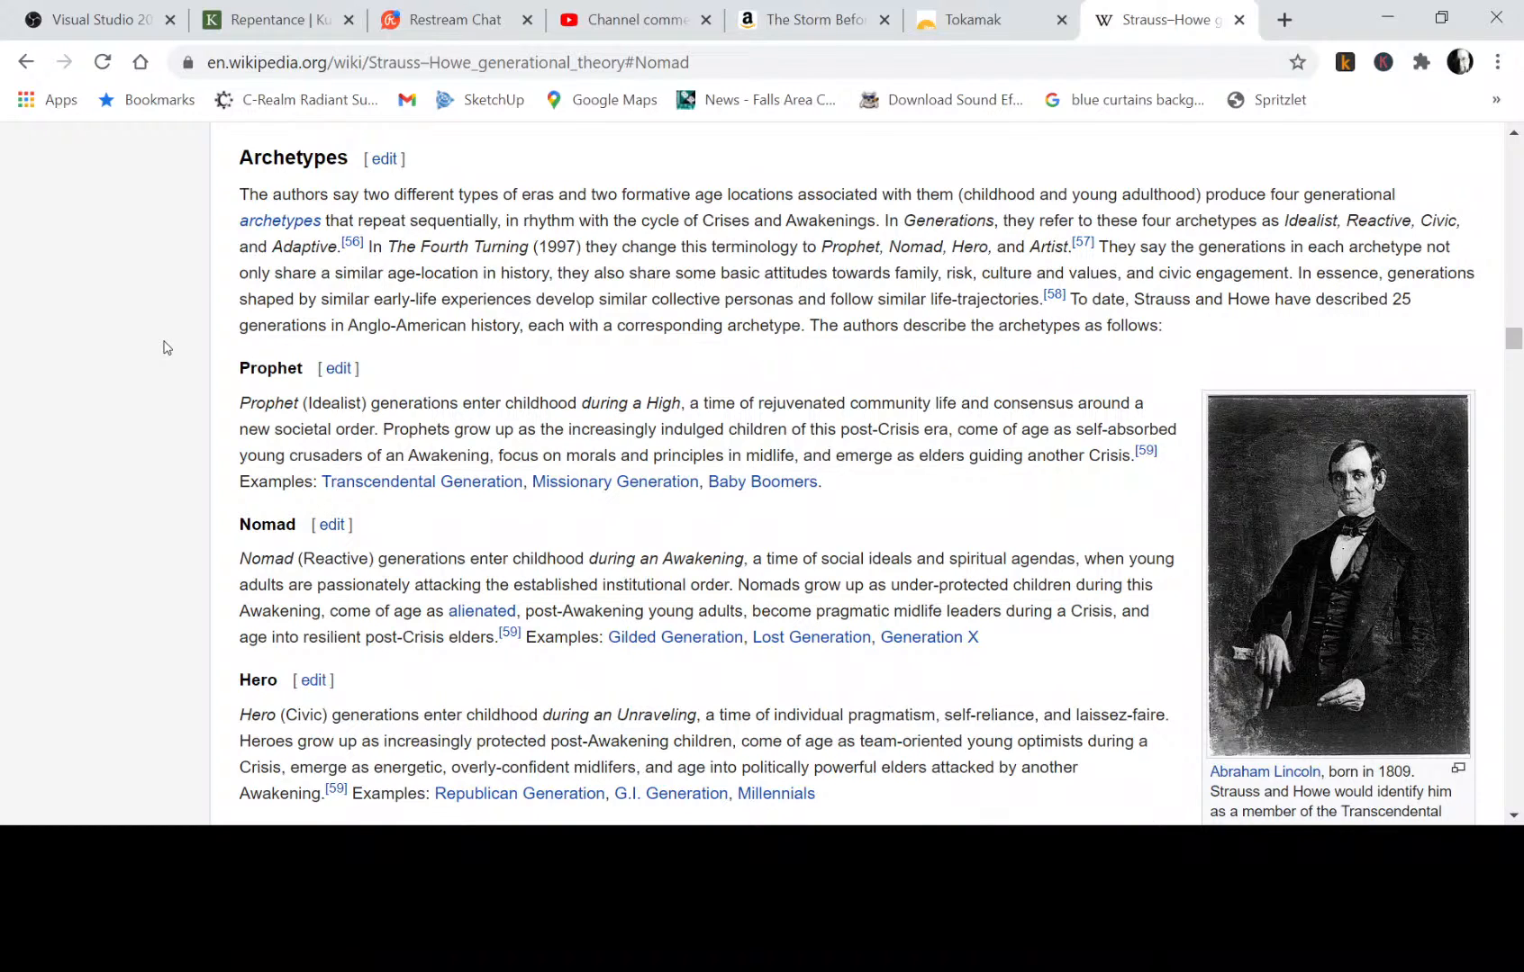
pyautogui.scroll(-2, 177, 364)
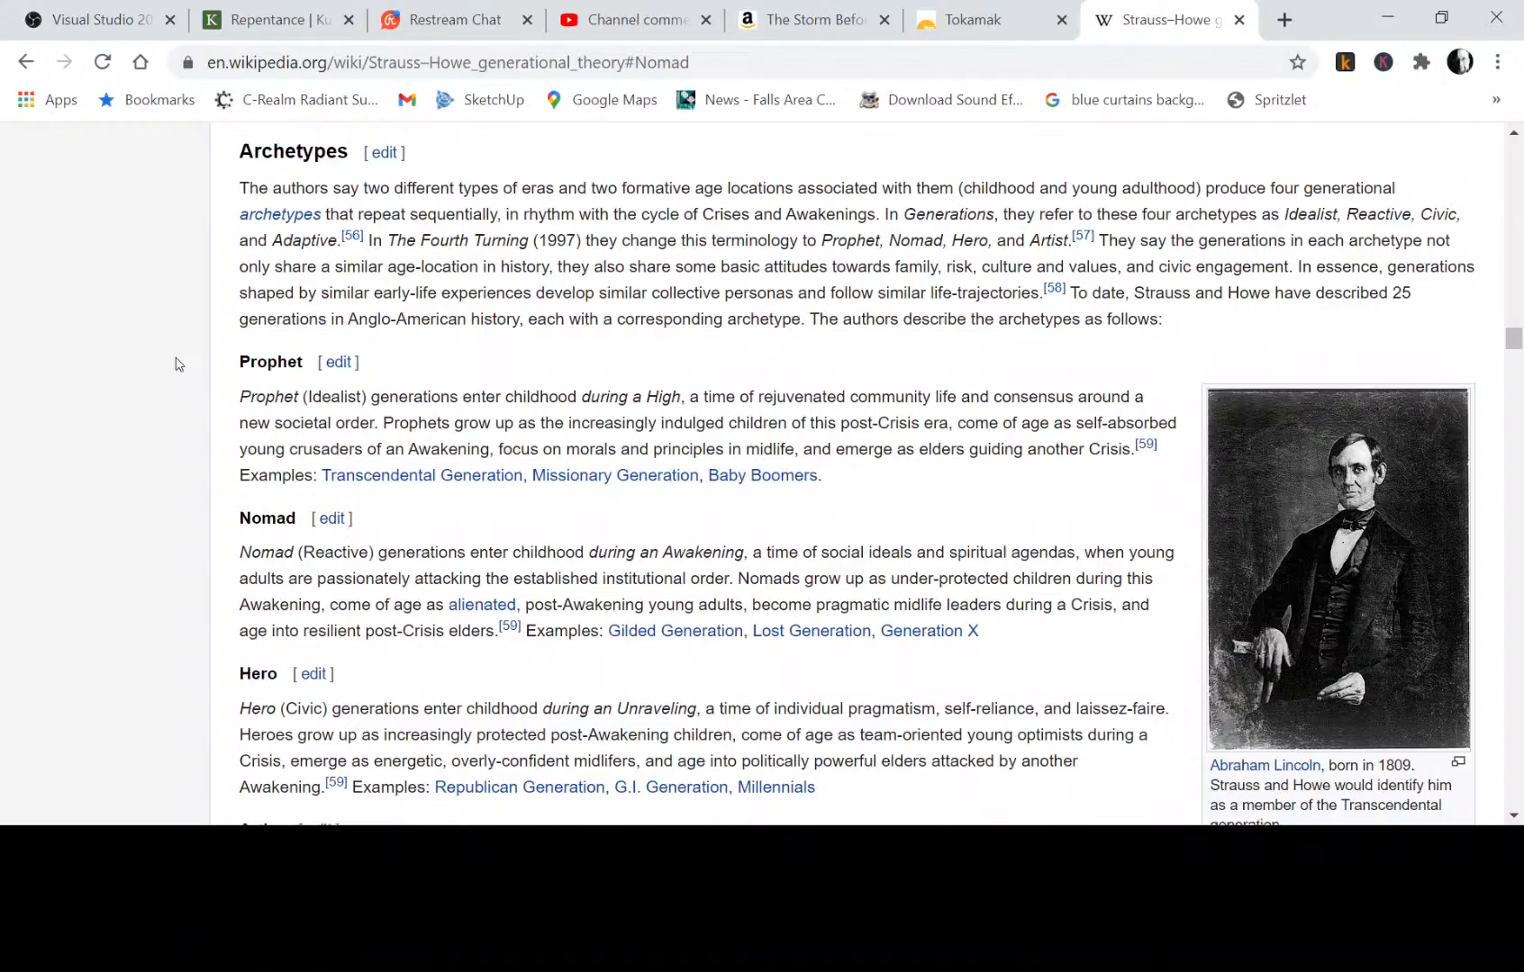
pyautogui.scroll(-2, 178, 363)
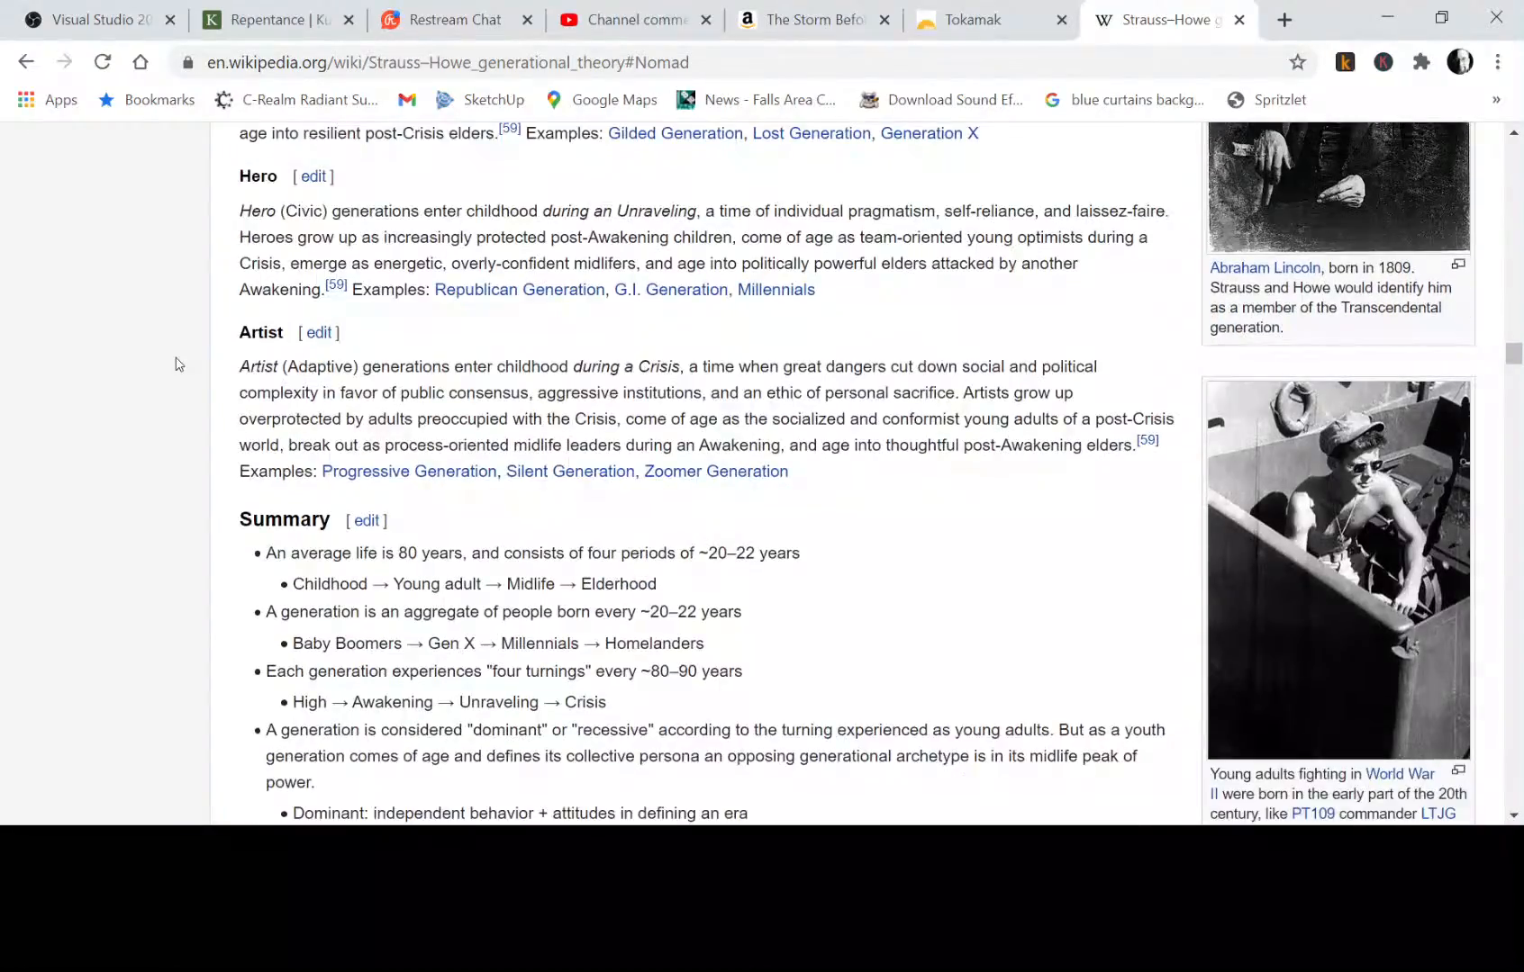
pyautogui.scroll(3, 178, 364)
pyautogui.scroll(-4, 179, 364)
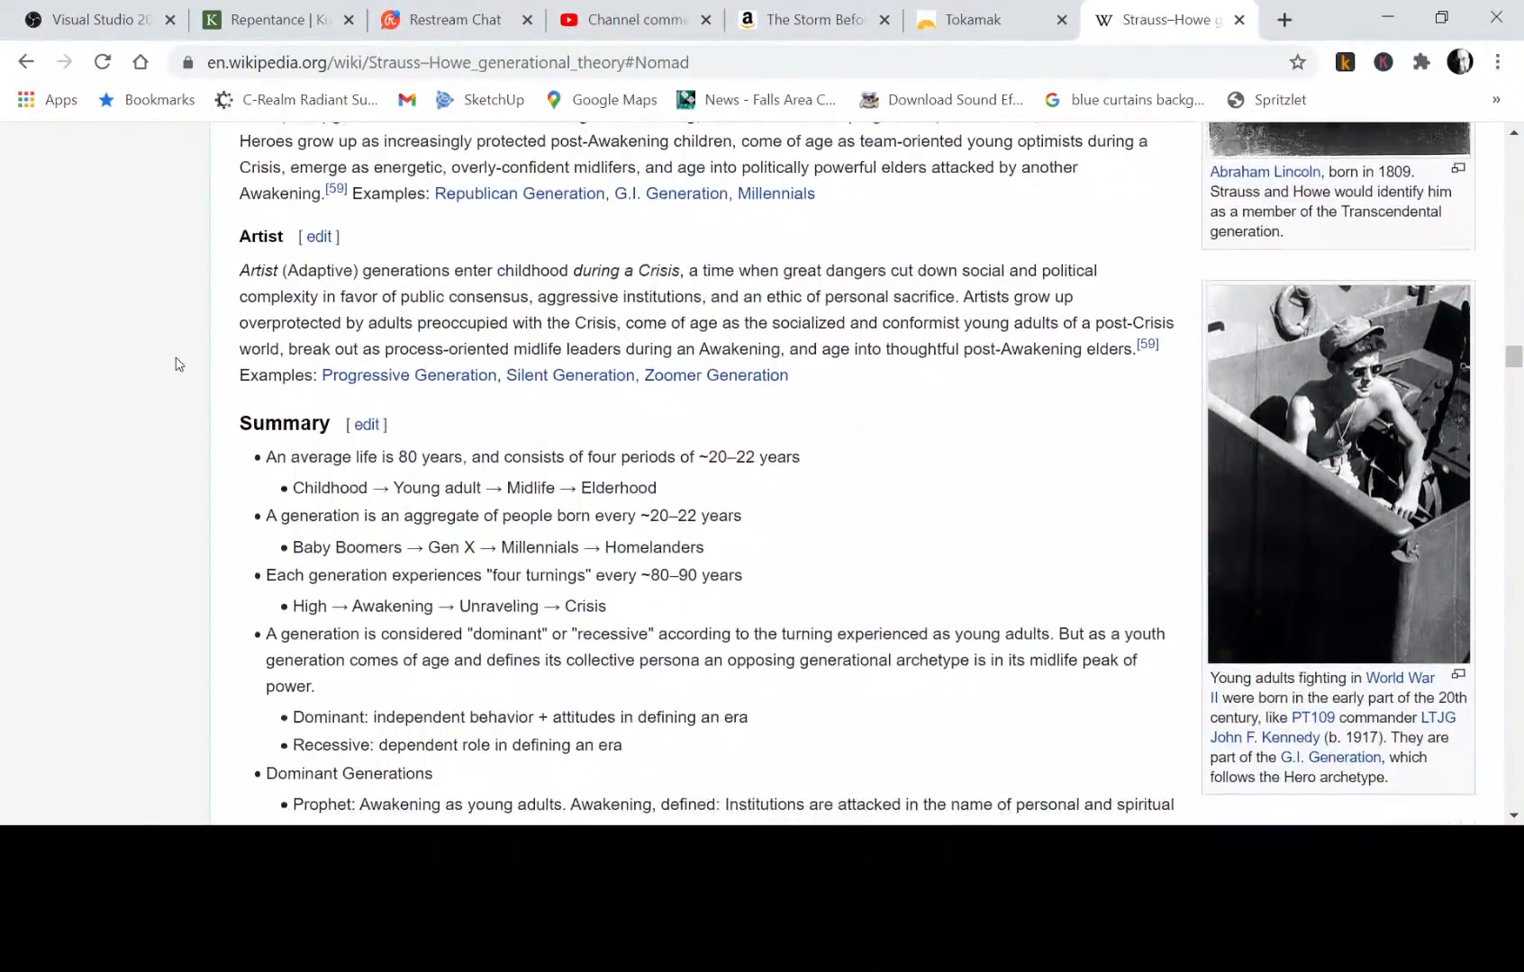
pyautogui.scroll(-2, 178, 363)
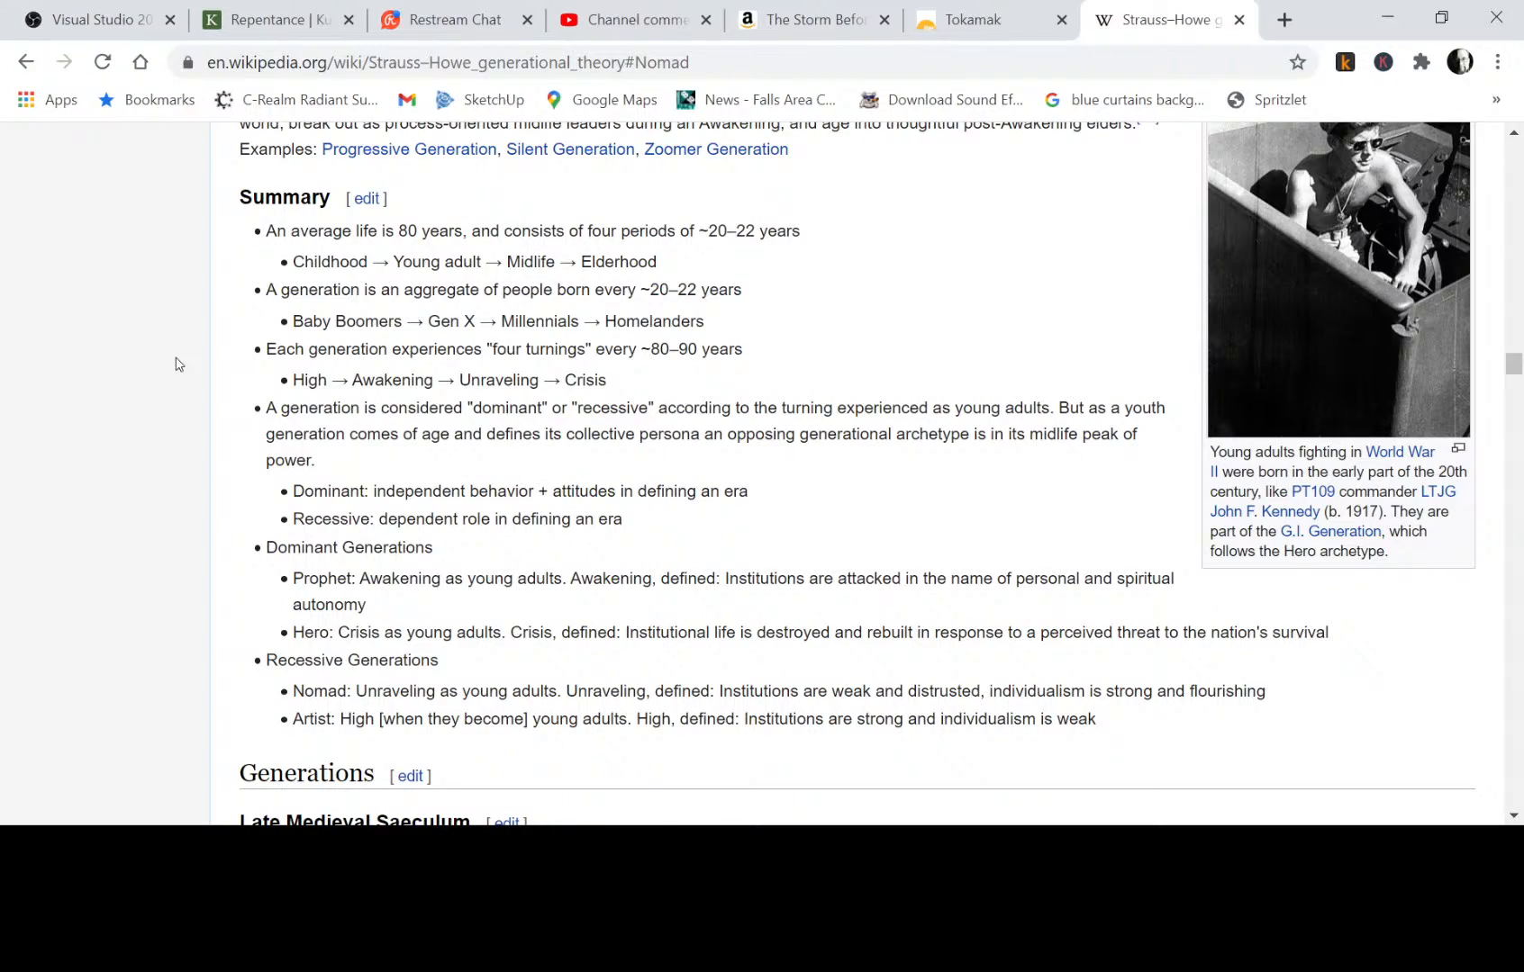
# Search Wikipedia for "george friedman" and open the George Friedman article.
pyautogui.scroll(10, 178, 364)
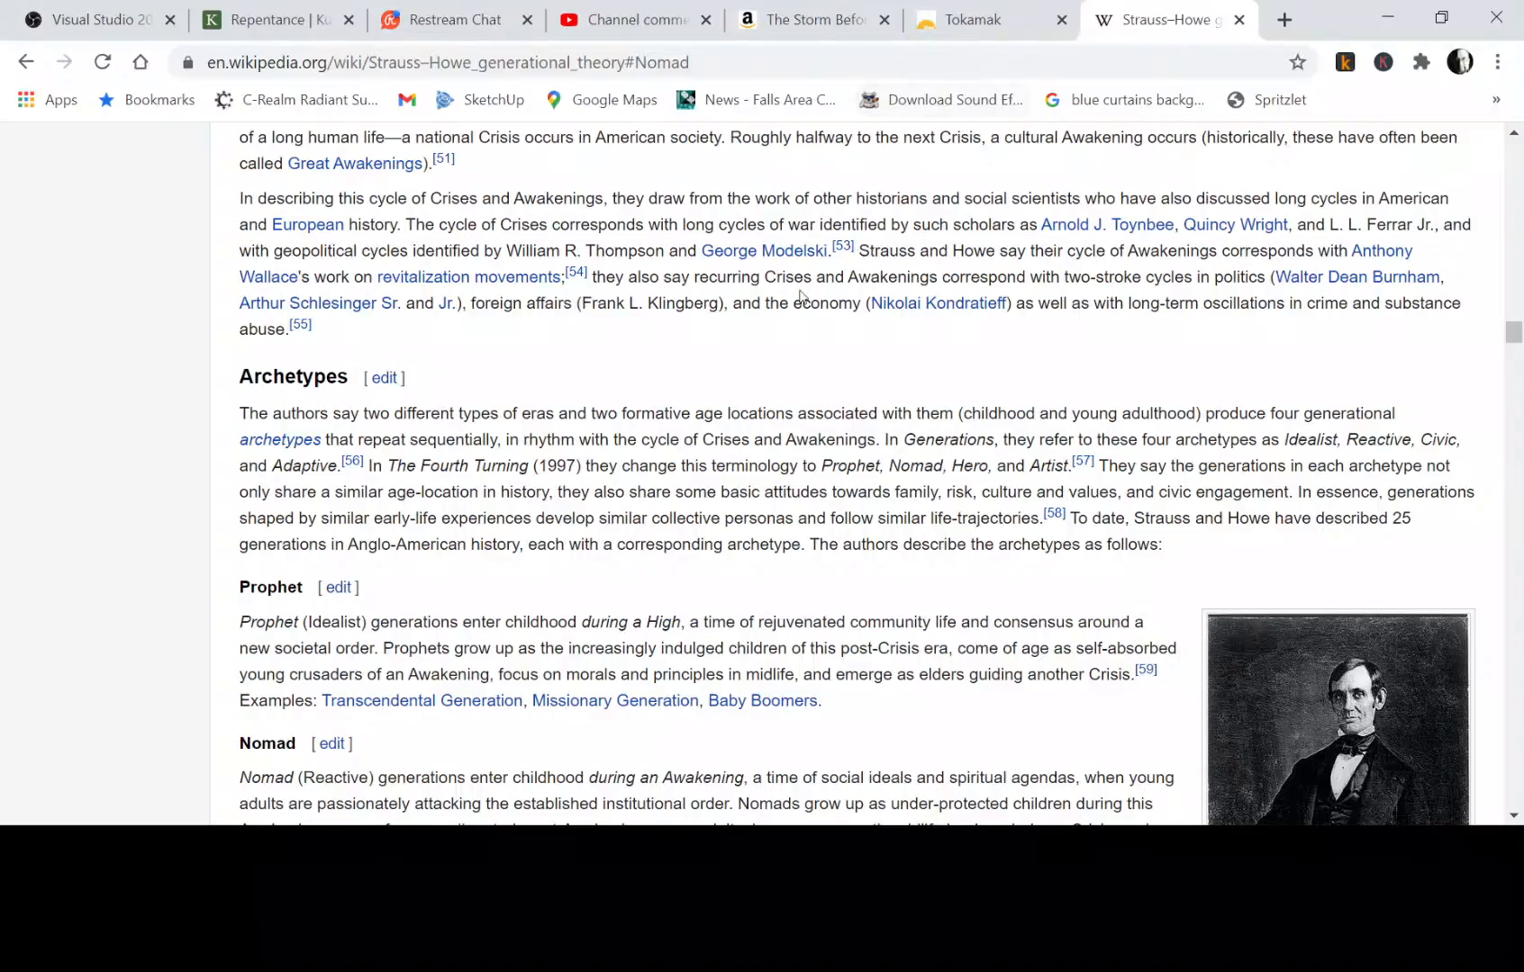
pyautogui.scroll(20, 666, 392)
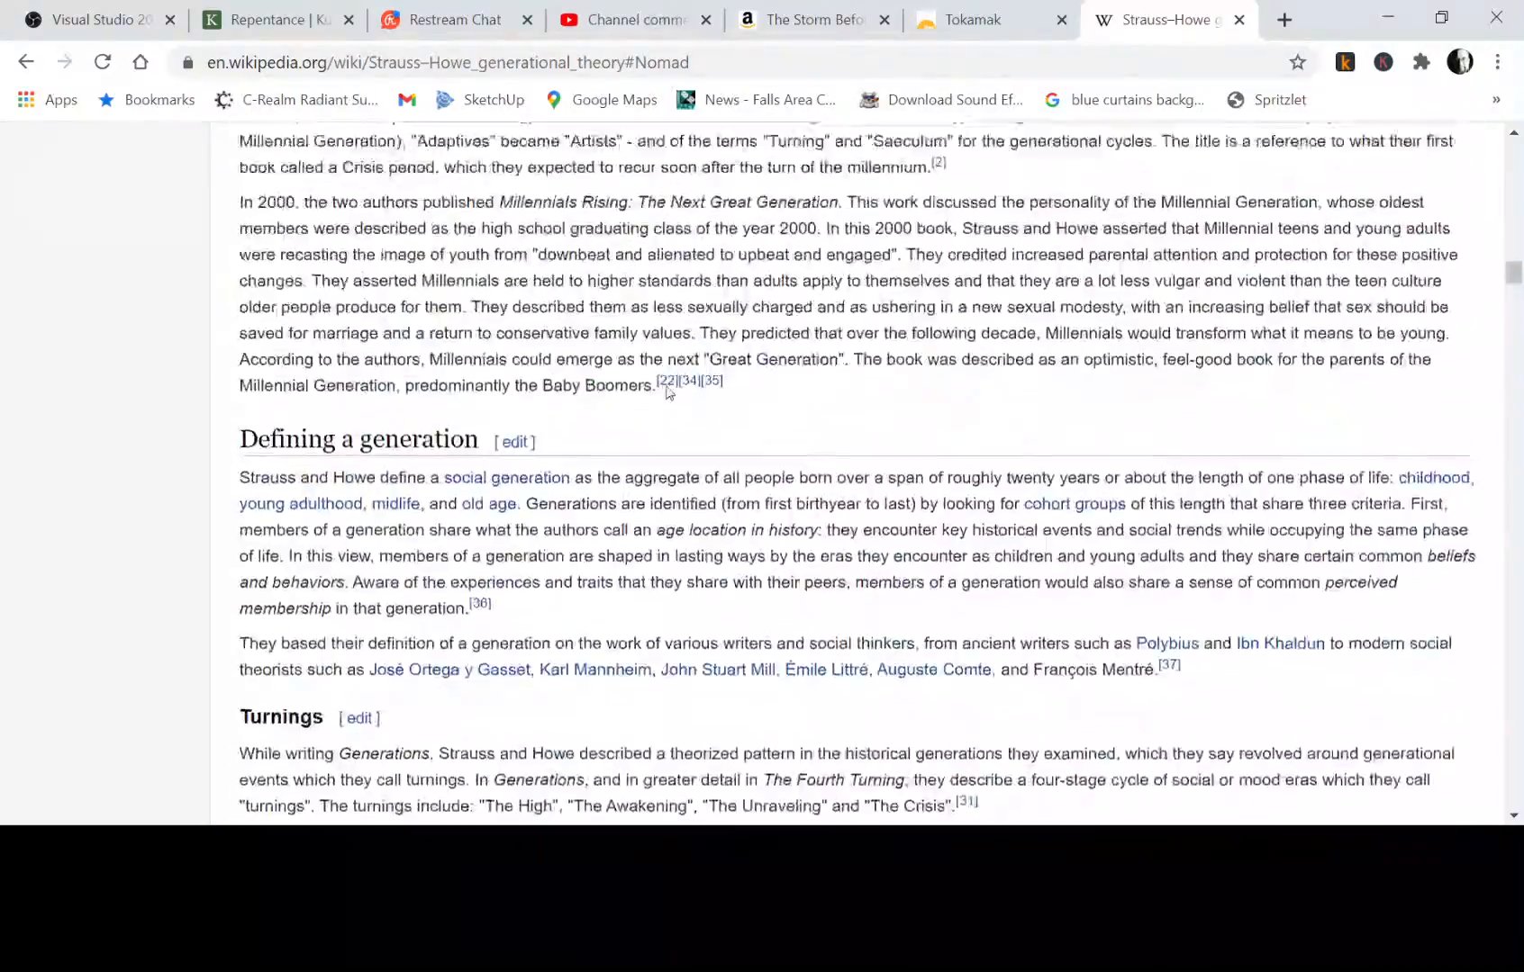
pyautogui.scroll(20, 666, 393)
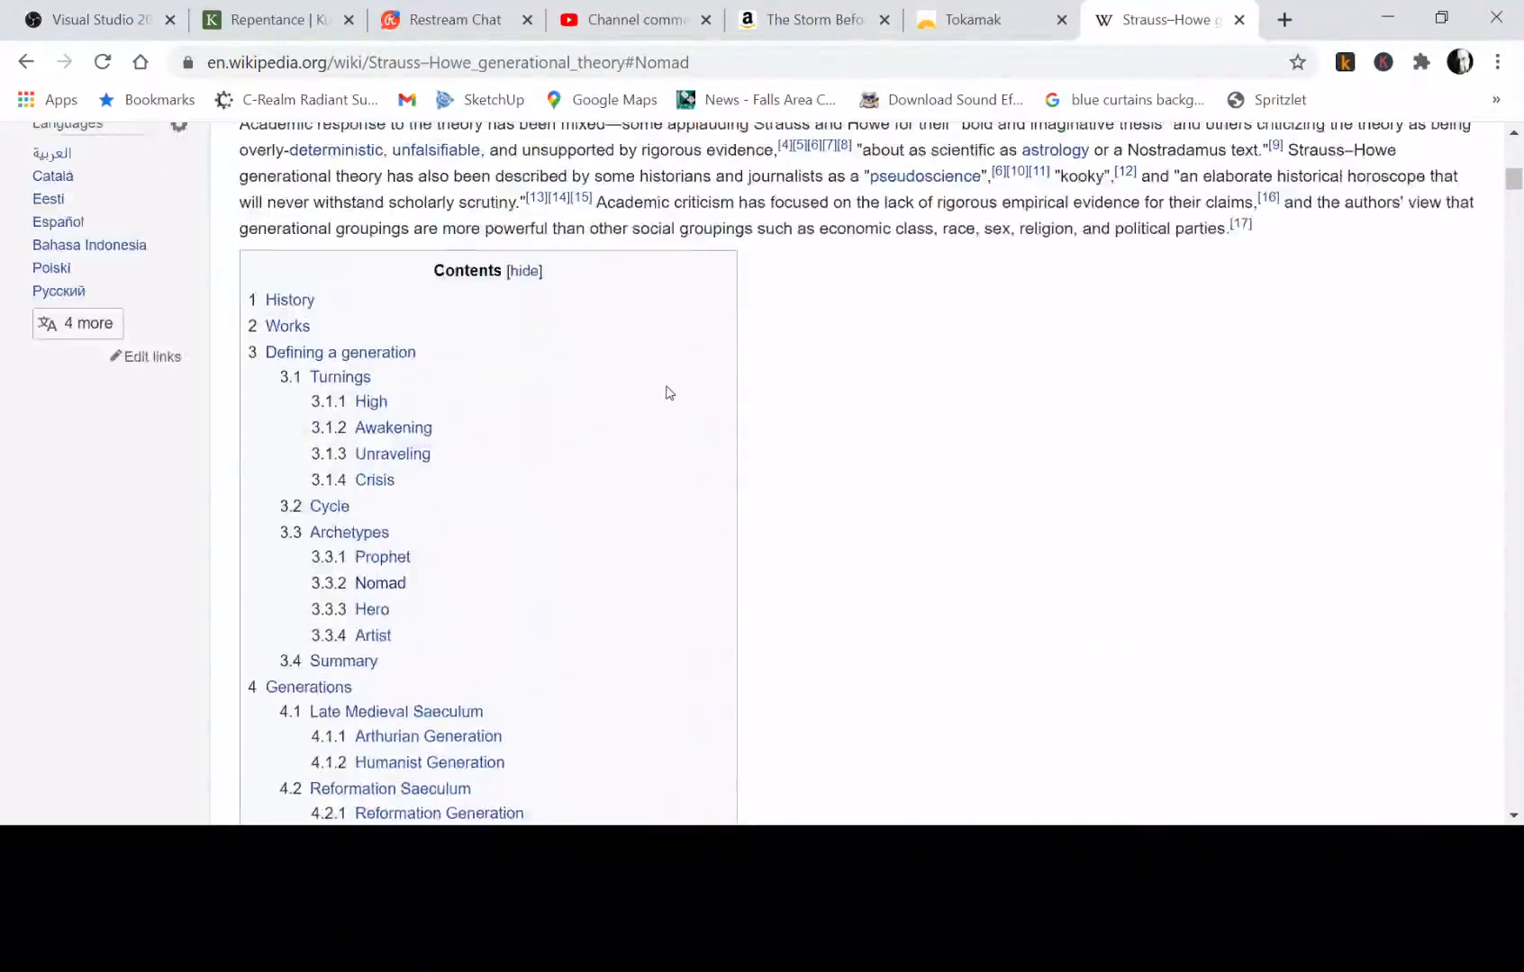
pyautogui.scroll(2, 666, 393)
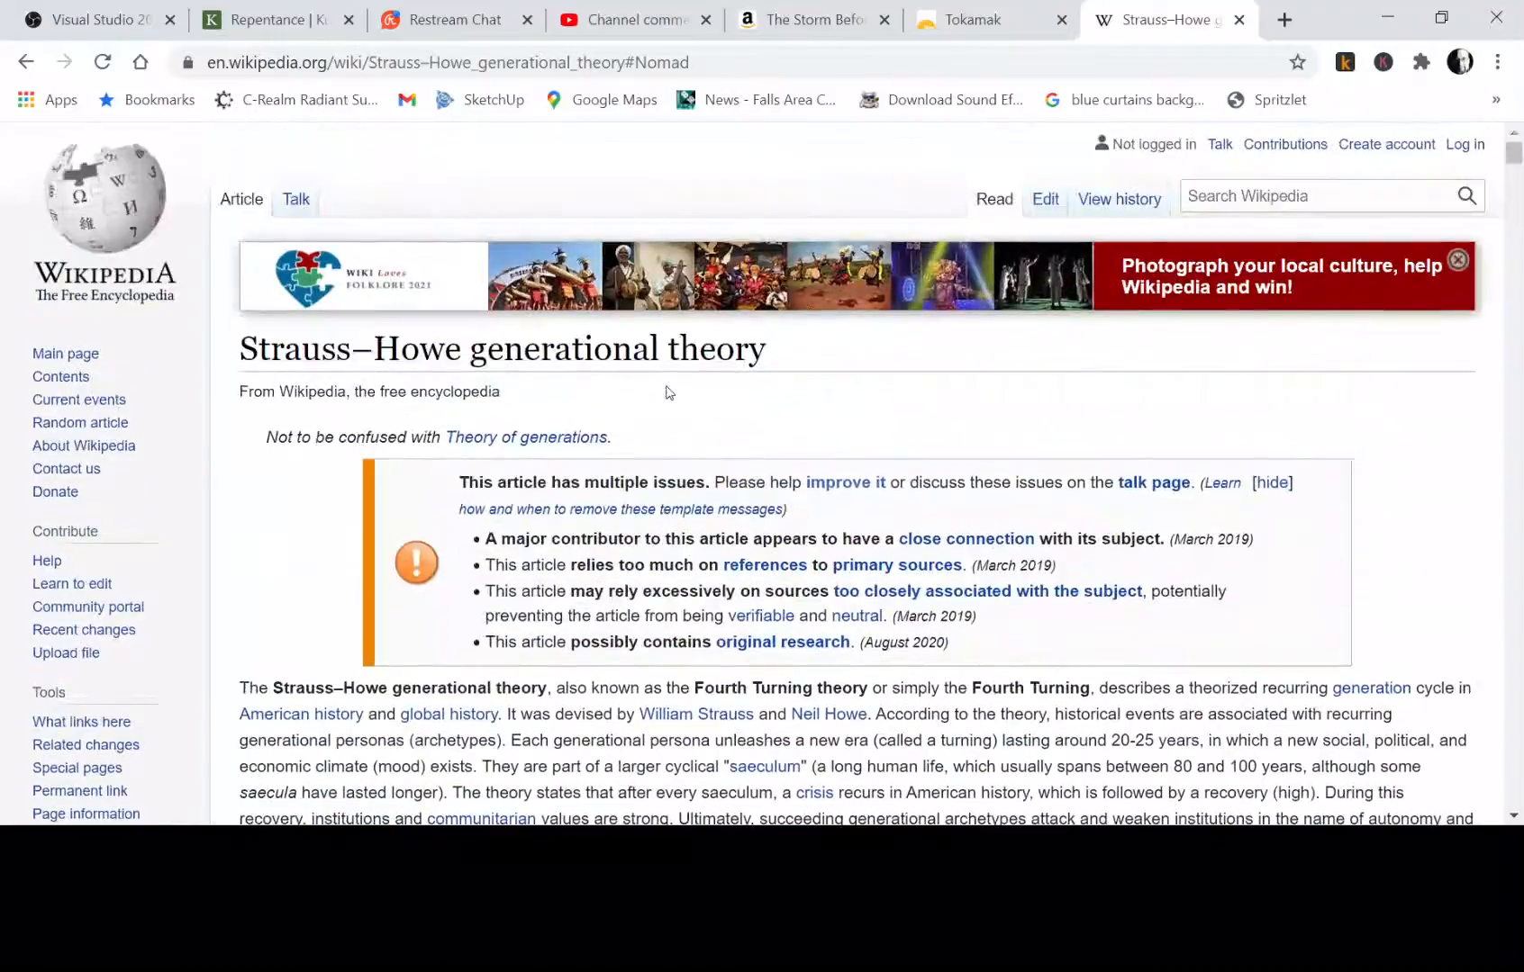
pyautogui.click(1342, 197)
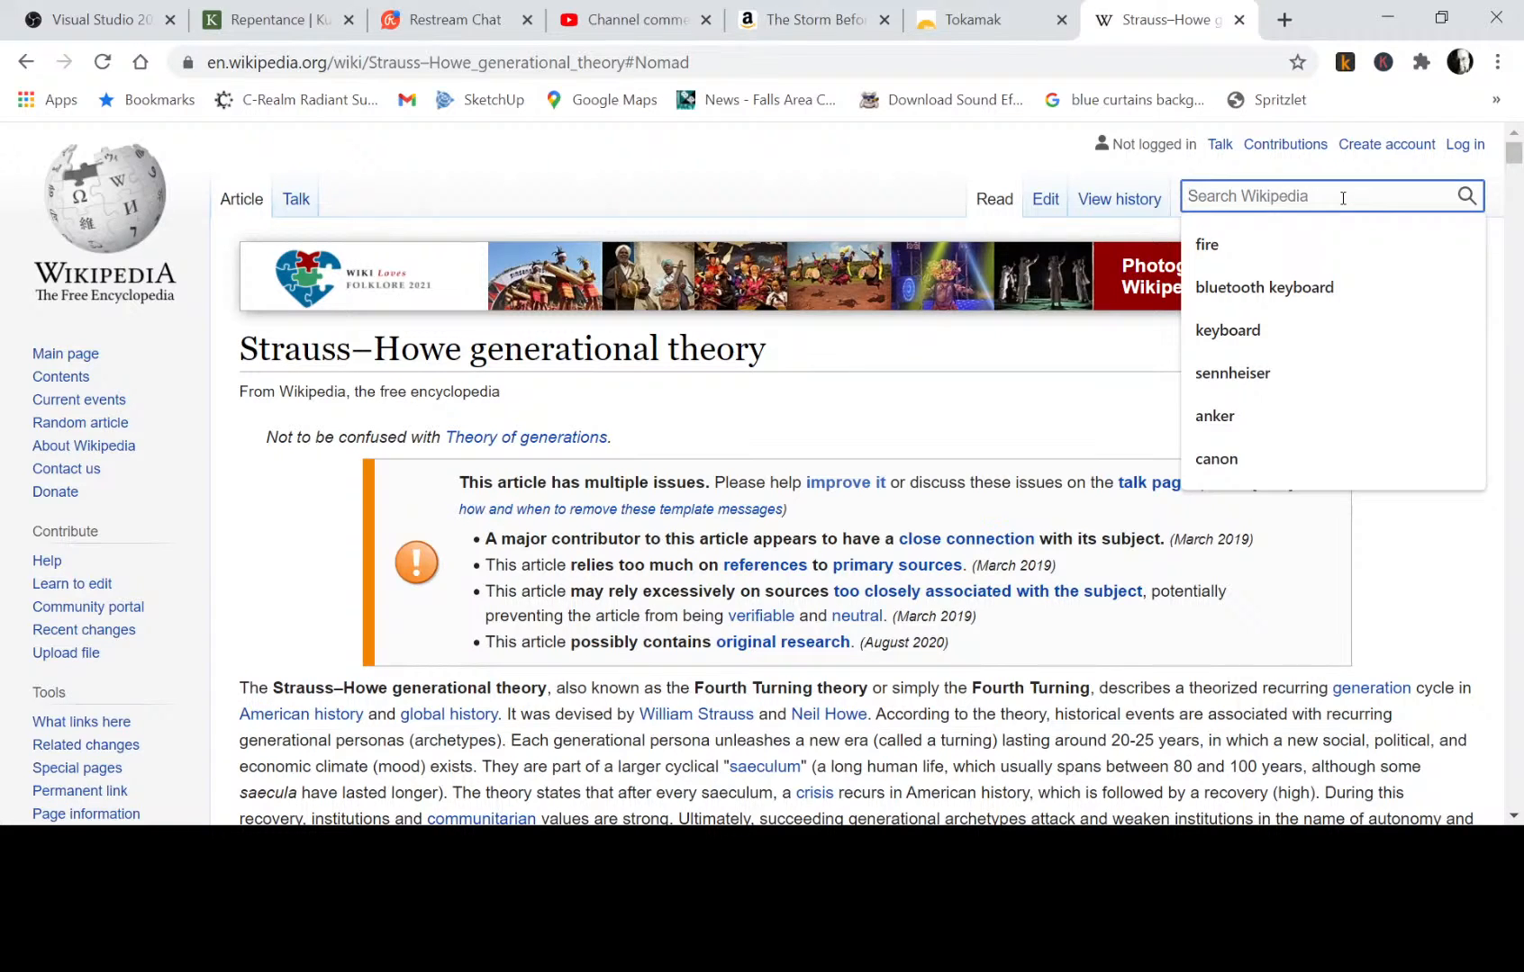
pyautogui.write('george ')
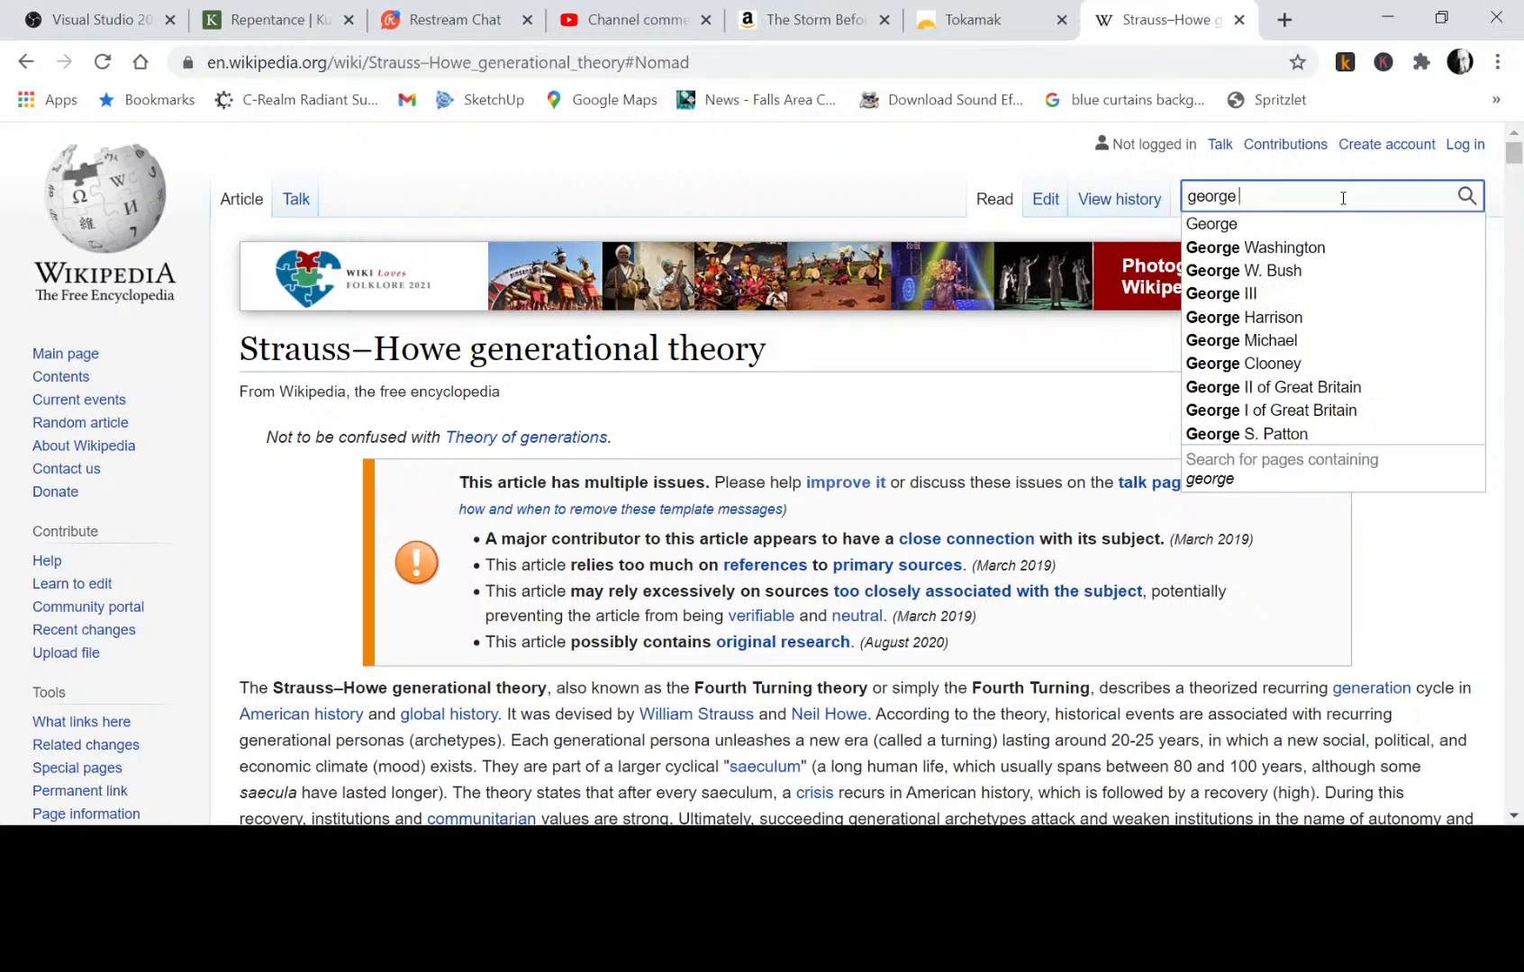
pyautogui.write('friedman')
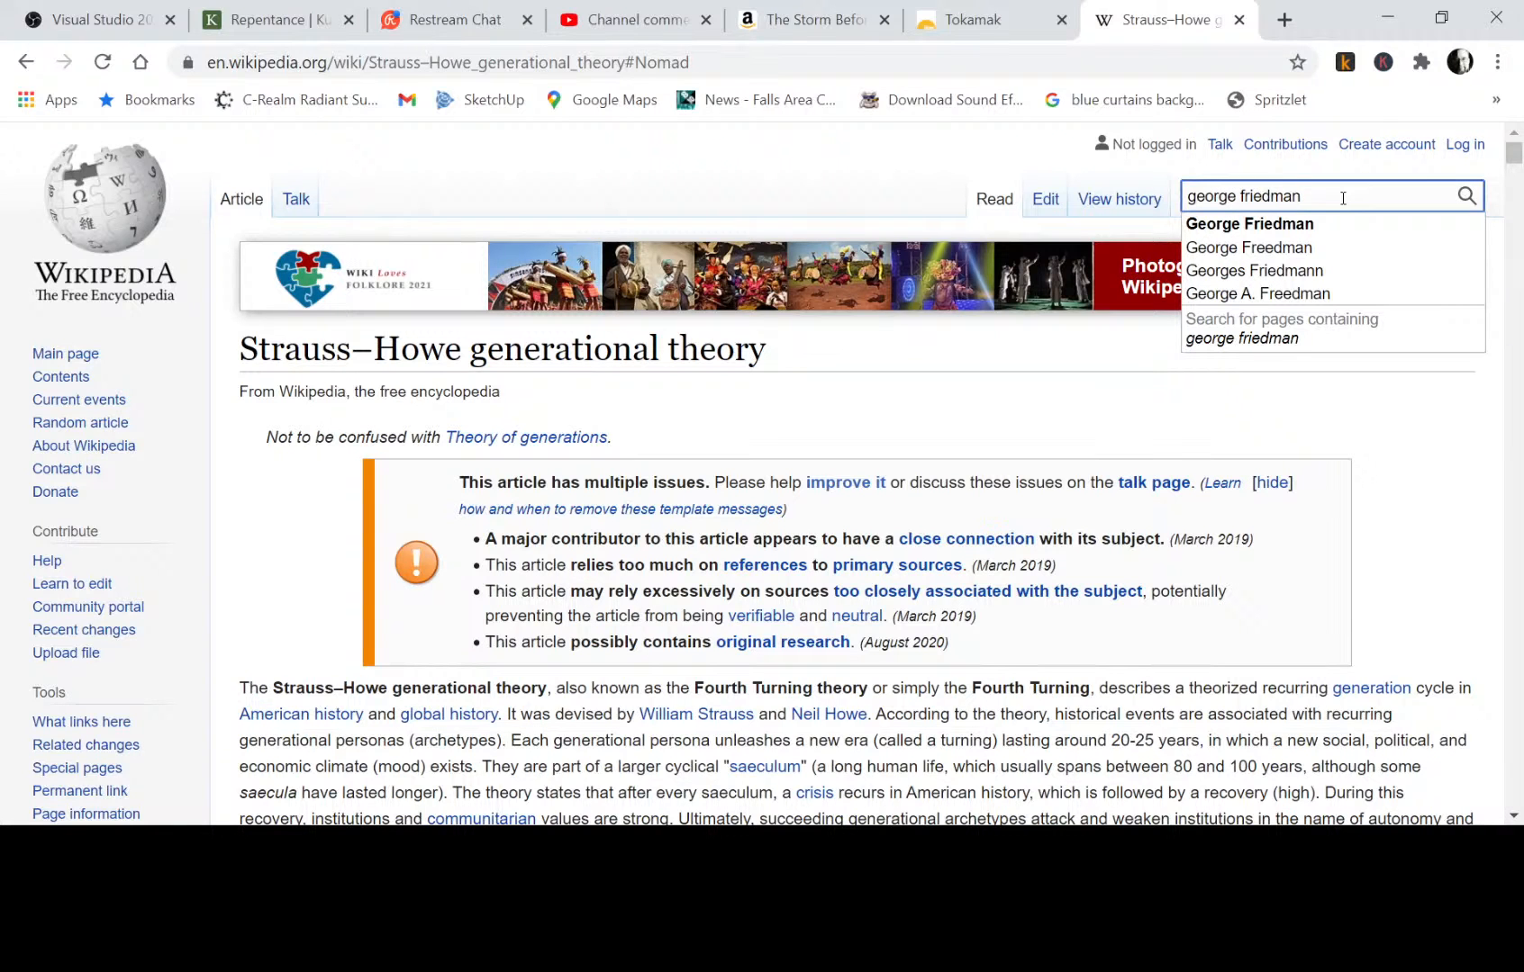
pyautogui.click(1265, 225)
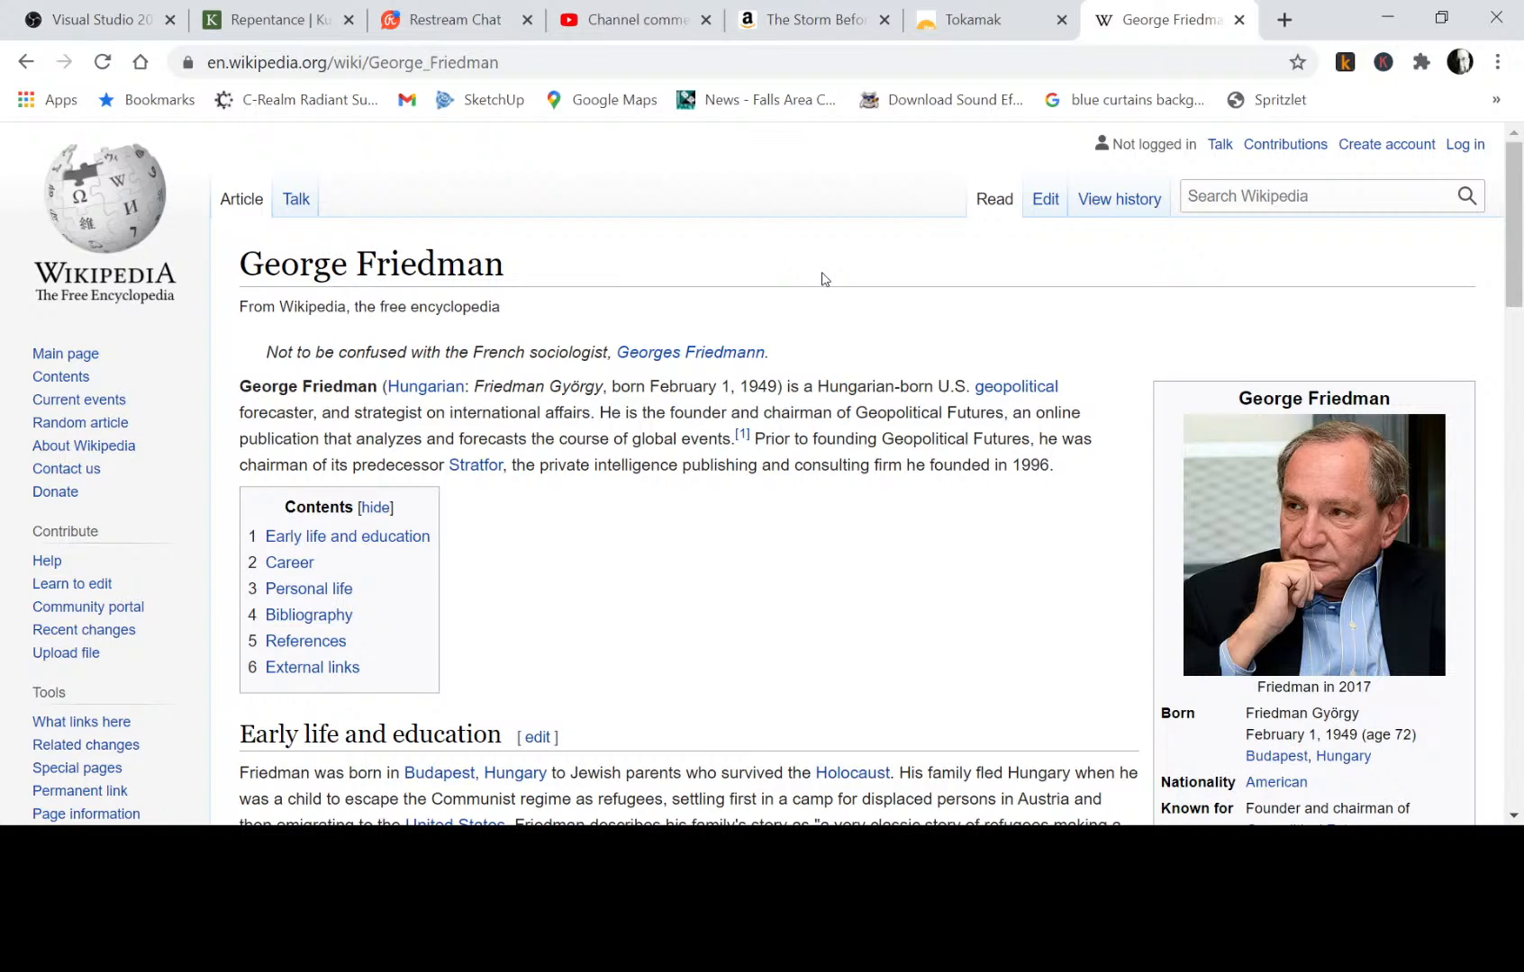
# Look over George Friedman's introduction, early life and career, and jump to the article's Bibliography section.
pyautogui.scroll(-2, 779, 527)
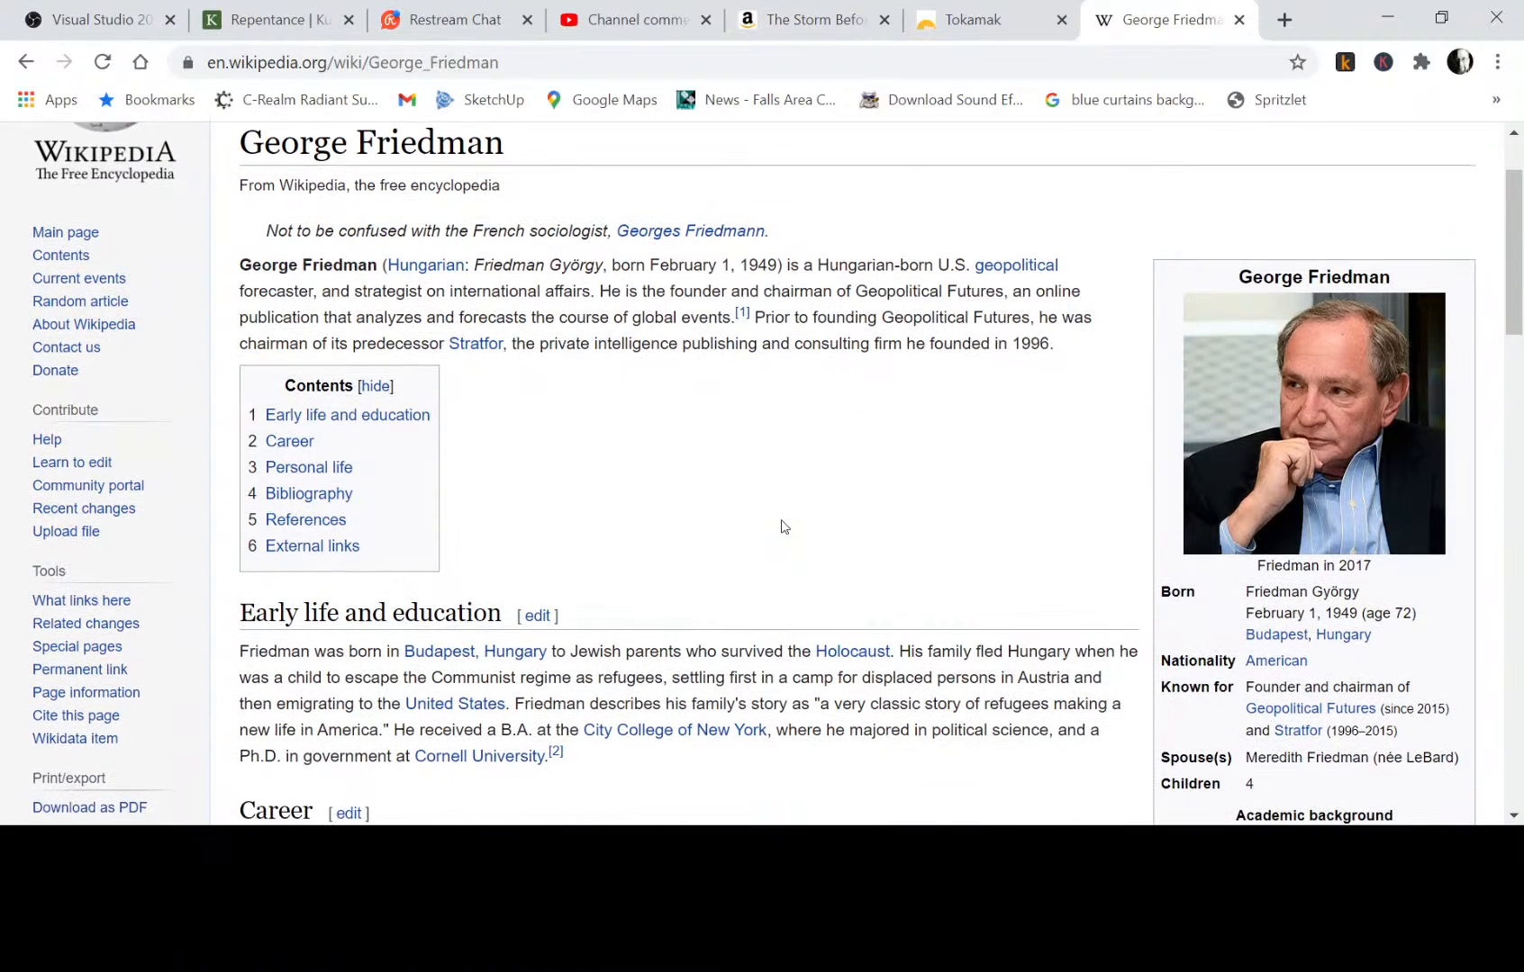
pyautogui.scroll(-2, 782, 526)
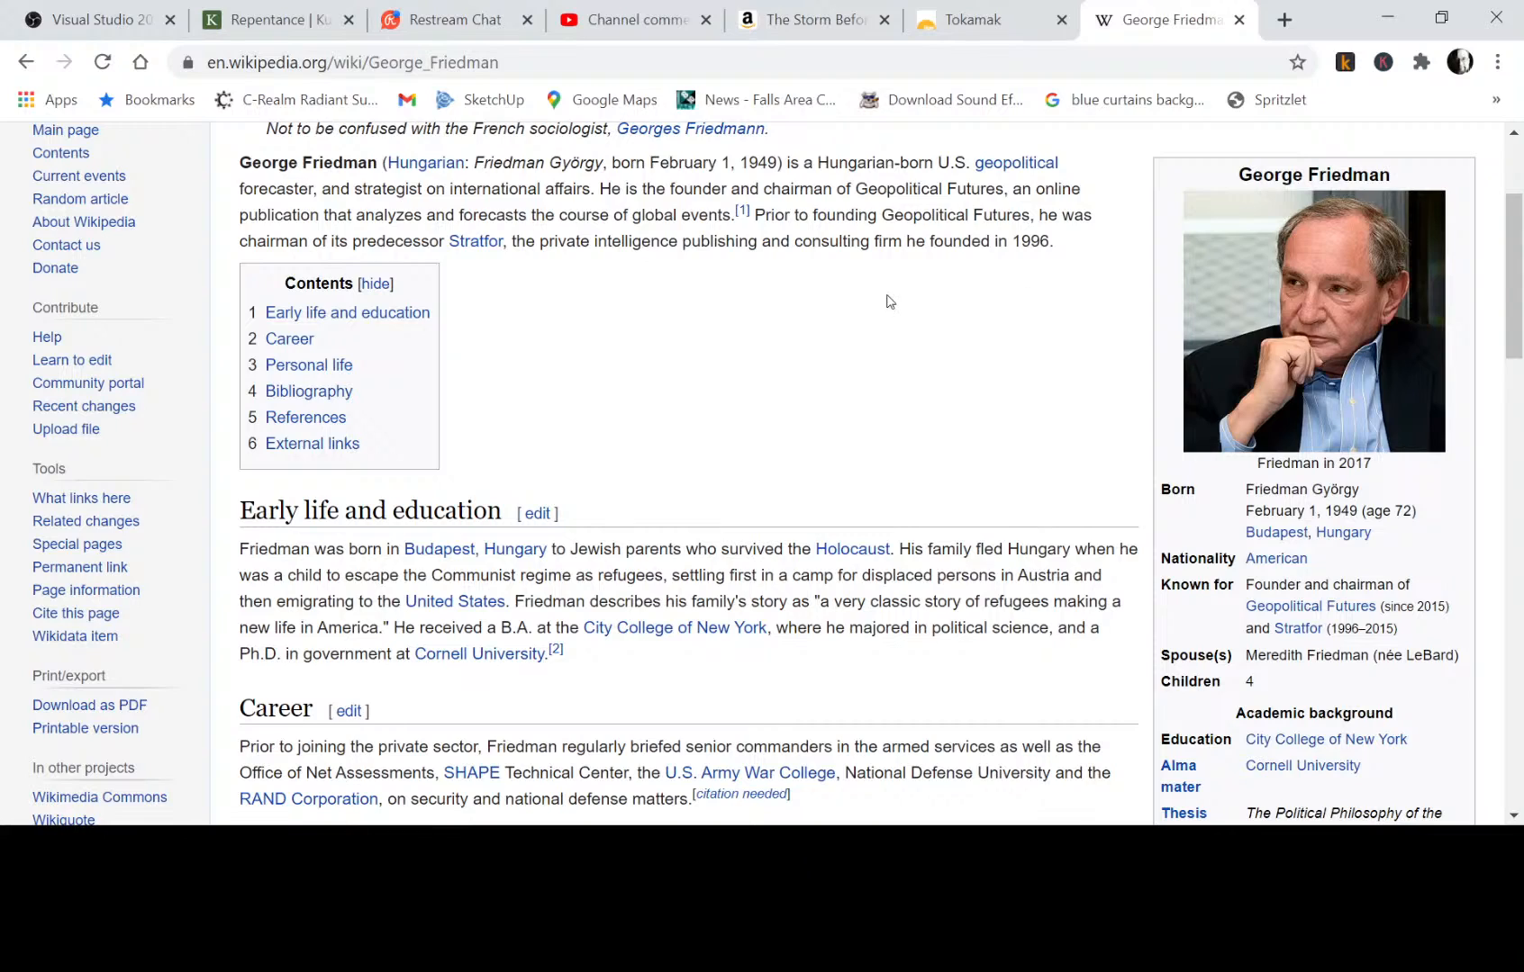
pyautogui.scroll(-3, 618, 351)
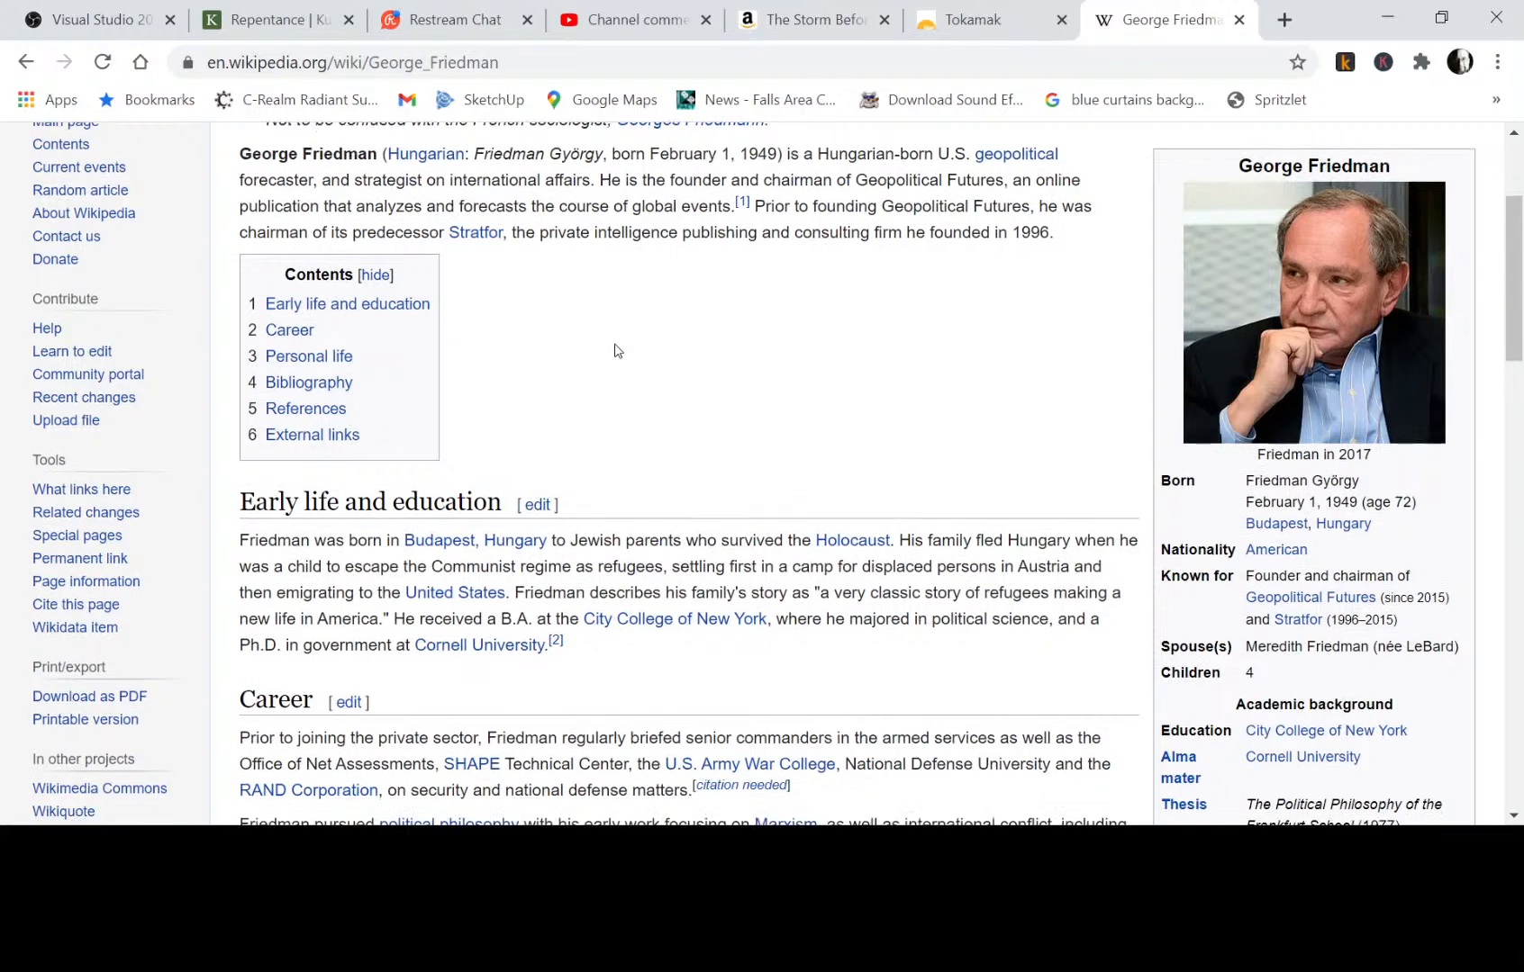
pyautogui.scroll(2, 617, 348)
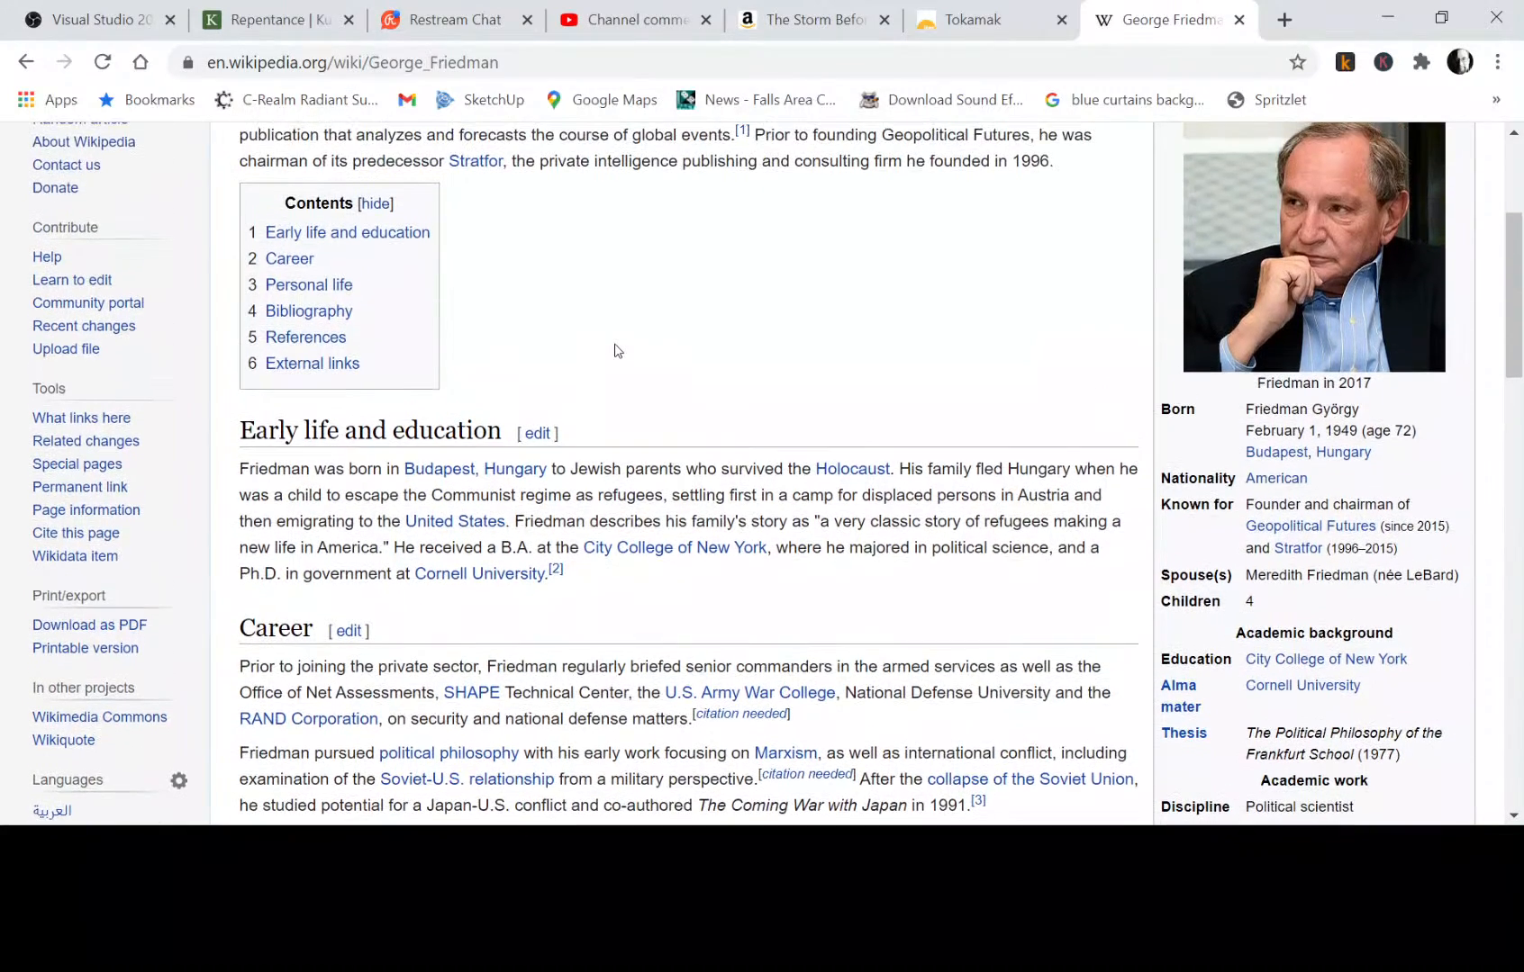
pyautogui.click(310, 315)
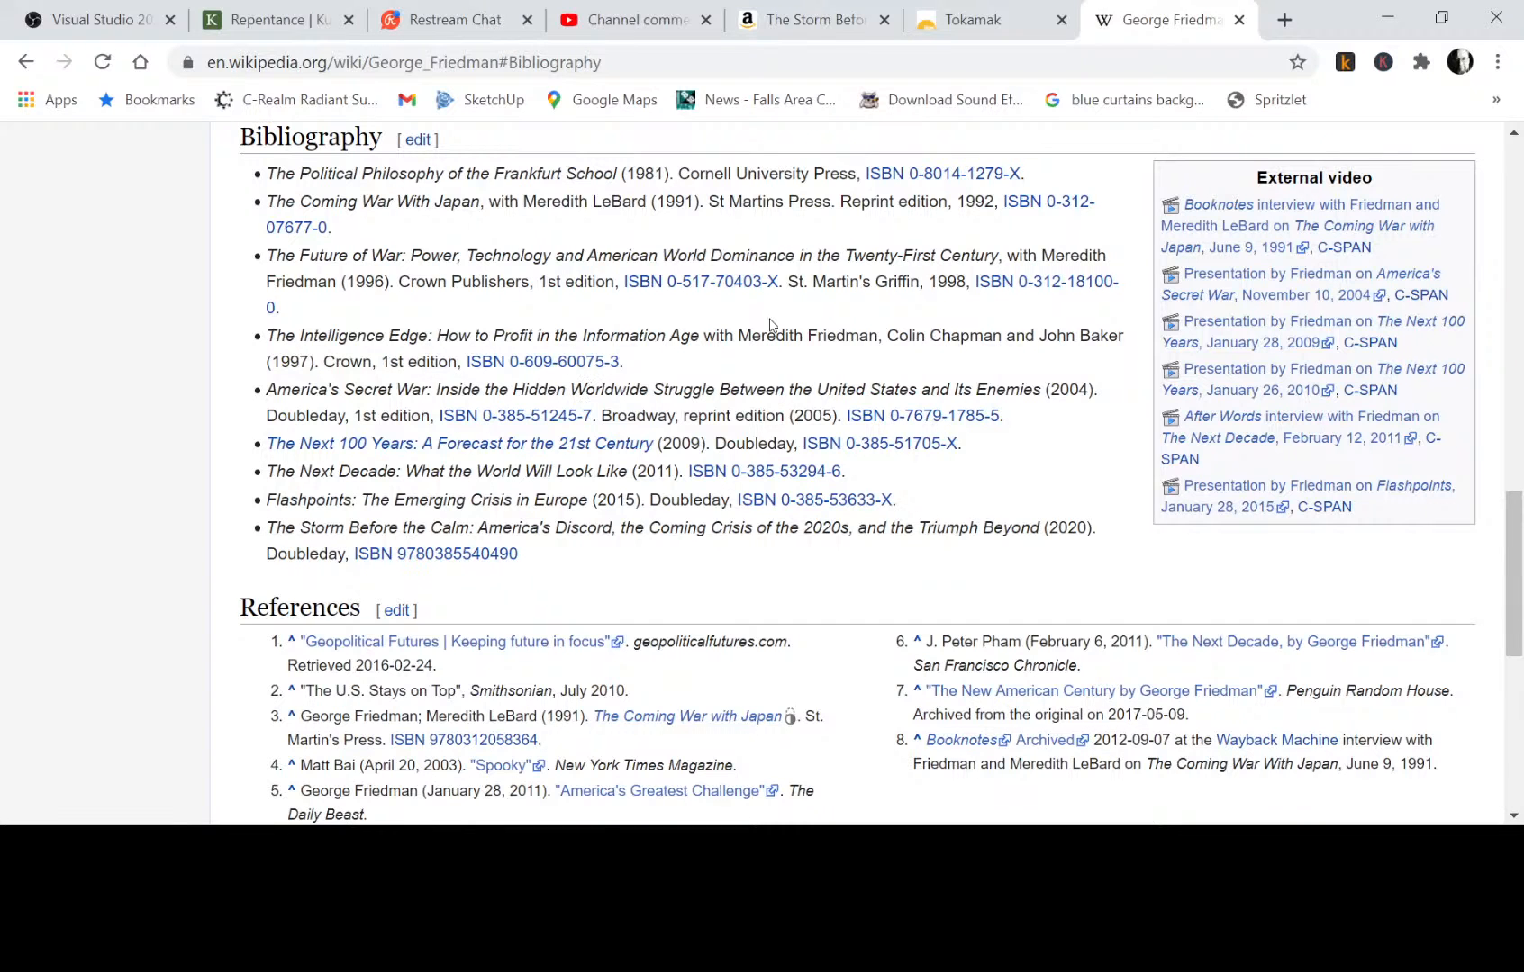
# Look through the open Tokamak, Amazon book and YouTube comments pages and return to the Restream Chat page.
pyautogui.click(996, 24)
pyautogui.click(827, 24)
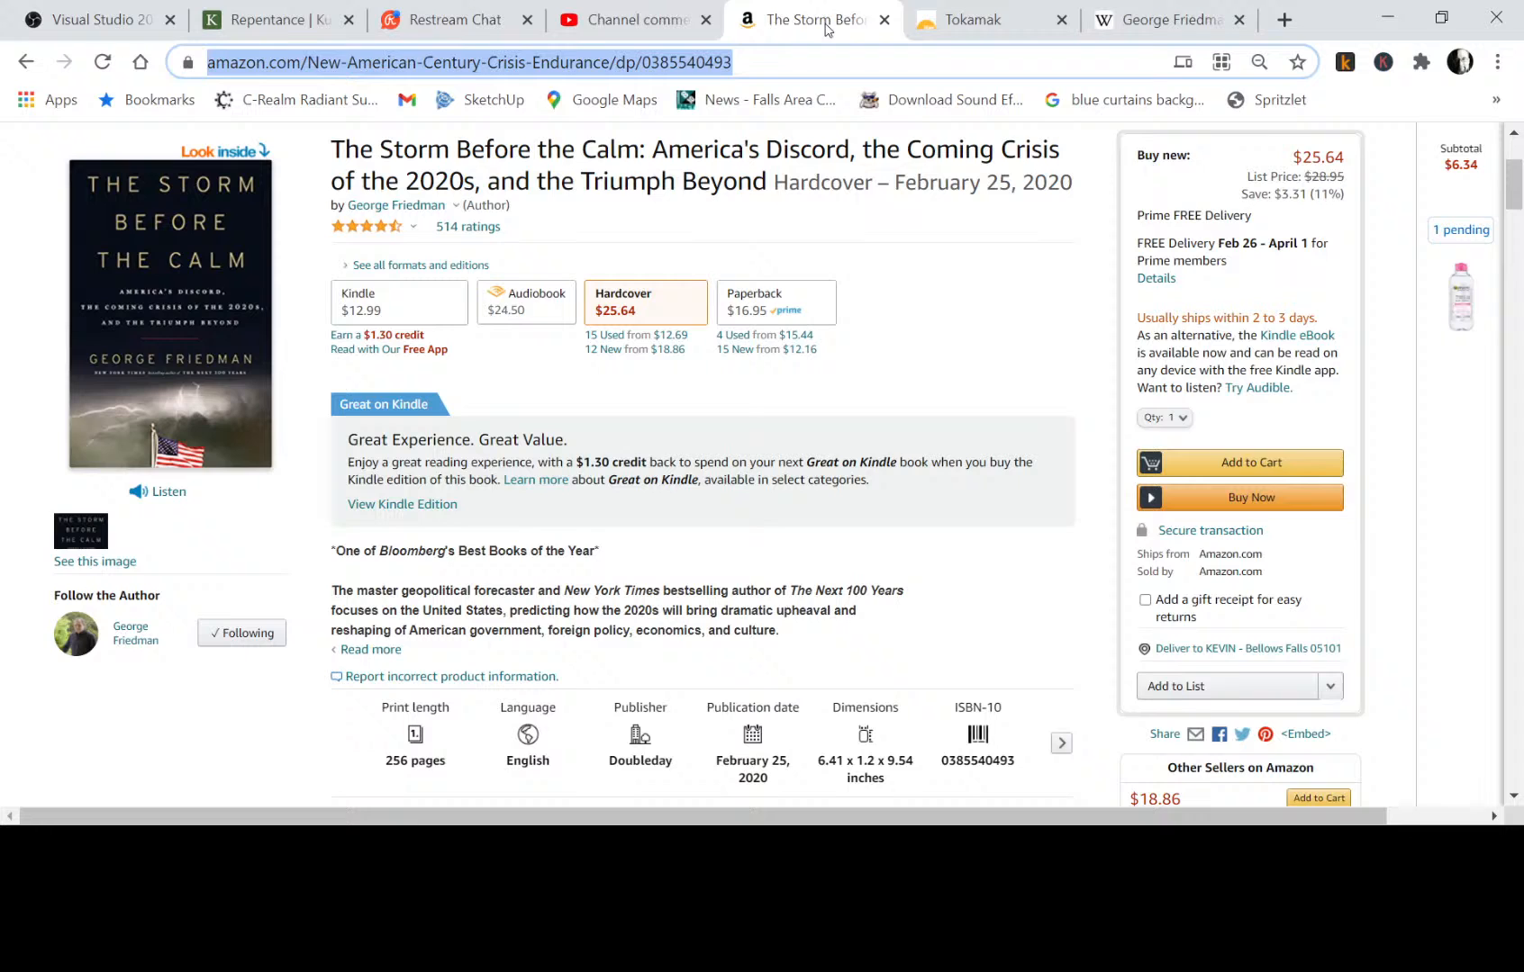
pyautogui.click(637, 22)
pyautogui.click(455, 21)
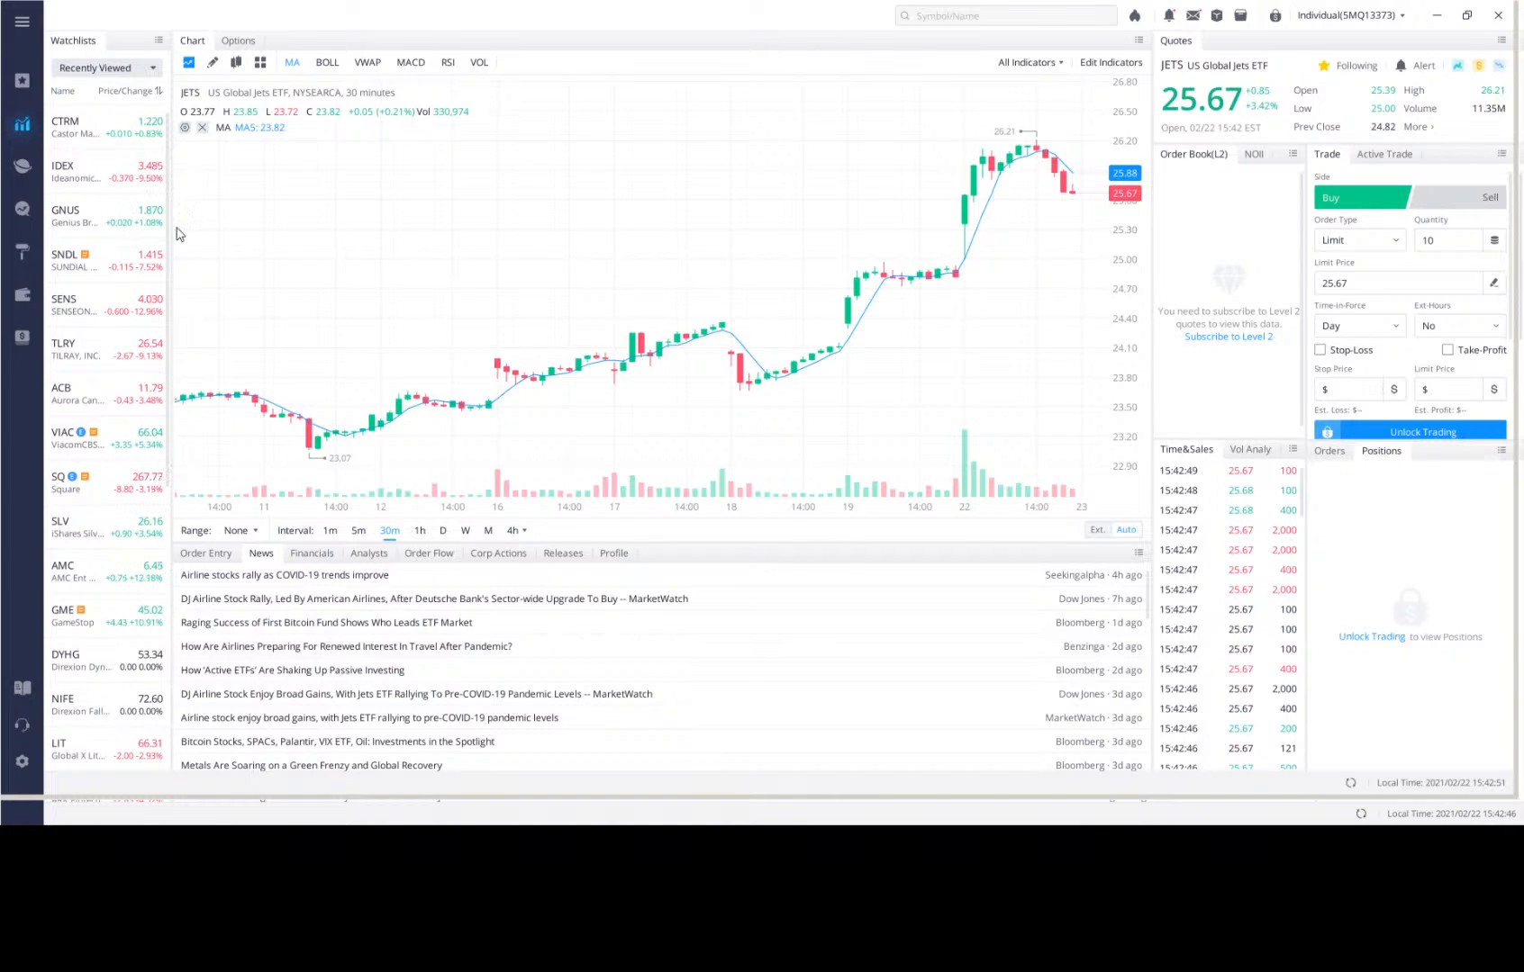
# Search the stock symbols for "Empower Clinic" and open the EPWCF Empower Clinics quote and chart.
pyautogui.click(973, 16)
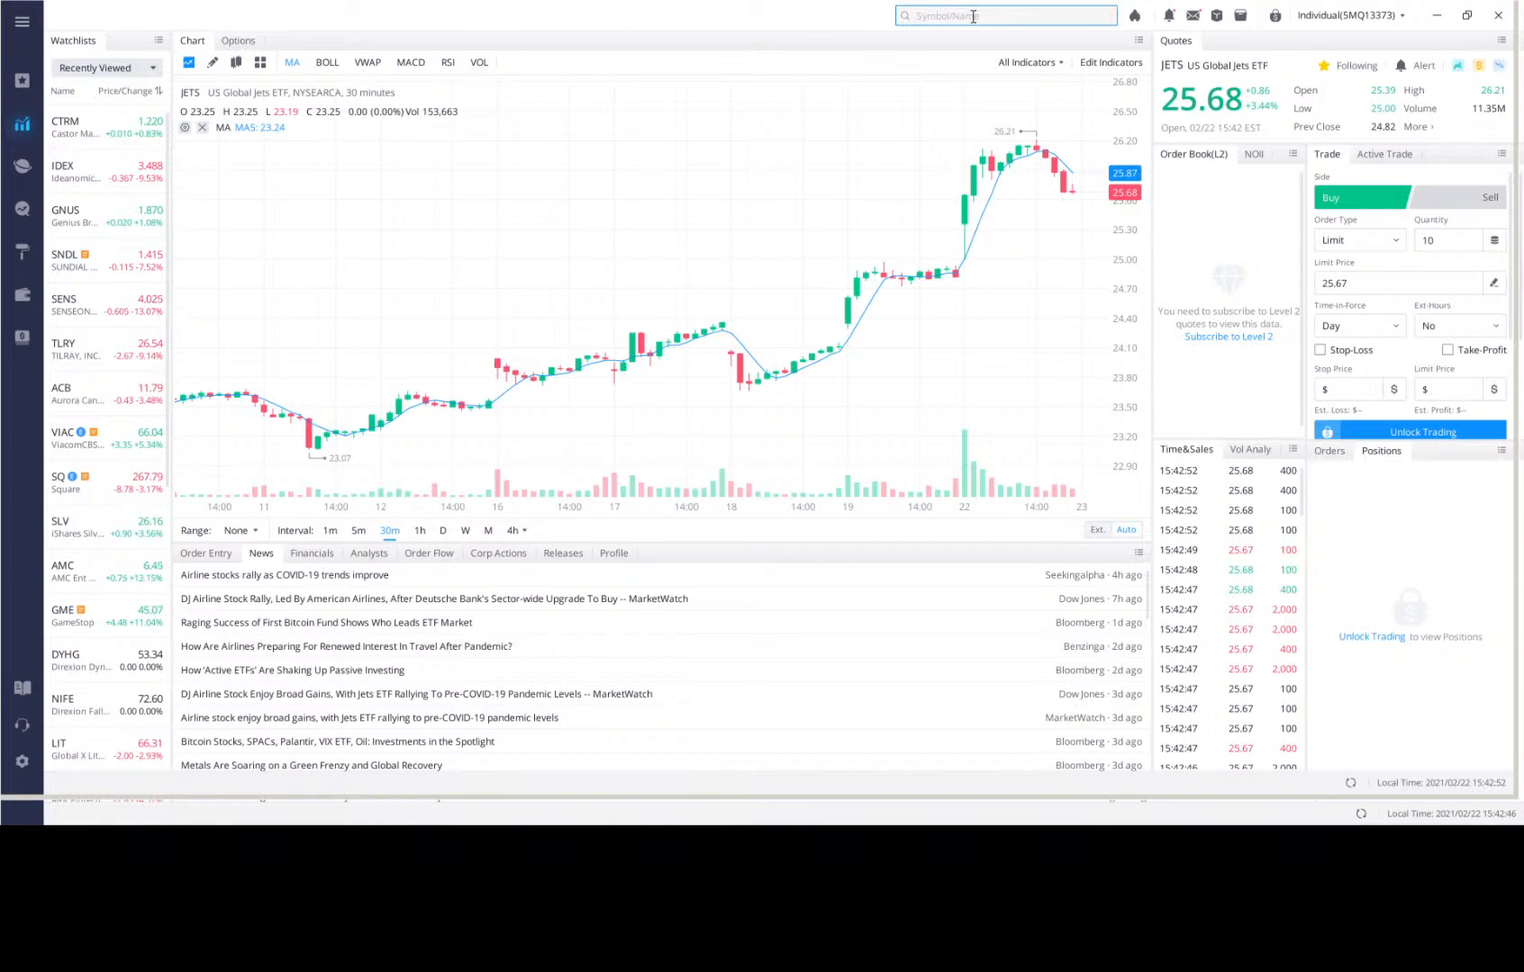
pyautogui.write('Empower')
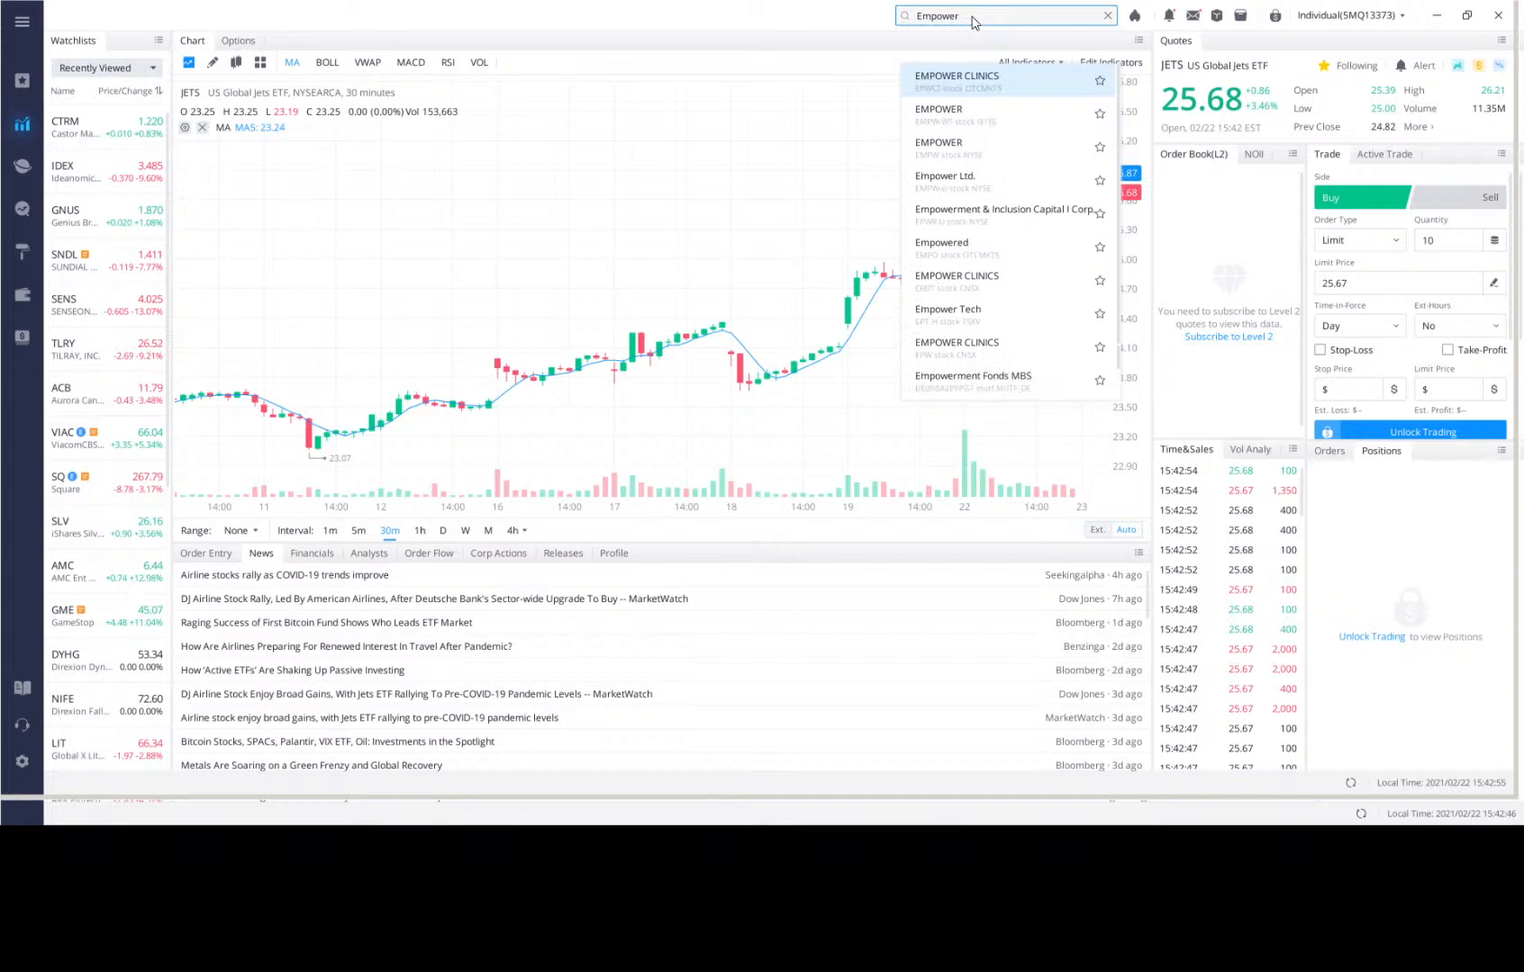
pyautogui.write(' Clini')
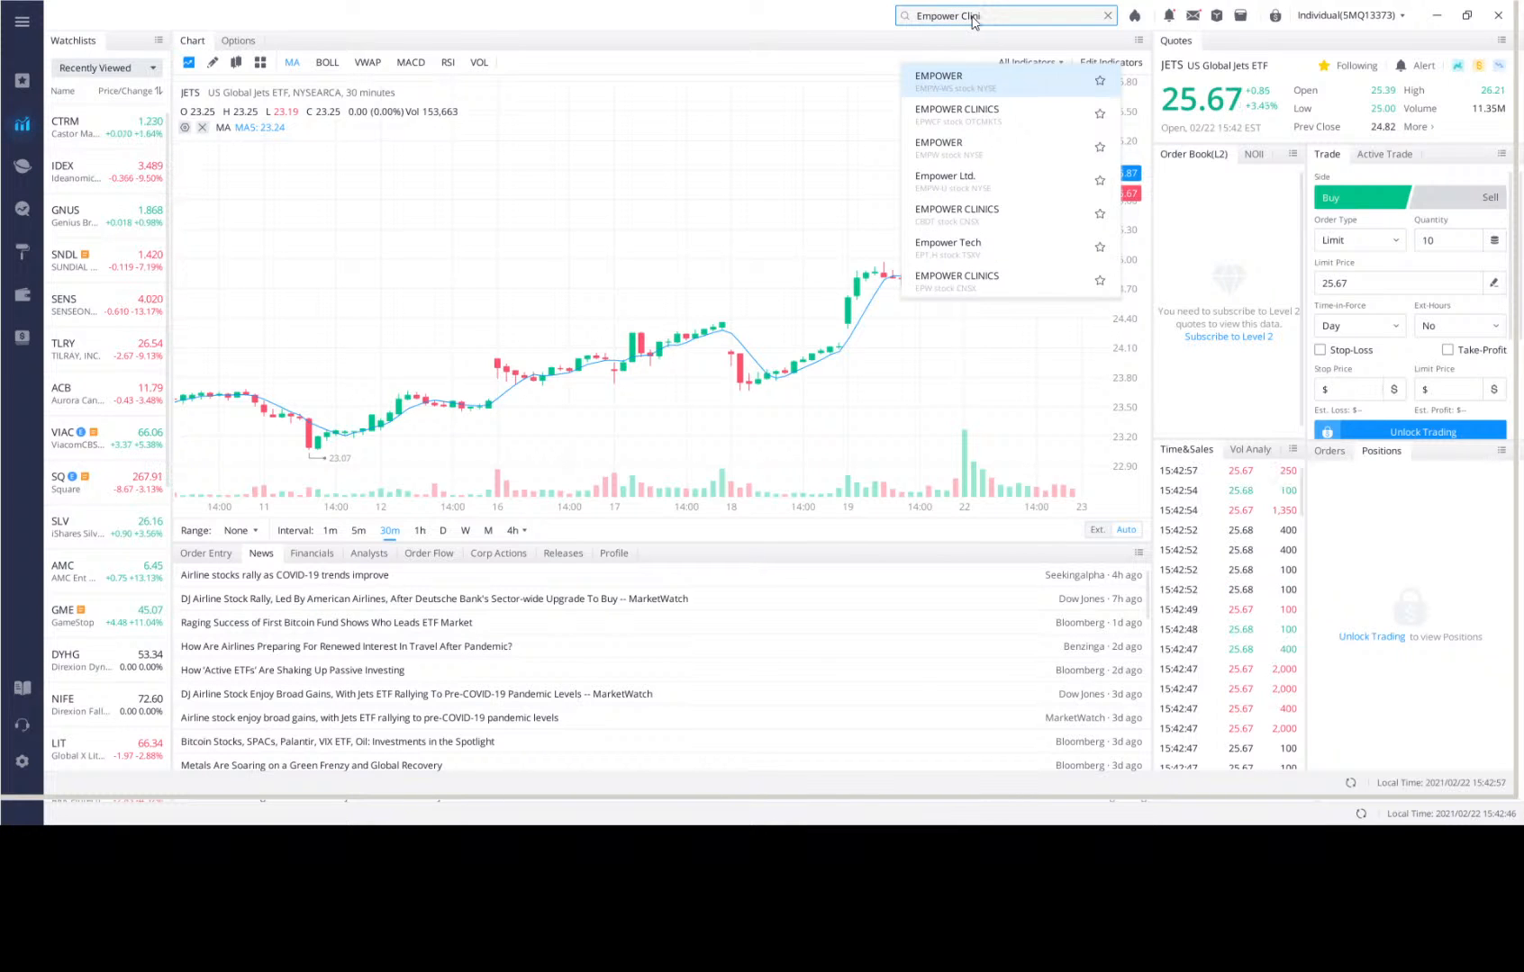
pyautogui.write('cs')
pyautogui.press('Return')
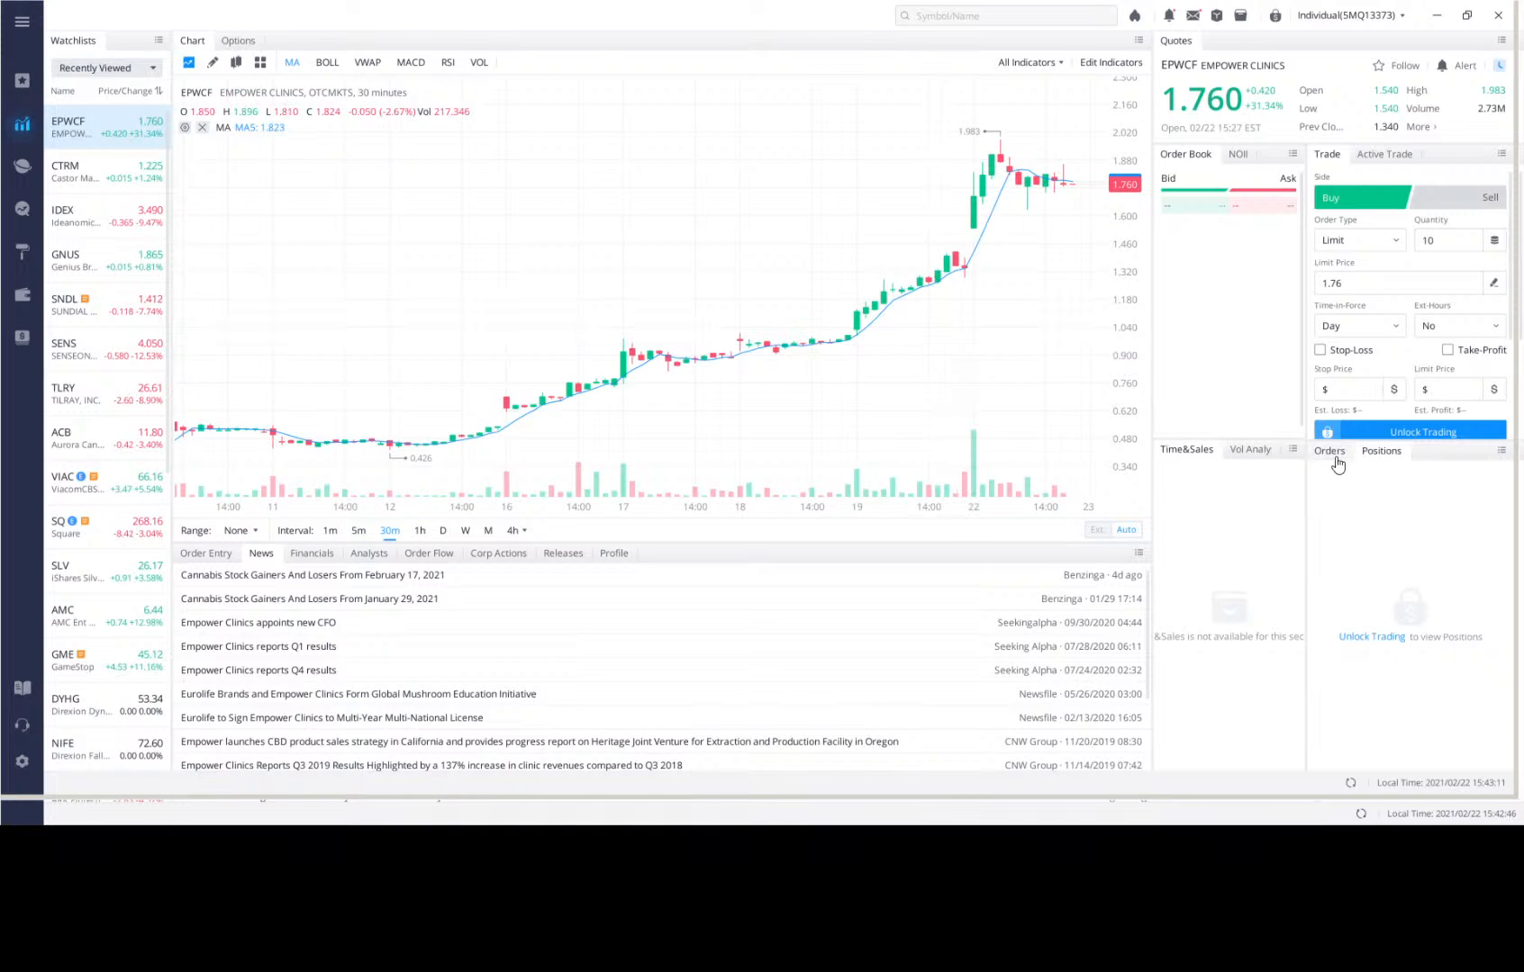
# Unlock trading with the six-digit trading password to view the account's positions, and minimize the trading window.
pyautogui.click(1367, 637)
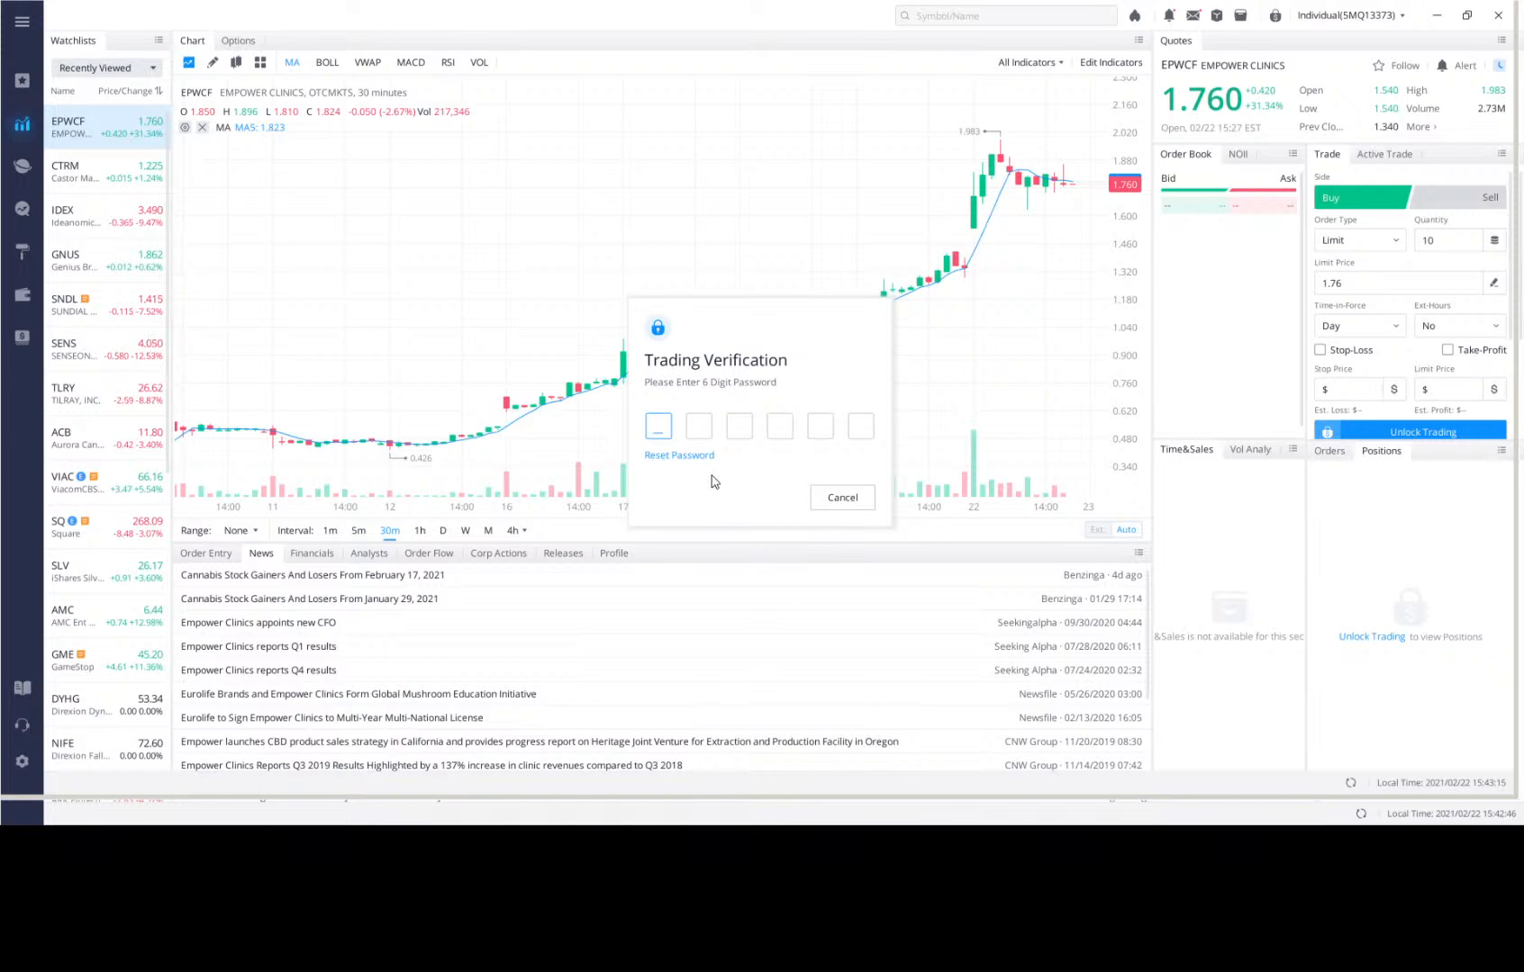
pyautogui.write('******')
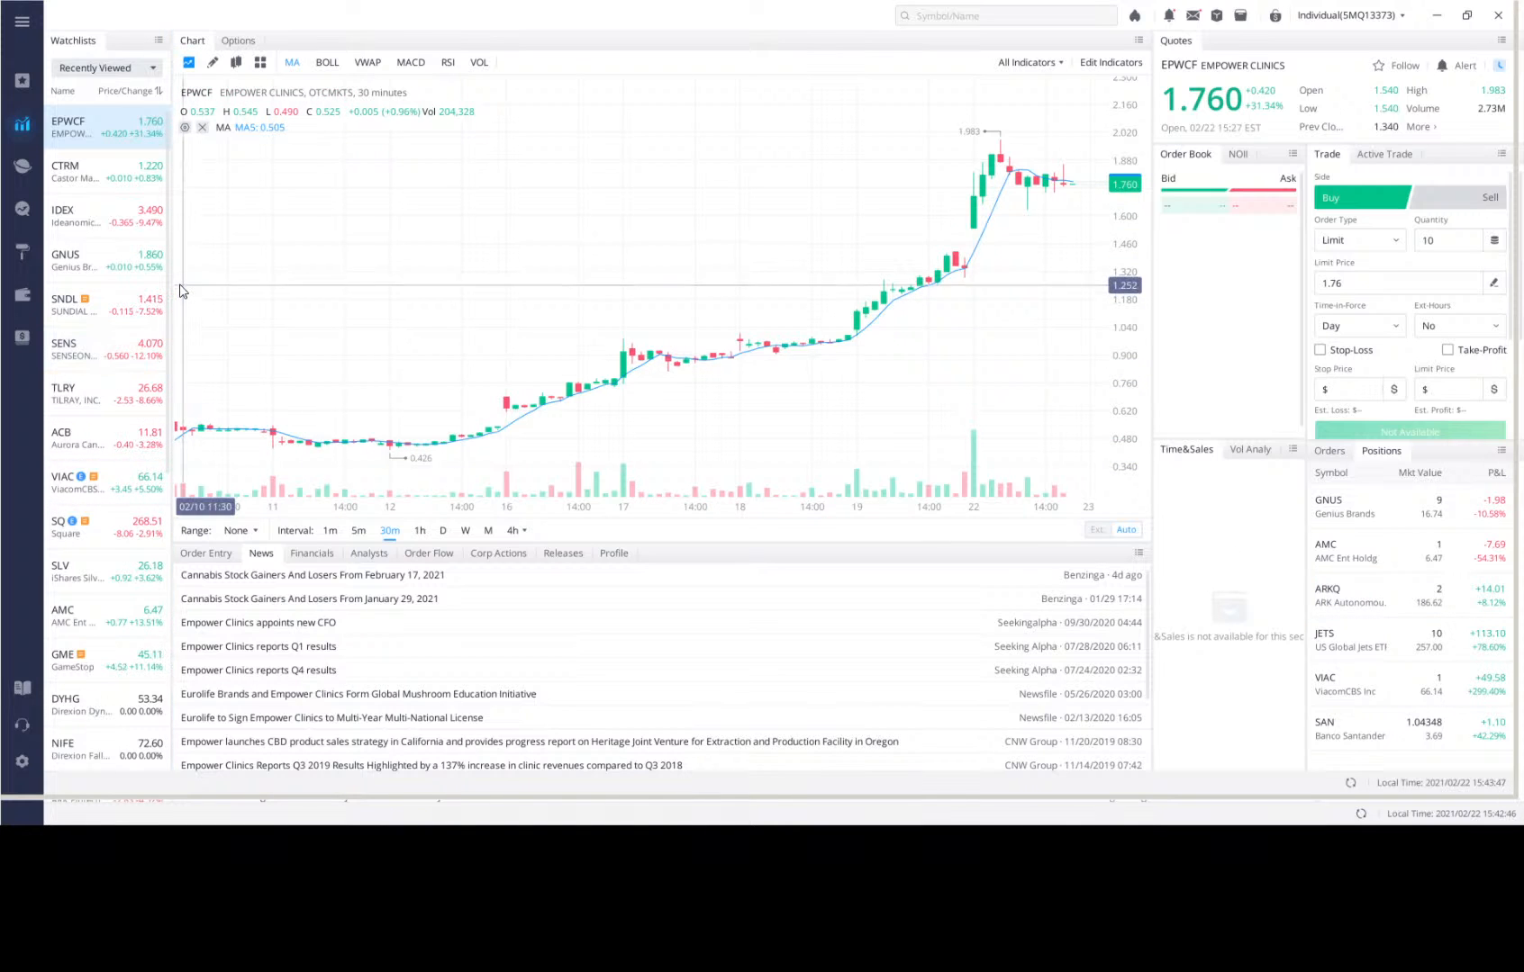
pyautogui.click(1436, 15)
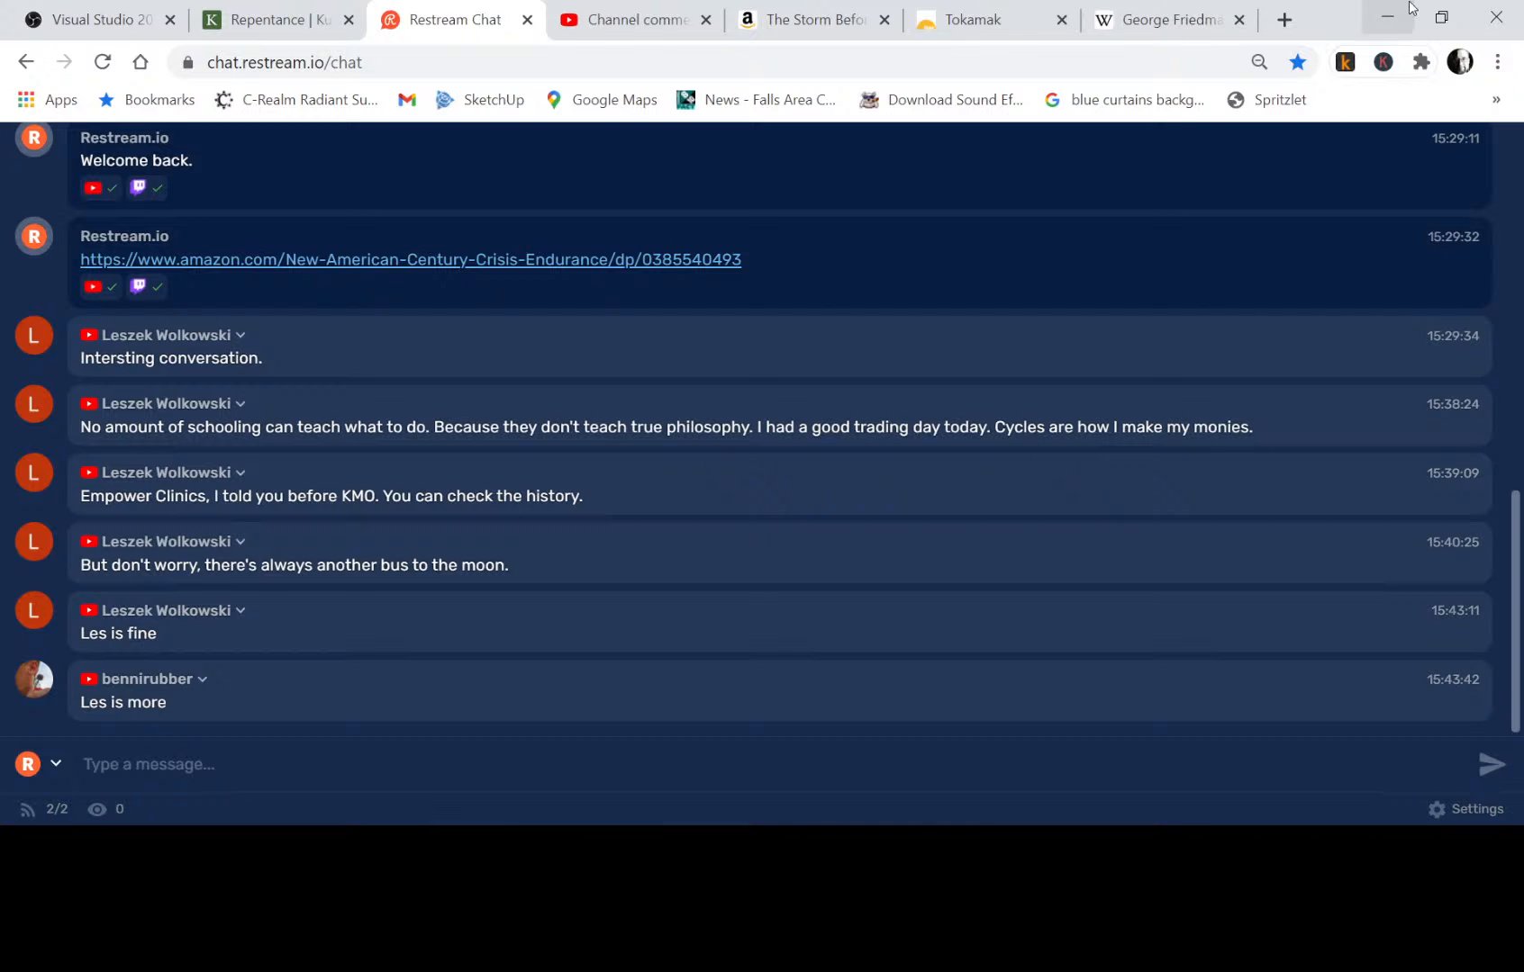
# Minimize the browser, recheck the Restream Chat page for new messages, and switch back to the animated character image.
pyautogui.click(1375, 25)
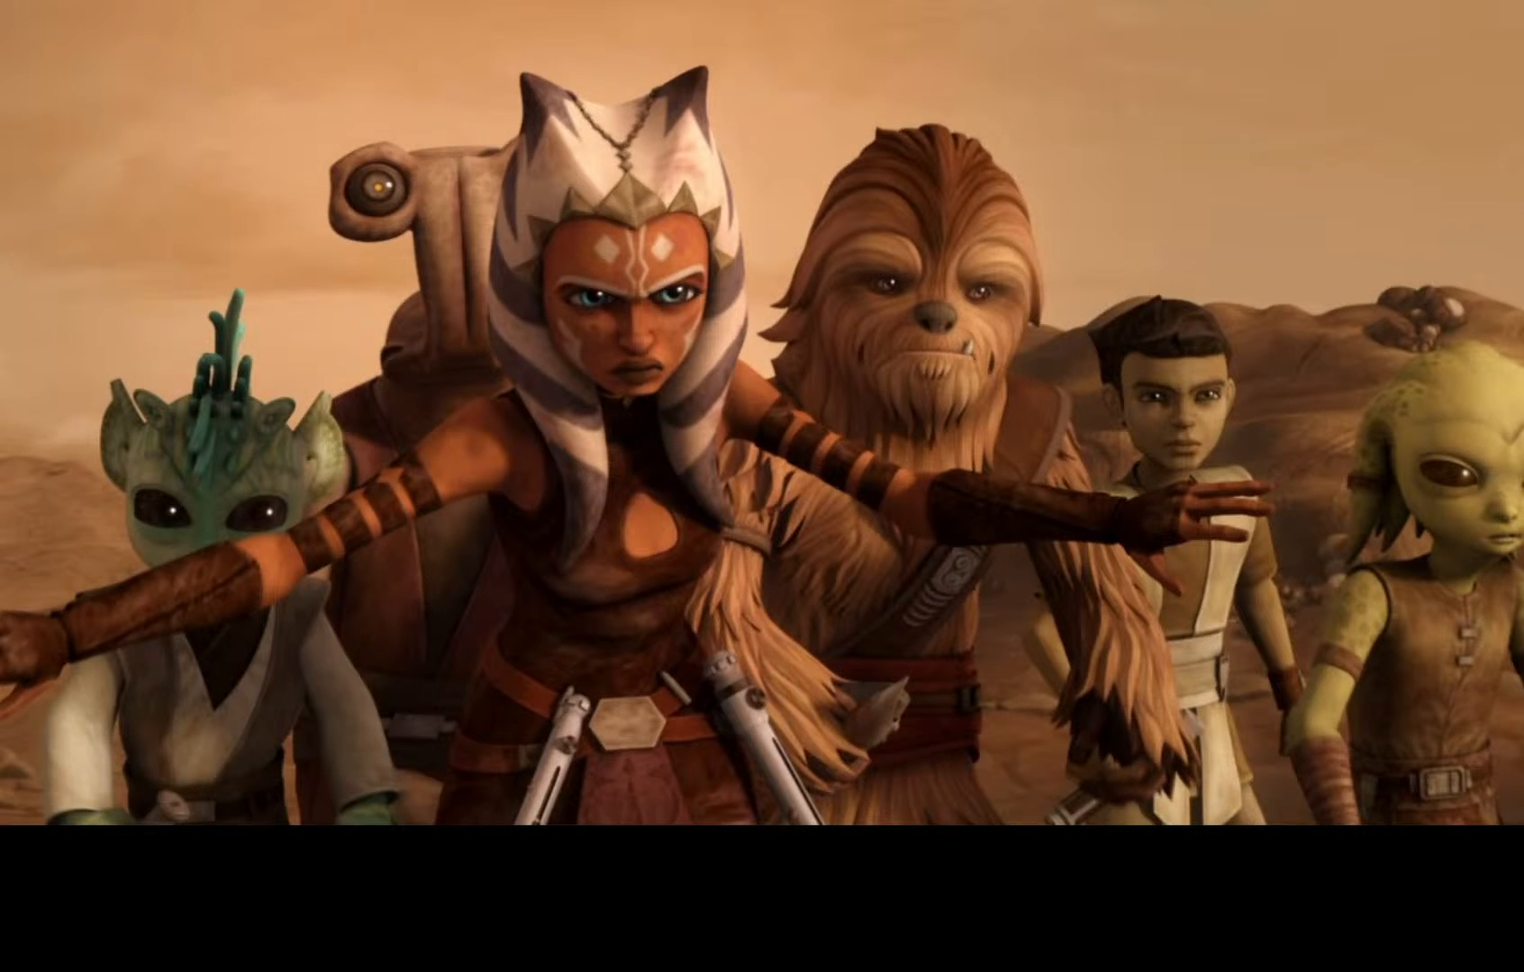
pyautogui.hotkey('alt', 'Tab')
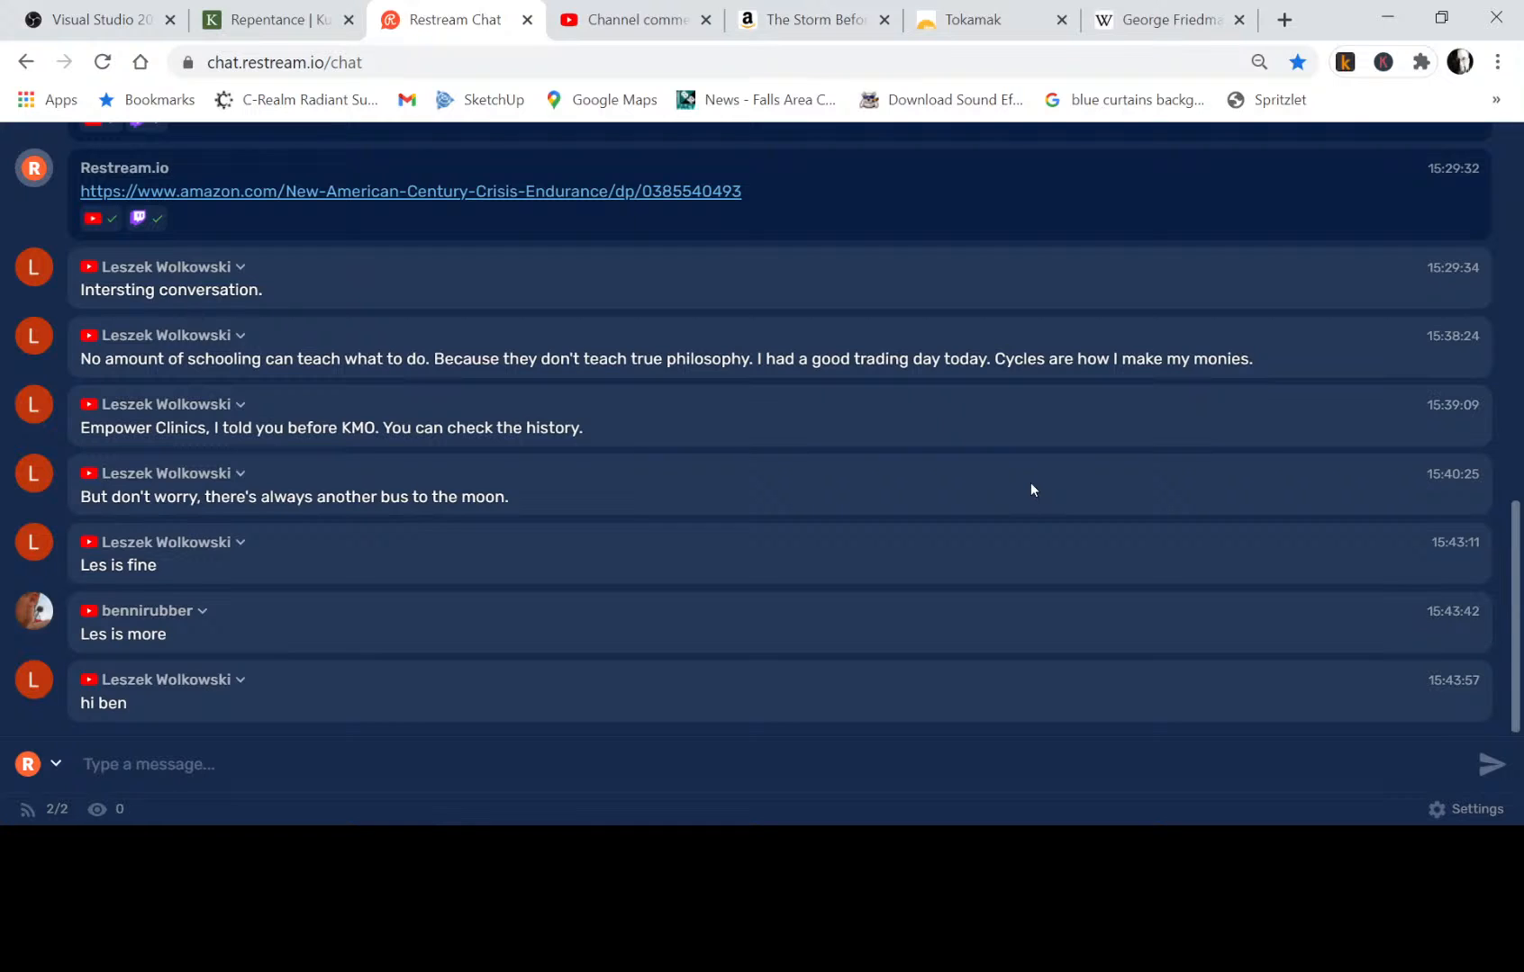
pyautogui.hotkey('alt', 'Tab')
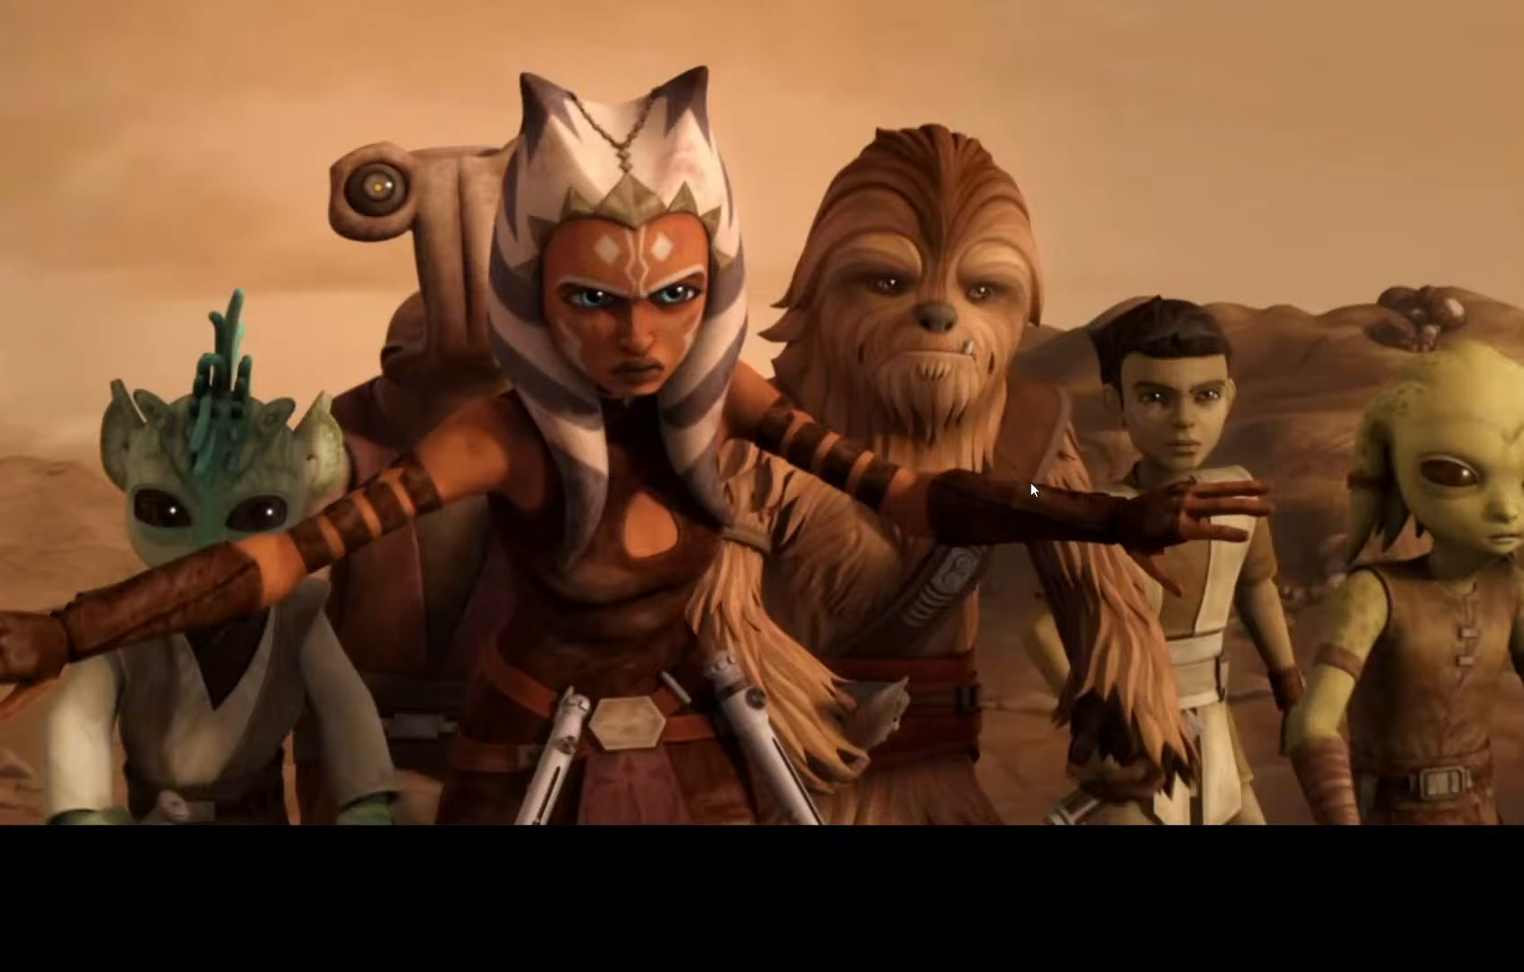
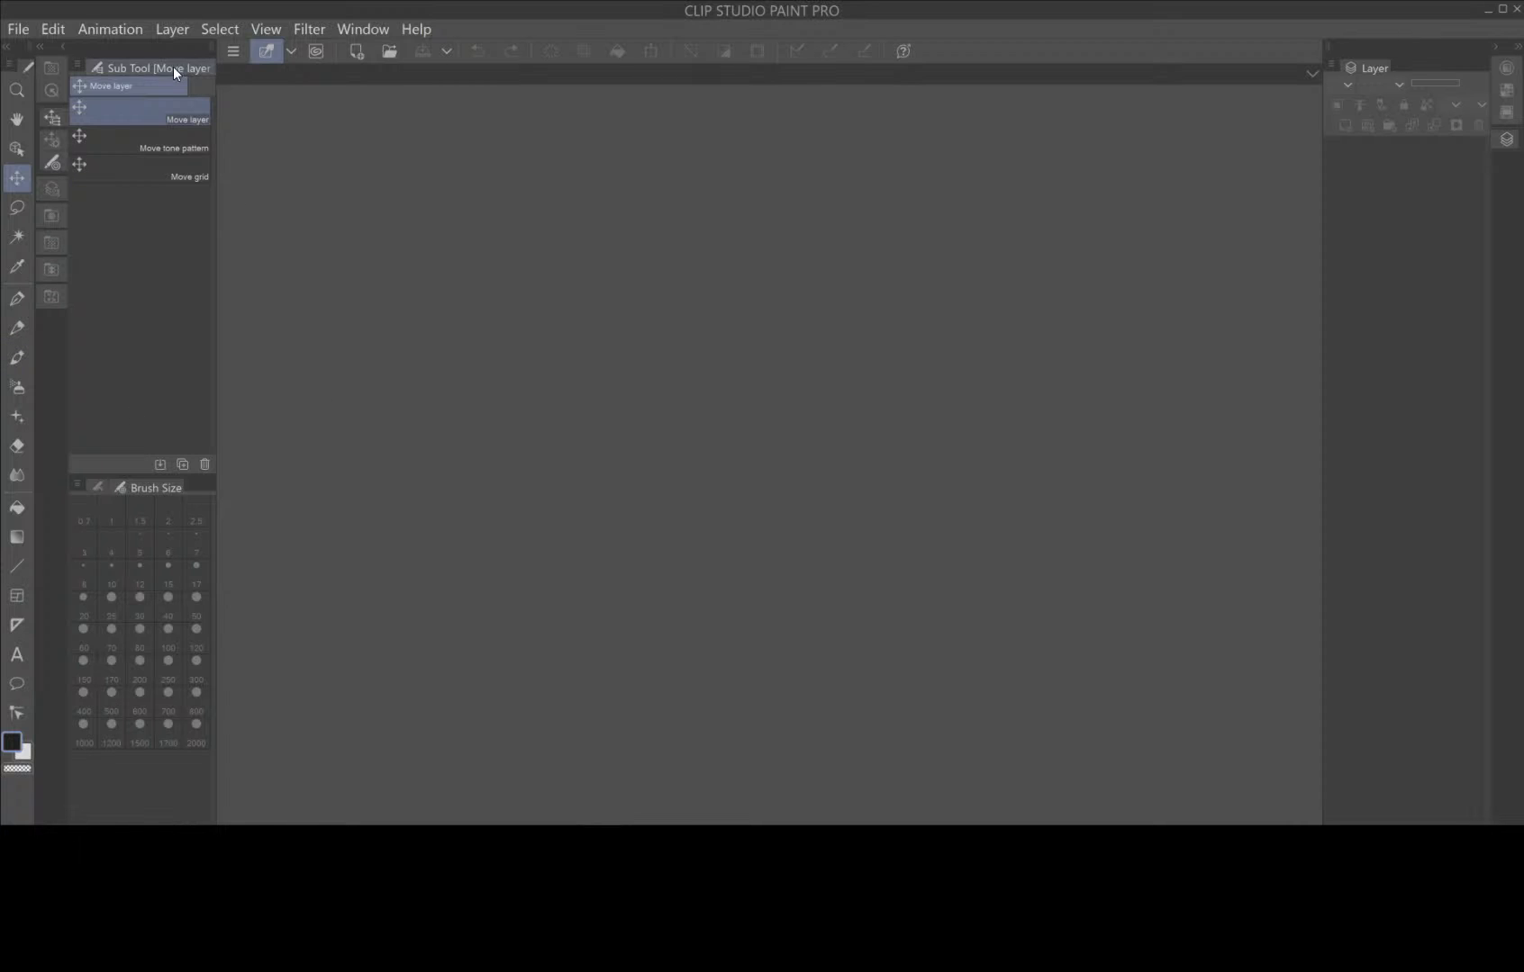
# Open the recent comic page 101_in_progress.clip in Clip Studio Paint.
pyautogui.click(19, 30)
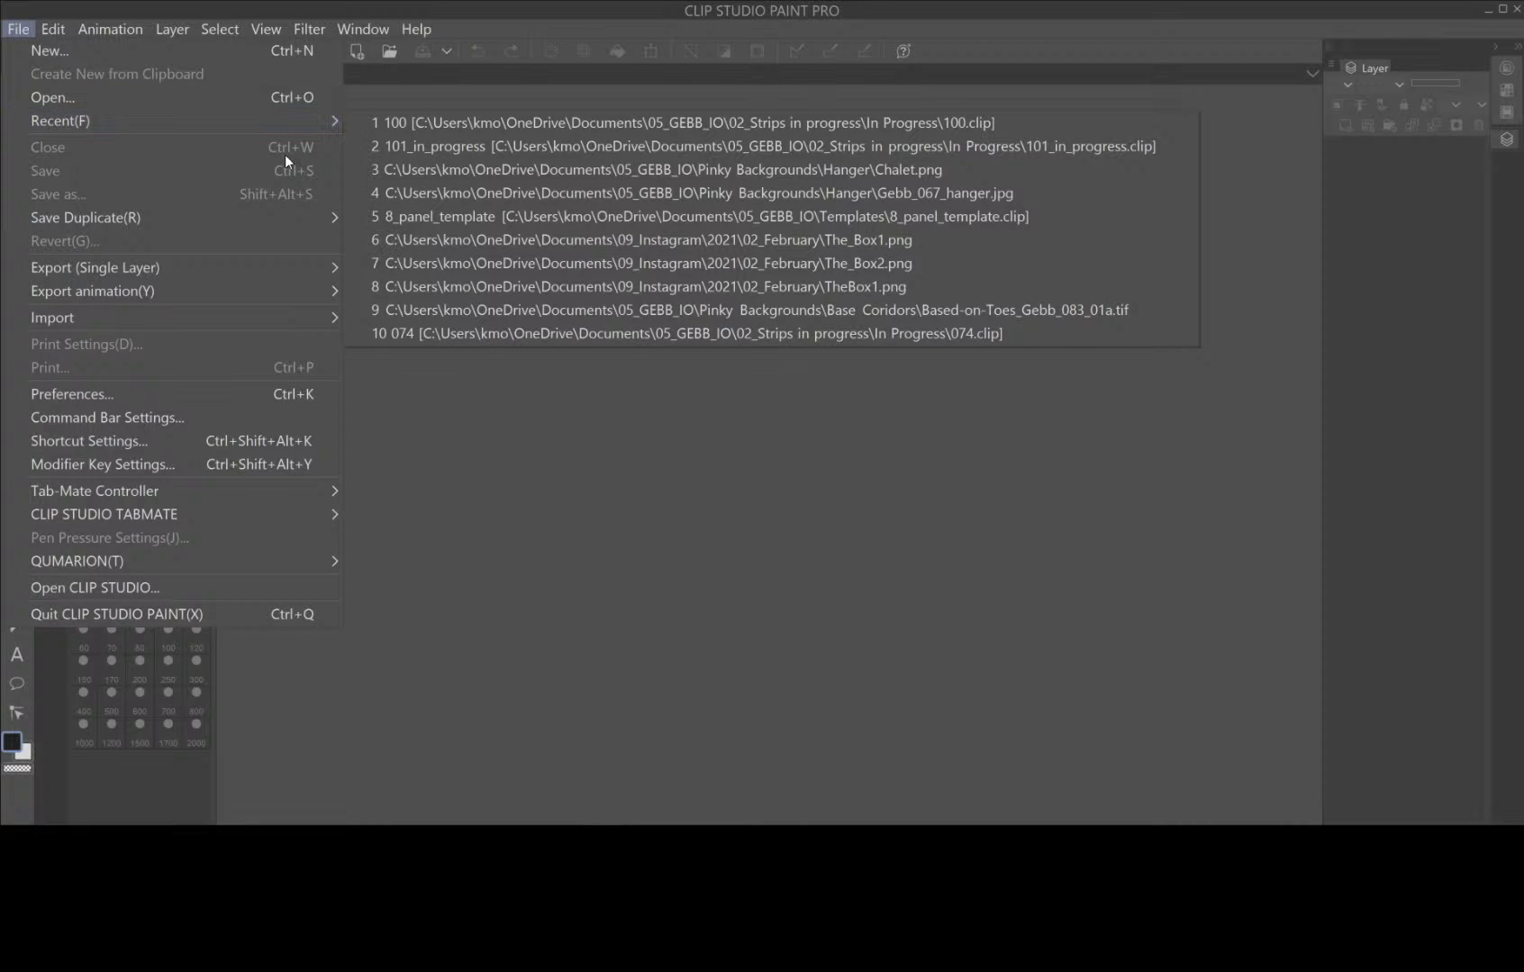
pyautogui.moveTo(218, 122)
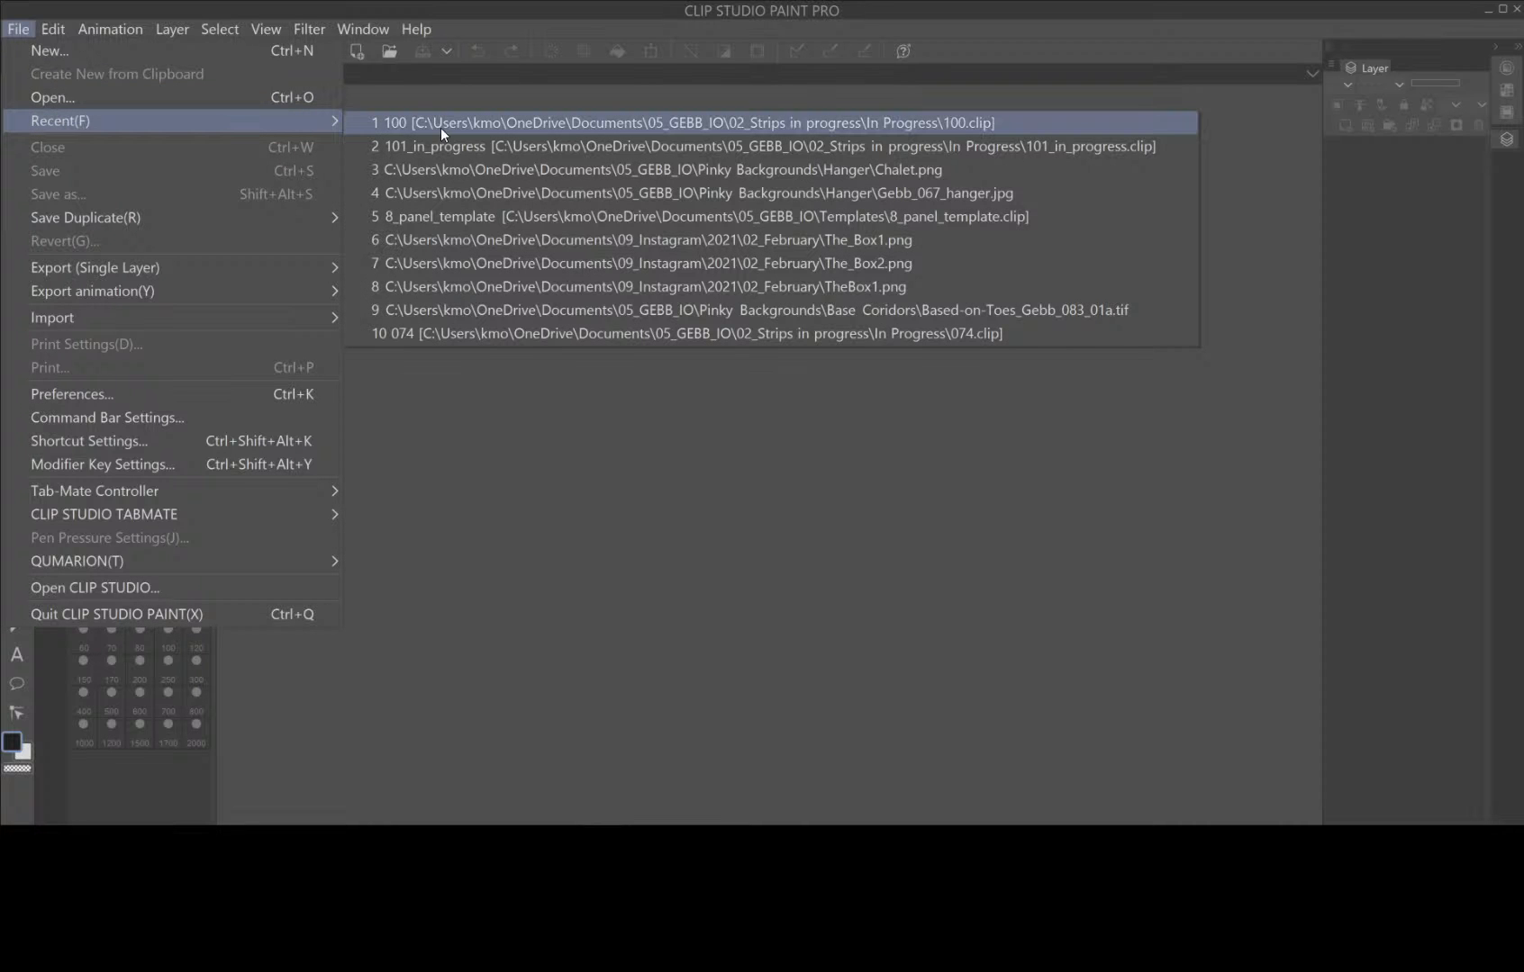
pyautogui.click(467, 157)
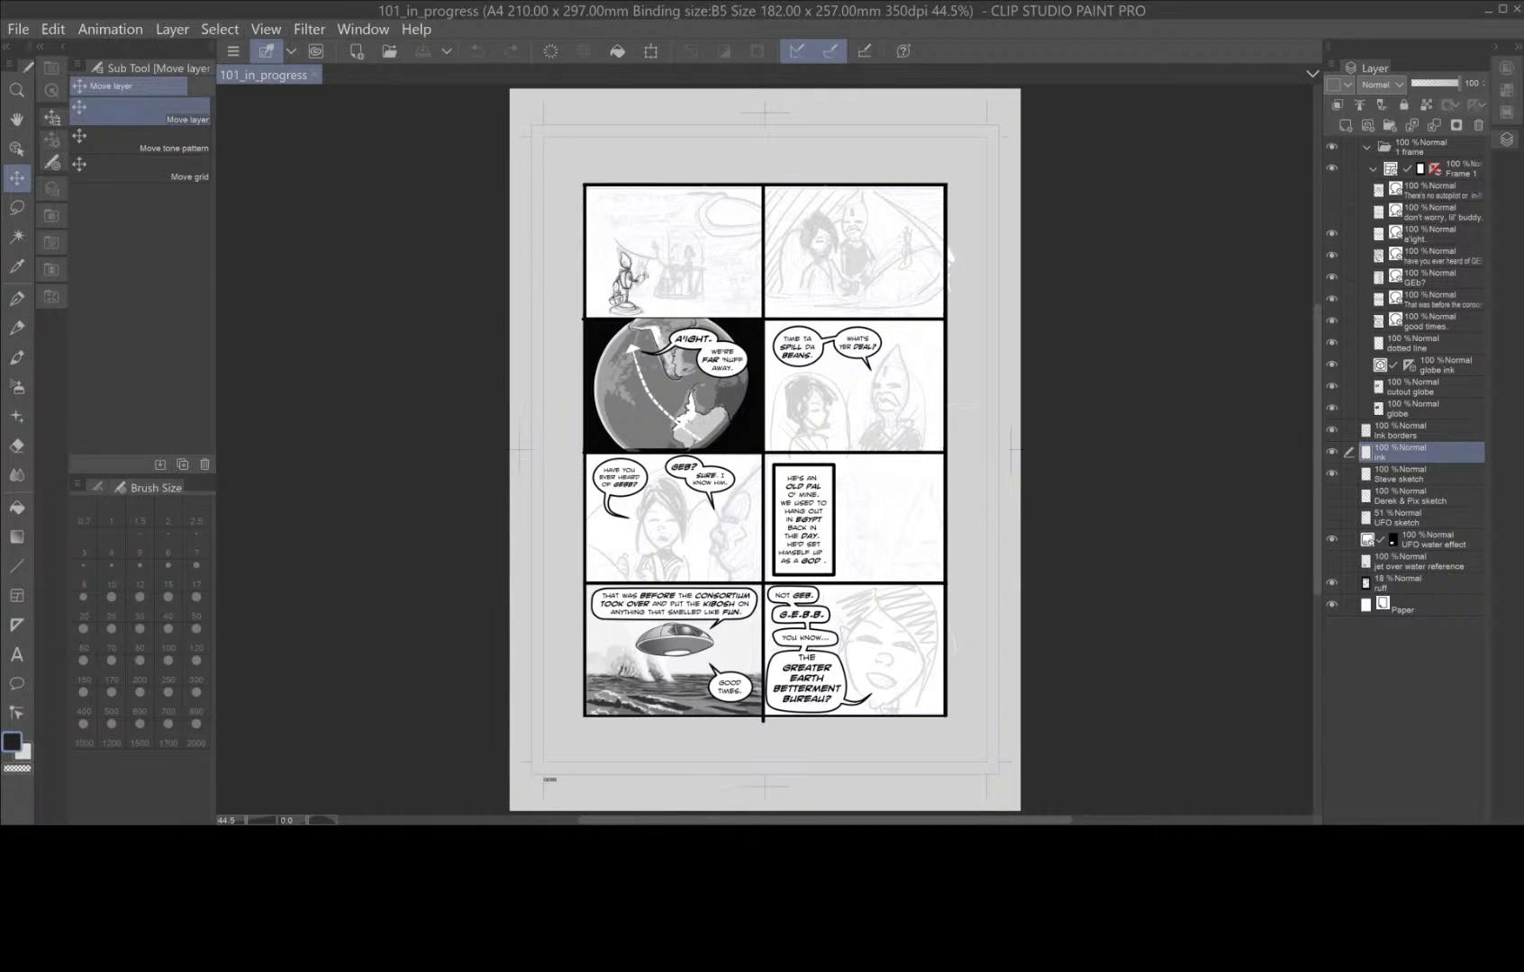
# Rename the ink layer above the Steve sketch layer as "character ink".
pyautogui.doubleClick(1395, 459)
pyautogui.write('character')
pyautogui.press('Return')
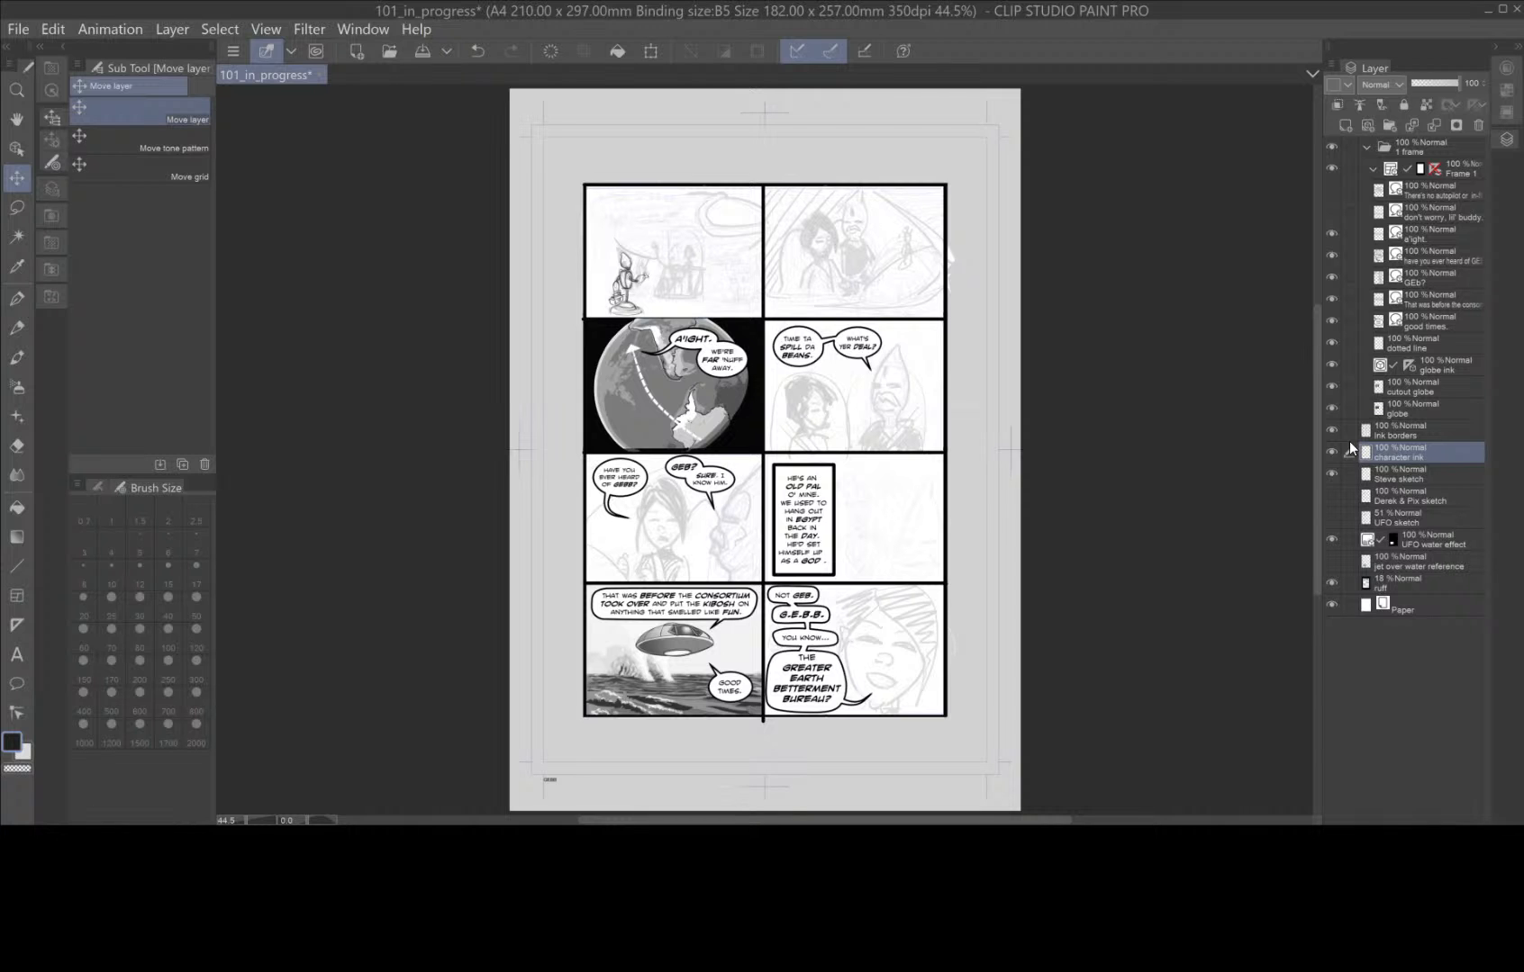
# Lower the Steve sketch layer's opacity to 35% to fade the robot sketch in the first panel.
pyautogui.scroll(4, 673, 303)
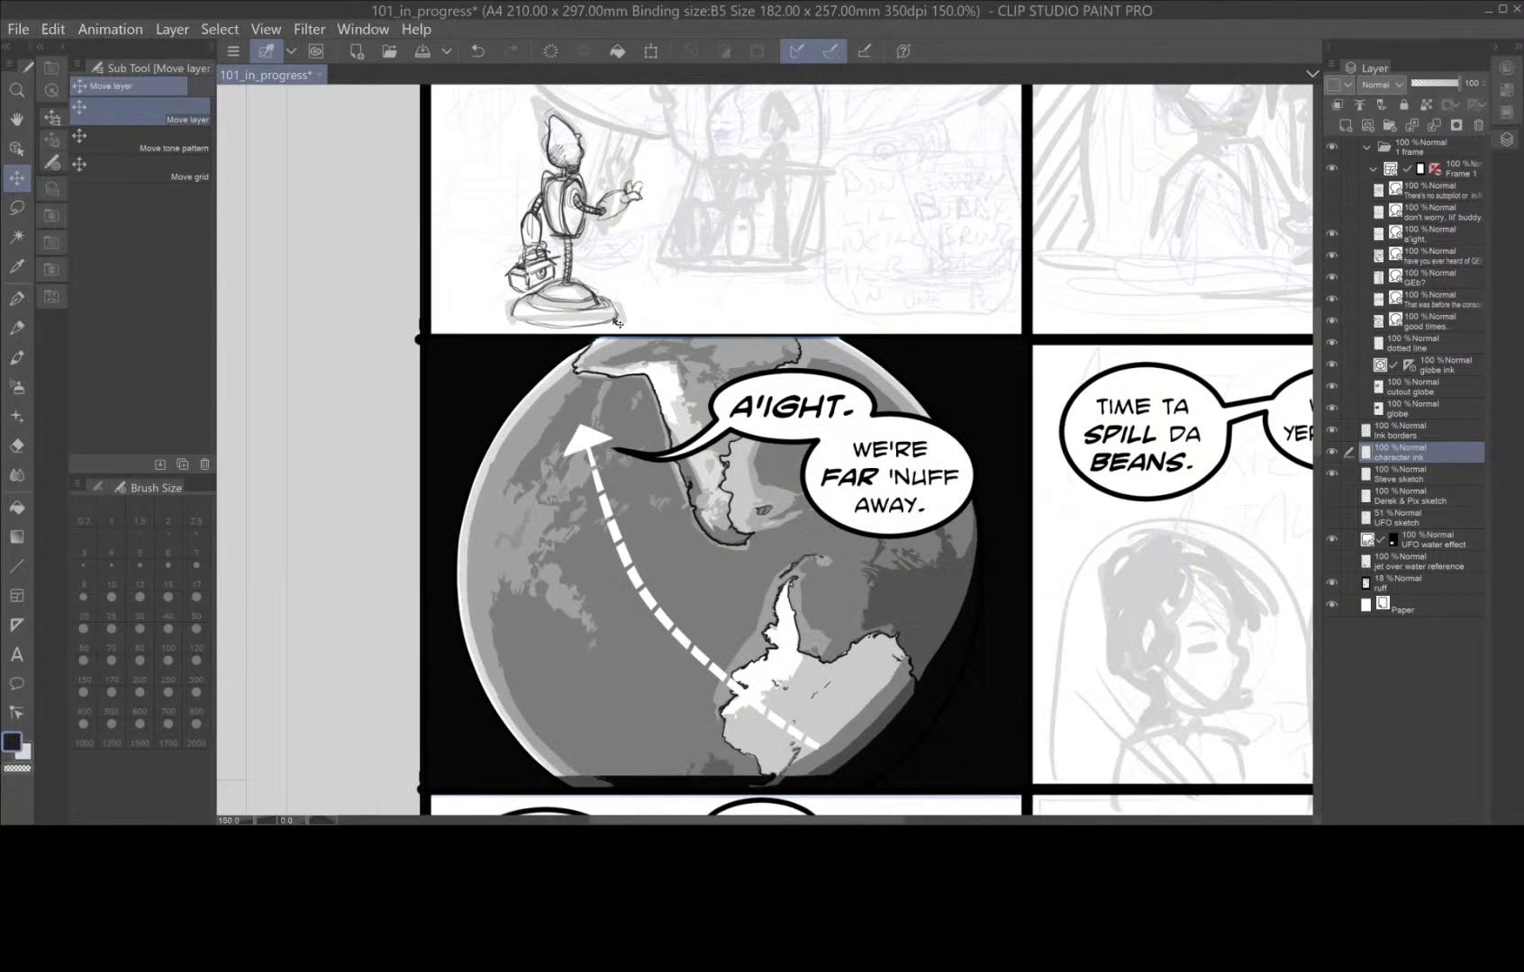
pyautogui.moveTo(653, 292); pyautogui.dragTo(689, 501)
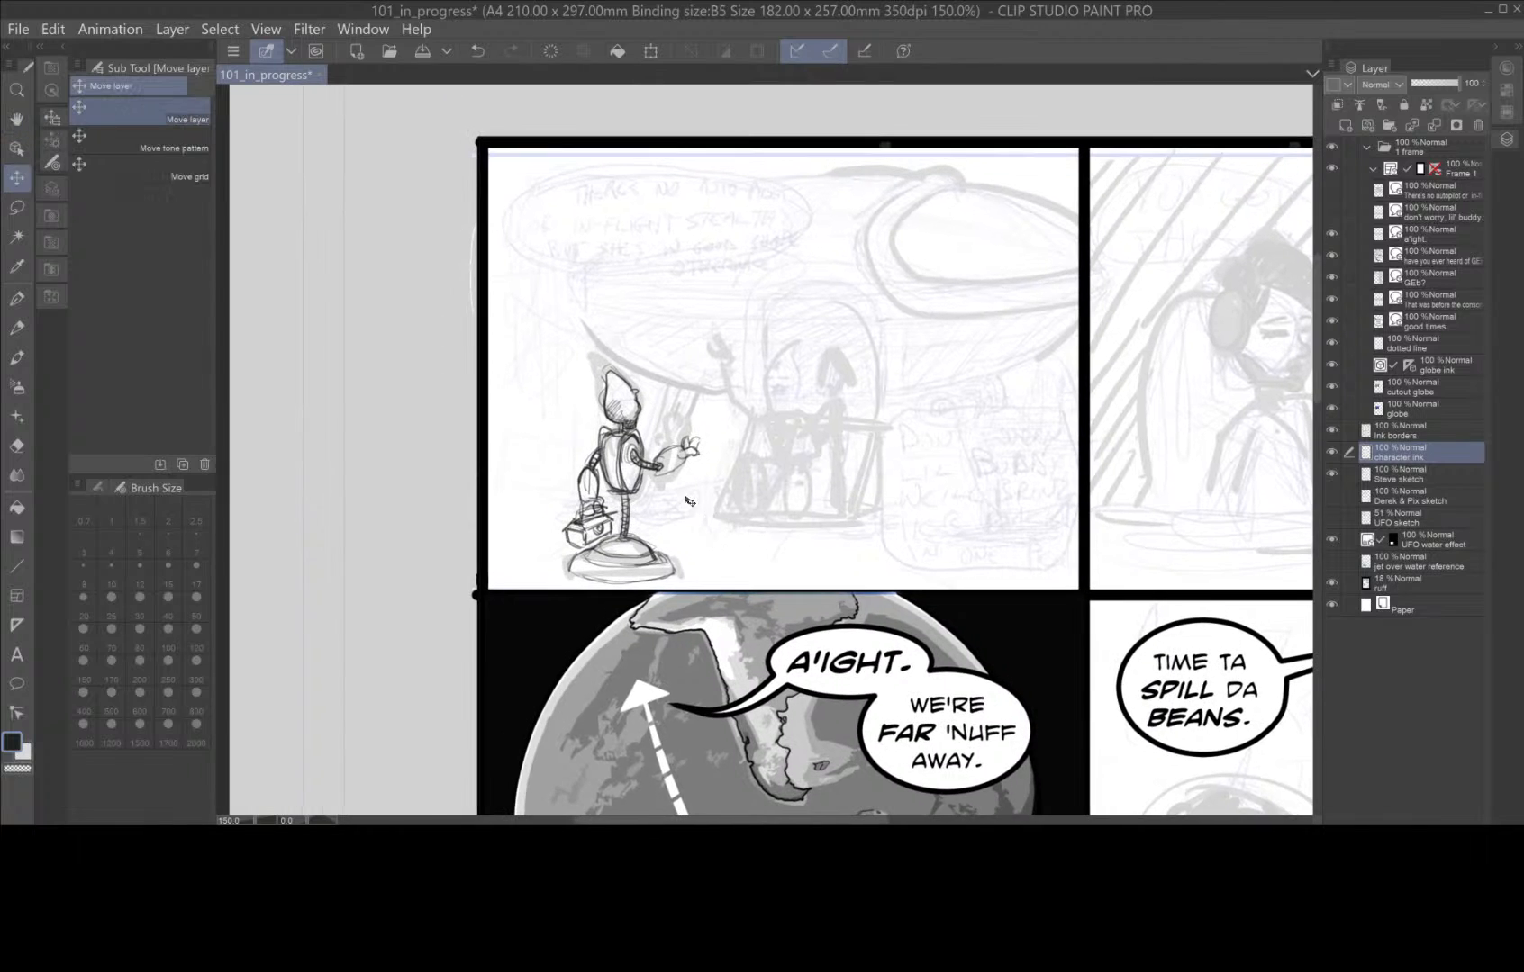
pyautogui.scroll(3, 689, 501)
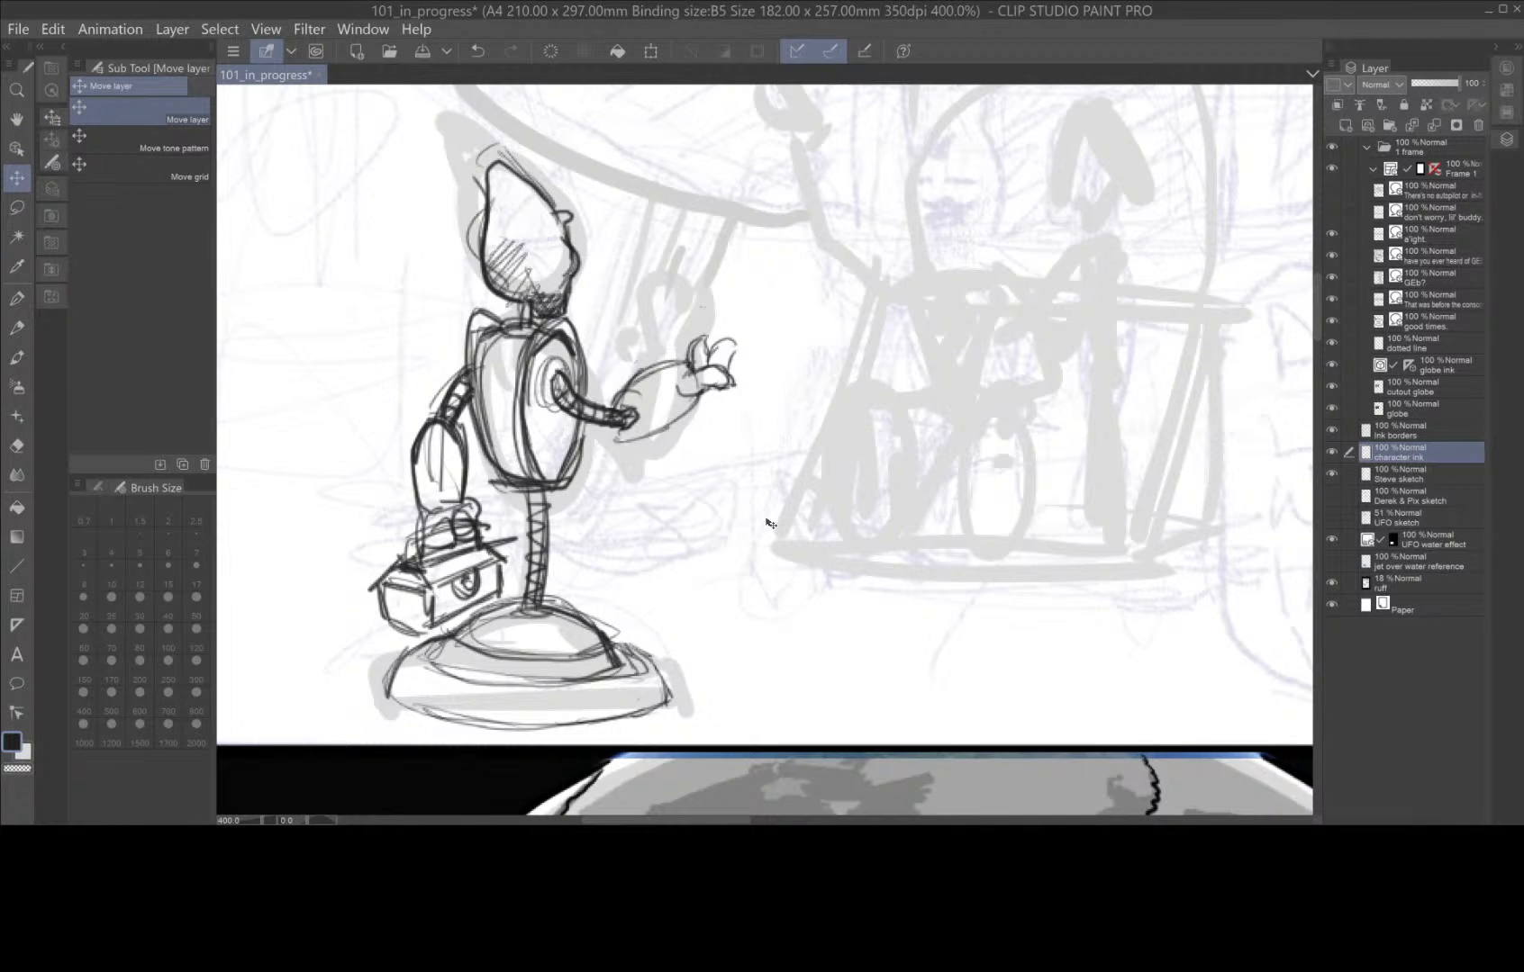
pyautogui.click(20, 298)
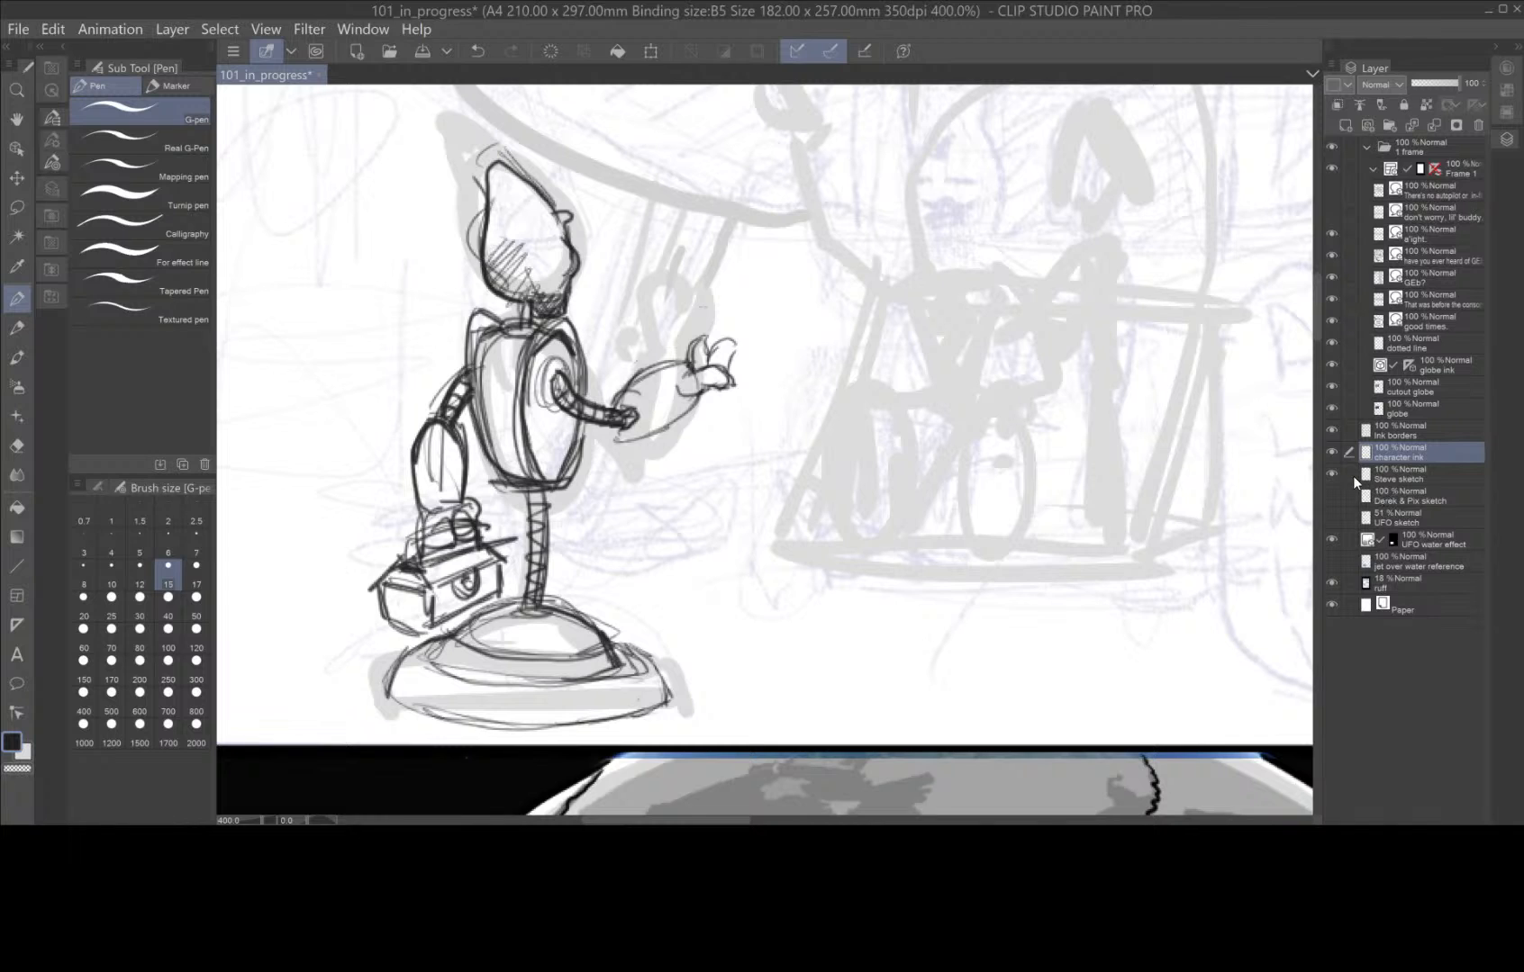
pyautogui.click(1388, 473)
pyautogui.moveTo(1458, 84); pyautogui.dragTo(1427, 86)
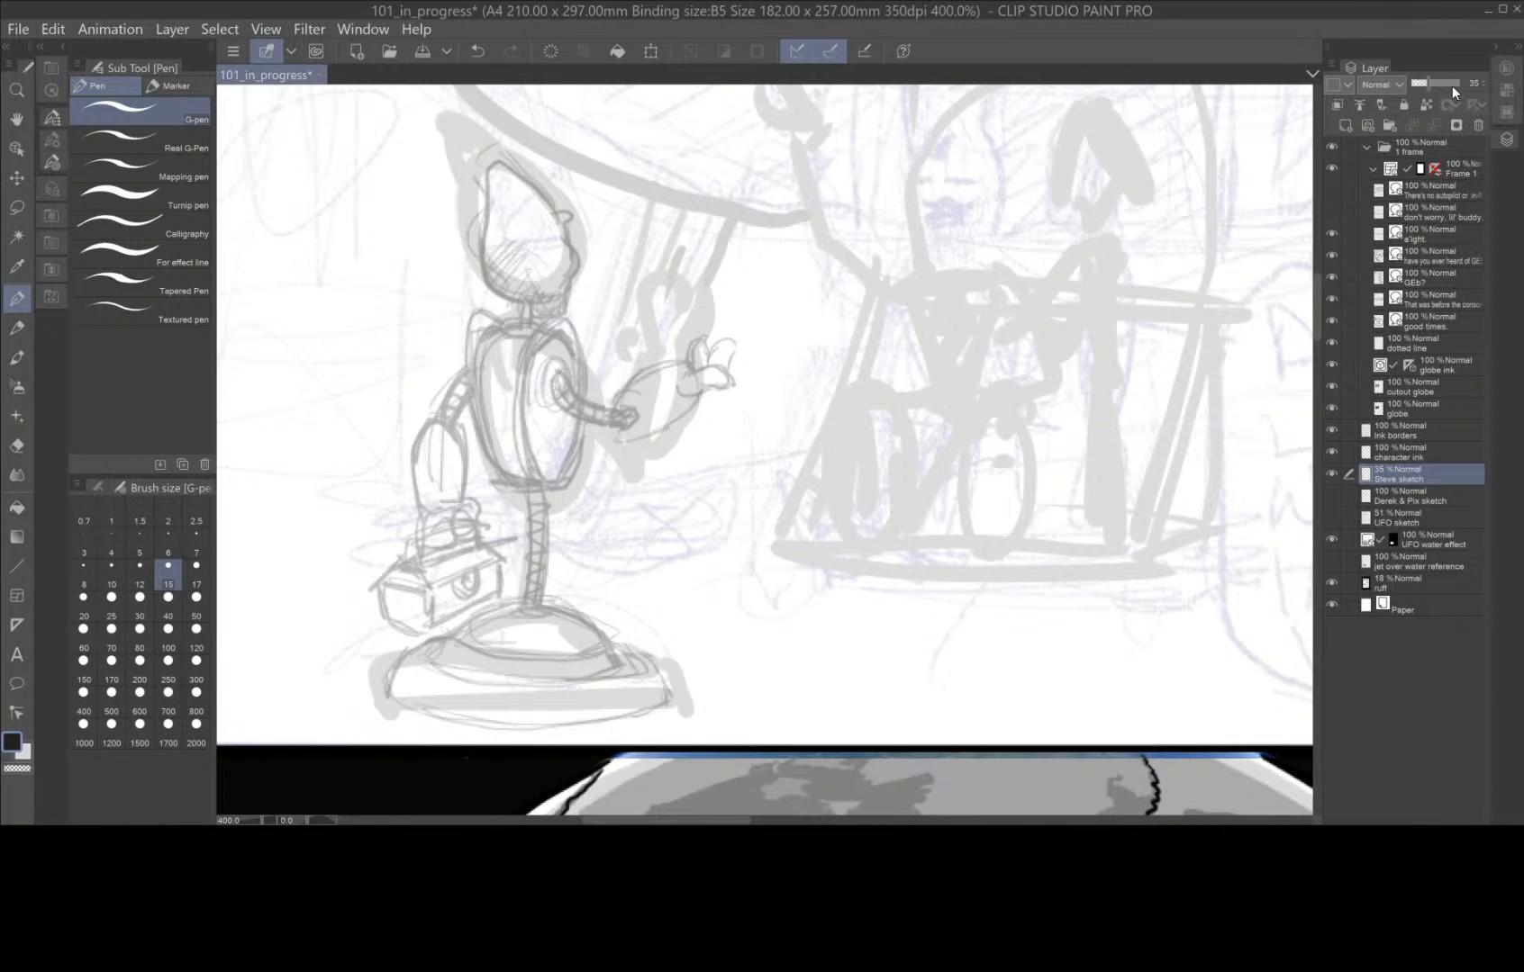
# Ink the robot's face profile on the character ink layer with the G-pen at brush size 6.
pyautogui.doubleClick(1449, 454)
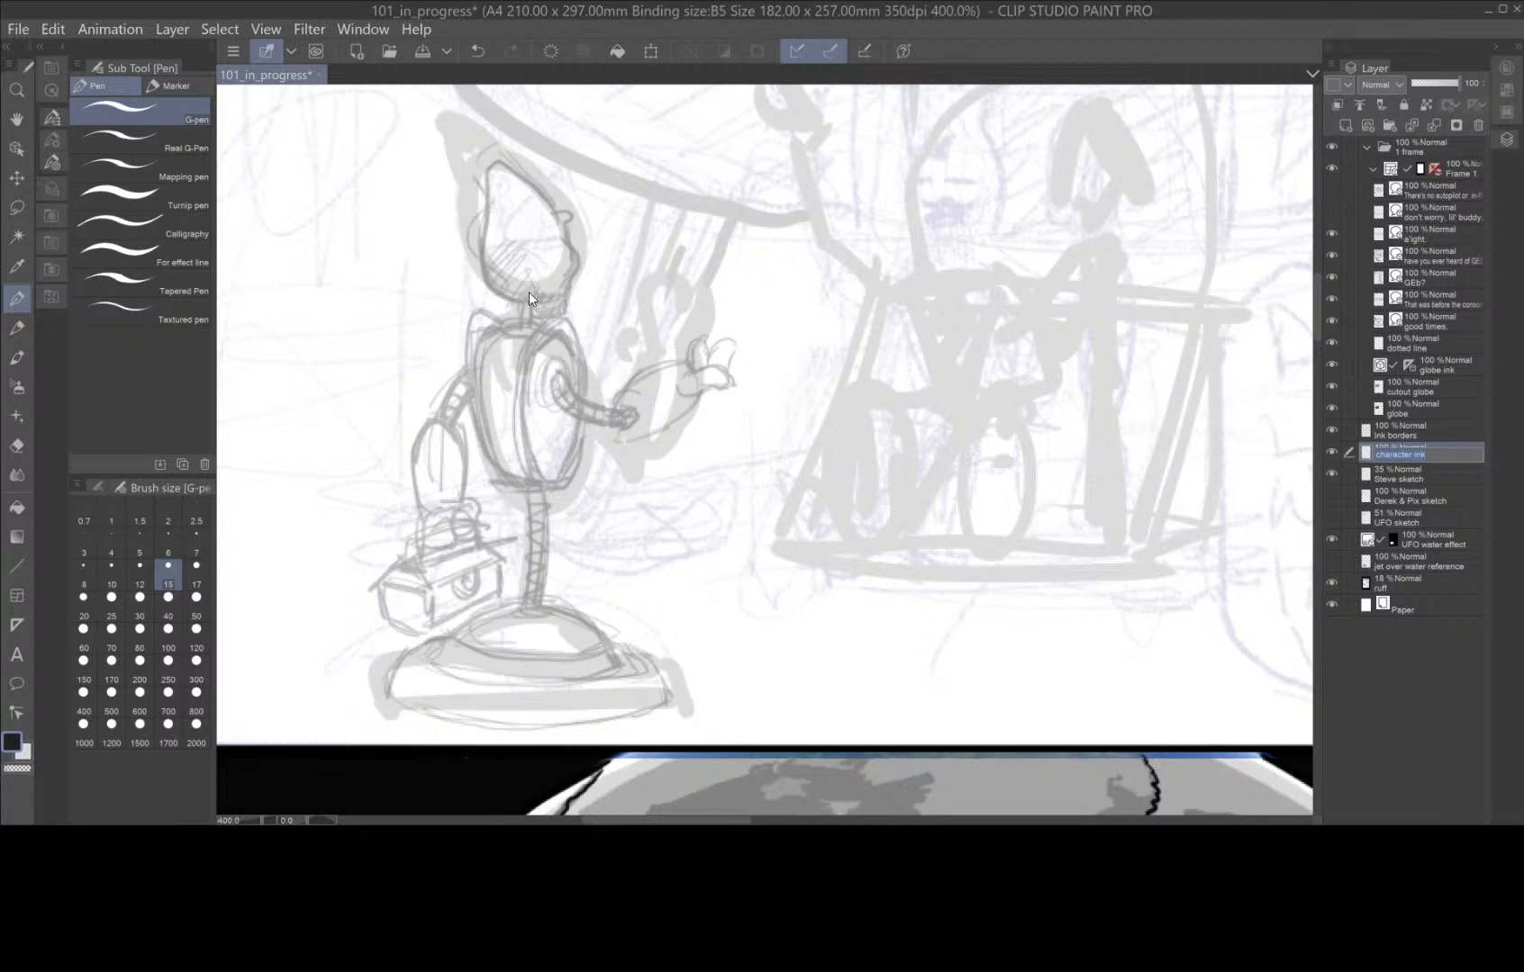
pyautogui.click(17, 298)
pyautogui.scroll(5, 587, 301)
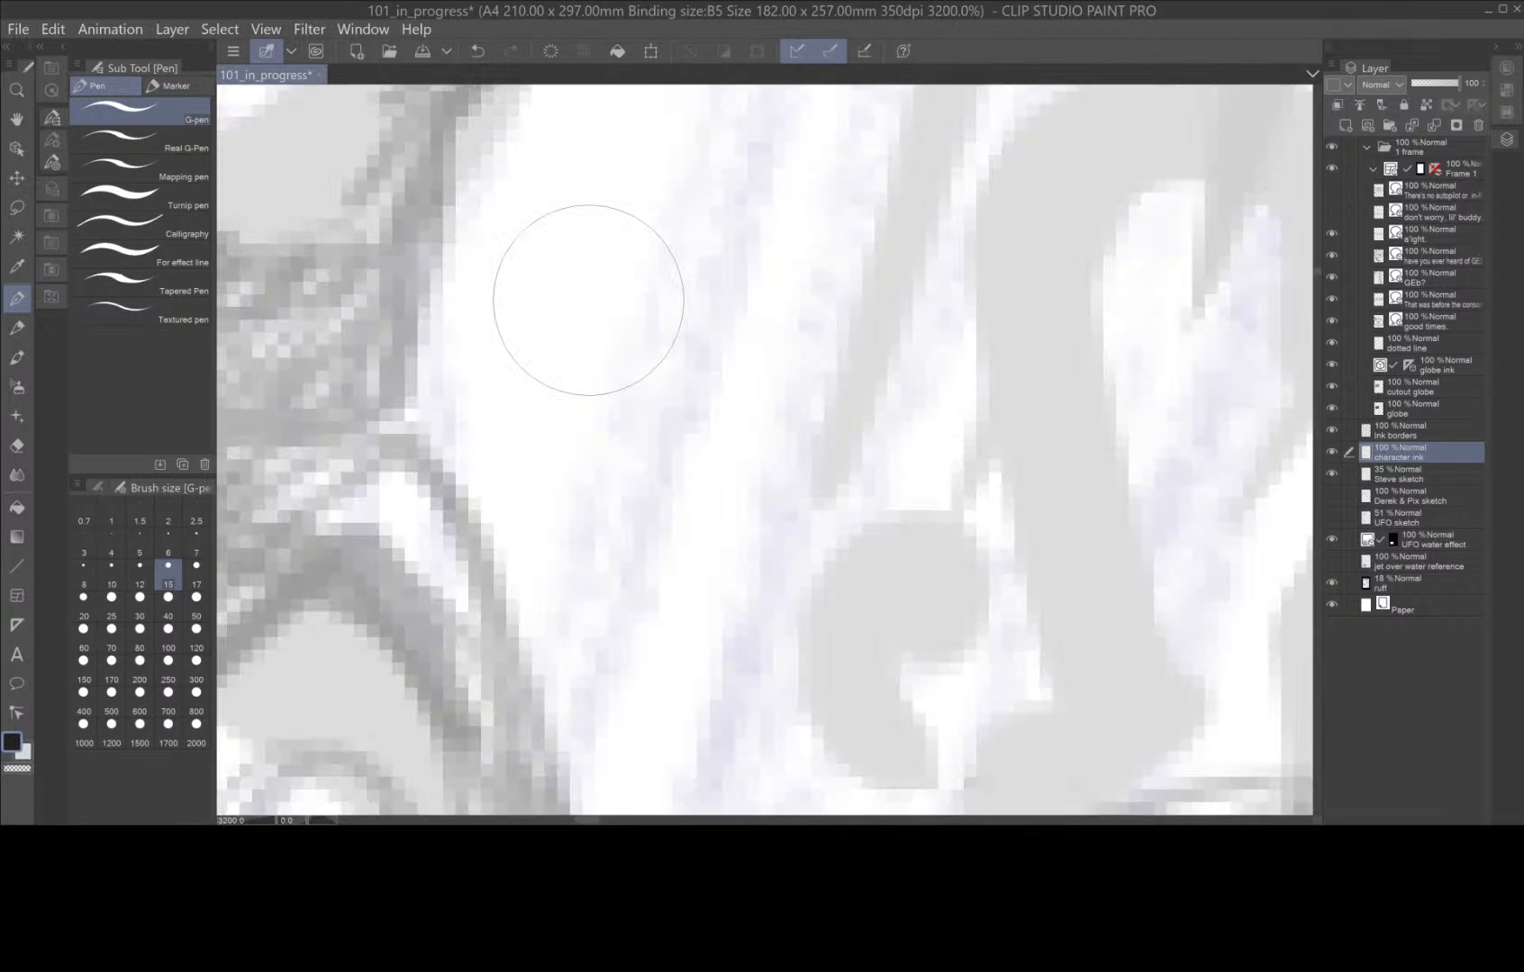
pyautogui.moveTo(588, 272); pyautogui.dragTo(888, 527)
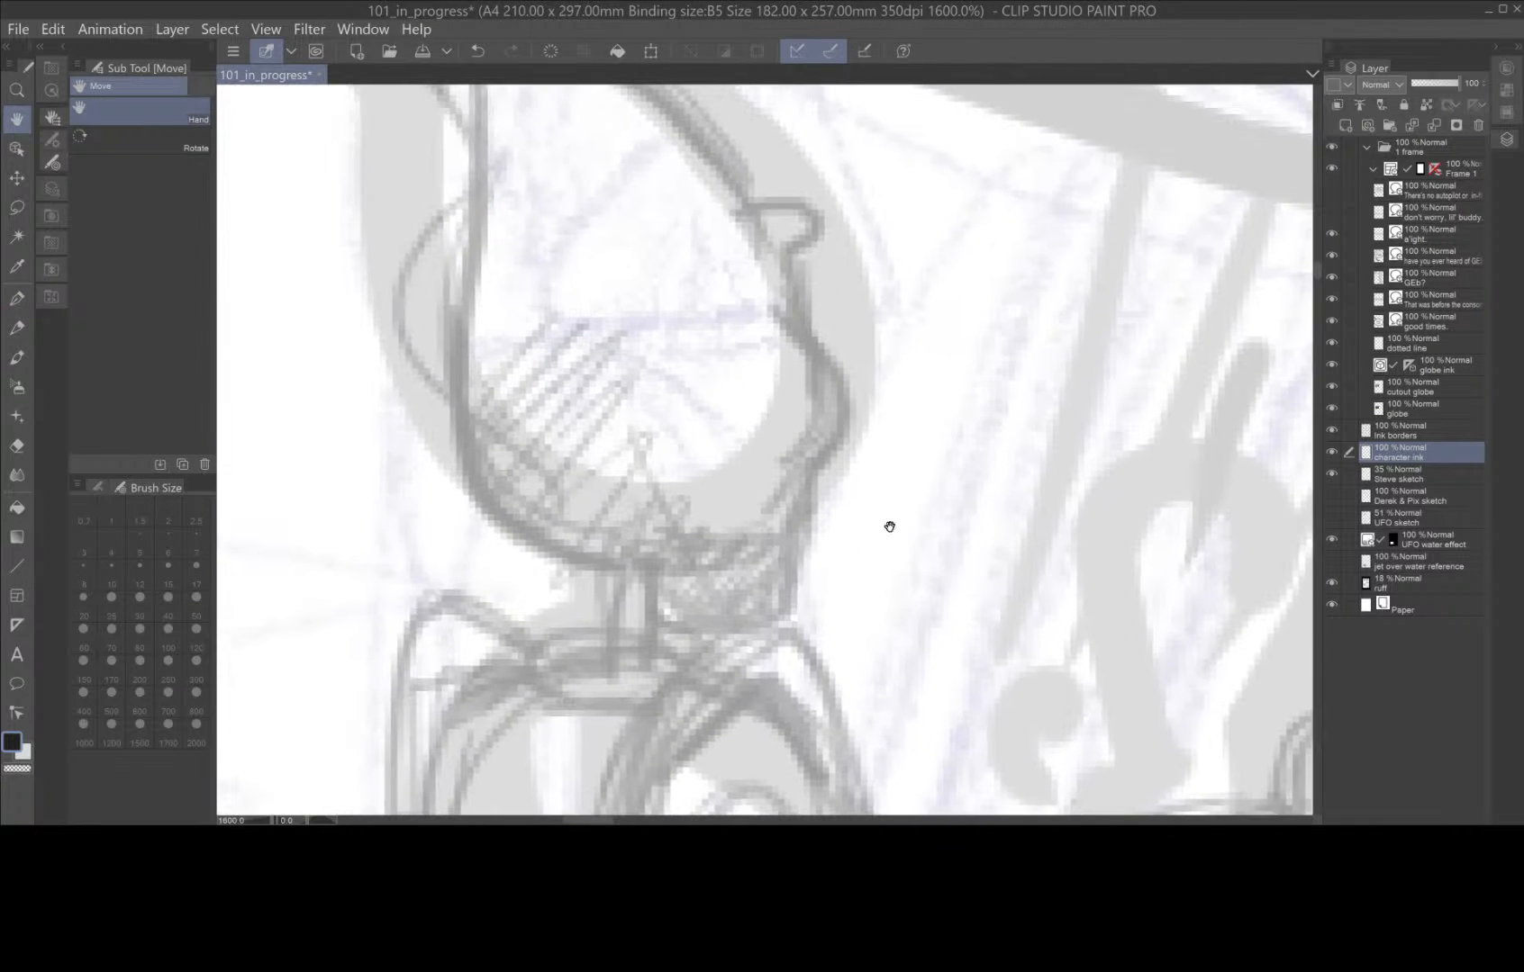
pyautogui.scroll(-3, 896, 451)
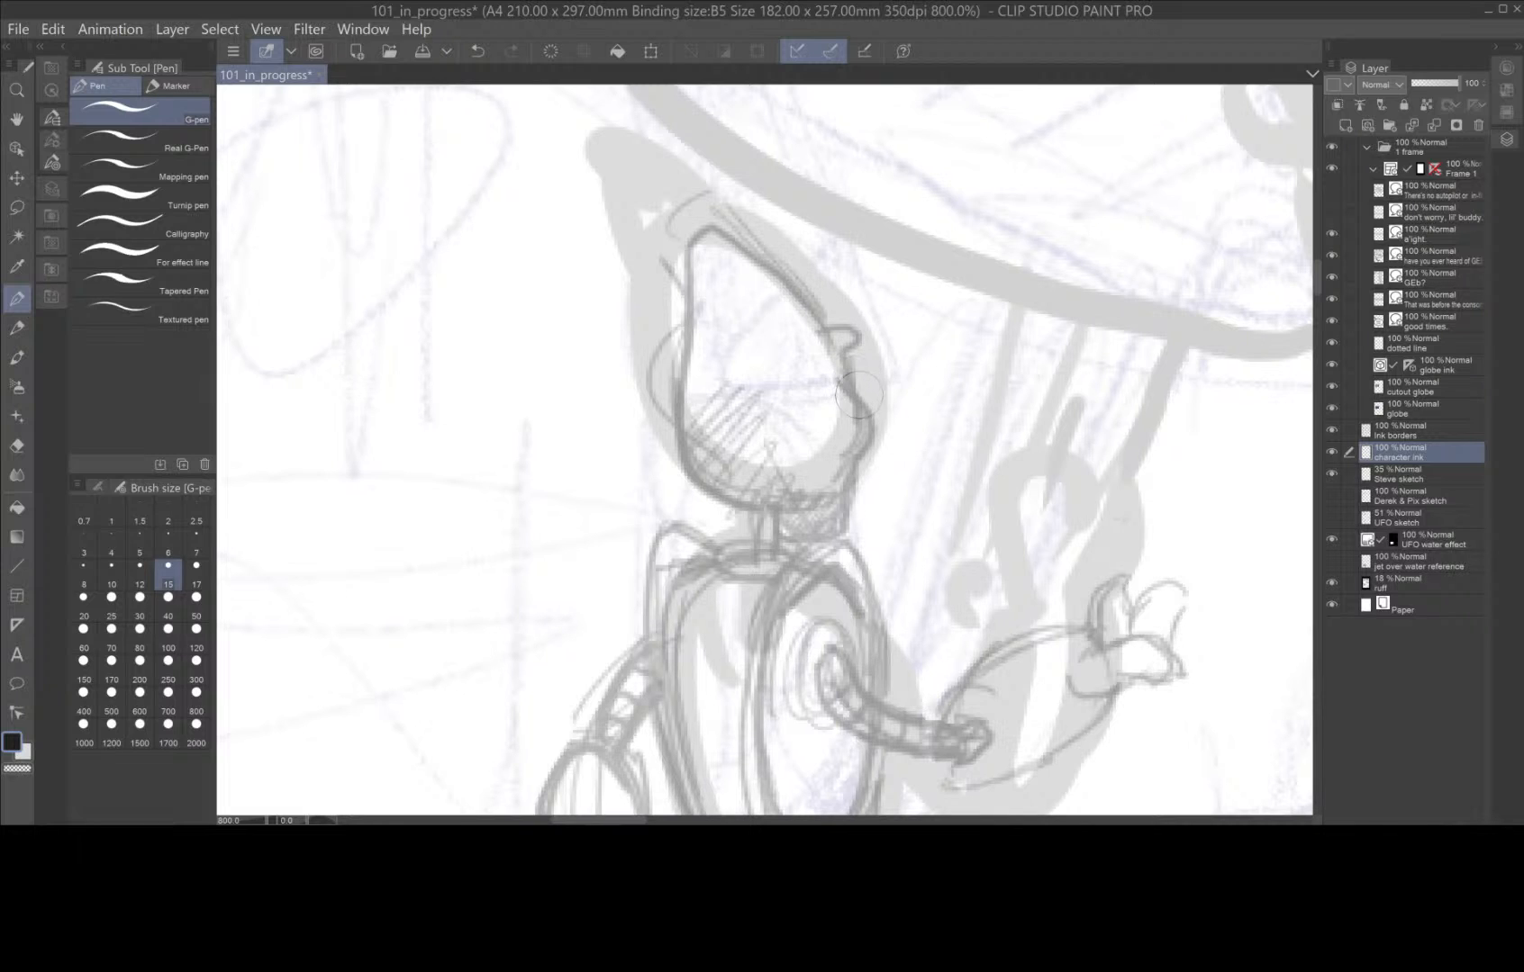
pyautogui.moveTo(836, 334); pyautogui.dragTo(851, 329)
pyautogui.hotkey('ctrl', 'z')
pyautogui.click(168, 558)
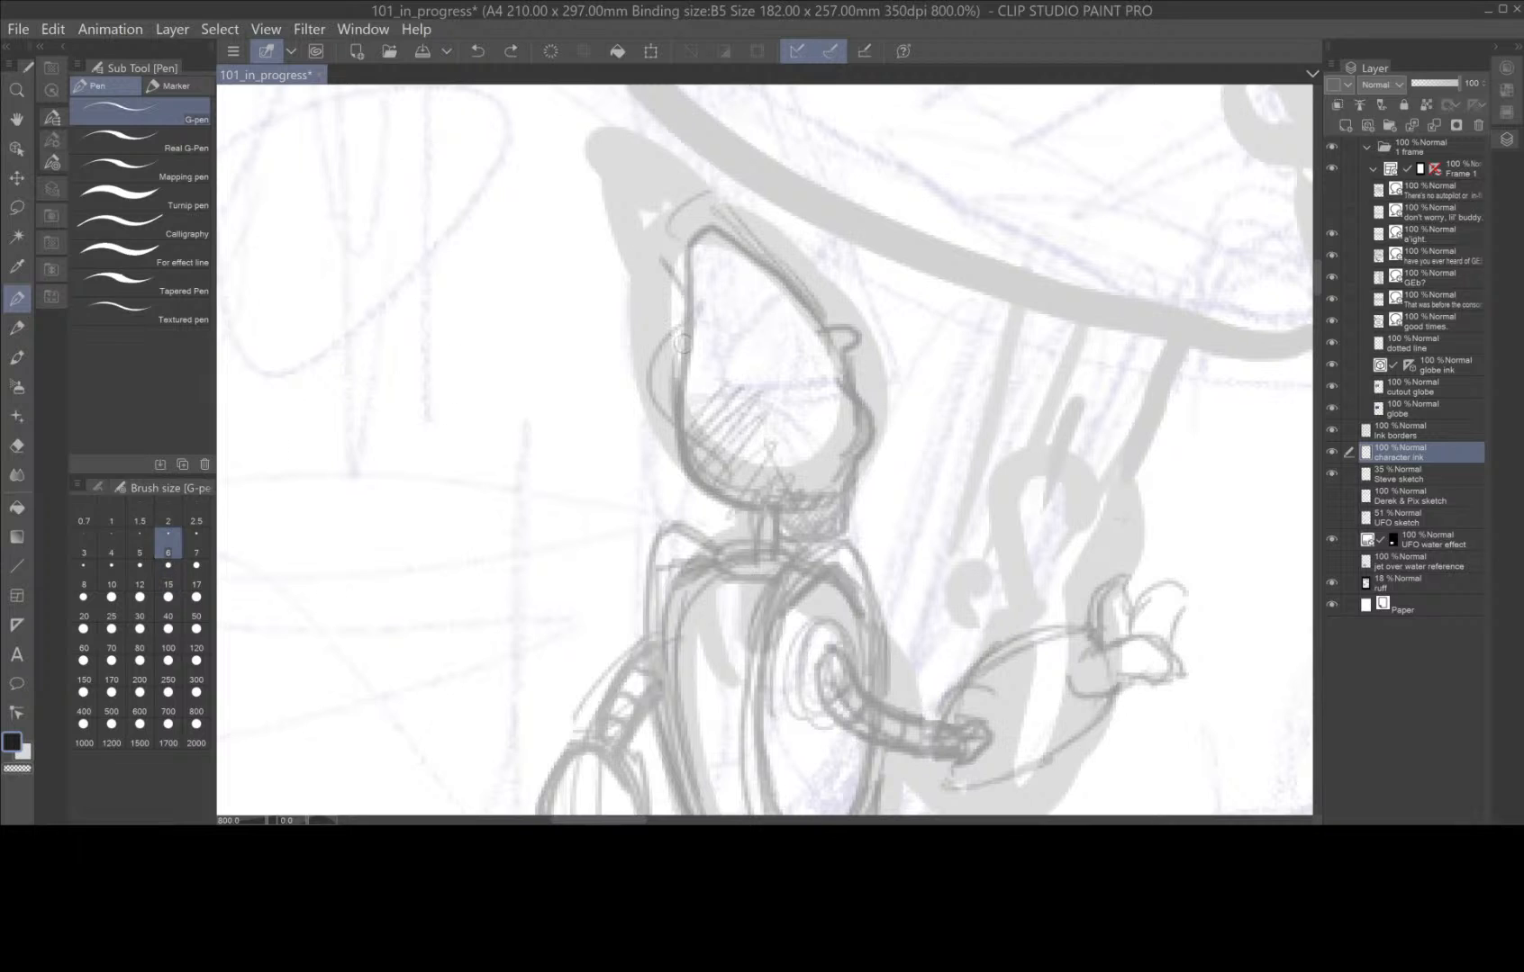
pyautogui.moveTo(825, 331)
pyautogui.mouseDown()
pyautogui.moveTo(854, 350)
pyautogui.moveTo(862, 452)
pyautogui.moveTo(815, 533)
pyautogui.moveTo(782, 527)
pyautogui.moveTo(753, 490)
pyautogui.moveTo(752, 554)
pyautogui.mouseUp()
# Ink the robot's neck post and the rounded cap where it meets the head.
pyautogui.moveTo(777, 494); pyautogui.dragTo(772, 551)
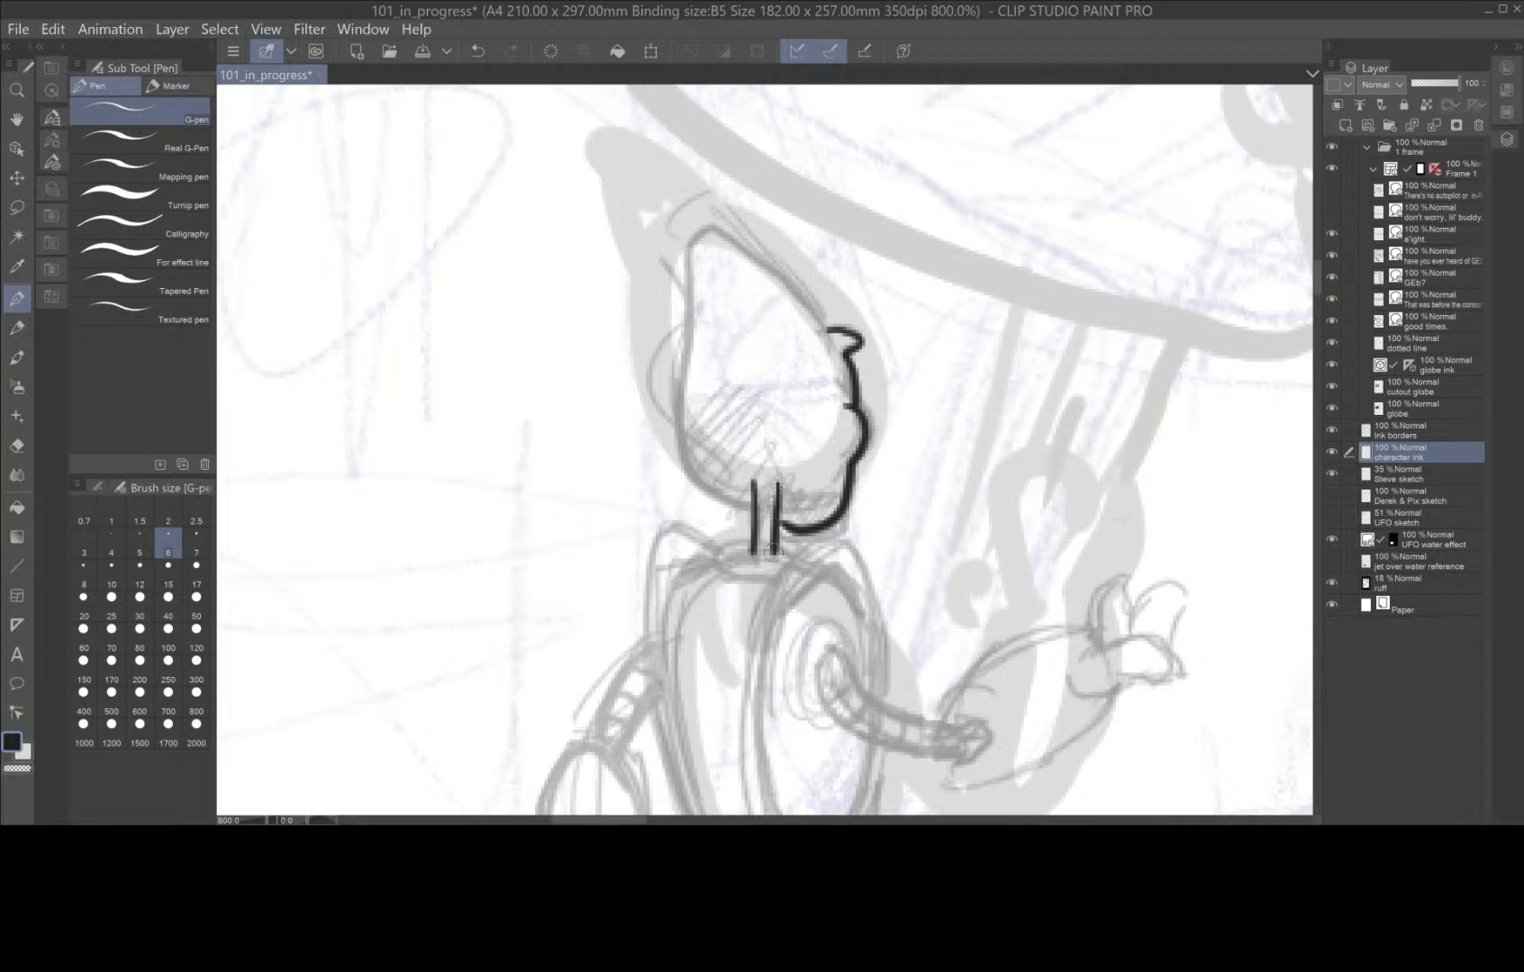
pyautogui.moveTo(753, 491)
pyautogui.mouseDown()
pyautogui.moveTo(765, 480)
pyautogui.moveTo(775, 493)
pyautogui.mouseUp()
pyautogui.hotkey('ctrl', 'z')
pyautogui.moveTo(740, 493)
pyautogui.mouseDown()
pyautogui.moveTo(753, 477)
pyautogui.moveTo(796, 487)
pyautogui.moveTo(778, 495)
pyautogui.mouseUp()
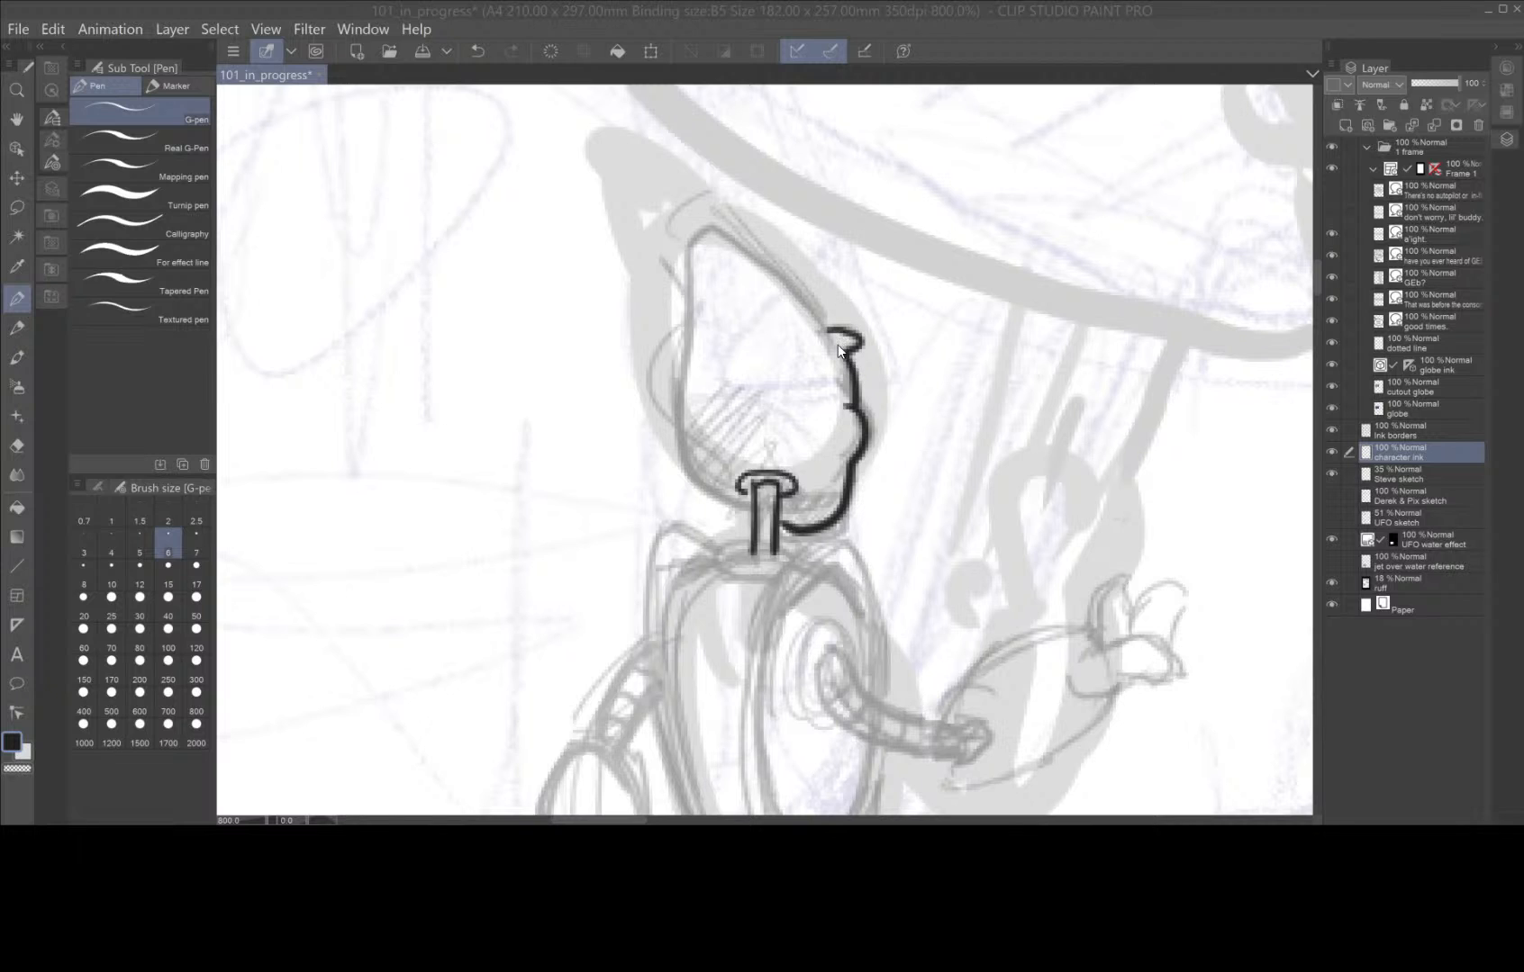
# Ink the pointed teardrop outline of the robot's head, redrawing it until it fits, and add the collar below the neck.
pyautogui.moveTo(837, 349)
pyautogui.mouseDown()
pyautogui.moveTo(771, 267)
pyautogui.moveTo(704, 232)
pyautogui.moveTo(688, 260)
pyautogui.moveTo(692, 462)
pyautogui.moveTo(749, 520)
pyautogui.mouseUp()
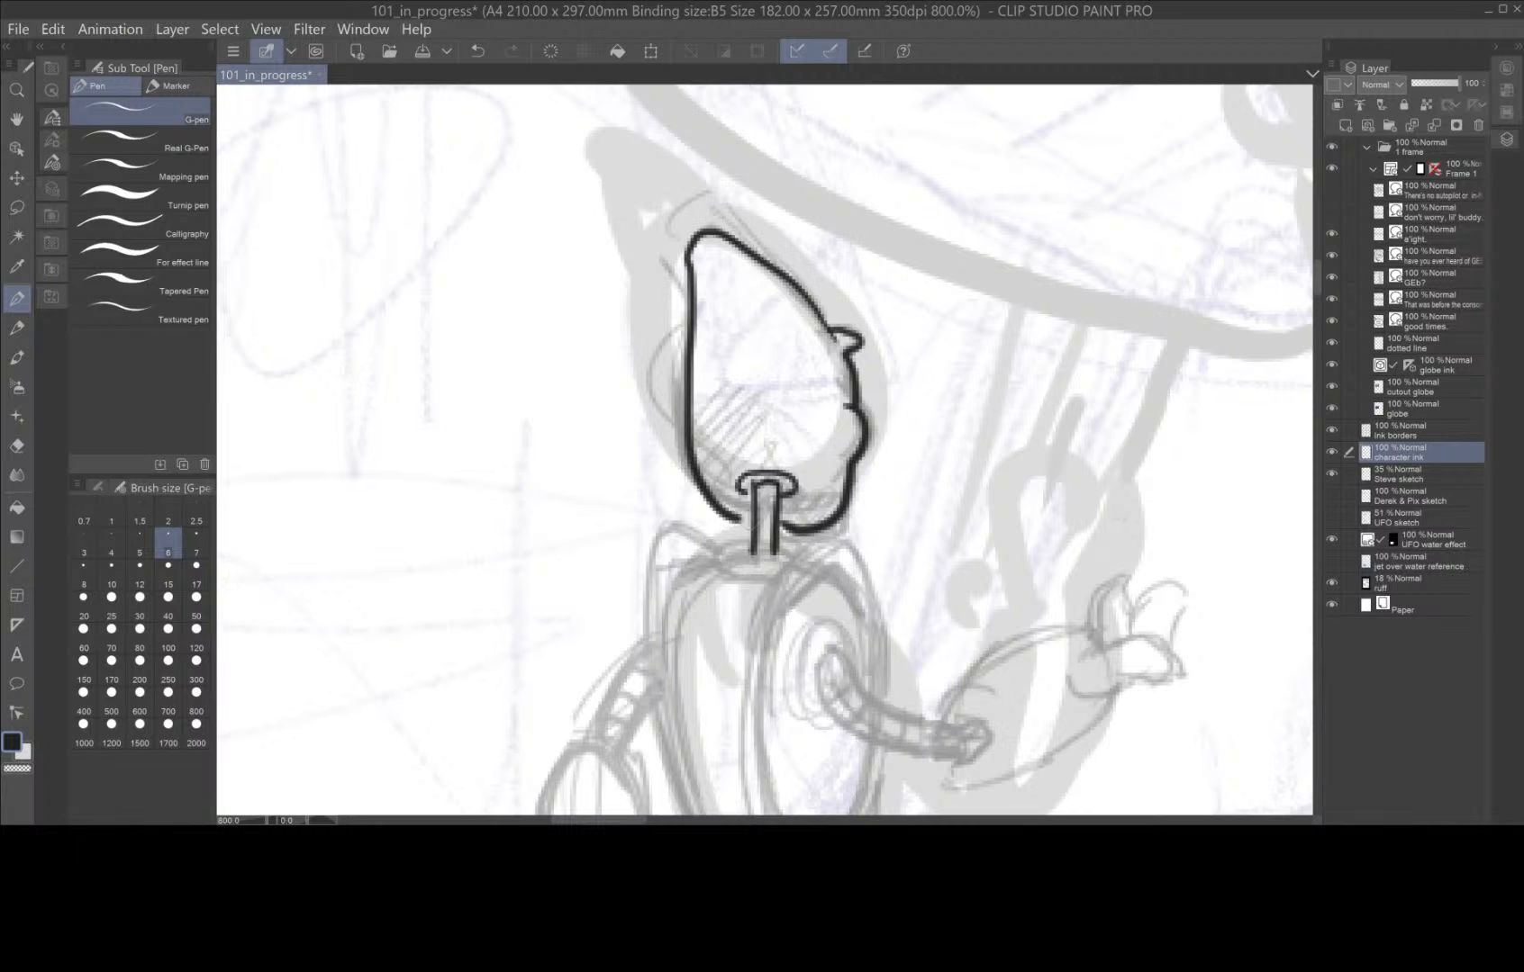
pyautogui.hotkey('ctrl', 'z')
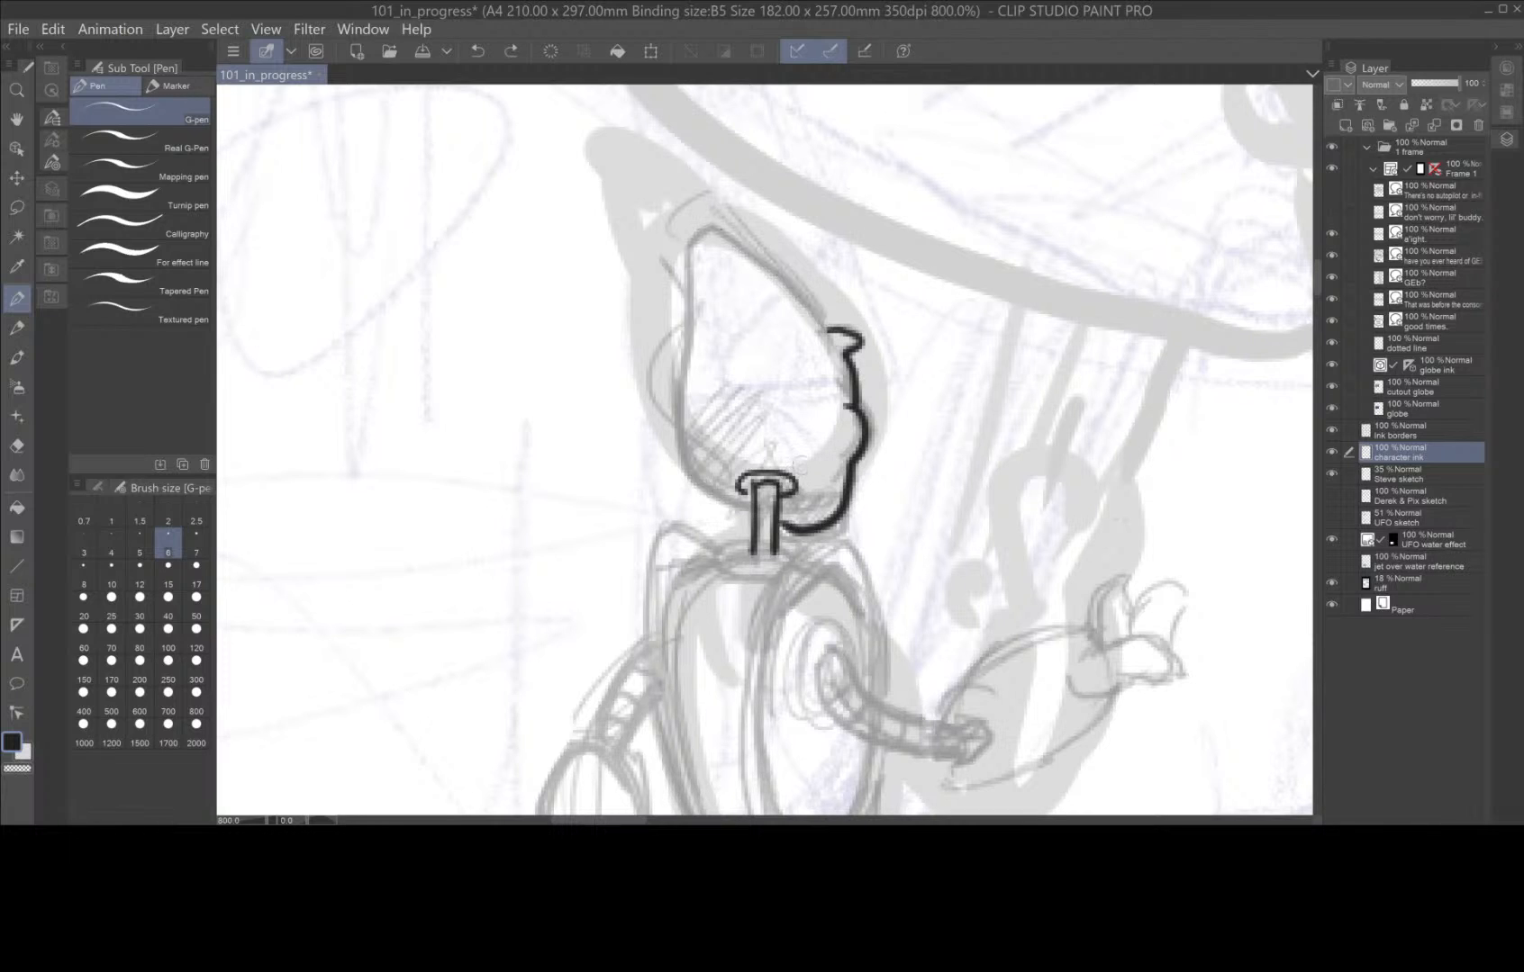
pyautogui.moveTo(833, 346)
pyautogui.mouseDown()
pyautogui.moveTo(721, 234)
pyautogui.moveTo(694, 250)
pyautogui.moveTo(681, 438)
pyautogui.moveTo(700, 495)
pyautogui.moveTo(751, 515)
pyautogui.mouseUp()
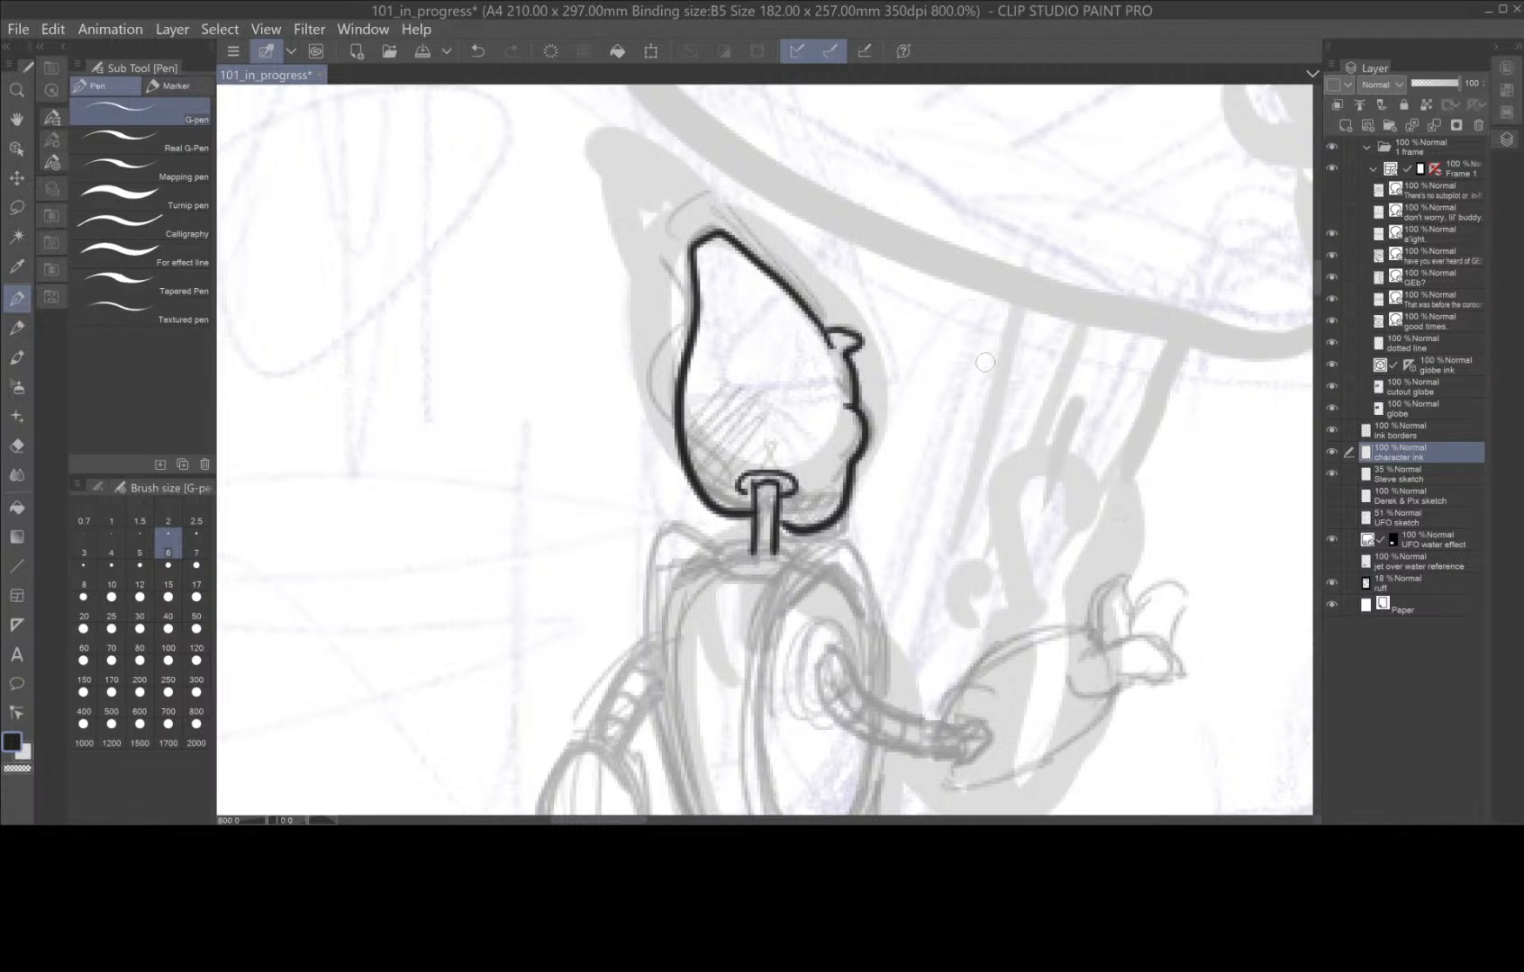
pyautogui.hotkey('ctrl', 'z')
pyautogui.moveTo(829, 345)
pyautogui.mouseDown()
pyautogui.moveTo(705, 228)
pyautogui.moveTo(690, 251)
pyautogui.moveTo(681, 440)
pyautogui.moveTo(700, 490)
pyautogui.moveTo(729, 503)
pyautogui.moveTo(740, 545)
pyautogui.moveTo(719, 558)
pyautogui.moveTo(782, 571)
pyautogui.mouseUp()
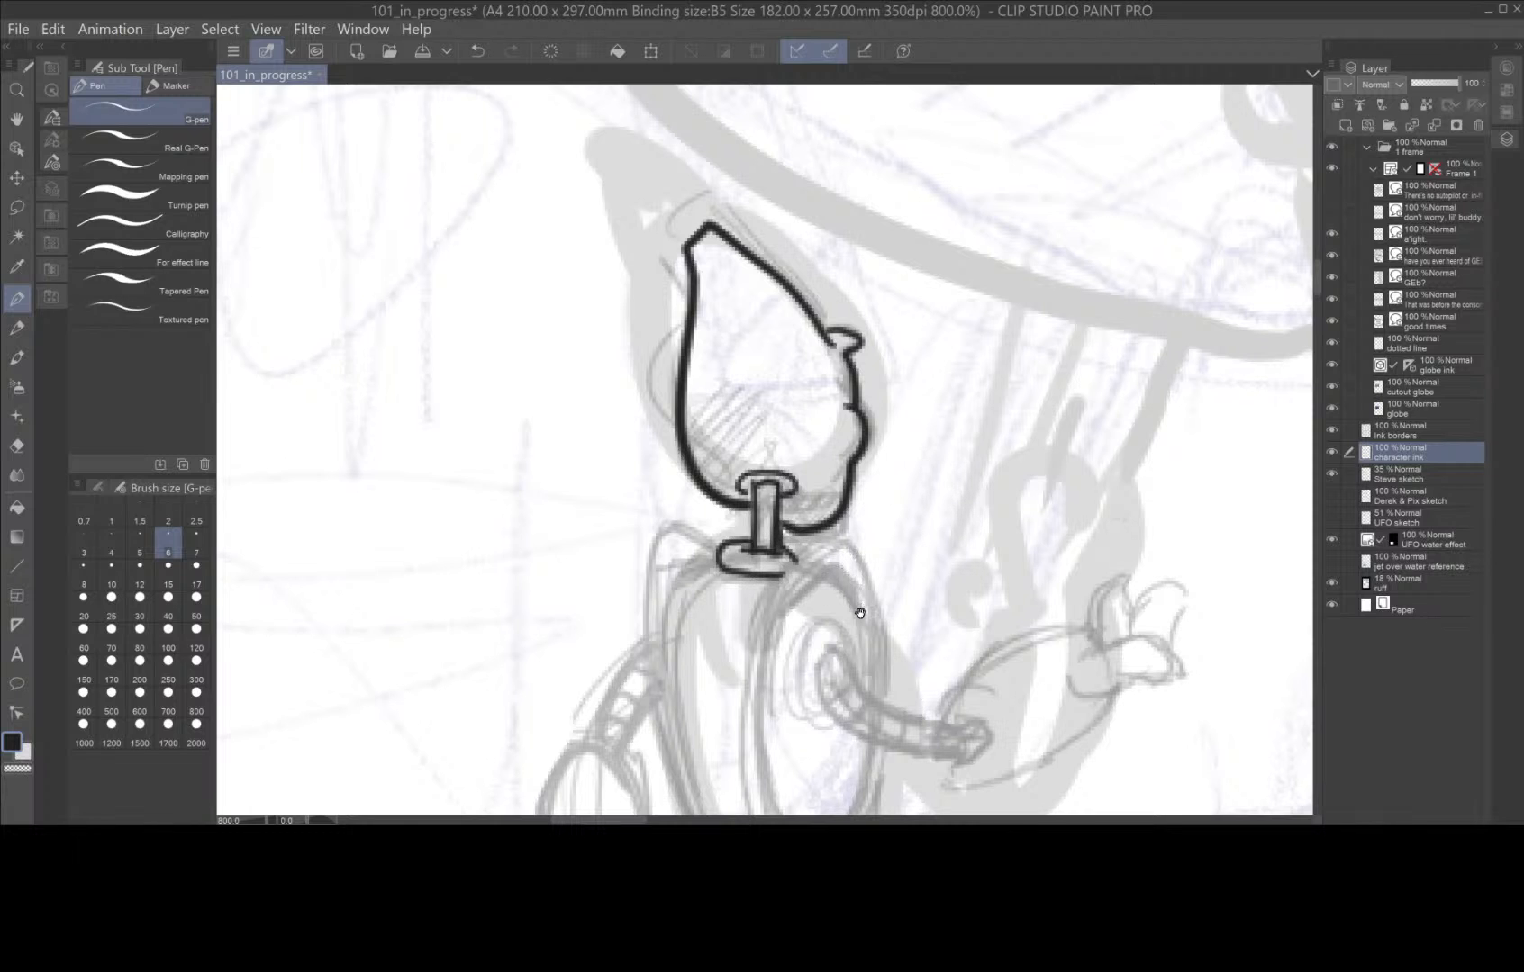
# Ink the robot's torso with a double-edged side panel, an oval arm socket and a curved back shell.
pyautogui.moveTo(857, 612)
pyautogui.mouseDown()
pyautogui.moveTo(751, 338)
pyautogui.moveTo(701, 350)
pyautogui.moveTo(671, 422)
pyautogui.moveTo(665, 515)
pyautogui.moveTo(711, 623)
pyautogui.mouseUp()
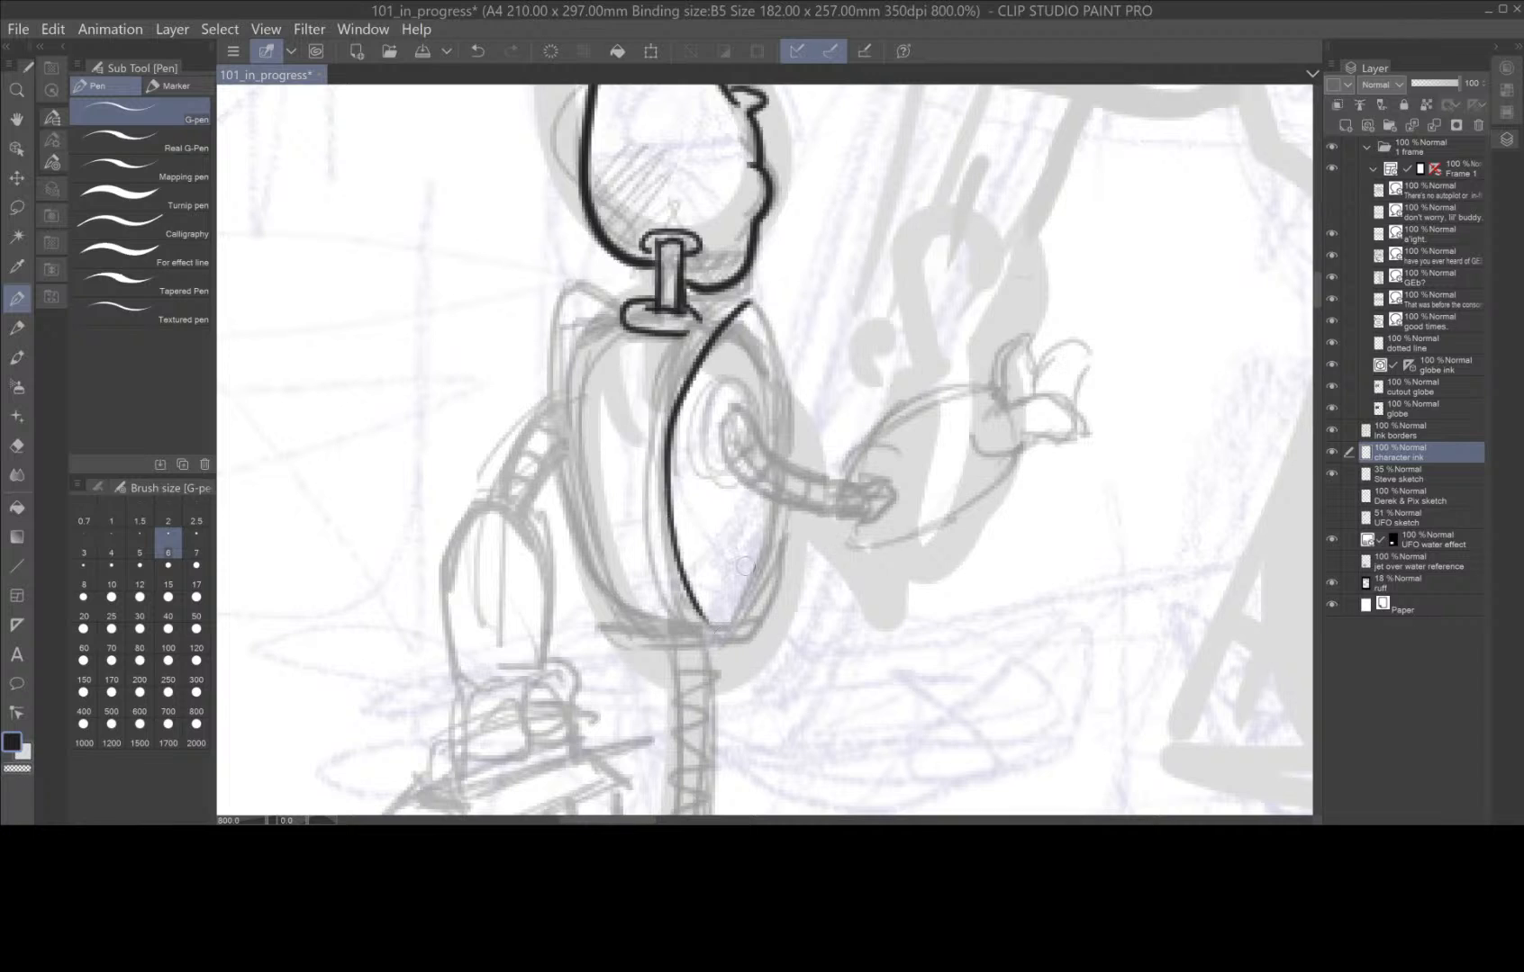
pyautogui.moveTo(721, 304)
pyautogui.mouseDown()
pyautogui.moveTo(669, 362)
pyautogui.moveTo(645, 494)
pyautogui.moveTo(671, 576)
pyautogui.moveTo(712, 632)
pyautogui.mouseUp()
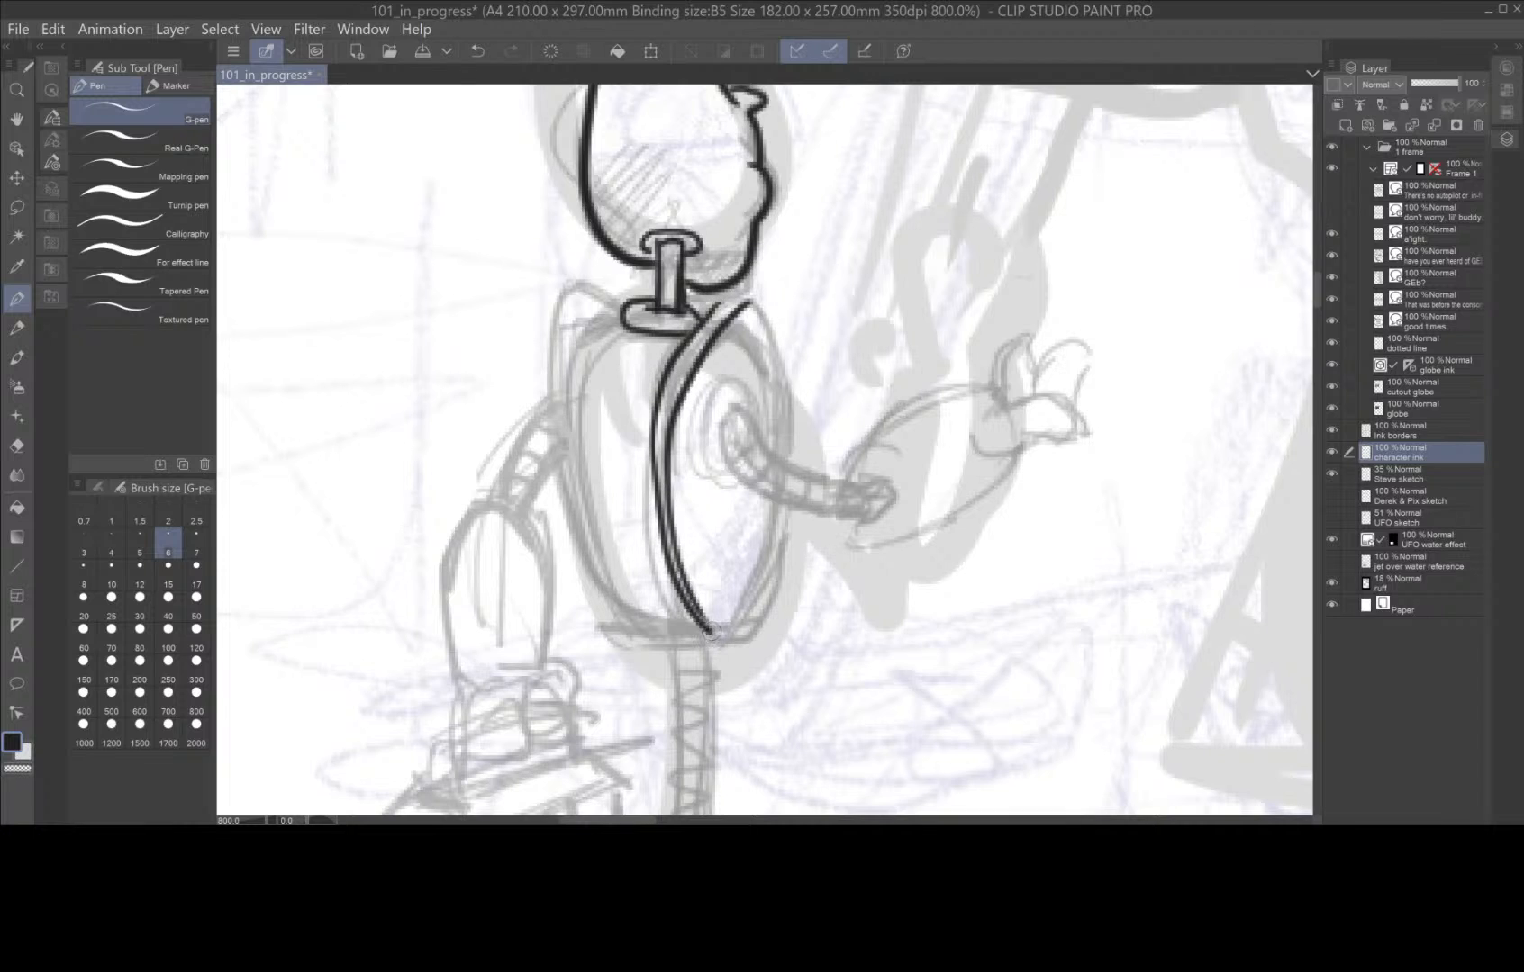
pyautogui.moveTo(717, 309)
pyautogui.mouseDown()
pyautogui.moveTo(753, 303)
pyautogui.moveTo(798, 403)
pyautogui.moveTo(773, 568)
pyautogui.moveTo(735, 631)
pyautogui.mouseUp()
pyautogui.moveTo(729, 334)
pyautogui.mouseDown()
pyautogui.moveTo(767, 388)
pyautogui.moveTo(776, 455)
pyautogui.moveTo(764, 537)
pyautogui.moveTo(734, 594)
pyautogui.mouseUp()
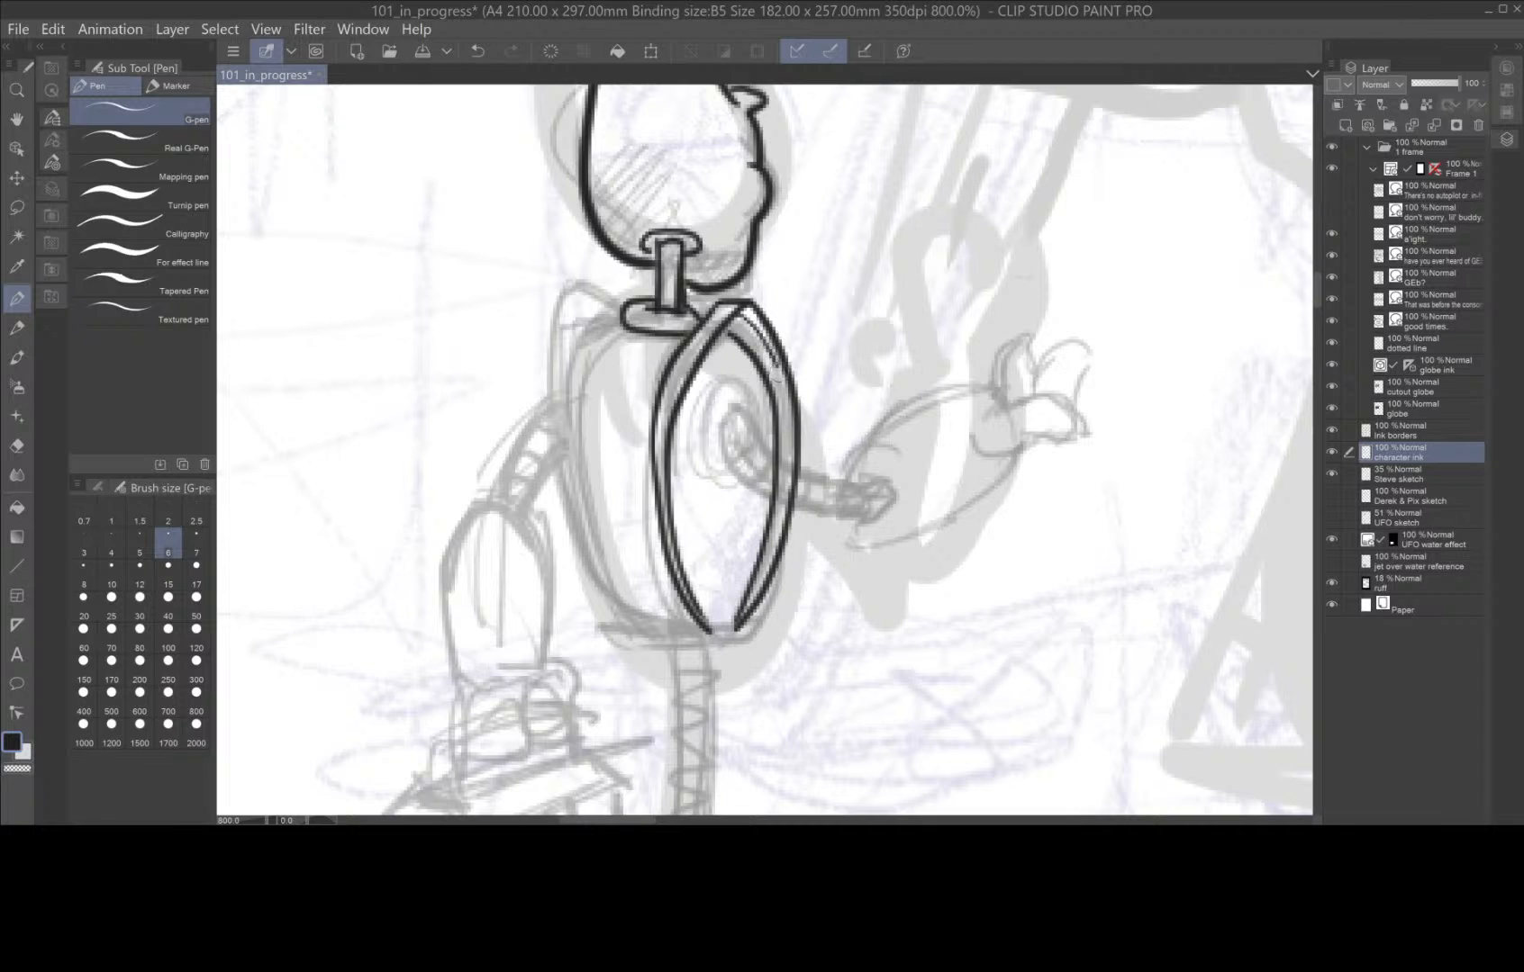
pyautogui.moveTo(780, 364)
pyautogui.mouseDown()
pyautogui.moveTo(792, 491)
pyautogui.moveTo(765, 592)
pyautogui.mouseUp()
pyautogui.moveTo(728, 388)
pyautogui.mouseDown()
pyautogui.moveTo(707, 413)
pyautogui.moveTo(707, 453)
pyautogui.moveTo(732, 483)
pyautogui.moveTo(758, 433)
pyautogui.moveTo(722, 383)
pyautogui.mouseUp()
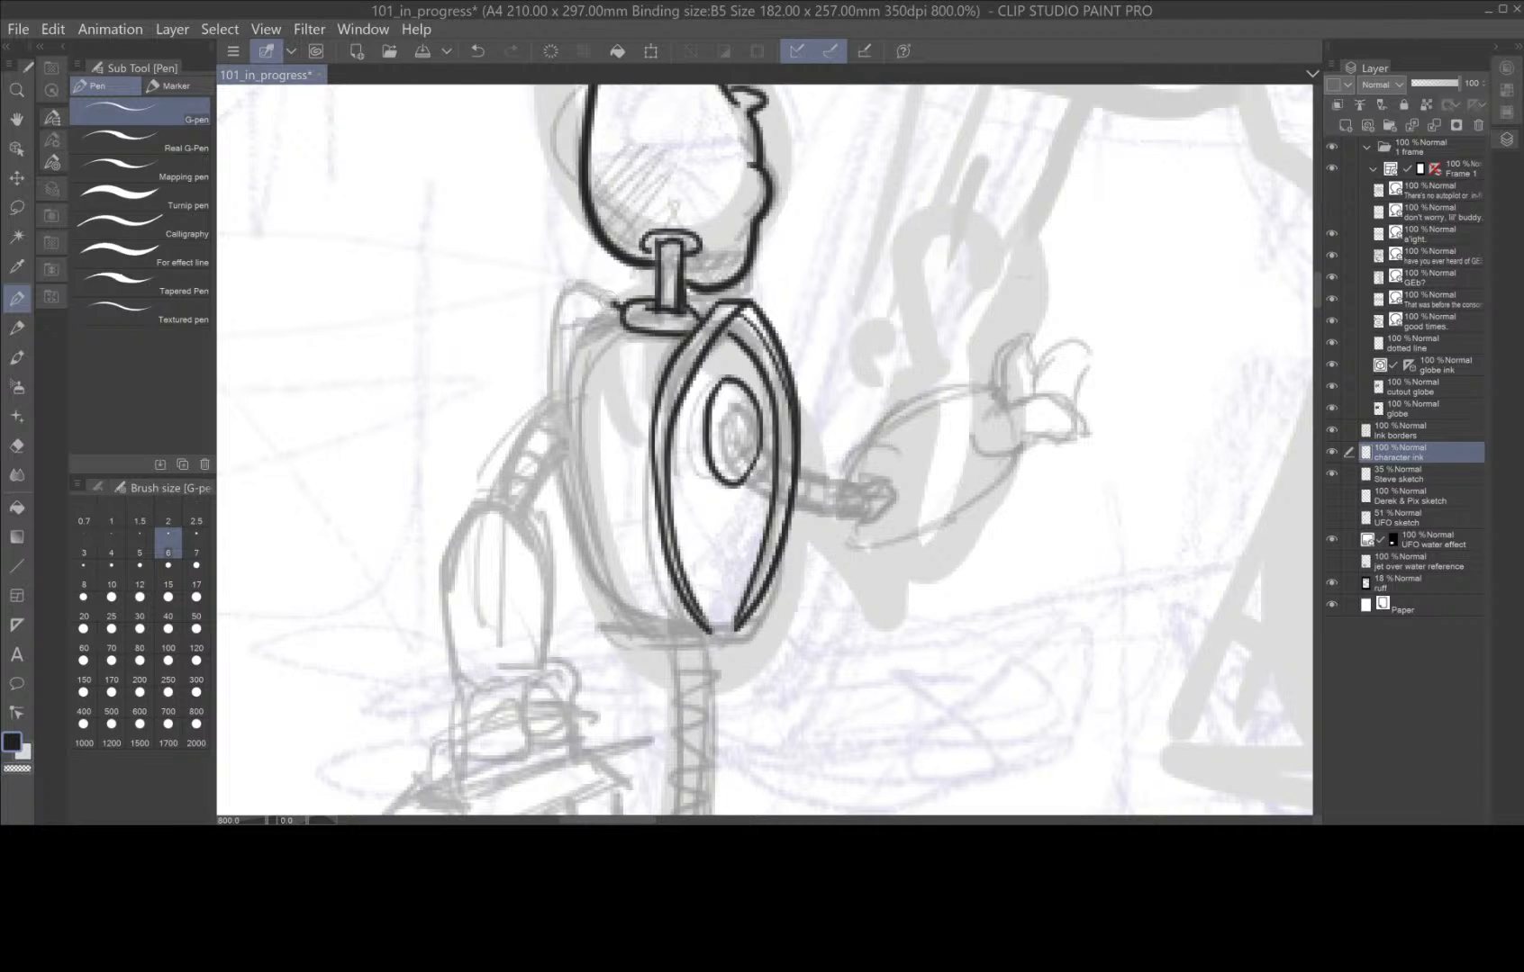
pyautogui.moveTo(619, 304)
pyautogui.mouseDown()
pyautogui.moveTo(575, 290)
pyautogui.moveTo(559, 310)
pyautogui.moveTo(553, 387)
pyautogui.moveTo(581, 511)
pyautogui.moveTo(626, 607)
pyautogui.moveTo(711, 631)
pyautogui.mouseUp()
pyautogui.moveTo(621, 309)
pyautogui.mouseDown()
pyautogui.moveTo(581, 353)
pyautogui.moveTo(580, 462)
pyautogui.moveTo(603, 557)
pyautogui.moveTo(655, 627)
pyautogui.mouseUp()
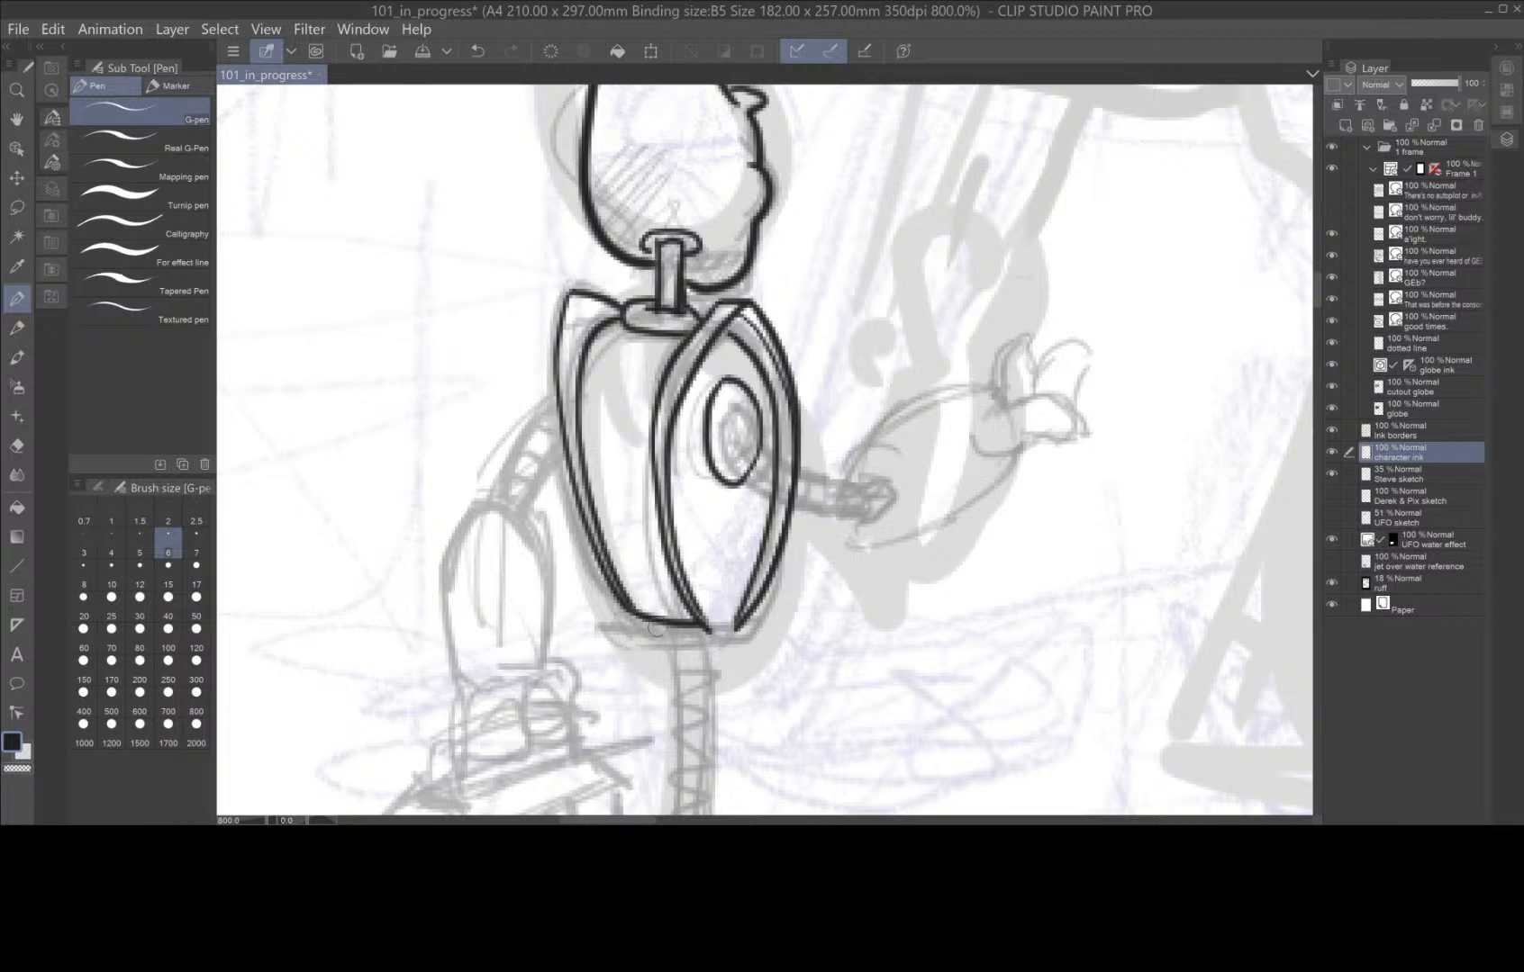
# Ink the robot's curved leg pole below the torso and divide it with short cross-segment lines.
pyautogui.moveTo(901, 576); pyautogui.dragTo(828, 288)
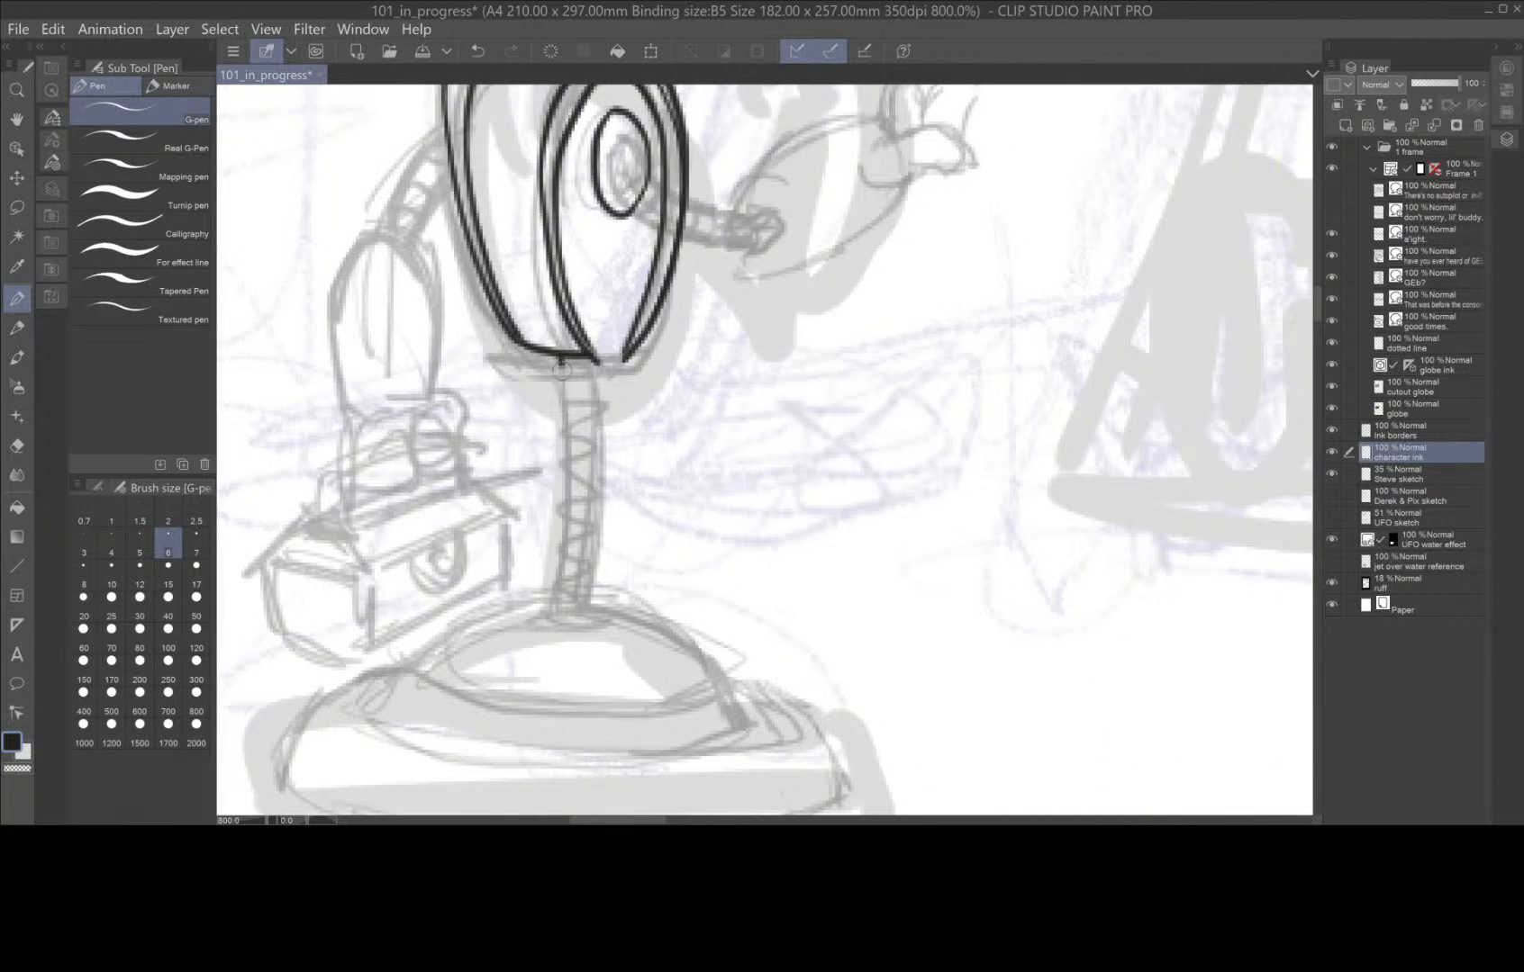
pyautogui.moveTo(561, 360)
pyautogui.mouseDown()
pyautogui.moveTo(568, 545)
pyautogui.moveTo(552, 617)
pyautogui.mouseUp()
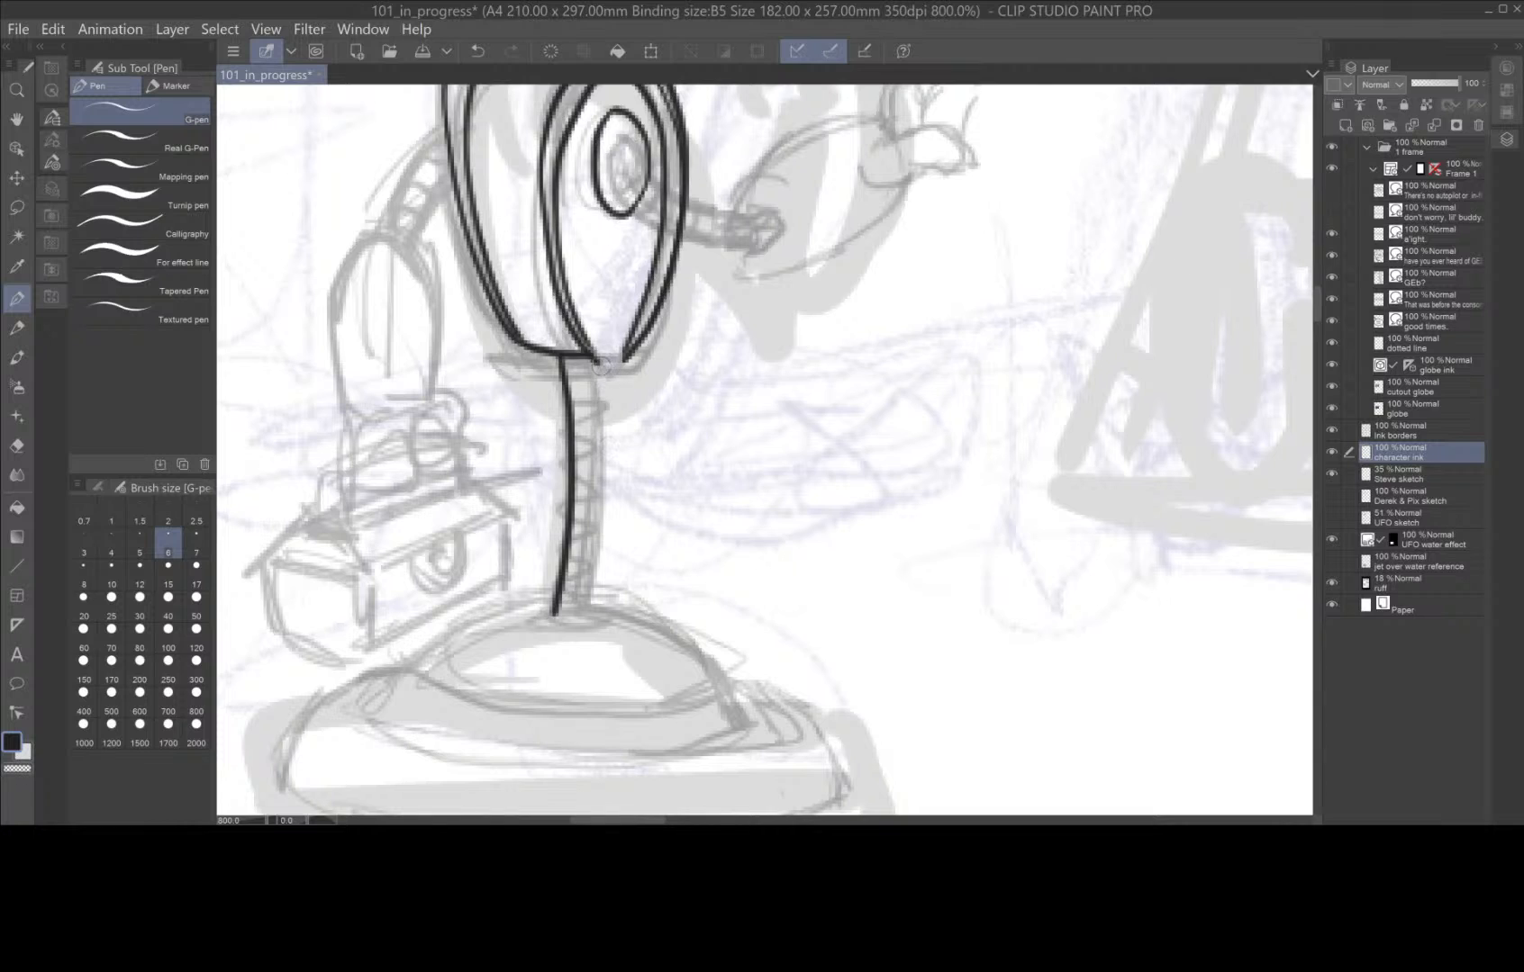
pyautogui.moveTo(600, 363)
pyautogui.mouseDown()
pyautogui.moveTo(589, 589)
pyautogui.moveTo(581, 623)
pyautogui.moveTo(554, 618)
pyautogui.mouseUp()
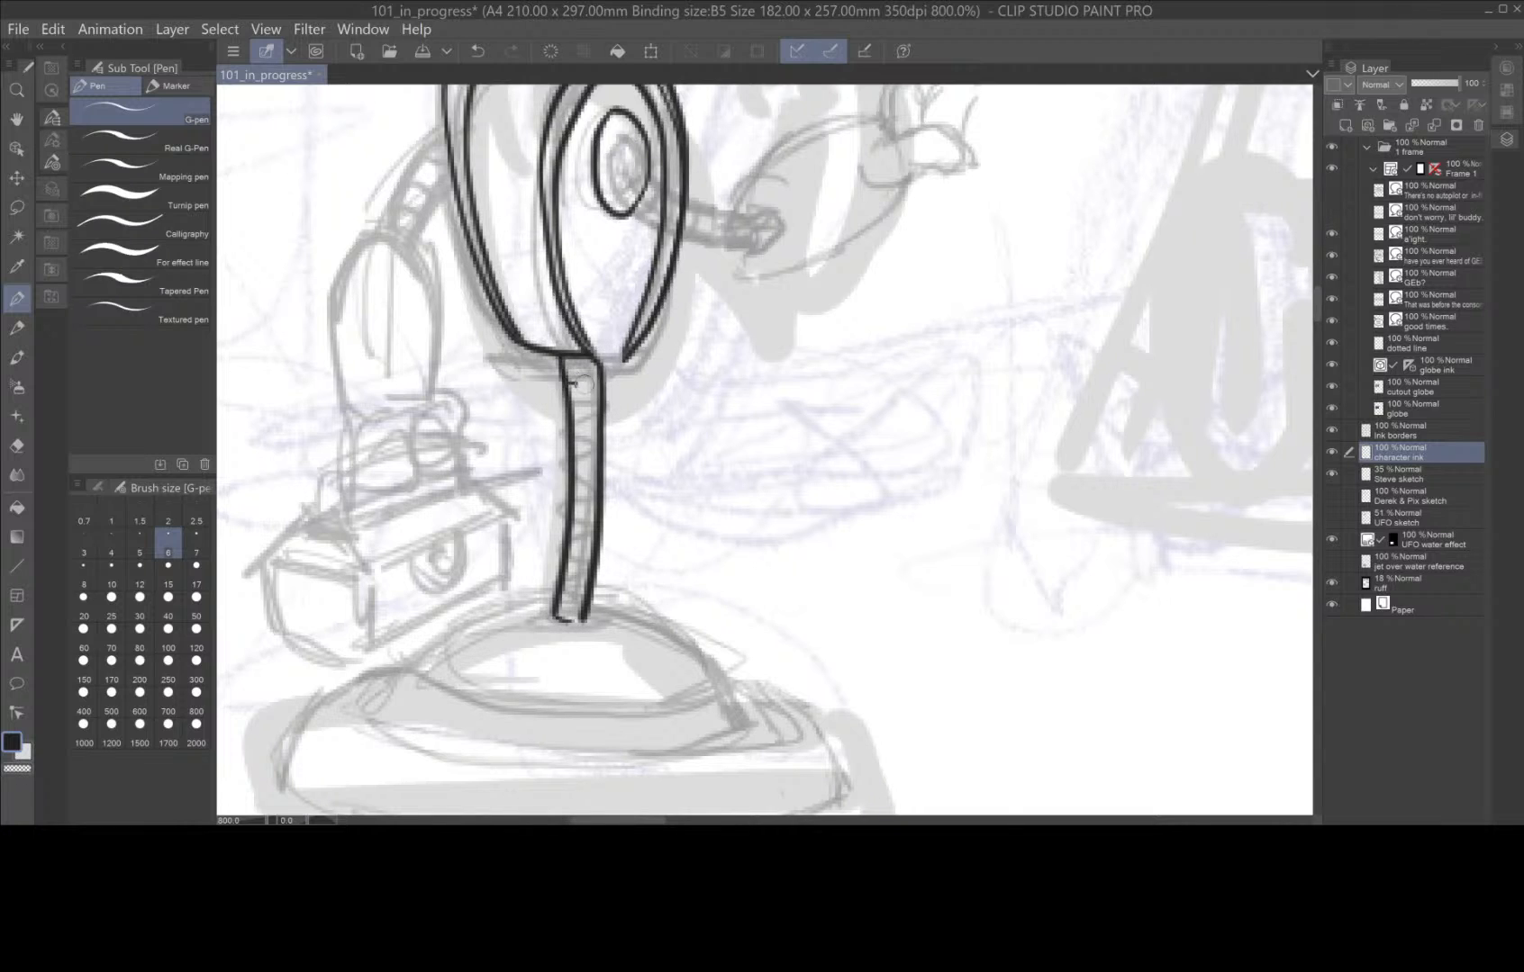
pyautogui.moveTo(571, 382)
pyautogui.mouseDown()
pyautogui.moveTo(593, 384)
pyautogui.moveTo(597, 438)
pyautogui.mouseUp()
pyautogui.moveTo(572, 451)
pyautogui.mouseDown()
pyautogui.moveTo(596, 453)
pyautogui.moveTo(597, 485)
pyautogui.mouseUp()
pyautogui.moveTo(575, 502)
pyautogui.mouseDown()
pyautogui.moveTo(590, 537)
pyautogui.moveTo(568, 520)
pyautogui.moveTo(588, 531)
pyautogui.moveTo(594, 574)
pyautogui.mouseUp()
pyautogui.hotkey('ctrl', 'z')
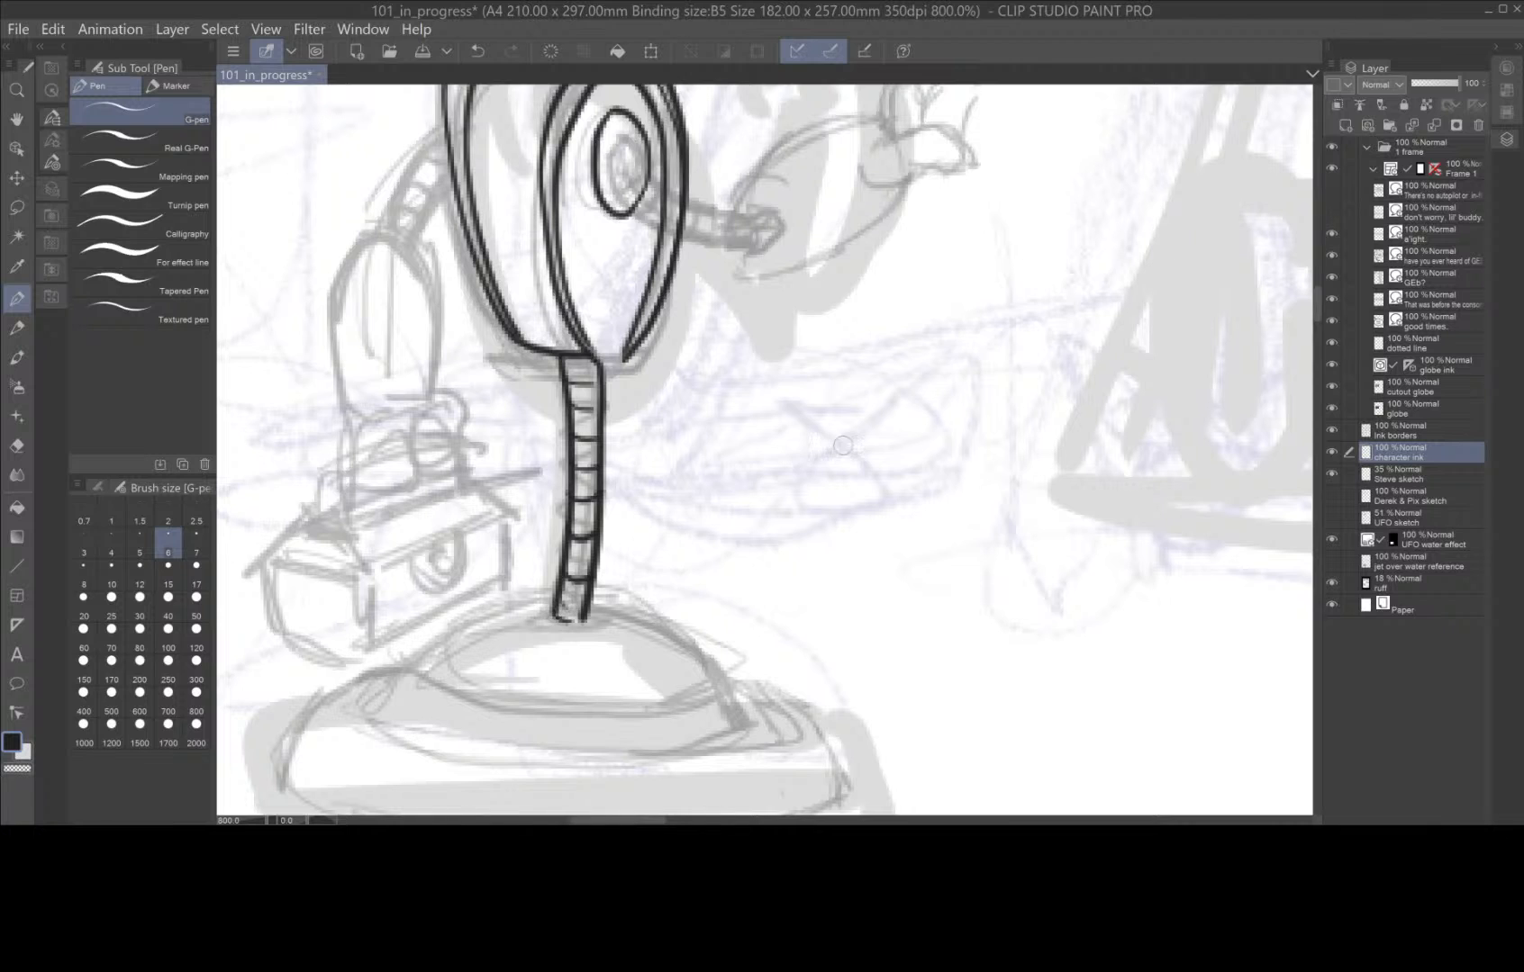
# Ink the robot's domed base with its full outer outline and the curved inner rim lines.
pyautogui.scroll(-4, 769, 644)
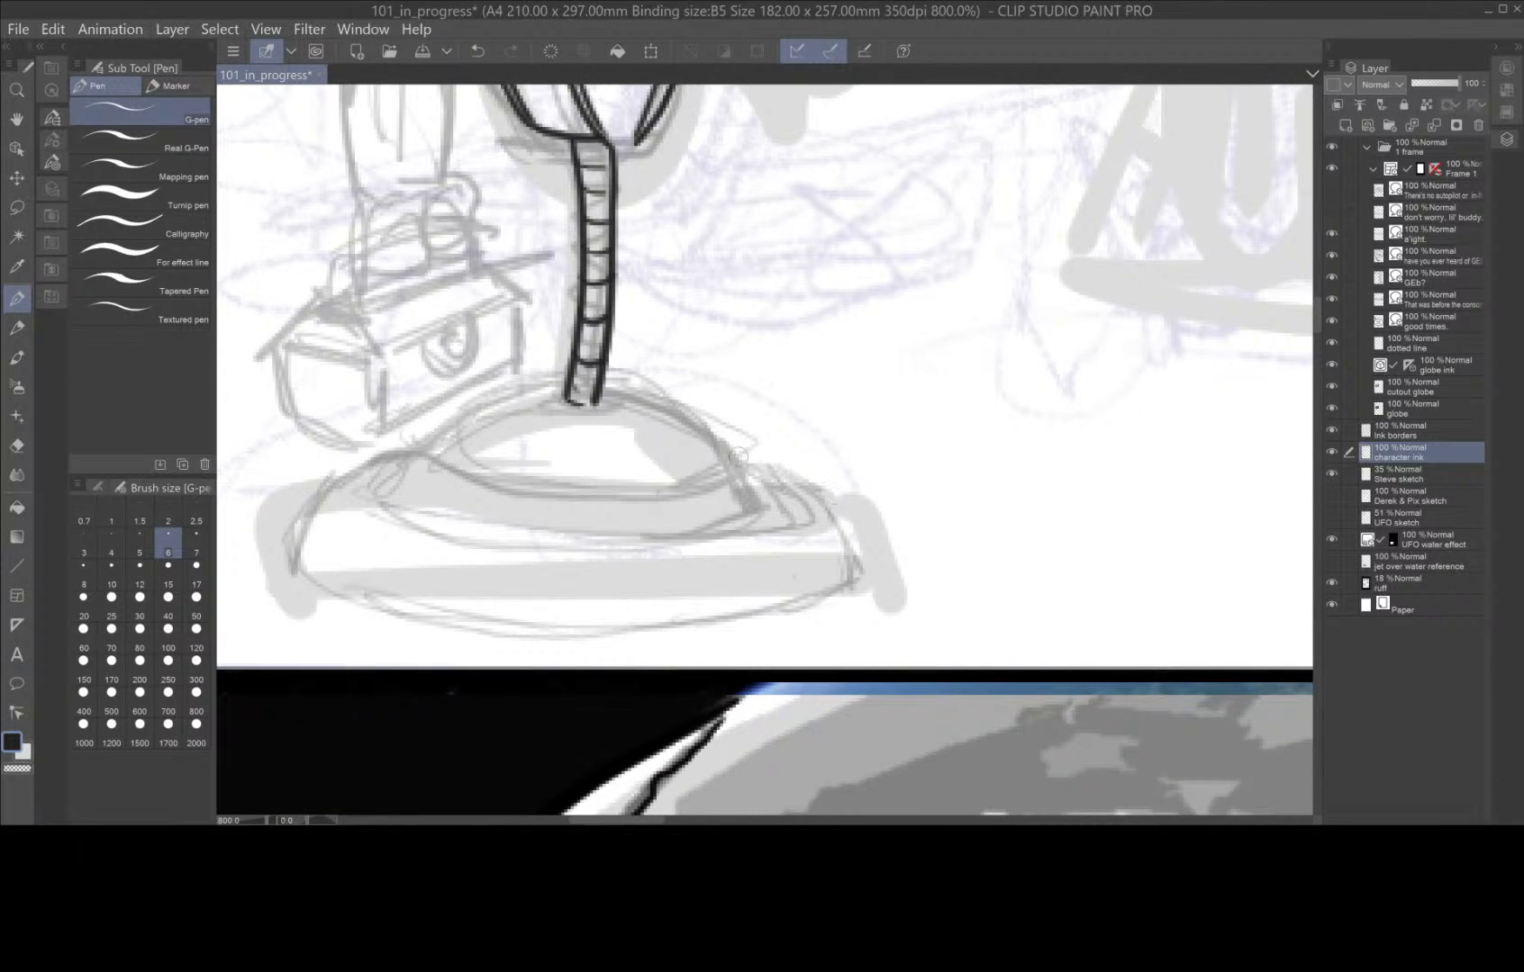
pyautogui.moveTo(740, 464)
pyautogui.mouseDown()
pyautogui.moveTo(677, 413)
pyautogui.moveTo(609, 389)
pyautogui.moveTo(541, 391)
pyautogui.moveTo(372, 461)
pyautogui.moveTo(300, 527)
pyautogui.moveTo(296, 569)
pyautogui.mouseUp()
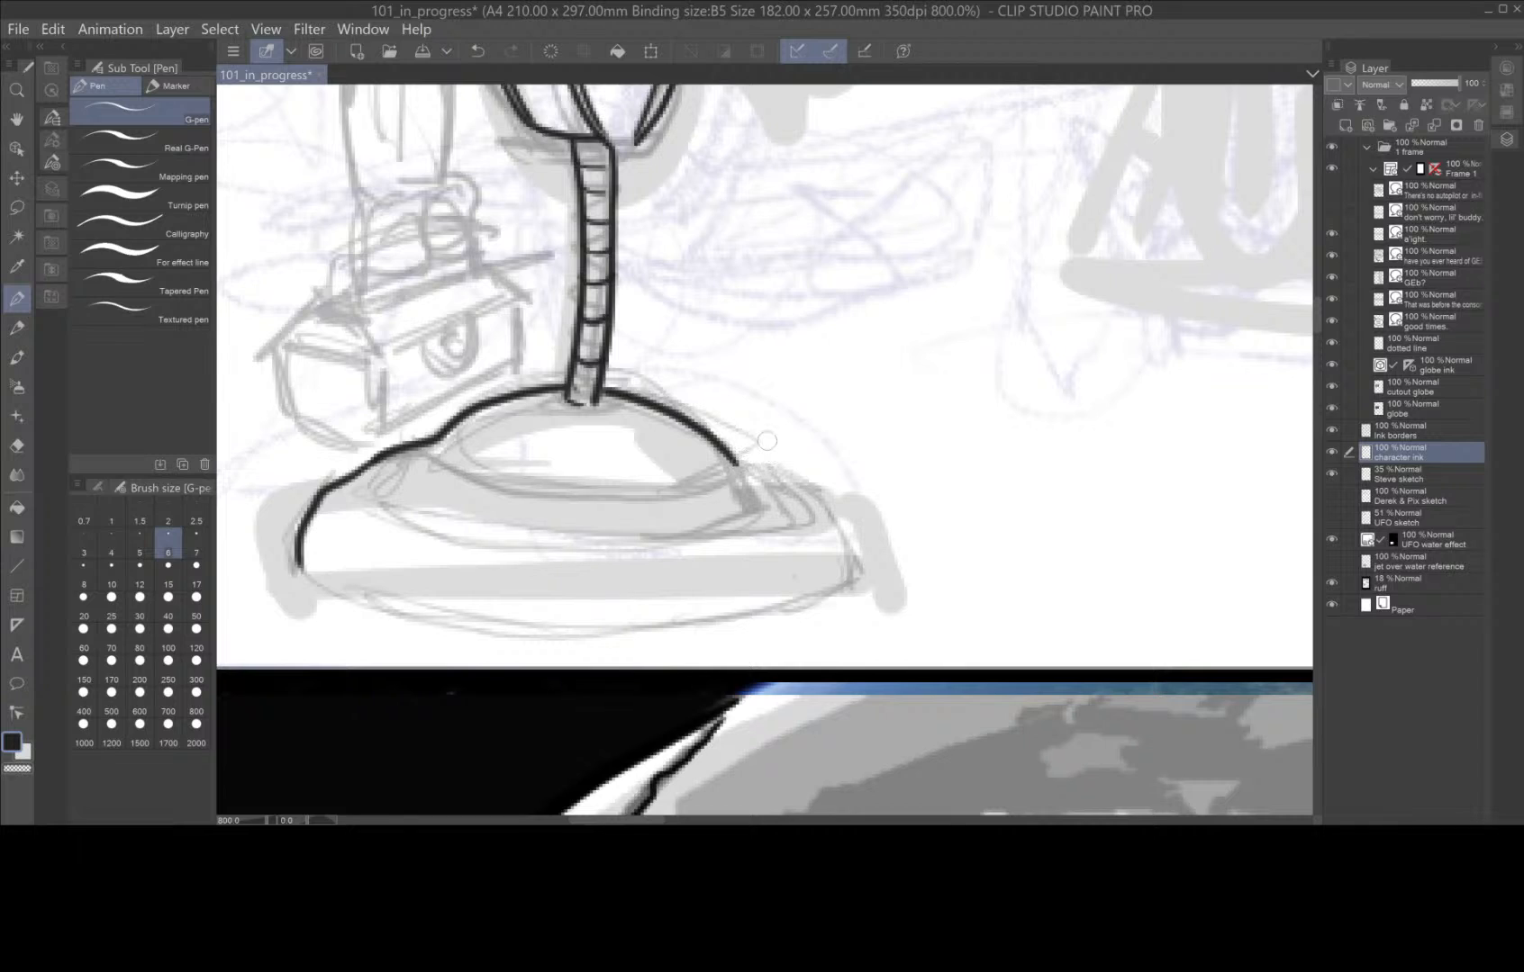
pyautogui.moveTo(740, 460)
pyautogui.mouseDown()
pyautogui.moveTo(784, 514)
pyautogui.moveTo(778, 478)
pyautogui.moveTo(821, 510)
pyautogui.moveTo(842, 544)
pyautogui.moveTo(840, 601)
pyautogui.moveTo(654, 637)
pyautogui.moveTo(500, 636)
pyautogui.moveTo(363, 603)
pyautogui.moveTo(300, 557)
pyautogui.mouseUp()
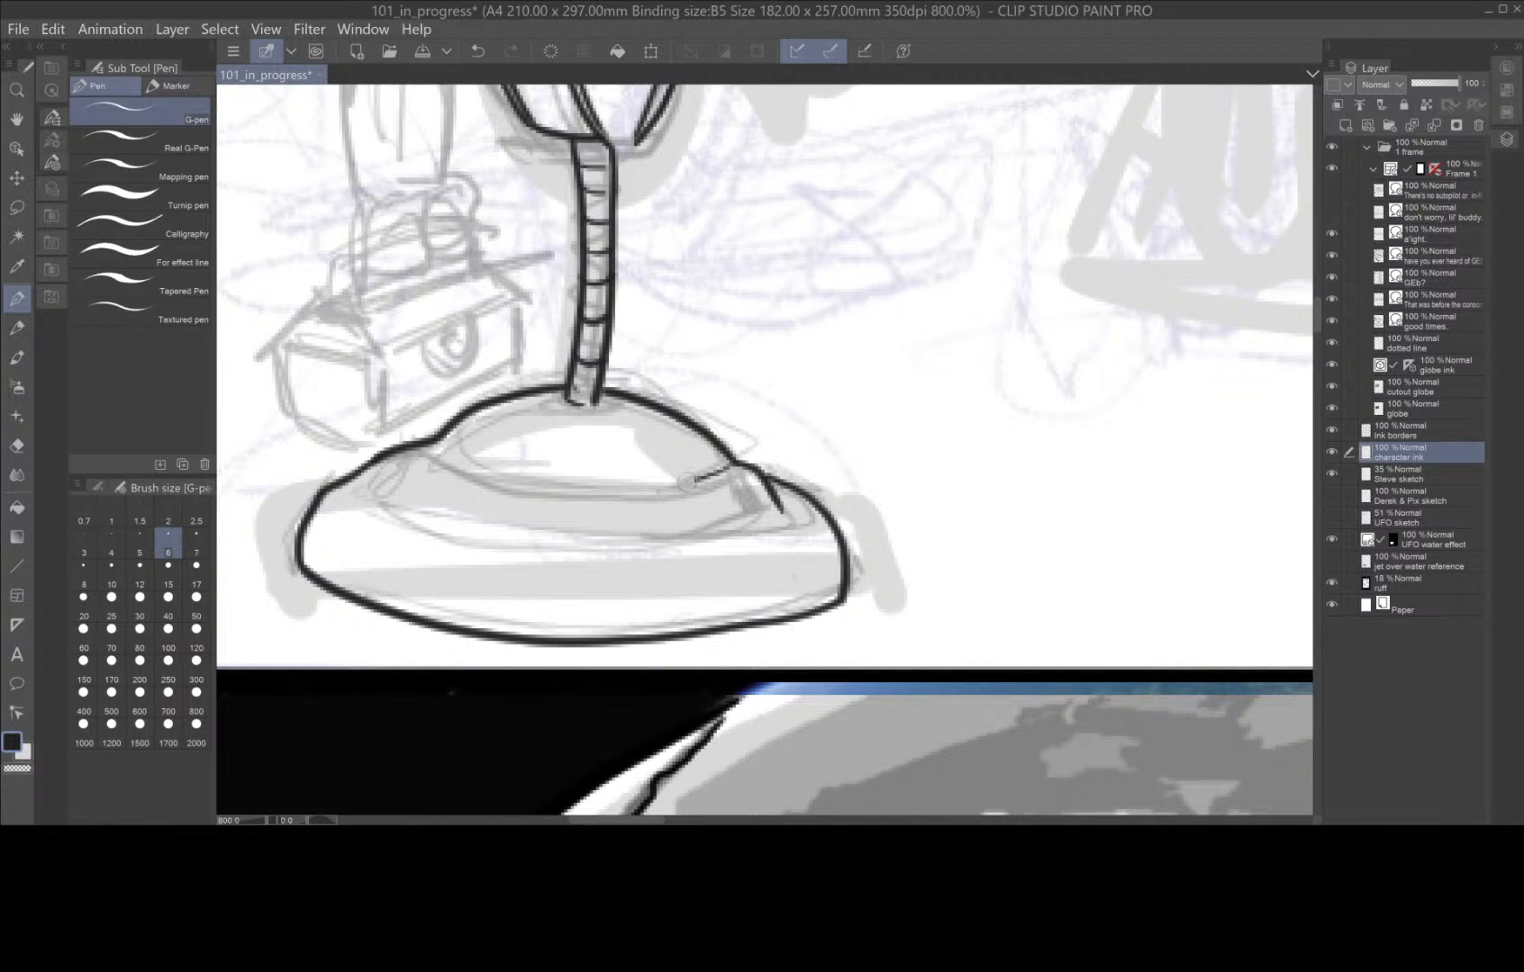
pyautogui.moveTo(686, 482)
pyautogui.mouseDown()
pyautogui.moveTo(487, 487)
pyautogui.moveTo(450, 461)
pyautogui.mouseUp()
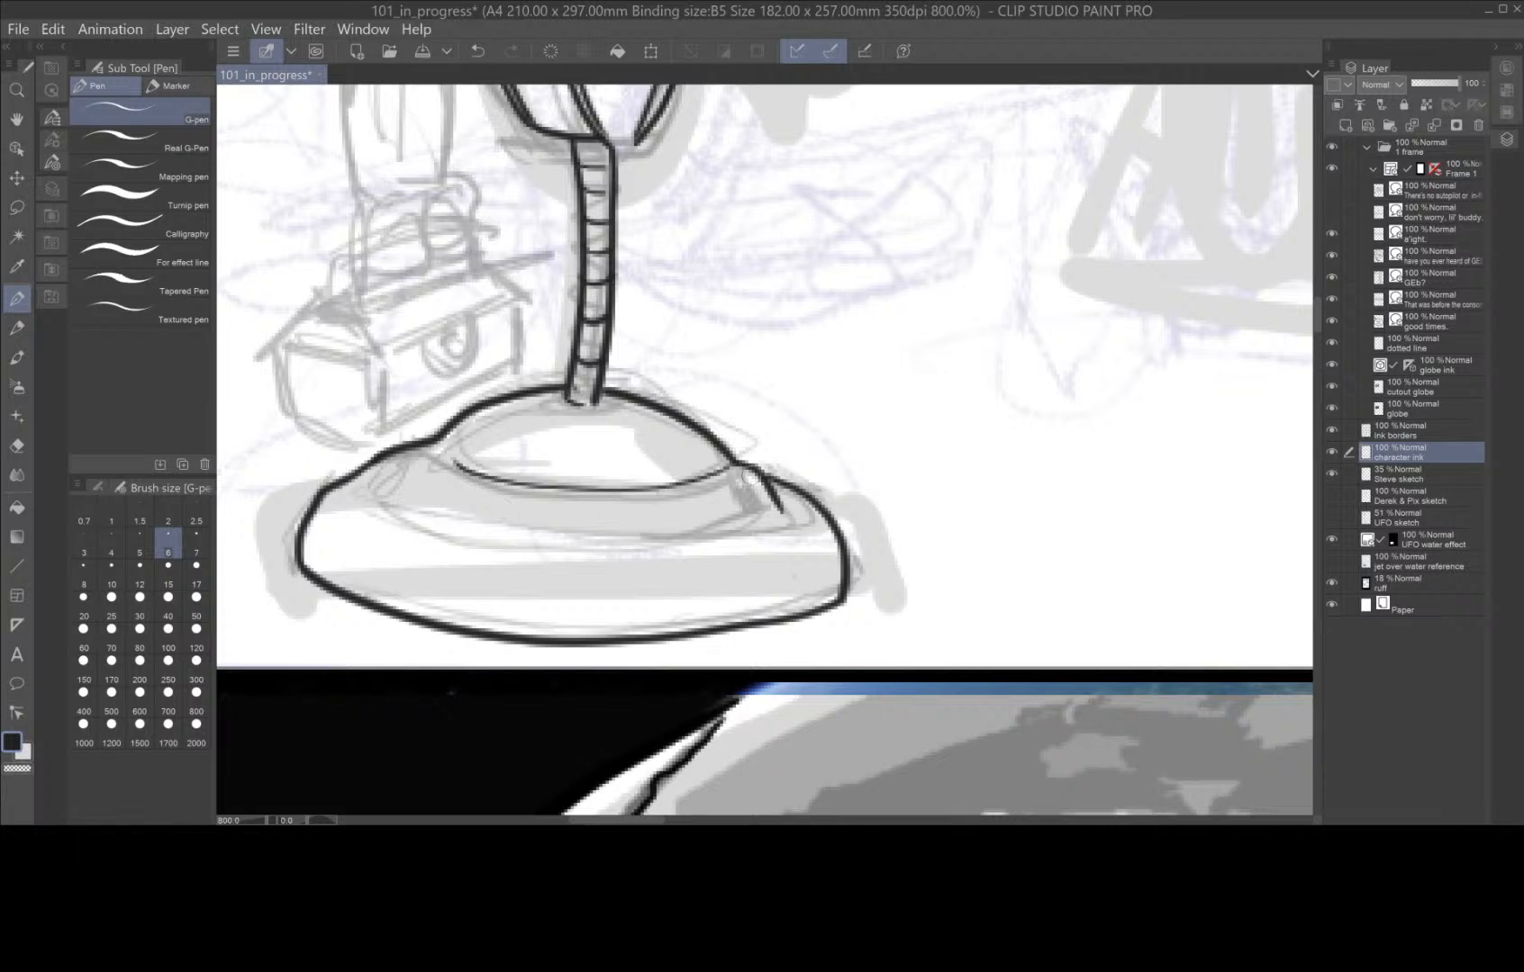
pyautogui.moveTo(748, 477)
pyautogui.mouseDown()
pyautogui.moveTo(605, 506)
pyautogui.moveTo(504, 501)
pyautogui.moveTo(436, 465)
pyautogui.mouseUp()
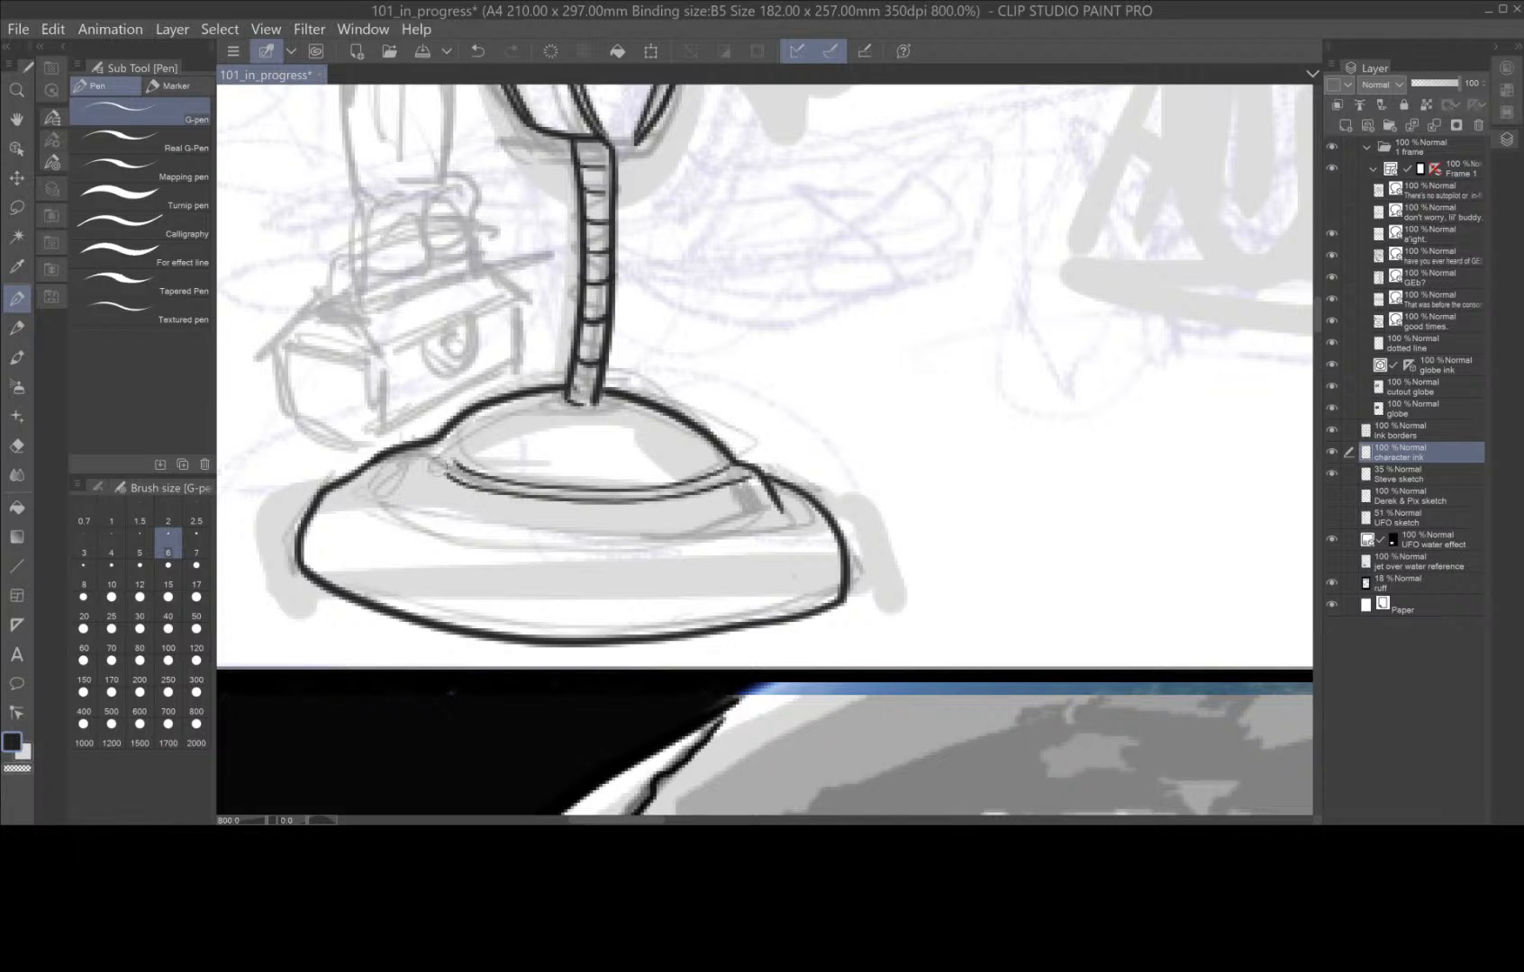
pyautogui.moveTo(777, 510)
pyautogui.mouseDown()
pyautogui.moveTo(684, 545)
pyautogui.moveTo(509, 554)
pyautogui.moveTo(396, 527)
pyautogui.moveTo(373, 511)
pyautogui.moveTo(369, 479)
pyautogui.mouseUp()
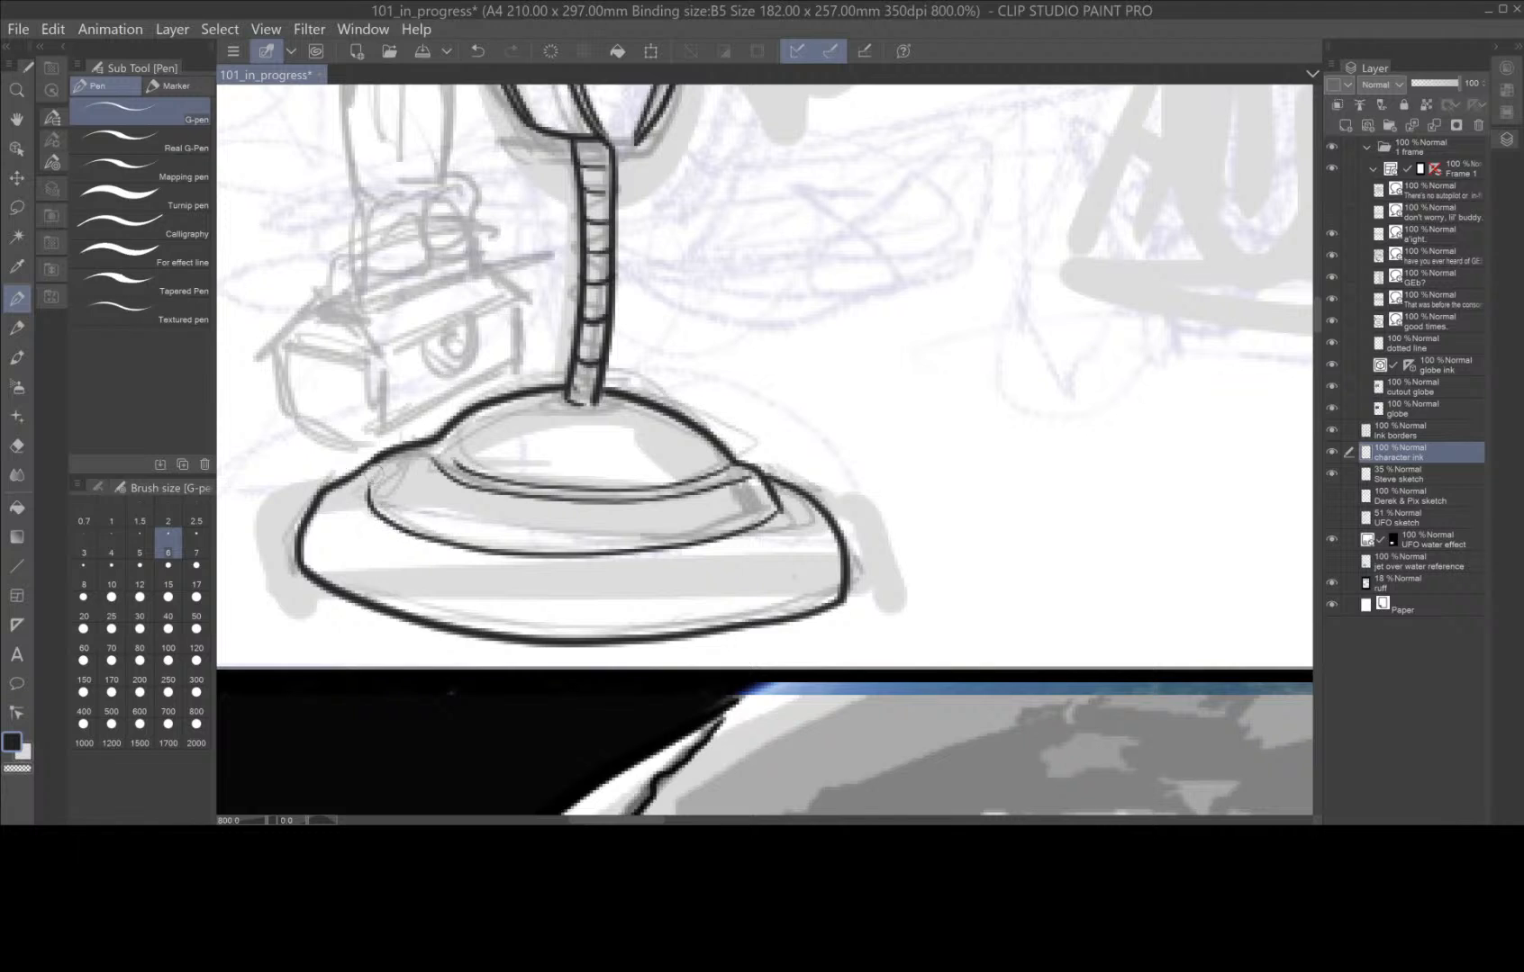
# Ink an outer rim line around the upper part of the robot's base, redrawing it until it follows the base's curve.
pyautogui.moveTo(818, 530)
pyautogui.mouseDown()
pyautogui.moveTo(656, 562)
pyautogui.moveTo(502, 564)
pyautogui.moveTo(398, 550)
pyautogui.moveTo(333, 498)
pyautogui.mouseUp()
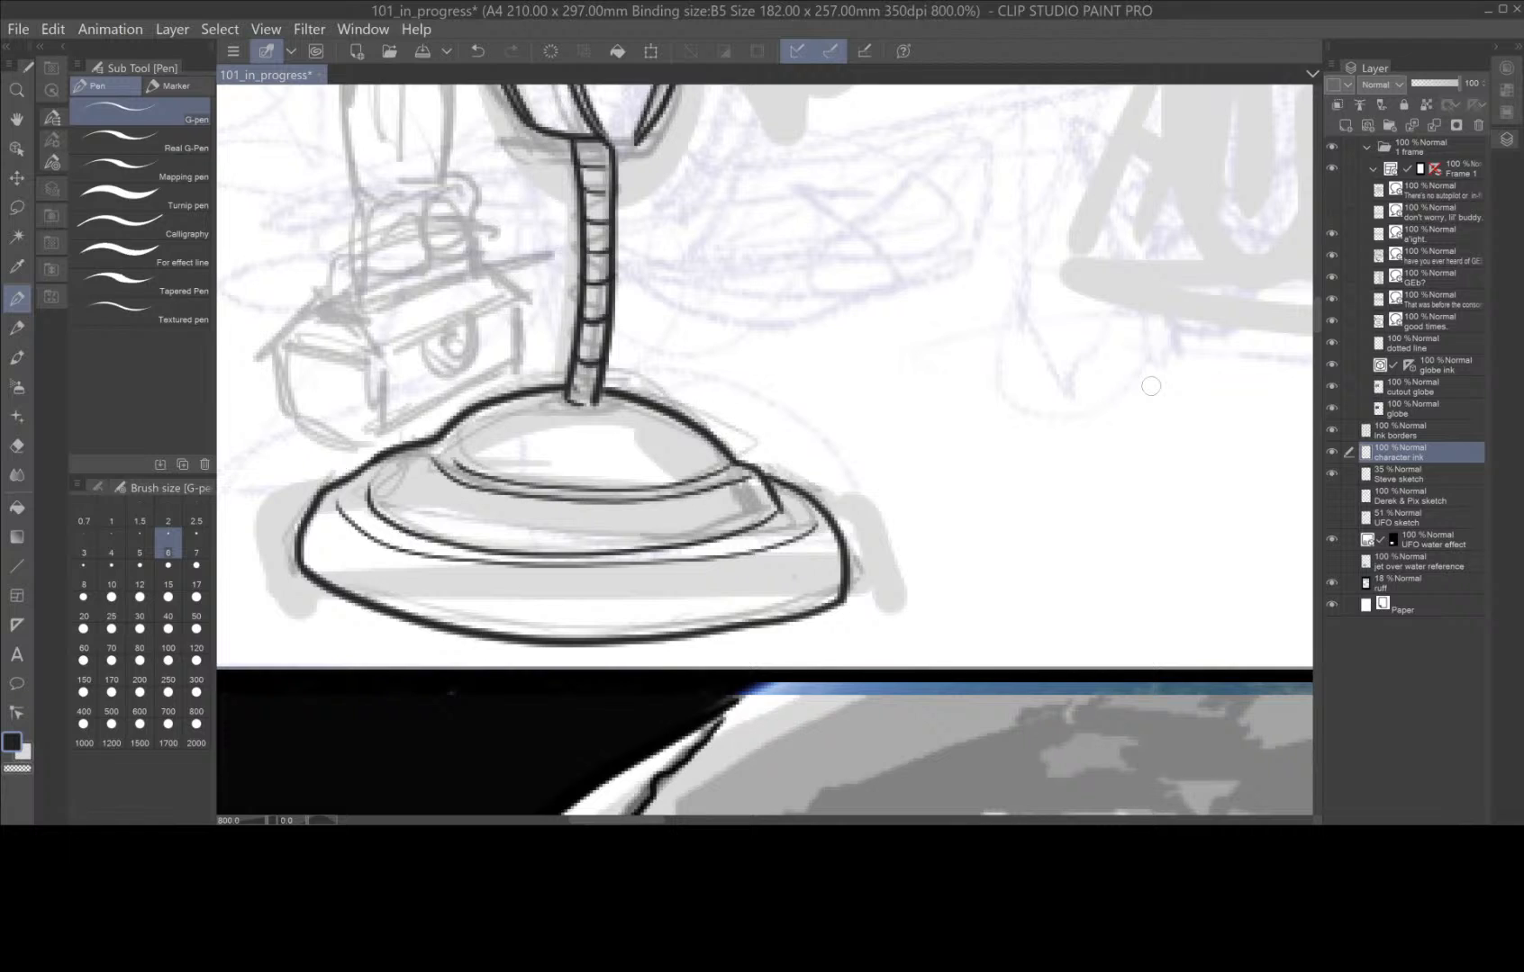
pyautogui.hotkey('ctrl', 'z')
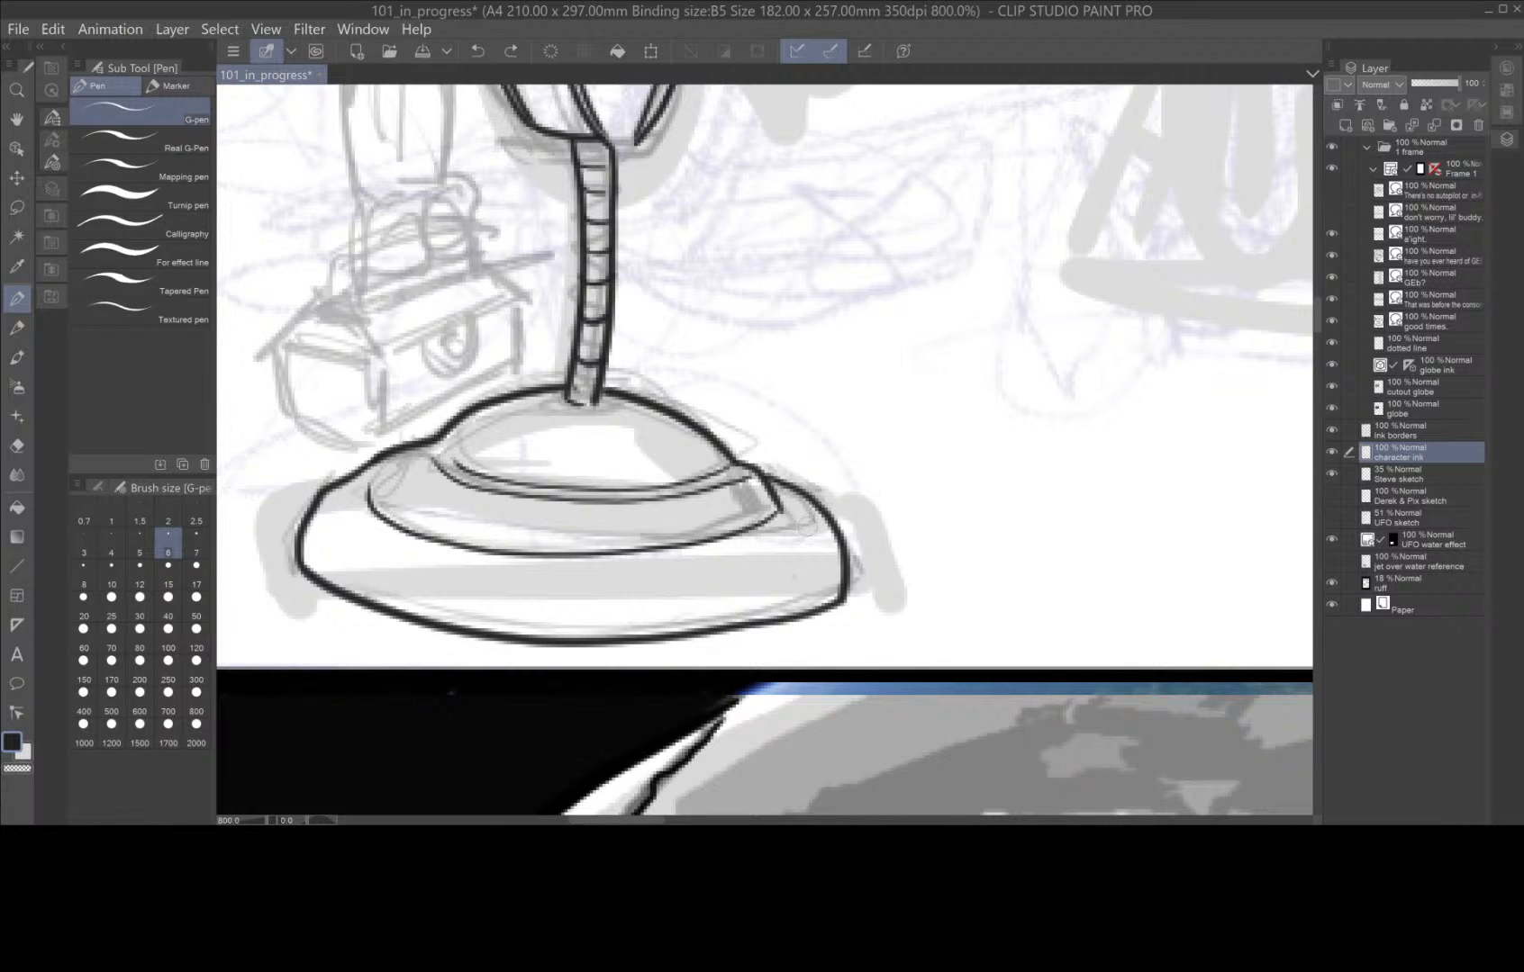
pyautogui.moveTo(807, 528); pyautogui.dragTo(672, 573)
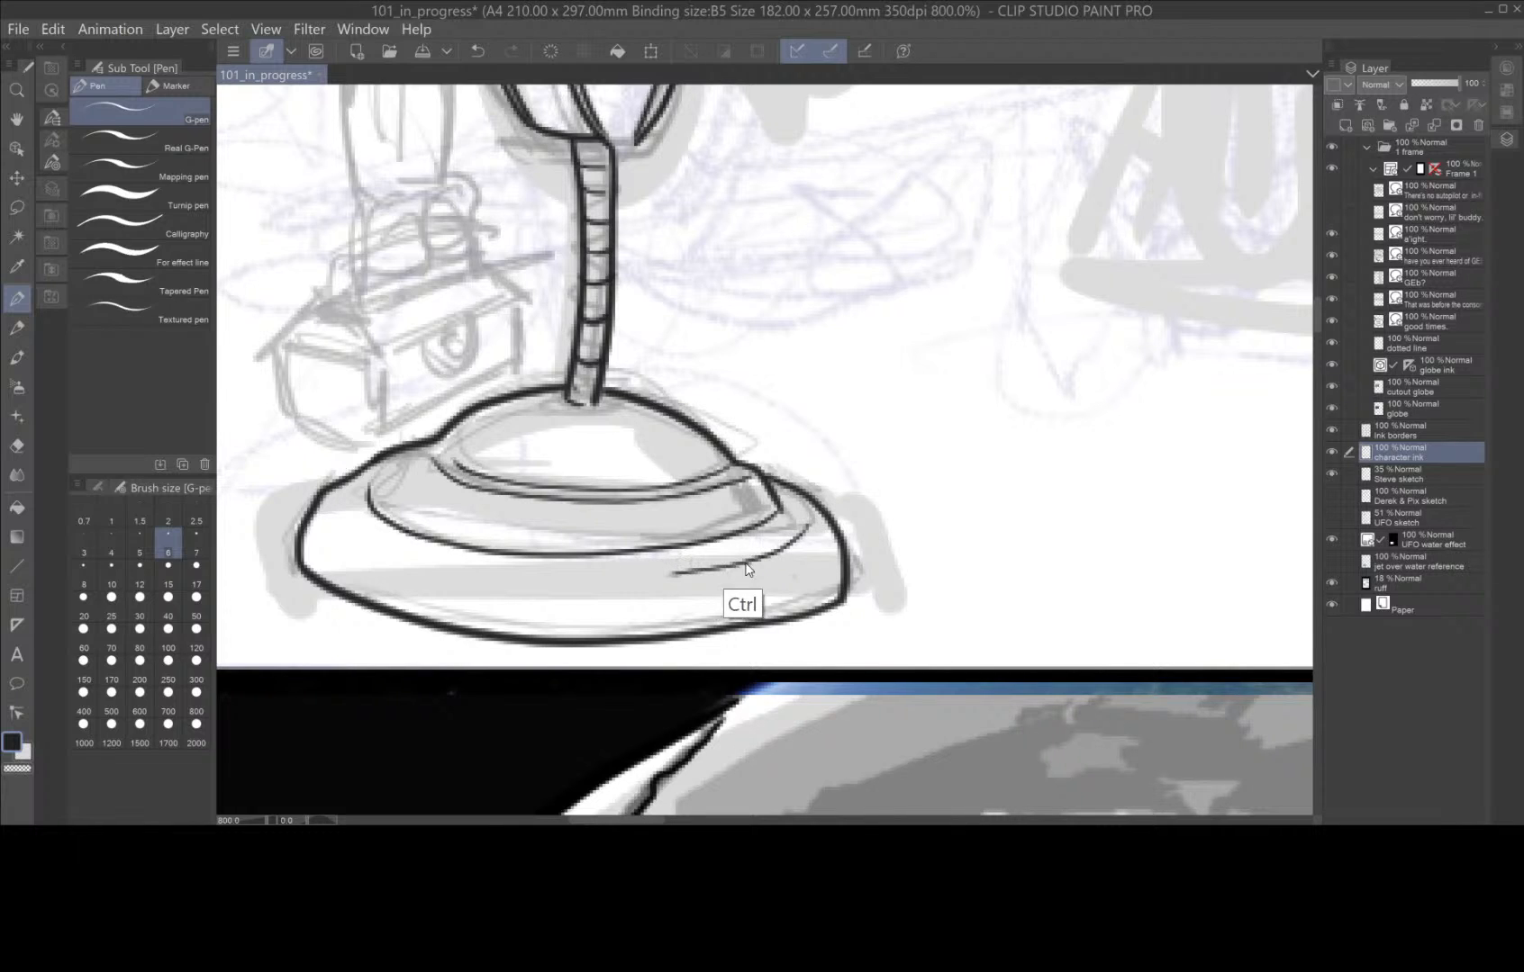
pyautogui.hotkey('ctrl', 'z')
pyautogui.moveTo(815, 522)
pyautogui.mouseDown()
pyautogui.moveTo(742, 556)
pyautogui.moveTo(521, 577)
pyautogui.moveTo(431, 569)
pyautogui.moveTo(374, 547)
pyautogui.moveTo(335, 504)
pyautogui.mouseUp()
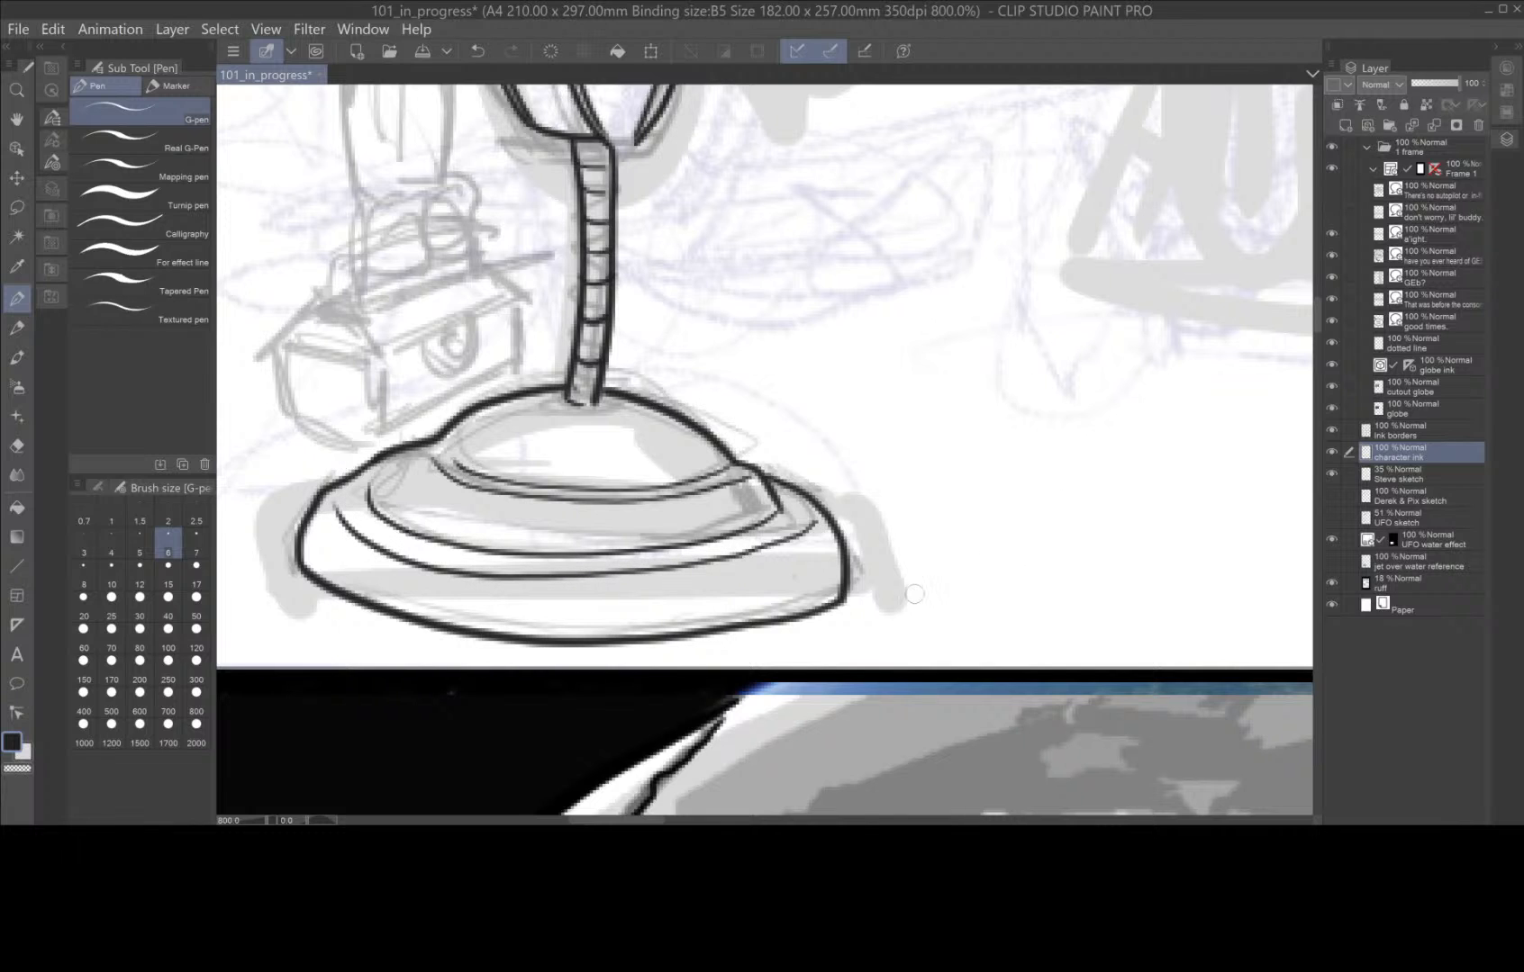
# Try to ink the robot's bent tube arm out of the oval socket and erase the torso lines crossing it.
pyautogui.scroll(10, 914, 594)
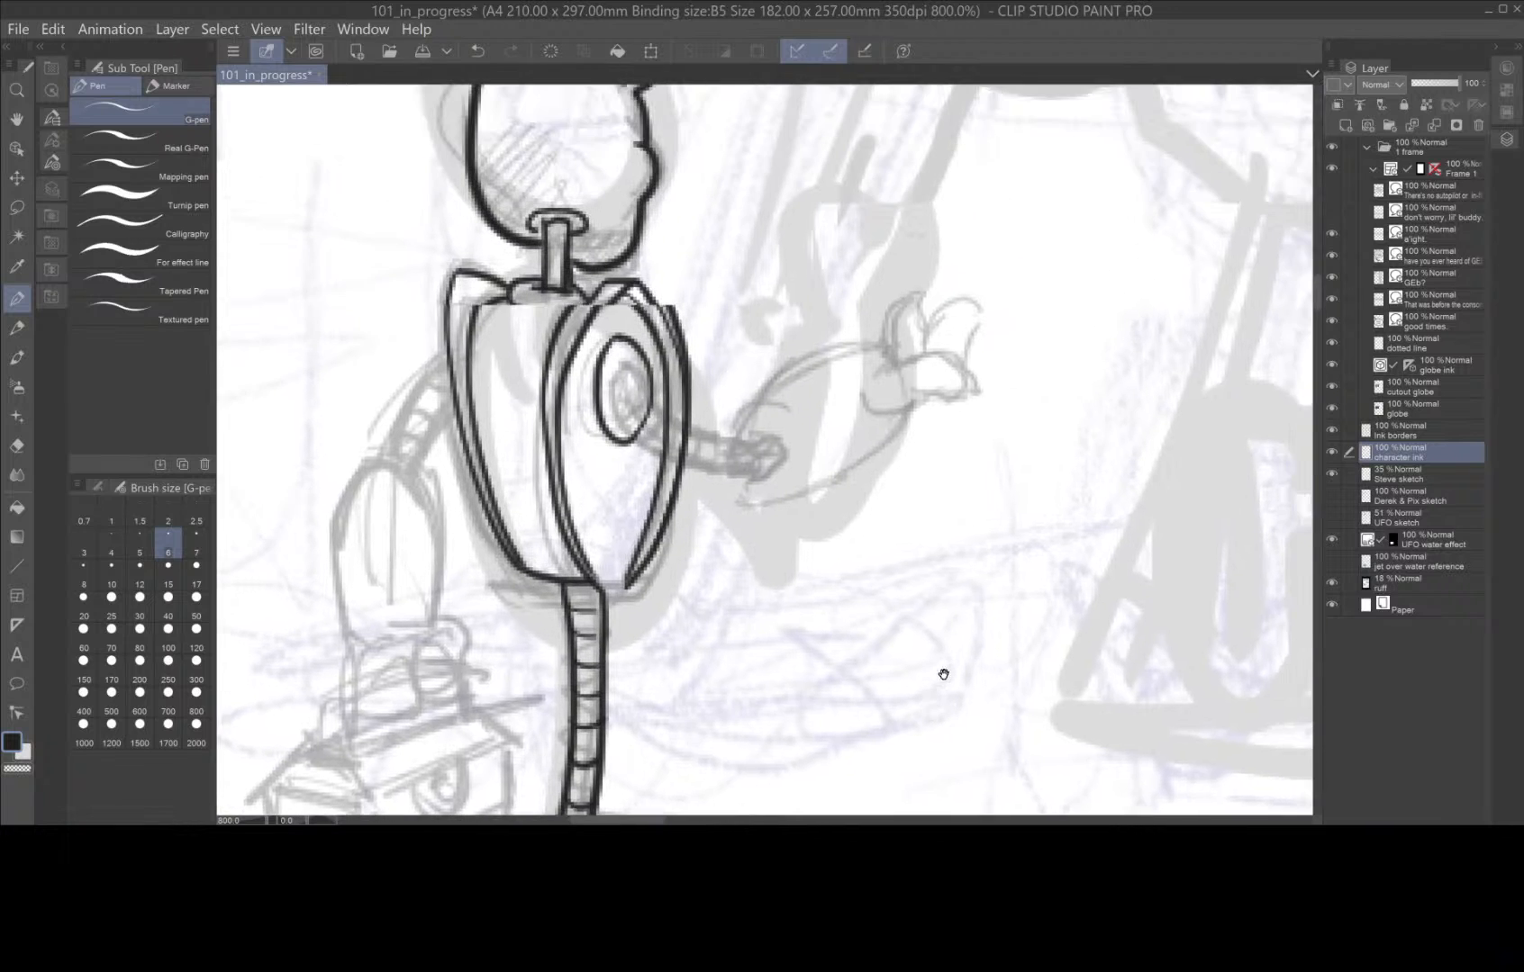
pyautogui.scroll(1, 943, 674)
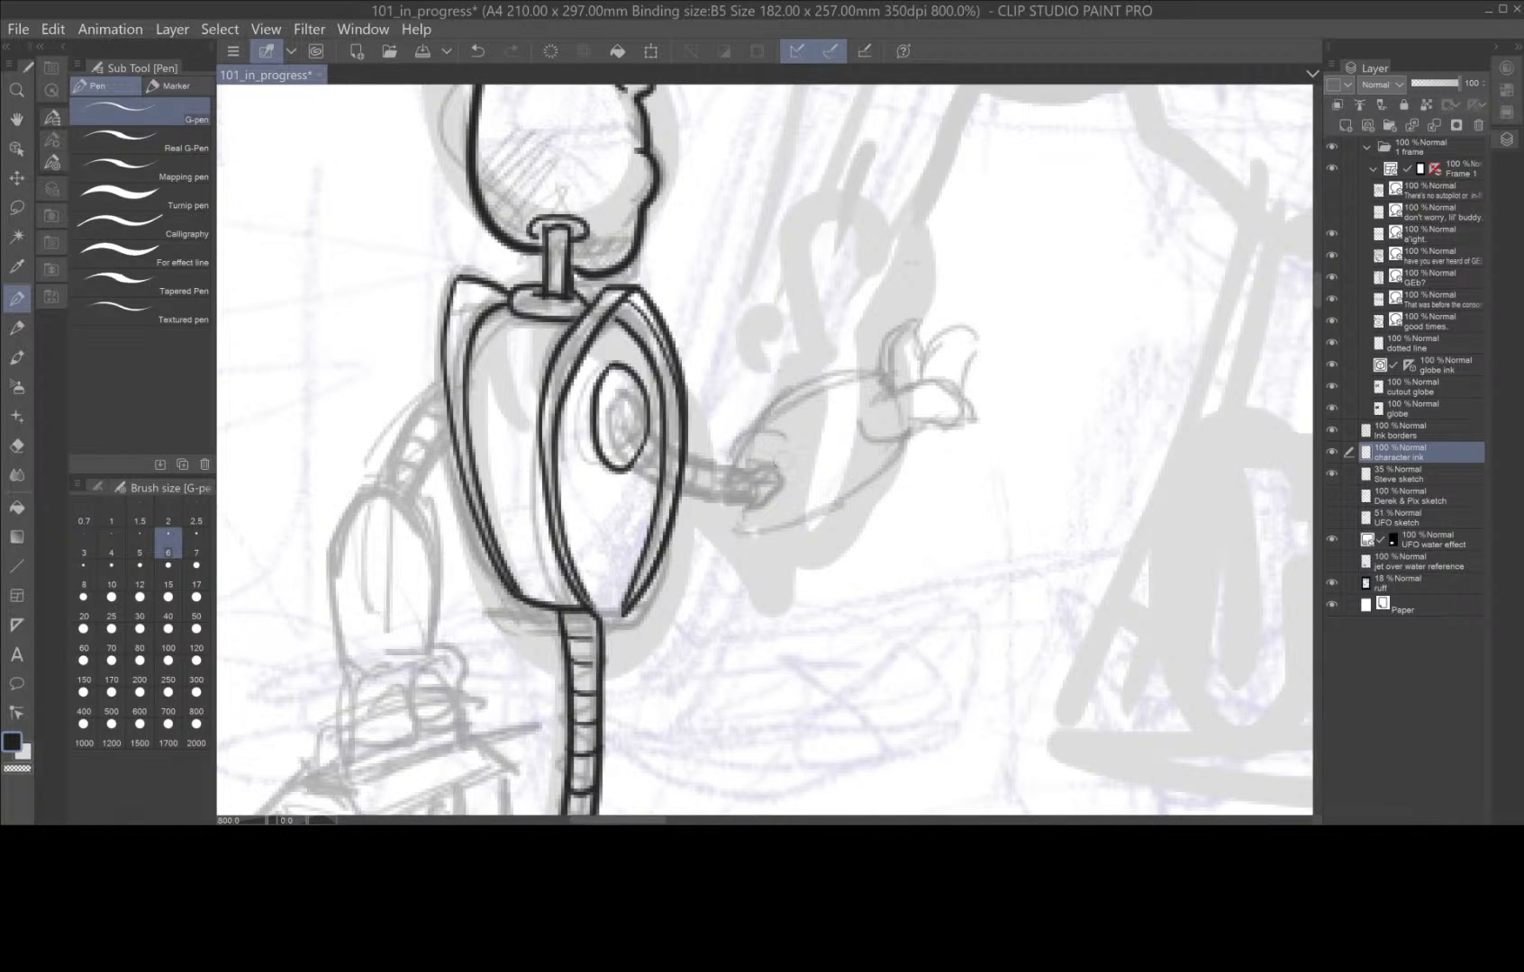
pyautogui.moveTo(758, 498)
pyautogui.mouseDown()
pyautogui.moveTo(783, 485)
pyautogui.moveTo(761, 464)
pyautogui.moveTo(670, 451)
pyautogui.moveTo(622, 396)
pyautogui.mouseUp()
pyautogui.moveTo(759, 501)
pyautogui.mouseDown()
pyautogui.moveTo(651, 473)
pyautogui.moveTo(611, 402)
pyautogui.mouseUp()
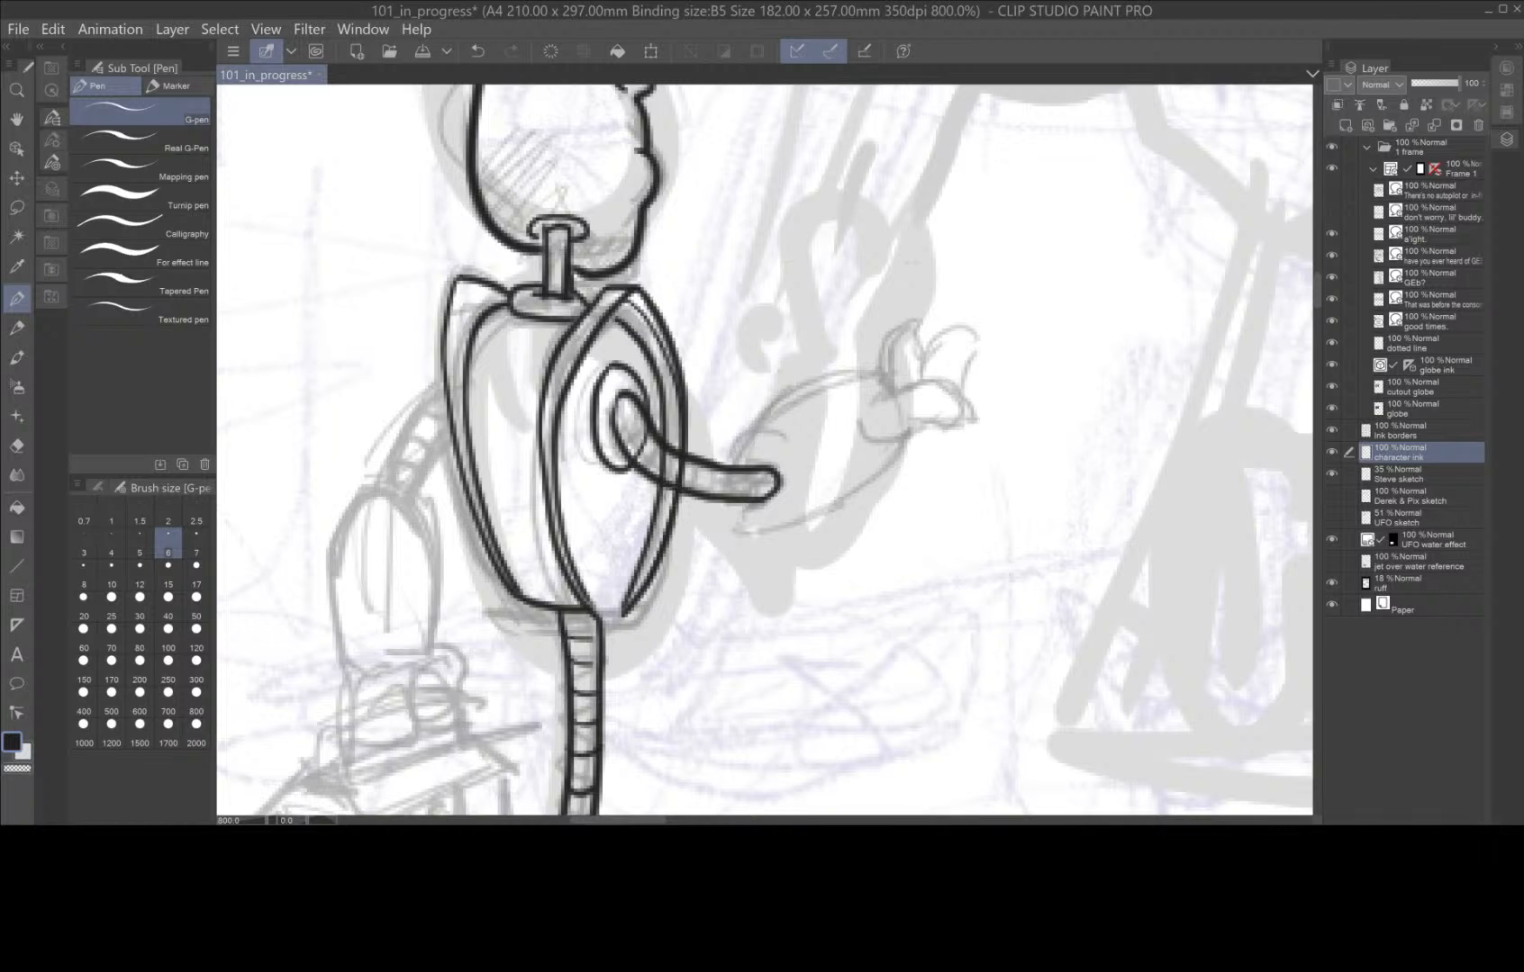
pyautogui.click(16, 446)
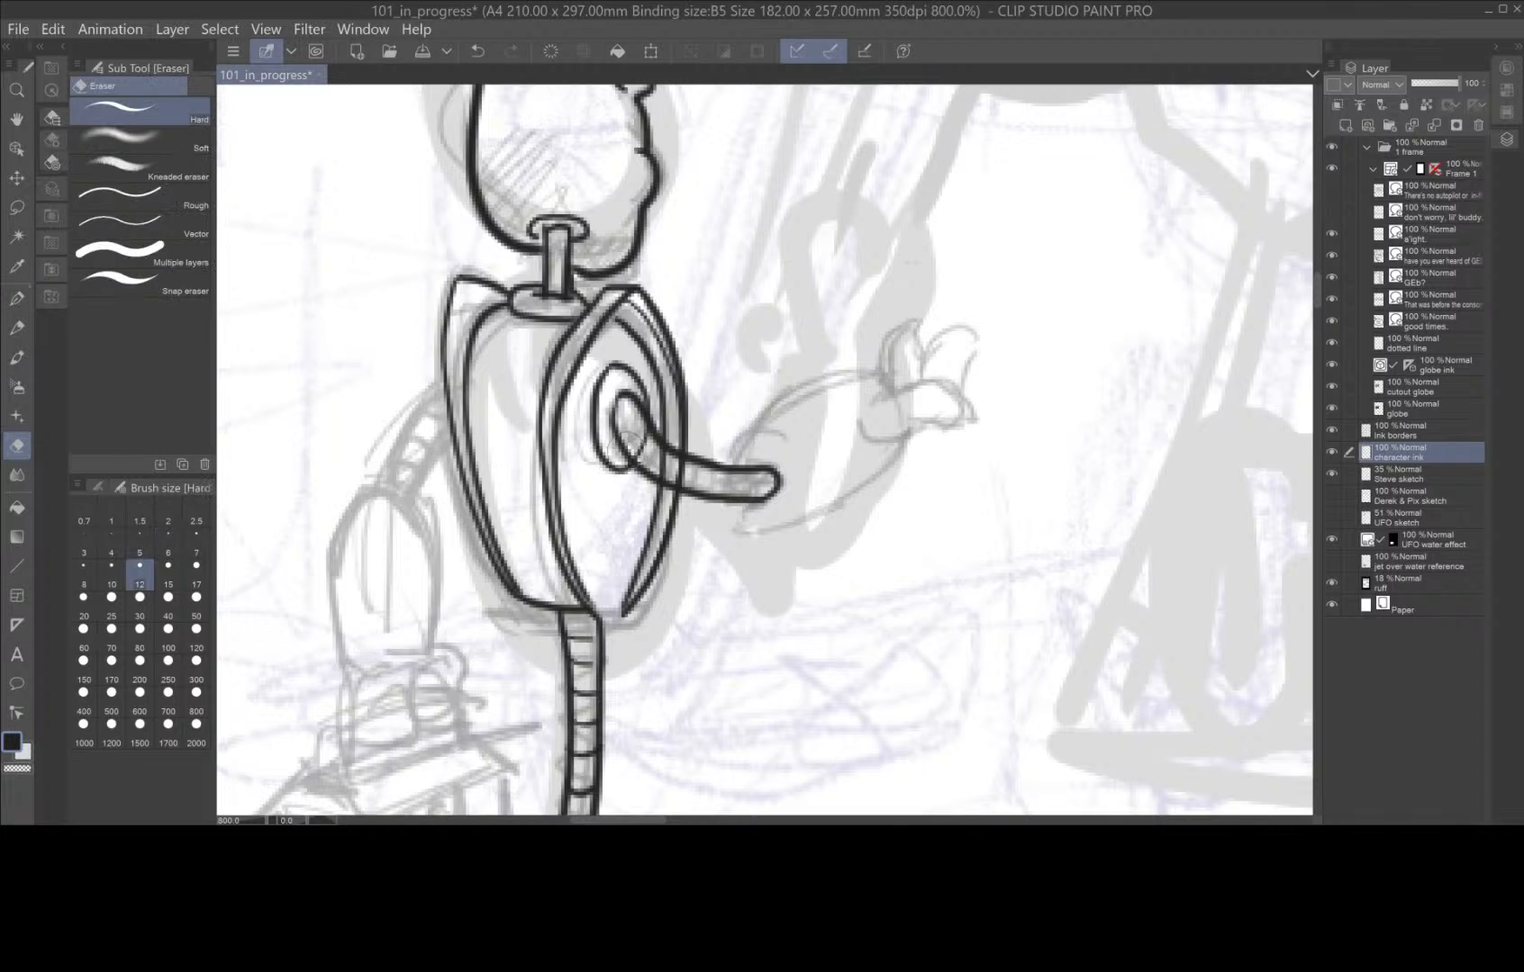
pyautogui.moveTo(656, 445); pyautogui.dragTo(704, 447)
pyautogui.rightClick(1411, 452)
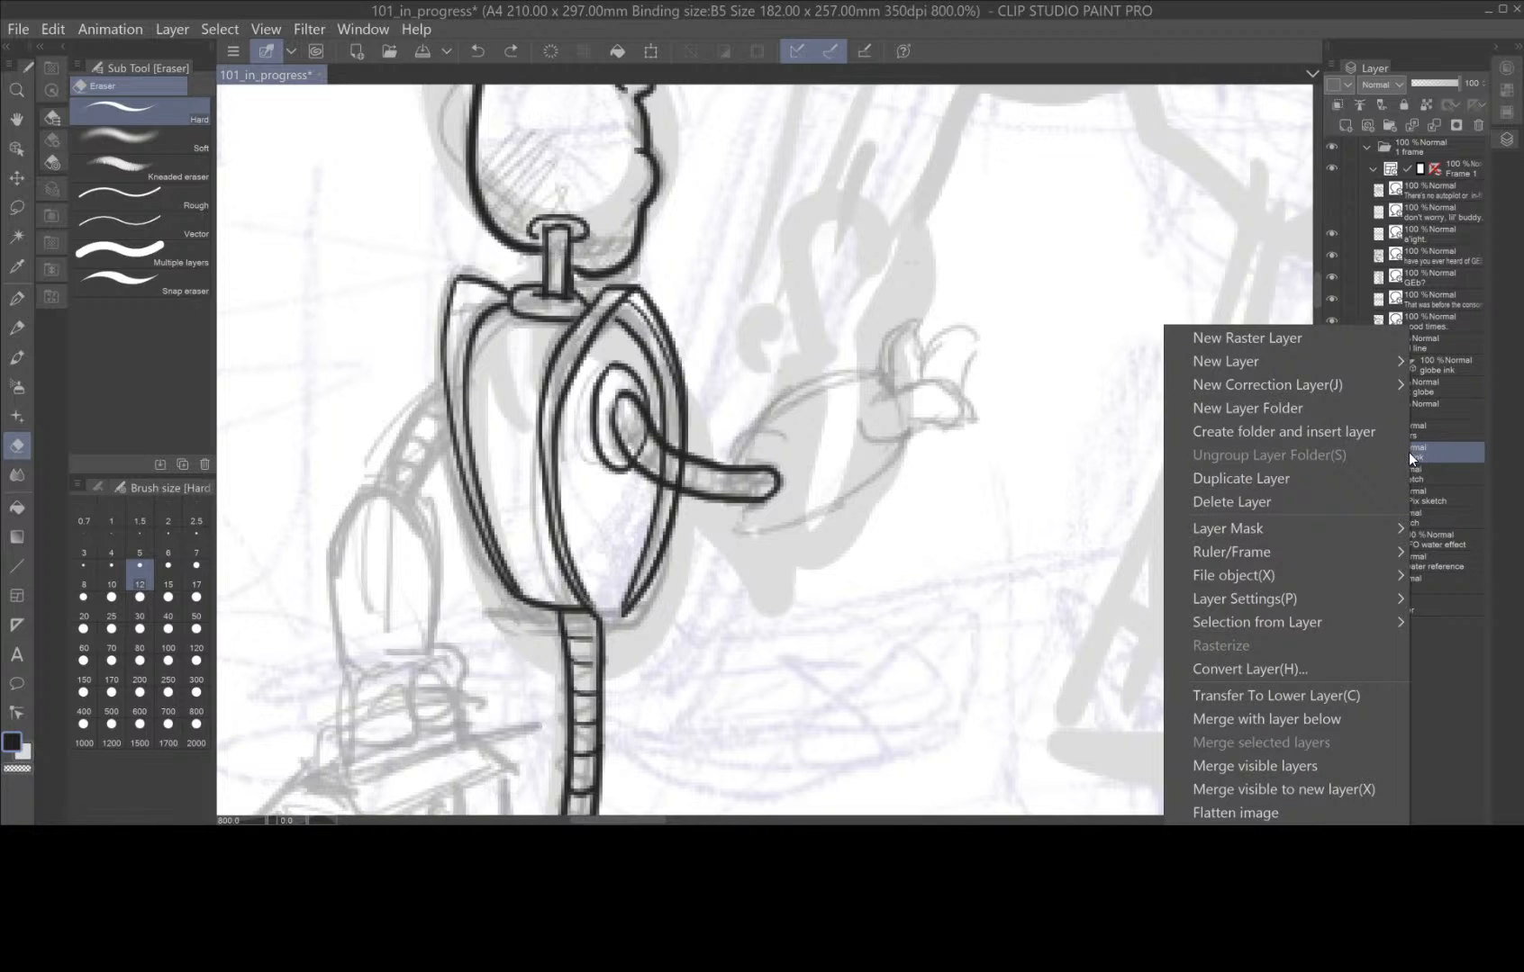
pyautogui.click(1023, 504)
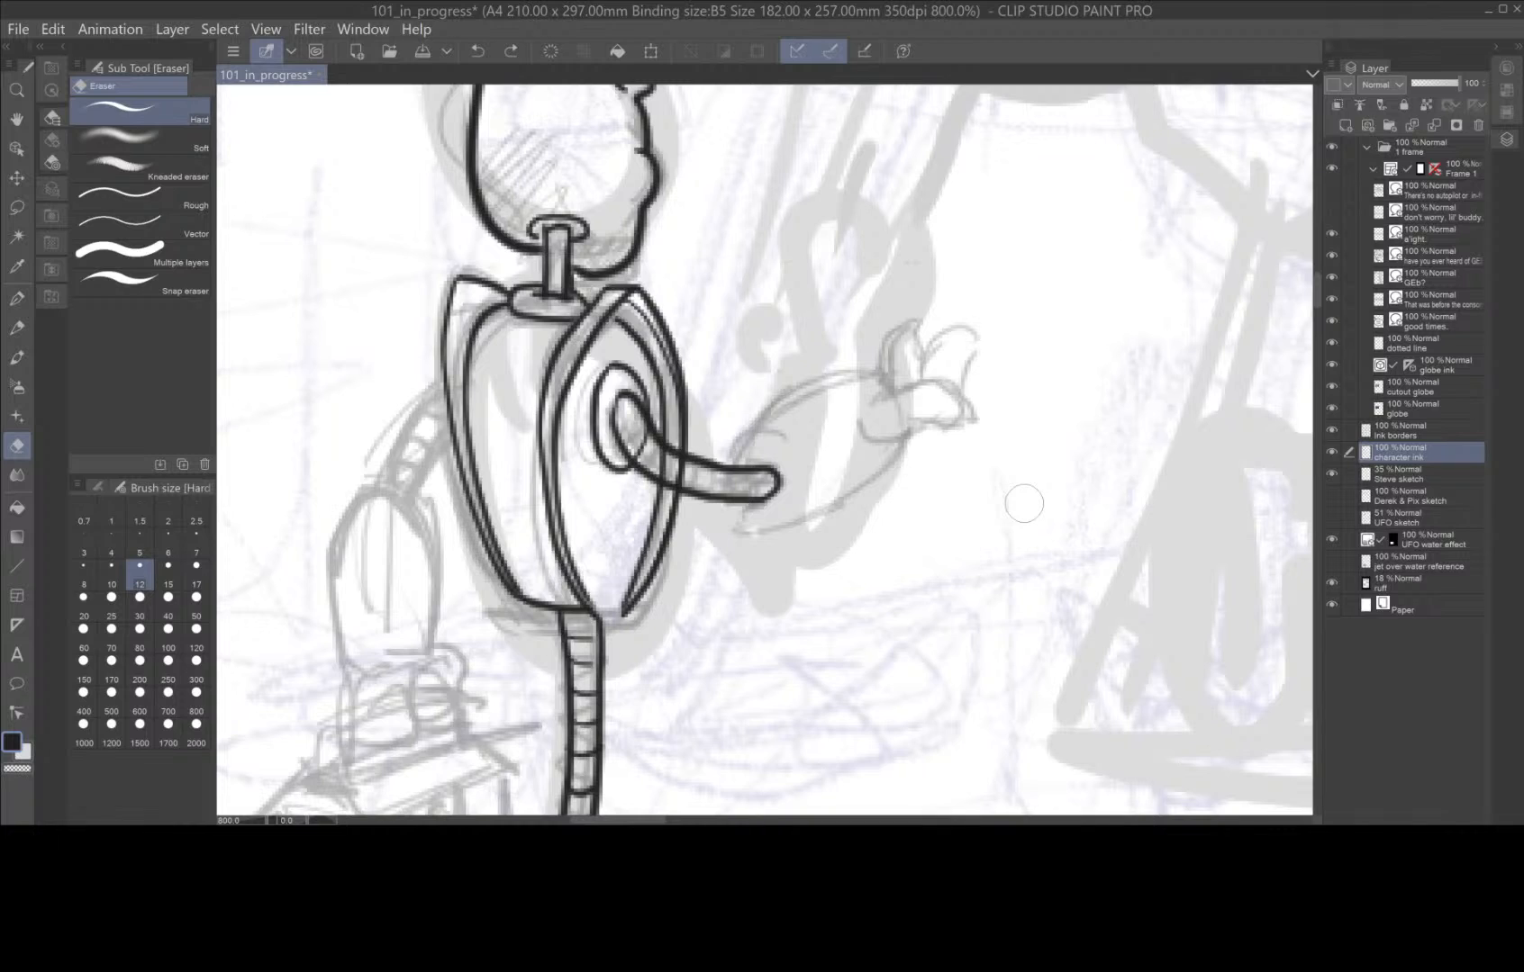
pyautogui.hotkey('ctrl', 'z')
pyautogui.hotkey('ctrl', 'z')
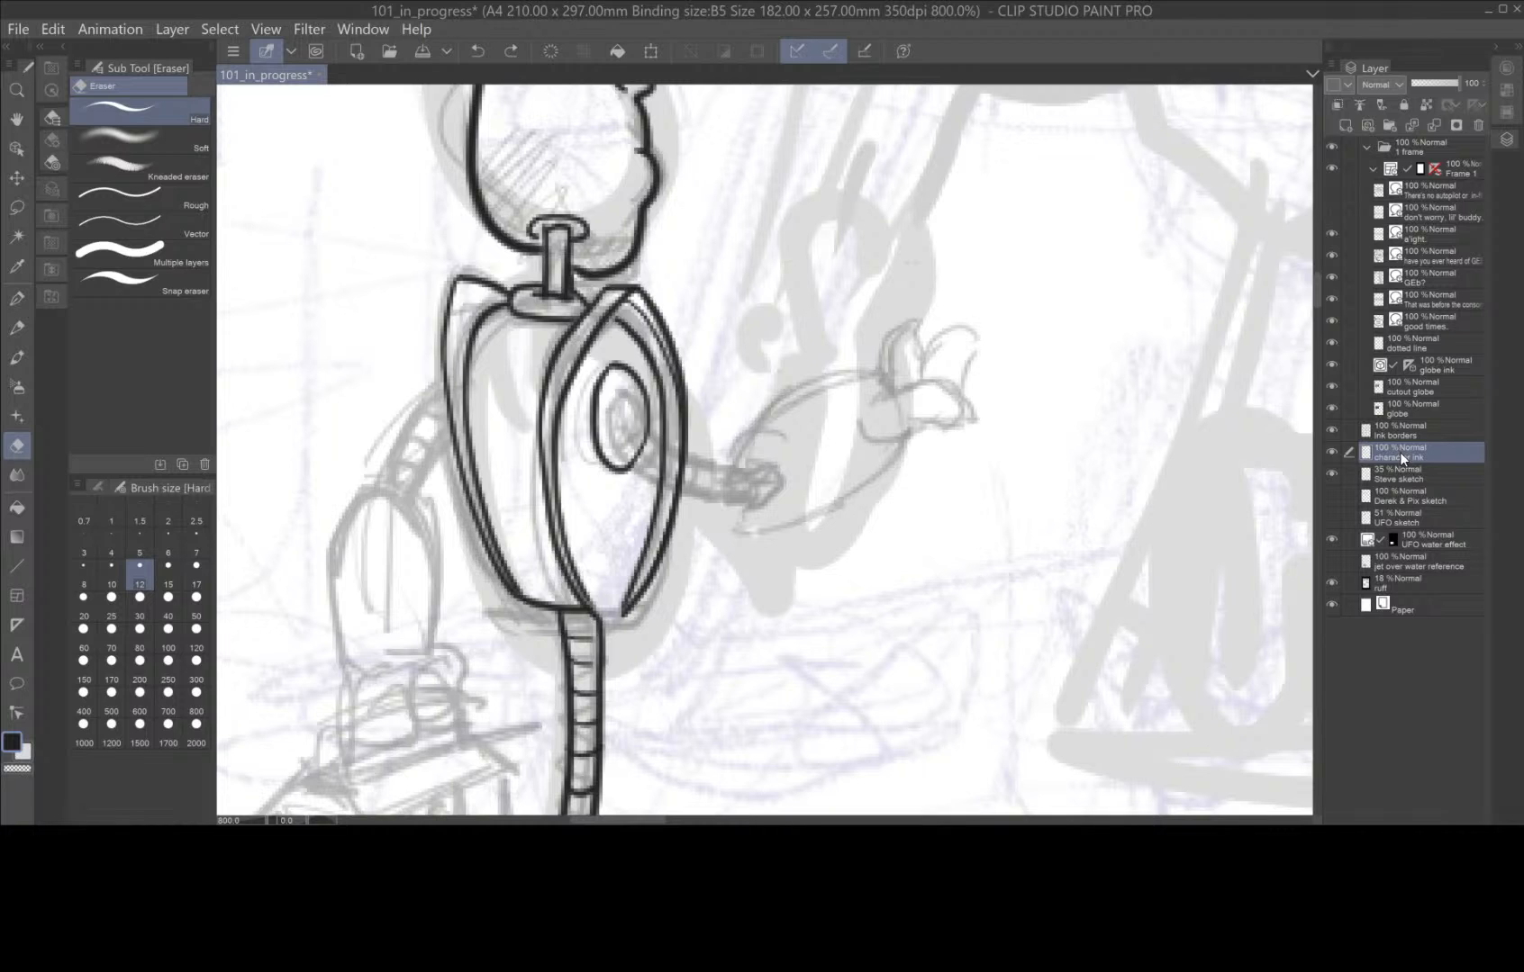
# Lasso the whole inked robot in the first panel, clear it from the character ink layer and deselect.
pyautogui.hotkey('ctrl', '-')
pyautogui.hotkey('ctrl', '-')
pyautogui.hotkey('ctrl', '-')
pyautogui.hotkey('ctrl', '-')
pyautogui.hotkey('ctrl', '-')
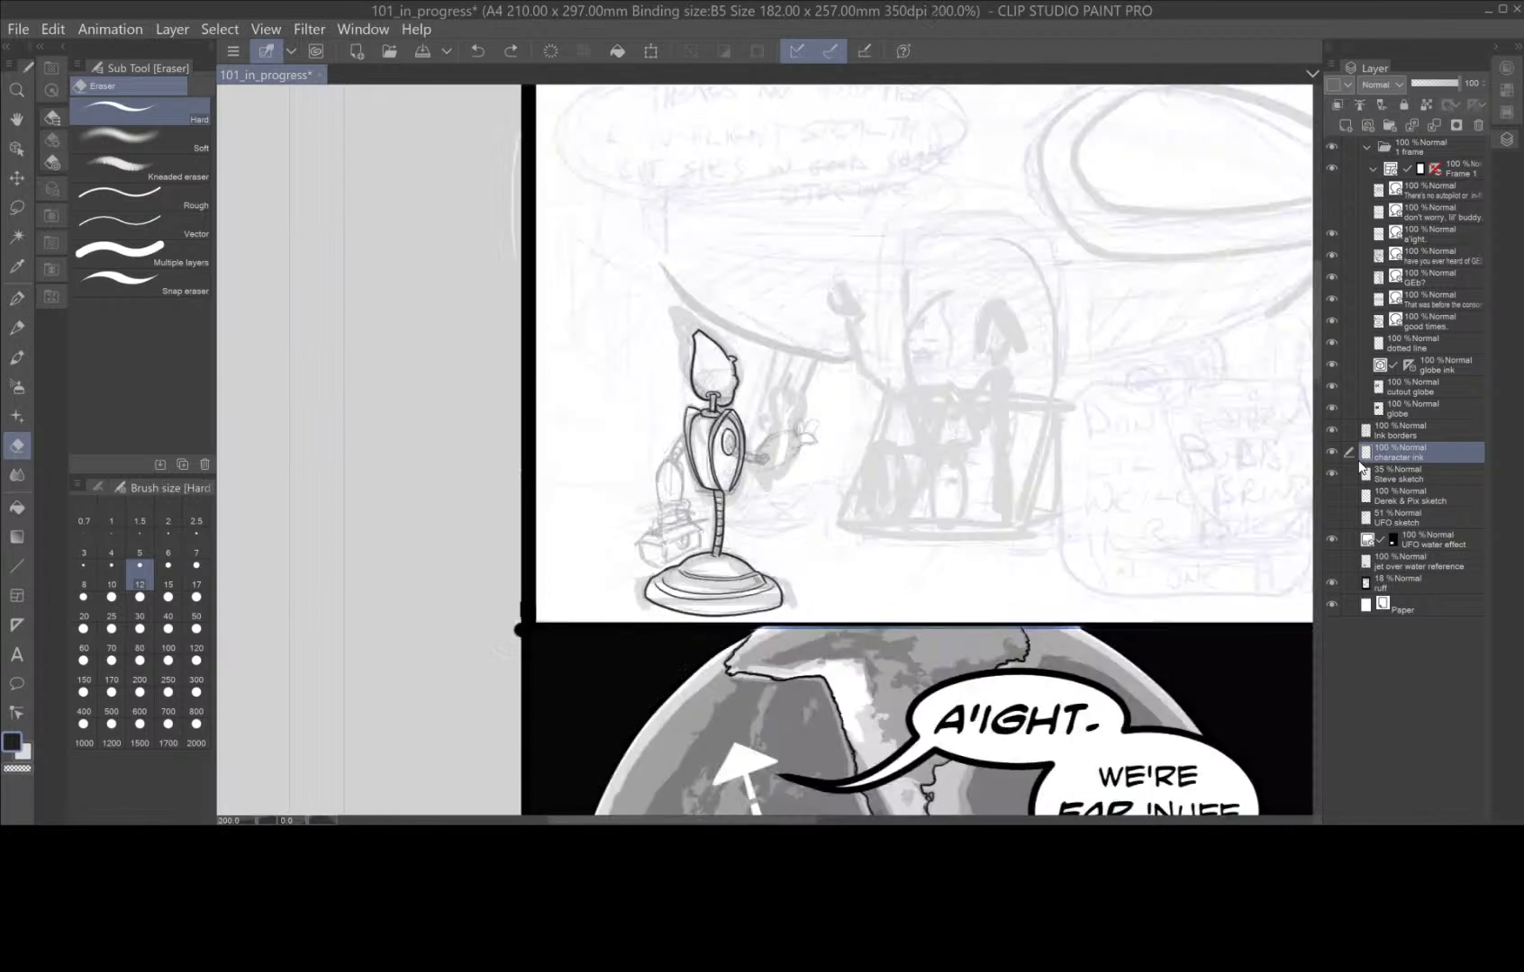
pyautogui.hotkey('ctrl', '+')
pyautogui.click(17, 207)
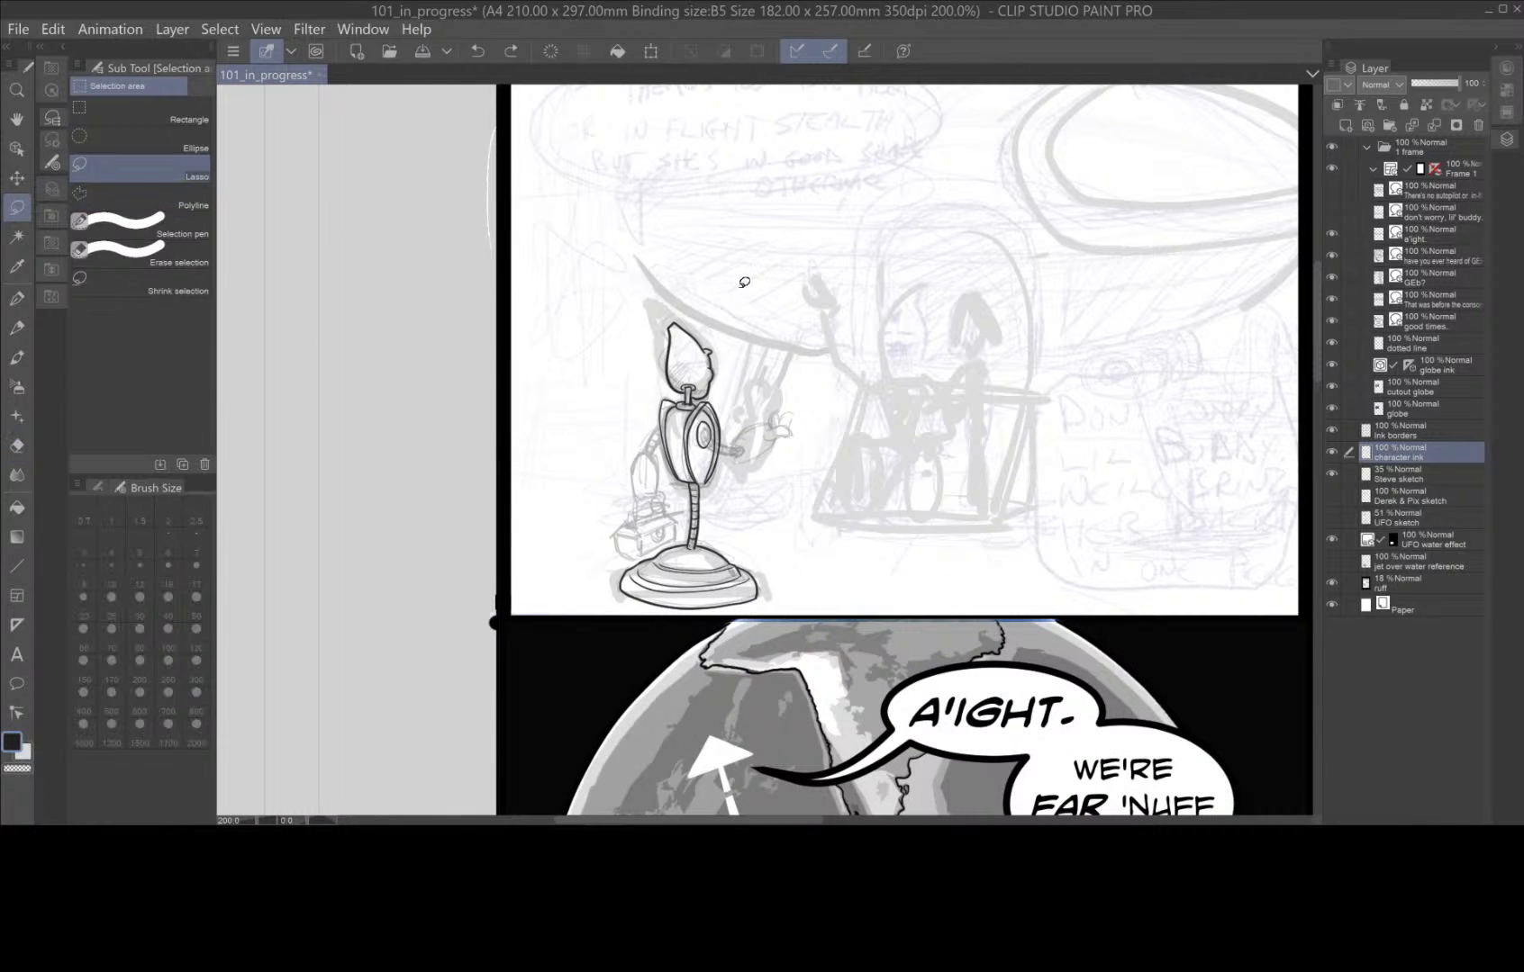
pyautogui.moveTo(740, 285)
pyautogui.mouseDown()
pyautogui.moveTo(632, 274)
pyautogui.moveTo(578, 448)
pyautogui.moveTo(578, 581)
pyautogui.moveTo(615, 607)
pyautogui.moveTo(784, 607)
pyautogui.moveTo(804, 564)
pyautogui.moveTo(736, 287)
pyautogui.mouseUp()
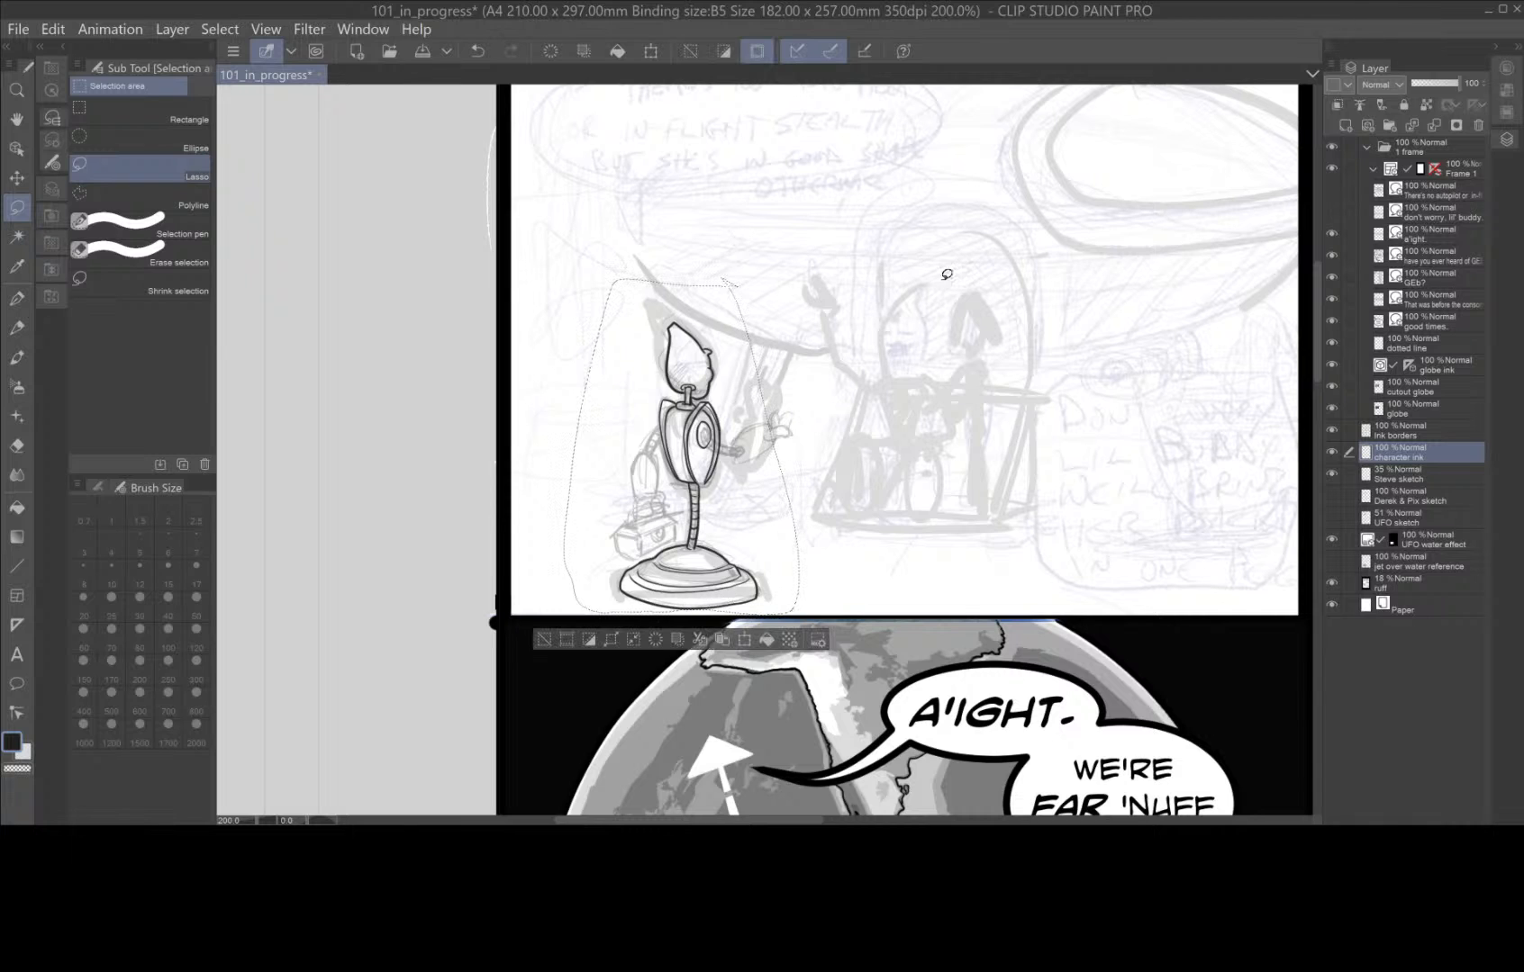
pyautogui.click(658, 642)
pyautogui.click(544, 639)
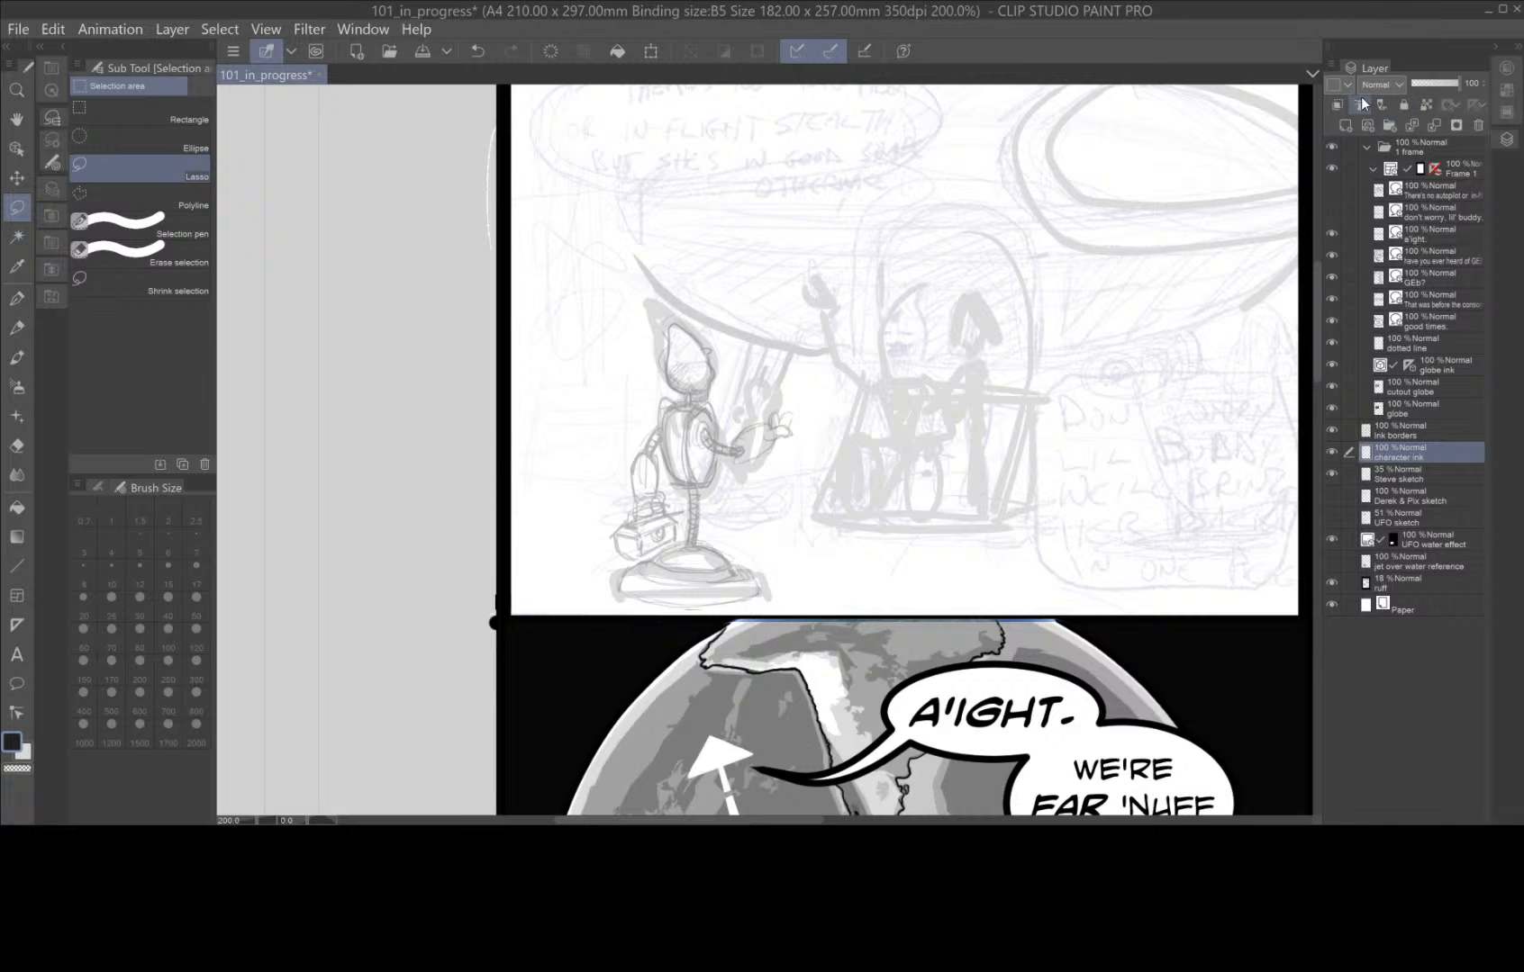
# Add a new vector layer above the character ink layer and name it "Steve ink".
pyautogui.click(1368, 123)
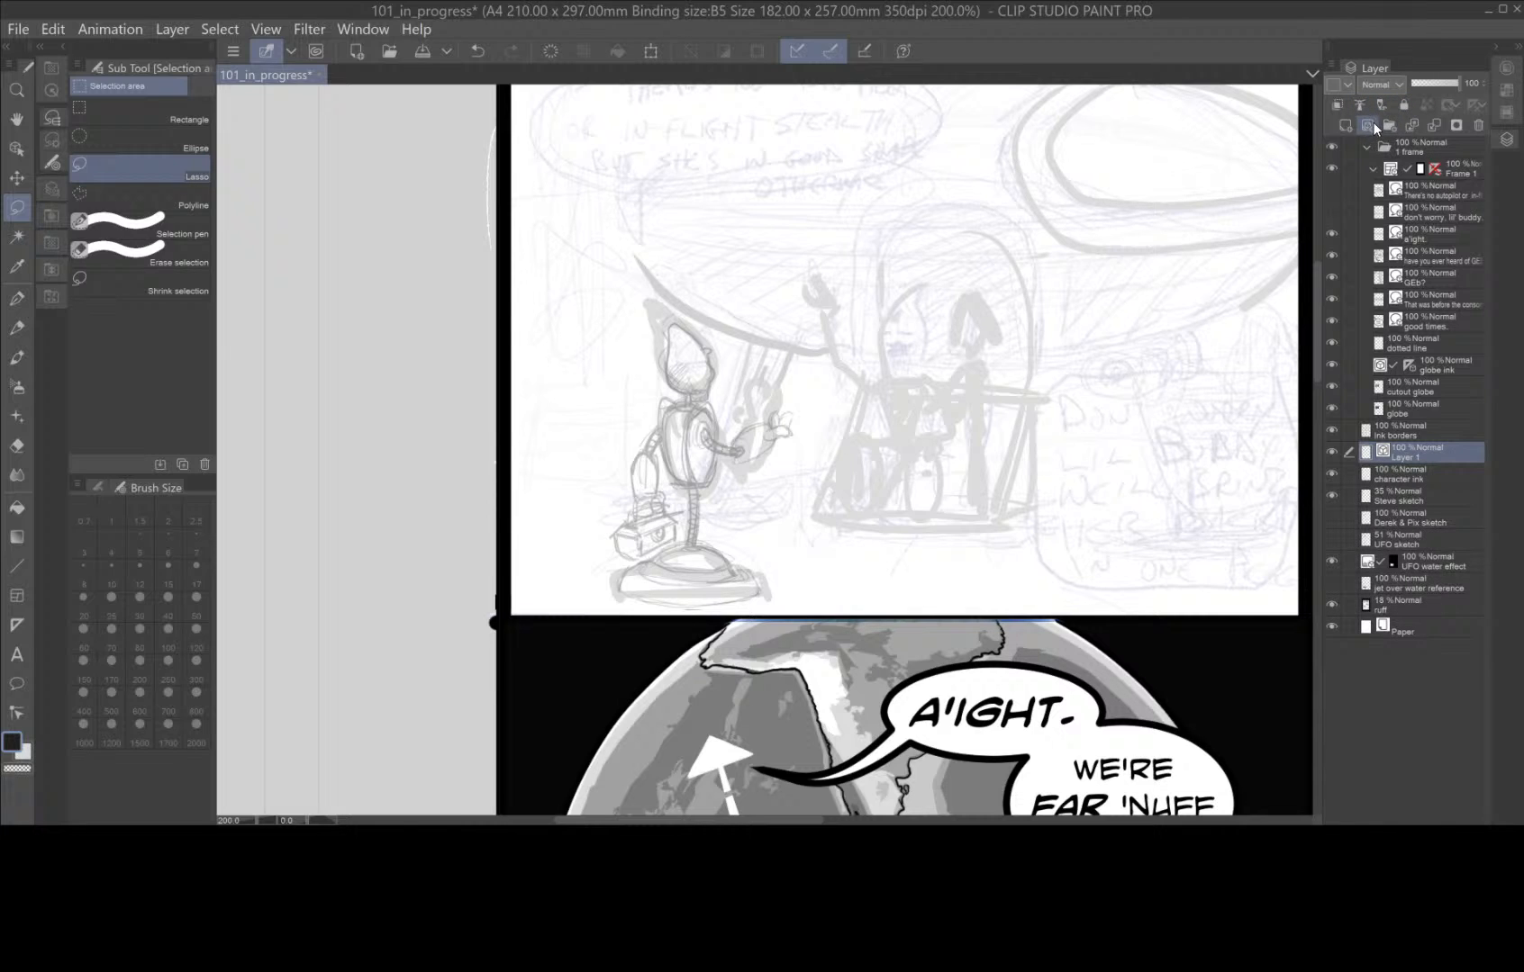
pyautogui.doubleClick(1410, 456)
# Ink the robot's pointed head outline, neck post and collar with the G-pen at size 6, following the sketch.
pyautogui.scroll(4, 723, 393)
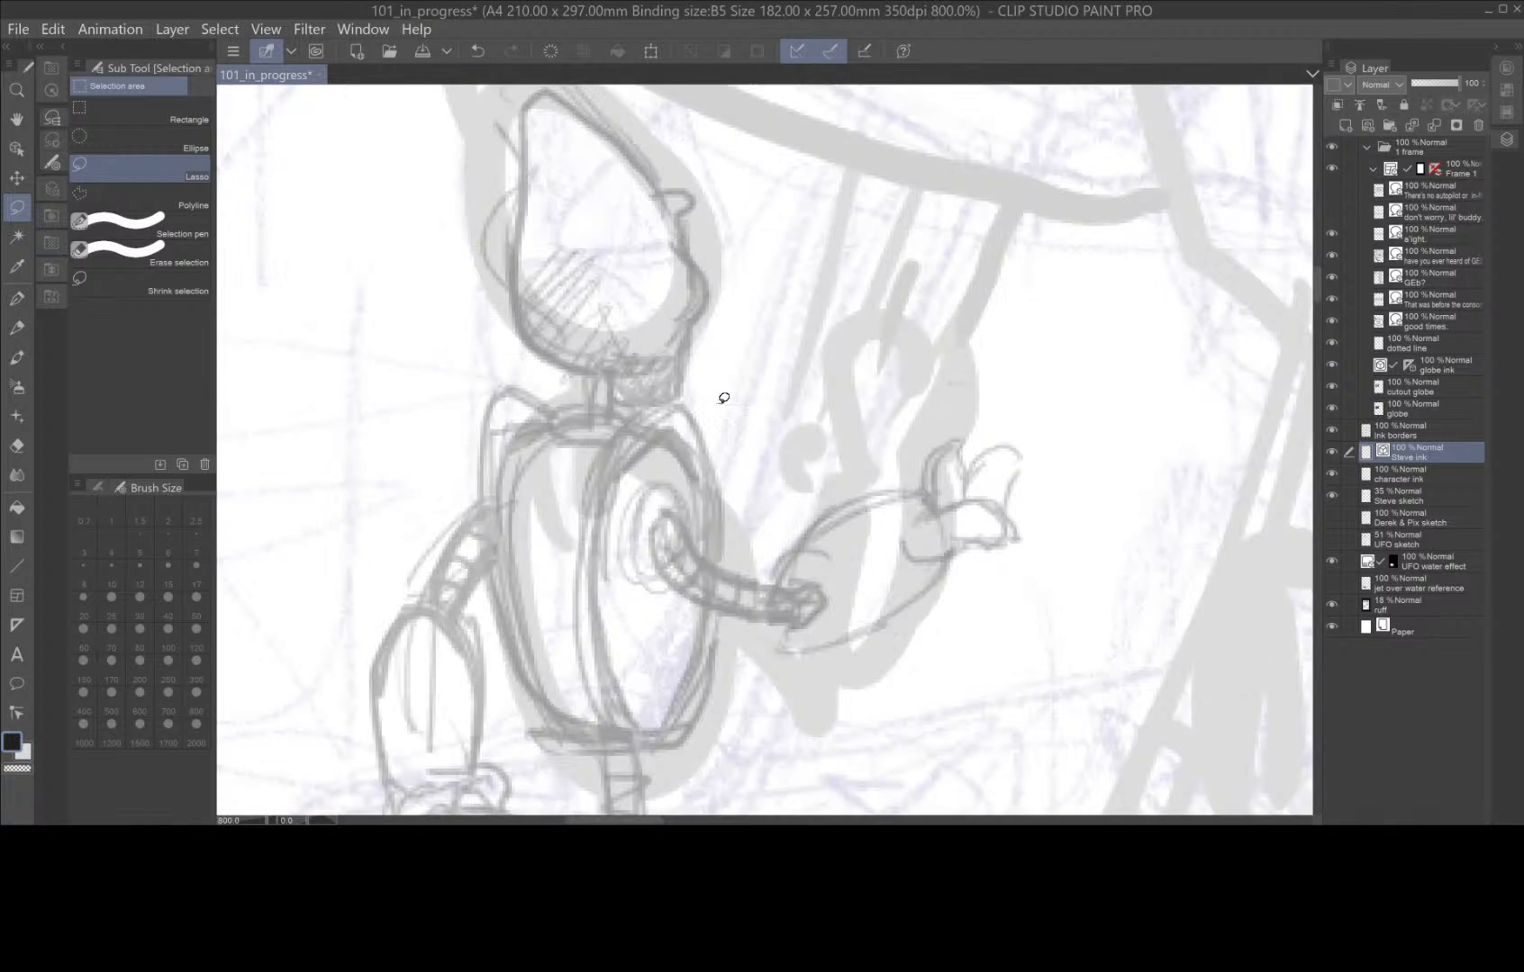
pyautogui.moveTo(805, 402); pyautogui.dragTo(895, 451)
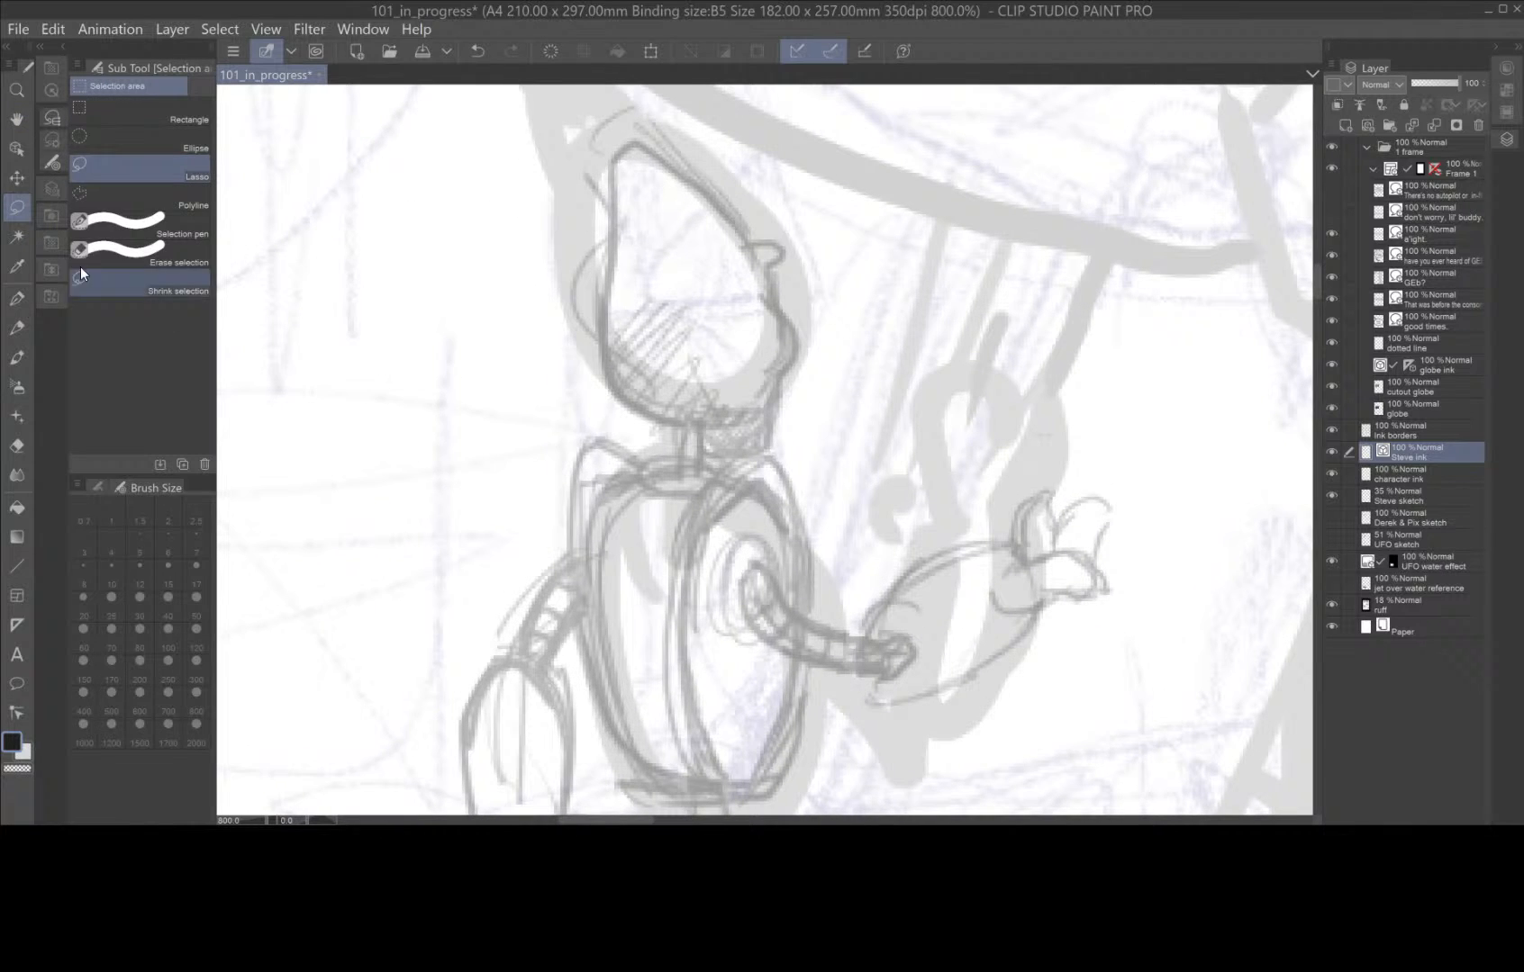
pyautogui.click(16, 298)
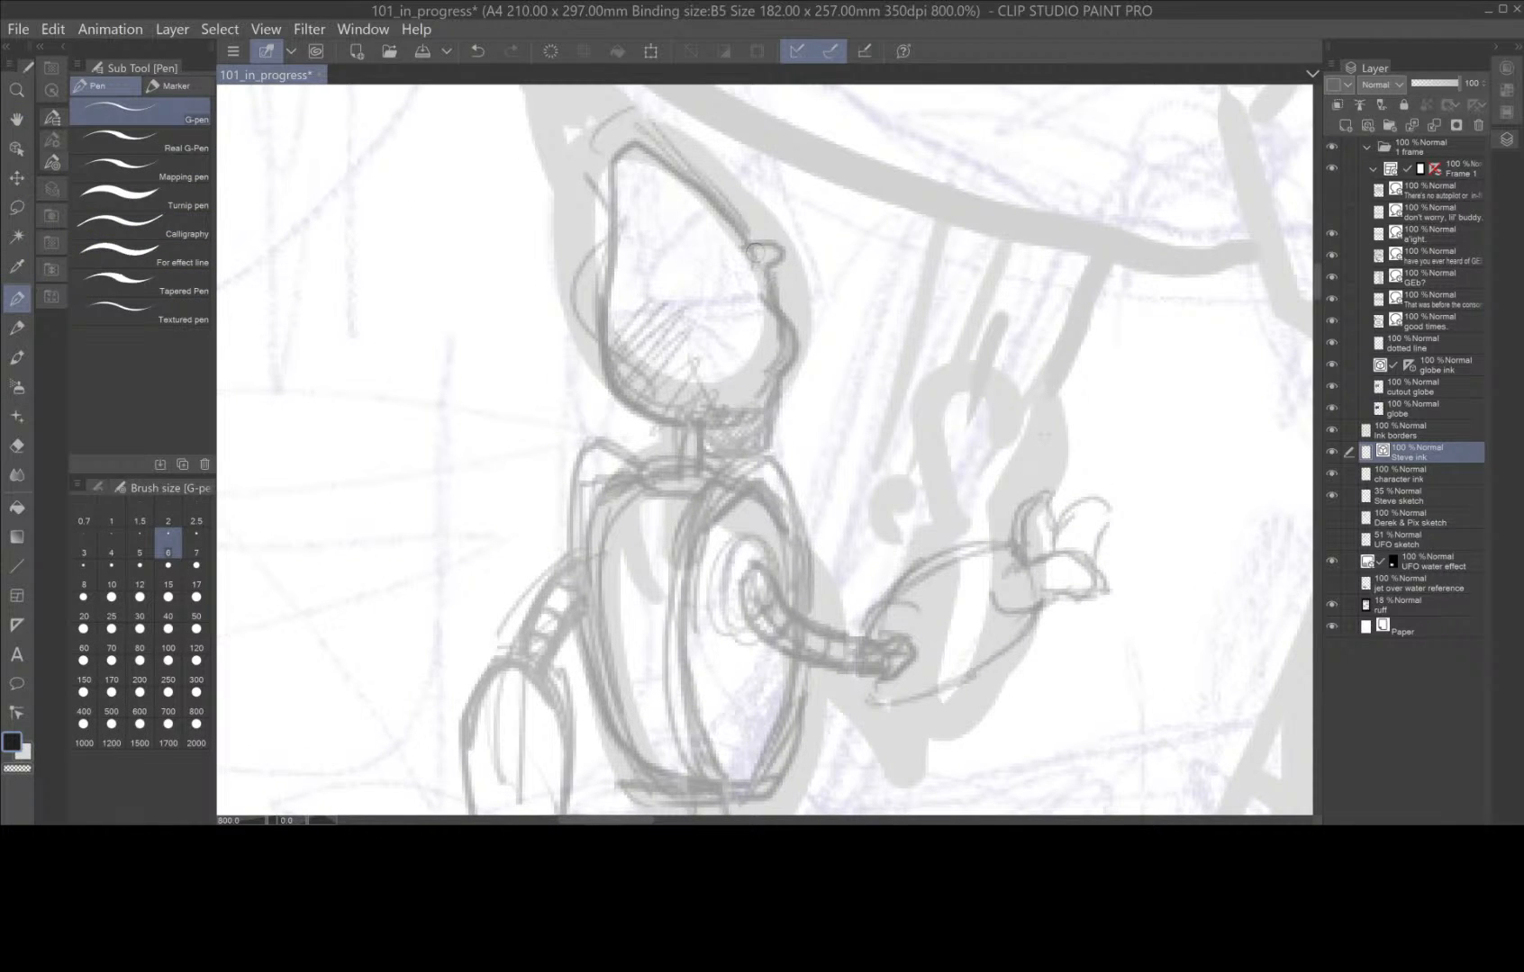
pyautogui.moveTo(756, 249)
pyautogui.mouseDown()
pyautogui.moveTo(794, 255)
pyautogui.moveTo(778, 304)
pyautogui.moveTo(732, 227)
pyautogui.moveTo(629, 144)
pyautogui.moveTo(613, 173)
pyautogui.moveTo(613, 302)
pyautogui.moveTo(631, 390)
pyautogui.moveTo(725, 448)
pyautogui.mouseUp()
pyautogui.moveTo(771, 309)
pyautogui.mouseDown()
pyautogui.moveTo(794, 347)
pyautogui.moveTo(774, 414)
pyautogui.moveTo(733, 447)
pyautogui.moveTo(687, 406)
pyautogui.moveTo(683, 470)
pyautogui.mouseUp()
pyautogui.moveTo(700, 461)
pyautogui.mouseDown()
pyautogui.moveTo(667, 454)
pyautogui.moveTo(644, 474)
pyautogui.moveTo(720, 476)
pyautogui.mouseUp()
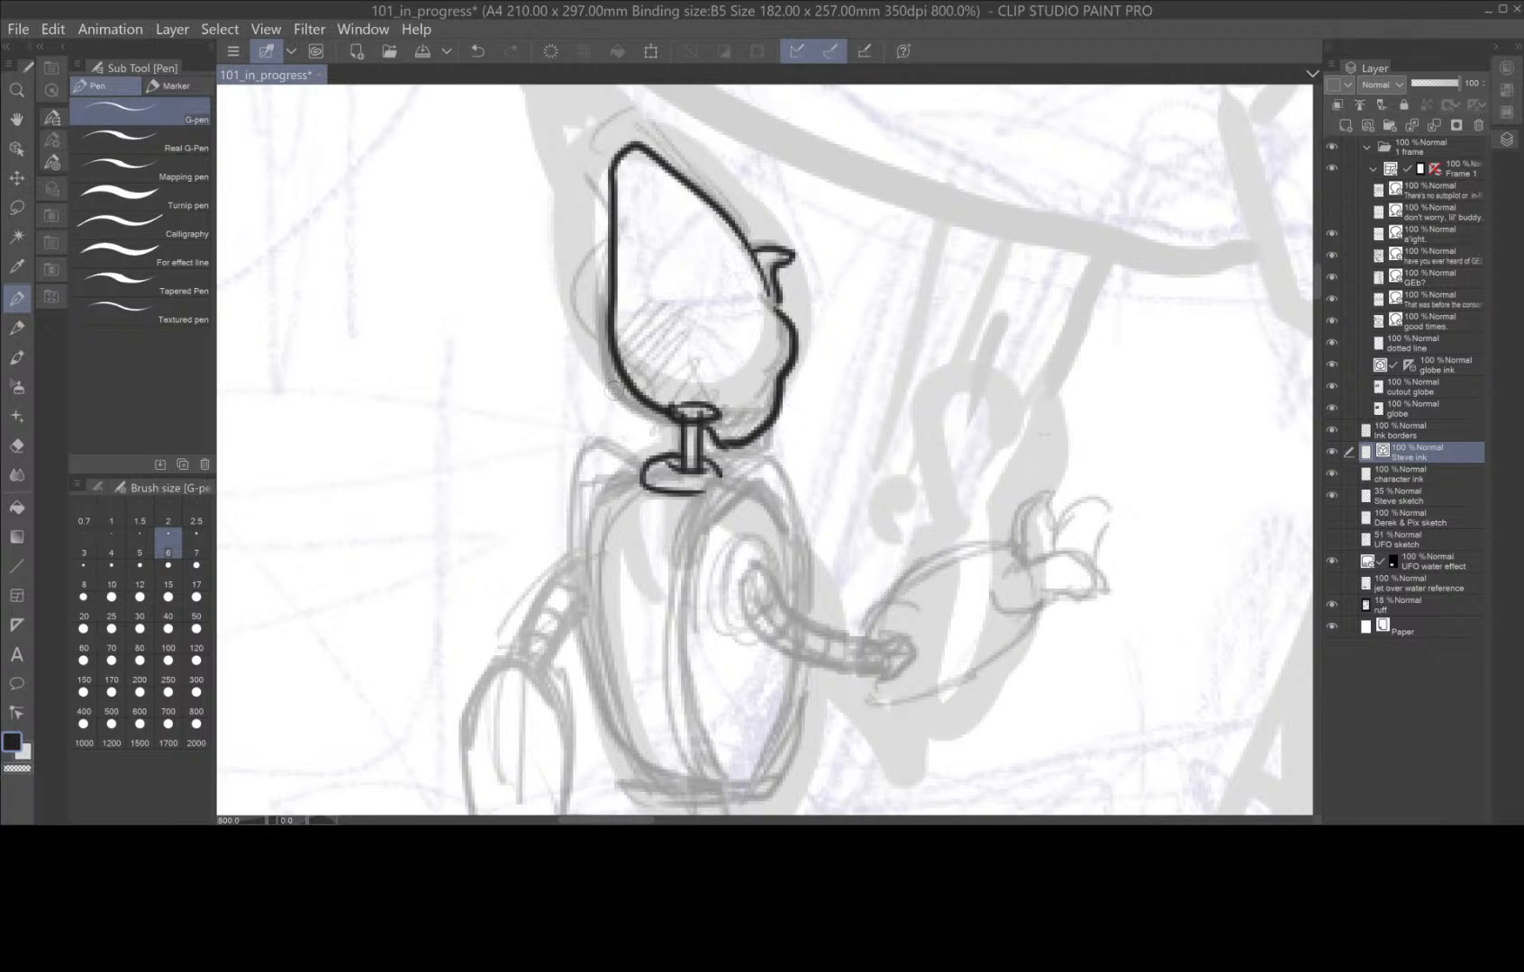
# Ink the robot's torso with a double-edged oval side panel, the front body contour and the curved back shell.
pyautogui.moveTo(816, 710); pyautogui.dragTo(762, 421)
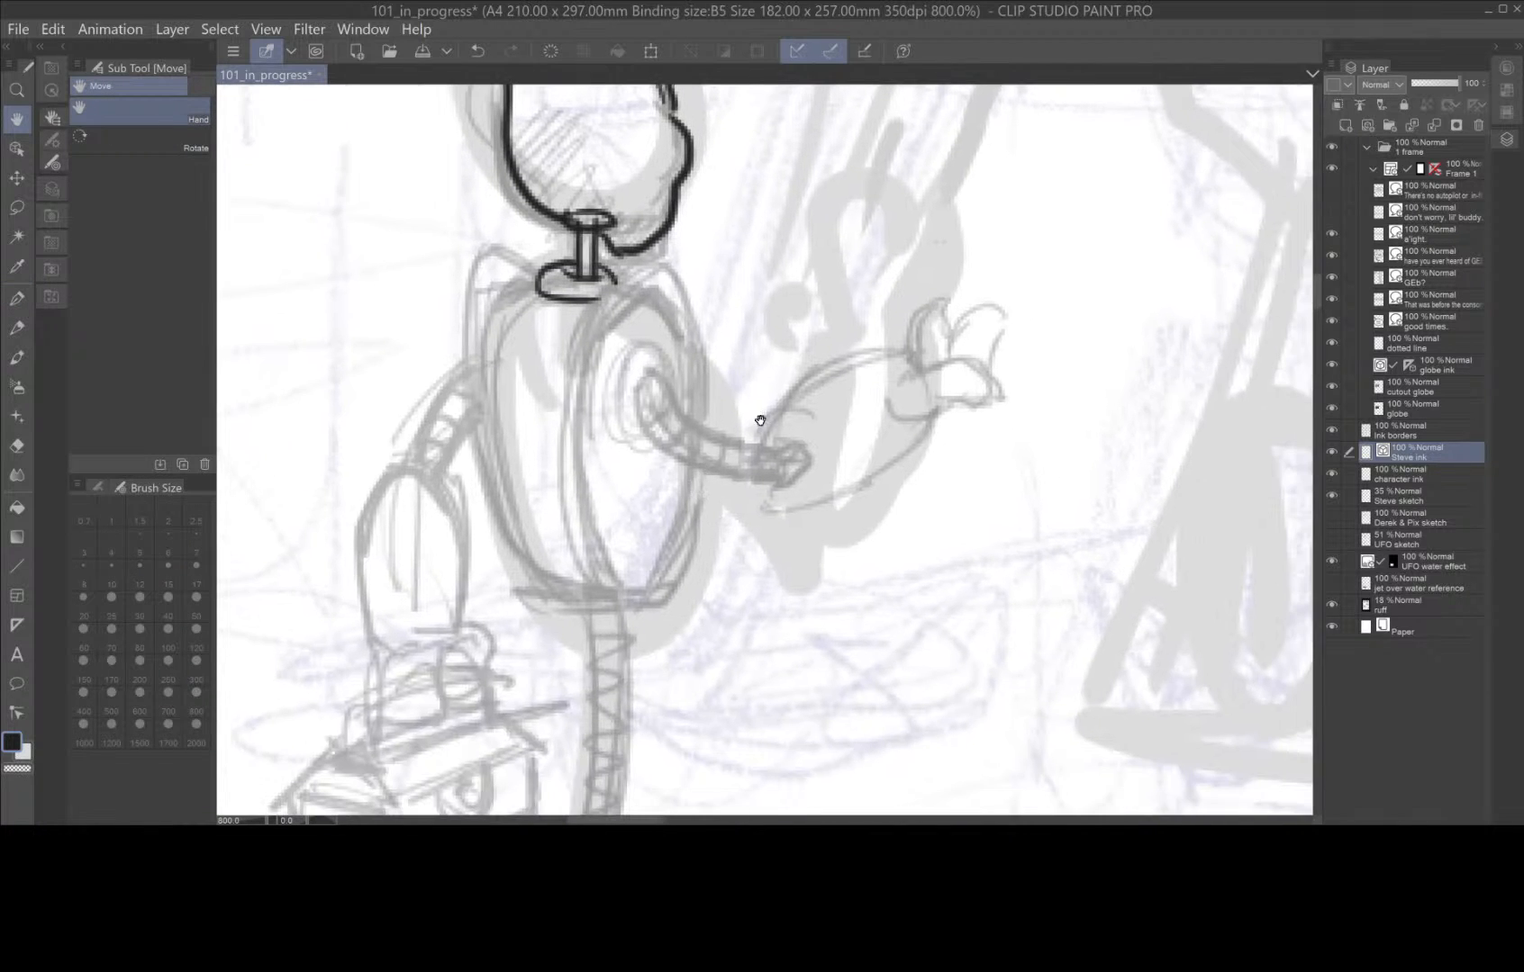
pyautogui.moveTo(663, 277)
pyautogui.mouseDown()
pyautogui.moveTo(598, 353)
pyautogui.moveTo(582, 416)
pyautogui.moveTo(584, 492)
pyautogui.moveTo(638, 598)
pyautogui.mouseUp()
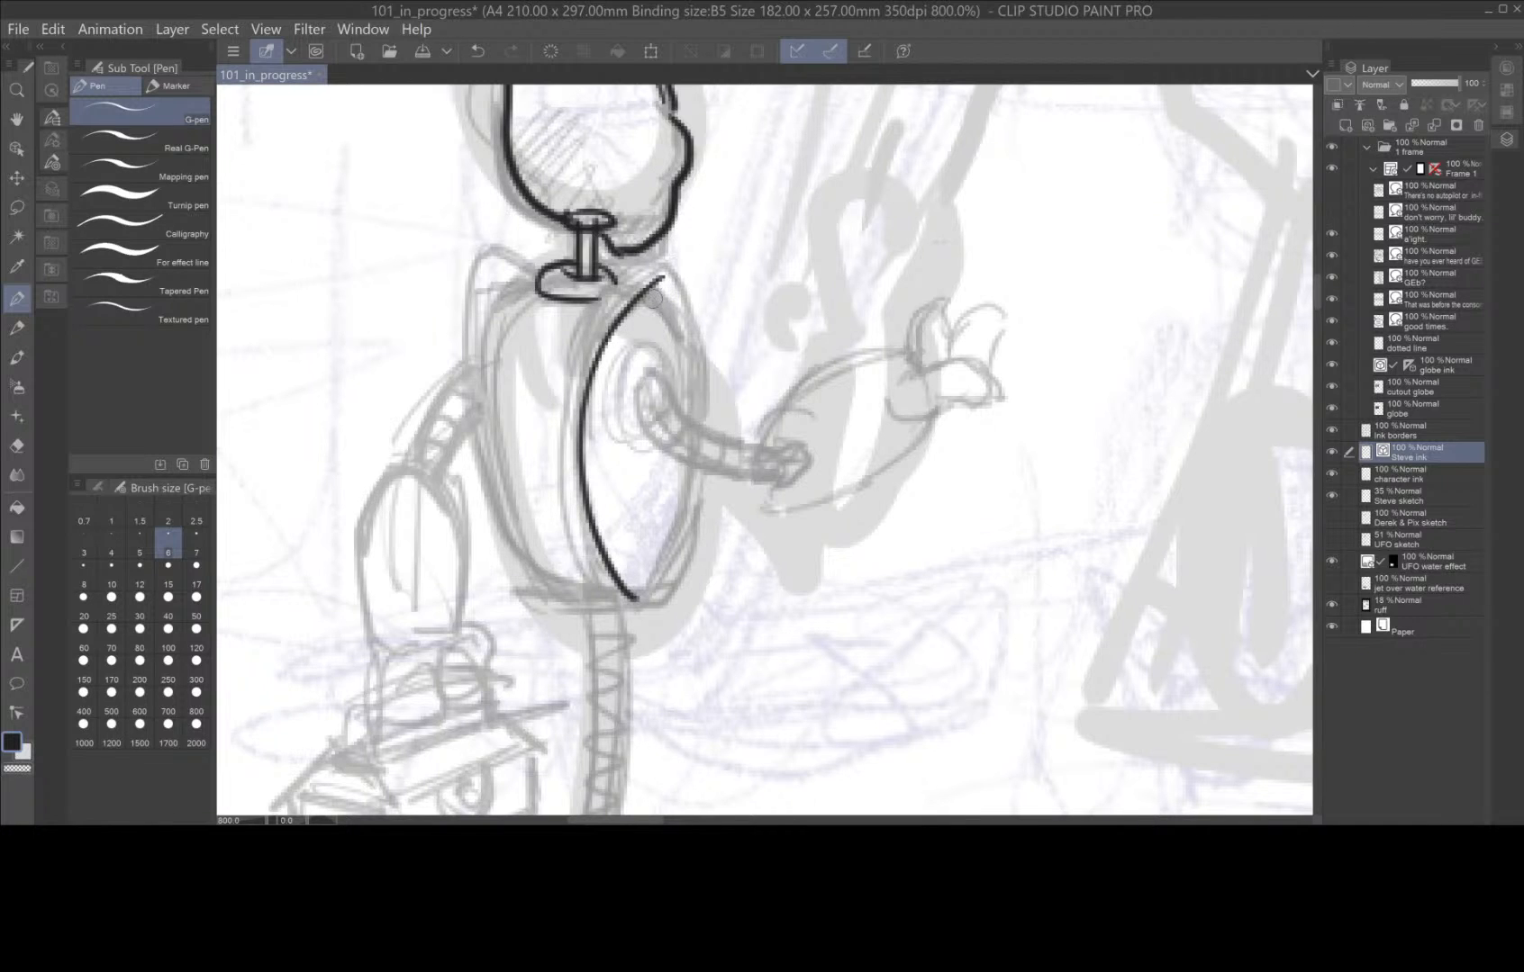
pyautogui.moveTo(648, 296)
pyautogui.mouseDown()
pyautogui.moveTo(681, 346)
pyautogui.moveTo(691, 454)
pyautogui.moveTo(668, 551)
pyautogui.moveTo(636, 596)
pyautogui.mouseUp()
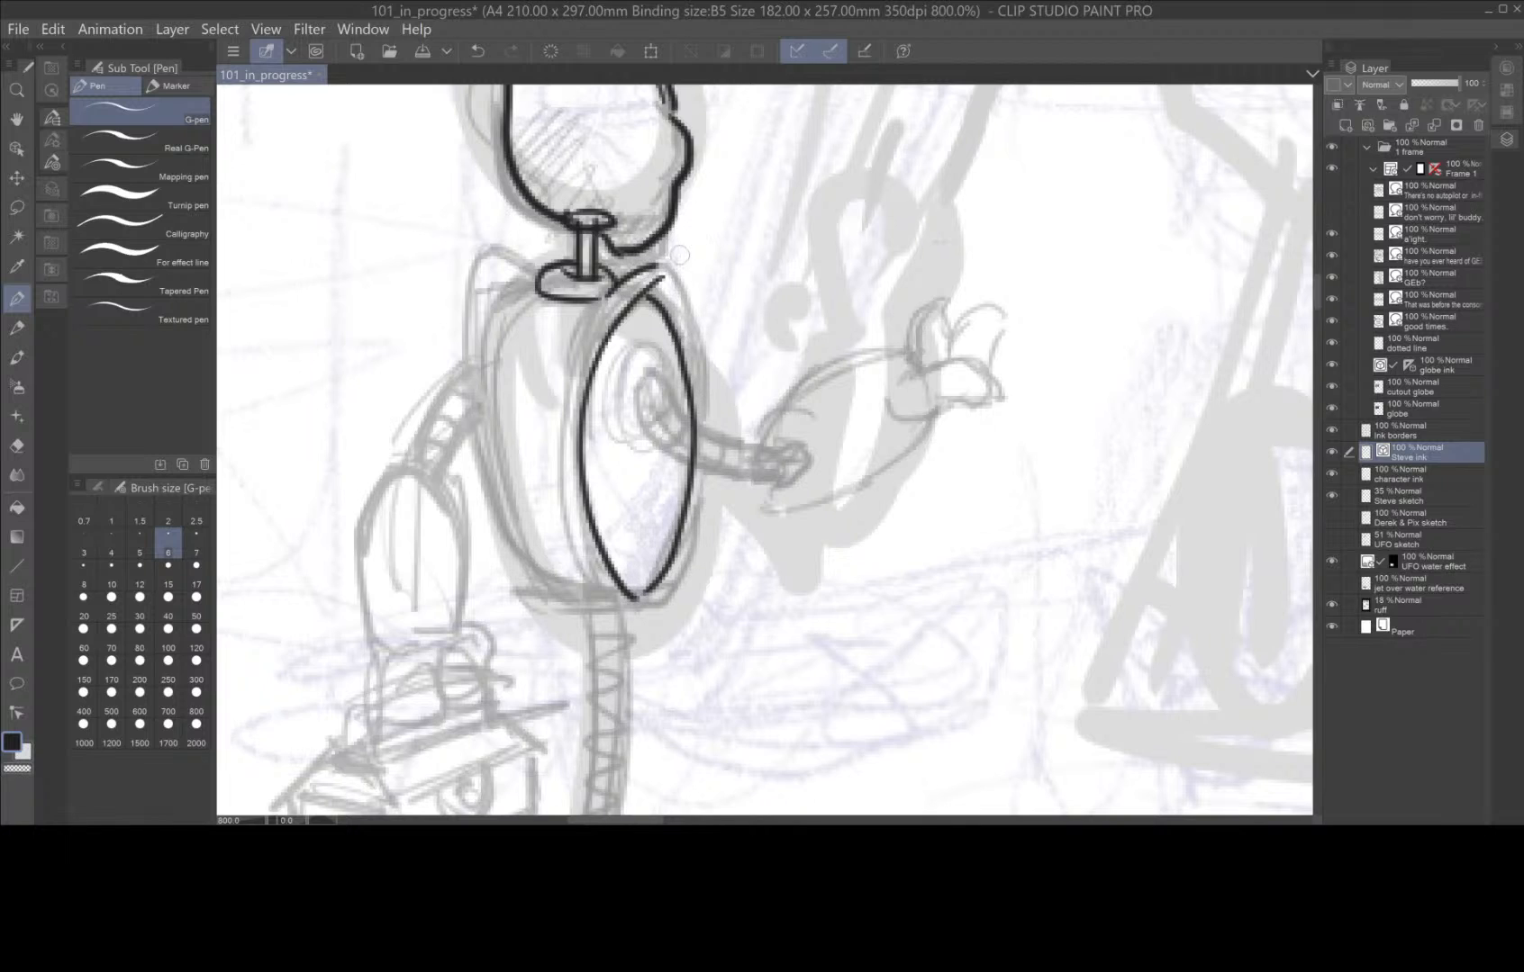
pyautogui.moveTo(652, 268)
pyautogui.mouseDown()
pyautogui.moveTo(689, 302)
pyautogui.moveTo(704, 423)
pyautogui.moveTo(686, 556)
pyautogui.moveTo(650, 597)
pyautogui.mouseUp()
pyautogui.moveTo(624, 282)
pyautogui.mouseDown()
pyautogui.moveTo(583, 330)
pyautogui.moveTo(567, 423)
pyautogui.moveTo(581, 532)
pyautogui.moveTo(642, 603)
pyautogui.mouseUp()
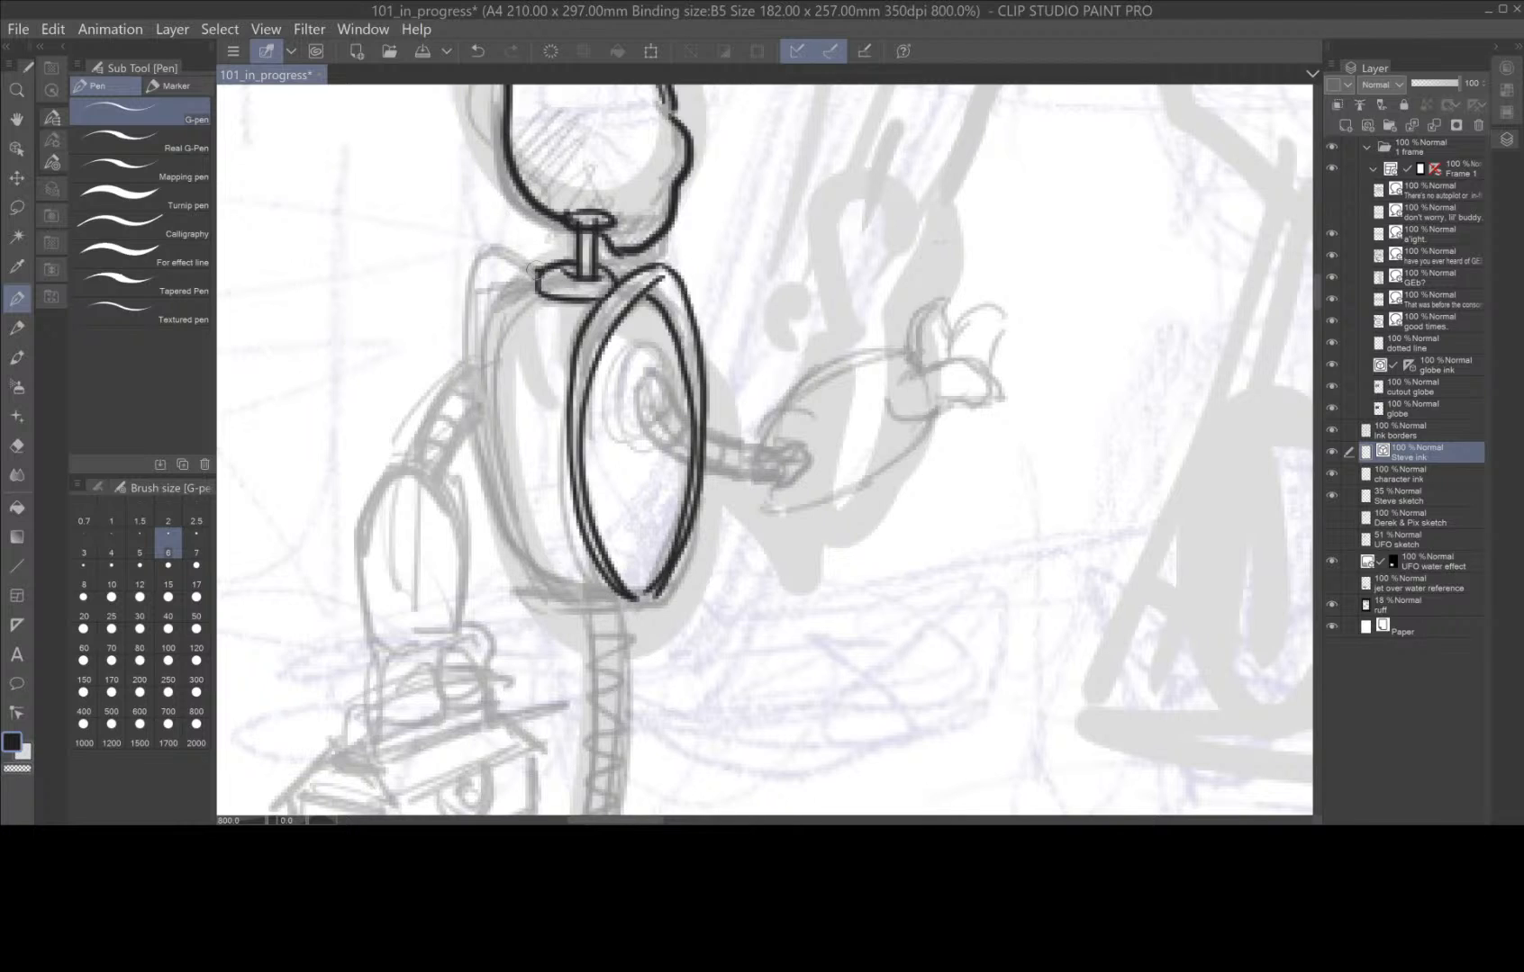
pyautogui.moveTo(535, 270)
pyautogui.mouseDown()
pyautogui.moveTo(491, 249)
pyautogui.moveTo(464, 304)
pyautogui.moveTo(476, 440)
pyautogui.moveTo(542, 579)
pyautogui.mouseUp()
pyautogui.moveTo(529, 286)
pyautogui.mouseDown()
pyautogui.moveTo(495, 330)
pyautogui.moveTo(488, 378)
pyautogui.moveTo(509, 499)
pyautogui.moveTo(539, 576)
pyautogui.moveTo(645, 597)
pyautogui.mouseUp()
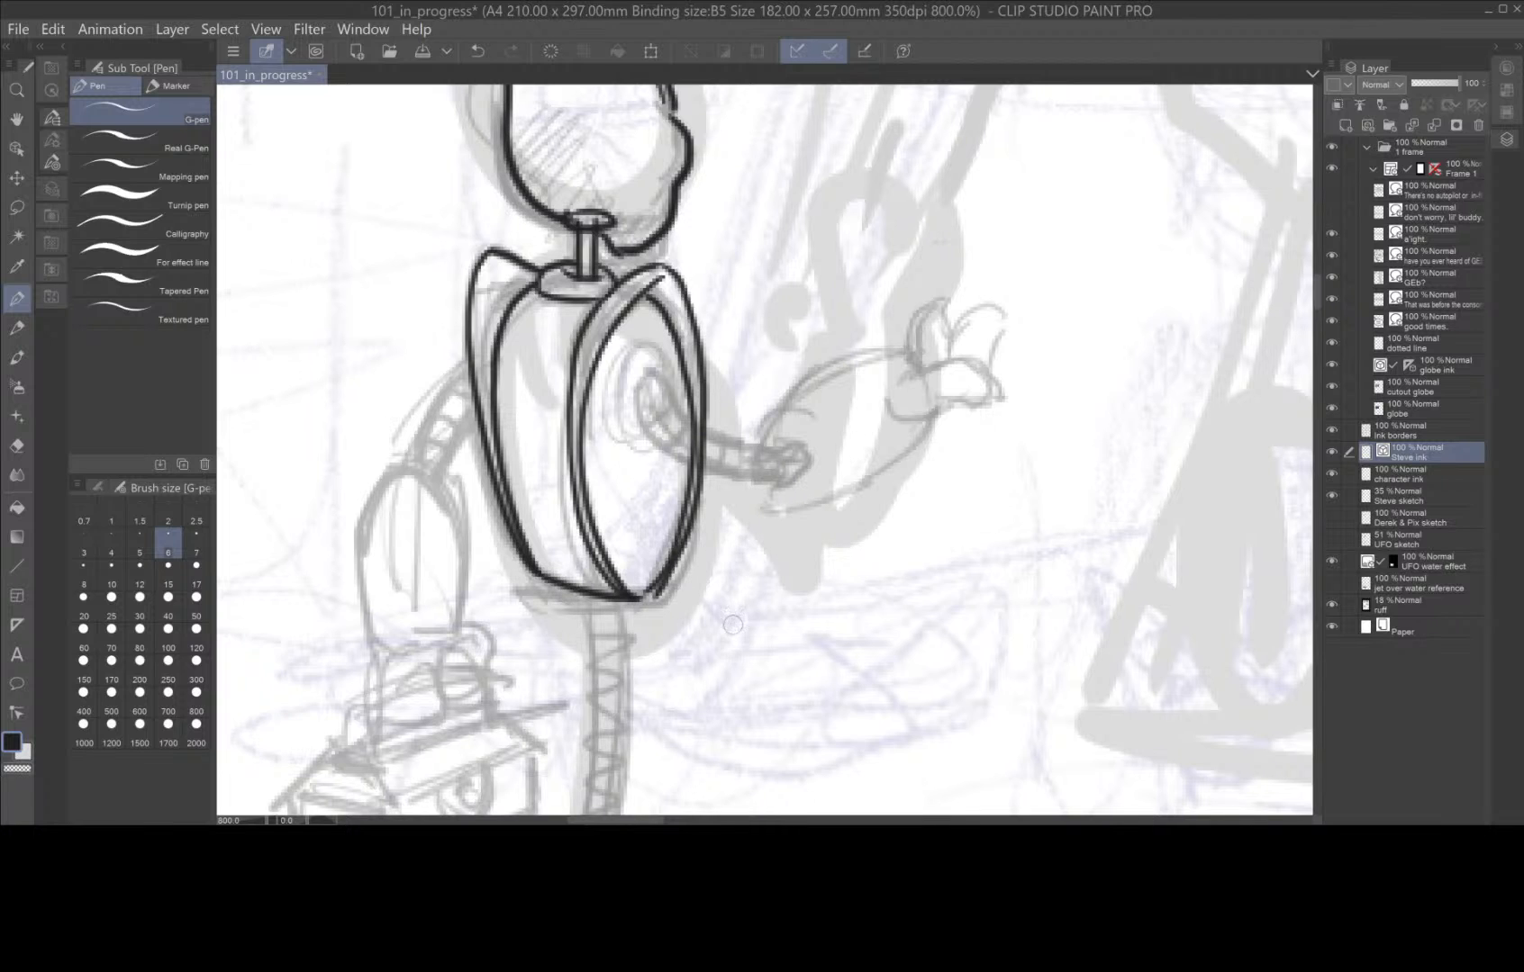
# Ink the two long edges of the robot's leg pole from the torso down to the base.
pyautogui.moveTo(759, 638); pyautogui.dragTo(755, 306)
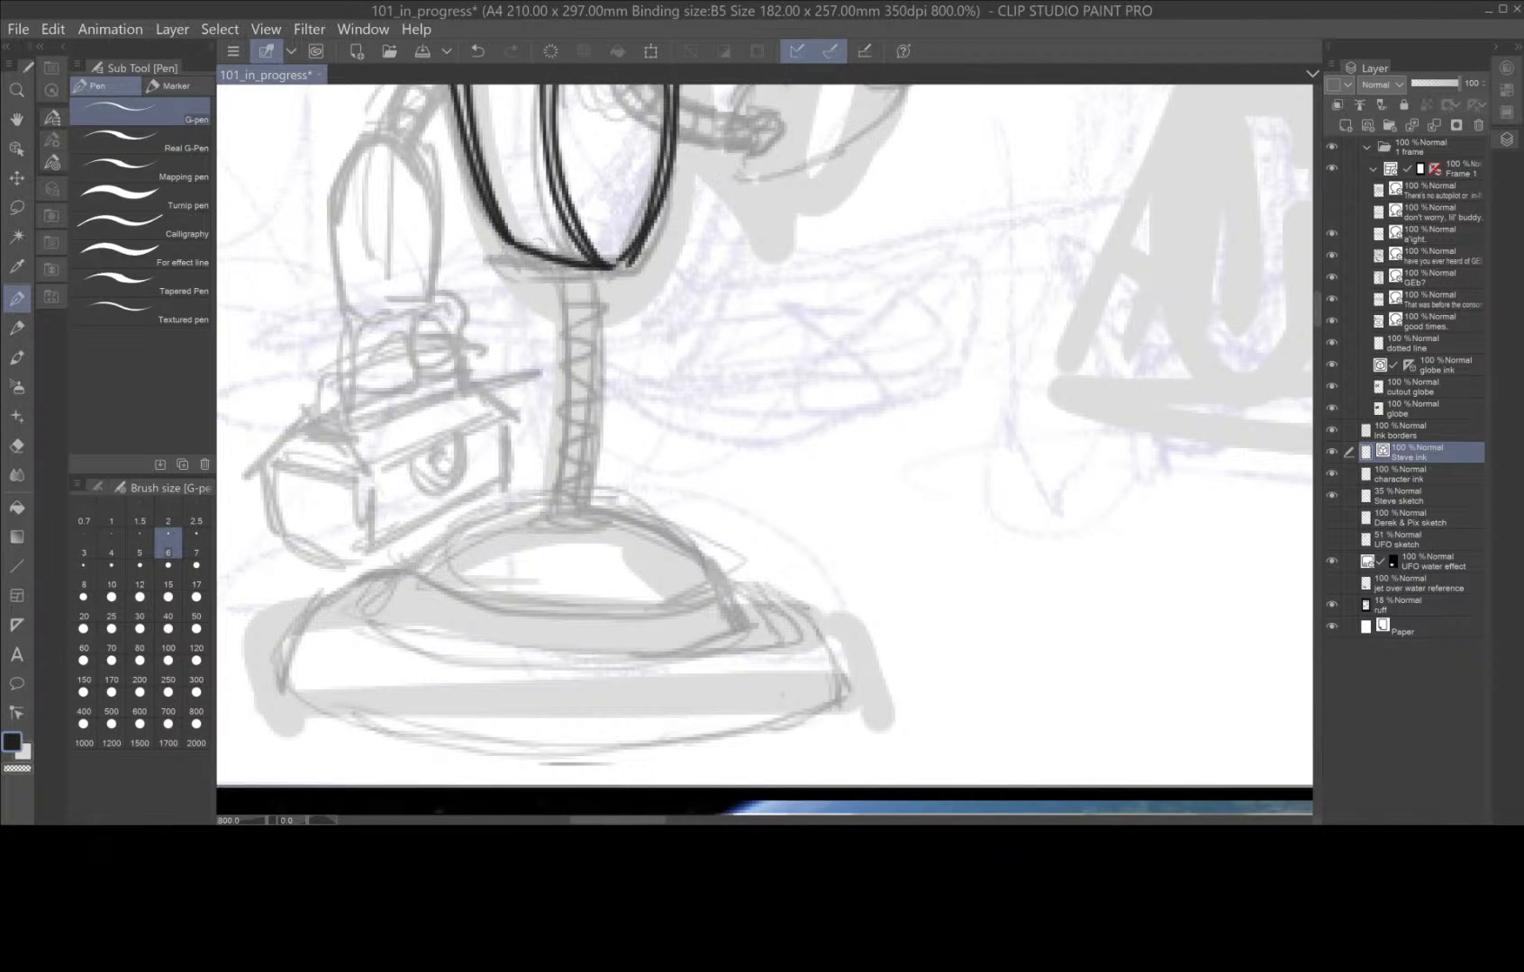
pyautogui.moveTo(556, 252); pyautogui.dragTo(554, 515)
pyautogui.moveTo(589, 267); pyautogui.dragTo(587, 525)
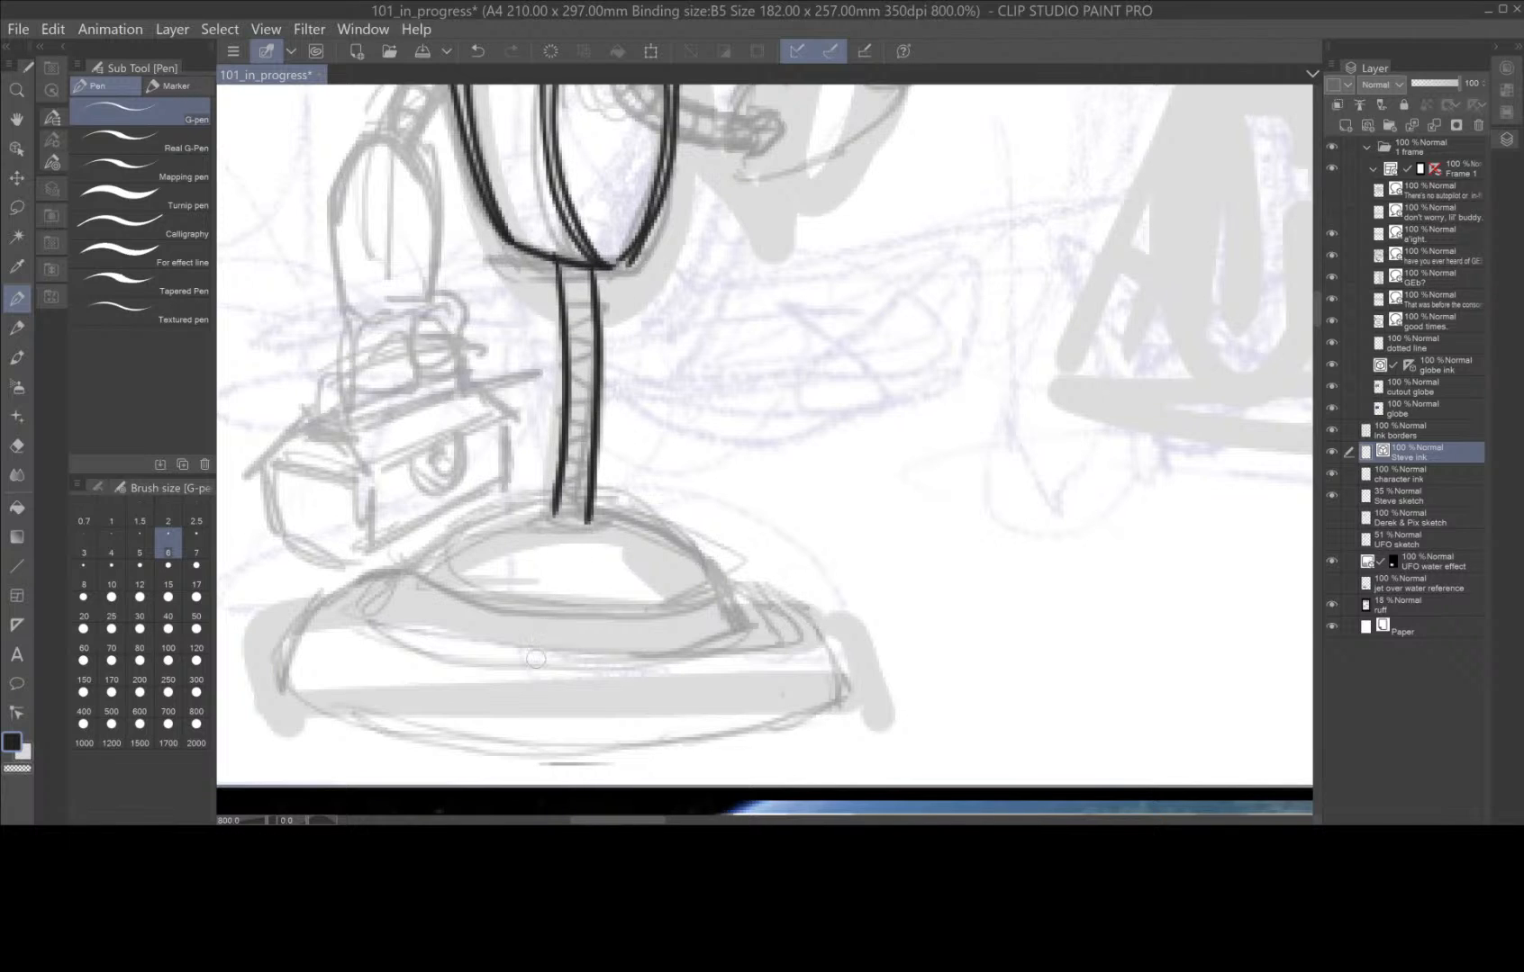
# Ink the robot's base with its dome, the full outer outline and the curved inner rim lines.
pyautogui.moveTo(717, 578)
pyautogui.mouseDown()
pyautogui.moveTo(608, 503)
pyautogui.moveTo(514, 506)
pyautogui.moveTo(435, 552)
pyautogui.mouseUp()
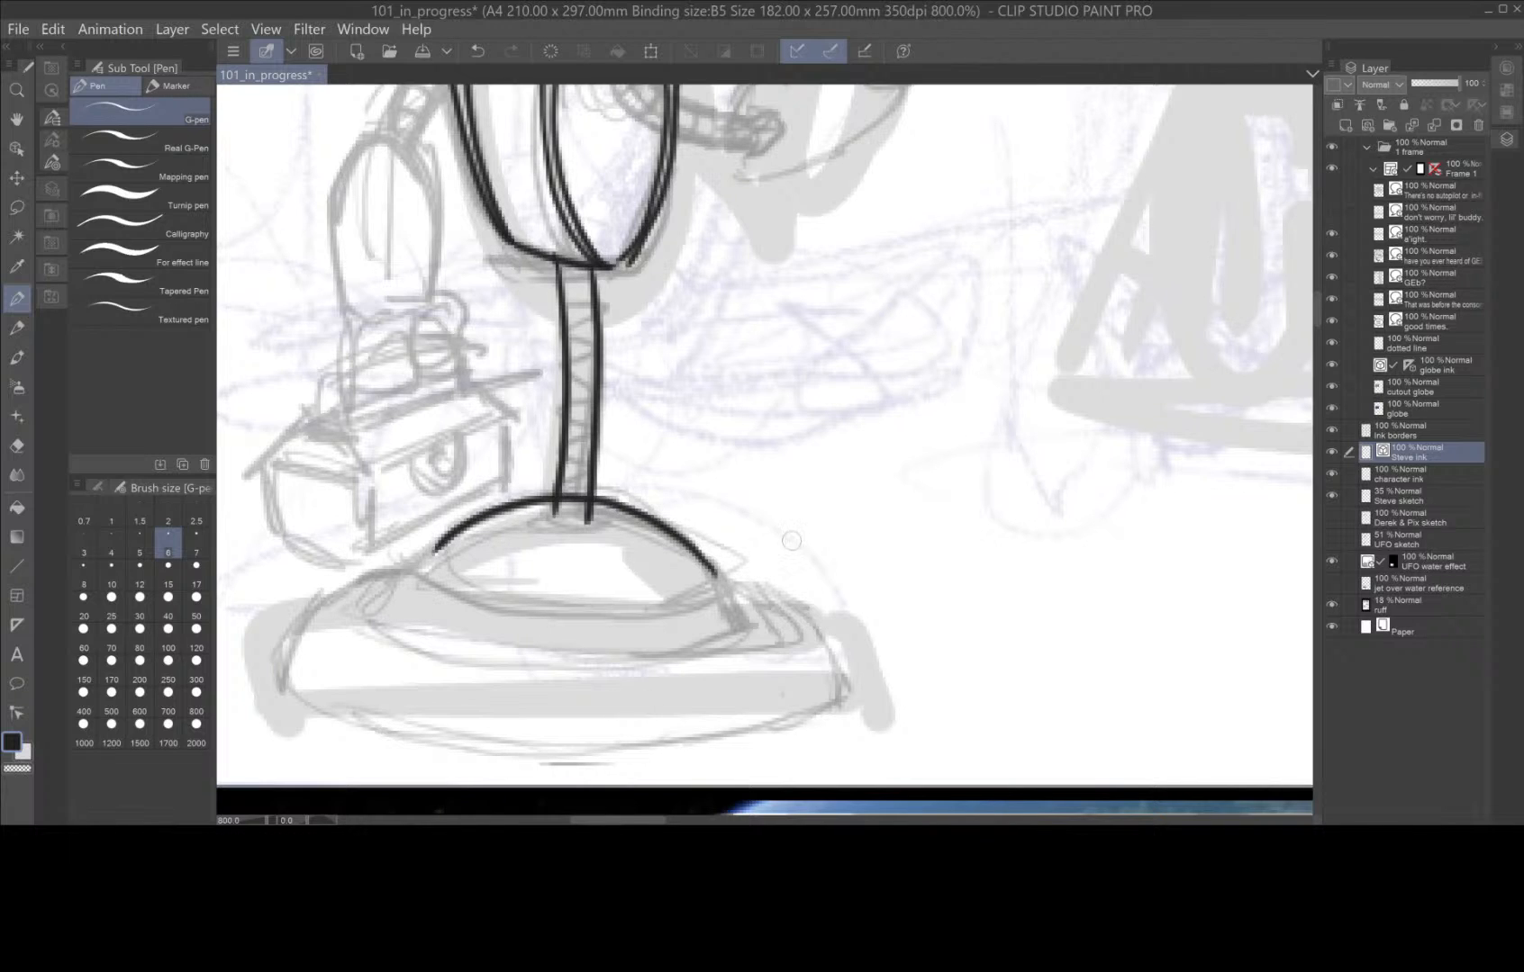
pyautogui.moveTo(709, 565)
pyautogui.mouseDown()
pyautogui.moveTo(746, 609)
pyautogui.moveTo(761, 597)
pyautogui.moveTo(817, 623)
pyautogui.moveTo(836, 689)
pyautogui.moveTo(817, 734)
pyautogui.moveTo(826, 715)
pyautogui.moveTo(653, 753)
pyautogui.moveTo(486, 754)
pyautogui.moveTo(369, 736)
pyautogui.moveTo(276, 671)
pyautogui.mouseUp()
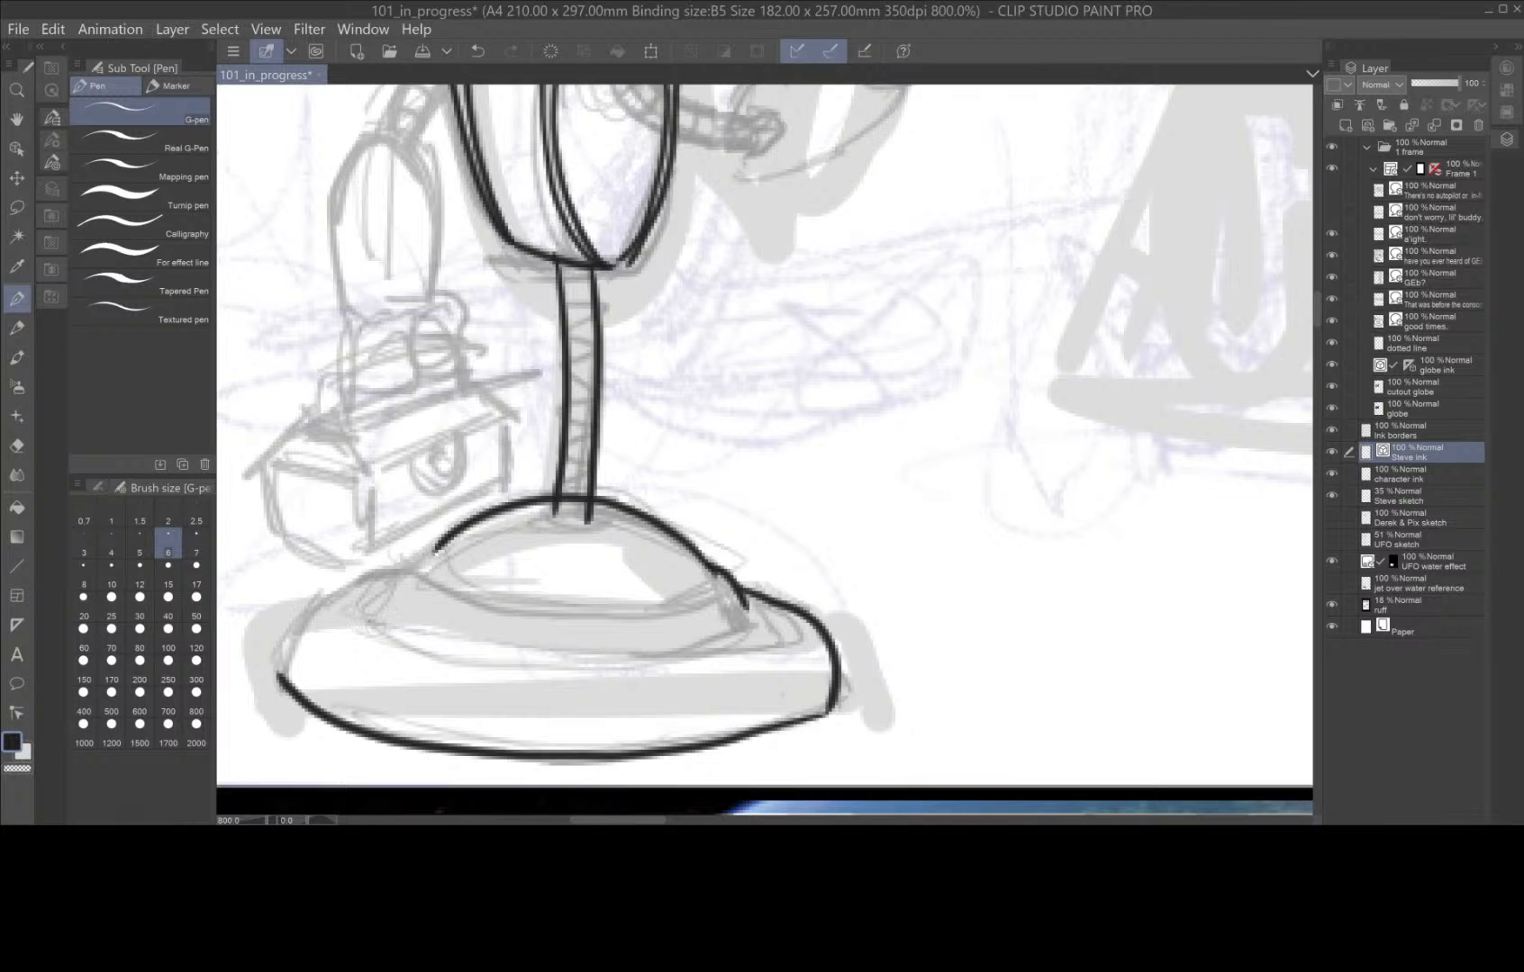
pyautogui.moveTo(435, 546); pyautogui.dragTo(407, 569)
pyautogui.moveTo(410, 566)
pyautogui.mouseDown()
pyautogui.moveTo(324, 598)
pyautogui.moveTo(277, 682)
pyautogui.mouseUp()
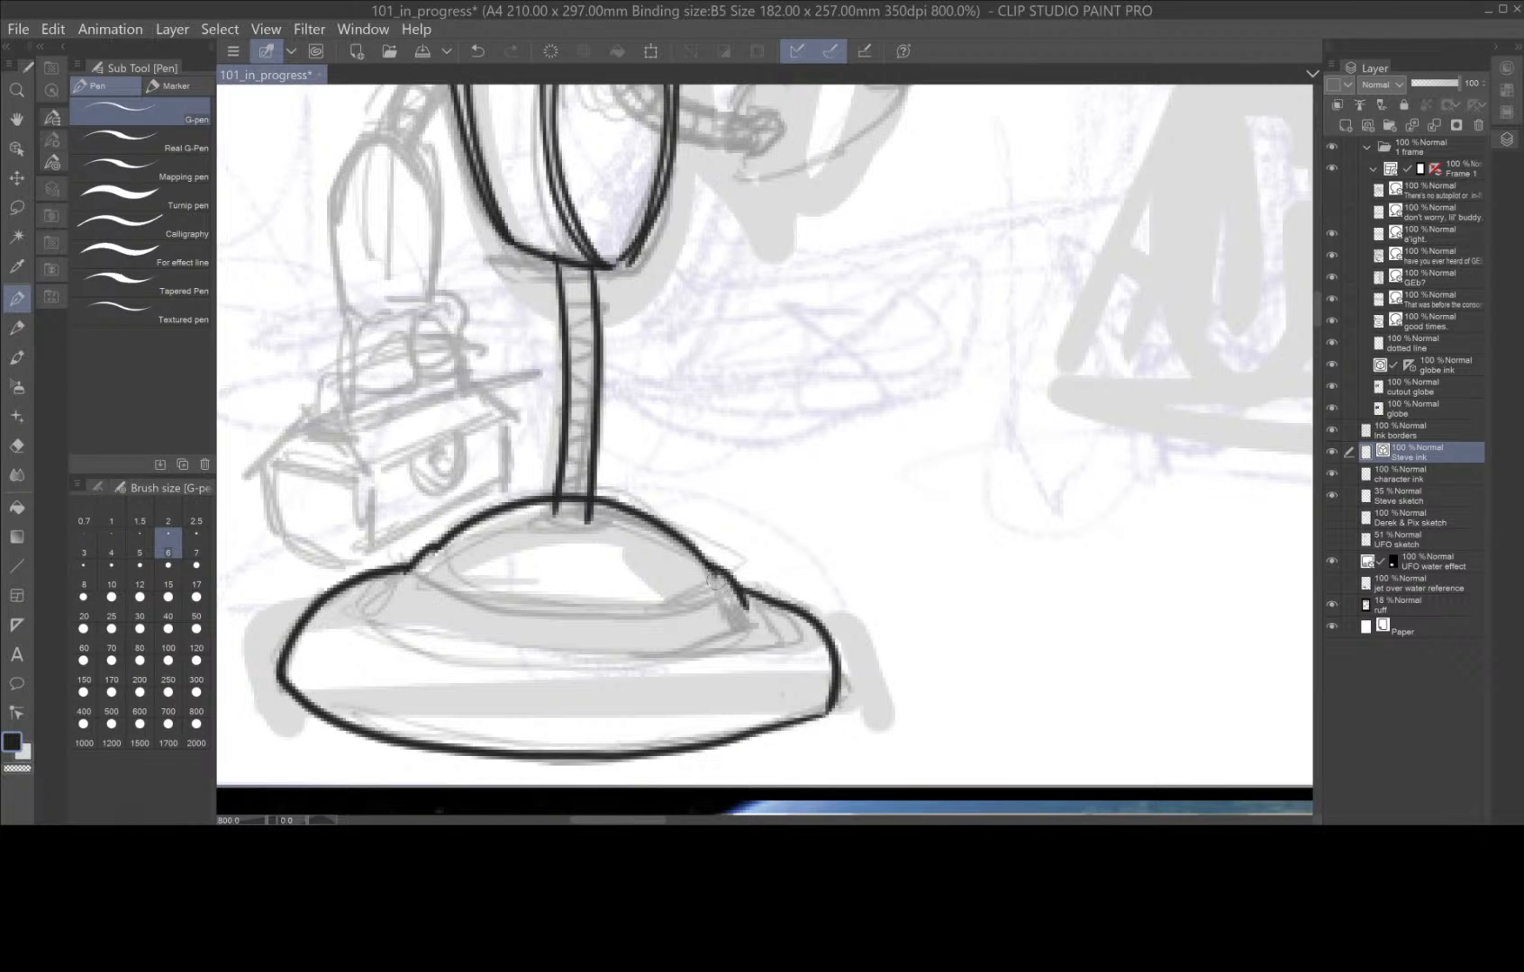
pyautogui.moveTo(698, 588)
pyautogui.mouseDown()
pyautogui.moveTo(546, 607)
pyautogui.moveTo(450, 569)
pyautogui.mouseUp()
pyautogui.moveTo(725, 600)
pyautogui.mouseDown()
pyautogui.moveTo(552, 622)
pyautogui.moveTo(433, 586)
pyautogui.mouseUp()
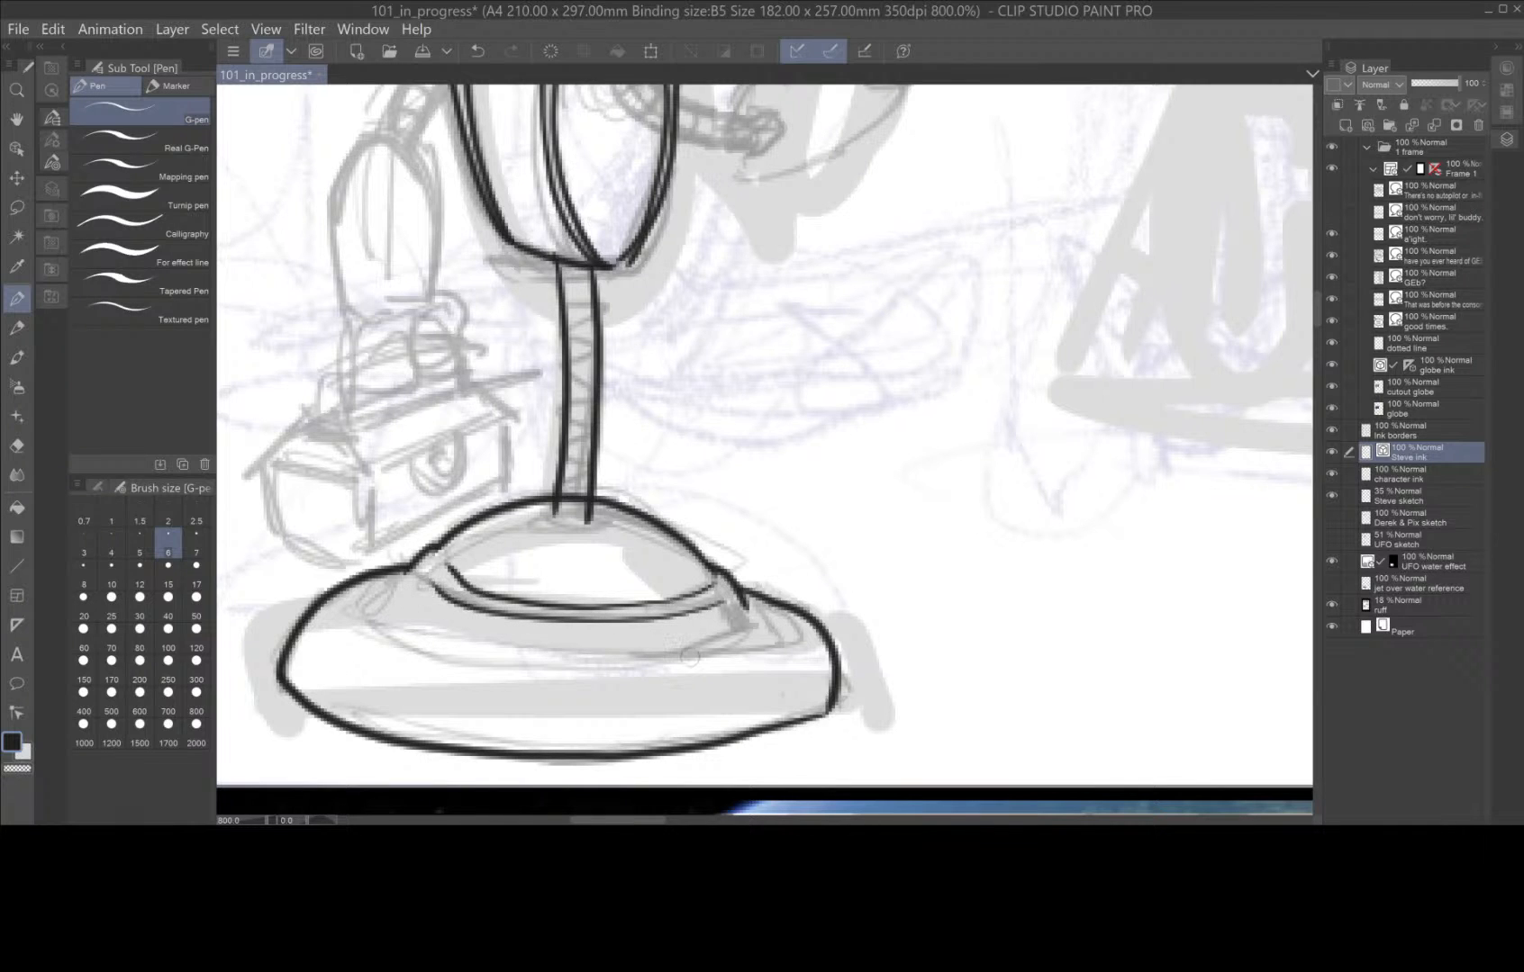
pyautogui.moveTo(748, 622)
pyautogui.mouseDown()
pyautogui.moveTo(666, 650)
pyautogui.moveTo(558, 659)
pyautogui.moveTo(455, 645)
pyautogui.moveTo(395, 594)
pyautogui.moveTo(438, 649)
pyautogui.moveTo(558, 671)
pyautogui.moveTo(693, 671)
pyautogui.moveTo(820, 605)
pyautogui.mouseUp()
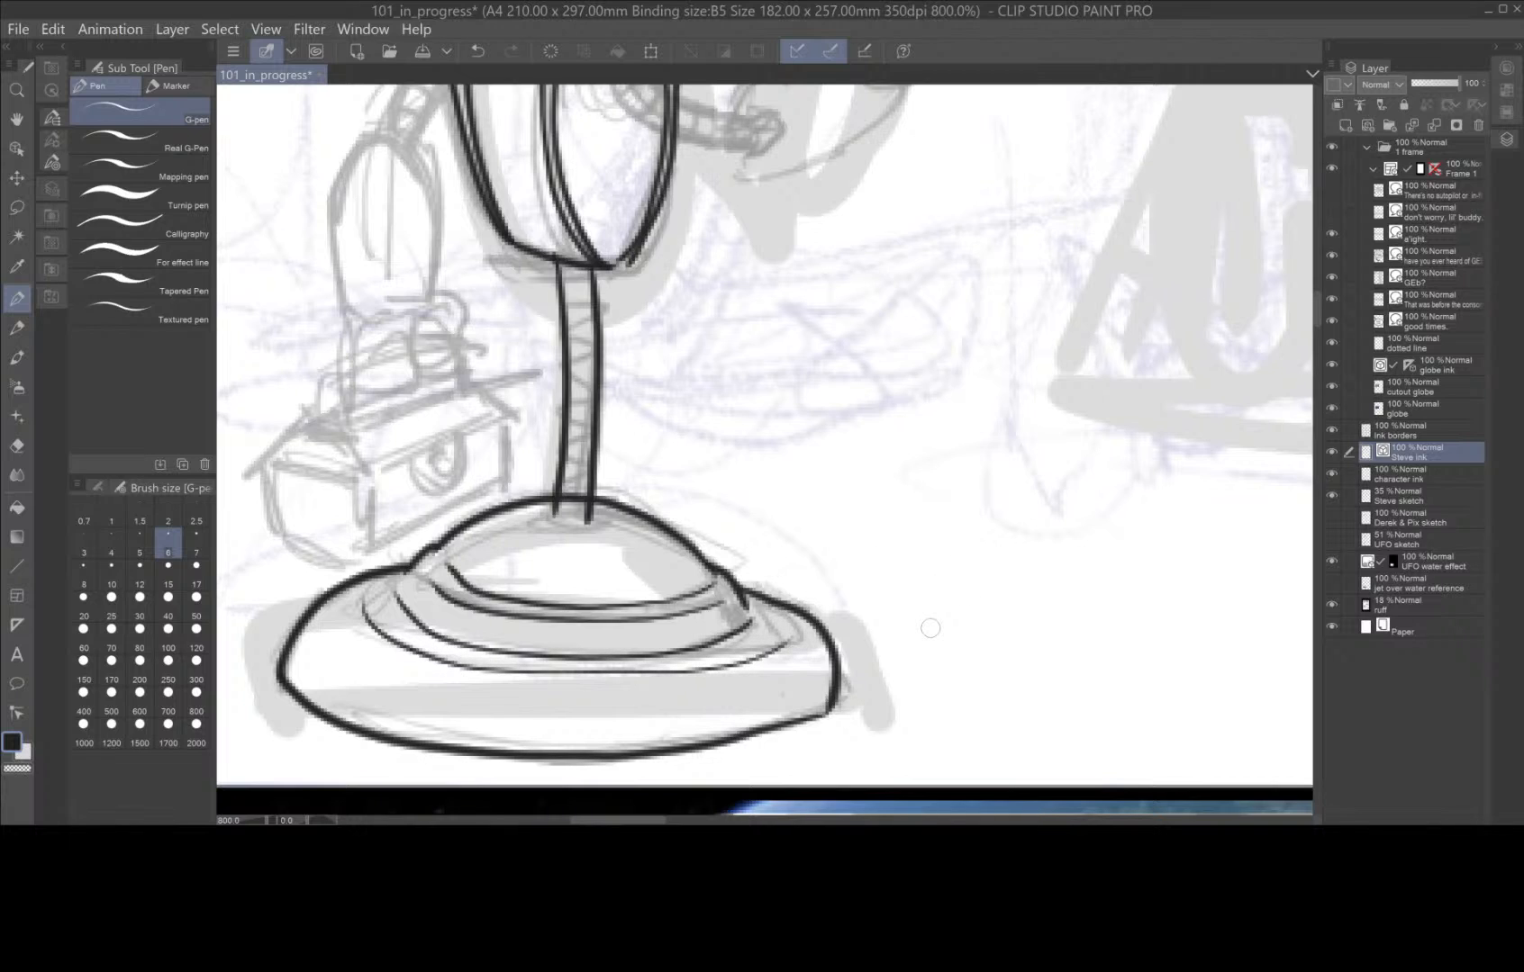
# Trim the overshooting line ends around the leg pole with the Hard eraser, reducing it to size 5, and return to the G-pen.
pyautogui.click(16, 445)
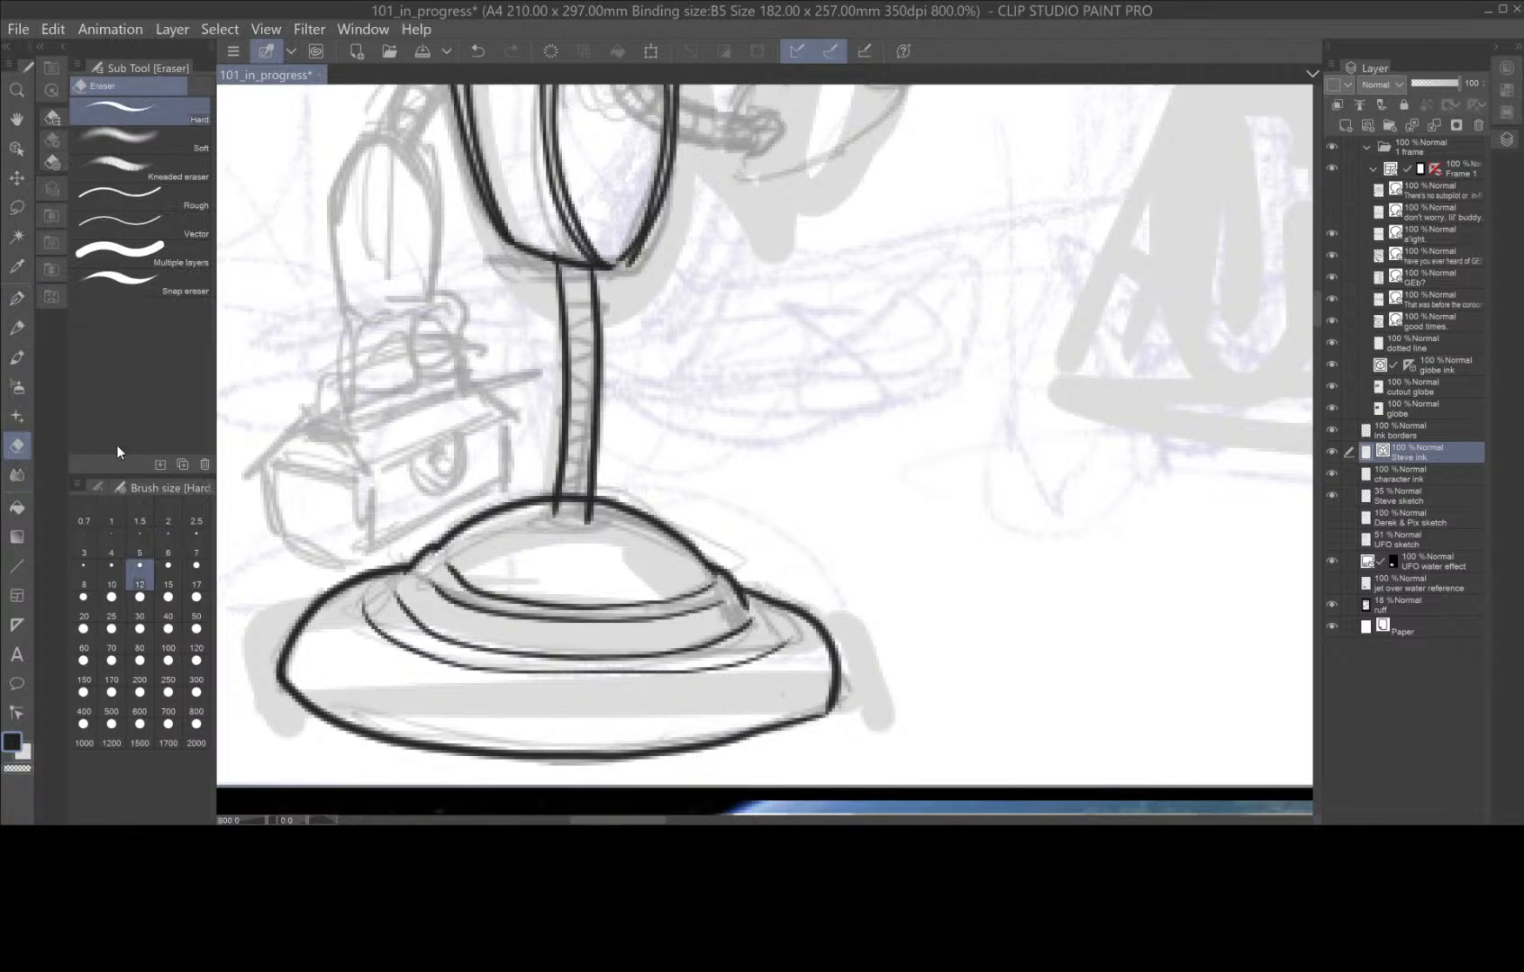
pyautogui.moveTo(579, 483)
pyautogui.mouseDown()
pyautogui.moveTo(563, 511)
pyautogui.moveTo(589, 515)
pyautogui.mouseUp()
pyautogui.click(144, 539)
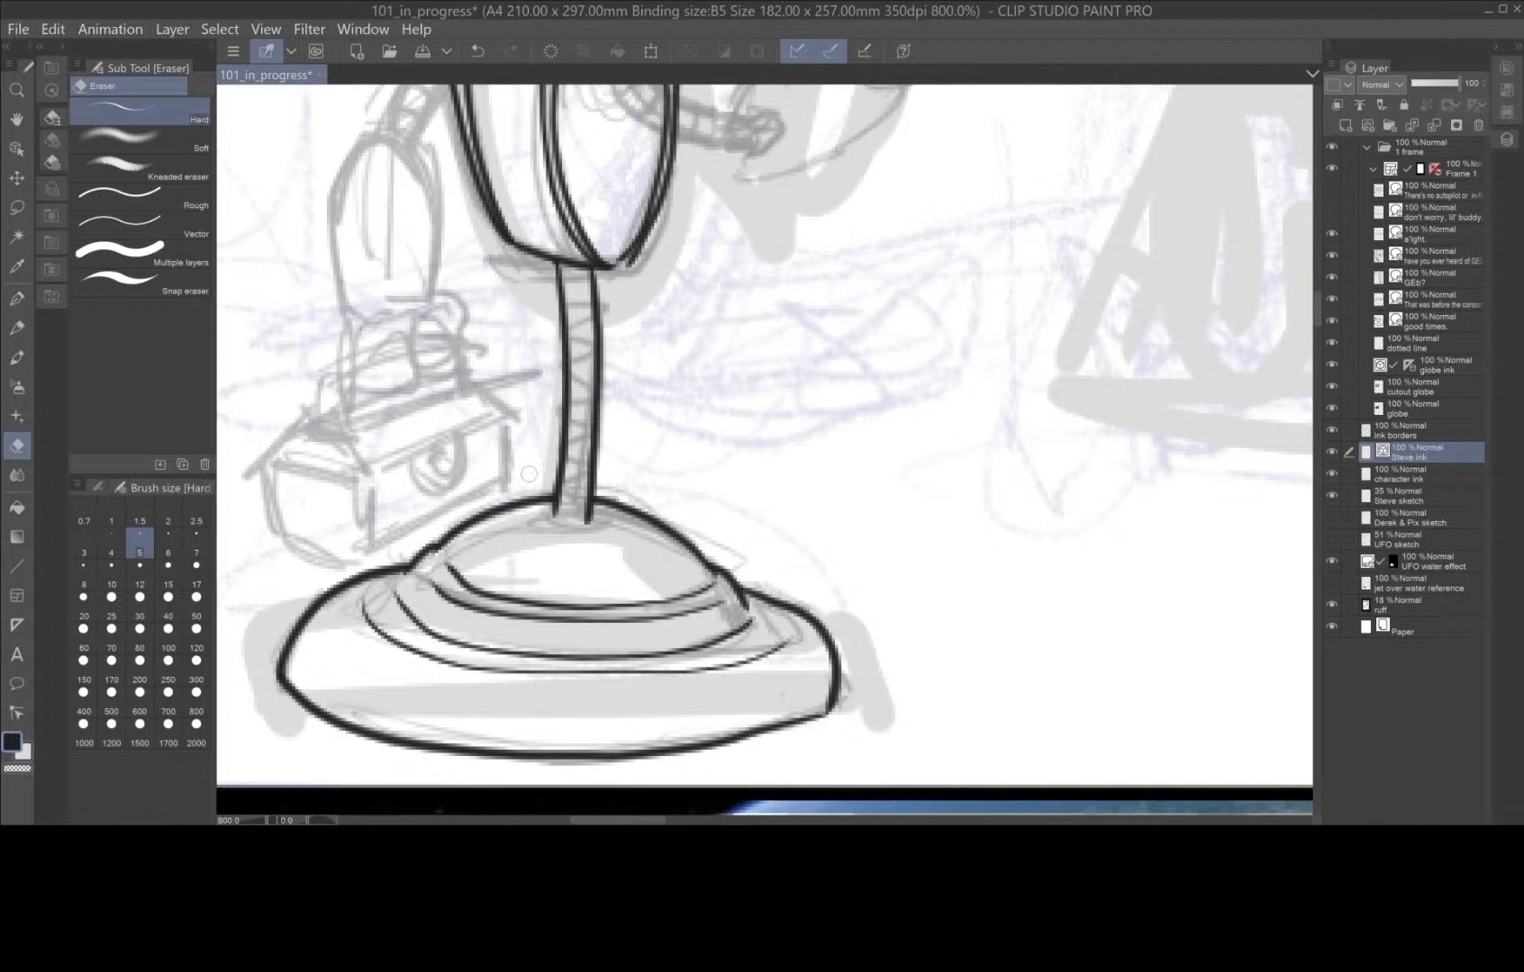
pyautogui.click(16, 298)
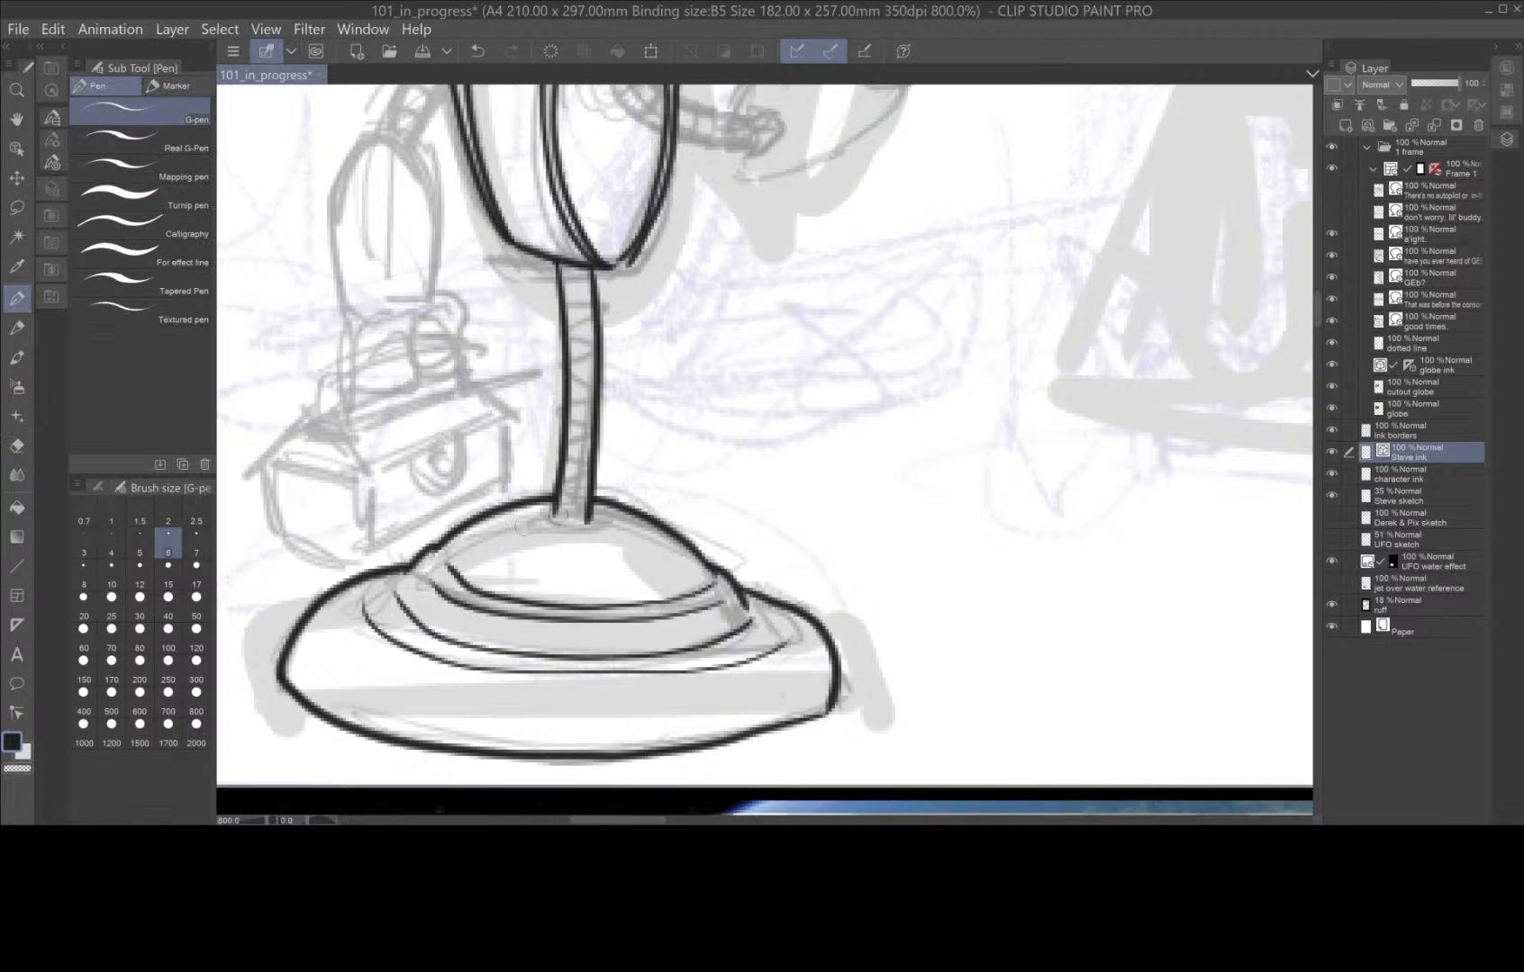
# Ink the collar where the leg pole meets the base and the curved ring segments along the pole.
pyautogui.moveTo(541, 514); pyautogui.dragTo(597, 518)
pyautogui.moveTo(565, 282)
pyautogui.mouseDown()
pyautogui.moveTo(580, 311)
pyautogui.moveTo(600, 305)
pyautogui.moveTo(600, 346)
pyautogui.moveTo(569, 366)
pyautogui.moveTo(564, 345)
pyautogui.moveTo(597, 383)
pyautogui.mouseUp()
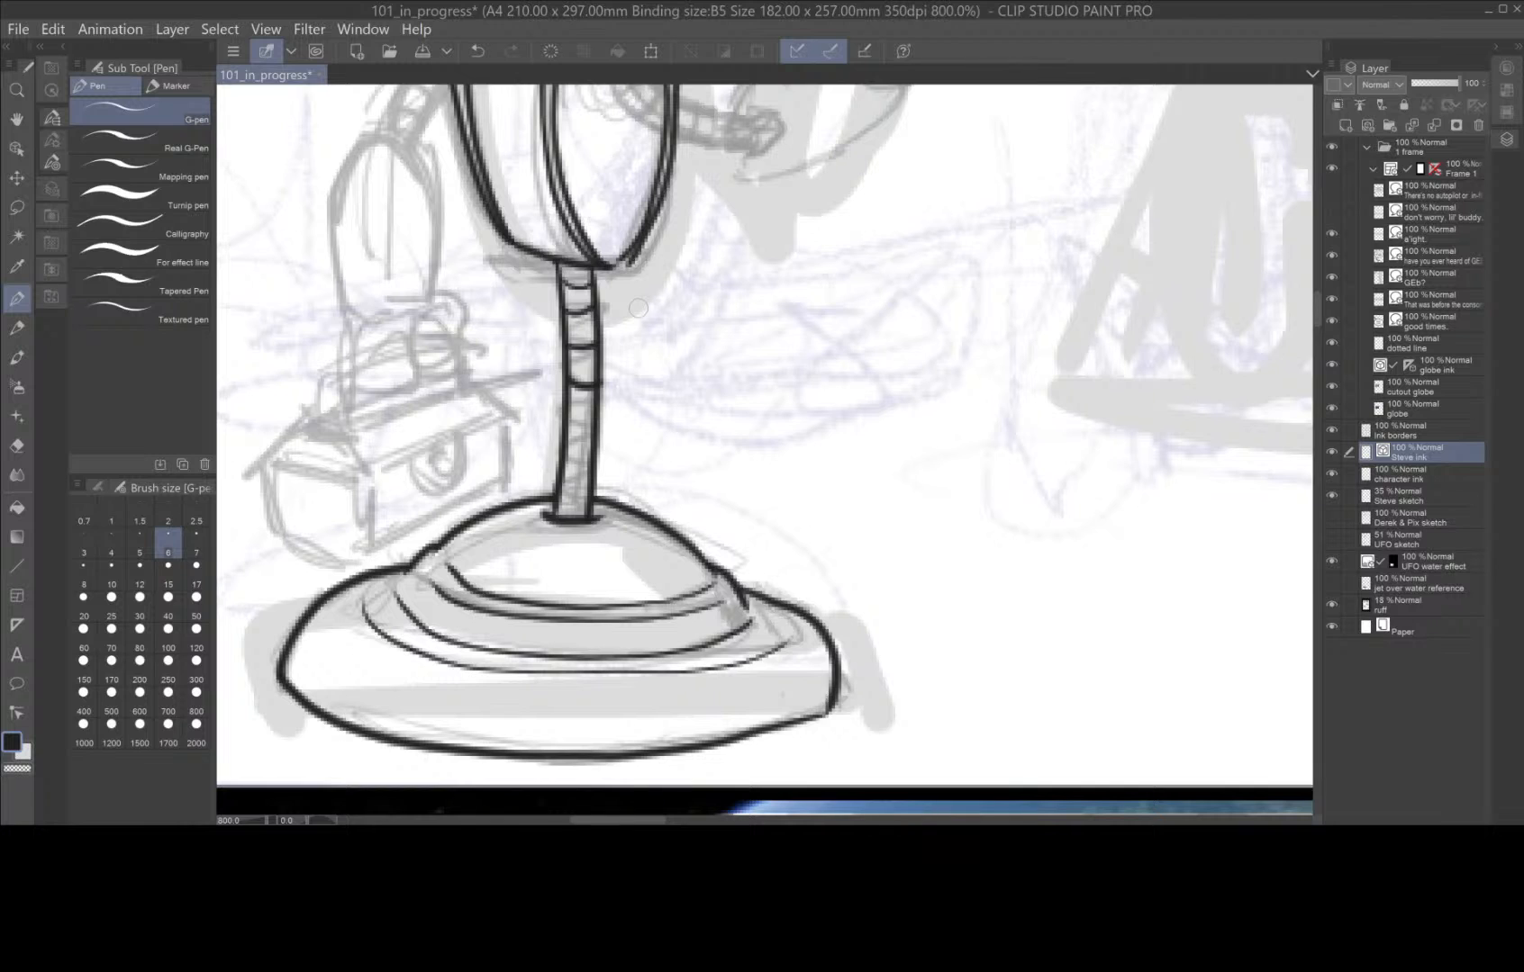
pyautogui.moveTo(566, 417)
pyautogui.mouseDown()
pyautogui.moveTo(560, 450)
pyautogui.moveTo(591, 449)
pyautogui.mouseUp()
# Ink the oval shoulder joint and the curved front upper-arm tube, and erase the lines the tube overlaps.
pyautogui.moveTo(717, 303); pyautogui.dragTo(619, 680)
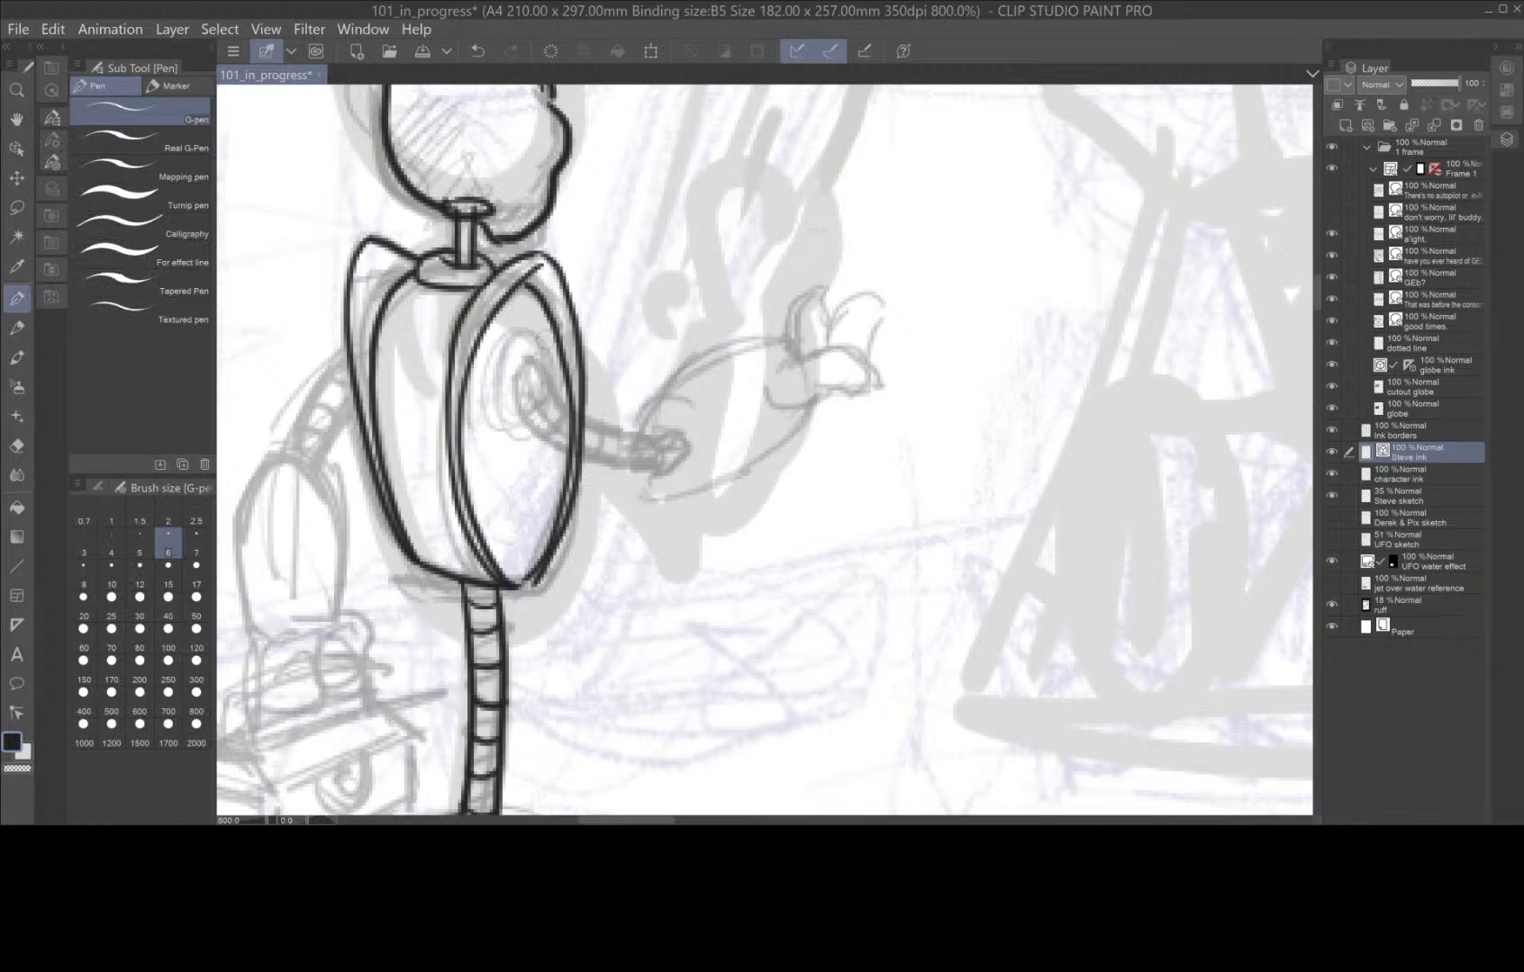
pyautogui.moveTo(529, 332)
pyautogui.mouseDown()
pyautogui.moveTo(499, 388)
pyautogui.moveTo(505, 418)
pyautogui.moveTo(541, 430)
pyautogui.moveTo(553, 405)
pyautogui.moveTo(527, 331)
pyautogui.mouseUp()
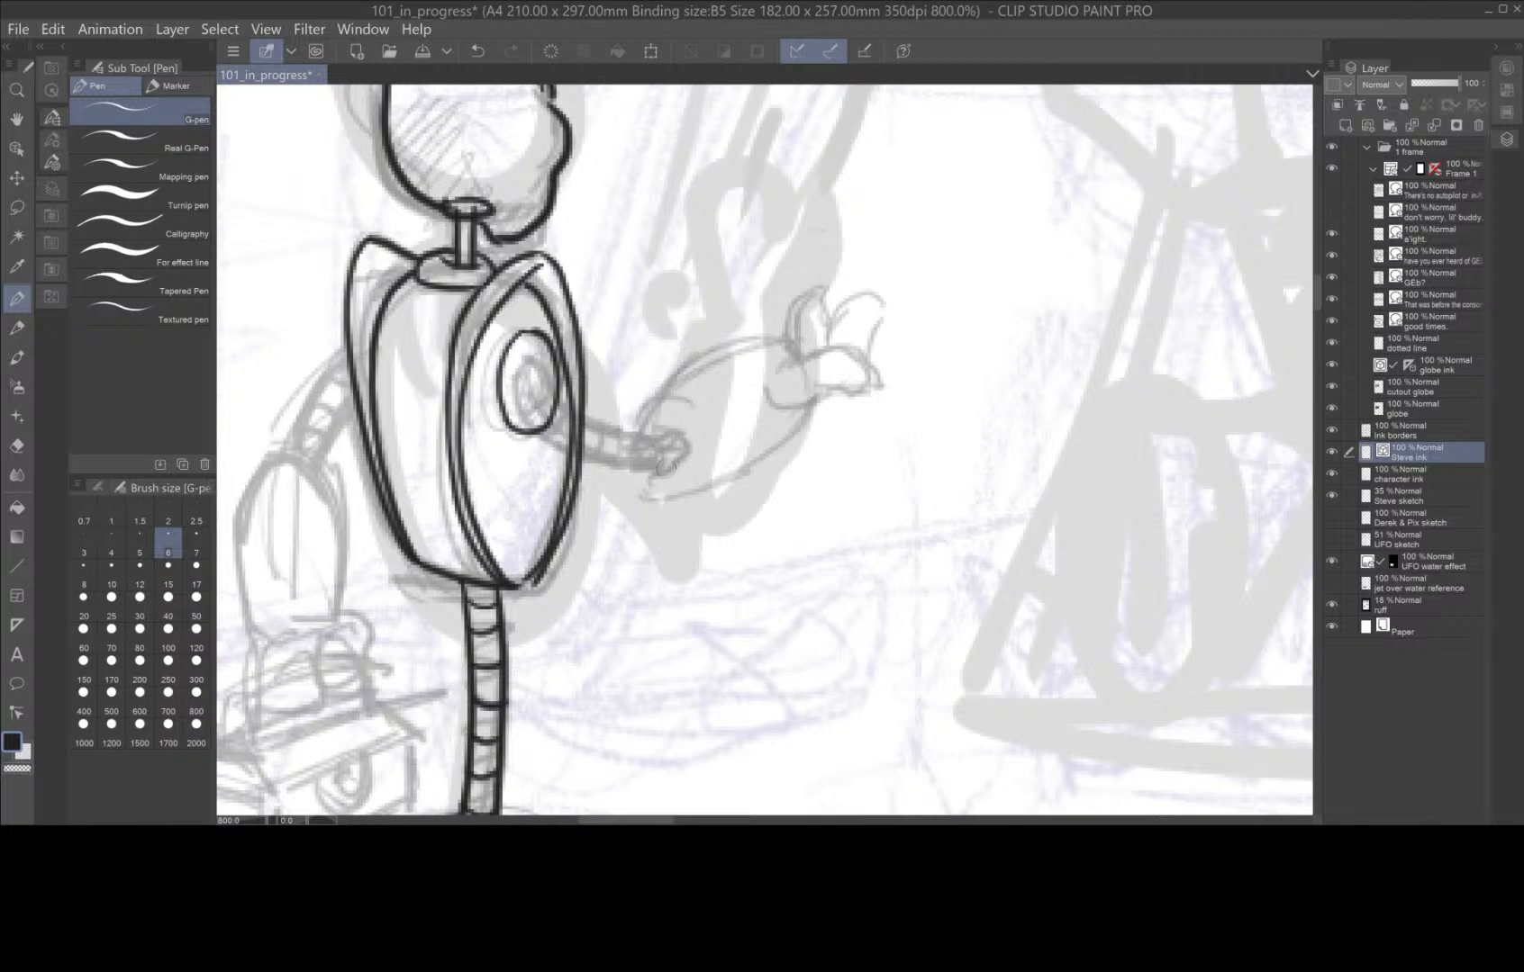
pyautogui.moveTo(664, 467)
pyautogui.mouseDown()
pyautogui.moveTo(689, 455)
pyautogui.moveTo(662, 427)
pyautogui.moveTo(614, 424)
pyautogui.moveTo(520, 362)
pyautogui.moveTo(526, 389)
pyautogui.mouseUp()
pyautogui.moveTo(675, 467)
pyautogui.mouseDown()
pyautogui.moveTo(572, 453)
pyautogui.moveTo(523, 393)
pyautogui.moveTo(573, 416)
pyautogui.mouseUp()
pyautogui.press('e')
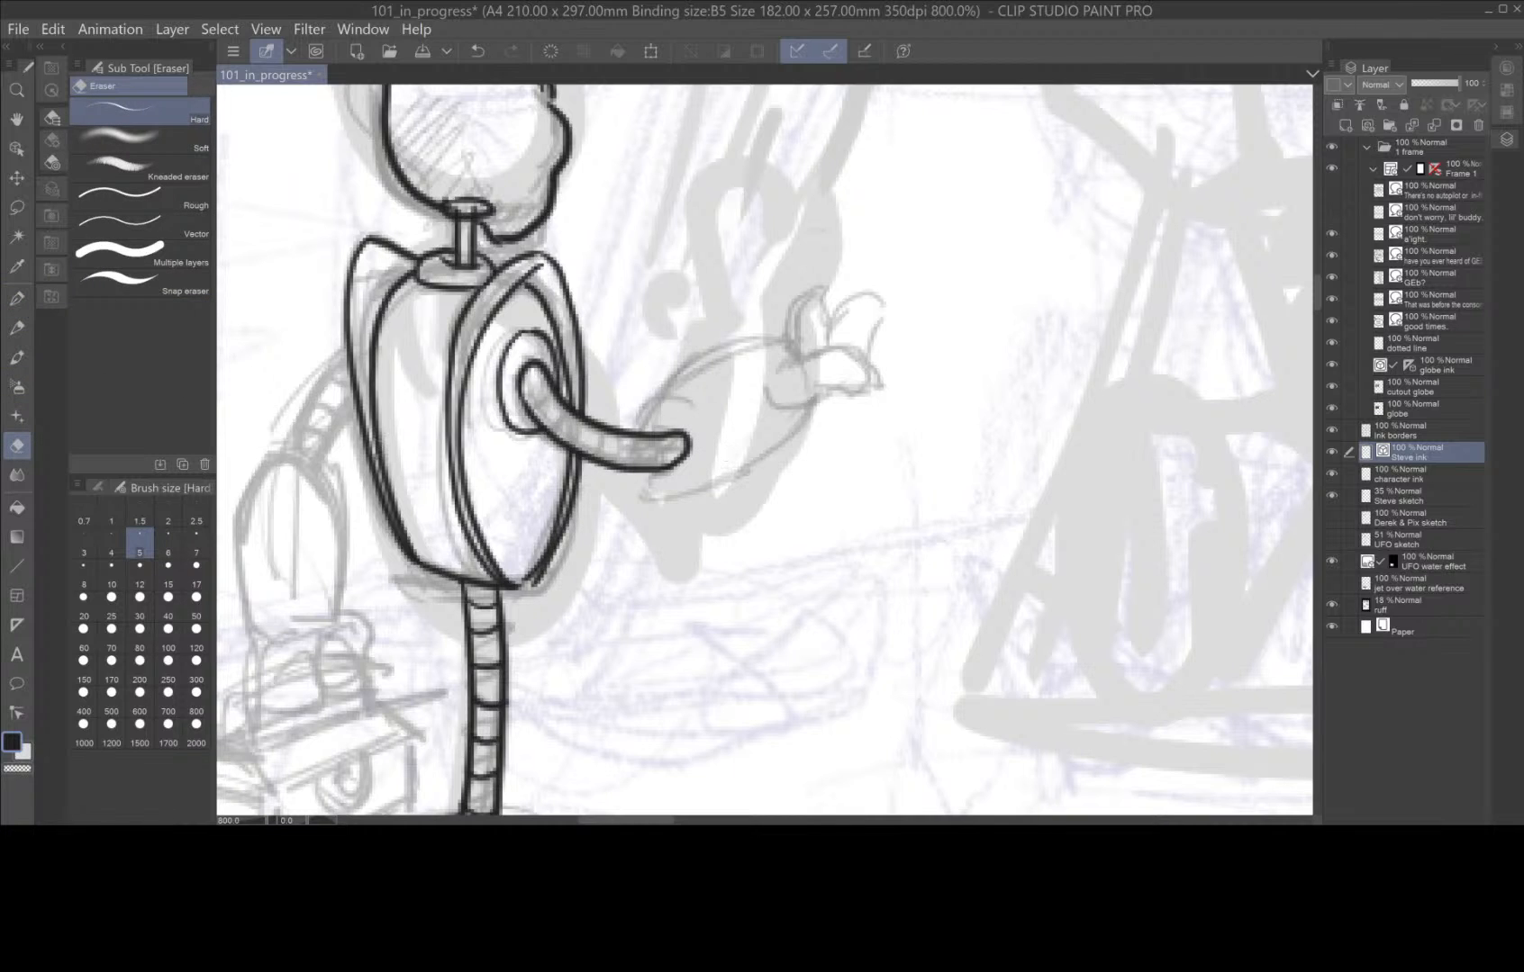
# Ink the robot's outstretched front forearm and its open hand with raised fingers using the G-pen.
pyautogui.click(17, 298)
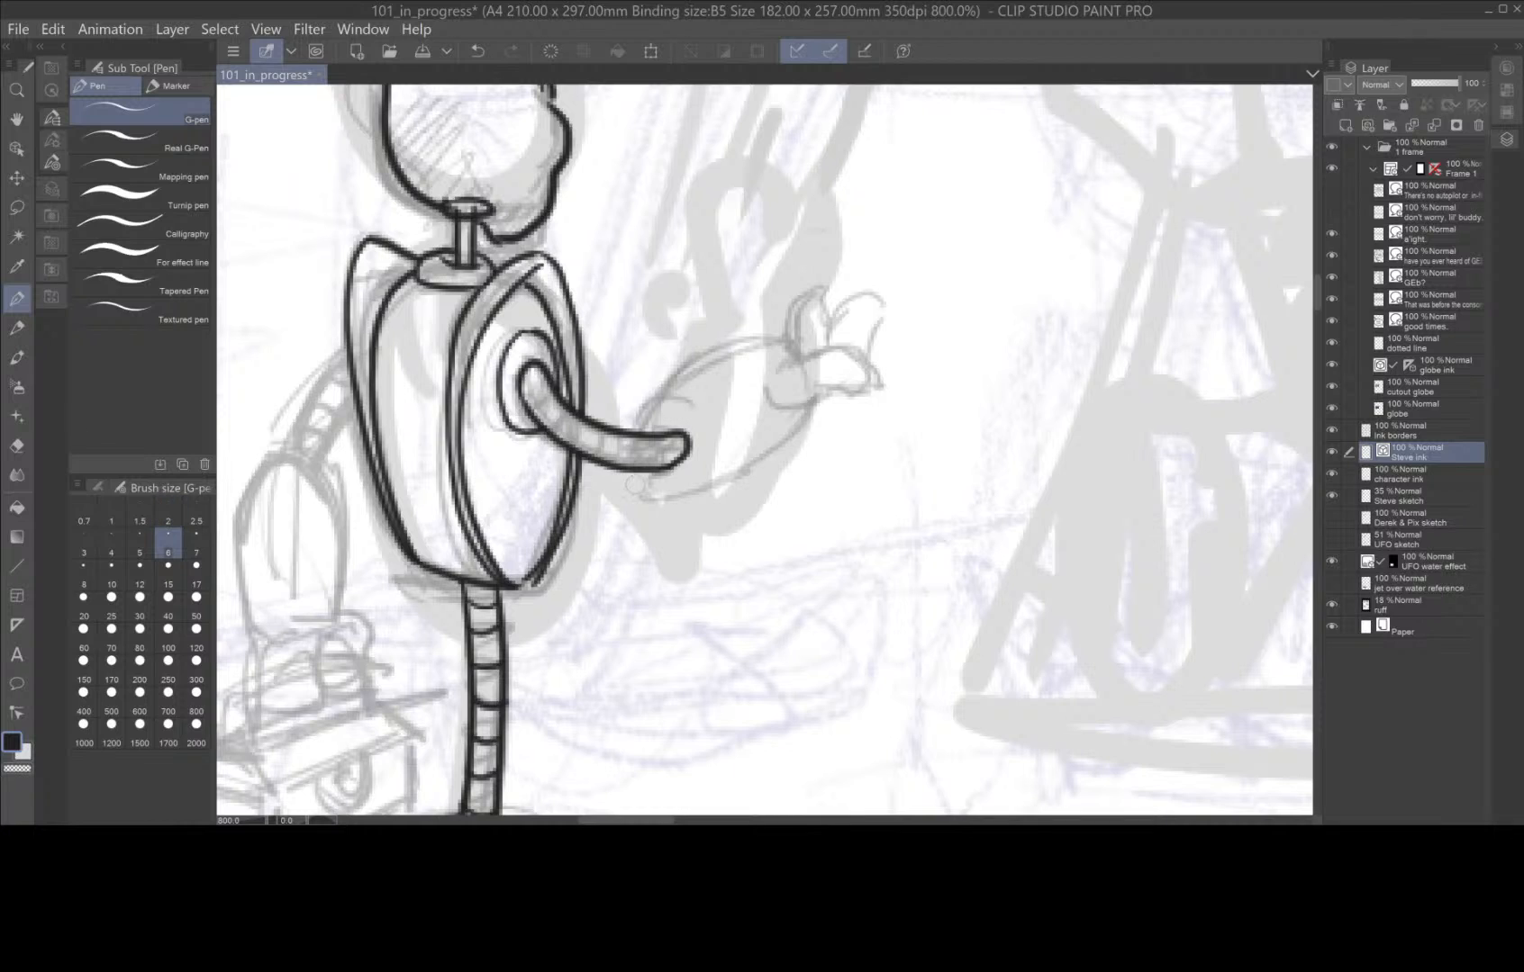
pyautogui.moveTo(637, 486)
pyautogui.mouseDown()
pyautogui.moveTo(688, 493)
pyautogui.moveTo(873, 368)
pyautogui.moveTo(819, 348)
pyautogui.moveTo(783, 358)
pyautogui.moveTo(771, 389)
pyautogui.mouseUp()
pyautogui.moveTo(860, 355)
pyautogui.mouseDown()
pyautogui.moveTo(886, 304)
pyautogui.moveTo(839, 314)
pyautogui.moveTo(816, 353)
pyautogui.moveTo(821, 290)
pyautogui.moveTo(798, 301)
pyautogui.moveTo(793, 357)
pyautogui.moveTo(767, 334)
pyautogui.moveTo(719, 345)
pyautogui.moveTo(632, 428)
pyautogui.mouseUp()
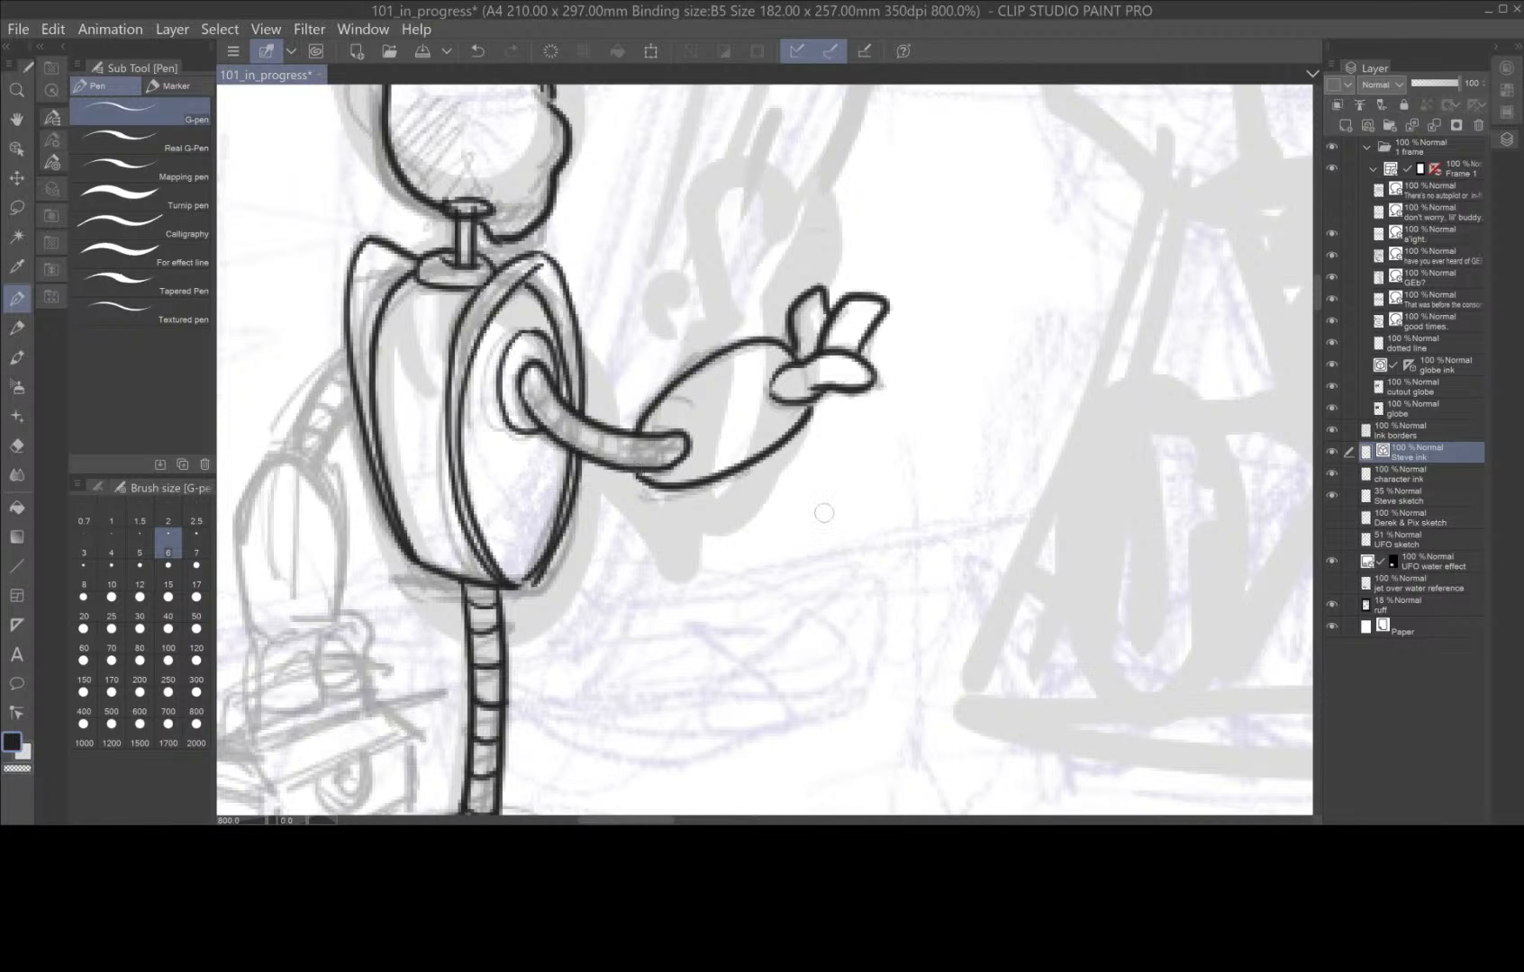
# Ink the robot's hanging rear arm with its upper tube, oval forearm and gripping fingers, and start the toolbox handle.
pyautogui.moveTo(718, 564); pyautogui.dragTo(973, 416)
pyautogui.moveTo(920, 493); pyautogui.dragTo(930, 438)
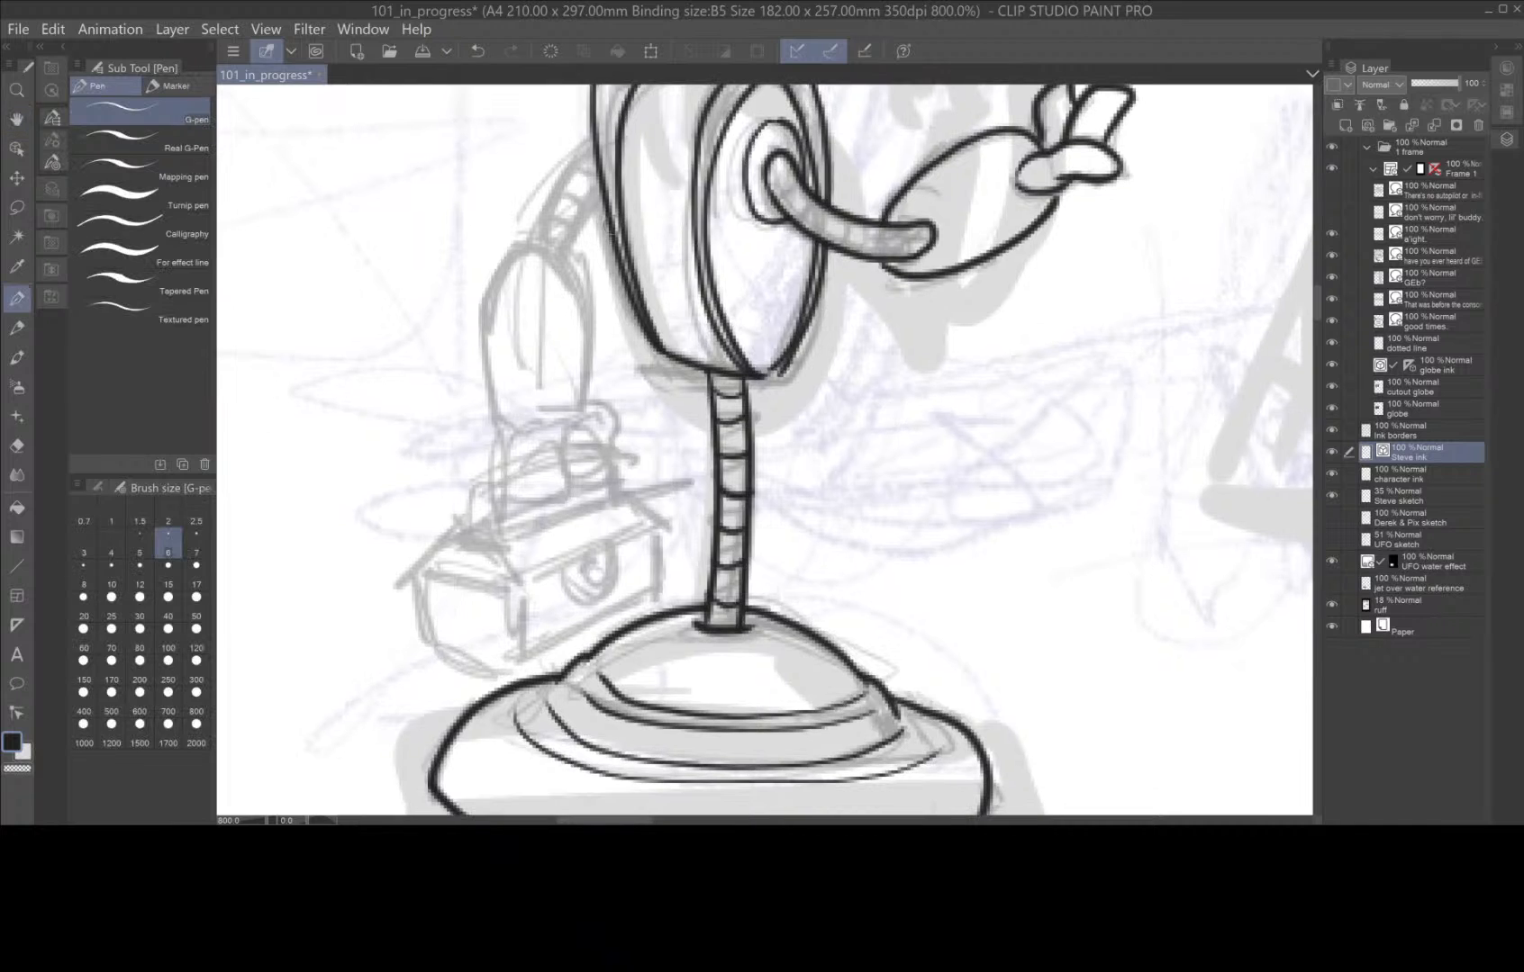
pyautogui.moveTo(593, 154)
pyautogui.mouseDown()
pyautogui.moveTo(546, 212)
pyautogui.moveTo(565, 212)
pyautogui.moveTo(558, 250)
pyautogui.moveTo(608, 165)
pyautogui.mouseUp()
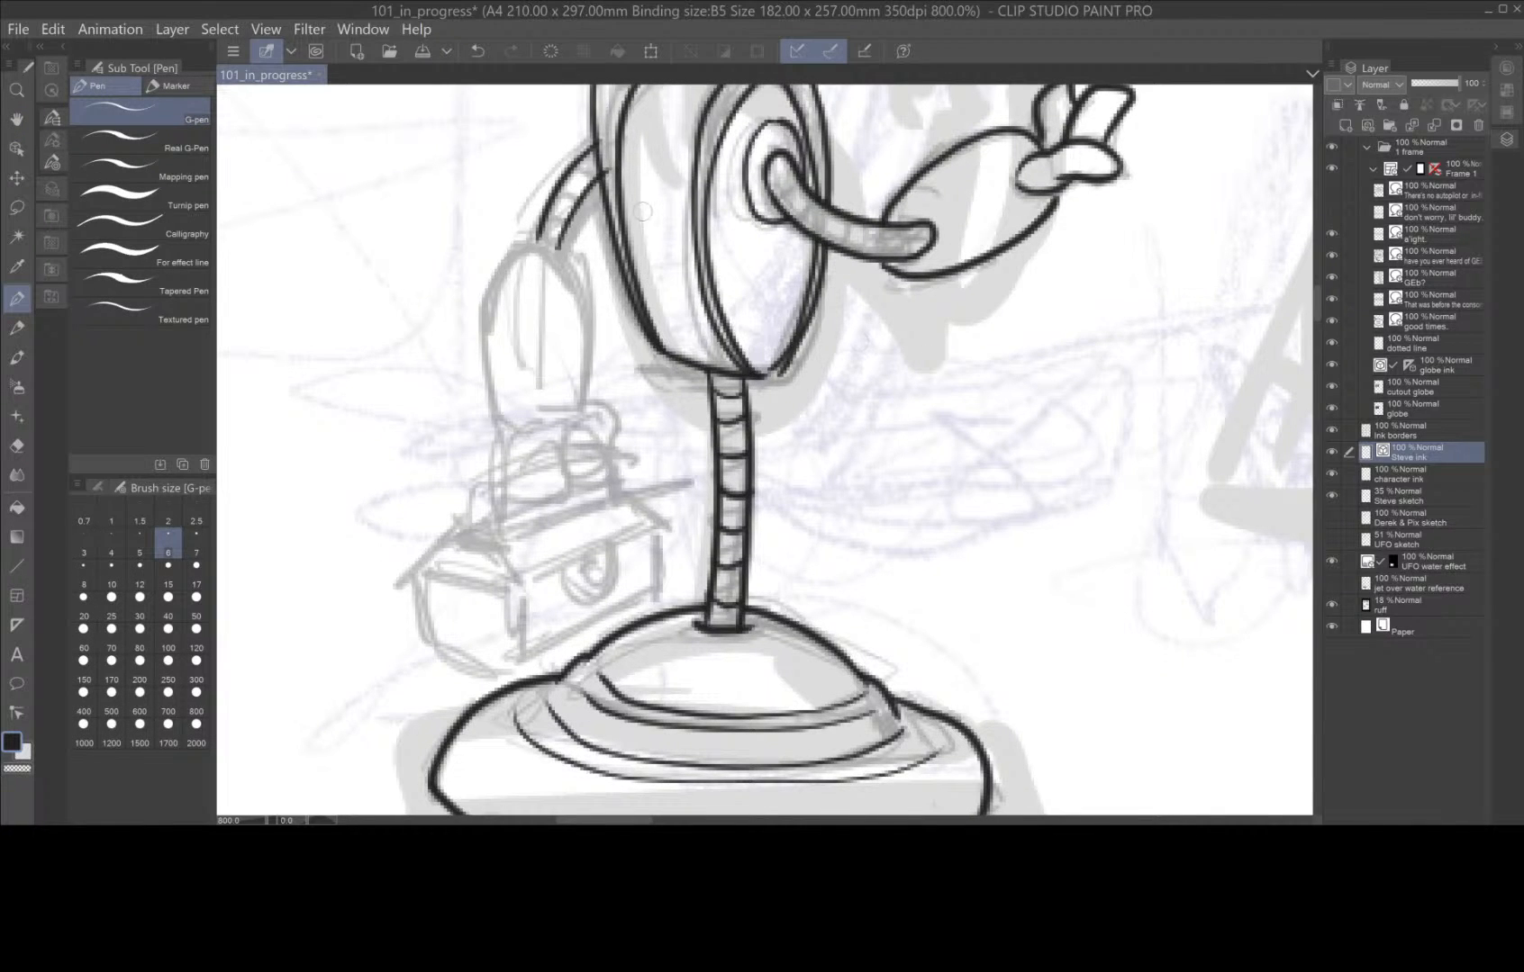
pyautogui.moveTo(528, 237)
pyautogui.mouseDown()
pyautogui.moveTo(571, 261)
pyautogui.moveTo(594, 320)
pyautogui.moveTo(587, 412)
pyautogui.mouseUp()
pyautogui.moveTo(529, 478)
pyautogui.mouseDown()
pyautogui.moveTo(560, 440)
pyautogui.moveTo(573, 494)
pyautogui.moveTo(521, 469)
pyautogui.moveTo(589, 430)
pyautogui.moveTo(601, 475)
pyautogui.moveTo(571, 470)
pyautogui.moveTo(551, 431)
pyautogui.moveTo(558, 450)
pyautogui.moveTo(622, 422)
pyautogui.moveTo(608, 446)
pyautogui.moveTo(596, 407)
pyautogui.mouseUp()
pyautogui.moveTo(489, 399)
pyautogui.mouseDown()
pyautogui.moveTo(515, 431)
pyautogui.moveTo(554, 434)
pyautogui.mouseUp()
pyautogui.moveTo(533, 242)
pyautogui.mouseDown()
pyautogui.moveTo(480, 311)
pyautogui.moveTo(507, 463)
pyautogui.moveTo(542, 500)
pyautogui.moveTo(502, 515)
pyautogui.moveTo(497, 538)
pyautogui.mouseUp()
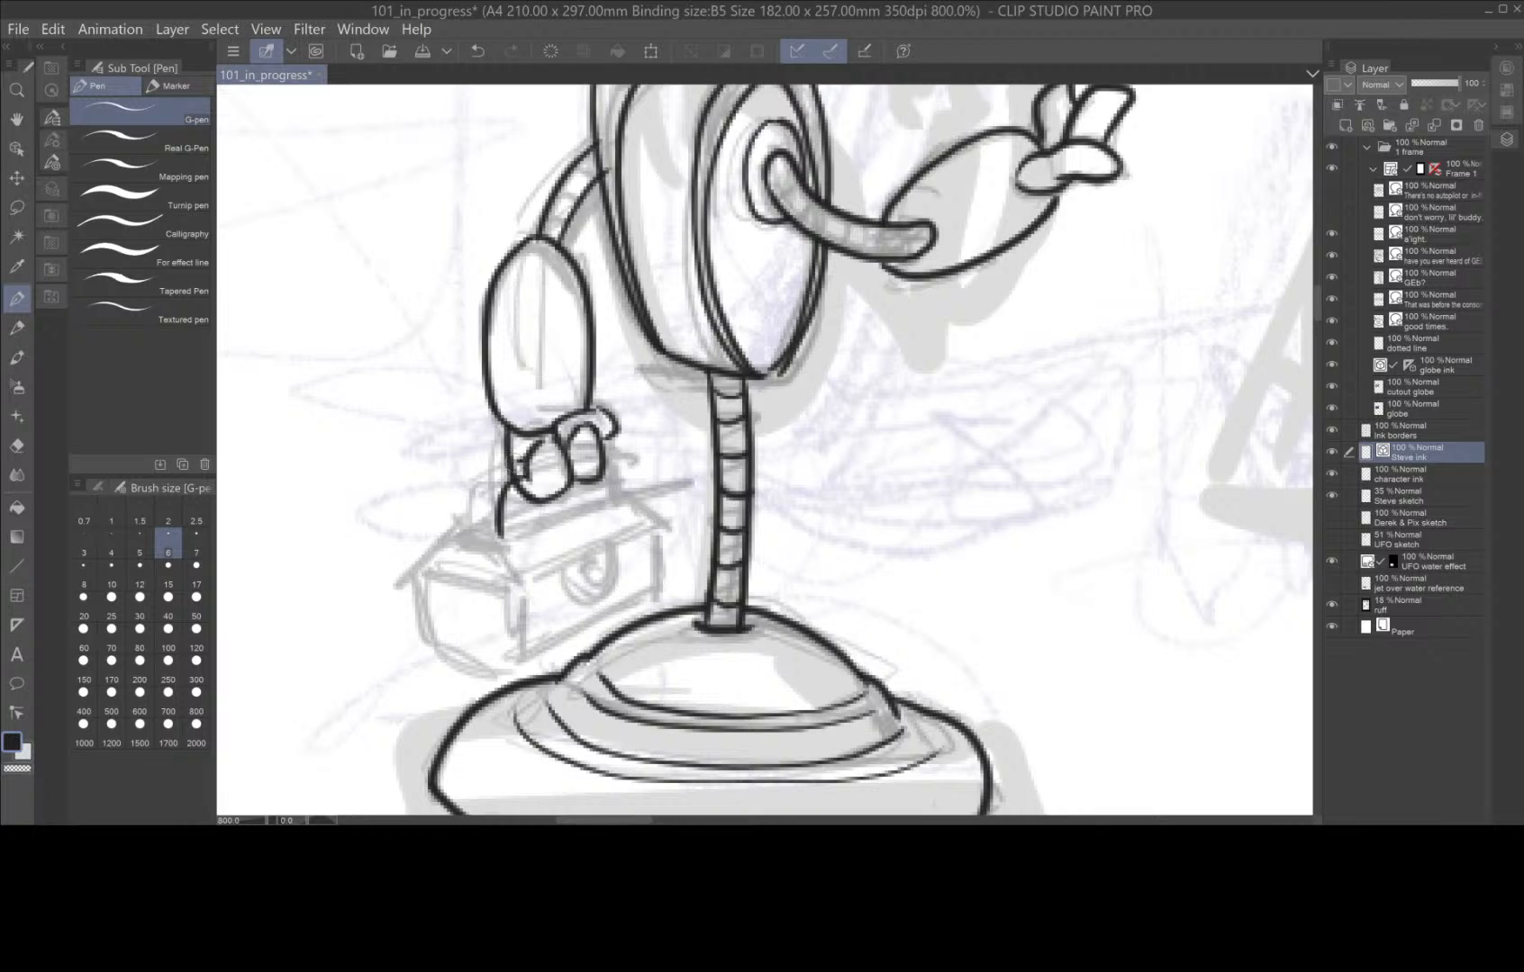
# Ink the rest of the toolbox handle and the sloped lid with its front lower edge, redoing a misdrawn line.
pyautogui.moveTo(522, 456)
pyautogui.mouseDown()
pyautogui.moveTo(476, 505)
pyautogui.moveTo(475, 541)
pyautogui.mouseUp()
pyautogui.moveTo(611, 458); pyautogui.dragTo(620, 491)
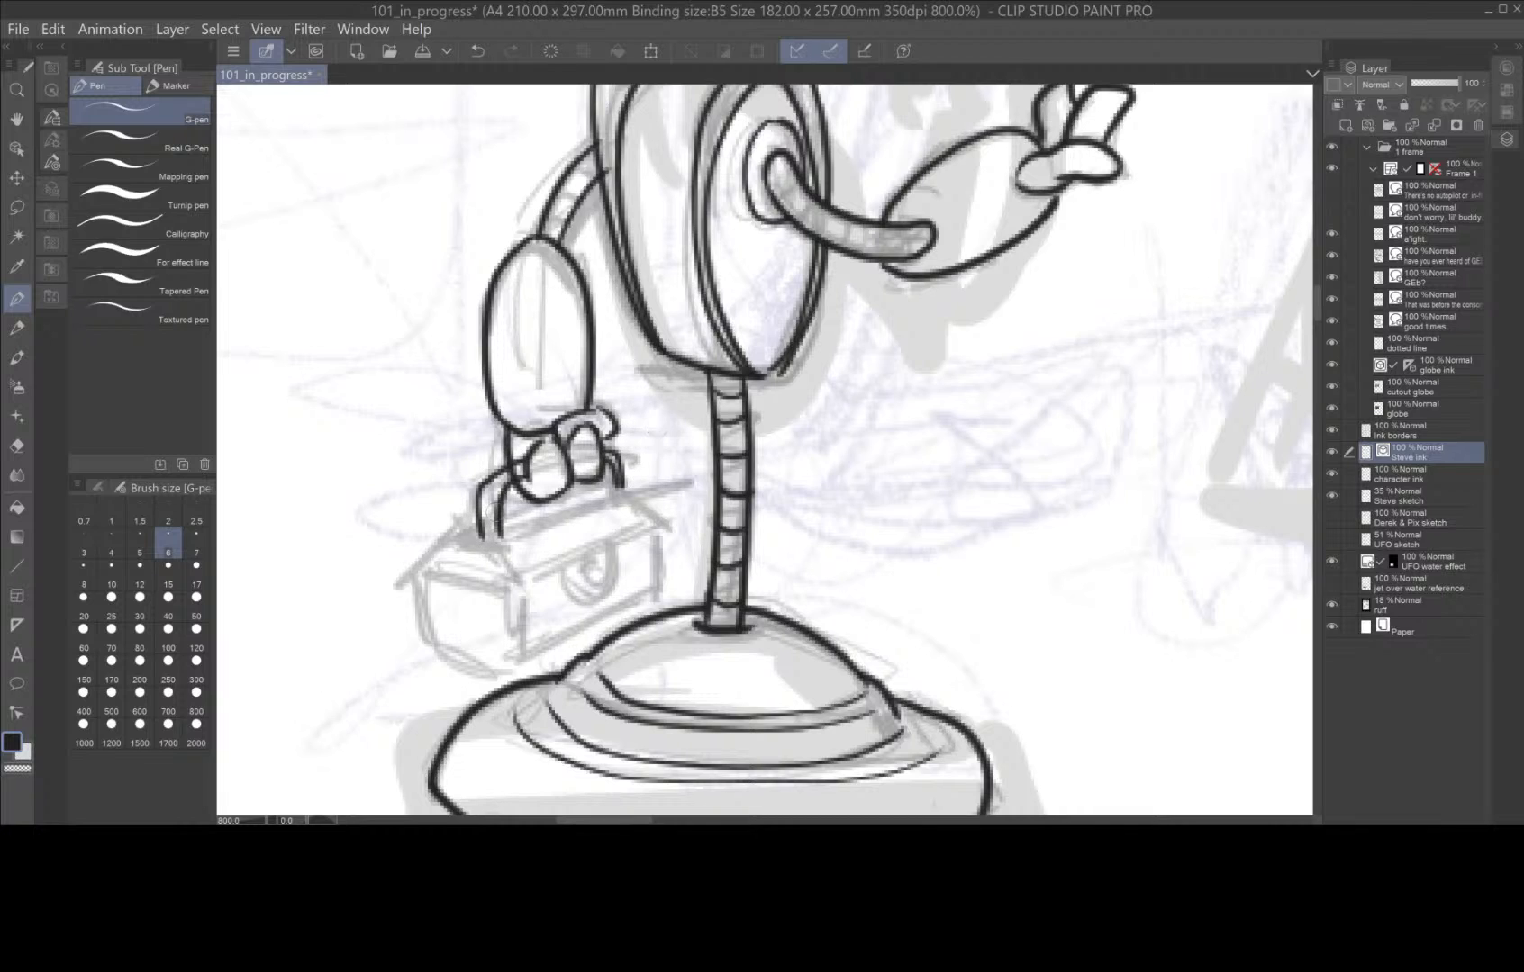
pyautogui.moveTo(462, 538)
pyautogui.mouseDown()
pyautogui.moveTo(496, 546)
pyautogui.moveTo(492, 503)
pyautogui.moveTo(521, 471)
pyautogui.mouseUp()
pyautogui.moveTo(503, 516)
pyautogui.mouseDown()
pyautogui.moveTo(600, 483)
pyautogui.moveTo(665, 526)
pyautogui.mouseUp()
pyautogui.hotkey('ctrl', 'z')
pyautogui.moveTo(513, 590); pyautogui.dragTo(682, 528)
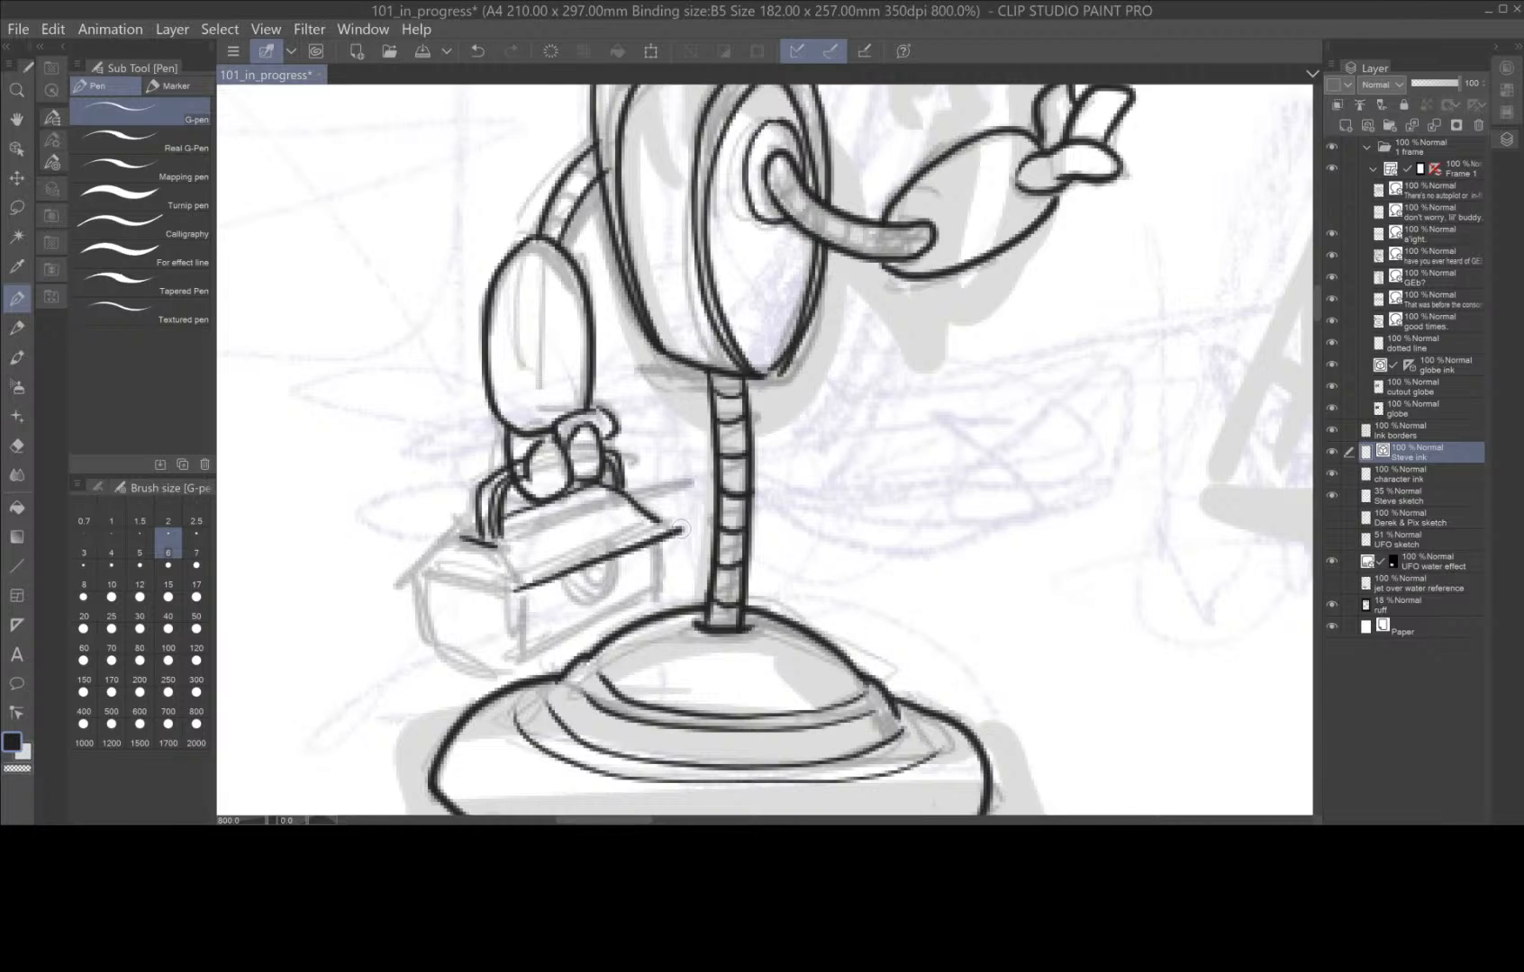
# Ink the toolbox's end panel, front face and side edges, its concentric-circle emblem and the line across the lid.
pyautogui.moveTo(424, 576); pyautogui.dragTo(521, 592)
pyautogui.hotkey('ctrl', 'z')
pyautogui.moveTo(425, 573)
pyautogui.mouseDown()
pyautogui.moveTo(521, 594)
pyautogui.moveTo(442, 553)
pyautogui.moveTo(421, 574)
pyautogui.moveTo(432, 653)
pyautogui.moveTo(518, 679)
pyautogui.mouseUp()
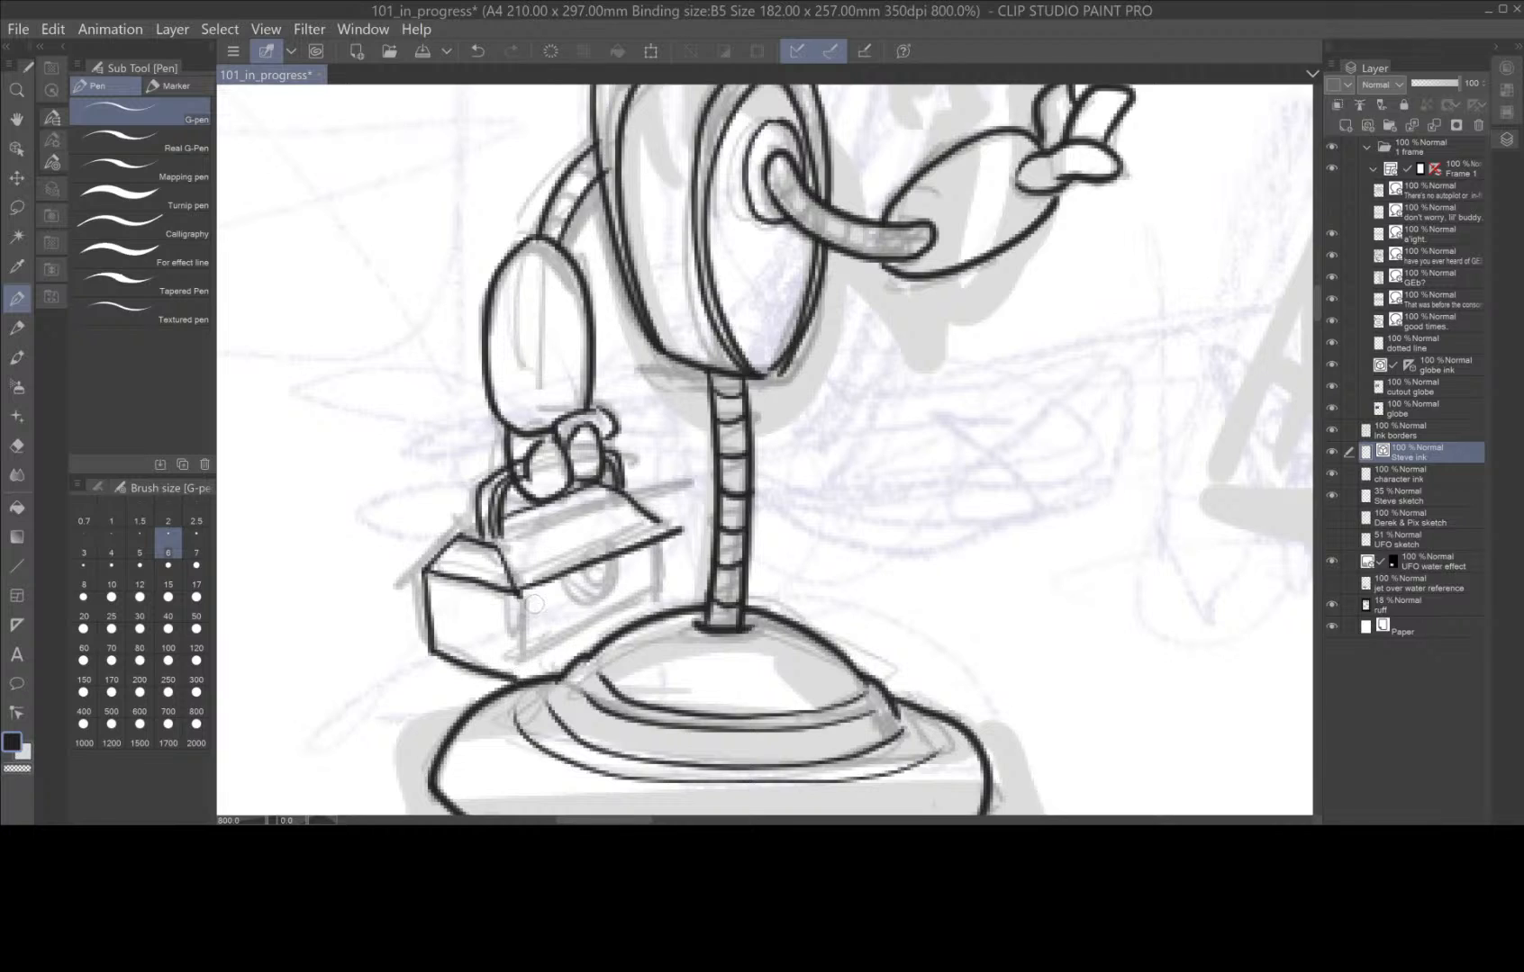
pyautogui.moveTo(517, 594)
pyautogui.mouseDown()
pyautogui.moveTo(518, 677)
pyautogui.moveTo(663, 598)
pyautogui.mouseUp()
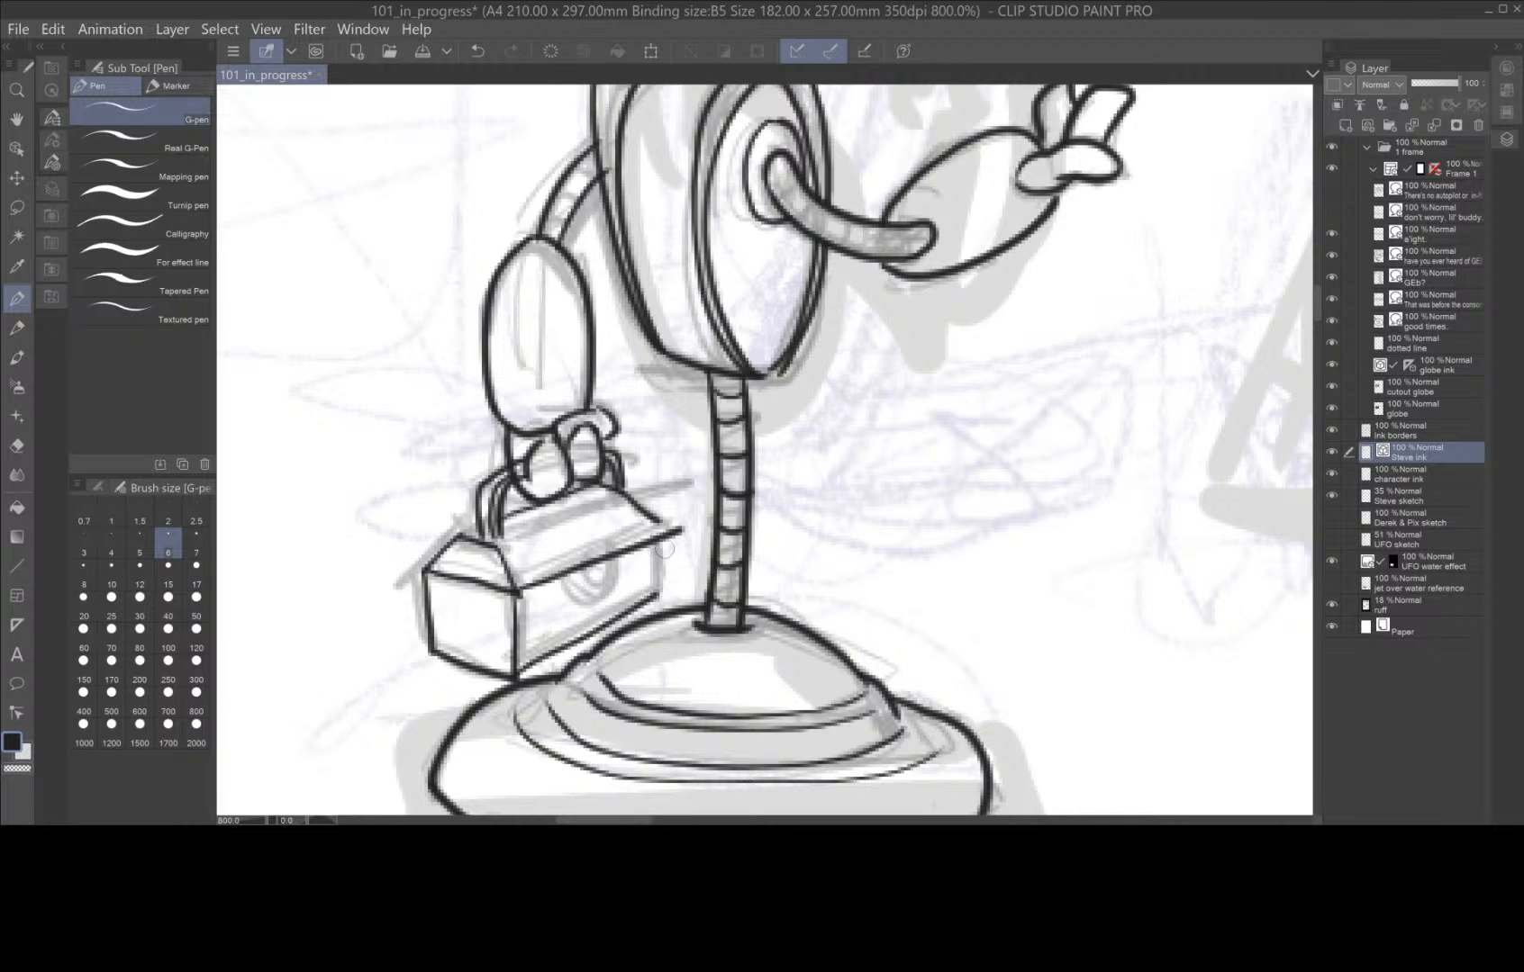
pyautogui.moveTo(674, 533); pyautogui.dragTo(666, 596)
pyautogui.moveTo(516, 592); pyautogui.dragTo(671, 529)
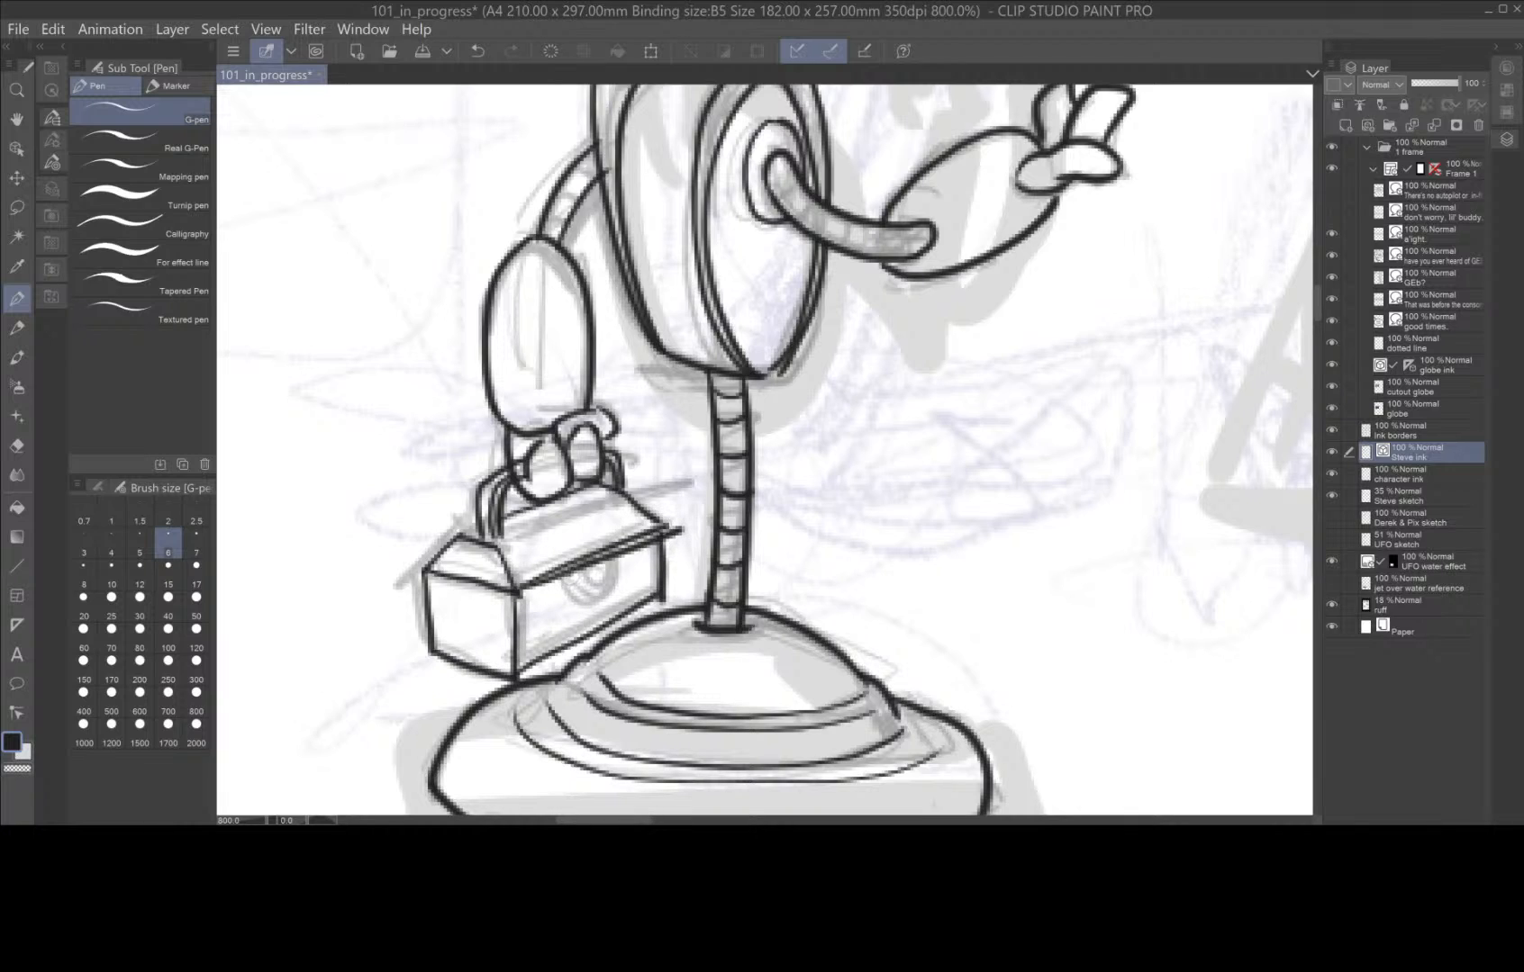
pyautogui.moveTo(581, 569)
pyautogui.mouseDown()
pyautogui.moveTo(631, 559)
pyautogui.moveTo(594, 594)
pyautogui.mouseUp()
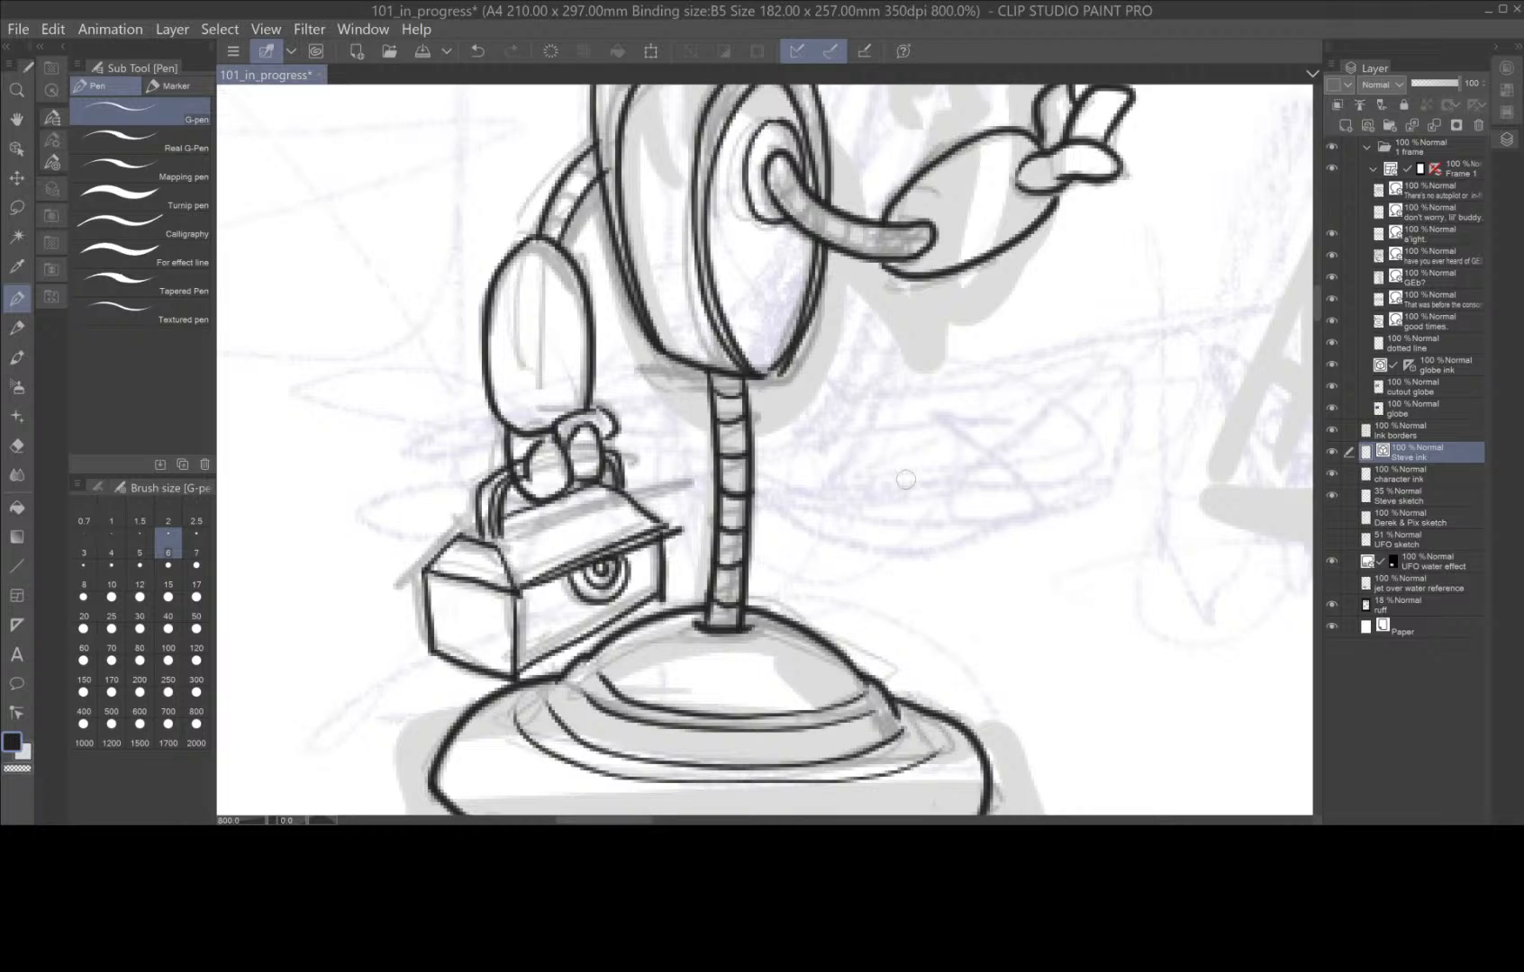
pyautogui.moveTo(516, 538); pyautogui.dragTo(624, 499)
# Clean up the overlapping lines around the gripping hand and toolbox handle with the Hard eraser at size 2.
pyautogui.click(17, 445)
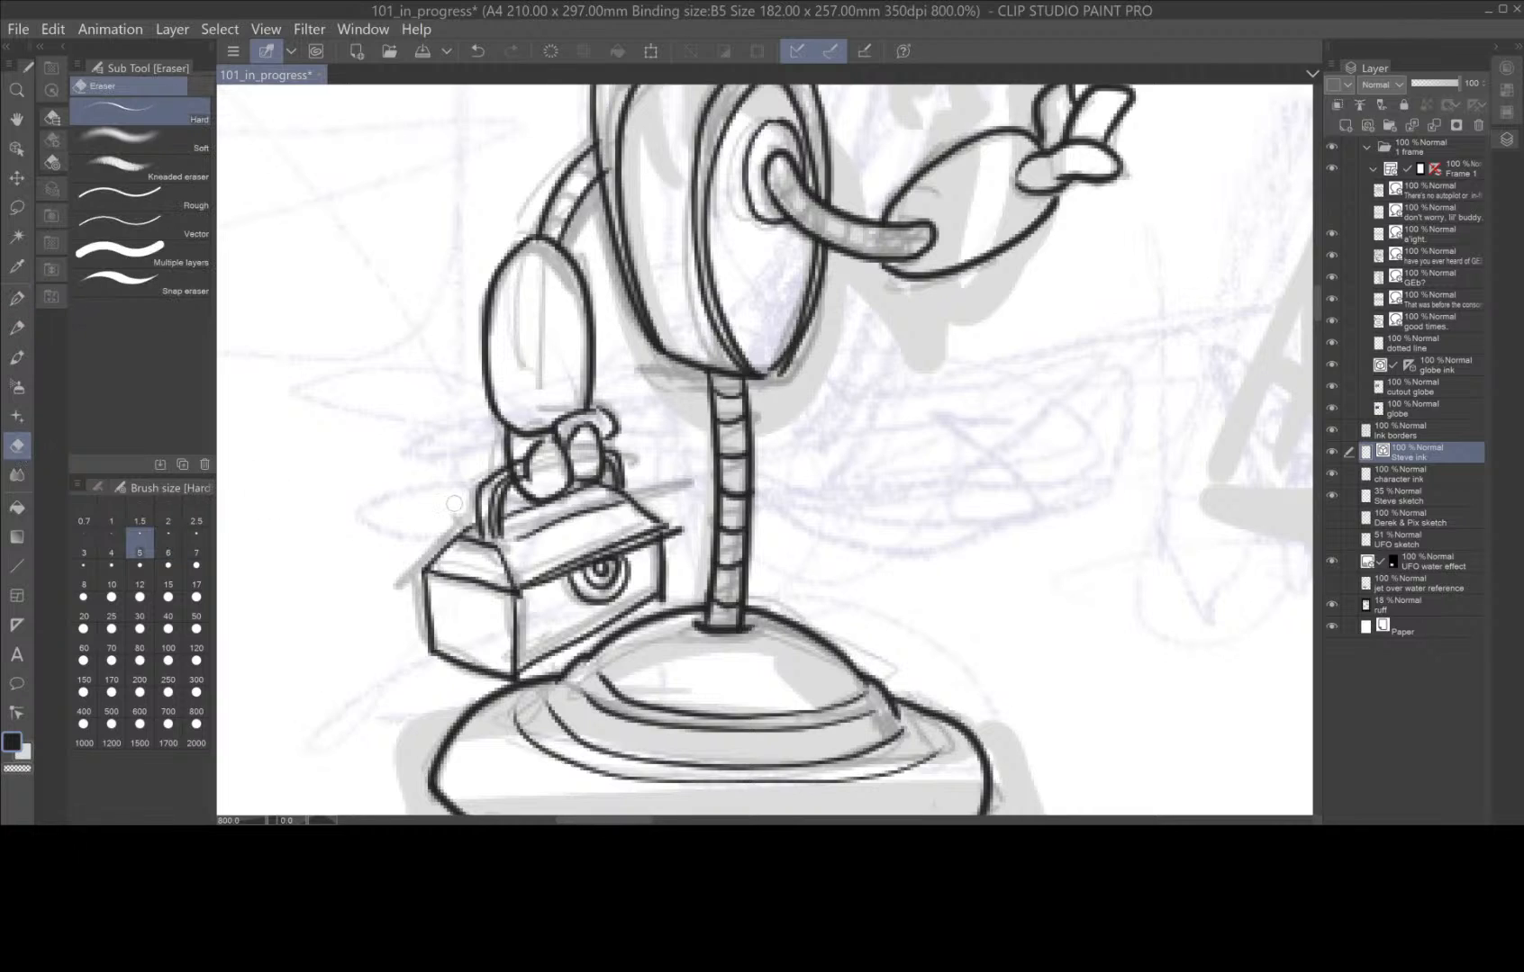
pyautogui.click(168, 515)
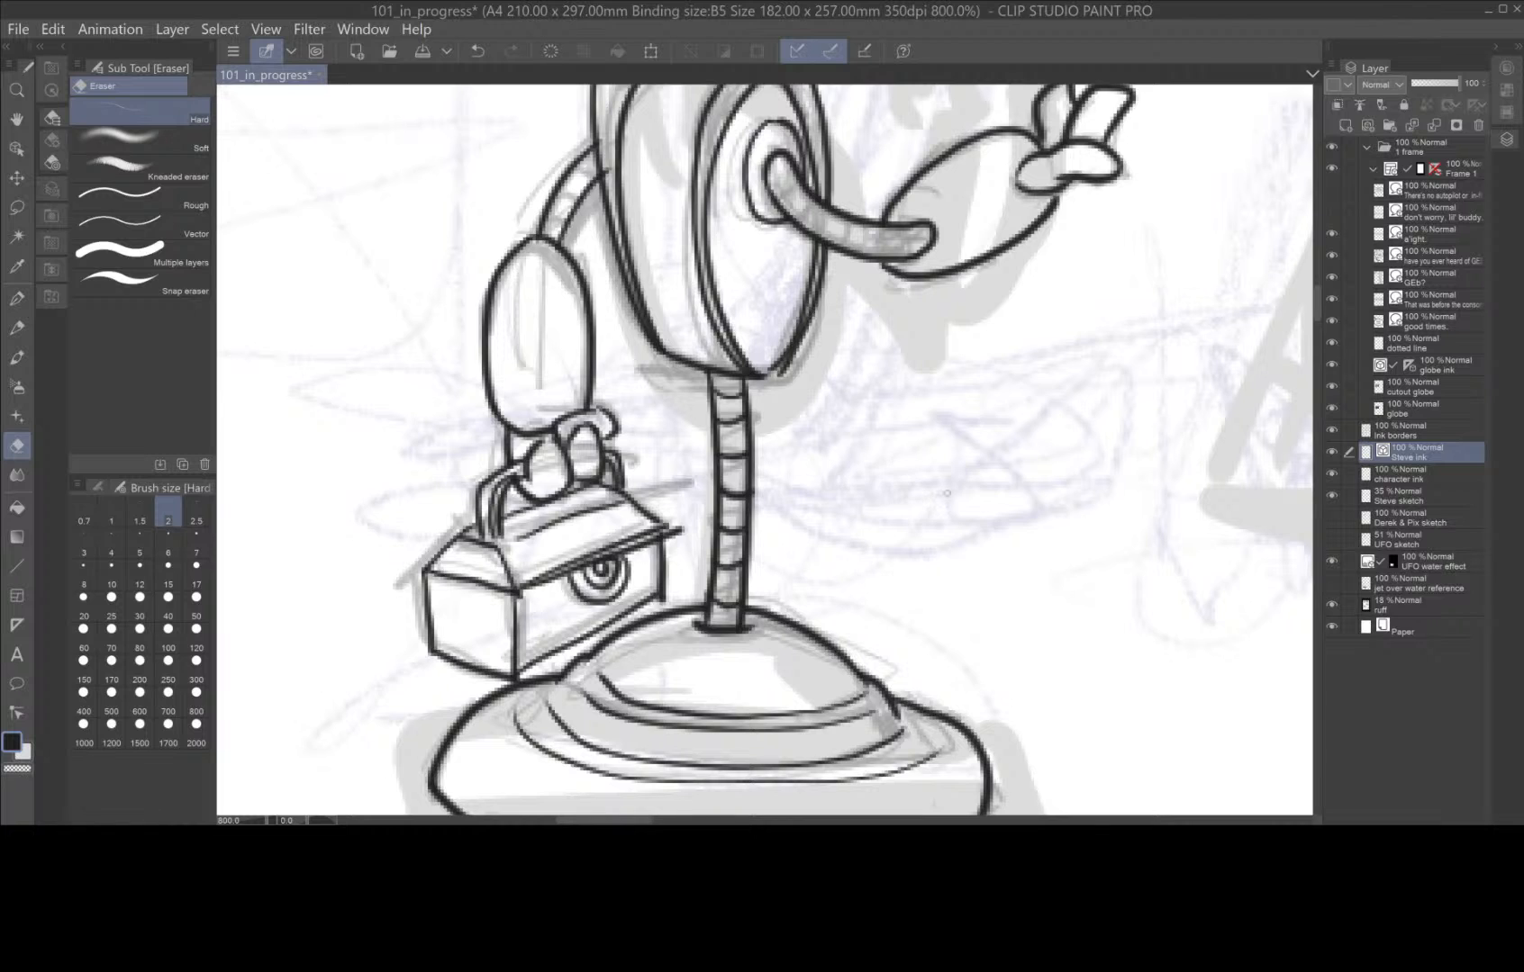
pyautogui.moveTo(959, 503); pyautogui.dragTo(823, 636)
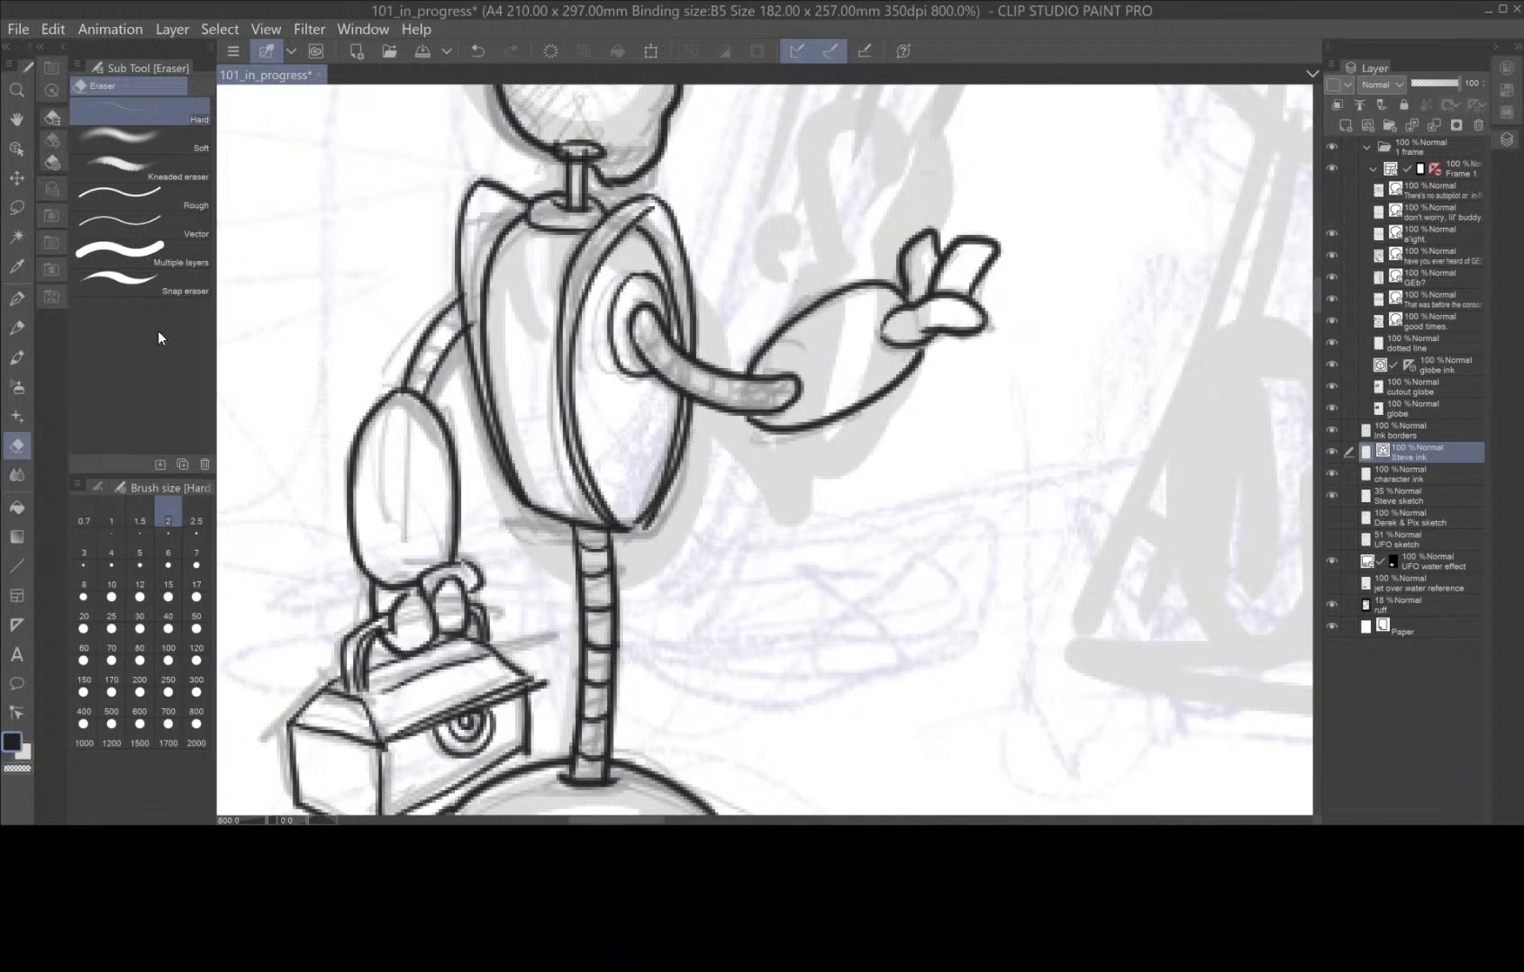
# Ink the ring segments along both upper-arm tubes with the G-pen, and switch back to the Hard eraser.
pyautogui.press('p')
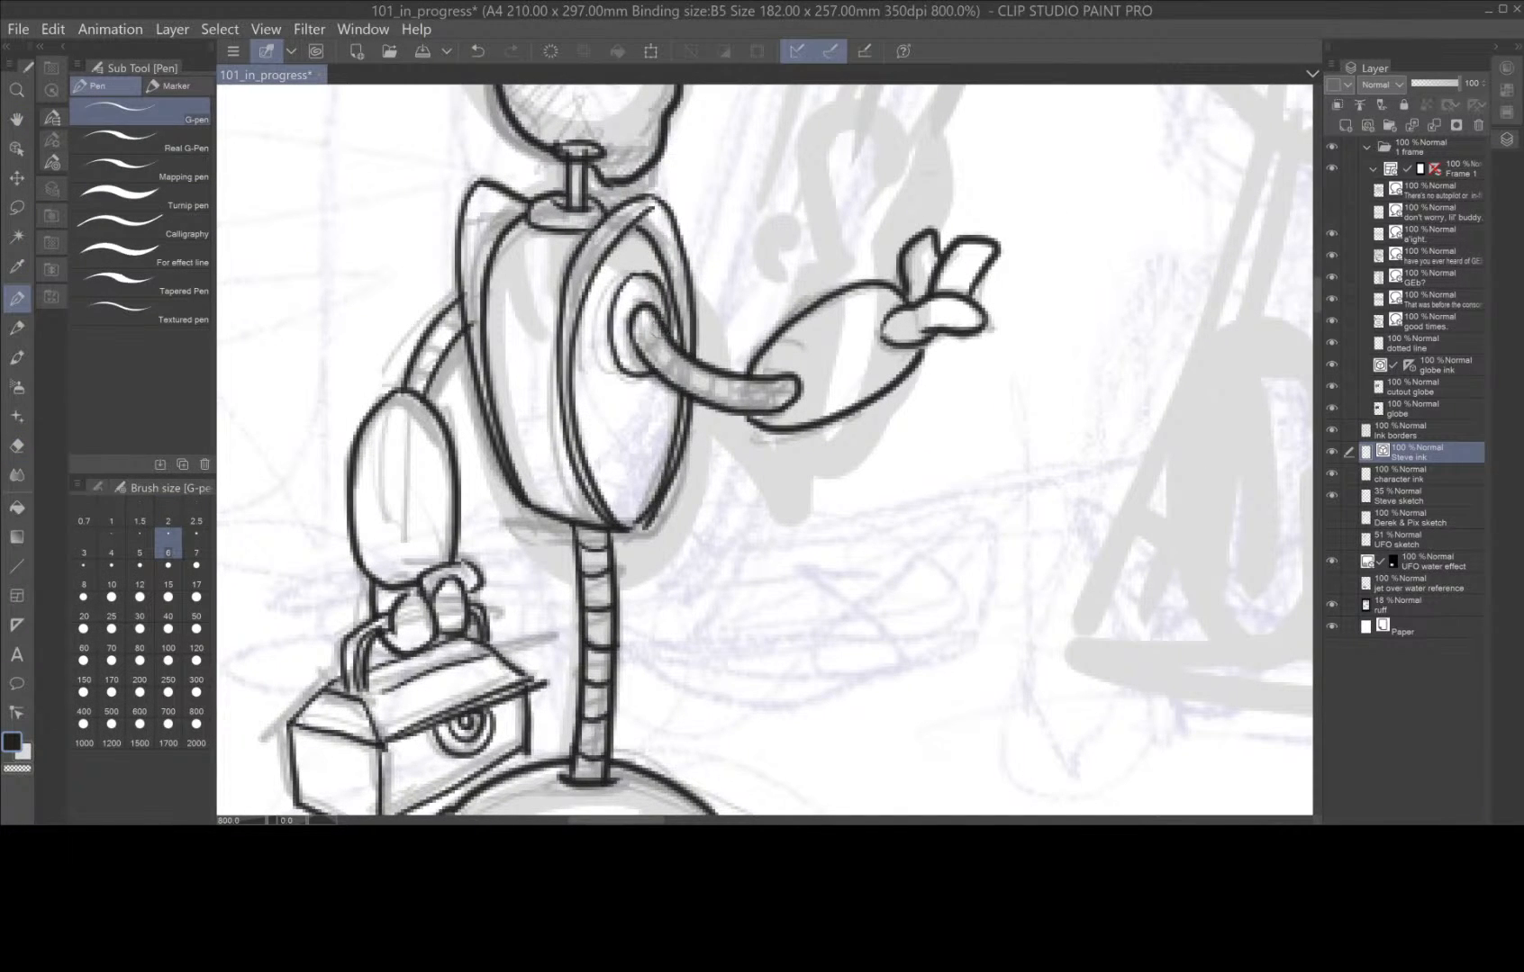
pyautogui.moveTo(666, 322)
pyautogui.mouseDown()
pyautogui.moveTo(633, 361)
pyautogui.moveTo(734, 408)
pyautogui.moveTo(790, 390)
pyautogui.mouseUp()
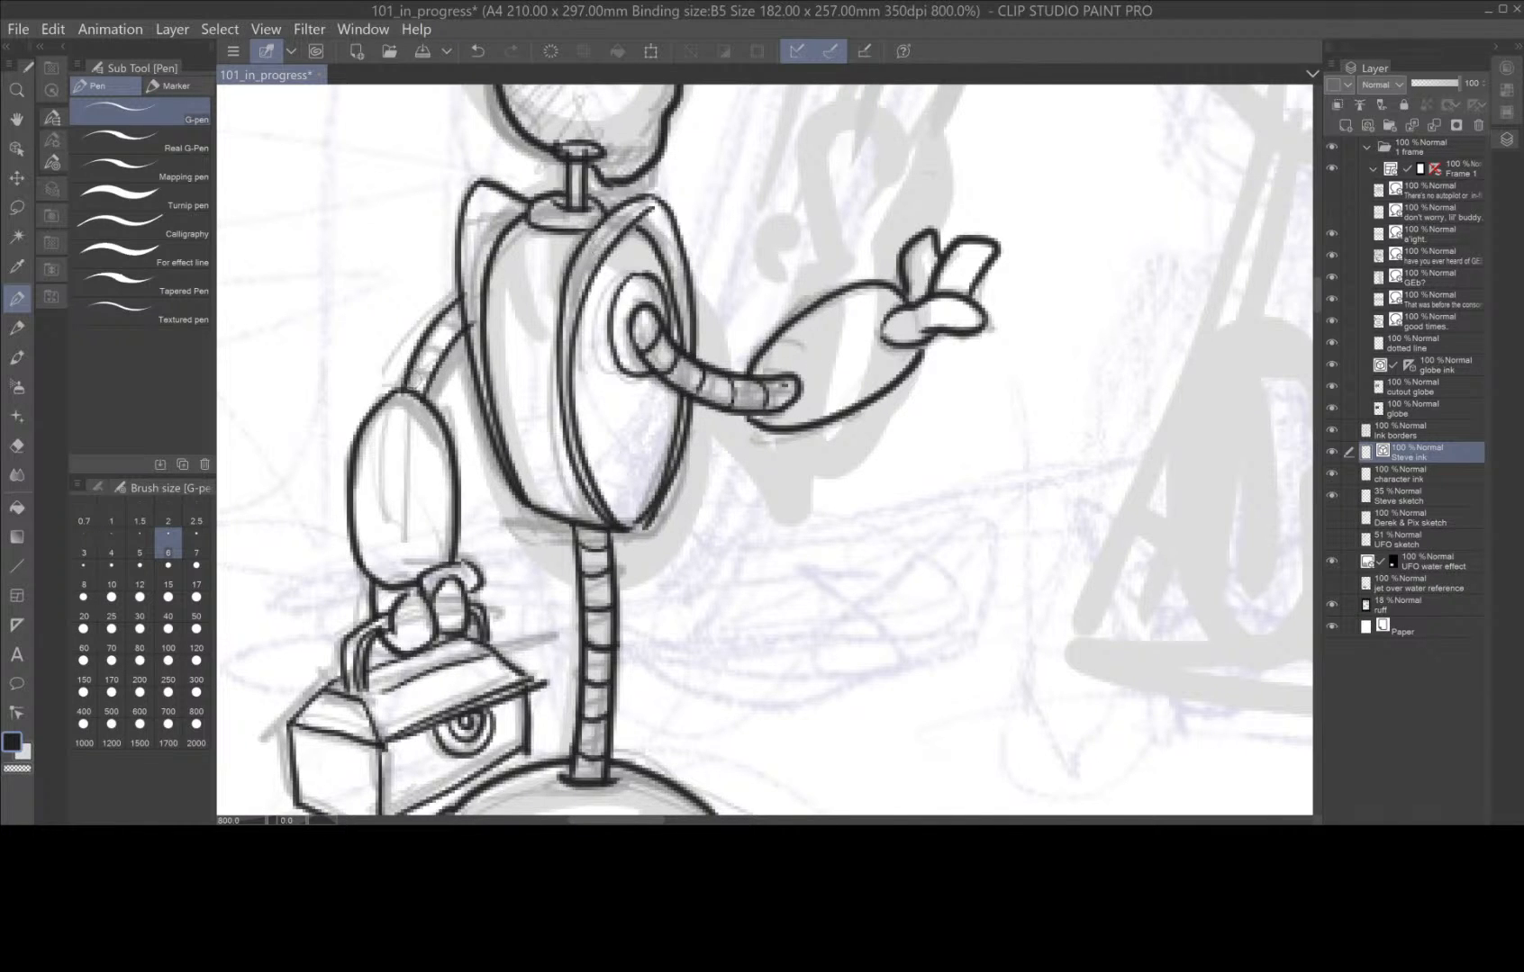
pyautogui.moveTo(398, 384)
pyautogui.mouseDown()
pyautogui.moveTo(430, 373)
pyautogui.moveTo(460, 313)
pyautogui.mouseUp()
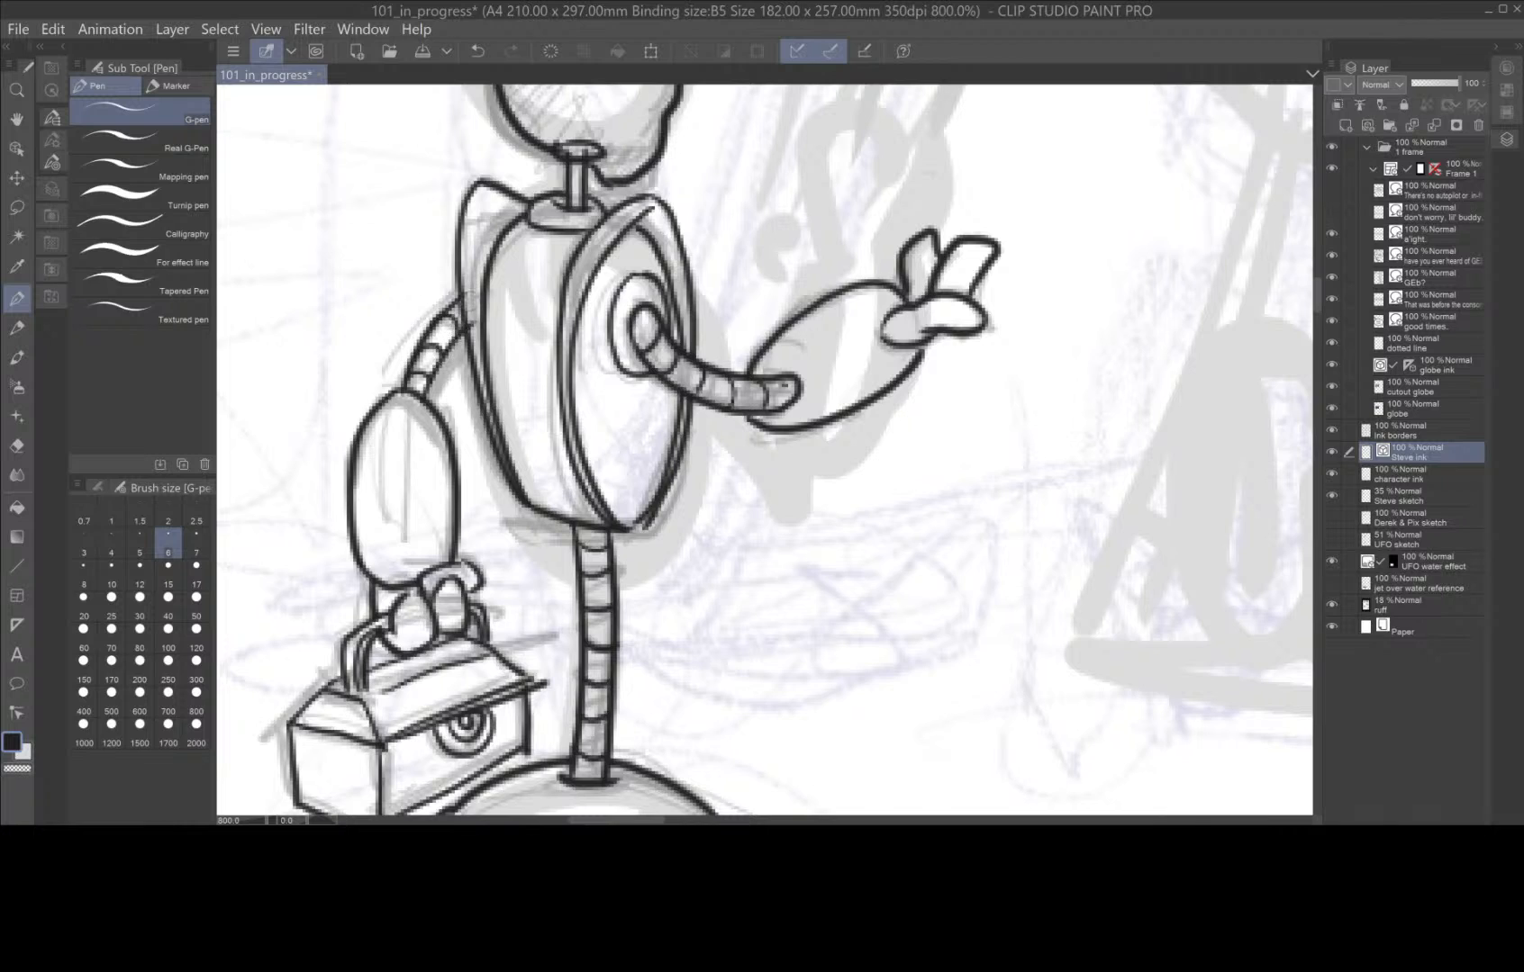
pyautogui.click(20, 445)
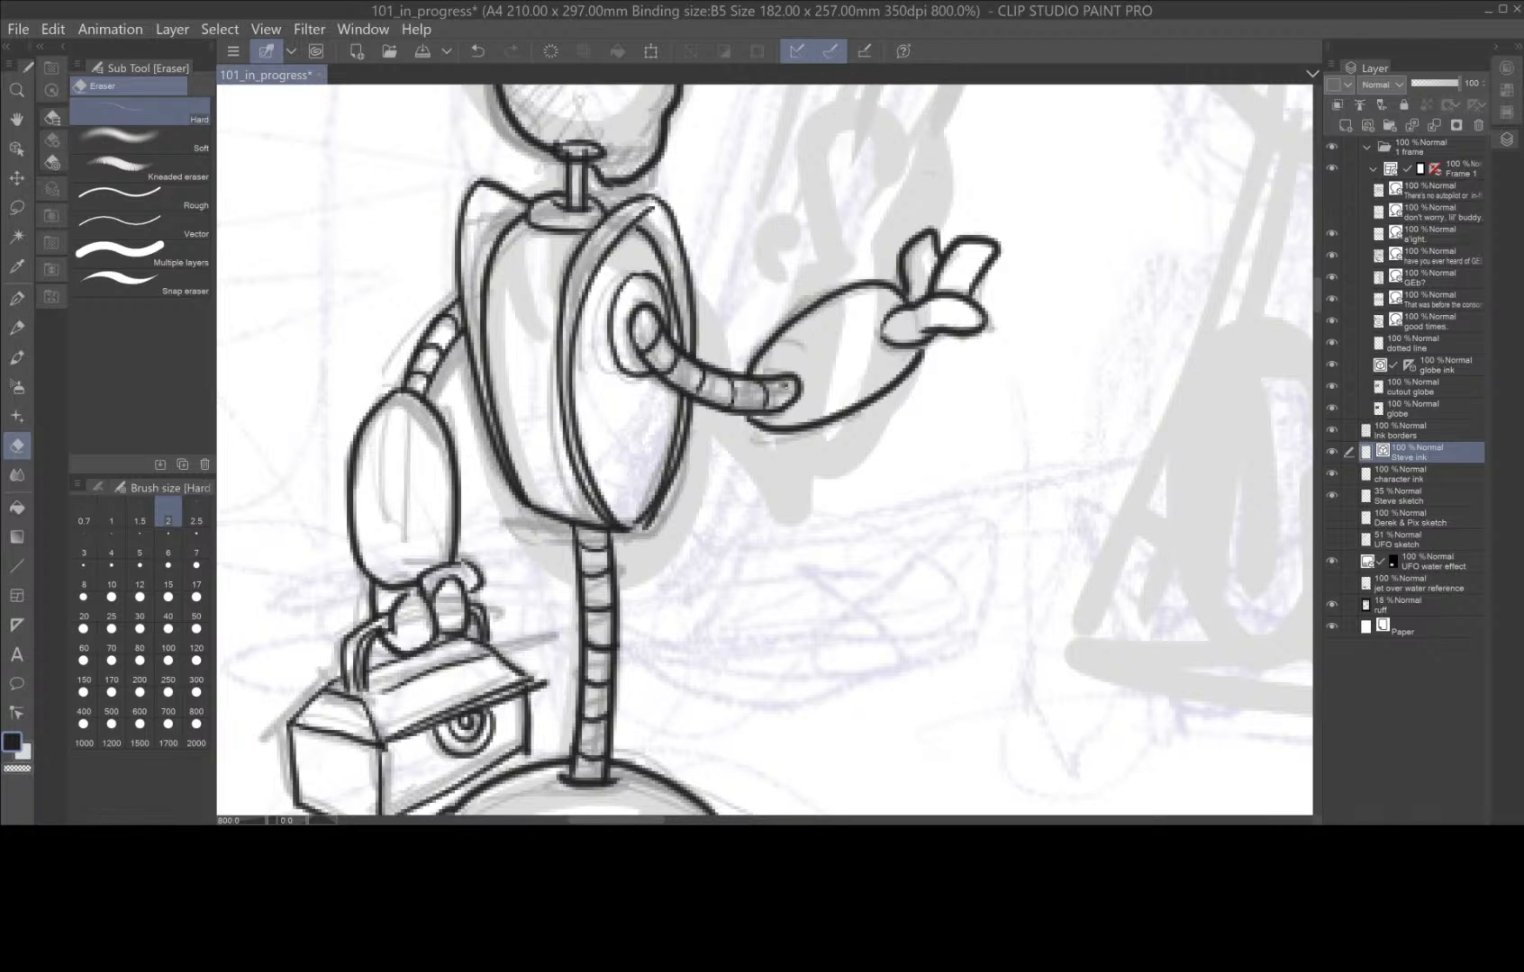
# Simplify the vector line of the robot base's lower outline with the Simplify vector line tool.
pyautogui.scroll(-5, 868, 614)
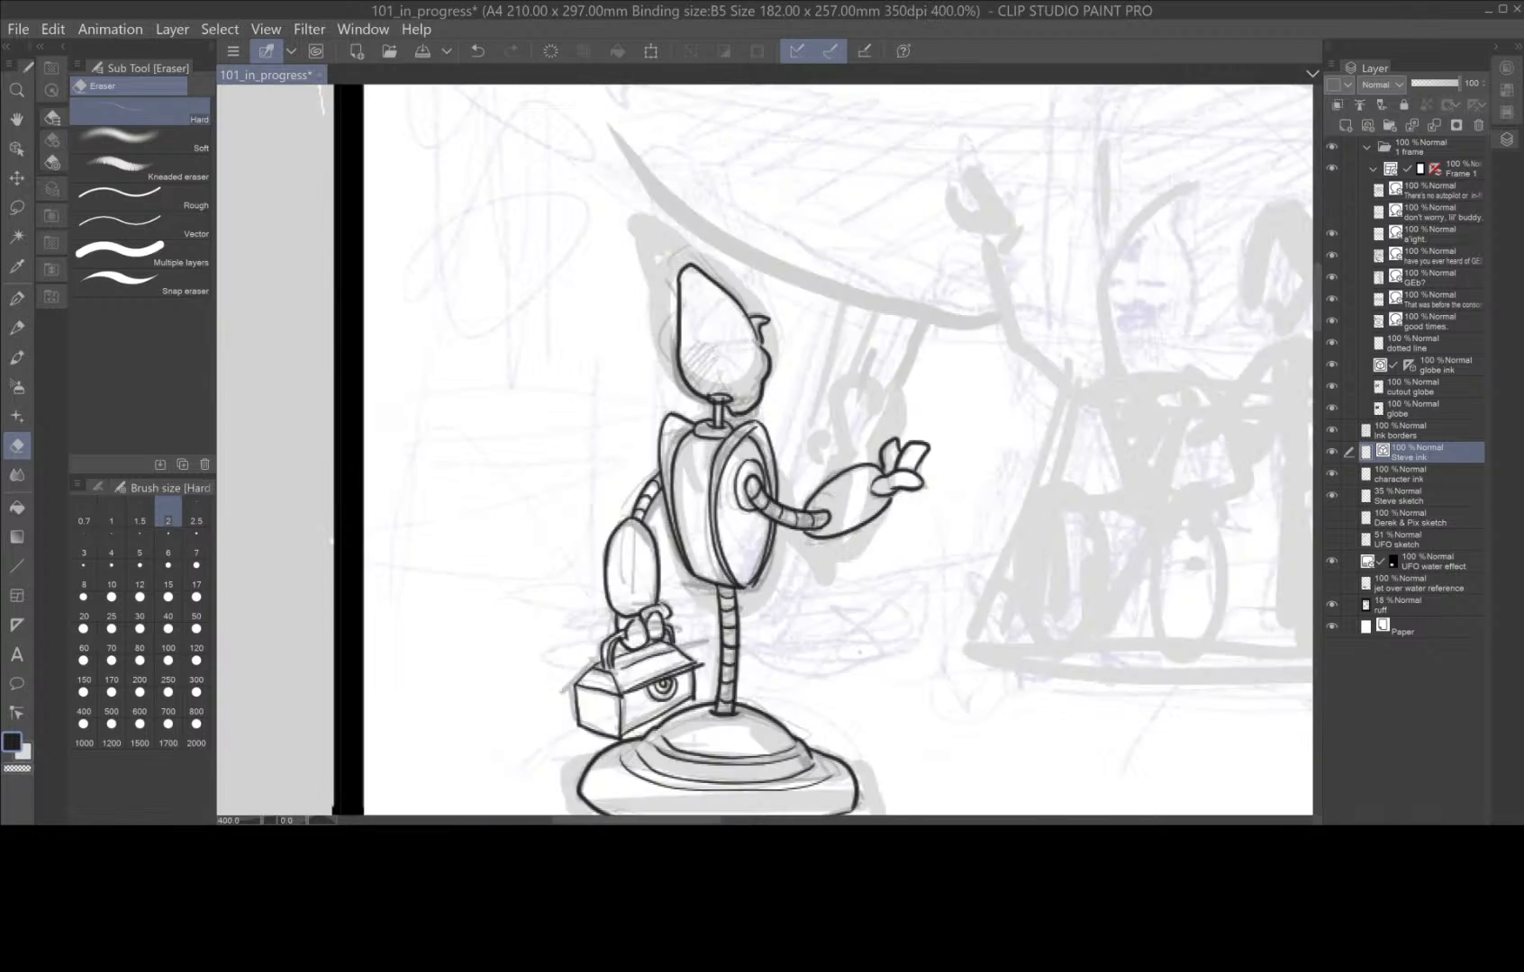
pyautogui.press('space')
pyautogui.moveTo(918, 660); pyautogui.dragTo(656, 500)
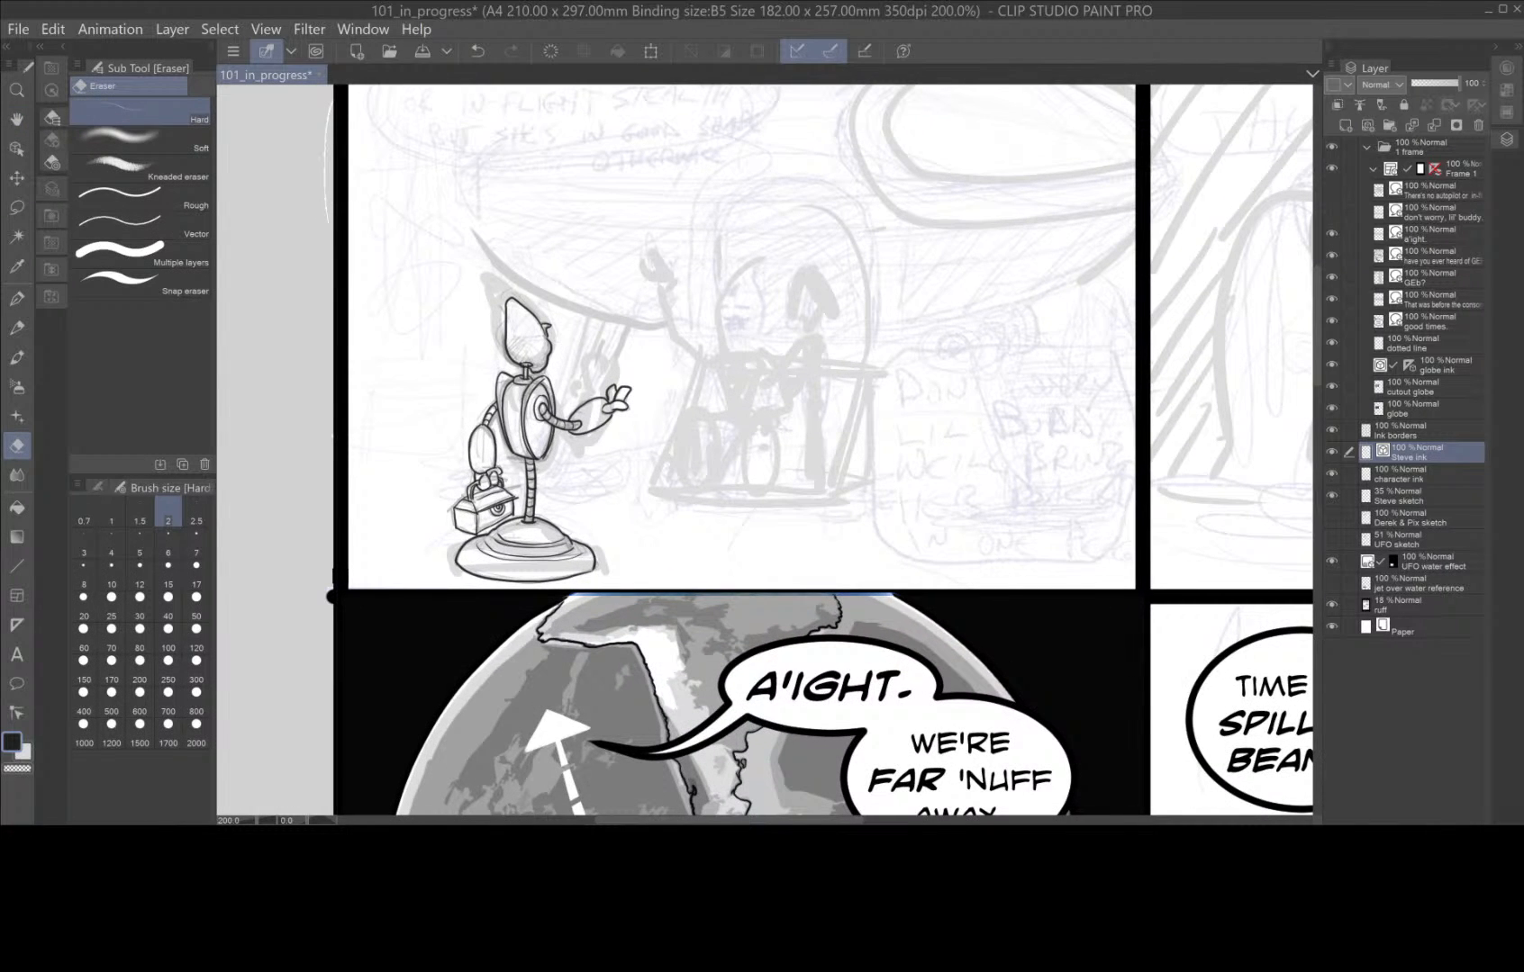
pyautogui.click(16, 713)
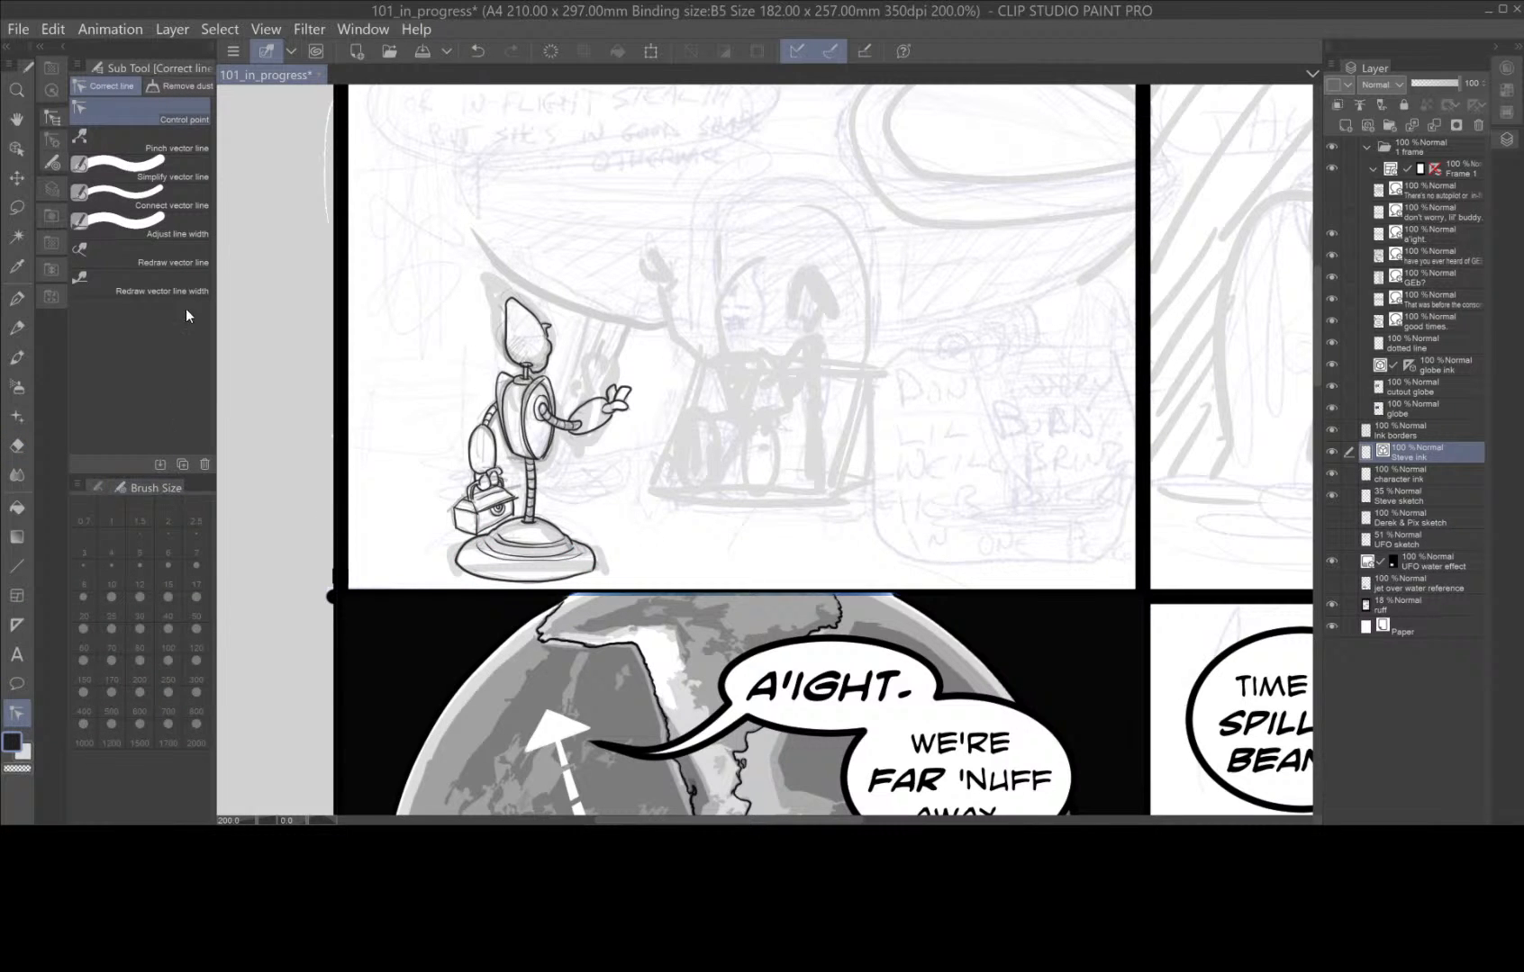
pyautogui.click(180, 176)
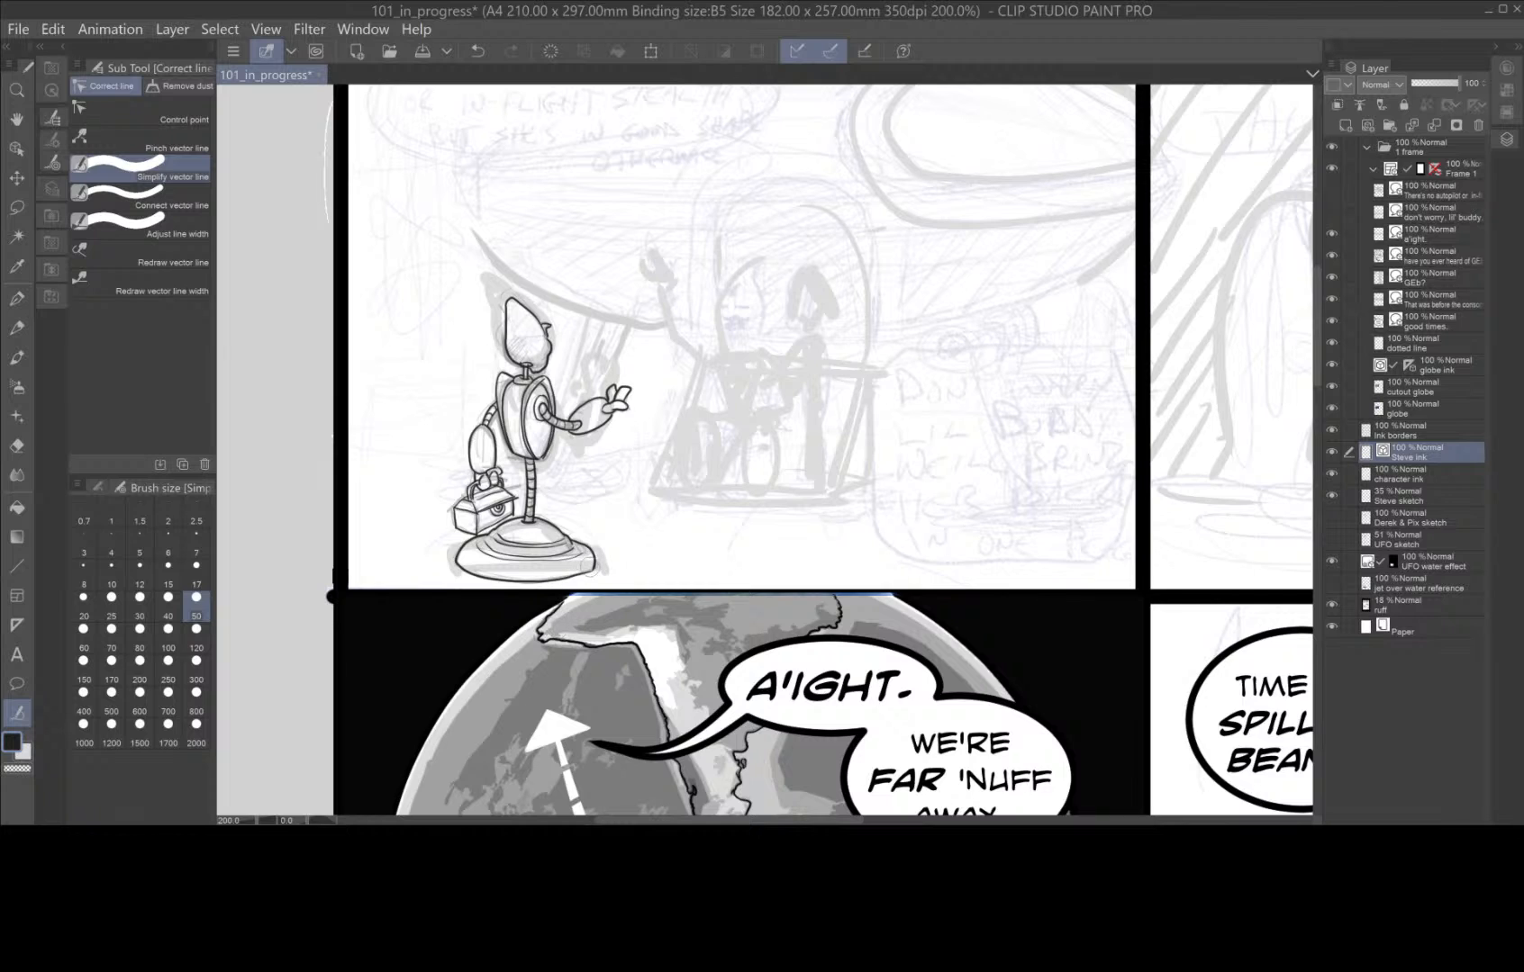
pyautogui.moveTo(600, 564)
pyautogui.mouseDown()
pyautogui.moveTo(538, 583)
pyautogui.moveTo(455, 566)
pyautogui.mouseUp()
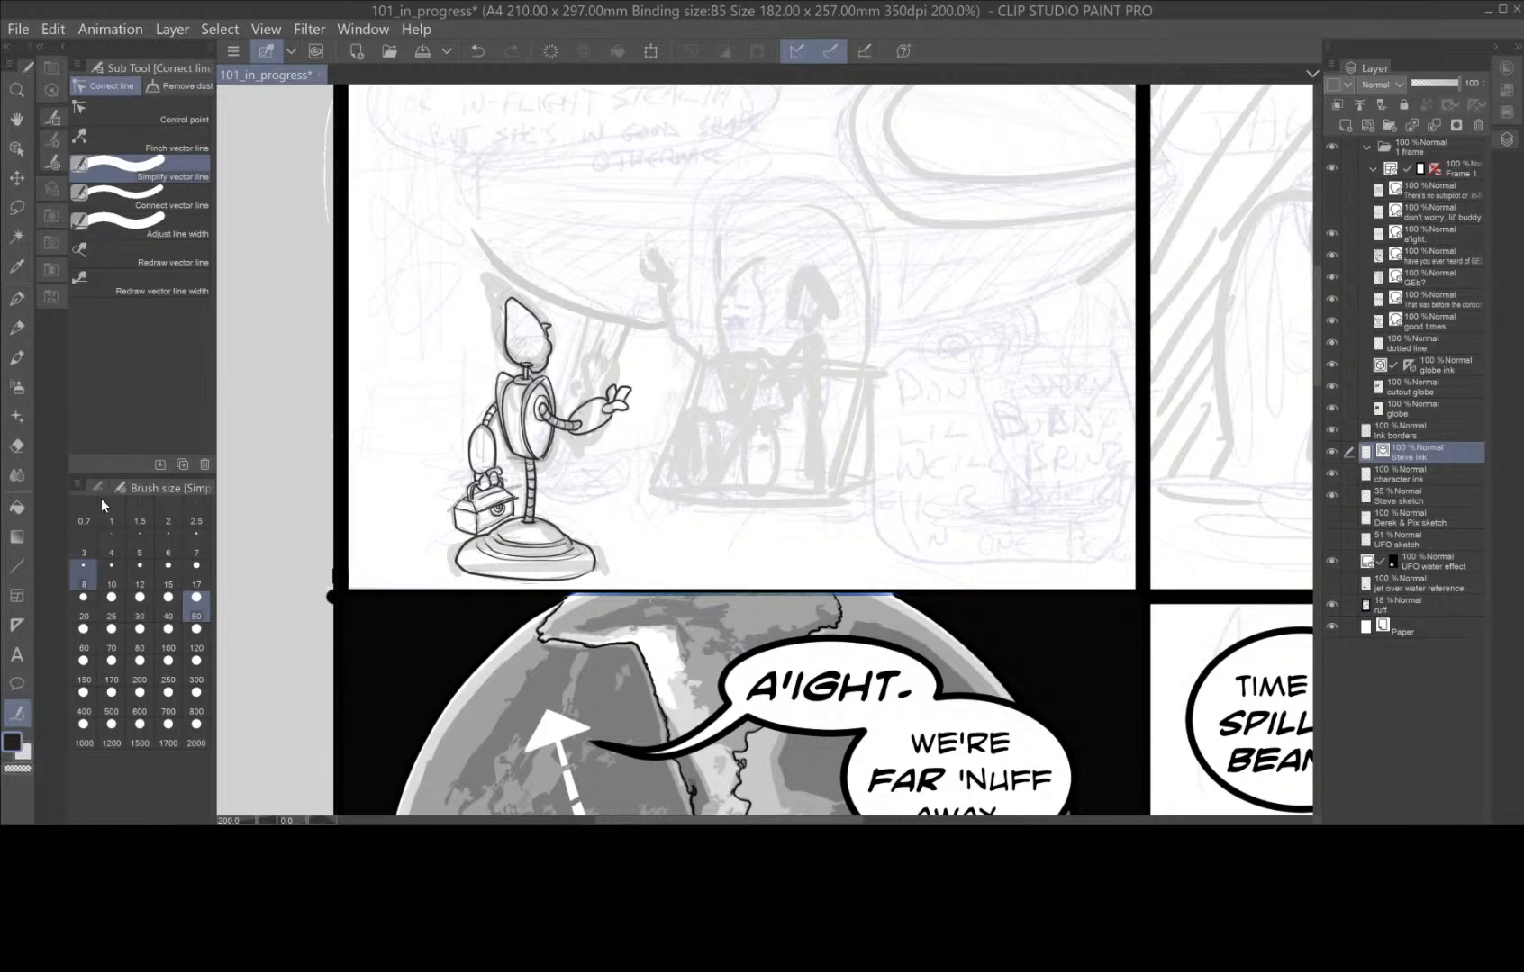
# Reshape the base's lower outline by moving its control points so it joins the side edge smoothly.
pyautogui.click(183, 116)
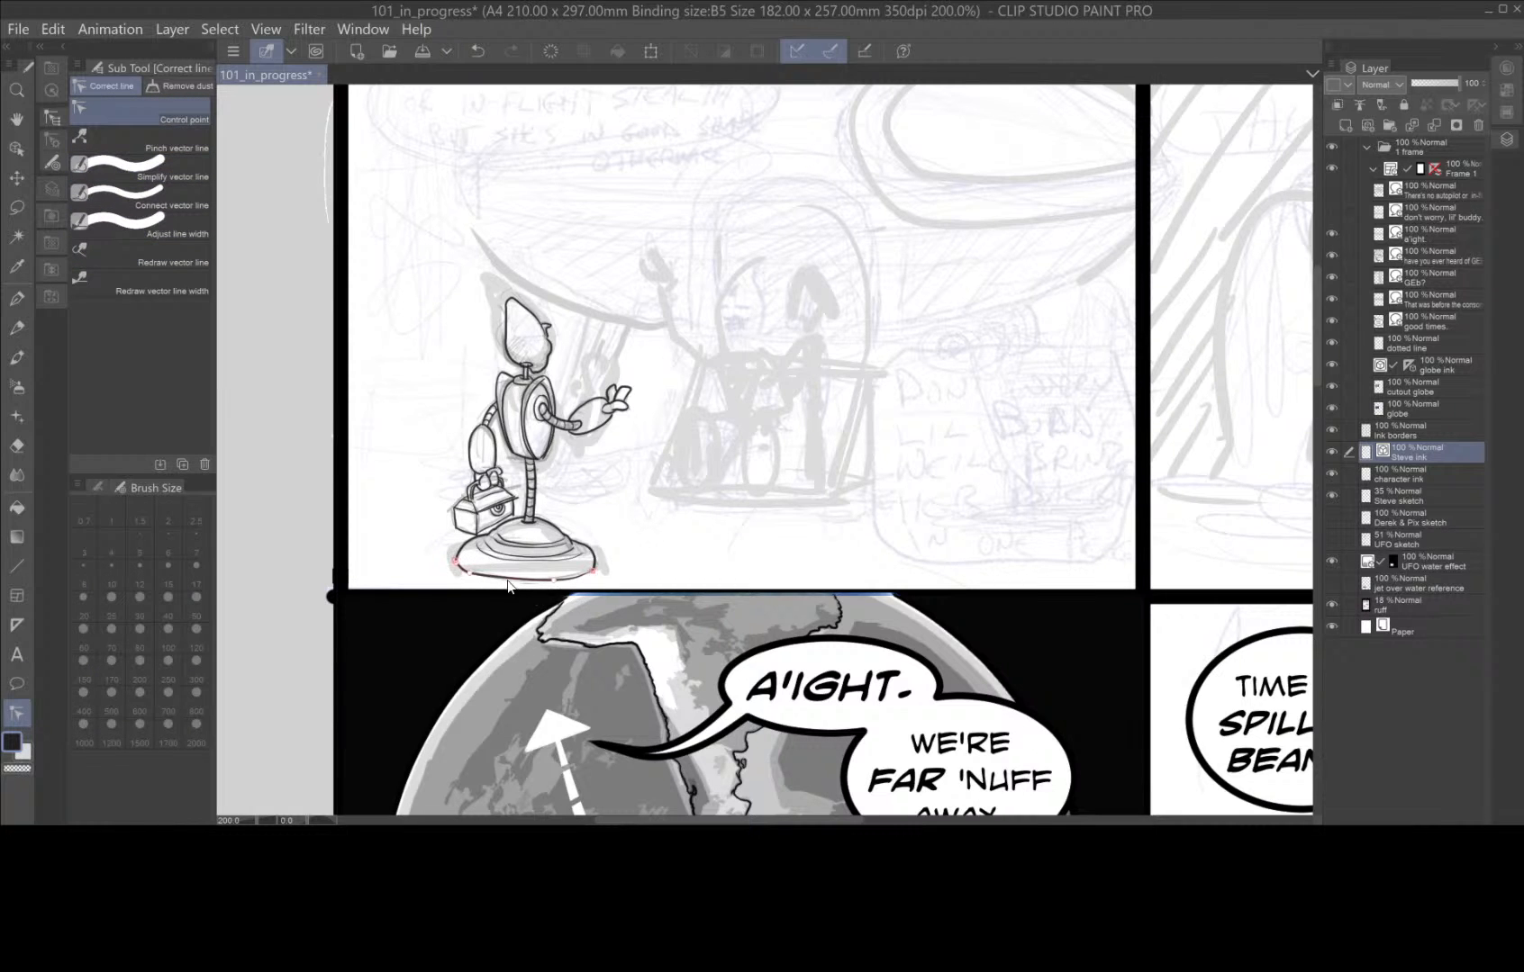
pyautogui.scroll(6, 555, 587)
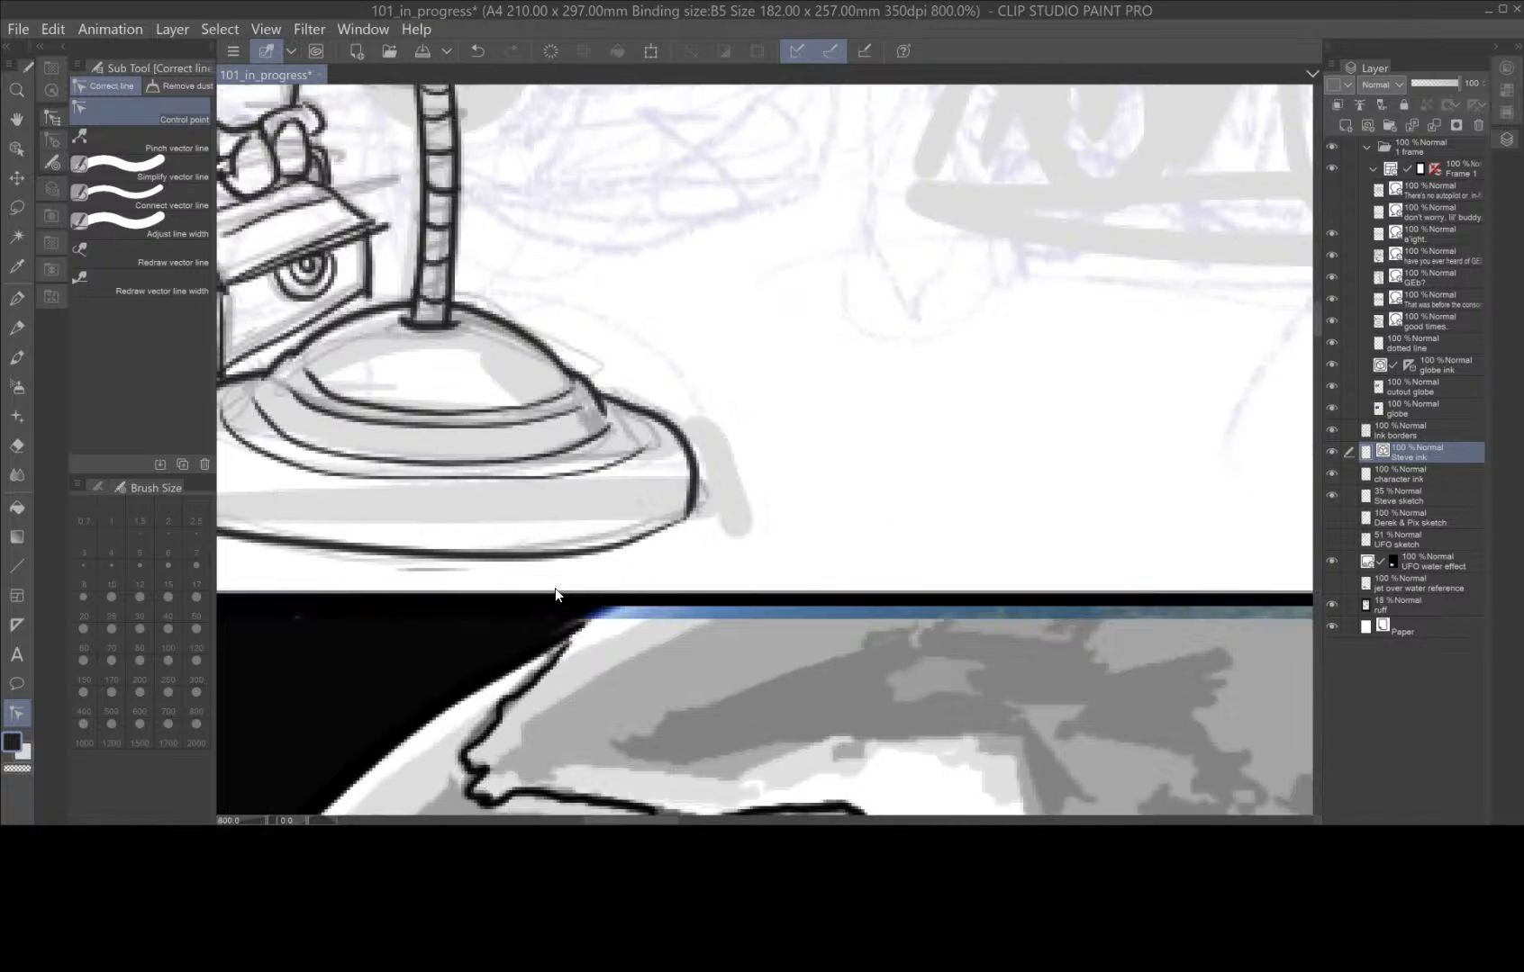
pyautogui.click(99, 487)
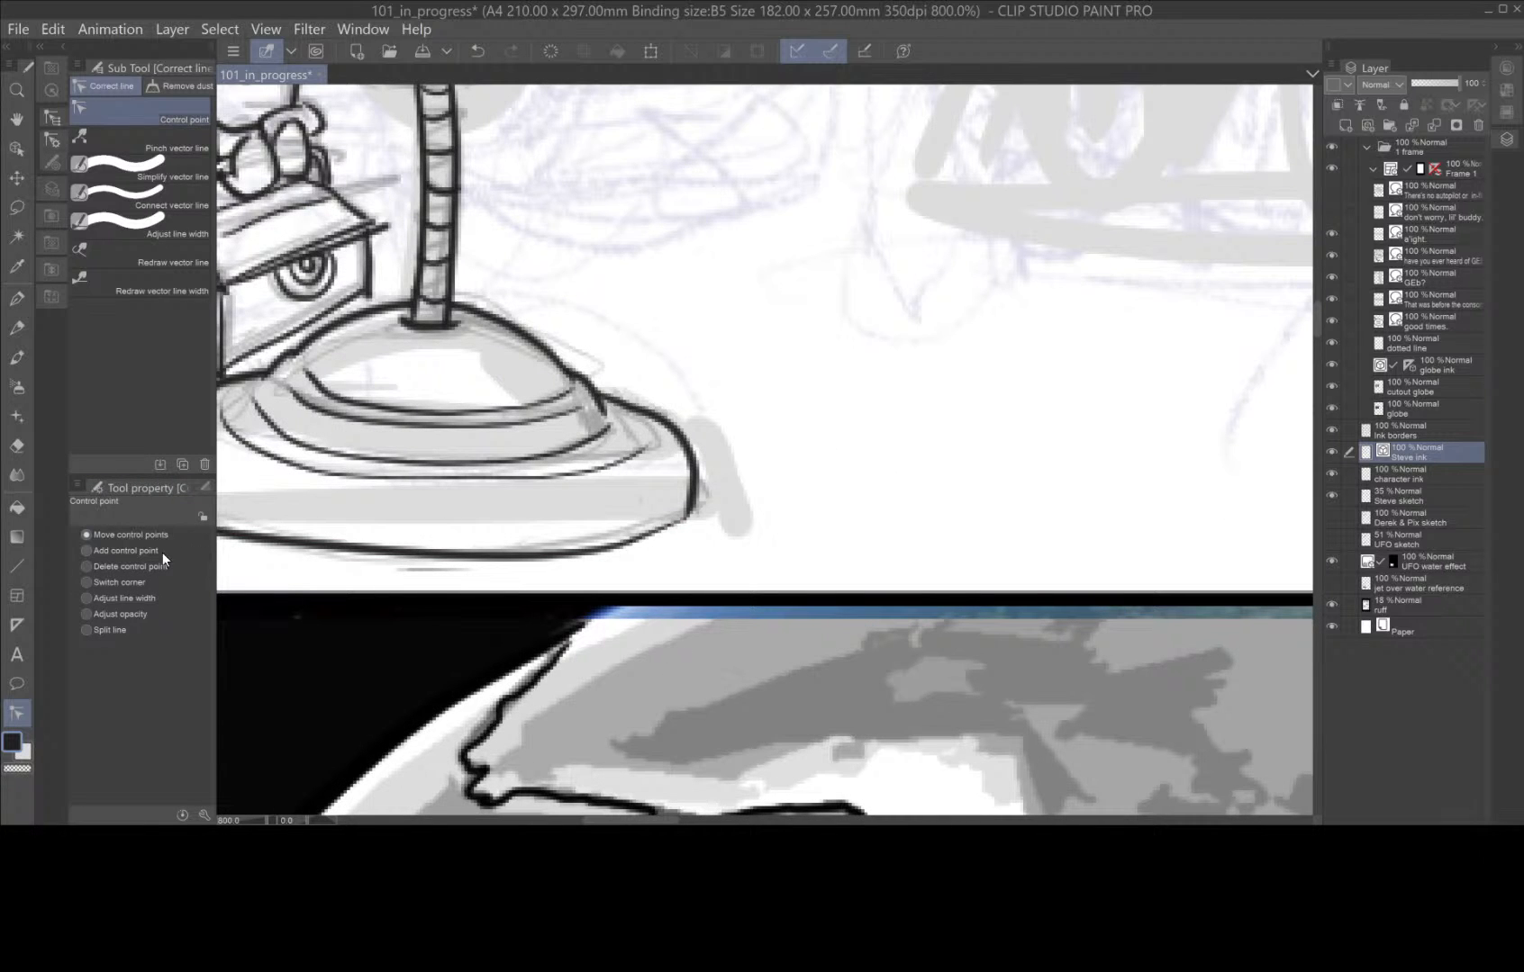
pyautogui.press('space')
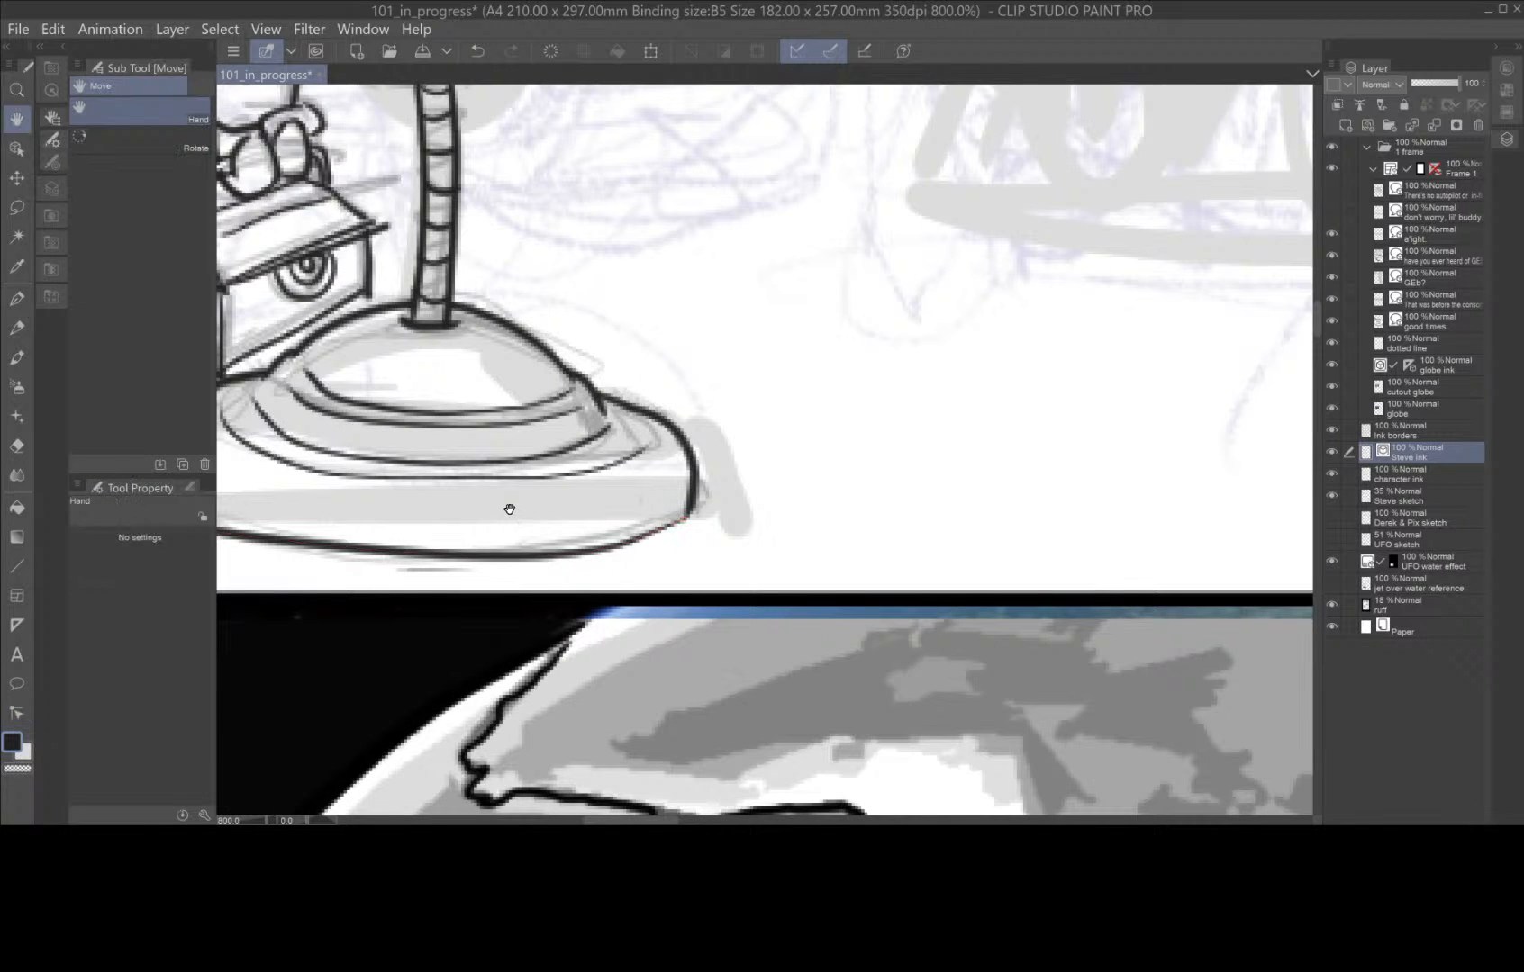
pyautogui.moveTo(510, 509); pyautogui.dragTo(818, 446)
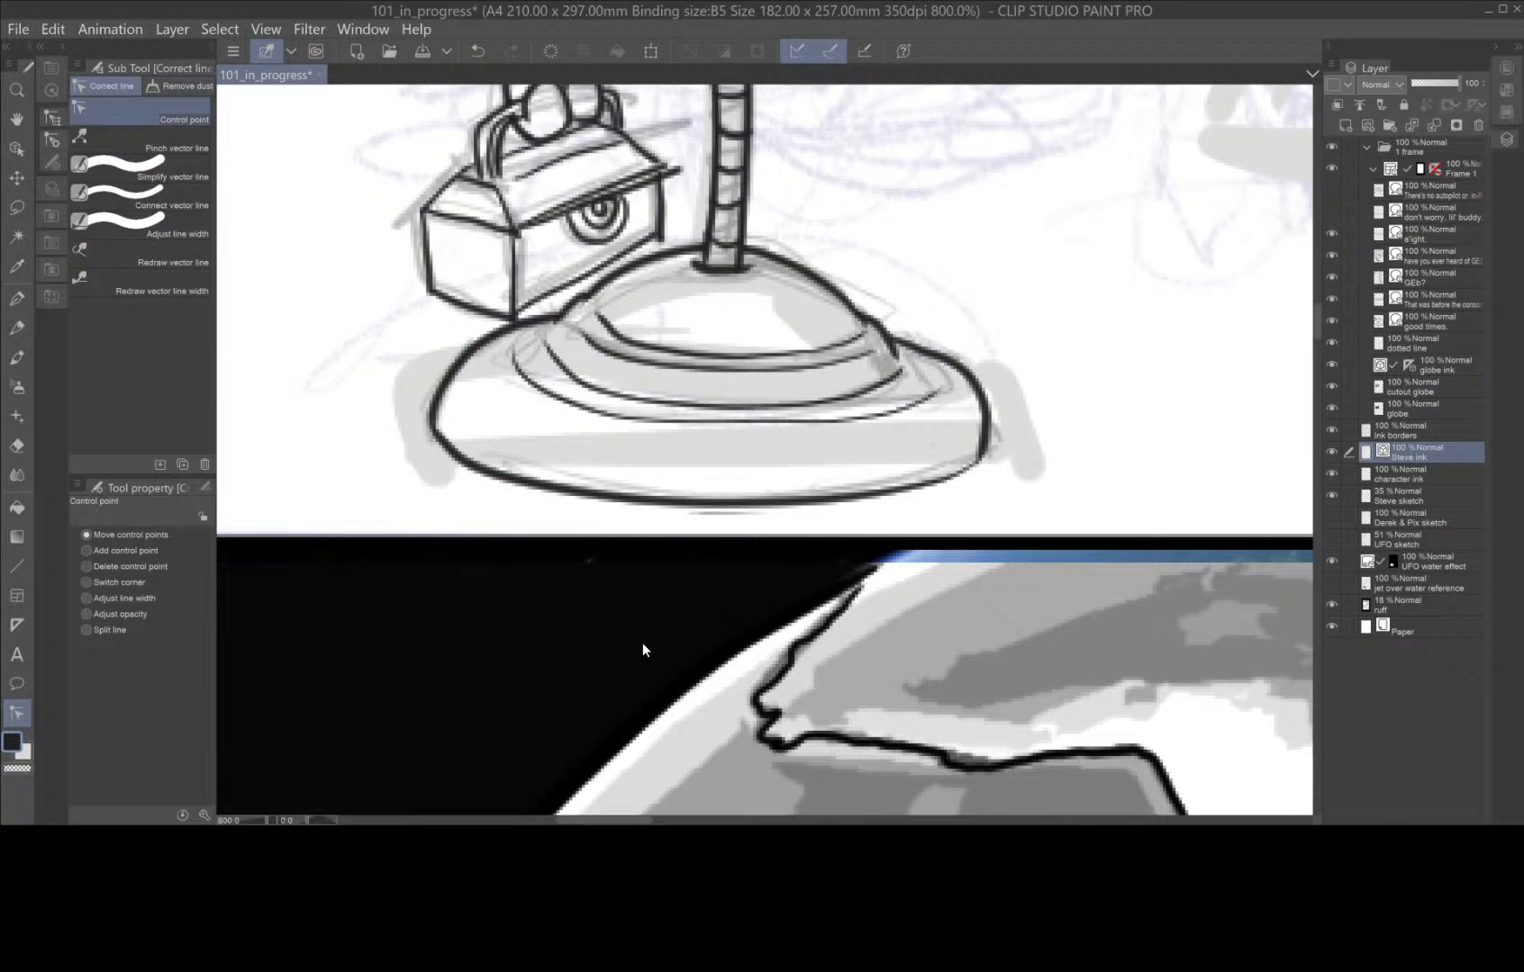
# Examine the inked robot within the whole panel and close up around the leg pole and toolbox lid.
pyautogui.scroll(-7, 643, 648)
pyautogui.press('space')
pyautogui.moveTo(963, 558); pyautogui.dragTo(799, 560)
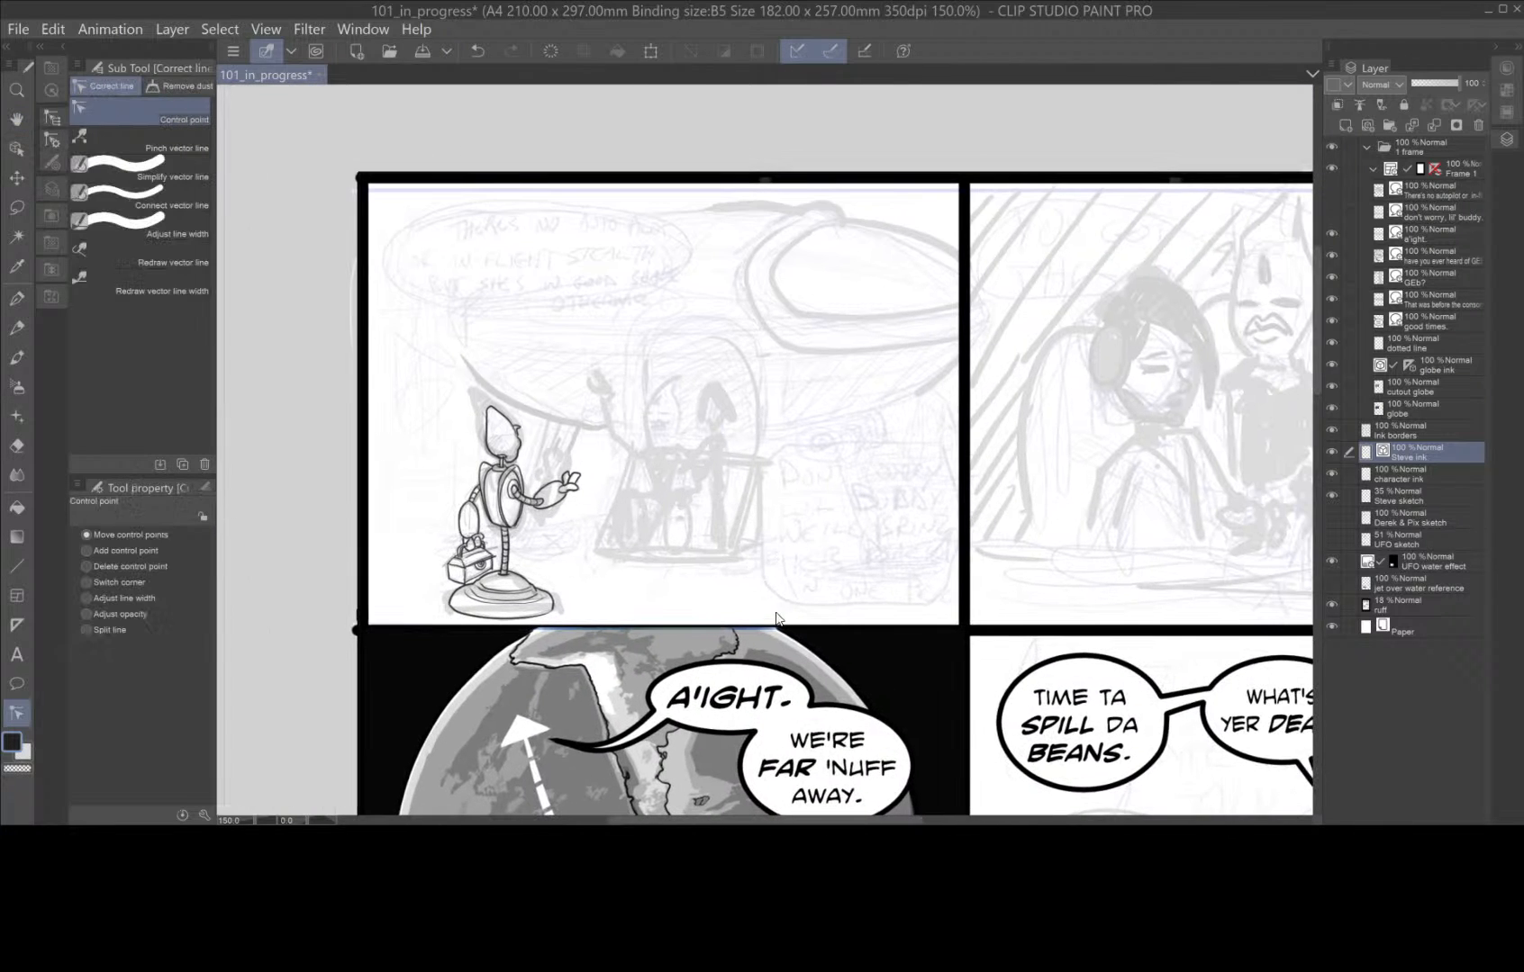
pyautogui.scroll(1, 758, 630)
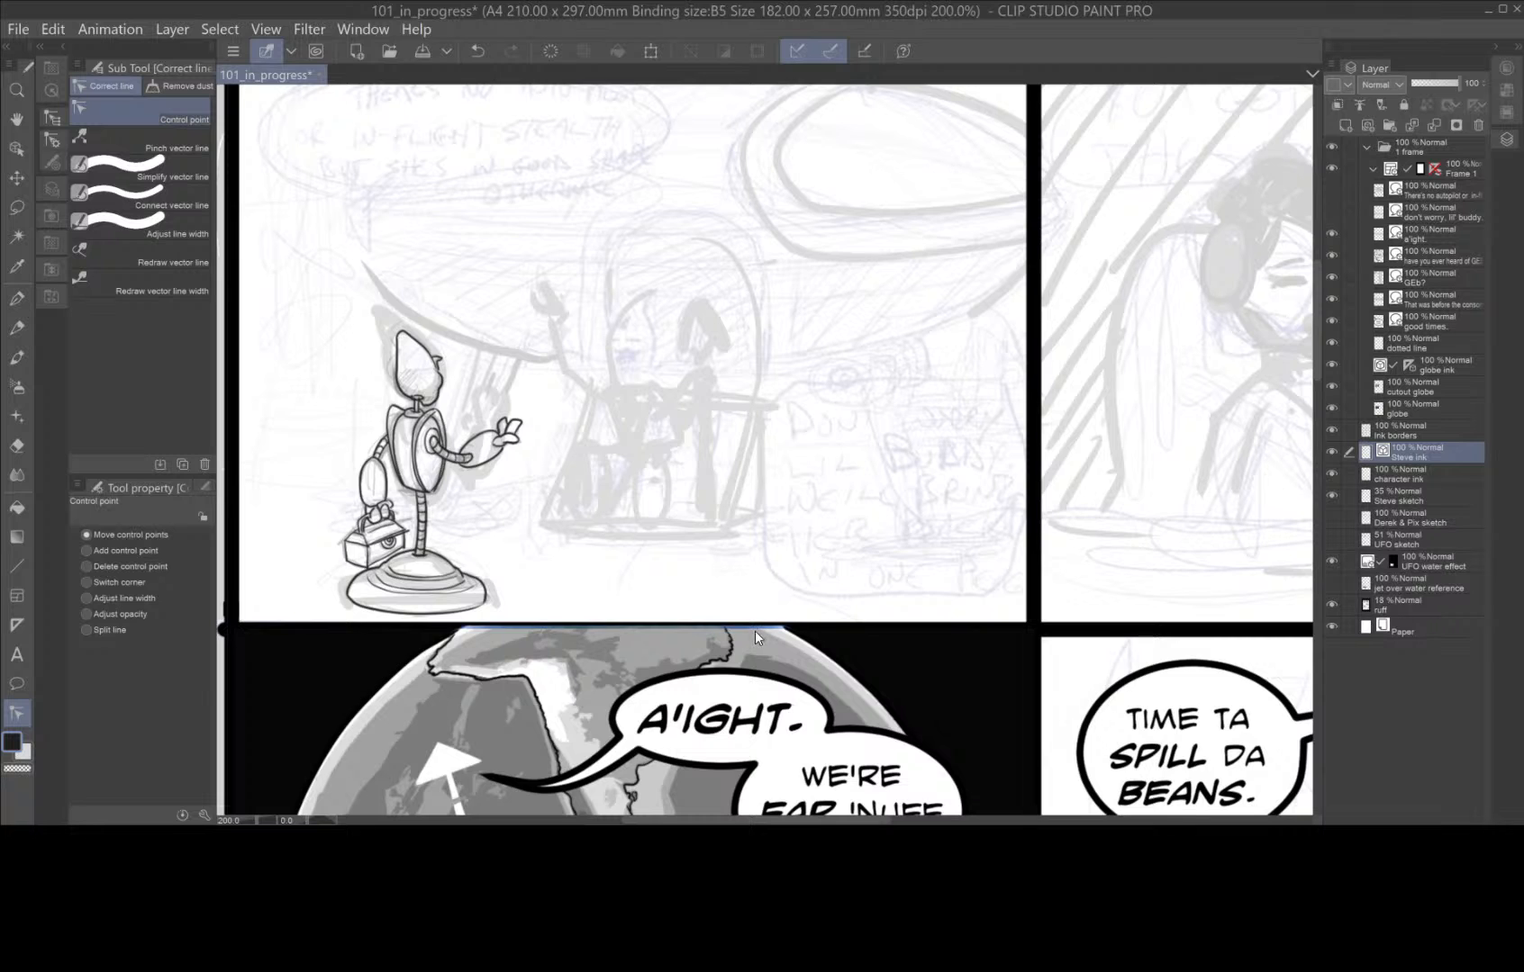
pyautogui.scroll(2, 441, 539)
pyautogui.press('space')
pyautogui.moveTo(481, 540); pyautogui.dragTo(753, 554)
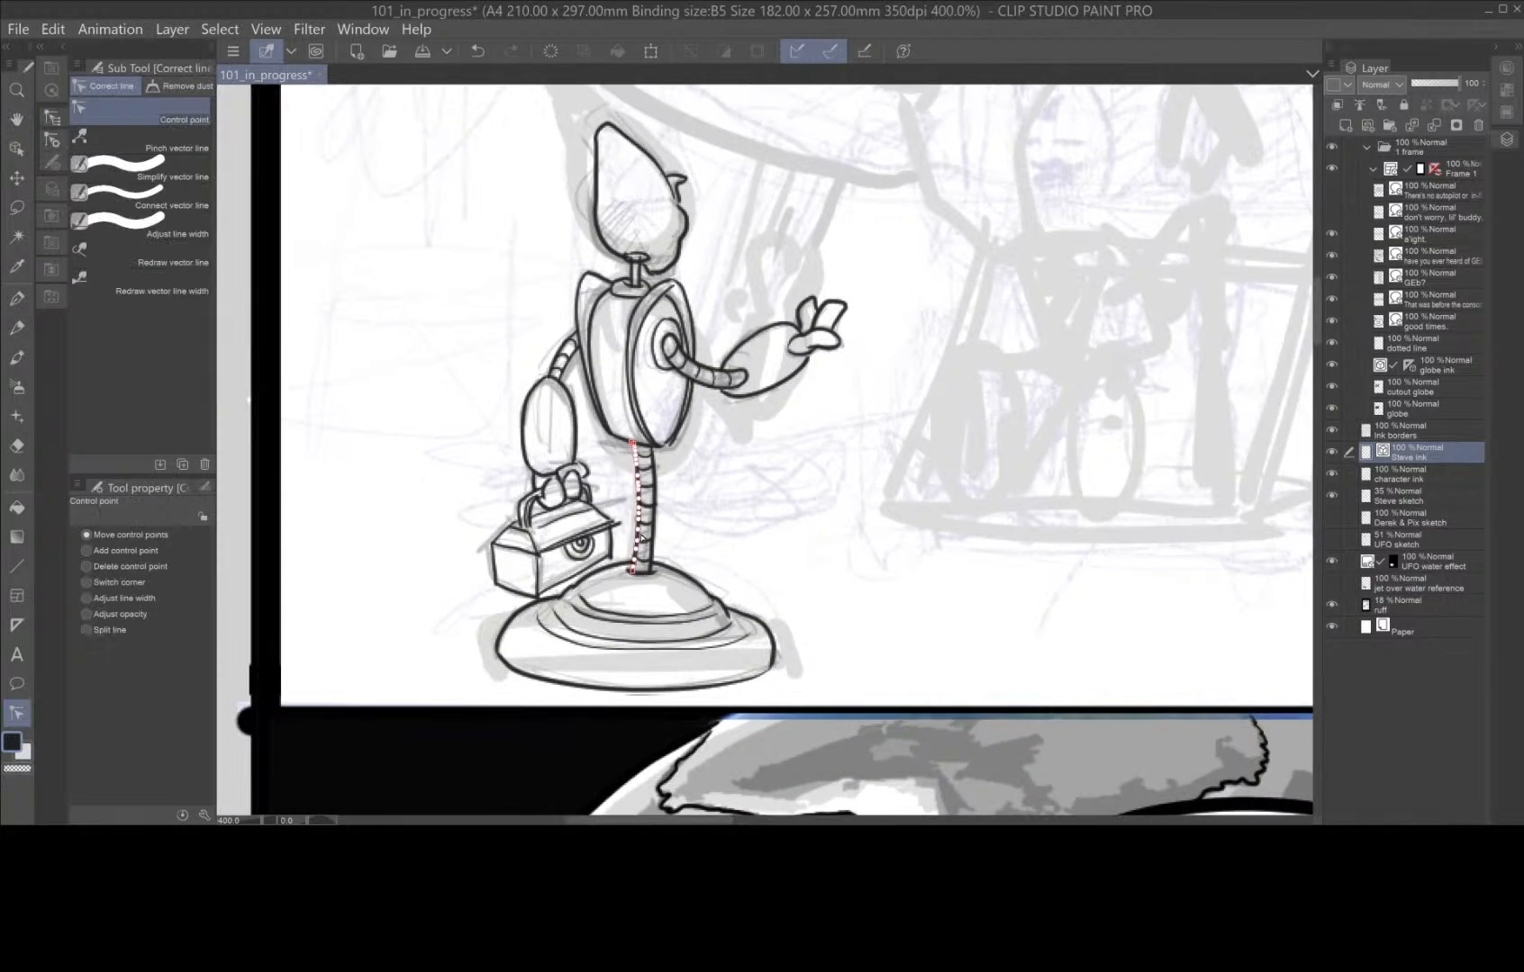
pyautogui.scroll(5, 633, 541)
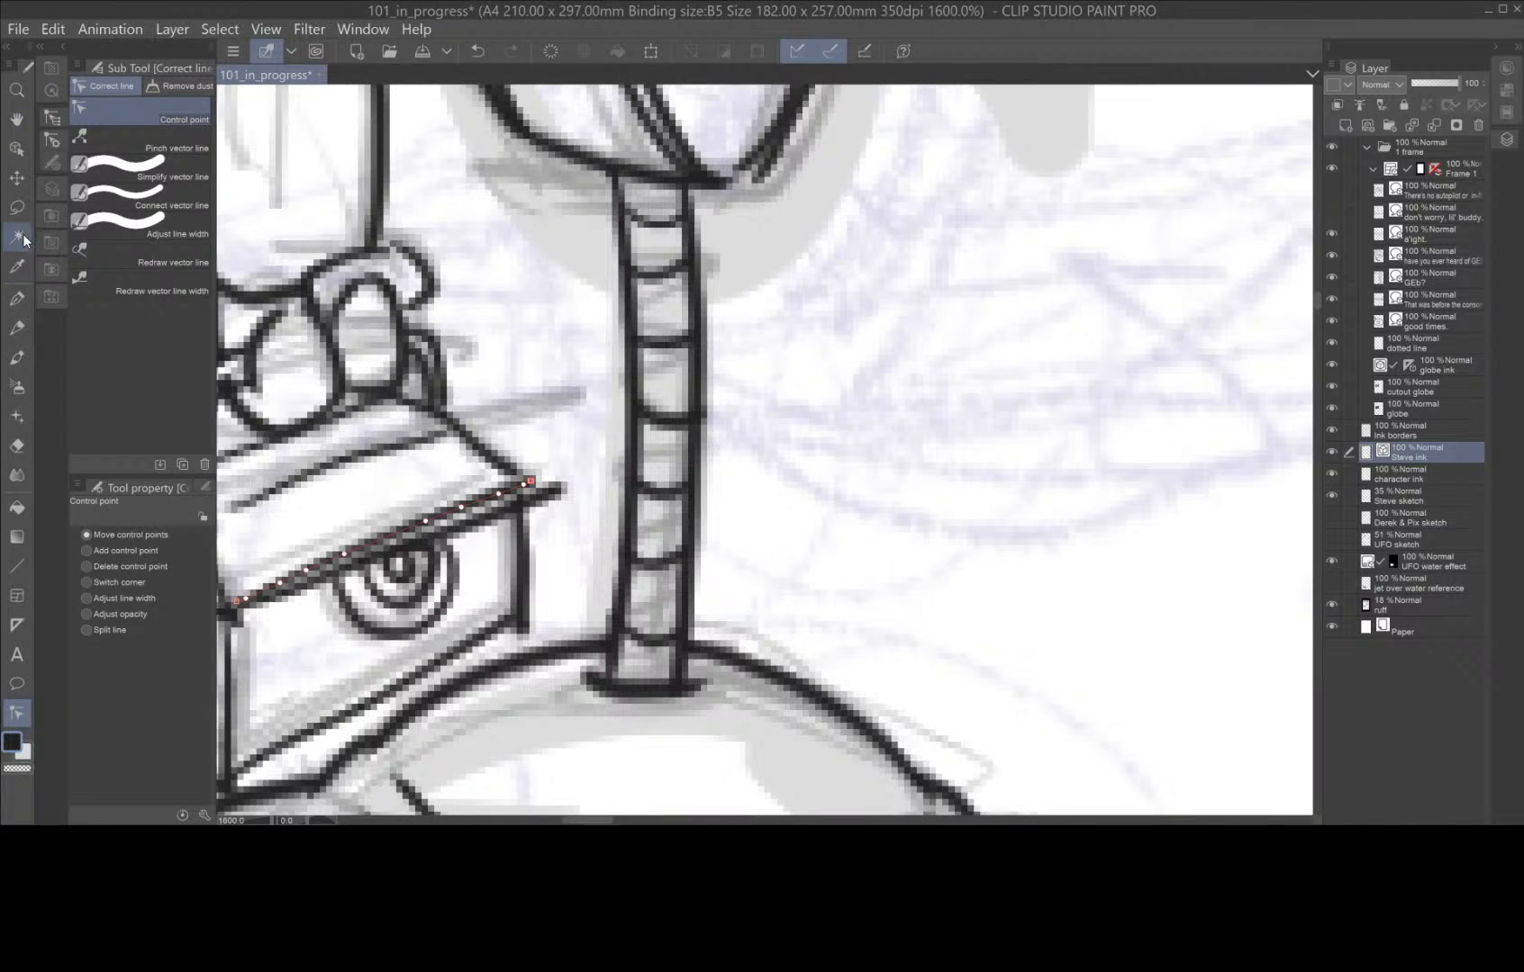
# Erase the line ends overshooting the toolbox lid's front corner and the box's lower edge with the Hard eraser.
pyautogui.click(19, 447)
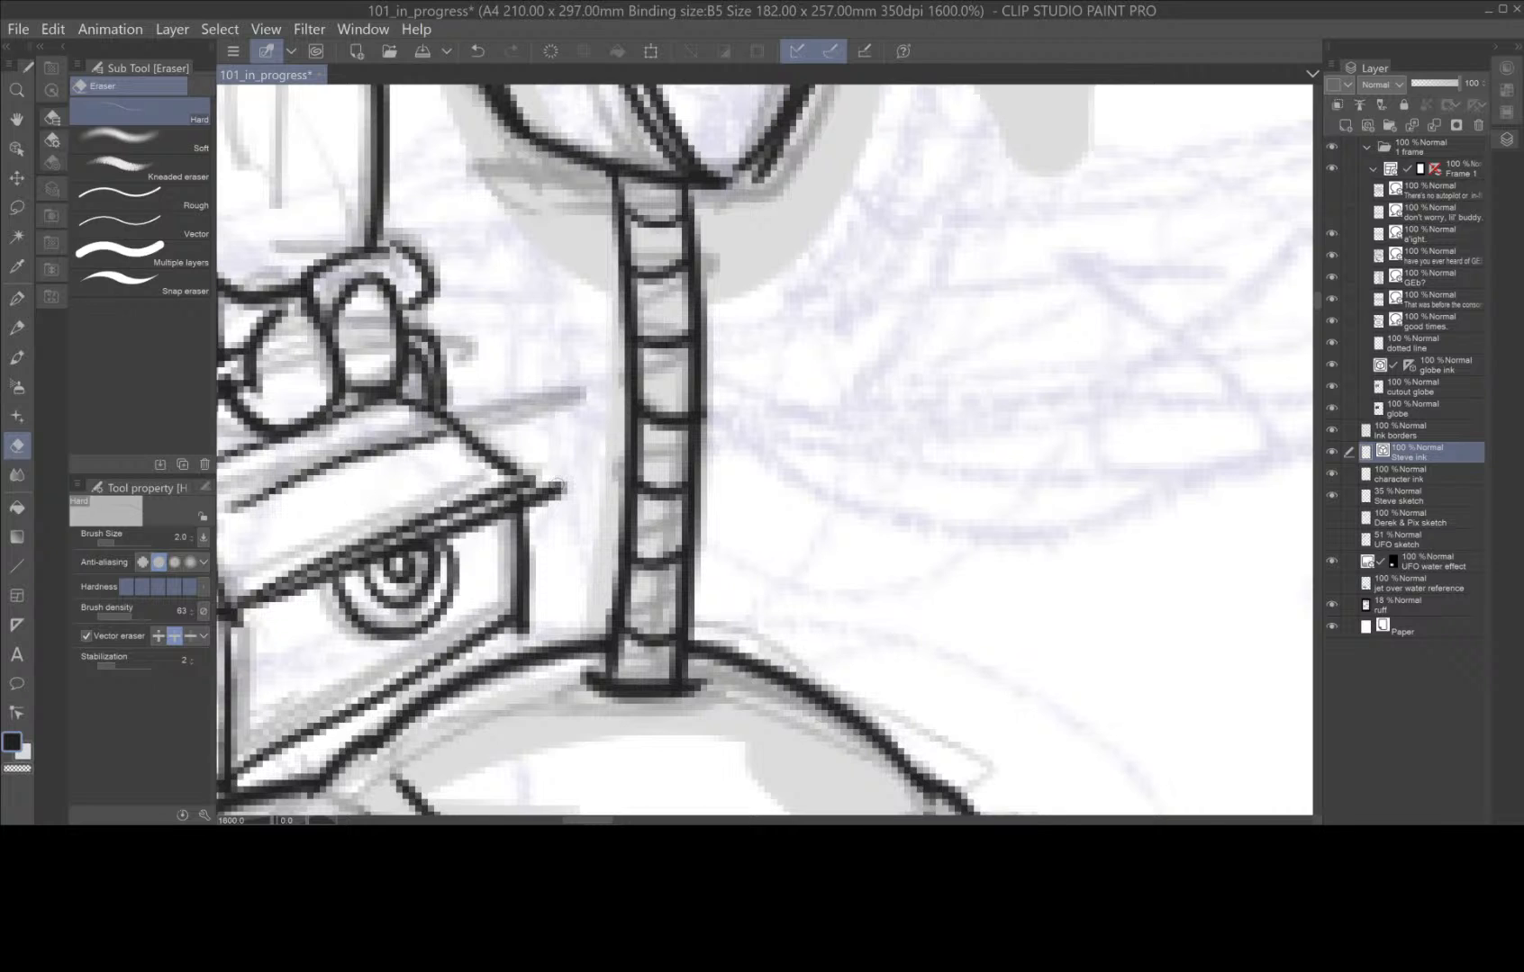
pyautogui.moveTo(558, 486); pyautogui.dragTo(540, 485)
pyautogui.moveTo(522, 639); pyautogui.dragTo(551, 610)
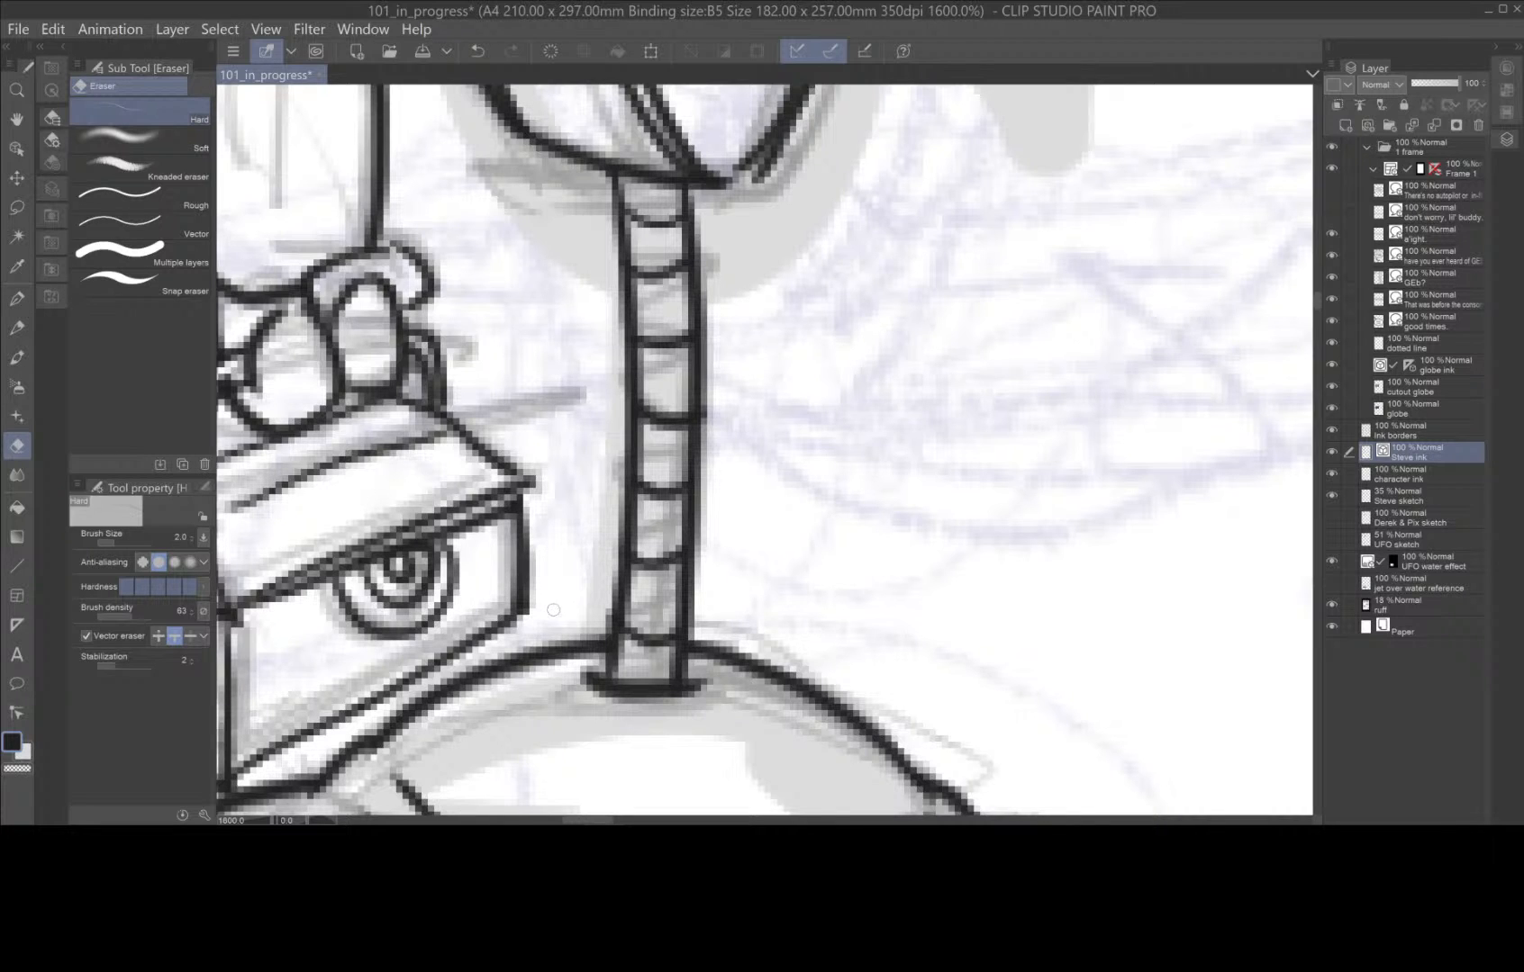
pyautogui.moveTo(494, 729); pyautogui.dragTo(681, 573)
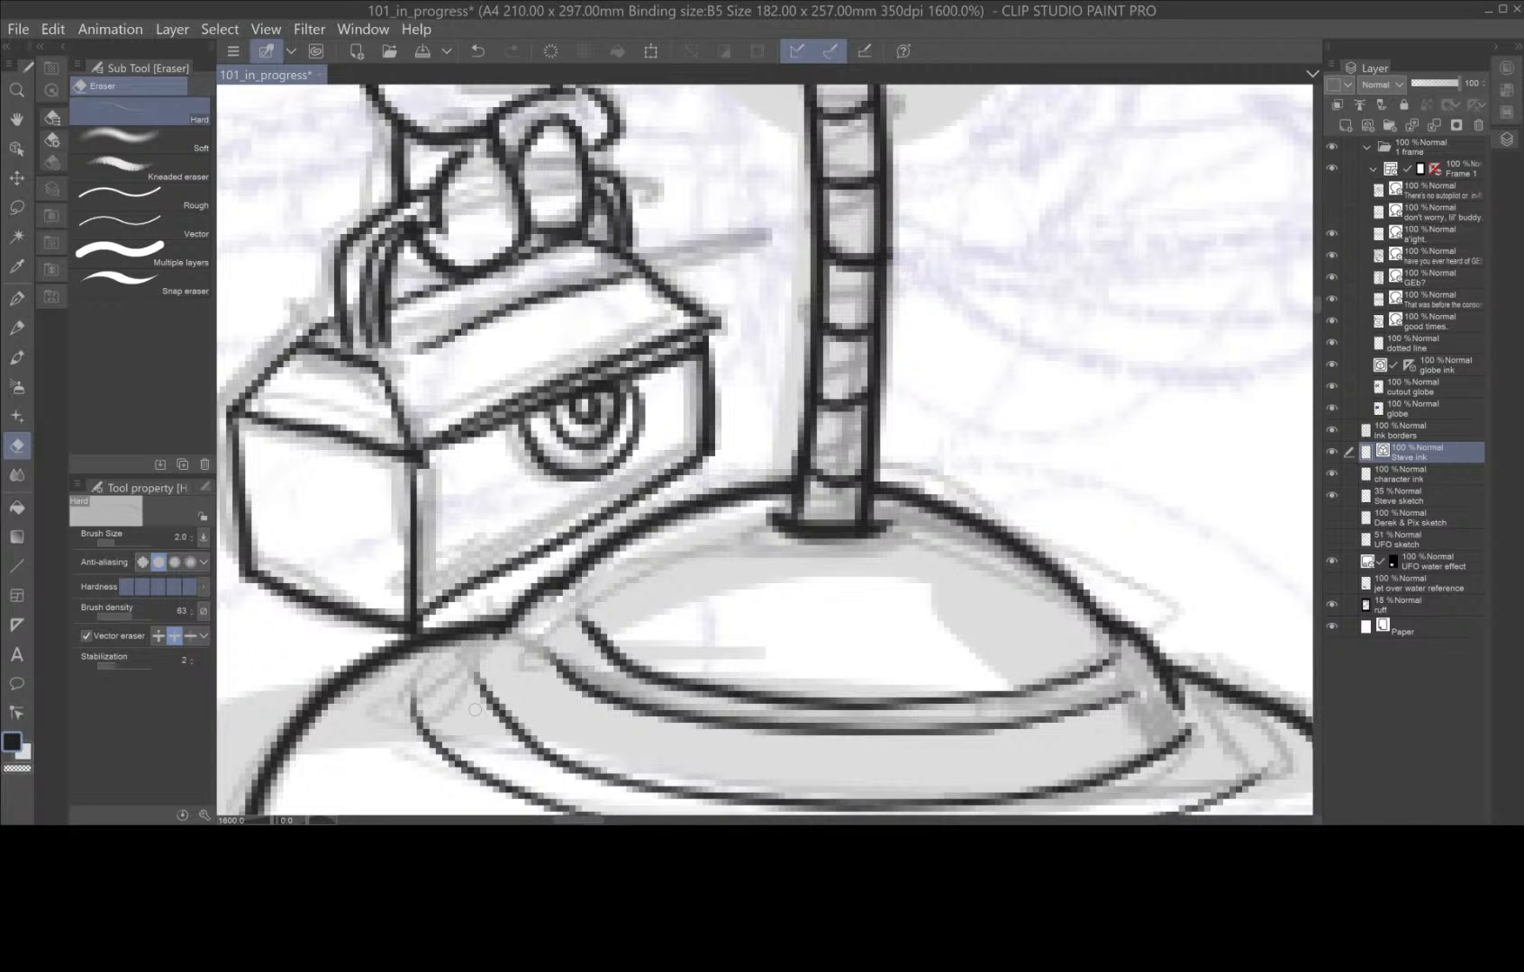
# Erase the neck line bits overlapping the cap where the robot's neck meets its head.
pyautogui.scroll(-3, 475, 709)
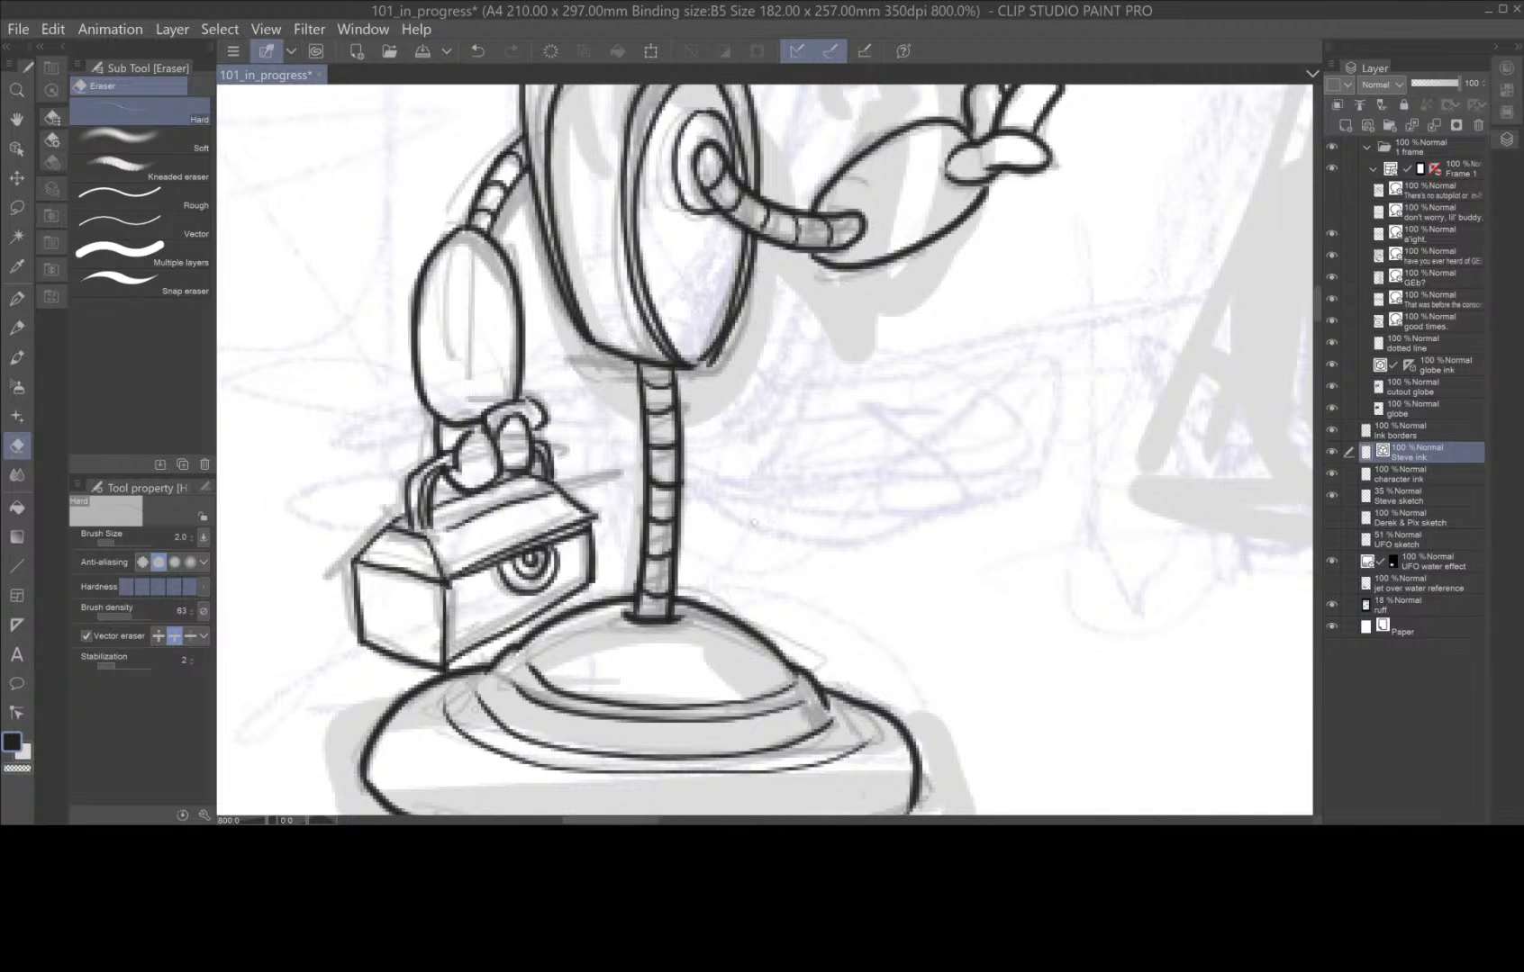
pyautogui.scroll(-3, 759, 412)
pyautogui.scroll(2, 901, 561)
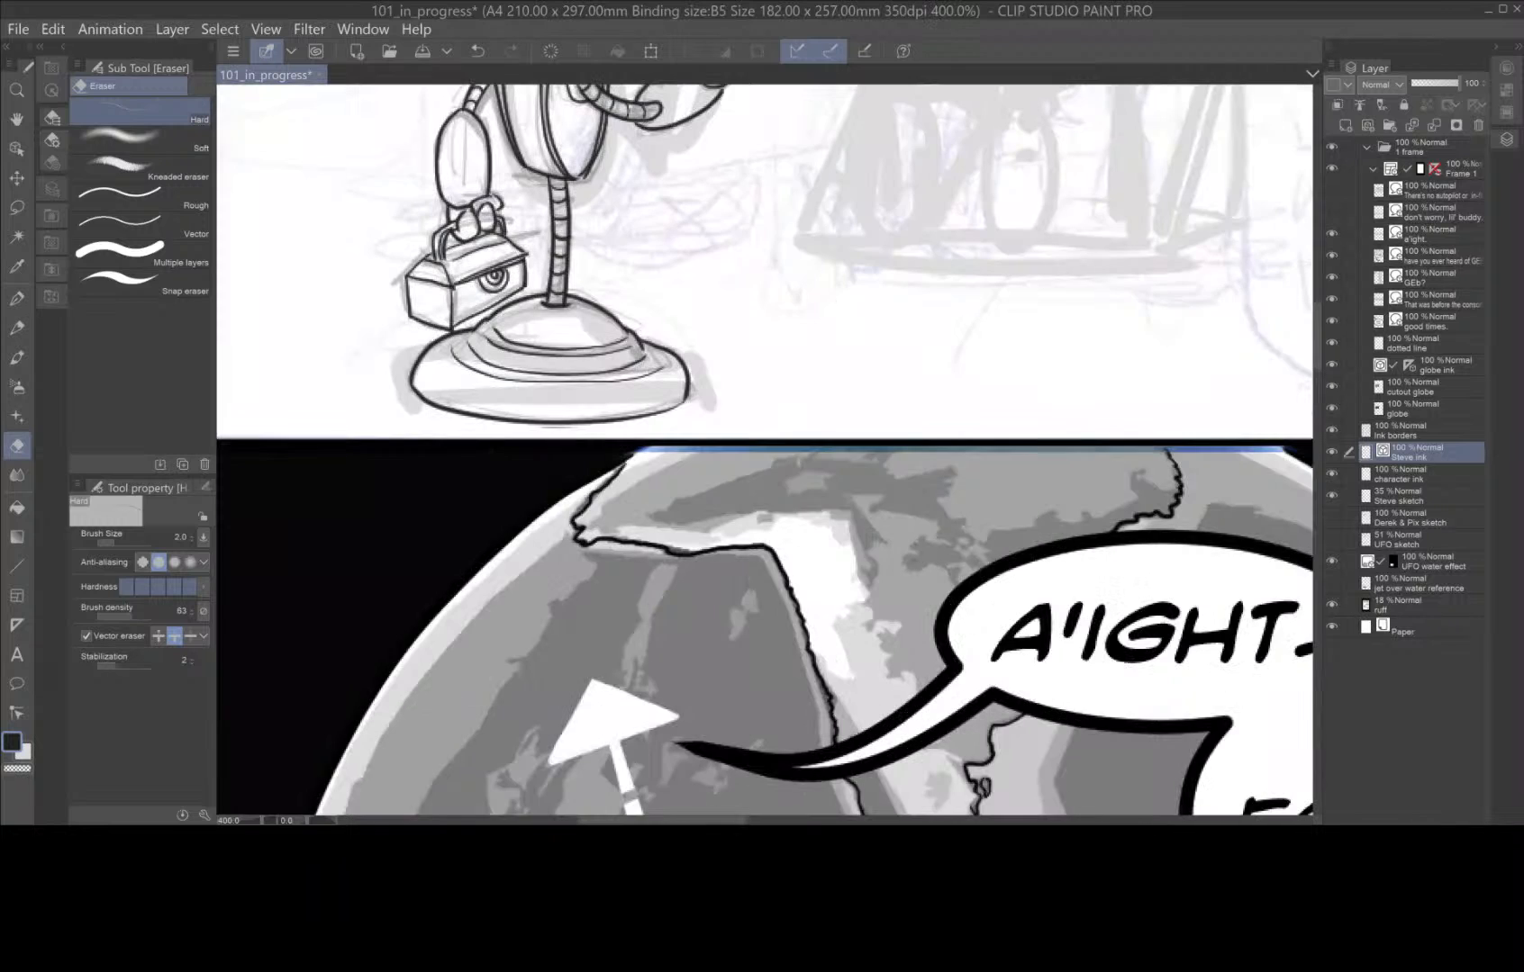
pyautogui.press('space')
pyautogui.moveTo(807, 376); pyautogui.dragTo(854, 623)
pyautogui.press('e')
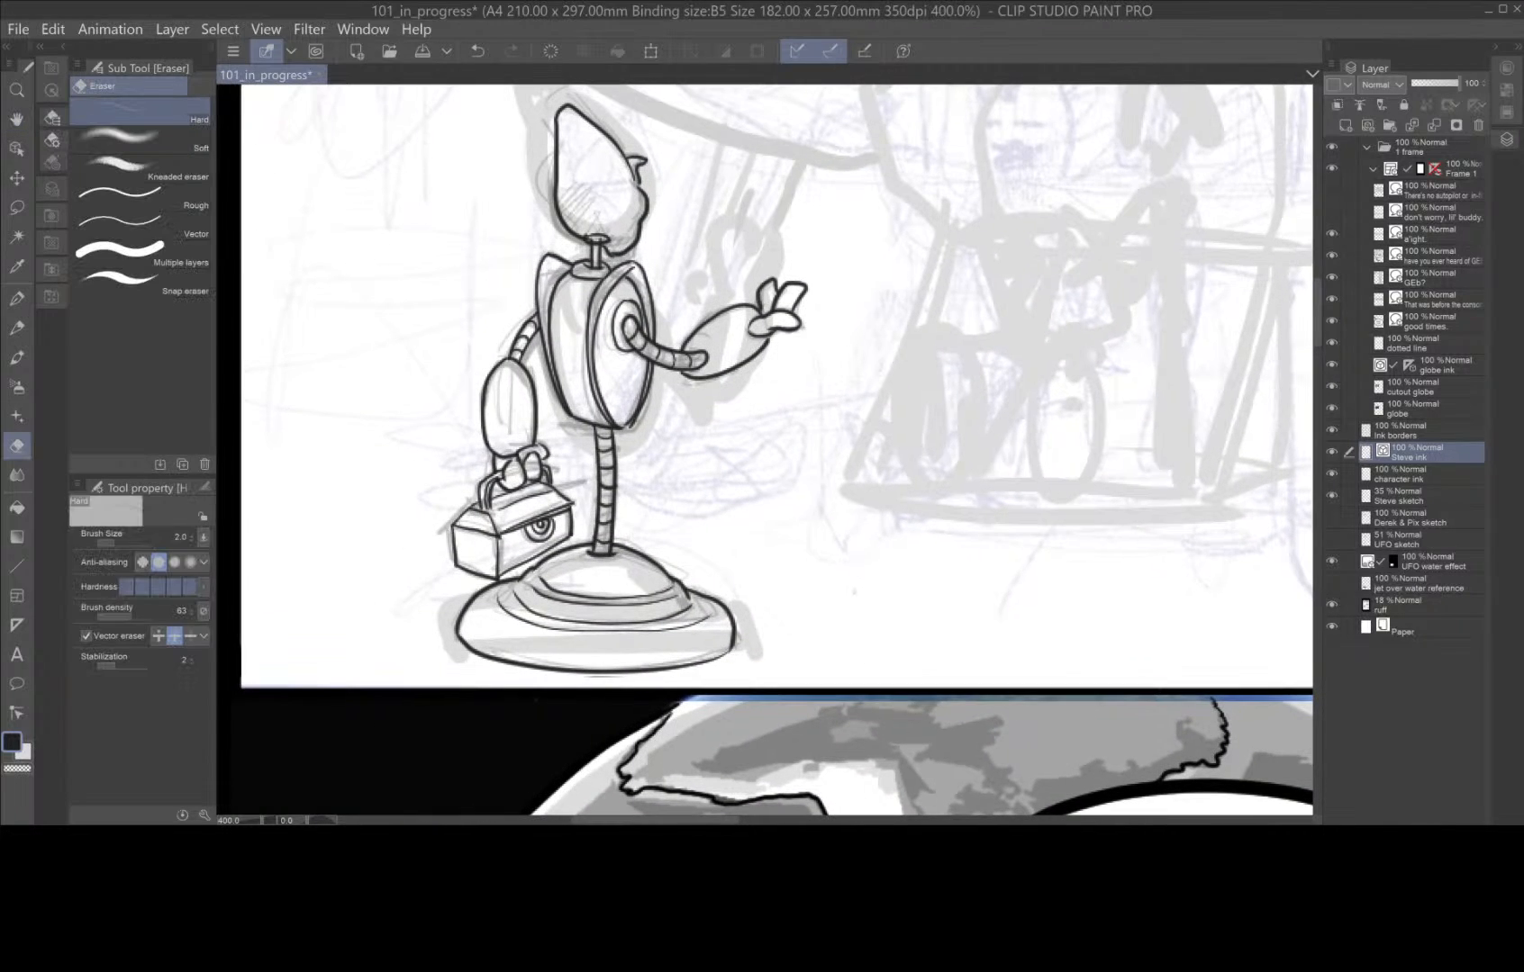
pyautogui.scroll(3, 630, 291)
pyautogui.scroll(-2, 596, 279)
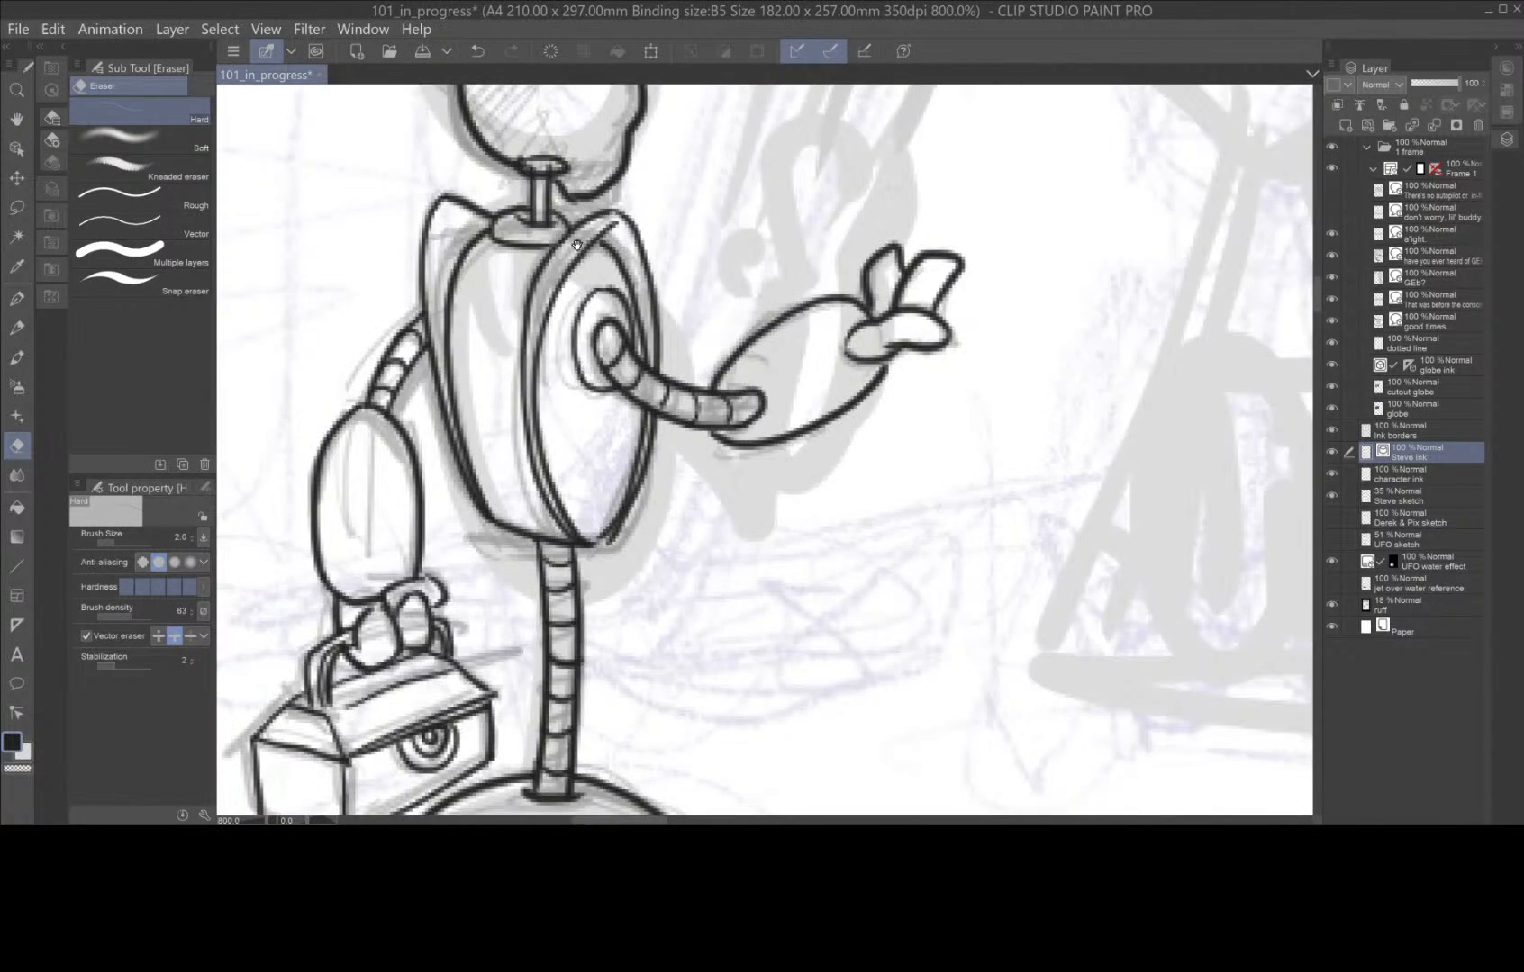
pyautogui.press('space')
pyautogui.moveTo(609, 252); pyautogui.dragTo(794, 411)
pyautogui.scroll(1, 657, 274)
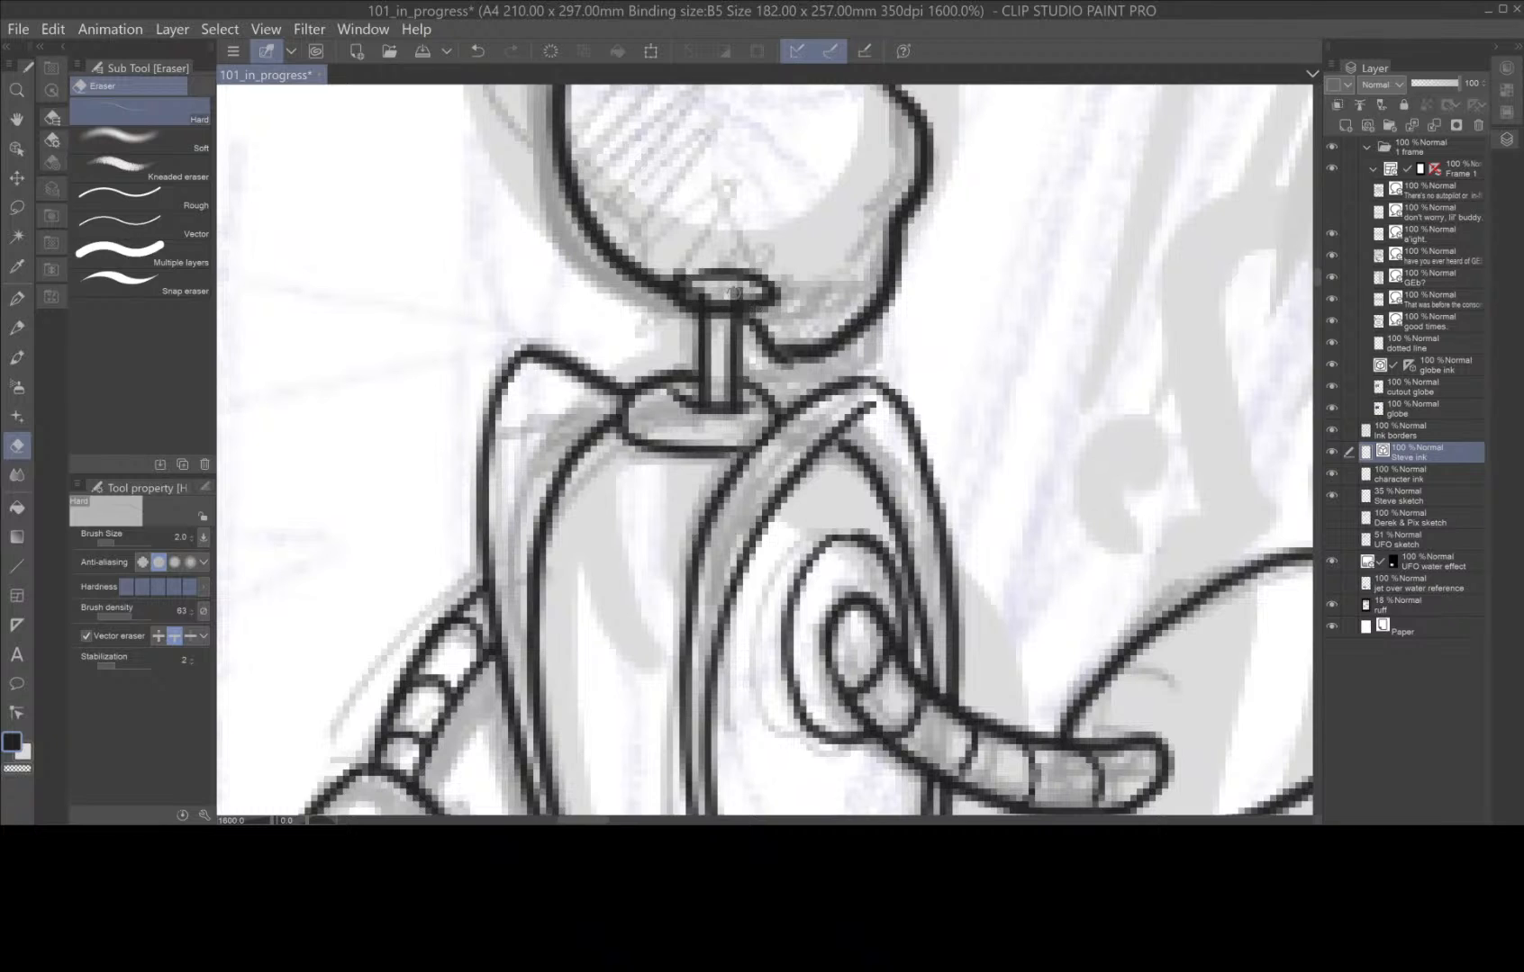
pyautogui.click(738, 293)
pyautogui.click(702, 294)
# Thicken the outlines of the robot's head, body, arm, toolbox and base by 1.0 with the Adjust line width tool.
pyautogui.scroll(-2, 884, 377)
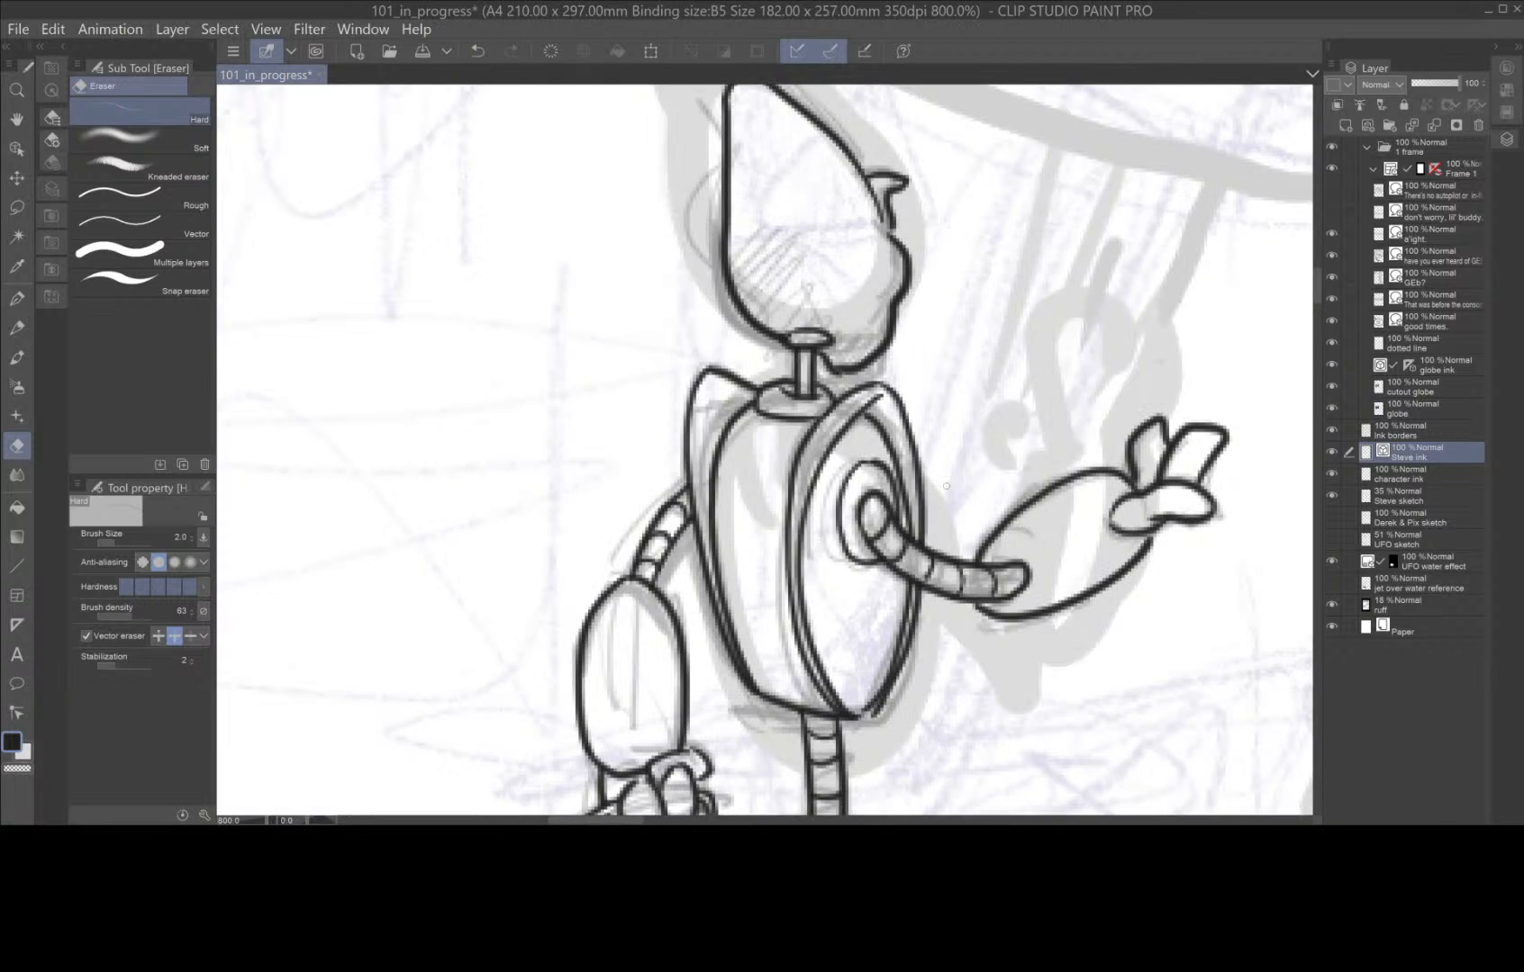
pyautogui.scroll(-2, 884, 378)
pyautogui.press('h')
pyautogui.moveTo(952, 630)
pyautogui.mouseDown()
pyautogui.moveTo(756, 419)
pyautogui.moveTo(781, 440)
pyautogui.mouseUp()
pyautogui.press('e')
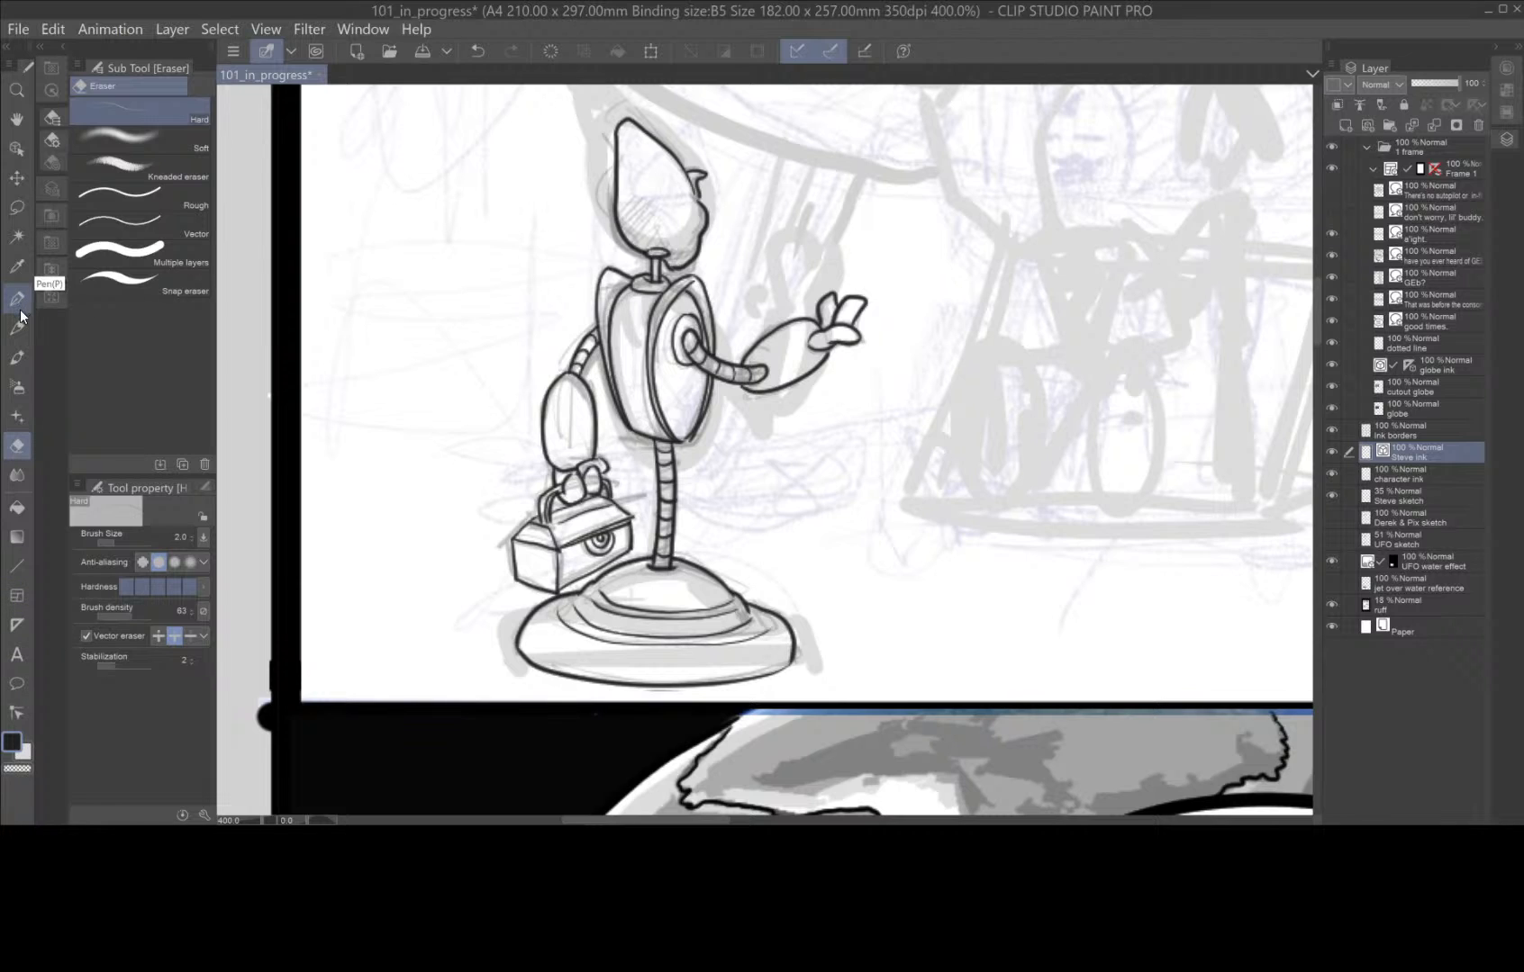
pyautogui.click(17, 716)
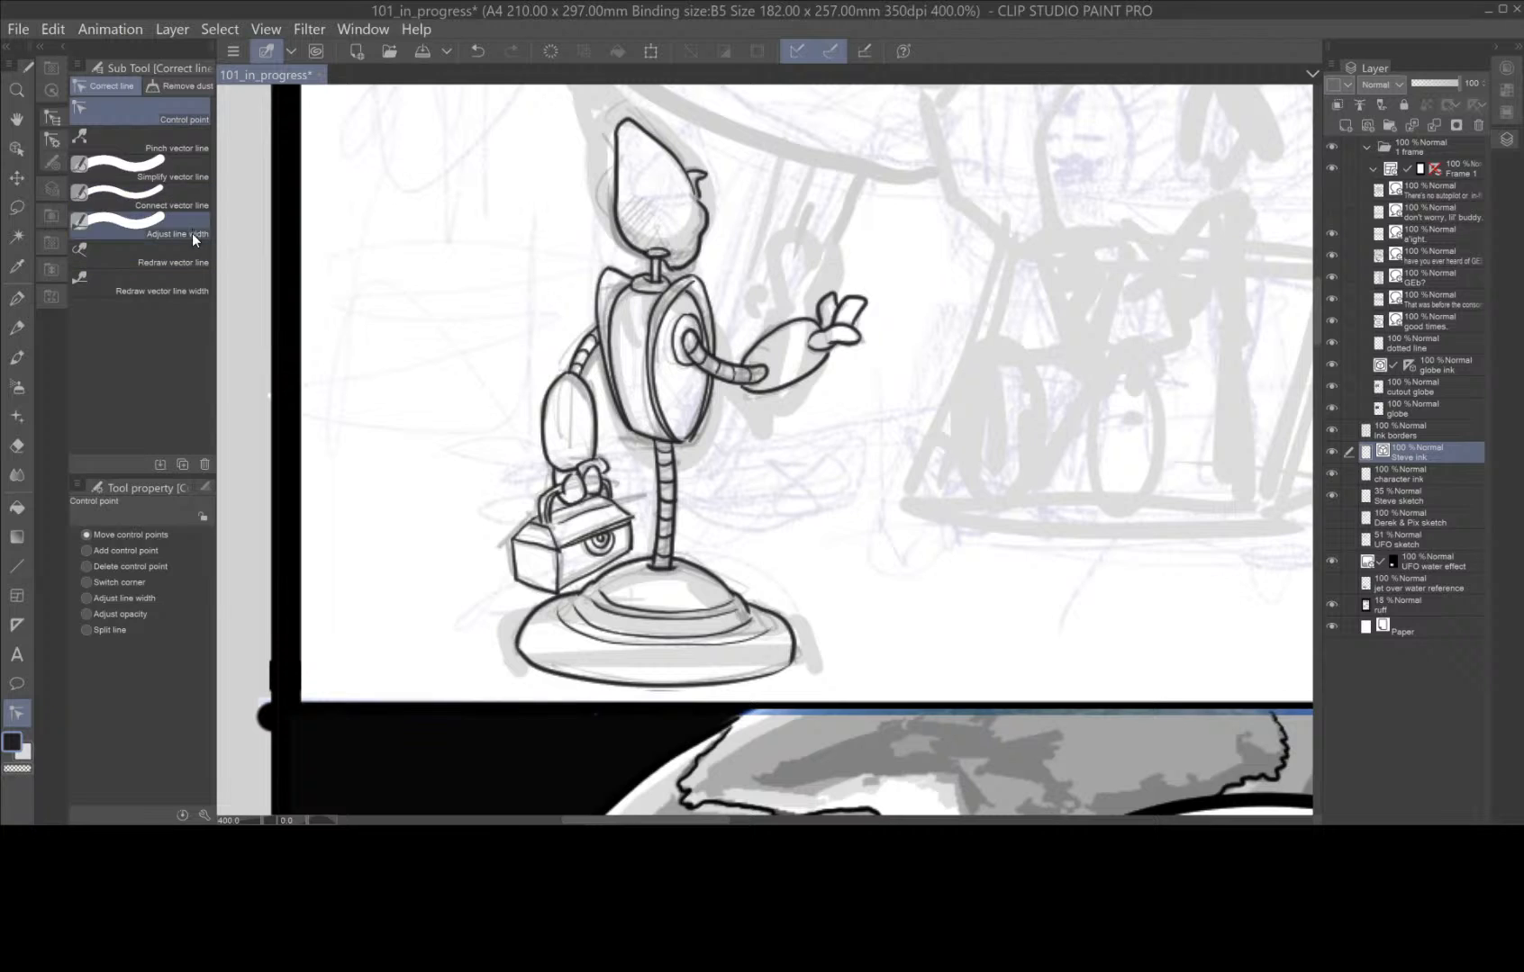
pyautogui.click(159, 224)
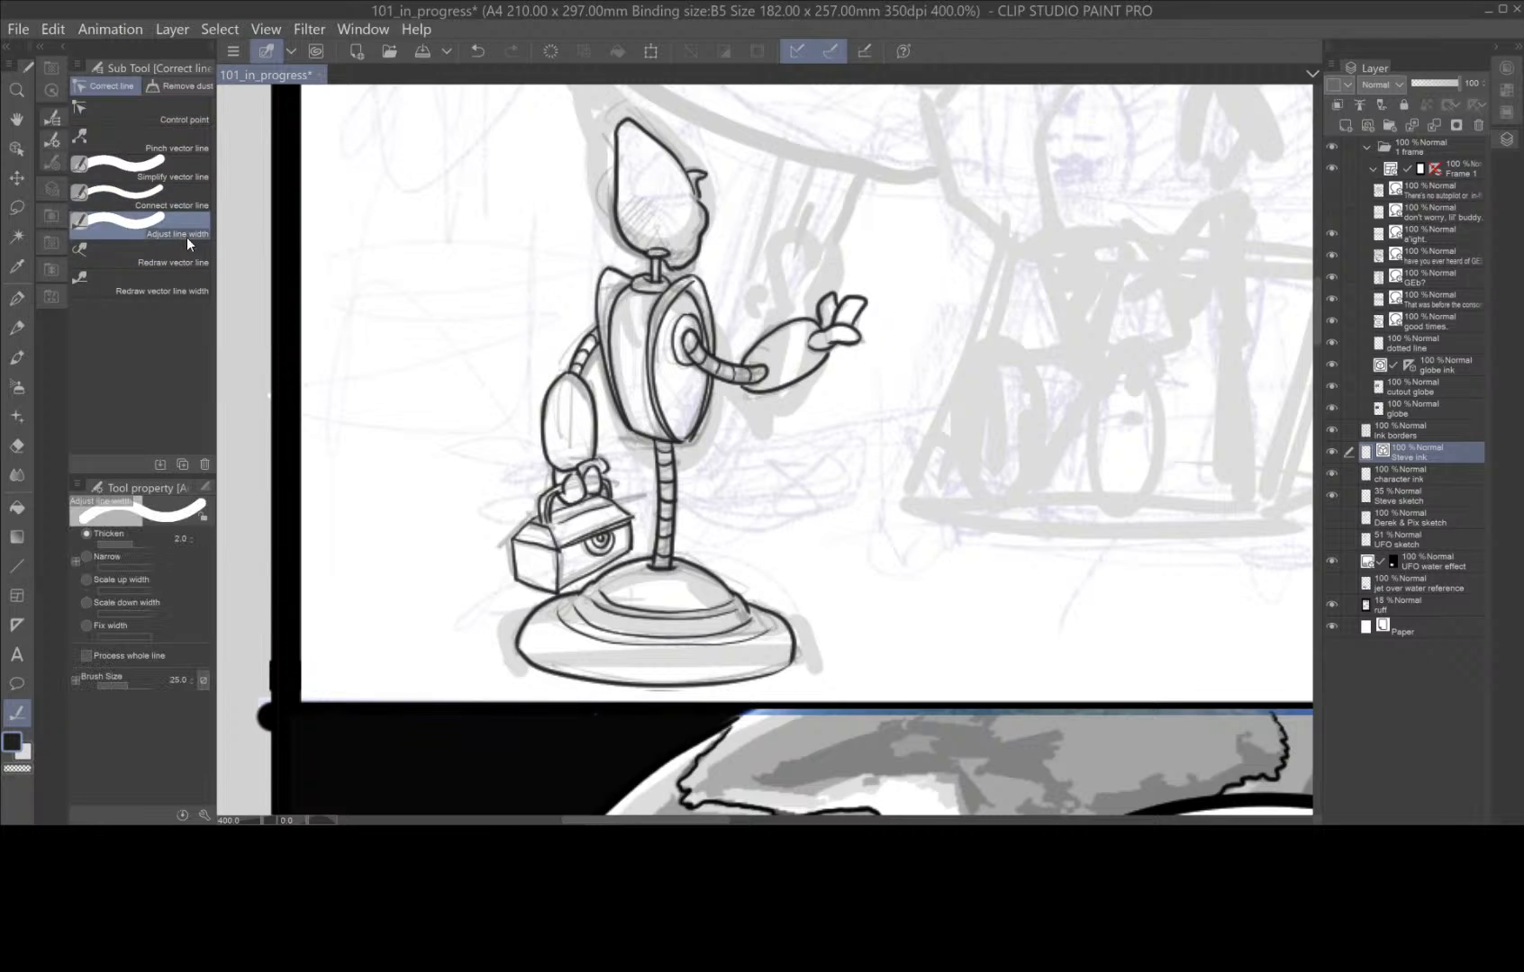
pyautogui.click(193, 545)
pyautogui.click(192, 545)
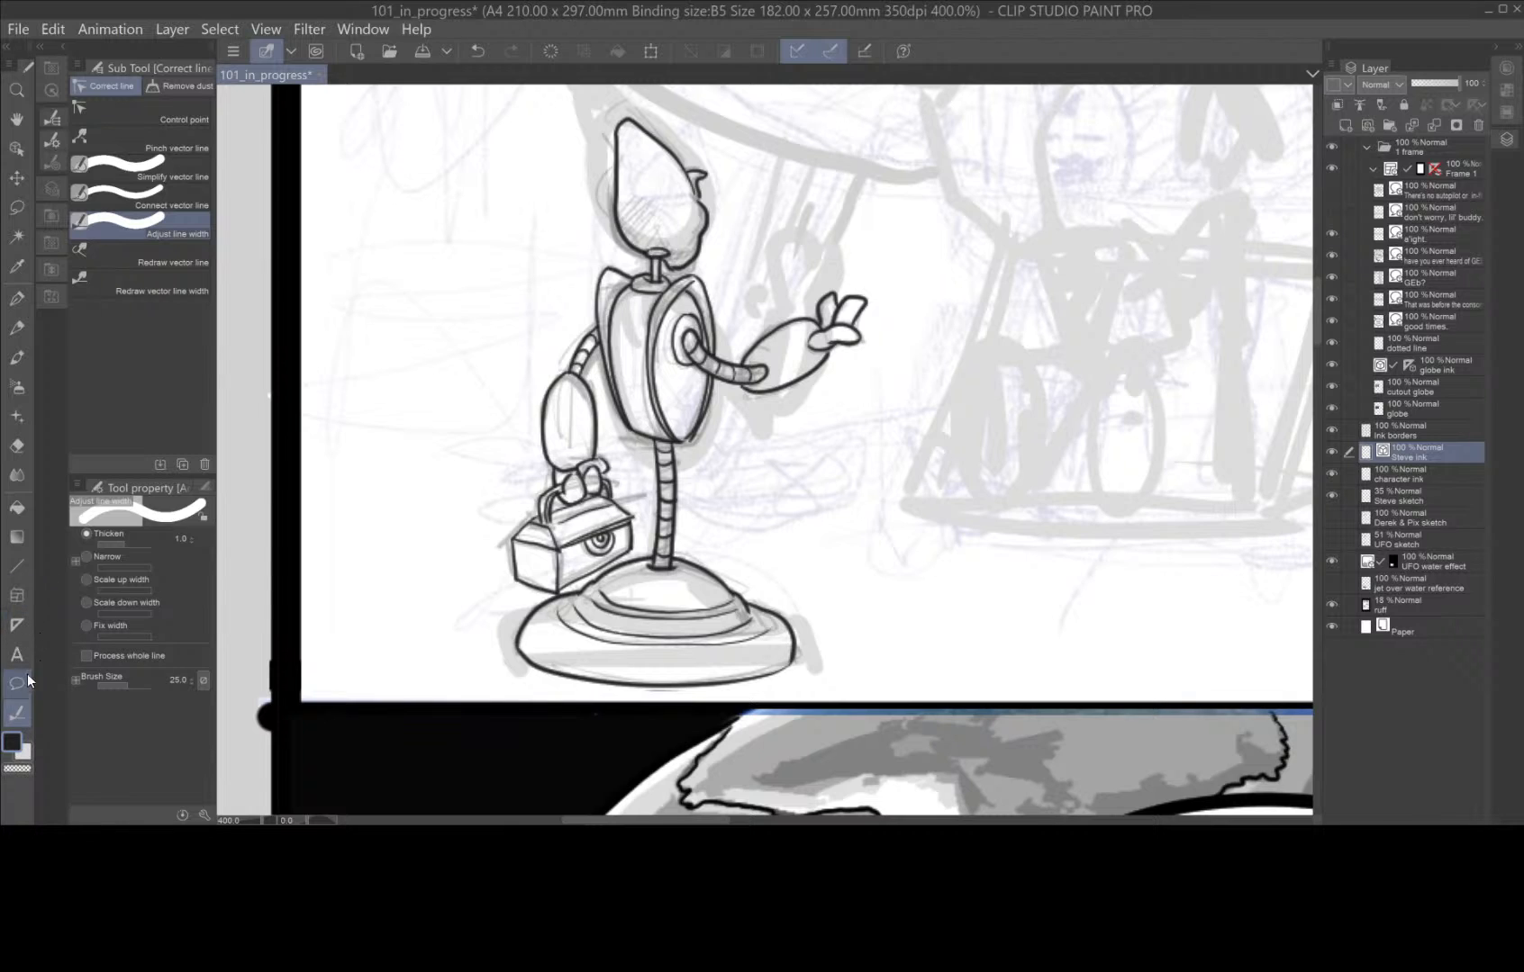
pyautogui.moveTo(617, 120)
pyautogui.mouseDown()
pyautogui.moveTo(619, 226)
pyautogui.moveTo(654, 277)
pyautogui.moveTo(601, 277)
pyautogui.moveTo(541, 414)
pyautogui.moveTo(555, 491)
pyautogui.moveTo(511, 572)
pyautogui.moveTo(564, 594)
pyautogui.moveTo(519, 651)
pyautogui.moveTo(587, 682)
pyautogui.moveTo(754, 679)
pyautogui.moveTo(792, 662)
pyautogui.moveTo(794, 633)
pyautogui.moveTo(676, 560)
pyautogui.moveTo(675, 441)
pyautogui.moveTo(695, 433)
pyautogui.moveTo(716, 378)
pyautogui.moveTo(786, 393)
pyautogui.moveTo(861, 339)
pyautogui.moveTo(867, 299)
pyautogui.moveTo(844, 295)
pyautogui.moveTo(739, 365)
pyautogui.moveTo(716, 357)
pyautogui.moveTo(714, 310)
pyautogui.moveTo(679, 266)
pyautogui.moveTo(699, 256)
pyautogui.moveTo(702, 200)
pyautogui.moveTo(627, 119)
pyautogui.mouseUp()
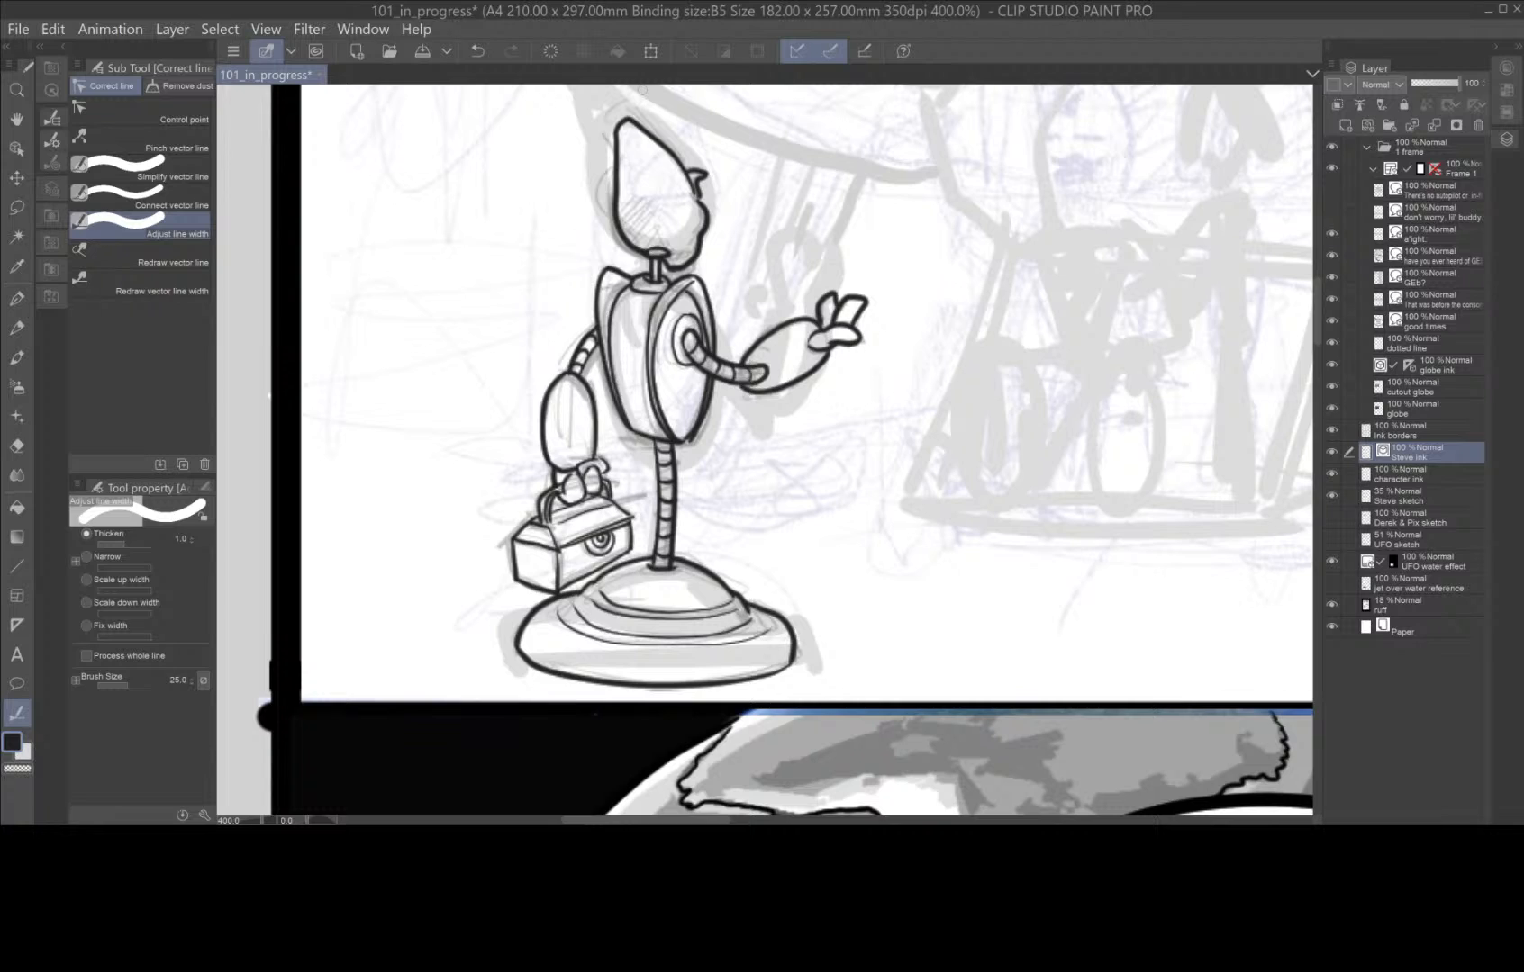
pyautogui.moveTo(594, 346)
pyautogui.mouseDown()
pyautogui.moveTo(619, 418)
pyautogui.moveTo(653, 443)
pyautogui.moveTo(651, 539)
pyautogui.moveTo(632, 559)
pyautogui.moveTo(633, 520)
pyautogui.mouseUp()
pyautogui.moveTo(614, 495); pyautogui.dragTo(596, 456)
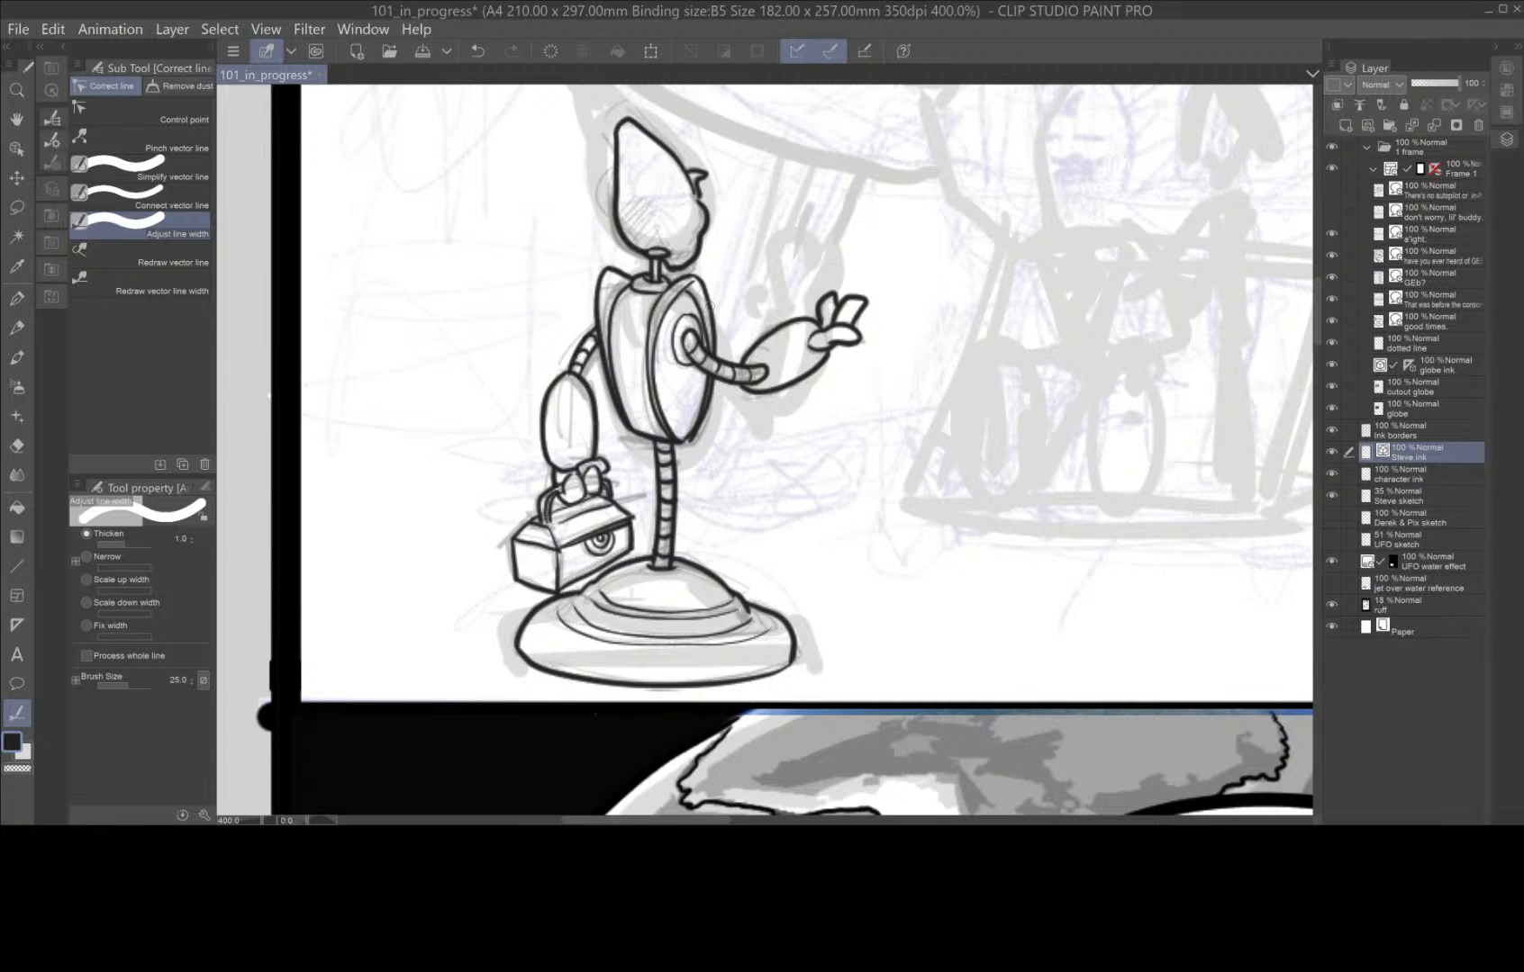
# Examine the thickened robot at page scale among the other panels and return to the first panel.
pyautogui.scroll(-5, 711, 307)
pyautogui.scroll(1, 714, 307)
pyautogui.press('space')
pyautogui.moveTo(921, 413); pyautogui.dragTo(731, 618)
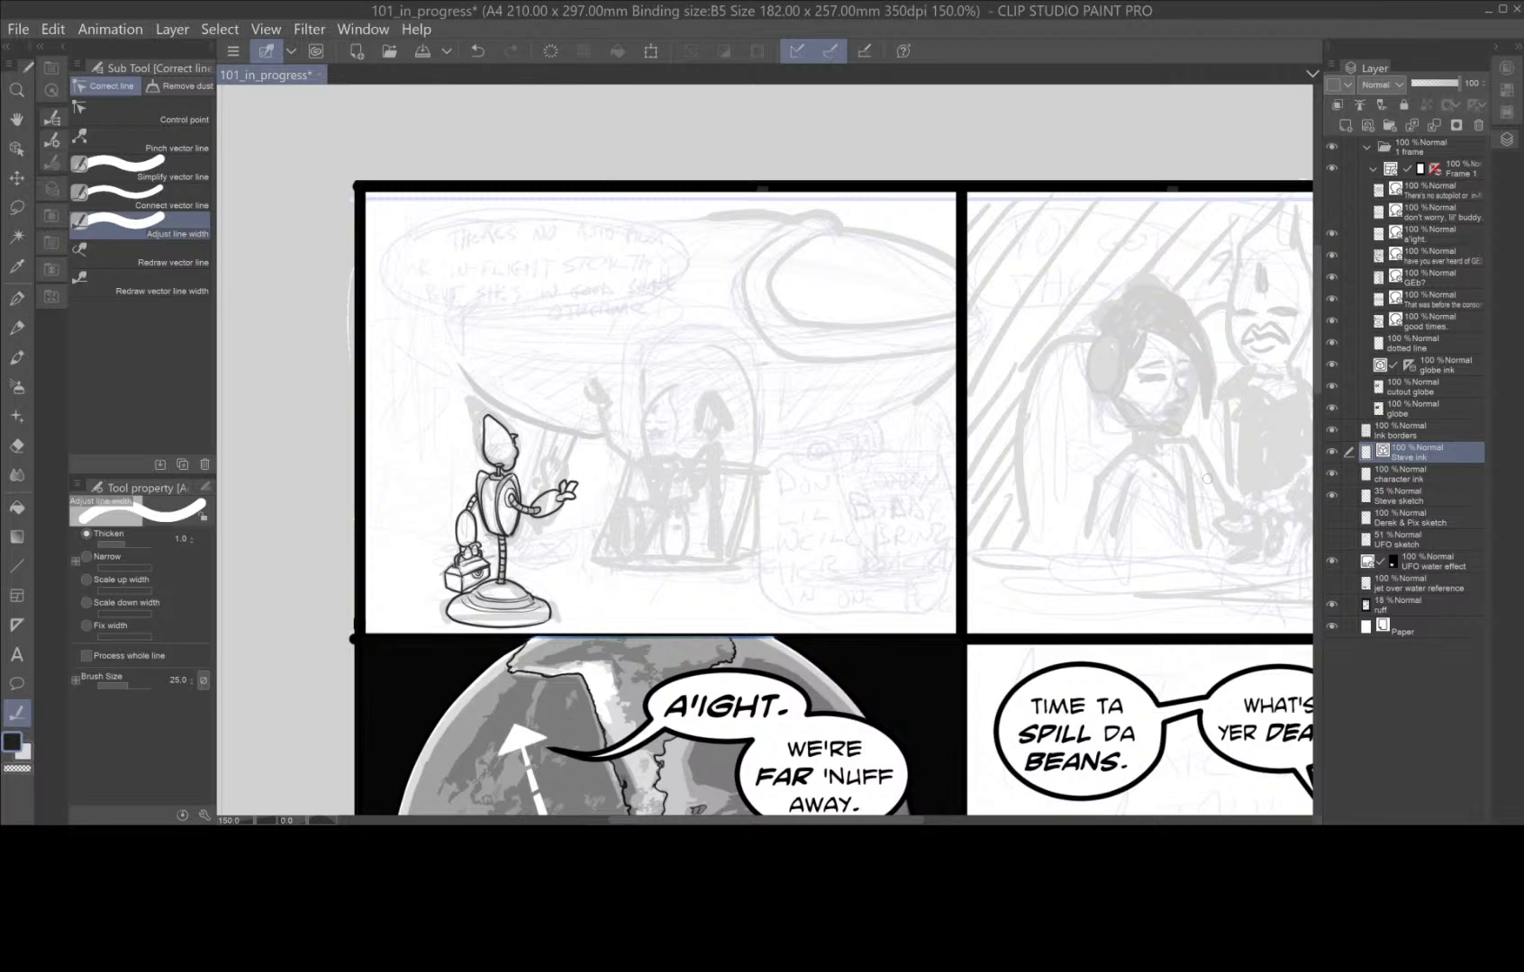
pyautogui.scroll(-3, 1206, 478)
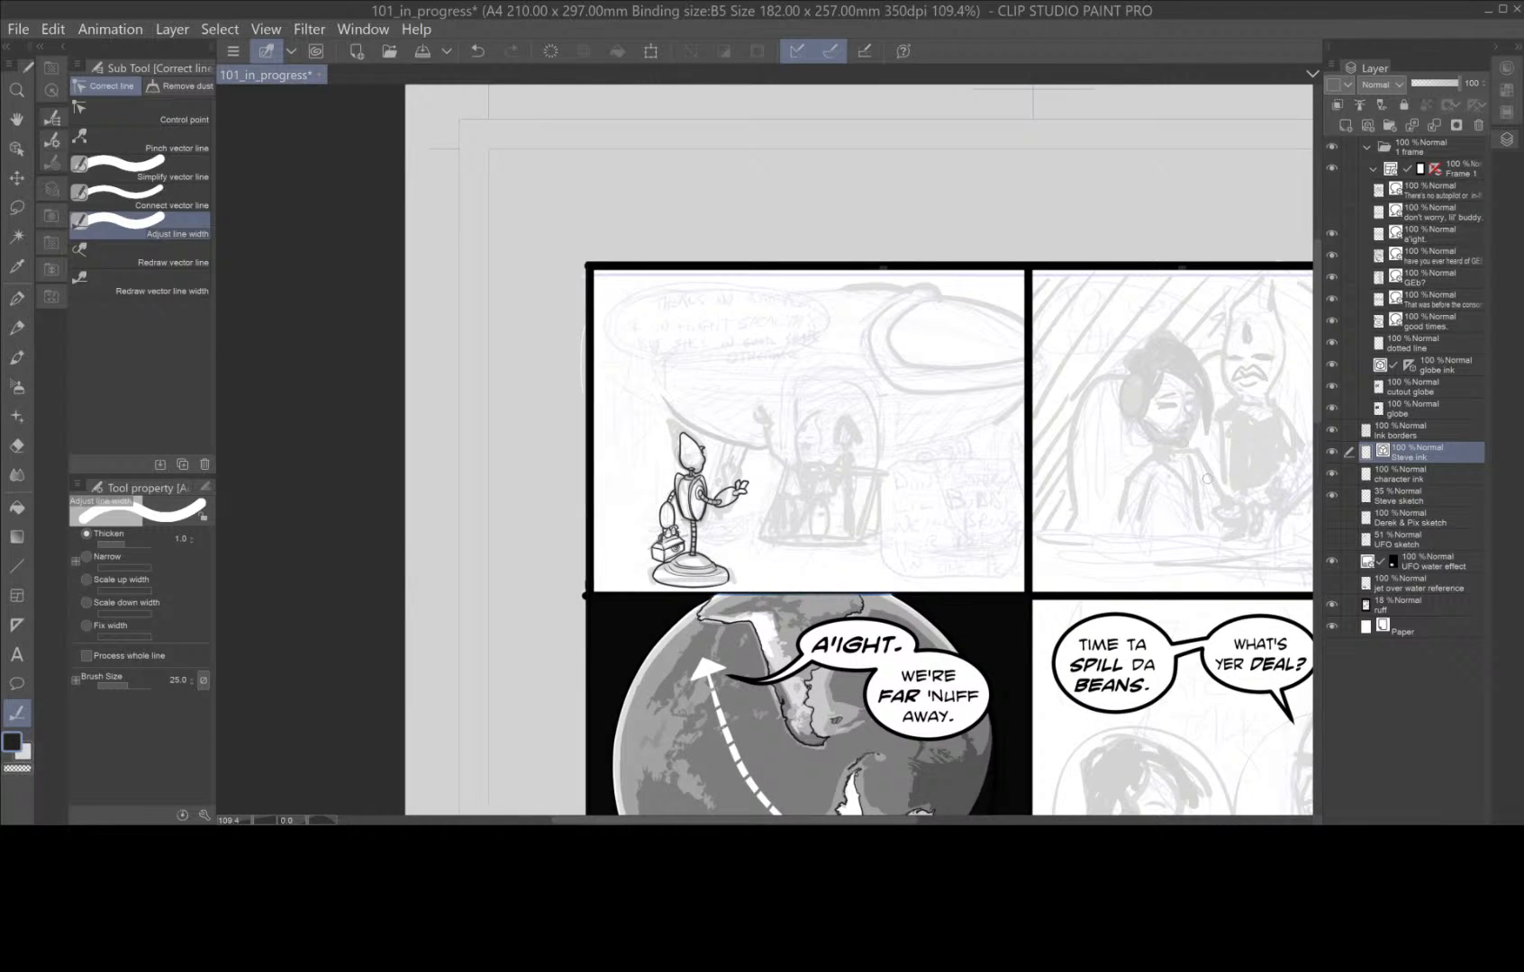
pyautogui.scroll(-2, 1207, 478)
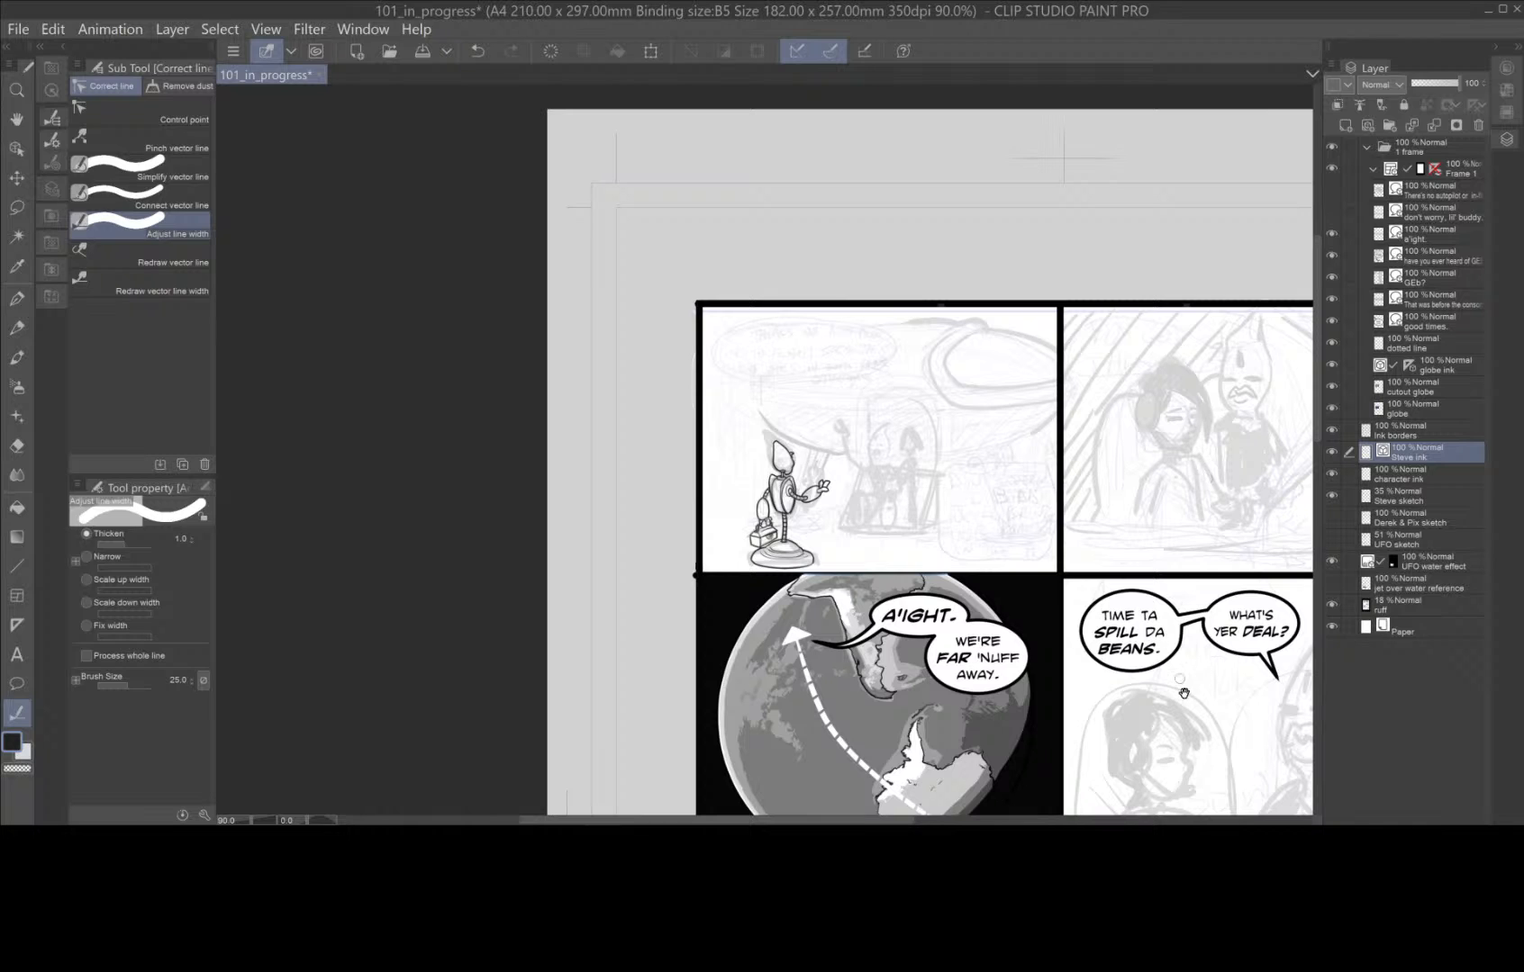
pyautogui.press('space')
pyautogui.moveTo(1200, 698); pyautogui.dragTo(905, 507)
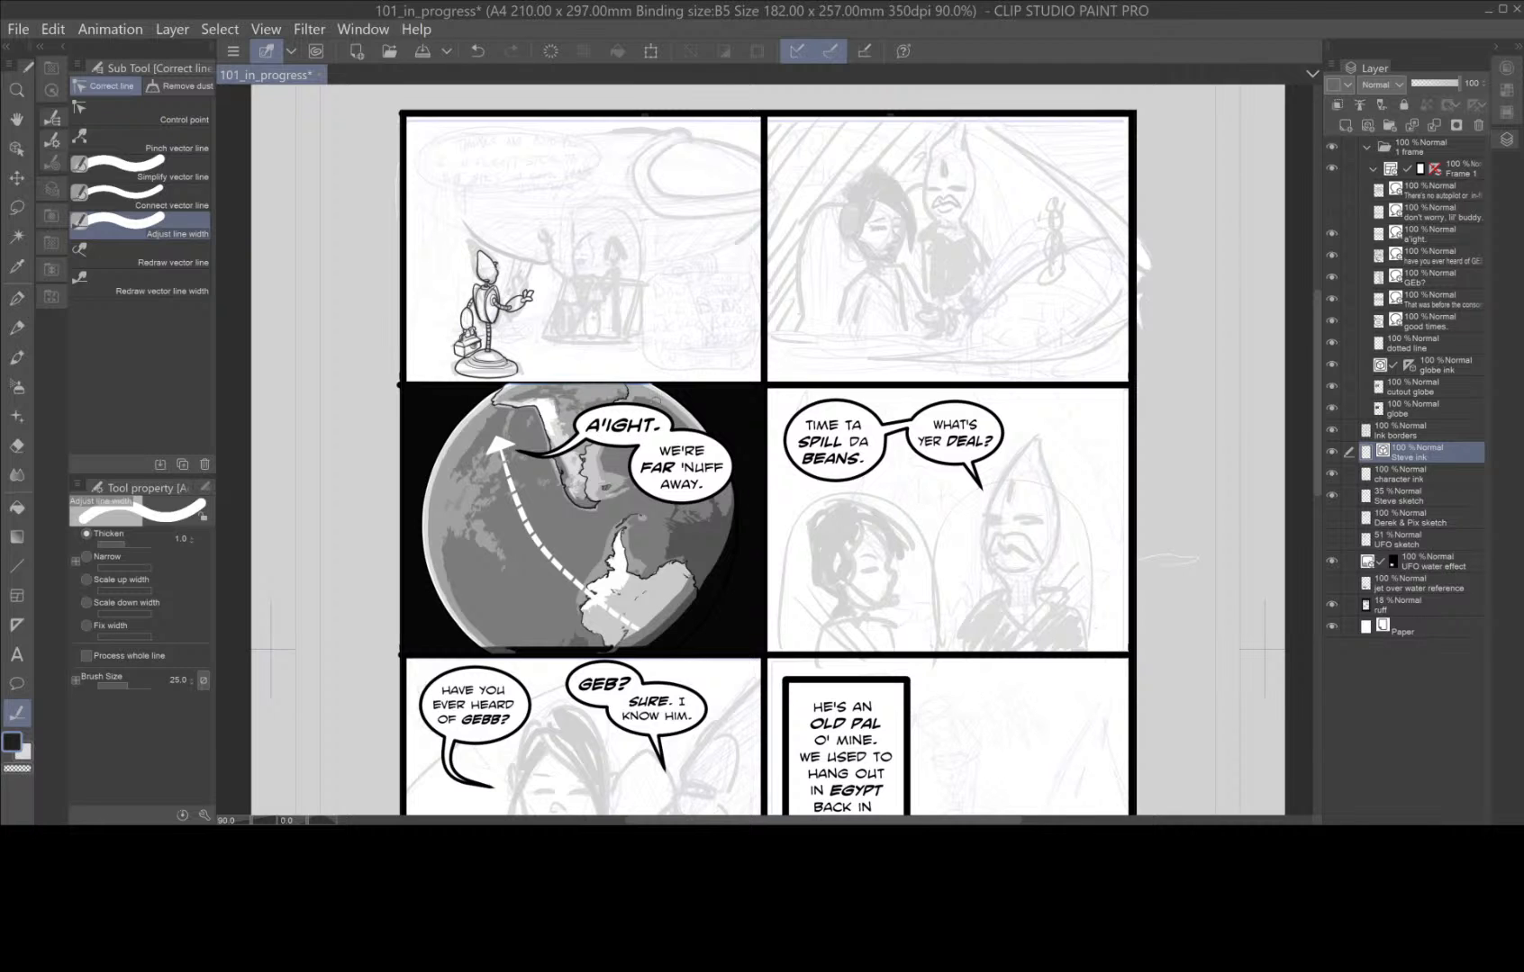
pyautogui.moveTo(636, 333)
pyautogui.mouseDown()
pyautogui.moveTo(644, 439)
pyautogui.moveTo(818, 523)
pyautogui.moveTo(905, 543)
pyautogui.moveTo(943, 597)
pyautogui.mouseUp()
pyautogui.scroll(3, 644, 439)
pyautogui.scroll(1, 900, 546)
pyautogui.press('space')
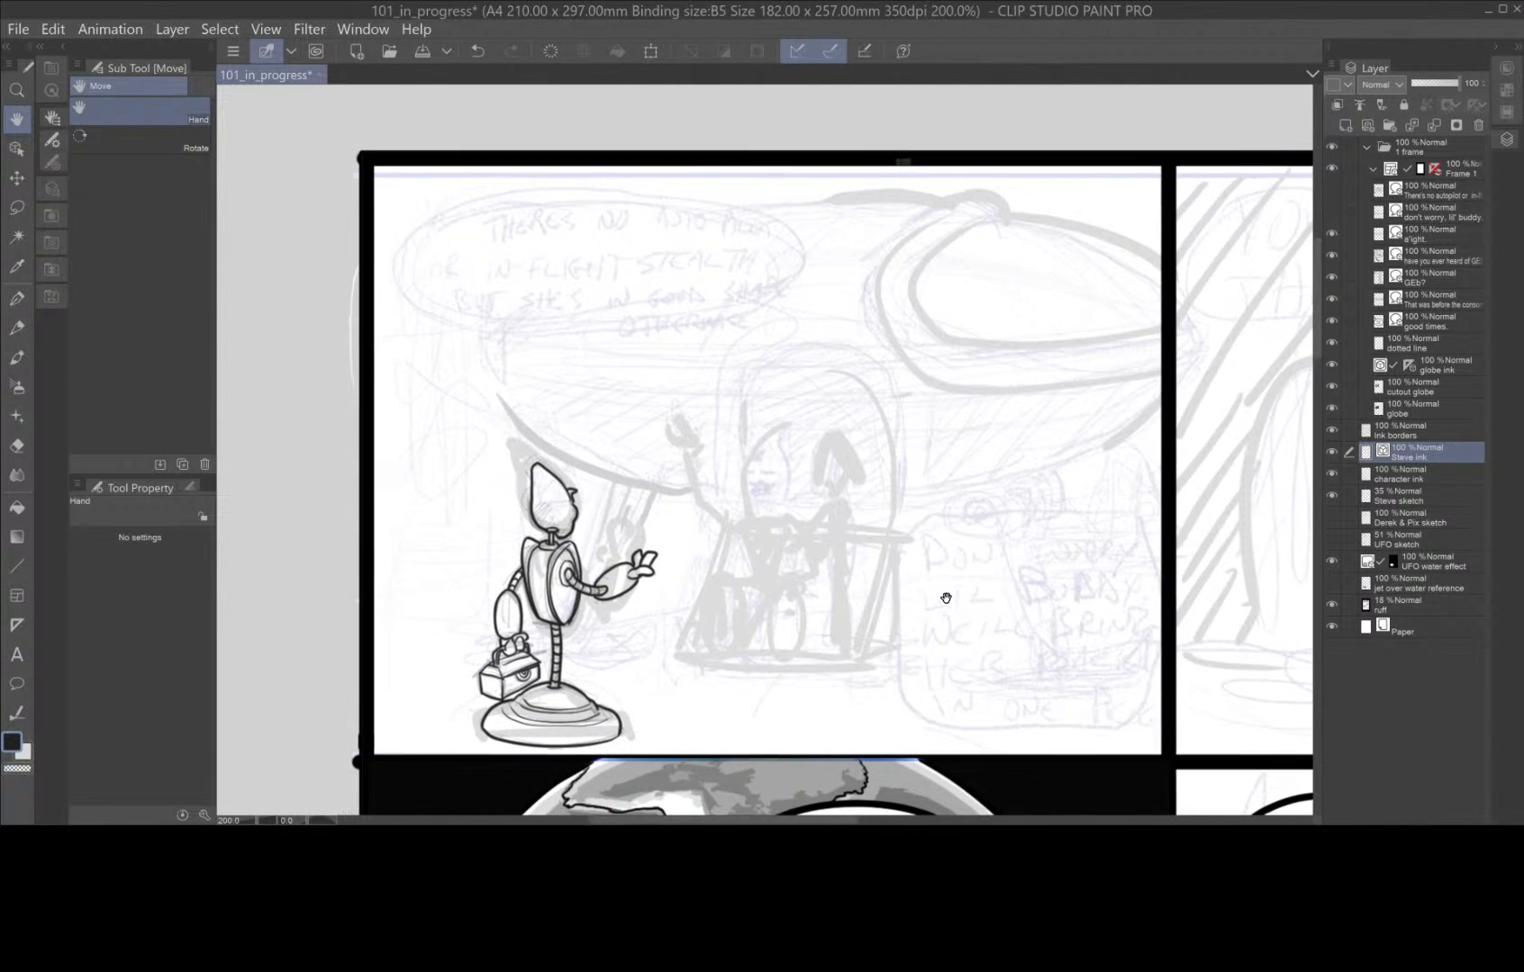
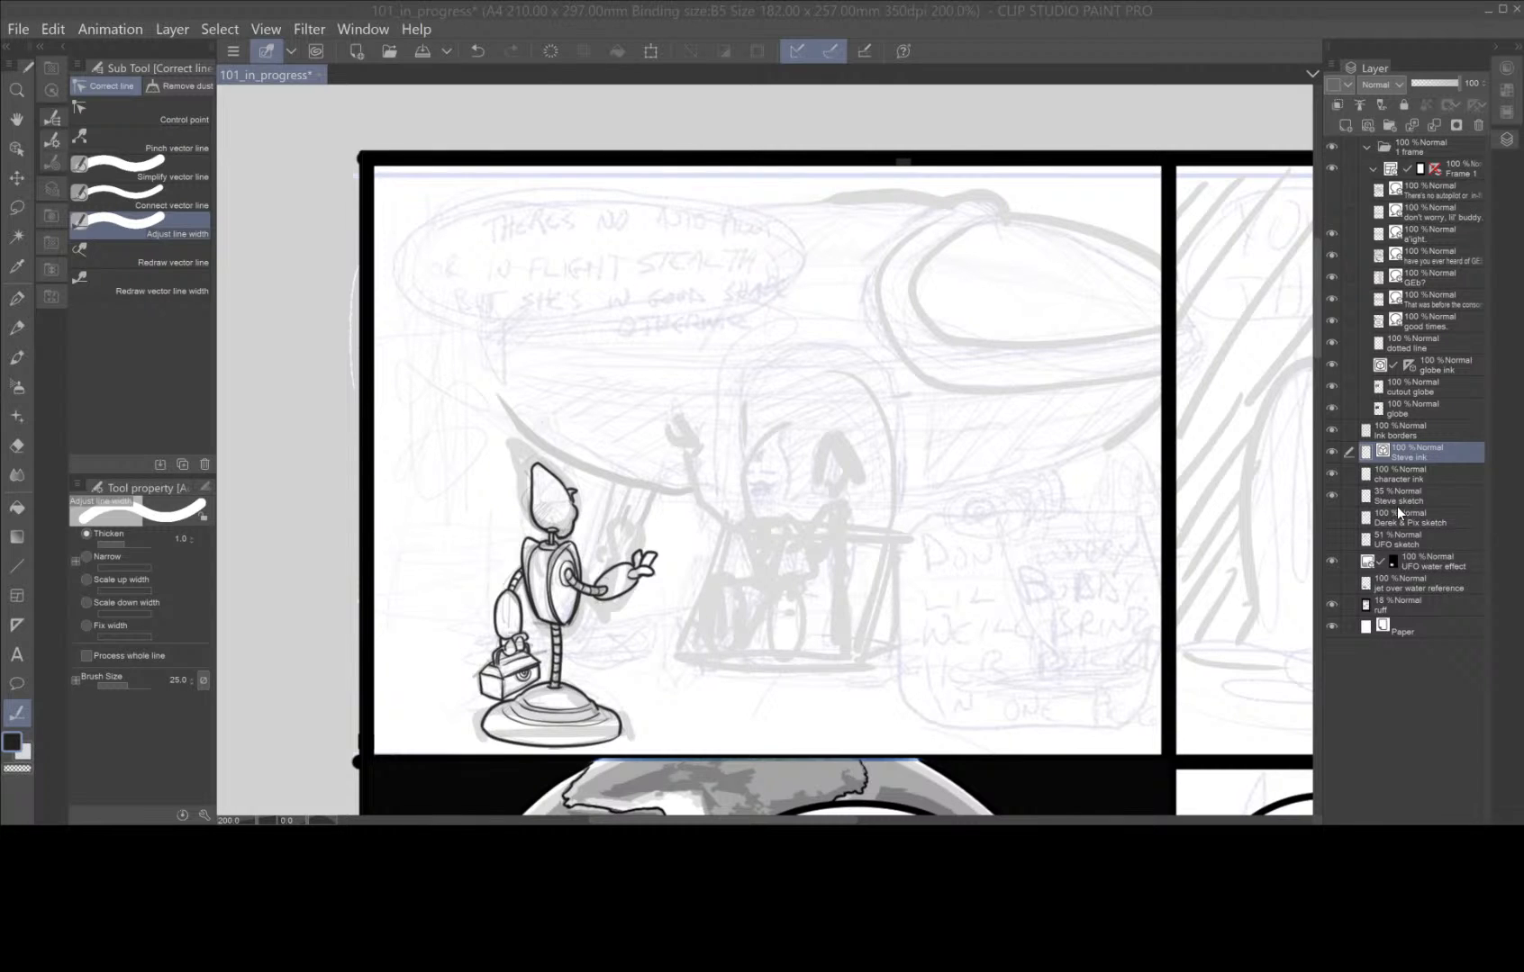
# Create a vector layer named background ink and place it directly below the Steve ink layer.
pyautogui.click(1368, 123)
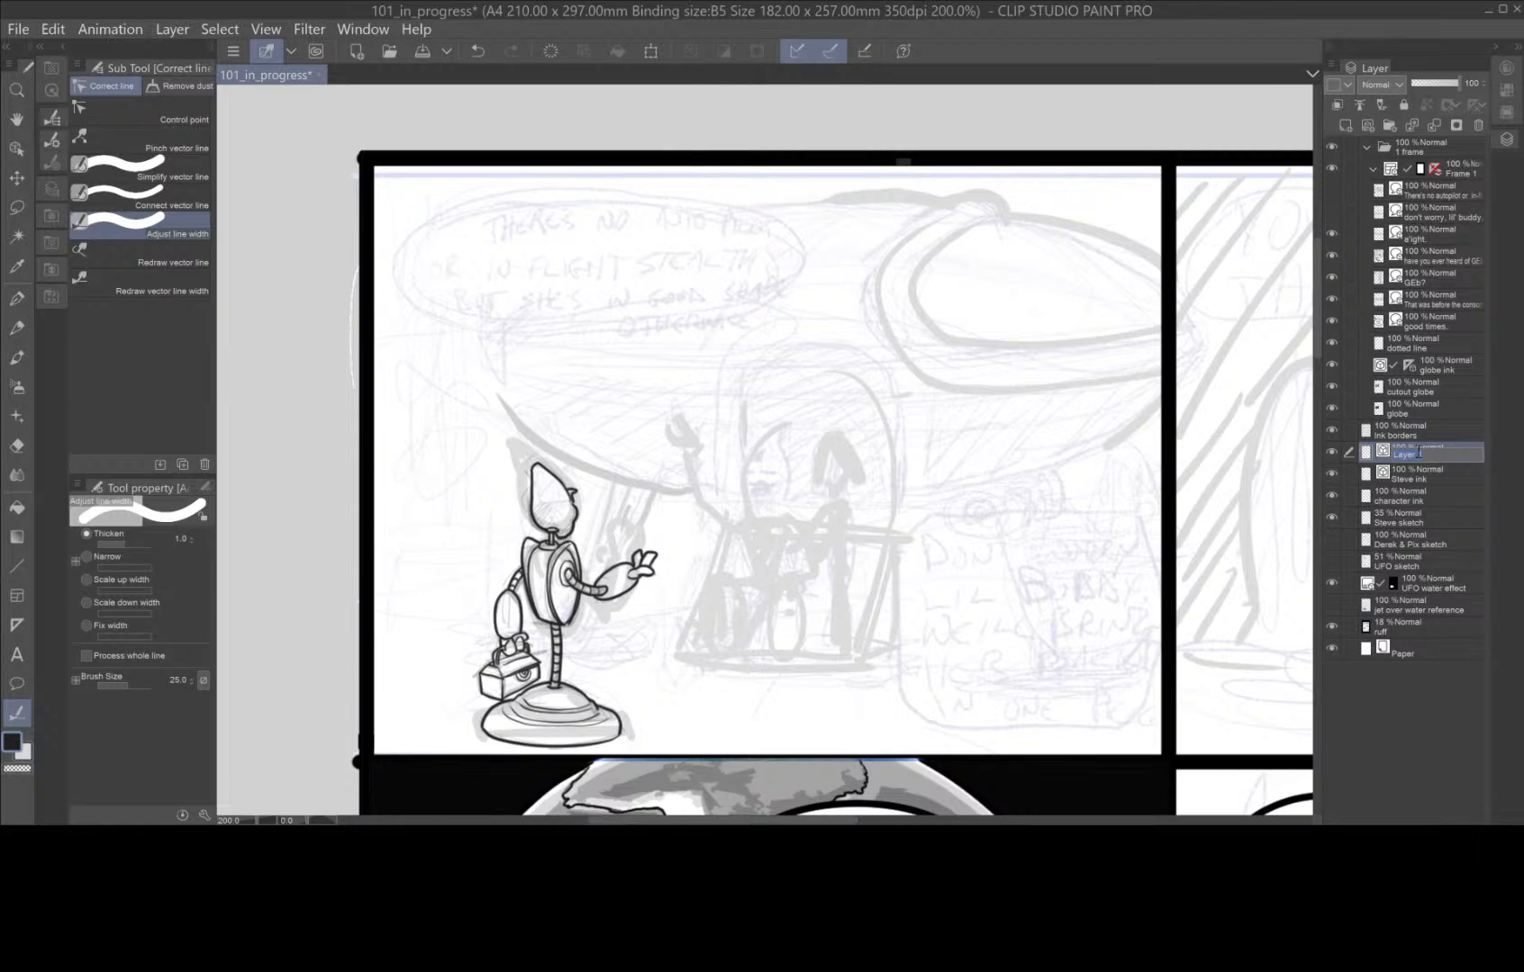
pyautogui.write('background ink')
pyautogui.moveTo(1435, 449); pyautogui.dragTo(1452, 474)
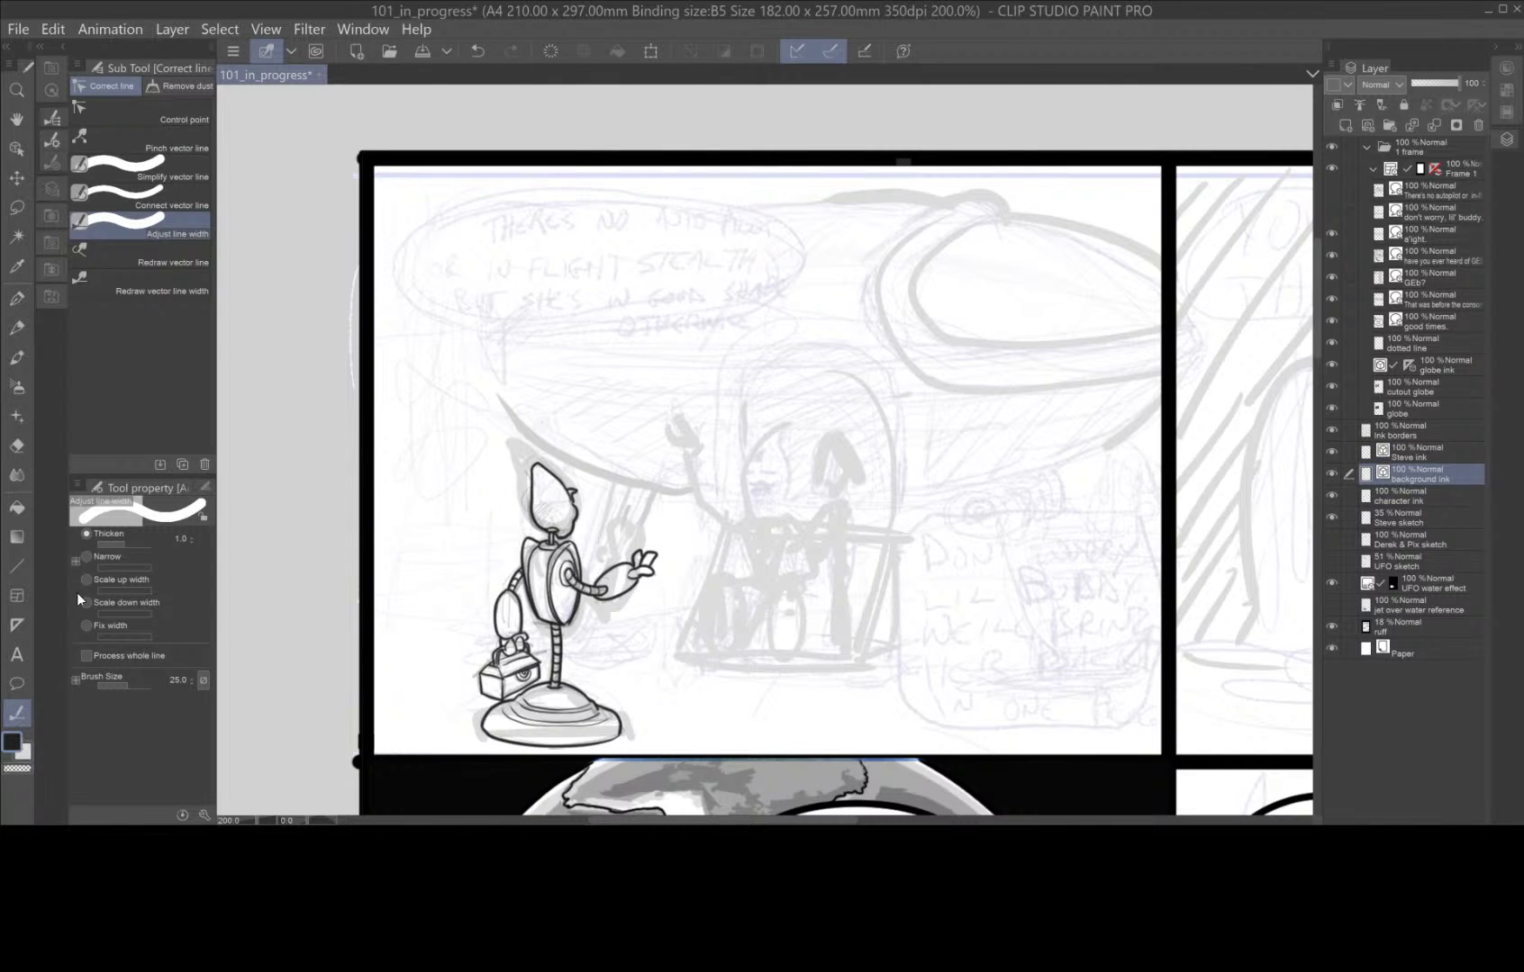
# Set the drawing colour to the dark grey 242424.
pyautogui.click(11, 743)
pyautogui.moveTo(307, 474)
pyautogui.mouseDown()
pyautogui.moveTo(302, 453)
pyautogui.moveTo(302, 473)
pyautogui.mouseUp()
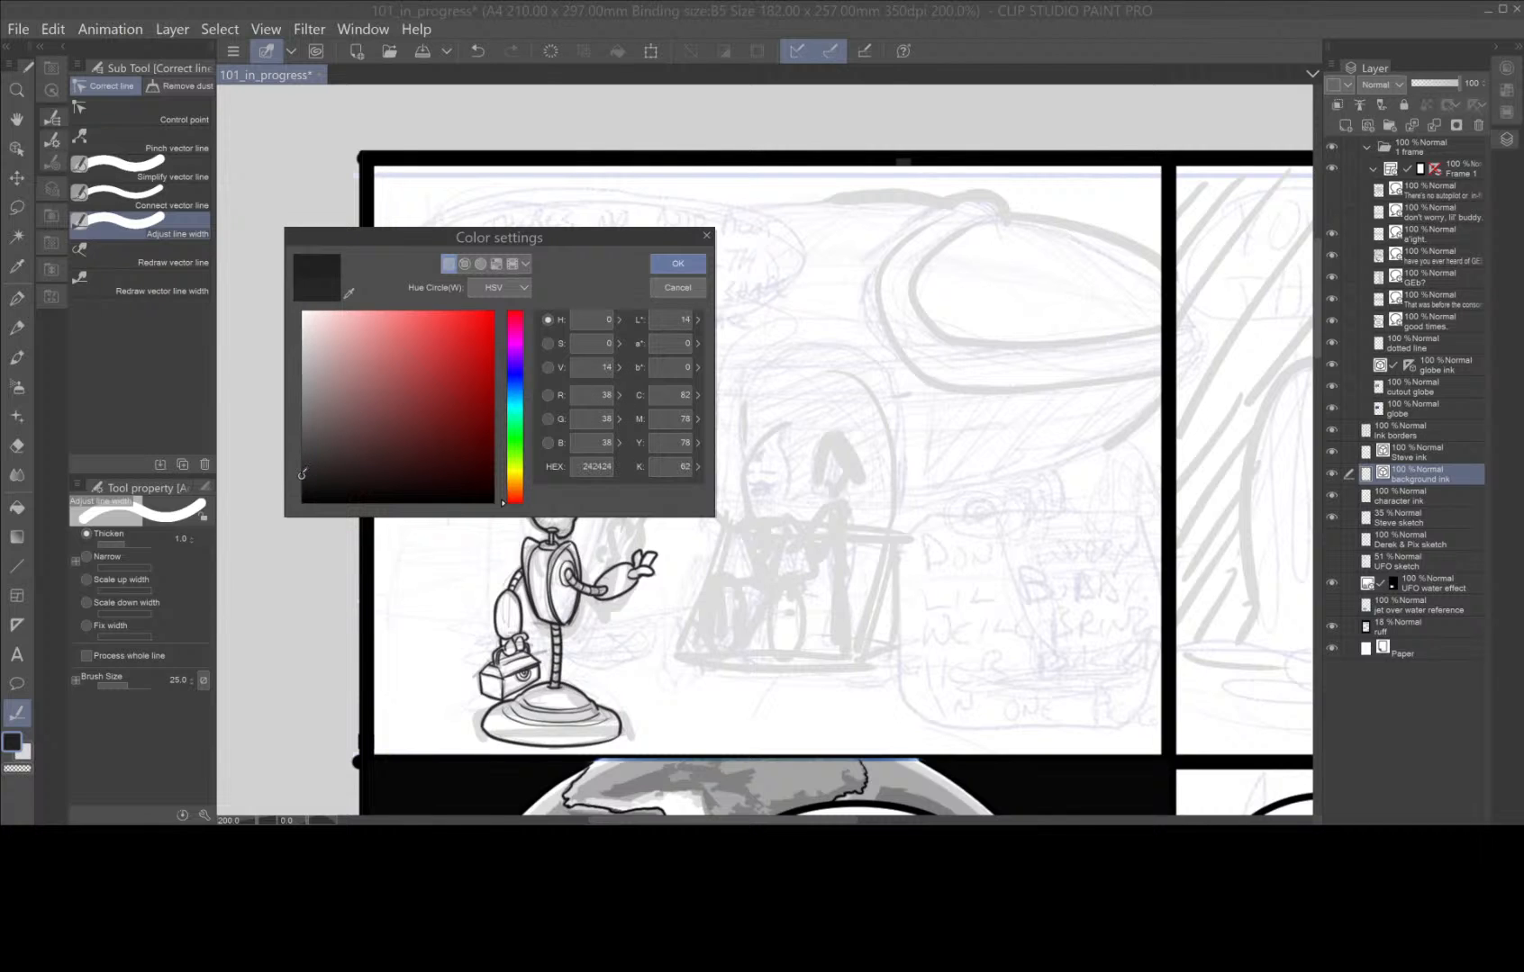
pyautogui.click(671, 263)
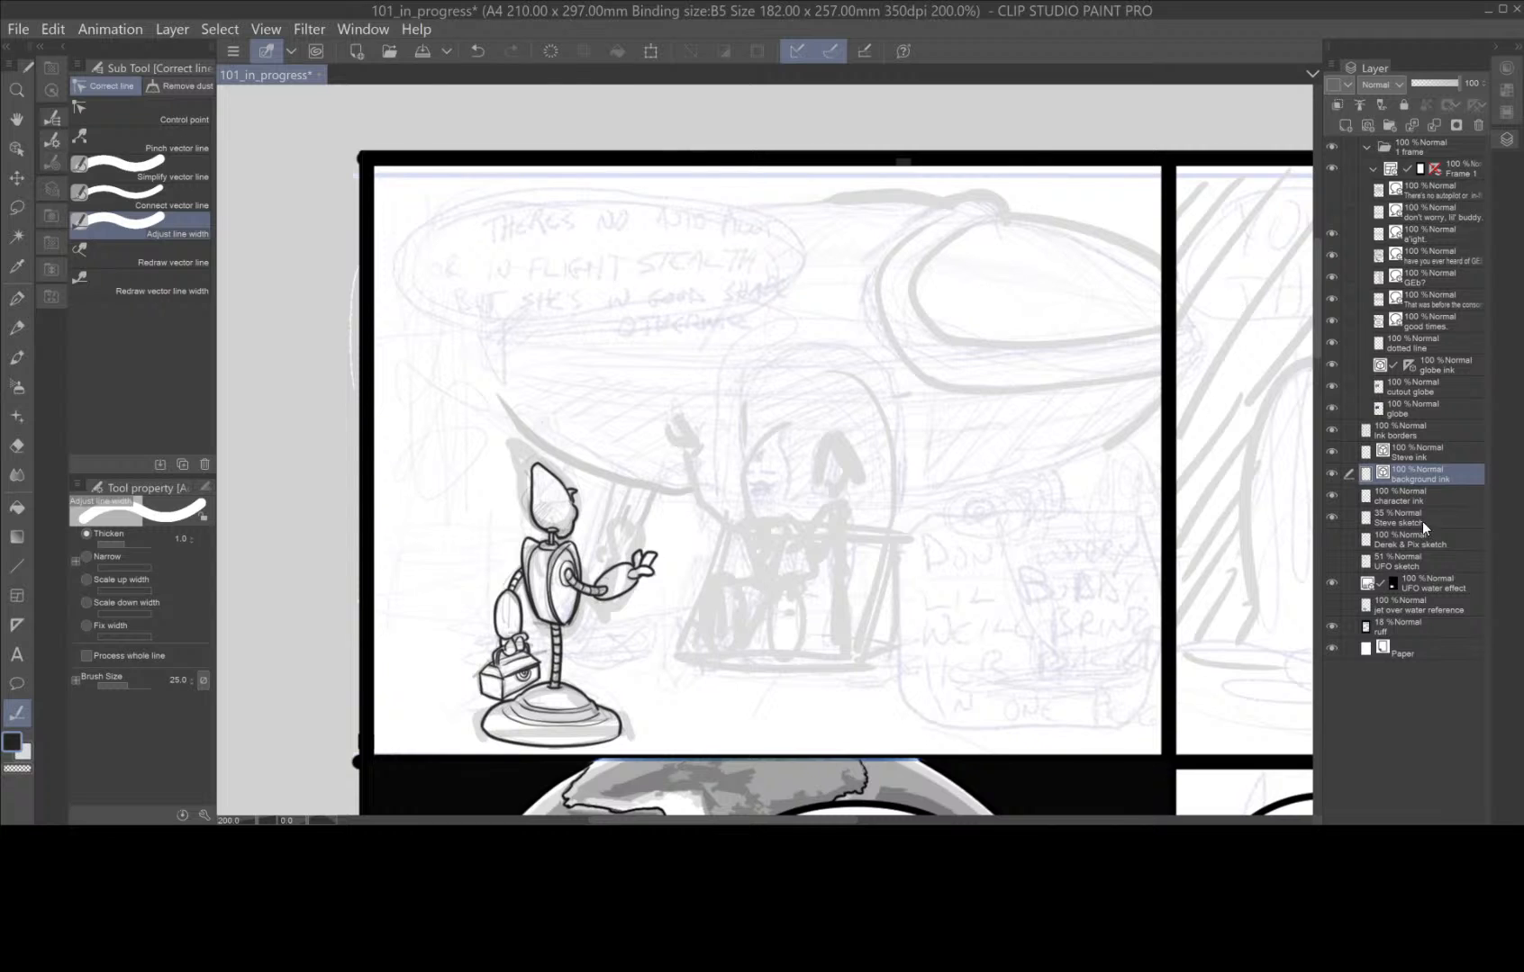
# Show the Derek & Pix sketch layer at 52% opacity and hide the Steve ink layer.
pyautogui.click(1416, 631)
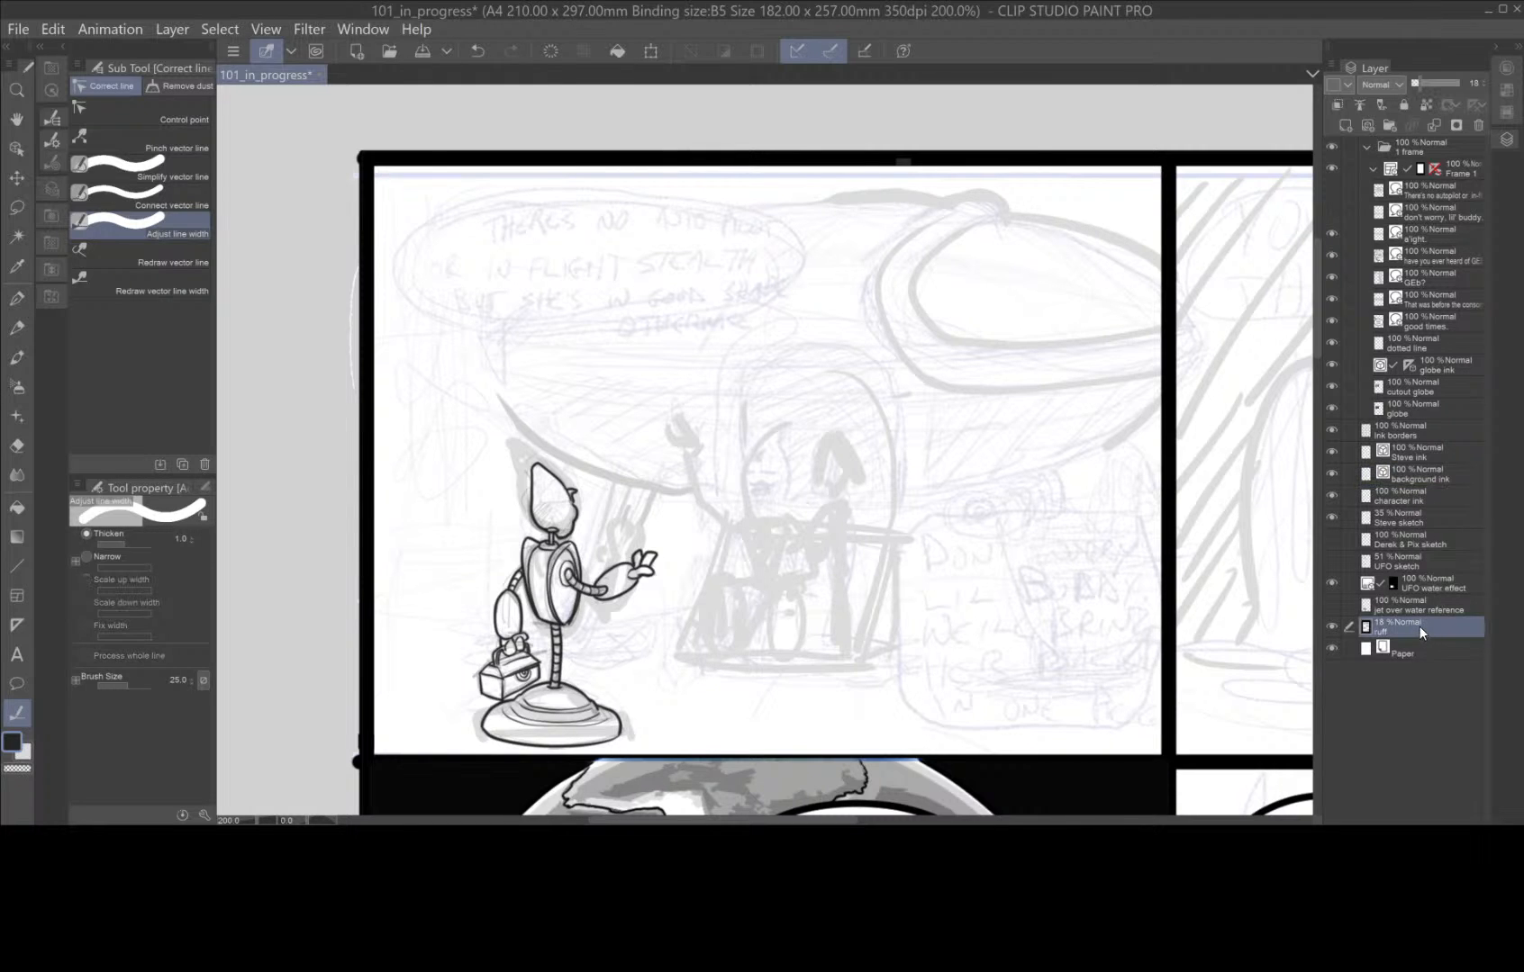
pyautogui.click(1460, 541)
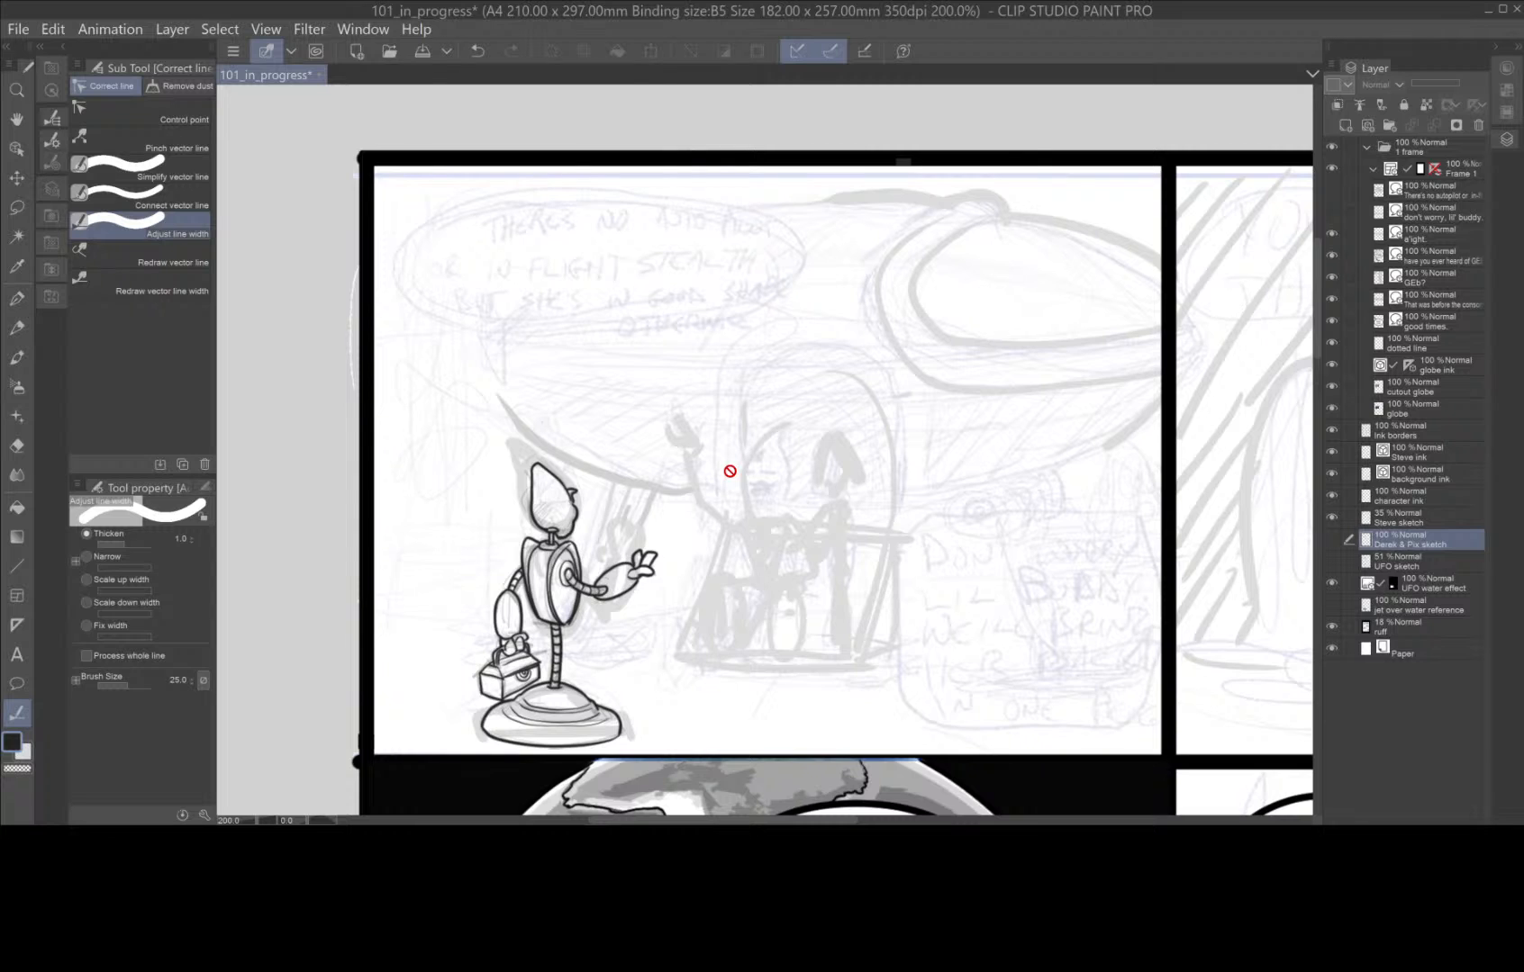
pyautogui.click(1331, 540)
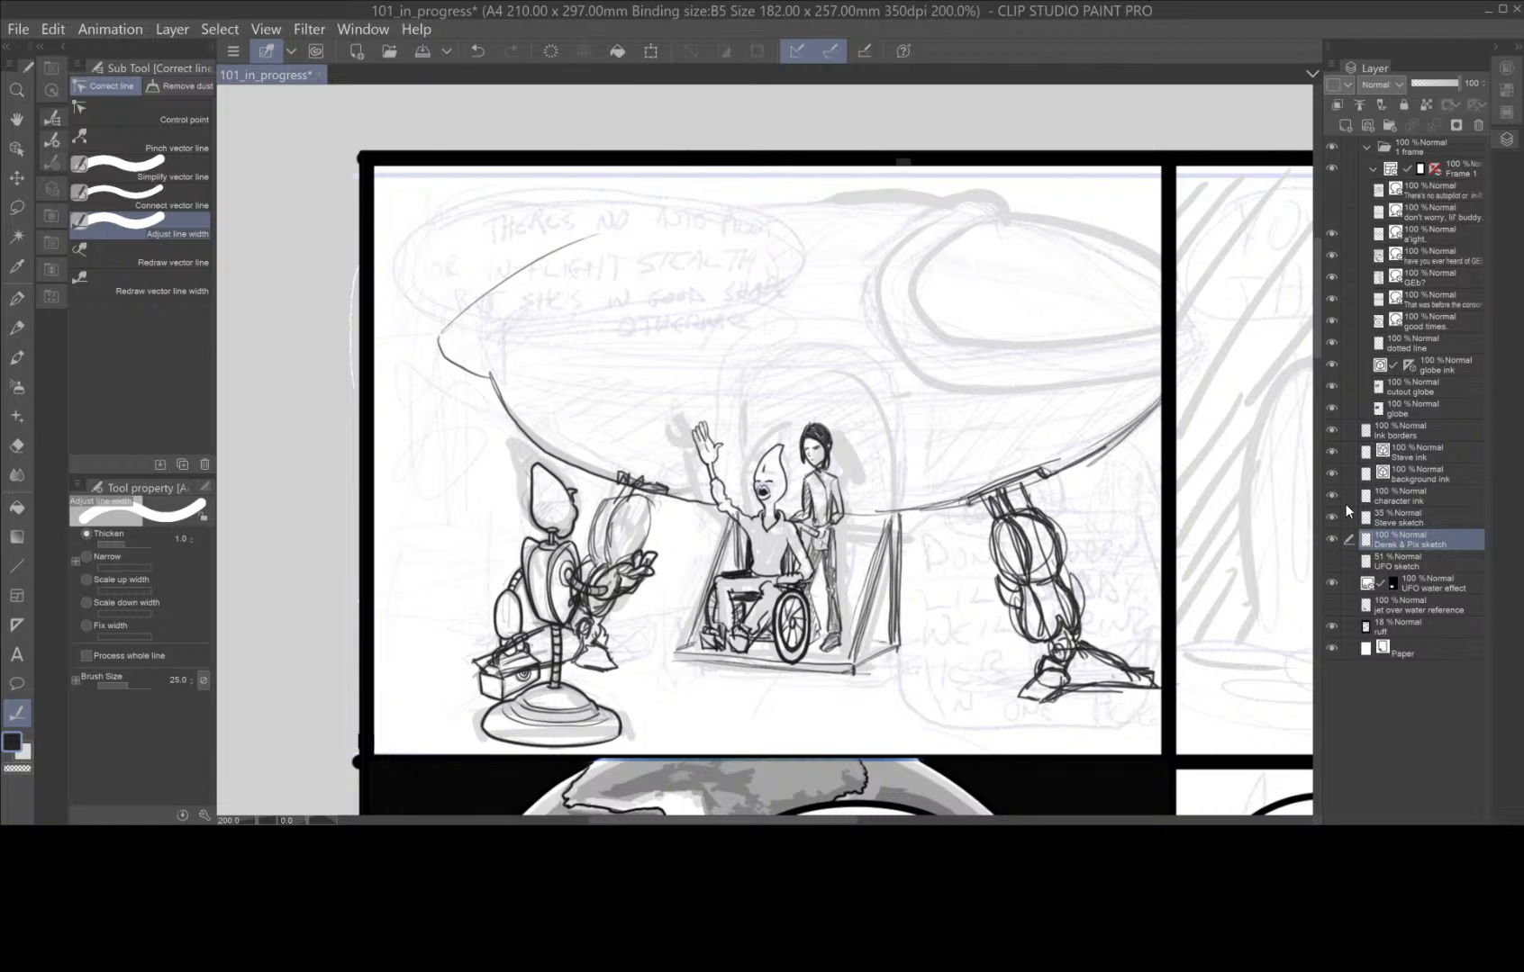
pyautogui.moveTo(1460, 84)
pyautogui.mouseDown()
pyautogui.moveTo(1446, 86)
pyautogui.moveTo(1454, 73)
pyautogui.mouseUp()
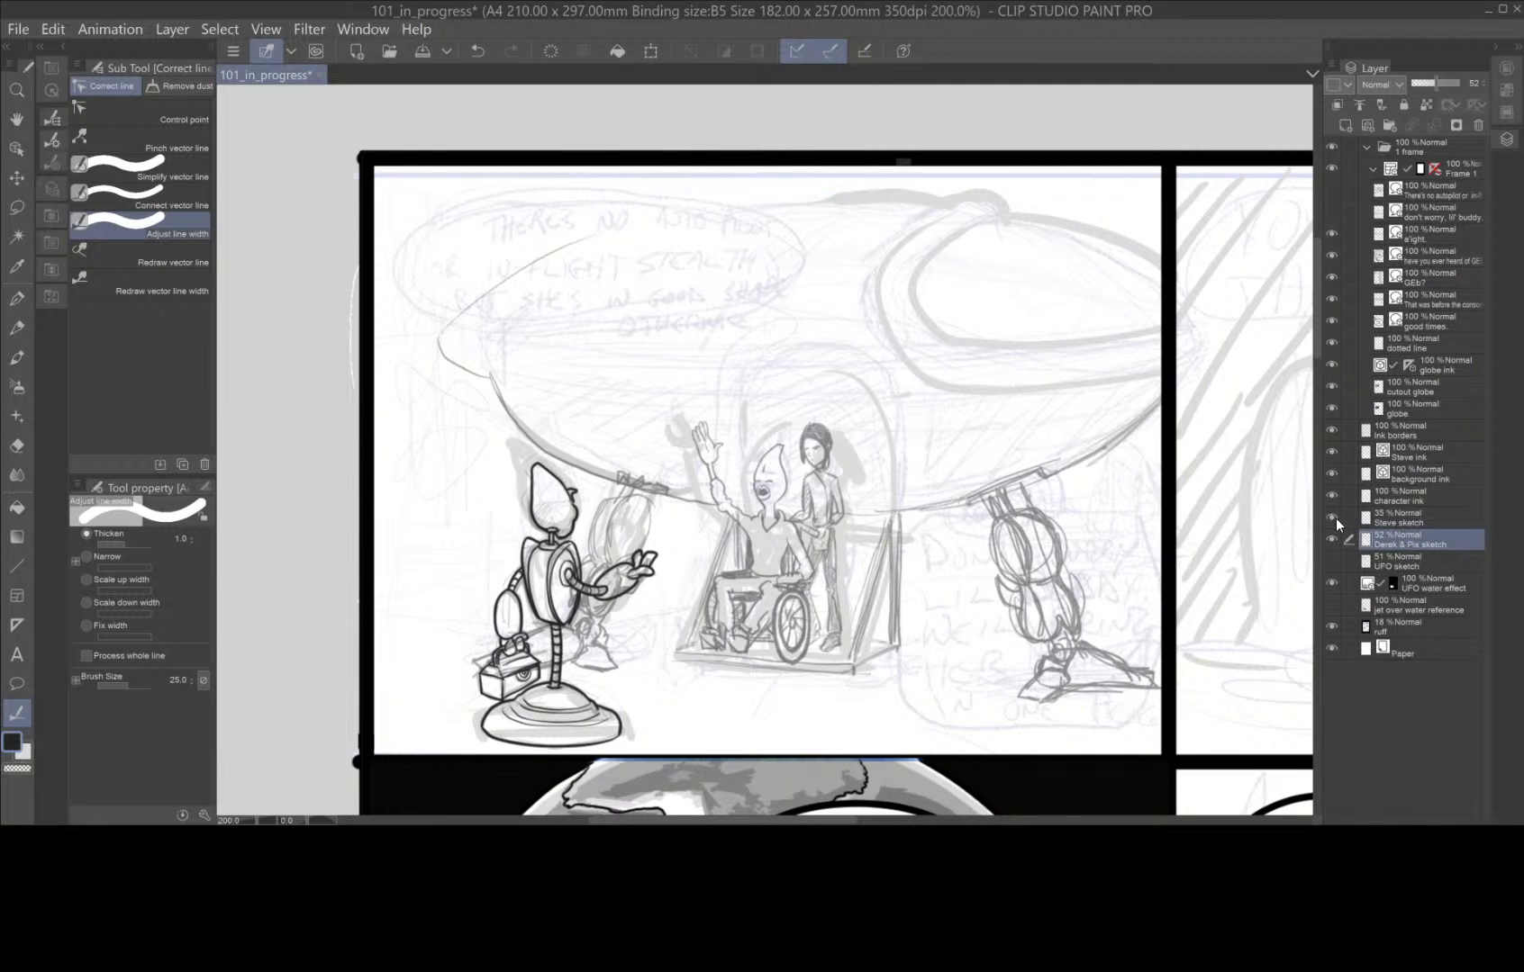
pyautogui.click(1332, 451)
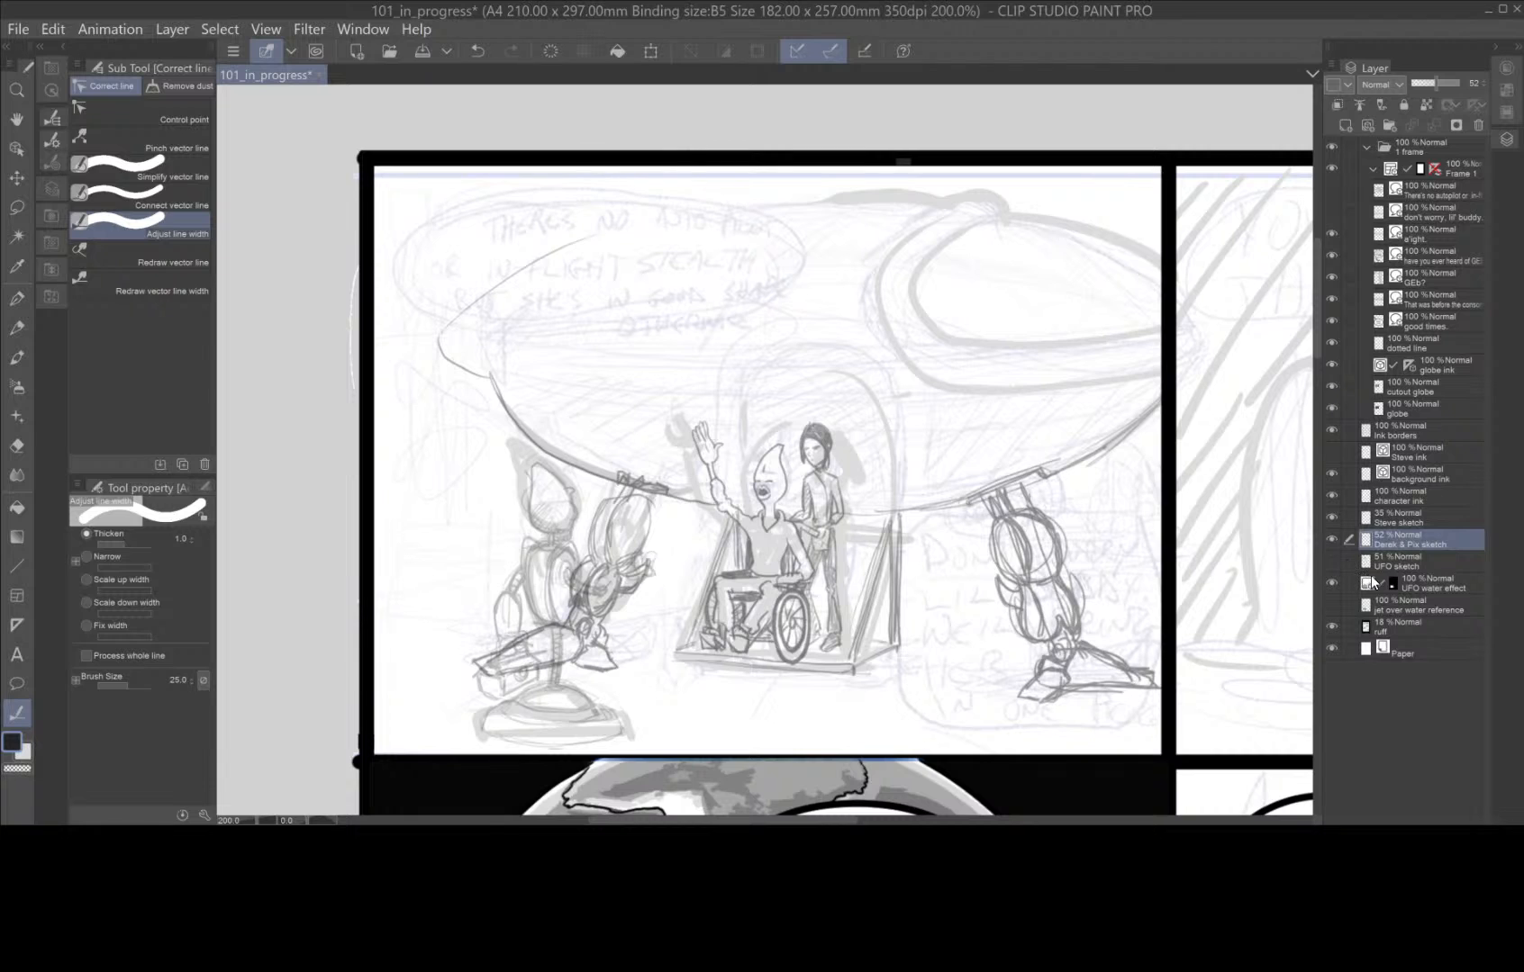
pyautogui.click(1455, 479)
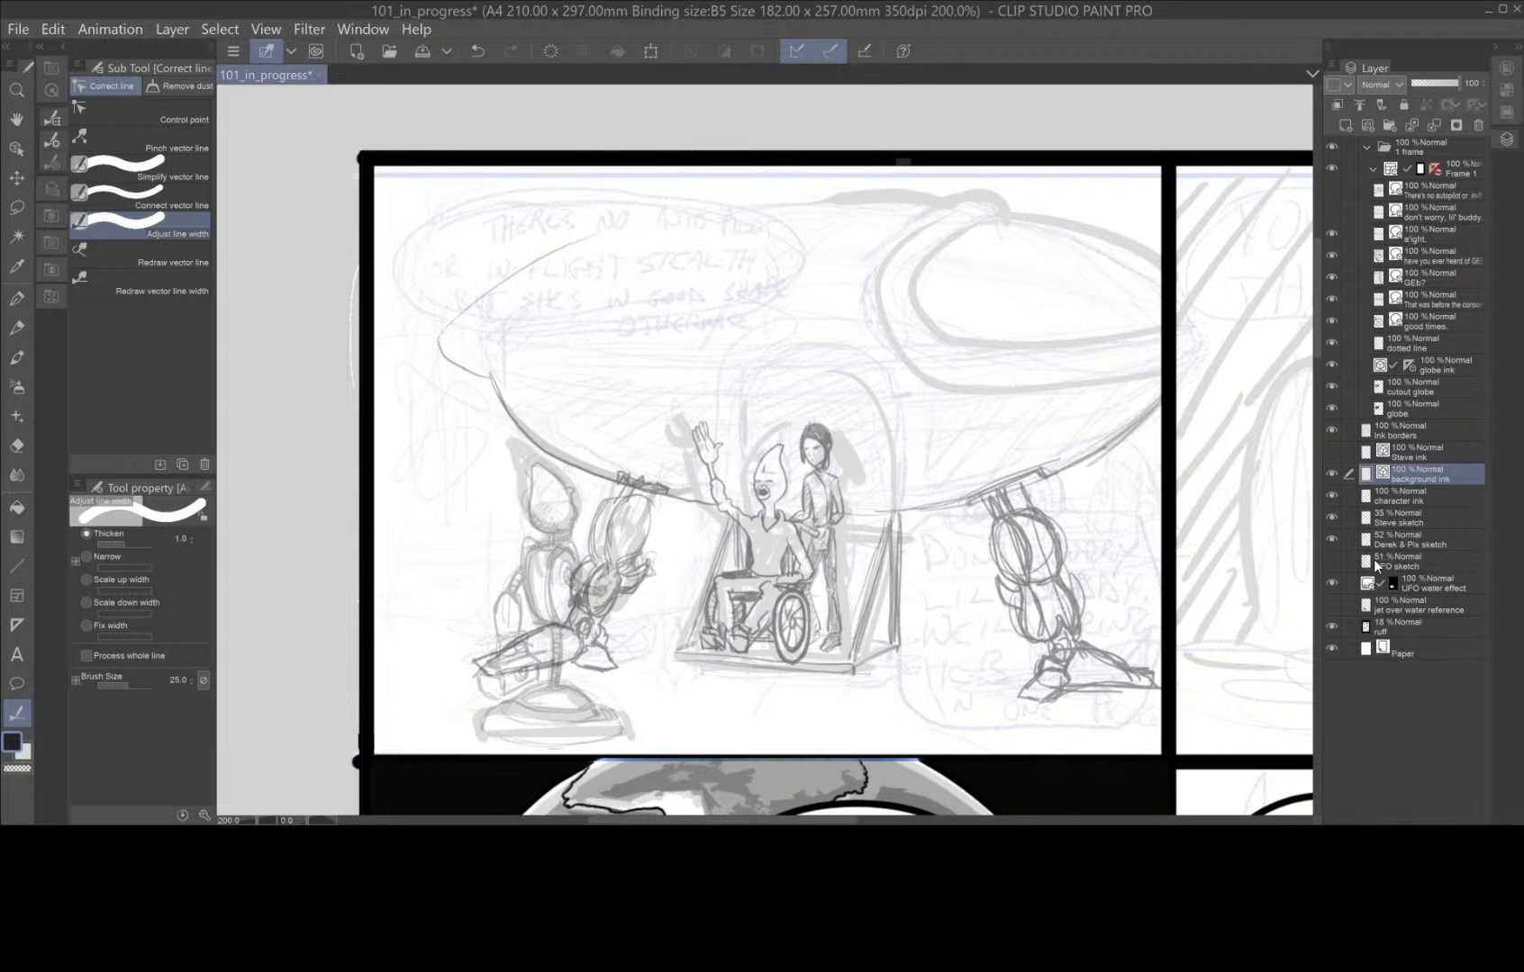
# Sketch the ship's tail fin on the Derek & Pix sketch layer with the Darker pencil at size 6.0.
pyautogui.click(1448, 543)
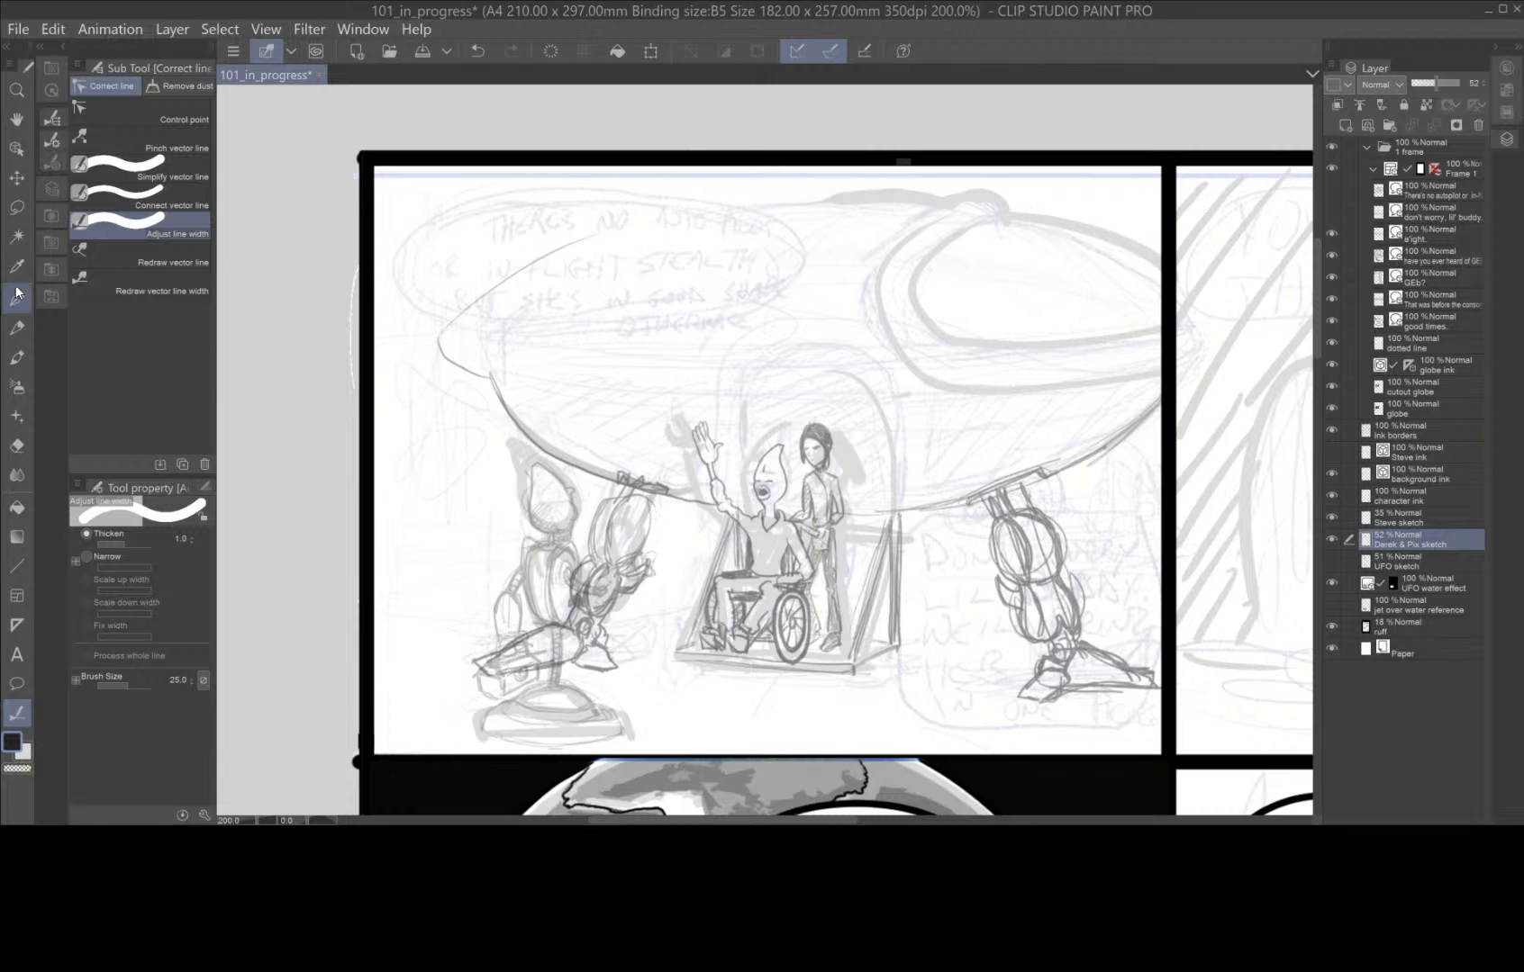
pyautogui.click(20, 326)
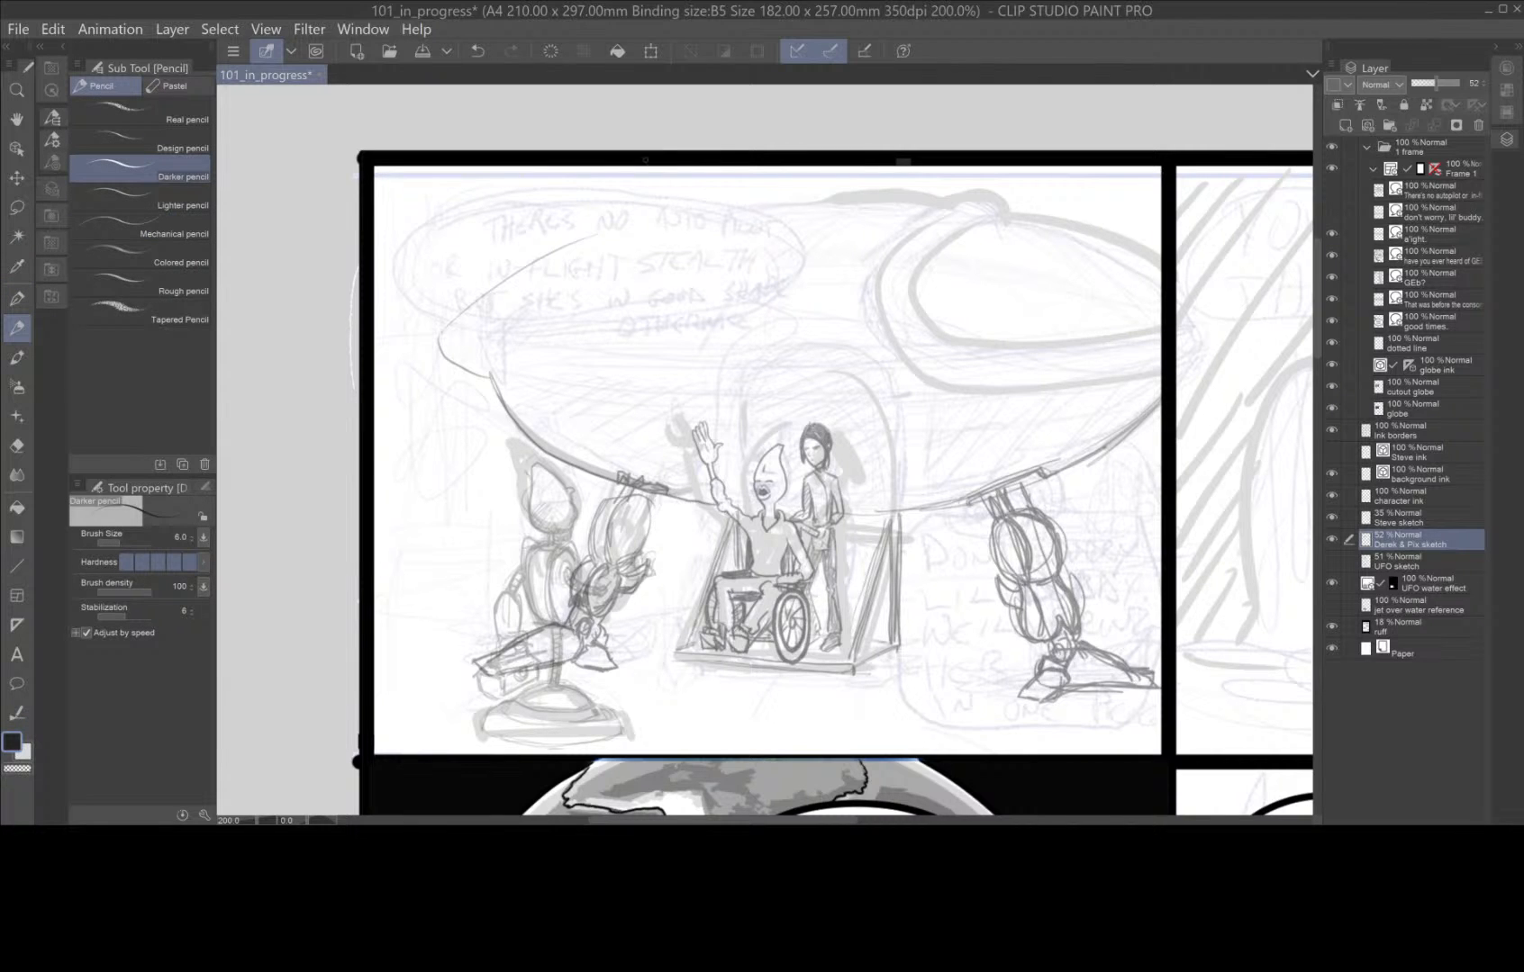
pyautogui.moveTo(615, 219); pyautogui.dragTo(541, 182)
pyautogui.moveTo(473, 299); pyautogui.dragTo(523, 179)
pyautogui.moveTo(477, 302)
pyautogui.mouseDown()
pyautogui.moveTo(500, 192)
pyautogui.moveTo(616, 216)
pyautogui.moveTo(511, 180)
pyautogui.moveTo(473, 261)
pyautogui.moveTo(476, 302)
pyautogui.mouseUp()
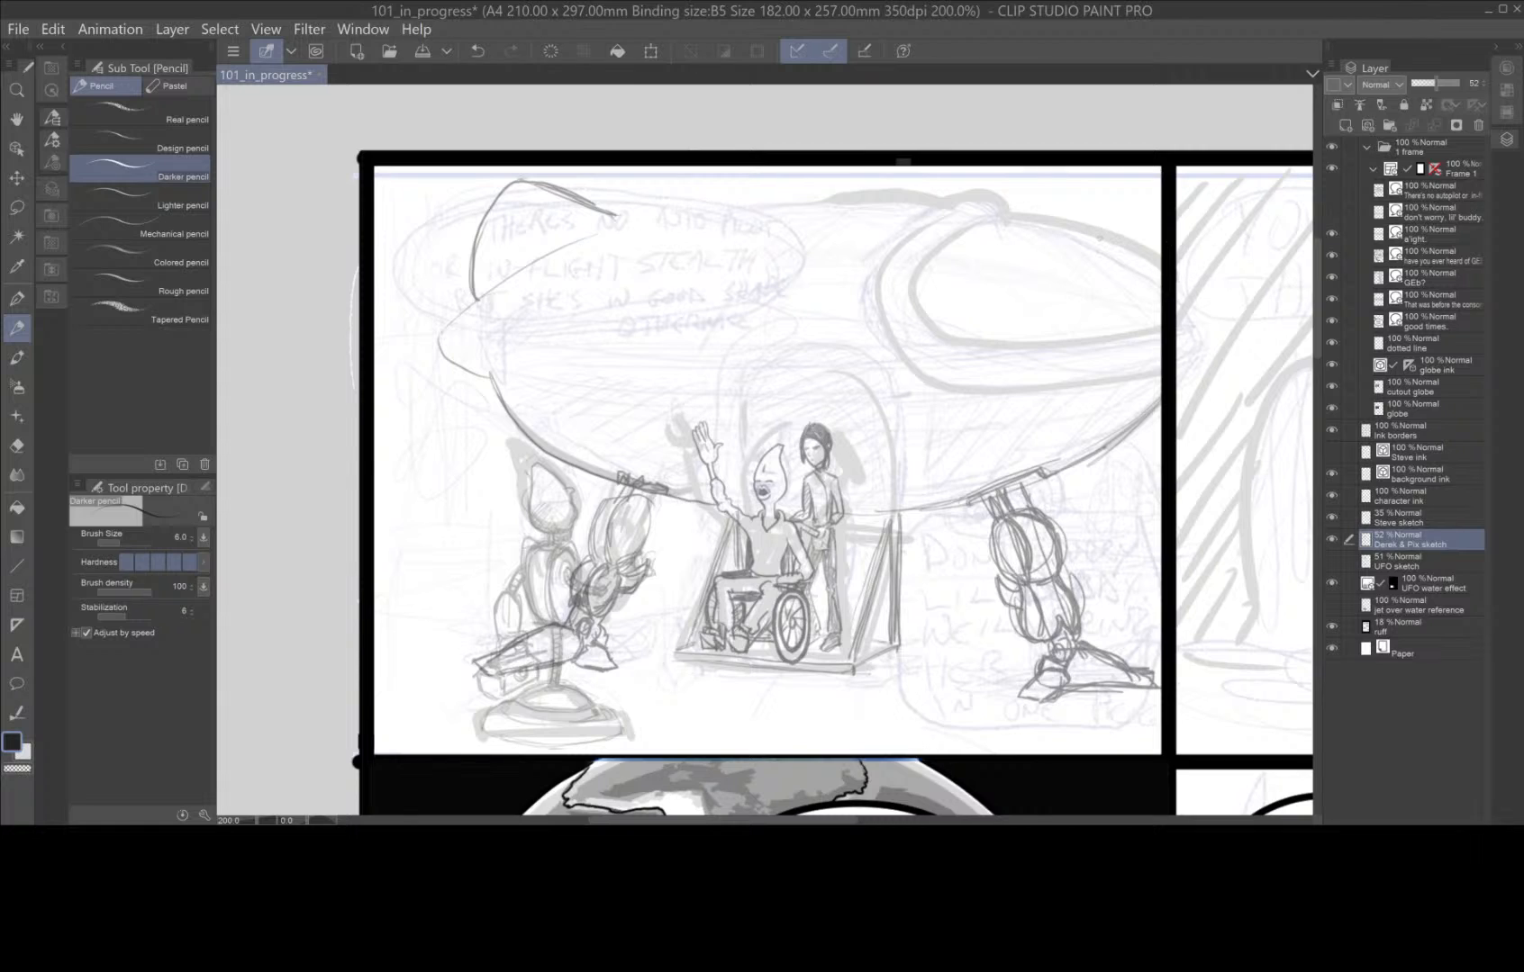
# Sketch the cockpit window and its thick surrounding frame on the ship's front end in the first panel.
pyautogui.moveTo(1004, 217)
pyautogui.mouseDown()
pyautogui.moveTo(928, 261)
pyautogui.moveTo(914, 296)
pyautogui.moveTo(943, 339)
pyautogui.moveTo(1095, 348)
pyautogui.moveTo(1162, 329)
pyautogui.mouseUp()
pyautogui.moveTo(1015, 217); pyautogui.dragTo(1166, 262)
pyautogui.moveTo(1009, 218)
pyautogui.mouseDown()
pyautogui.moveTo(957, 196)
pyautogui.moveTo(873, 281)
pyautogui.moveTo(873, 312)
pyautogui.moveTo(912, 371)
pyautogui.moveTo(999, 372)
pyautogui.moveTo(954, 381)
pyautogui.moveTo(1006, 386)
pyautogui.moveTo(1158, 379)
pyautogui.moveTo(964, 382)
pyautogui.moveTo(1163, 372)
pyautogui.moveTo(1024, 387)
pyautogui.mouseUp()
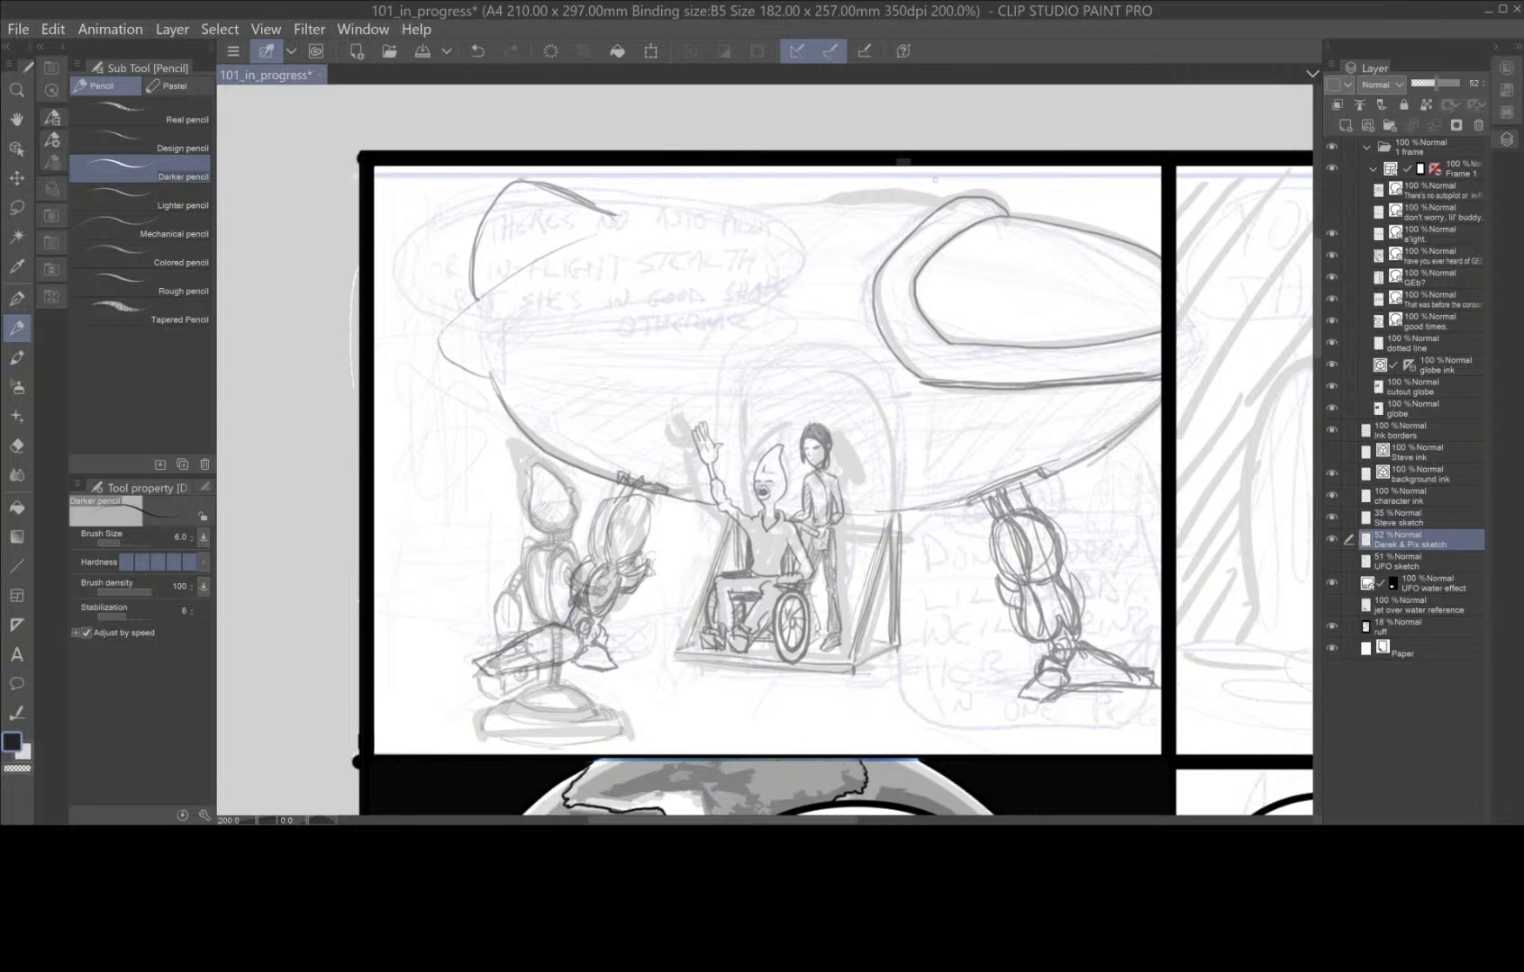
# Sketch the ship's upper hull outline, the seam across its middle and the curve under its tail.
pyautogui.moveTo(535, 261)
pyautogui.mouseDown()
pyautogui.moveTo(698, 210)
pyautogui.moveTo(945, 204)
pyautogui.moveTo(630, 225)
pyautogui.moveTo(904, 198)
pyautogui.moveTo(630, 225)
pyautogui.moveTo(651, 226)
pyautogui.moveTo(605, 214)
pyautogui.moveTo(635, 227)
pyautogui.moveTo(511, 181)
pyautogui.moveTo(480, 244)
pyautogui.mouseUp()
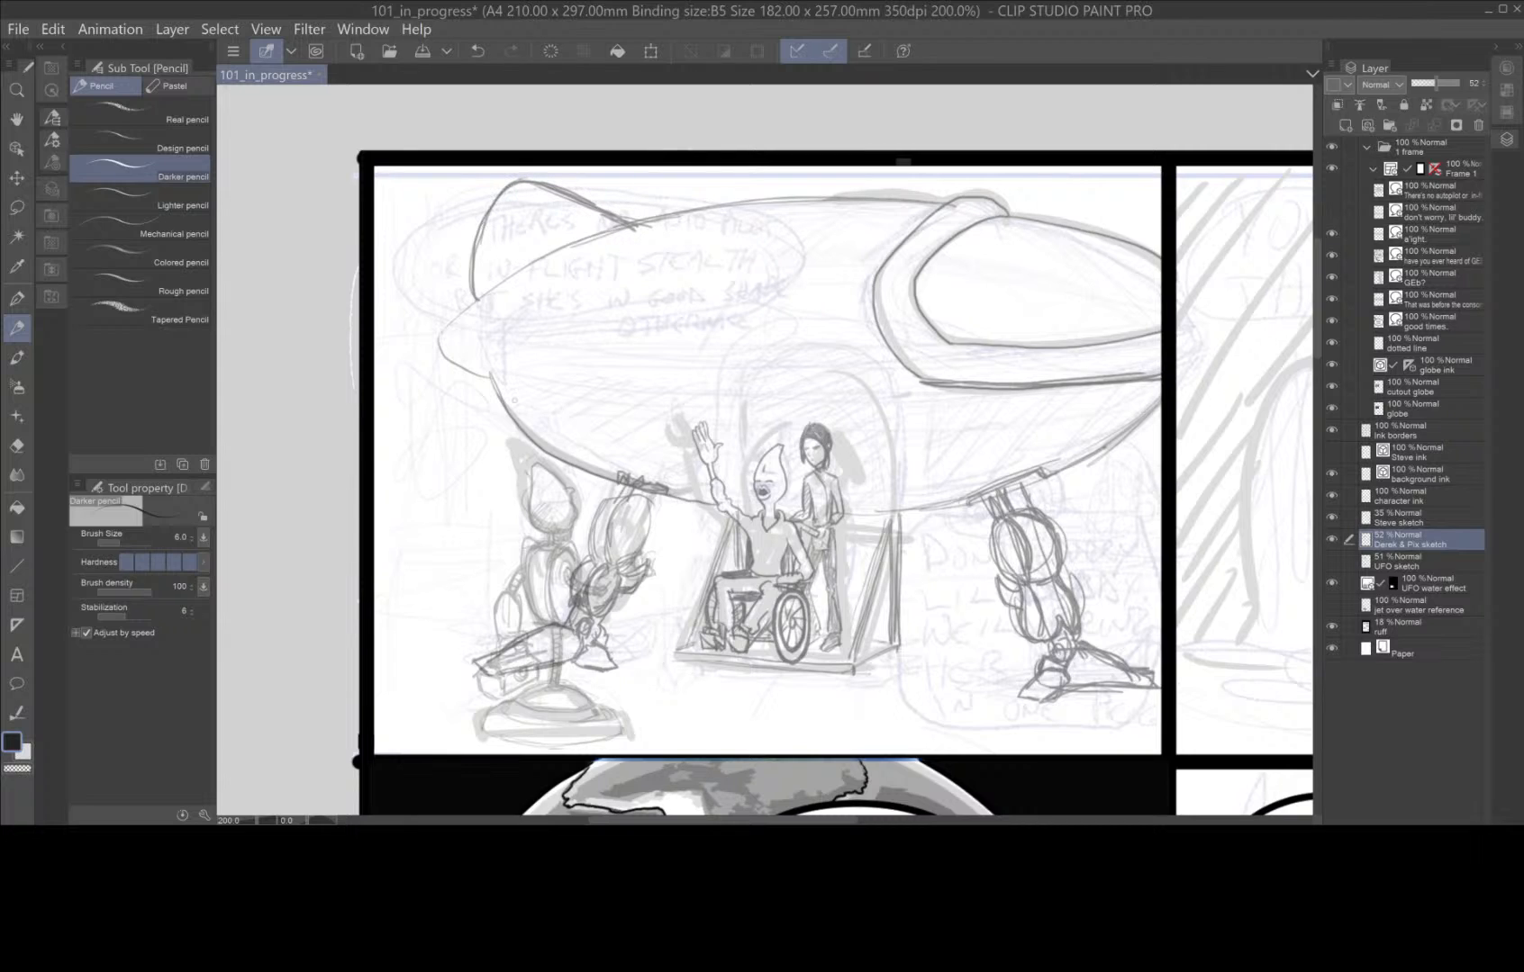
pyautogui.moveTo(500, 387)
pyautogui.mouseDown()
pyautogui.moveTo(438, 345)
pyautogui.moveTo(554, 253)
pyautogui.moveTo(671, 215)
pyautogui.moveTo(959, 204)
pyautogui.mouseUp()
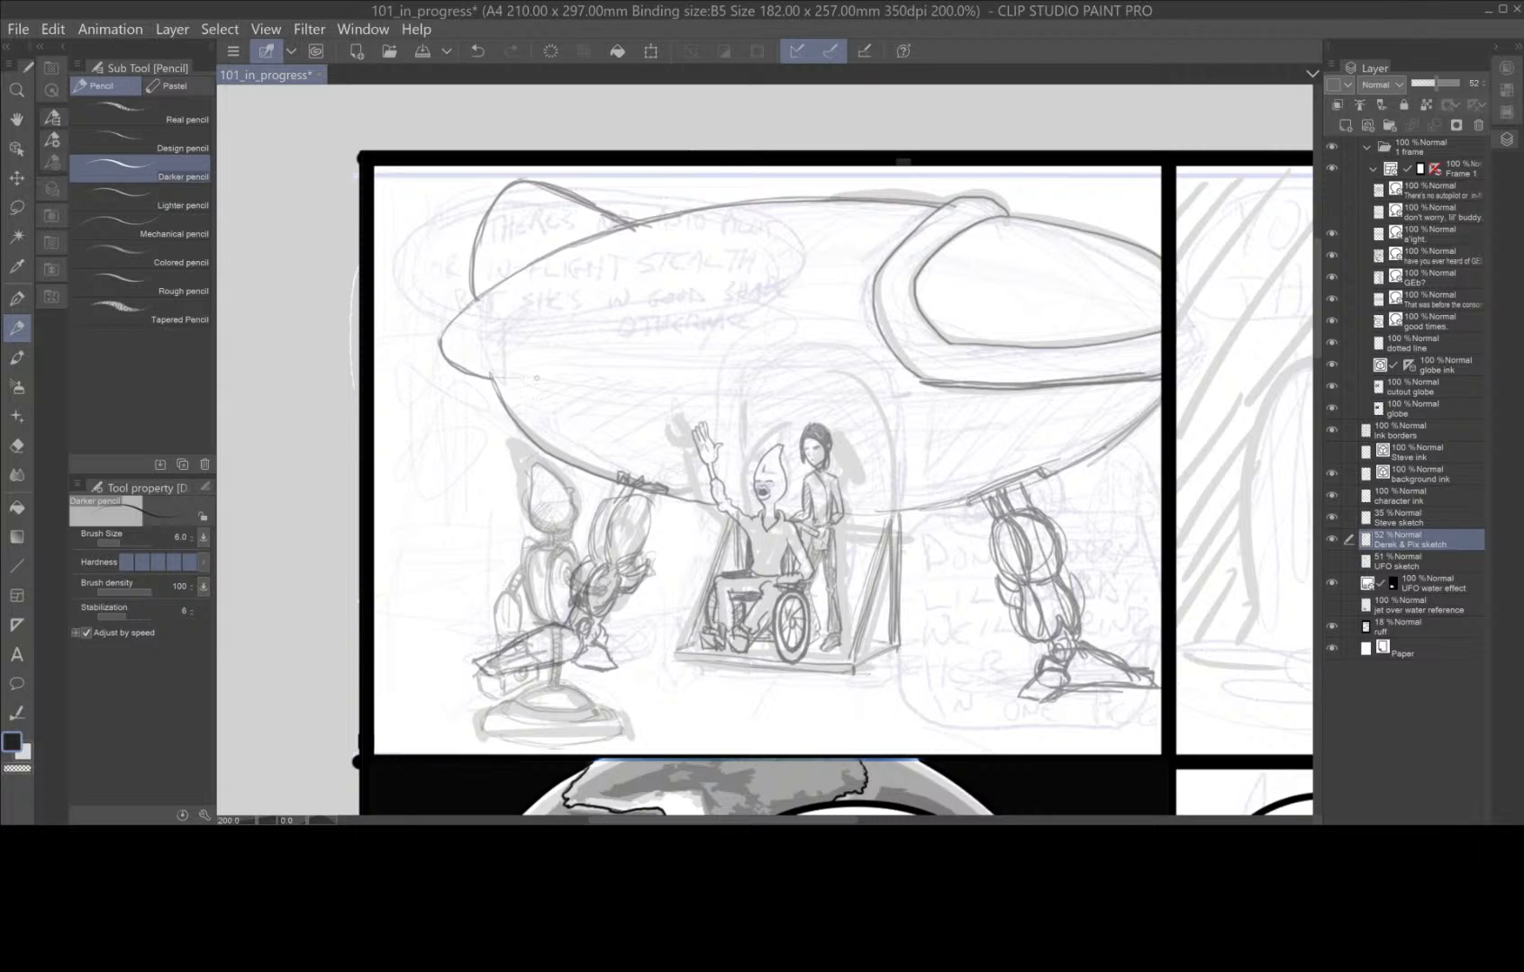
pyautogui.moveTo(499, 378); pyautogui.dragTo(959, 388)
pyautogui.moveTo(858, 397)
pyautogui.mouseDown()
pyautogui.moveTo(493, 380)
pyautogui.moveTo(883, 397)
pyautogui.mouseUp()
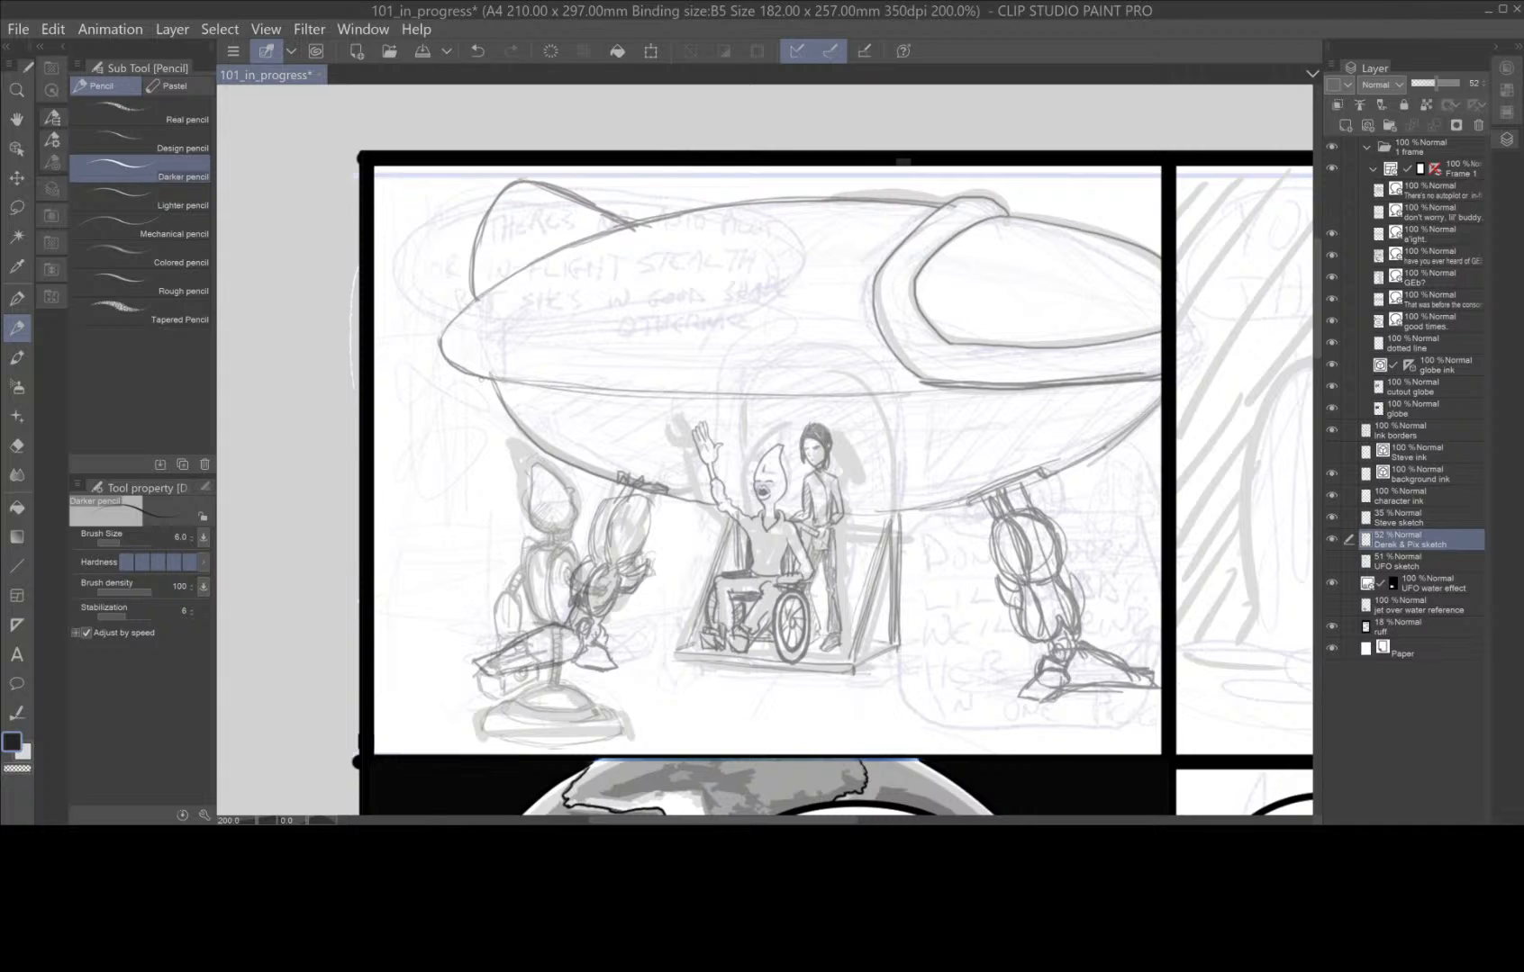
pyautogui.moveTo(455, 369)
pyautogui.mouseDown()
pyautogui.moveTo(534, 467)
pyautogui.moveTo(734, 514)
pyautogui.mouseUp()
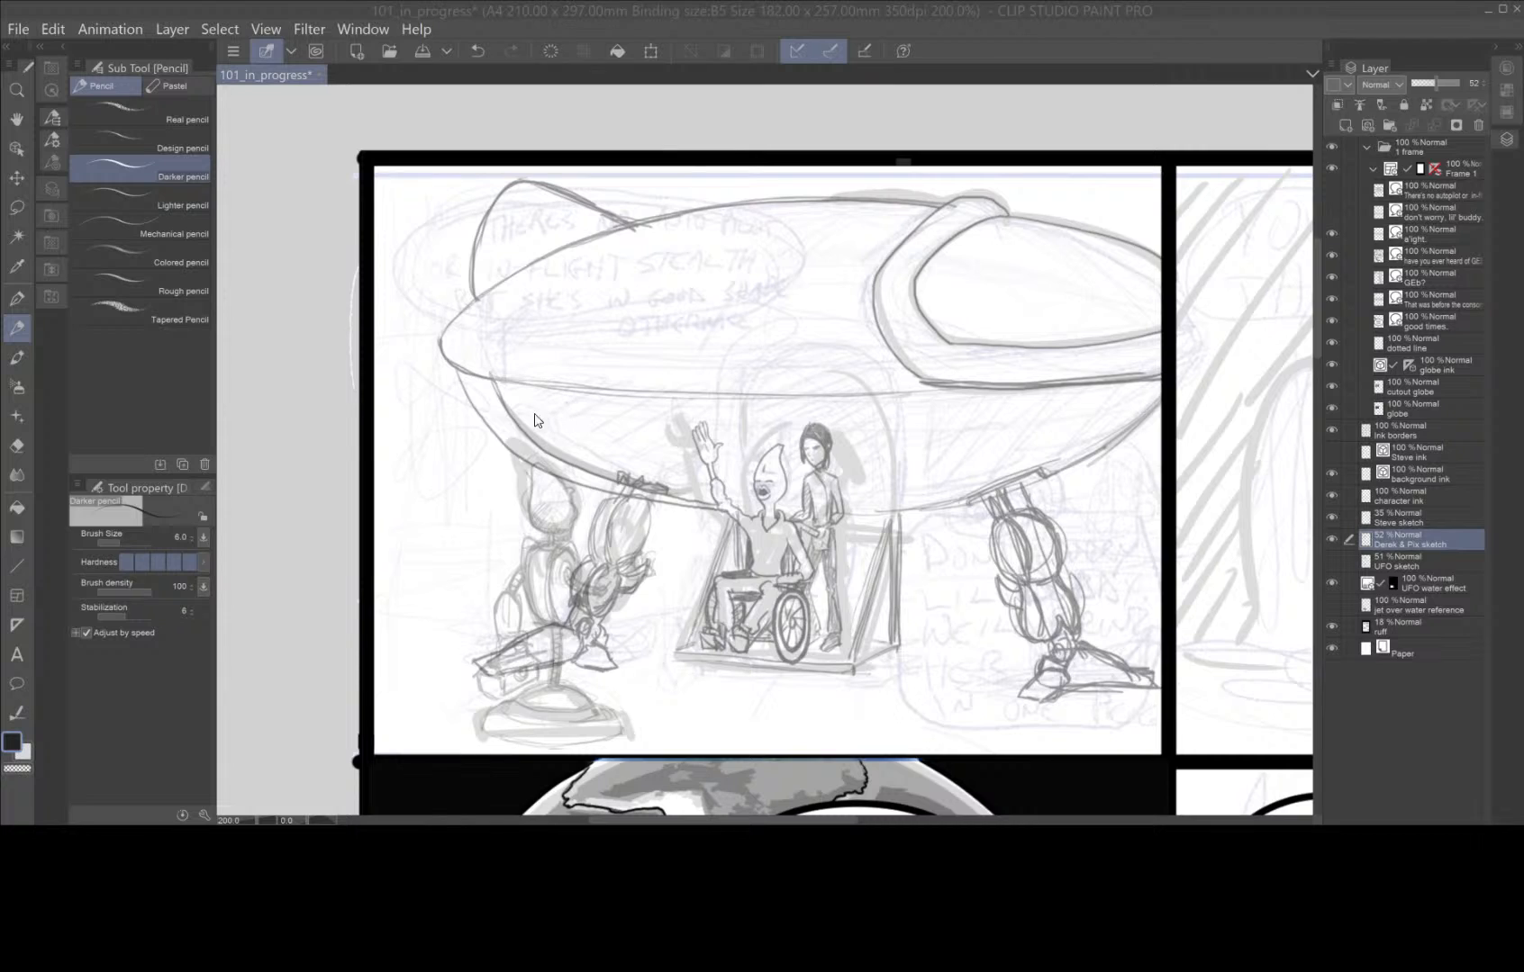
pyautogui.click(813, 646)
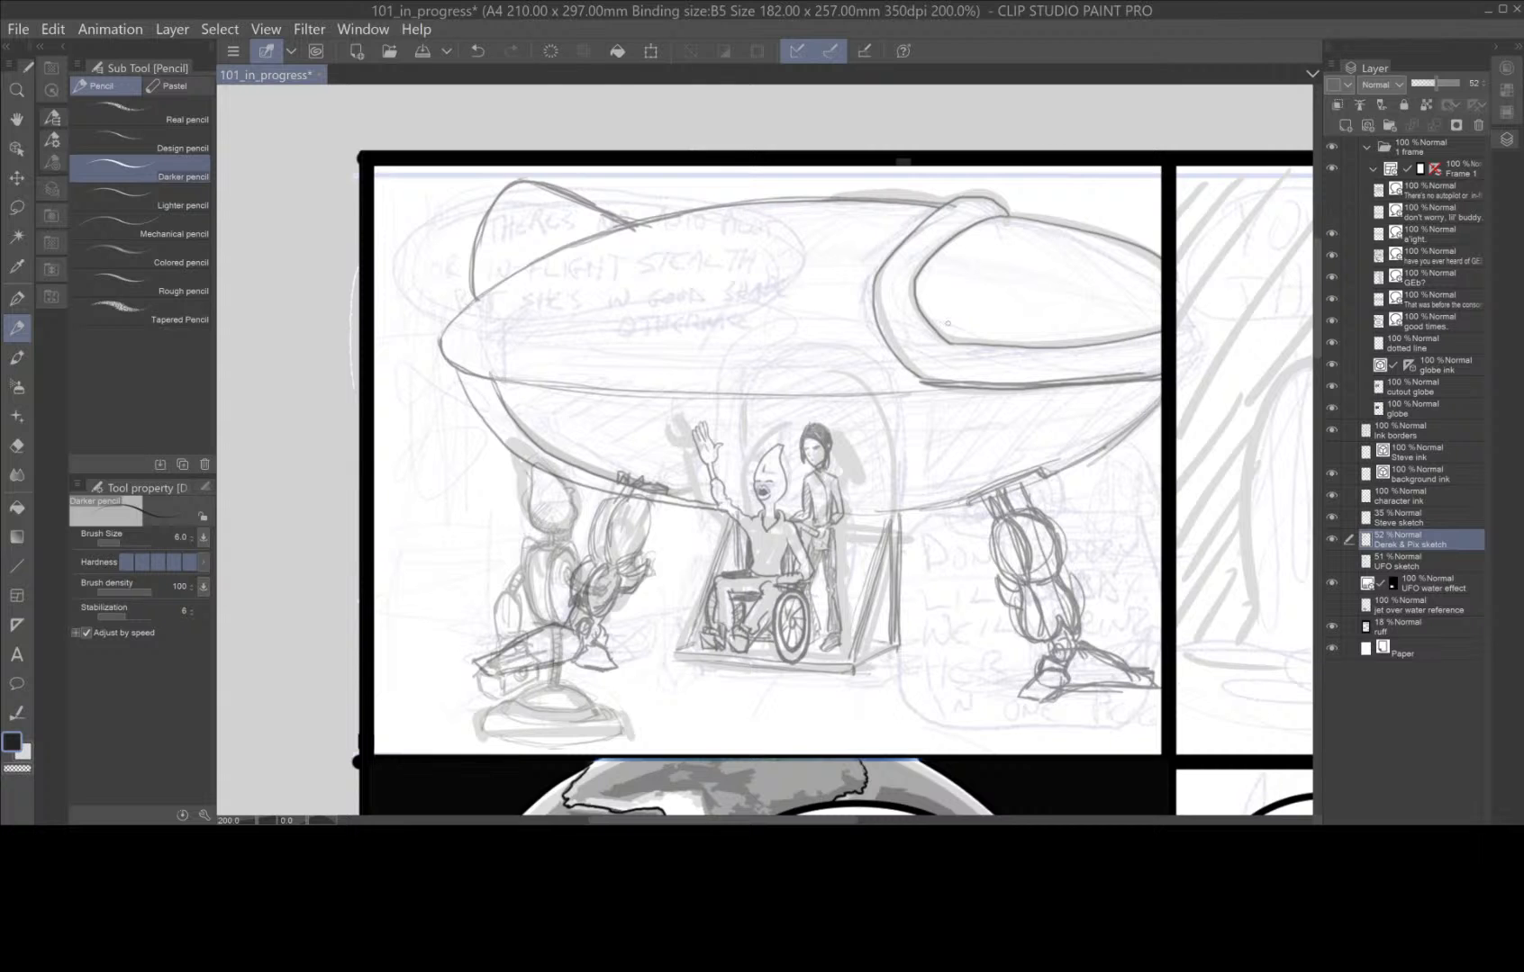
pyautogui.doubleClick(1197, 10)
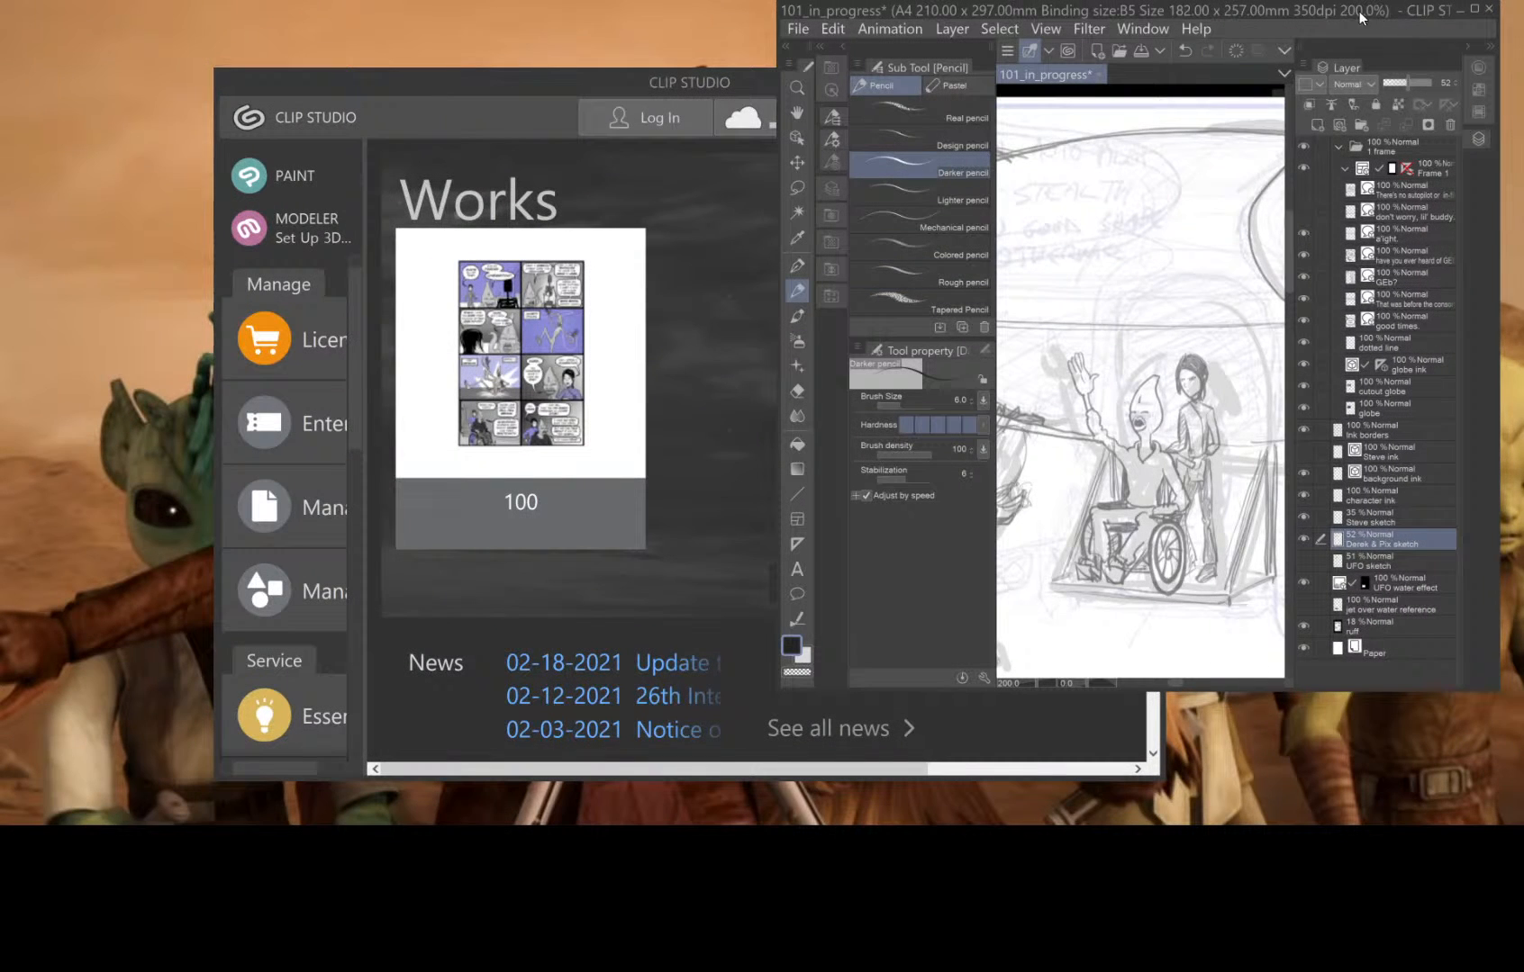
pyautogui.click(1477, 10)
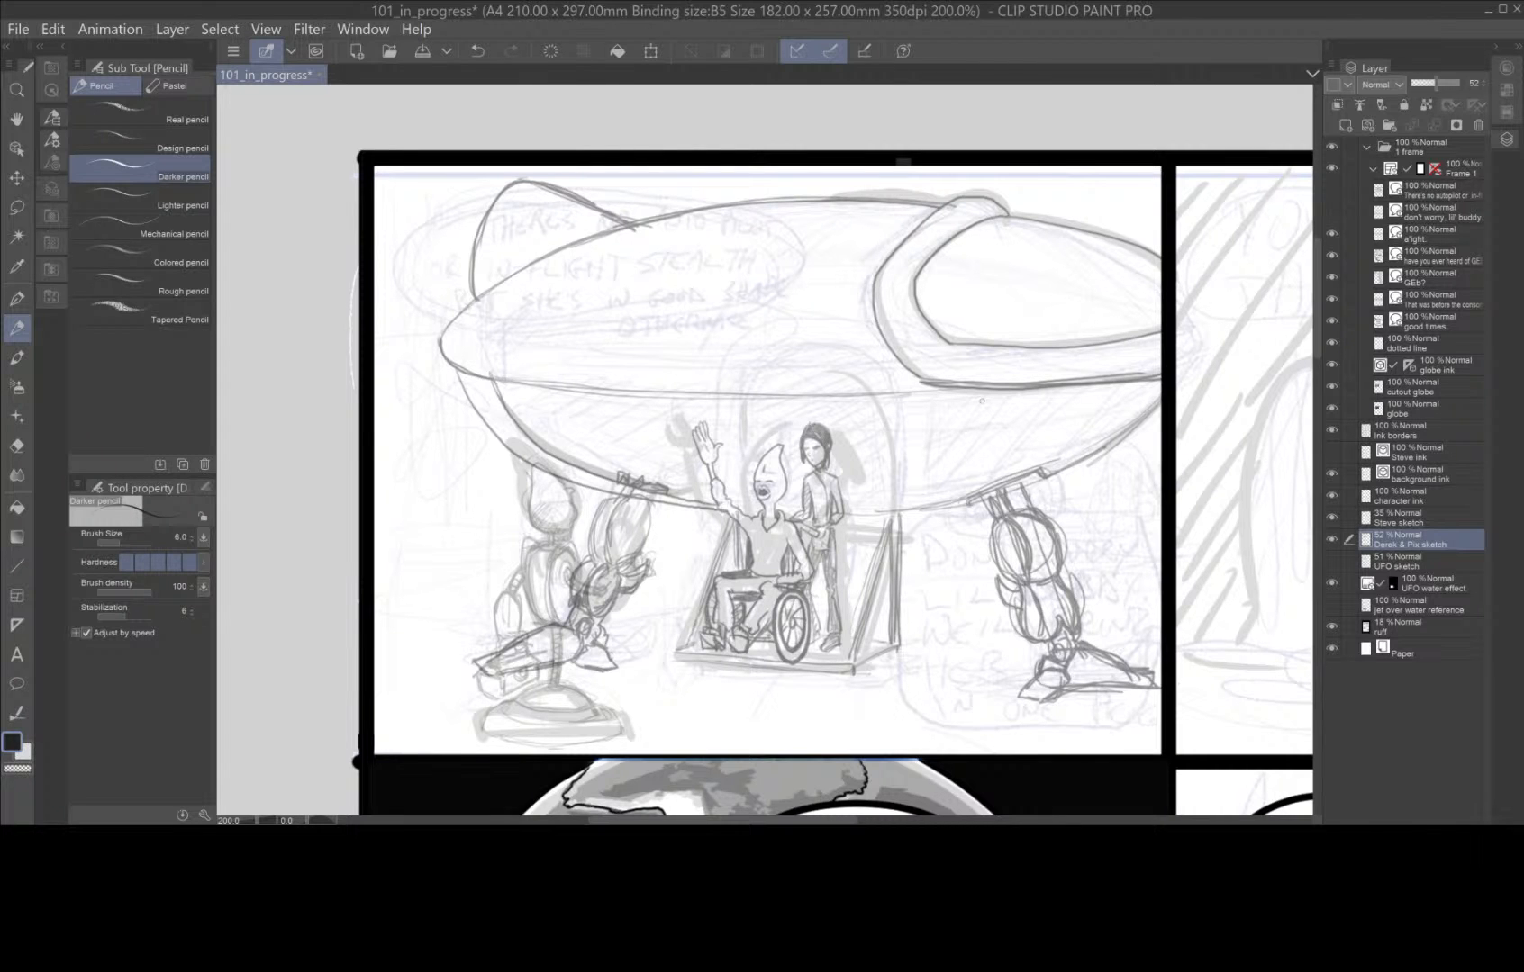
# Compare the sketched ship with the finished UFO in the lower panel and at page scale, ending on the first panel.
pyautogui.scroll(5, 982, 400)
pyautogui.scroll(-6, 855, 532)
pyautogui.press('space')
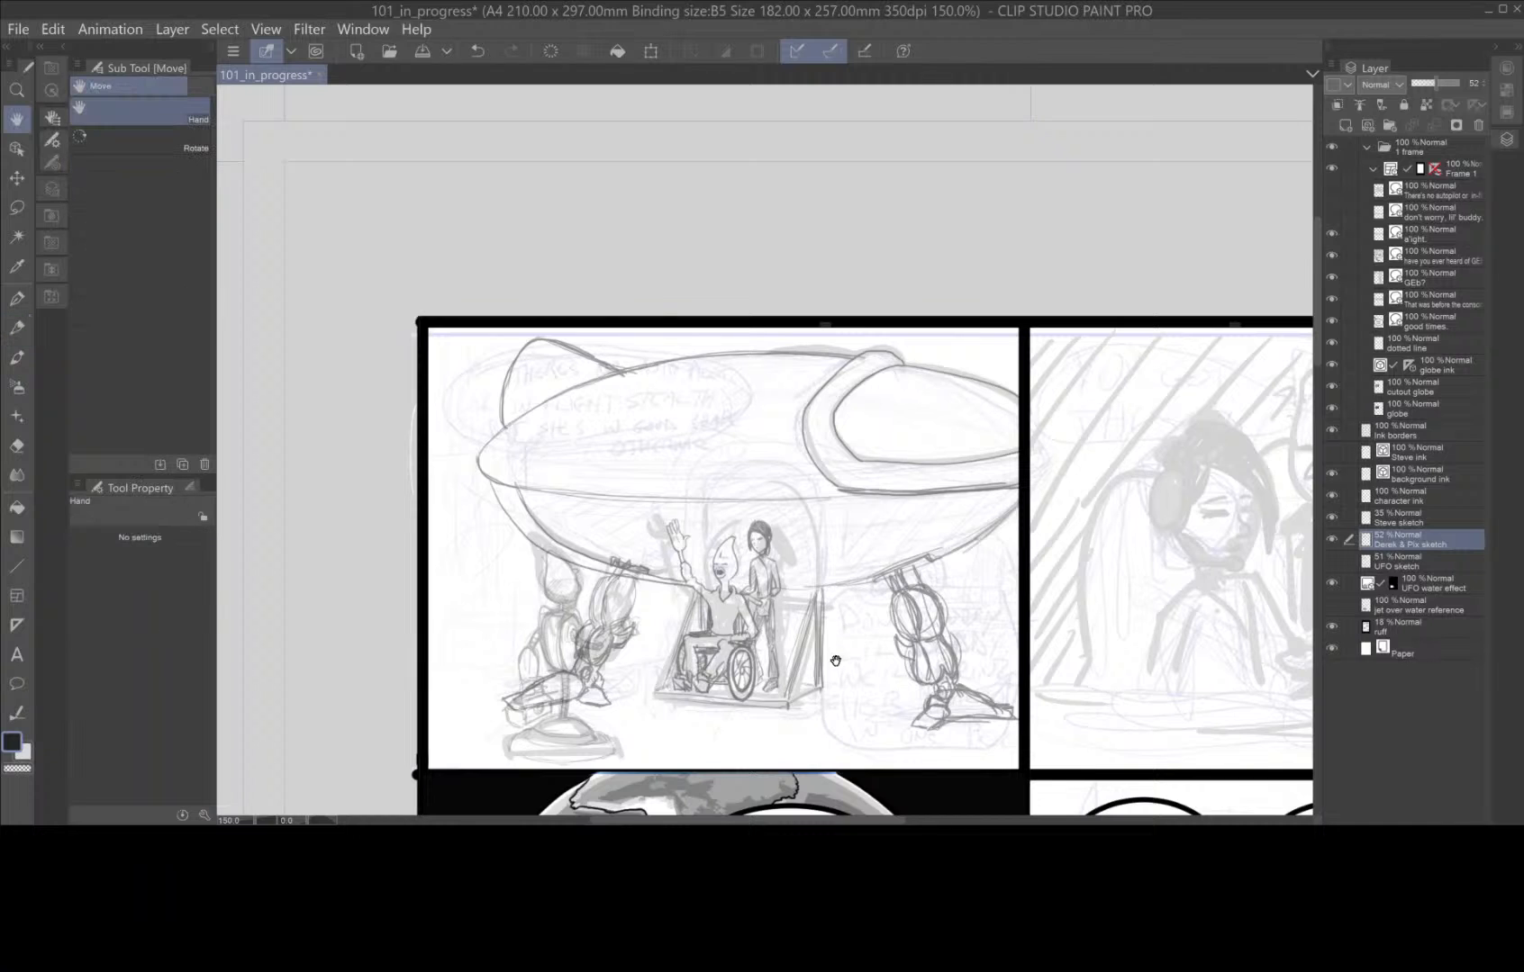
pyautogui.scroll(-10, 836, 661)
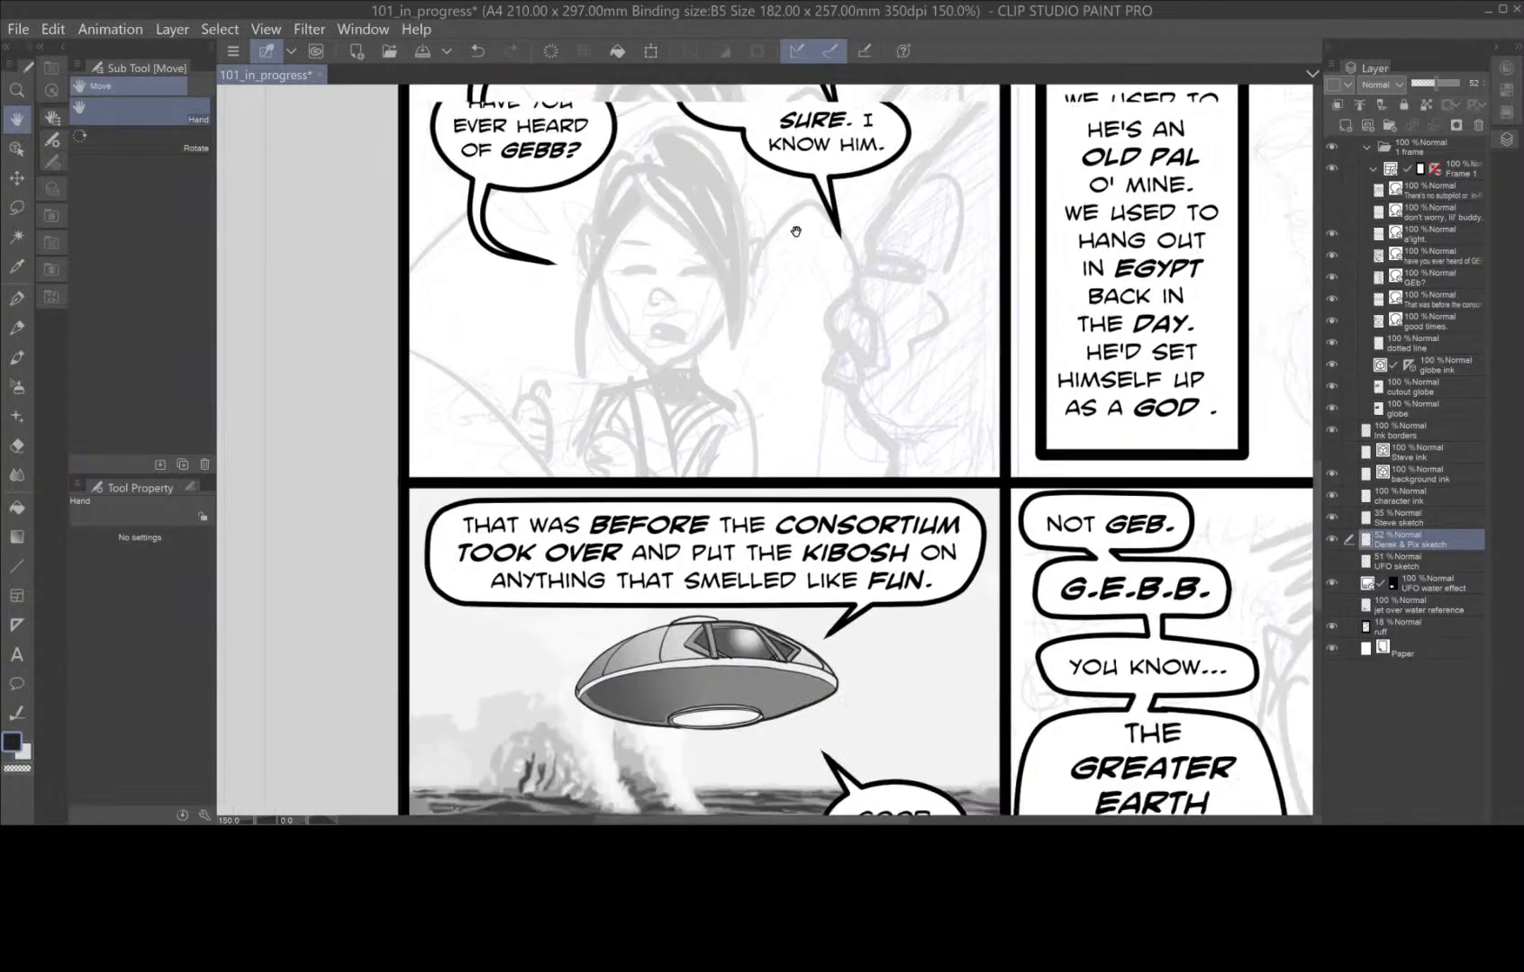
pyautogui.scroll(-3, 796, 232)
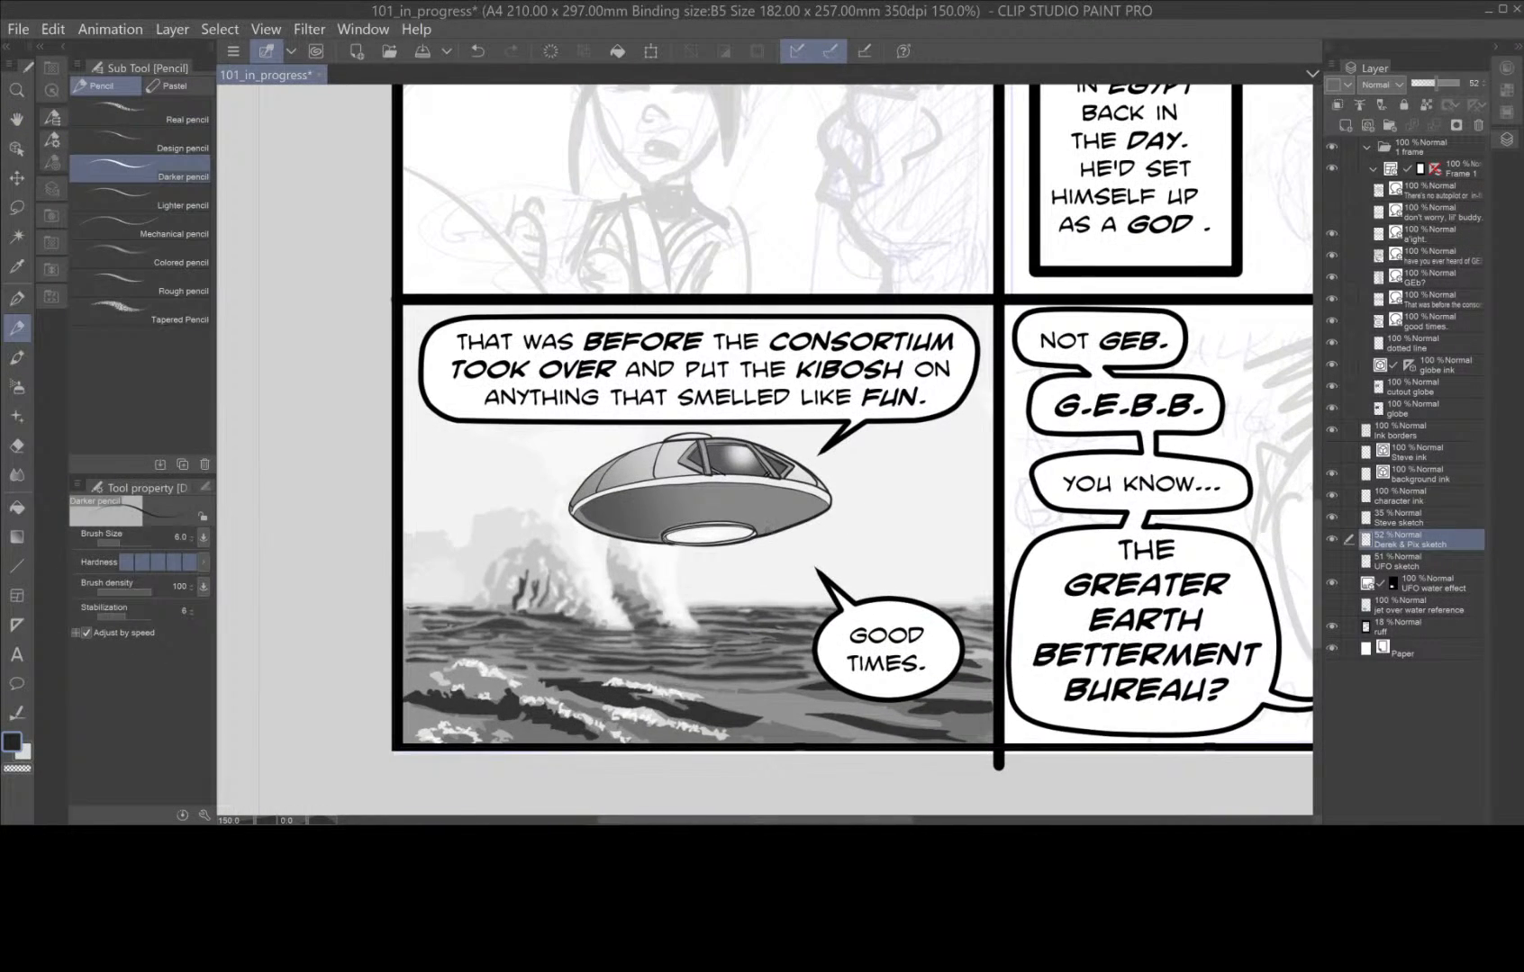
pyautogui.scroll(-4, 766, 532)
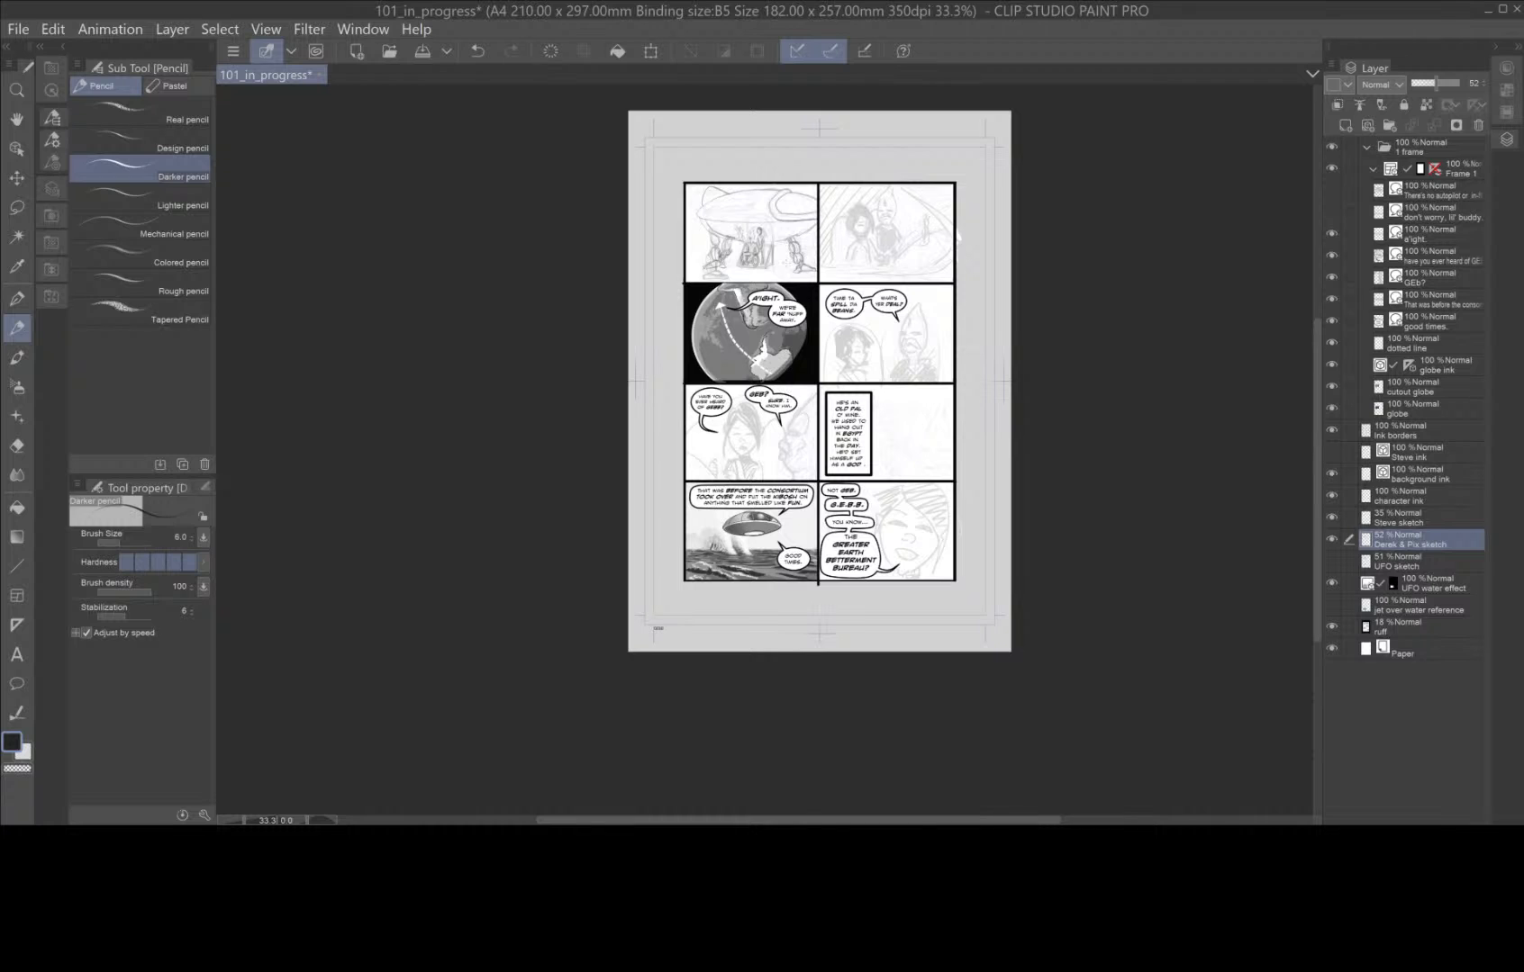
pyautogui.moveTo(785, 241); pyautogui.dragTo(800, 437)
pyautogui.scroll(3, 799, 435)
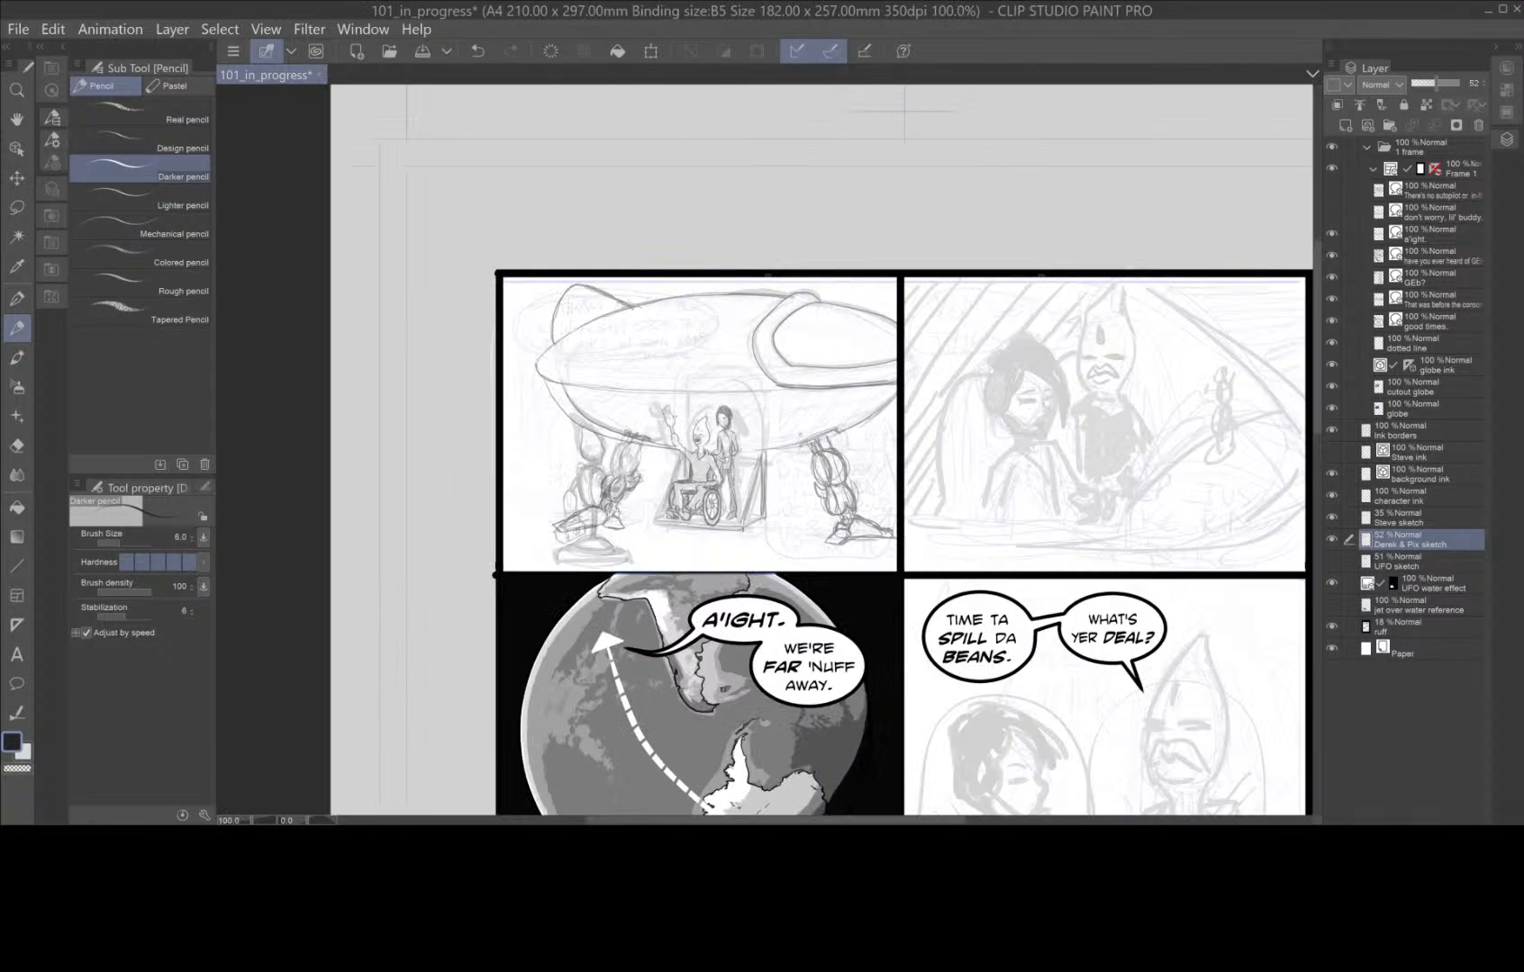
pyautogui.scroll(1, 817, 437)
pyautogui.moveTo(790, 446); pyautogui.dragTo(888, 484)
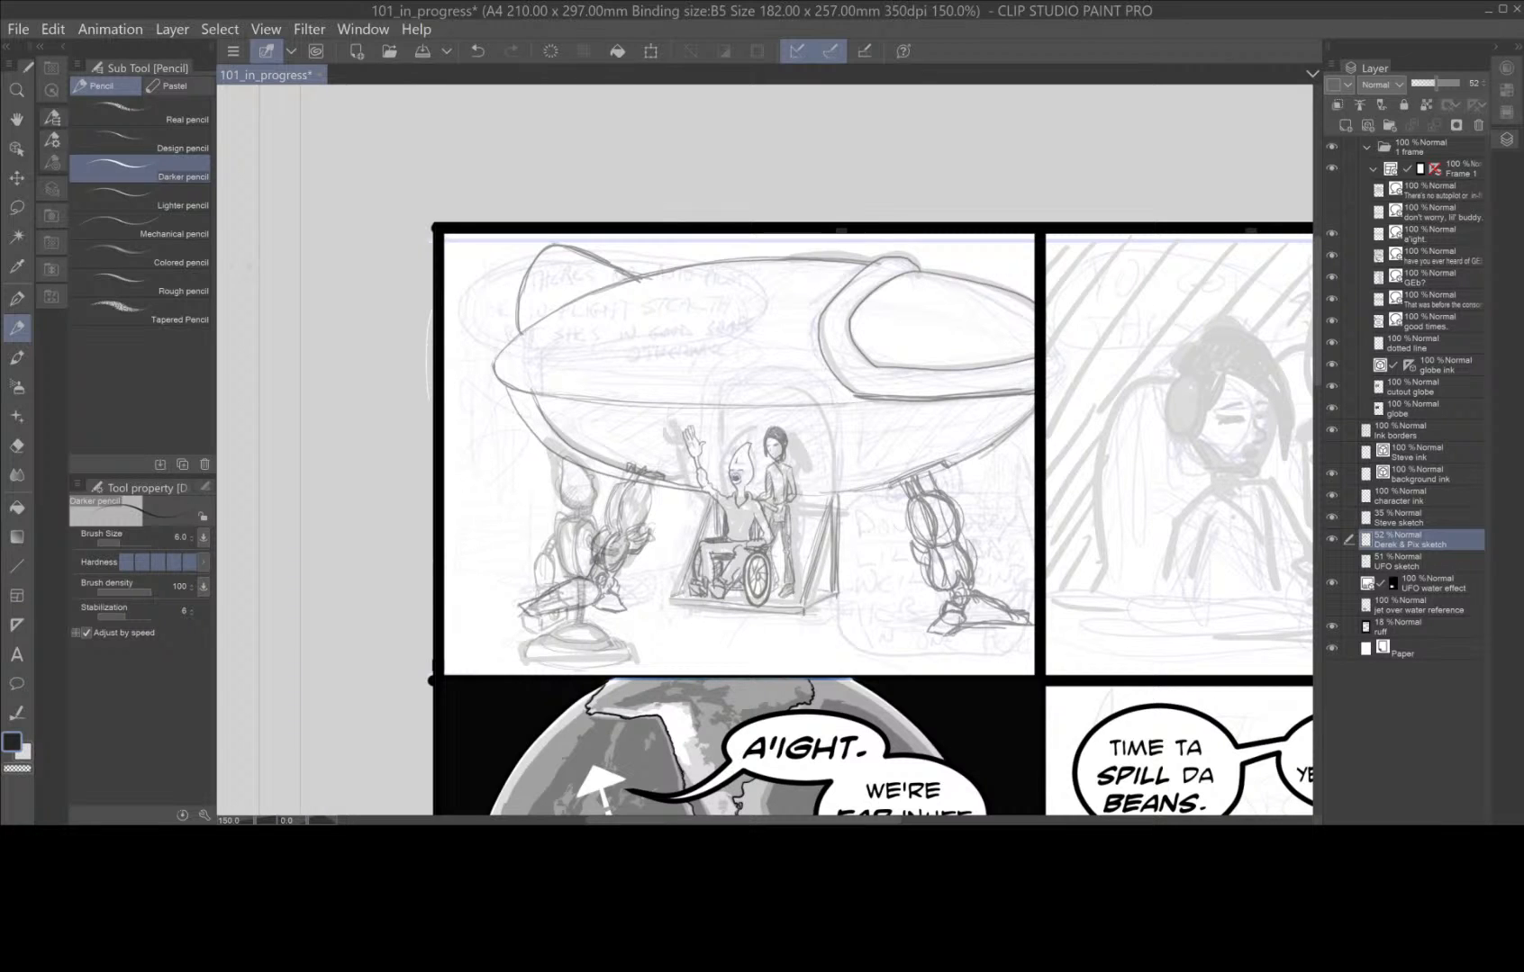
# Lasso the ship's upper hull with fin and cockpit, shift it slightly downward and clear the selection.
pyautogui.press('m')
pyautogui.moveTo(641, 245)
pyautogui.mouseDown()
pyautogui.moveTo(545, 230)
pyautogui.moveTo(490, 296)
pyautogui.moveTo(475, 378)
pyautogui.moveTo(584, 412)
pyautogui.moveTo(734, 418)
pyautogui.moveTo(1025, 400)
pyautogui.moveTo(1056, 380)
pyautogui.moveTo(1053, 311)
pyautogui.moveTo(1026, 266)
pyautogui.moveTo(858, 238)
pyautogui.moveTo(624, 246)
pyautogui.mouseUp()
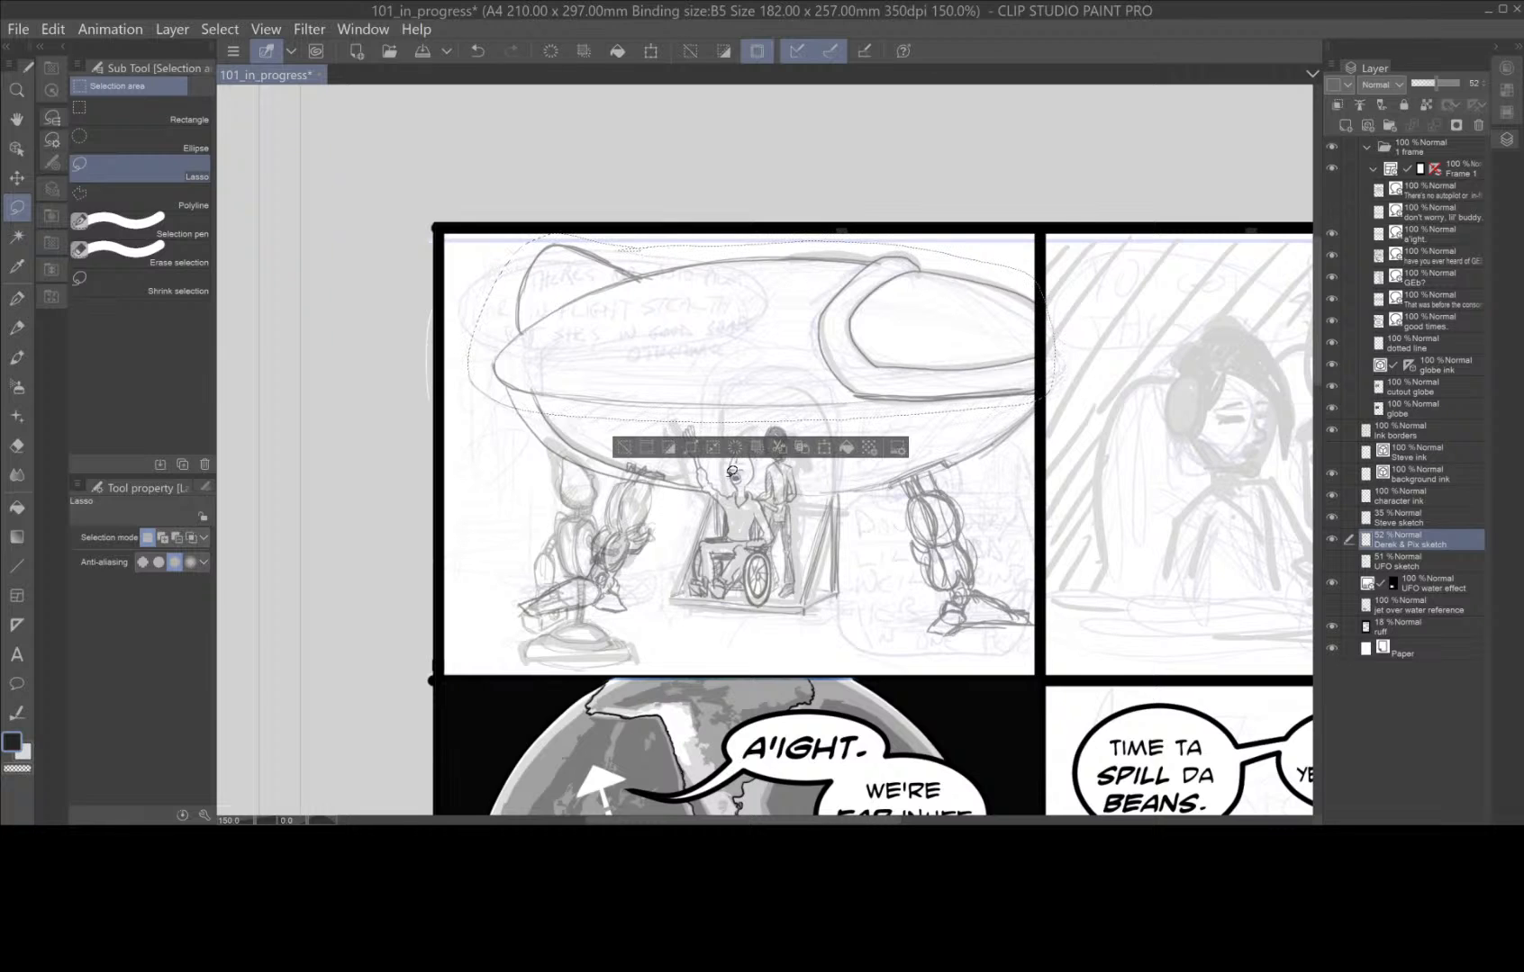
pyautogui.click(824, 448)
pyautogui.moveTo(783, 328); pyautogui.dragTo(780, 341)
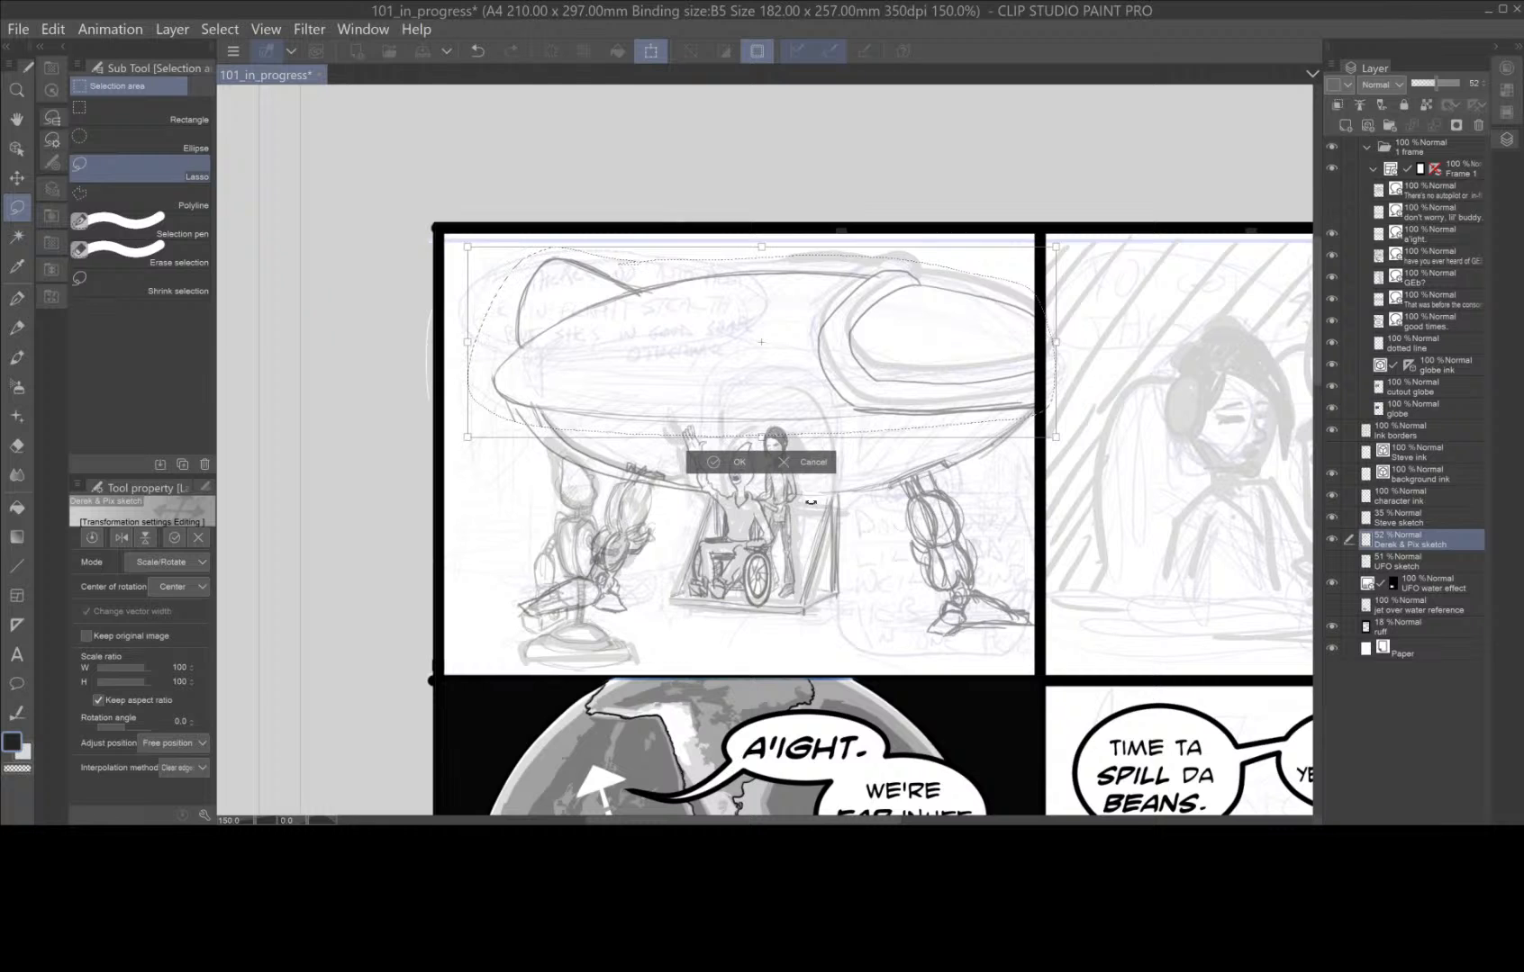
pyautogui.click(740, 463)
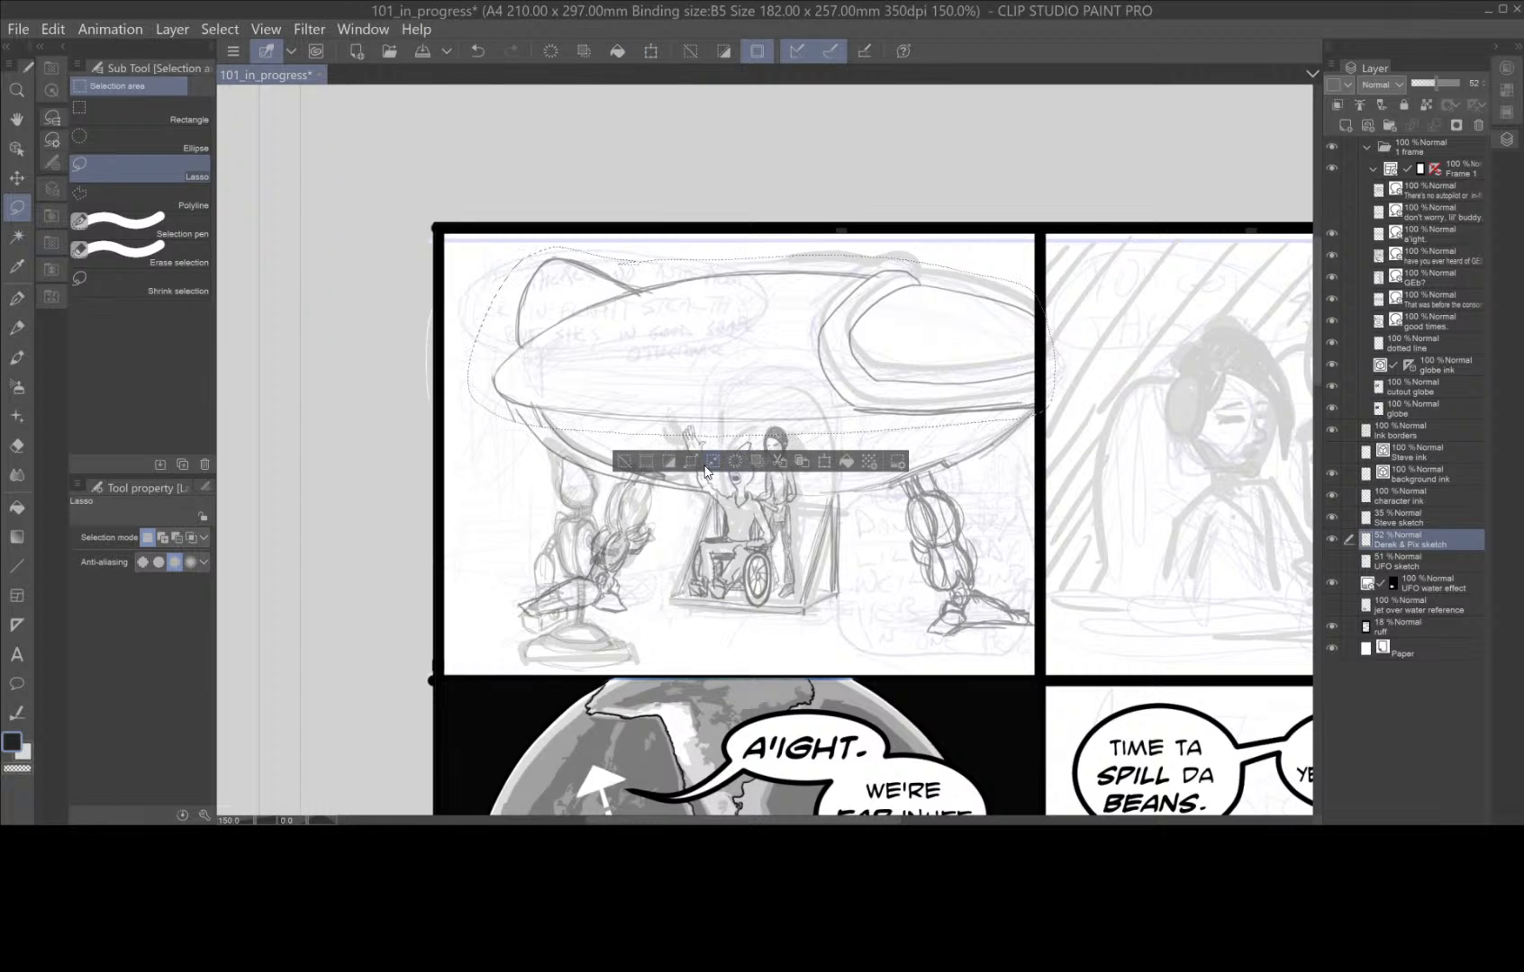
pyautogui.click(624, 462)
# Examine the lowered ship against the other panels down to the page's last row and return to the first panel.
pyautogui.scroll(-1, 835, 558)
pyautogui.press('space')
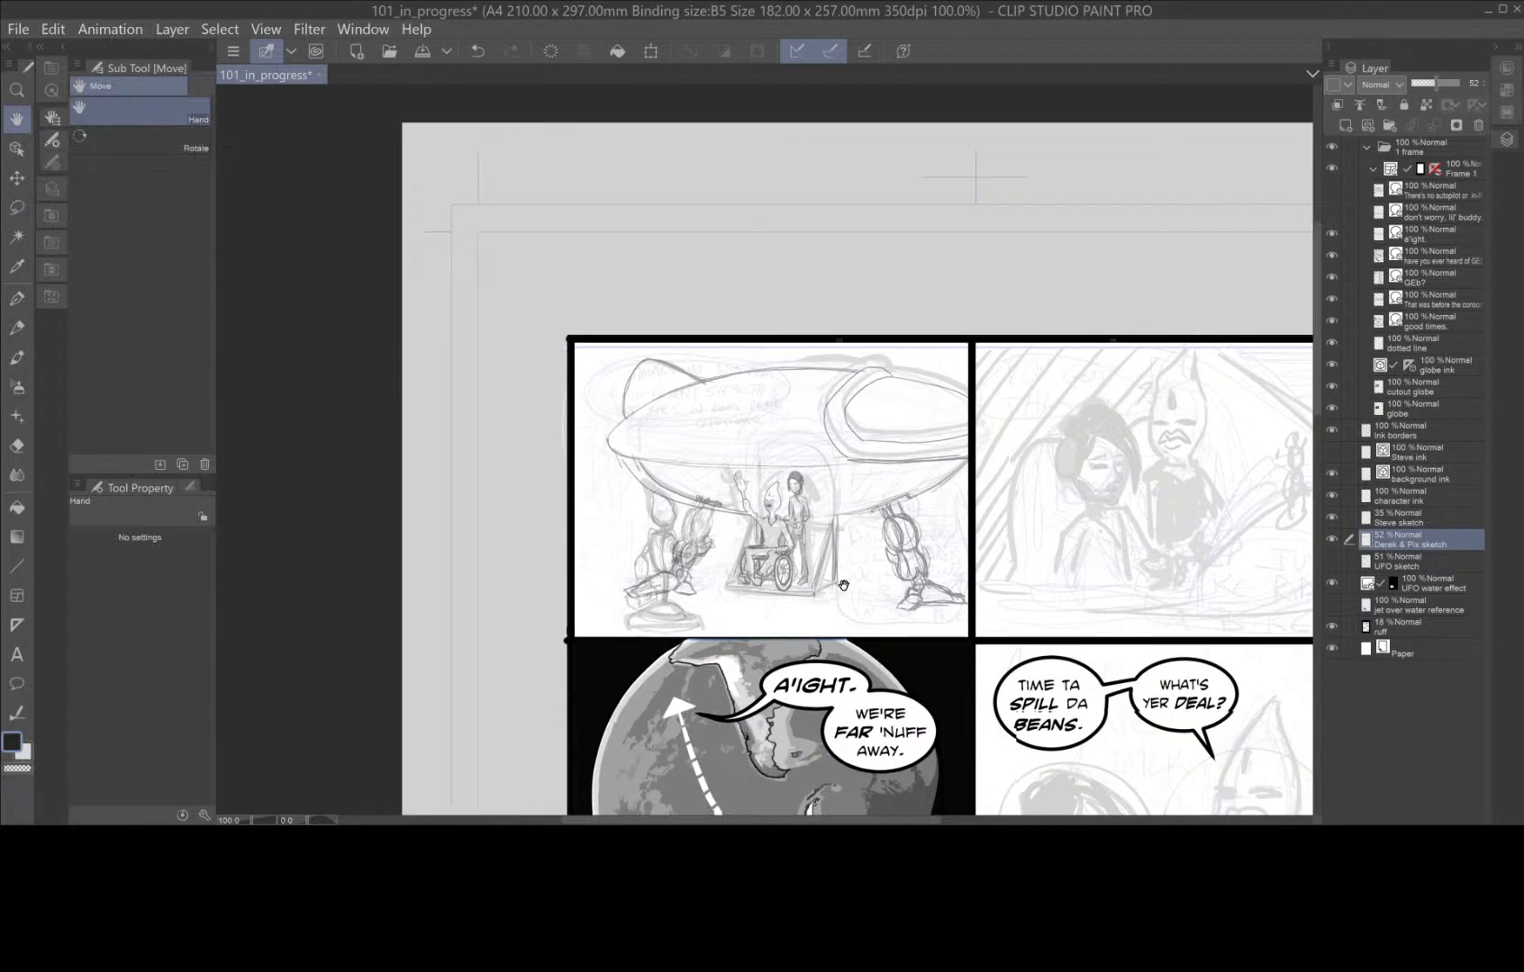
pyautogui.moveTo(843, 585); pyautogui.dragTo(807, 274)
pyautogui.moveTo(807, 658); pyautogui.dragTo(787, 320)
pyautogui.moveTo(796, 618); pyautogui.dragTo(790, 489)
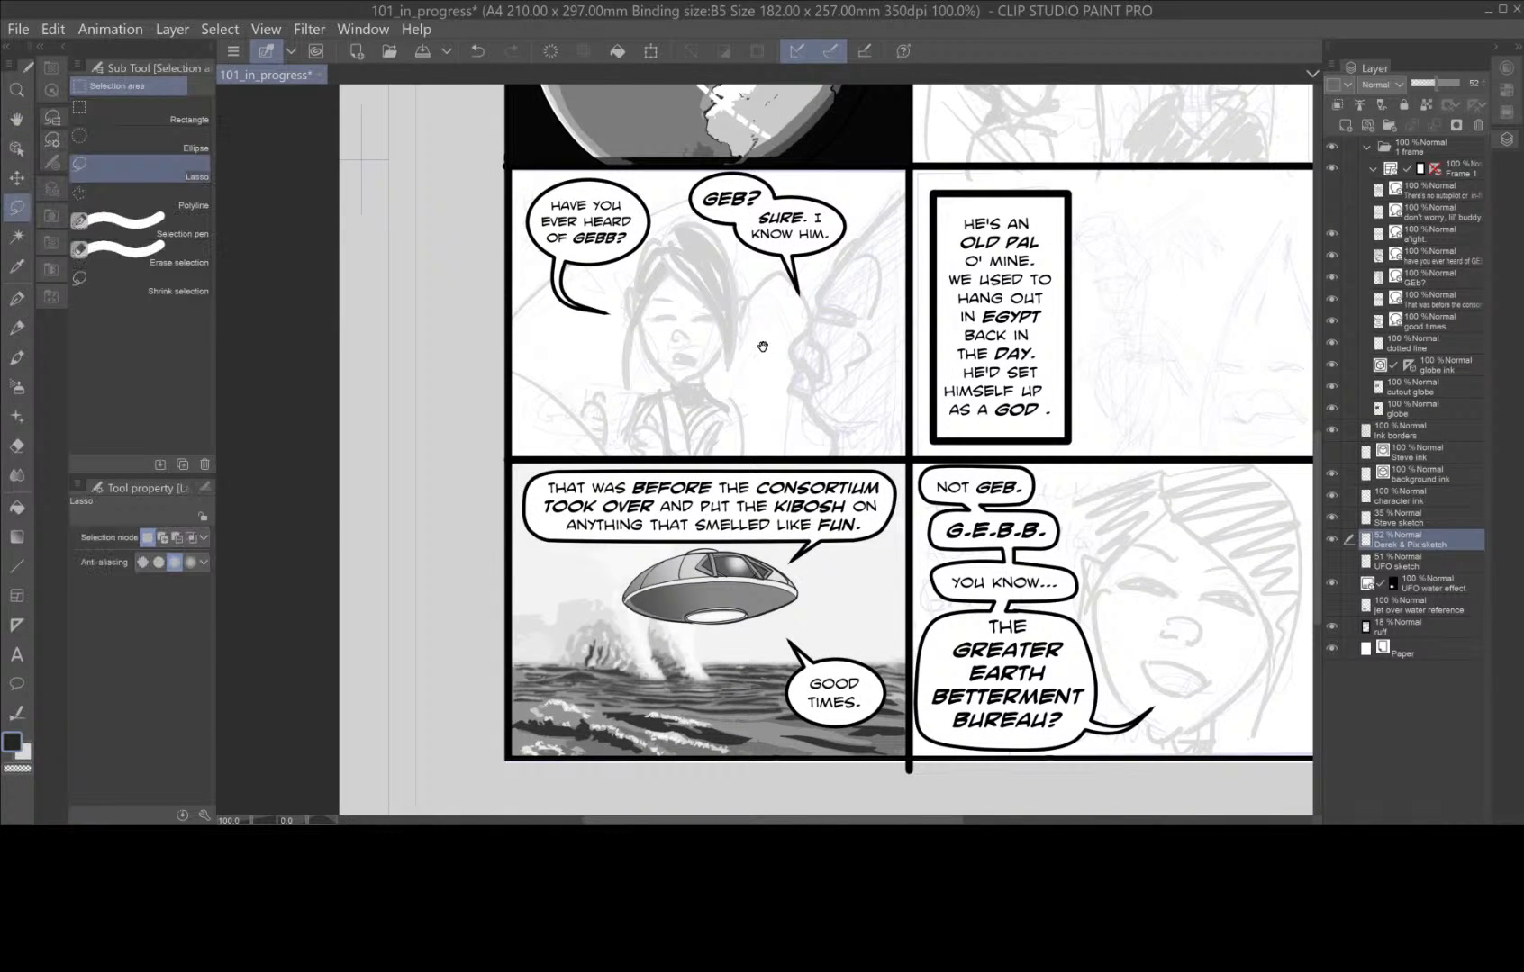
pyautogui.moveTo(762, 347)
pyautogui.mouseDown()
pyautogui.moveTo(769, 564)
pyautogui.moveTo(784, 536)
pyautogui.mouseUp()
pyautogui.moveTo(785, 276); pyautogui.dragTo(775, 459)
pyautogui.press('m')
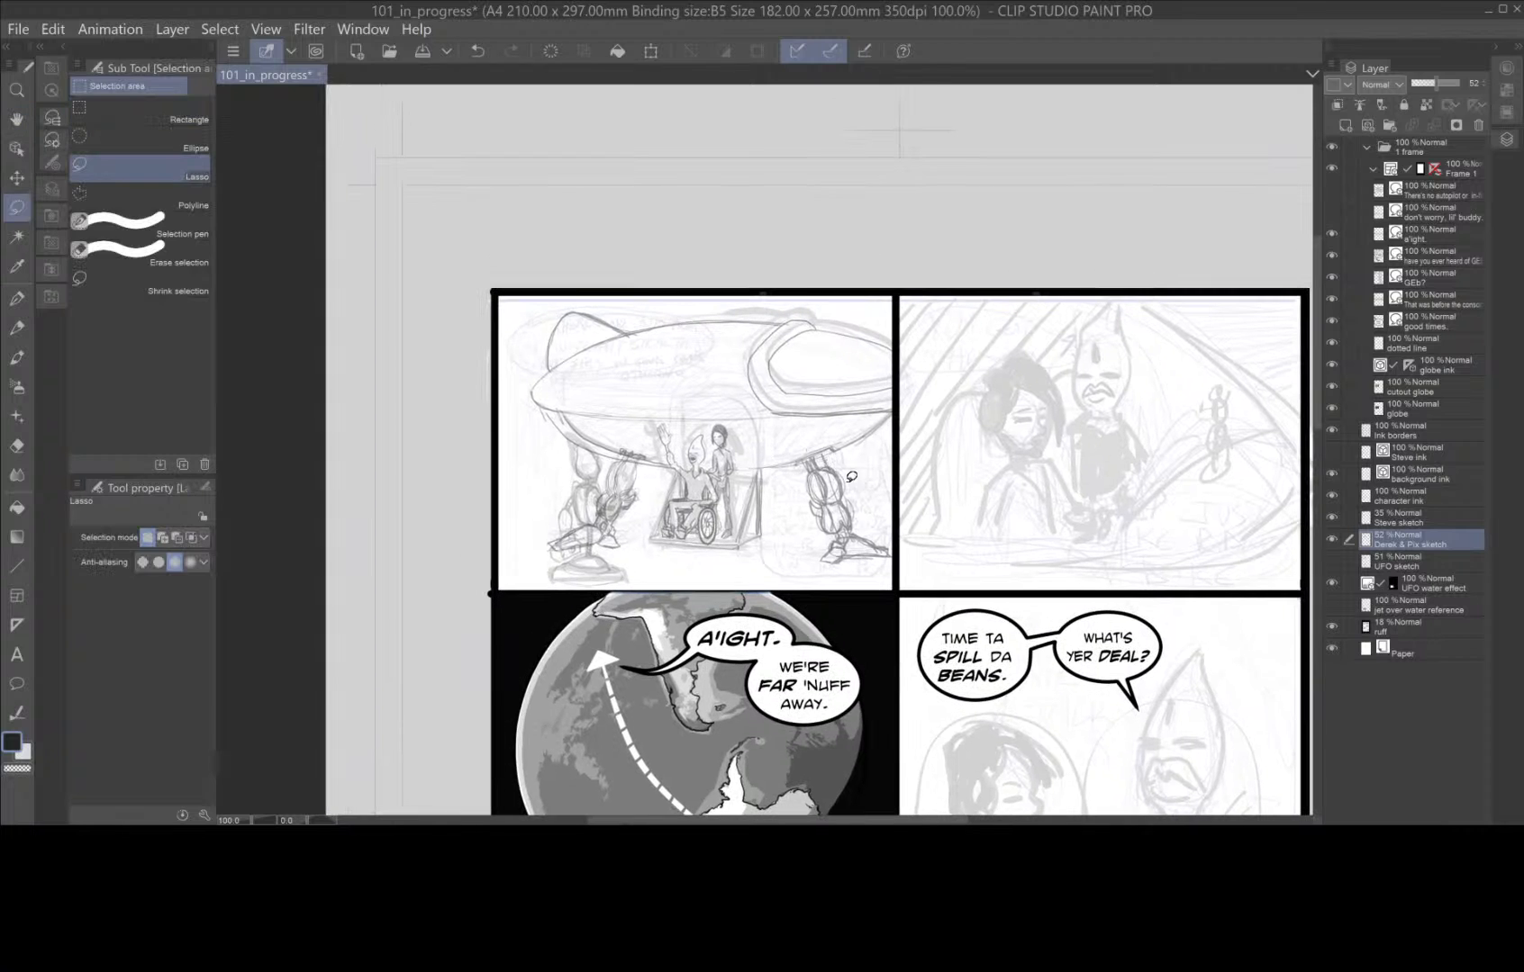
# Pencil the ship's underside line from the boarding ramp to the front landing leg with the Darker pencil.
pyautogui.scroll(2, 856, 476)
pyautogui.moveTo(712, 529); pyautogui.dragTo(884, 593)
pyautogui.click(18, 326)
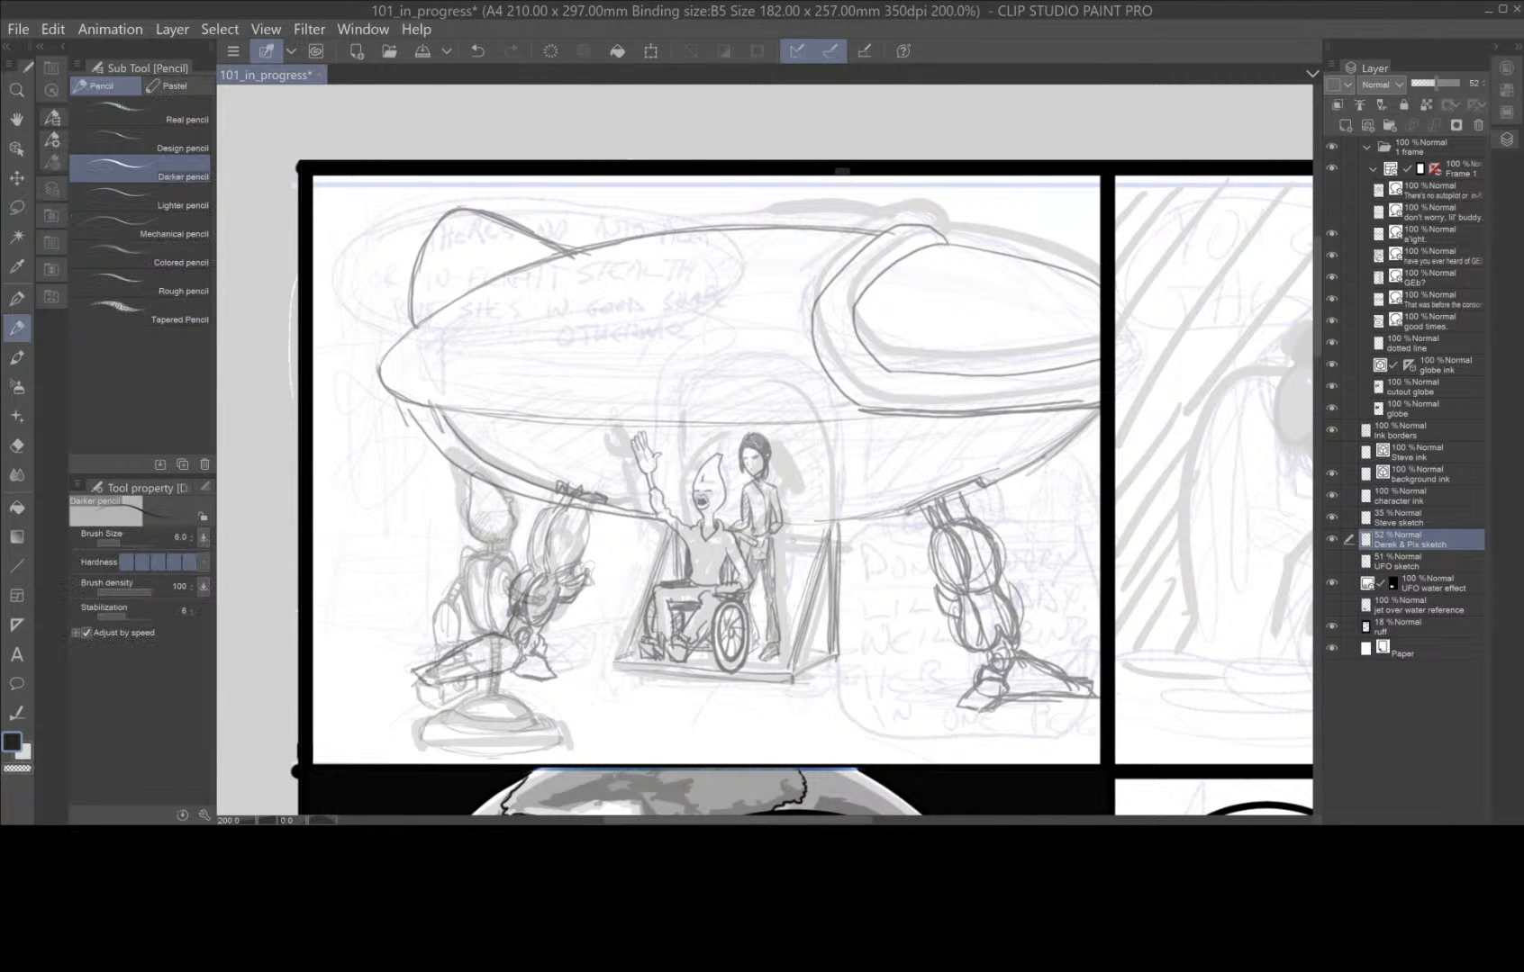
pyautogui.moveTo(796, 522)
pyautogui.mouseDown()
pyautogui.moveTo(988, 492)
pyautogui.moveTo(1062, 459)
pyautogui.moveTo(1109, 403)
pyautogui.moveTo(1077, 469)
pyautogui.moveTo(1019, 495)
pyautogui.moveTo(833, 523)
pyautogui.moveTo(1004, 495)
pyautogui.moveTo(1103, 442)
pyautogui.moveTo(923, 520)
pyautogui.mouseUp()
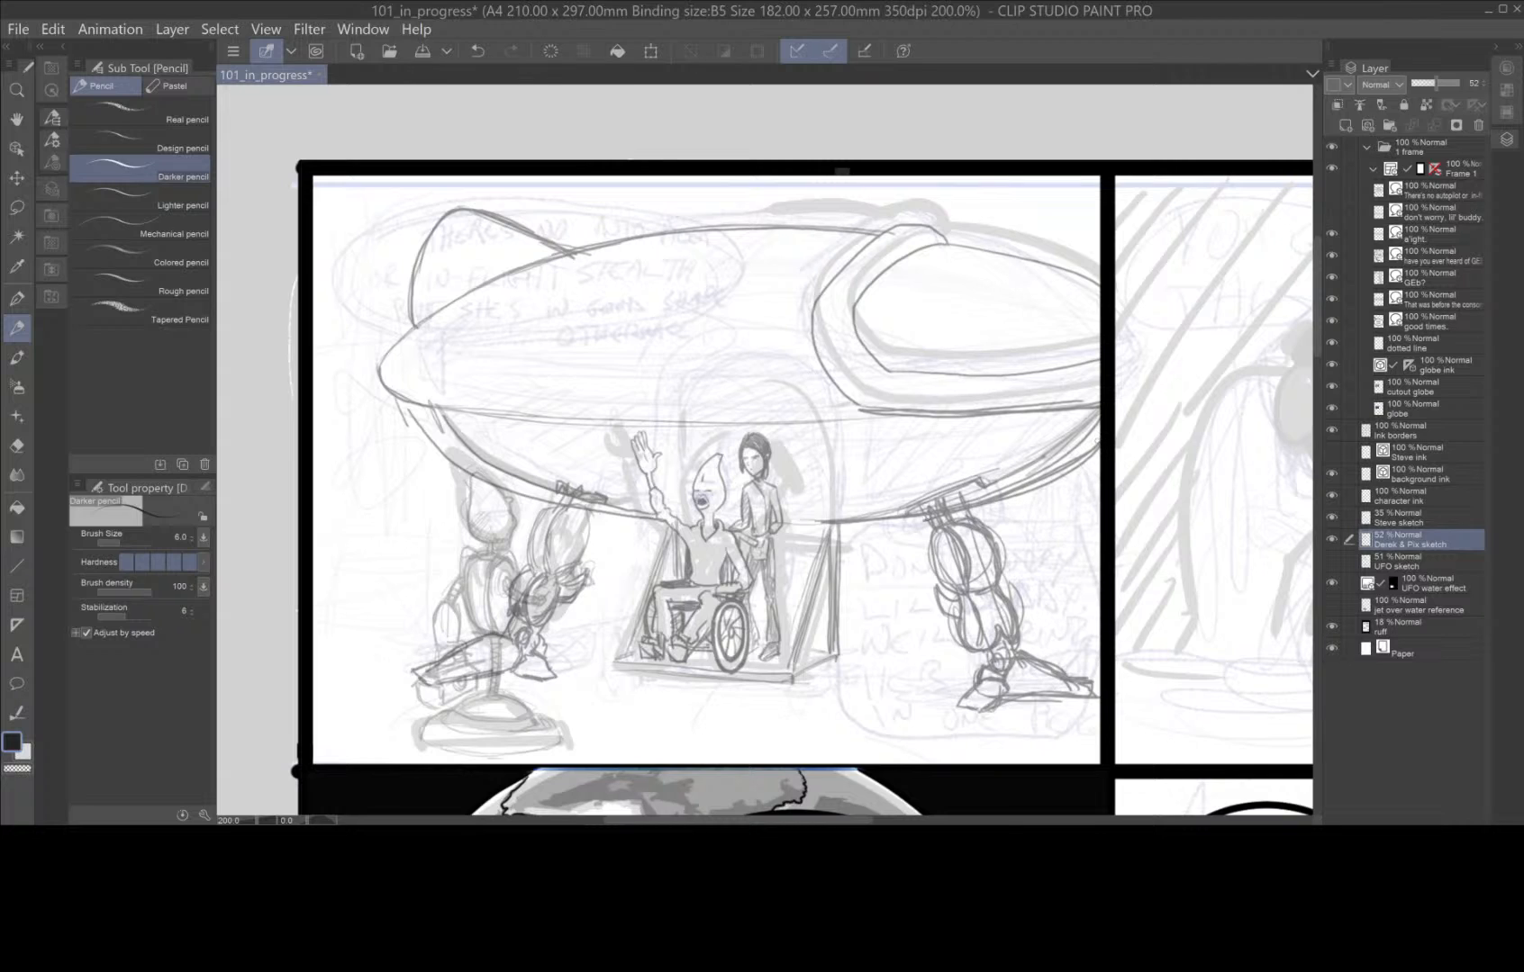
# Reinforce the ship's curved lower hull and its rounded rear tip with the Darker pencil.
pyautogui.moveTo(1099, 437)
pyautogui.mouseDown()
pyautogui.moveTo(1036, 484)
pyautogui.moveTo(790, 533)
pyautogui.mouseUp()
pyautogui.moveTo(662, 525)
pyautogui.mouseDown()
pyautogui.moveTo(486, 479)
pyautogui.moveTo(435, 441)
pyautogui.moveTo(404, 389)
pyautogui.moveTo(410, 331)
pyautogui.moveTo(456, 305)
pyautogui.mouseUp()
pyautogui.moveTo(396, 351)
pyautogui.mouseDown()
pyautogui.moveTo(431, 323)
pyautogui.moveTo(389, 371)
pyautogui.moveTo(396, 395)
pyautogui.moveTo(431, 318)
pyautogui.moveTo(506, 274)
pyautogui.mouseUp()
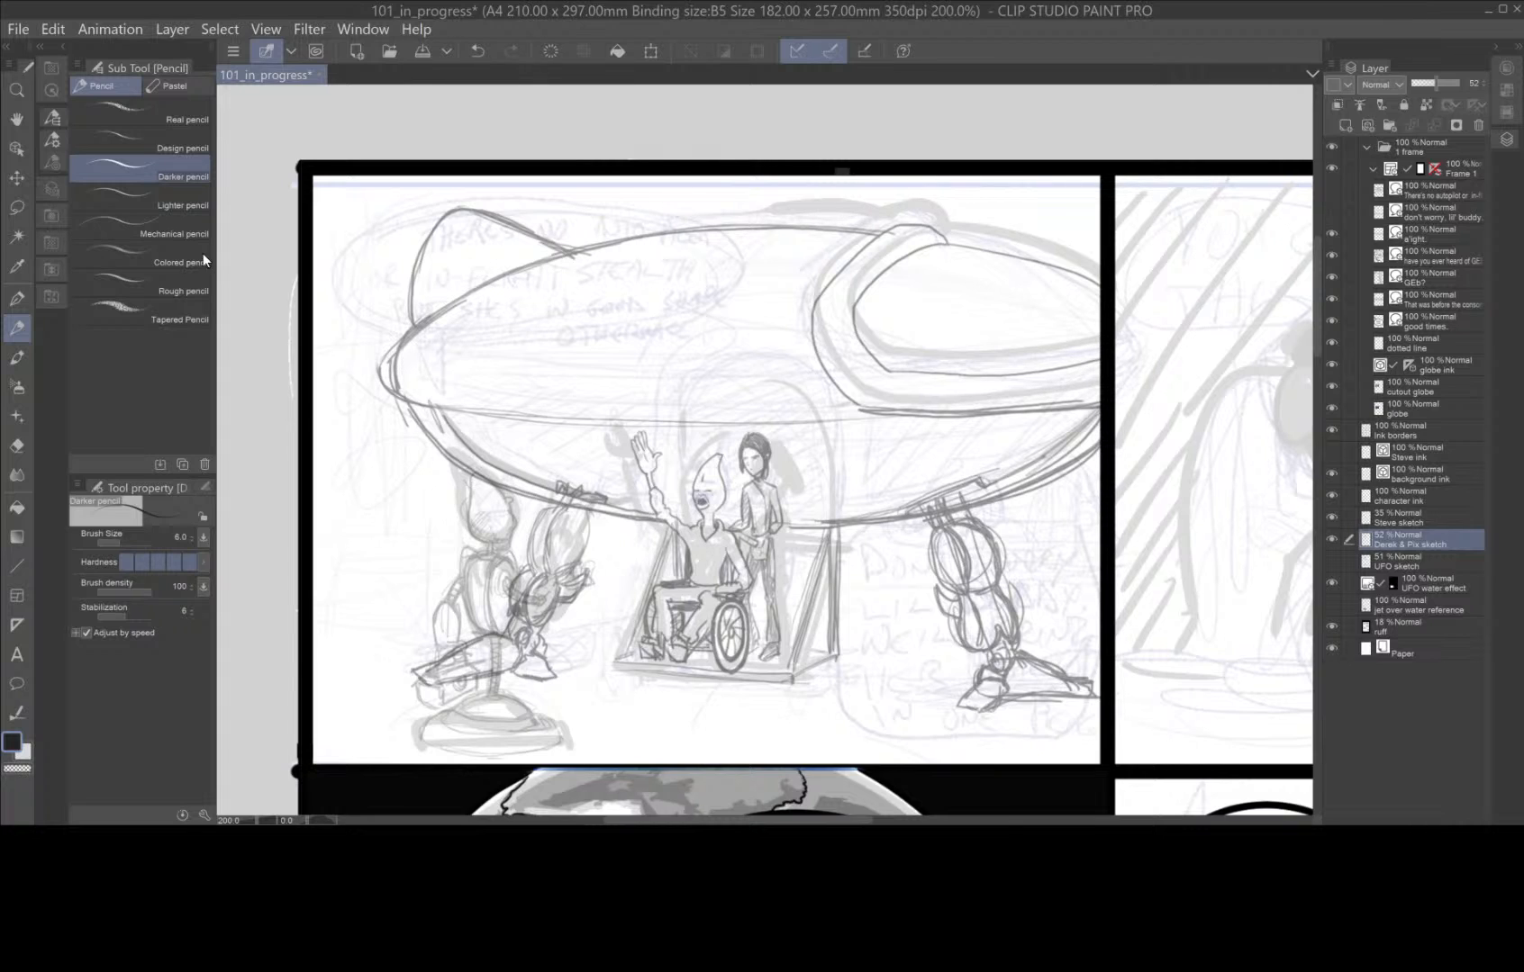
# Lasso the ship's sketched cockpit, delete its lines from the sketch layer and clear the selection.
pyautogui.press('m')
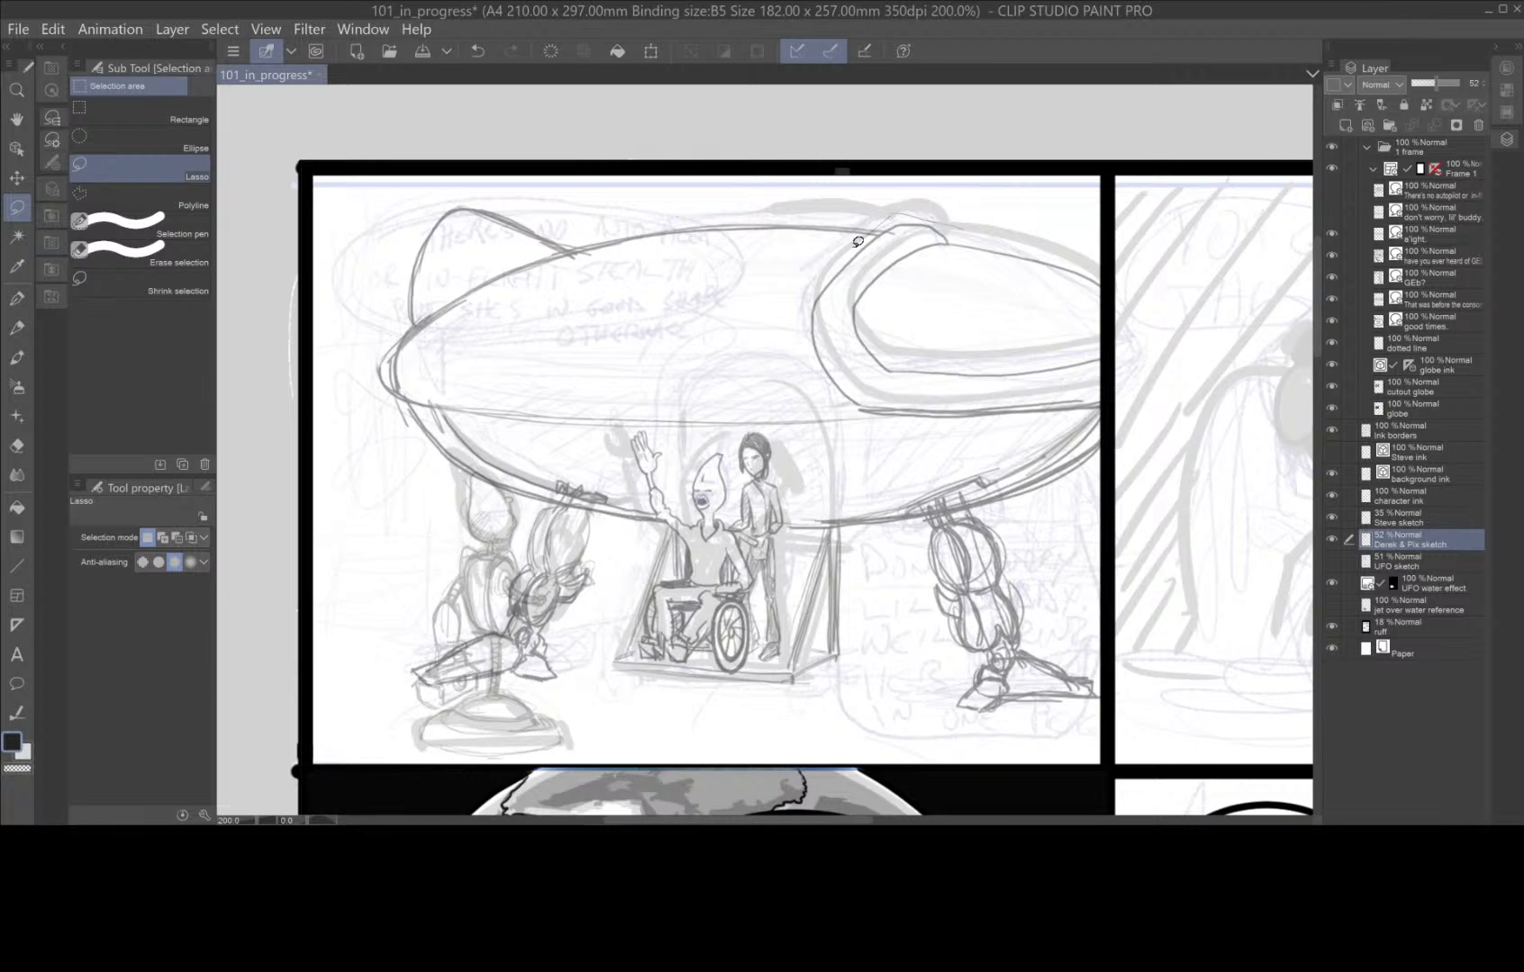
pyautogui.moveTo(857, 241)
pyautogui.mouseDown()
pyautogui.moveTo(817, 378)
pyautogui.moveTo(926, 423)
pyautogui.moveTo(1104, 413)
pyautogui.moveTo(1105, 265)
pyautogui.moveTo(896, 218)
pyautogui.mouseUp()
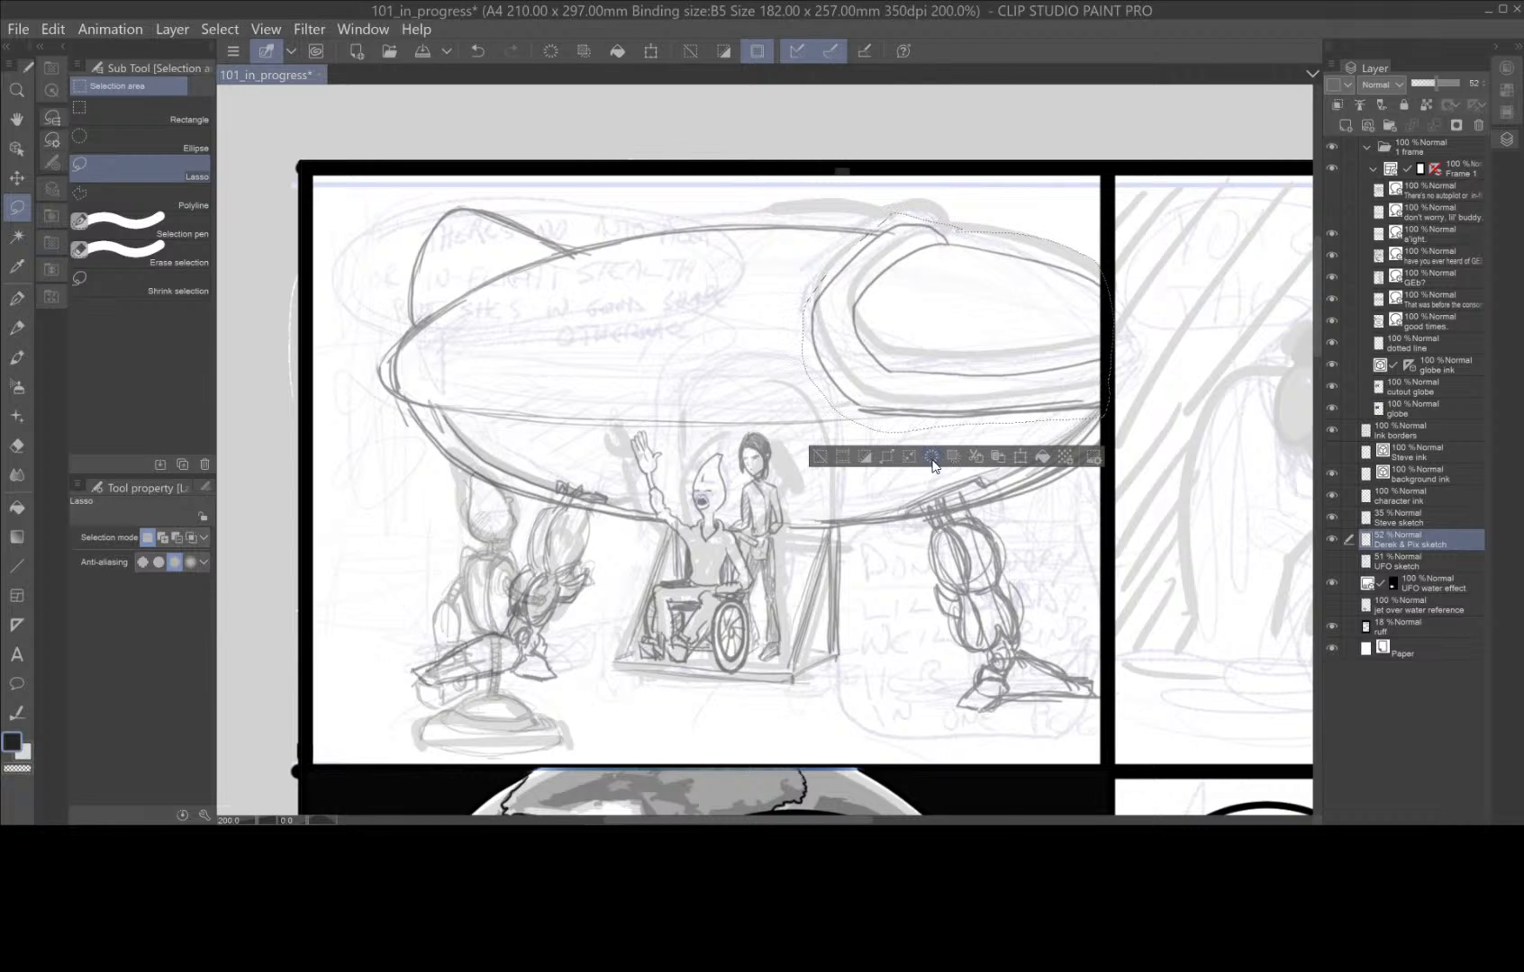
pyautogui.click(933, 463)
pyautogui.click(819, 458)
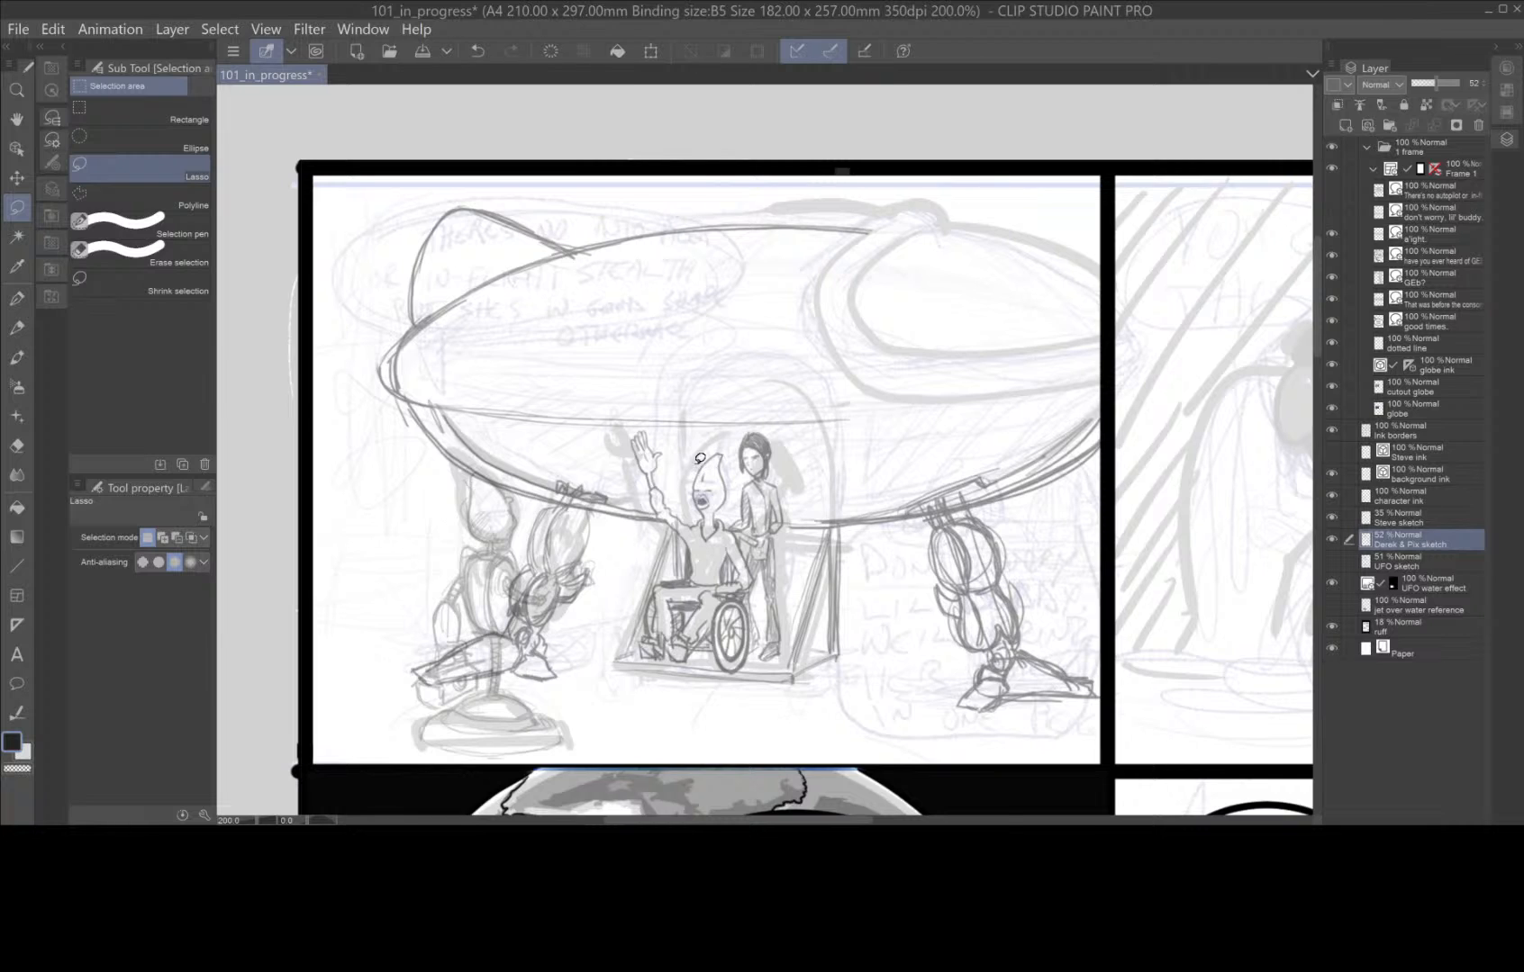
# Pencil the ship's horizontal rim line from the rear across to the panel's front border with the Darker pencil.
pyautogui.click(17, 328)
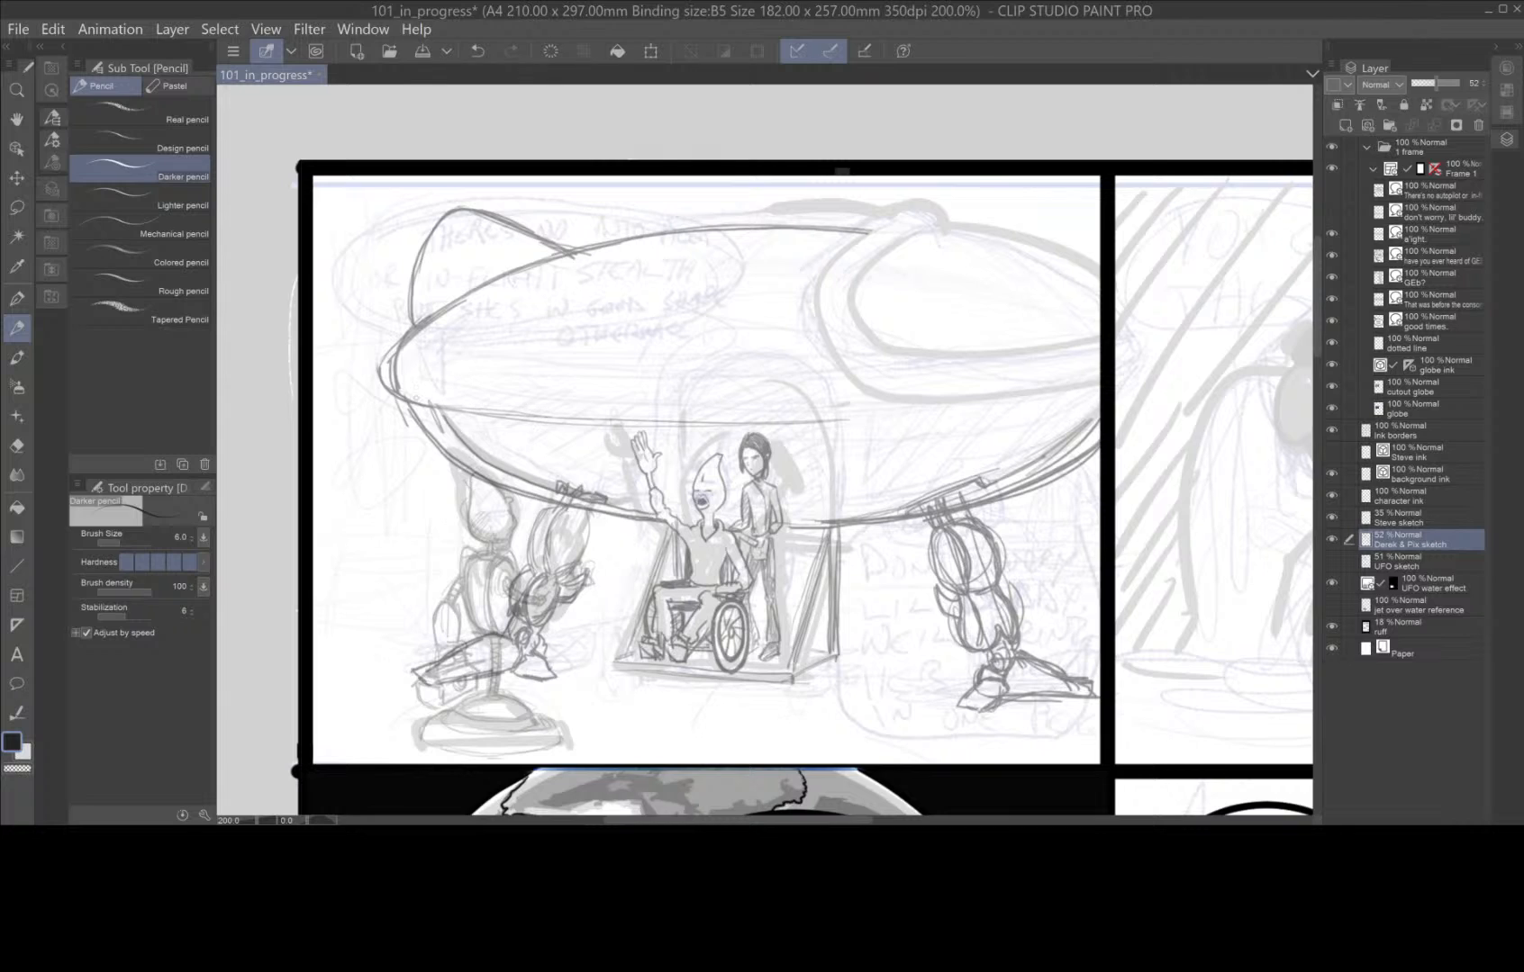
pyautogui.moveTo(433, 410)
pyautogui.mouseDown()
pyautogui.moveTo(828, 430)
pyautogui.moveTo(1087, 400)
pyautogui.moveTo(992, 412)
pyautogui.mouseUp()
pyautogui.moveTo(799, 422); pyautogui.dragTo(1103, 397)
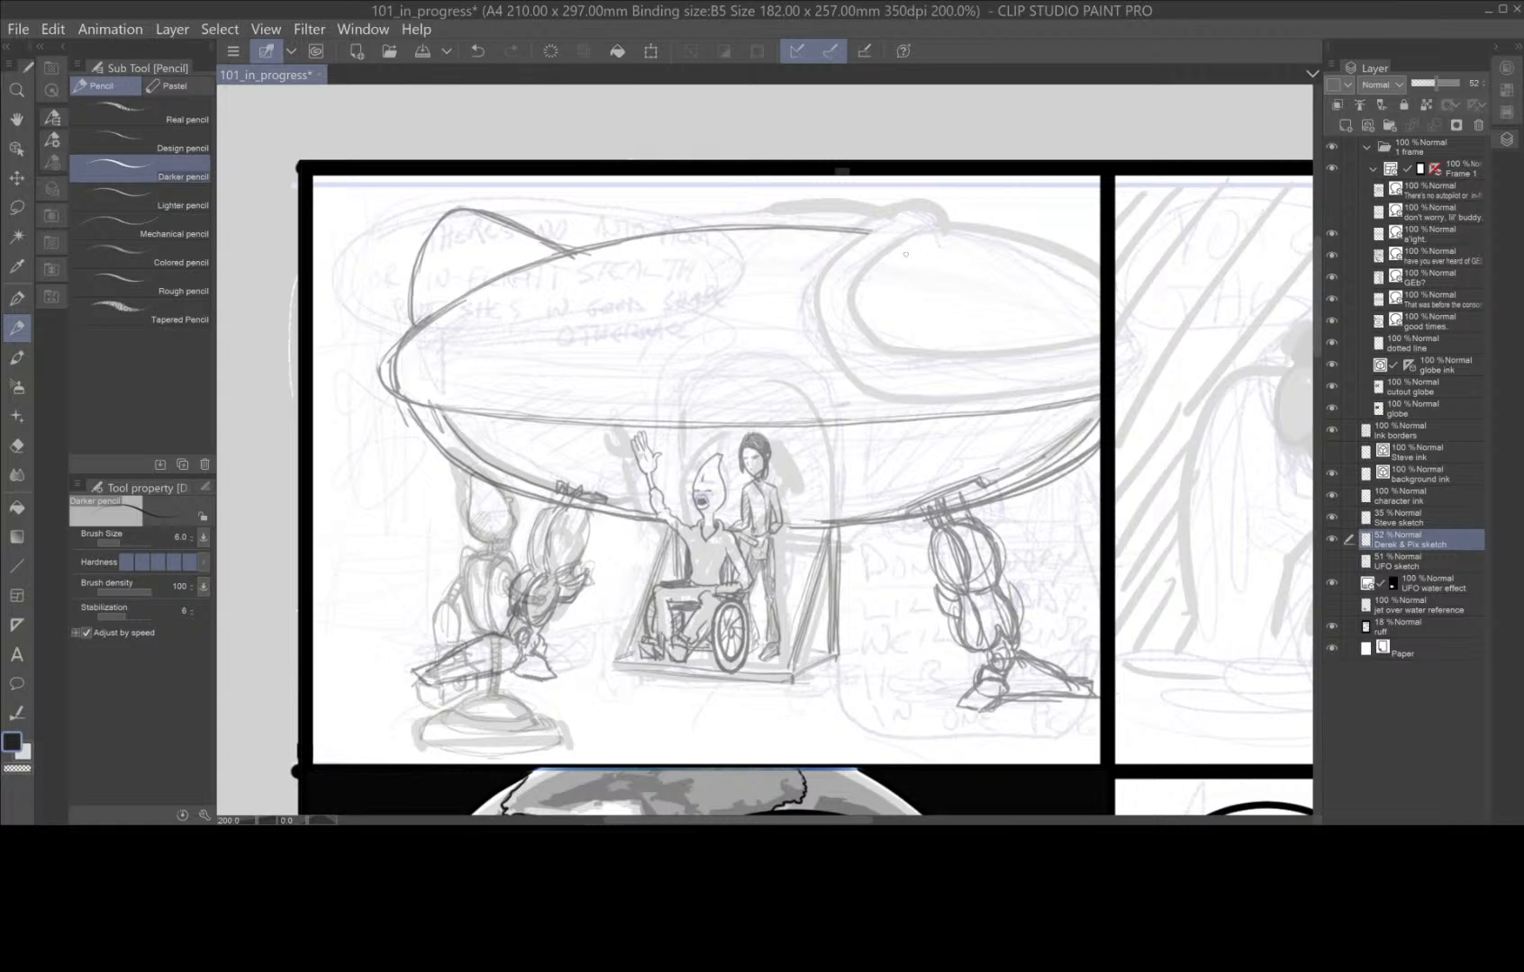
# Pencil two curved cockpit window edges sweeping down to the rim and the nose's upper outline.
pyautogui.moveTo(849, 250); pyautogui.dragTo(1009, 392)
pyautogui.moveTo(893, 237); pyautogui.dragTo(1072, 394)
pyautogui.moveTo(873, 234); pyautogui.dragTo(851, 258)
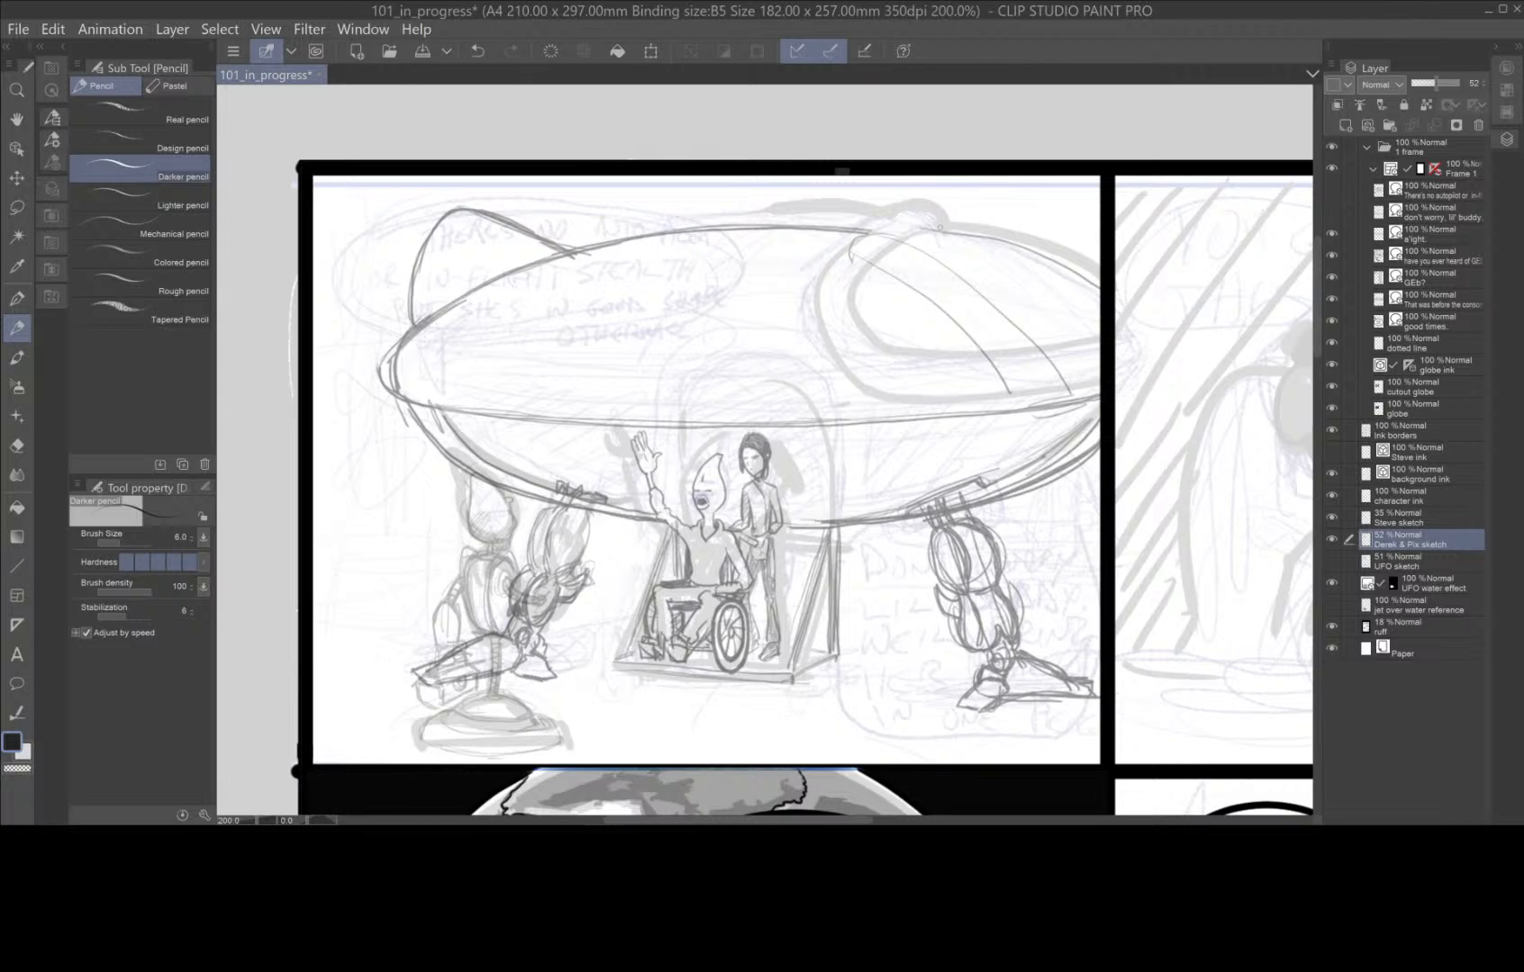
pyautogui.moveTo(939, 227)
pyautogui.mouseDown()
pyautogui.moveTo(1063, 257)
pyautogui.moveTo(1096, 284)
pyautogui.mouseUp()
# Pencil the angular cockpit window's upright rear edges and slanted double sill, joining them to the upper hull.
pyautogui.moveTo(945, 234)
pyautogui.mouseDown()
pyautogui.moveTo(915, 241)
pyautogui.moveTo(883, 368)
pyautogui.moveTo(916, 353)
pyautogui.moveTo(1017, 415)
pyautogui.mouseUp()
pyautogui.moveTo(914, 352); pyautogui.dragTo(1011, 396)
pyautogui.moveTo(913, 351); pyautogui.dragTo(1012, 403)
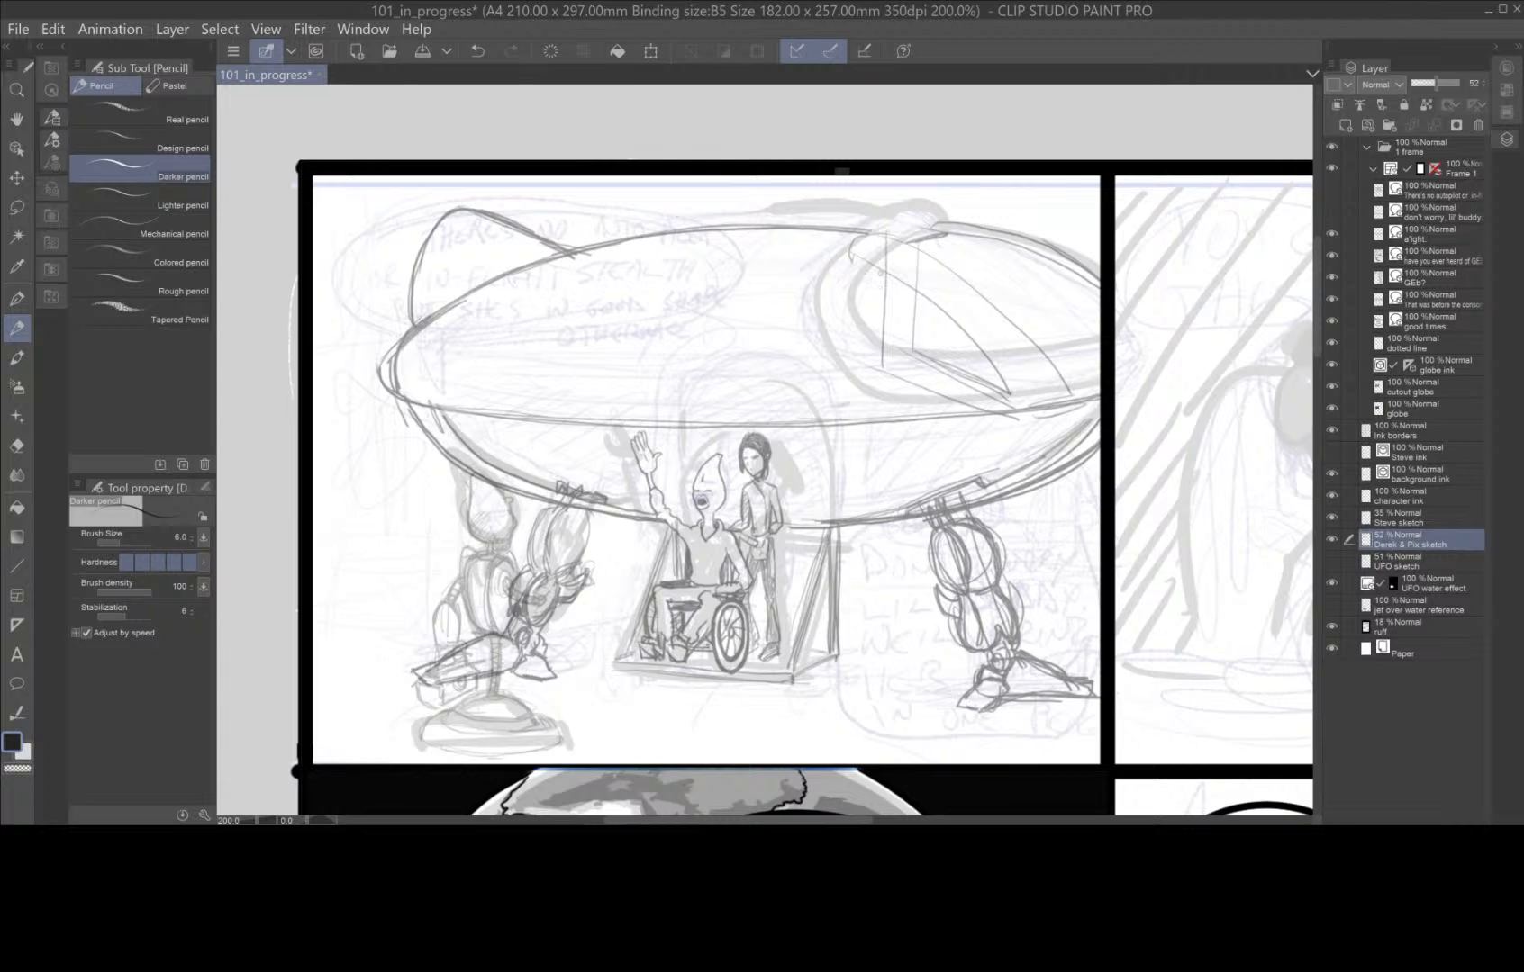
pyautogui.moveTo(880, 271)
pyautogui.mouseDown()
pyautogui.moveTo(877, 377)
pyautogui.moveTo(992, 416)
pyautogui.mouseUp()
pyautogui.moveTo(881, 368)
pyautogui.mouseDown()
pyautogui.moveTo(1006, 417)
pyautogui.moveTo(1054, 414)
pyautogui.moveTo(974, 412)
pyautogui.moveTo(877, 374)
pyautogui.mouseUp()
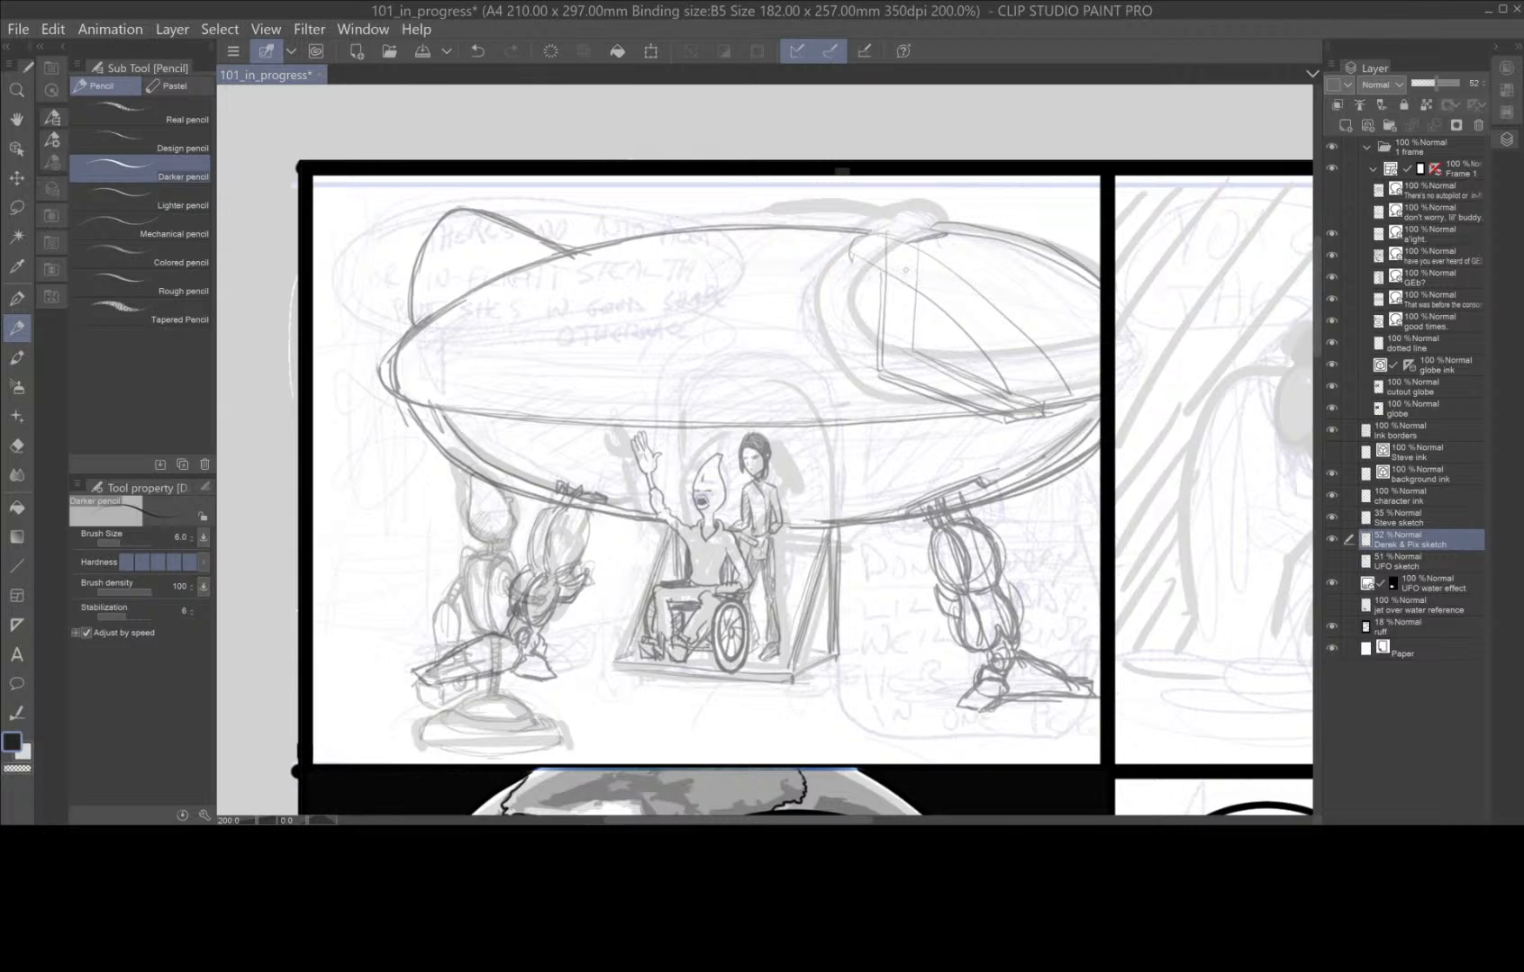
pyautogui.moveTo(860, 256)
pyautogui.mouseDown()
pyautogui.moveTo(960, 321)
pyautogui.moveTo(1025, 405)
pyautogui.moveTo(1034, 347)
pyautogui.moveTo(927, 254)
pyautogui.moveTo(939, 232)
pyautogui.moveTo(906, 241)
pyautogui.moveTo(947, 218)
pyautogui.moveTo(819, 282)
pyautogui.mouseUp()
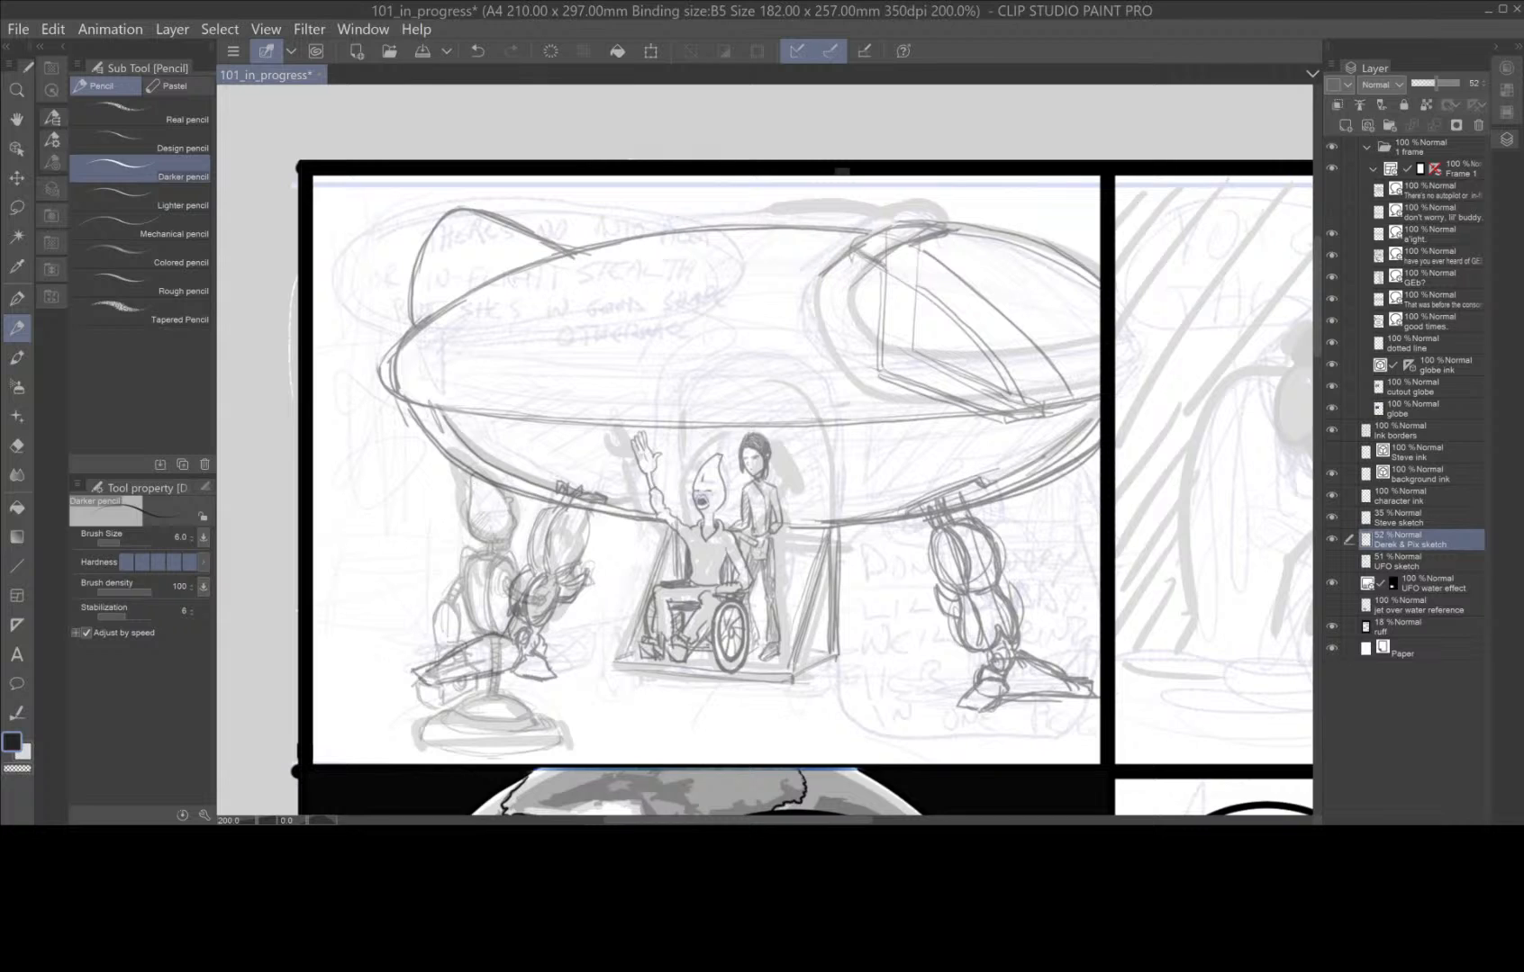
# Darken the ship's rim and add a second line beneath it running the length of the hull.
pyautogui.moveTo(1010, 404)
pyautogui.mouseDown()
pyautogui.moveTo(1030, 394)
pyautogui.moveTo(999, 411)
pyautogui.moveTo(1101, 407)
pyautogui.mouseUp()
pyautogui.moveTo(430, 415)
pyautogui.mouseDown()
pyautogui.moveTo(737, 437)
pyautogui.moveTo(931, 426)
pyautogui.moveTo(1139, 387)
pyautogui.mouseUp()
pyautogui.moveTo(797, 438); pyautogui.dragTo(997, 422)
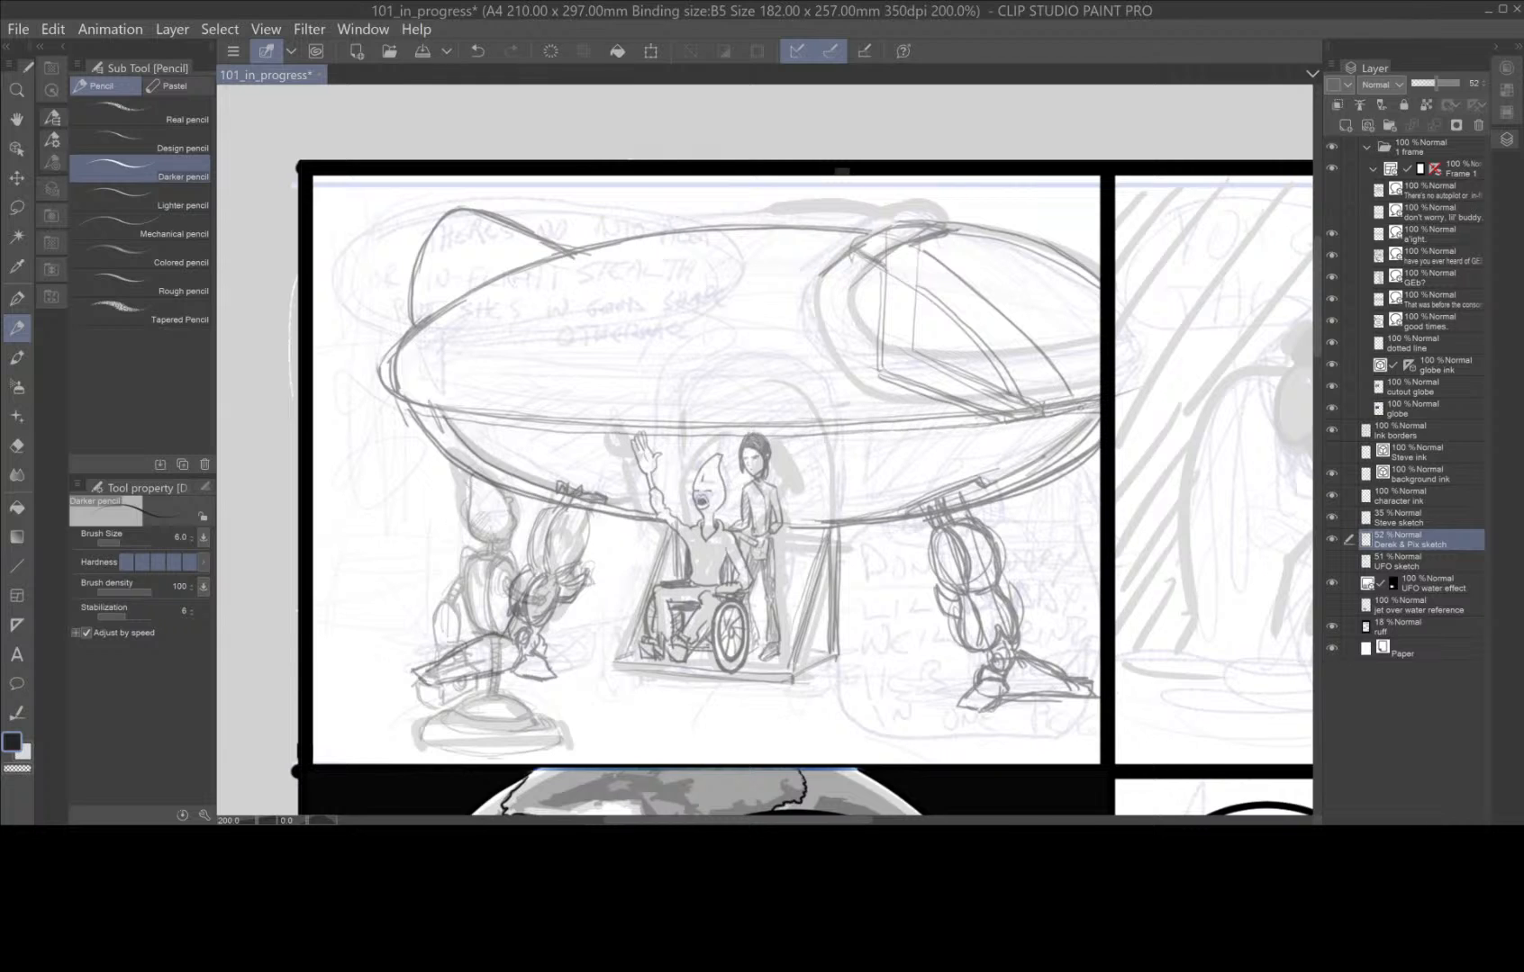
pyautogui.moveTo(879, 436); pyautogui.dragTo(1040, 412)
# Pencil a shallow dome with an elliptical base on top of the hull, undoing the last extra stroke.
pyautogui.moveTo(618, 250); pyautogui.dragTo(880, 241)
pyautogui.moveTo(847, 253)
pyautogui.mouseDown()
pyautogui.moveTo(705, 262)
pyautogui.moveTo(627, 242)
pyautogui.mouseUp()
pyautogui.moveTo(652, 252)
pyautogui.mouseDown()
pyautogui.moveTo(846, 252)
pyautogui.moveTo(809, 234)
pyautogui.moveTo(915, 219)
pyautogui.moveTo(721, 188)
pyautogui.moveTo(633, 238)
pyautogui.mouseUp()
pyautogui.moveTo(774, 188); pyautogui.dragTo(905, 223)
pyautogui.moveTo(903, 220)
pyautogui.mouseDown()
pyautogui.moveTo(806, 192)
pyautogui.moveTo(672, 212)
pyautogui.mouseUp()
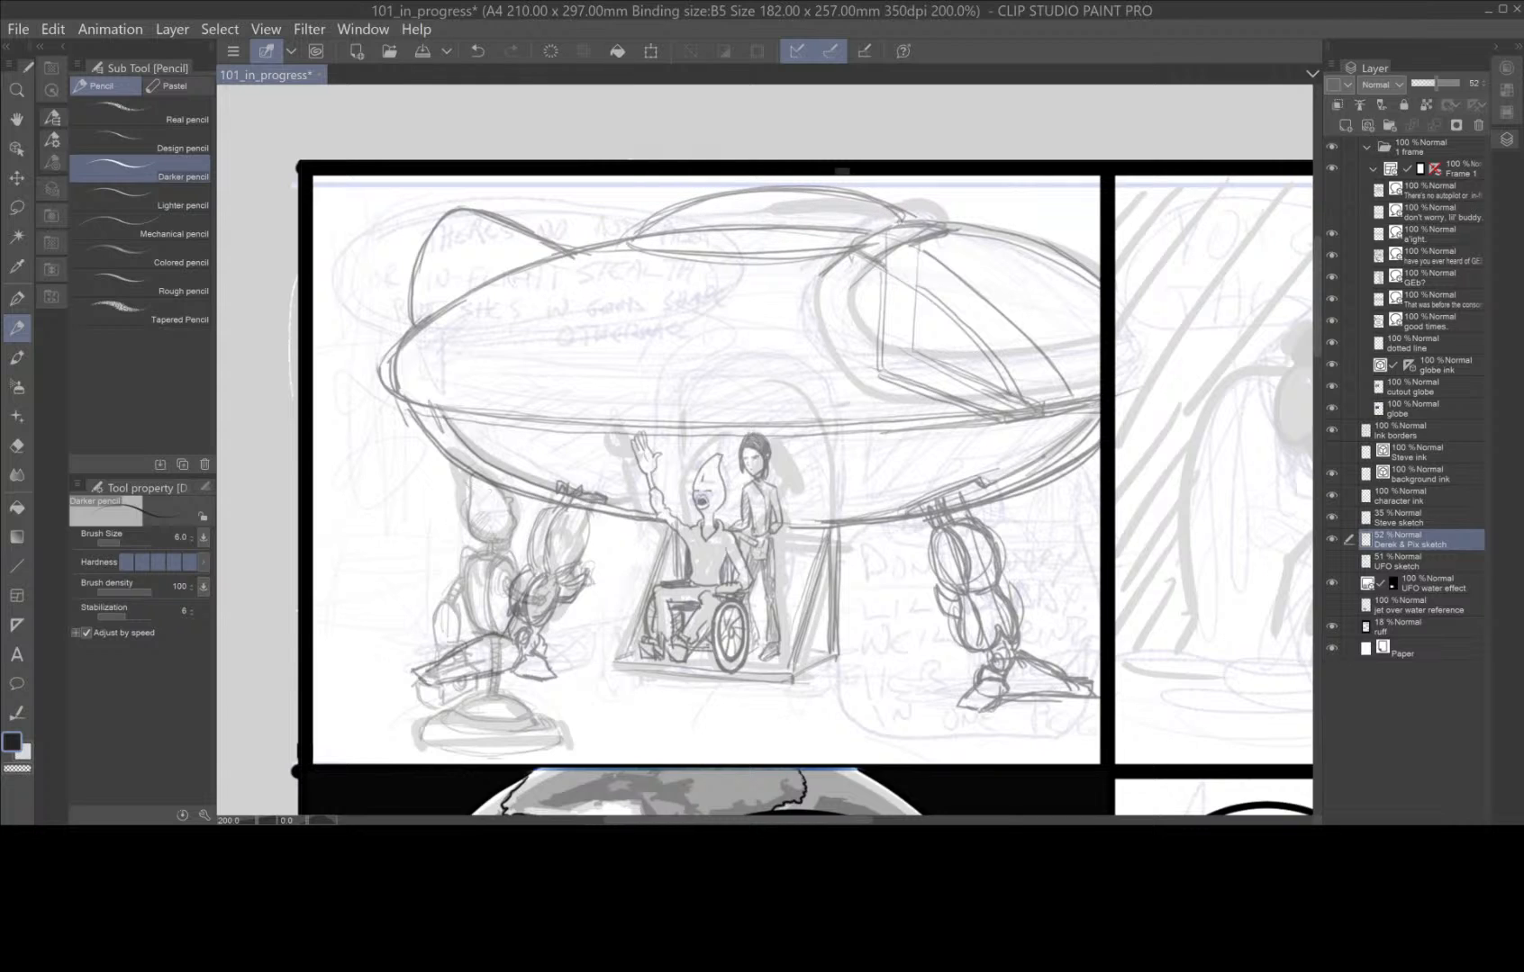
pyautogui.moveTo(887, 209)
pyautogui.mouseDown()
pyautogui.moveTo(785, 185)
pyautogui.moveTo(623, 240)
pyautogui.mouseUp()
pyautogui.moveTo(731, 200); pyautogui.dragTo(832, 192)
pyautogui.hotkey('ctrl', 'z')
# Pencil panel seams from the dome down to the rim and reinforce the nose's upper outline.
pyautogui.moveTo(660, 249); pyautogui.dragTo(501, 417)
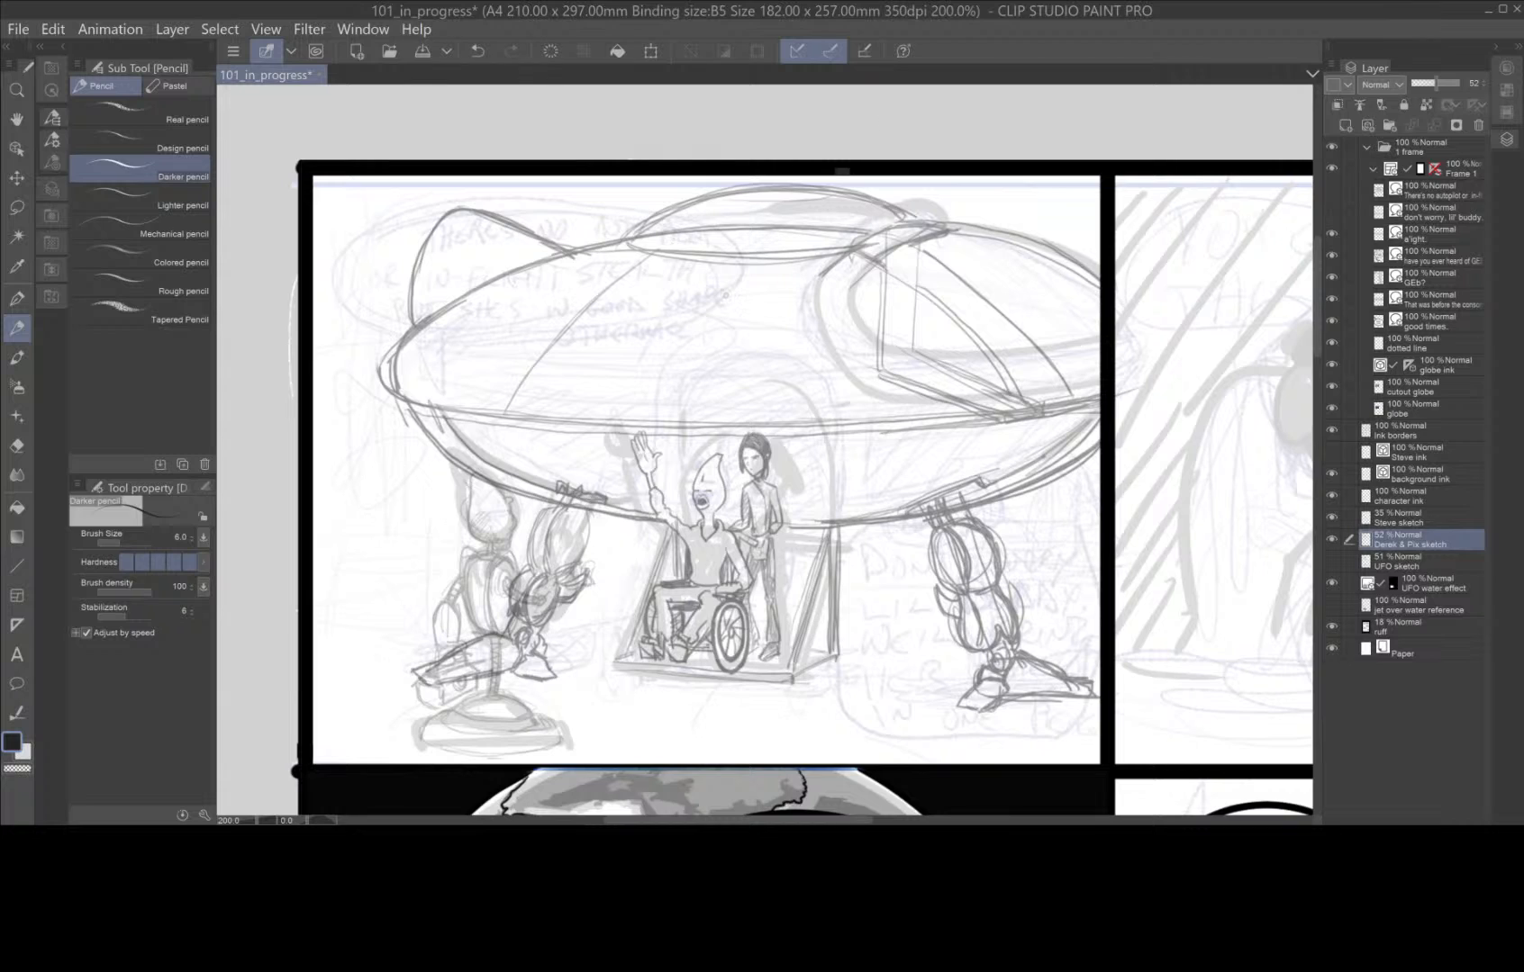
pyautogui.moveTo(730, 266); pyautogui.dragTo(704, 425)
pyautogui.moveTo(831, 276)
pyautogui.mouseDown()
pyautogui.moveTo(864, 417)
pyautogui.moveTo(845, 315)
pyautogui.mouseUp()
pyautogui.moveTo(955, 234); pyautogui.dragTo(1103, 306)
pyautogui.moveTo(943, 225); pyautogui.dragTo(1093, 286)
pyautogui.moveTo(941, 215)
pyautogui.mouseDown()
pyautogui.moveTo(1098, 282)
pyautogui.moveTo(944, 223)
pyautogui.mouseUp()
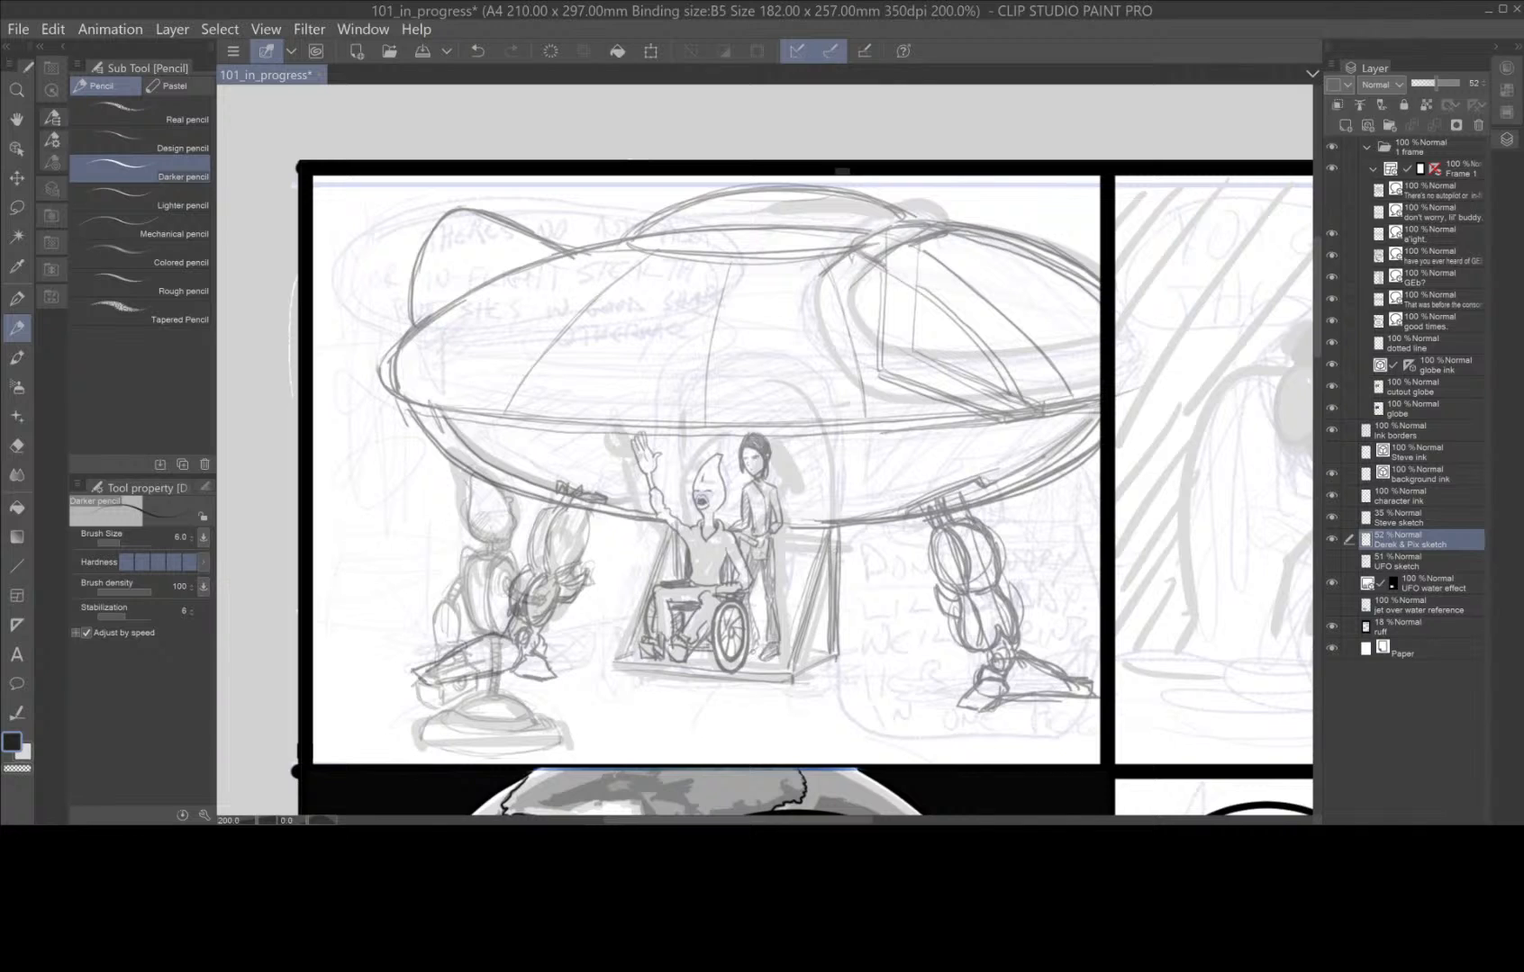
# Pencil the boarding ramp's side supports, platform corners and upper hinge edge on both sides.
pyautogui.moveTo(797, 646); pyautogui.dragTo(839, 652)
pyautogui.moveTo(839, 538); pyautogui.dragTo(826, 529)
pyautogui.moveTo(795, 528); pyautogui.dragTo(821, 524)
pyautogui.moveTo(788, 677); pyautogui.dragTo(794, 654)
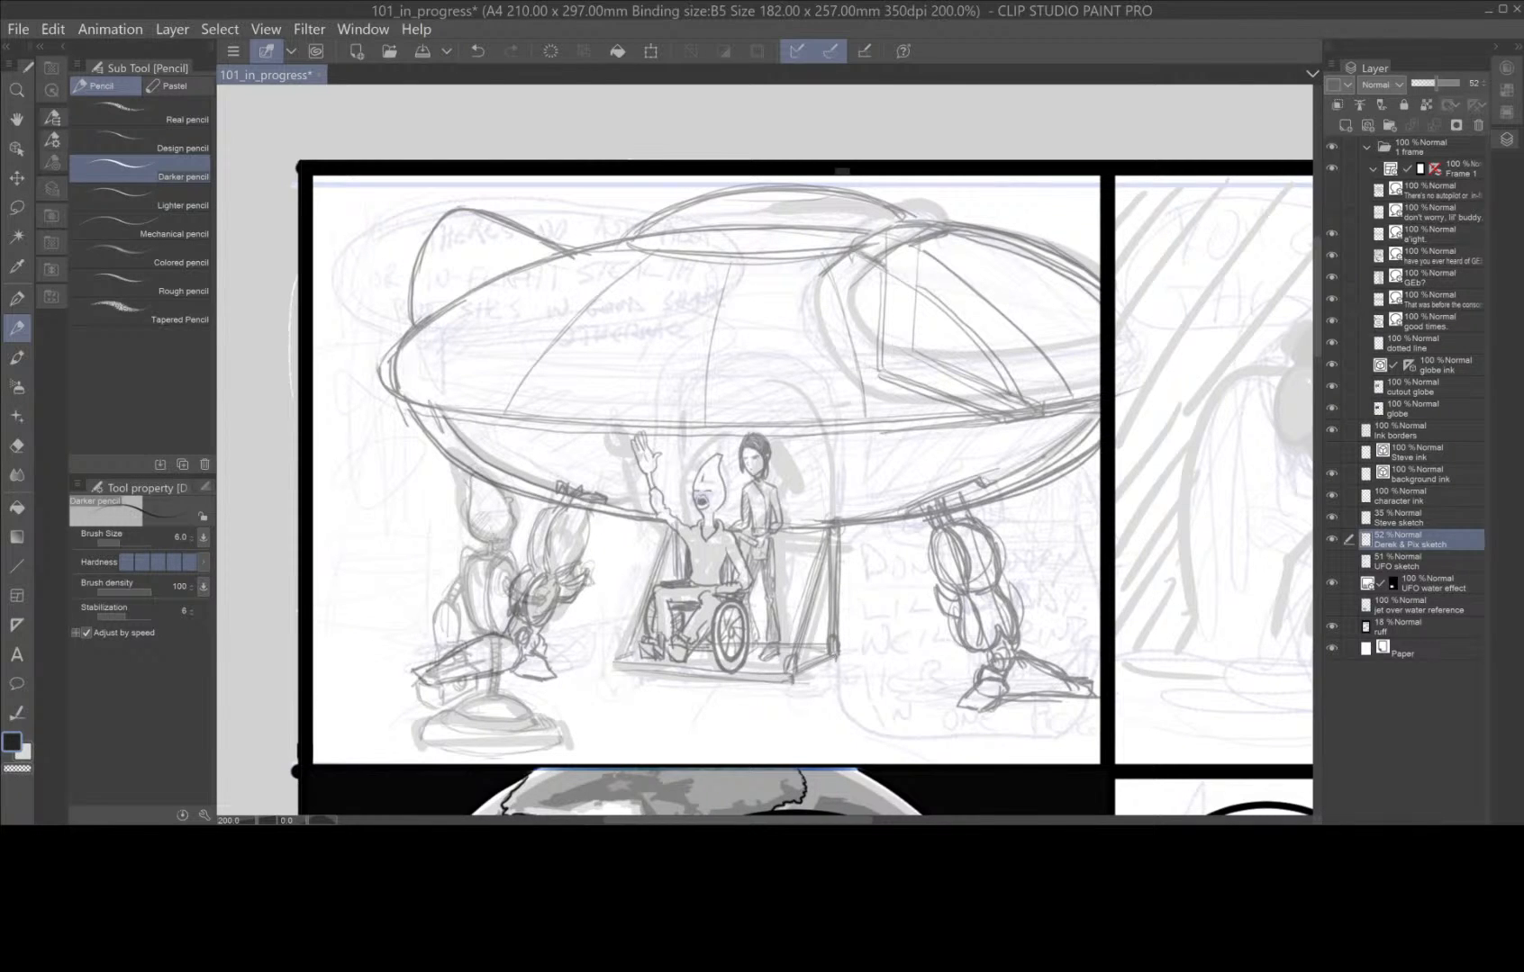
pyautogui.moveTo(617, 651); pyautogui.dragTo(632, 639)
pyautogui.moveTo(671, 535)
pyautogui.mouseDown()
pyautogui.moveTo(626, 641)
pyautogui.moveTo(637, 623)
pyautogui.mouseUp()
# Pencil the doorway's vertical side edges through the lower hull above the boarding ramp.
pyautogui.moveTo(837, 517)
pyautogui.mouseDown()
pyautogui.moveTo(836, 450)
pyautogui.moveTo(829, 519)
pyautogui.mouseUp()
pyautogui.moveTo(830, 444)
pyautogui.mouseDown()
pyautogui.moveTo(837, 519)
pyautogui.moveTo(830, 443)
pyautogui.mouseUp()
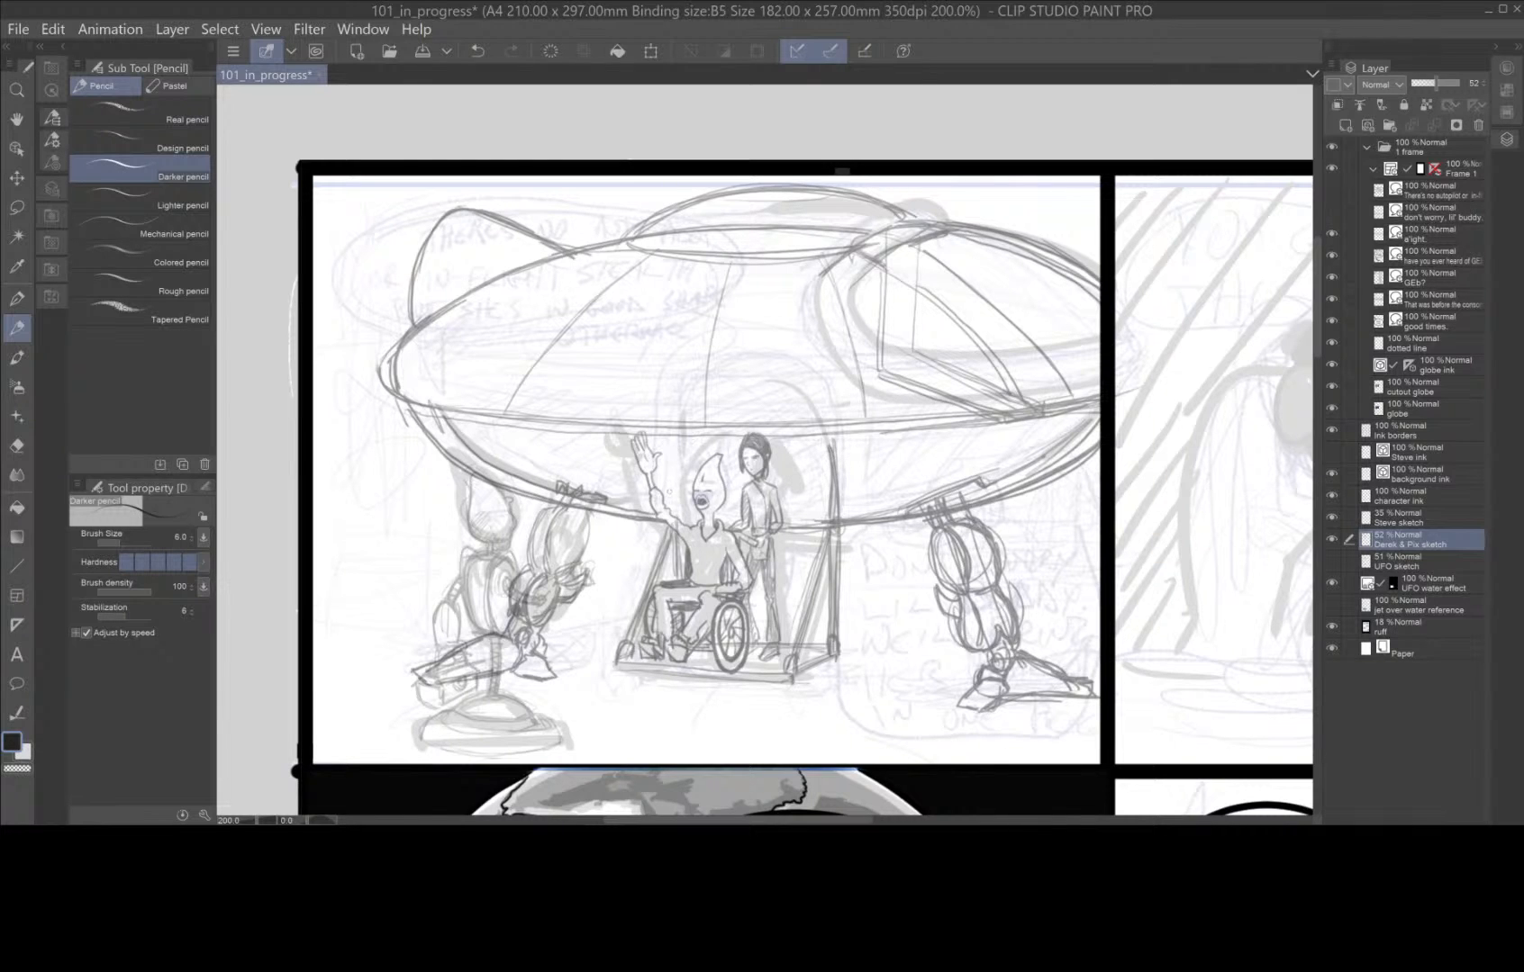
pyautogui.moveTo(676, 524); pyautogui.dragTo(681, 438)
pyautogui.moveTo(684, 437); pyautogui.dragTo(687, 500)
# Hatch the dark doorway interior behind the two figures with diagonal pencil strokes.
pyautogui.moveTo(692, 435); pyautogui.dragTo(691, 522)
pyautogui.moveTo(709, 435); pyautogui.dragTo(692, 452)
pyautogui.moveTo(727, 437)
pyautogui.mouseDown()
pyautogui.moveTo(693, 463)
pyautogui.moveTo(723, 464)
pyautogui.mouseUp()
pyautogui.moveTo(740, 461)
pyautogui.mouseDown()
pyautogui.moveTo(723, 472)
pyautogui.moveTo(722, 530)
pyautogui.mouseUp()
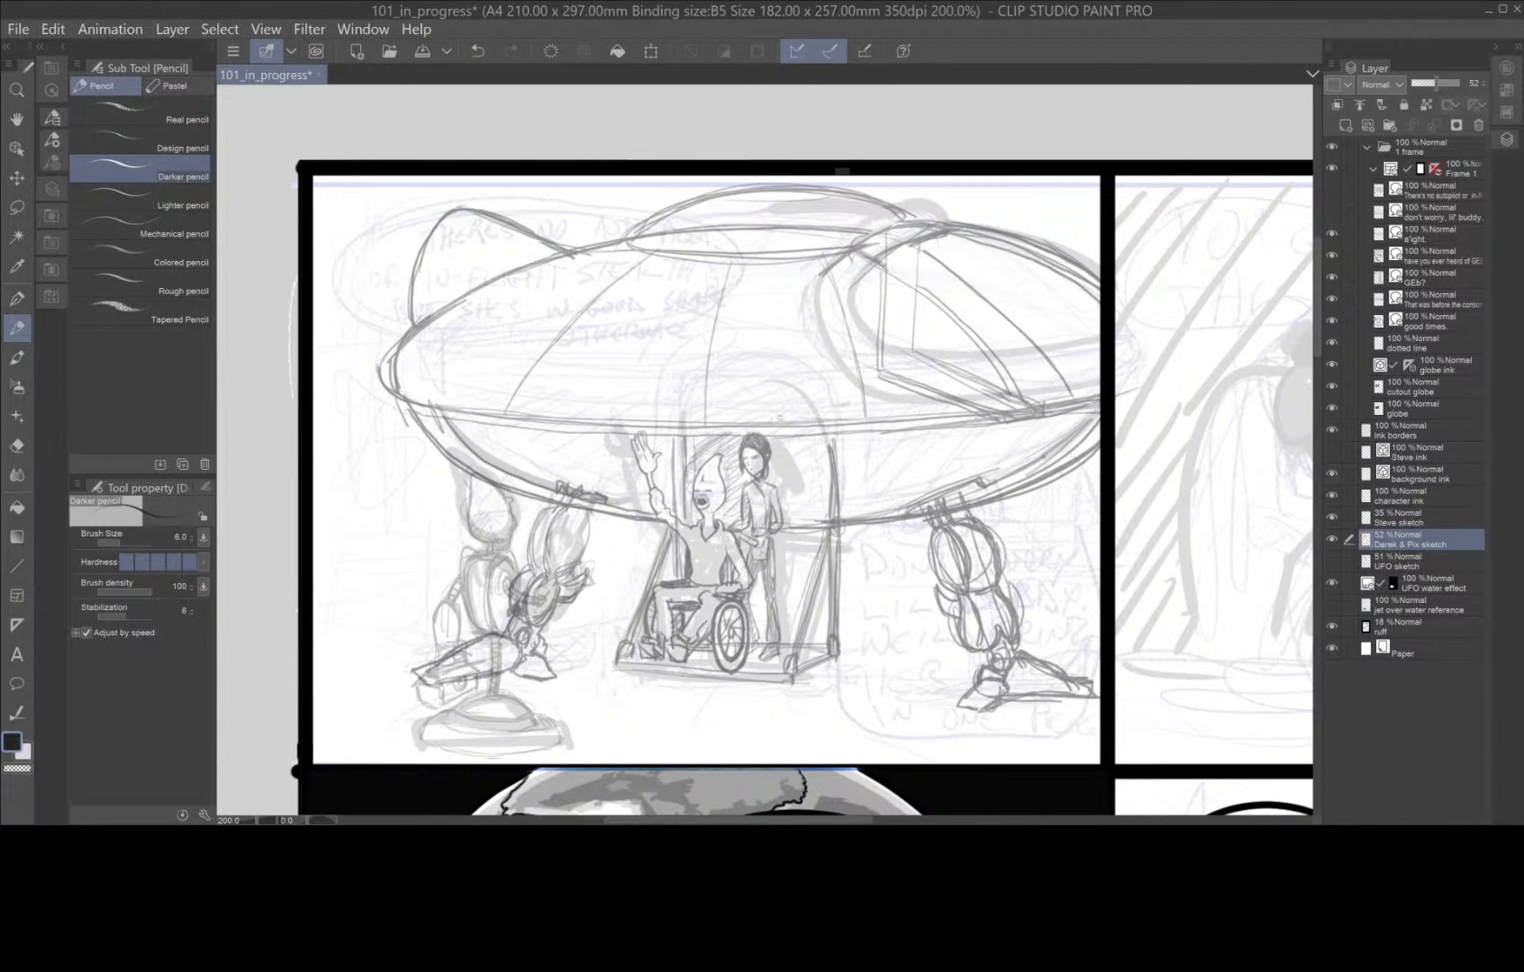
pyautogui.moveTo(804, 438); pyautogui.dragTo(775, 461)
pyautogui.moveTo(816, 447); pyautogui.dragTo(782, 483)
pyautogui.moveTo(826, 464); pyautogui.dragTo(784, 516)
pyautogui.moveTo(828, 508); pyautogui.dragTo(796, 525)
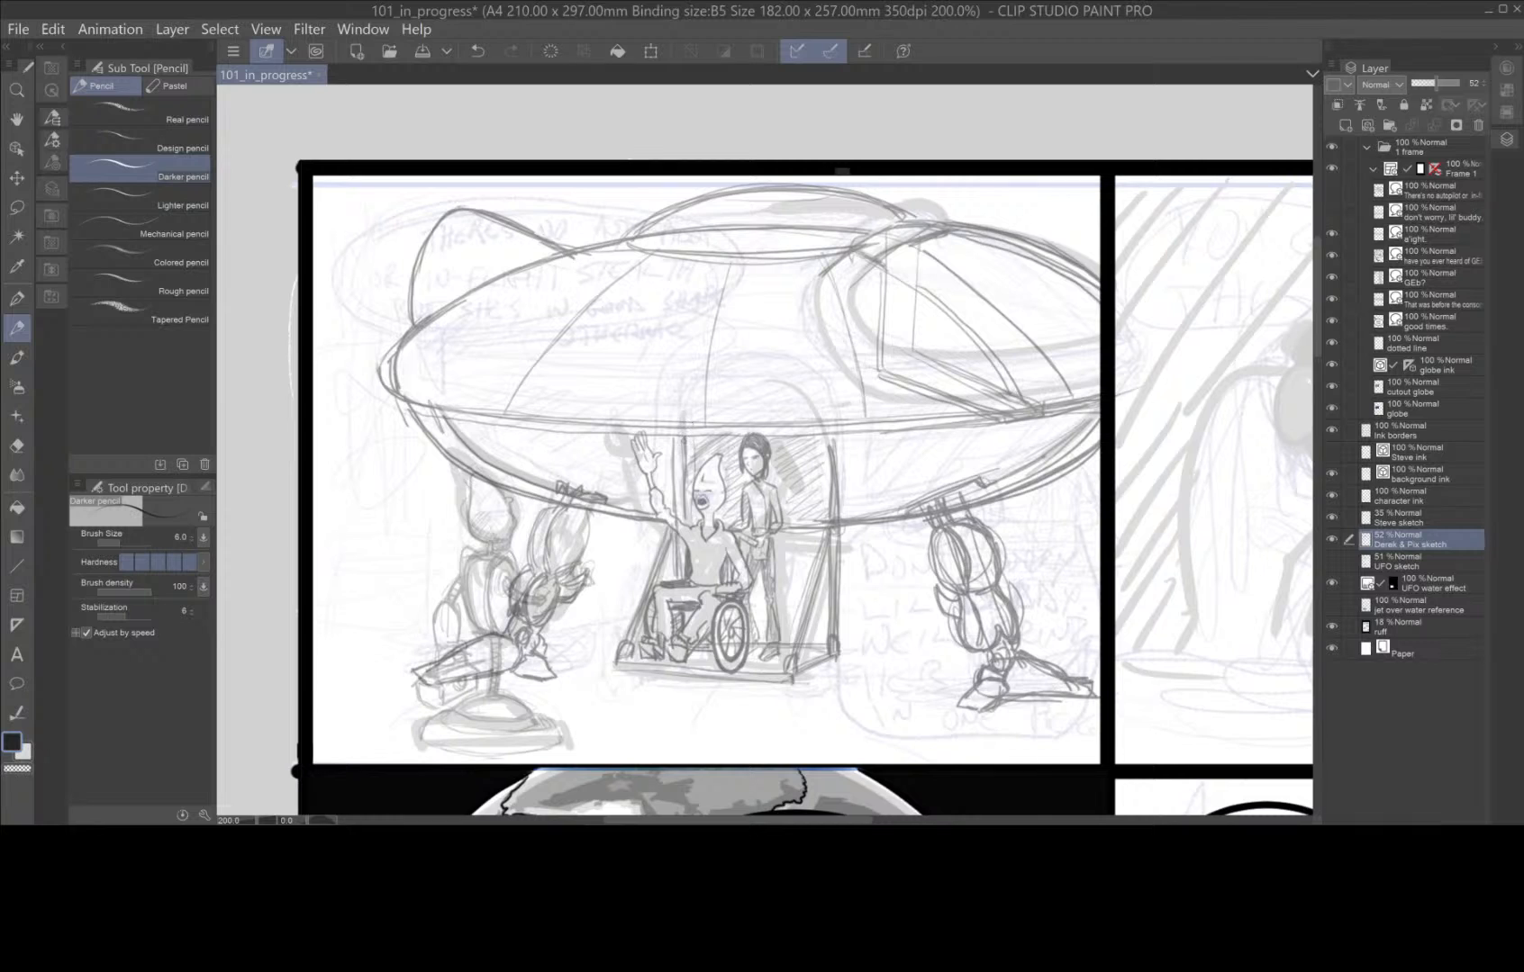
# Pencil the doorway's rounded double arch up into the upper hull and darken the hull's rear upper edge.
pyautogui.moveTo(684, 445)
pyautogui.mouseDown()
pyautogui.moveTo(690, 386)
pyautogui.moveTo(729, 376)
pyautogui.mouseUp()
pyautogui.moveTo(693, 432); pyautogui.dragTo(699, 377)
pyautogui.moveTo(672, 458); pyautogui.dragTo(672, 376)
pyautogui.moveTo(673, 461); pyautogui.dragTo(671, 434)
pyautogui.moveTo(675, 407); pyautogui.dragTo(731, 259)
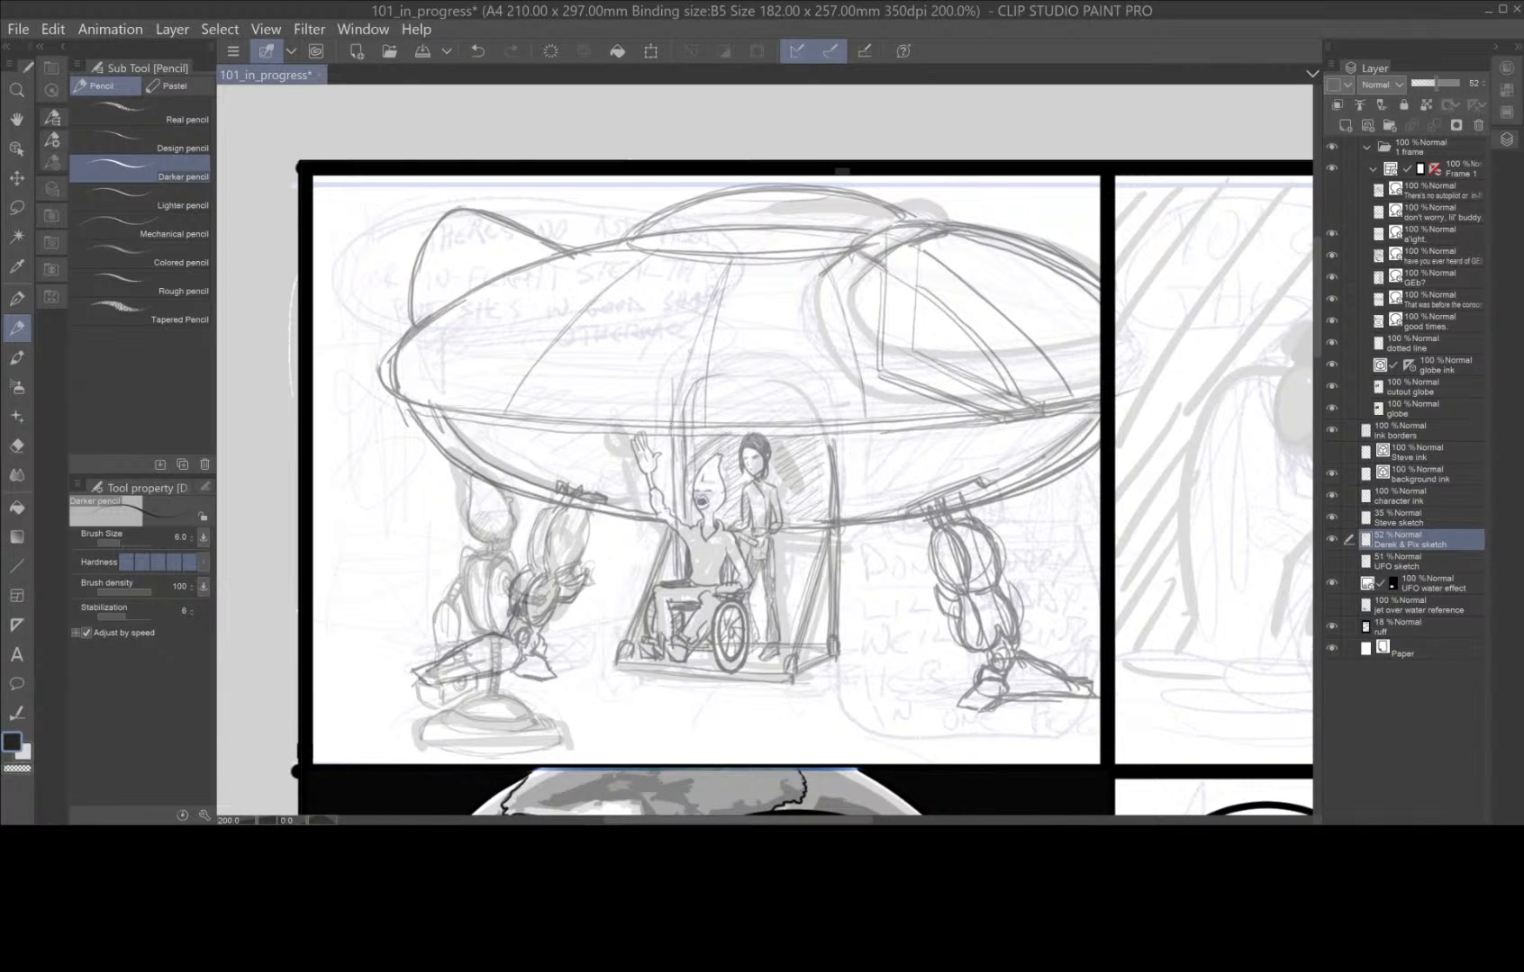
pyautogui.moveTo(827, 366); pyautogui.dragTo(832, 419)
pyautogui.moveTo(806, 263); pyautogui.dragTo(841, 439)
pyautogui.moveTo(538, 267)
pyautogui.mouseDown()
pyautogui.moveTo(614, 240)
pyautogui.moveTo(475, 298)
pyautogui.moveTo(394, 377)
pyautogui.mouseUp()
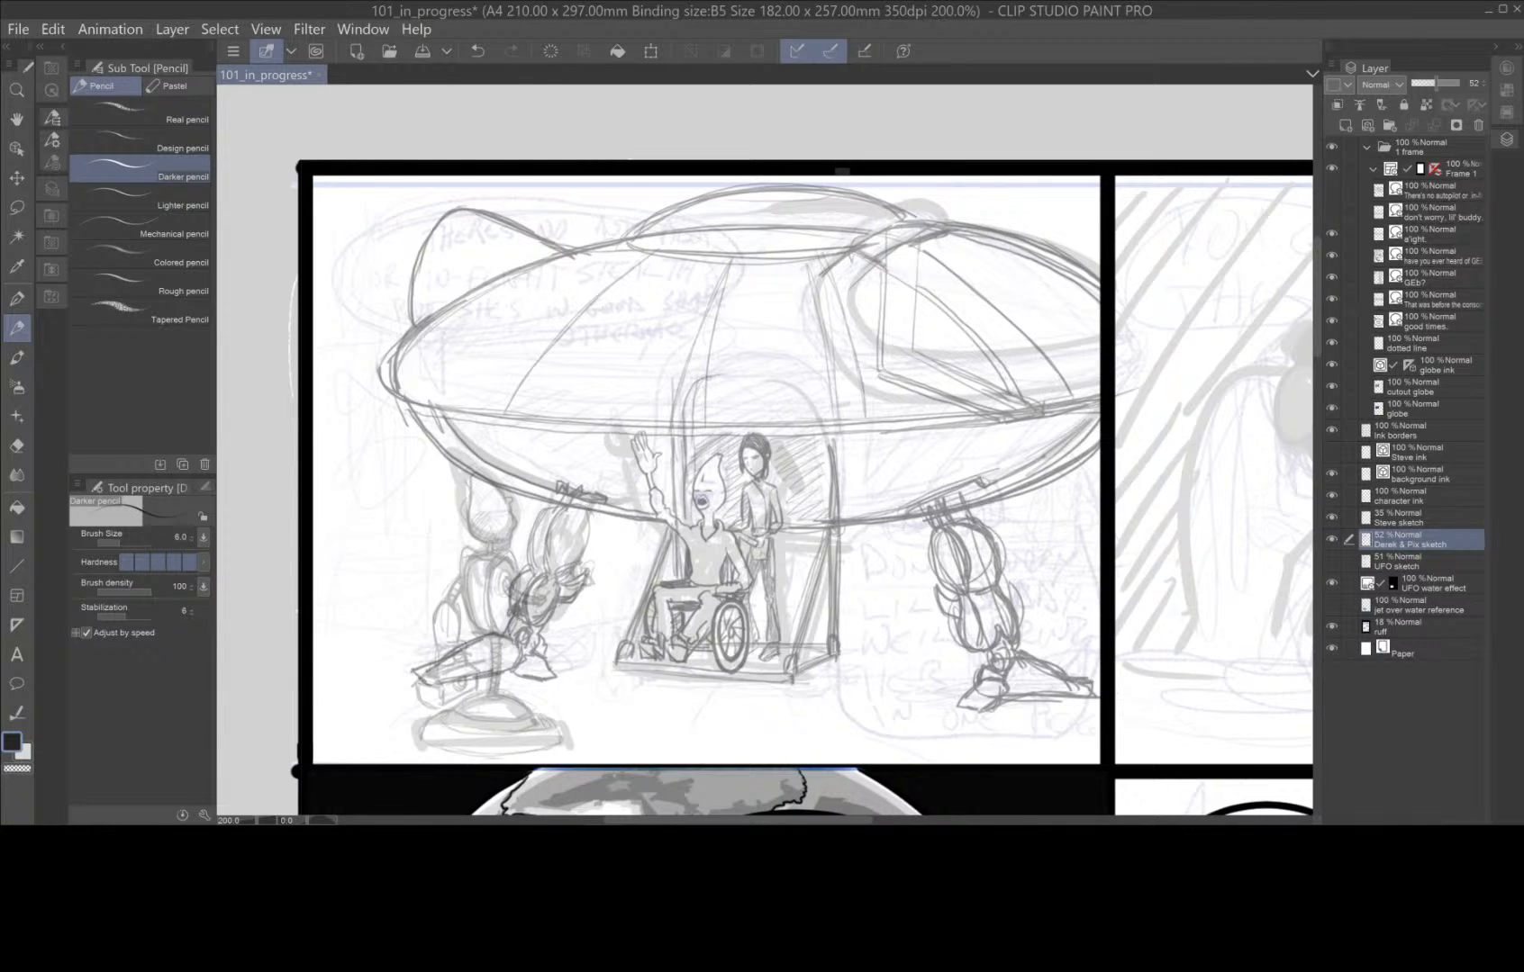
pyautogui.moveTo(716, 378)
pyautogui.mouseDown()
pyautogui.moveTo(806, 378)
pyautogui.moveTo(827, 425)
pyautogui.moveTo(797, 377)
pyautogui.mouseUp()
pyautogui.moveTo(667, 418)
pyautogui.mouseDown()
pyautogui.moveTo(698, 364)
pyautogui.moveTo(788, 359)
pyautogui.moveTo(830, 376)
pyautogui.moveTo(836, 444)
pyautogui.moveTo(813, 361)
pyautogui.moveTo(826, 520)
pyautogui.moveTo(820, 410)
pyautogui.mouseUp()
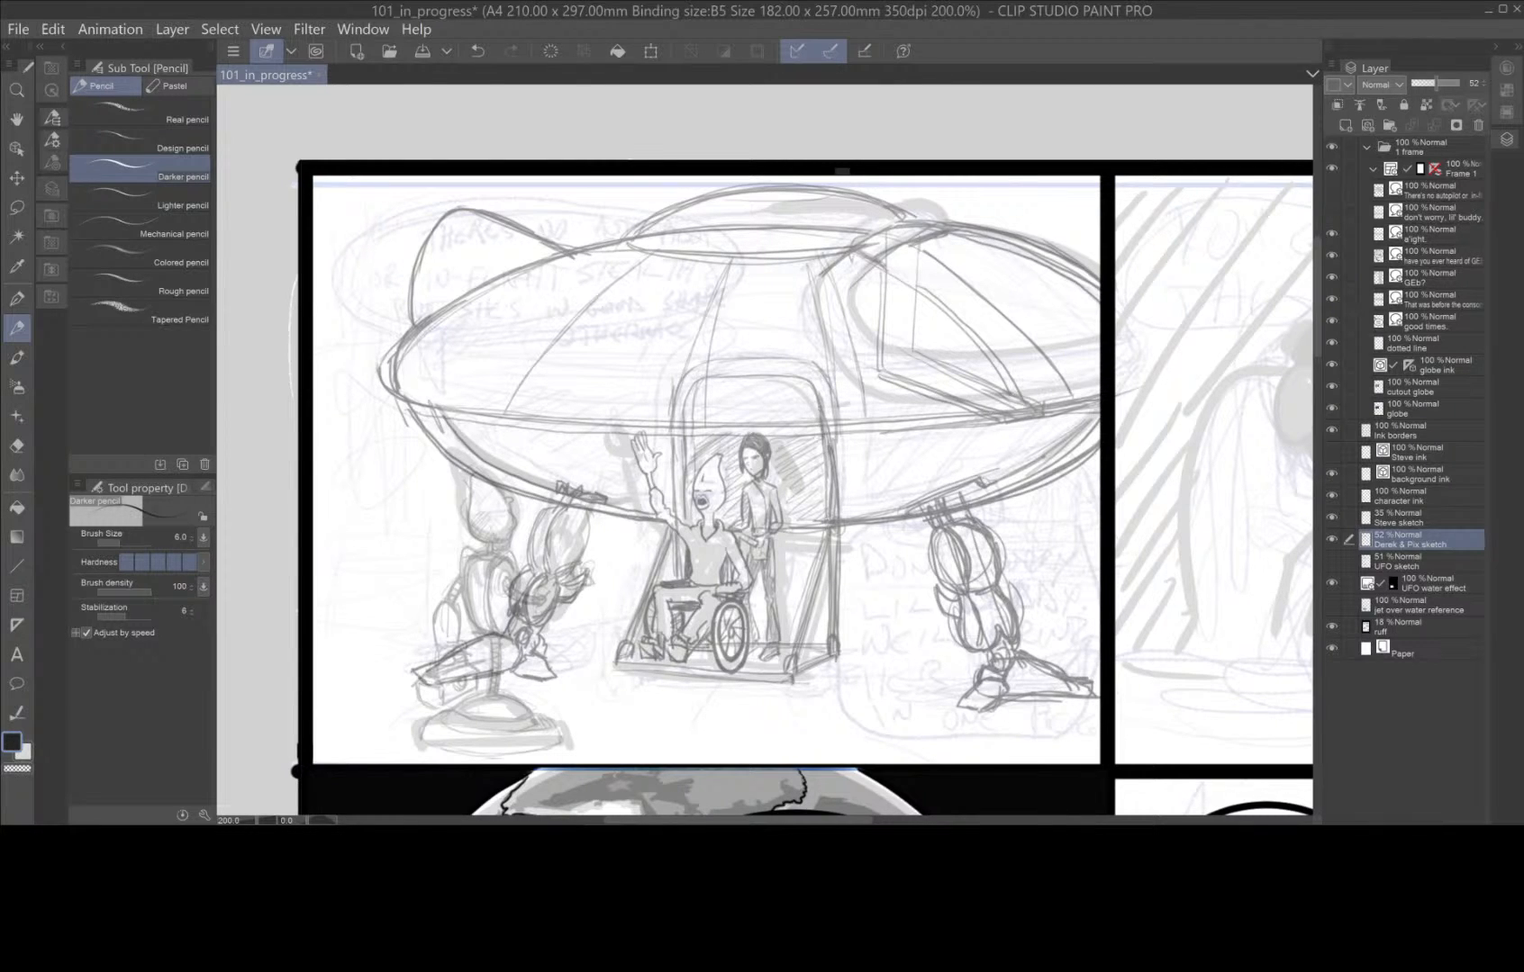
# Thicken the doorway frame's sides and inner edges with repeated pencil strokes down to the ramp.
pyautogui.moveTo(824, 471)
pyautogui.mouseDown()
pyautogui.moveTo(810, 393)
pyautogui.moveTo(786, 377)
pyautogui.moveTo(841, 367)
pyautogui.moveTo(847, 531)
pyautogui.mouseUp()
pyautogui.moveTo(672, 434); pyautogui.dragTo(687, 517)
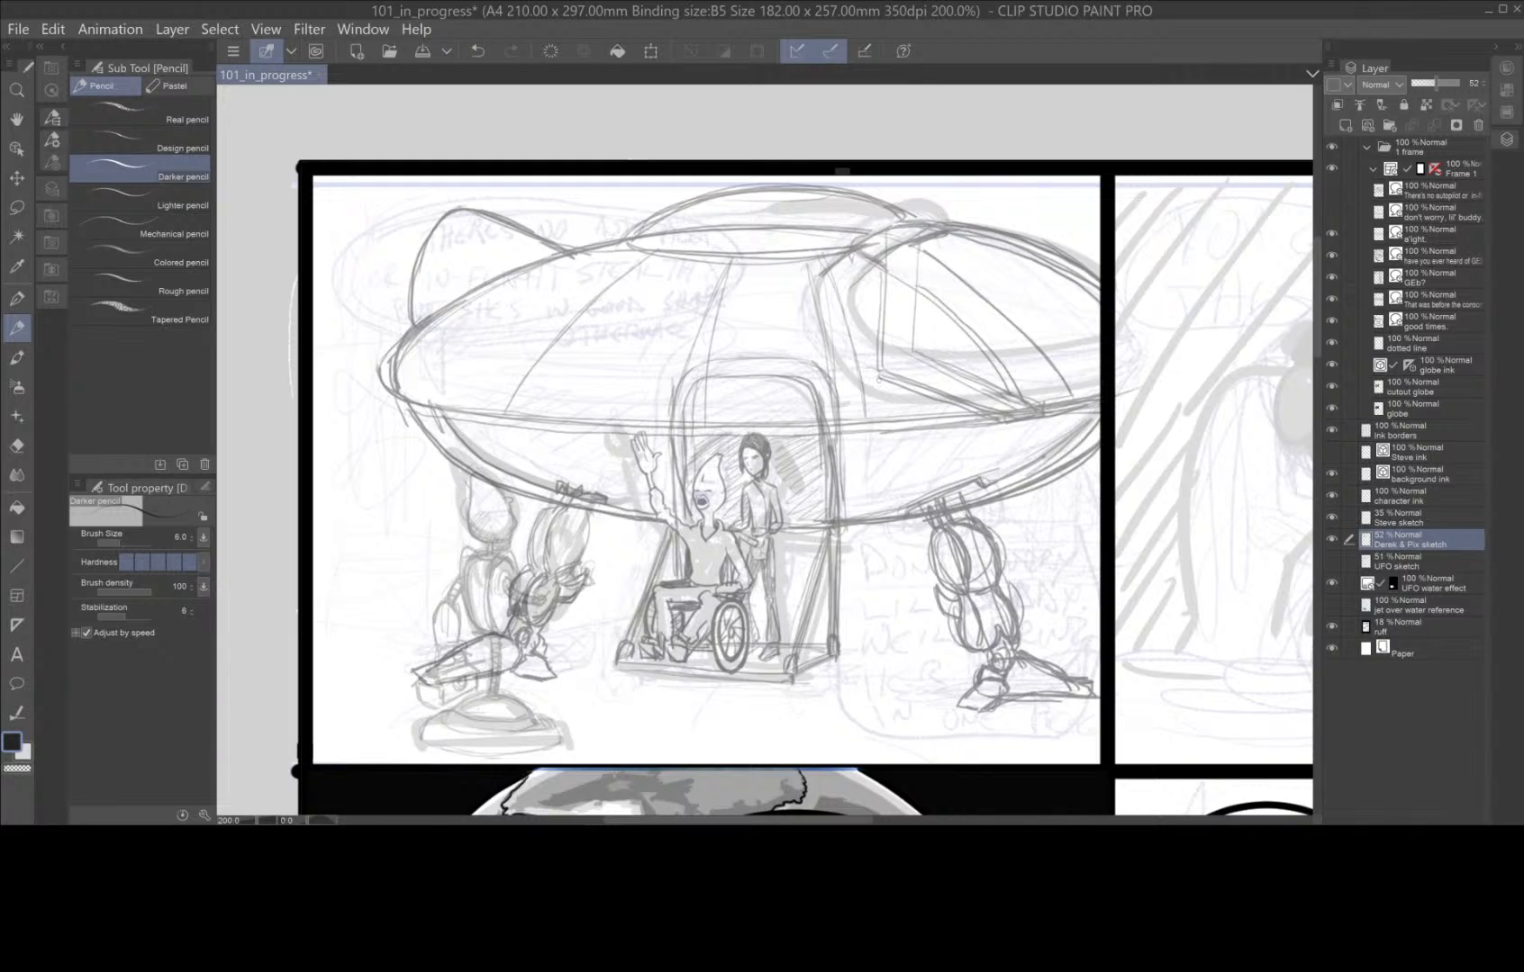
pyautogui.moveTo(829, 441)
pyautogui.mouseDown()
pyautogui.moveTo(816, 532)
pyautogui.moveTo(827, 521)
pyautogui.moveTo(808, 529)
pyautogui.mouseUp()
pyautogui.moveTo(690, 443); pyautogui.dragTo(698, 484)
pyautogui.moveTo(689, 417); pyautogui.dragTo(694, 469)
pyautogui.moveTo(695, 385); pyautogui.dragTo(697, 486)
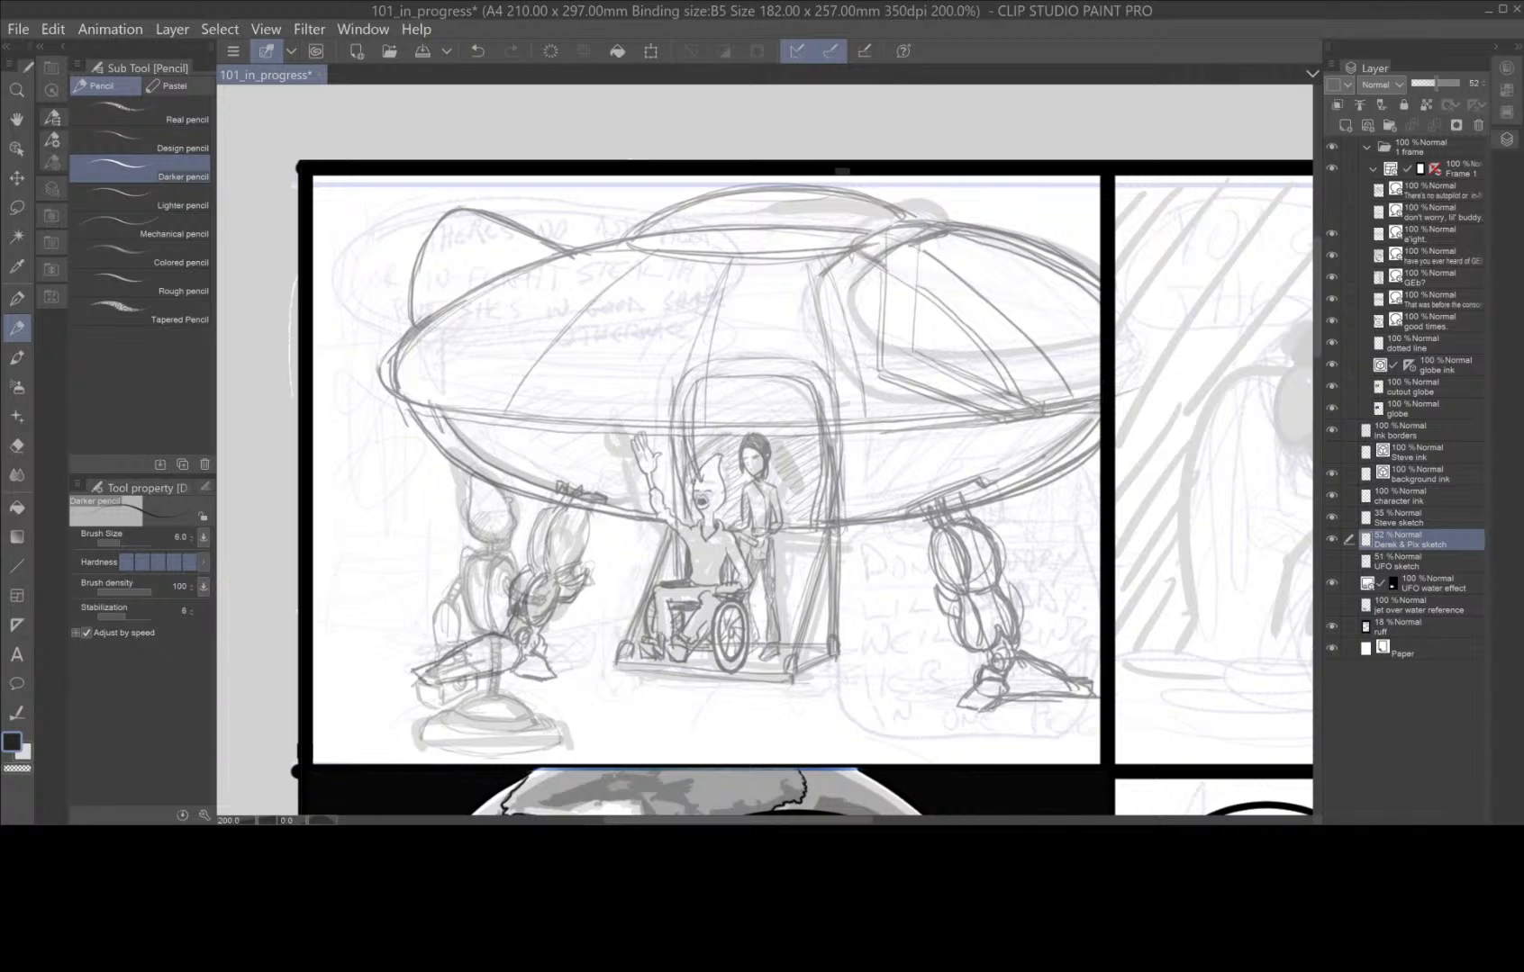
pyautogui.moveTo(823, 463); pyautogui.dragTo(819, 529)
pyautogui.moveTo(793, 372)
pyautogui.mouseDown()
pyautogui.moveTo(837, 417)
pyautogui.moveTo(795, 356)
pyautogui.mouseUp()
pyautogui.moveTo(710, 378)
pyautogui.mouseDown()
pyautogui.moveTo(690, 417)
pyautogui.moveTo(693, 464)
pyautogui.mouseUp()
pyautogui.moveTo(715, 590)
pyautogui.mouseDown()
pyautogui.moveTo(693, 602)
pyautogui.moveTo(709, 620)
pyautogui.mouseUp()
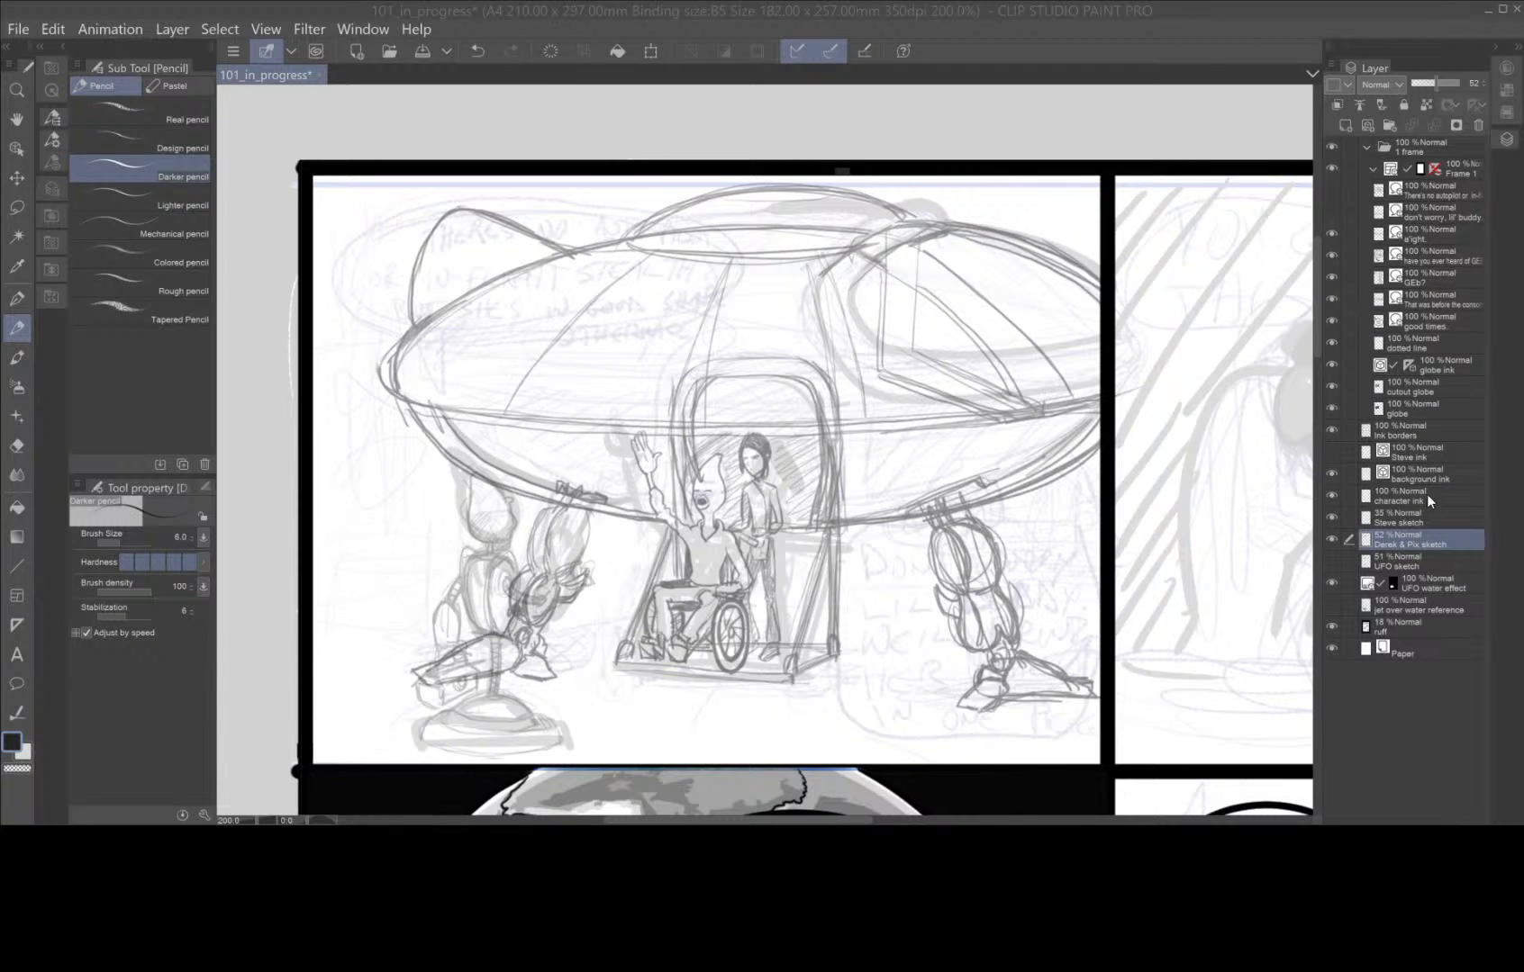
# Ink the outline of the ship's top dome on the background ink layer with the G-pen at size 6.0.
pyautogui.click(1442, 475)
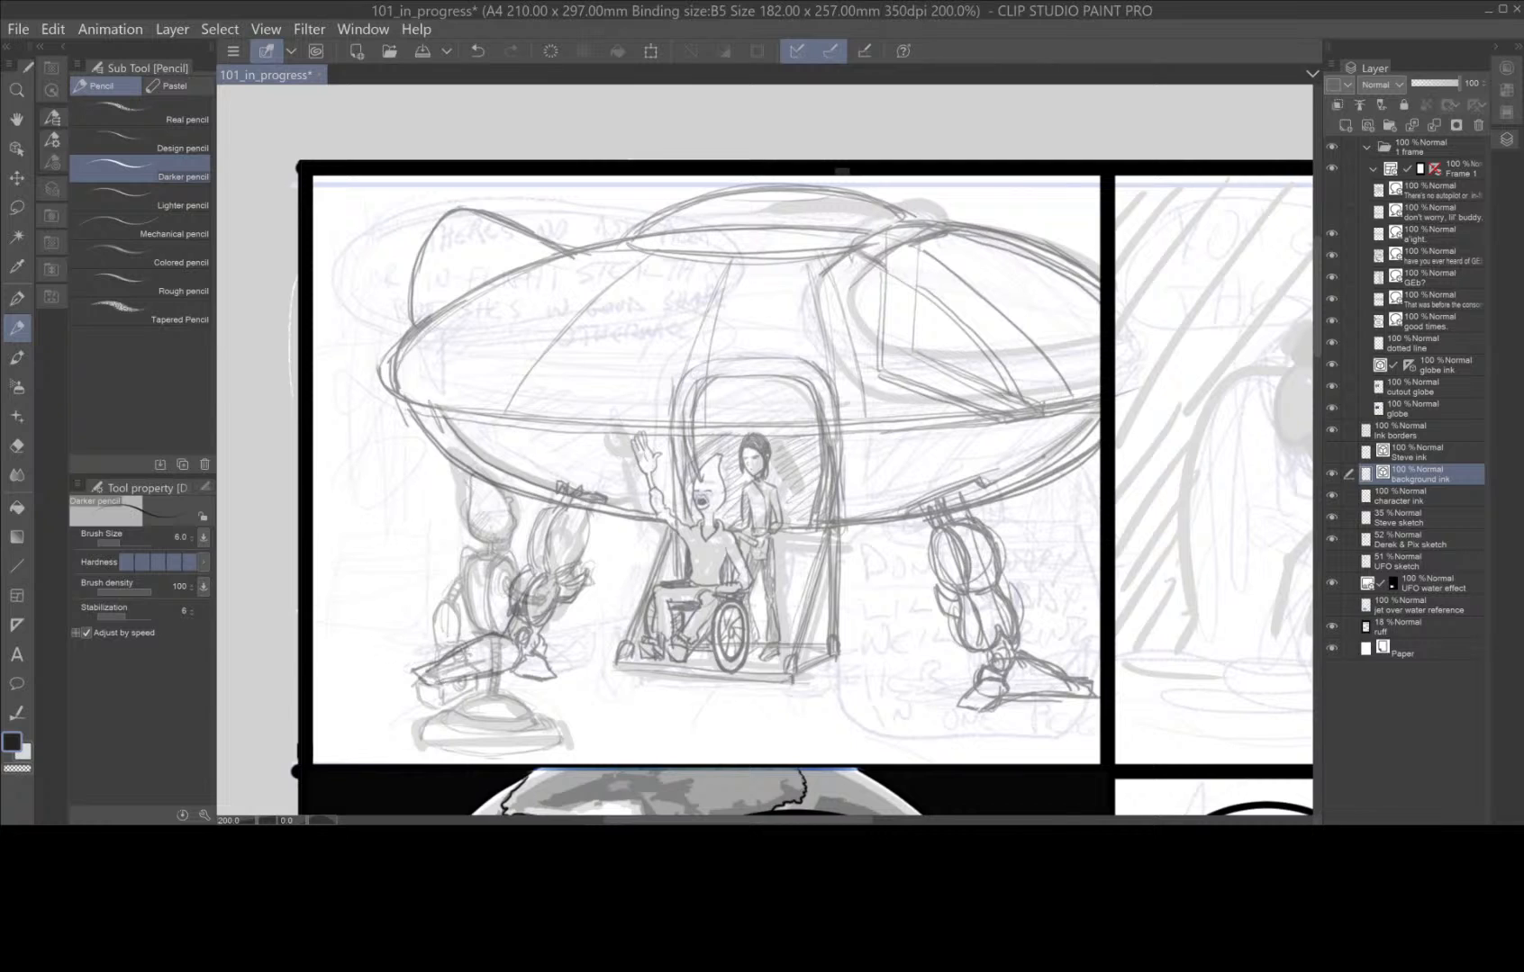
pyautogui.click(16, 357)
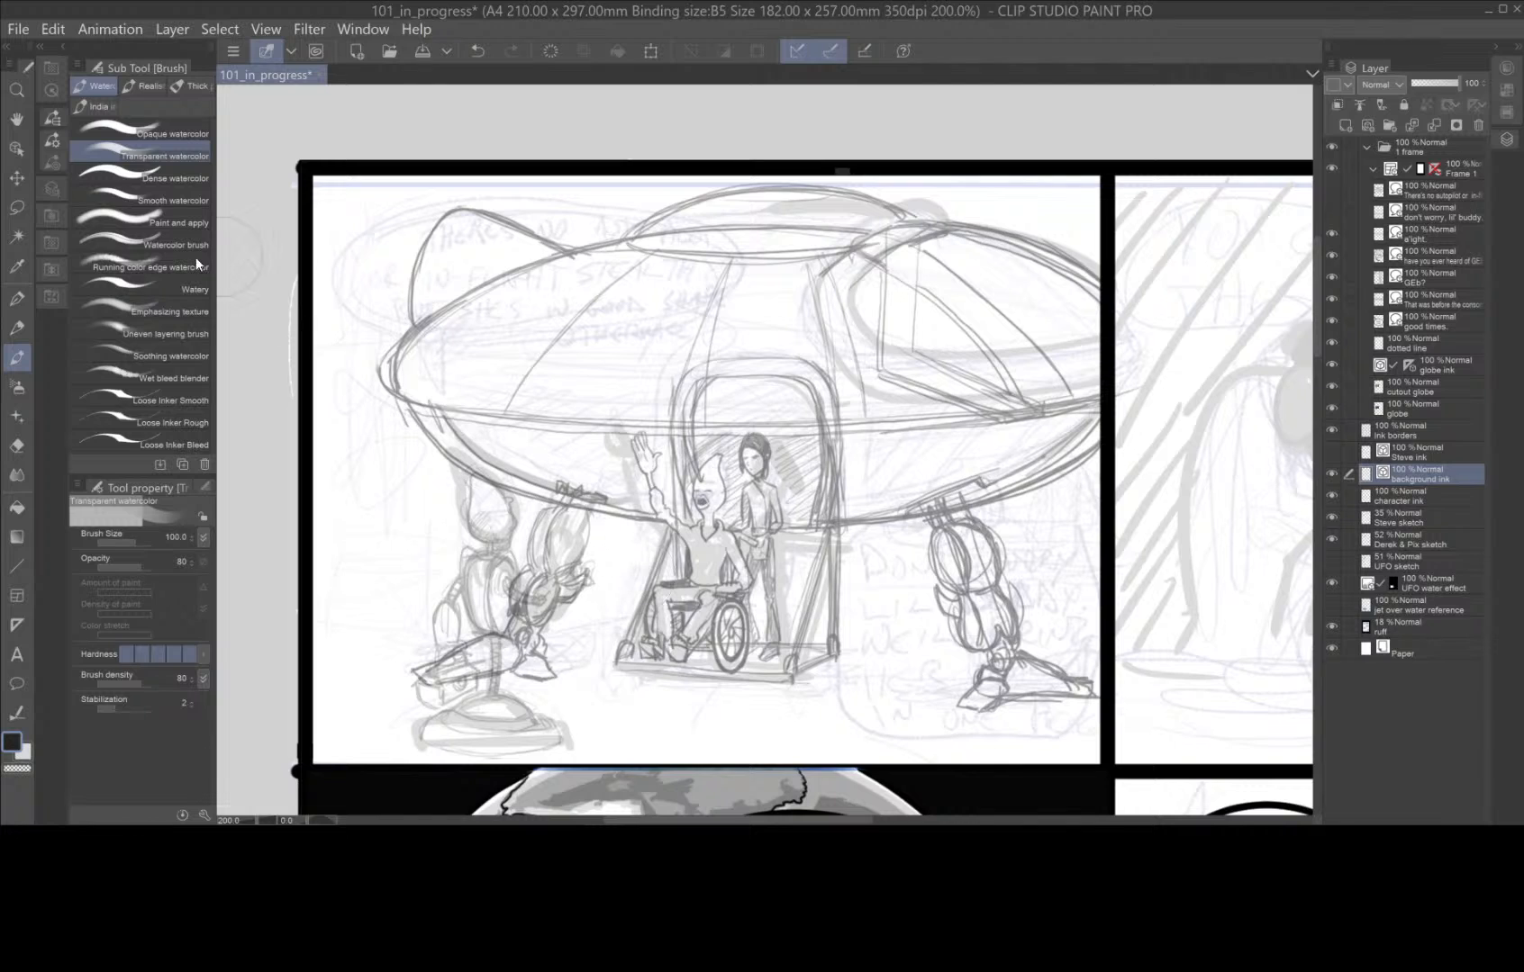
pyautogui.click(19, 301)
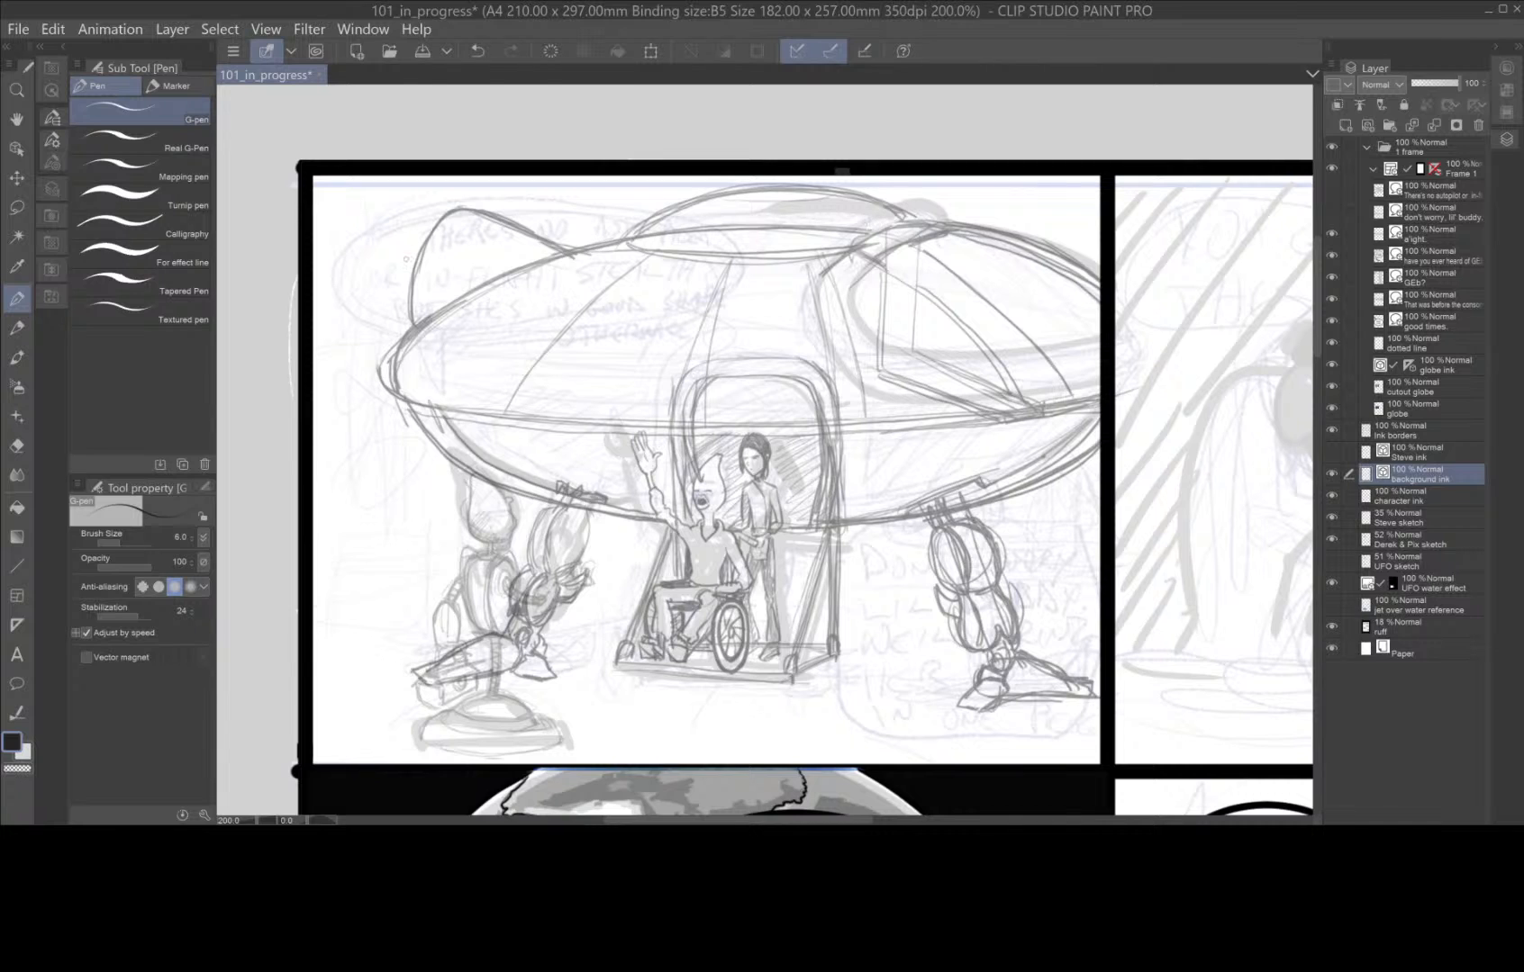
pyautogui.scroll(2, 943, 298)
pyautogui.moveTo(915, 282); pyautogui.dragTo(1129, 571)
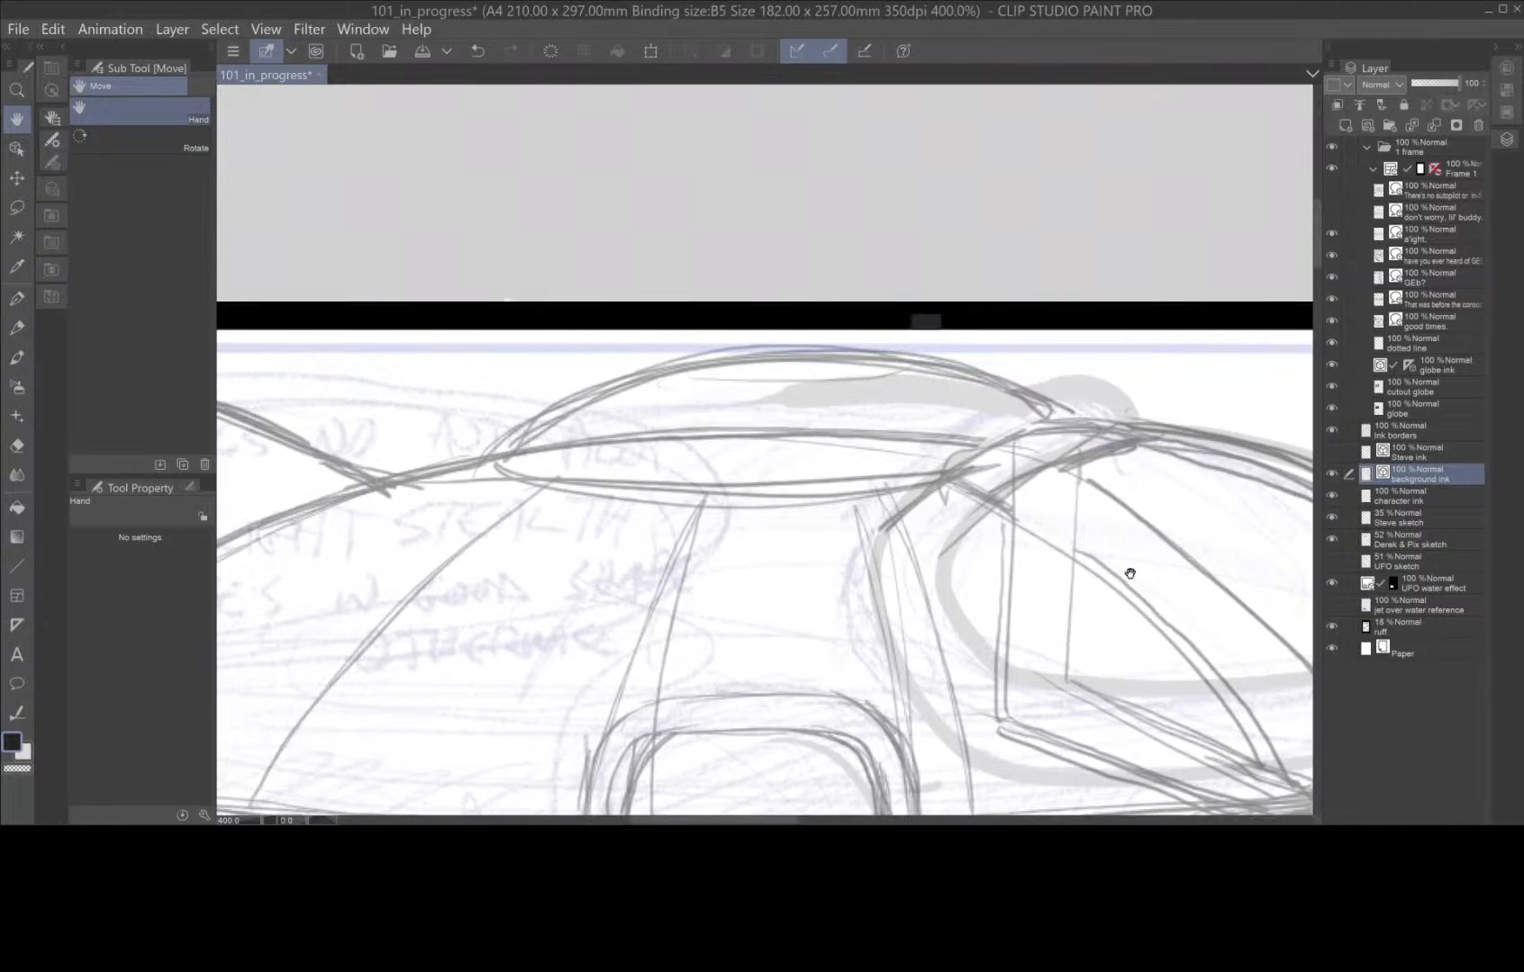
pyautogui.moveTo(1074, 420)
pyautogui.mouseDown()
pyautogui.moveTo(927, 365)
pyautogui.moveTo(770, 356)
pyautogui.moveTo(612, 389)
pyautogui.moveTo(495, 462)
pyautogui.moveTo(614, 497)
pyautogui.moveTo(801, 497)
pyautogui.moveTo(1004, 473)
pyautogui.moveTo(1104, 430)
pyautogui.mouseUp()
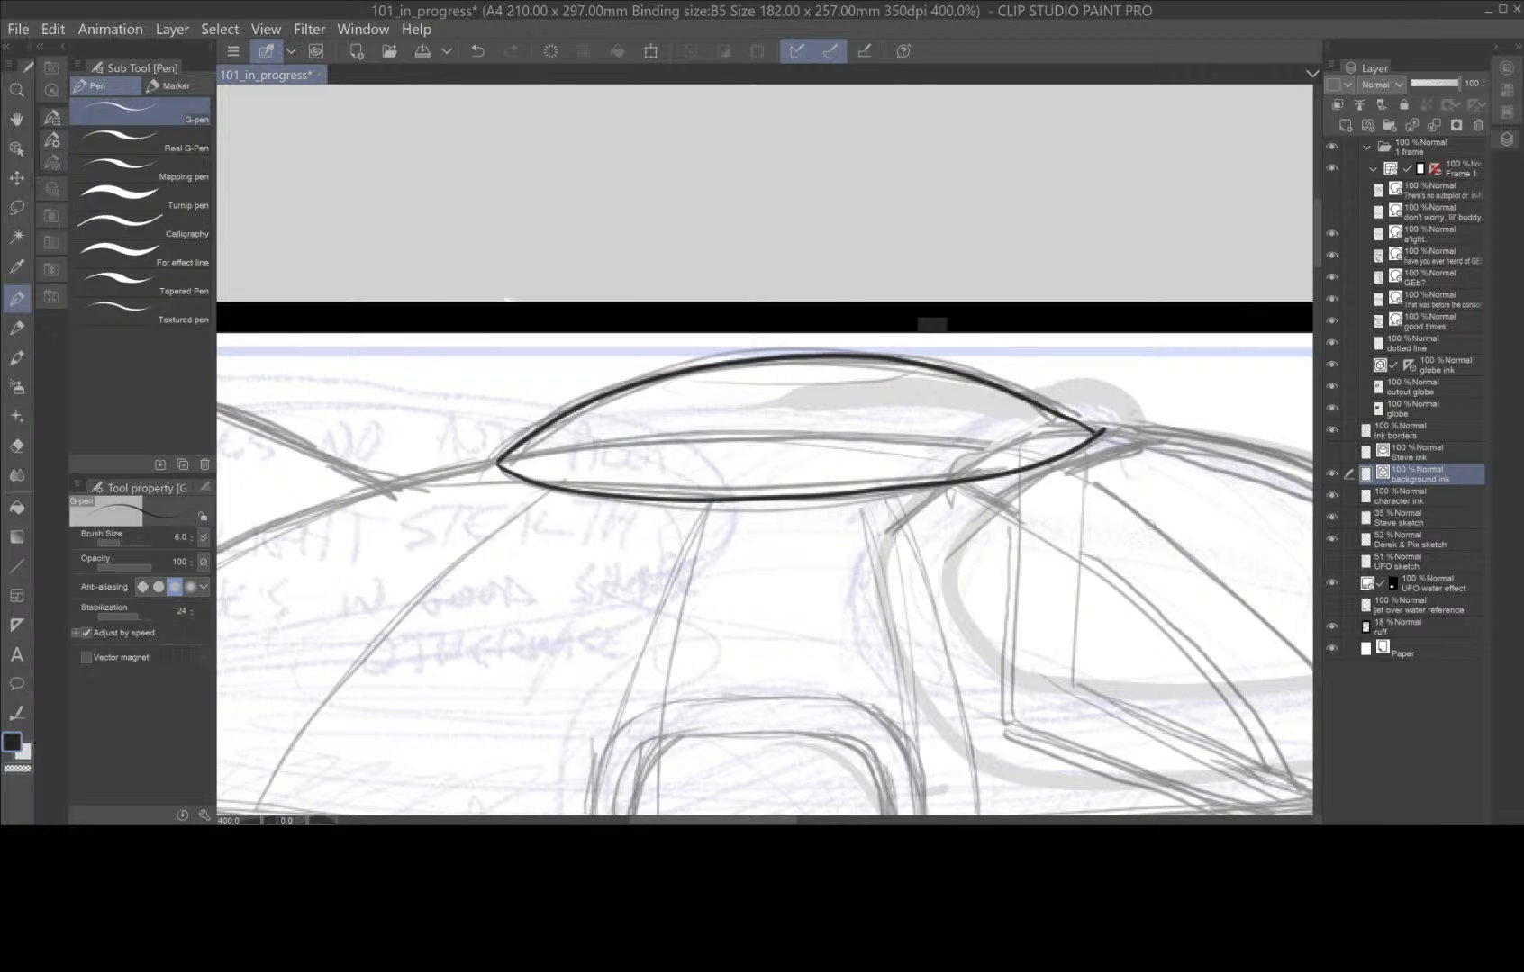
# Ink the short double brace beside the dome and the cockpit window's inner vertical edge.
pyautogui.press('h')
pyautogui.moveTo(1104, 550); pyautogui.dragTo(1030, 296)
pyautogui.press('p')
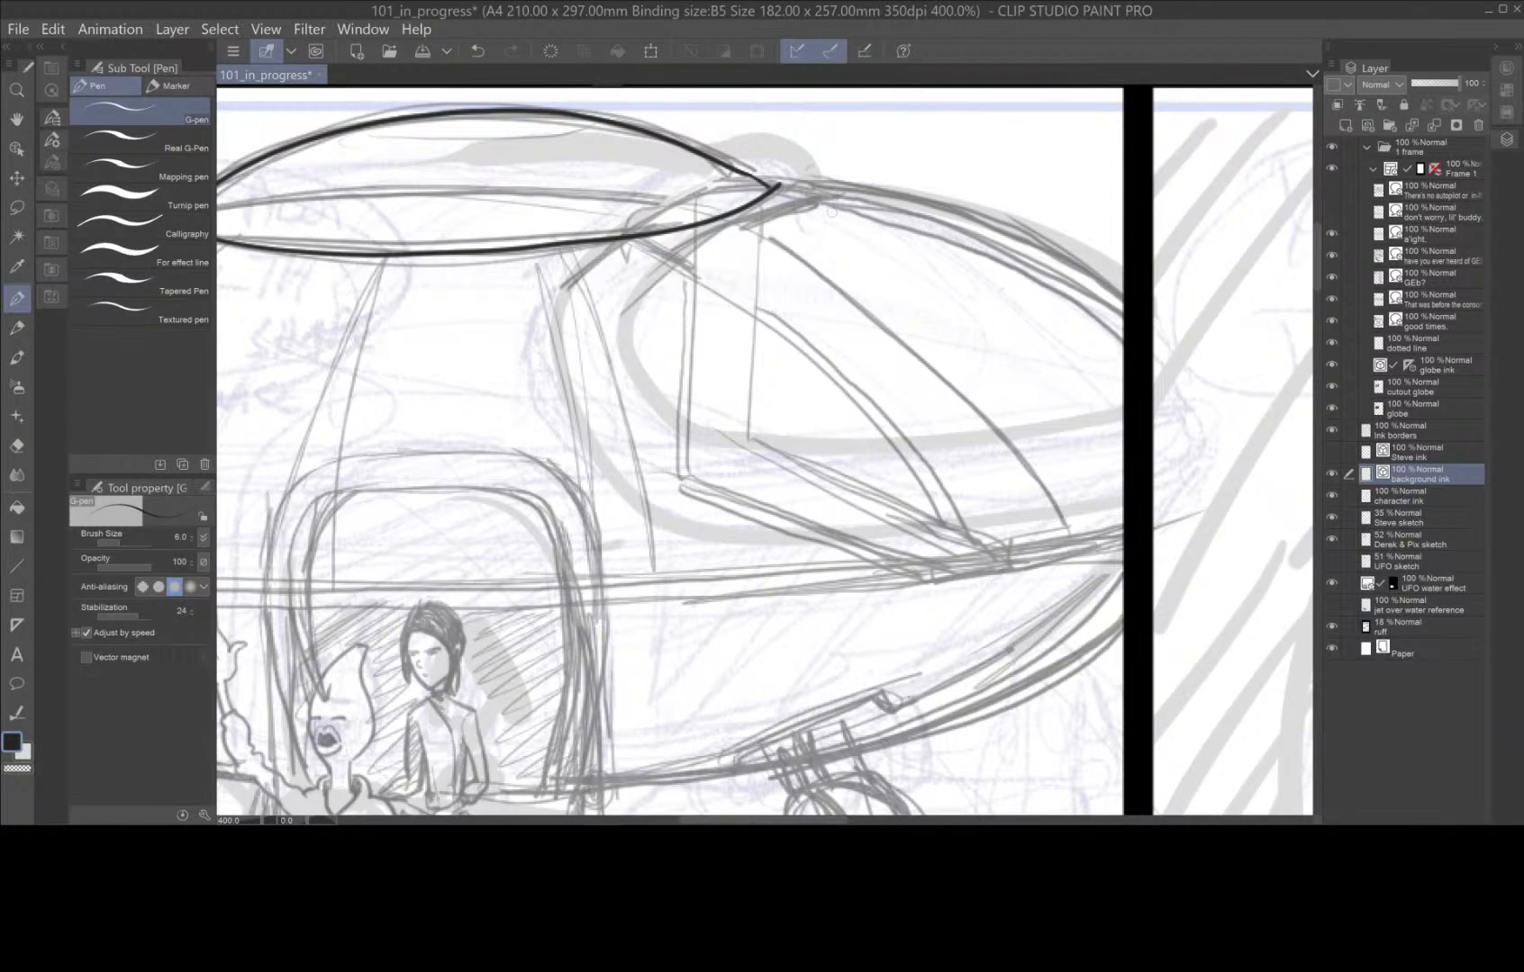
pyautogui.moveTo(771, 239)
pyautogui.mouseDown()
pyautogui.moveTo(833, 196)
pyautogui.moveTo(783, 217)
pyautogui.mouseUp()
pyautogui.moveTo(767, 216); pyautogui.dragTo(753, 441)
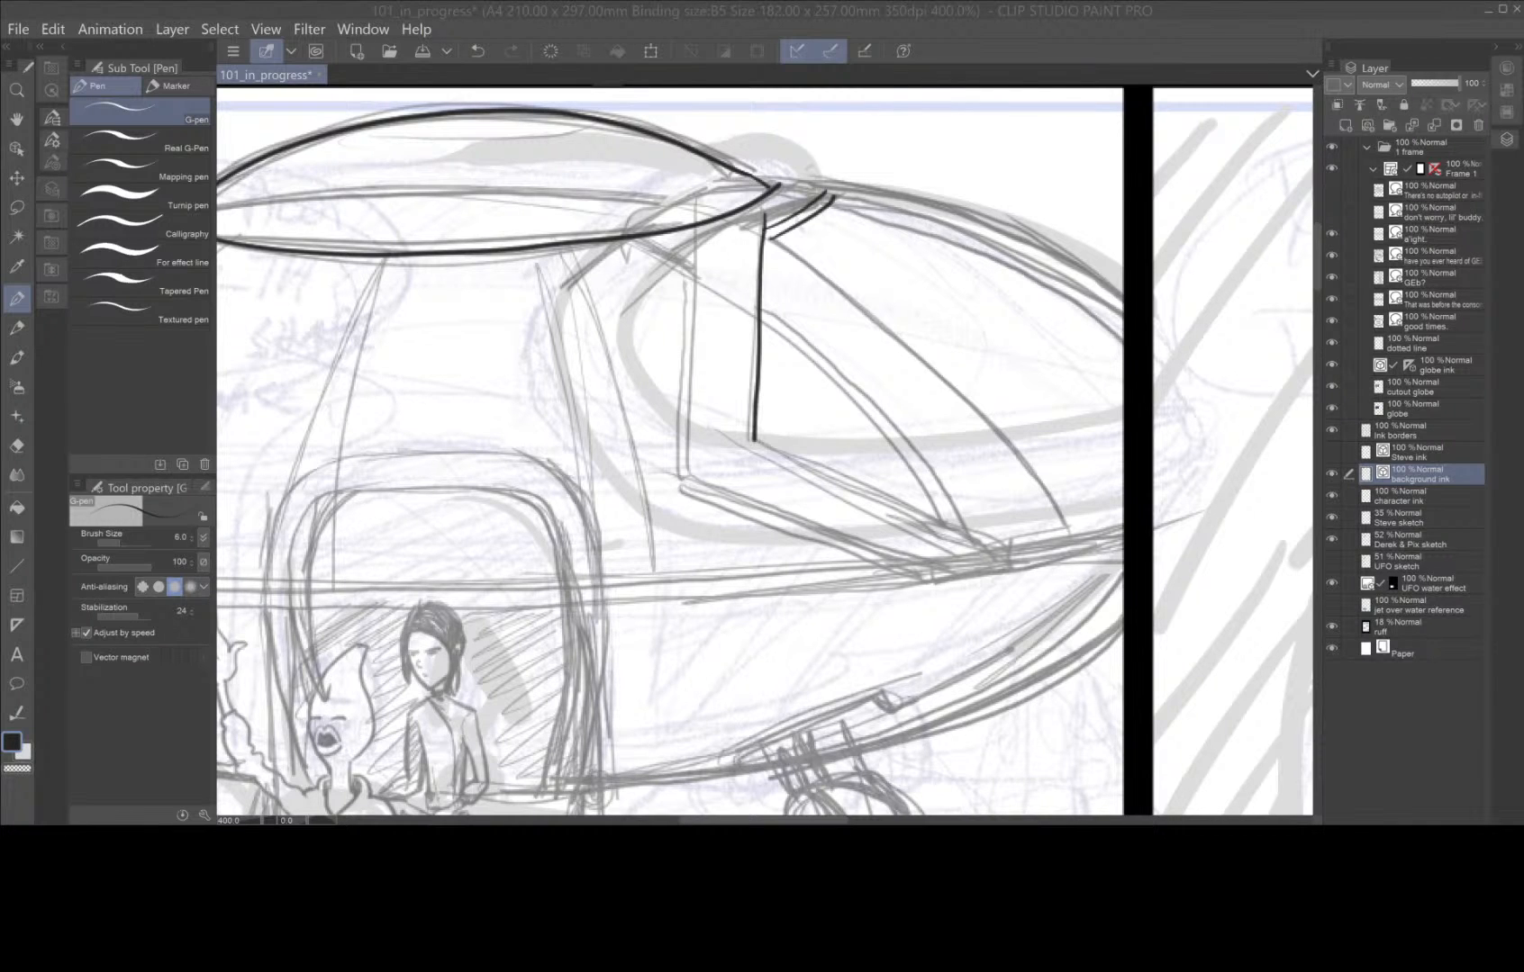
# Ink the cockpit window's outer upright, slanted sill and curved front edge, redoing the sill's upper line.
pyautogui.moveTo(695, 229); pyautogui.dragTo(688, 483)
pyautogui.moveTo(690, 230)
pyautogui.mouseDown()
pyautogui.moveTo(681, 491)
pyautogui.moveTo(921, 555)
pyautogui.mouseUp()
pyautogui.moveTo(682, 489)
pyautogui.mouseDown()
pyautogui.moveTo(925, 572)
pyautogui.moveTo(1009, 549)
pyautogui.moveTo(753, 440)
pyautogui.mouseUp()
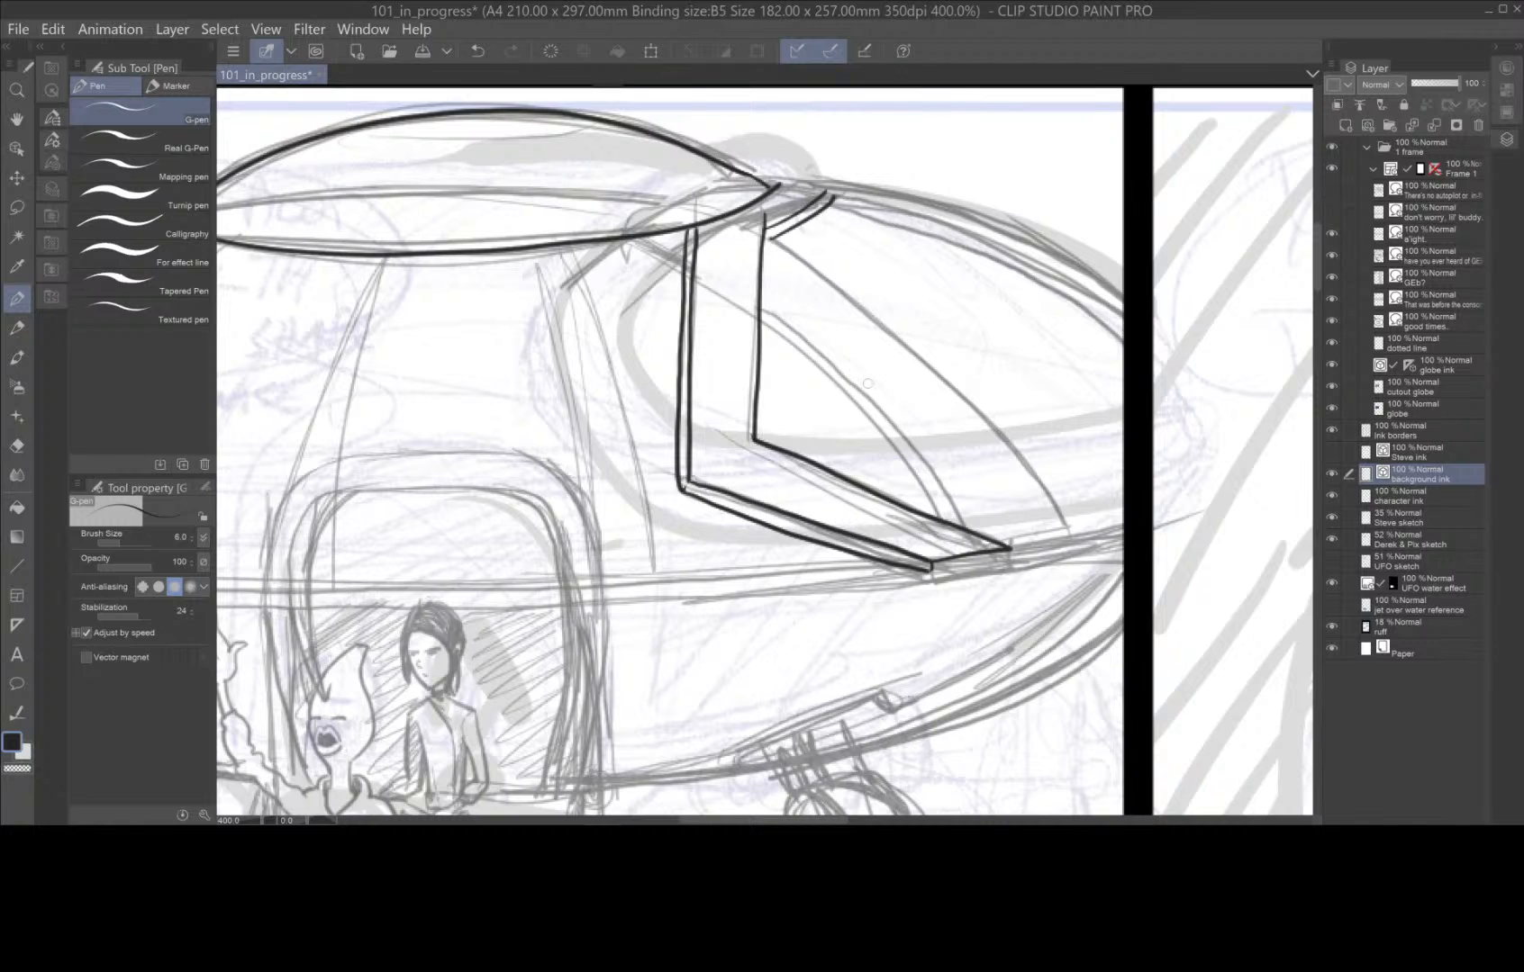
pyautogui.hotkey('ctrl', 'z')
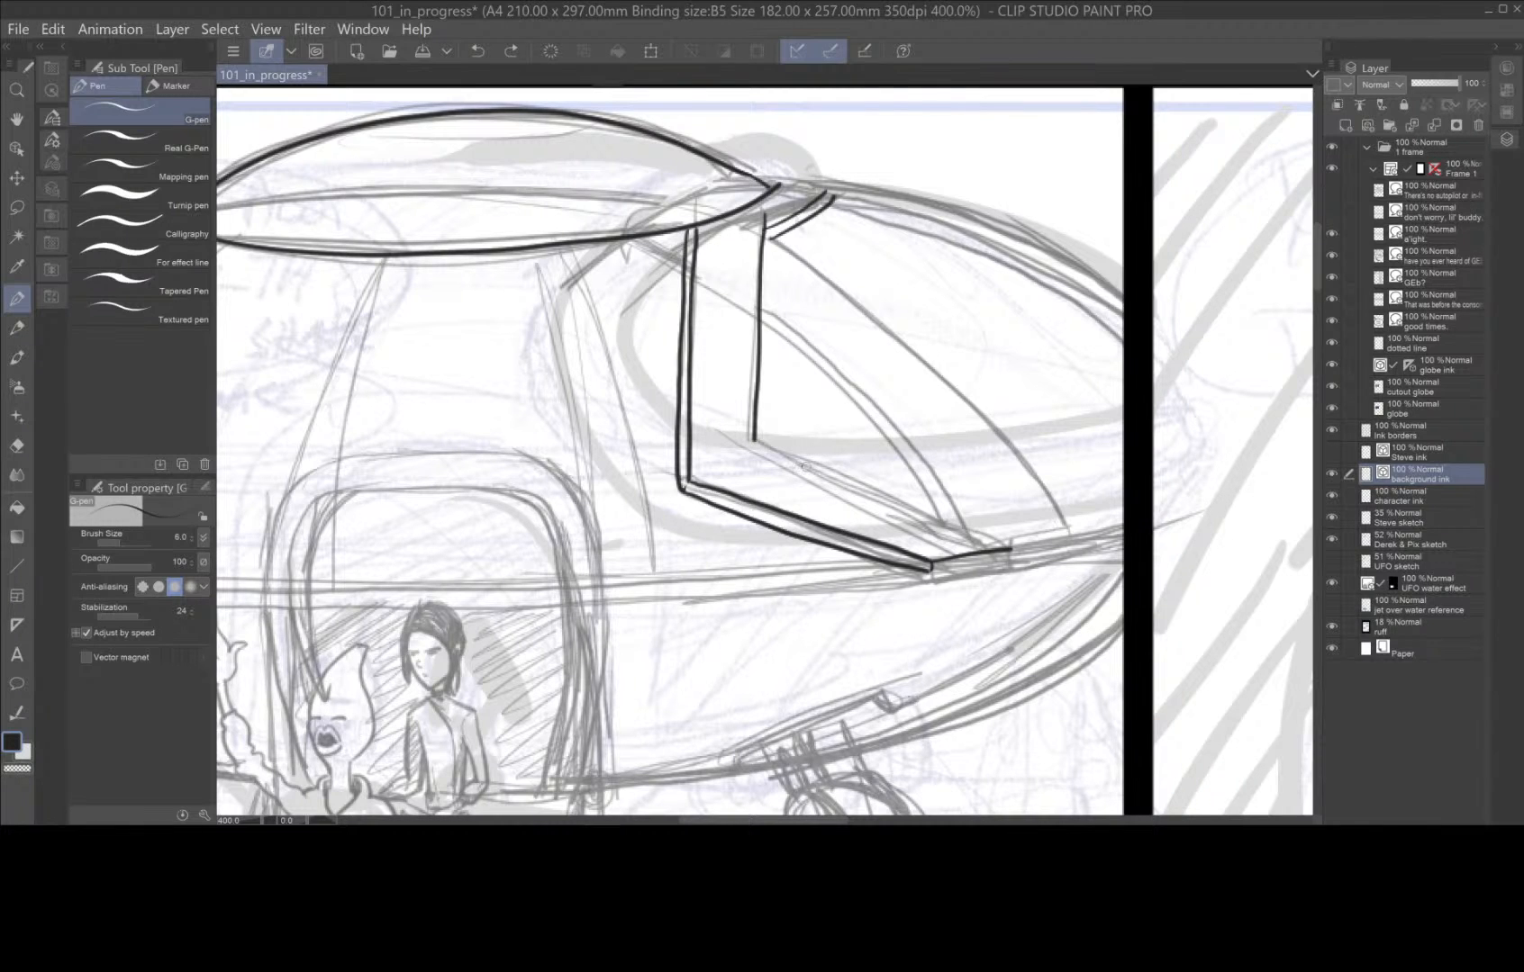
pyautogui.moveTo(1010, 547); pyautogui.dragTo(752, 440)
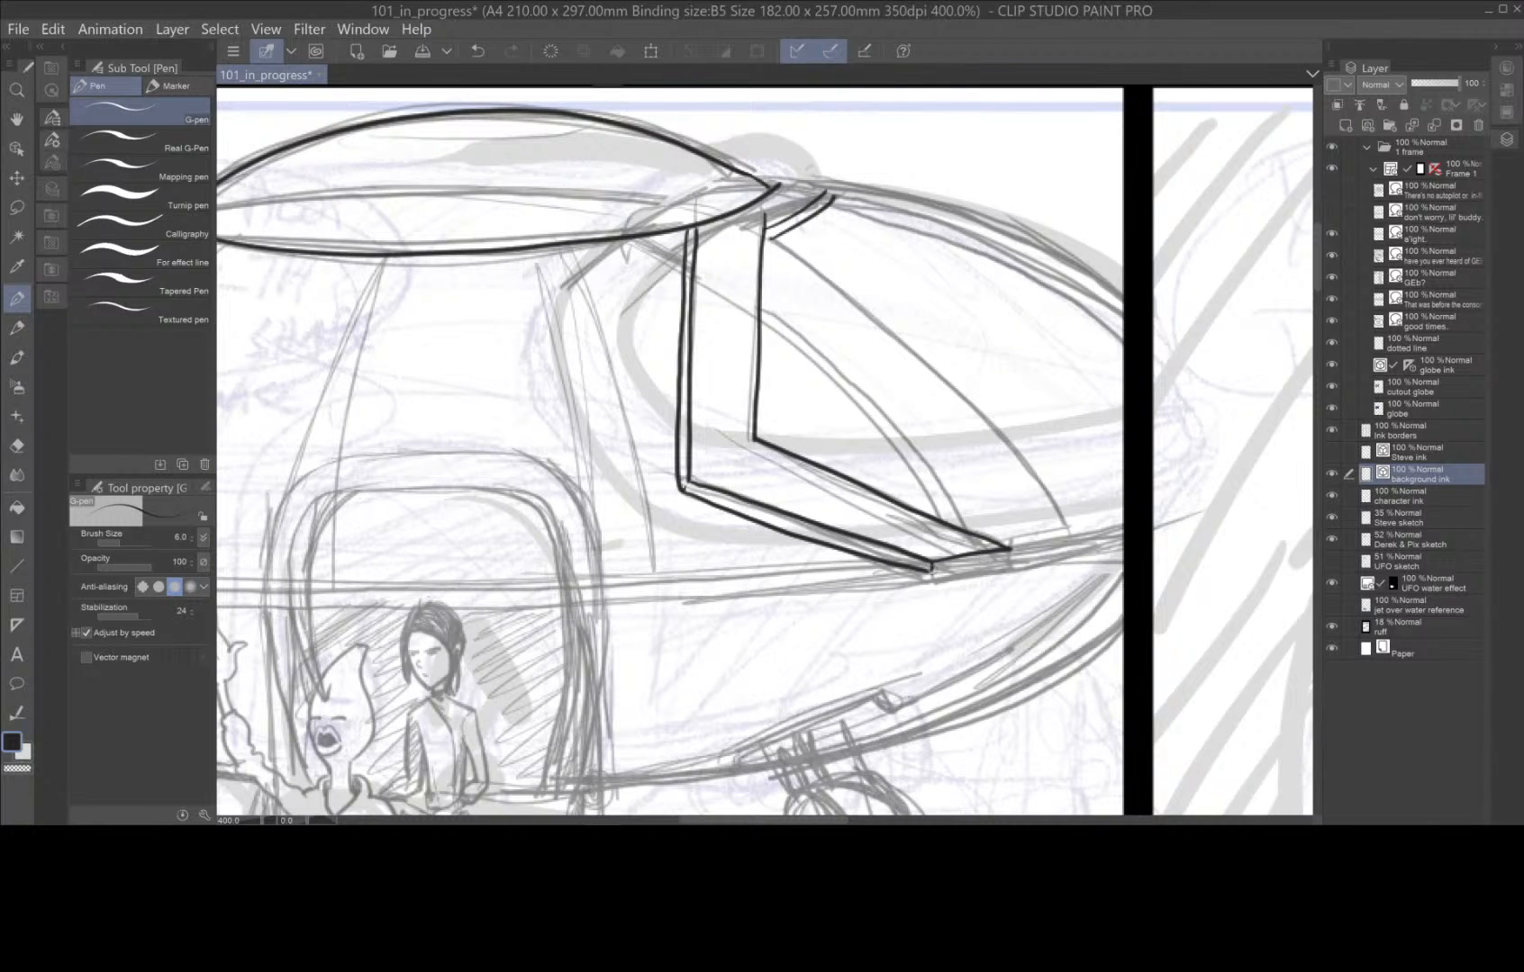
pyautogui.moveTo(931, 569)
pyautogui.mouseDown()
pyautogui.moveTo(1079, 550)
pyautogui.moveTo(975, 407)
pyautogui.moveTo(763, 231)
pyautogui.mouseUp()
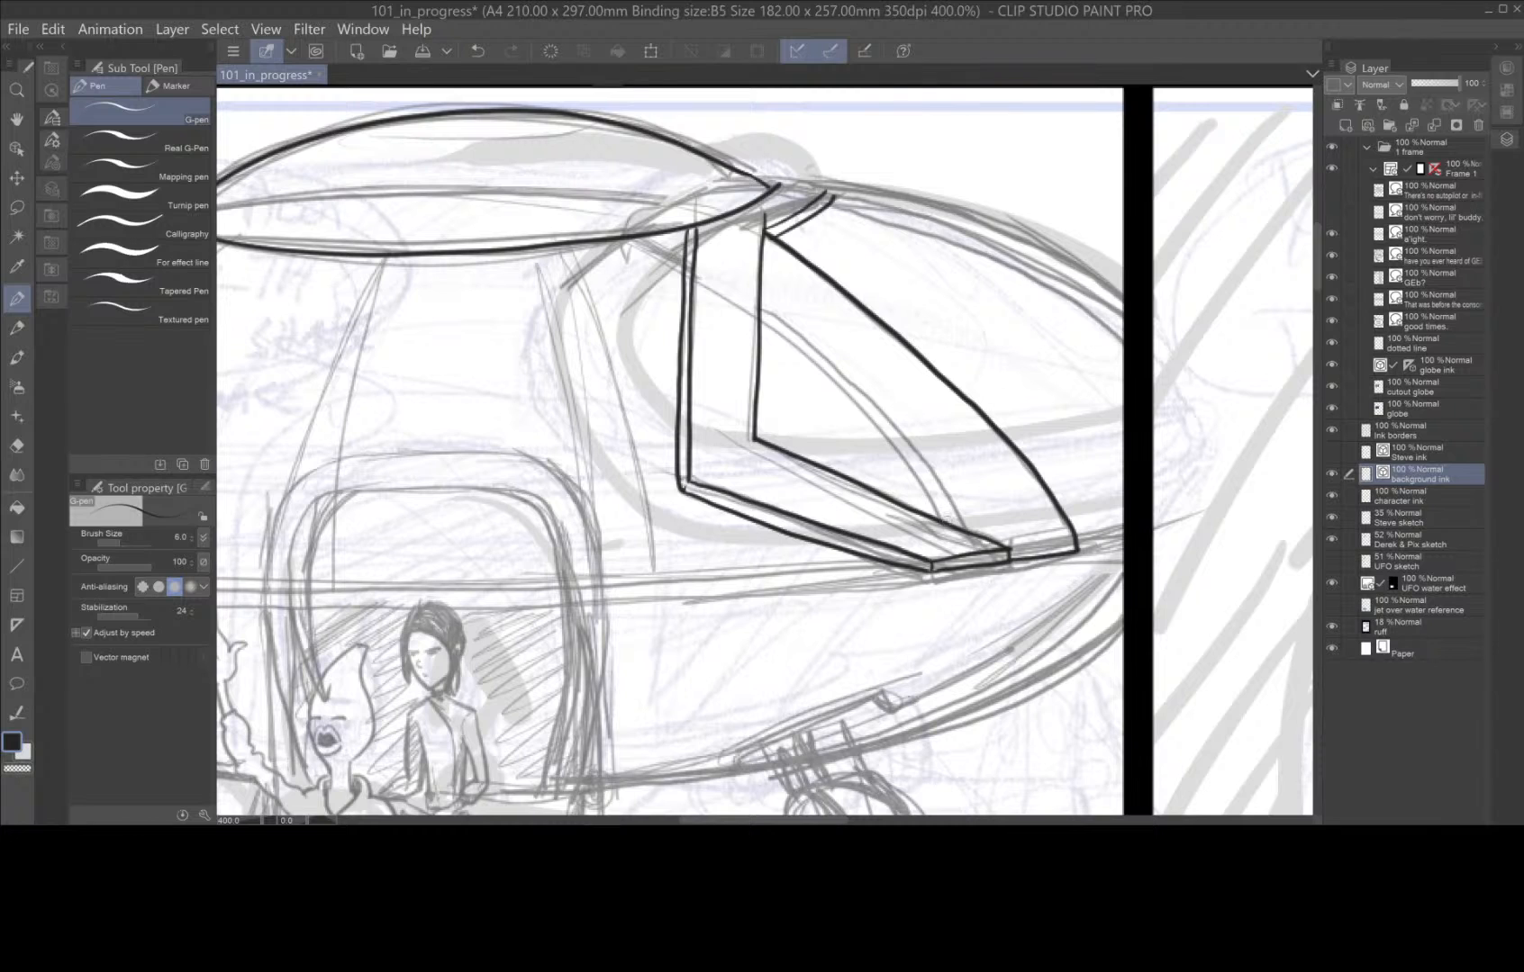
# Ink the cockpit window's curved double inner strut, the hull edge in front of it and the canopy's upper double outline to the dome.
pyautogui.moveTo(942, 522)
pyautogui.mouseDown()
pyautogui.moveTo(876, 421)
pyautogui.moveTo(759, 317)
pyautogui.mouseUp()
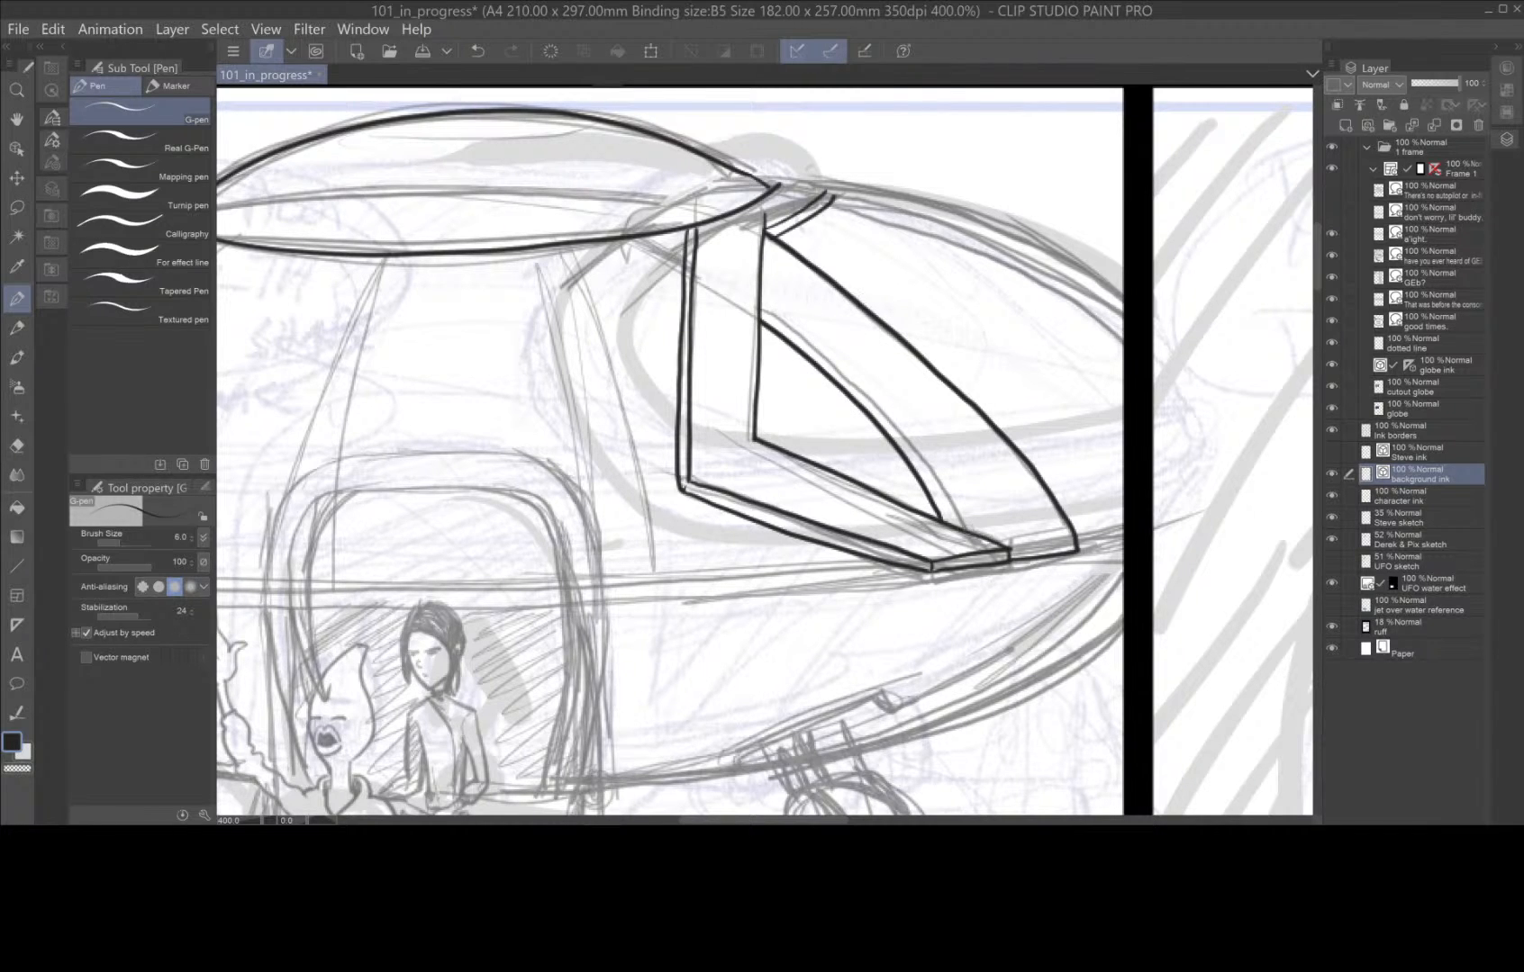
pyautogui.moveTo(965, 533)
pyautogui.mouseDown()
pyautogui.moveTo(892, 424)
pyautogui.moveTo(761, 310)
pyautogui.mouseUp()
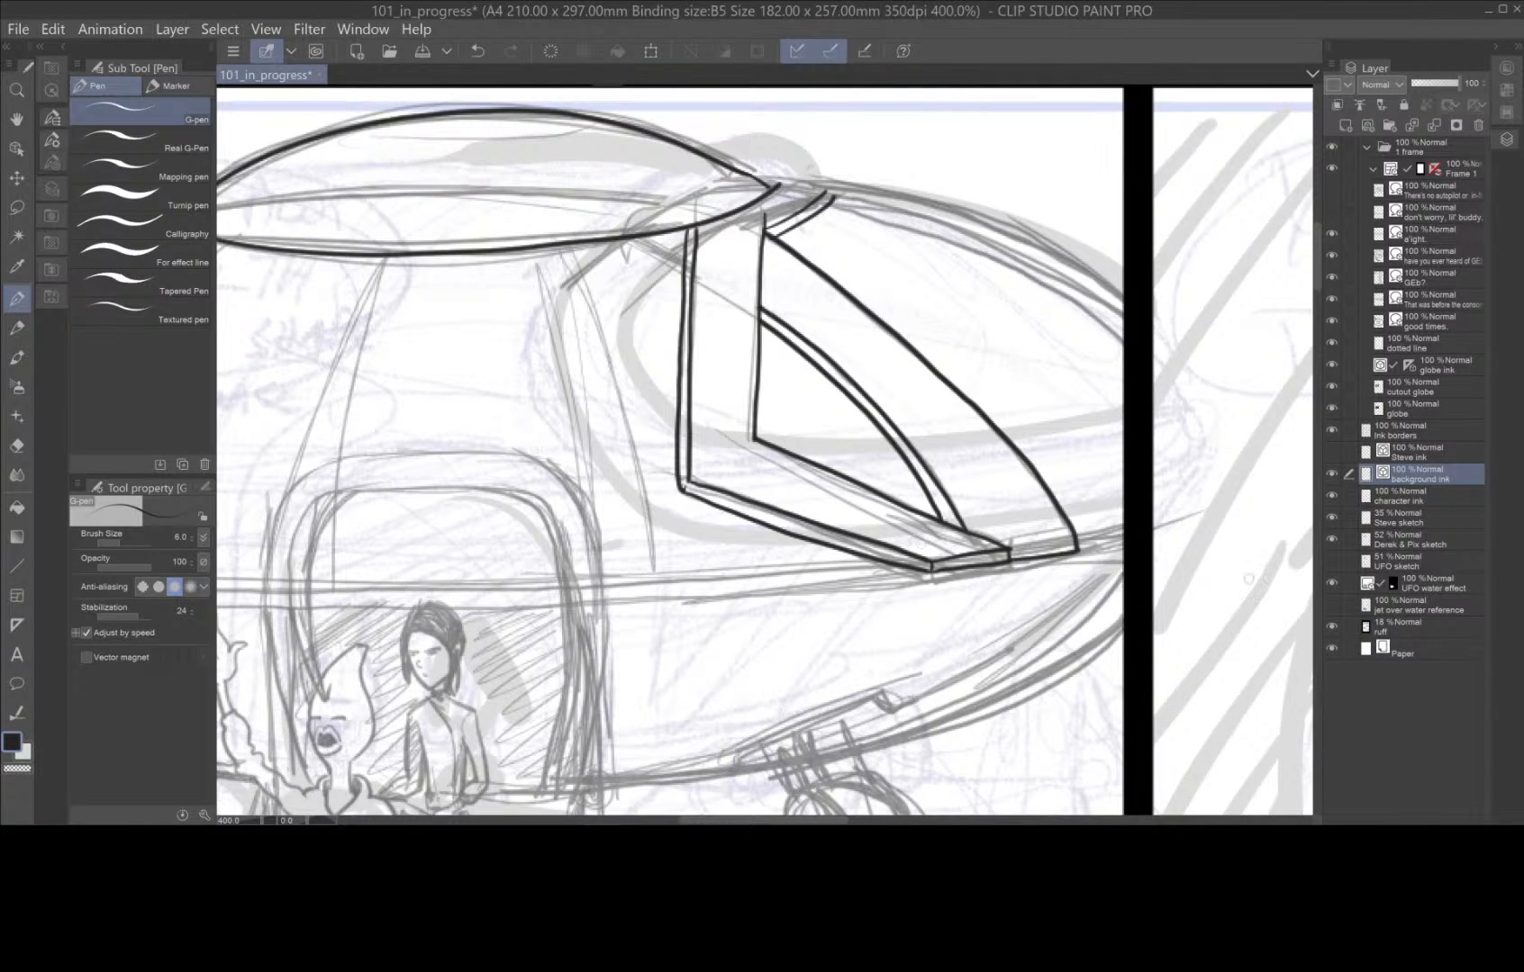
pyautogui.moveTo(1078, 537)
pyautogui.mouseDown()
pyautogui.moveTo(1129, 520)
pyautogui.moveTo(1129, 537)
pyautogui.mouseUp()
pyautogui.moveTo(1125, 343)
pyautogui.mouseDown()
pyautogui.moveTo(1006, 263)
pyautogui.moveTo(828, 200)
pyautogui.mouseUp()
pyautogui.moveTo(1128, 326)
pyautogui.mouseDown()
pyautogui.moveTo(1005, 248)
pyautogui.moveTo(825, 191)
pyautogui.mouseUp()
pyautogui.moveTo(1130, 300)
pyautogui.mouseDown()
pyautogui.moveTo(997, 221)
pyautogui.moveTo(819, 178)
pyautogui.moveTo(756, 180)
pyautogui.mouseUp()
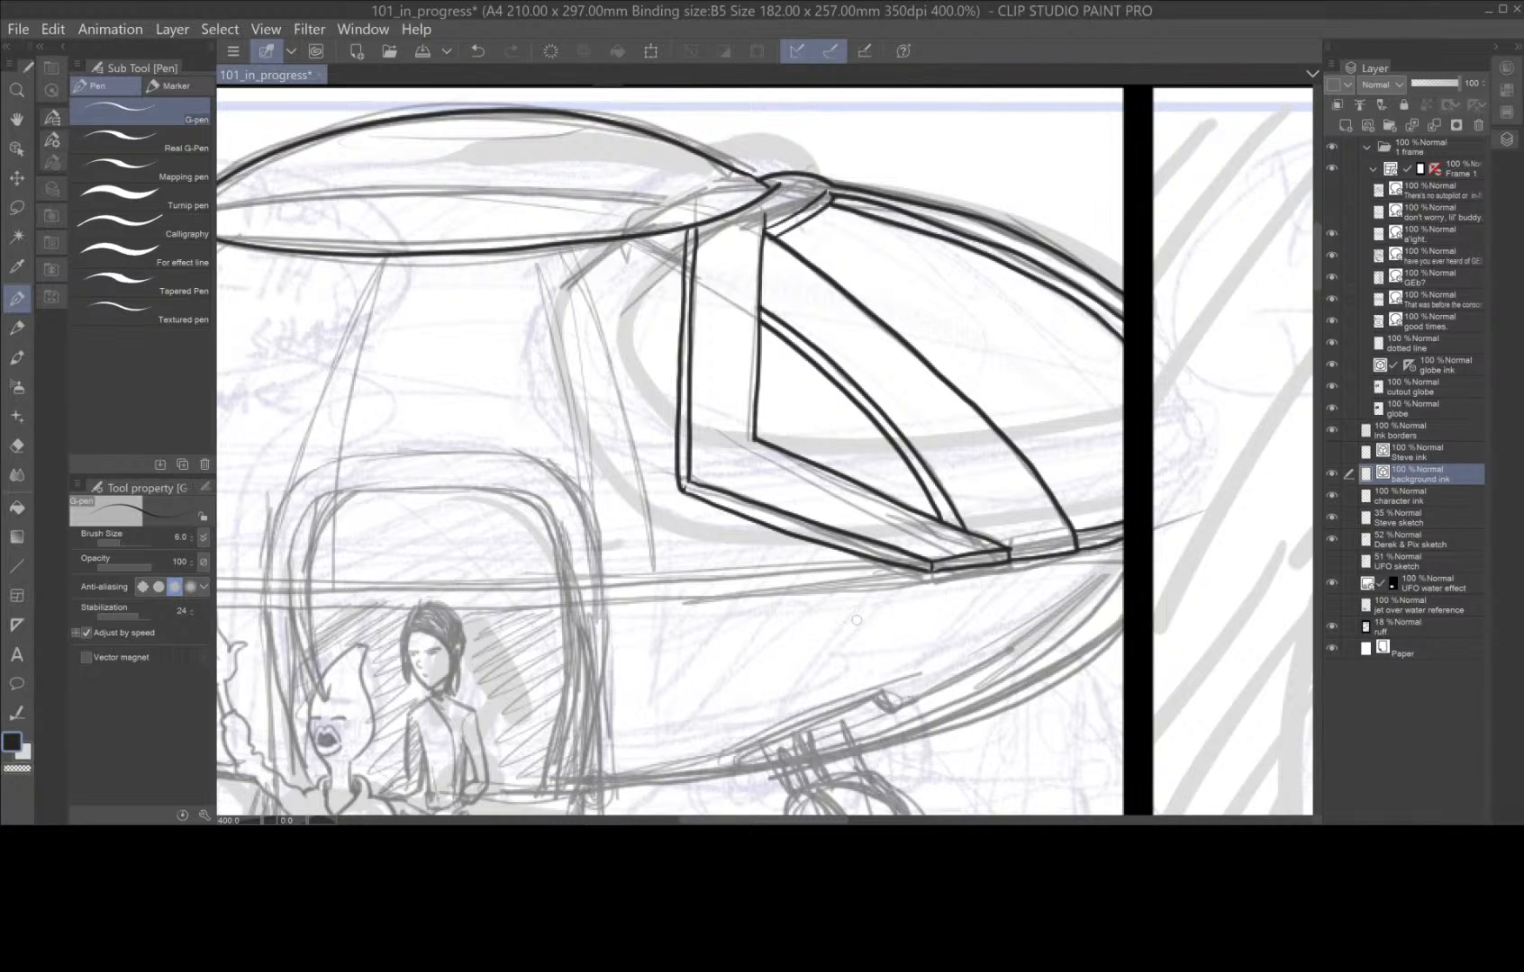
# Ink the upper hull's outer curve around the ship's left tip and the long rim line running to the cockpit.
pyautogui.press('h')
pyautogui.moveTo(760, 653); pyautogui.dragTo(980, 443)
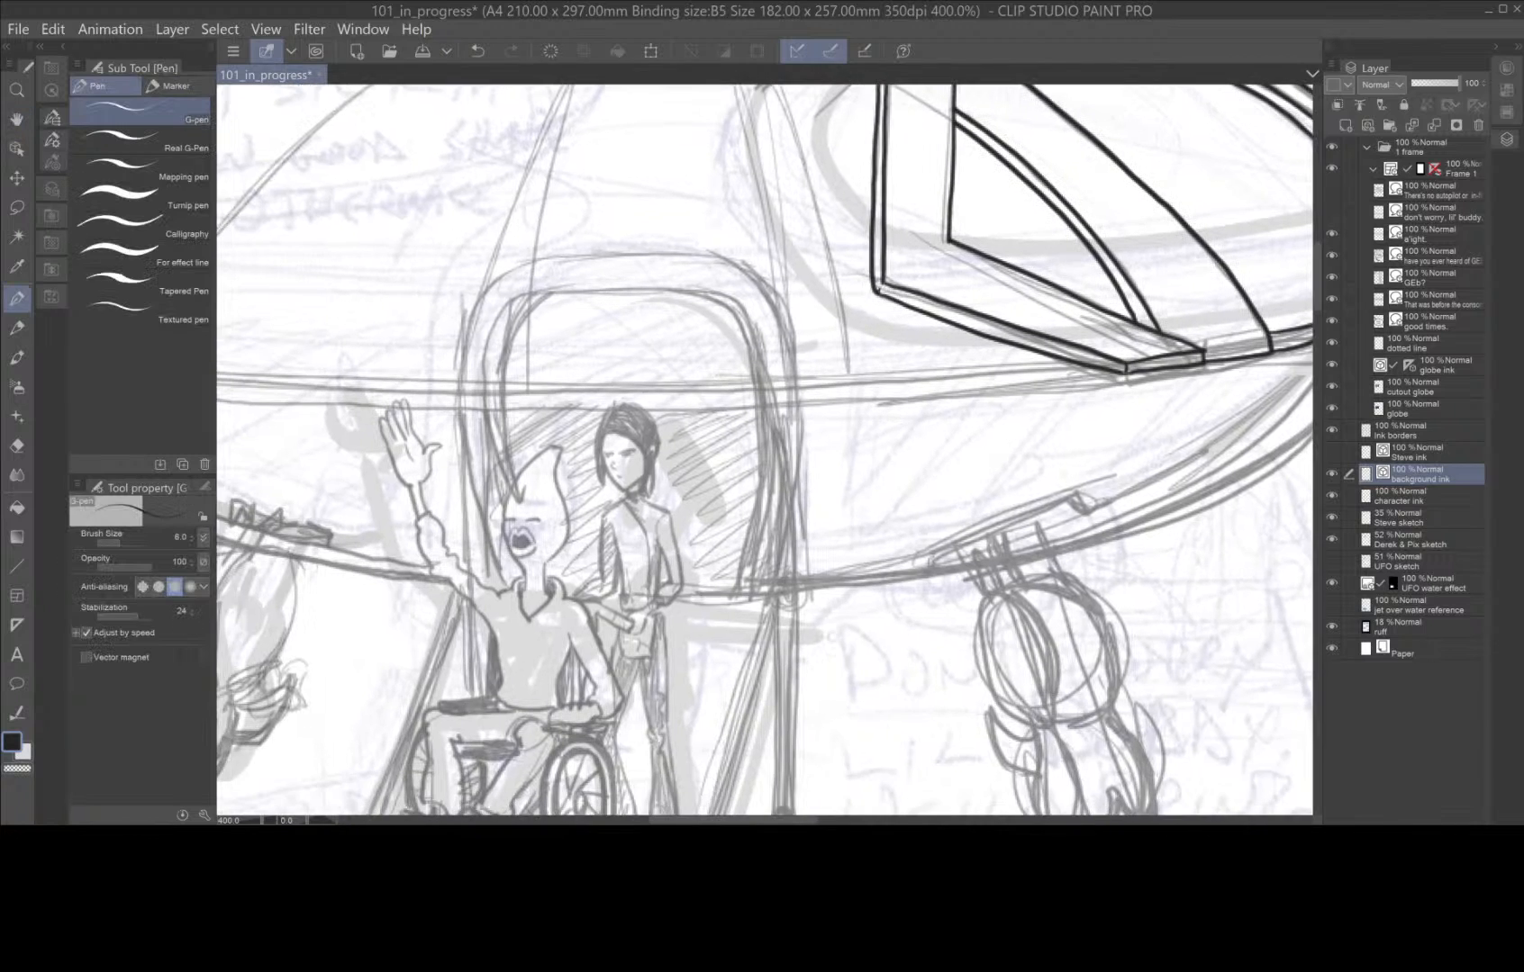
pyautogui.scroll(-3, 823, 649)
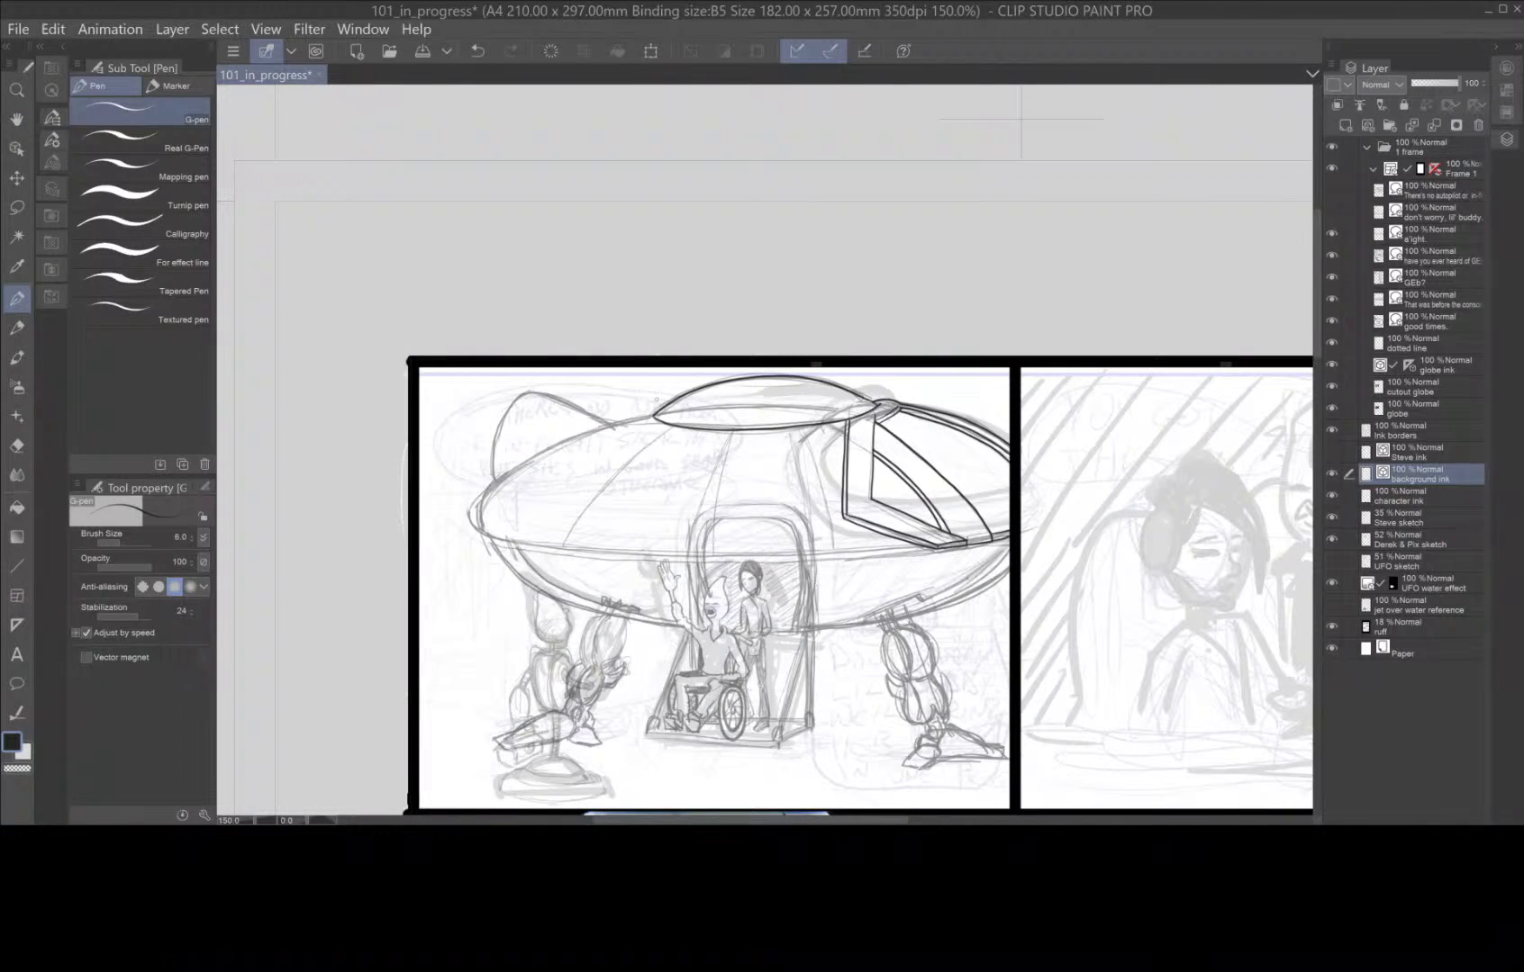
pyautogui.moveTo(630, 419)
pyautogui.mouseDown()
pyautogui.moveTo(512, 469)
pyautogui.moveTo(477, 509)
pyautogui.mouseUp()
pyautogui.moveTo(564, 551); pyautogui.dragTo(911, 551)
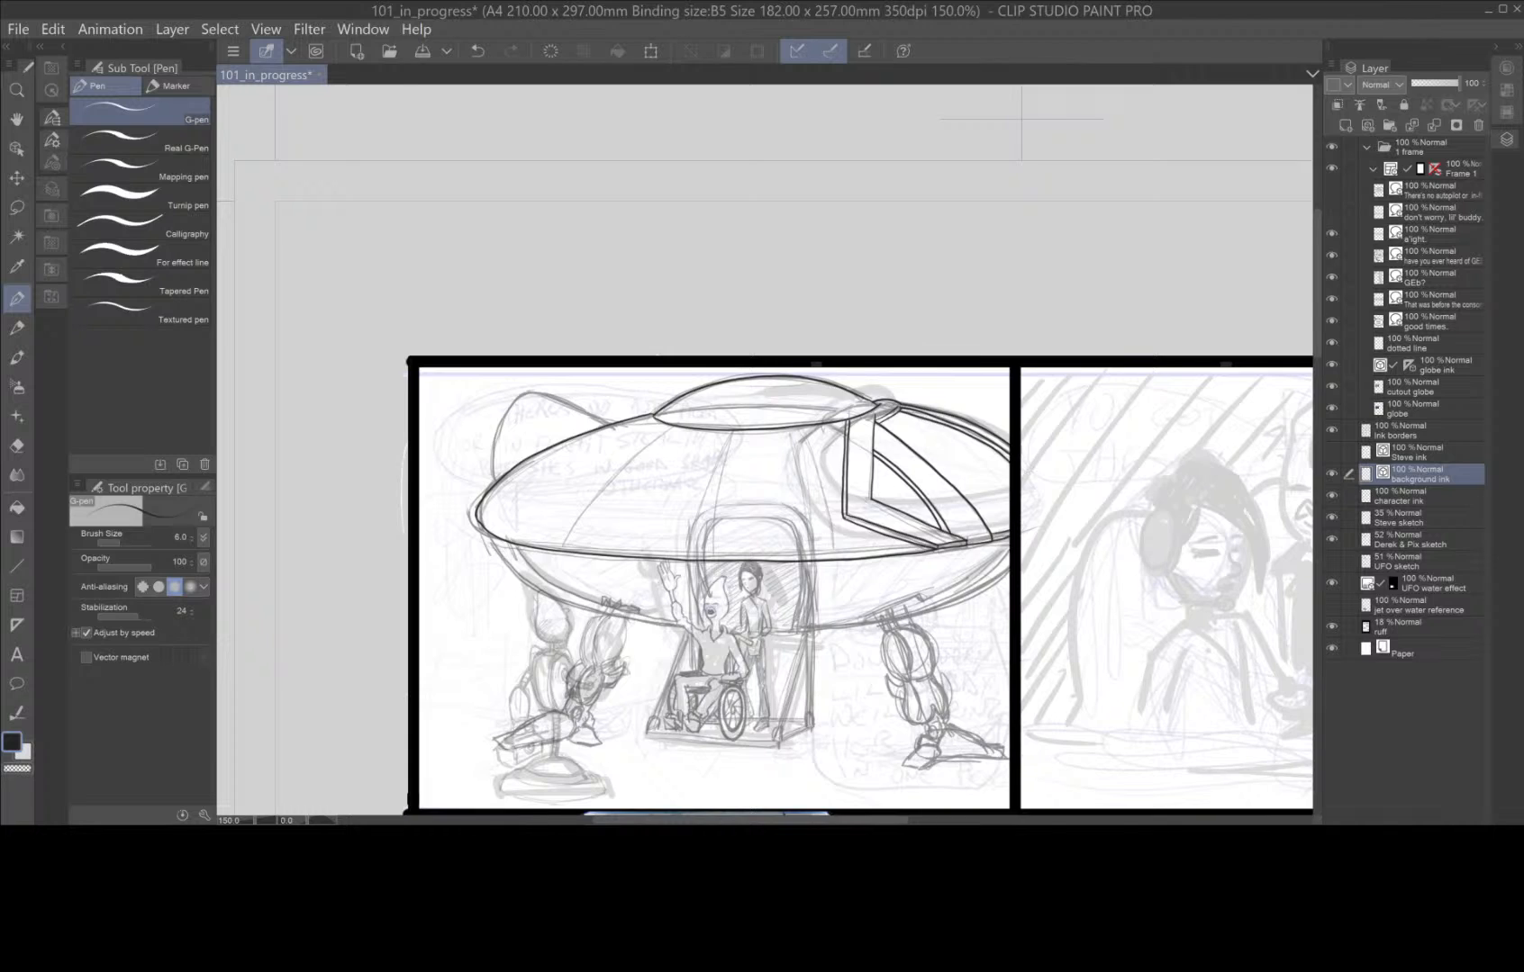
# Ink three curved panel seams across the upper hull, running from the dome down to the rim.
pyautogui.scroll(1, 878, 486)
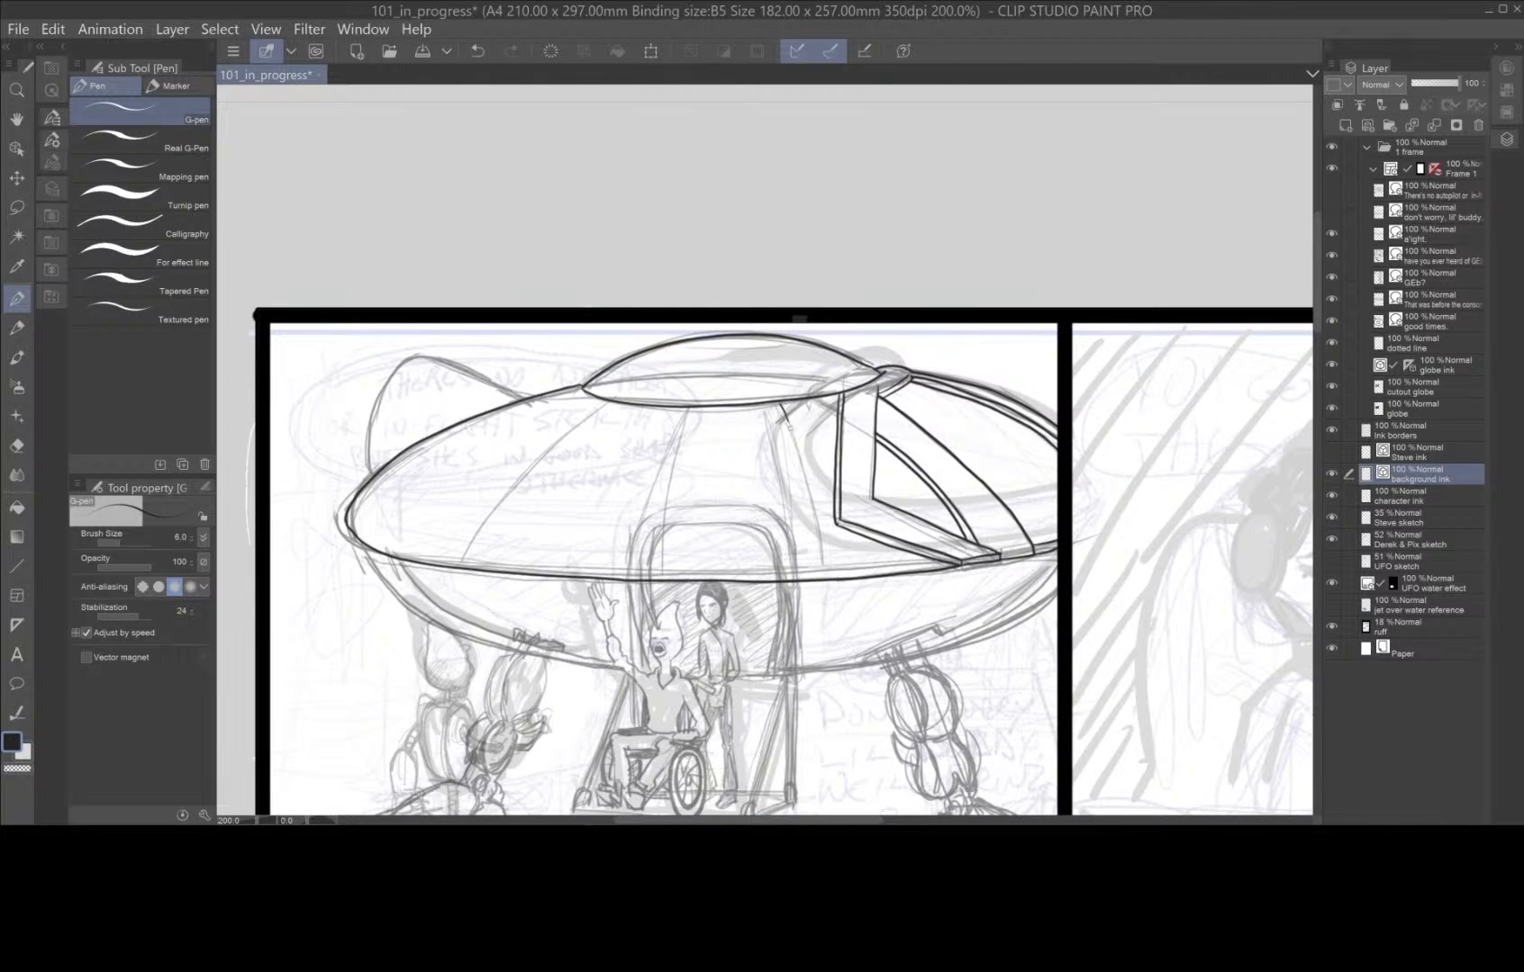
pyautogui.moveTo(787, 424); pyautogui.dragTo(821, 563)
pyautogui.moveTo(671, 407); pyautogui.dragTo(573, 577)
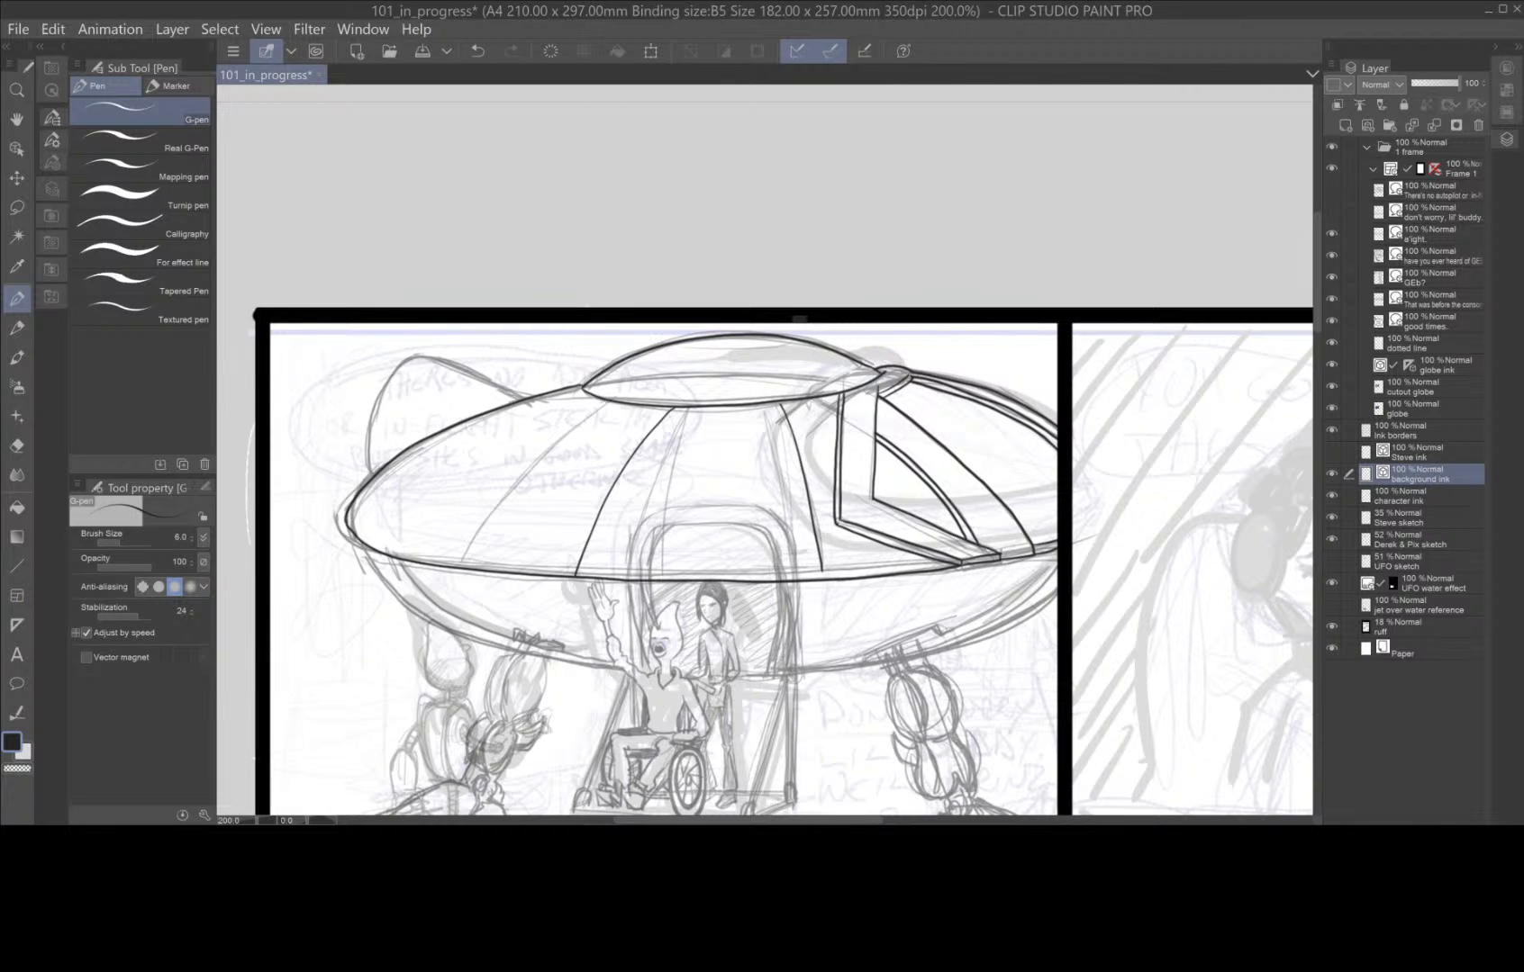
pyautogui.moveTo(598, 405)
pyautogui.mouseDown()
pyautogui.moveTo(475, 471)
pyautogui.moveTo(396, 545)
pyautogui.mouseUp()
# Ink the shallow curved cap line near the top of the dome, redoing it once.
pyautogui.press('space')
pyautogui.moveTo(848, 736); pyautogui.dragTo(864, 713)
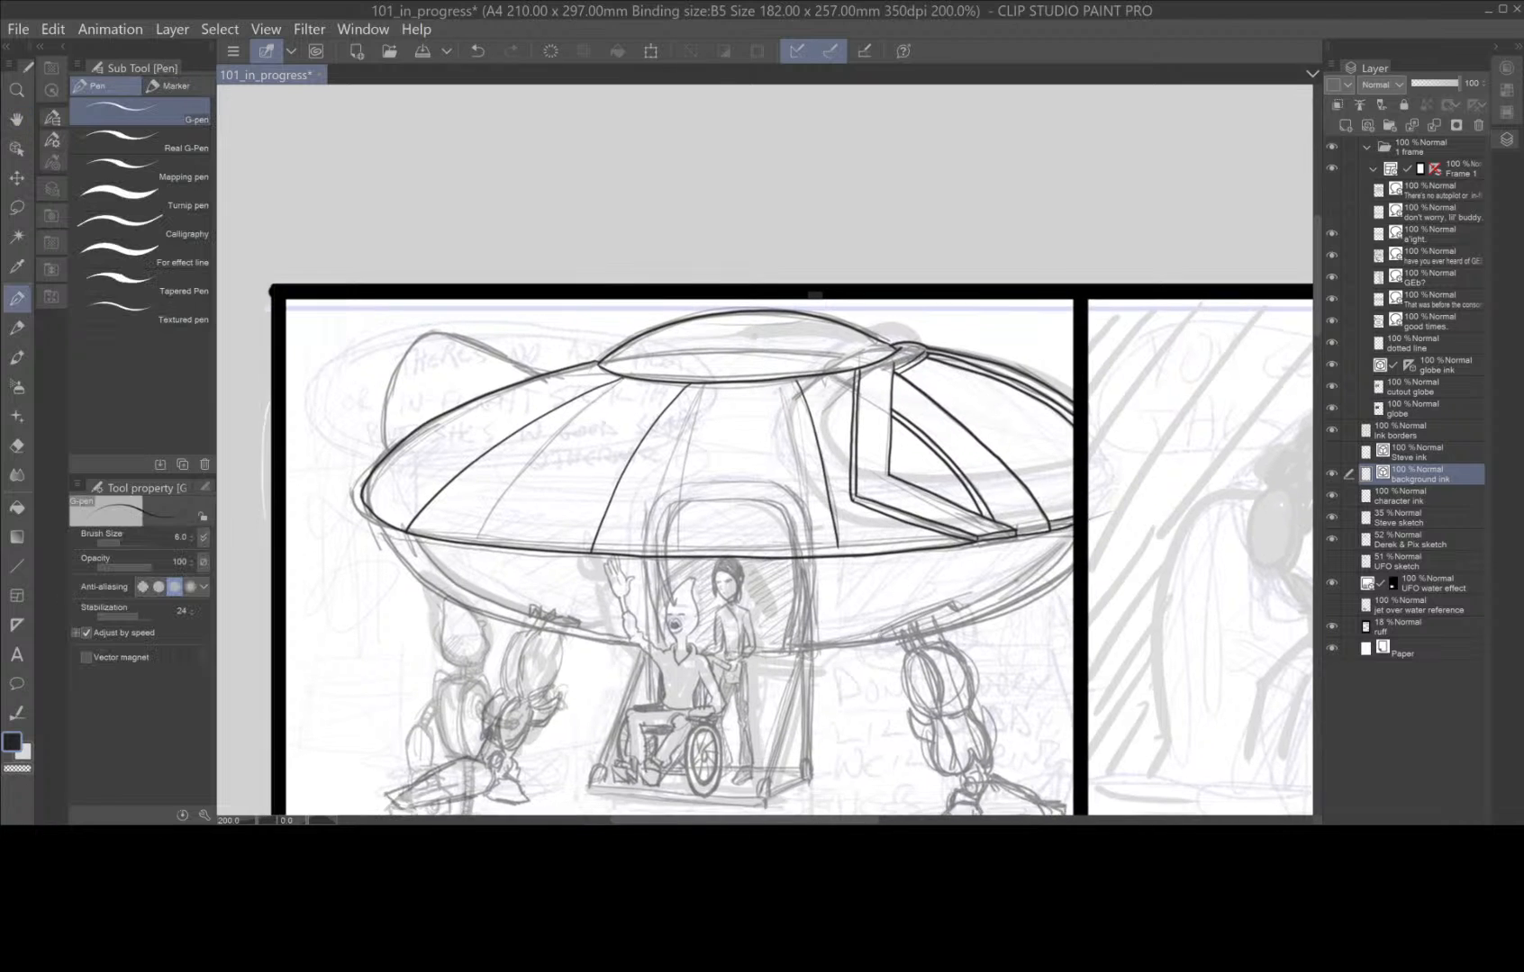
pyautogui.moveTo(713, 325); pyautogui.dragTo(795, 321)
pyautogui.hotkey('ctrl', 'z')
pyautogui.hotkey('ctrl', 'z')
pyautogui.moveTo(726, 324); pyautogui.dragTo(805, 317)
# Ink the band line below the hull's rim and the curved outline of the ship's underside, redoing strokes as needed.
pyautogui.press('space')
pyautogui.moveTo(862, 717); pyautogui.dragTo(986, 527)
pyautogui.scroll(1, 930, 501)
pyautogui.scroll(-1, 856, 510)
pyautogui.press('space')
pyautogui.moveTo(410, 286)
pyautogui.mouseDown()
pyautogui.moveTo(439, 320)
pyautogui.moveTo(507, 335)
pyautogui.moveTo(743, 350)
pyautogui.moveTo(1005, 332)
pyautogui.moveTo(1157, 290)
pyautogui.mouseUp()
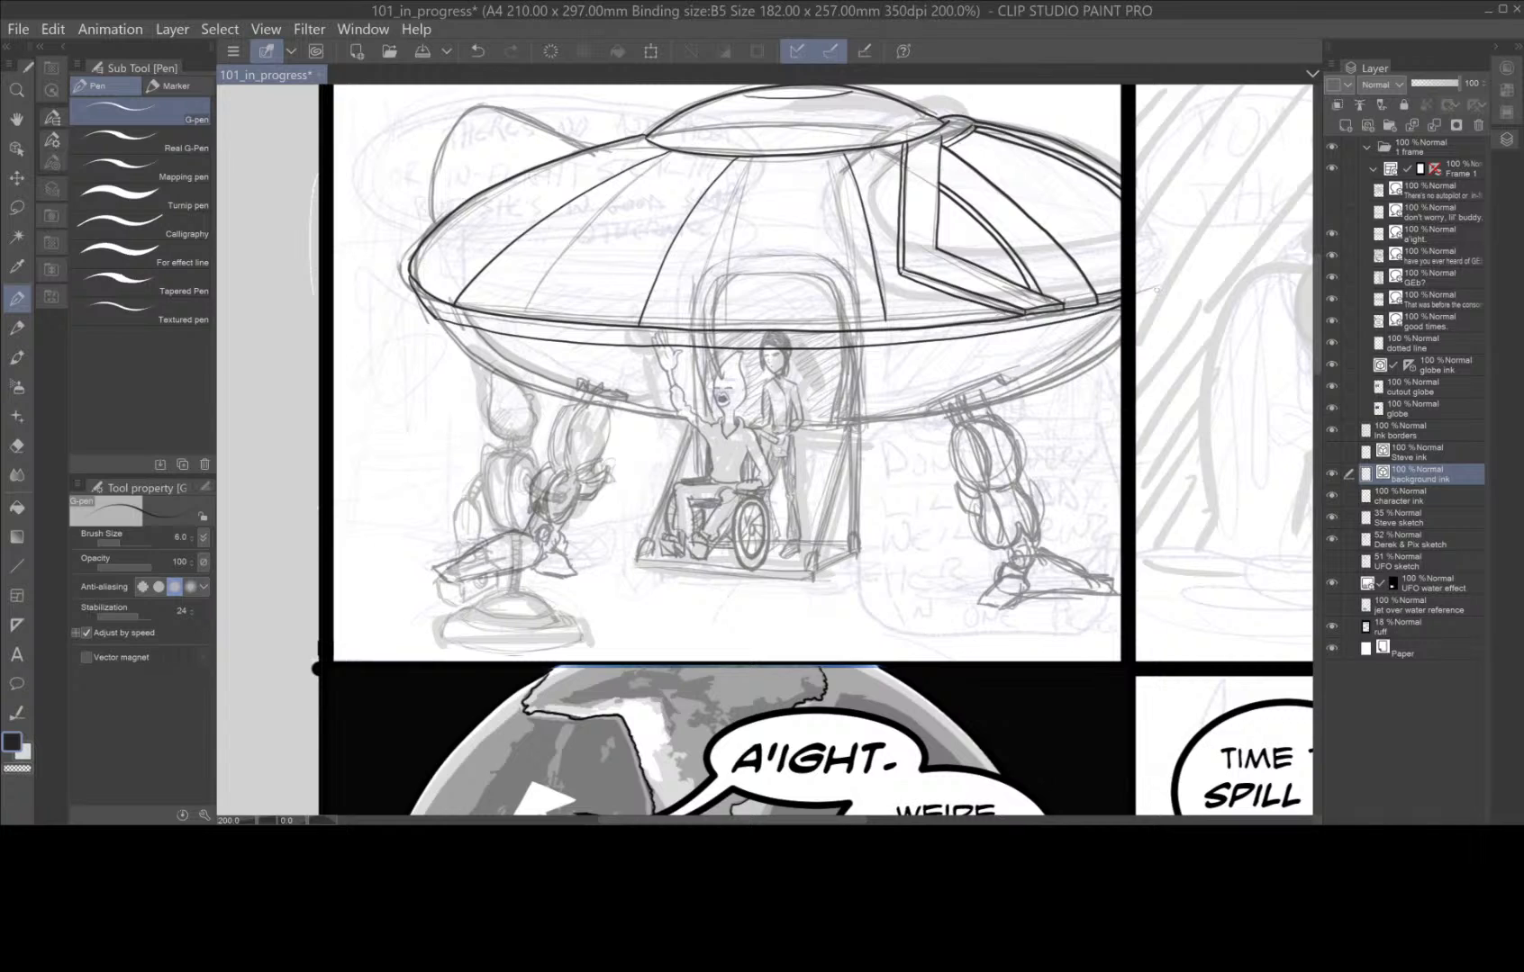
pyautogui.hotkey('ctrl', 'z')
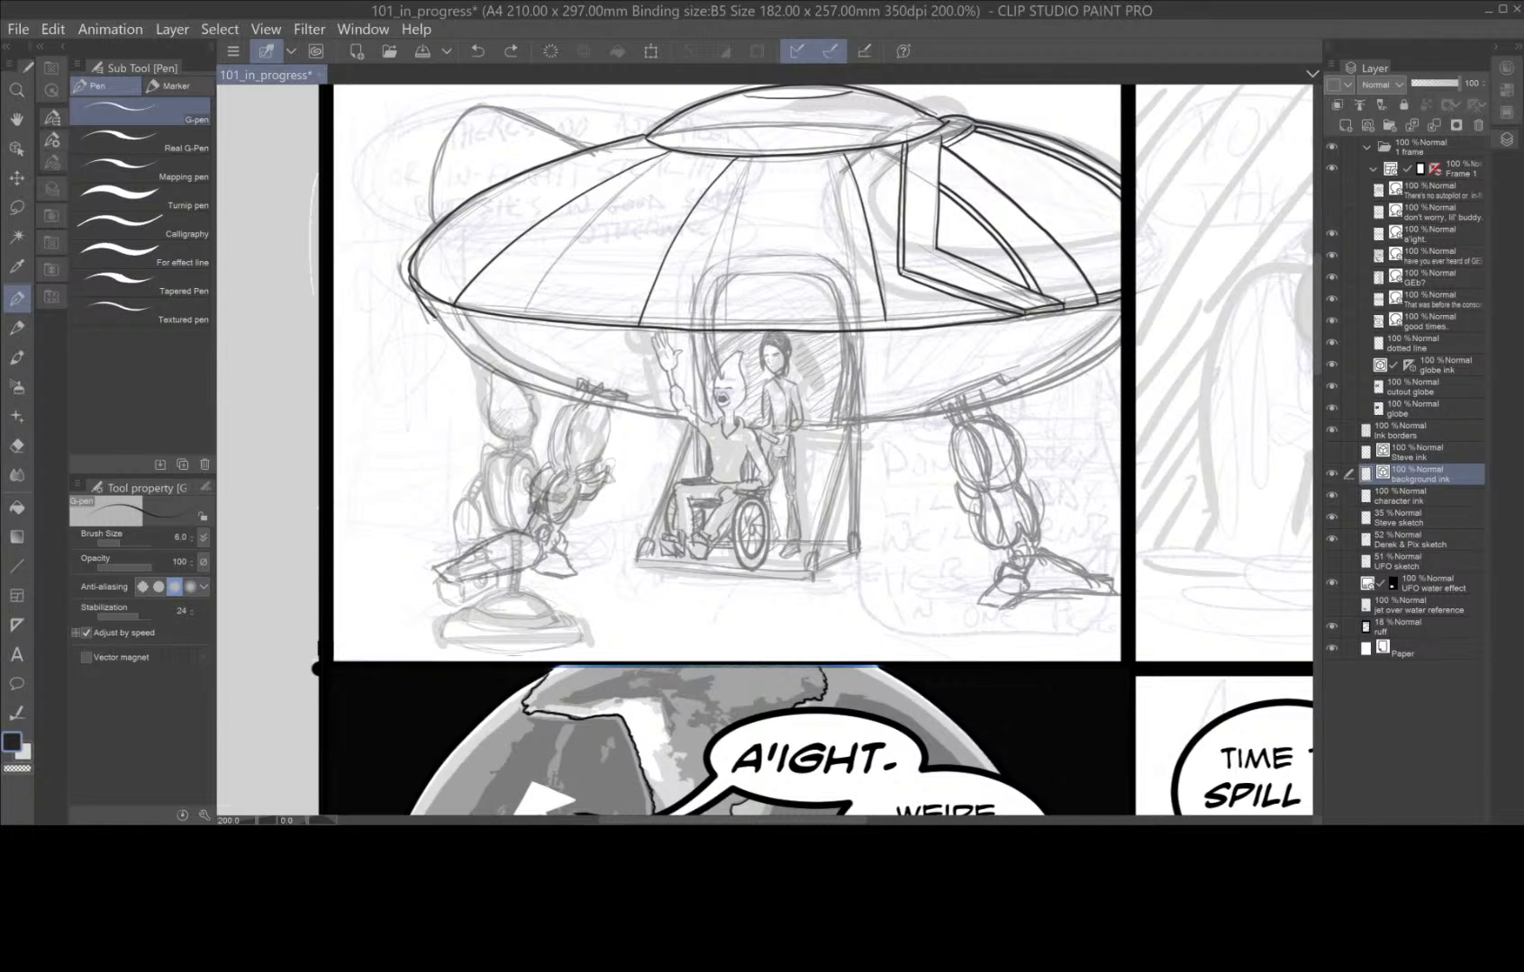
pyautogui.moveTo(433, 317)
pyautogui.mouseDown()
pyautogui.moveTo(546, 346)
pyautogui.moveTo(774, 360)
pyautogui.moveTo(1116, 314)
pyautogui.moveTo(1102, 351)
pyautogui.moveTo(968, 410)
pyautogui.moveTo(771, 431)
pyautogui.moveTo(550, 399)
pyautogui.moveTo(439, 325)
pyautogui.mouseUp()
pyautogui.hotkey('ctrl', 'z')
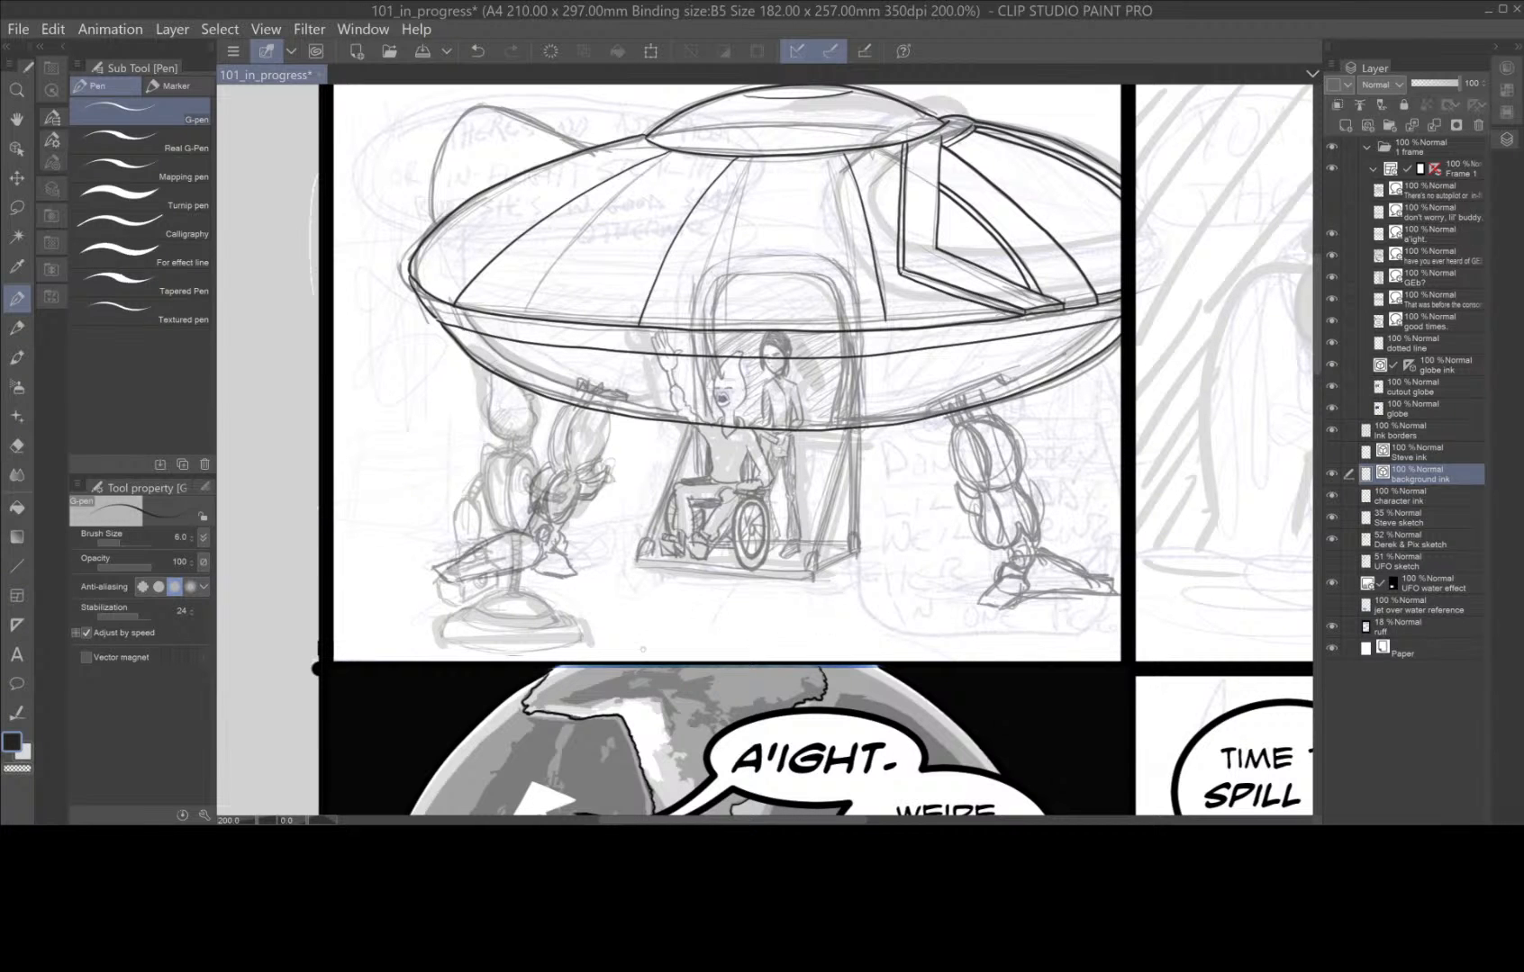
# Ink the right leg's mounting slot on the hull's underside and the first strut coming out of it.
pyautogui.scroll(3, 807, 611)
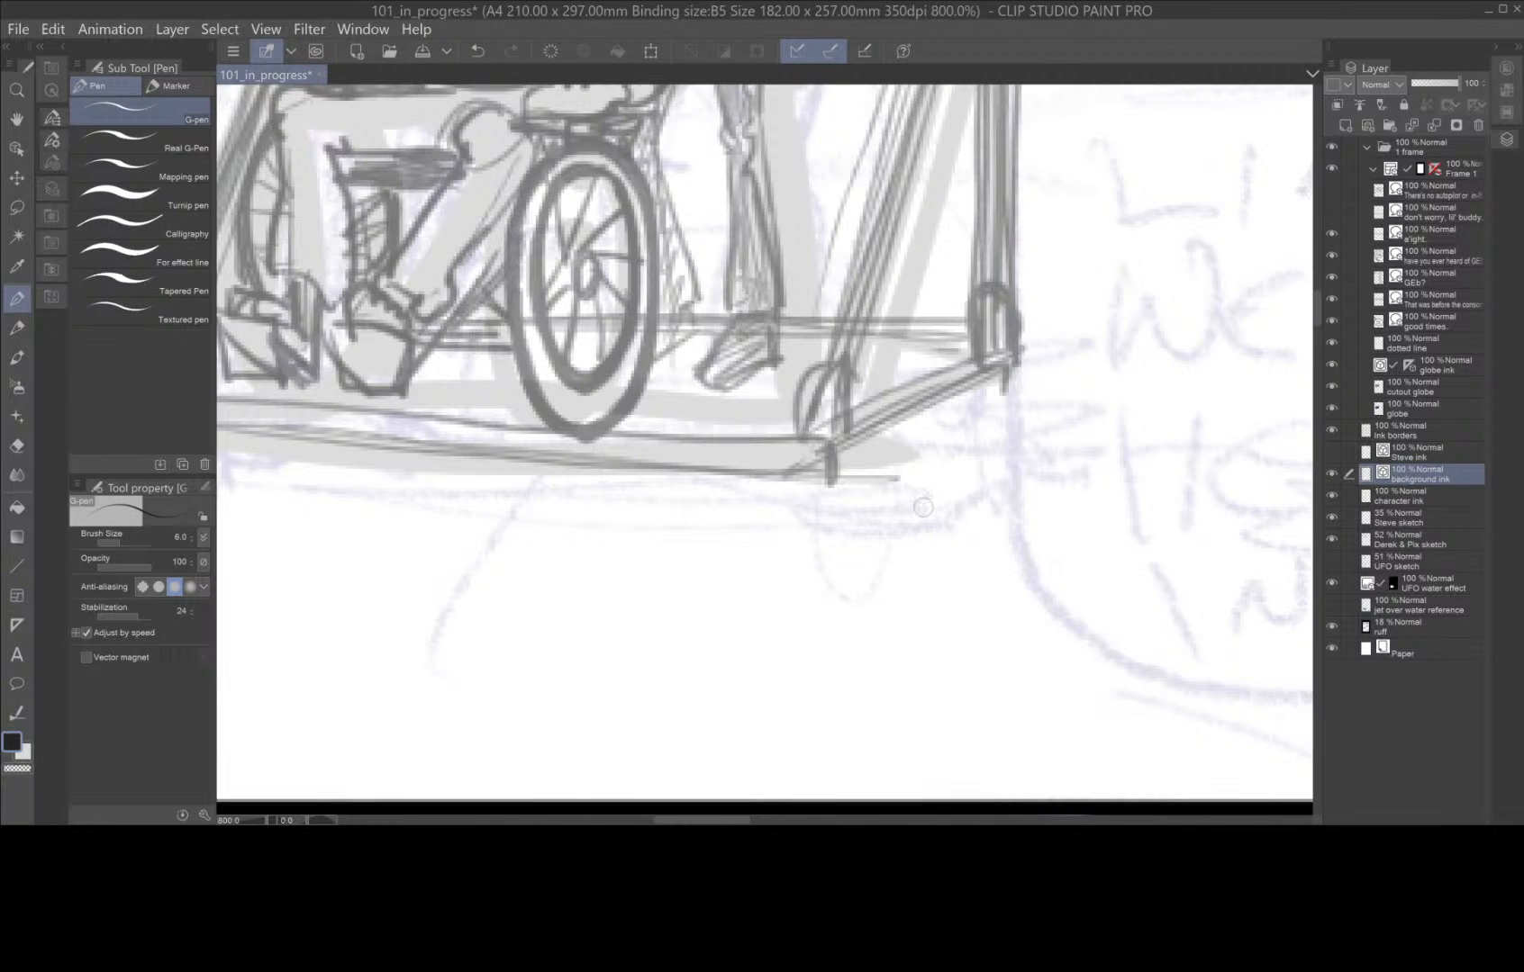
pyautogui.scroll(-1, 927, 508)
pyautogui.moveTo(989, 335); pyautogui.dragTo(801, 563)
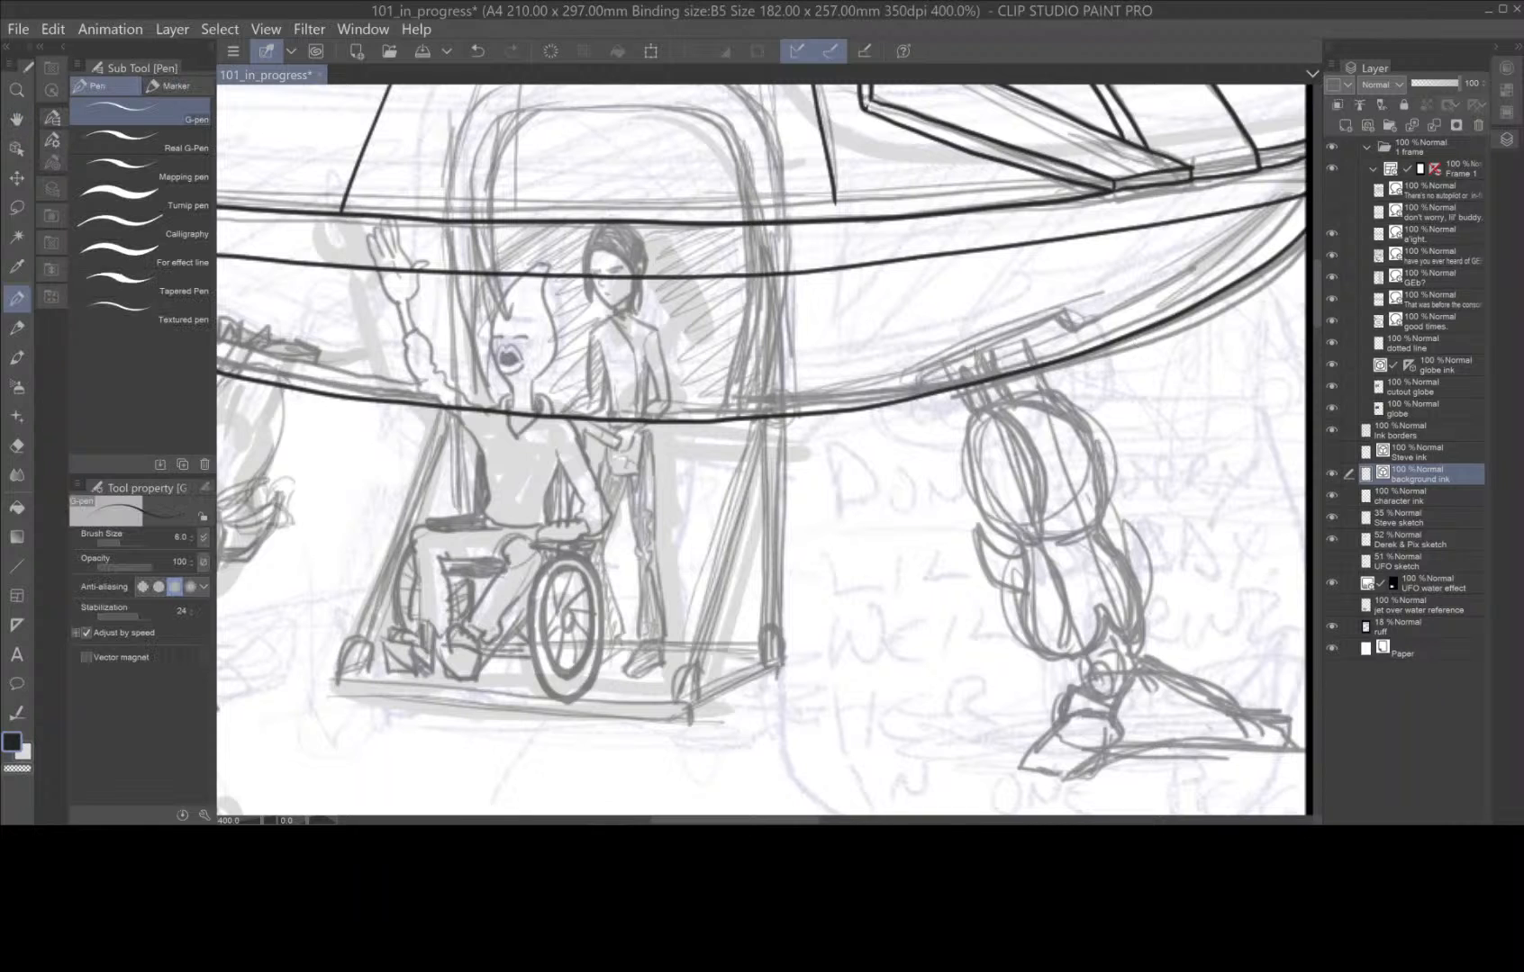
pyautogui.moveTo(950, 389)
pyautogui.mouseDown()
pyautogui.moveTo(920, 380)
pyautogui.moveTo(1004, 336)
pyautogui.moveTo(1069, 319)
pyautogui.moveTo(1094, 341)
pyautogui.mouseUp()
pyautogui.moveTo(1196, 561); pyautogui.dragTo(1071, 456)
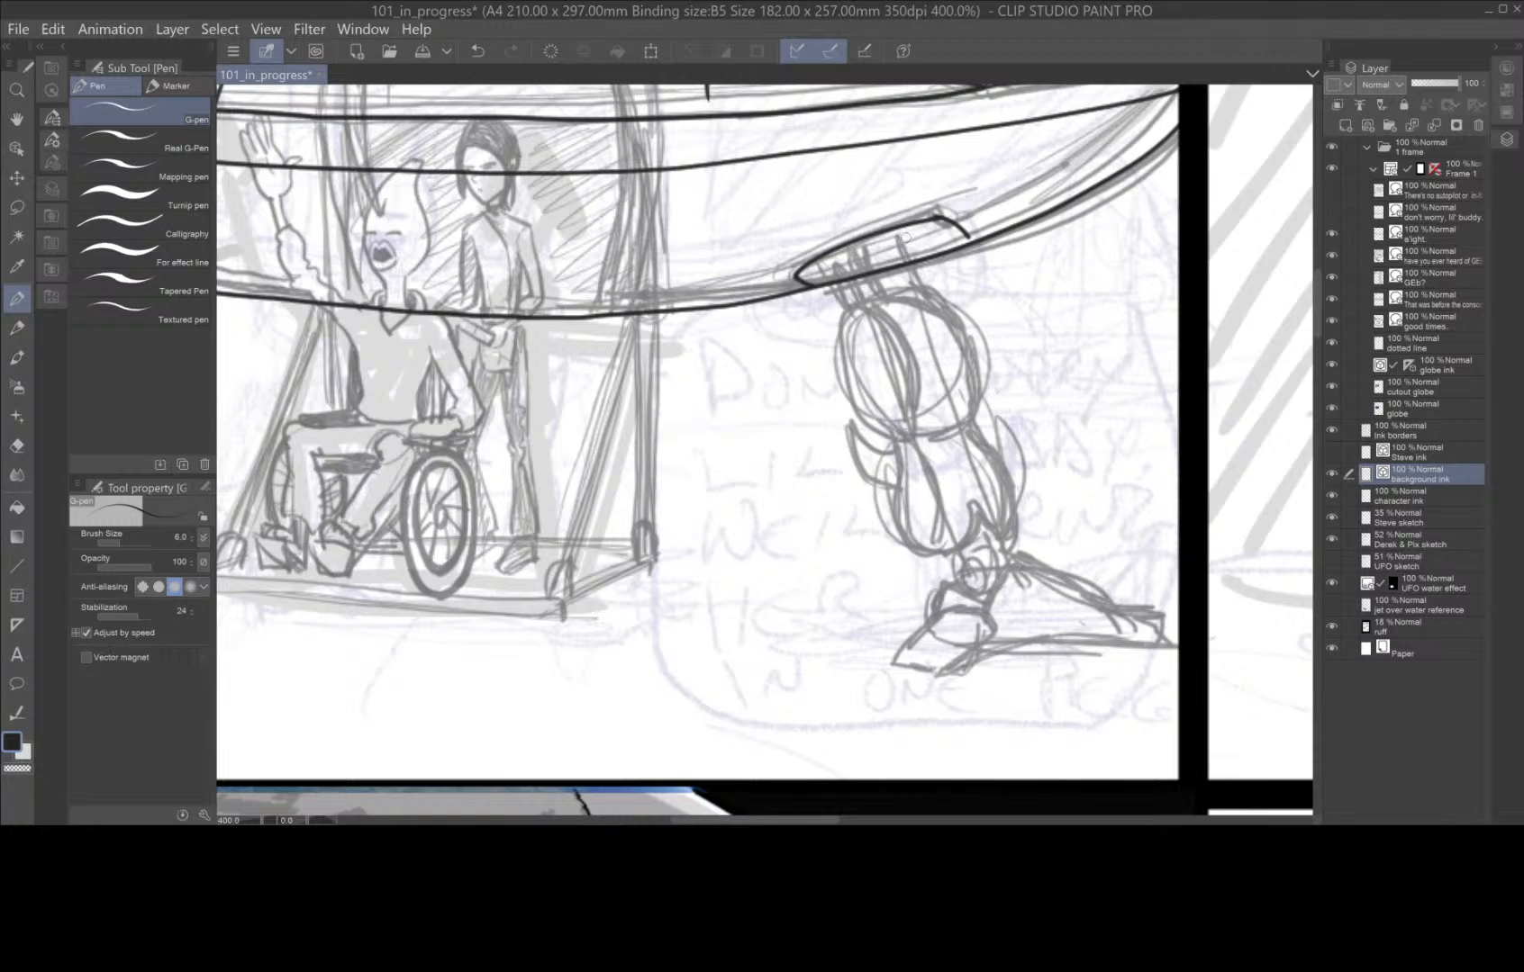
pyautogui.moveTo(910, 222)
pyautogui.mouseDown()
pyautogui.moveTo(907, 257)
pyautogui.moveTo(922, 288)
pyautogui.mouseUp()
# Ink the right leg's remaining strut and its rounded, overlapping thigh and calf segments down to the ankle.
pyautogui.moveTo(807, 264)
pyautogui.mouseDown()
pyautogui.moveTo(847, 313)
pyautogui.moveTo(846, 403)
pyautogui.moveTo(901, 436)
pyautogui.moveTo(915, 387)
pyautogui.moveTo(886, 326)
pyautogui.moveTo(856, 304)
pyautogui.moveTo(857, 243)
pyautogui.moveTo(899, 289)
pyautogui.moveTo(948, 308)
pyautogui.moveTo(971, 414)
pyautogui.moveTo(934, 431)
pyautogui.moveTo(968, 427)
pyautogui.moveTo(1017, 500)
pyautogui.moveTo(1001, 544)
pyautogui.moveTo(974, 507)
pyautogui.moveTo(951, 550)
pyautogui.mouseUp()
pyautogui.moveTo(899, 438)
pyautogui.mouseDown()
pyautogui.moveTo(896, 534)
pyautogui.moveTo(948, 556)
pyautogui.mouseUp()
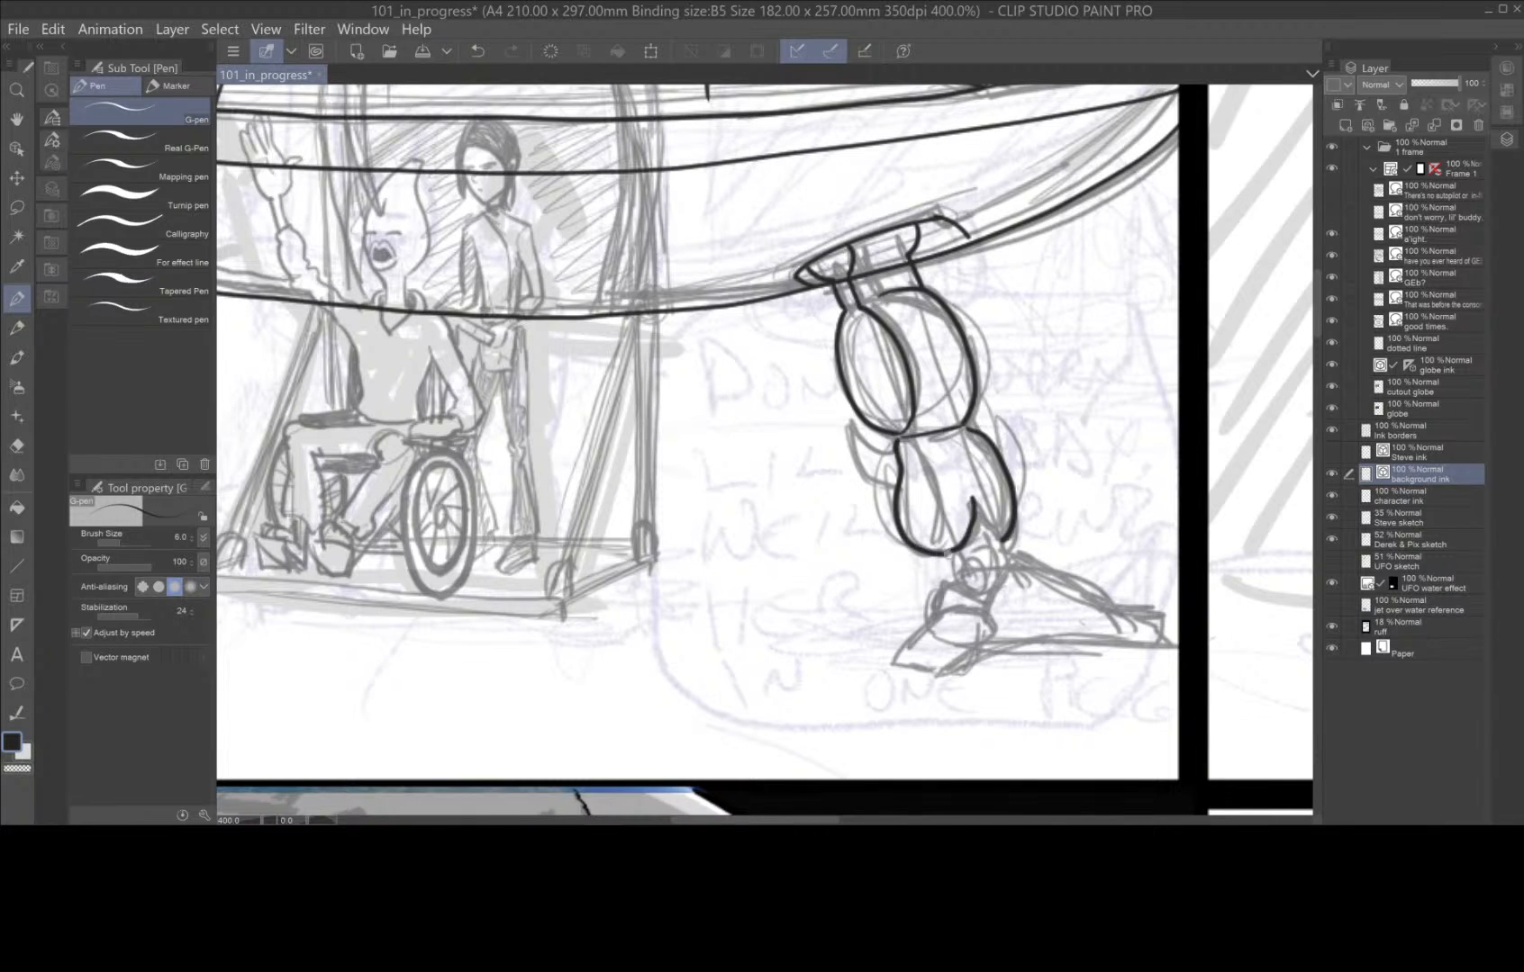
pyautogui.moveTo(901, 440)
pyautogui.mouseDown()
pyautogui.moveTo(929, 465)
pyautogui.moveTo(956, 547)
pyautogui.moveTo(1005, 539)
pyautogui.moveTo(990, 541)
pyautogui.mouseUp()
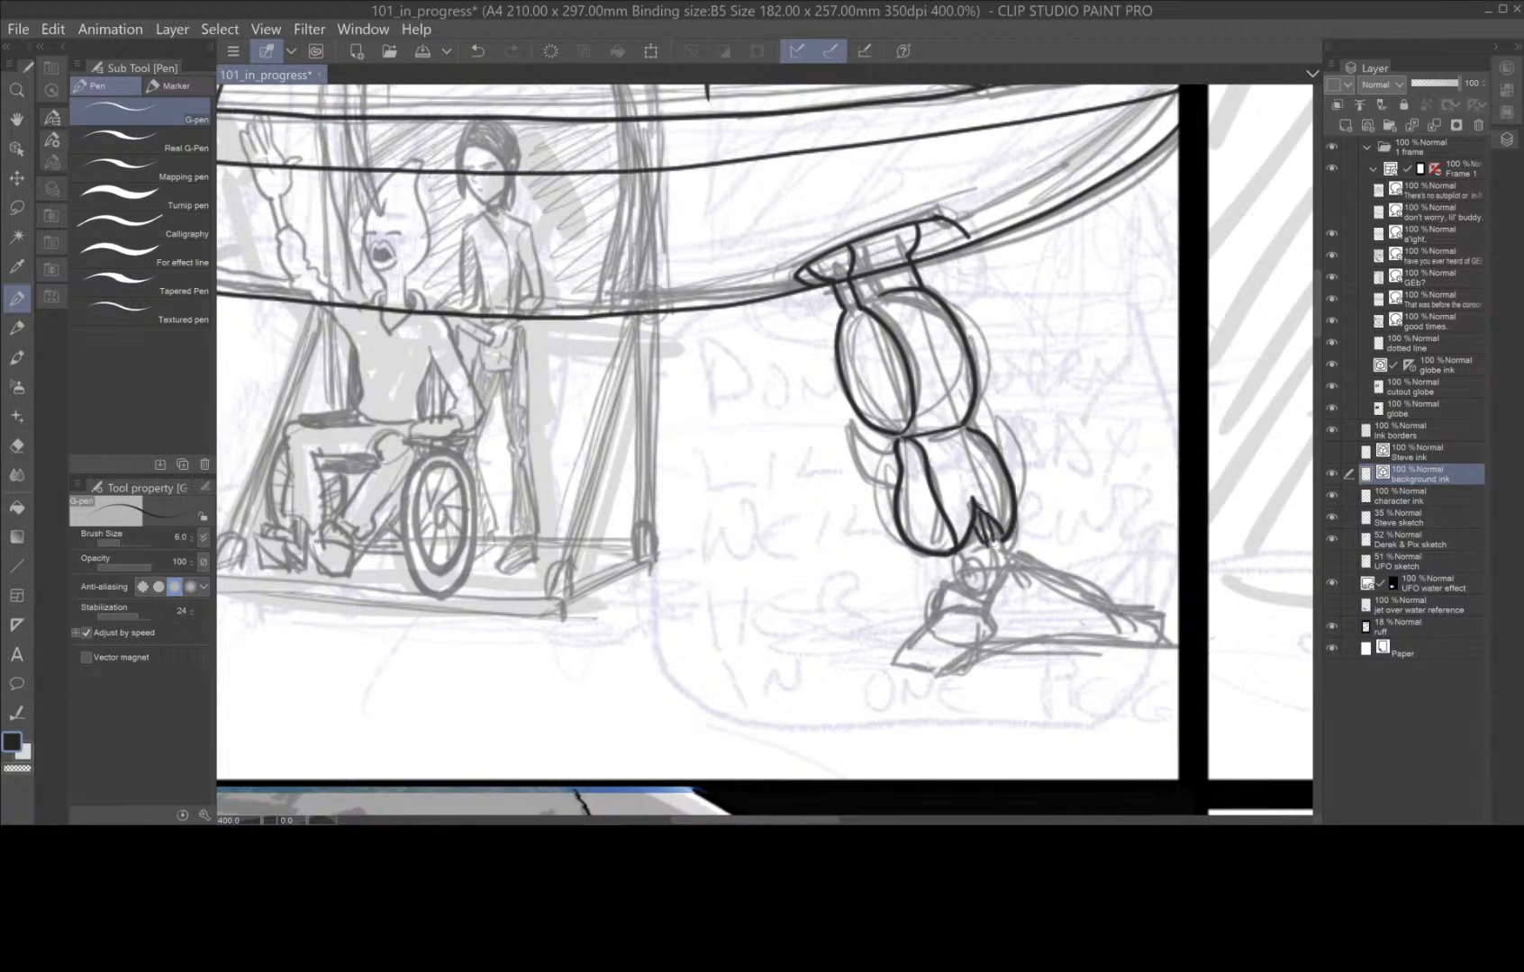
# Ink the right leg's ankle joint, calf spur and small front foot block, undoing the long foot's lower line.
pyautogui.moveTo(975, 587)
pyautogui.mouseDown()
pyautogui.moveTo(963, 568)
pyautogui.moveTo(999, 552)
pyautogui.moveTo(997, 587)
pyautogui.moveTo(1018, 549)
pyautogui.moveTo(1026, 561)
pyautogui.mouseUp()
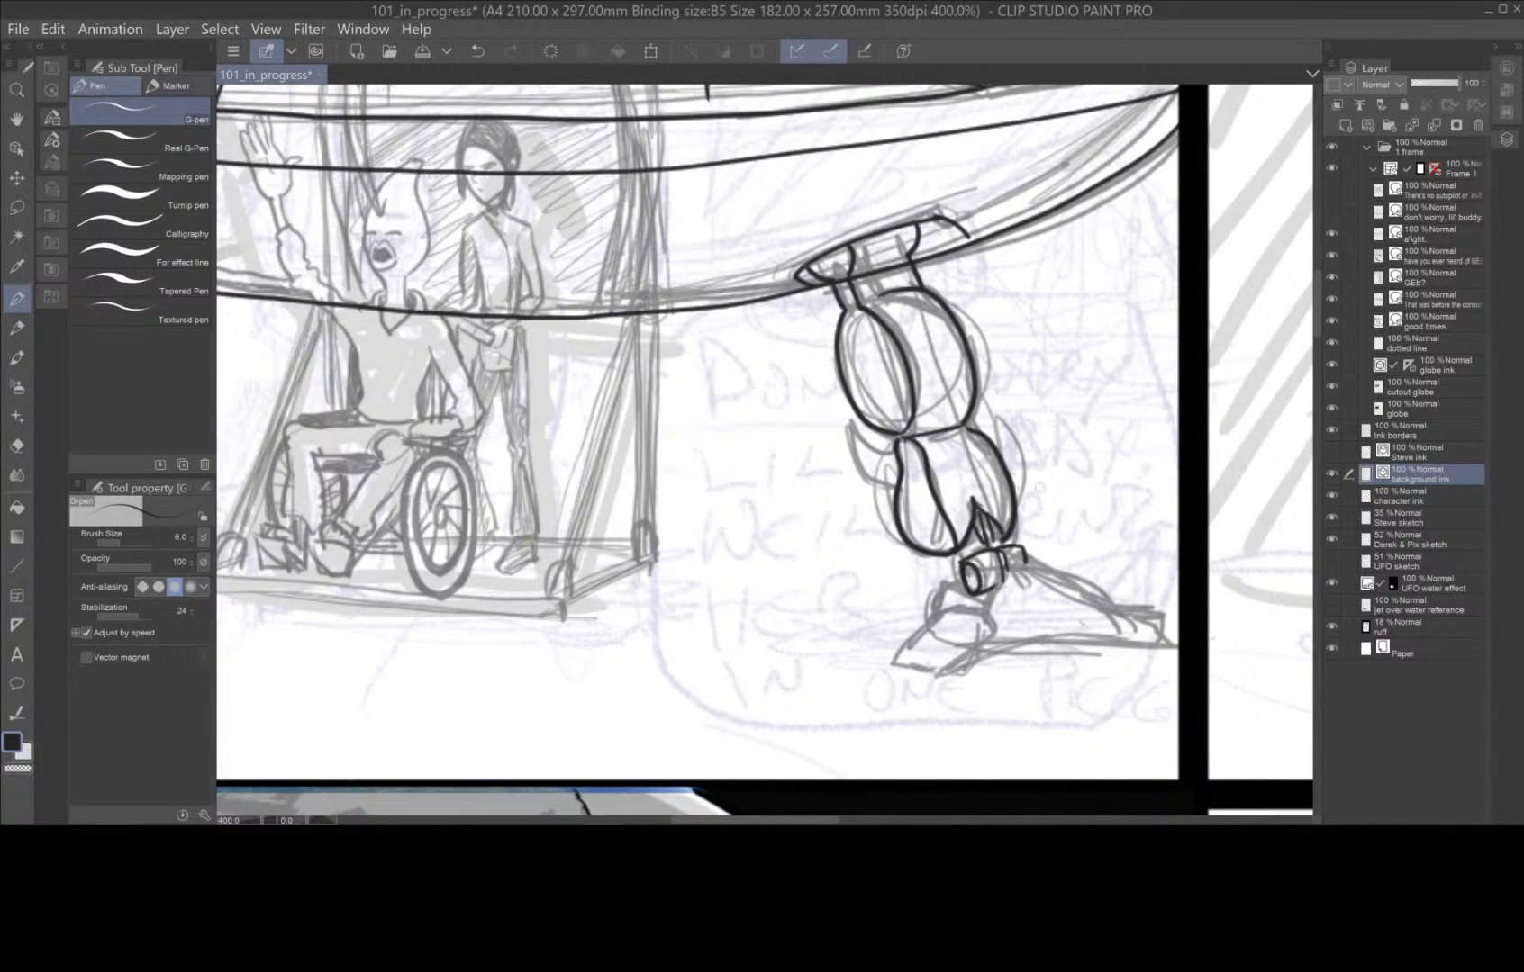
pyautogui.moveTo(903, 456)
pyautogui.mouseDown()
pyautogui.moveTo(856, 437)
pyautogui.moveTo(853, 420)
pyautogui.moveTo(875, 480)
pyautogui.moveTo(912, 490)
pyautogui.mouseUp()
pyautogui.moveTo(991, 601)
pyautogui.mouseDown()
pyautogui.moveTo(946, 590)
pyautogui.moveTo(956, 575)
pyautogui.moveTo(934, 619)
pyautogui.mouseUp()
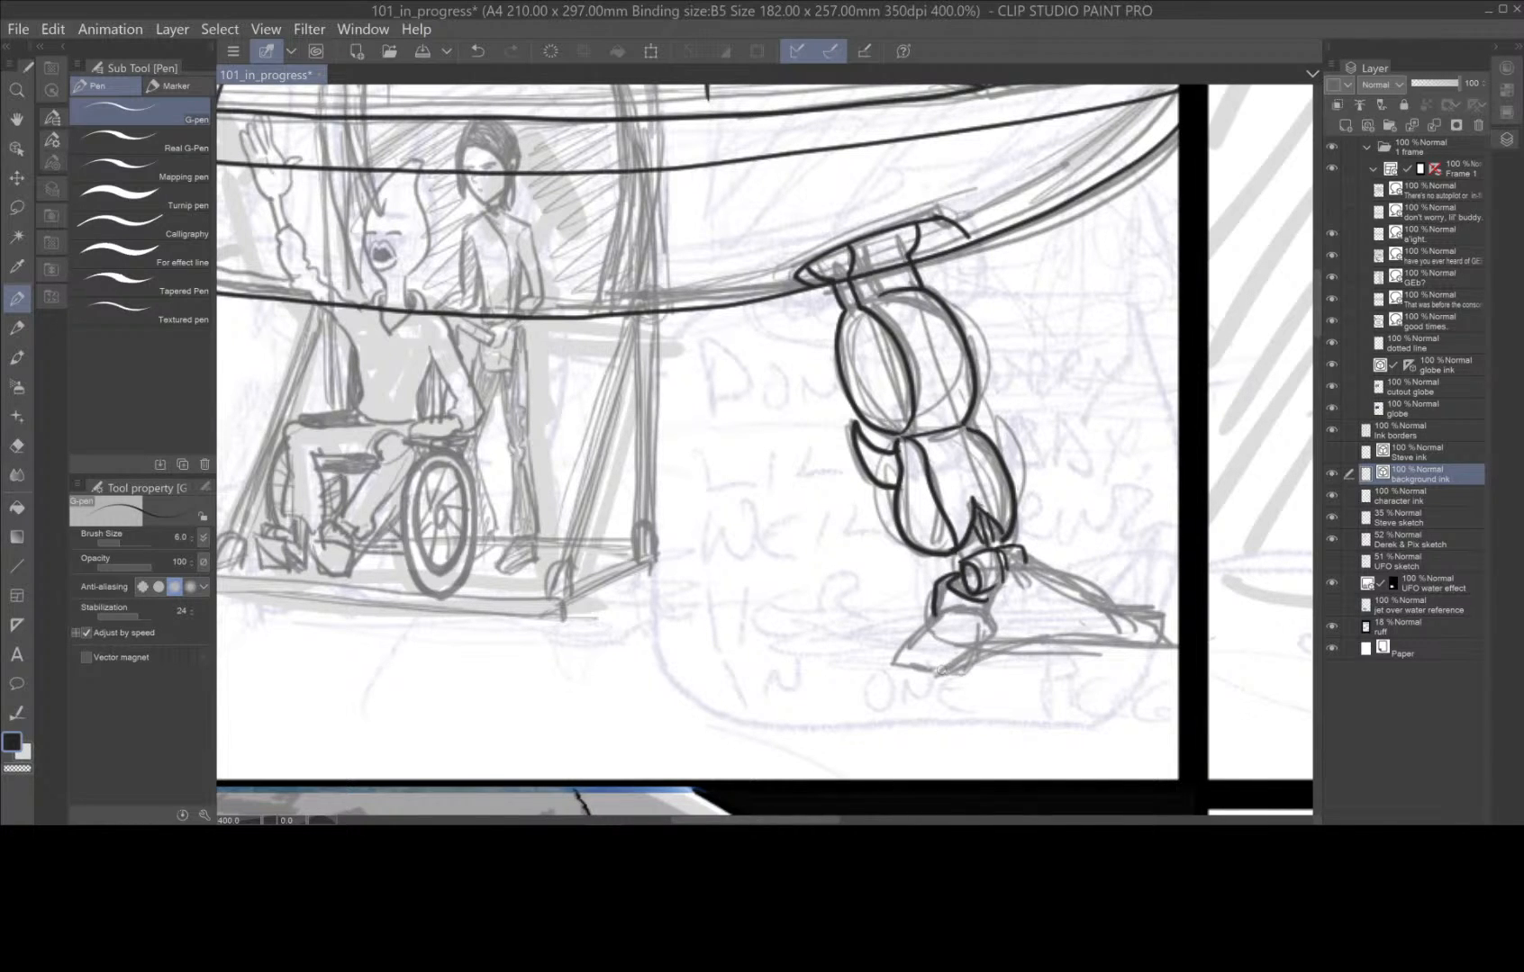
pyautogui.moveTo(941, 609)
pyautogui.mouseDown()
pyautogui.moveTo(894, 666)
pyautogui.moveTo(955, 672)
pyautogui.moveTo(995, 637)
pyautogui.moveTo(988, 615)
pyautogui.moveTo(936, 612)
pyautogui.moveTo(937, 670)
pyautogui.moveTo(1045, 638)
pyautogui.moveTo(1124, 641)
pyautogui.mouseUp()
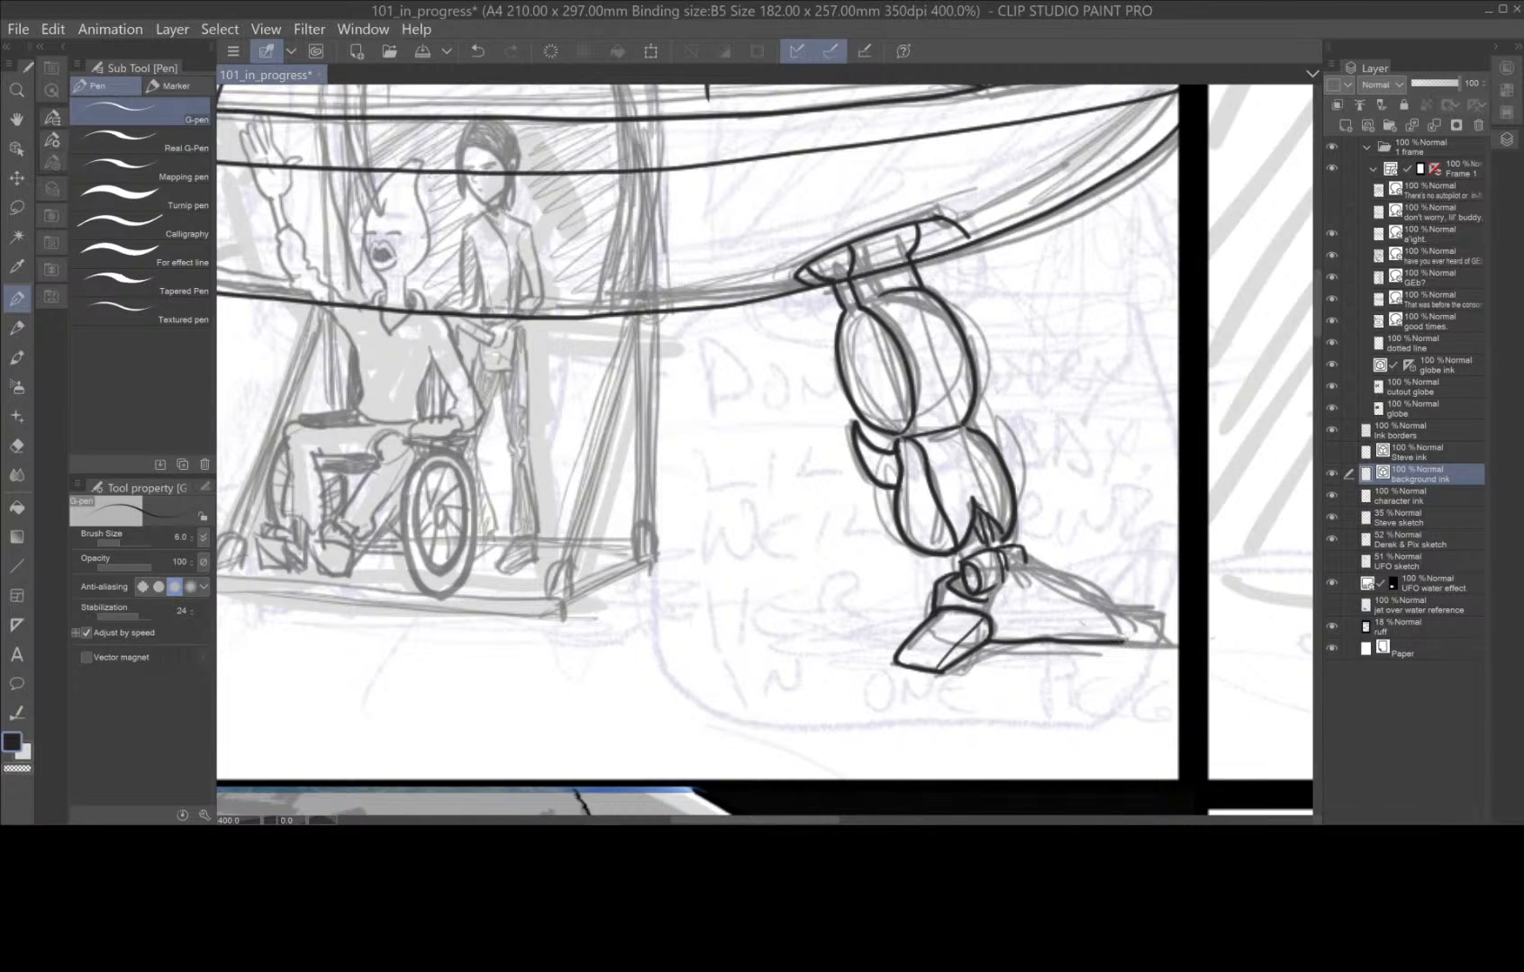
pyautogui.hotkey('ctrl', 'z')
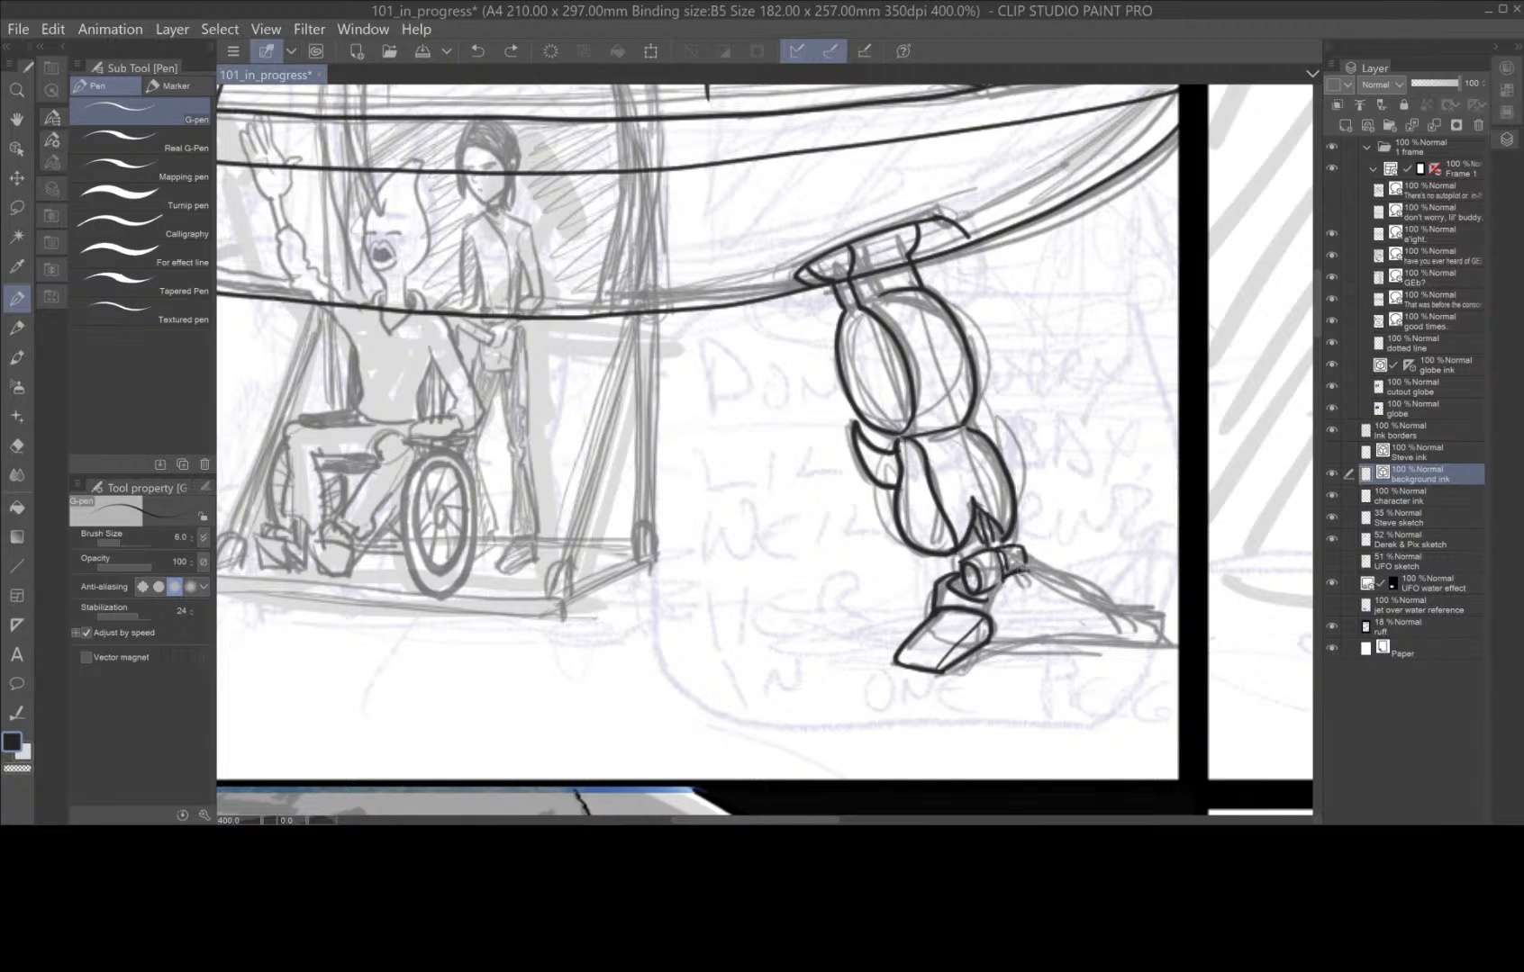
# Ink the right leg's long foot with its top edge, blunt tip, sole and inner contour line.
pyautogui.moveTo(1022, 565)
pyautogui.mouseDown()
pyautogui.moveTo(1171, 612)
pyautogui.moveTo(1174, 641)
pyautogui.moveTo(1137, 654)
pyautogui.mouseUp()
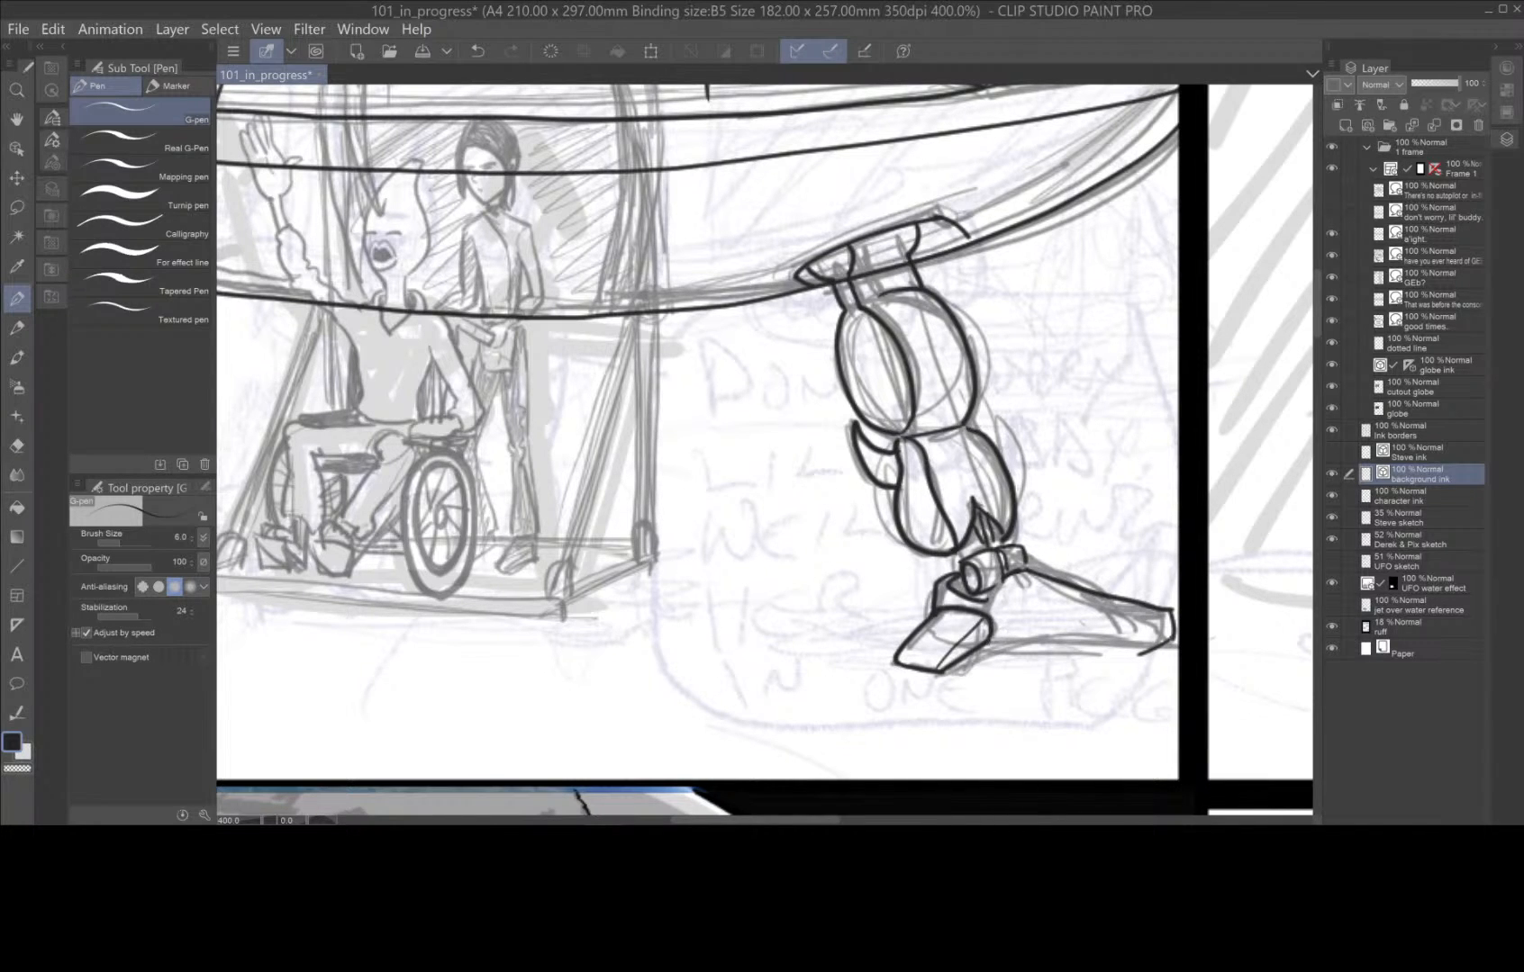
pyautogui.moveTo(986, 644)
pyautogui.mouseDown()
pyautogui.moveTo(1151, 657)
pyautogui.moveTo(1172, 614)
pyautogui.mouseUp()
pyautogui.moveTo(999, 577)
pyautogui.mouseDown()
pyautogui.moveTo(1010, 609)
pyautogui.moveTo(1137, 633)
pyautogui.mouseUp()
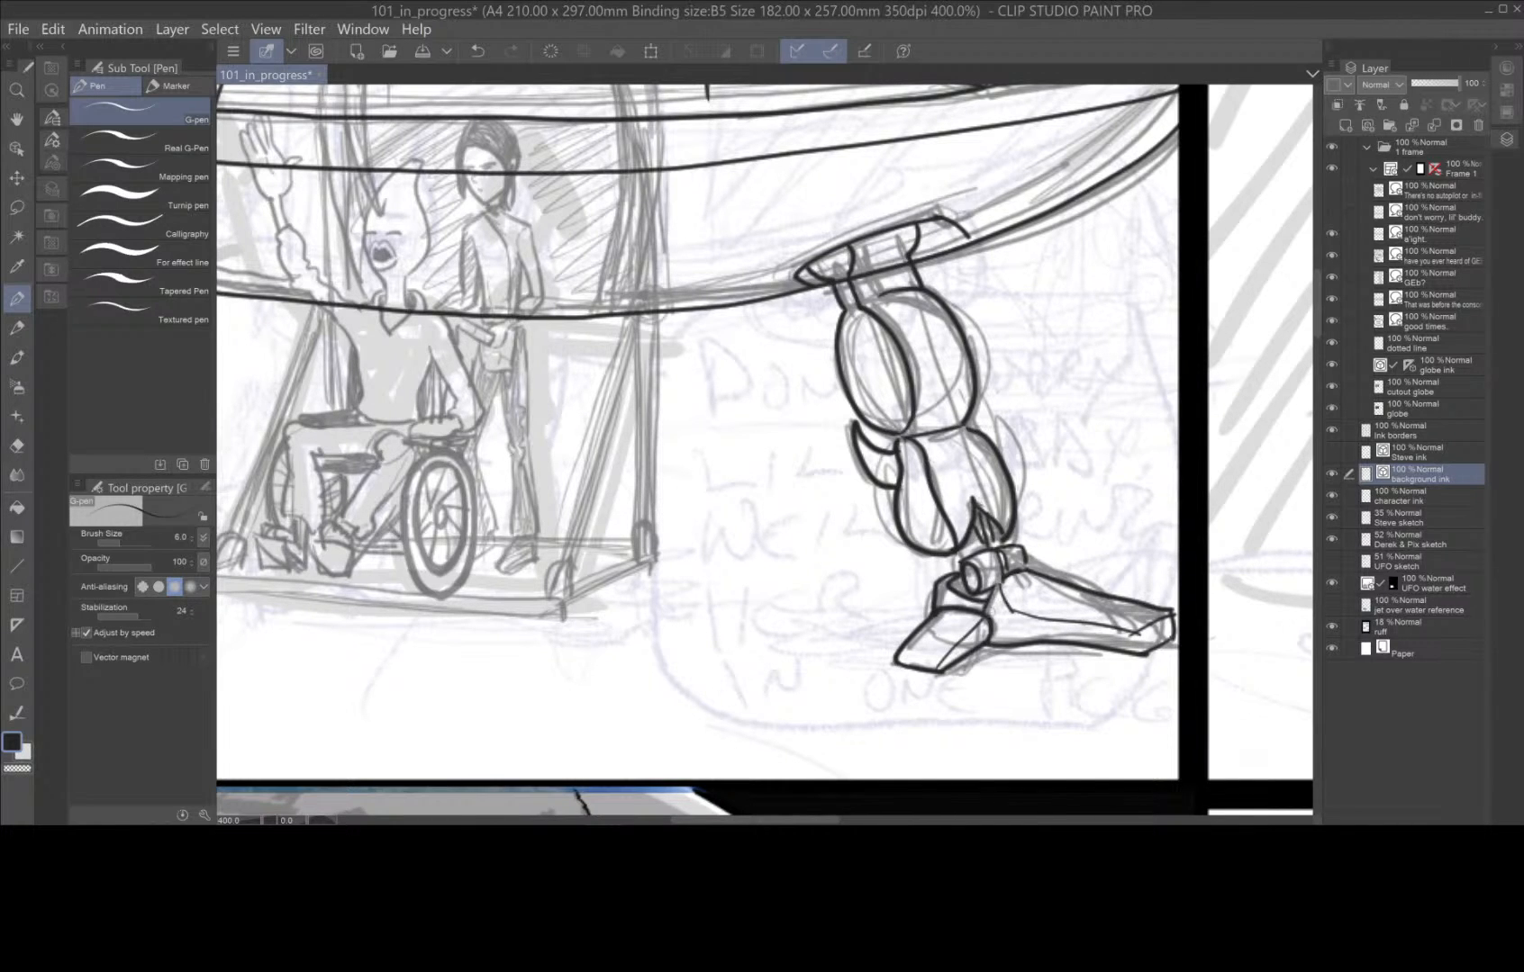
pyautogui.moveTo(1021, 656); pyautogui.dragTo(1024, 654)
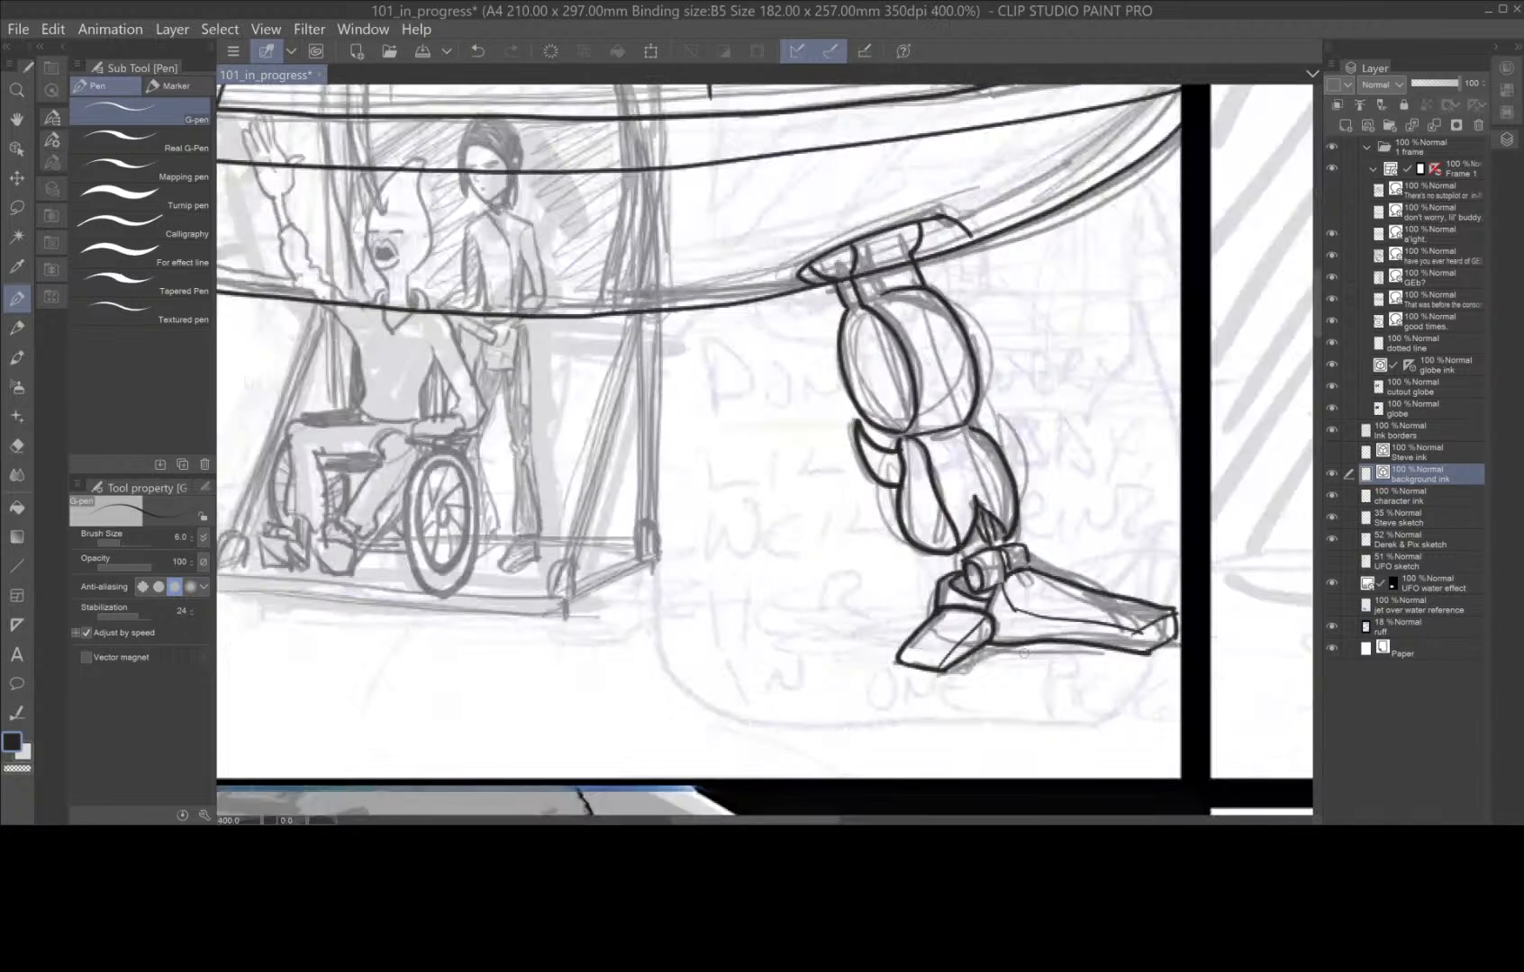
# Erase the hull line crossing the right leg's mount with the Hard eraser at size 2.0.
pyautogui.moveTo(687, 656); pyautogui.dragTo(851, 618)
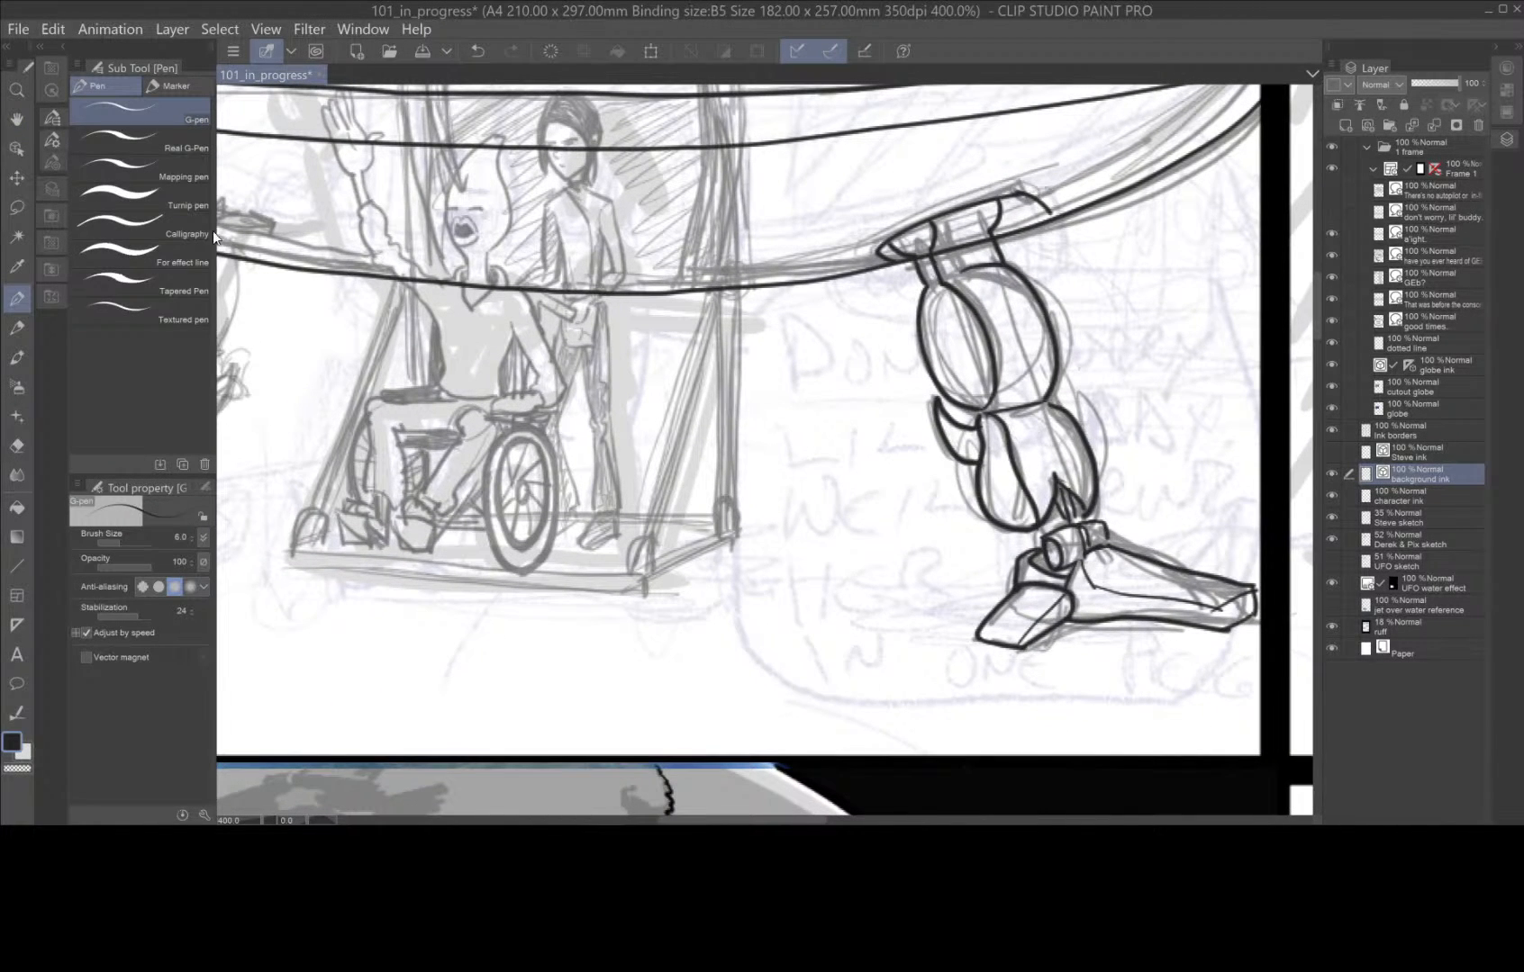
pyautogui.click(16, 445)
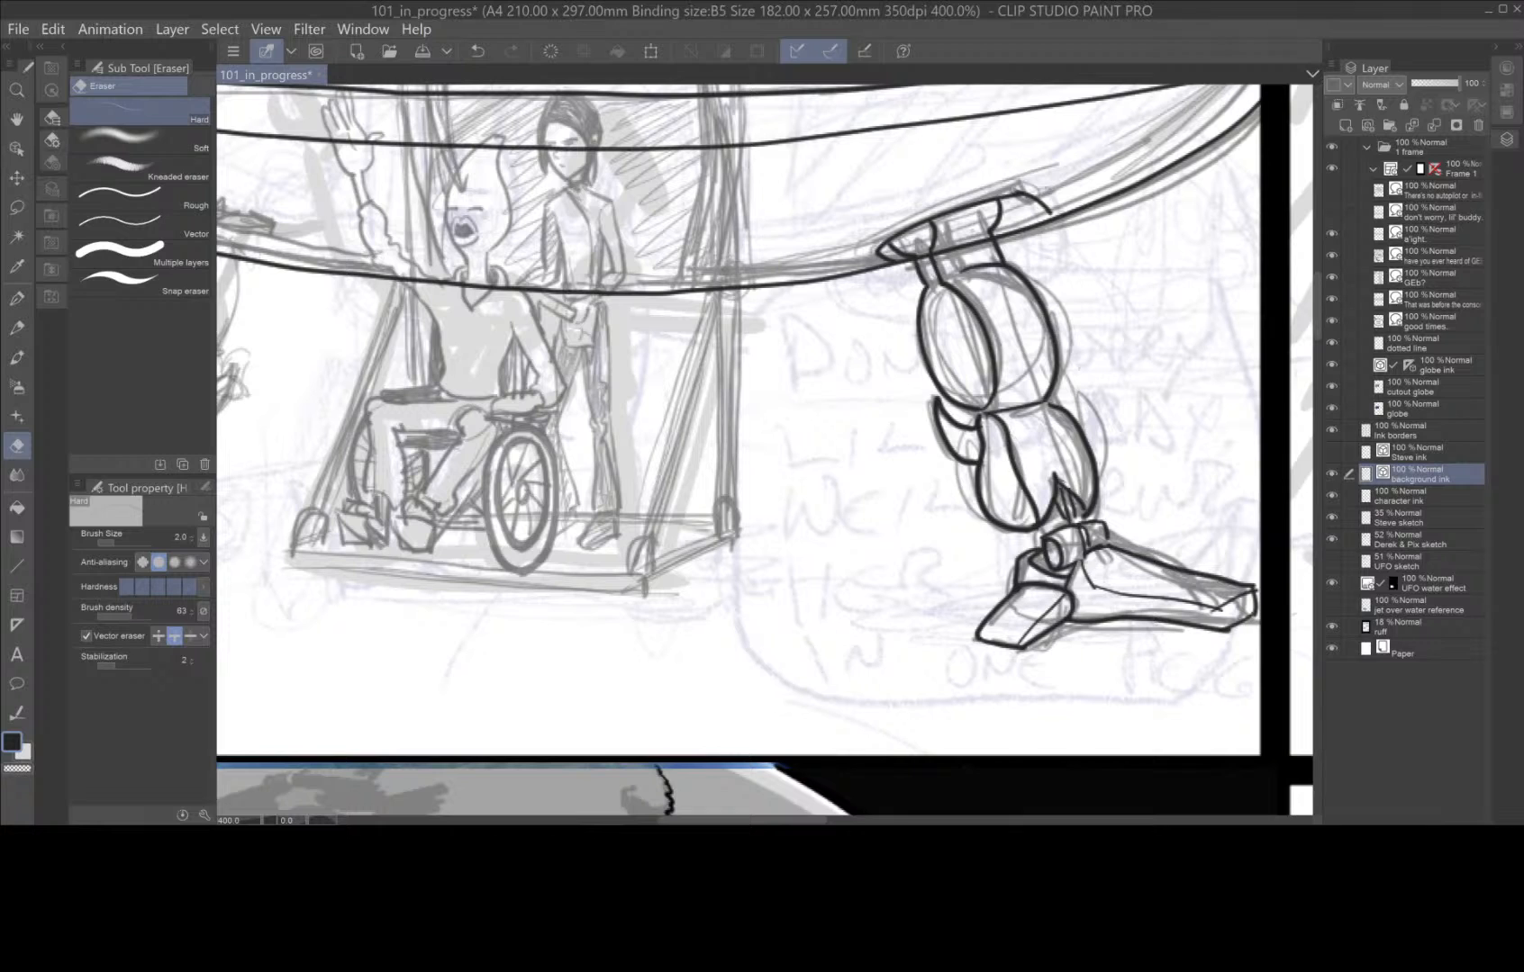
pyautogui.moveTo(962, 237)
pyautogui.mouseDown()
pyautogui.moveTo(965, 254)
pyautogui.moveTo(925, 262)
pyautogui.mouseUp()
# Ink the left leg's hull bracket, calf spur, outer contour and small rear foot block with the G-pen at size 6.0.
pyautogui.scroll(-2, 810, 648)
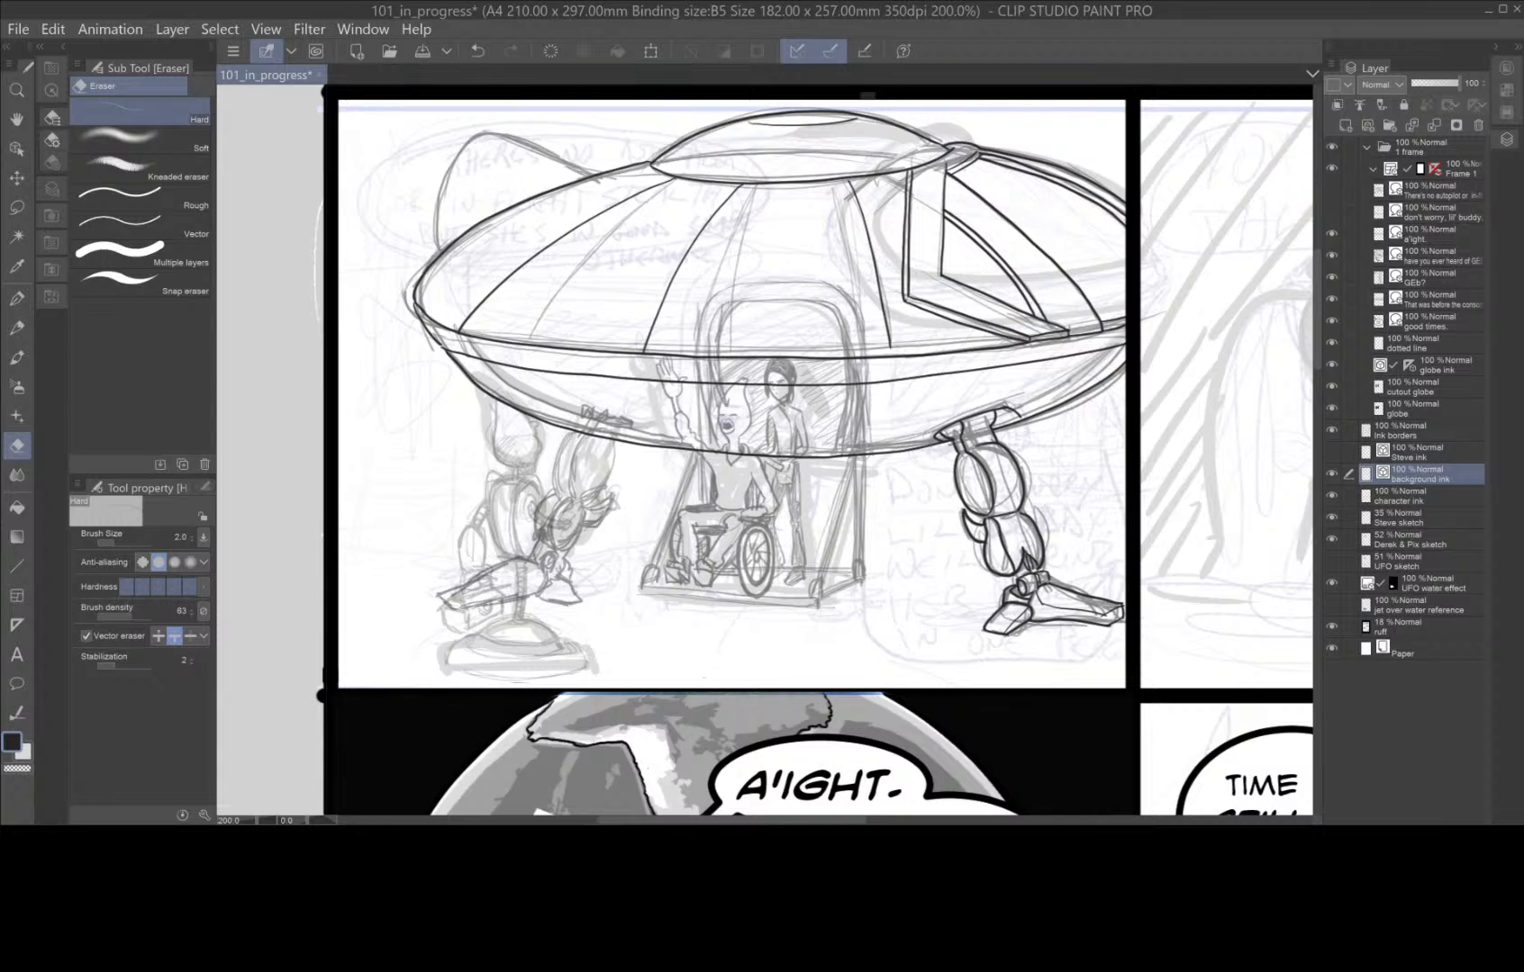
pyautogui.scroll(2, 734, 632)
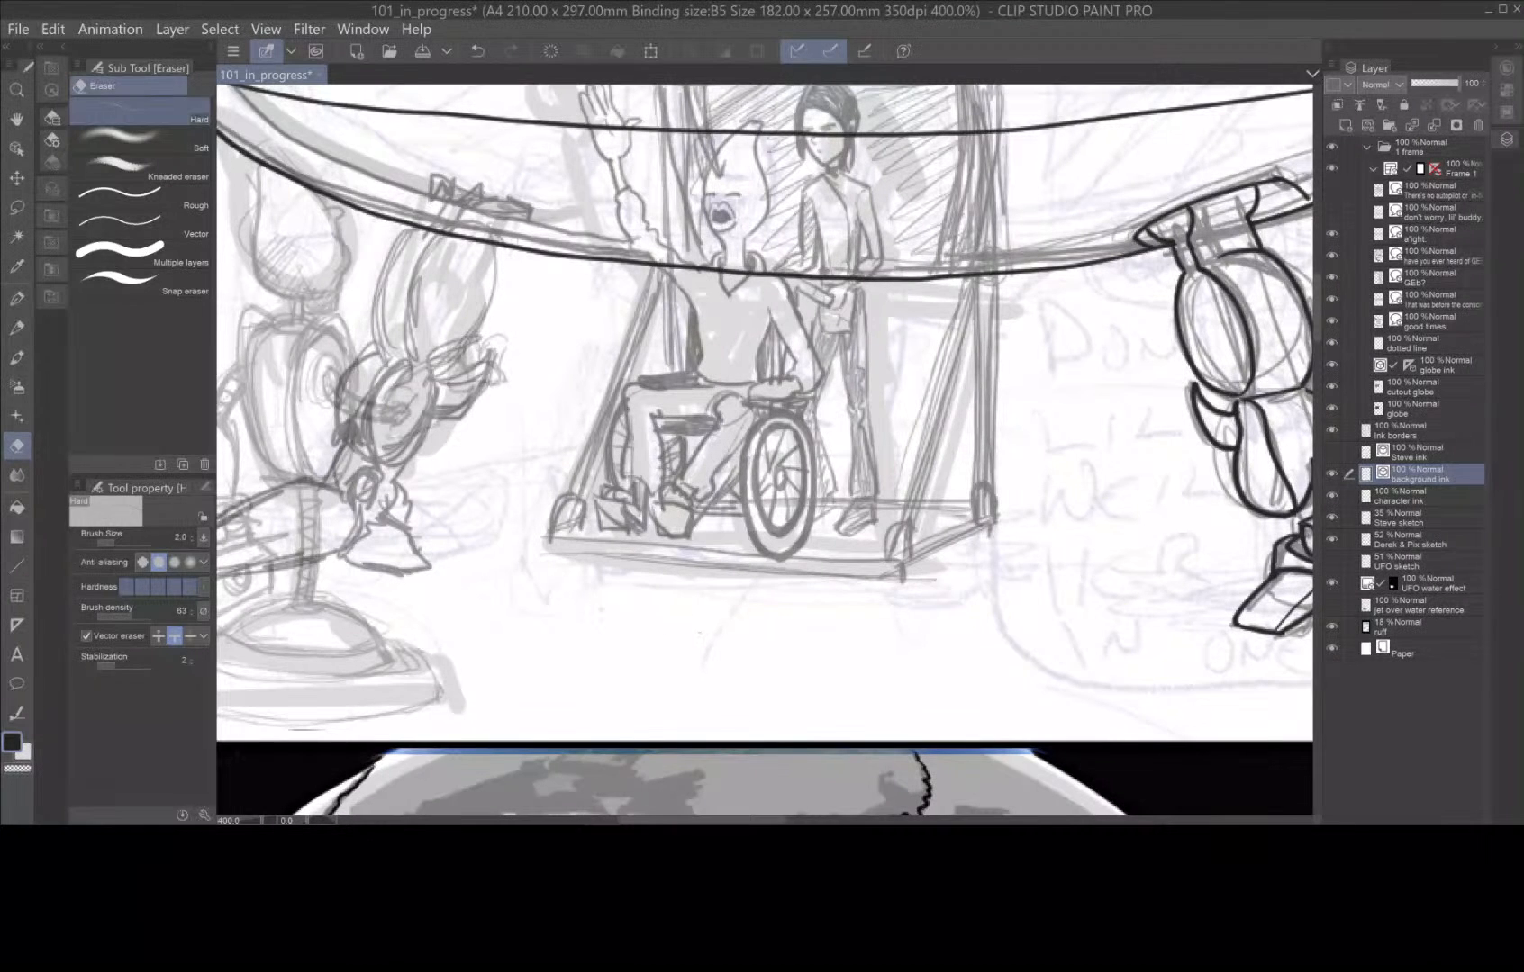
pyautogui.press('space')
pyautogui.moveTo(538, 610)
pyautogui.mouseDown()
pyautogui.moveTo(774, 631)
pyautogui.moveTo(779, 656)
pyautogui.moveTo(840, 600)
pyautogui.mouseUp()
pyautogui.press('space')
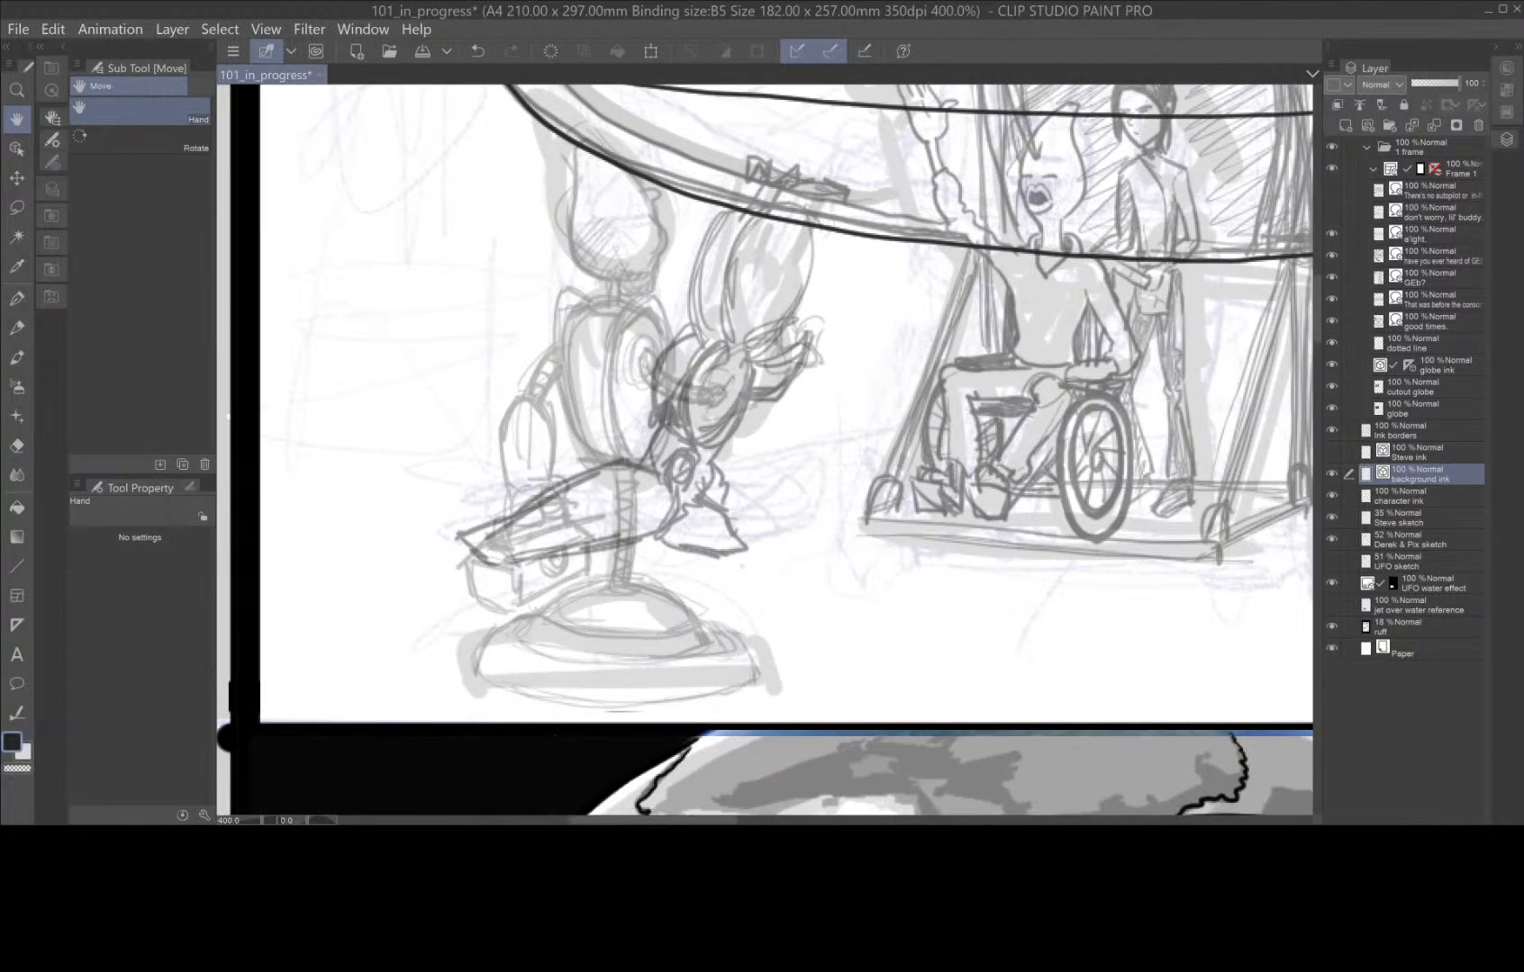
pyautogui.click(16, 298)
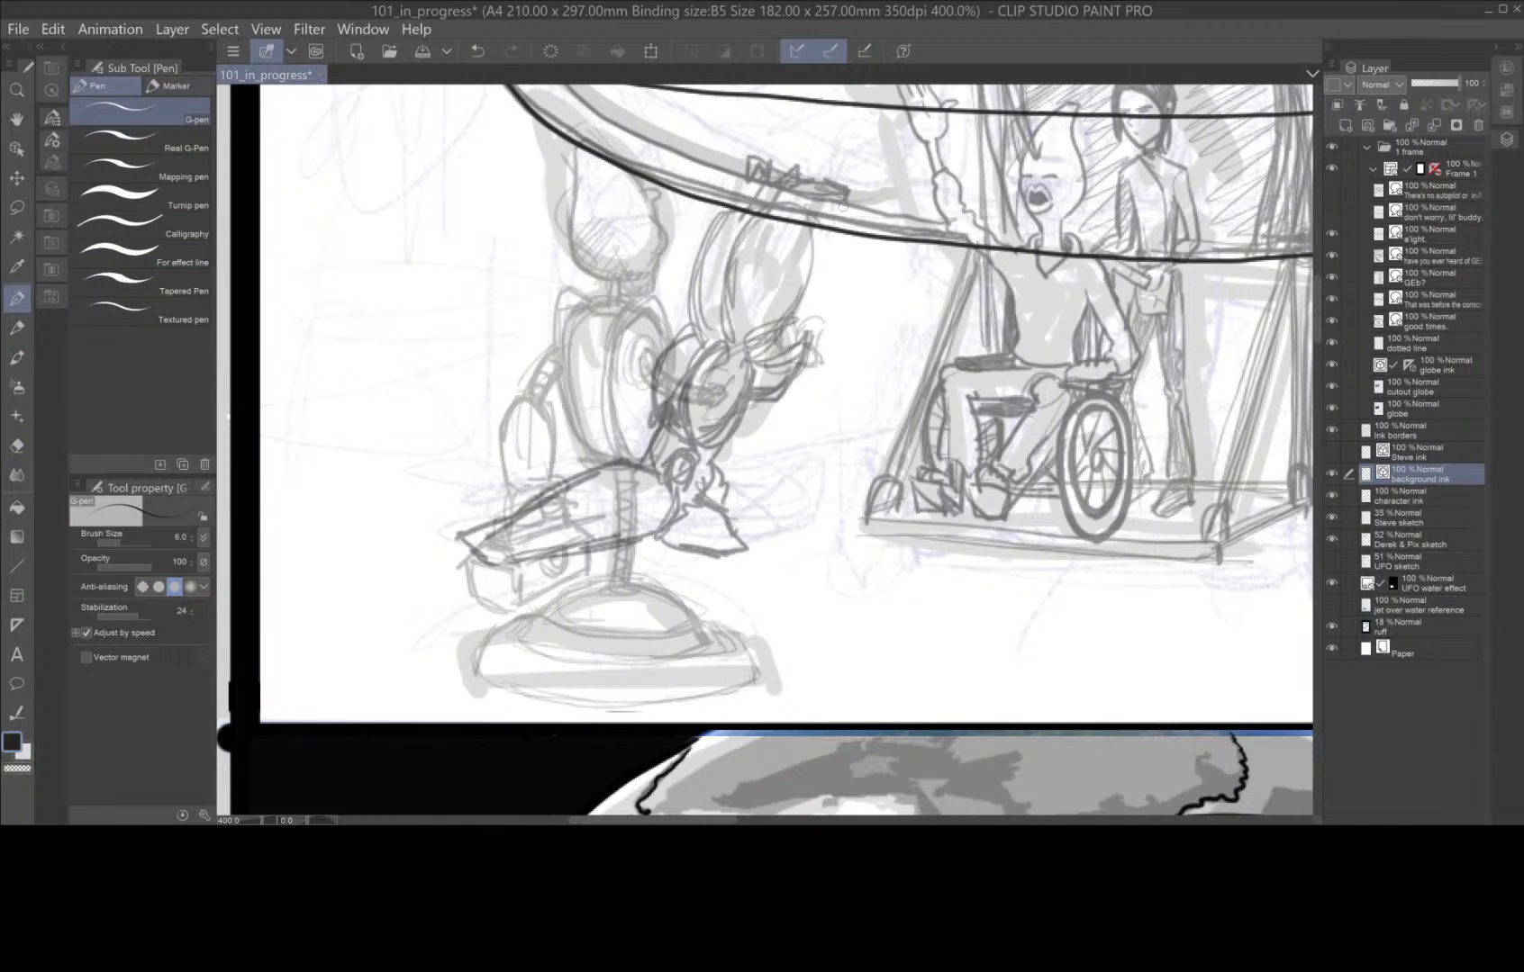
pyautogui.moveTo(842, 206)
pyautogui.mouseDown()
pyautogui.moveTo(844, 189)
pyautogui.moveTo(813, 179)
pyautogui.moveTo(764, 165)
pyautogui.moveTo(749, 177)
pyautogui.mouseUp()
pyautogui.moveTo(753, 363)
pyautogui.mouseDown()
pyautogui.moveTo(808, 332)
pyautogui.moveTo(783, 382)
pyautogui.moveTo(744, 402)
pyautogui.mouseUp()
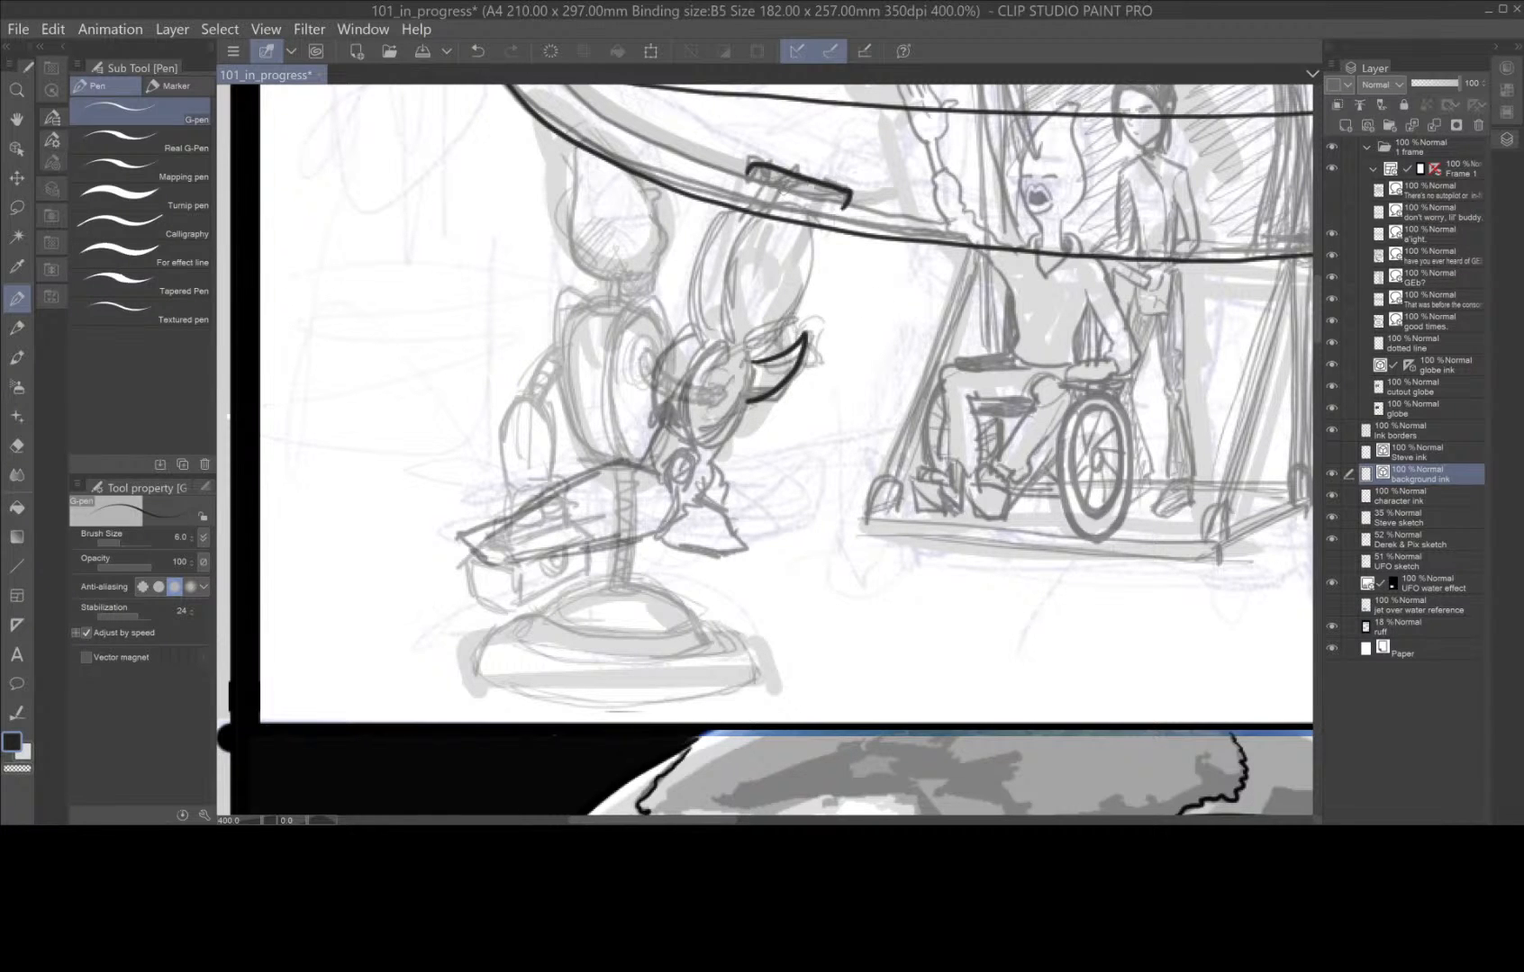
pyautogui.moveTo(827, 186)
pyautogui.mouseDown()
pyautogui.moveTo(799, 328)
pyautogui.moveTo(696, 452)
pyautogui.moveTo(702, 500)
pyautogui.moveTo(724, 486)
pyautogui.moveTo(725, 506)
pyautogui.moveTo(684, 506)
pyautogui.moveTo(743, 544)
pyautogui.moveTo(711, 559)
pyautogui.moveTo(738, 557)
pyautogui.moveTo(671, 543)
pyautogui.moveTo(685, 507)
pyautogui.mouseUp()
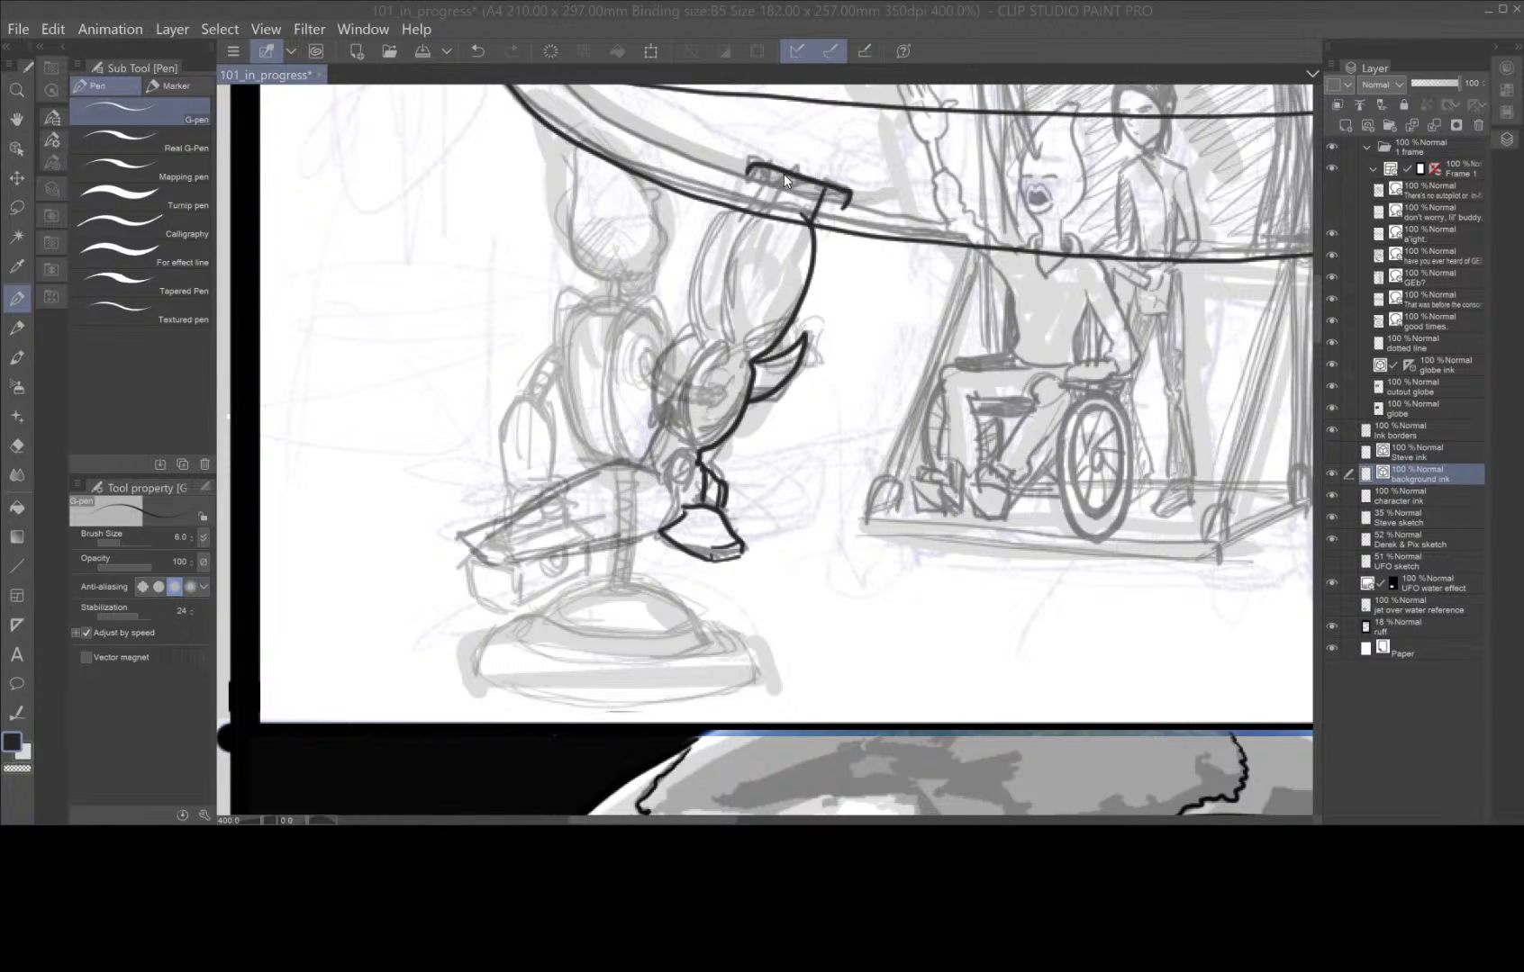
# Complete the left leg's inking with its strut, overlapping thigh and calf segments, ankle joint and long pointed foot.
pyautogui.moveTo(784, 174)
pyautogui.mouseDown()
pyautogui.moveTo(771, 209)
pyautogui.moveTo(734, 214)
pyautogui.moveTo(707, 249)
pyautogui.moveTo(689, 331)
pyautogui.mouseUp()
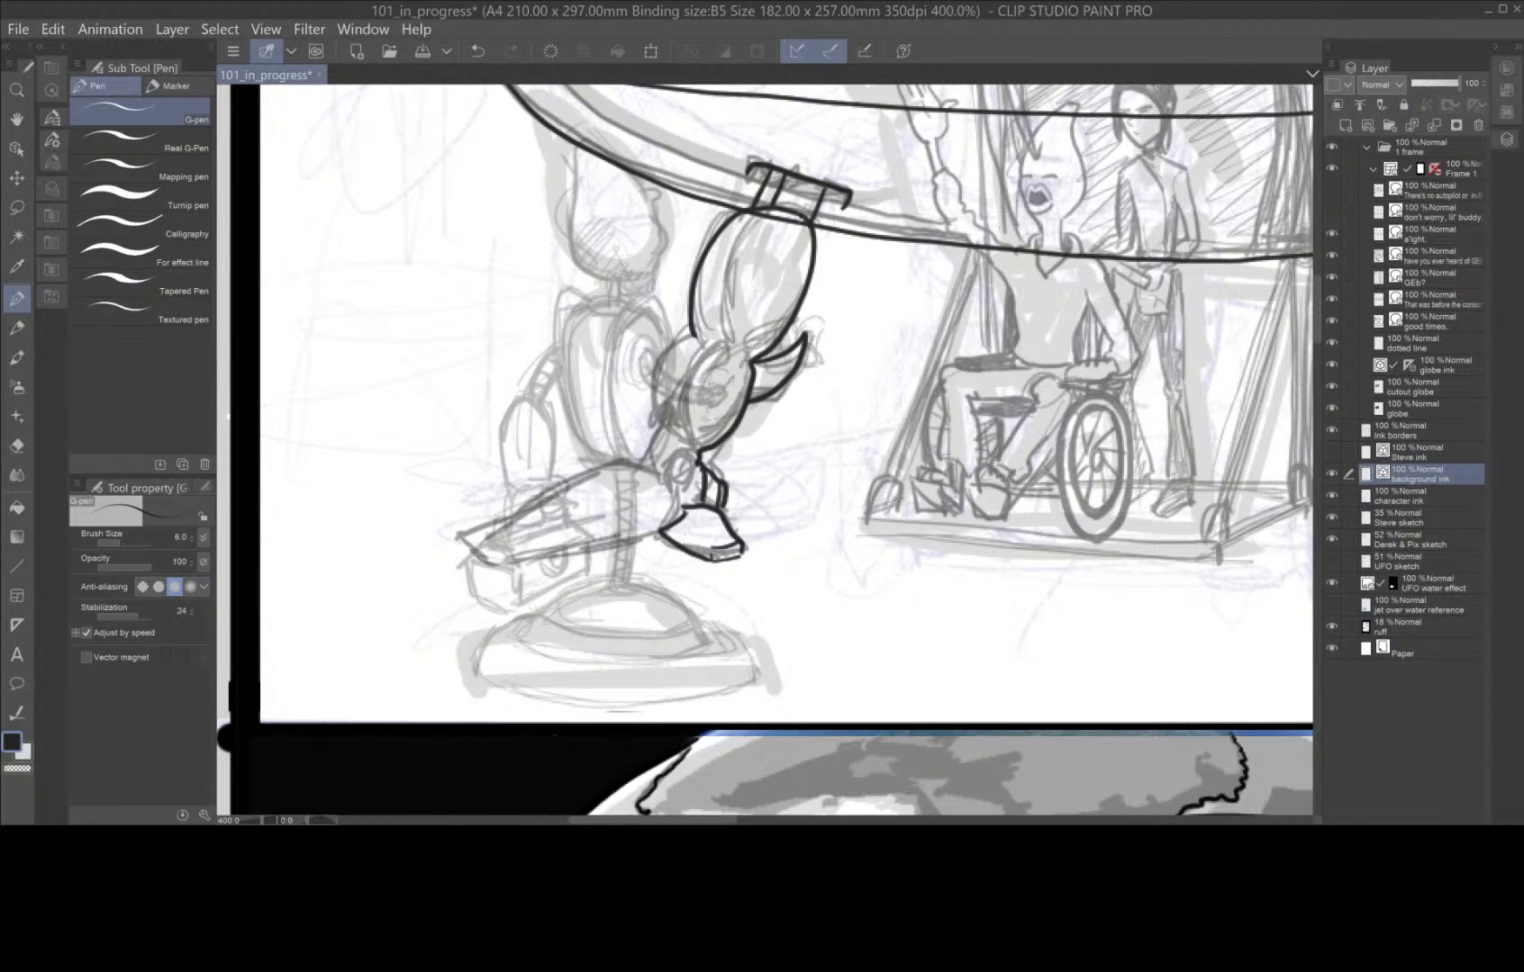
pyautogui.moveTo(803, 215)
pyautogui.mouseDown()
pyautogui.moveTo(761, 233)
pyautogui.moveTo(728, 340)
pyautogui.moveTo(692, 374)
pyautogui.moveTo(682, 436)
pyautogui.moveTo(701, 447)
pyautogui.mouseUp()
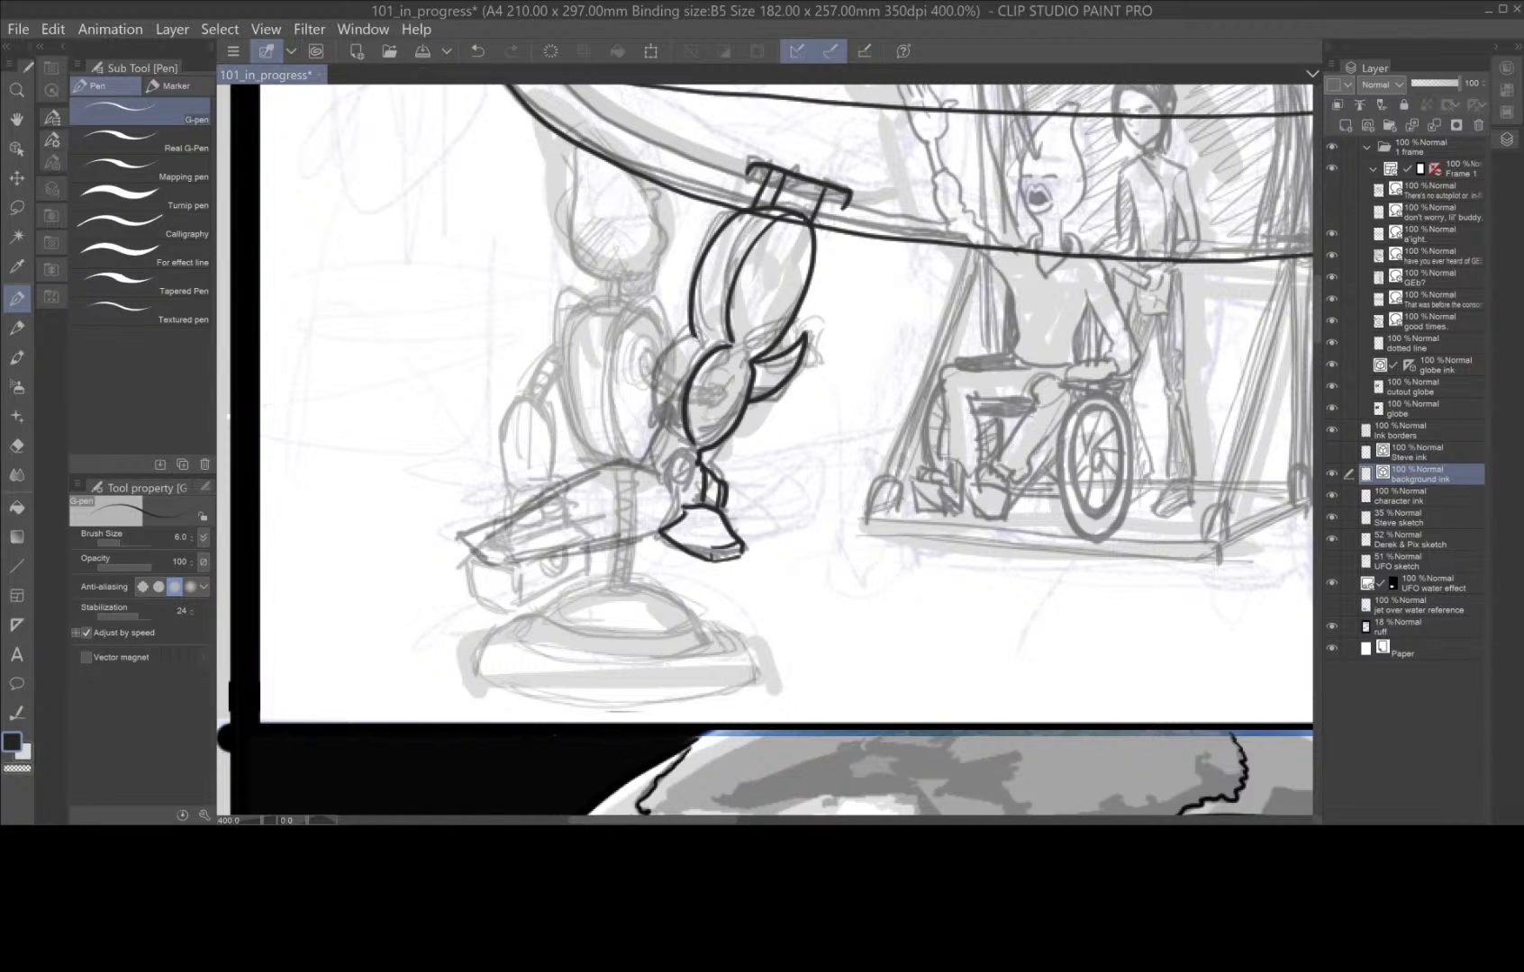
pyautogui.moveTo(699, 332)
pyautogui.mouseDown()
pyautogui.moveTo(650, 393)
pyautogui.moveTo(690, 446)
pyautogui.moveTo(640, 470)
pyautogui.moveTo(682, 500)
pyautogui.moveTo(672, 472)
pyautogui.moveTo(700, 469)
pyautogui.mouseUp()
pyautogui.moveTo(692, 459)
pyautogui.mouseDown()
pyautogui.moveTo(549, 495)
pyautogui.moveTo(498, 525)
pyautogui.moveTo(485, 560)
pyautogui.moveTo(677, 526)
pyautogui.mouseUp()
pyautogui.moveTo(501, 561); pyautogui.dragTo(670, 506)
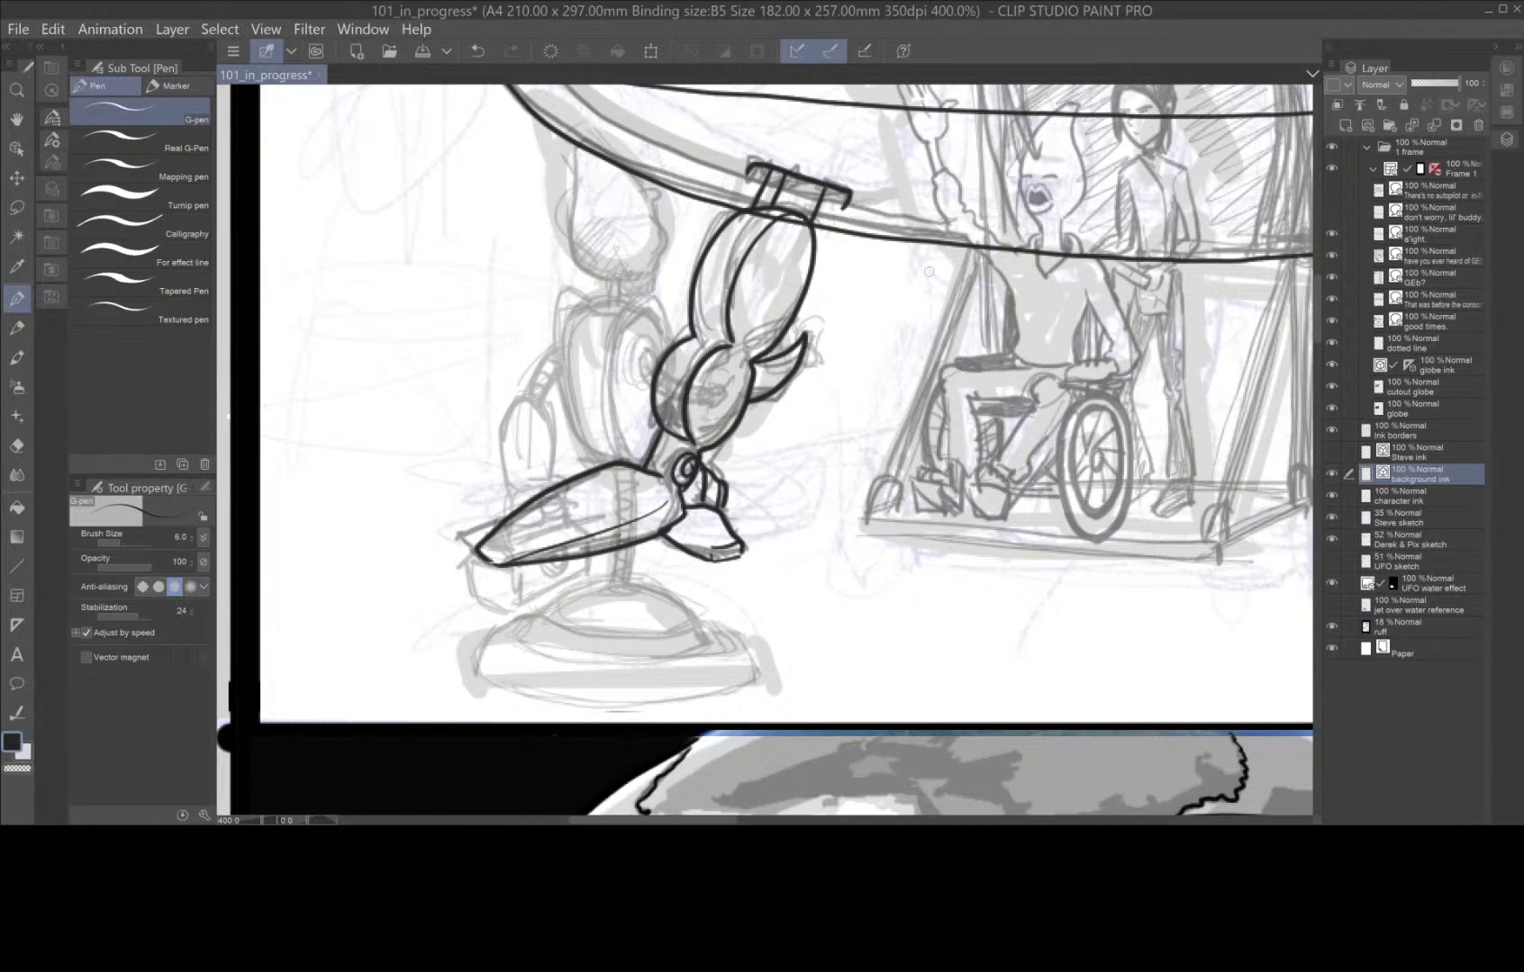
# Erase the hull line crossing the left leg's mount with the Hard eraser at size 2.0.
pyautogui.click(18, 446)
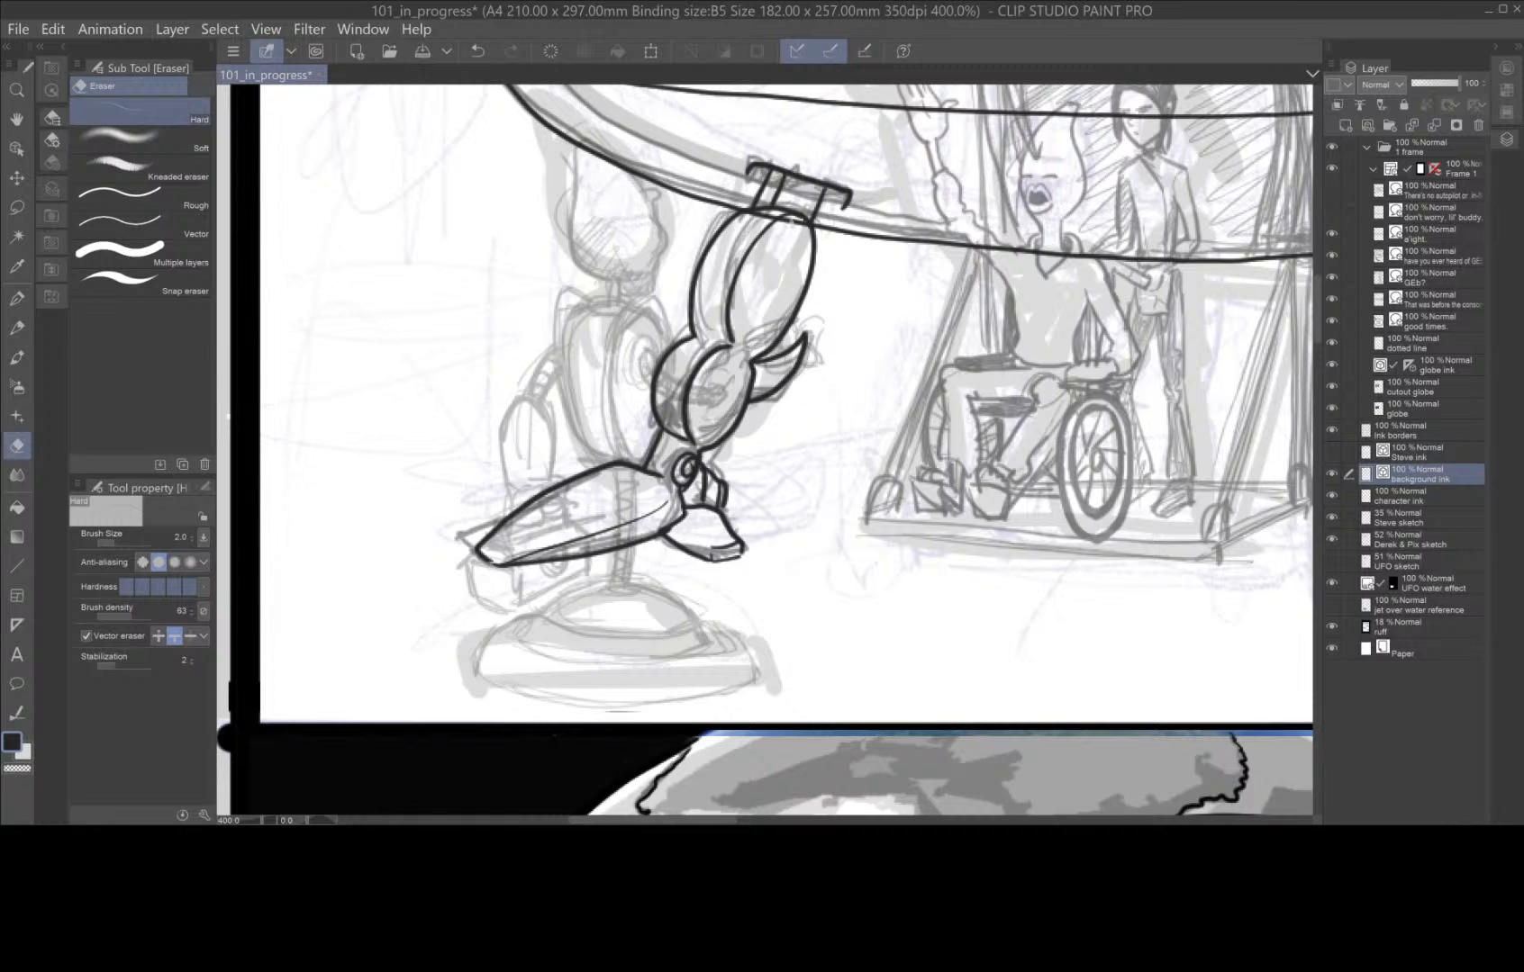
pyautogui.moveTo(794, 224); pyautogui.dragTo(791, 219)
pyautogui.click(761, 215)
pyautogui.scroll(-4, 696, 596)
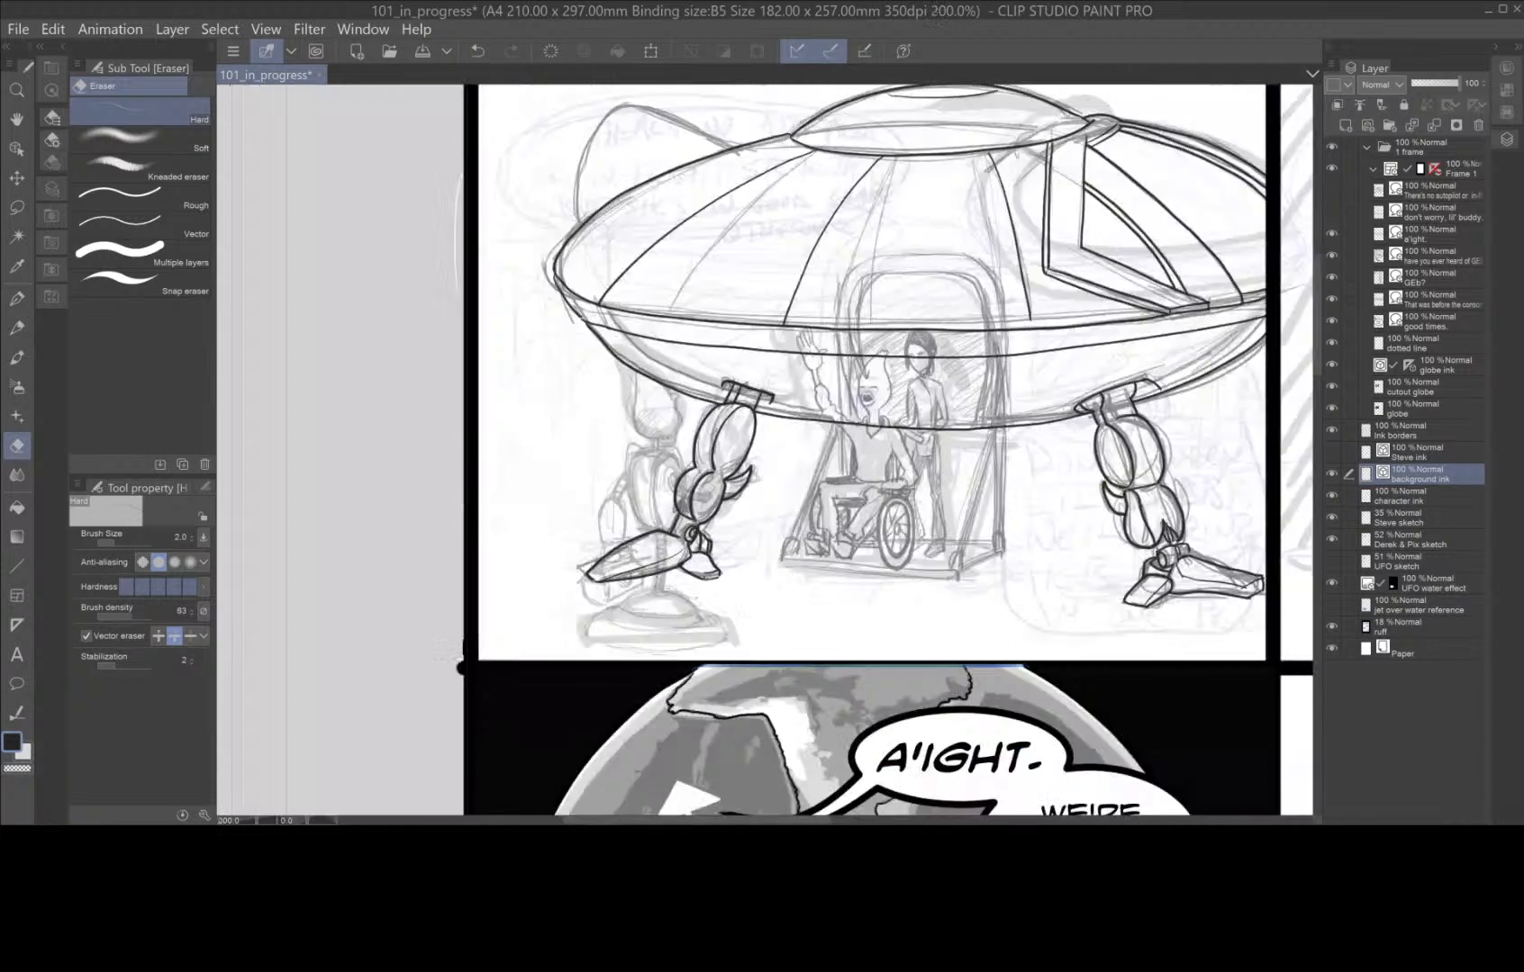
# Ink the spaceship doorway's inner arch and surrounding outer frame down to the hull's lower edge with the G-pen at size 6.0.
pyautogui.press('space')
pyautogui.moveTo(934, 574); pyautogui.dragTo(840, 494)
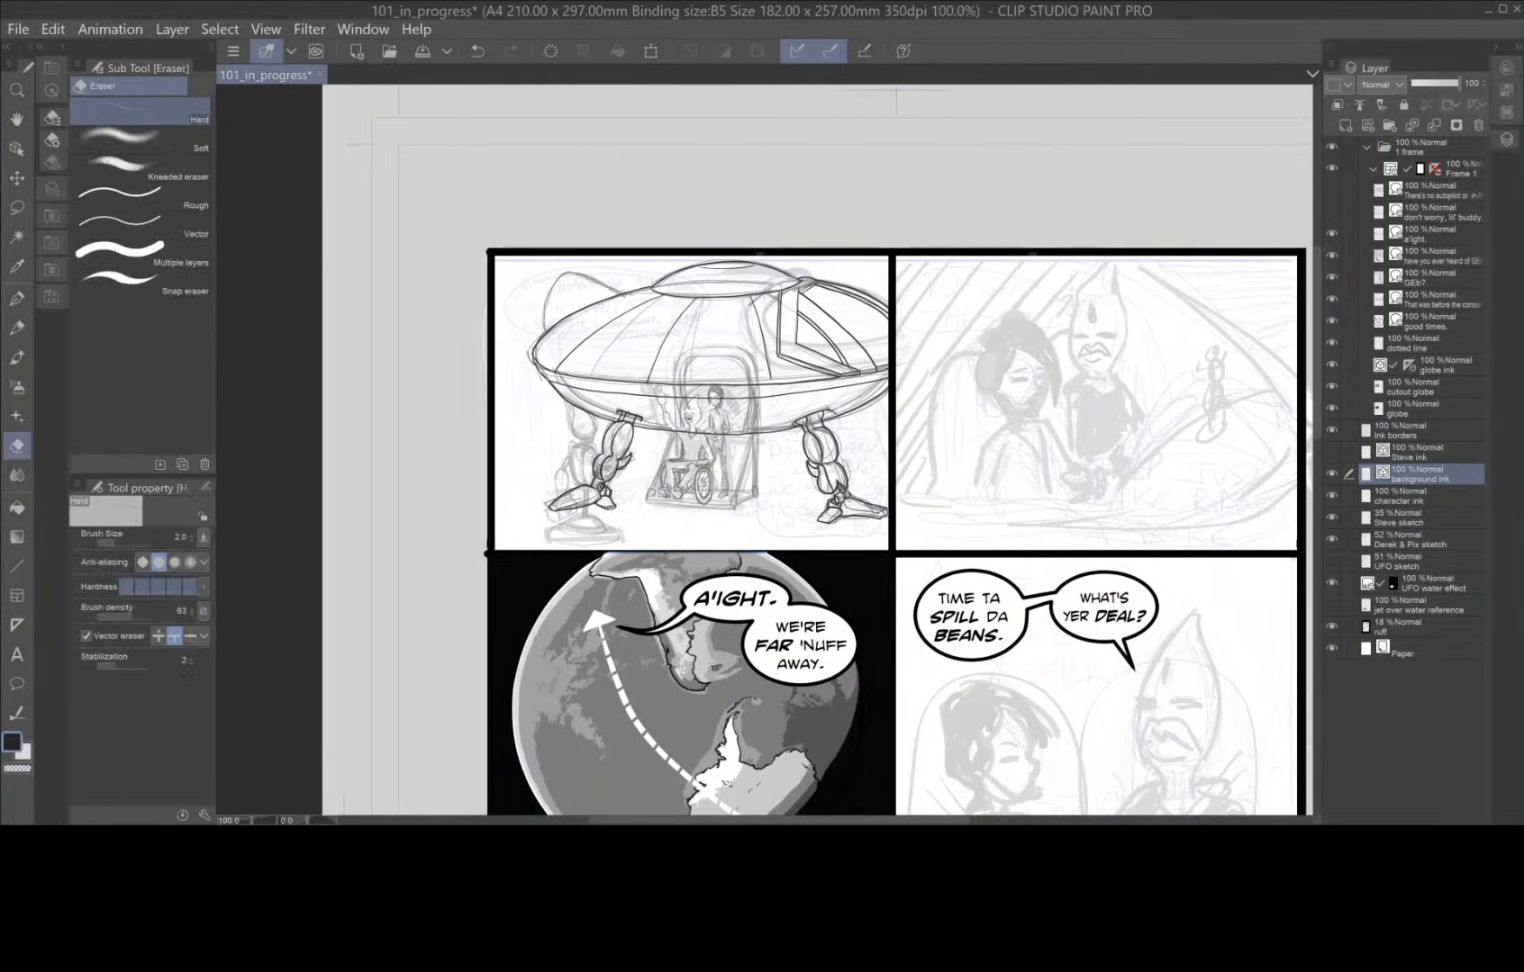
pyautogui.scroll(1, 955, 524)
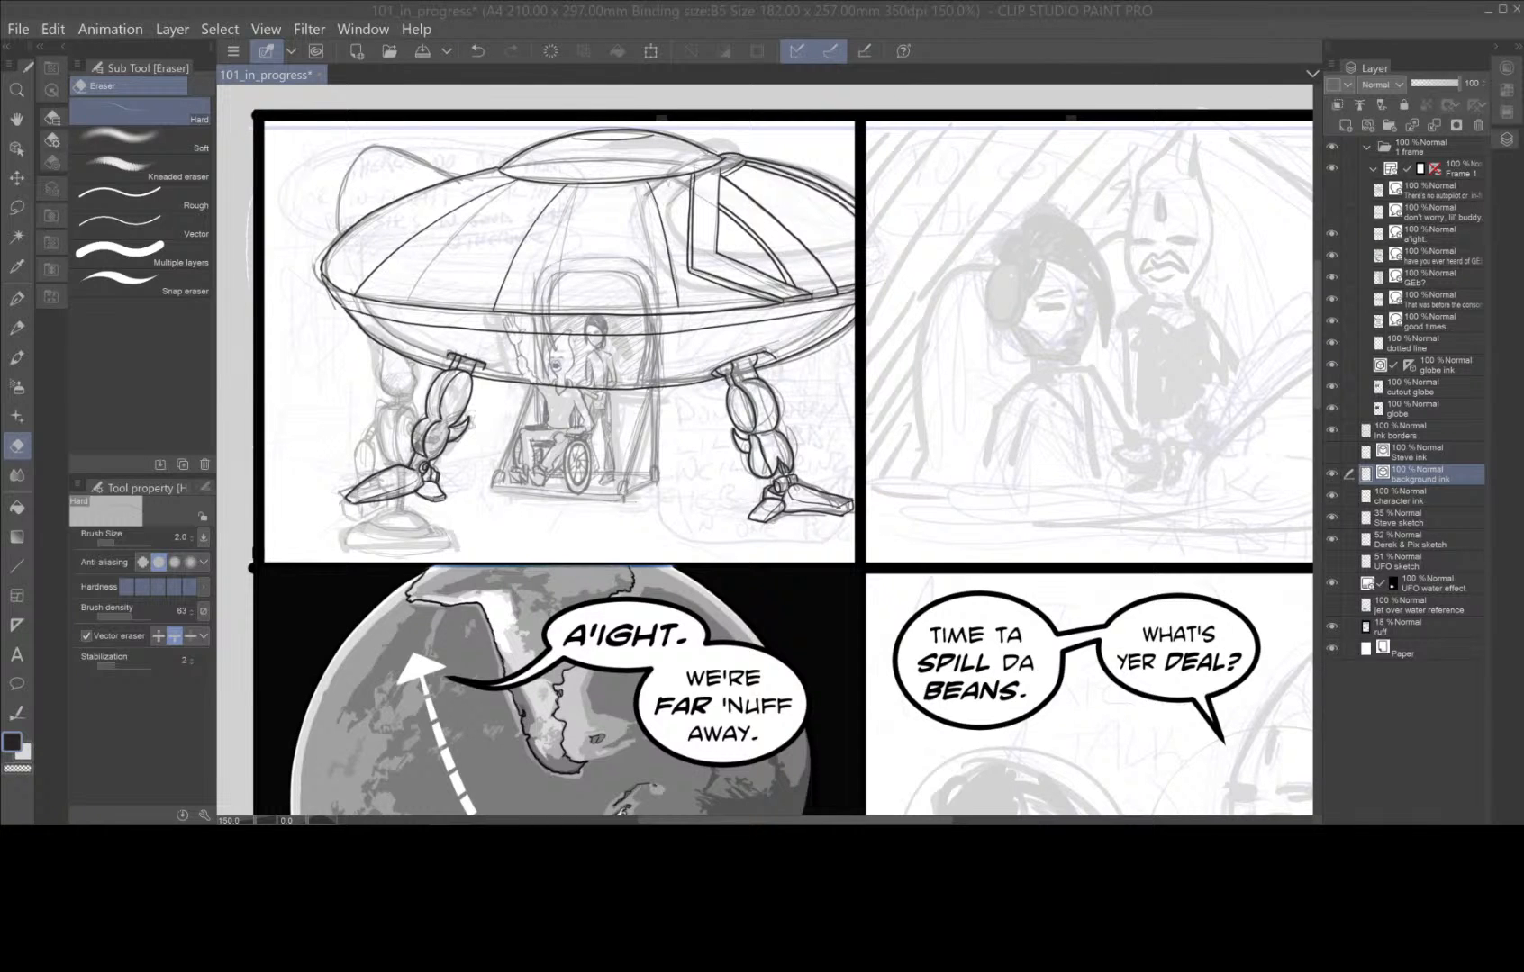
pyautogui.click(737, 415)
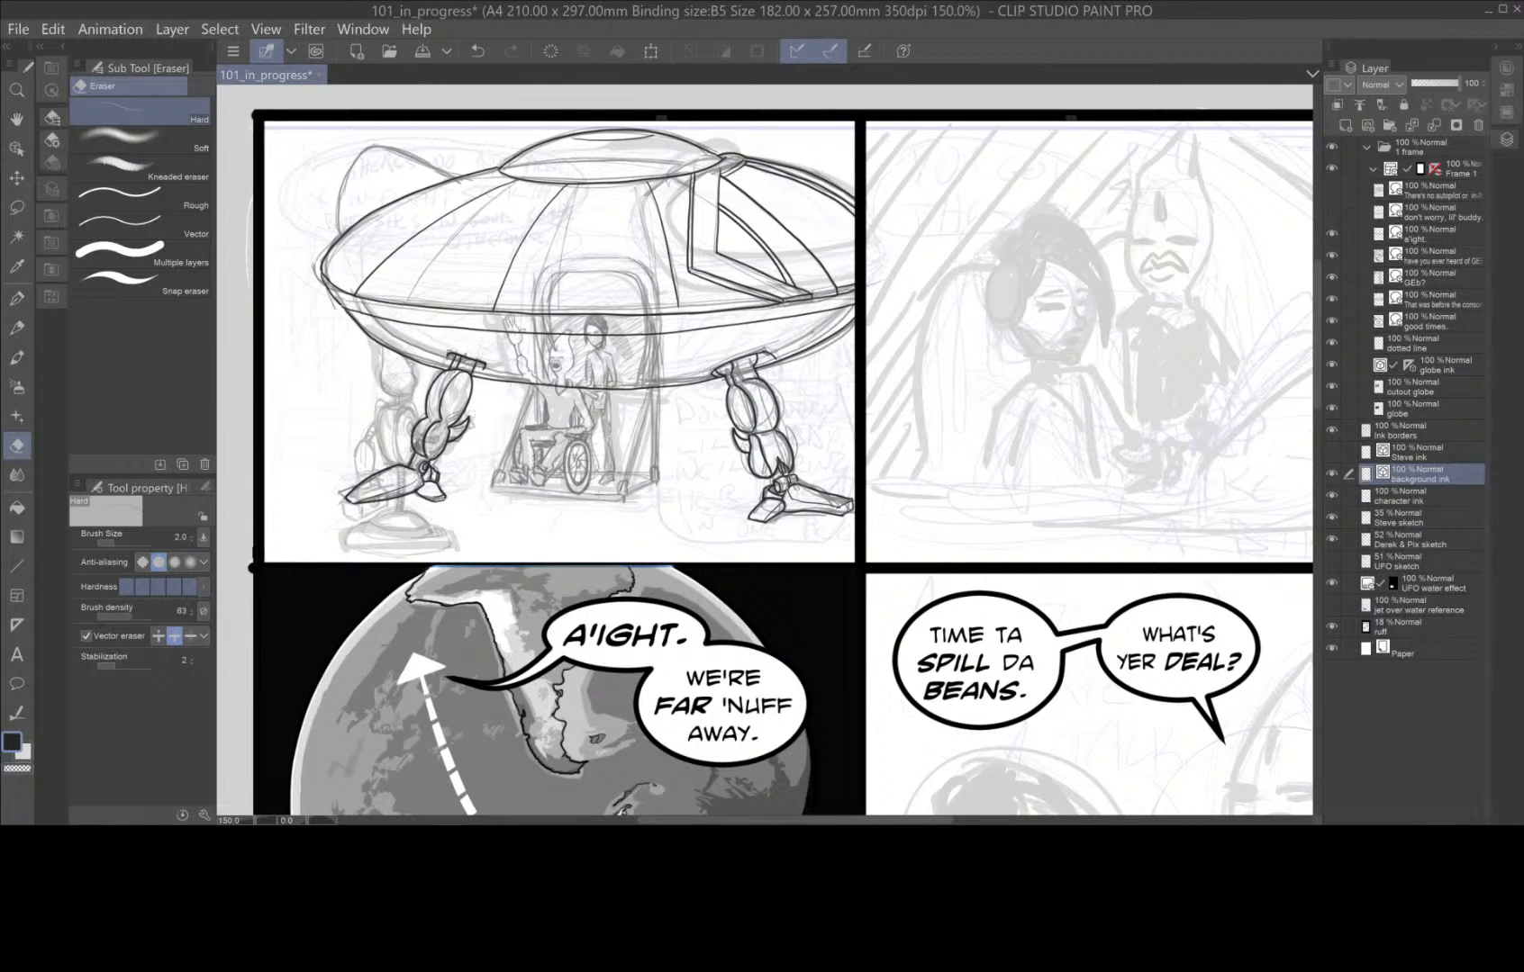
pyautogui.scroll(1, 571, 511)
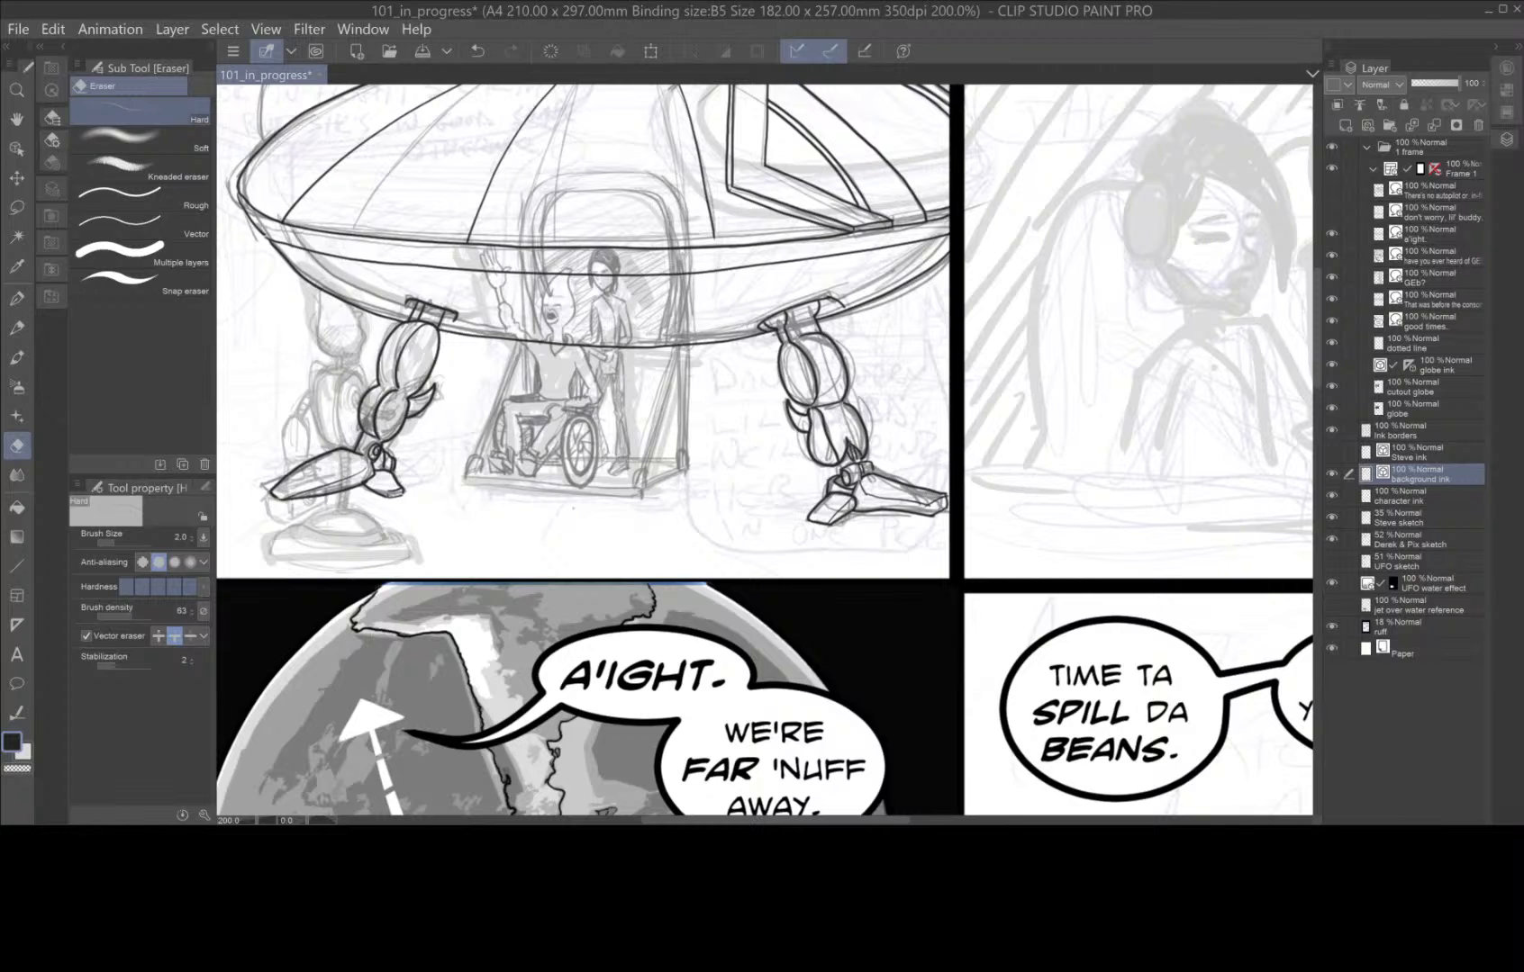
pyautogui.scroll(4, 664, 500)
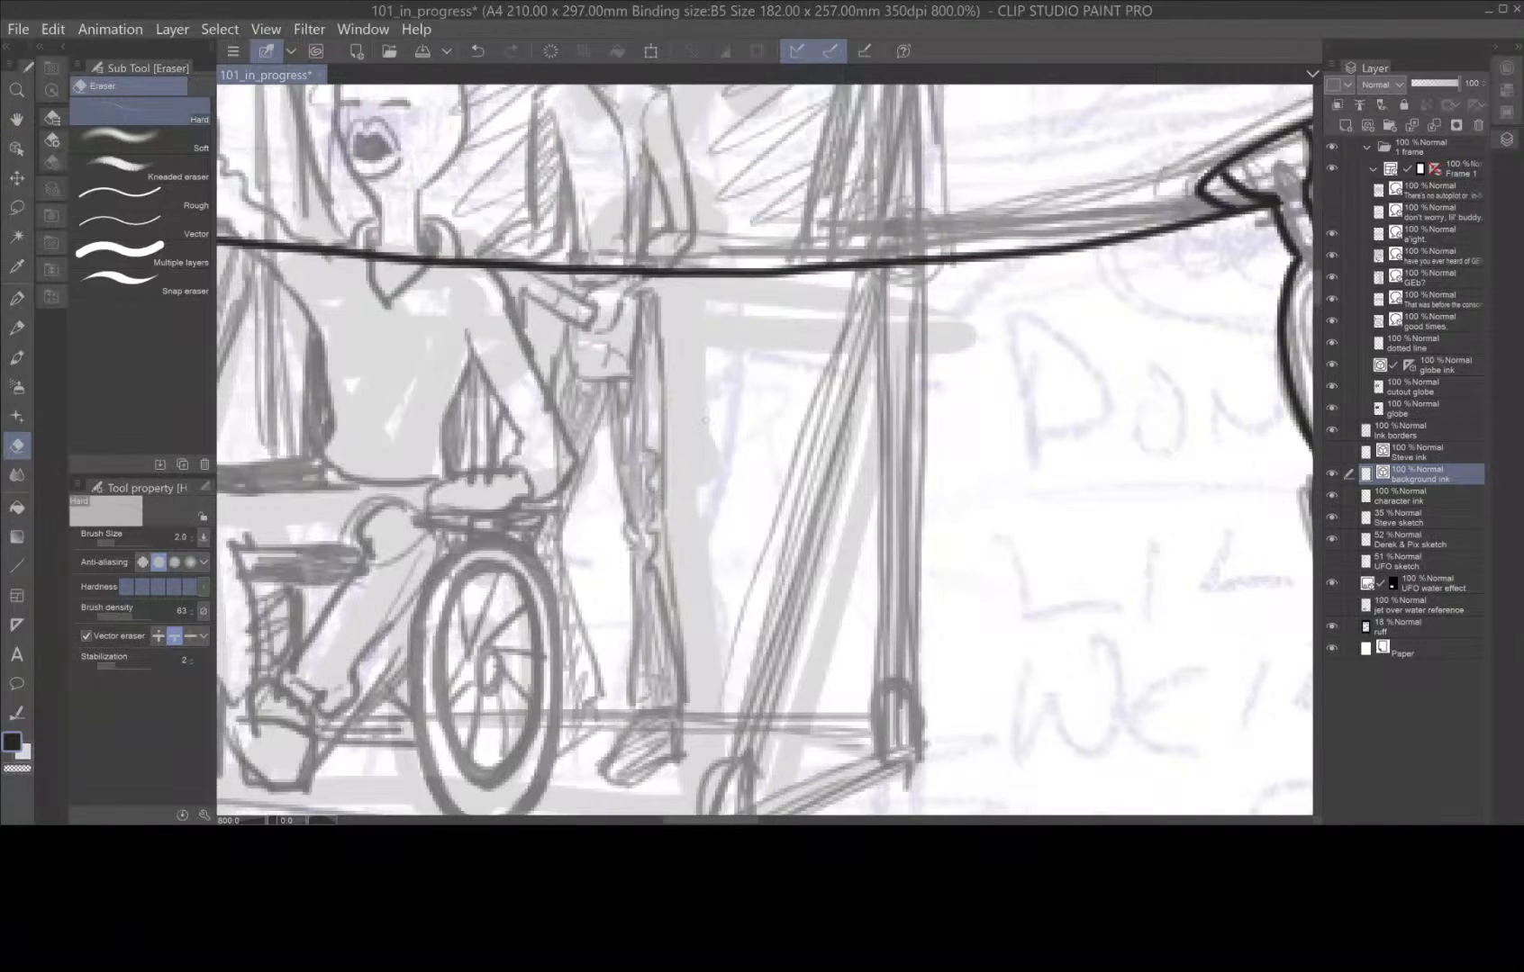
pyautogui.scroll(-2, 760, 374)
pyautogui.moveTo(776, 367); pyautogui.dragTo(824, 546)
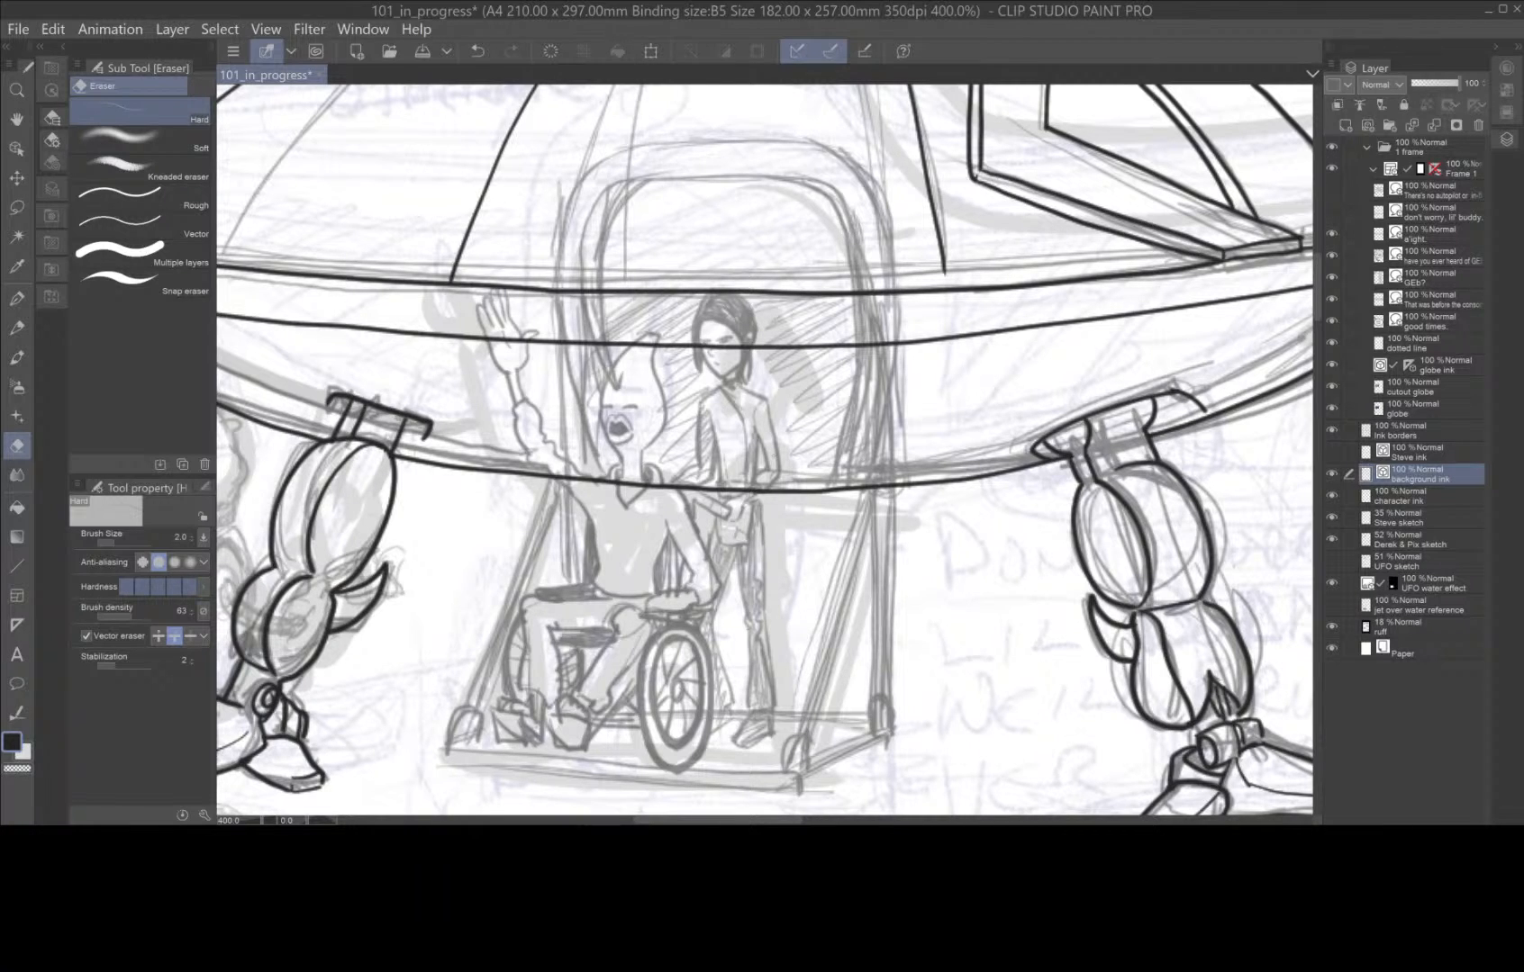
pyautogui.click(17, 298)
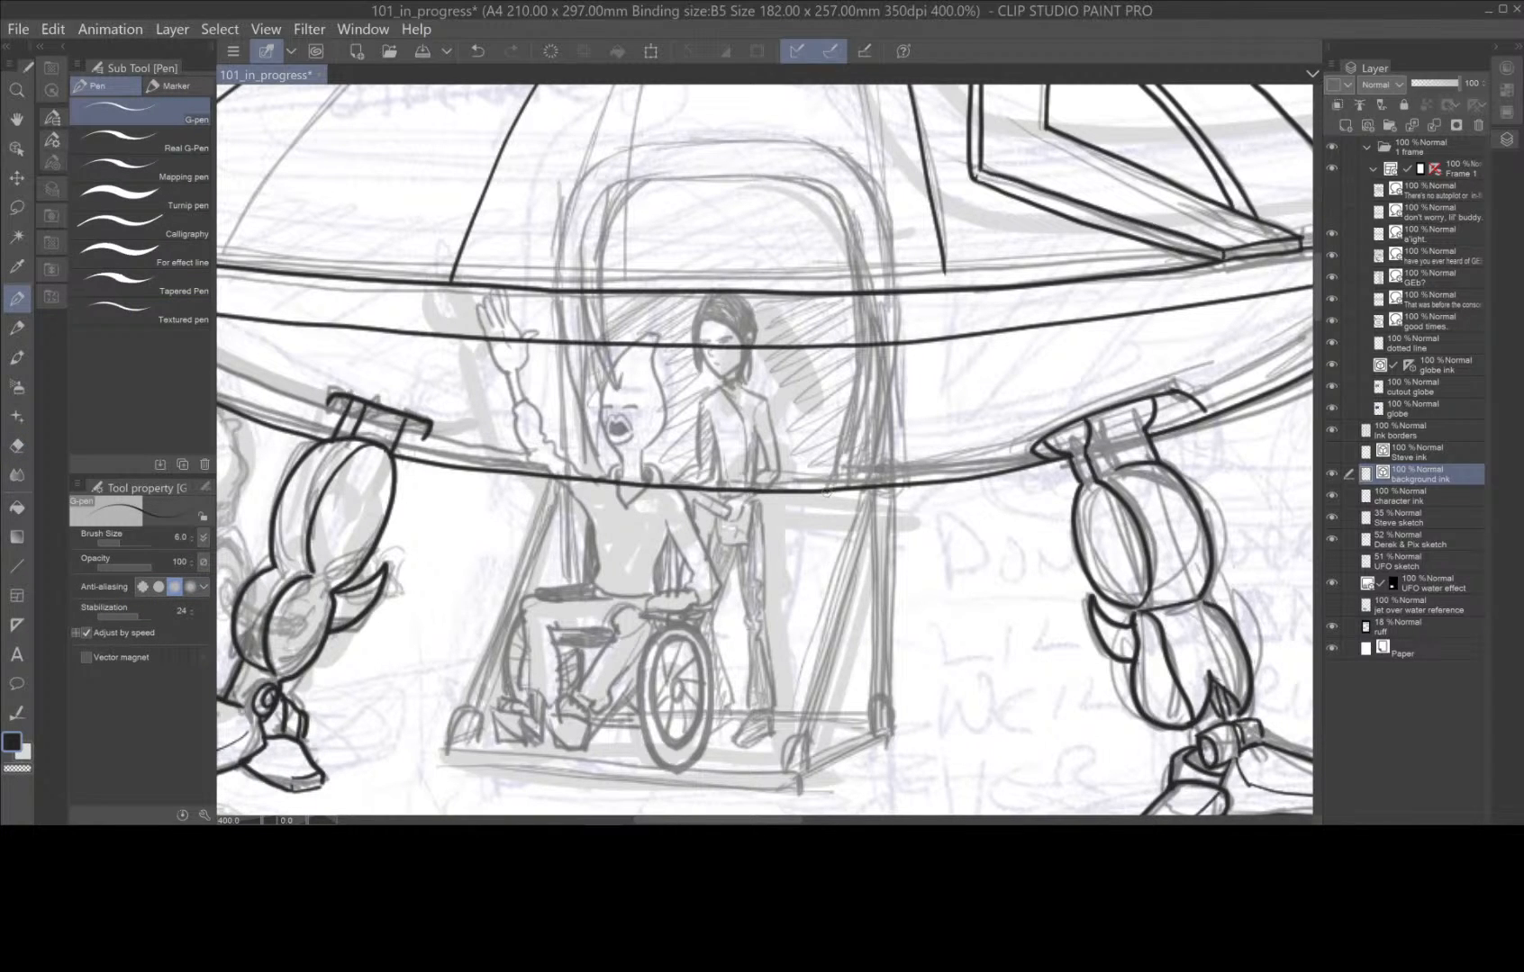
pyautogui.moveTo(828, 488)
pyautogui.mouseDown()
pyautogui.moveTo(856, 405)
pyautogui.moveTo(861, 306)
pyautogui.moveTo(836, 212)
pyautogui.moveTo(804, 185)
pyautogui.moveTo(648, 185)
pyautogui.moveTo(609, 223)
pyautogui.moveTo(609, 379)
pyautogui.mouseUp()
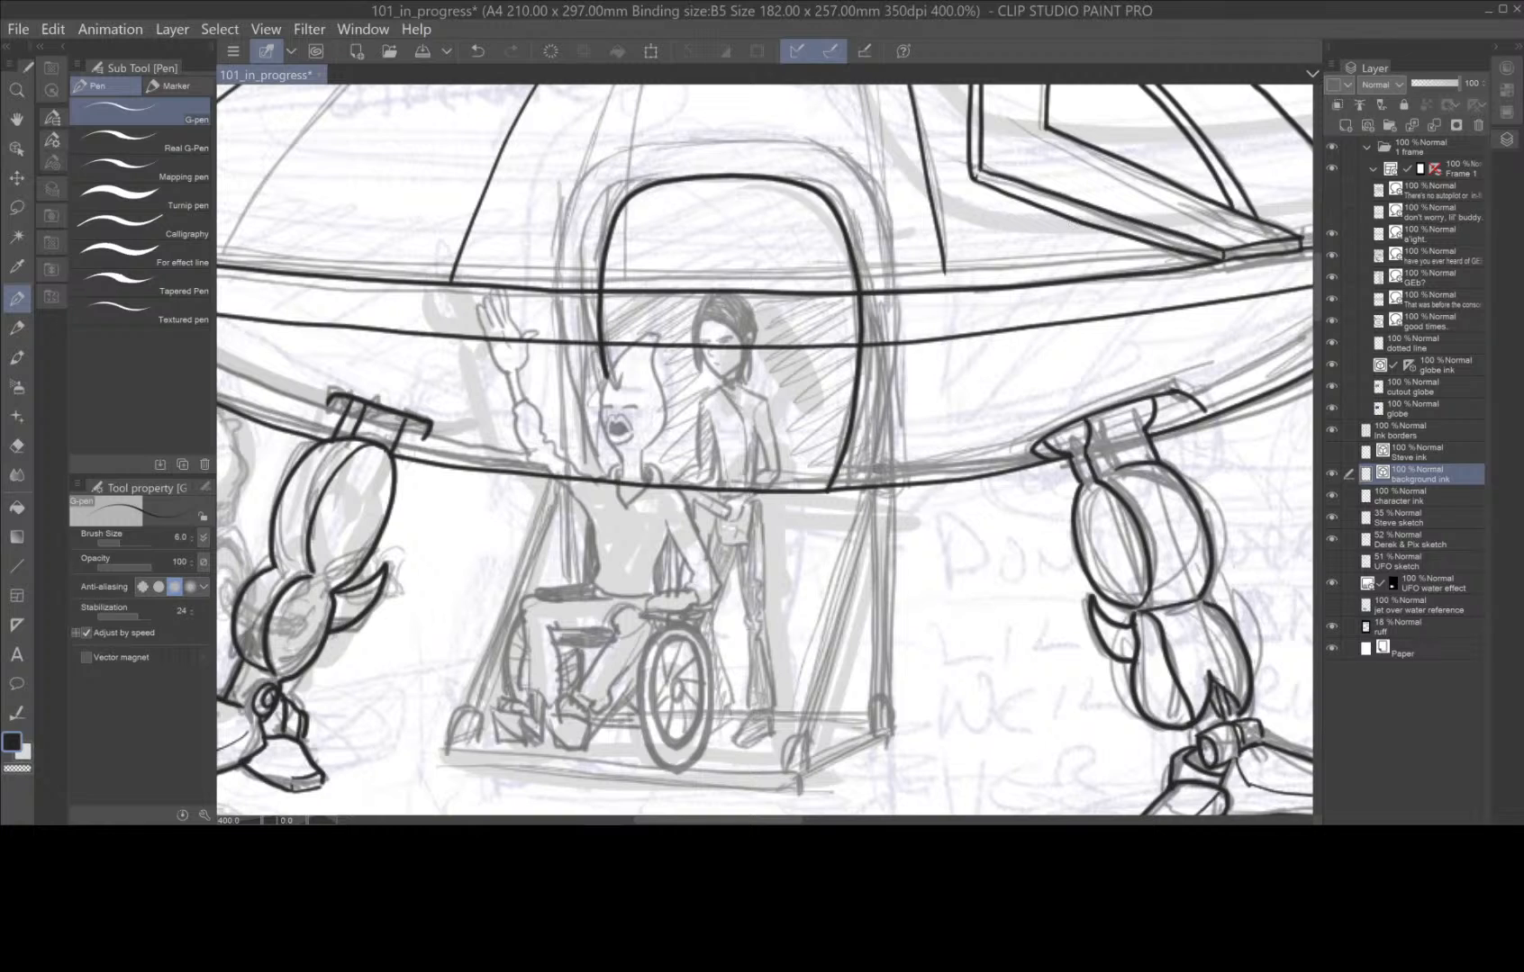
pyautogui.moveTo(862, 492)
pyautogui.mouseDown()
pyautogui.moveTo(893, 309)
pyautogui.moveTo(871, 210)
pyautogui.moveTo(830, 157)
pyautogui.moveTo(733, 132)
pyautogui.moveTo(683, 131)
pyautogui.moveTo(613, 163)
pyautogui.moveTo(566, 224)
pyautogui.moveTo(562, 349)
pyautogui.moveTo(602, 466)
pyautogui.mouseUp()
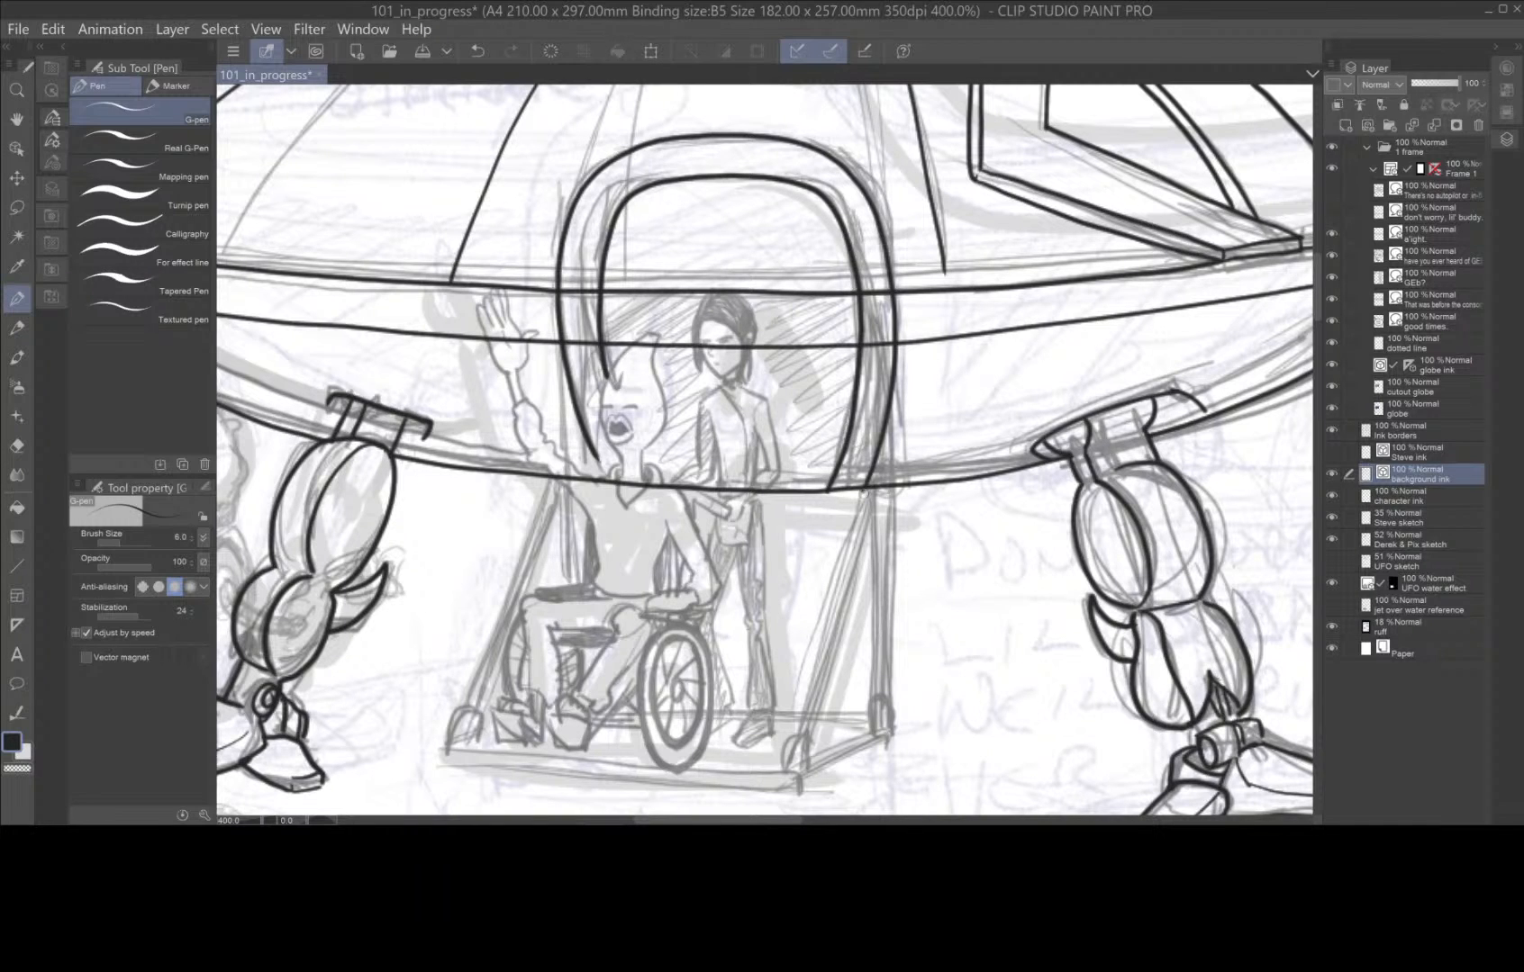
# Erase the two horizontal hull lines crossing the doorway opening and its frame with the Hard eraser at size 2.0.
pyautogui.click(18, 445)
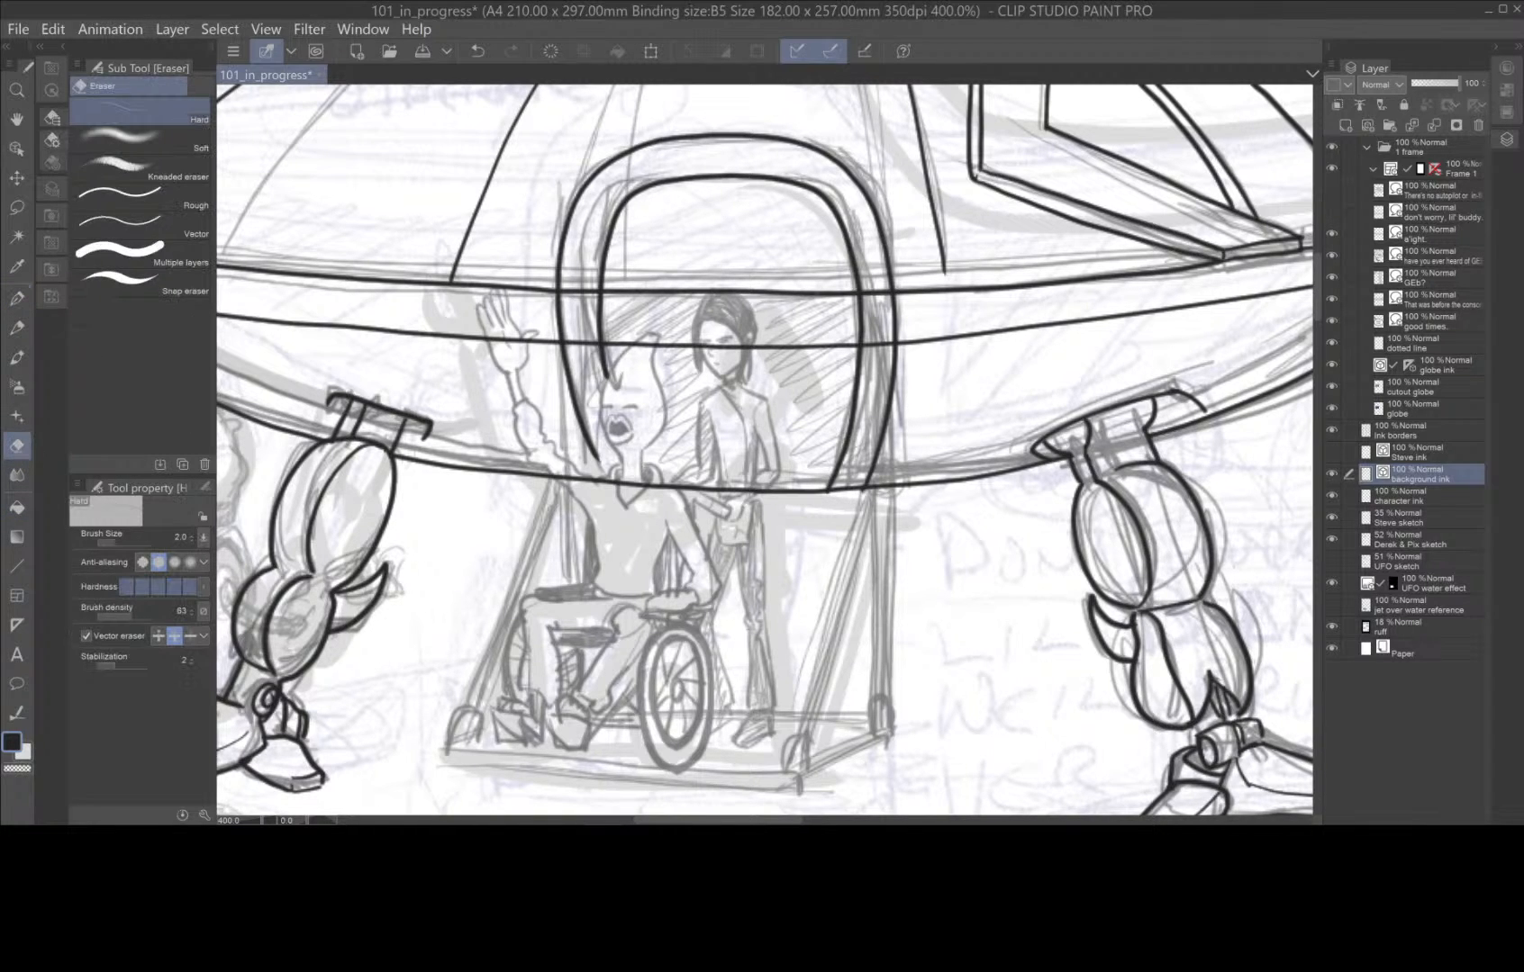
pyautogui.moveTo(815, 289); pyautogui.dragTo(811, 297)
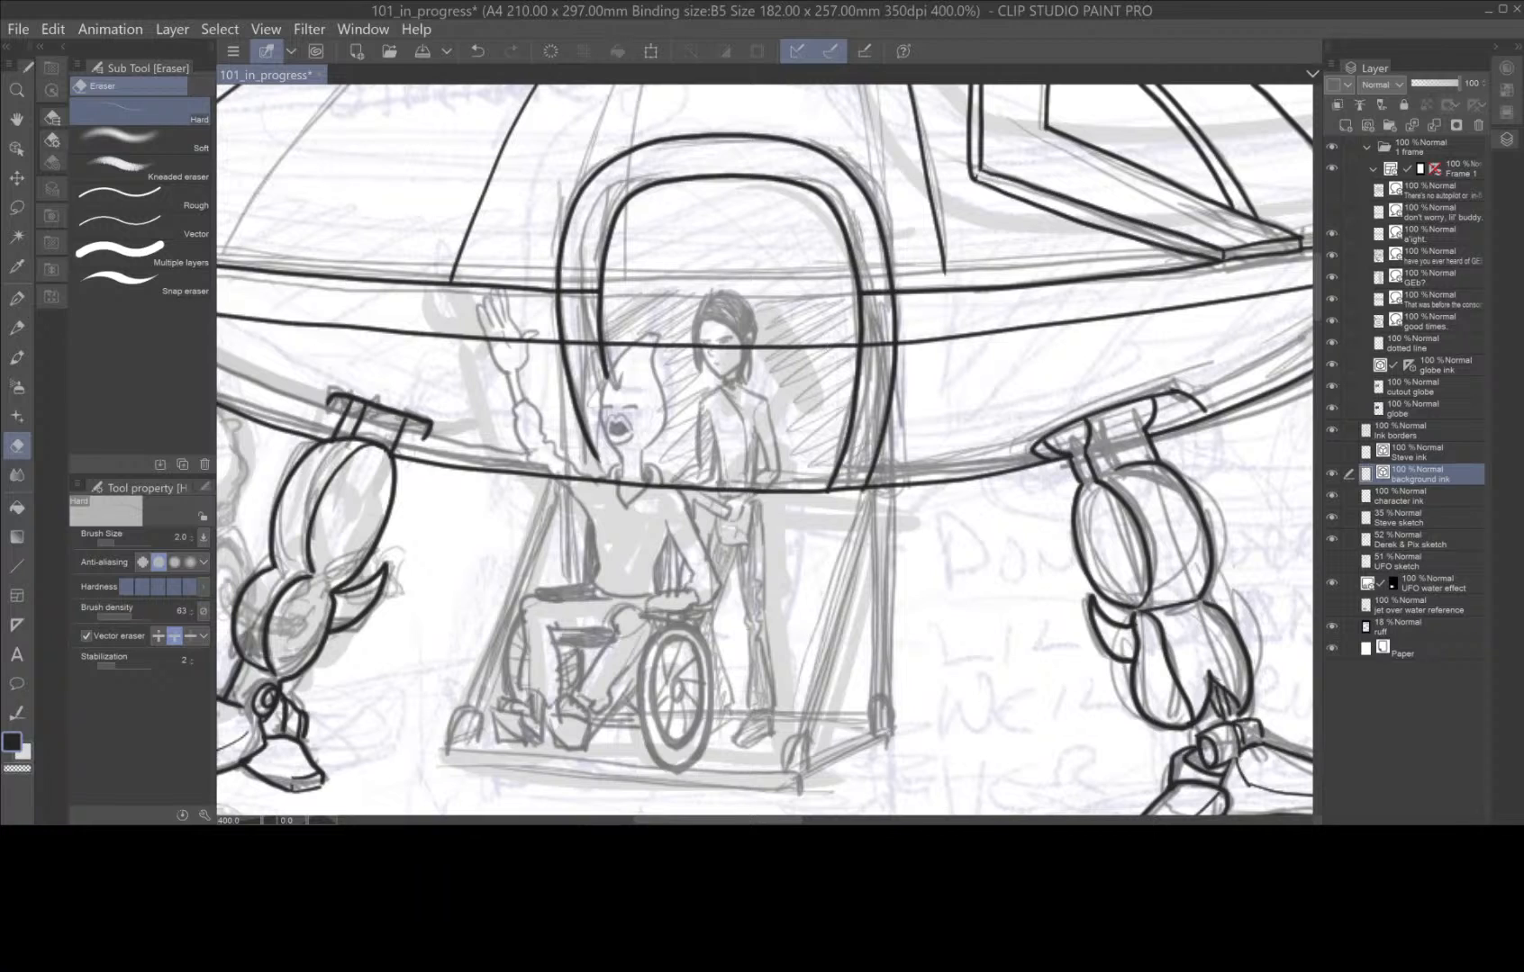
pyautogui.click(875, 295)
pyautogui.click(877, 344)
pyautogui.click(820, 346)
pyautogui.click(581, 342)
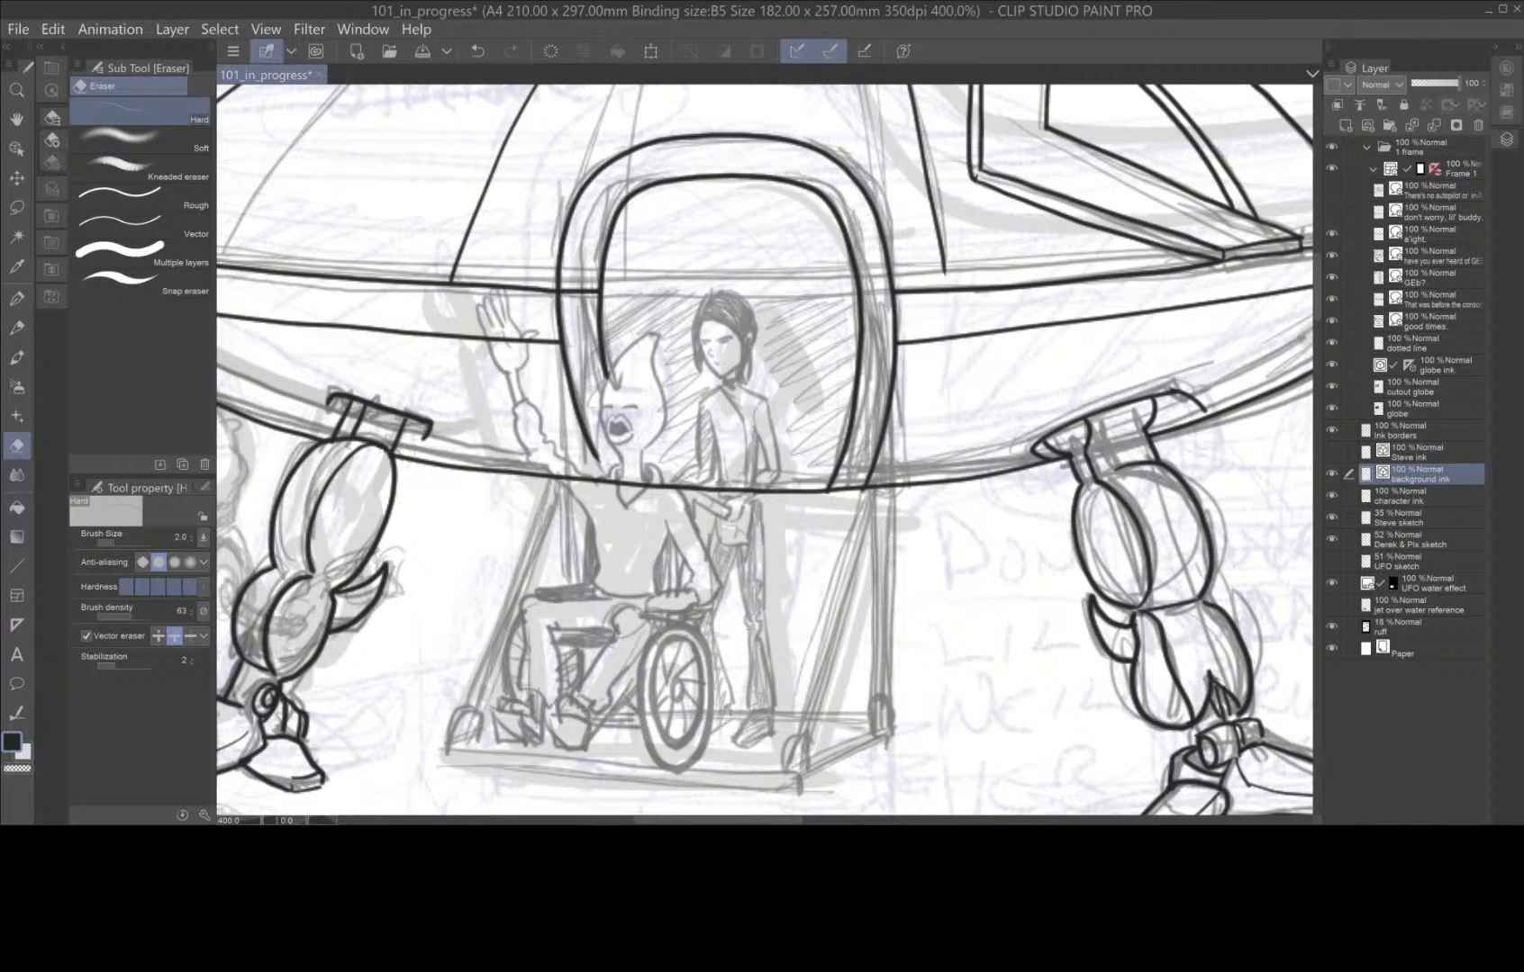
pyautogui.click(579, 290)
# Ink the wheelchair figure's pointed head, neck, open mouth and facial features with the G-pen at size 6.0.
pyautogui.click(16, 298)
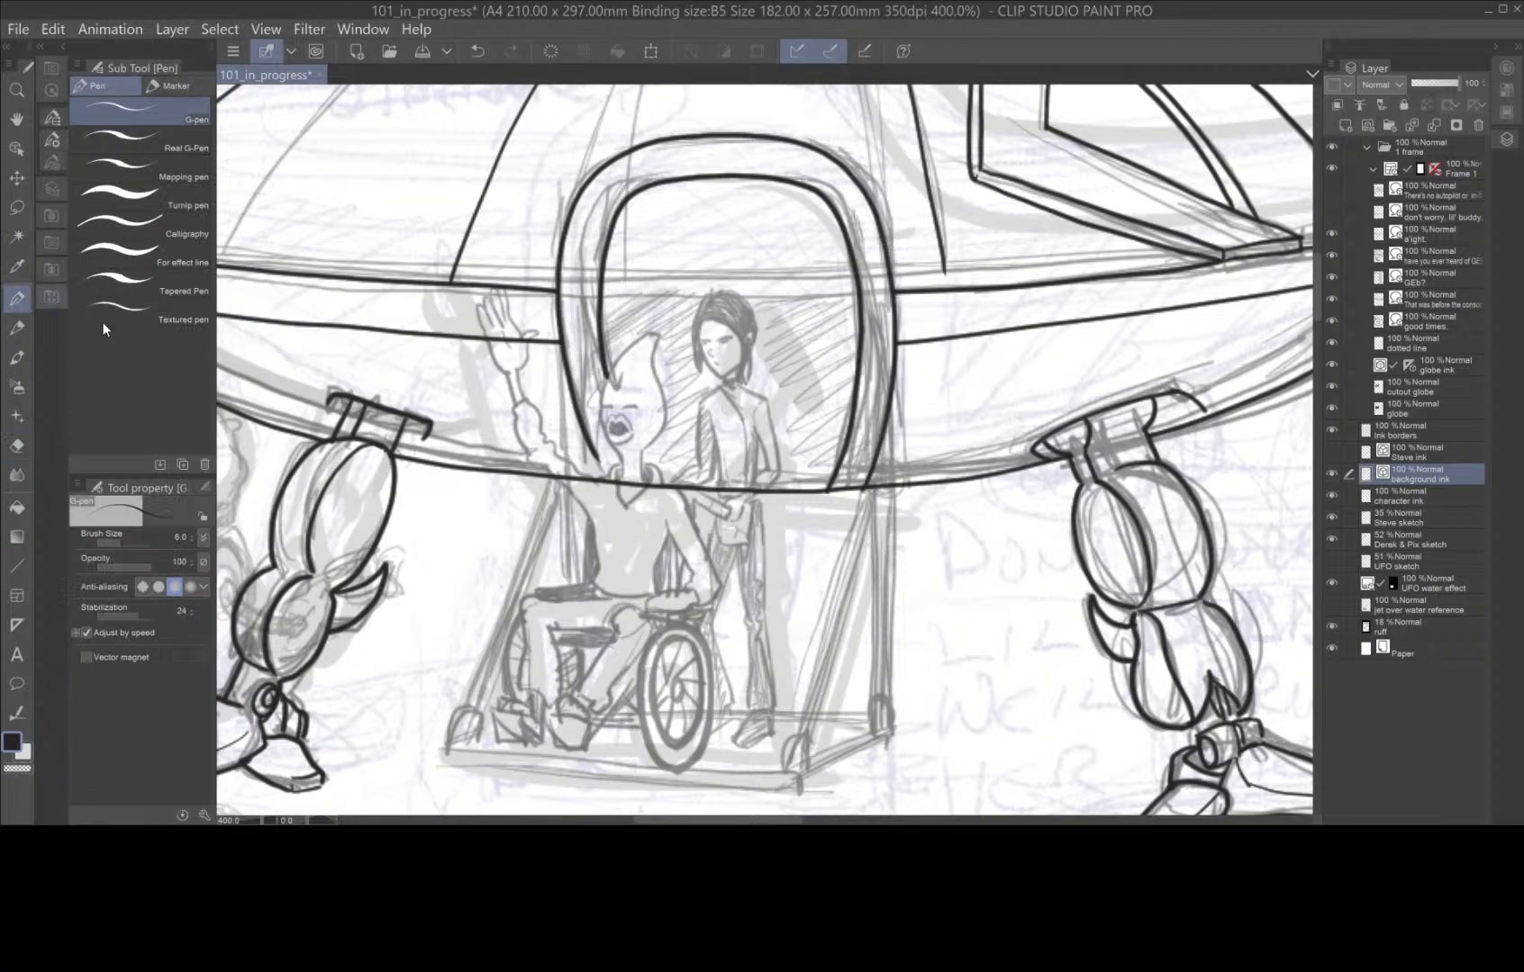
pyautogui.scroll(2, 772, 383)
pyautogui.moveTo(707, 473); pyautogui.dragTo(870, 315)
pyautogui.scroll(-2, 854, 387)
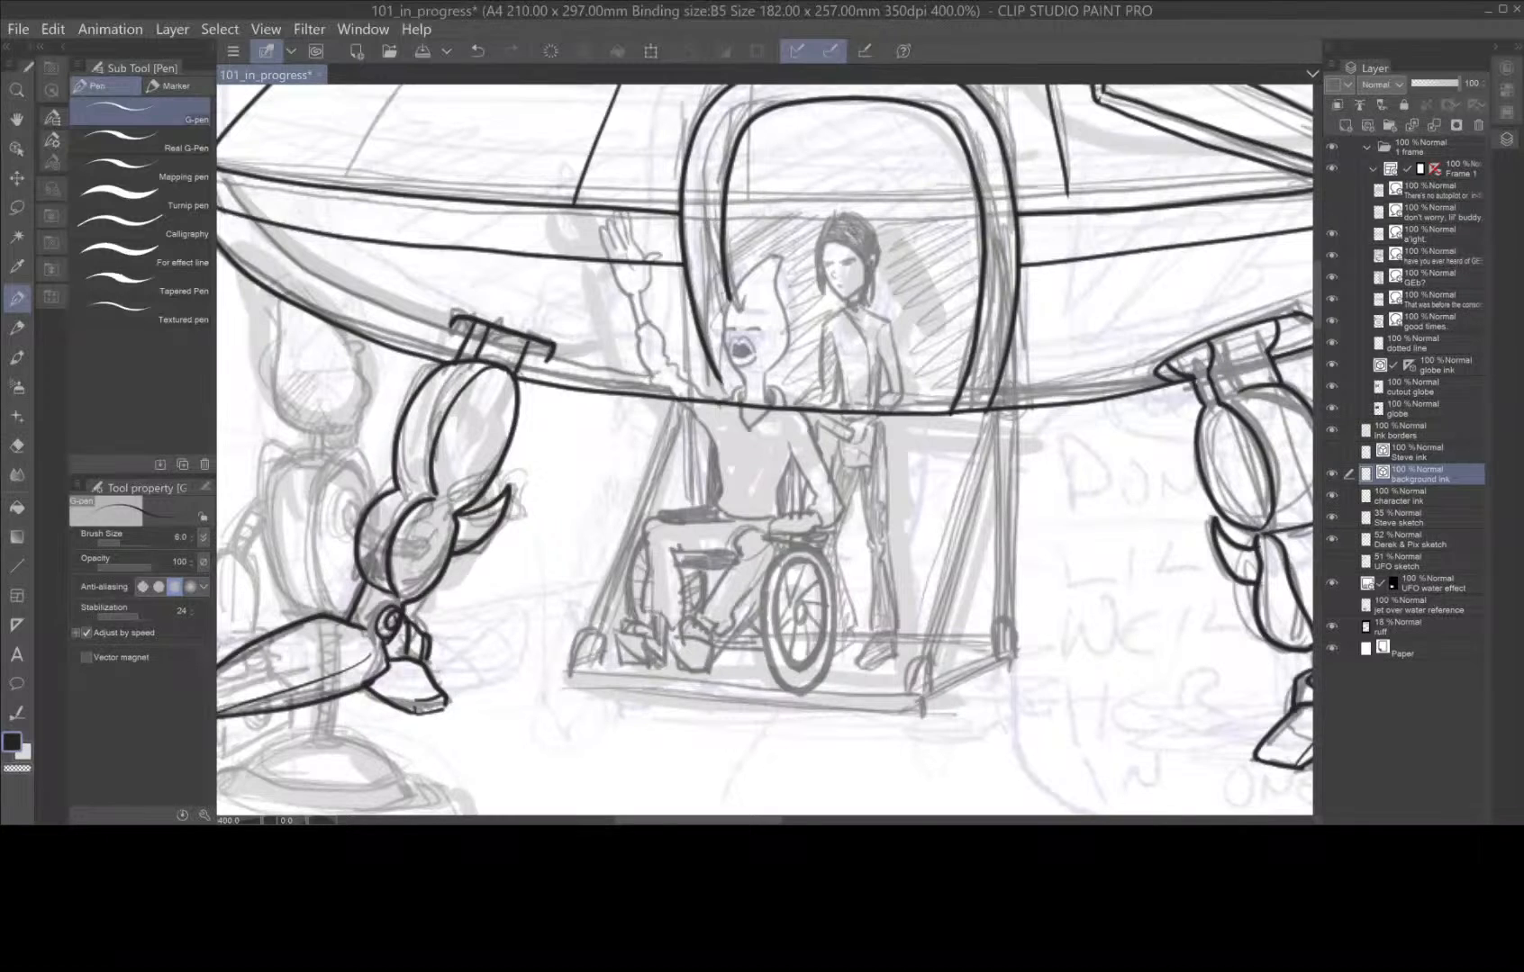
pyautogui.scroll(2, 785, 272)
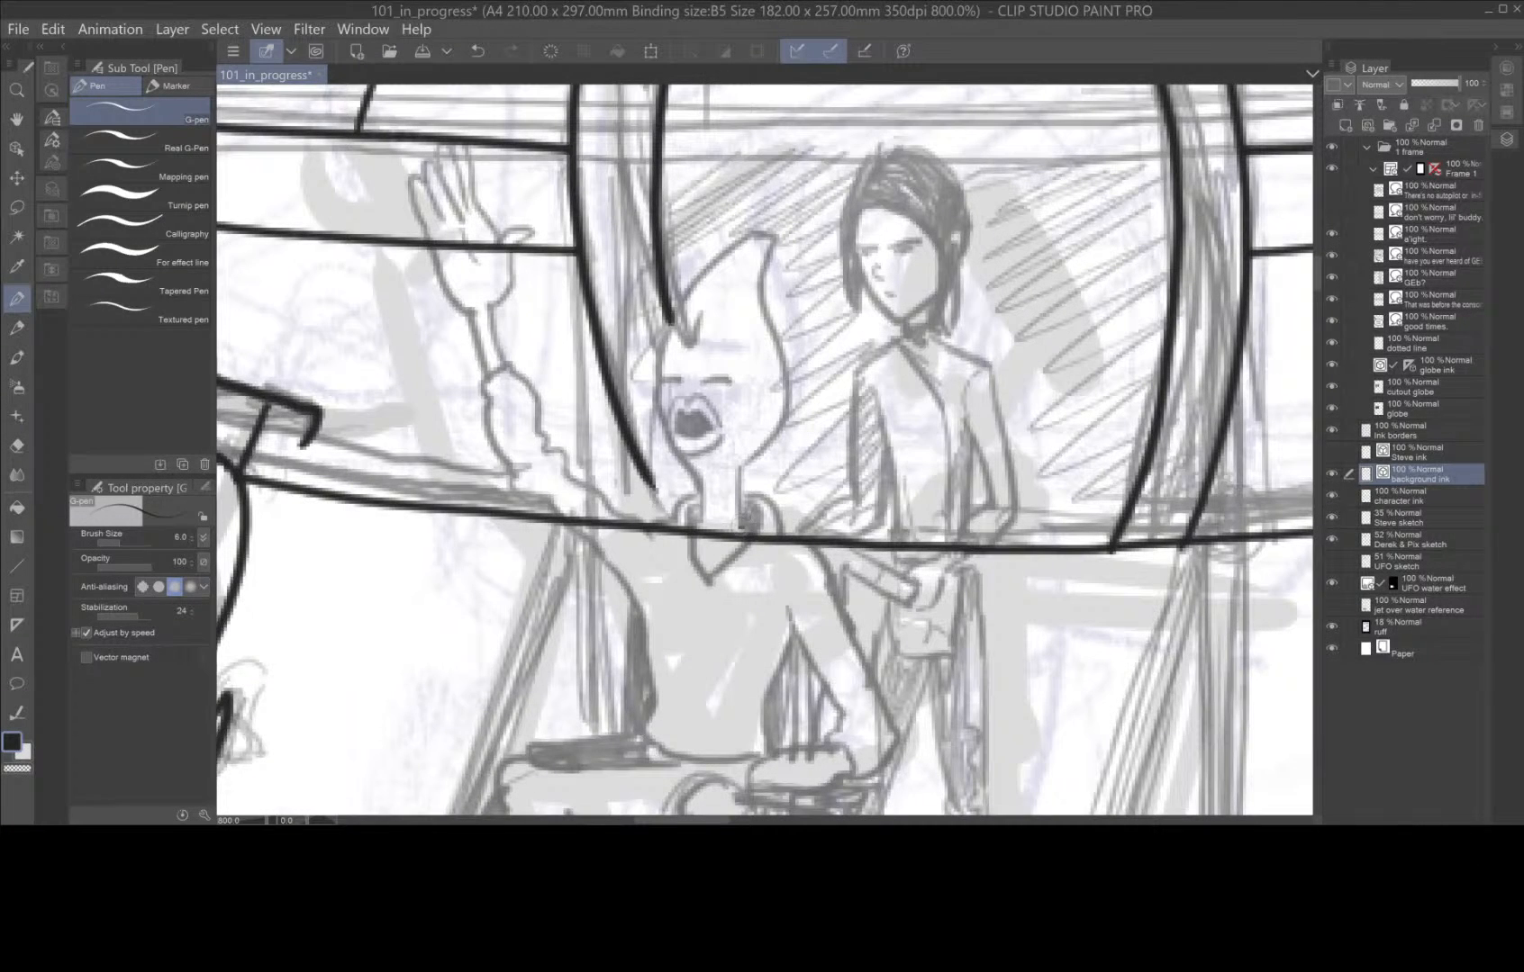
pyautogui.moveTo(737, 529)
pyautogui.mouseDown()
pyautogui.moveTo(787, 402)
pyautogui.moveTo(769, 238)
pyautogui.moveTo(745, 233)
pyautogui.moveTo(664, 359)
pyautogui.moveTo(667, 378)
pyautogui.moveTo(676, 351)
pyautogui.moveTo(657, 411)
pyautogui.moveTo(705, 521)
pyautogui.mouseUp()
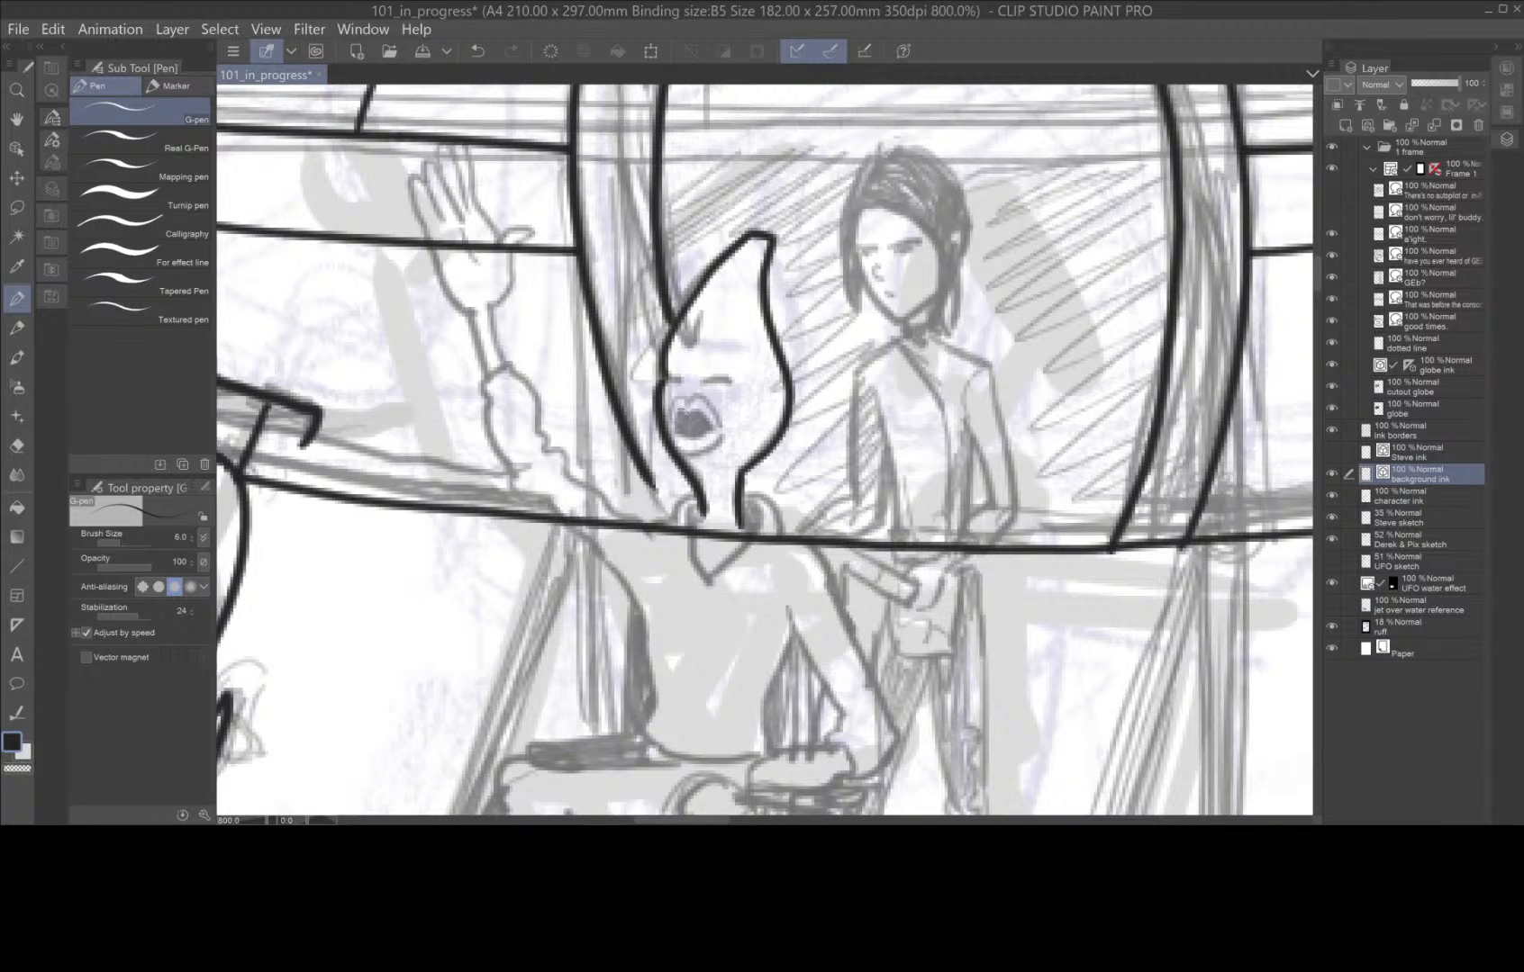
pyautogui.moveTo(675, 419)
pyautogui.mouseDown()
pyautogui.moveTo(711, 430)
pyautogui.moveTo(699, 441)
pyautogui.moveTo(675, 424)
pyautogui.moveTo(699, 428)
pyautogui.moveTo(698, 393)
pyautogui.moveTo(721, 430)
pyautogui.moveTo(682, 396)
pyautogui.moveTo(669, 433)
pyautogui.moveTo(717, 450)
pyautogui.moveTo(678, 451)
pyautogui.mouseUp()
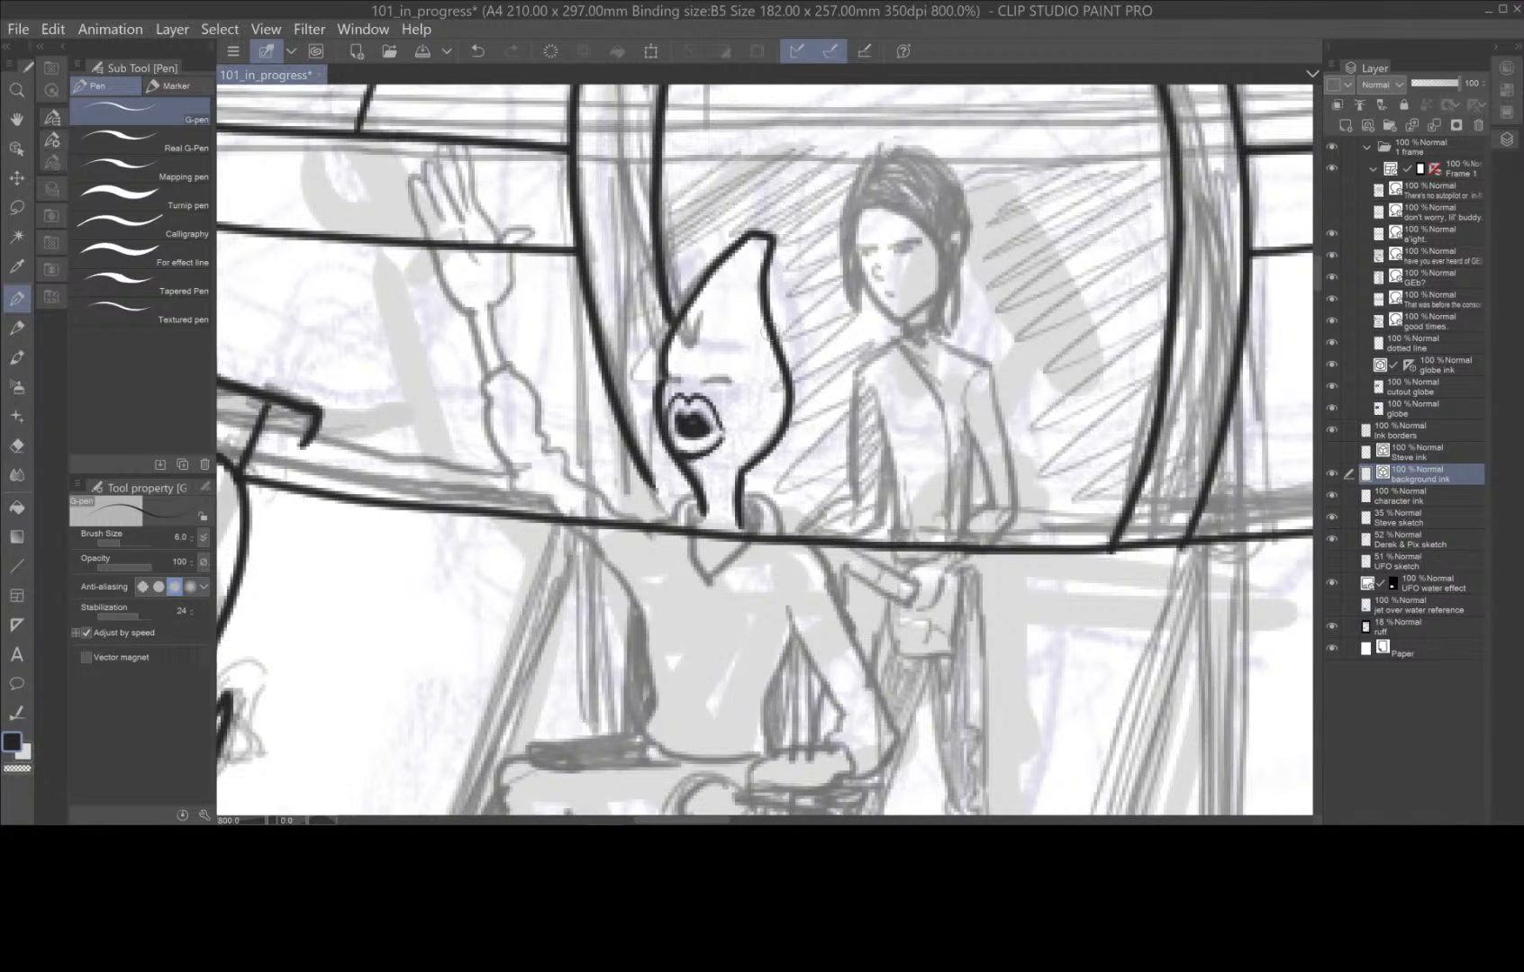
pyautogui.moveTo(715, 378)
pyautogui.mouseDown()
pyautogui.moveTo(740, 382)
pyautogui.moveTo(675, 379)
pyautogui.mouseUp()
# Ink the V-shaped neckline and dark inner collar beneath the seated figure's neck.
pyautogui.press('space')
pyautogui.moveTo(745, 606); pyautogui.dragTo(757, 458)
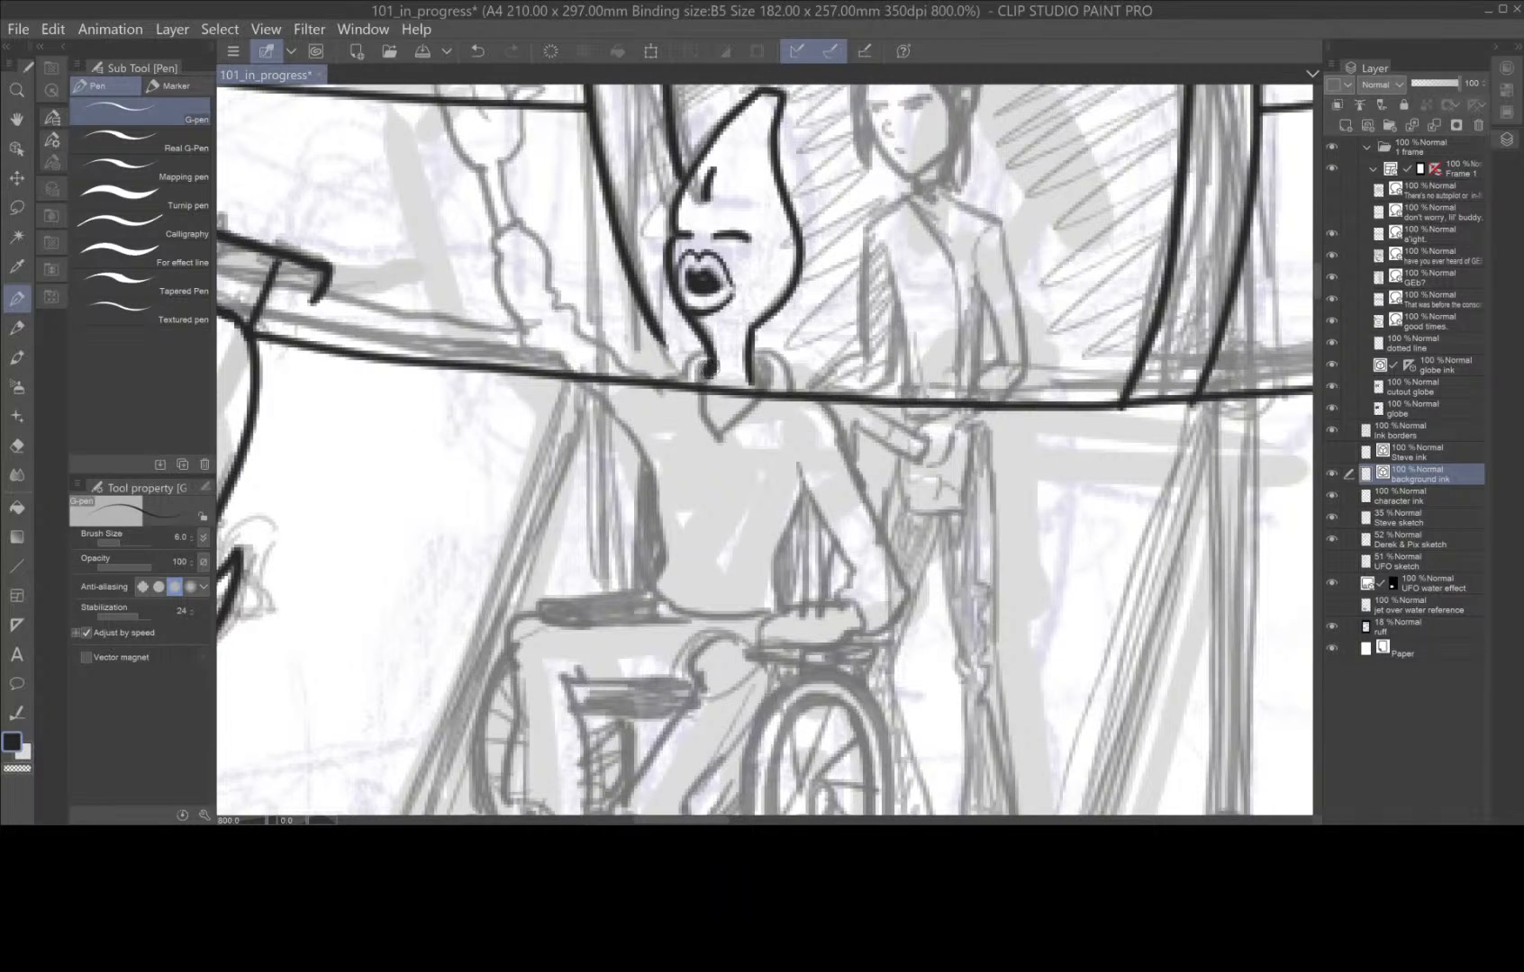
pyautogui.moveTo(703, 374)
pyautogui.mouseDown()
pyautogui.moveTo(717, 438)
pyautogui.moveTo(787, 331)
pyautogui.moveTo(753, 394)
pyautogui.mouseUp()
pyautogui.click(20, 447)
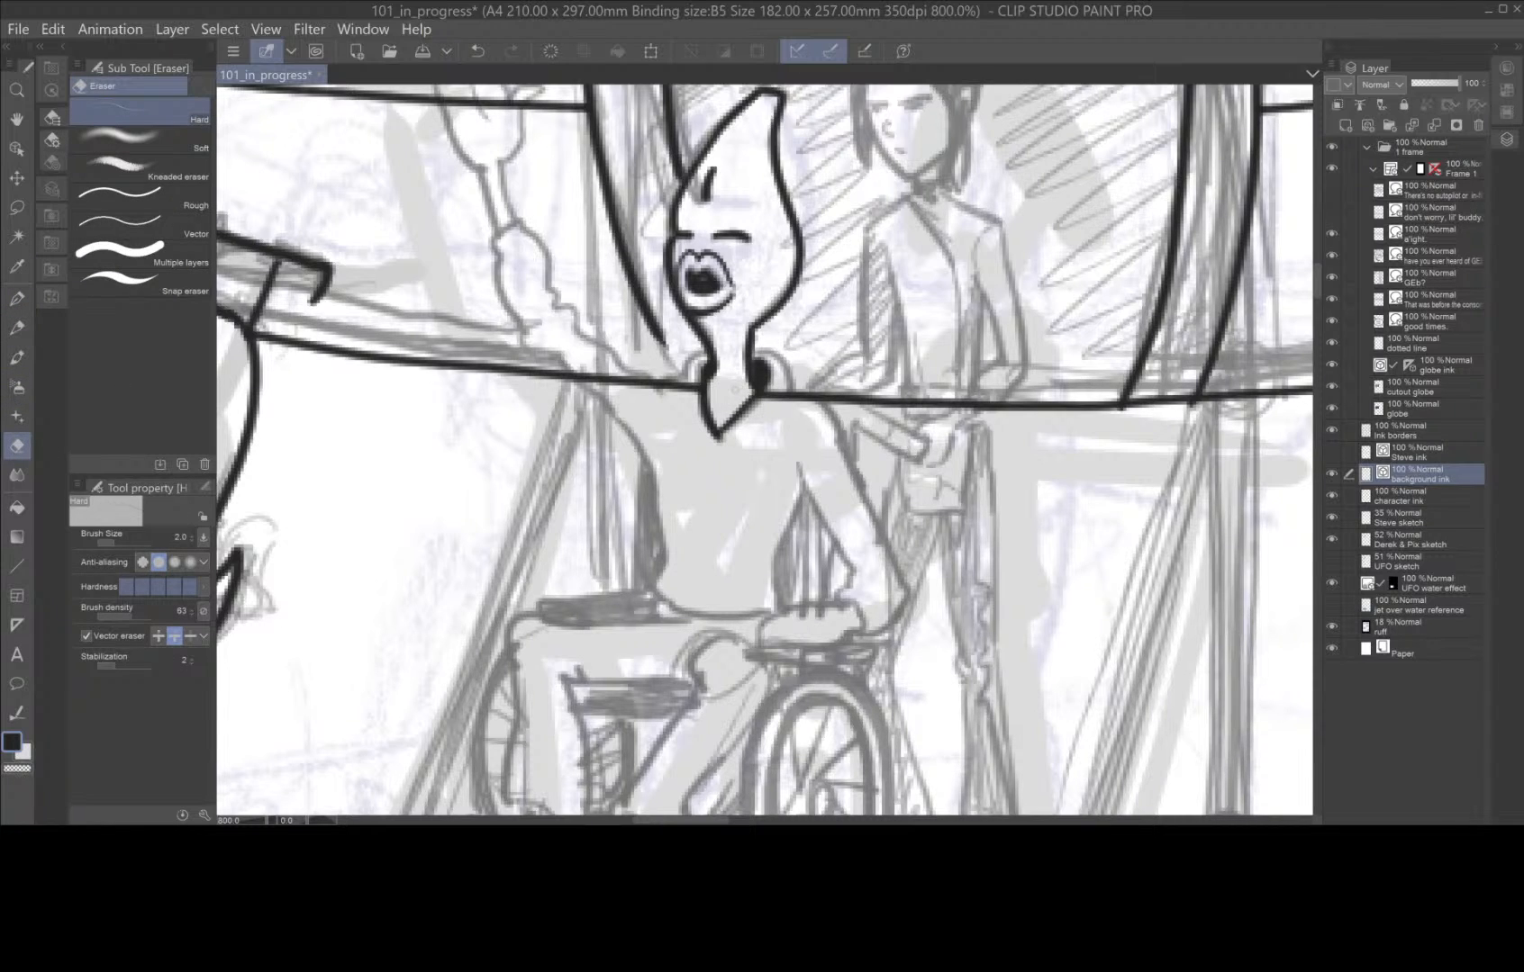
pyautogui.click(20, 300)
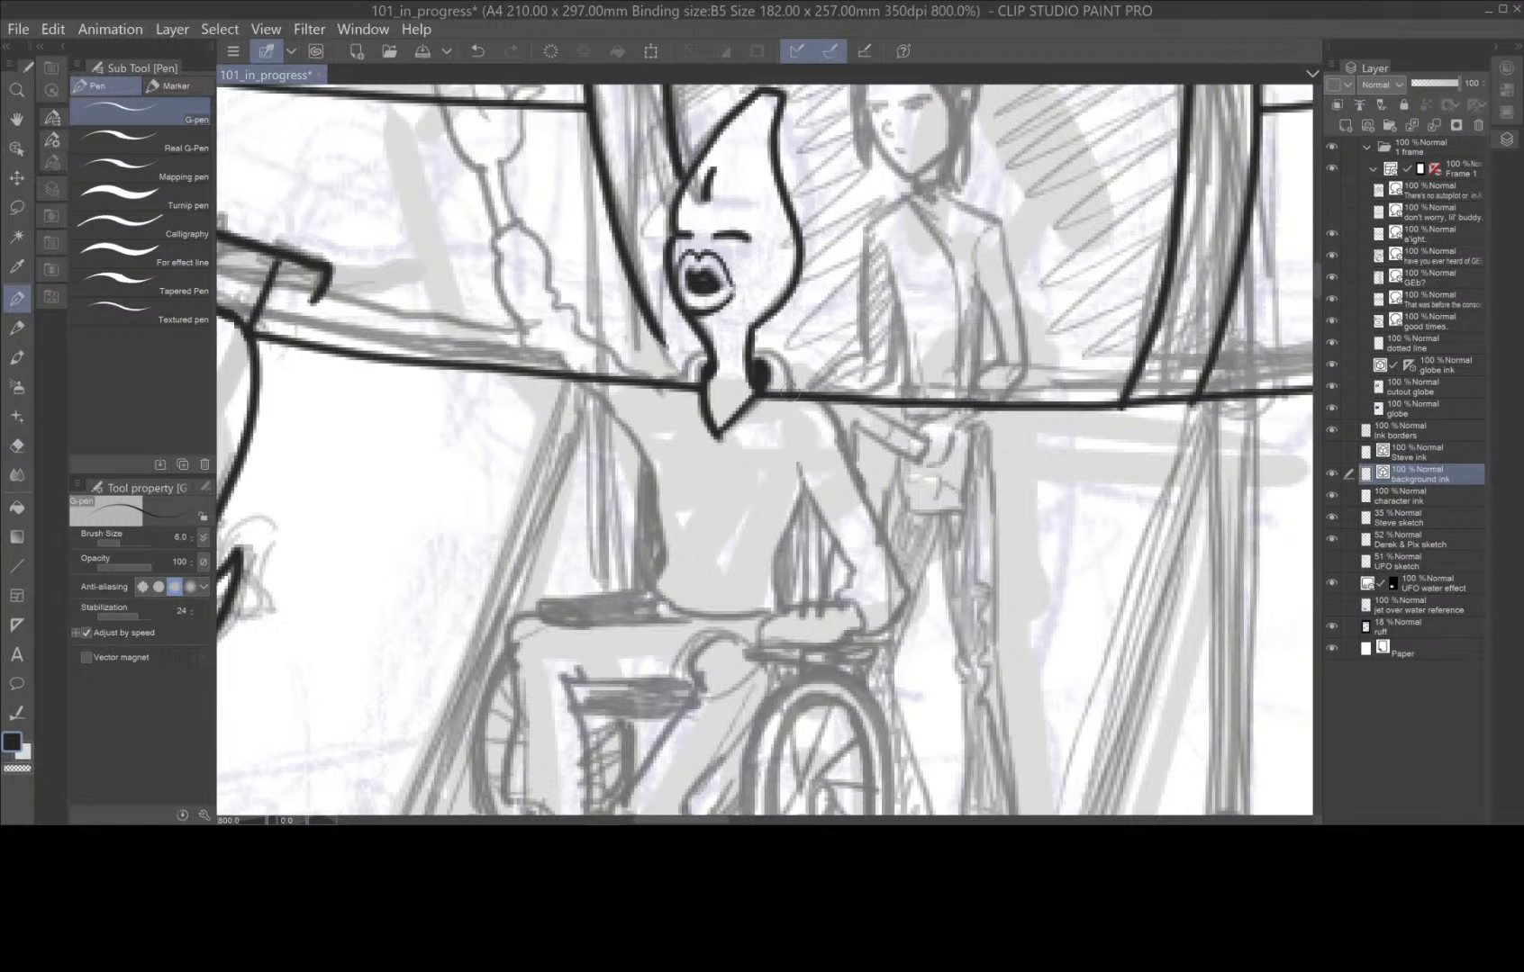
# Ink the seated figure's outer collar, raised sleeve, torso outline and lowered arm with its cuff.
pyautogui.moveTo(790, 378)
pyautogui.mouseDown()
pyautogui.moveTo(725, 342)
pyautogui.moveTo(661, 386)
pyautogui.moveTo(584, 338)
pyautogui.moveTo(521, 223)
pyautogui.moveTo(492, 240)
pyautogui.moveTo(534, 348)
pyautogui.moveTo(634, 433)
pyautogui.moveTo(680, 564)
pyautogui.moveTo(651, 467)
pyautogui.moveTo(657, 595)
pyautogui.mouseUp()
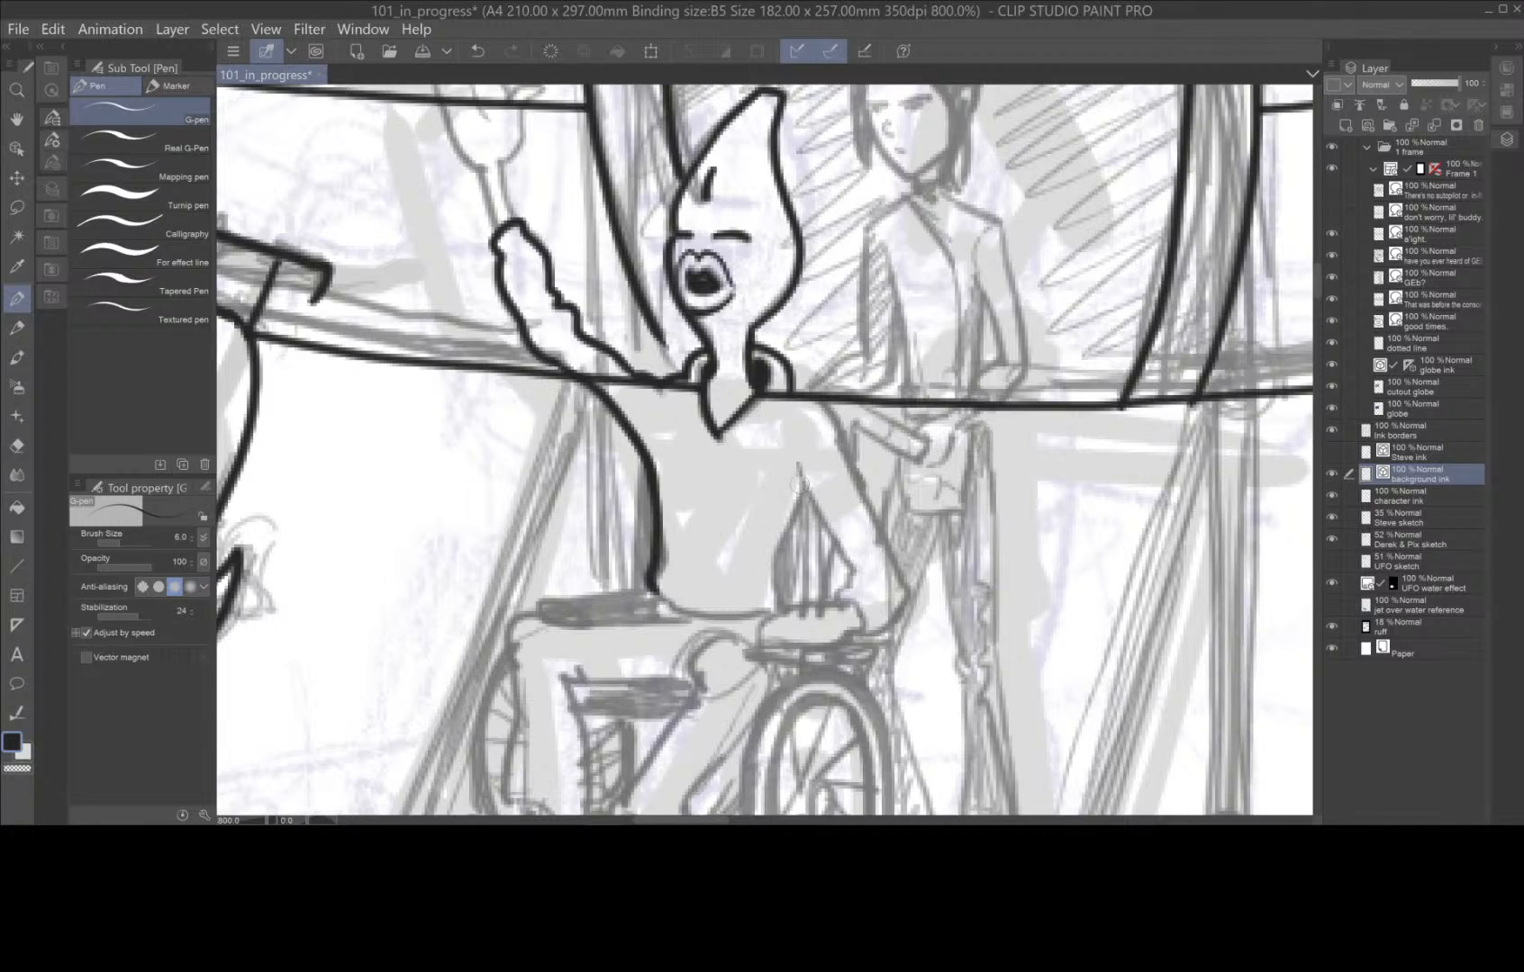
pyautogui.moveTo(797, 483); pyautogui.dragTo(774, 616)
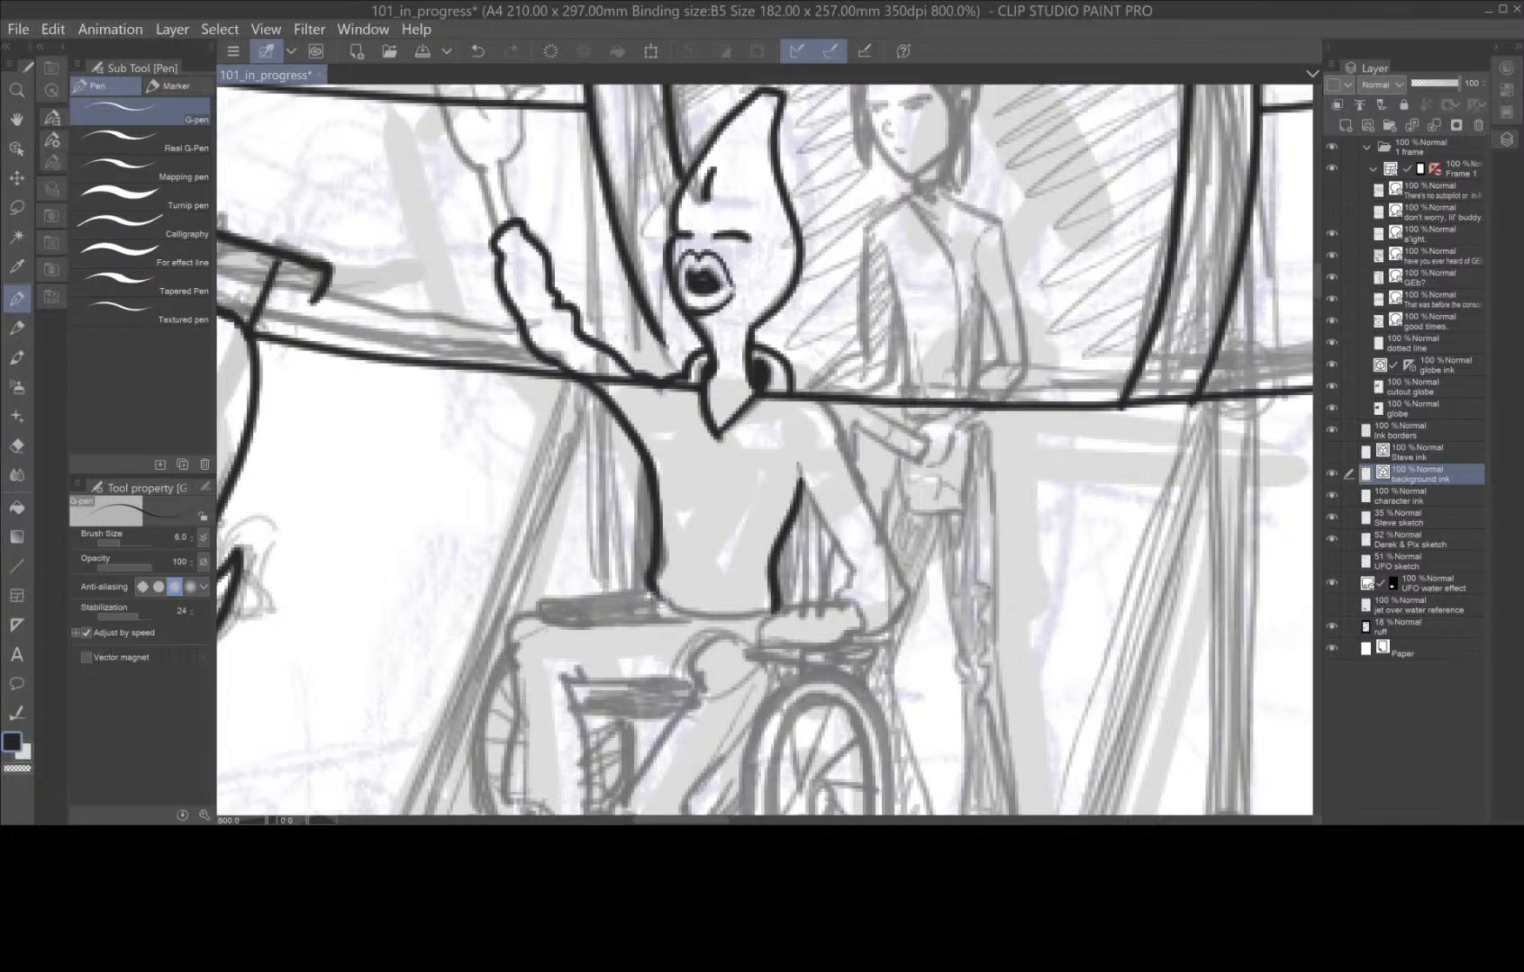
pyautogui.moveTo(657, 596)
pyautogui.mouseDown()
pyautogui.moveTo(721, 621)
pyautogui.moveTo(772, 608)
pyautogui.mouseUp()
pyautogui.moveTo(798, 395)
pyautogui.mouseDown()
pyautogui.moveTo(899, 567)
pyautogui.moveTo(906, 618)
pyautogui.moveTo(856, 624)
pyautogui.moveTo(840, 597)
pyautogui.moveTo(854, 567)
pyautogui.moveTo(789, 455)
pyautogui.mouseUp()
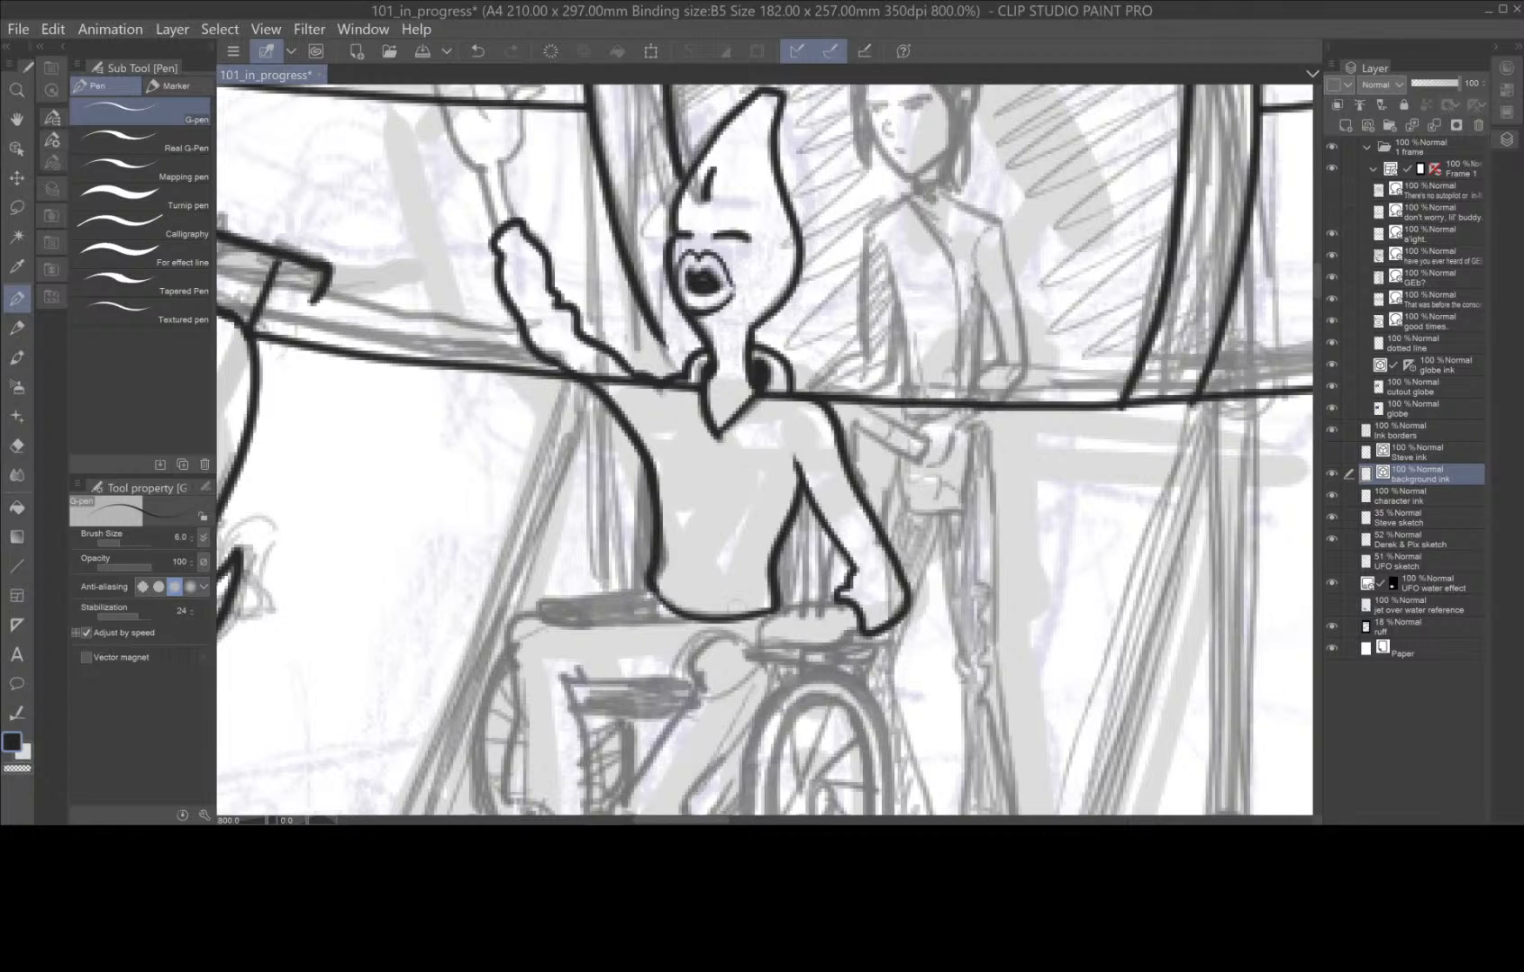
# Ink the seated figure's thigh and outer shin, the underside of the thigh, and the other leg's knee, calf and cuff.
pyautogui.press('space')
pyautogui.moveTo(697, 731); pyautogui.dragTo(801, 533)
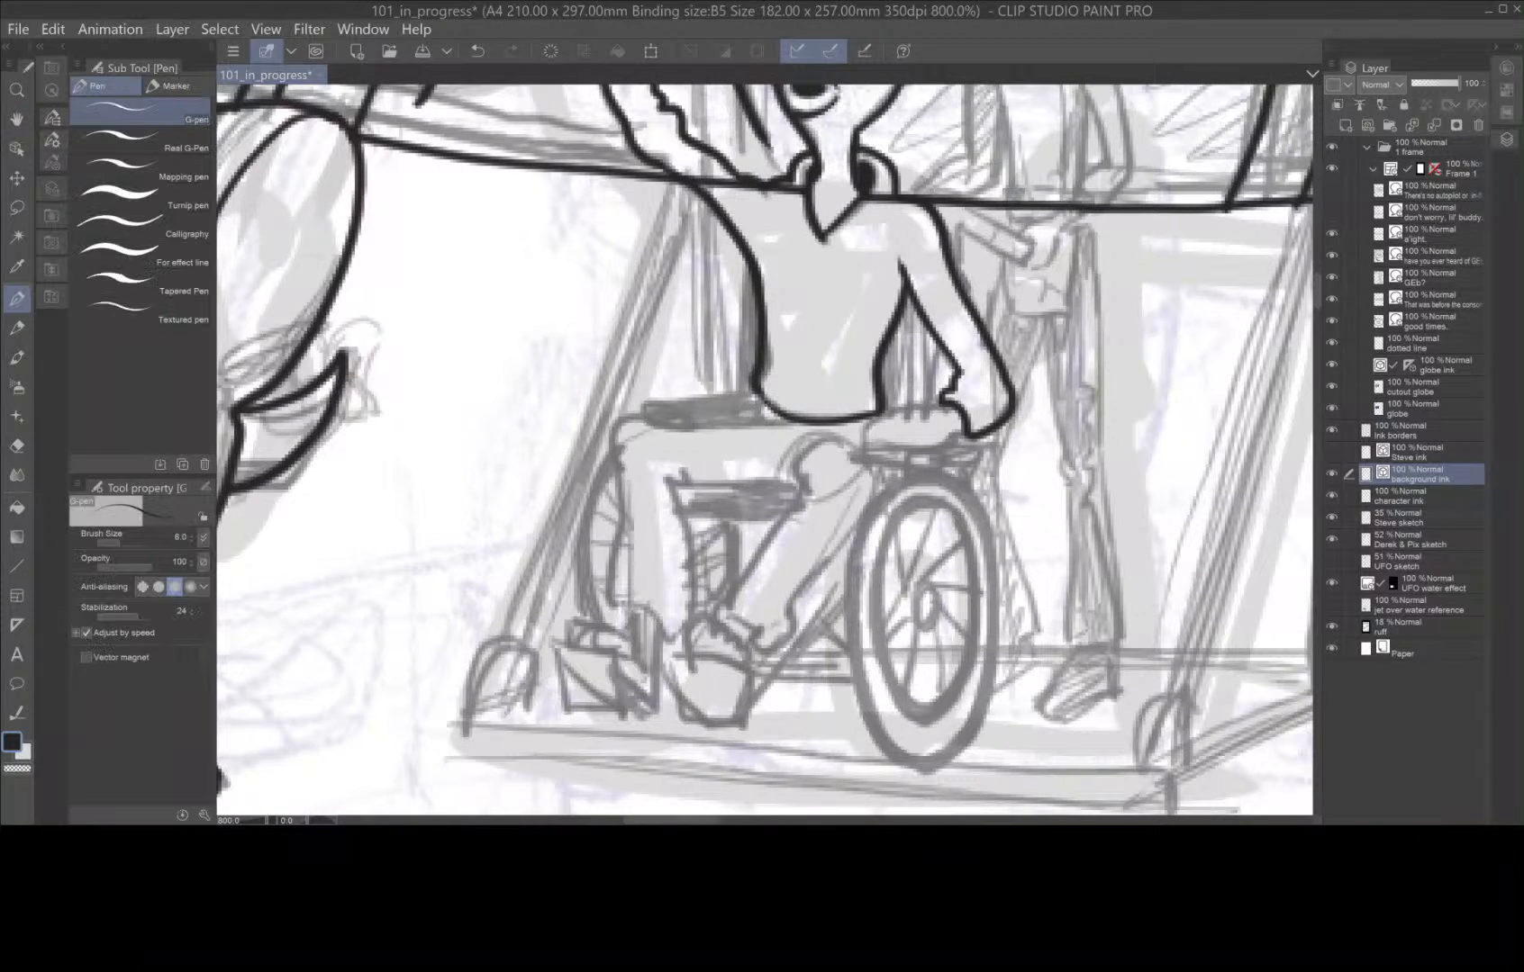
pyautogui.moveTo(761, 398)
pyautogui.mouseDown()
pyautogui.moveTo(616, 427)
pyautogui.moveTo(628, 477)
pyautogui.moveTo(611, 604)
pyautogui.mouseUp()
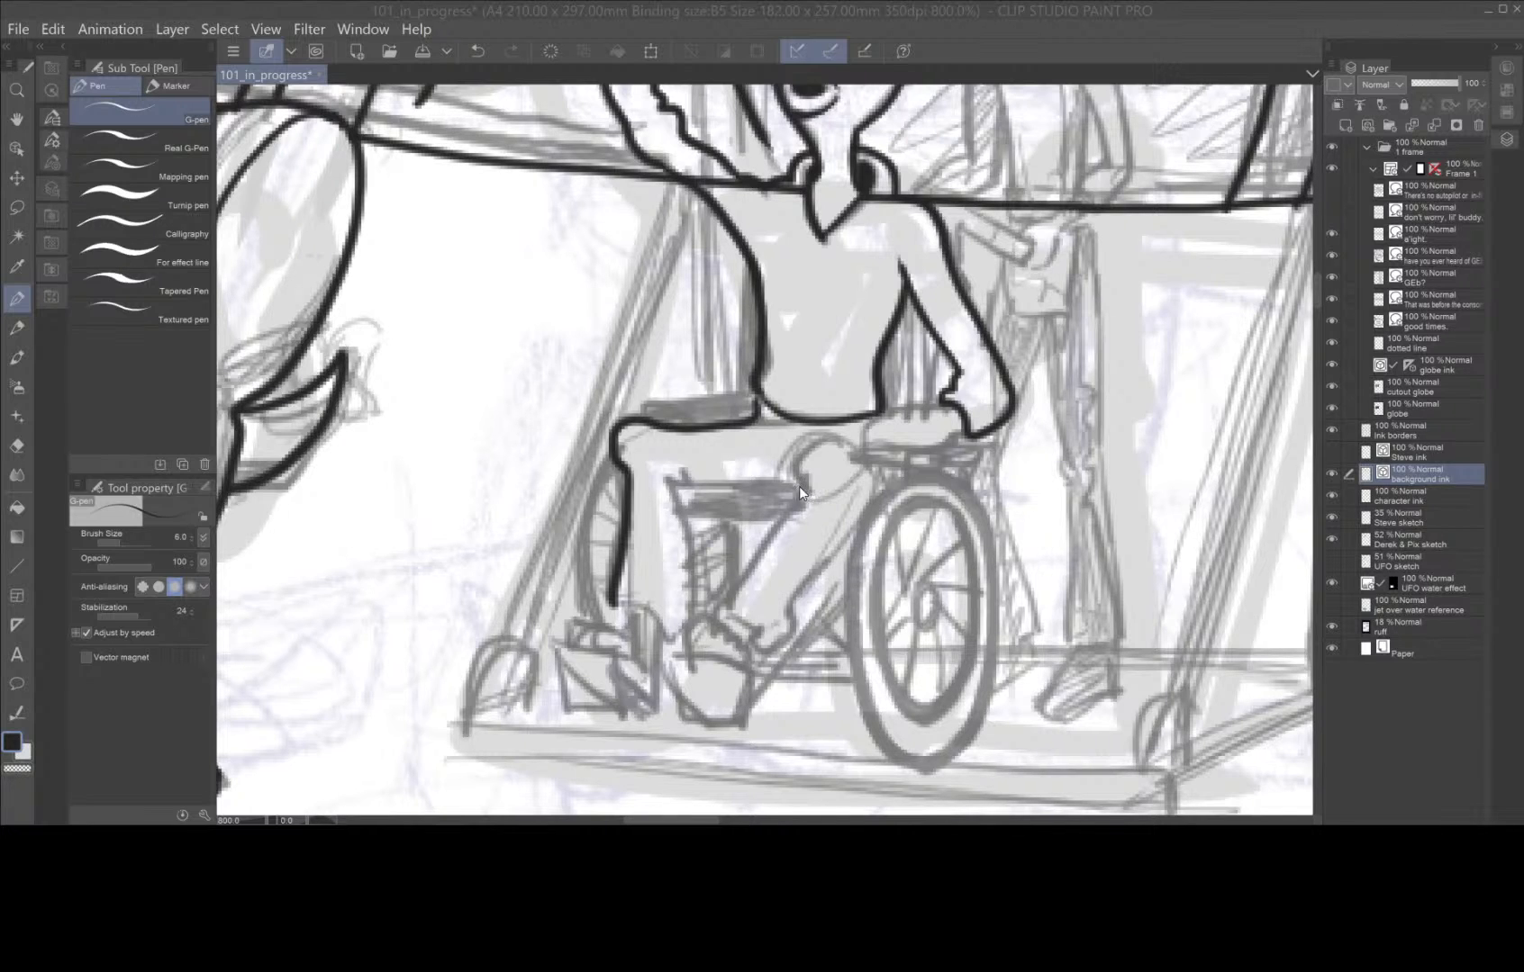
pyautogui.moveTo(682, 485); pyautogui.dragTo(776, 484)
pyautogui.moveTo(857, 455)
pyautogui.mouseDown()
pyautogui.moveTo(817, 447)
pyautogui.moveTo(804, 465)
pyautogui.moveTo(721, 598)
pyautogui.moveTo(728, 619)
pyautogui.moveTo(780, 640)
pyautogui.moveTo(853, 520)
pyautogui.mouseUp()
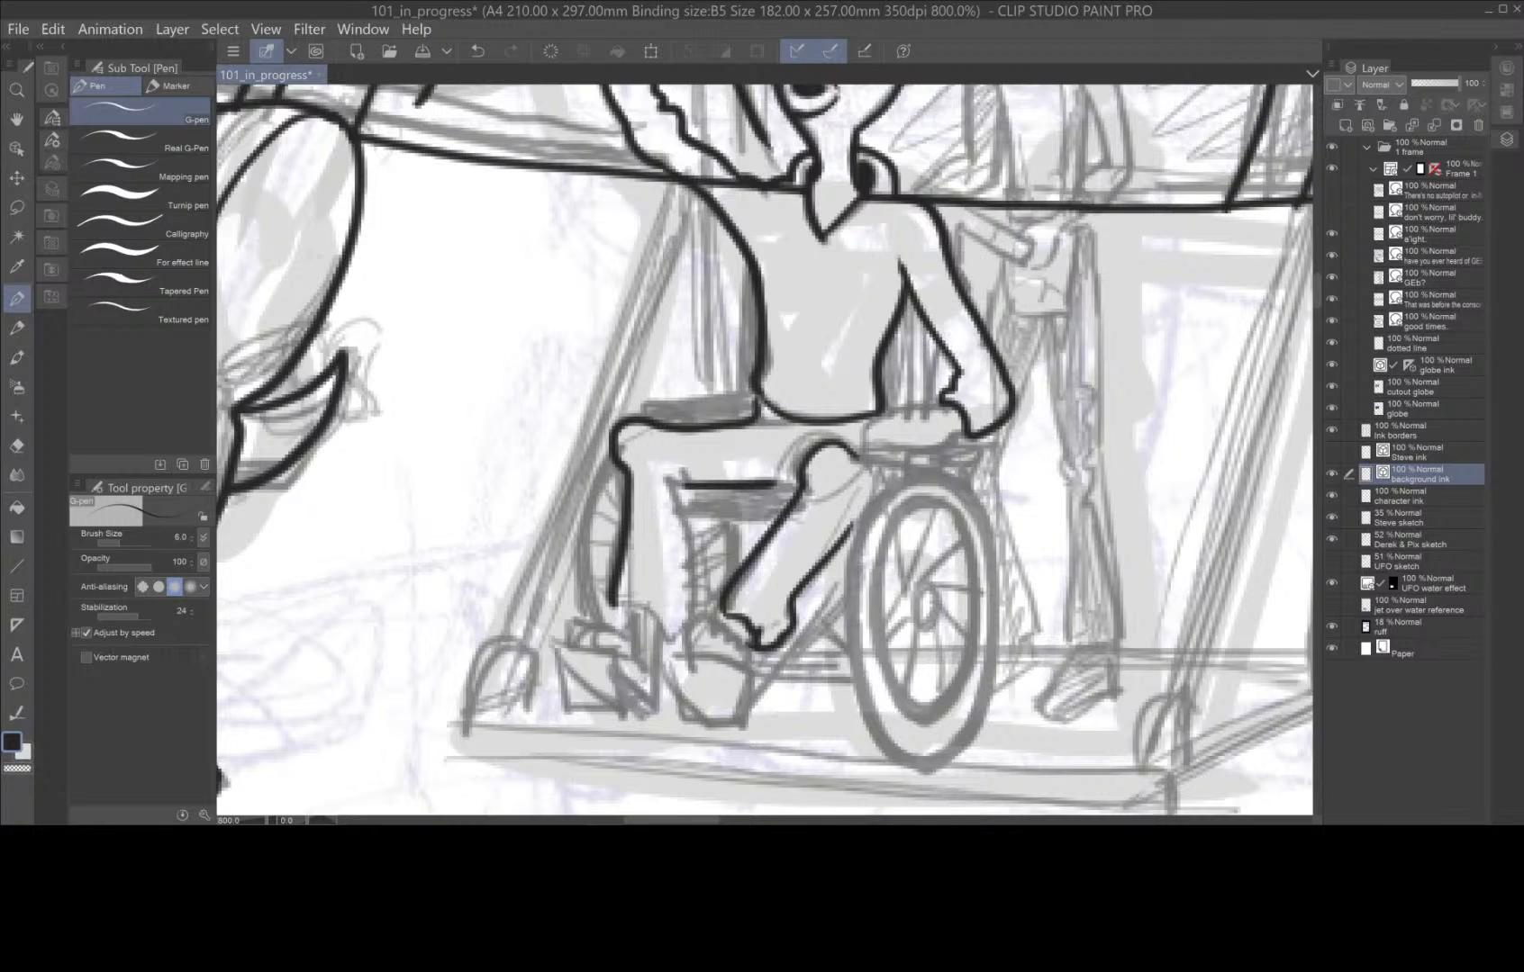
# Ink both of the seated figure's feet with soles and toes, plus the first leg's inner shin line.
pyautogui.moveTo(689, 650)
pyautogui.mouseDown()
pyautogui.moveTo(696, 620)
pyautogui.moveTo(748, 654)
pyautogui.moveTo(736, 725)
pyautogui.mouseUp()
pyautogui.moveTo(731, 650)
pyautogui.mouseDown()
pyautogui.moveTo(690, 708)
pyautogui.moveTo(709, 720)
pyautogui.moveTo(739, 718)
pyautogui.moveTo(646, 706)
pyautogui.moveTo(607, 653)
pyautogui.moveTo(555, 648)
pyautogui.mouseUp()
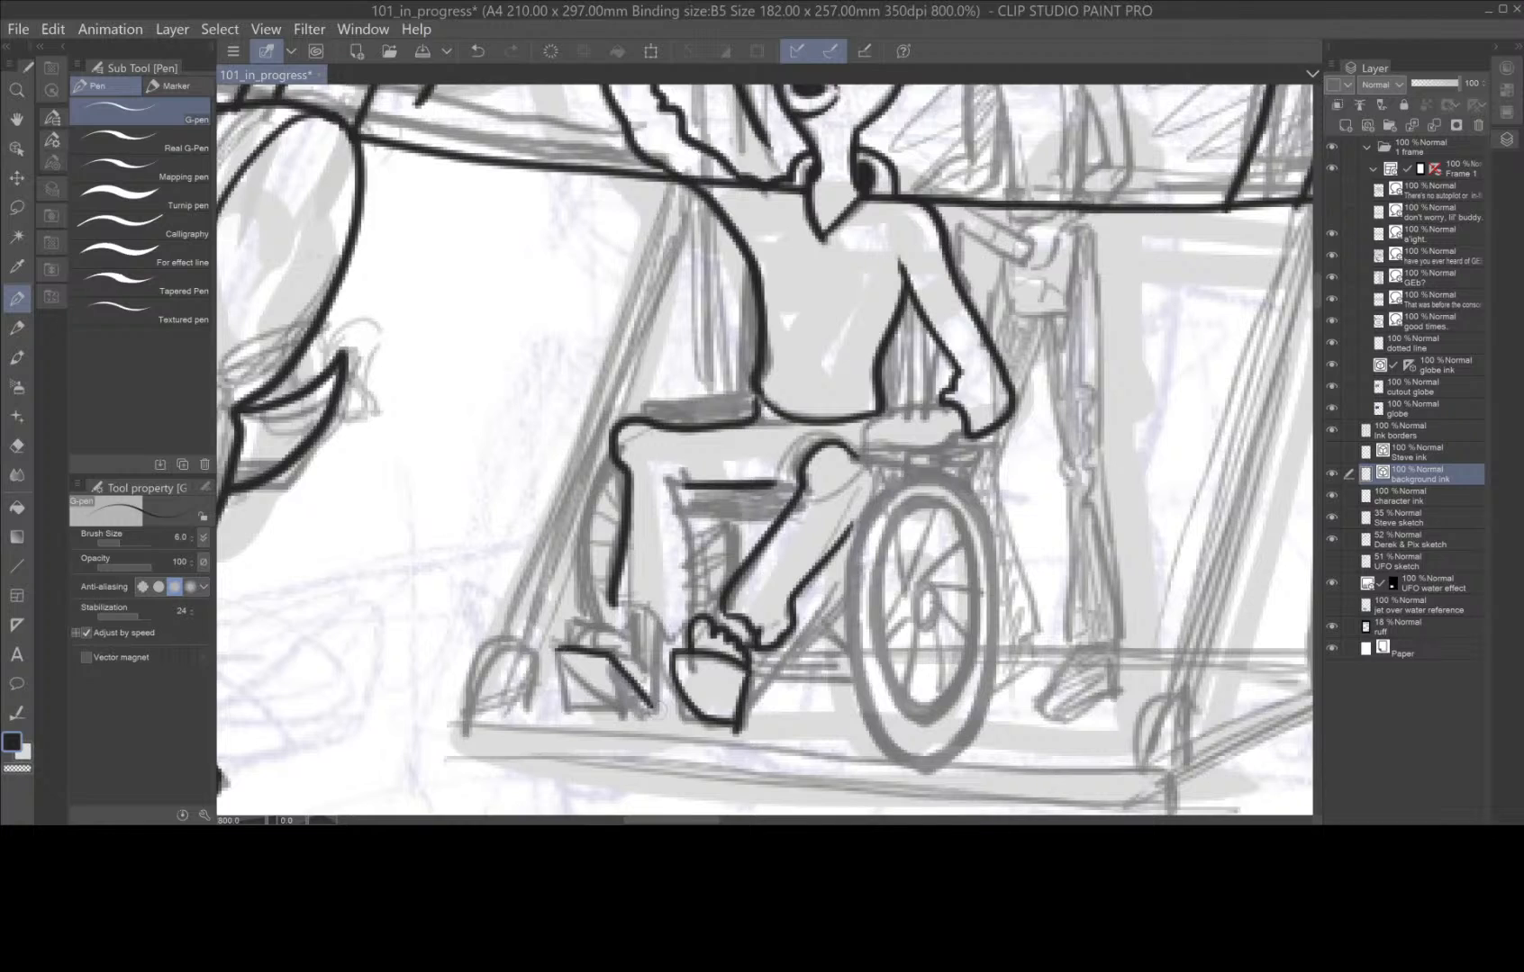
pyautogui.moveTo(650, 711); pyautogui.dragTo(618, 714)
pyautogui.moveTo(556, 649); pyautogui.dragTo(634, 711)
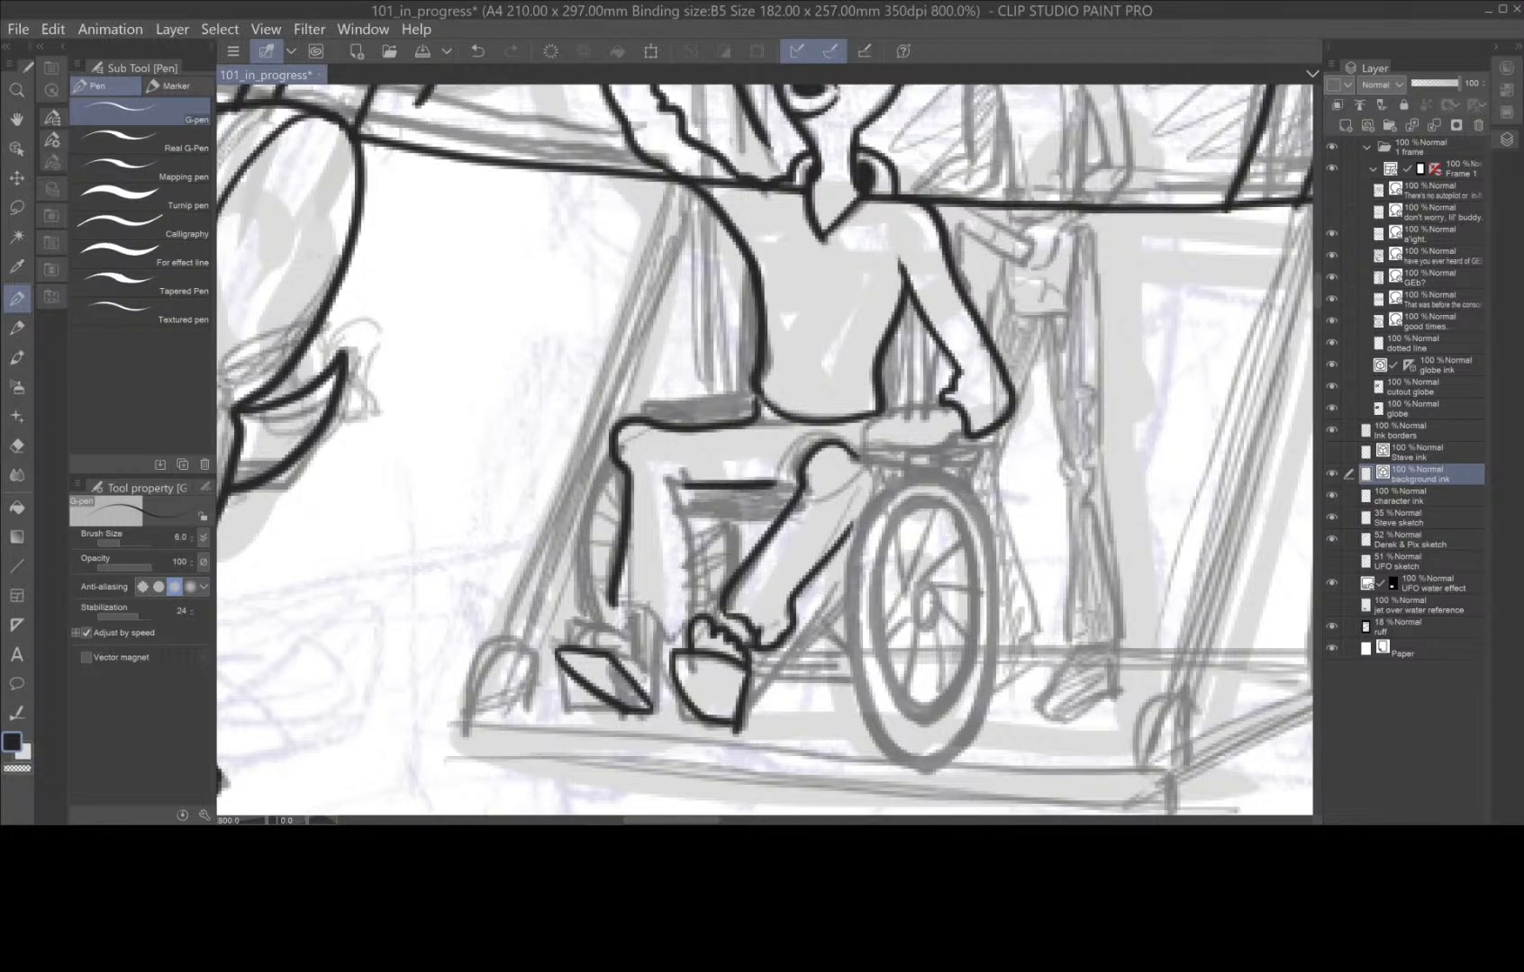
pyautogui.moveTo(623, 639)
pyautogui.mouseDown()
pyautogui.moveTo(573, 640)
pyautogui.moveTo(638, 650)
pyautogui.moveTo(655, 709)
pyautogui.mouseUp()
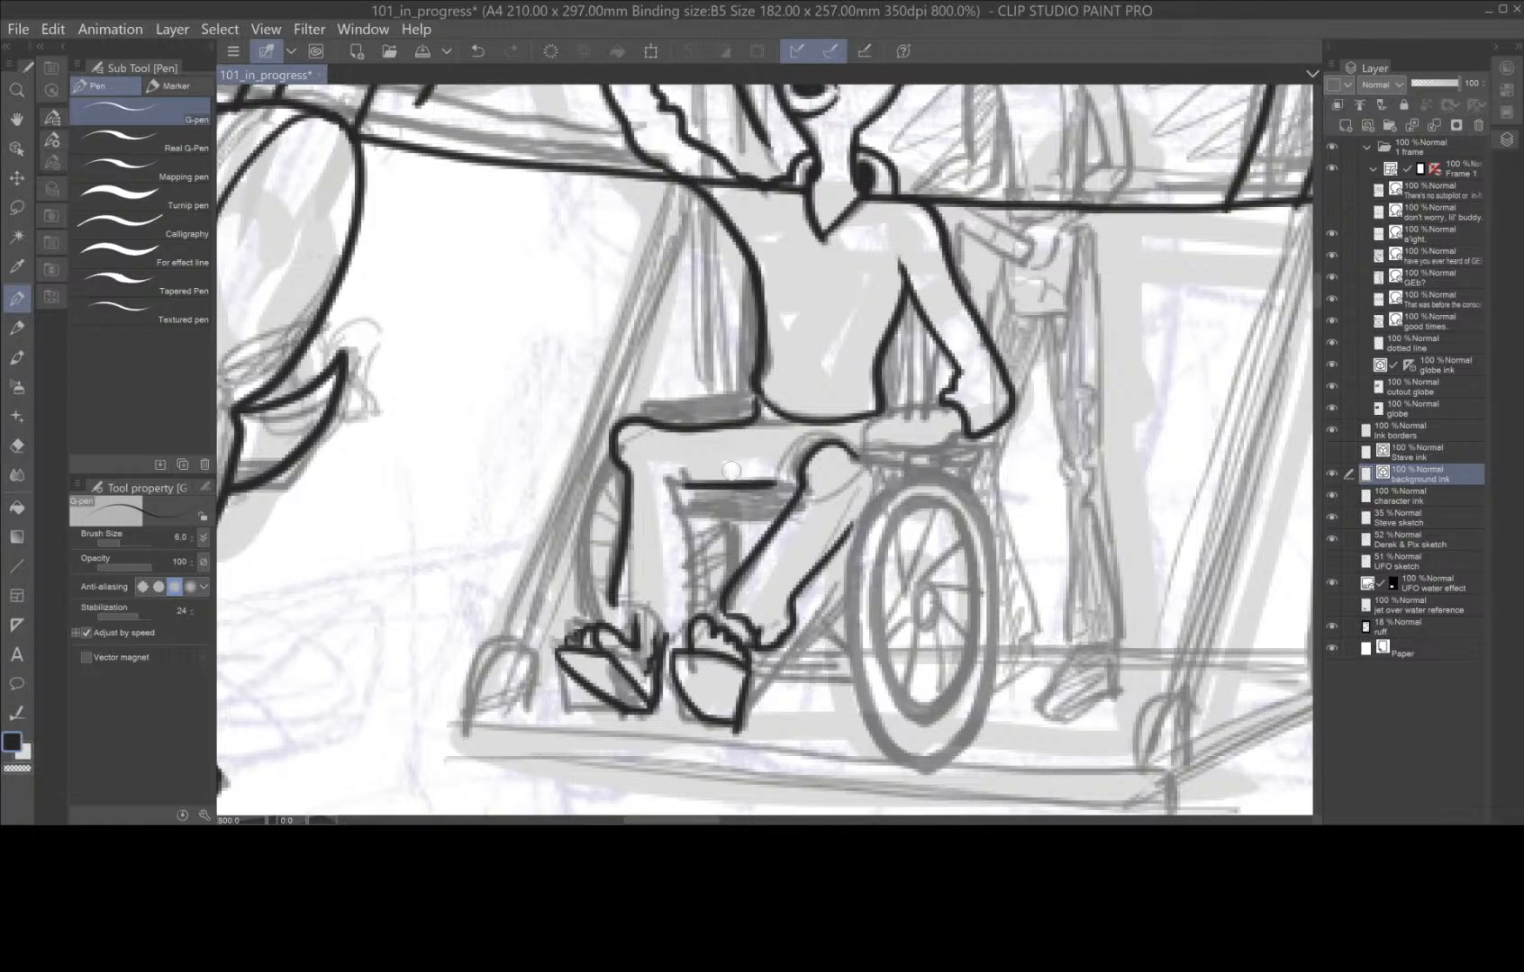
pyautogui.moveTo(683, 484)
pyautogui.mouseDown()
pyautogui.moveTo(693, 616)
pyautogui.moveTo(667, 639)
pyautogui.moveTo(664, 621)
pyautogui.moveTo(616, 623)
pyautogui.mouseUp()
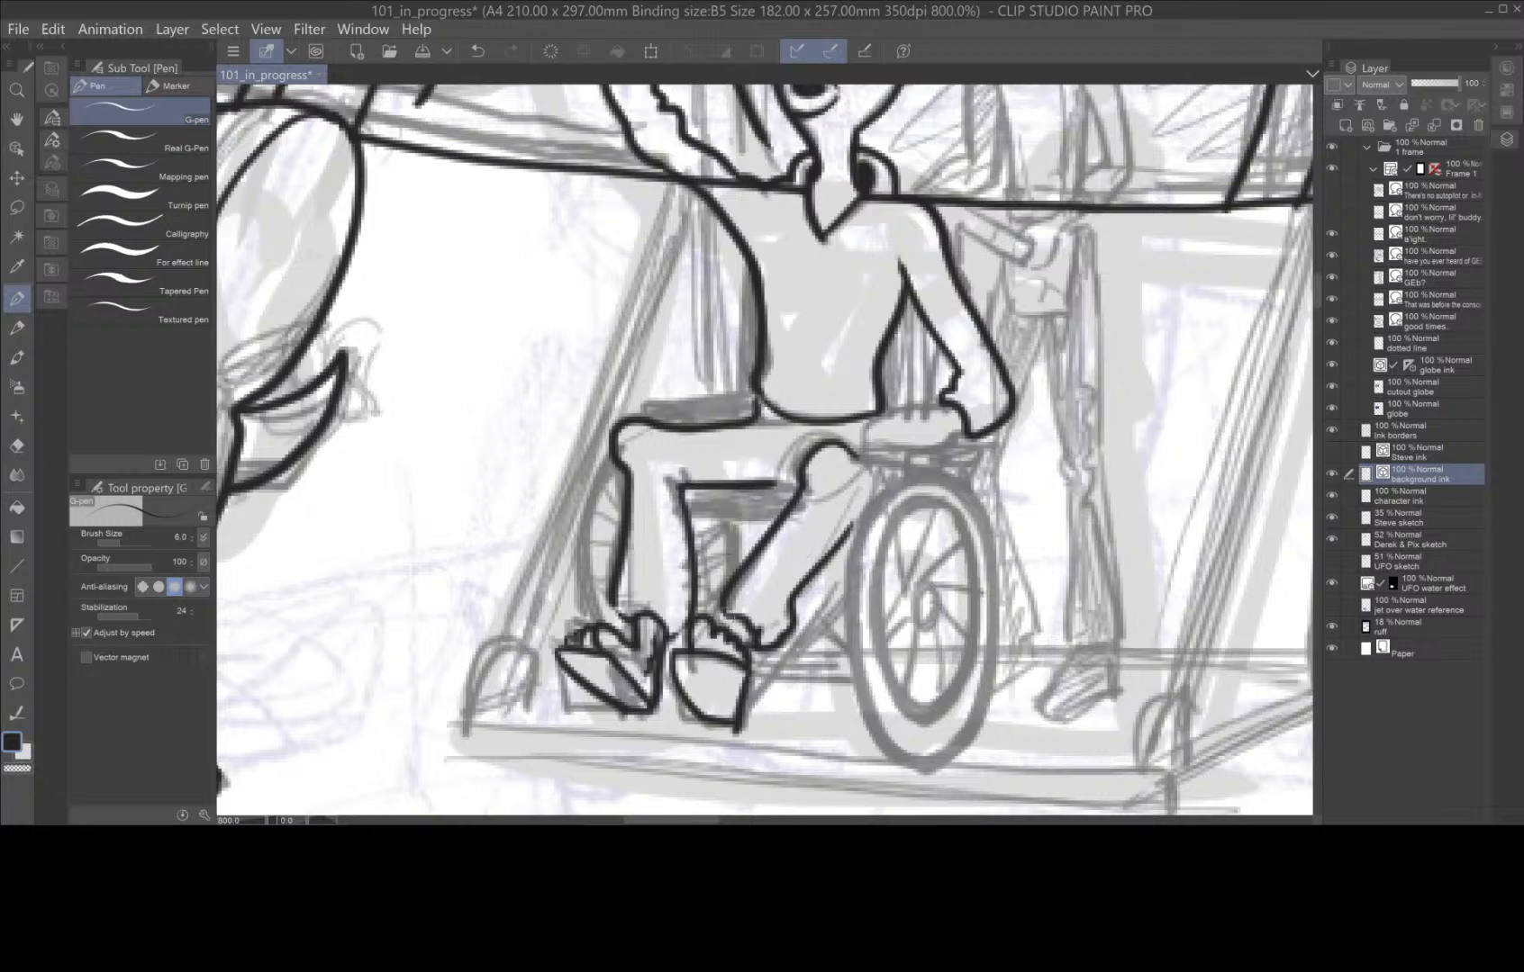
pyautogui.moveTo(729, 615); pyautogui.dragTo(714, 628)
# Ink the seated figure's hand with its fingers resting over the wheelchair's armrest.
pyautogui.press('space')
pyautogui.moveTo(765, 450); pyautogui.dragTo(670, 494)
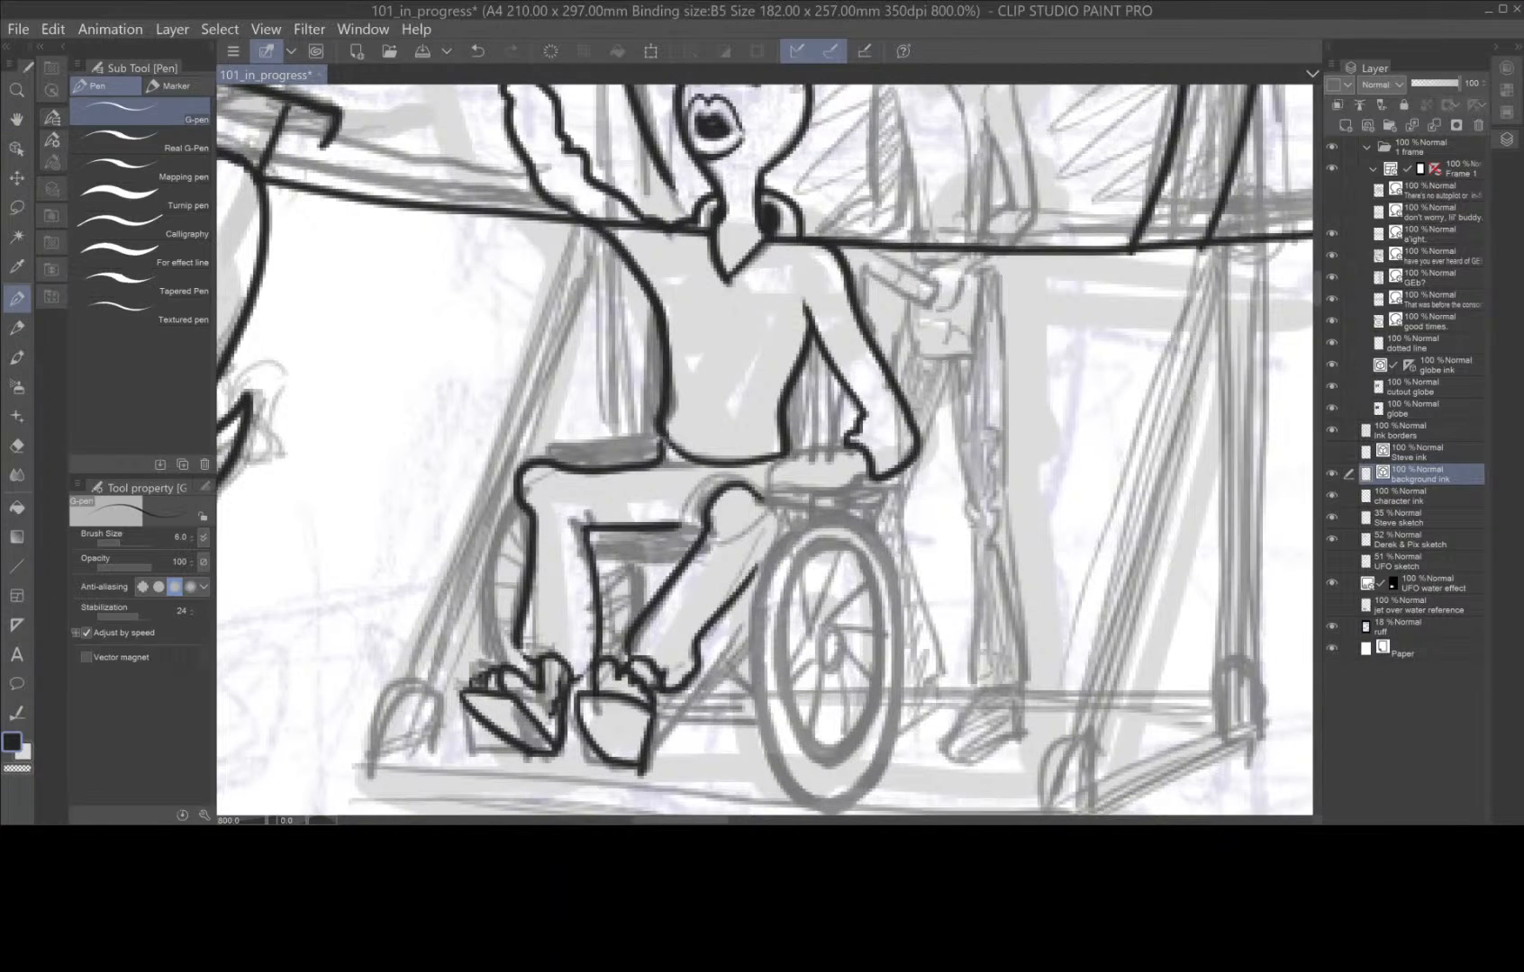
pyautogui.moveTo(850, 445)
pyautogui.mouseDown()
pyautogui.moveTo(790, 454)
pyautogui.moveTo(775, 515)
pyautogui.mouseUp()
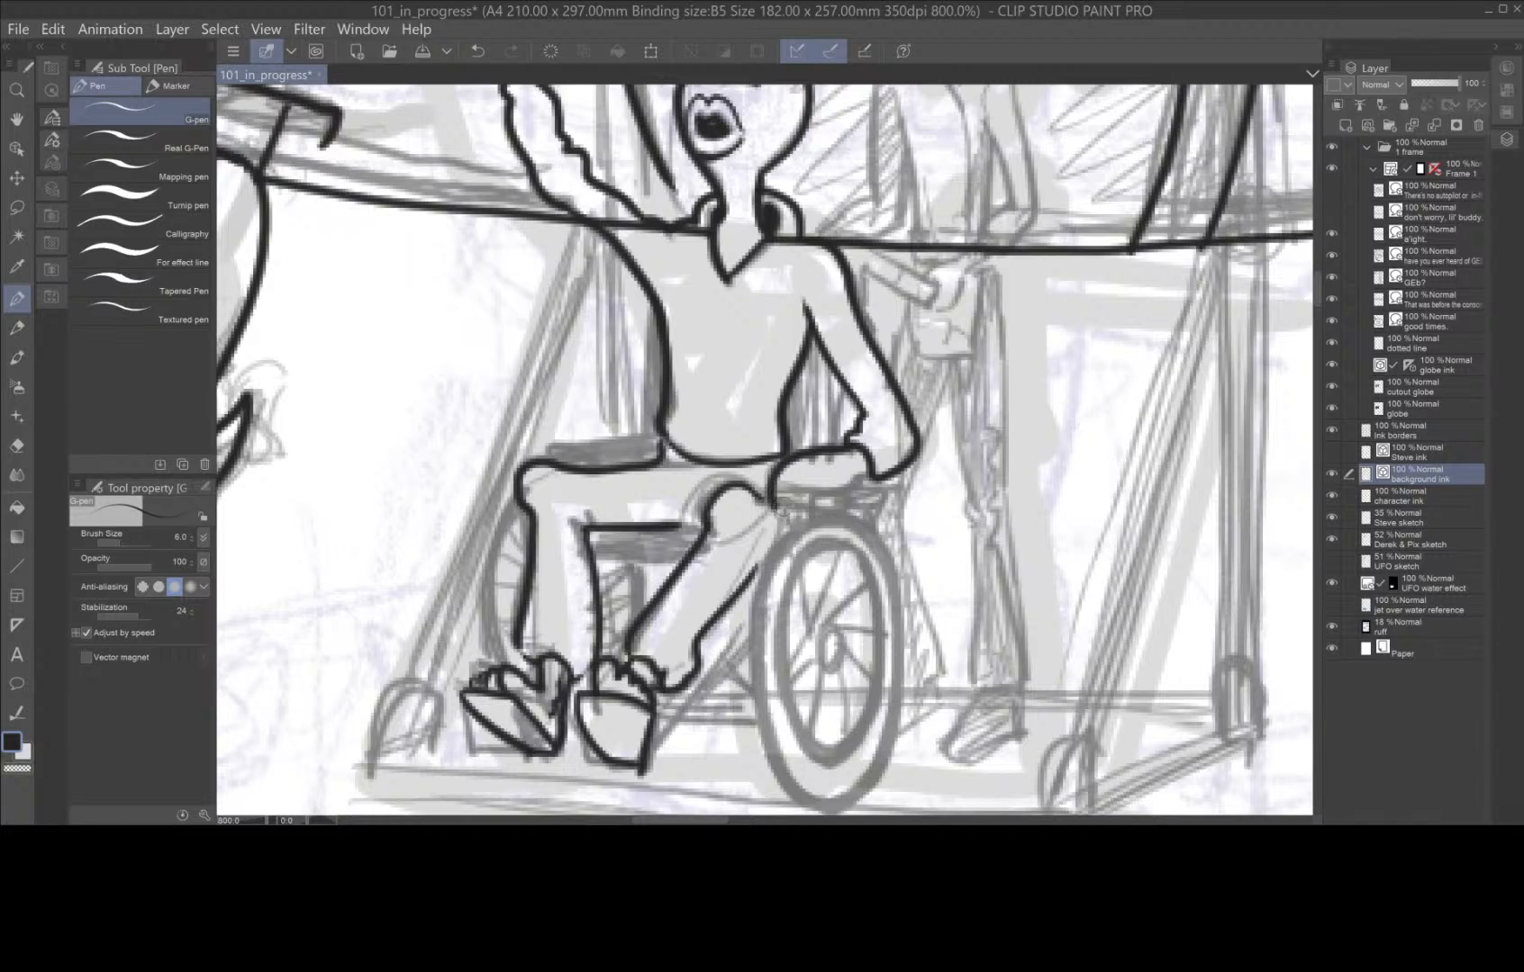
pyautogui.moveTo(862, 468)
pyautogui.mouseDown()
pyautogui.moveTo(816, 512)
pyautogui.moveTo(784, 517)
pyautogui.moveTo(807, 506)
pyautogui.moveTo(794, 510)
pyautogui.mouseUp()
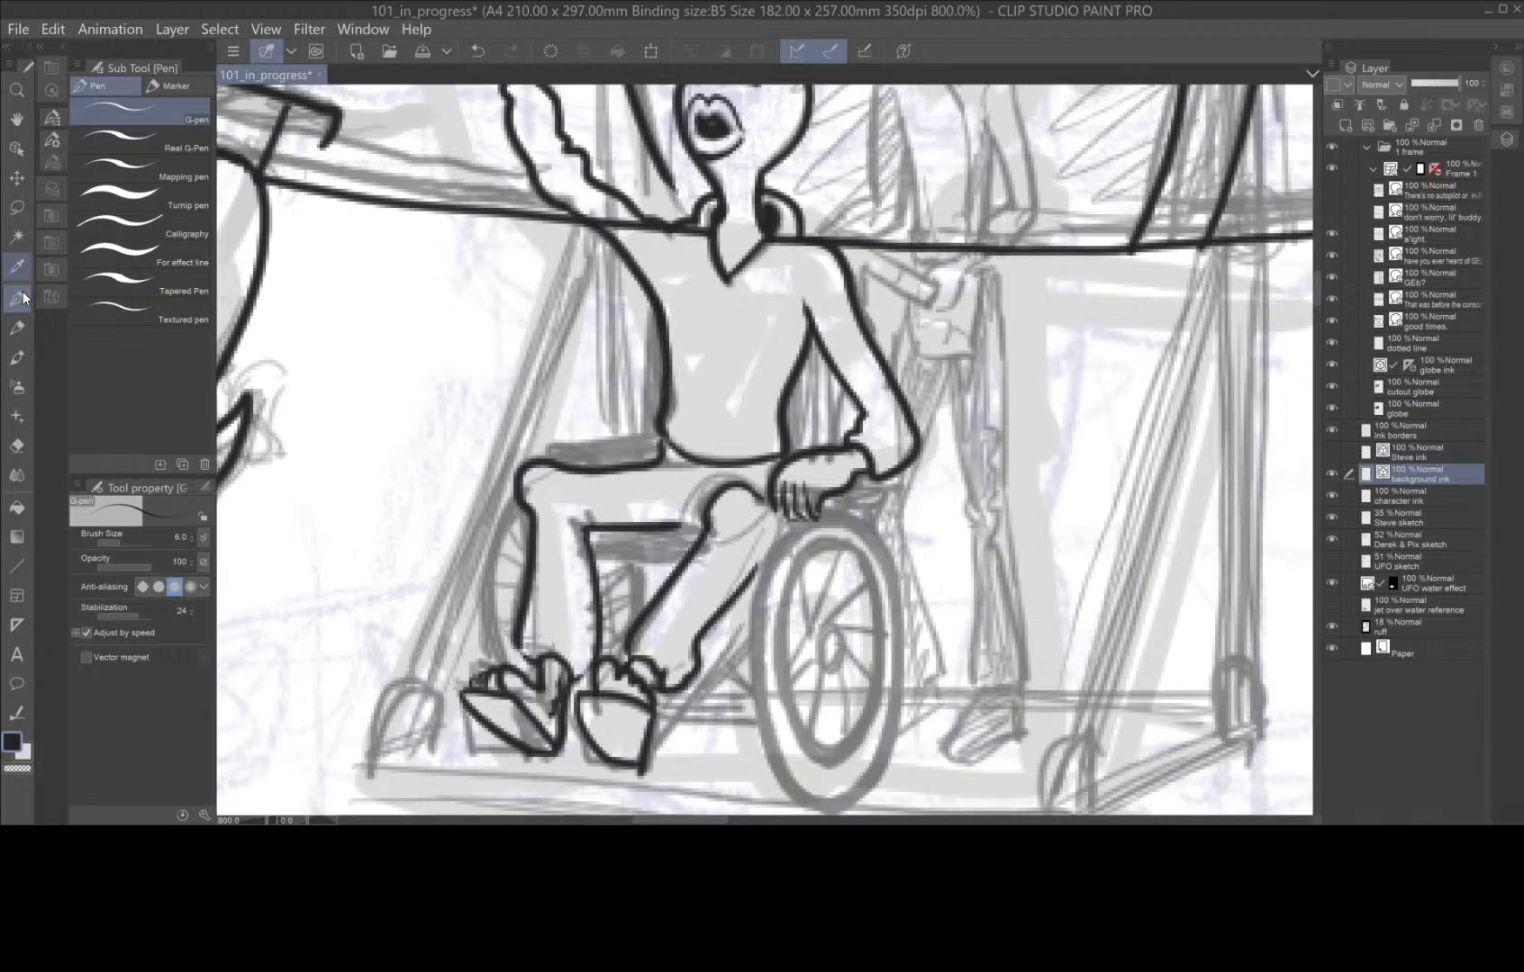
# Erase the spaceship hull line where it crosses the seated figure's shoulder and collar.
pyautogui.click(17, 445)
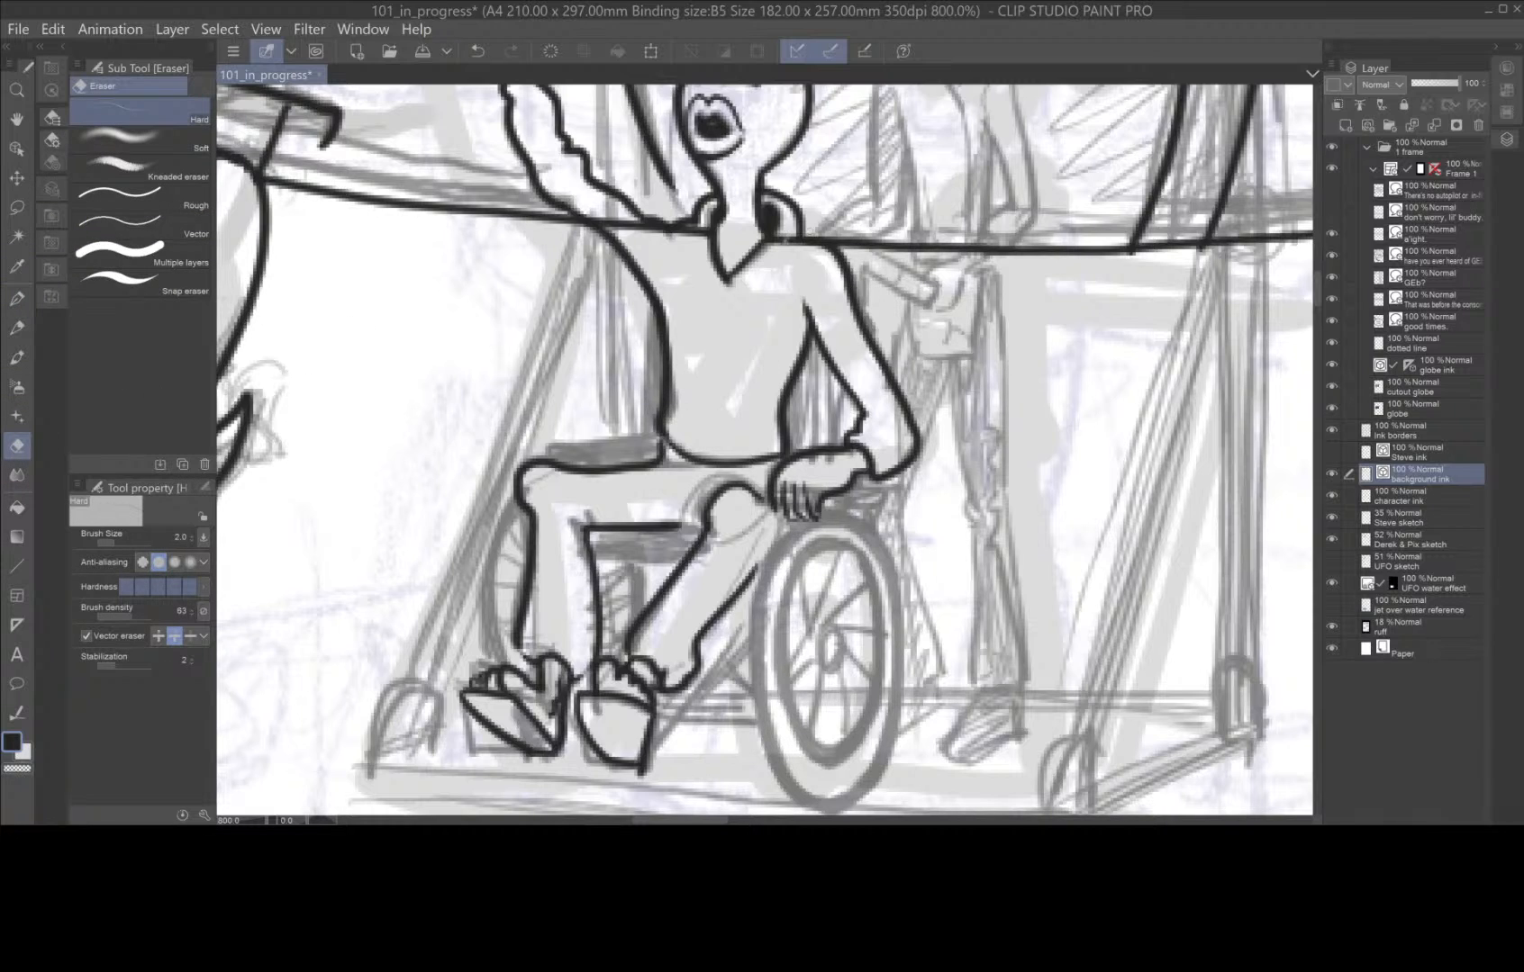
pyautogui.moveTo(786, 239); pyautogui.dragTo(585, 227)
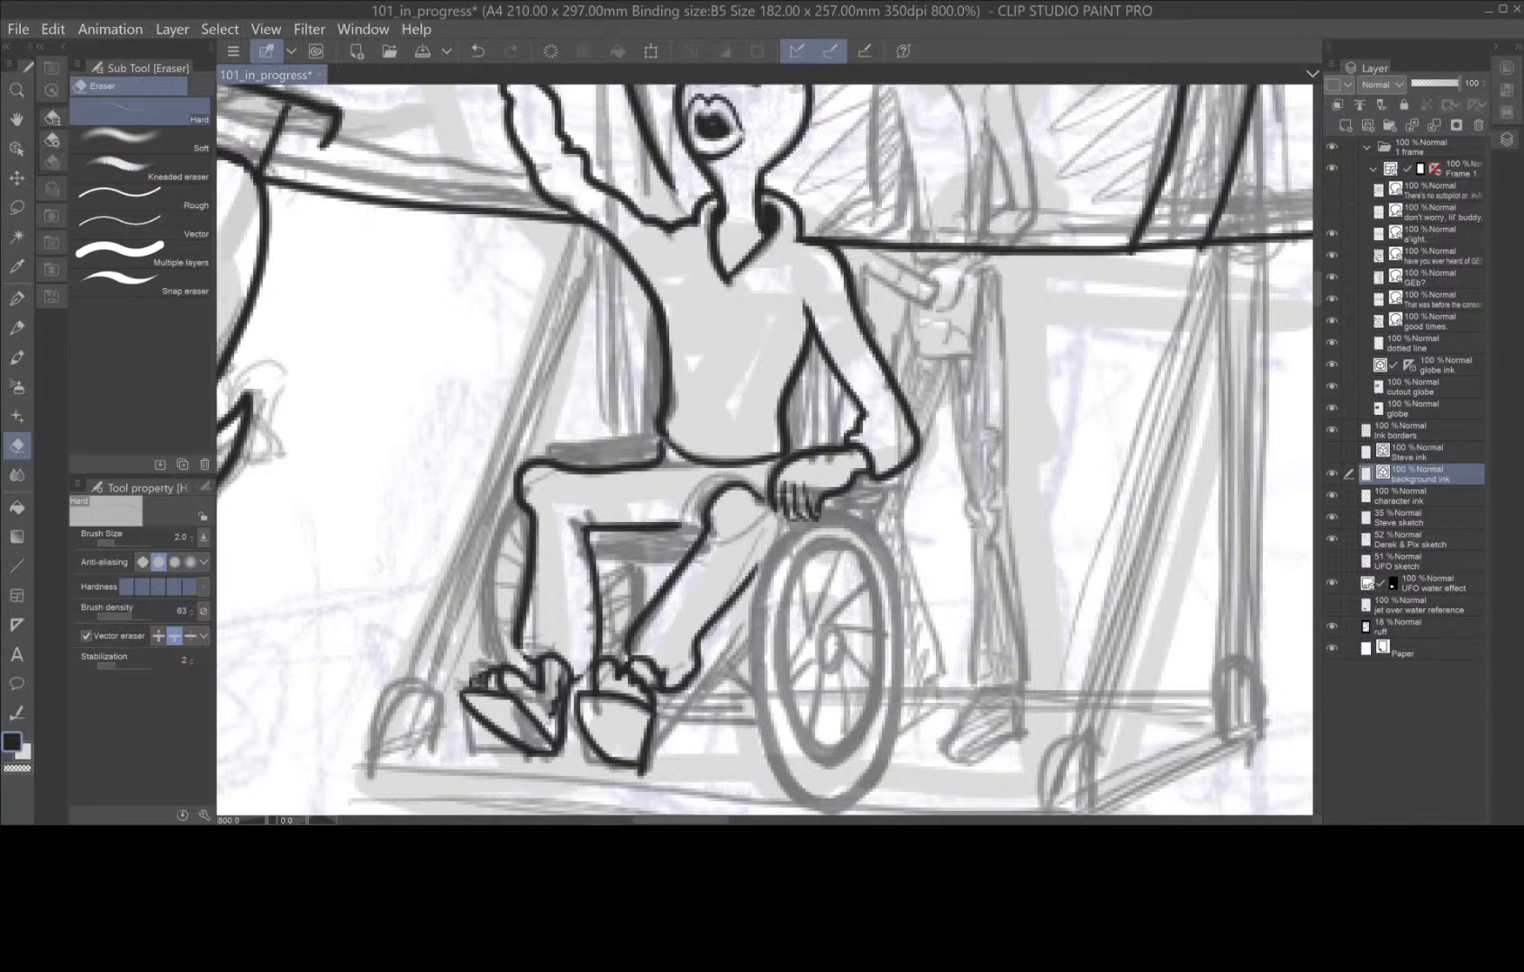
# Ink and fill in black the wheelchair's far armrest and the backrest visible on both sides of the figure's torso.
pyautogui.click(17, 297)
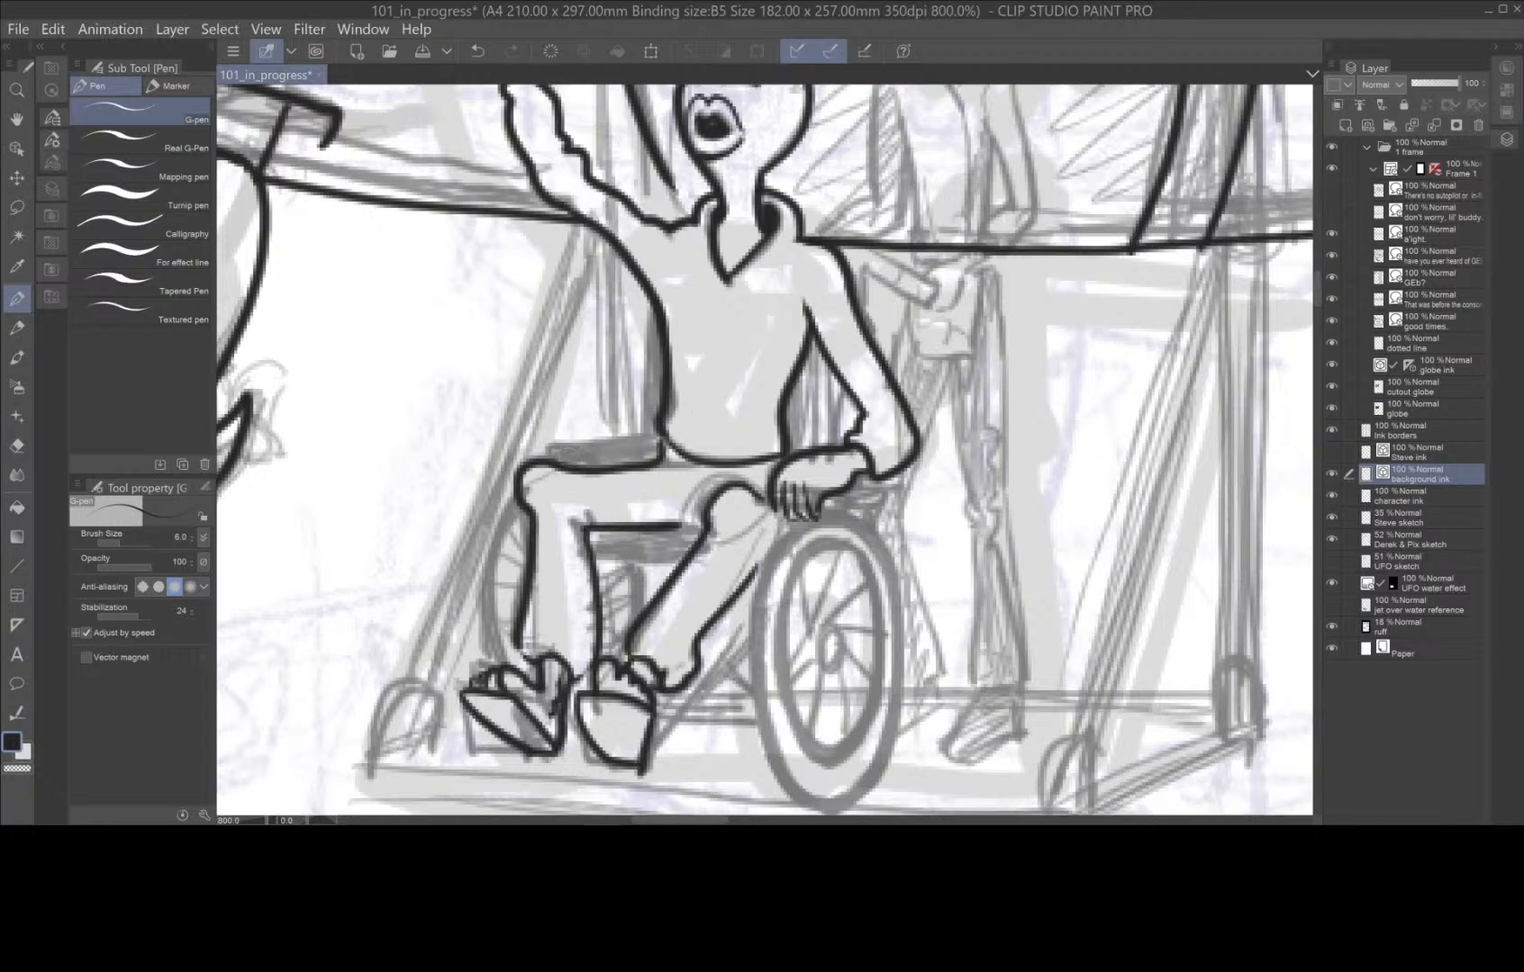
pyautogui.moveTo(543, 448)
pyautogui.mouseDown()
pyautogui.moveTo(663, 433)
pyautogui.moveTo(584, 461)
pyautogui.moveTo(660, 456)
pyautogui.moveTo(584, 452)
pyautogui.moveTo(663, 442)
pyautogui.moveTo(554, 458)
pyautogui.moveTo(584, 462)
pyautogui.moveTo(662, 445)
pyautogui.mouseUp()
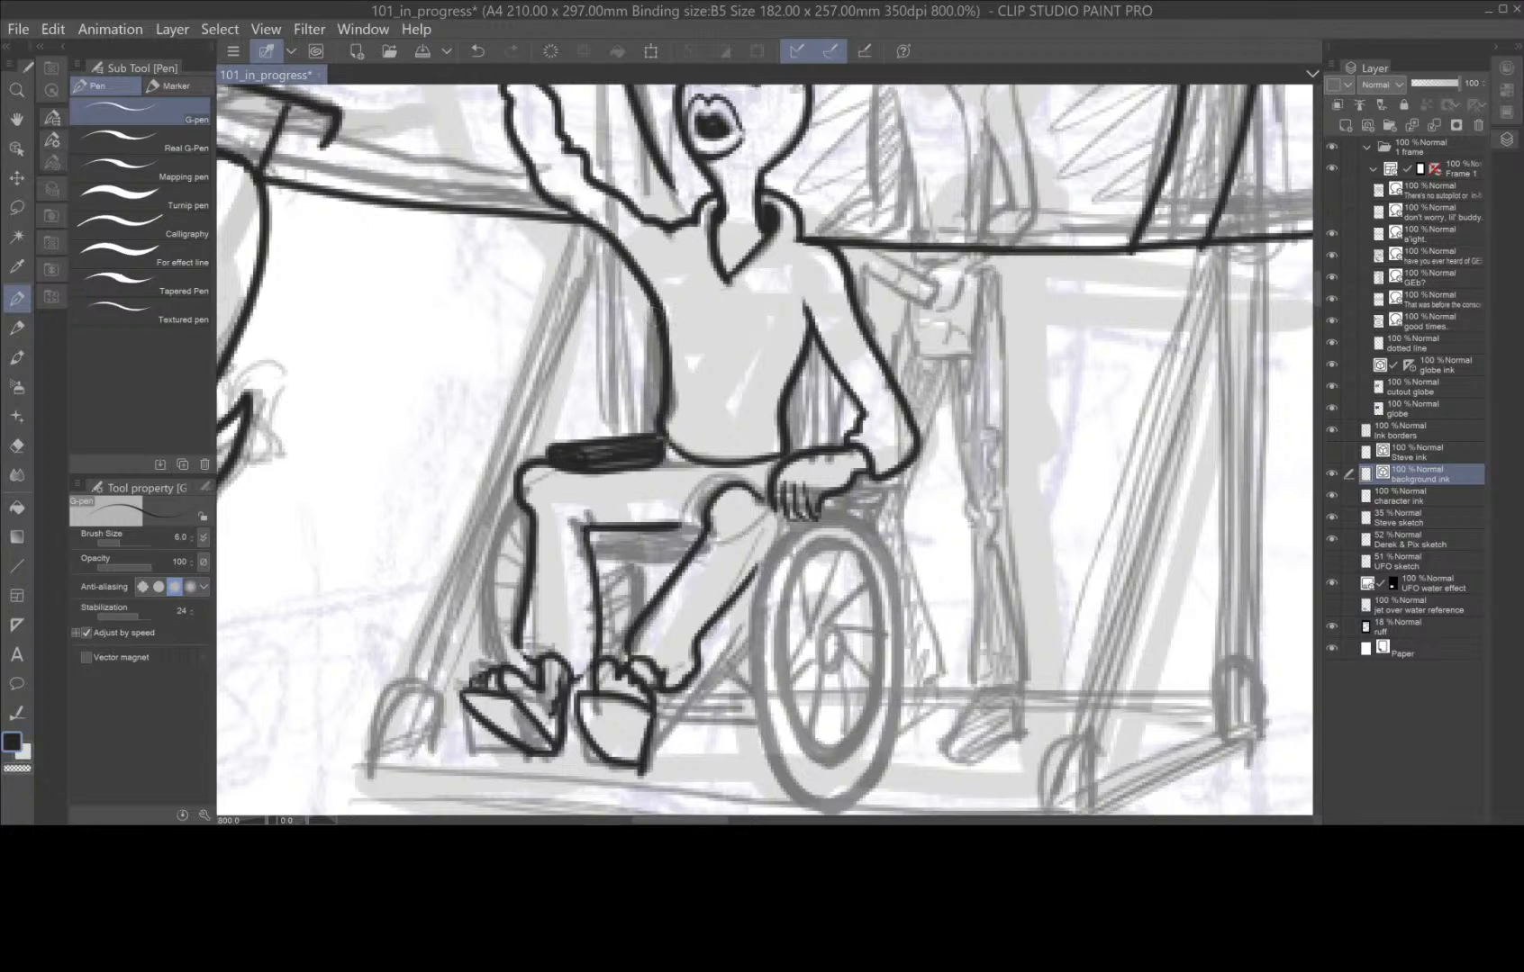
pyautogui.moveTo(647, 302)
pyautogui.mouseDown()
pyautogui.moveTo(655, 421)
pyautogui.moveTo(658, 378)
pyautogui.mouseUp()
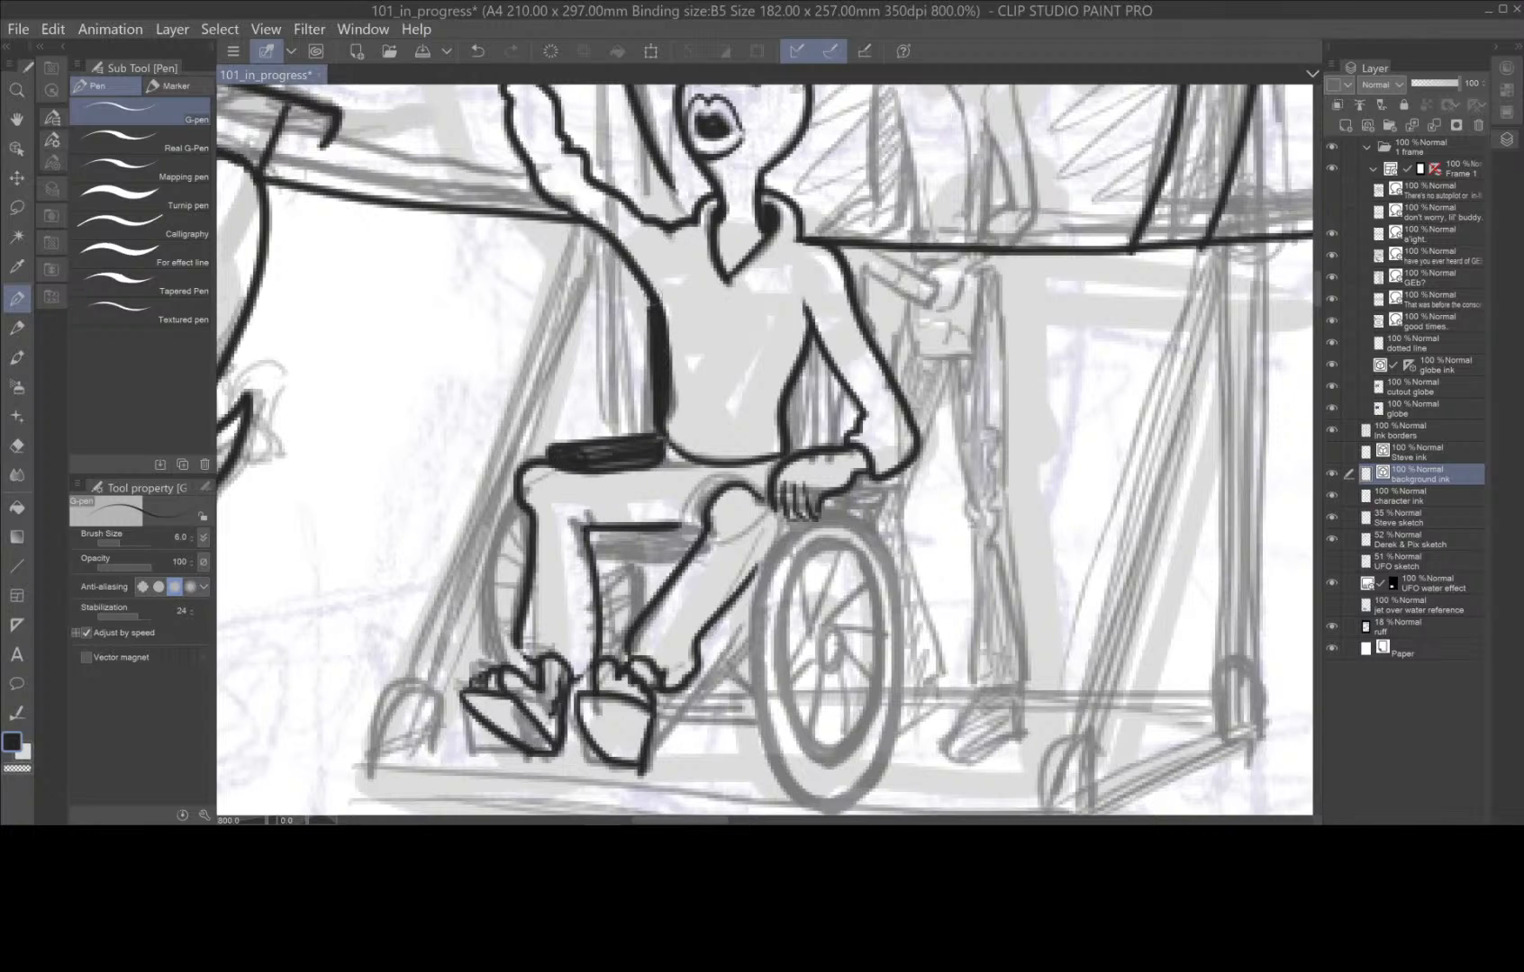
pyautogui.moveTo(648, 292); pyautogui.dragTo(657, 410)
pyautogui.moveTo(839, 385); pyautogui.dragTo(835, 446)
pyautogui.moveTo(815, 331); pyautogui.dragTo(788, 455)
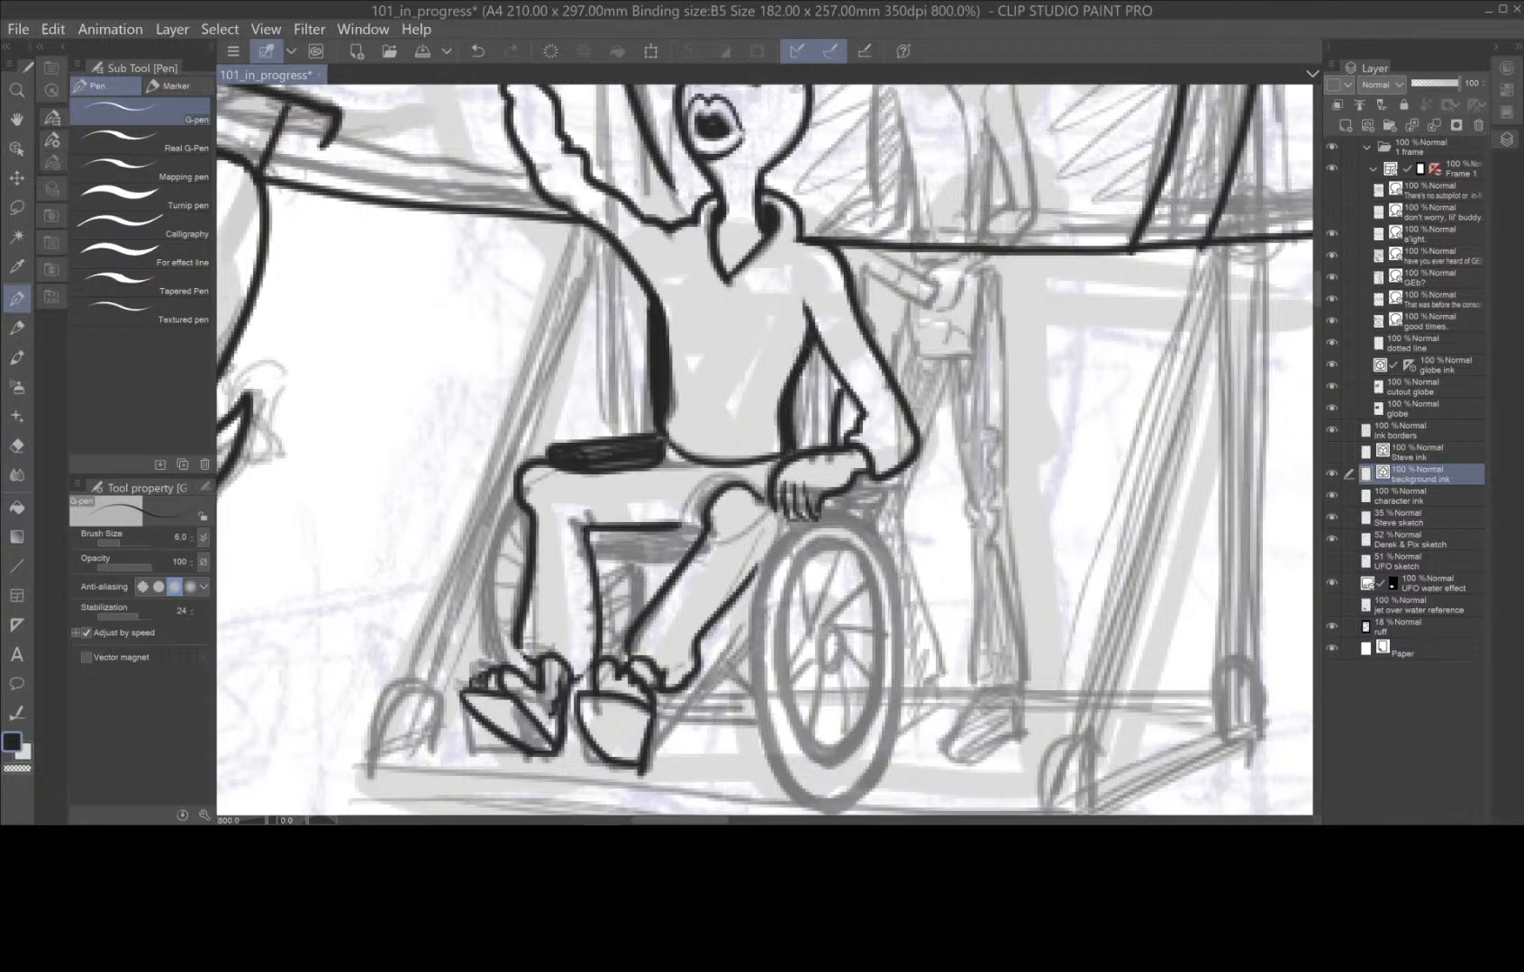
pyautogui.moveTo(801, 364)
pyautogui.mouseDown()
pyautogui.moveTo(808, 461)
pyautogui.moveTo(835, 382)
pyautogui.mouseUp()
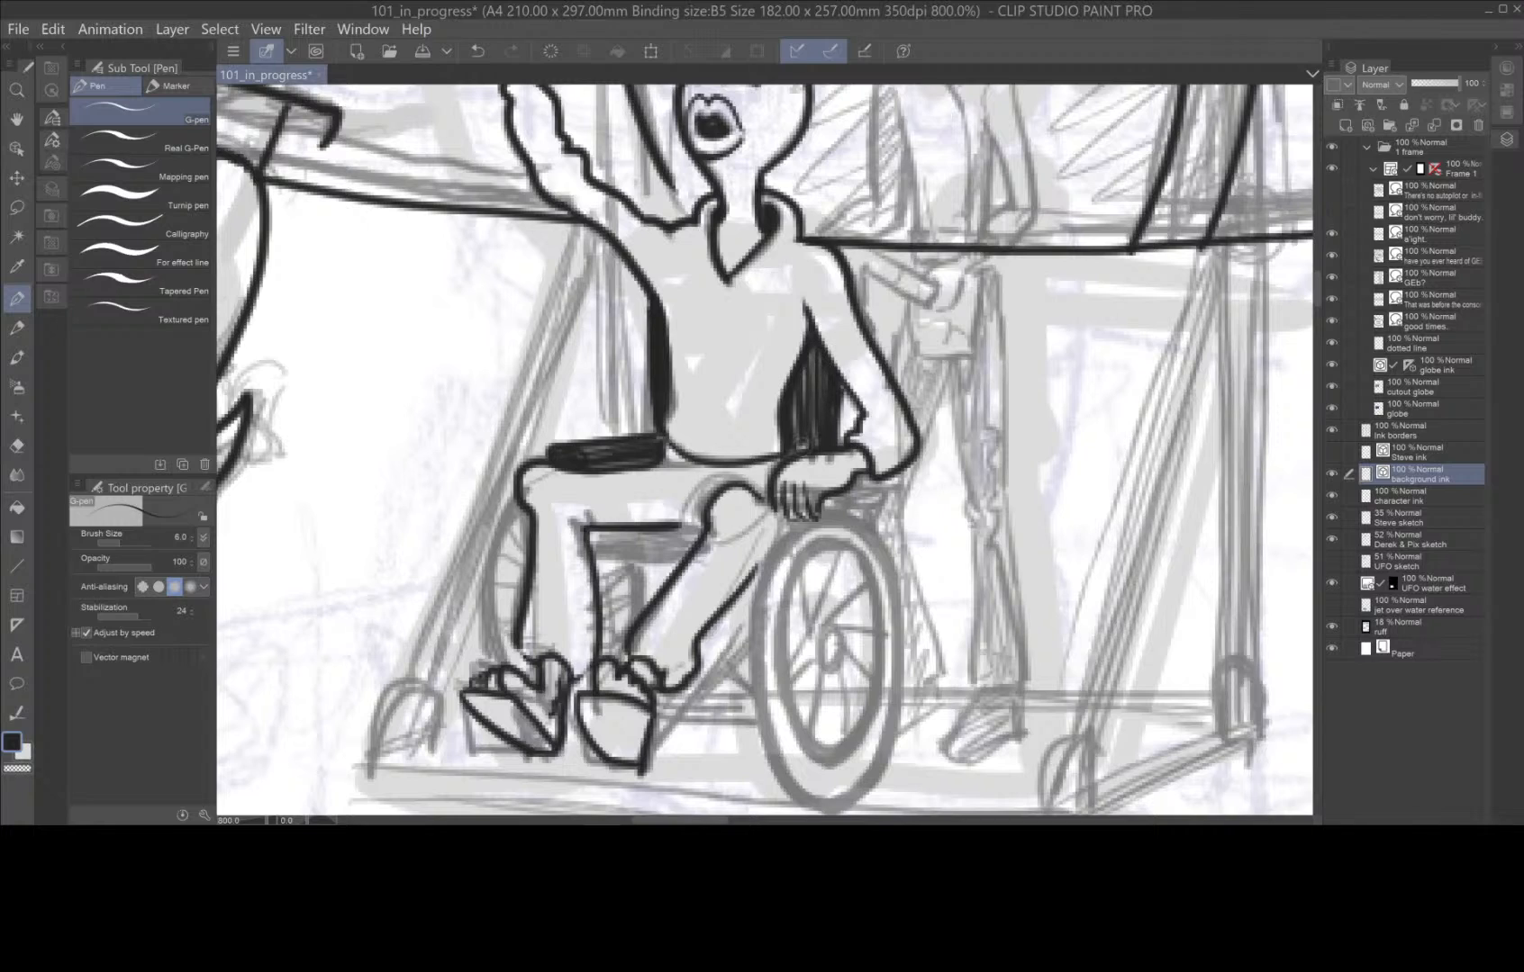
# Ink the seat edge above the near wheel, plus the wheel's outer tyre, inner rim and hub with the G-pen at size 12.
pyautogui.moveTo(773, 521); pyautogui.dragTo(768, 563)
pyautogui.click(205, 488)
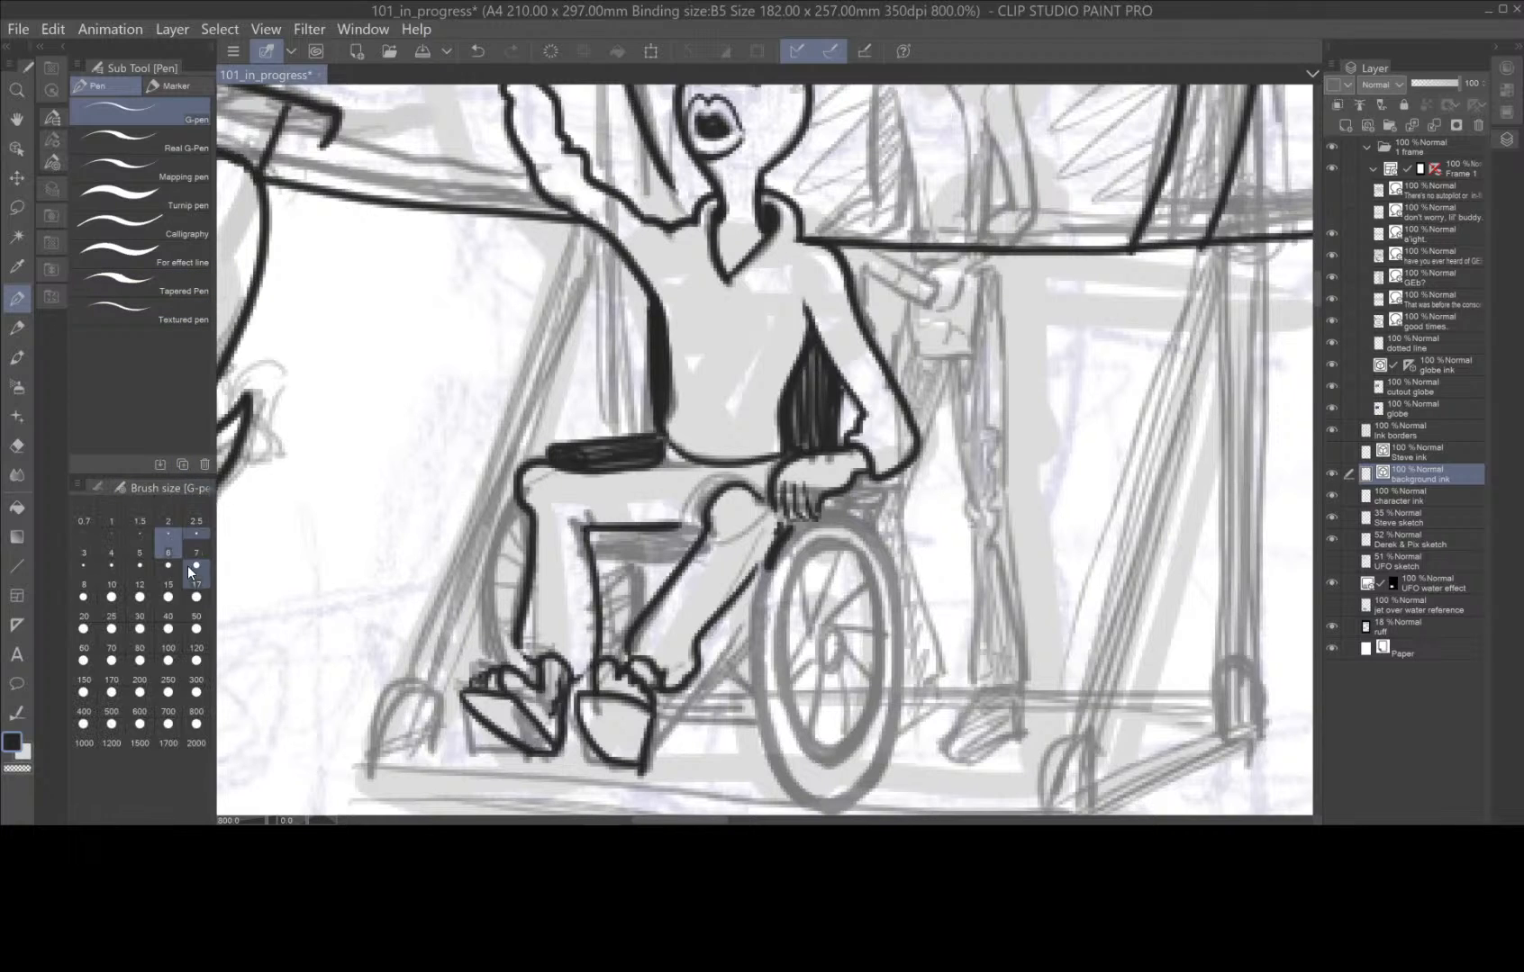
pyautogui.moveTo(796, 525)
pyautogui.mouseDown()
pyautogui.moveTo(759, 639)
pyautogui.moveTo(765, 726)
pyautogui.moveTo(810, 788)
pyautogui.moveTo(842, 794)
pyautogui.moveTo(869, 786)
pyautogui.moveTo(891, 736)
pyautogui.moveTo(896, 609)
pyautogui.moveTo(869, 542)
pyautogui.moveTo(792, 521)
pyautogui.mouseUp()
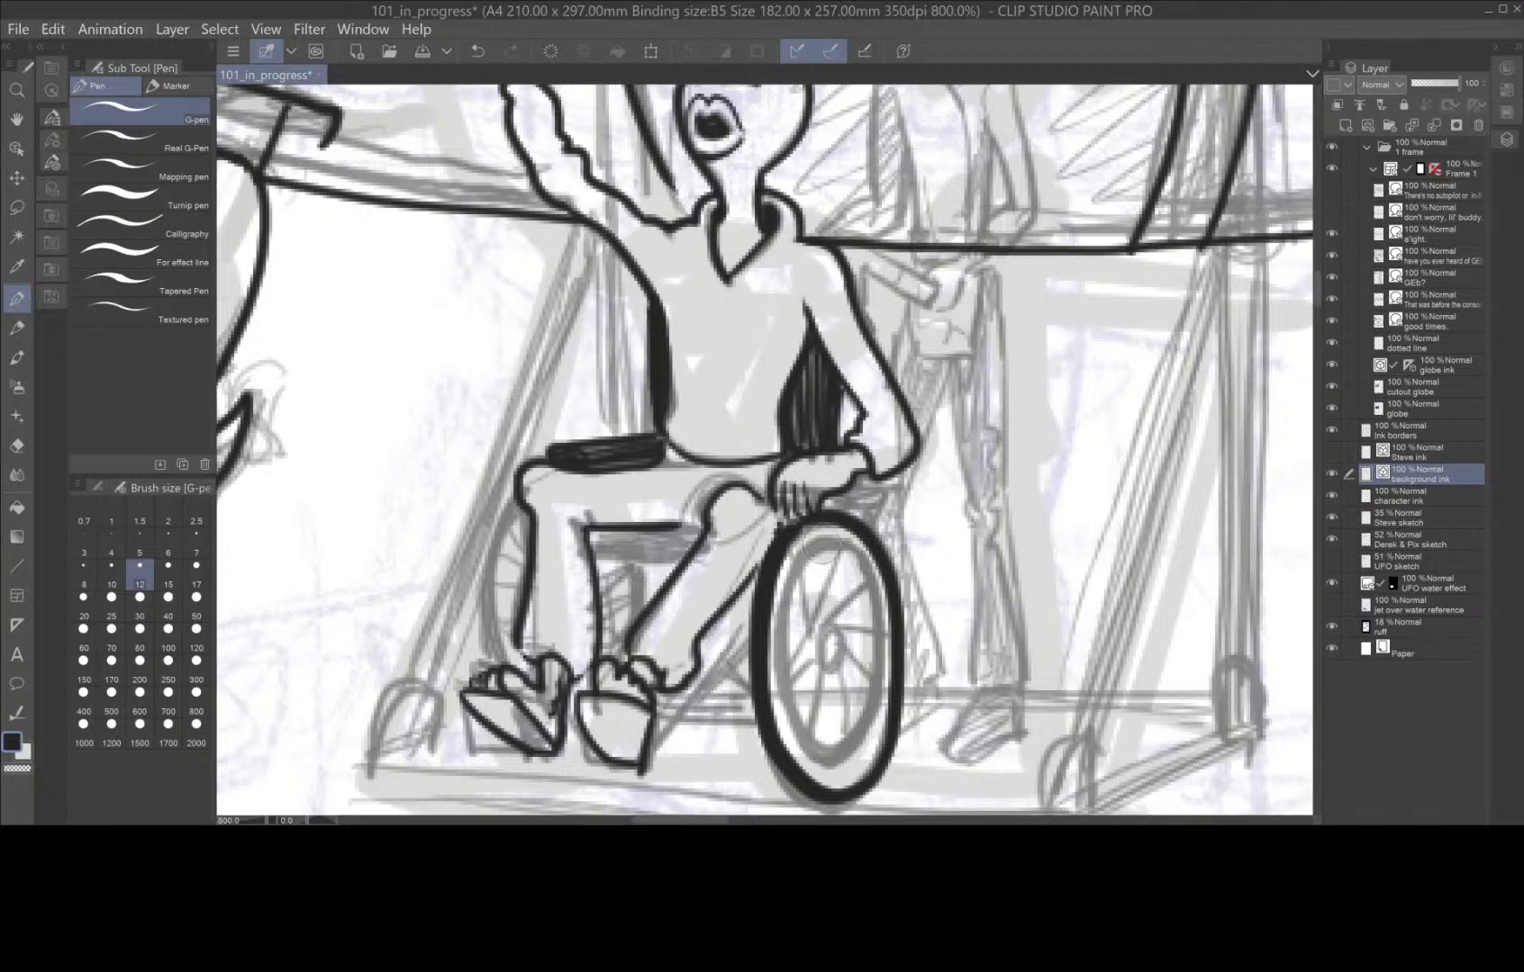
pyautogui.moveTo(782, 650)
pyautogui.mouseDown()
pyautogui.moveTo(791, 723)
pyautogui.moveTo(817, 757)
pyautogui.moveTo(853, 757)
pyautogui.moveTo(882, 671)
pyautogui.moveTo(838, 540)
pyautogui.moveTo(815, 540)
pyautogui.moveTo(790, 581)
pyautogui.moveTo(782, 665)
pyautogui.moveTo(793, 720)
pyautogui.moveTo(842, 760)
pyautogui.moveTo(879, 686)
pyautogui.moveTo(873, 636)
pyautogui.moveTo(819, 539)
pyautogui.mouseUp()
pyautogui.hotkey('ctrl', 'z')
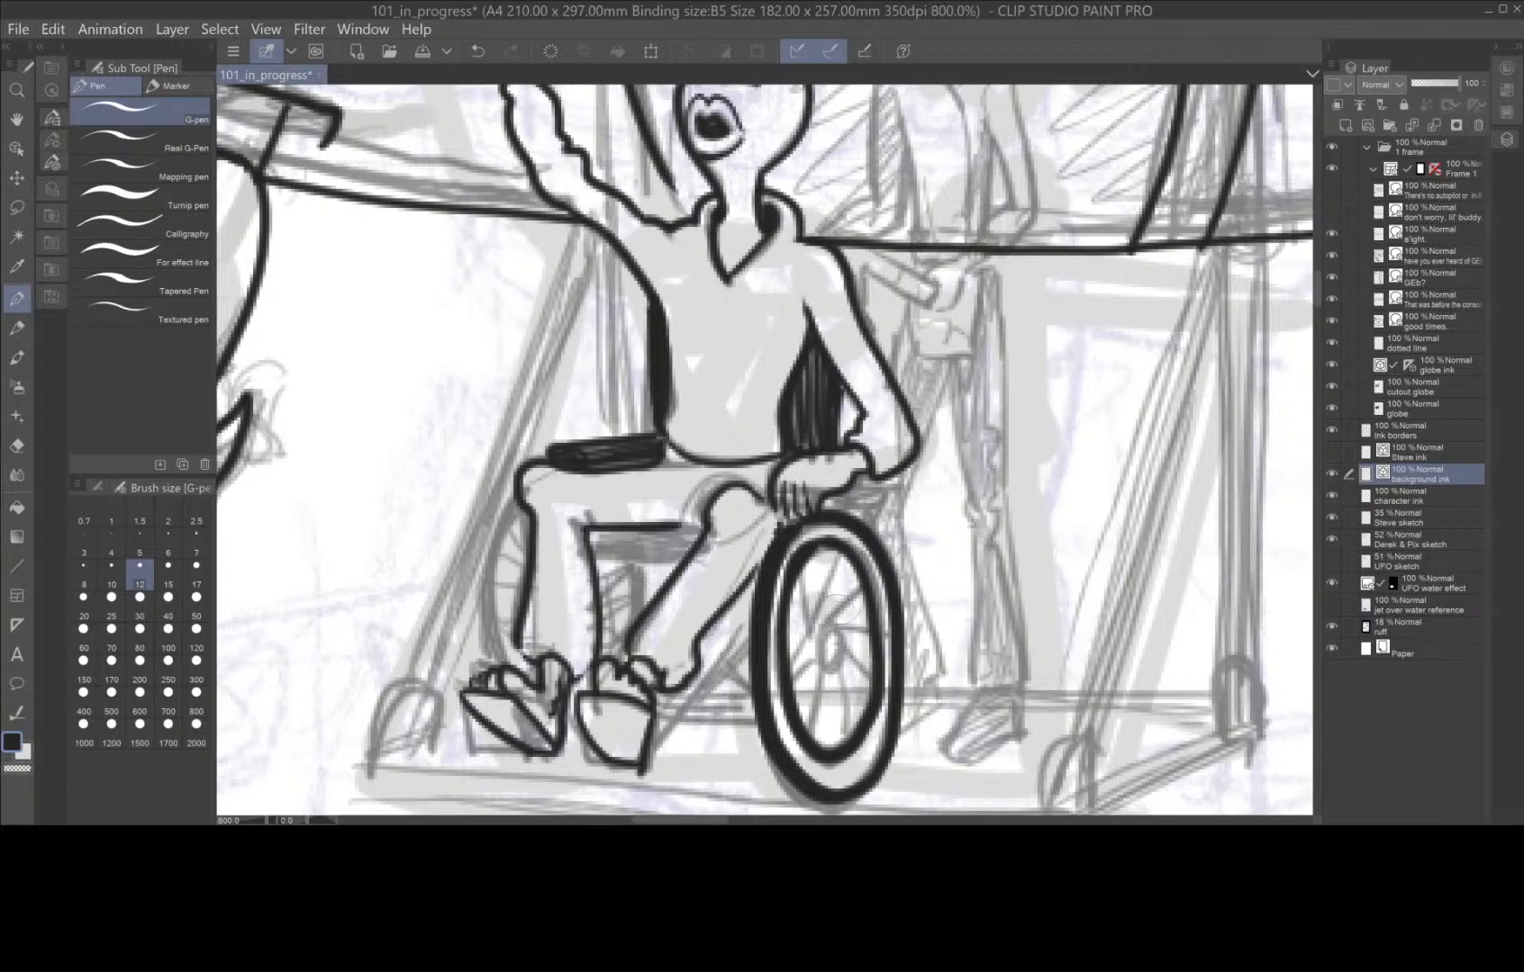
pyautogui.moveTo(830, 632)
pyautogui.mouseDown()
pyautogui.moveTo(817, 668)
pyautogui.moveTo(830, 632)
pyautogui.mouseUp()
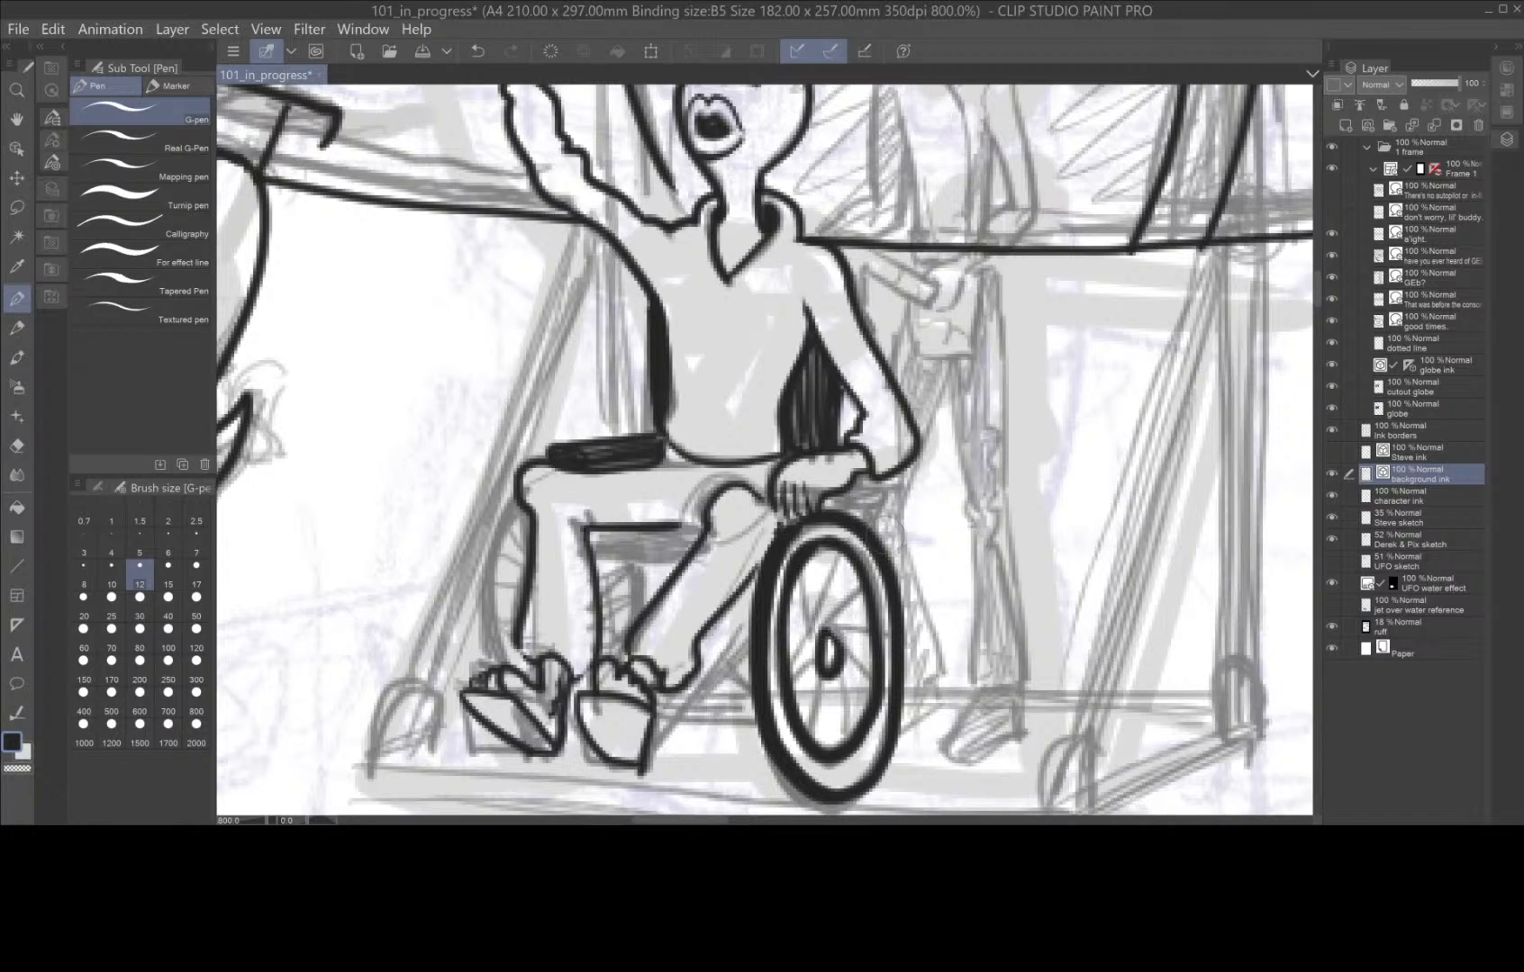
# Ink the near wheel's crossing spokes from hub to rim with the brush size set to 6.
pyautogui.click(168, 543)
pyautogui.moveTo(827, 627)
pyautogui.mouseDown()
pyautogui.moveTo(866, 590)
pyautogui.moveTo(810, 627)
pyautogui.moveTo(808, 725)
pyautogui.moveTo(860, 734)
pyautogui.mouseUp()
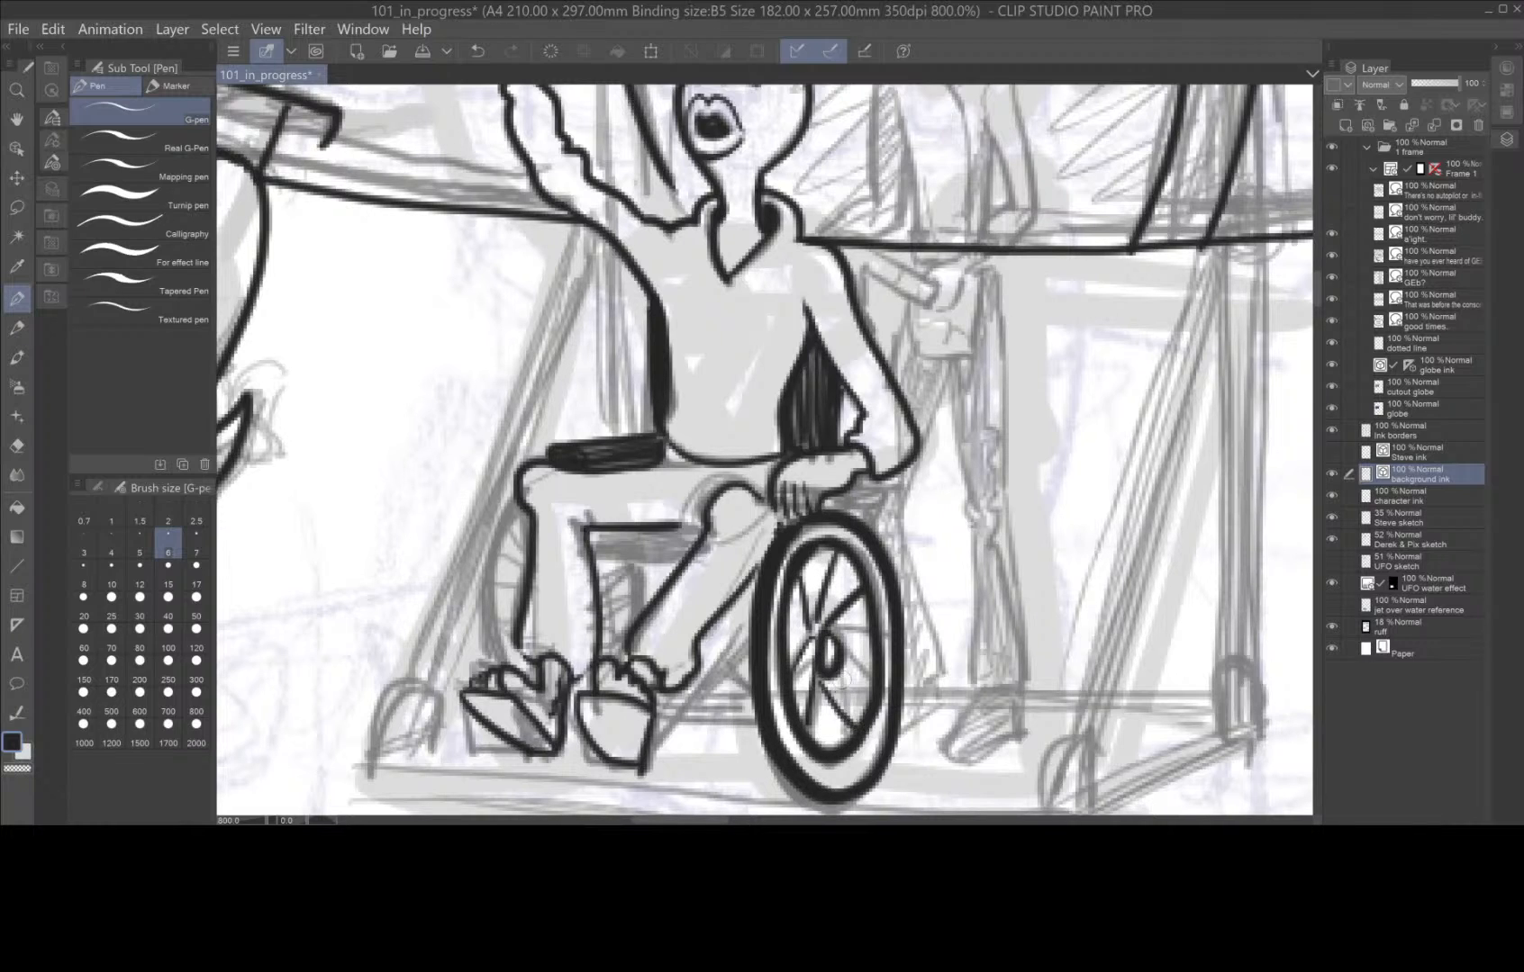
pyautogui.moveTo(831, 674)
pyautogui.mouseDown()
pyautogui.moveTo(876, 670)
pyautogui.moveTo(853, 643)
pyautogui.moveTo(870, 603)
pyautogui.moveTo(878, 641)
pyautogui.moveTo(842, 639)
pyautogui.moveTo(835, 748)
pyautogui.mouseUp()
pyautogui.moveTo(837, 671)
pyautogui.mouseDown()
pyautogui.moveTo(787, 693)
pyautogui.moveTo(786, 623)
pyautogui.mouseUp()
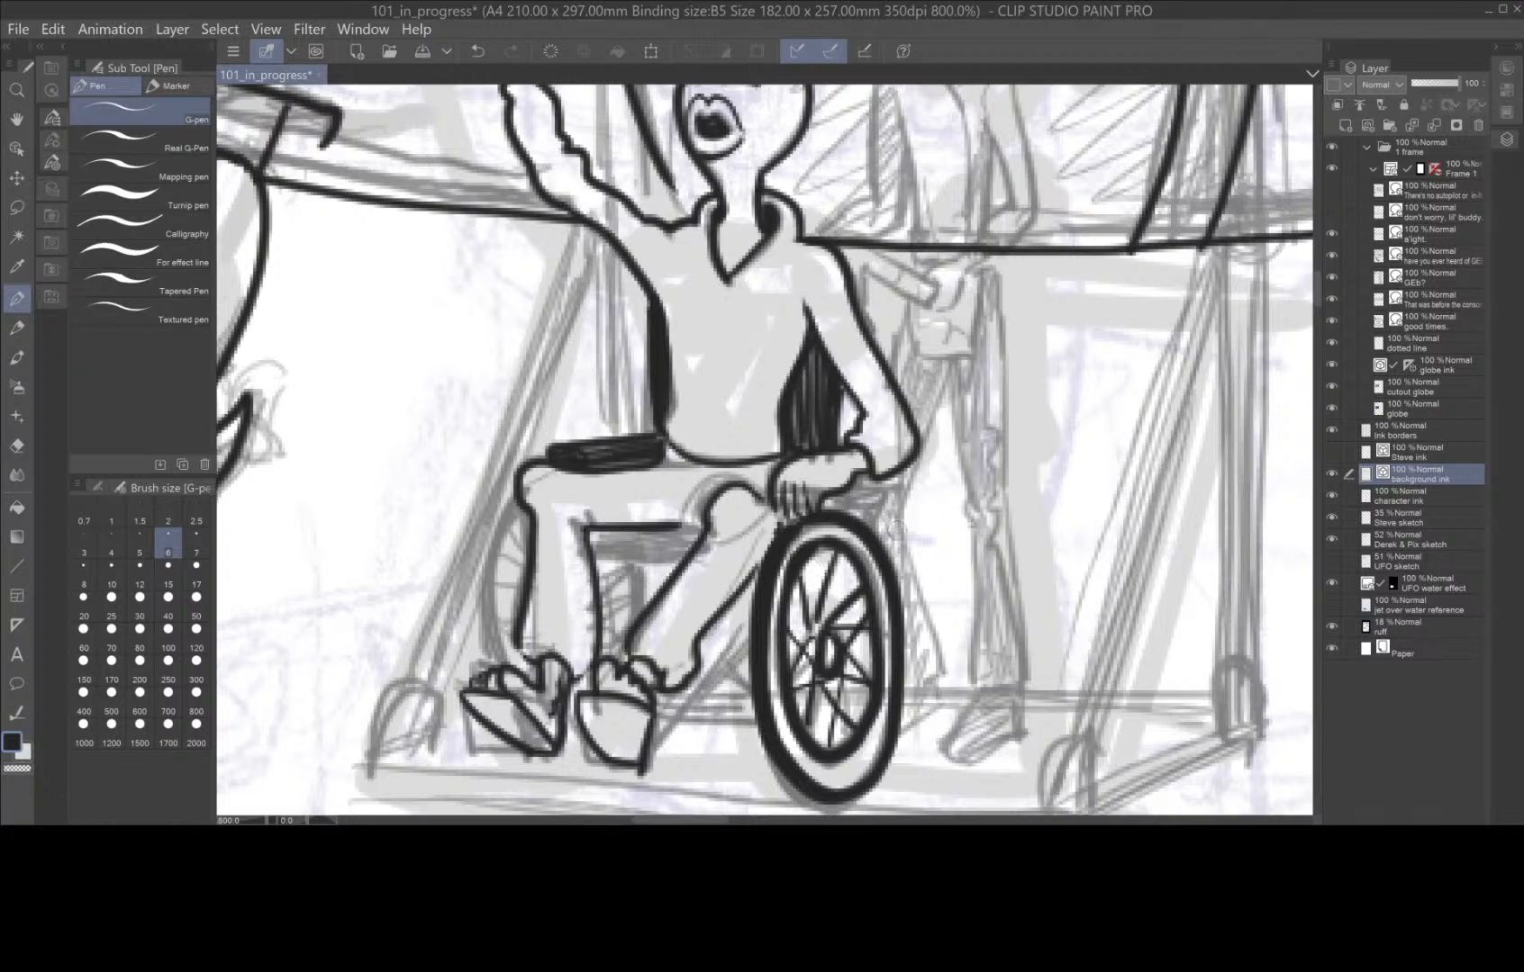
# Ink the wheelchair's diagonal footrest strut and the frame bars between the near wheel and the feet.
pyautogui.moveTo(750, 640); pyautogui.dragTo(647, 760)
pyautogui.moveTo(752, 627)
pyautogui.mouseDown()
pyautogui.moveTo(661, 712)
pyautogui.moveTo(652, 748)
pyautogui.mouseUp()
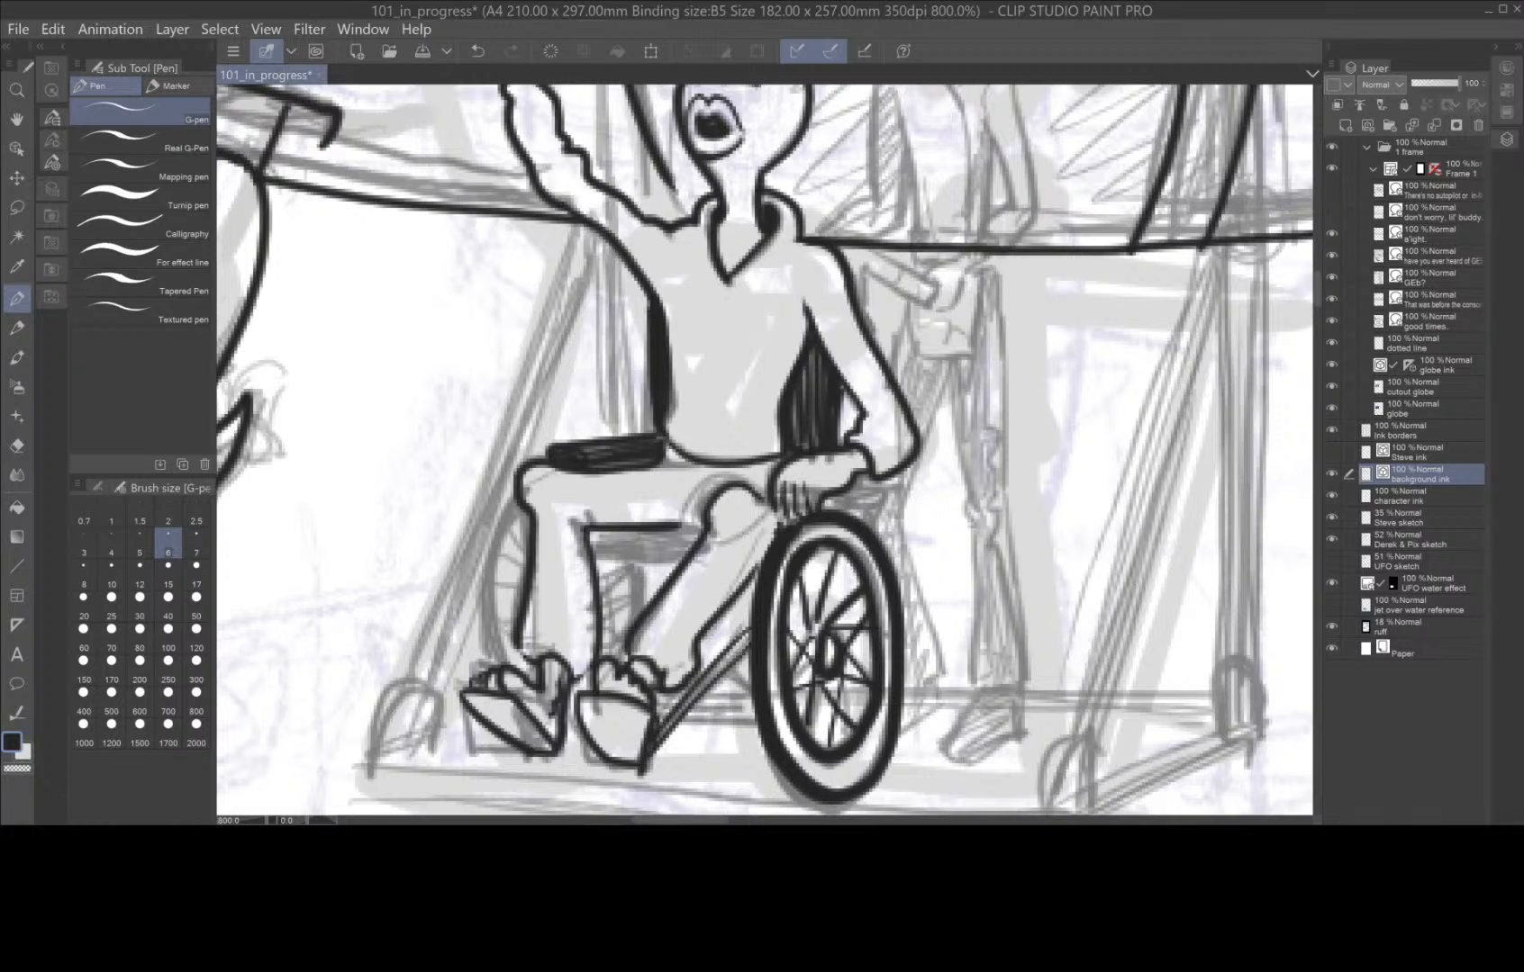
pyautogui.moveTo(752, 611)
pyautogui.mouseDown()
pyautogui.moveTo(684, 677)
pyautogui.moveTo(757, 711)
pyautogui.moveTo(751, 694)
pyautogui.mouseUp()
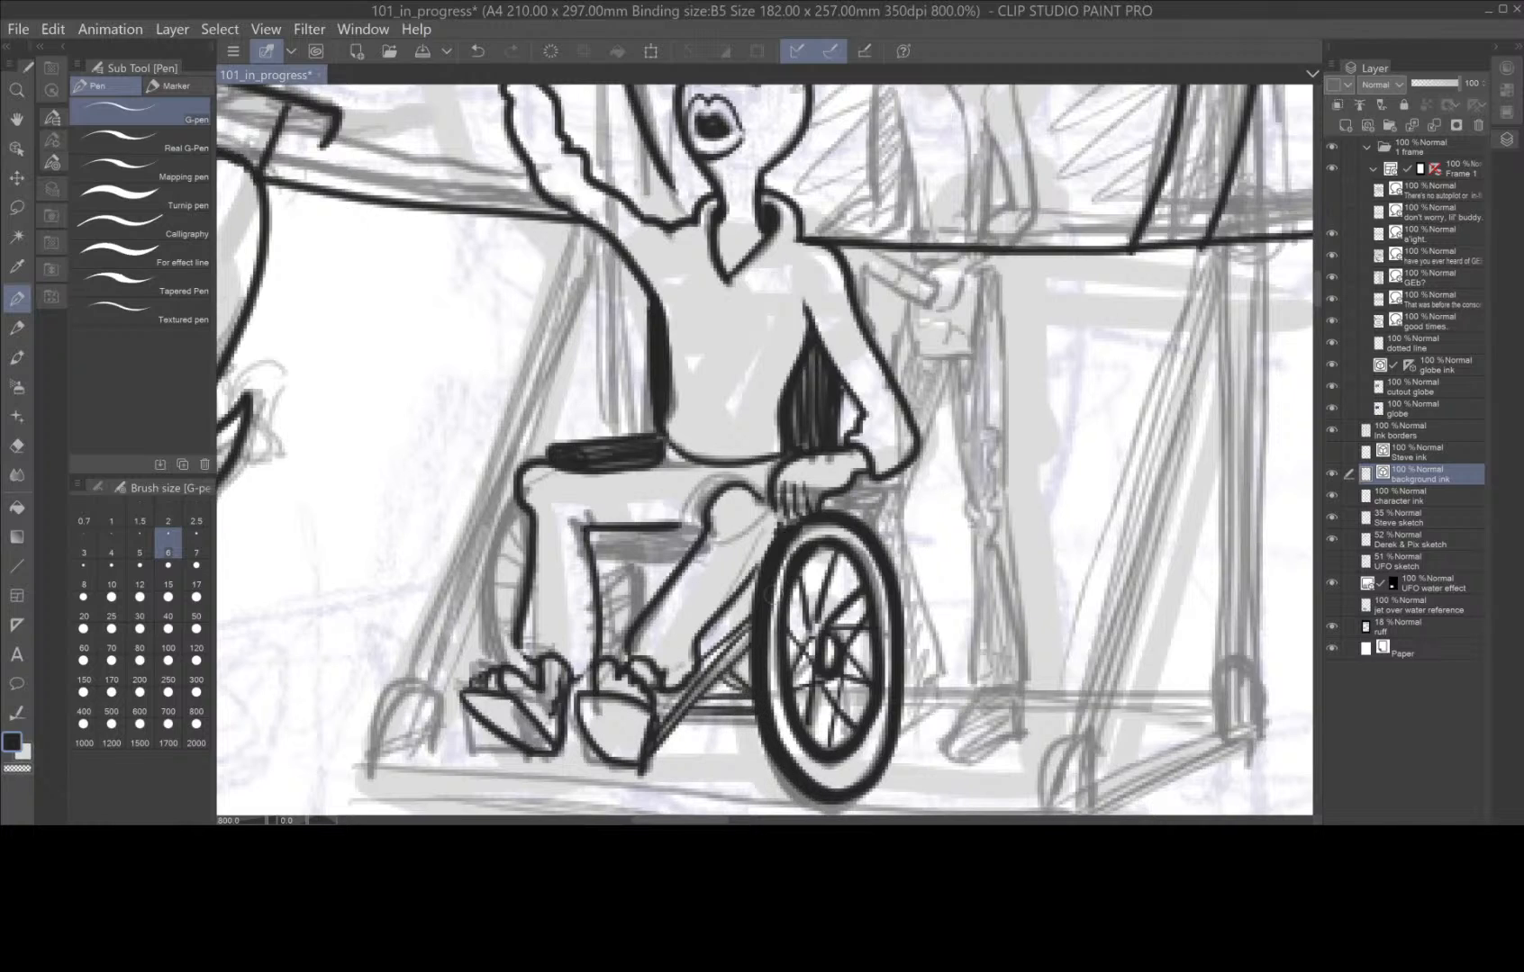
pyautogui.moveTo(700, 637); pyautogui.dragTo(720, 662)
# Ink the far wheel behind the leg, the hatched frame between the legs, and the black seat underside beneath the thigh.
pyautogui.moveTo(522, 500)
pyautogui.mouseDown()
pyautogui.moveTo(483, 574)
pyautogui.moveTo(495, 665)
pyautogui.moveTo(521, 533)
pyautogui.moveTo(501, 644)
pyautogui.moveTo(513, 657)
pyautogui.mouseUp()
pyautogui.moveTo(515, 532); pyautogui.dragTo(522, 590)
pyautogui.moveTo(639, 563); pyautogui.dragTo(629, 631)
pyautogui.moveTo(630, 562)
pyautogui.mouseDown()
pyautogui.moveTo(596, 607)
pyautogui.moveTo(597, 583)
pyautogui.moveTo(598, 655)
pyautogui.moveTo(590, 543)
pyautogui.moveTo(696, 547)
pyautogui.moveTo(680, 527)
pyautogui.moveTo(585, 531)
pyautogui.moveTo(704, 538)
pyautogui.moveTo(662, 540)
pyautogui.moveTo(690, 557)
pyautogui.mouseUp()
pyautogui.moveTo(600, 535)
pyautogui.mouseDown()
pyautogui.moveTo(636, 535)
pyautogui.moveTo(675, 546)
pyautogui.mouseUp()
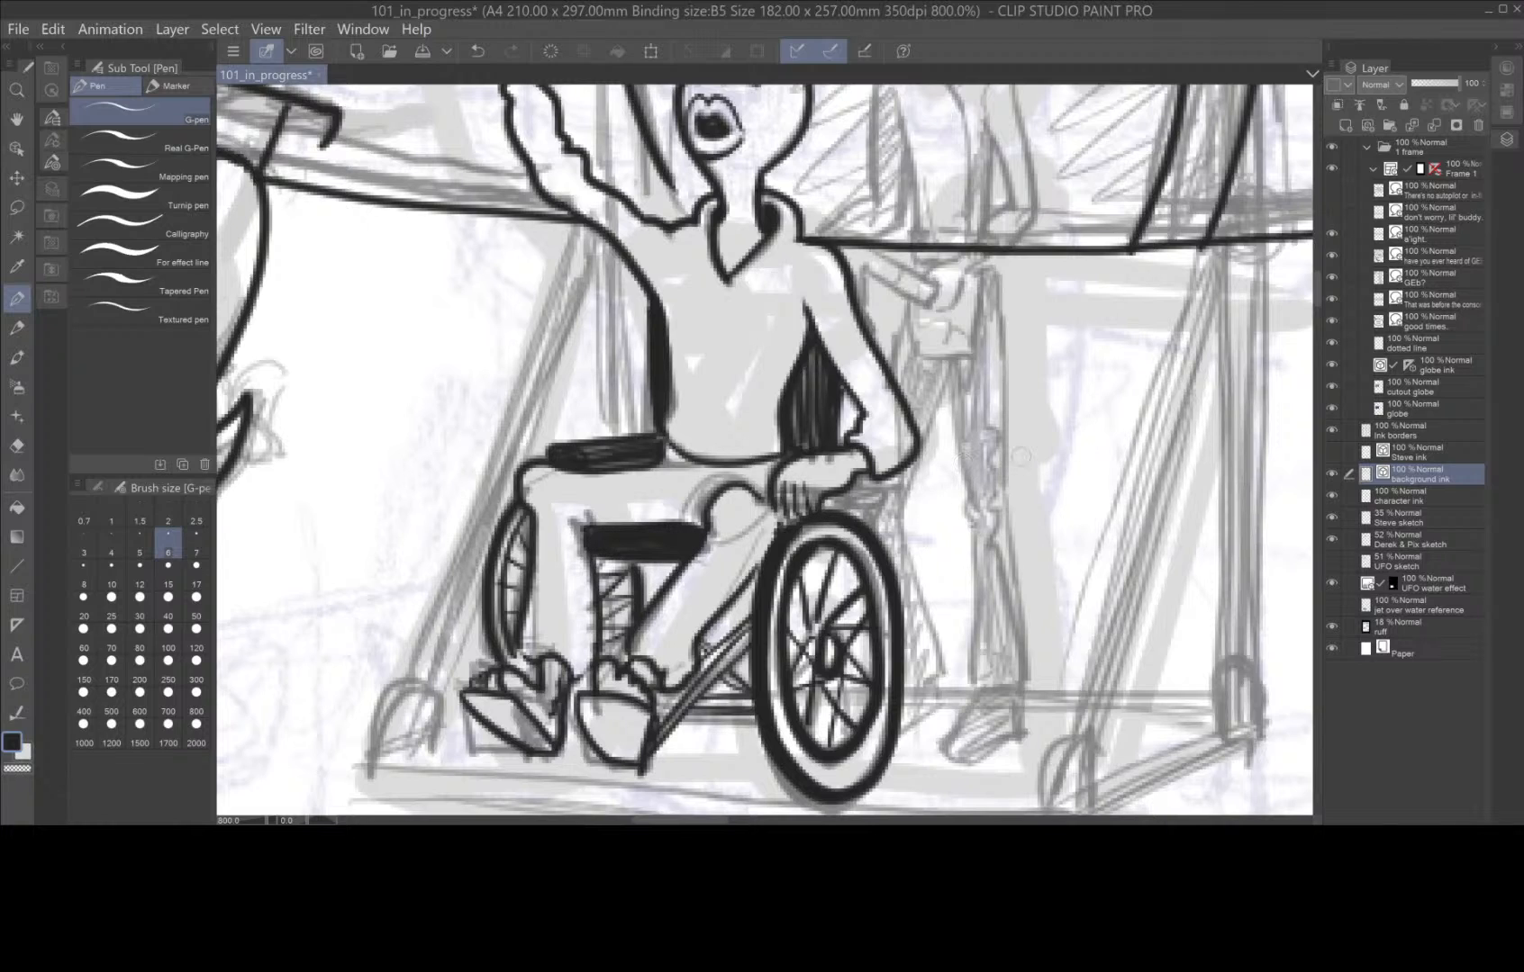
pyautogui.moveTo(823, 504)
pyautogui.mouseDown()
pyautogui.moveTo(908, 482)
pyautogui.moveTo(836, 509)
pyautogui.mouseUp()
# Ink the seated figure's raised waving hand with its fingers and thumb, down the wrist to the sleeve.
pyautogui.scroll(-3, 1103, 364)
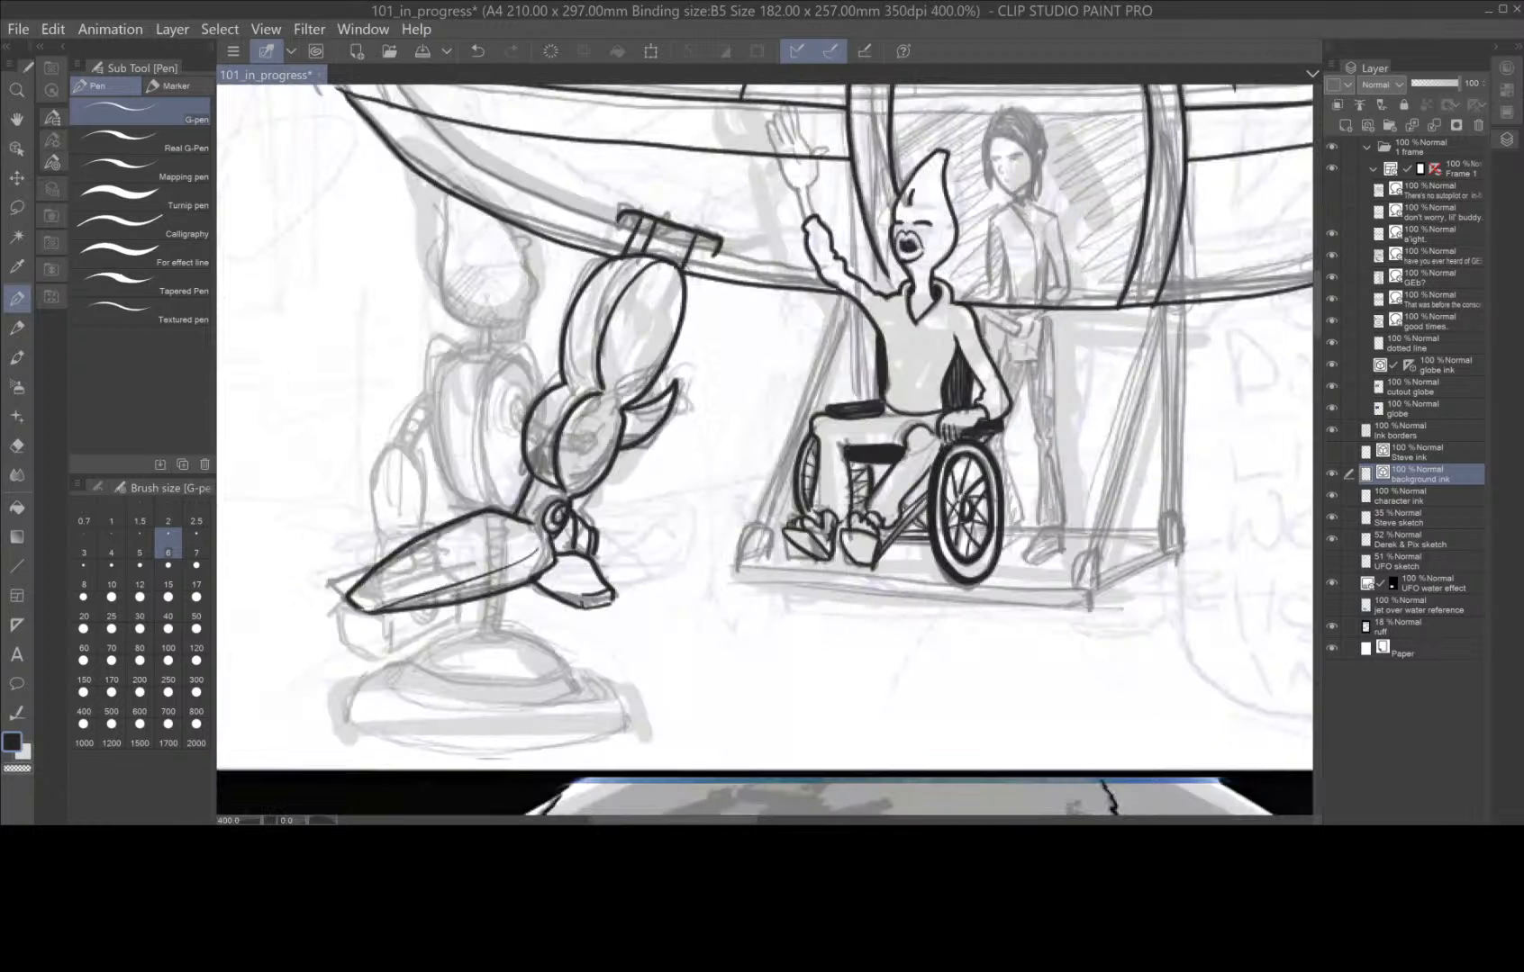
pyautogui.moveTo(1040, 508); pyautogui.dragTo(887, 695)
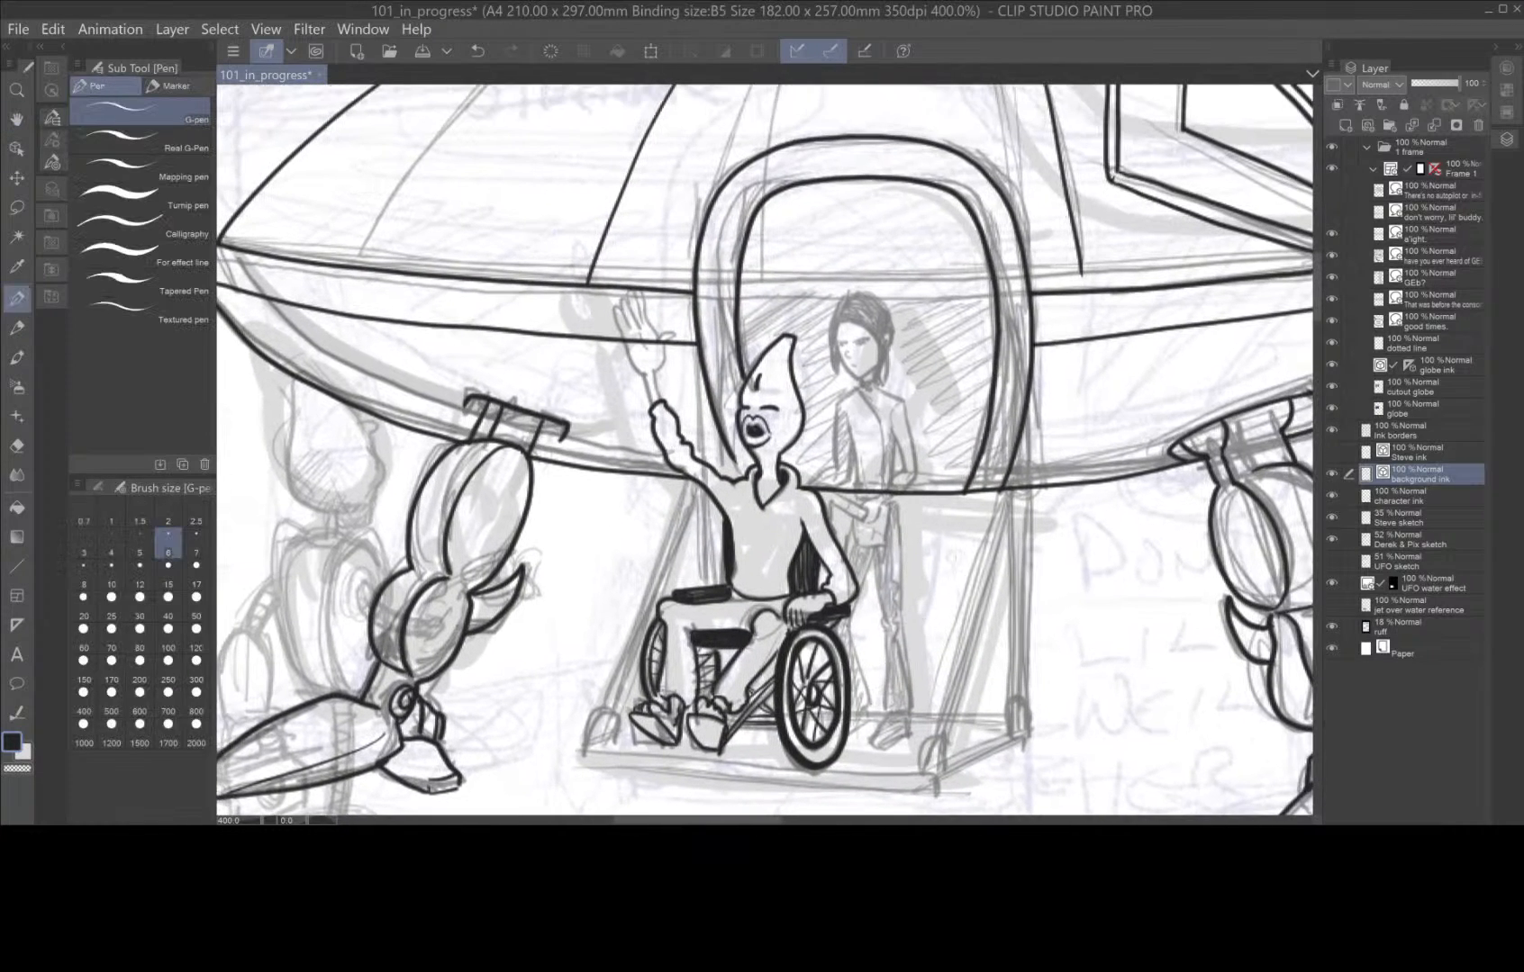
pyautogui.scroll(3, 958, 543)
pyautogui.moveTo(416, 316); pyautogui.dragTo(645, 460)
pyautogui.scroll(3, 645, 460)
pyautogui.moveTo(630, 323); pyautogui.dragTo(802, 586)
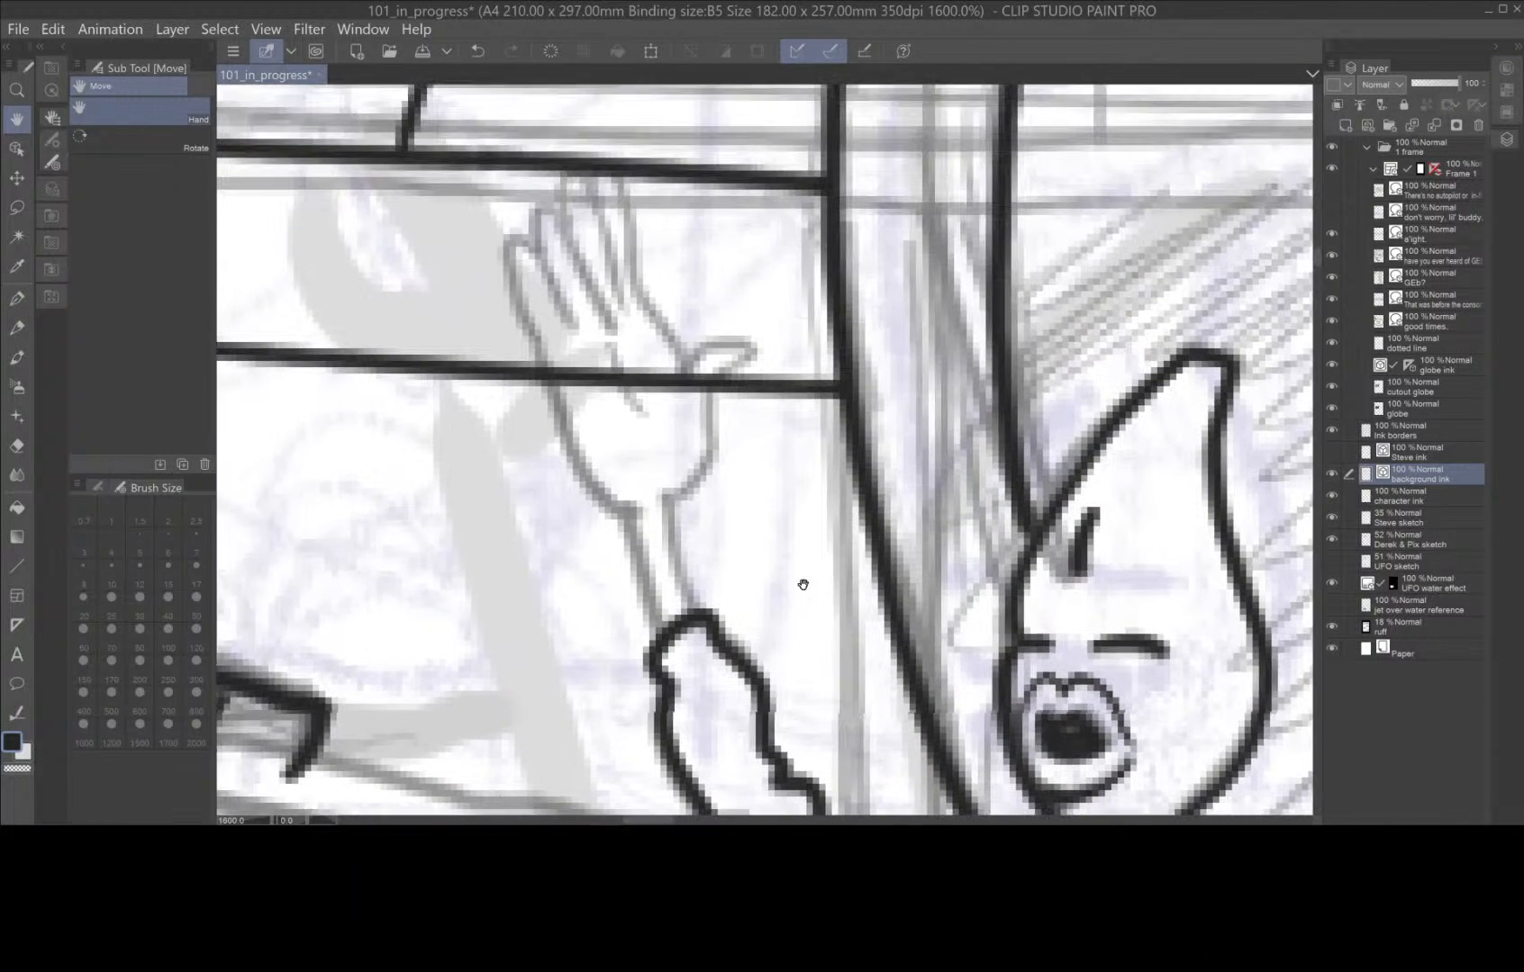
pyautogui.moveTo(696, 609)
pyautogui.mouseDown()
pyautogui.moveTo(667, 510)
pyautogui.moveTo(747, 353)
pyautogui.moveTo(705, 350)
pyautogui.moveTo(677, 389)
pyautogui.moveTo(665, 333)
pyautogui.mouseUp()
pyautogui.moveTo(621, 177)
pyautogui.mouseDown()
pyautogui.moveTo(641, 306)
pyautogui.moveTo(599, 216)
pyautogui.moveTo(623, 297)
pyautogui.mouseUp()
pyautogui.moveTo(565, 171); pyautogui.dragTo(584, 326)
pyautogui.moveTo(556, 203)
pyautogui.mouseDown()
pyautogui.moveTo(541, 261)
pyautogui.moveTo(577, 335)
pyautogui.moveTo(513, 252)
pyautogui.moveTo(515, 290)
pyautogui.moveTo(590, 477)
pyautogui.moveTo(645, 533)
pyautogui.moveTo(656, 621)
pyautogui.mouseUp()
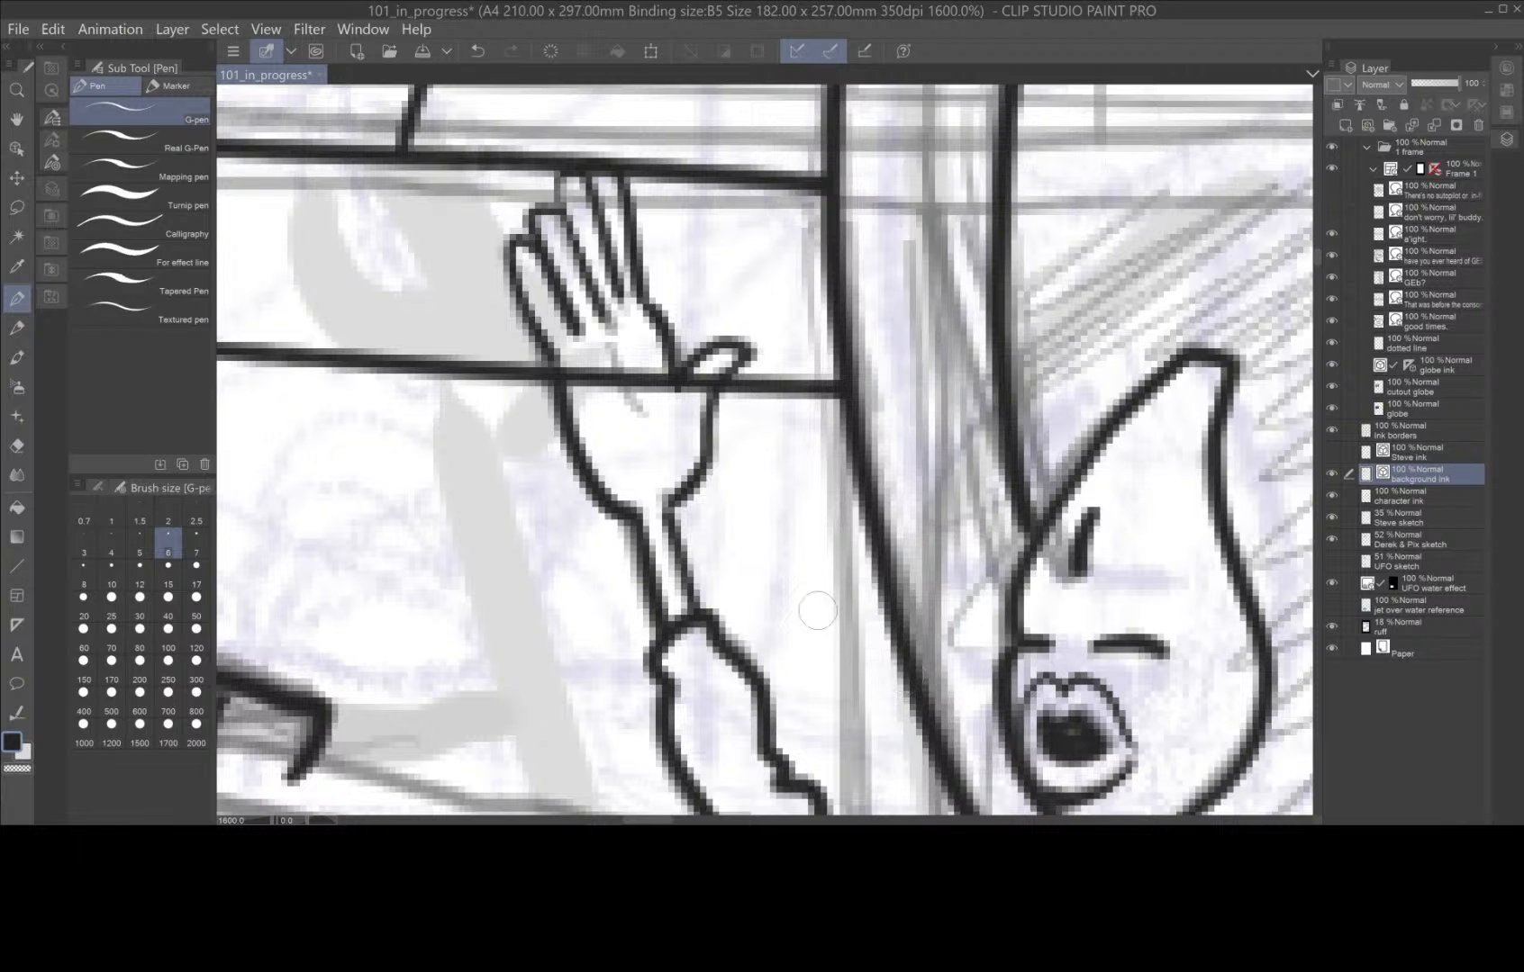
# Erase the spaceship hull line that runs across the raised hand.
pyautogui.press('space')
pyautogui.moveTo(810, 612); pyautogui.dragTo(689, 535)
pyautogui.scroll(-2, 1073, 623)
pyautogui.press('space')
pyautogui.moveTo(1084, 671); pyautogui.dragTo(774, 575)
pyautogui.press('space')
pyautogui.moveTo(519, 659); pyautogui.dragTo(620, 616)
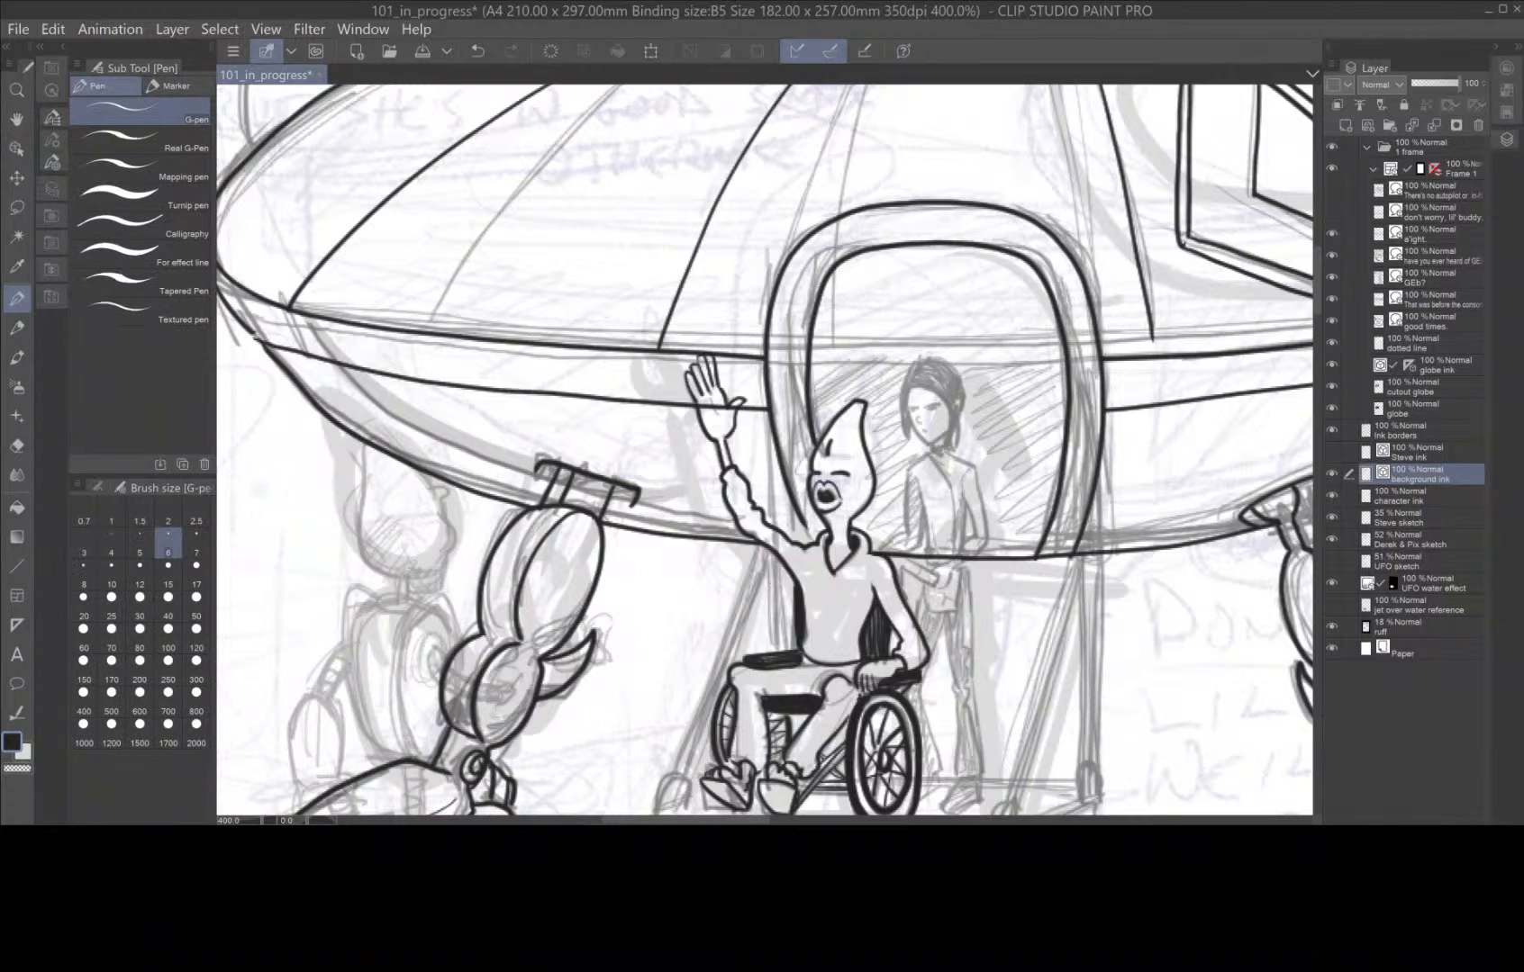
pyautogui.press('e')
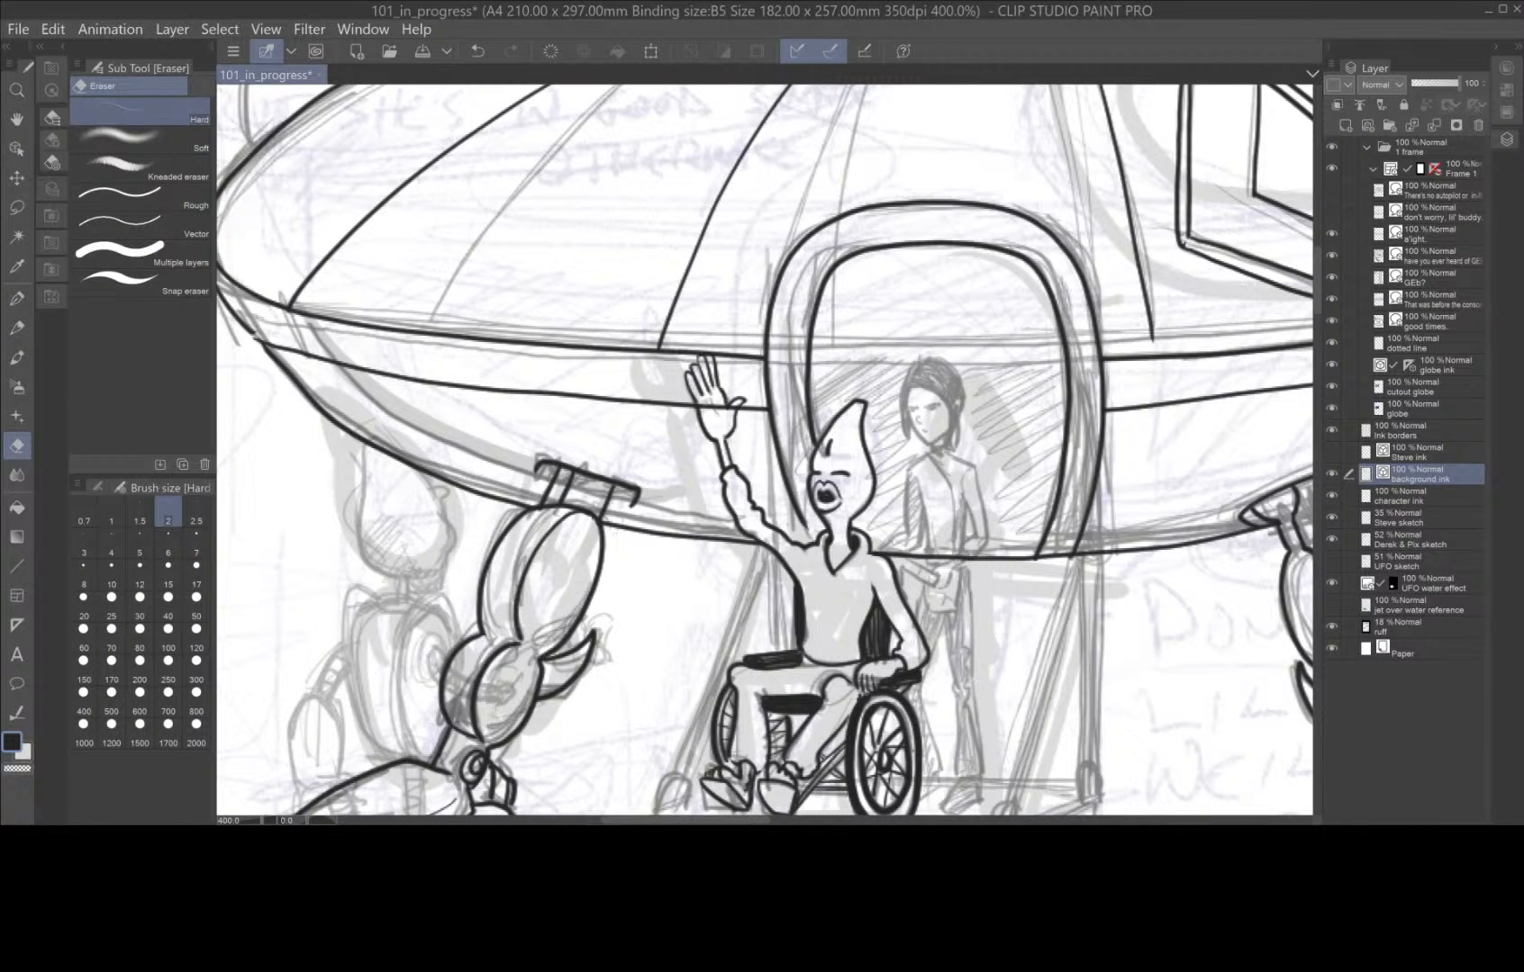
pyautogui.moveTo(699, 407); pyautogui.dragTo(727, 409)
# Return to the G-pen at size 6 with the whole first panel in view.
pyautogui.press('space')
pyautogui.moveTo(1061, 690); pyautogui.dragTo(973, 470)
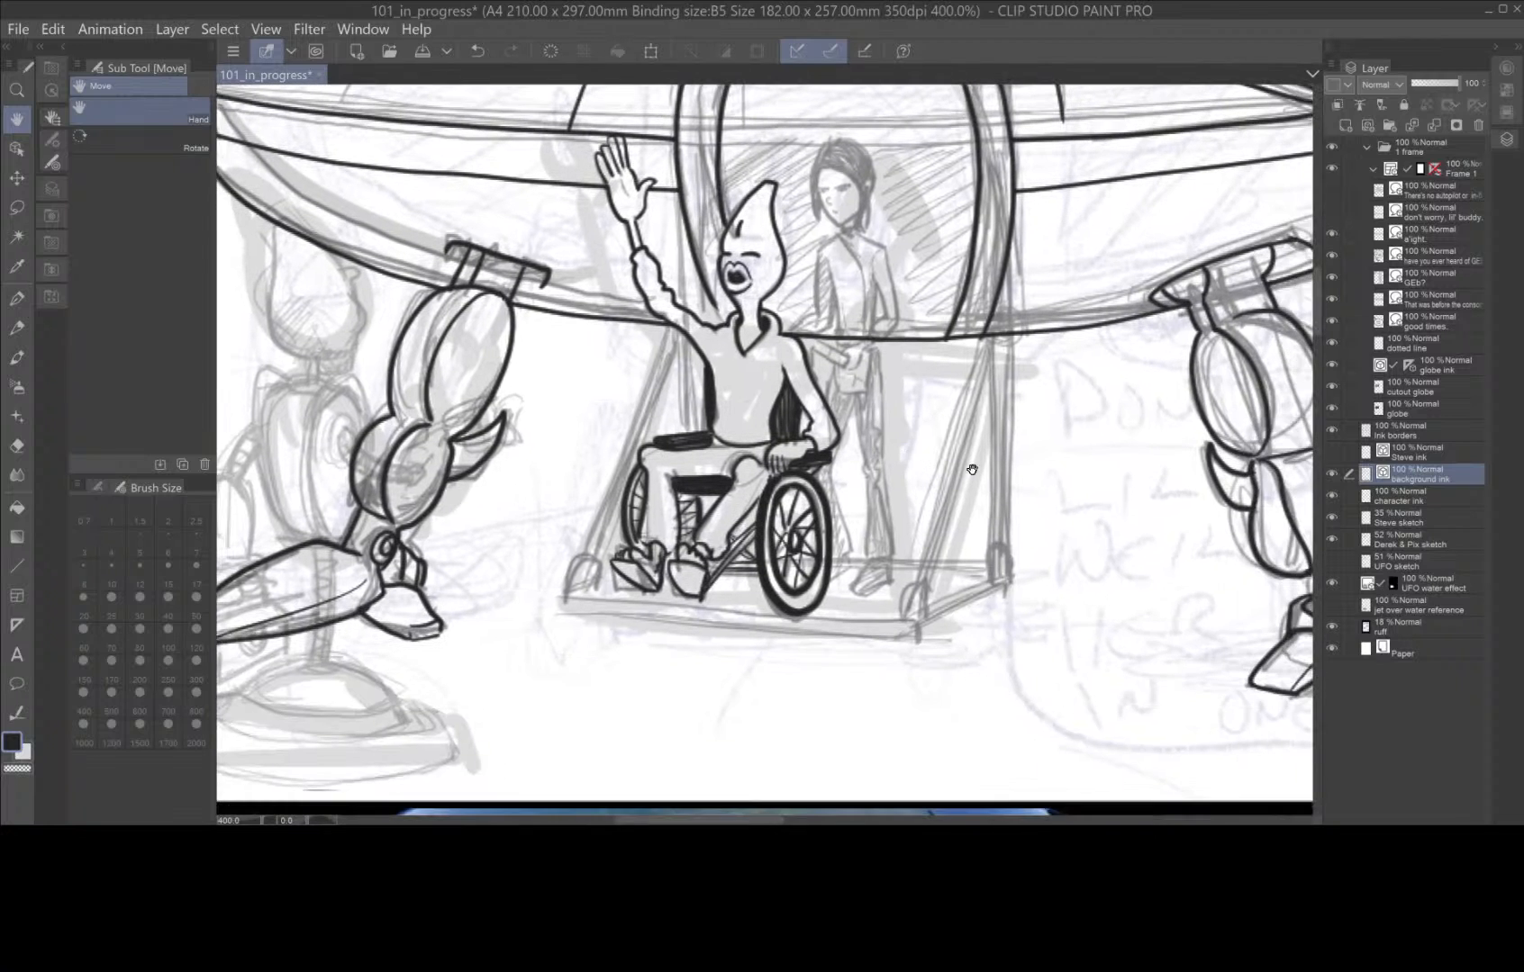
pyautogui.scroll(-3, 1048, 637)
pyautogui.scroll(1, 1047, 638)
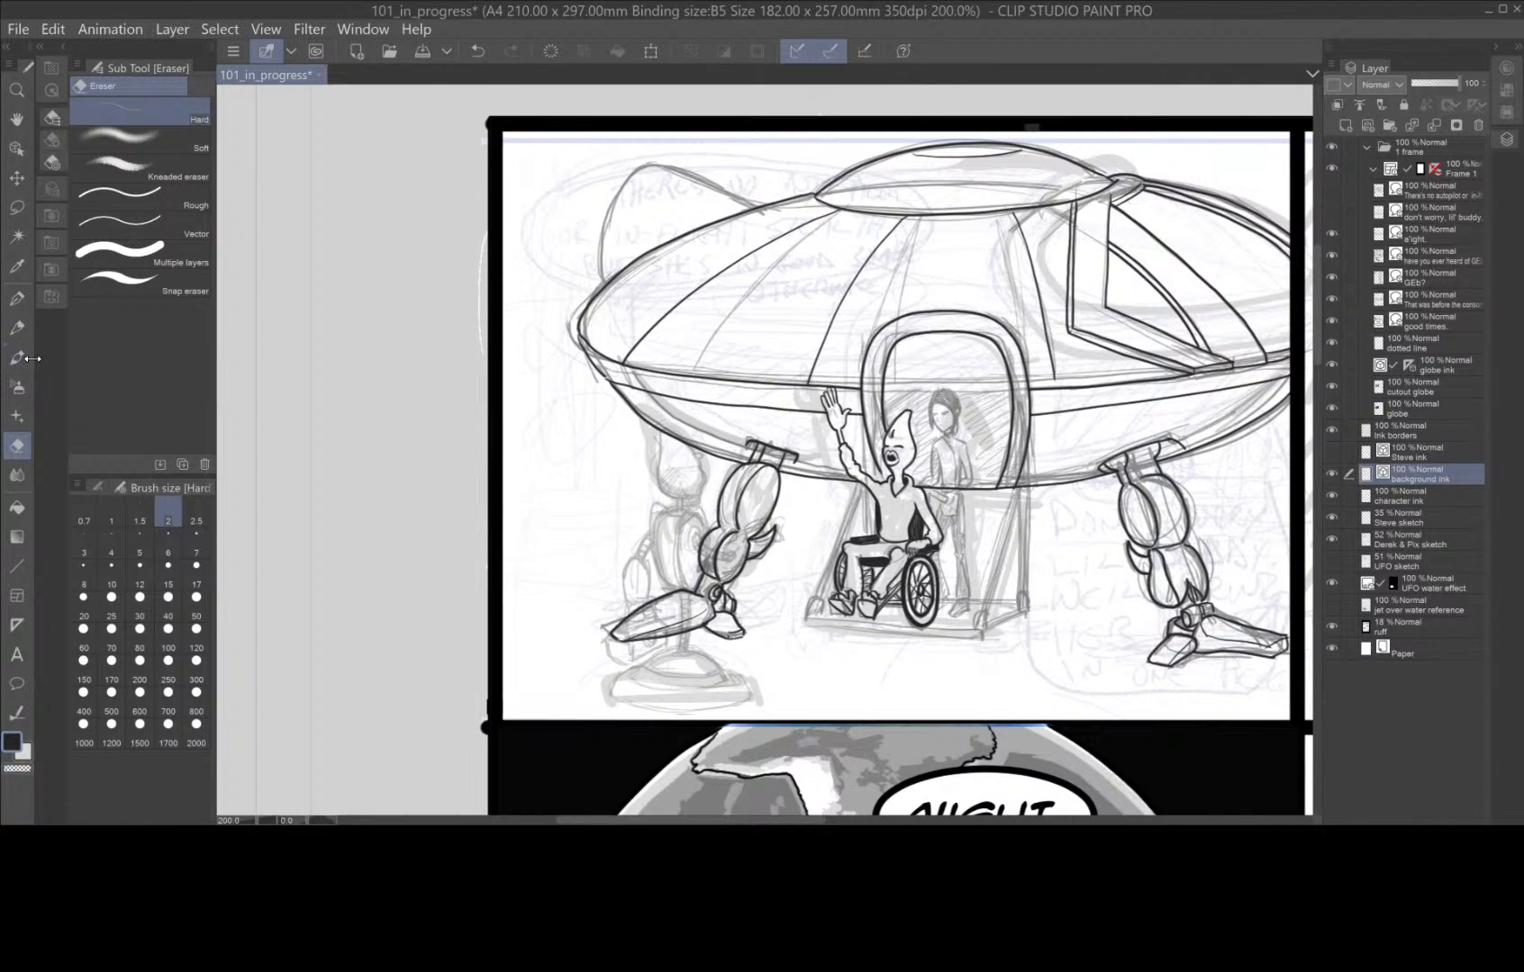
pyautogui.click(17, 298)
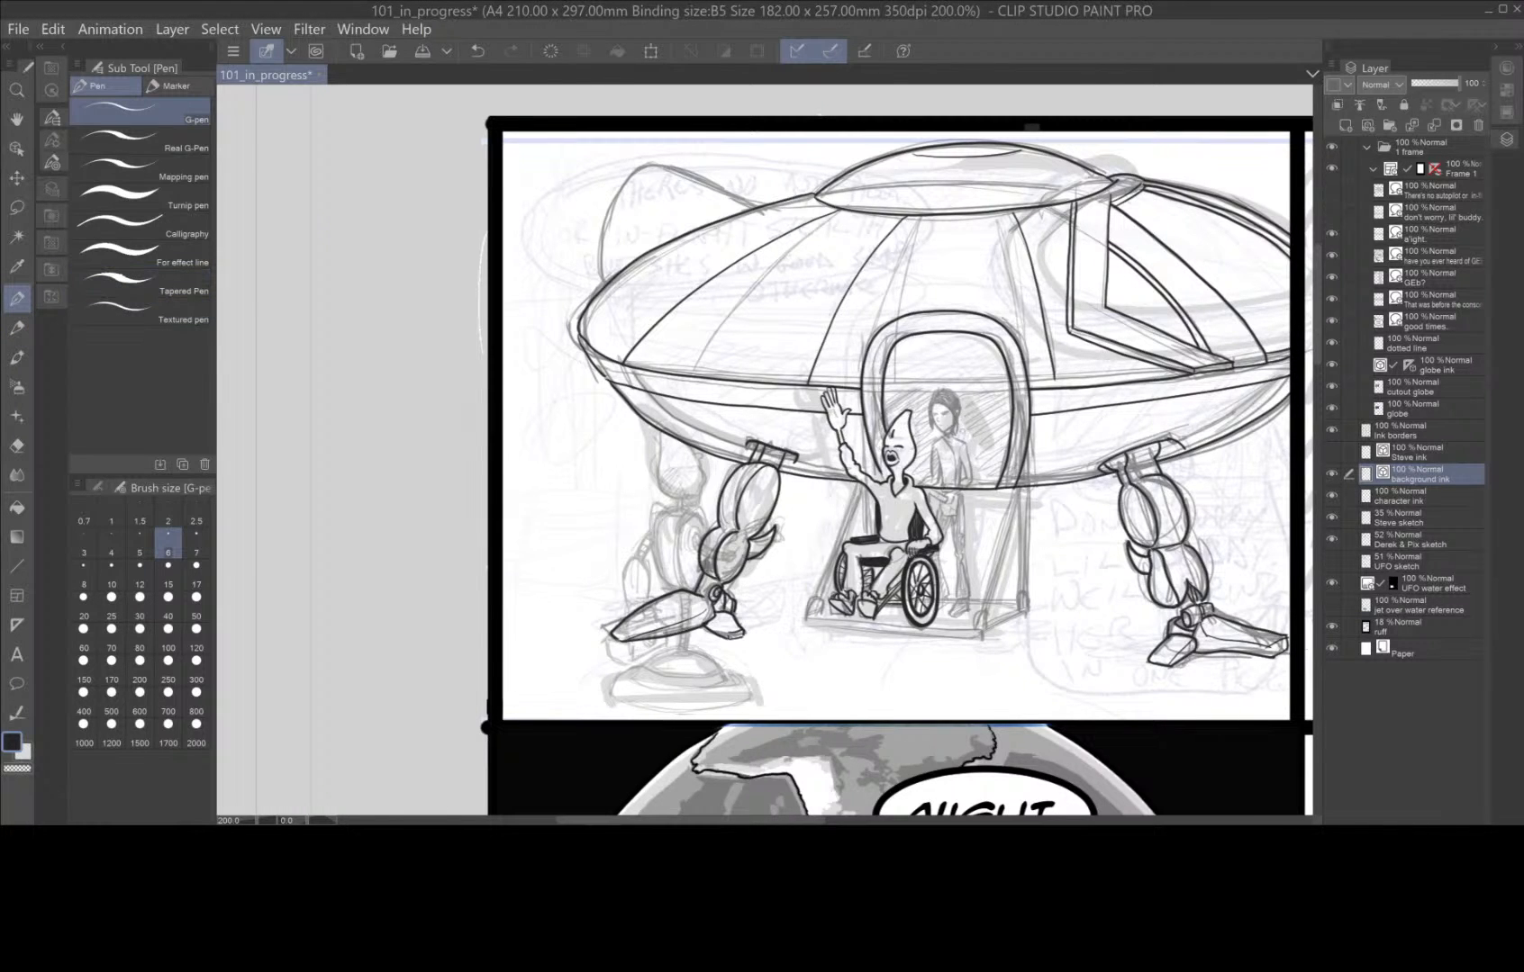
# Ink the figure standing behind the wheelchair: the neck sides, shoulders, outer arms, forearms and hand.
pyautogui.scroll(5, 954, 423)
pyautogui.scroll(-2, 954, 424)
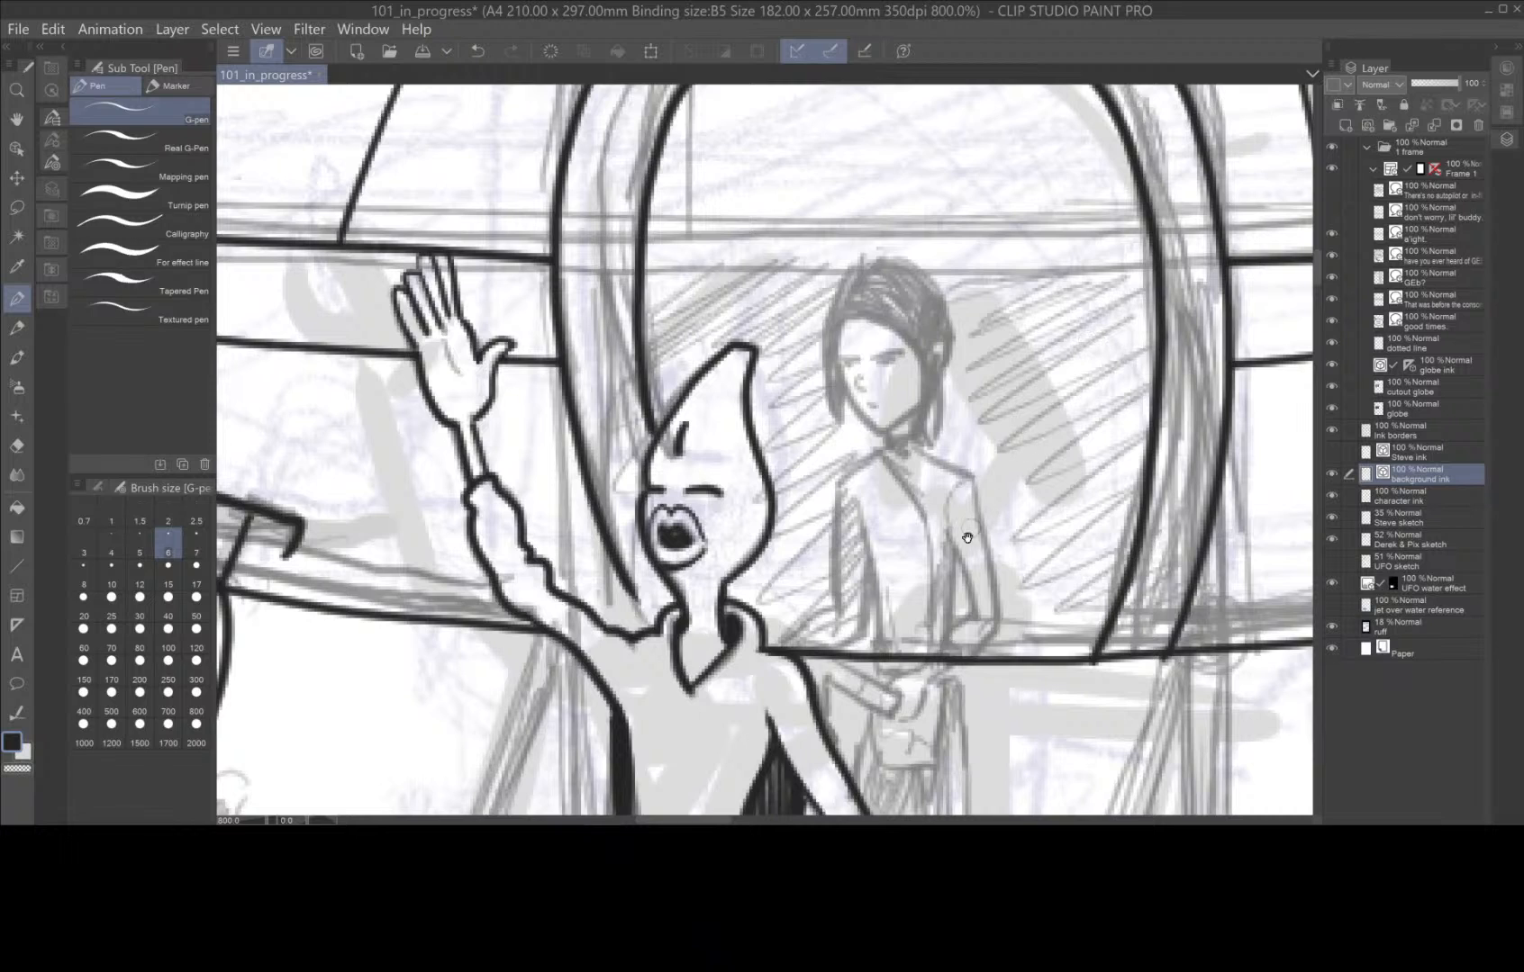
pyautogui.moveTo(962, 534); pyautogui.dragTo(933, 355)
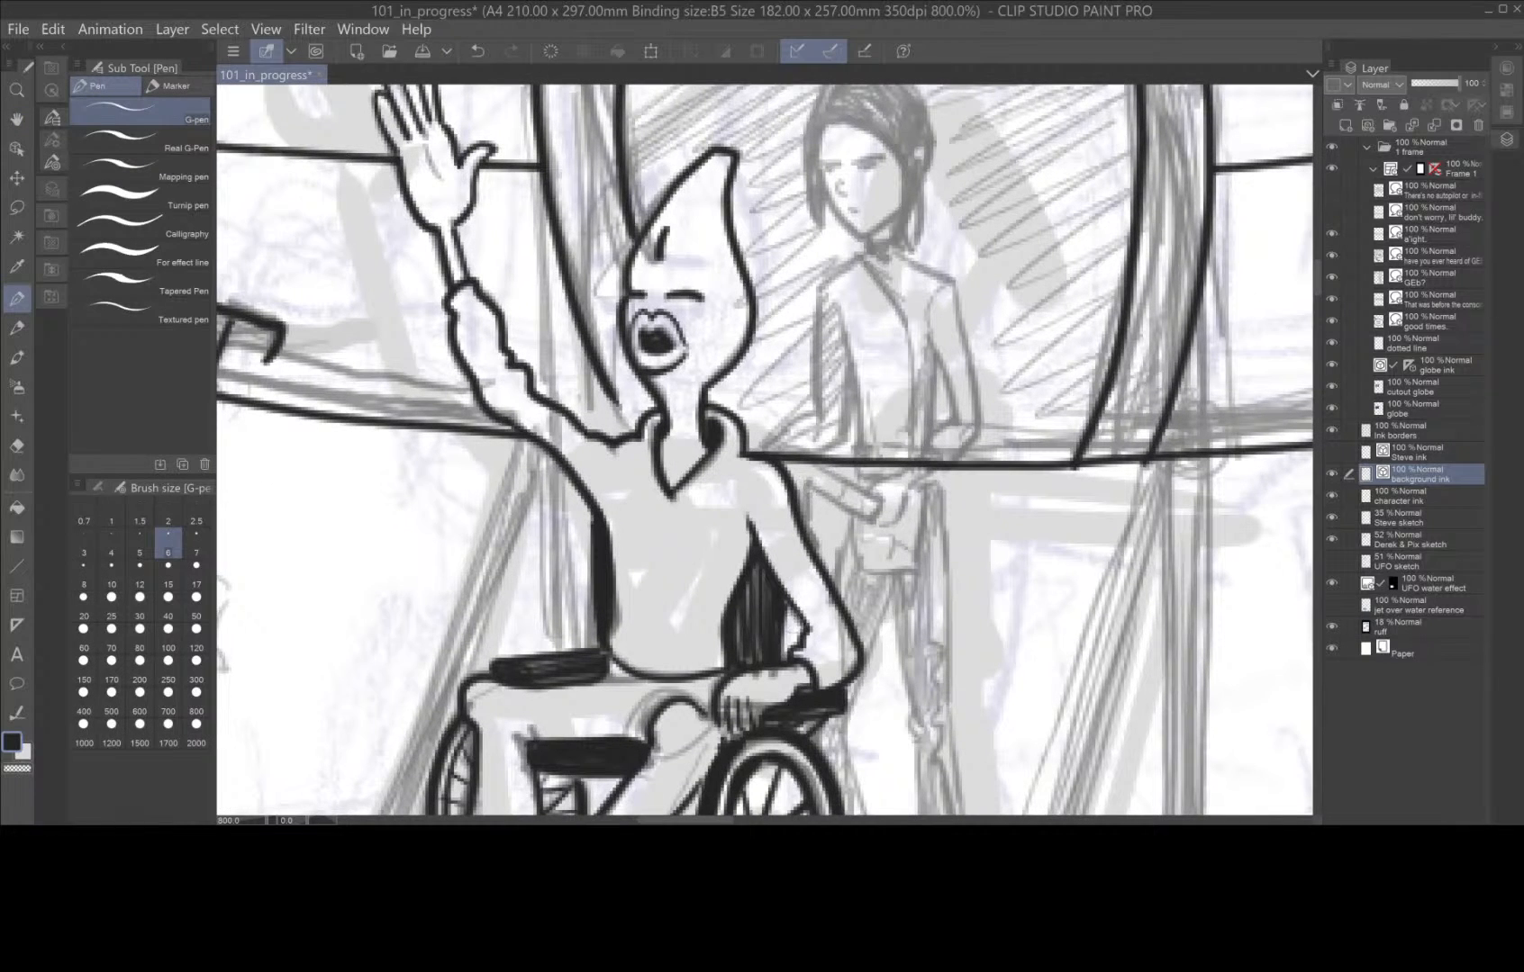
pyautogui.moveTo(797, 490)
pyautogui.mouseDown()
pyautogui.moveTo(908, 505)
pyautogui.moveTo(870, 506)
pyautogui.moveTo(840, 473)
pyautogui.moveTo(780, 462)
pyautogui.mouseUp()
pyautogui.moveTo(860, 493); pyautogui.dragTo(927, 451)
pyautogui.moveTo(860, 510)
pyautogui.mouseDown()
pyautogui.moveTo(866, 529)
pyautogui.moveTo(899, 519)
pyautogui.moveTo(986, 433)
pyautogui.moveTo(949, 279)
pyautogui.moveTo(896, 239)
pyautogui.moveTo(821, 288)
pyautogui.moveTo(815, 421)
pyautogui.moveTo(770, 450)
pyautogui.mouseUp()
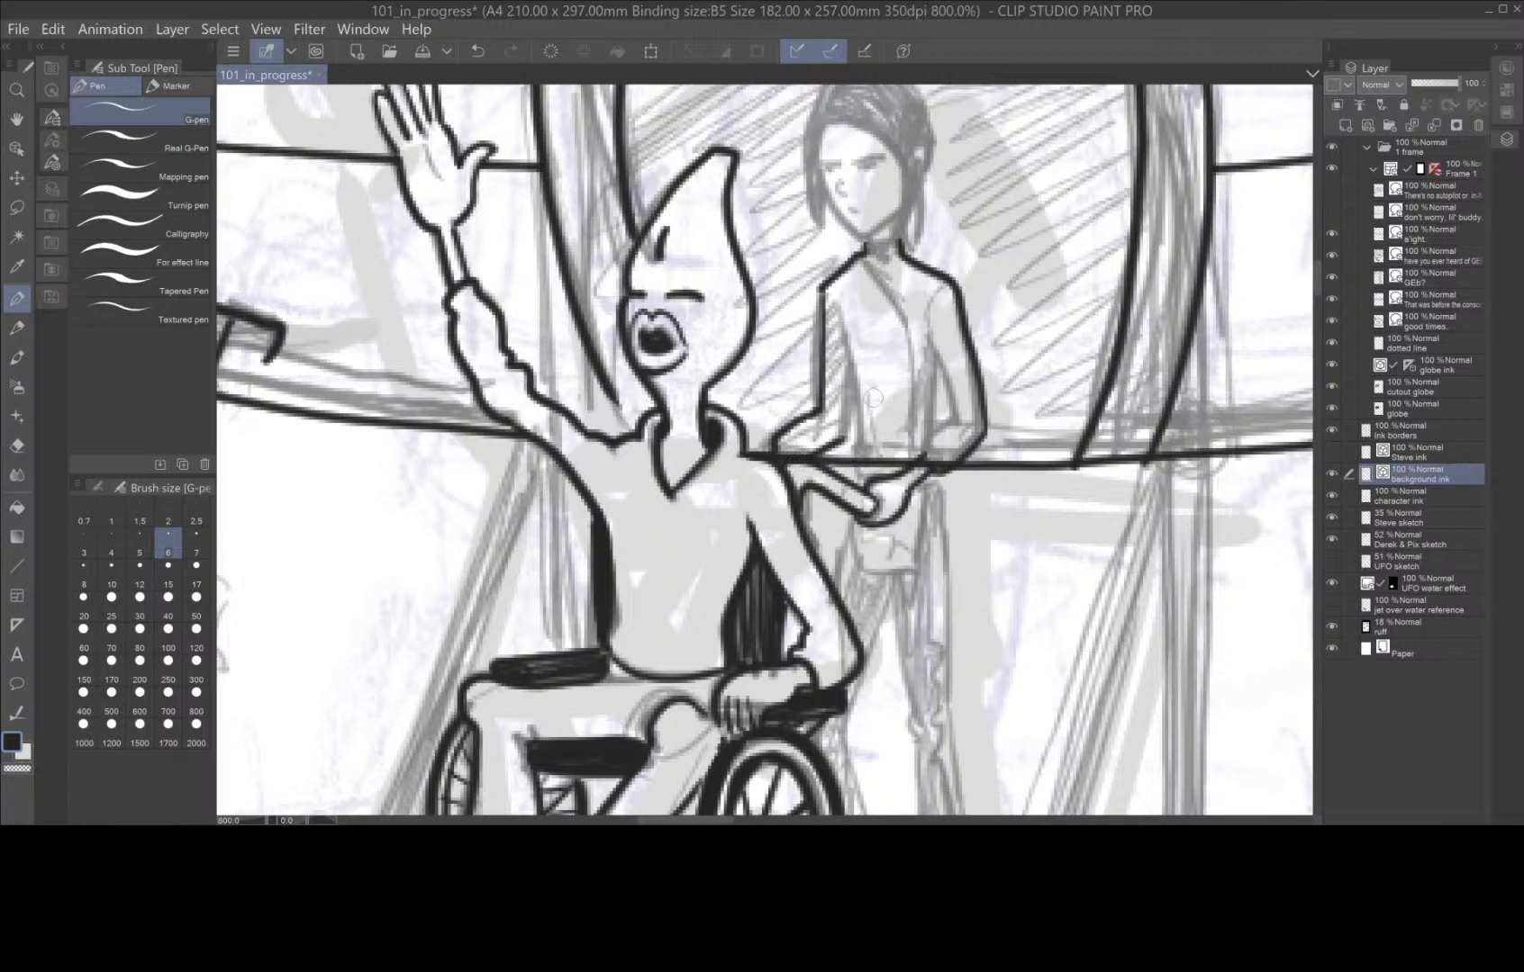
# Ink the inner sleeve lines and both sides of the standing figure's torso.
pyautogui.moveTo(844, 446); pyautogui.dragTo(853, 370)
pyautogui.moveTo(829, 303); pyautogui.dragTo(864, 445)
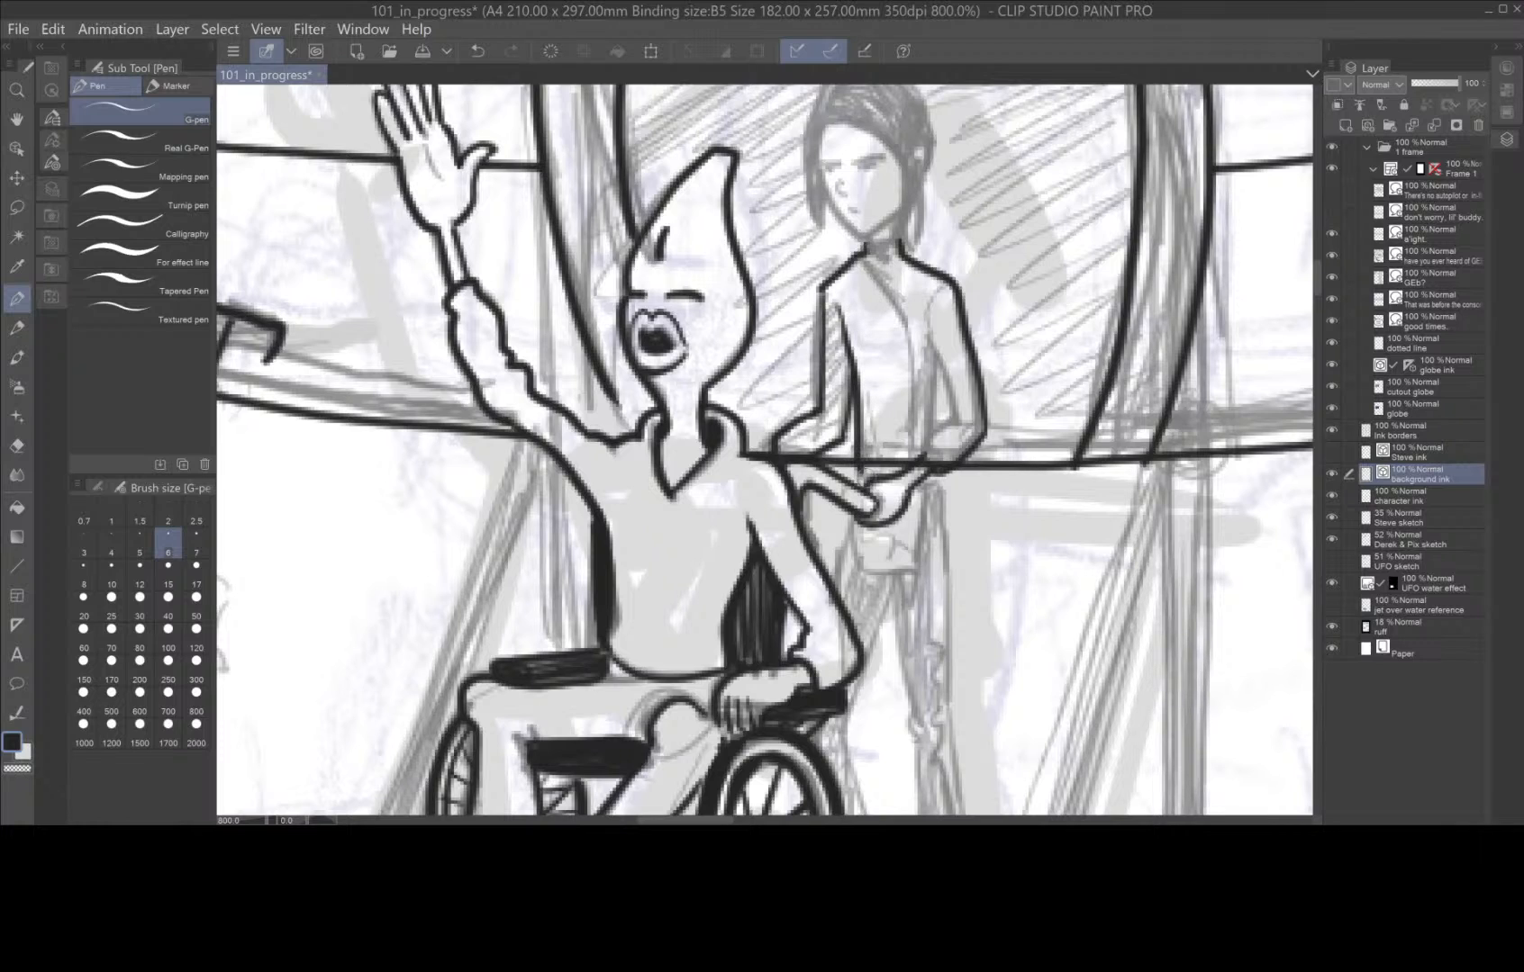
pyautogui.moveTo(937, 351); pyautogui.dragTo(933, 438)
pyautogui.moveTo(924, 310)
pyautogui.mouseDown()
pyautogui.moveTo(957, 428)
pyautogui.moveTo(913, 453)
pyautogui.mouseUp()
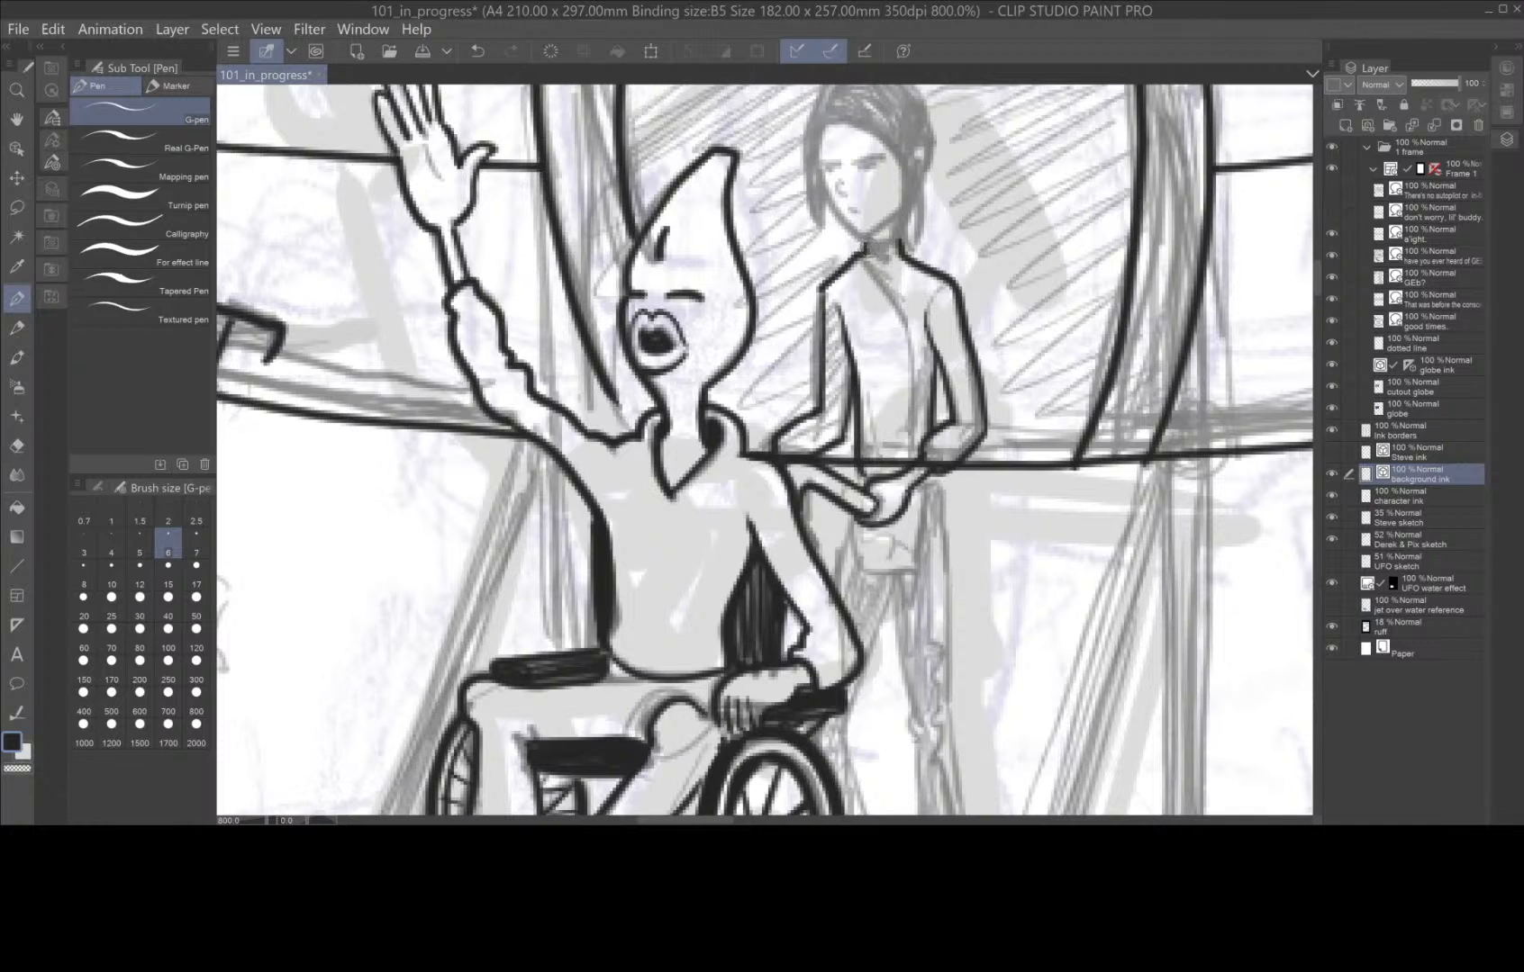
# Ink the standing figure's dark hatched collar, diagonal jacket front with its chest detail, and the squared hem below the hands.
pyautogui.moveTo(870, 241)
pyautogui.mouseDown()
pyautogui.moveTo(871, 255)
pyautogui.moveTo(899, 242)
pyautogui.moveTo(895, 257)
pyautogui.mouseUp()
pyautogui.moveTo(920, 471); pyautogui.dragTo(912, 571)
pyautogui.moveTo(854, 522)
pyautogui.mouseDown()
pyautogui.moveTo(858, 564)
pyautogui.moveTo(876, 572)
pyautogui.moveTo(859, 565)
pyautogui.moveTo(919, 569)
pyautogui.mouseUp()
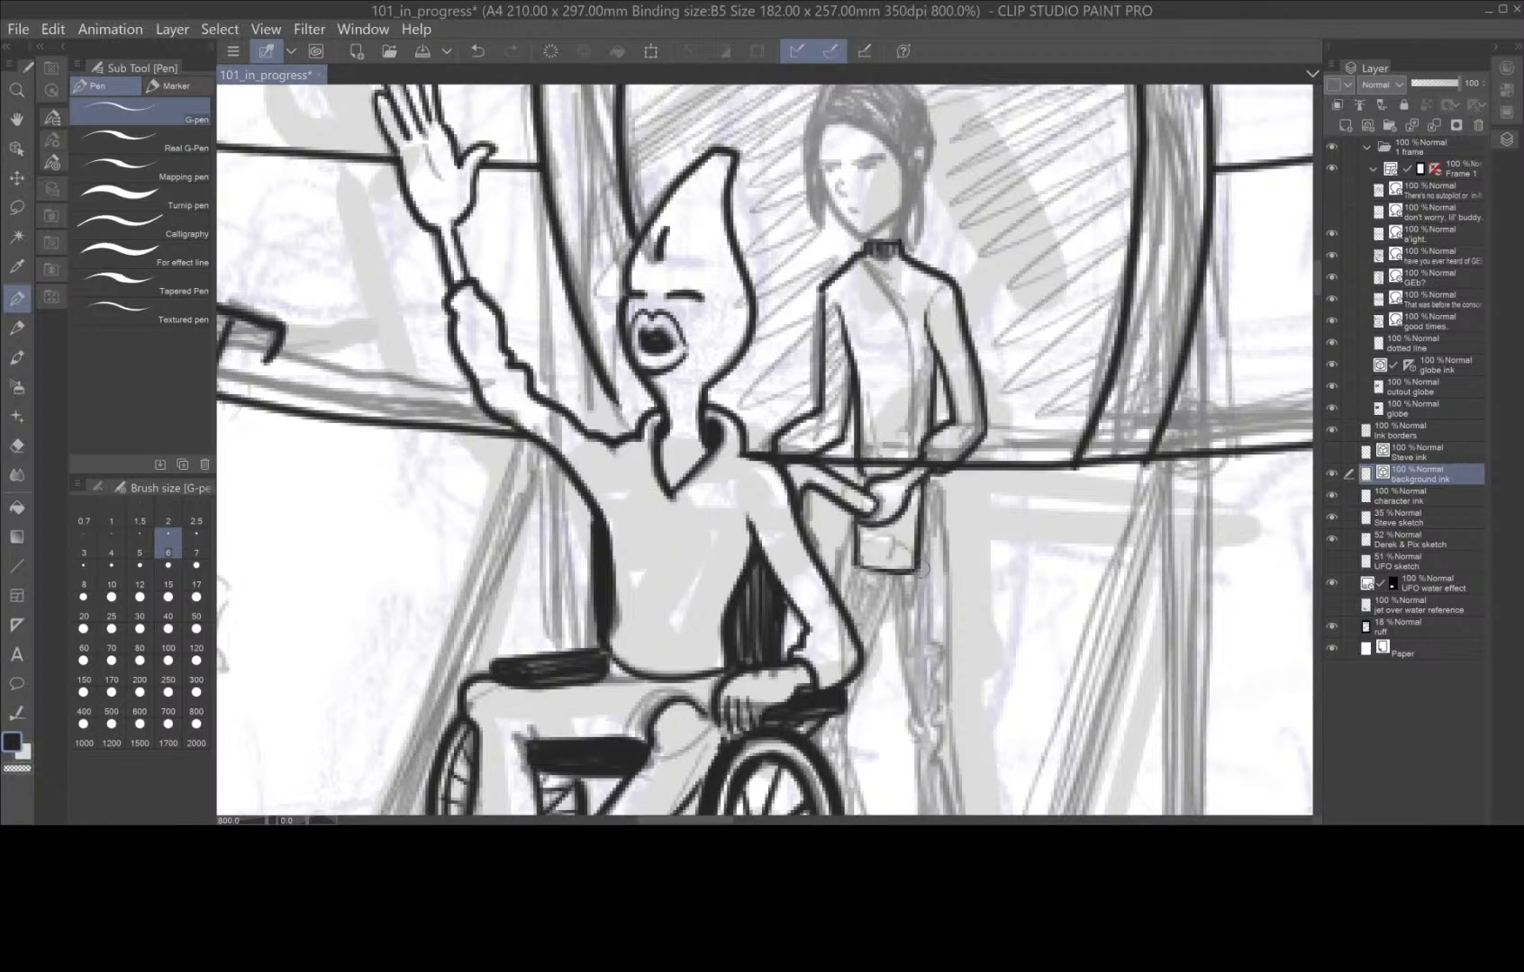
pyautogui.moveTo(861, 259)
pyautogui.mouseDown()
pyautogui.moveTo(914, 333)
pyautogui.moveTo(912, 452)
pyautogui.mouseUp()
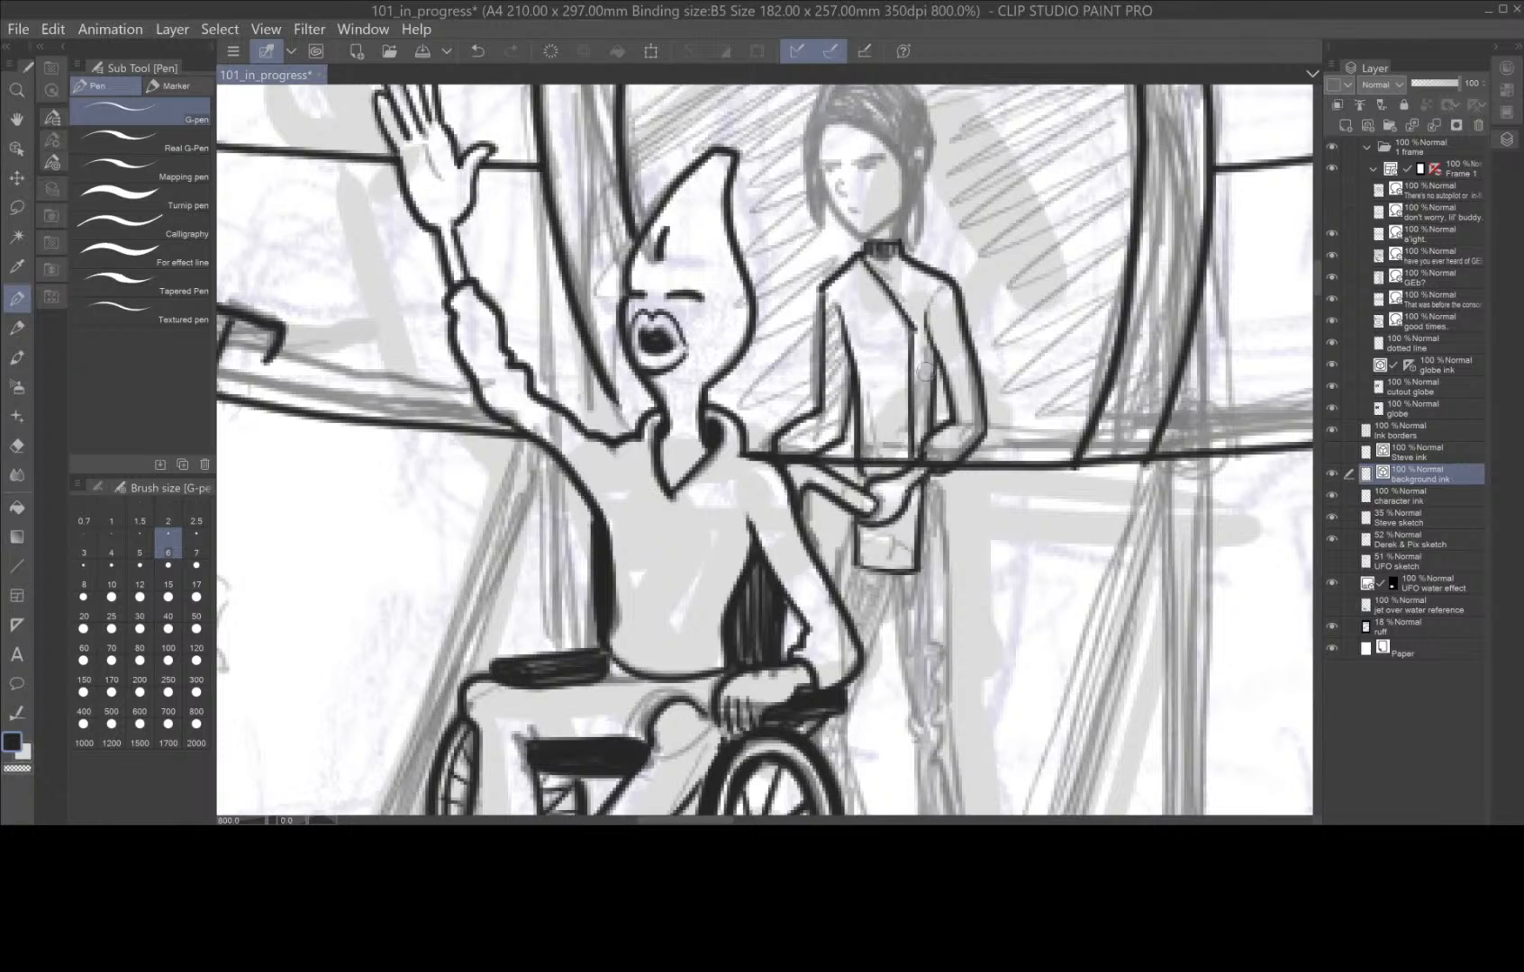
pyautogui.moveTo(914, 333); pyautogui.dragTo(914, 377)
pyautogui.moveTo(942, 282); pyautogui.dragTo(929, 324)
# Ink the standing figure's trouser legs down to the cuffs, running the far leg behind the wheelchair.
pyautogui.moveTo(1020, 655); pyautogui.dragTo(912, 428)
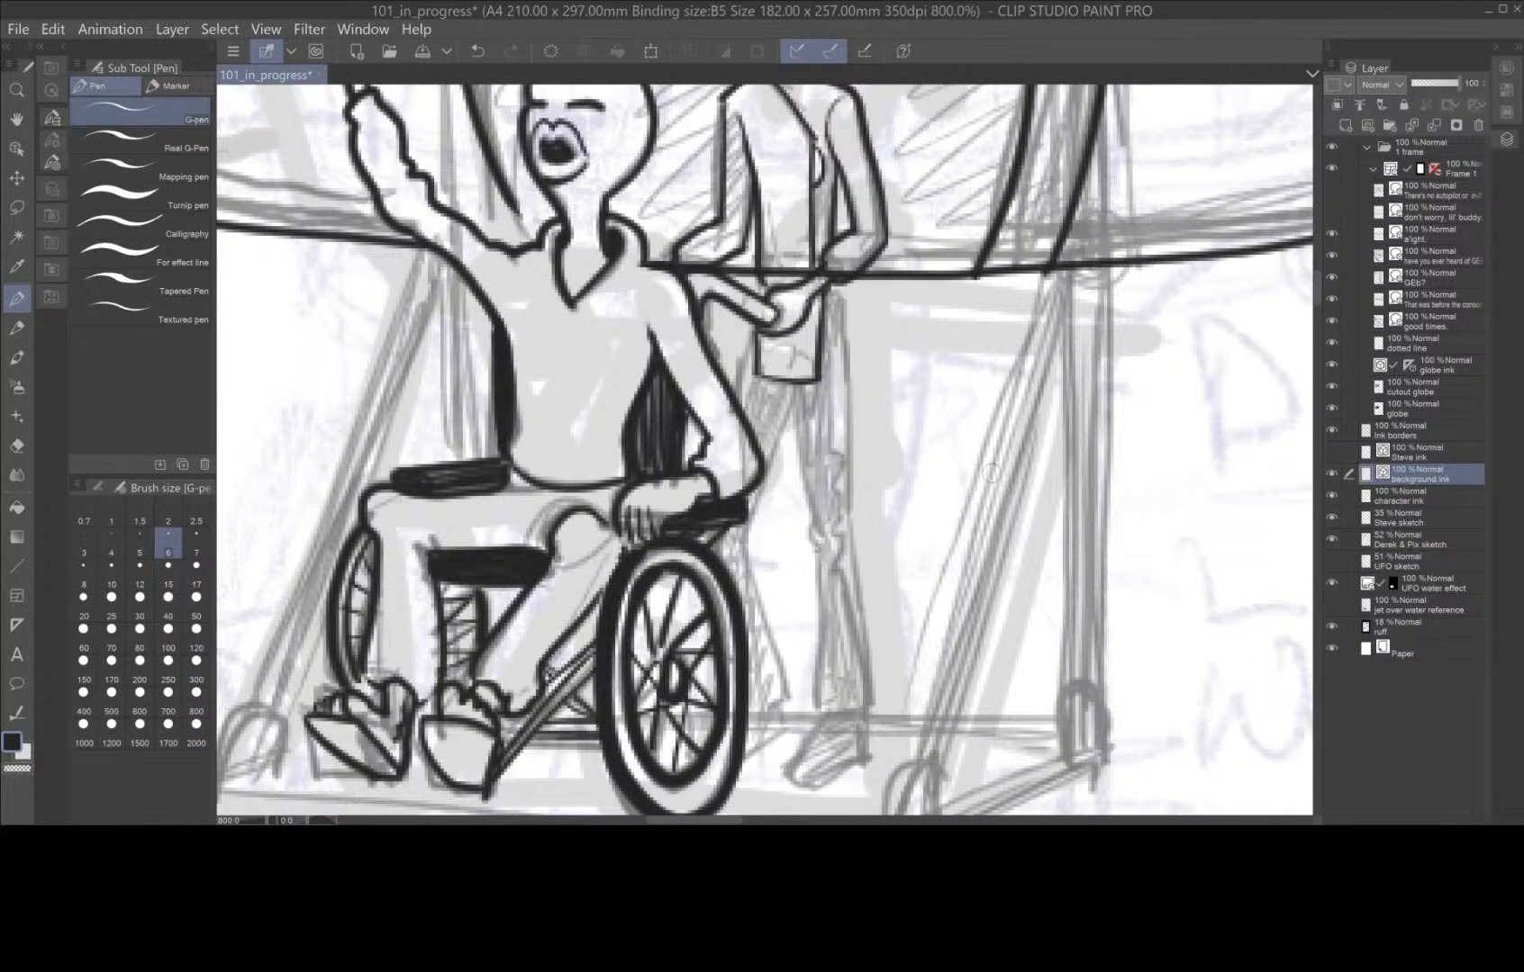
pyautogui.moveTo(832, 290); pyautogui.dragTo(868, 716)
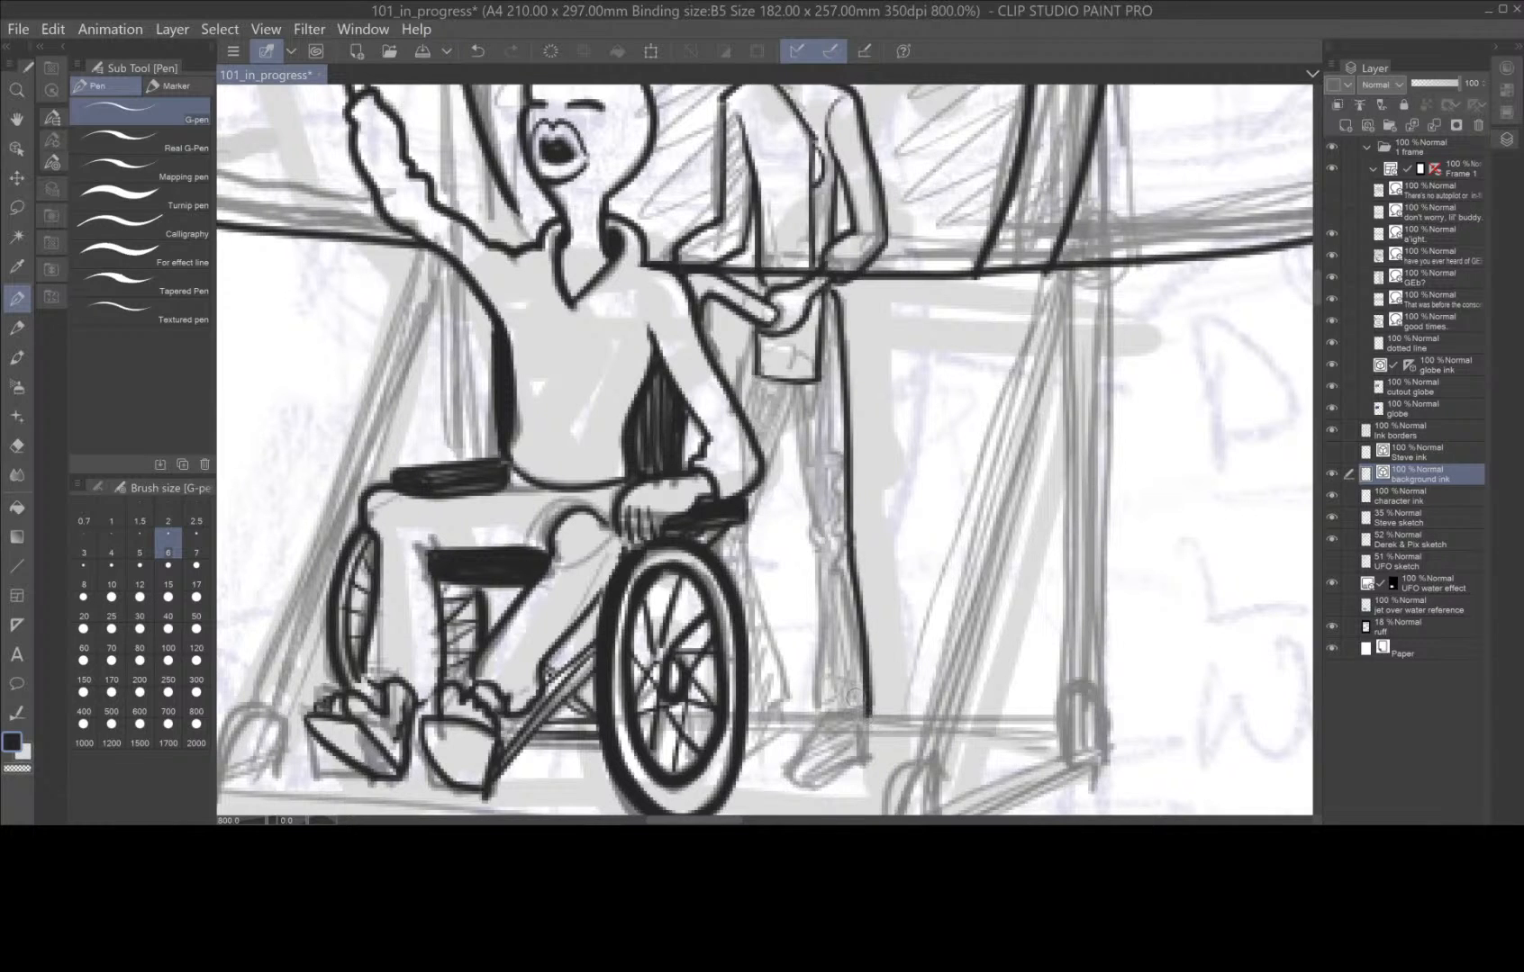
pyautogui.moveTo(790, 401)
pyautogui.mouseDown()
pyautogui.moveTo(815, 532)
pyautogui.moveTo(813, 717)
pyautogui.moveTo(866, 718)
pyautogui.mouseUp()
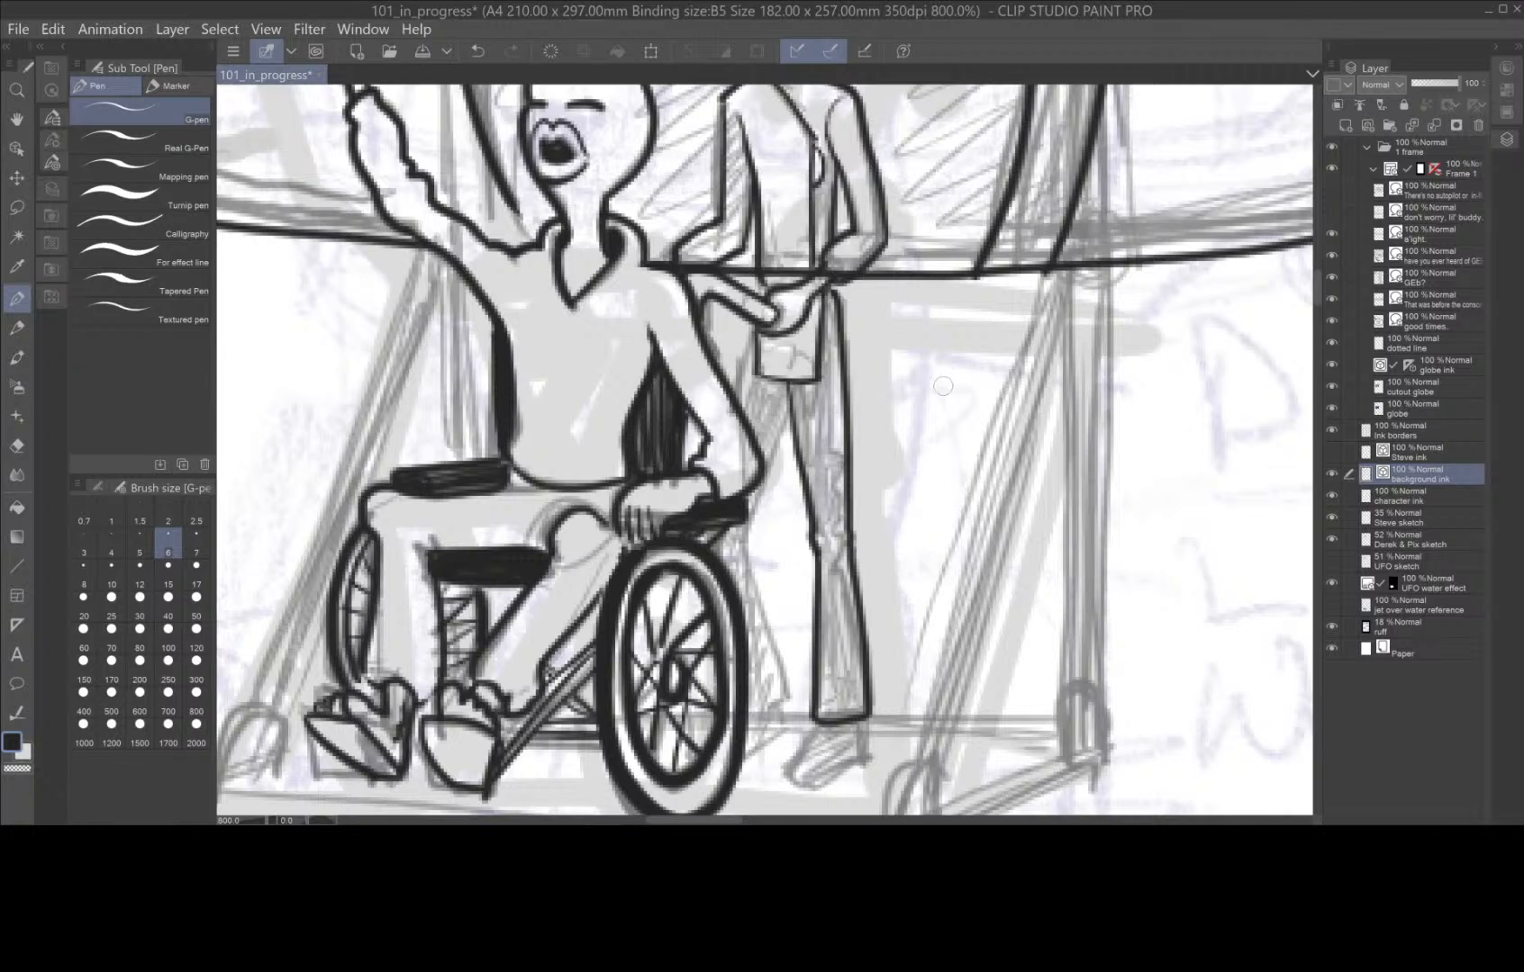
pyautogui.moveTo(756, 336)
pyautogui.mouseDown()
pyautogui.moveTo(736, 392)
pyautogui.moveTo(771, 449)
pyautogui.moveTo(738, 556)
pyautogui.moveTo(796, 695)
pyautogui.moveTo(736, 767)
pyautogui.mouseUp()
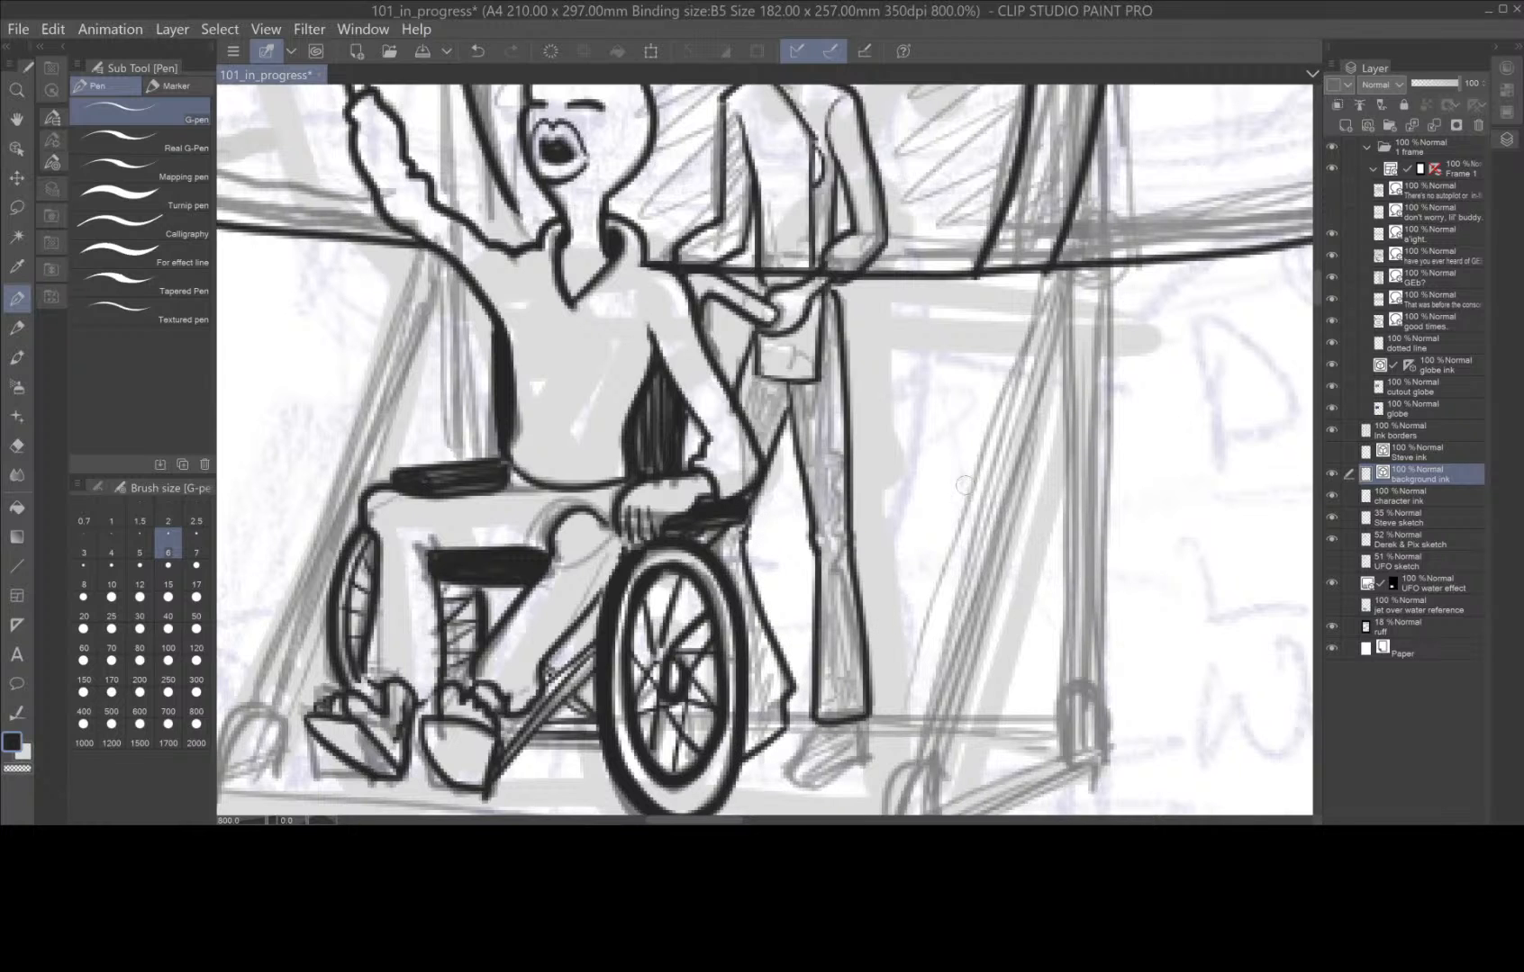
# Try to erase the spaceship hull line where it meets the standing figure's hands, and undo the erasing.
pyautogui.scroll(-4, 963, 487)
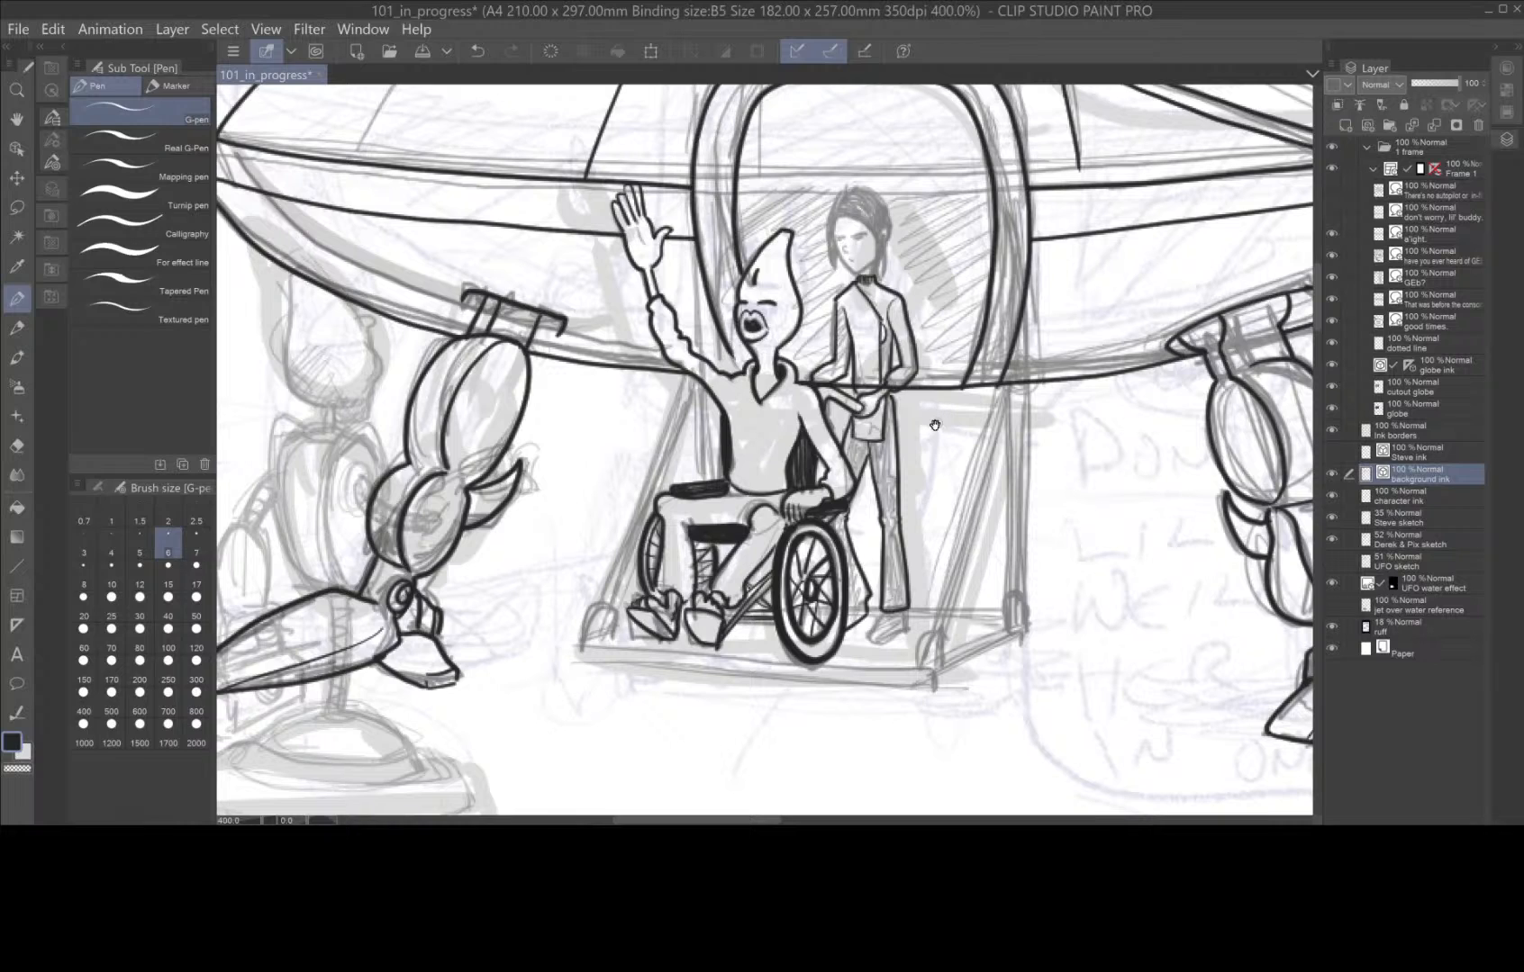
pyautogui.click(18, 447)
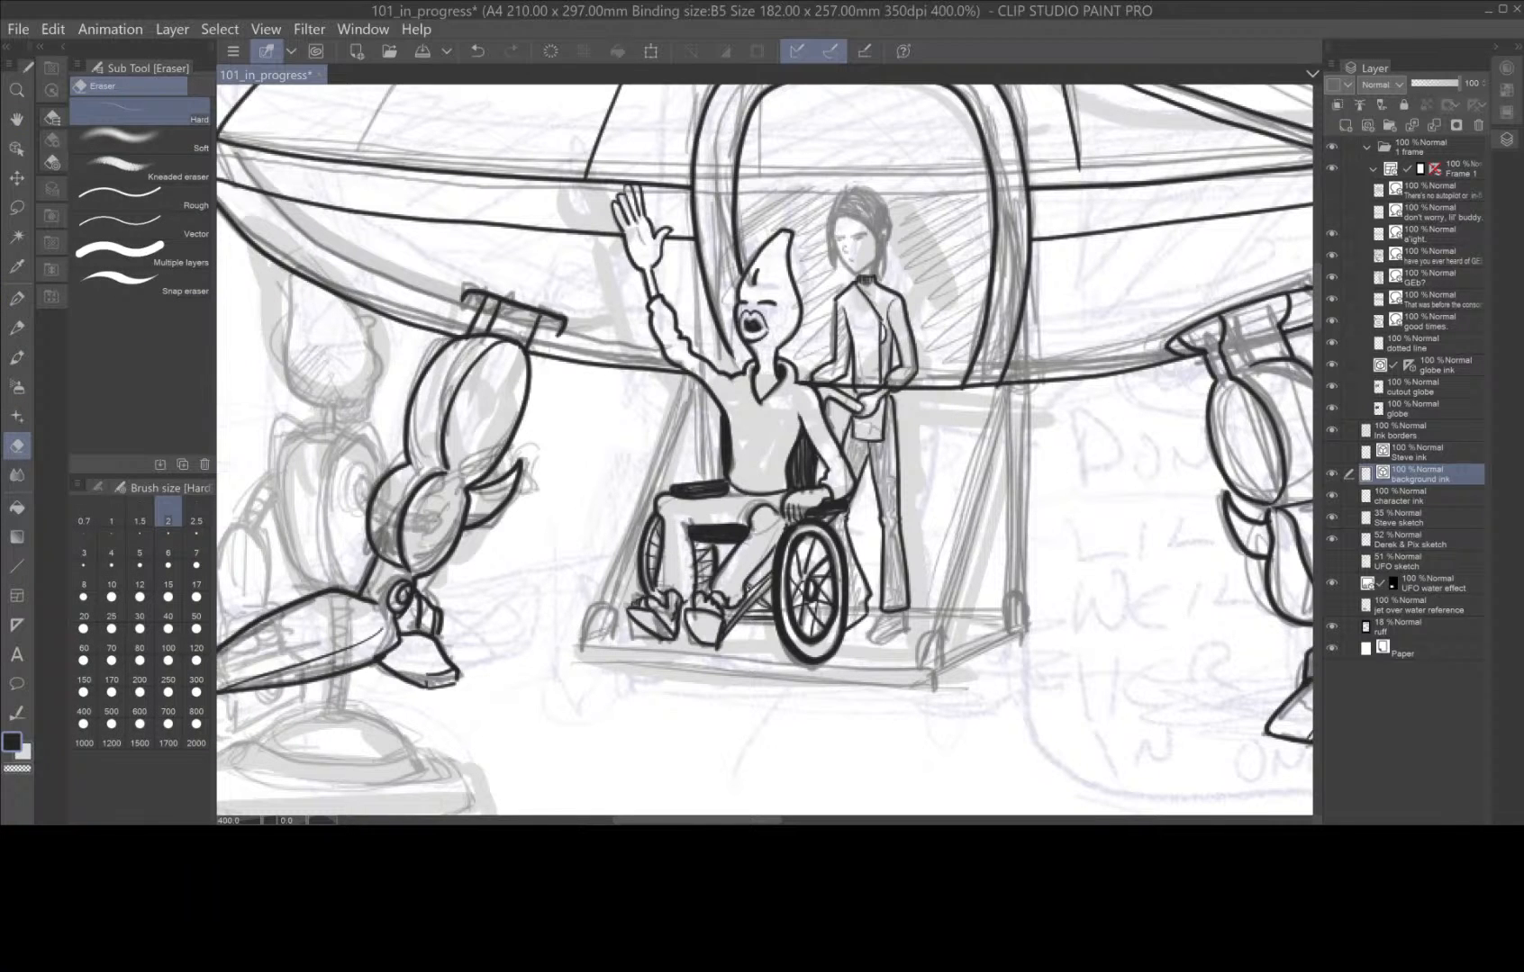
pyautogui.click(866, 387)
pyautogui.moveTo(861, 389); pyautogui.dragTo(886, 395)
pyautogui.hotkey('ctrl', 'z')
# Return to the G-pen and ink the standing figure's shoe below the near trouser cuff.
pyautogui.press('p')
pyautogui.scroll(3, 908, 555)
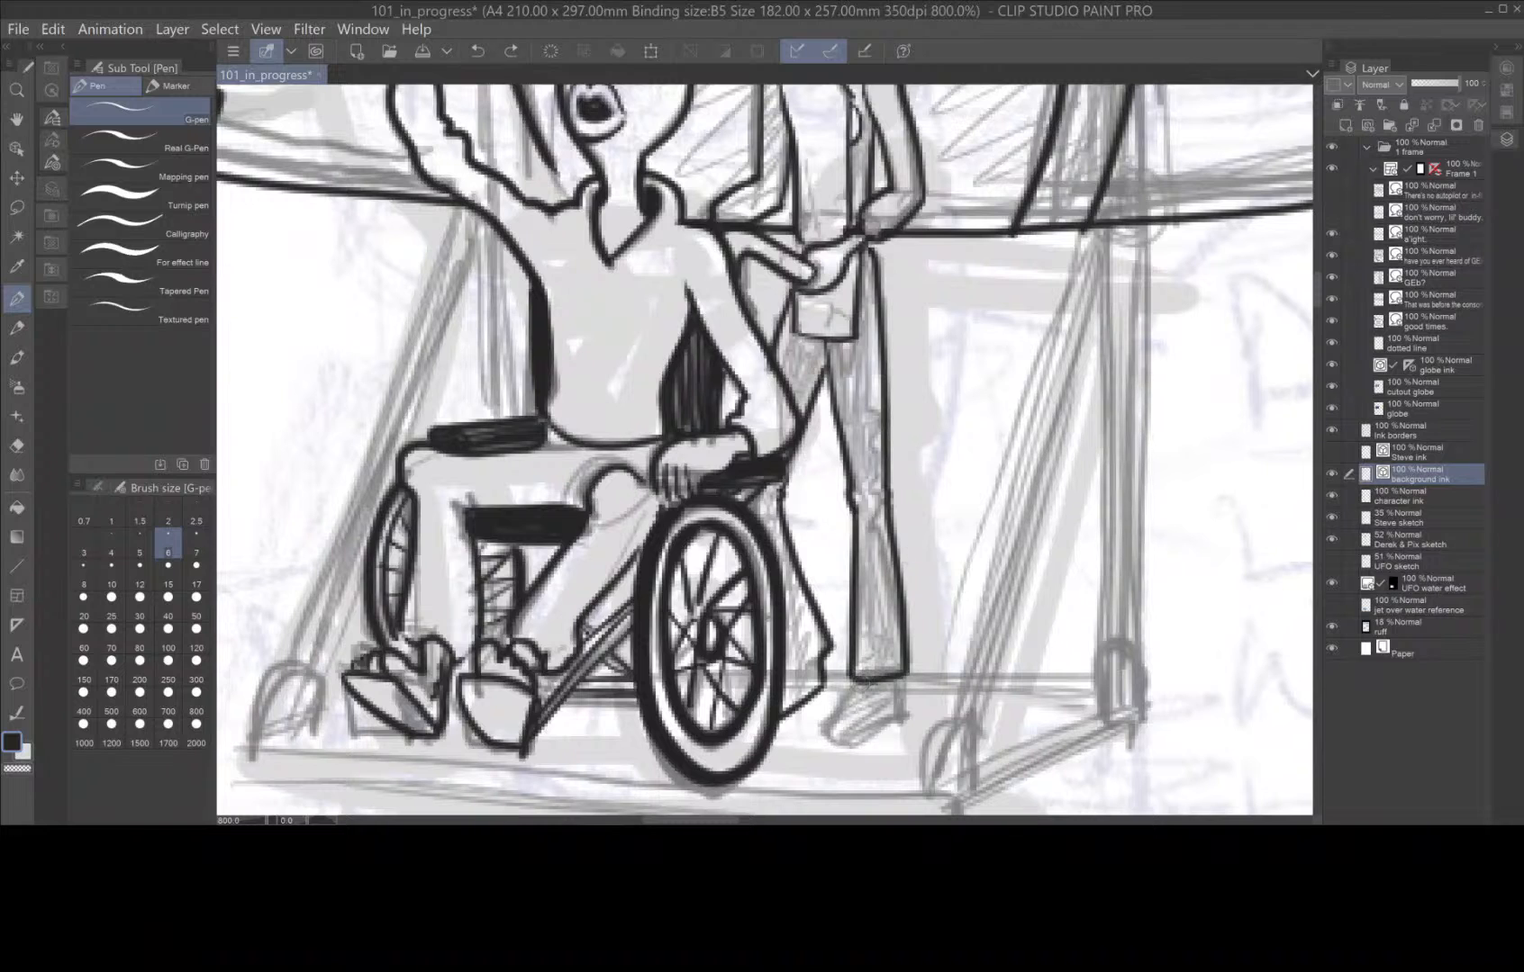
pyautogui.moveTo(856, 681)
pyautogui.mouseDown()
pyautogui.moveTo(830, 723)
pyautogui.moveTo(840, 746)
pyautogui.moveTo(900, 718)
pyautogui.mouseUp()
# Fill the standing figure's trousers with black shadow on the far leg behind the wheel, below the hem and along the near leg's inner edge.
pyautogui.press('space')
pyautogui.moveTo(964, 337)
pyautogui.mouseDown()
pyautogui.moveTo(959, 580)
pyautogui.moveTo(978, 444)
pyautogui.mouseUp()
pyautogui.press('space')
pyautogui.moveTo(841, 453)
pyautogui.mouseDown()
pyautogui.moveTo(811, 524)
pyautogui.moveTo(839, 483)
pyautogui.mouseUp()
pyautogui.moveTo(799, 593)
pyautogui.mouseDown()
pyautogui.moveTo(785, 614)
pyautogui.moveTo(797, 605)
pyautogui.moveTo(792, 636)
pyautogui.moveTo(838, 754)
pyautogui.moveTo(848, 513)
pyautogui.mouseUp()
pyautogui.press('space')
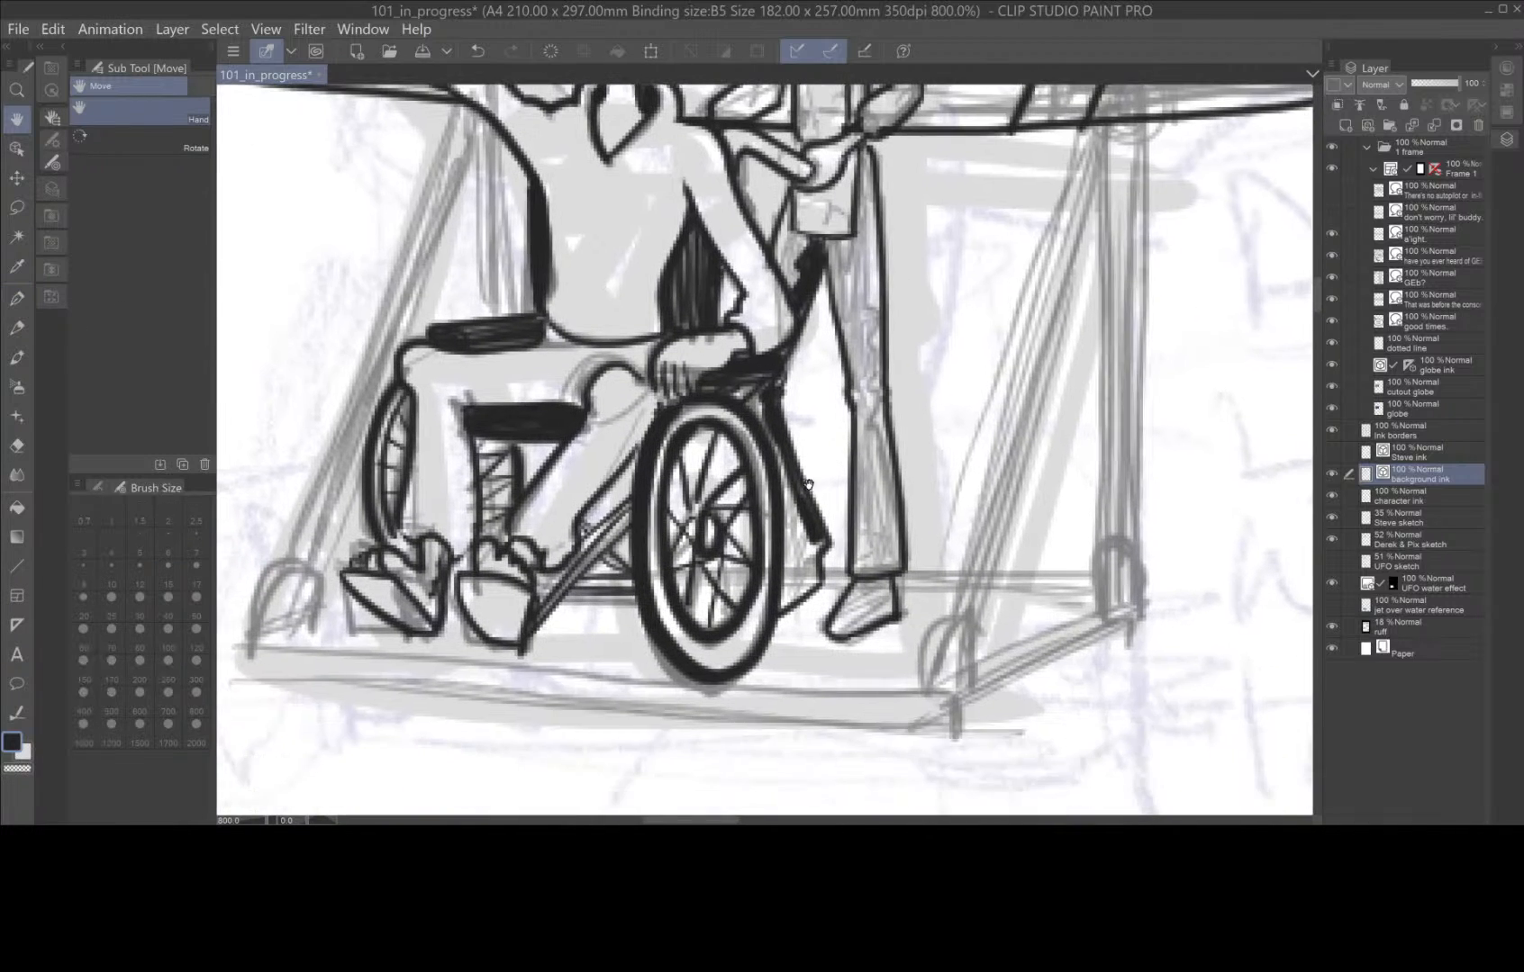
pyautogui.moveTo(771, 448)
pyautogui.mouseDown()
pyautogui.moveTo(801, 554)
pyautogui.moveTo(786, 611)
pyautogui.moveTo(822, 544)
pyautogui.moveTo(797, 502)
pyautogui.moveTo(787, 590)
pyautogui.moveTo(808, 540)
pyautogui.moveTo(802, 588)
pyautogui.mouseUp()
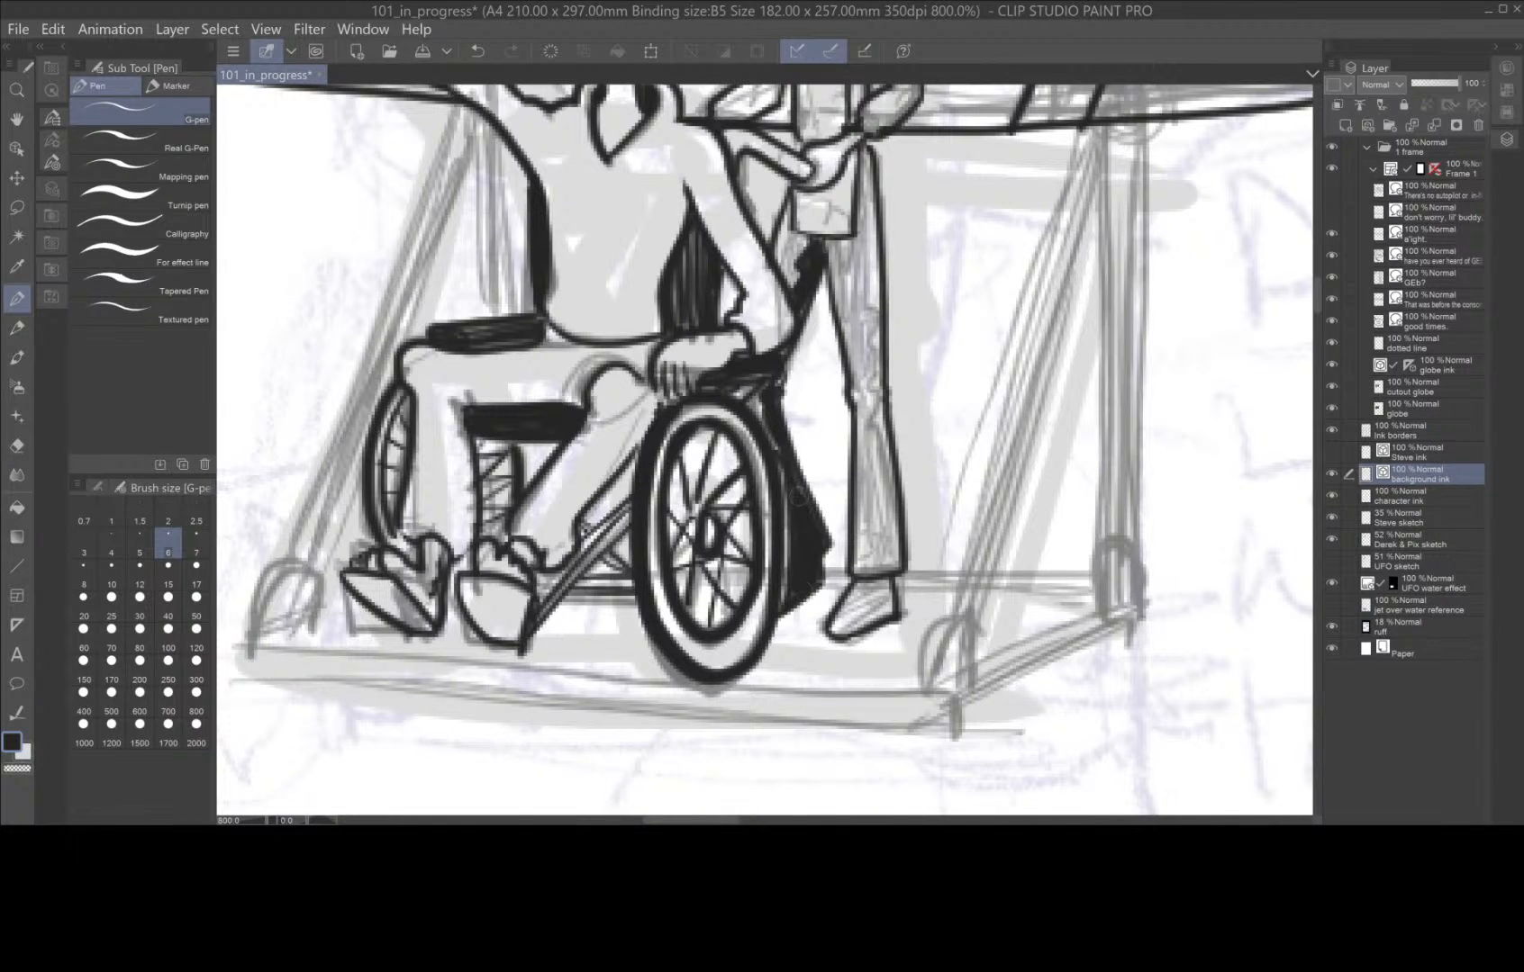
pyautogui.moveTo(762, 414); pyautogui.dragTo(757, 394)
pyautogui.moveTo(822, 239)
pyautogui.mouseDown()
pyautogui.moveTo(866, 324)
pyautogui.moveTo(884, 578)
pyautogui.moveTo(855, 513)
pyautogui.moveTo(869, 567)
pyautogui.moveTo(854, 315)
pyautogui.moveTo(819, 240)
pyautogui.moveTo(860, 394)
pyautogui.moveTo(851, 319)
pyautogui.mouseUp()
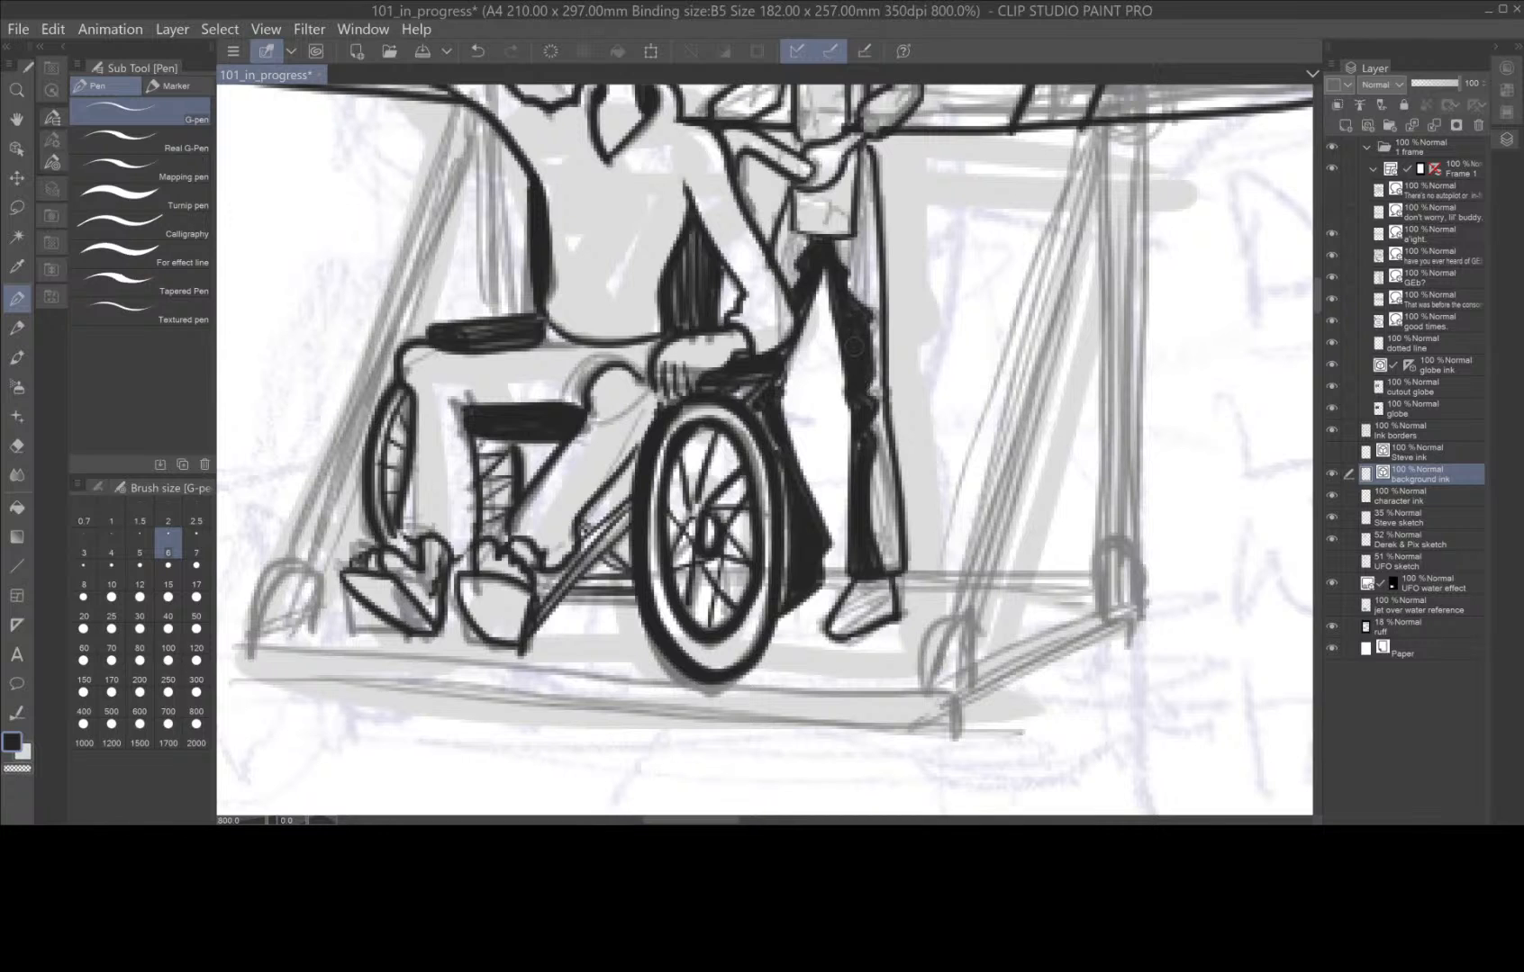
pyautogui.moveTo(852, 255)
pyautogui.mouseDown()
pyautogui.moveTo(871, 148)
pyautogui.moveTo(836, 254)
pyautogui.moveTo(850, 272)
pyautogui.mouseUp()
# Ink the standing figure's face with its jawline, brows, eyes, nose and small mouth.
pyautogui.scroll(-2, 979, 485)
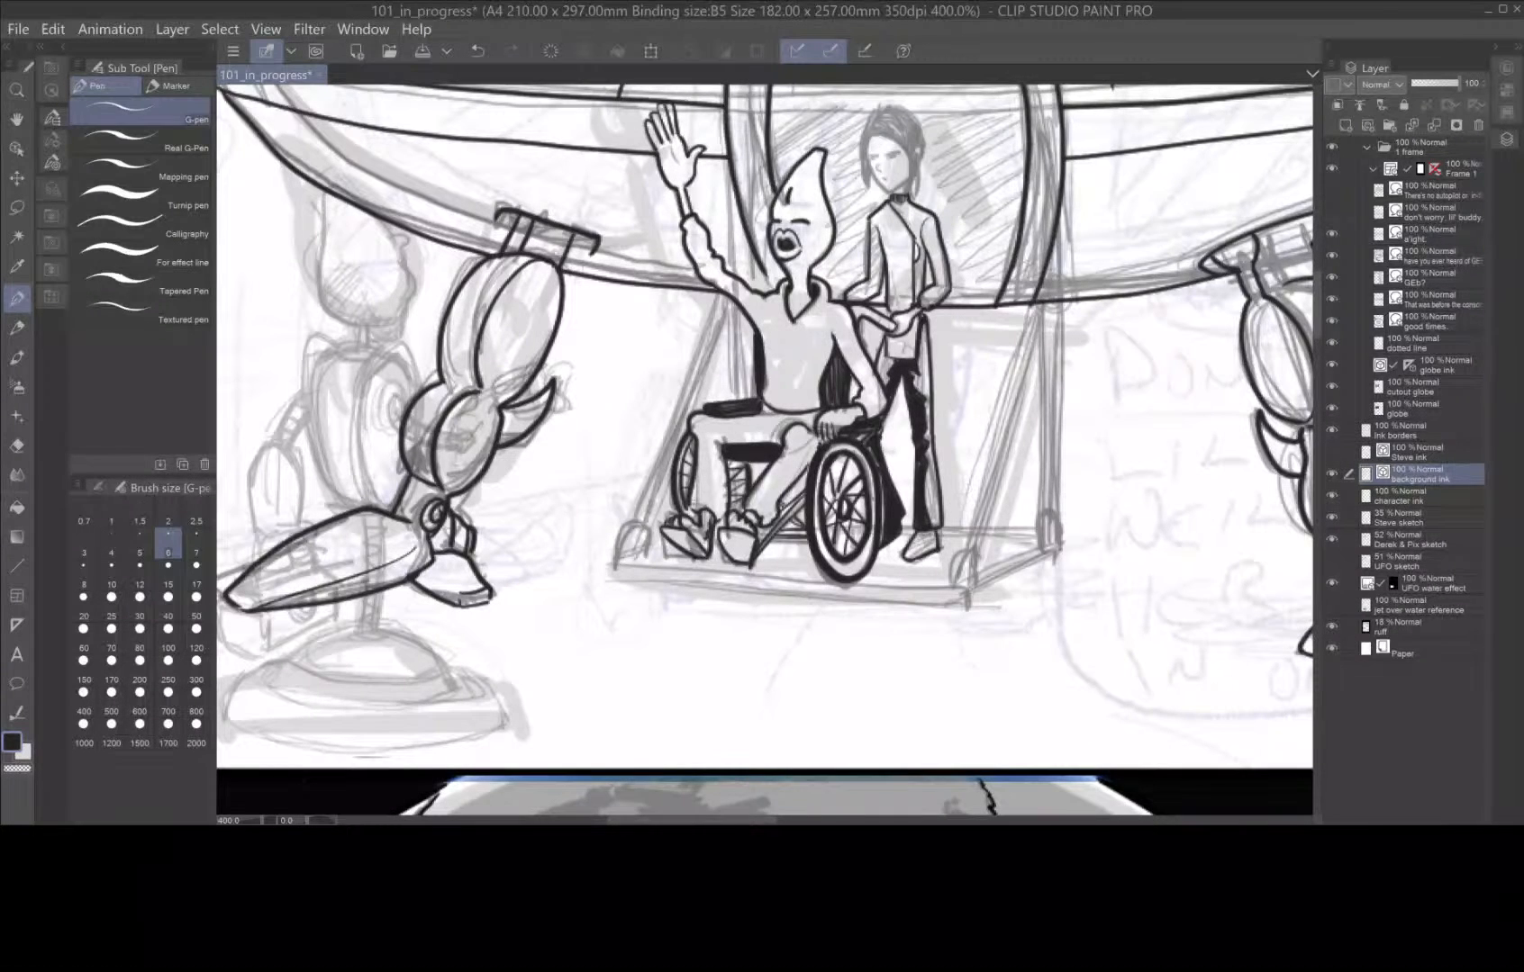
pyautogui.scroll(-1, 972, 371)
pyautogui.scroll(3, 911, 568)
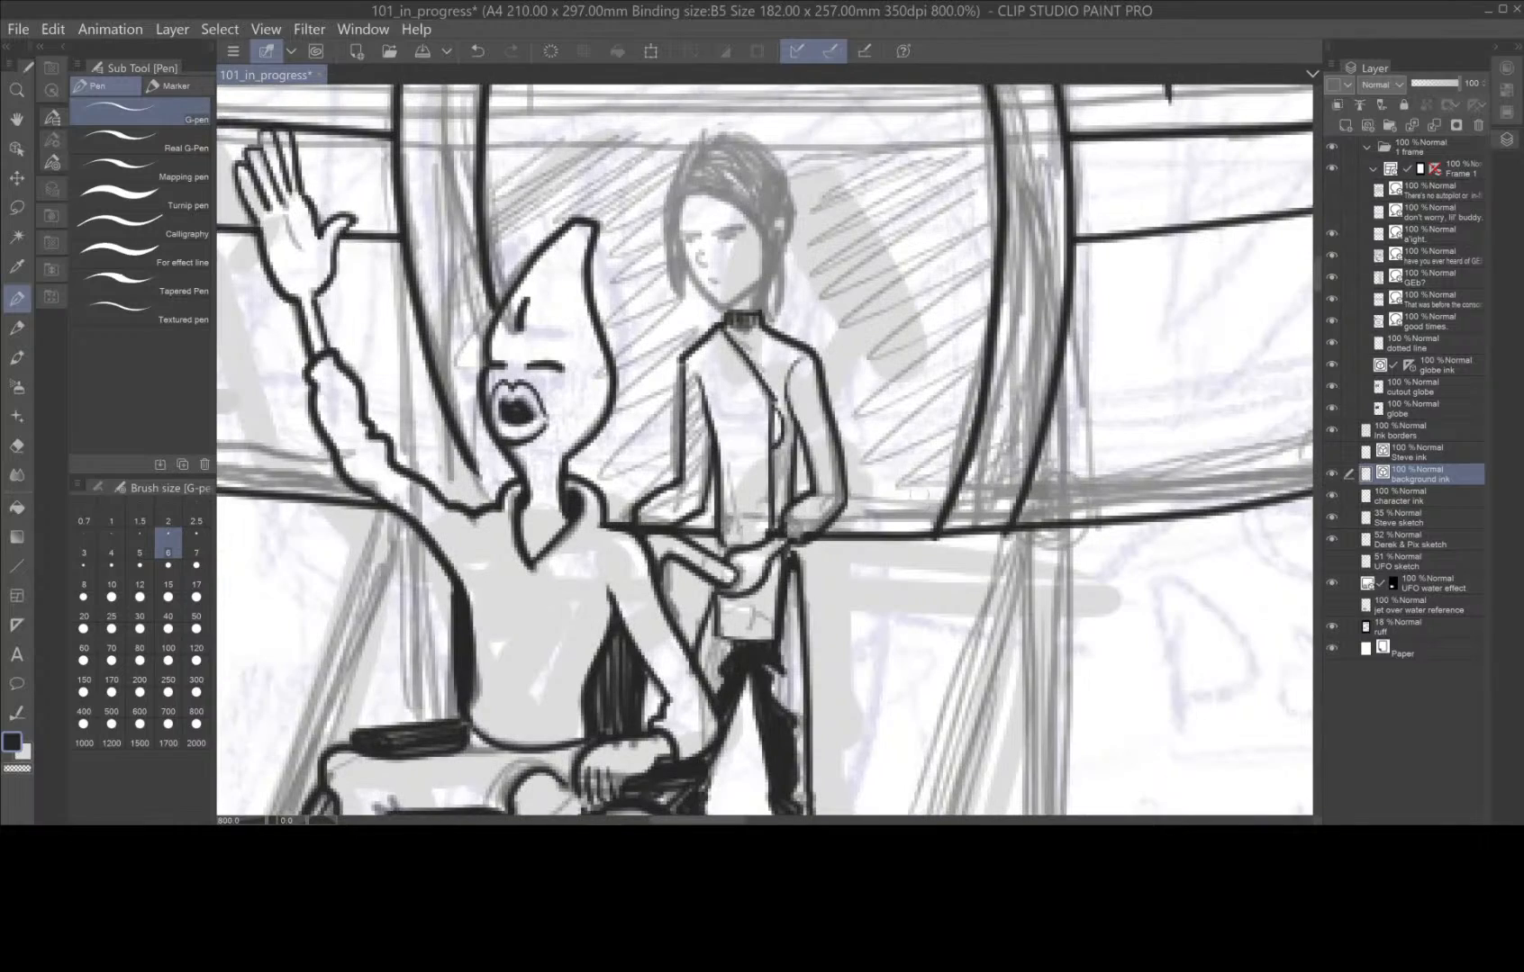
pyautogui.scroll(-1, 860, 315)
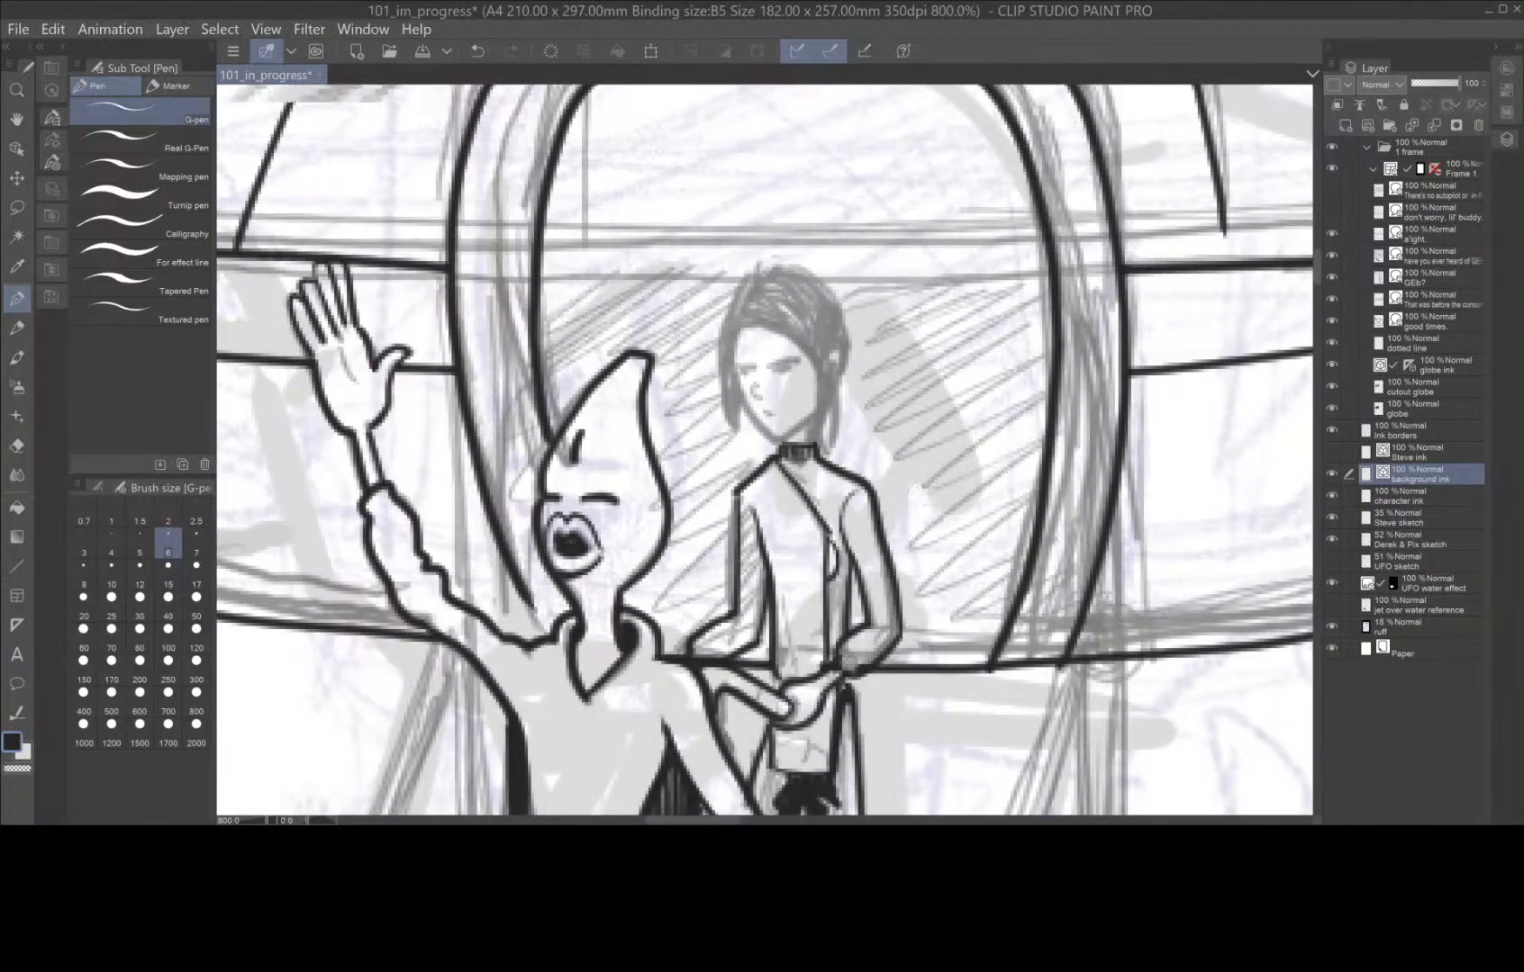
pyautogui.scroll(4, 866, 550)
pyautogui.scroll(-4, 866, 549)
pyautogui.moveTo(959, 423); pyautogui.dragTo(990, 374)
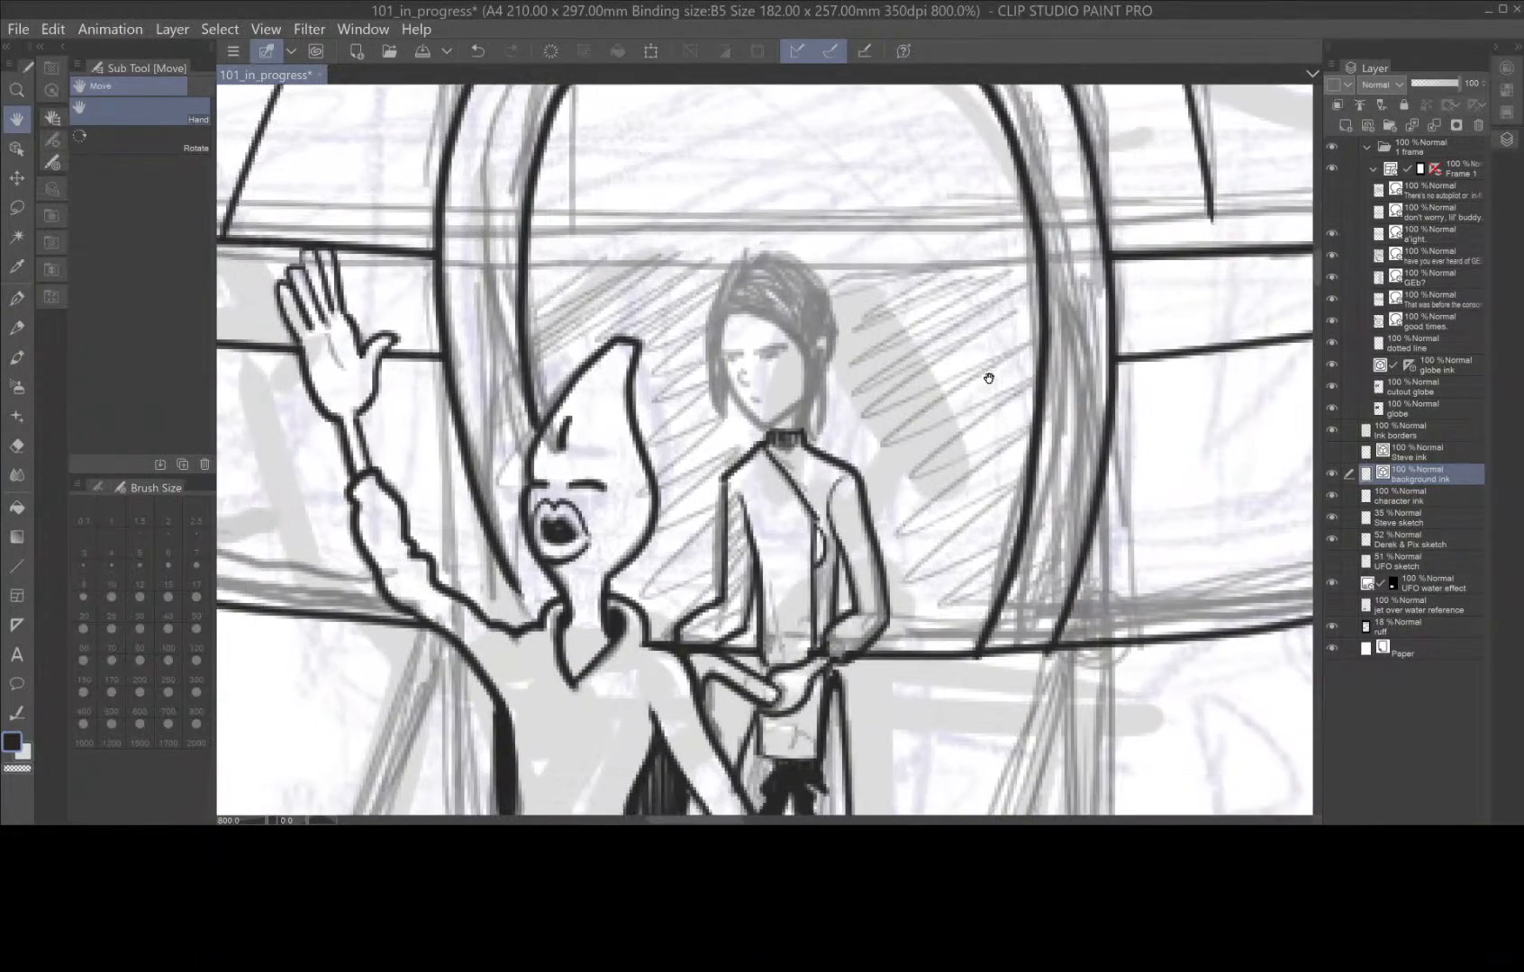
pyautogui.scroll(2, 959, 377)
pyautogui.moveTo(847, 433); pyautogui.dragTo(1014, 459)
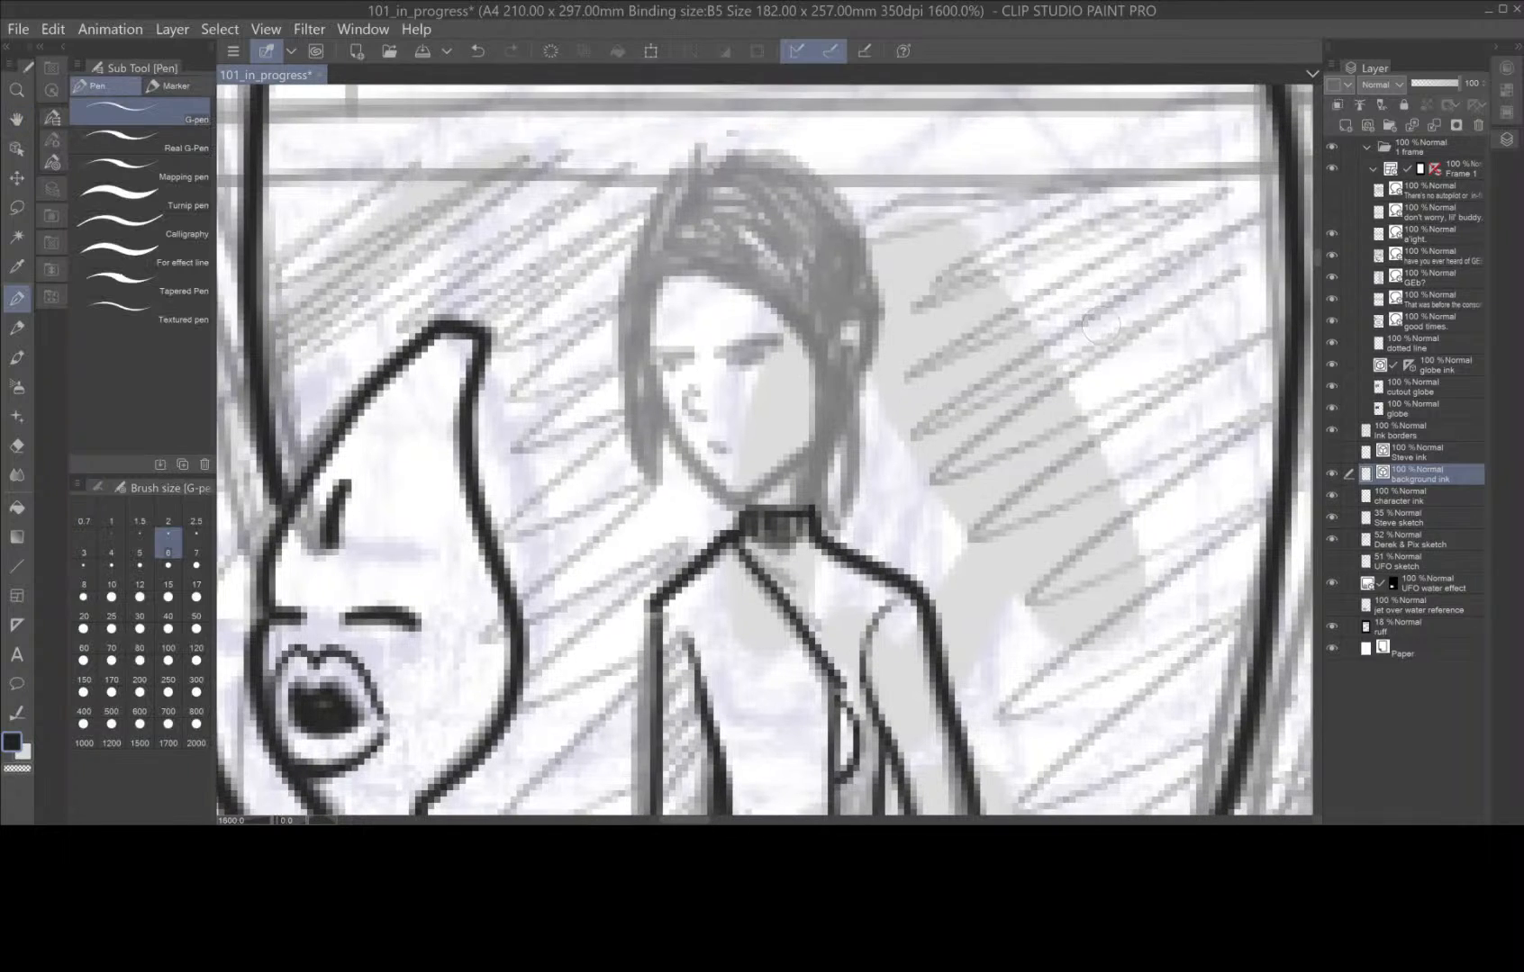
pyautogui.moveTo(680, 271)
pyautogui.mouseDown()
pyautogui.moveTo(654, 327)
pyautogui.moveTo(665, 361)
pyautogui.moveTo(774, 354)
pyautogui.moveTo(730, 366)
pyautogui.moveTo(747, 366)
pyautogui.moveTo(688, 406)
pyautogui.moveTo(741, 450)
pyautogui.moveTo(651, 374)
pyautogui.moveTo(693, 472)
pyautogui.moveTo(722, 505)
pyautogui.moveTo(814, 448)
pyautogui.mouseUp()
pyautogui.click(717, 450)
# Outline the standing figure's chin-length hair, from the parting over the crown and down both sides of the face.
pyautogui.moveTo(696, 209)
pyautogui.mouseDown()
pyautogui.moveTo(674, 259)
pyautogui.moveTo(783, 317)
pyautogui.moveTo(810, 364)
pyautogui.moveTo(819, 500)
pyautogui.moveTo(836, 339)
pyautogui.moveTo(852, 324)
pyautogui.moveTo(860, 371)
pyautogui.moveTo(838, 399)
pyautogui.mouseUp()
pyautogui.moveTo(837, 339); pyautogui.dragTo(825, 305)
pyautogui.moveTo(692, 212)
pyautogui.mouseDown()
pyautogui.moveTo(775, 173)
pyautogui.moveTo(745, 166)
pyautogui.moveTo(845, 221)
pyautogui.moveTo(880, 337)
pyautogui.moveTo(837, 510)
pyautogui.moveTo(850, 340)
pyautogui.mouseUp()
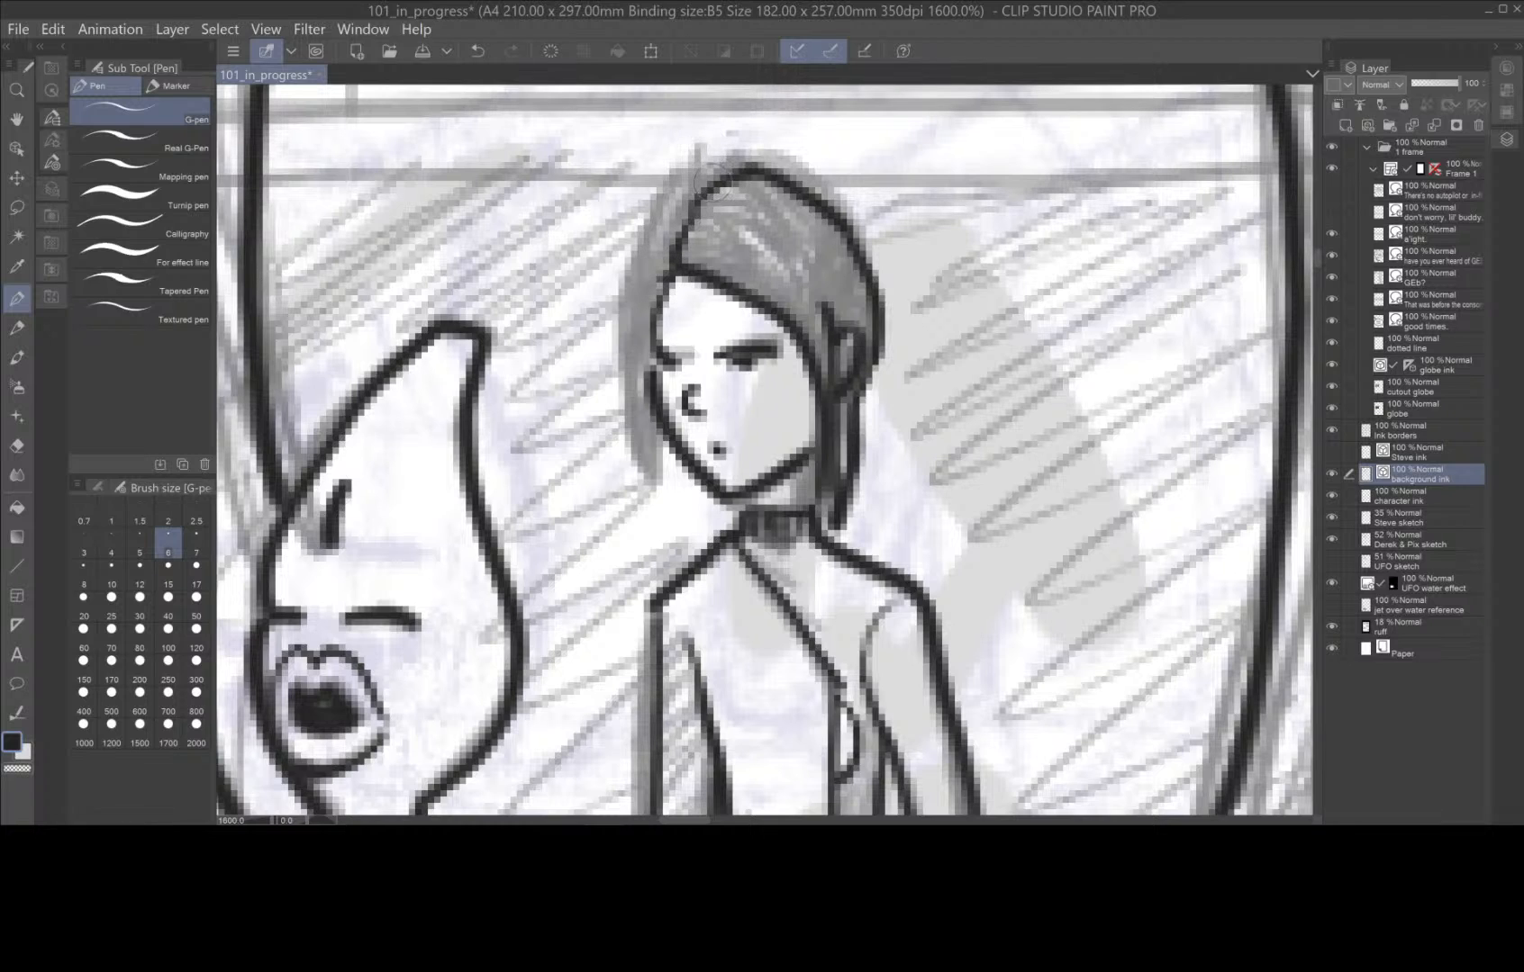
pyautogui.moveTo(707, 171)
pyautogui.mouseDown()
pyautogui.moveTo(646, 239)
pyautogui.moveTo(635, 345)
pyautogui.moveTo(664, 396)
pyautogui.moveTo(664, 495)
pyautogui.moveTo(686, 475)
pyautogui.moveTo(686, 495)
pyautogui.moveTo(667, 446)
pyautogui.mouseUp()
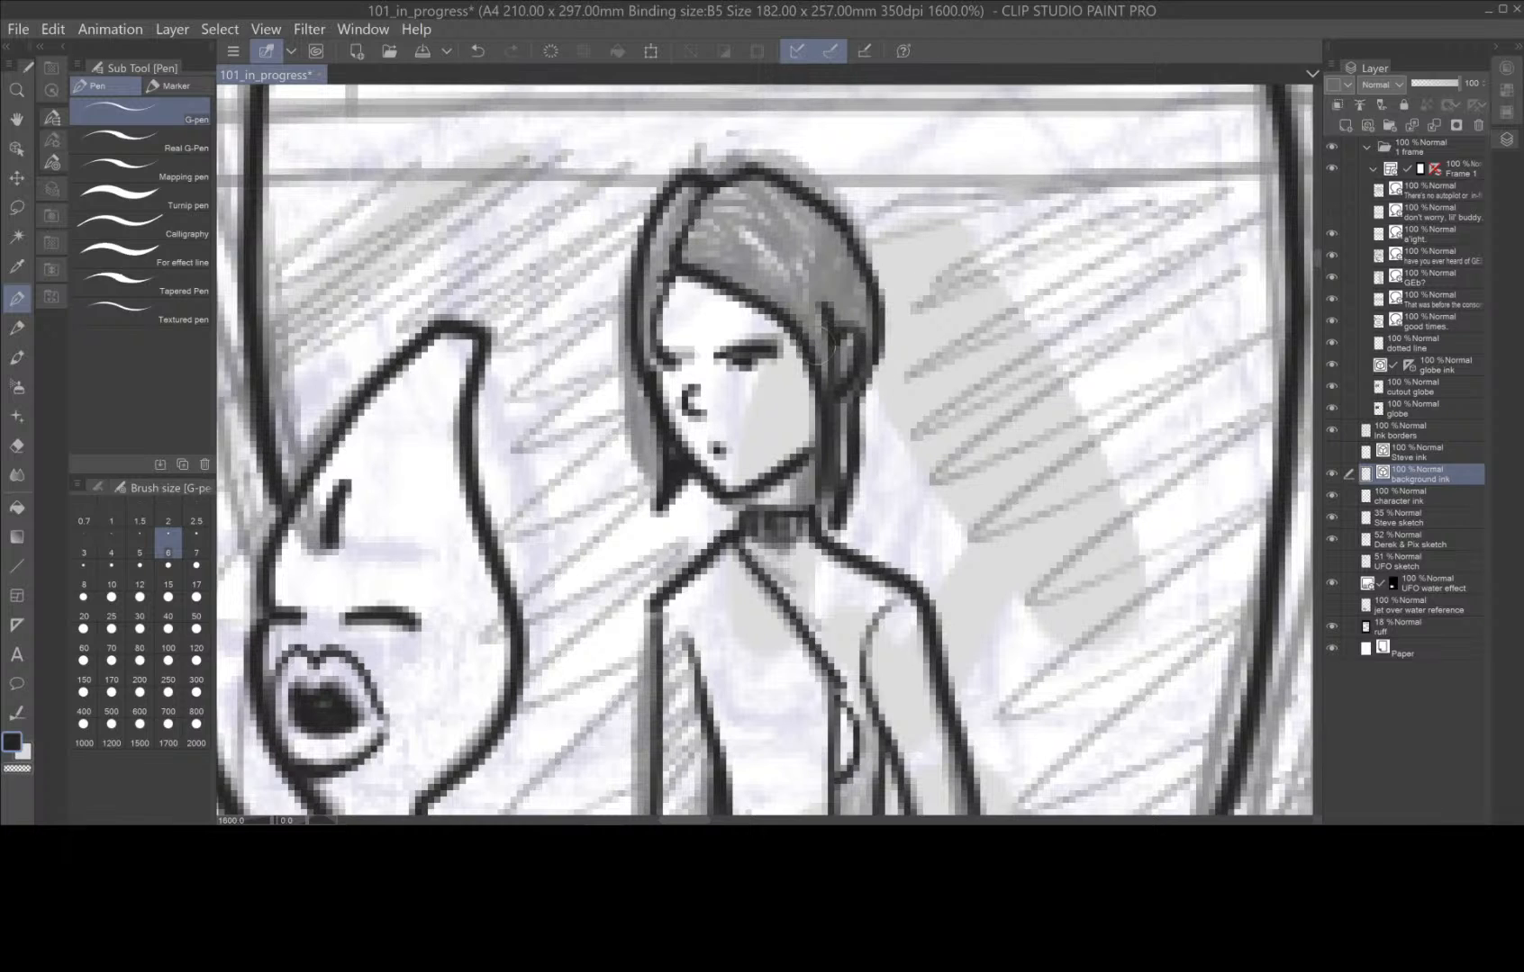
# Fill the standing figure's hair with black strands, leaving thin highlights on top, and add ink accents at the cheek and neck.
pyautogui.moveTo(794, 335)
pyautogui.mouseDown()
pyautogui.moveTo(820, 468)
pyautogui.moveTo(809, 508)
pyautogui.mouseUp()
pyautogui.moveTo(832, 407)
pyautogui.mouseDown()
pyautogui.moveTo(825, 369)
pyautogui.moveTo(844, 425)
pyautogui.moveTo(845, 401)
pyautogui.moveTo(837, 533)
pyautogui.mouseUp()
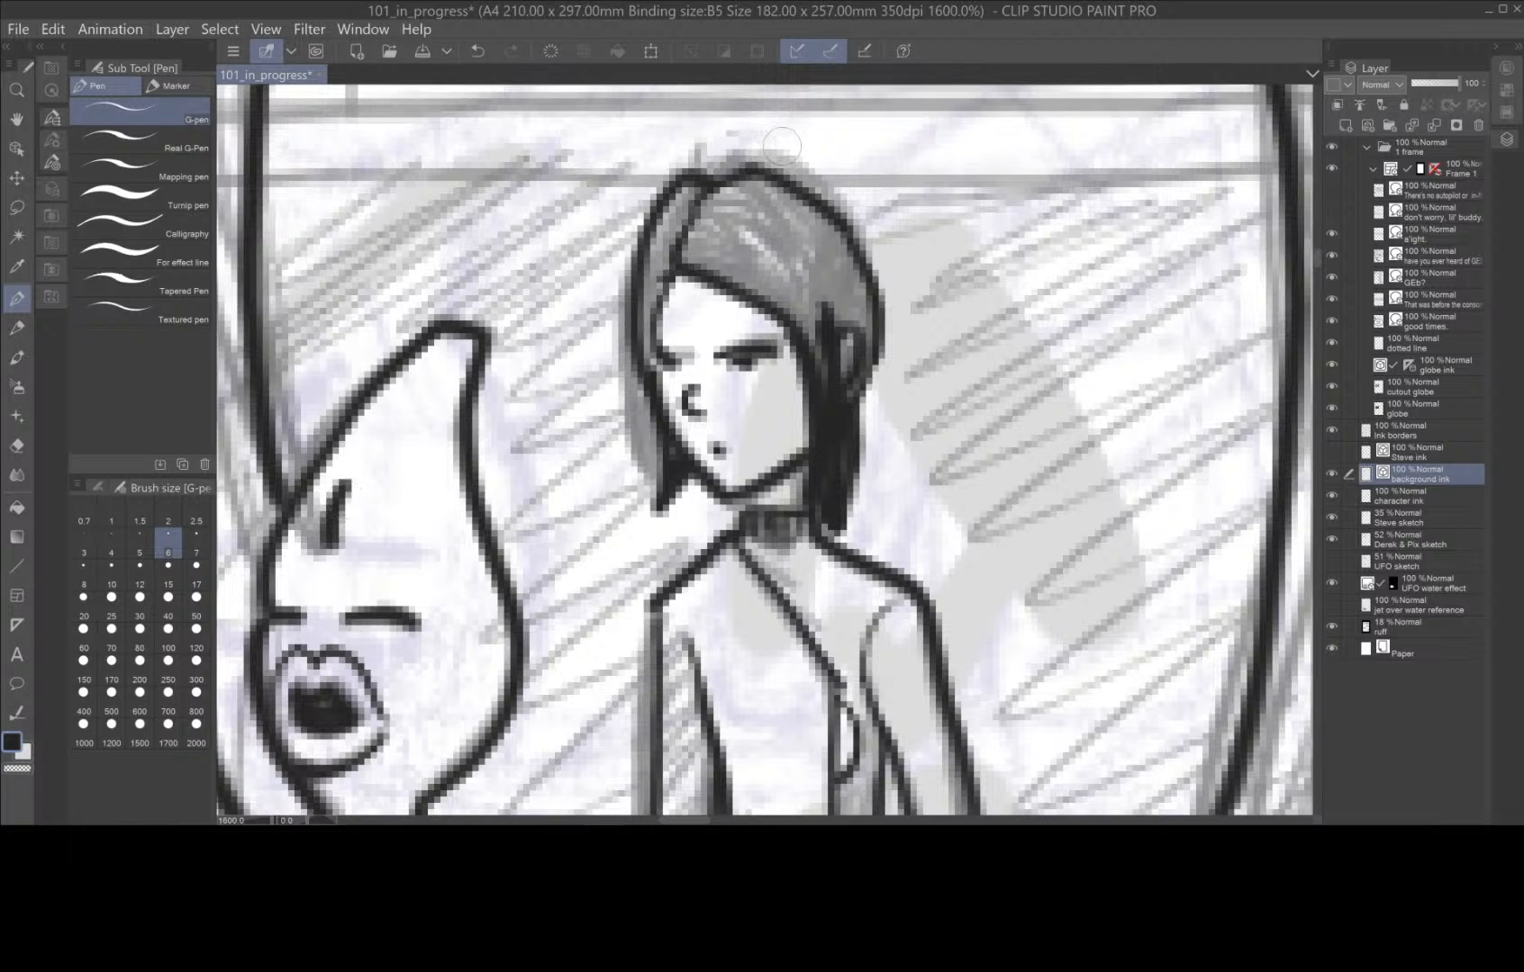
pyautogui.moveTo(682, 243)
pyautogui.mouseDown()
pyautogui.moveTo(775, 279)
pyautogui.moveTo(815, 349)
pyautogui.mouseUp()
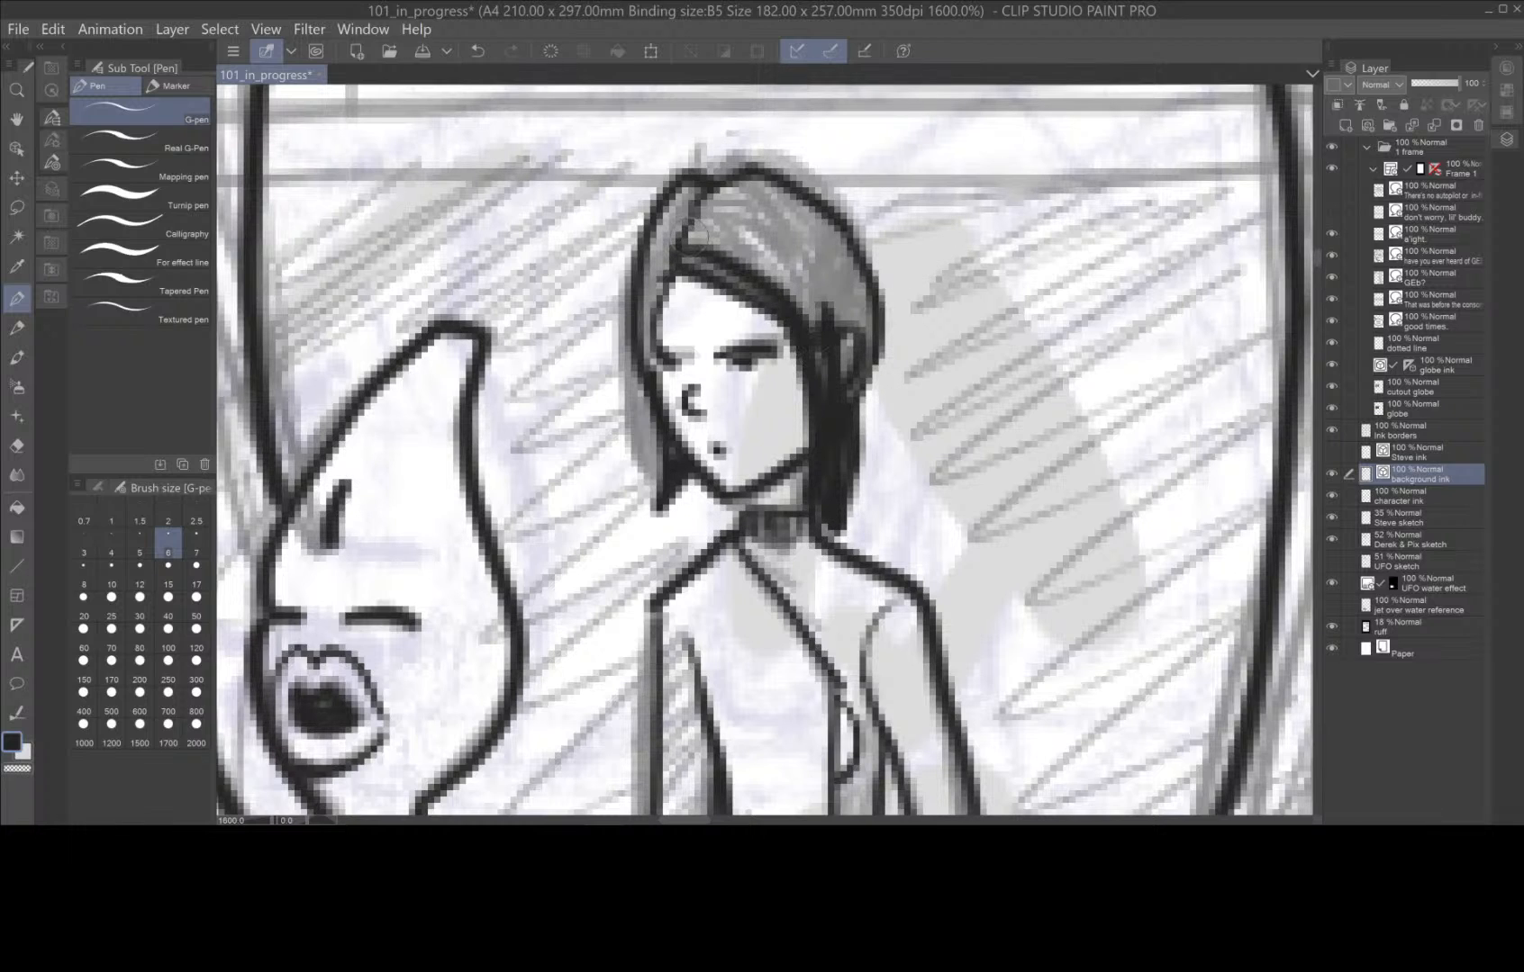
pyautogui.moveTo(690, 236)
pyautogui.mouseDown()
pyautogui.moveTo(794, 266)
pyautogui.moveTo(803, 312)
pyautogui.mouseUp()
pyautogui.moveTo(708, 219)
pyautogui.mouseDown()
pyautogui.moveTo(770, 231)
pyautogui.moveTo(837, 310)
pyautogui.mouseUp()
pyautogui.moveTo(700, 209)
pyautogui.mouseDown()
pyautogui.moveTo(801, 239)
pyautogui.moveTo(847, 323)
pyautogui.moveTo(734, 191)
pyautogui.moveTo(813, 228)
pyautogui.moveTo(869, 279)
pyautogui.moveTo(859, 316)
pyautogui.mouseUp()
pyautogui.moveTo(745, 164)
pyautogui.mouseDown()
pyautogui.moveTo(829, 231)
pyautogui.moveTo(866, 287)
pyautogui.moveTo(853, 401)
pyautogui.mouseUp()
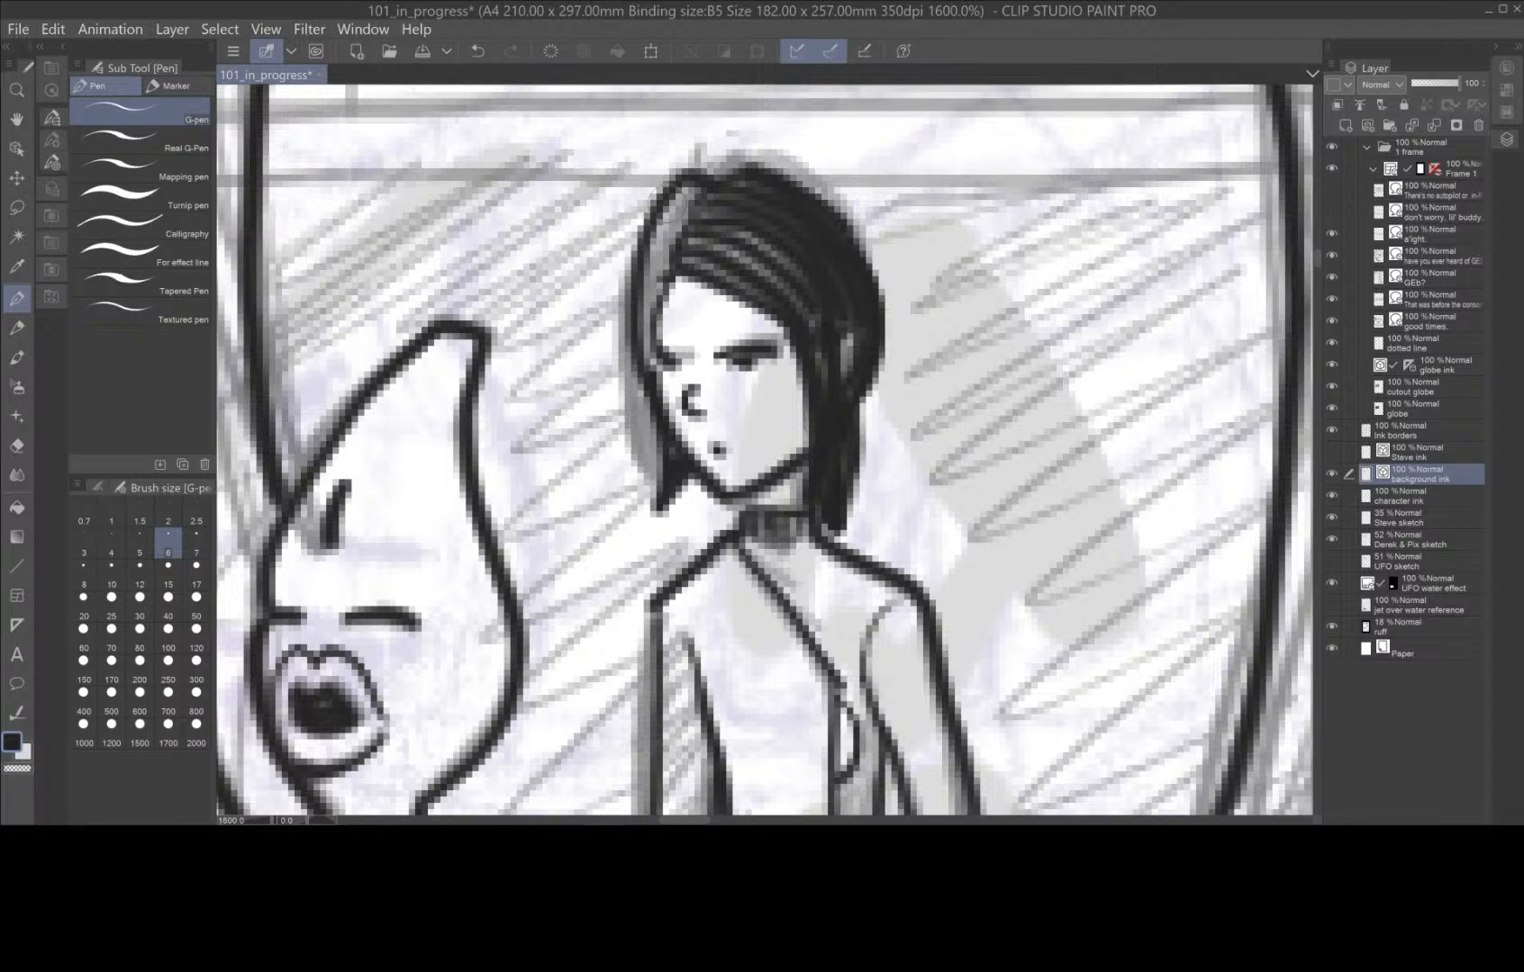
pyautogui.moveTo(702, 191)
pyautogui.mouseDown()
pyautogui.moveTo(659, 221)
pyautogui.moveTo(677, 211)
pyautogui.moveTo(641, 275)
pyautogui.moveTo(668, 279)
pyautogui.moveTo(644, 350)
pyautogui.moveTo(662, 341)
pyautogui.moveTo(662, 236)
pyautogui.moveTo(660, 363)
pyautogui.moveTo(693, 367)
pyautogui.moveTo(718, 414)
pyautogui.moveTo(716, 365)
pyautogui.moveTo(794, 396)
pyautogui.moveTo(787, 367)
pyautogui.moveTo(783, 434)
pyautogui.mouseUp()
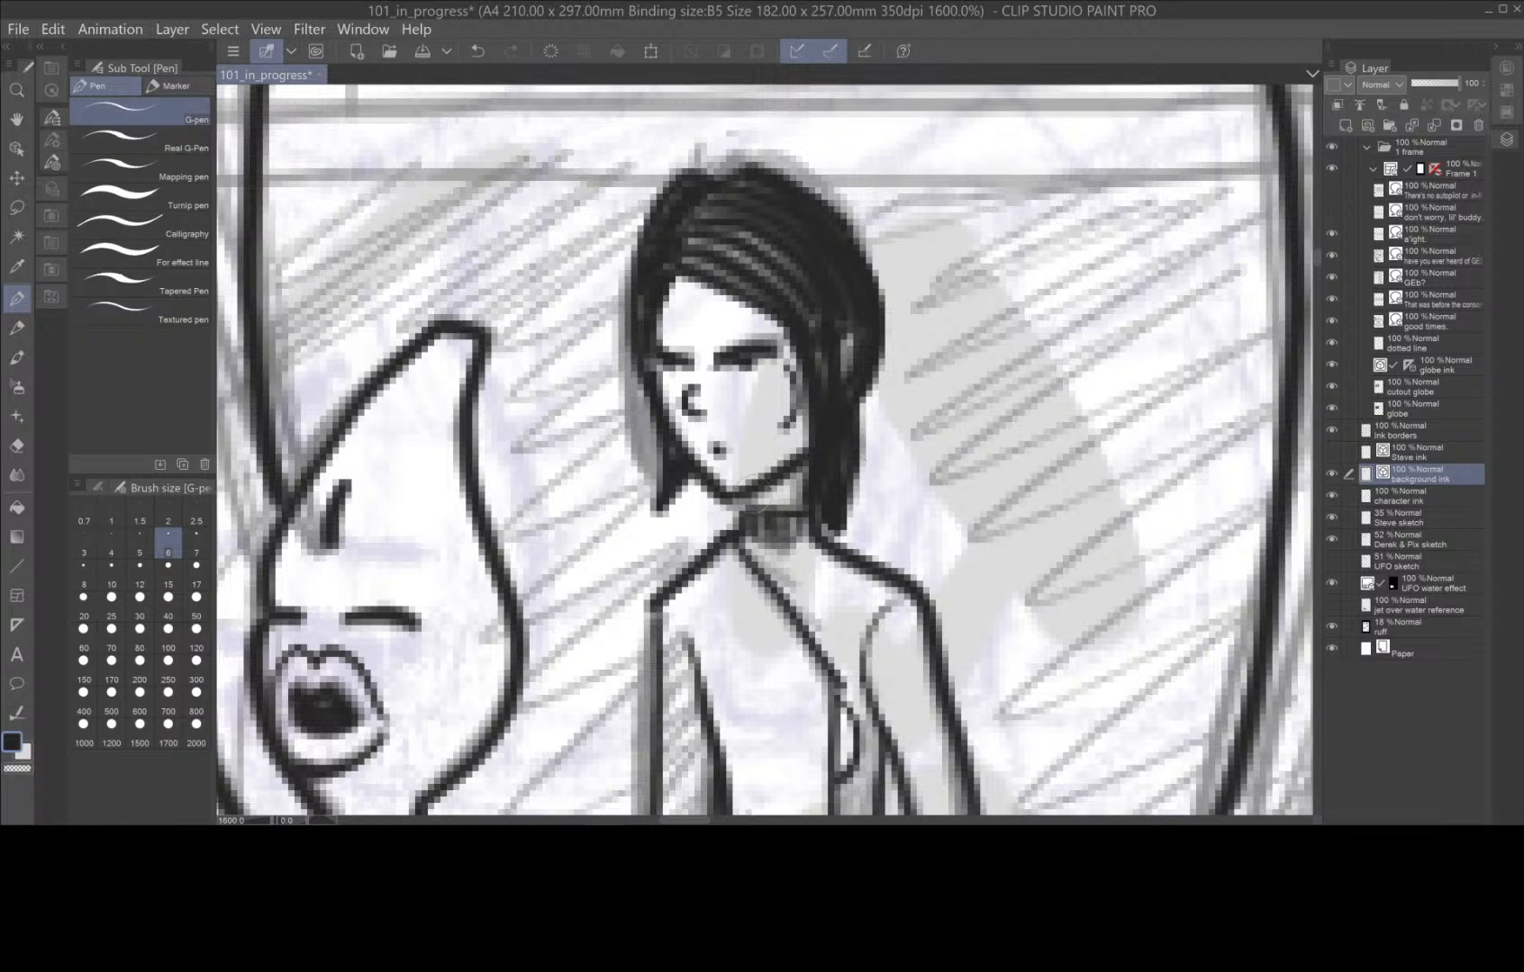
pyautogui.moveTo(743, 500)
pyautogui.mouseDown()
pyautogui.moveTo(768, 512)
pyautogui.moveTo(765, 538)
pyautogui.mouseUp()
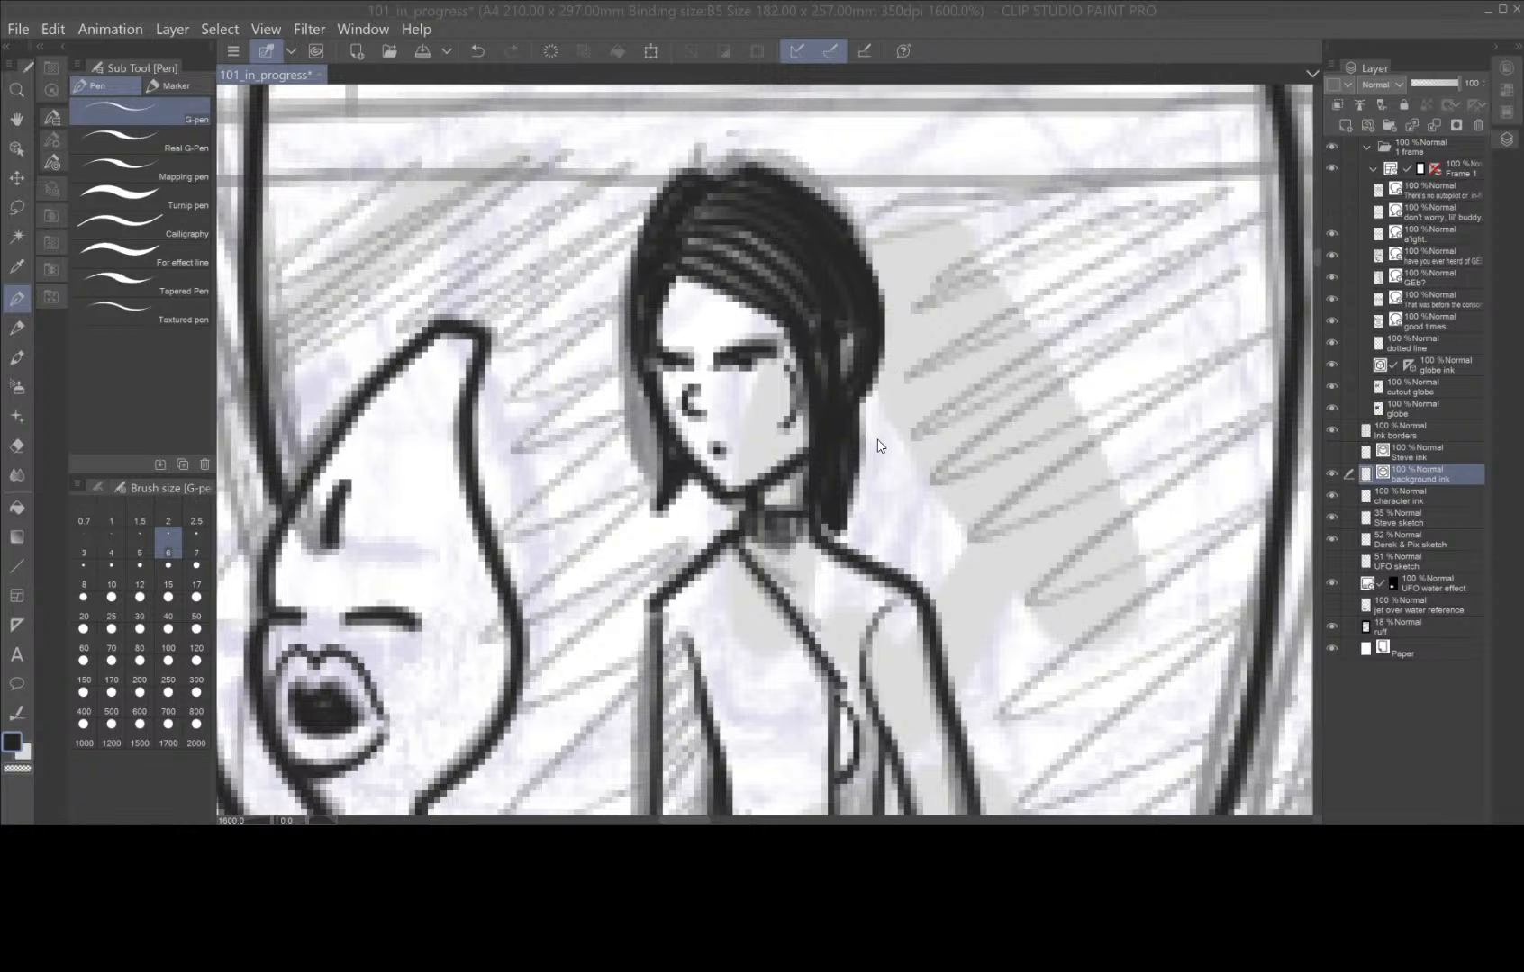
# Ink the boarding lift's slanted support beside the wheelchair, the platform's front and side edges, and its rounded corner brackets.
pyautogui.click(1198, 18)
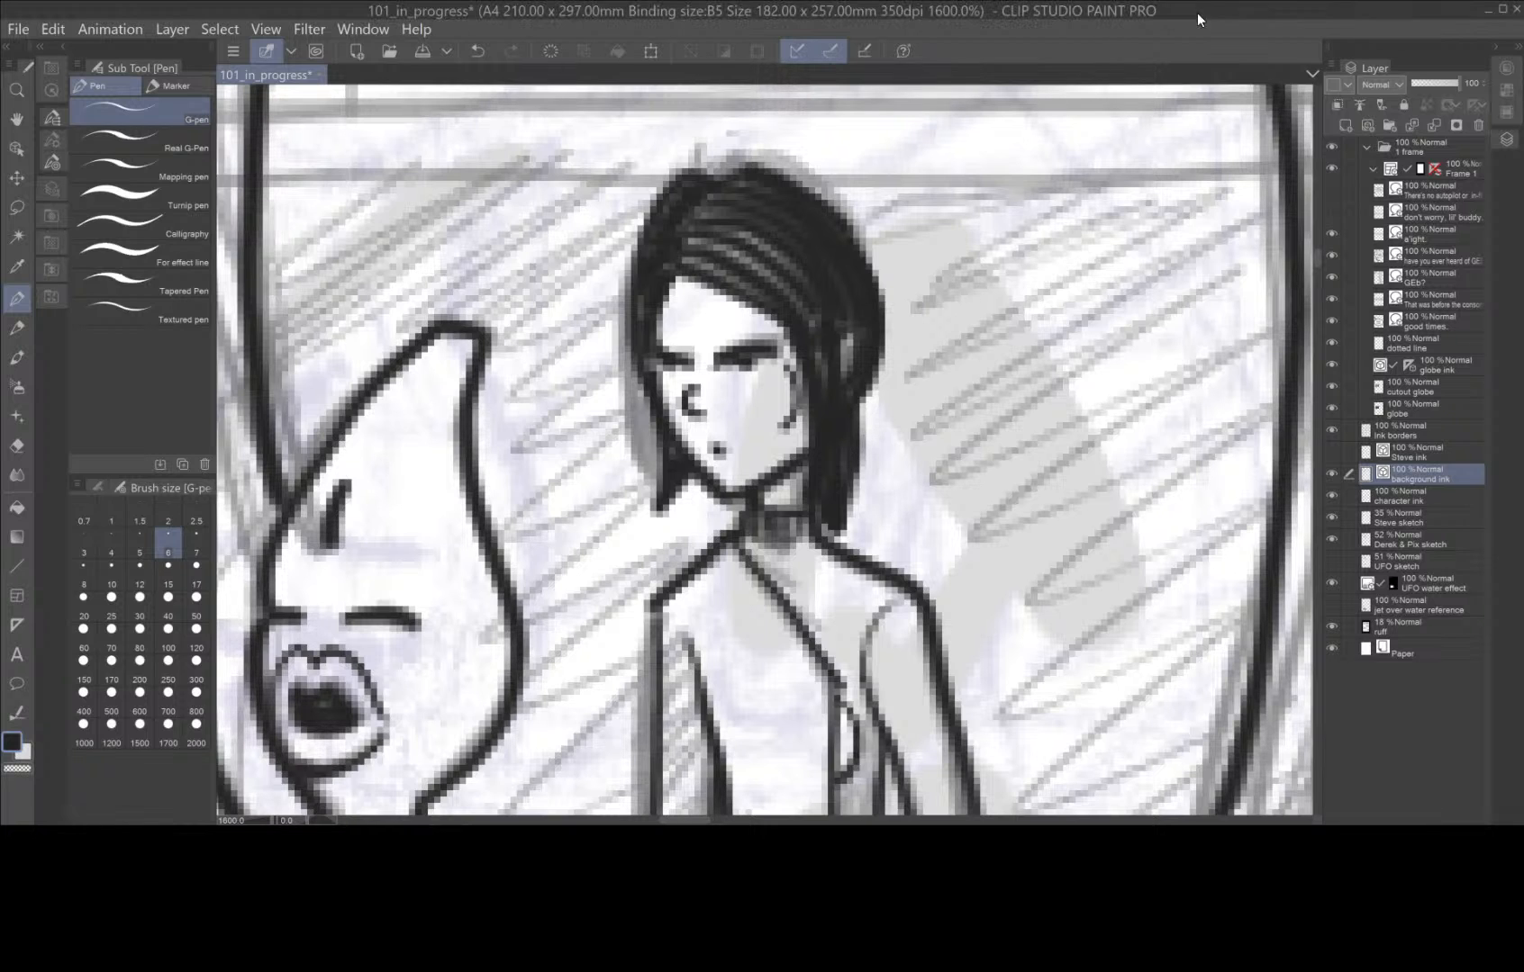
pyautogui.hotkey('ctrl', '+')
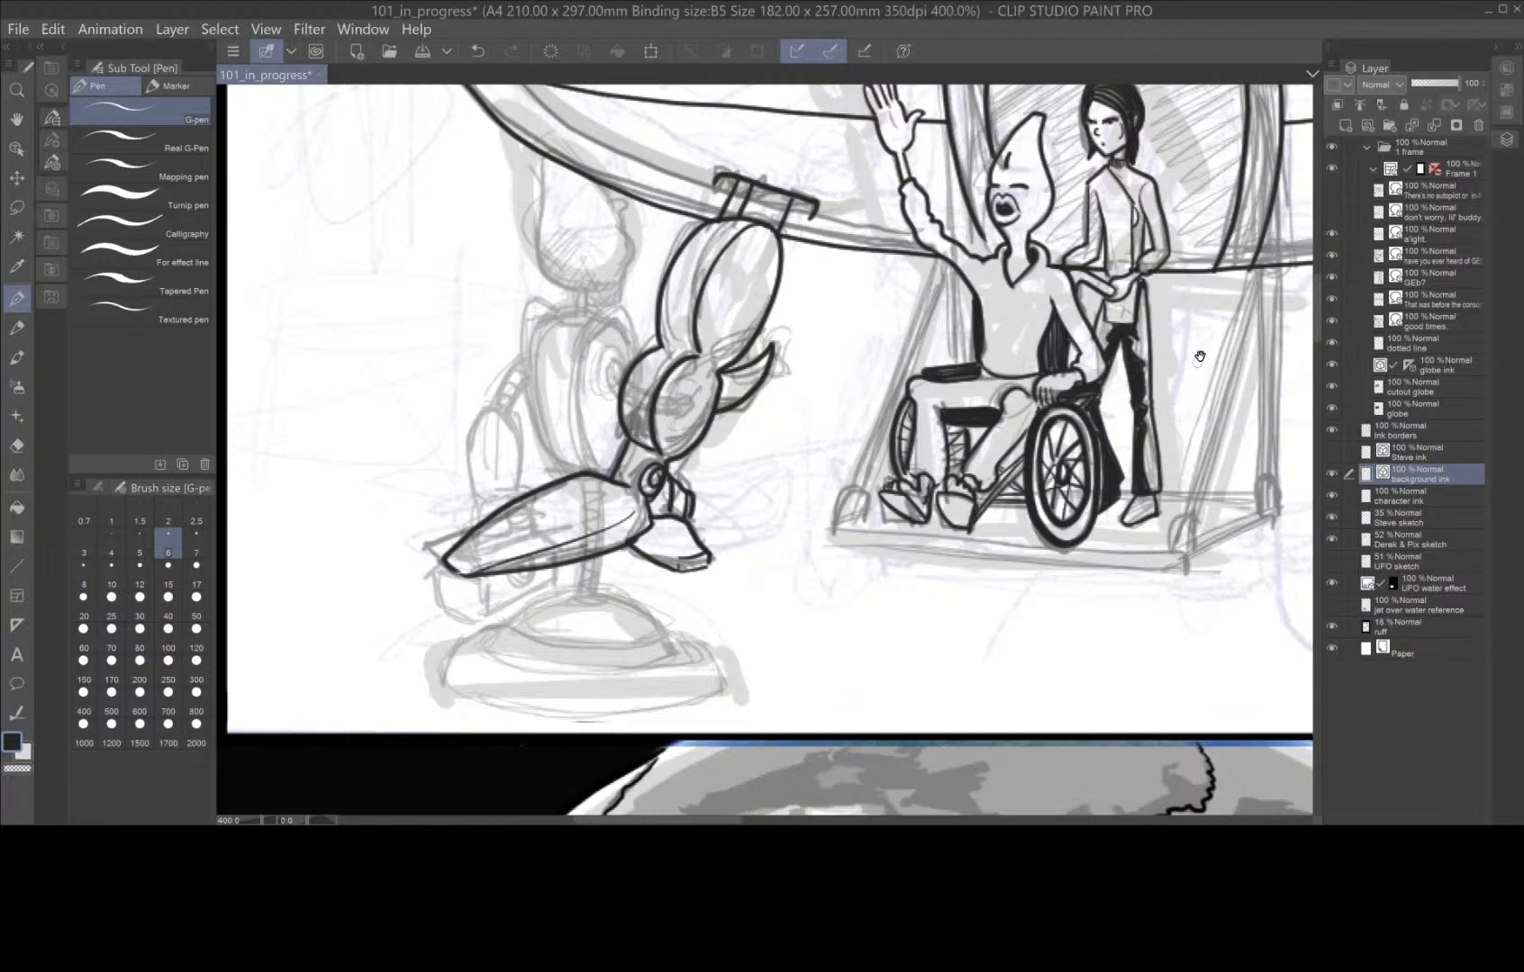
pyautogui.moveTo(1194, 354); pyautogui.dragTo(1003, 486)
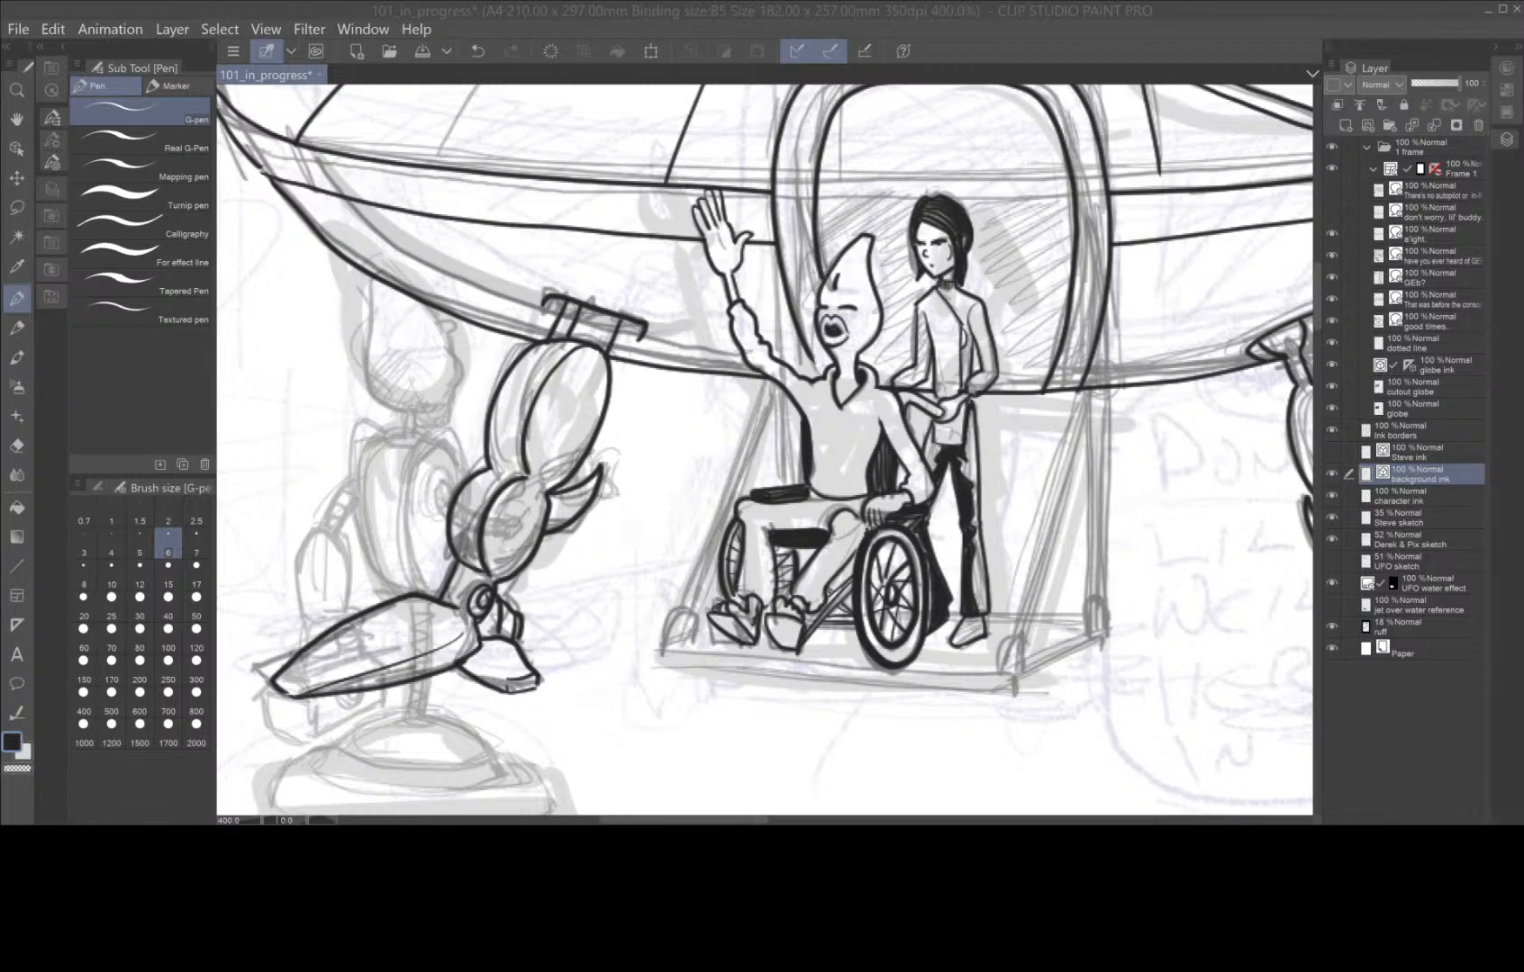
pyautogui.click(17, 300)
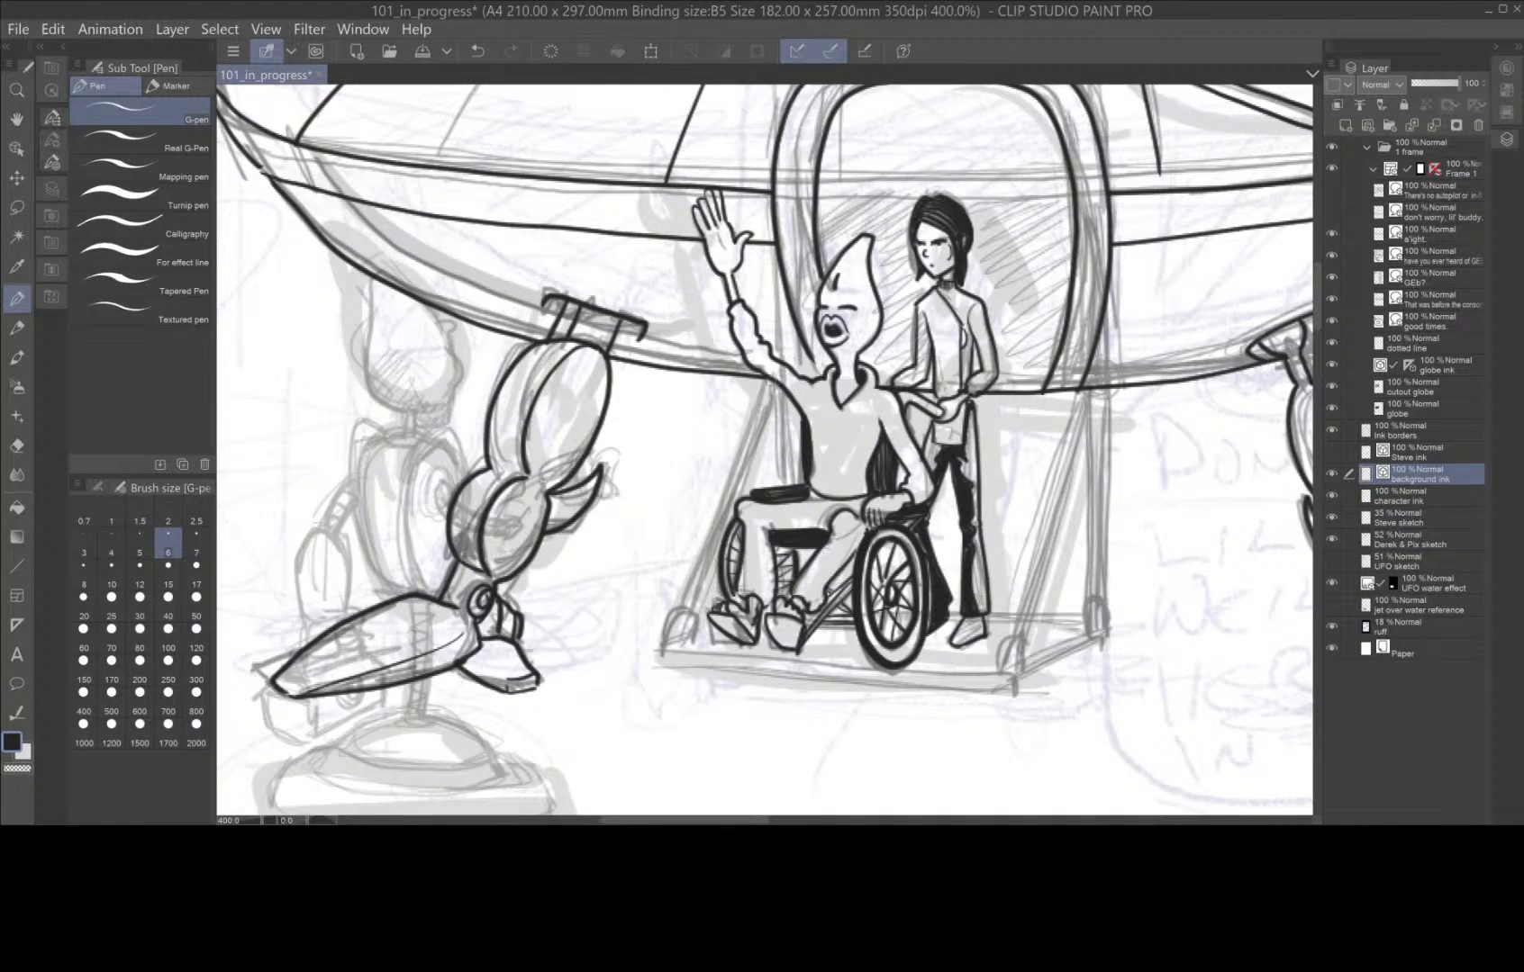
pyautogui.moveTo(770, 378); pyautogui.dragTo(675, 615)
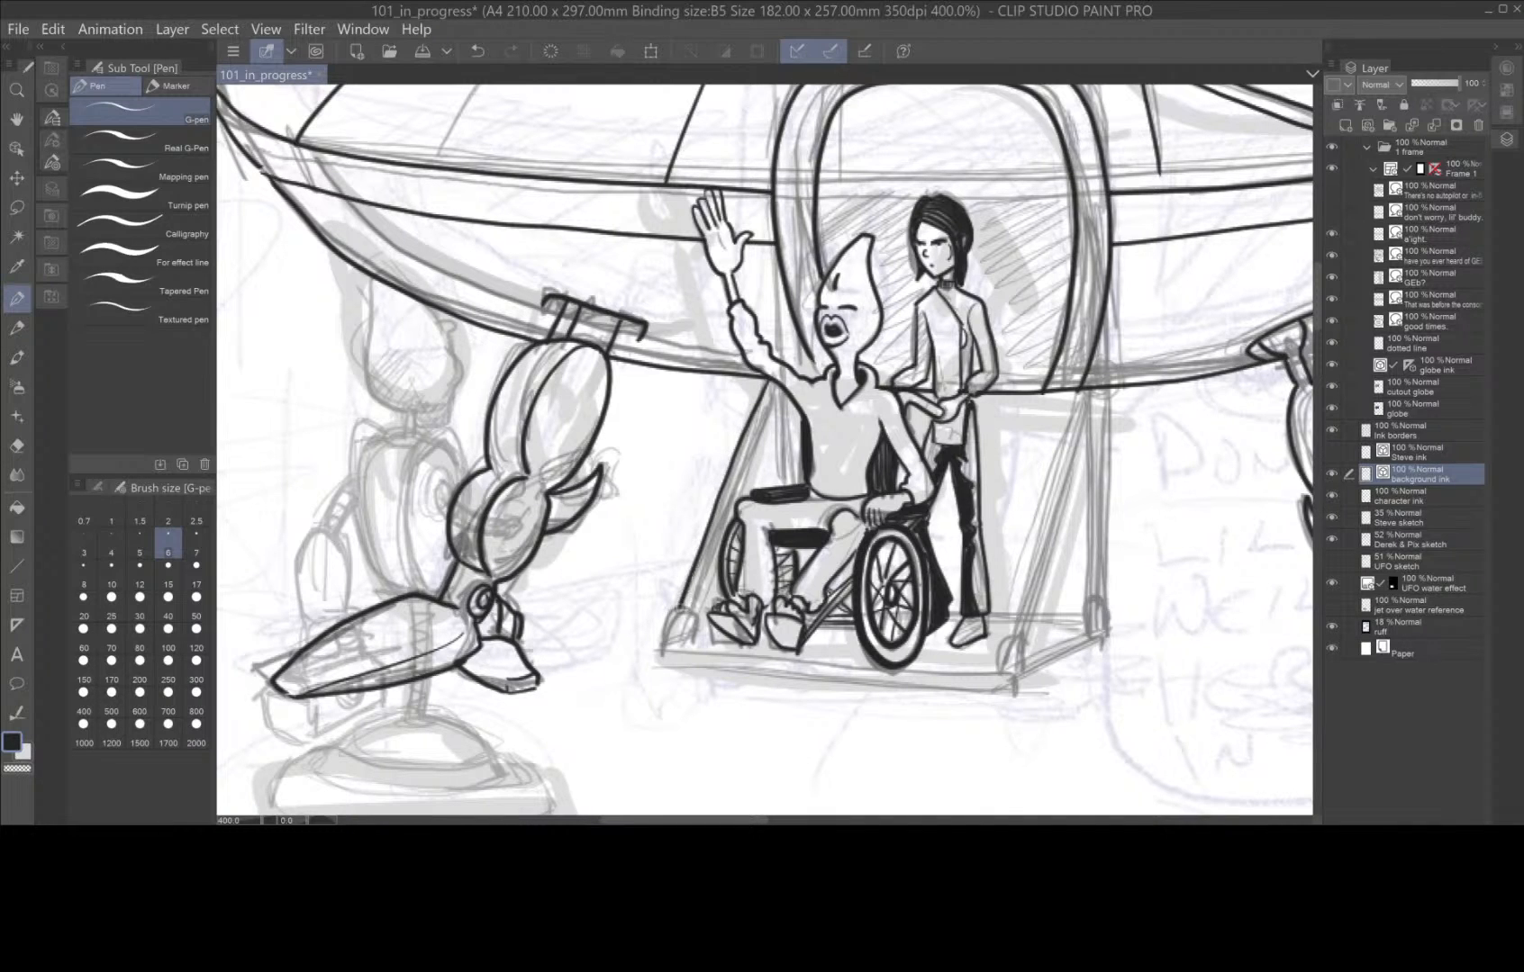
pyautogui.moveTo(780, 382)
pyautogui.mouseDown()
pyautogui.moveTo(696, 581)
pyautogui.moveTo(695, 637)
pyautogui.moveTo(673, 611)
pyautogui.moveTo(667, 662)
pyautogui.moveTo(711, 627)
pyautogui.moveTo(662, 668)
pyautogui.moveTo(1019, 684)
pyautogui.moveTo(1013, 666)
pyautogui.moveTo(663, 641)
pyautogui.mouseUp()
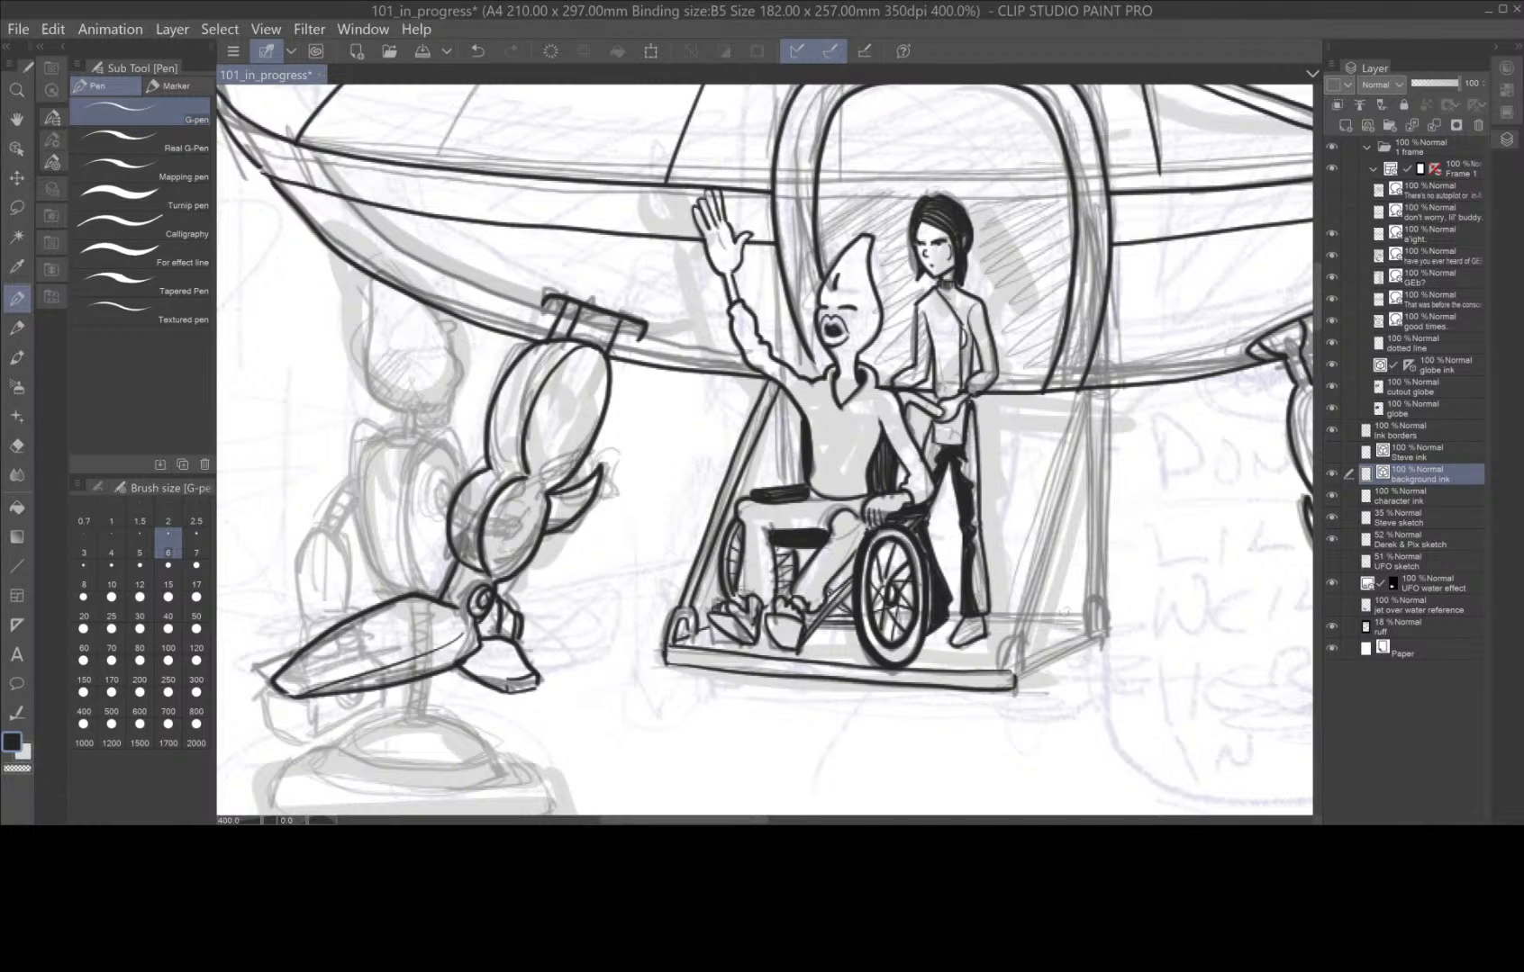
pyautogui.moveTo(1015, 686)
pyautogui.mouseDown()
pyautogui.moveTo(1110, 633)
pyautogui.moveTo(1107, 600)
pyautogui.moveTo(1082, 639)
pyautogui.mouseUp()
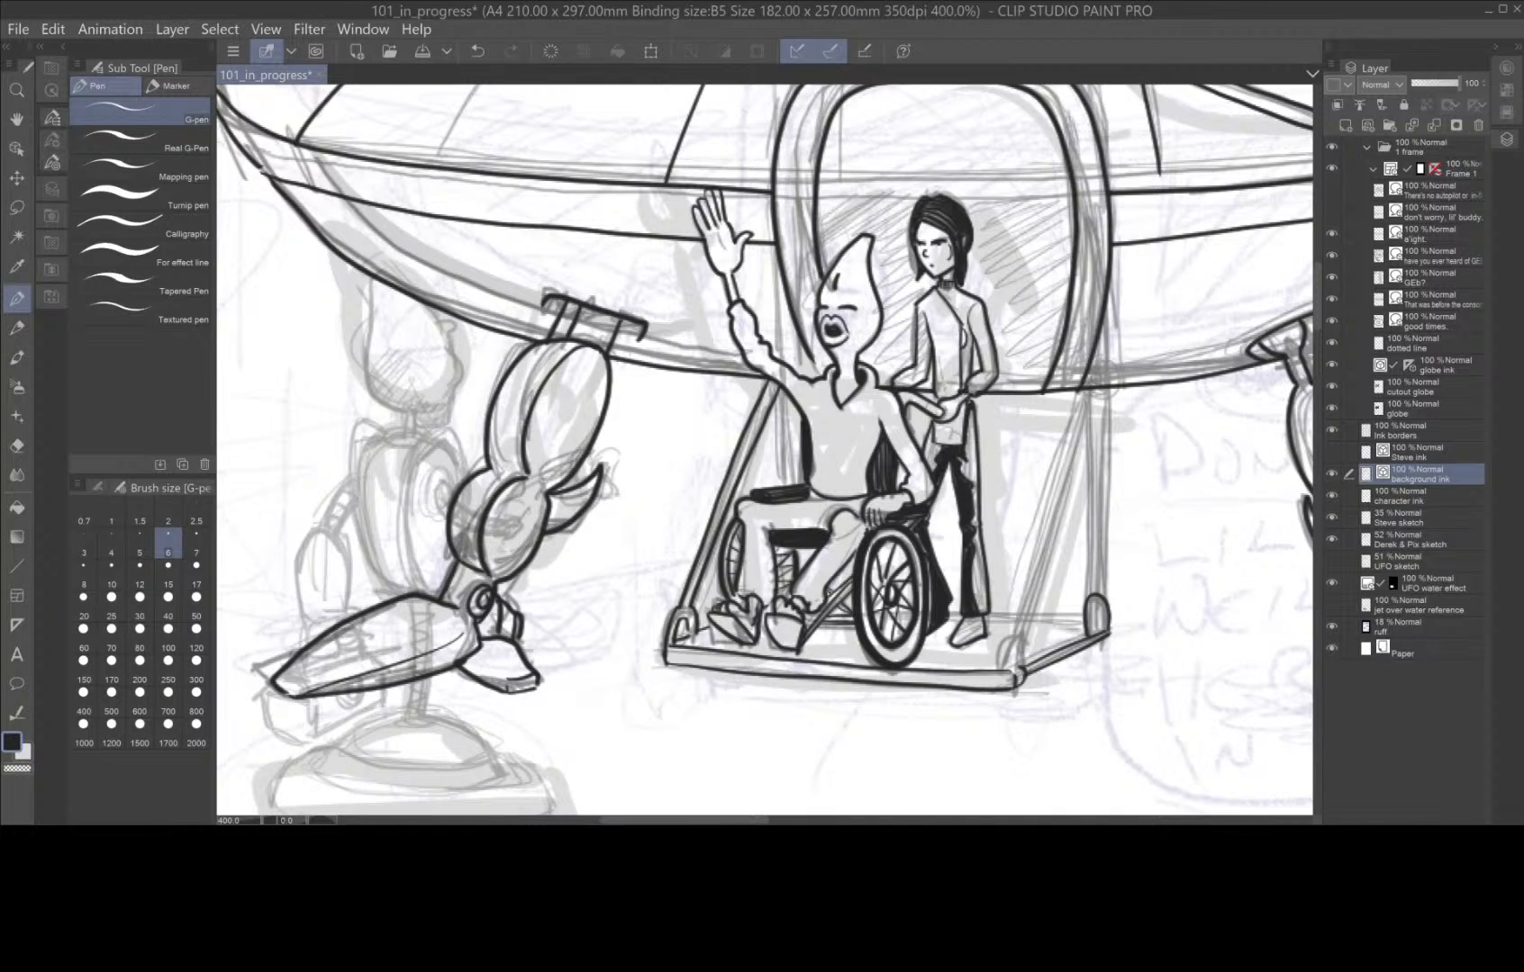
pyautogui.moveTo(1024, 673)
pyautogui.mouseDown()
pyautogui.moveTo(1024, 637)
pyautogui.moveTo(1001, 665)
pyautogui.mouseUp()
pyautogui.click(18, 623)
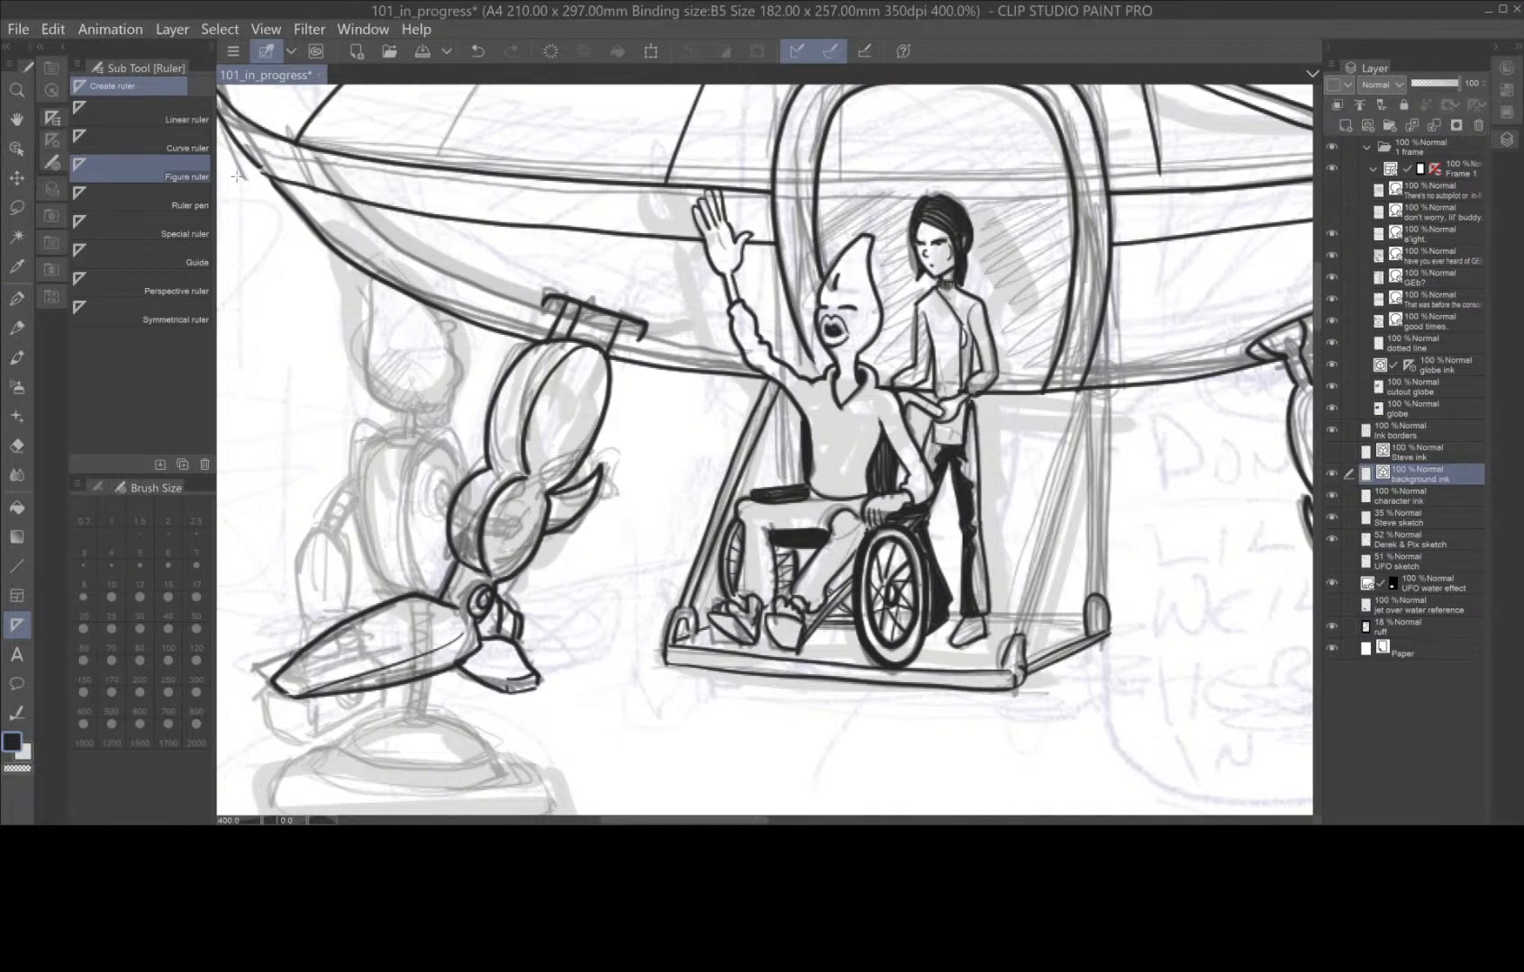
pyautogui.moveTo(1016, 628); pyautogui.dragTo(1116, 365)
pyautogui.click(1175, 547)
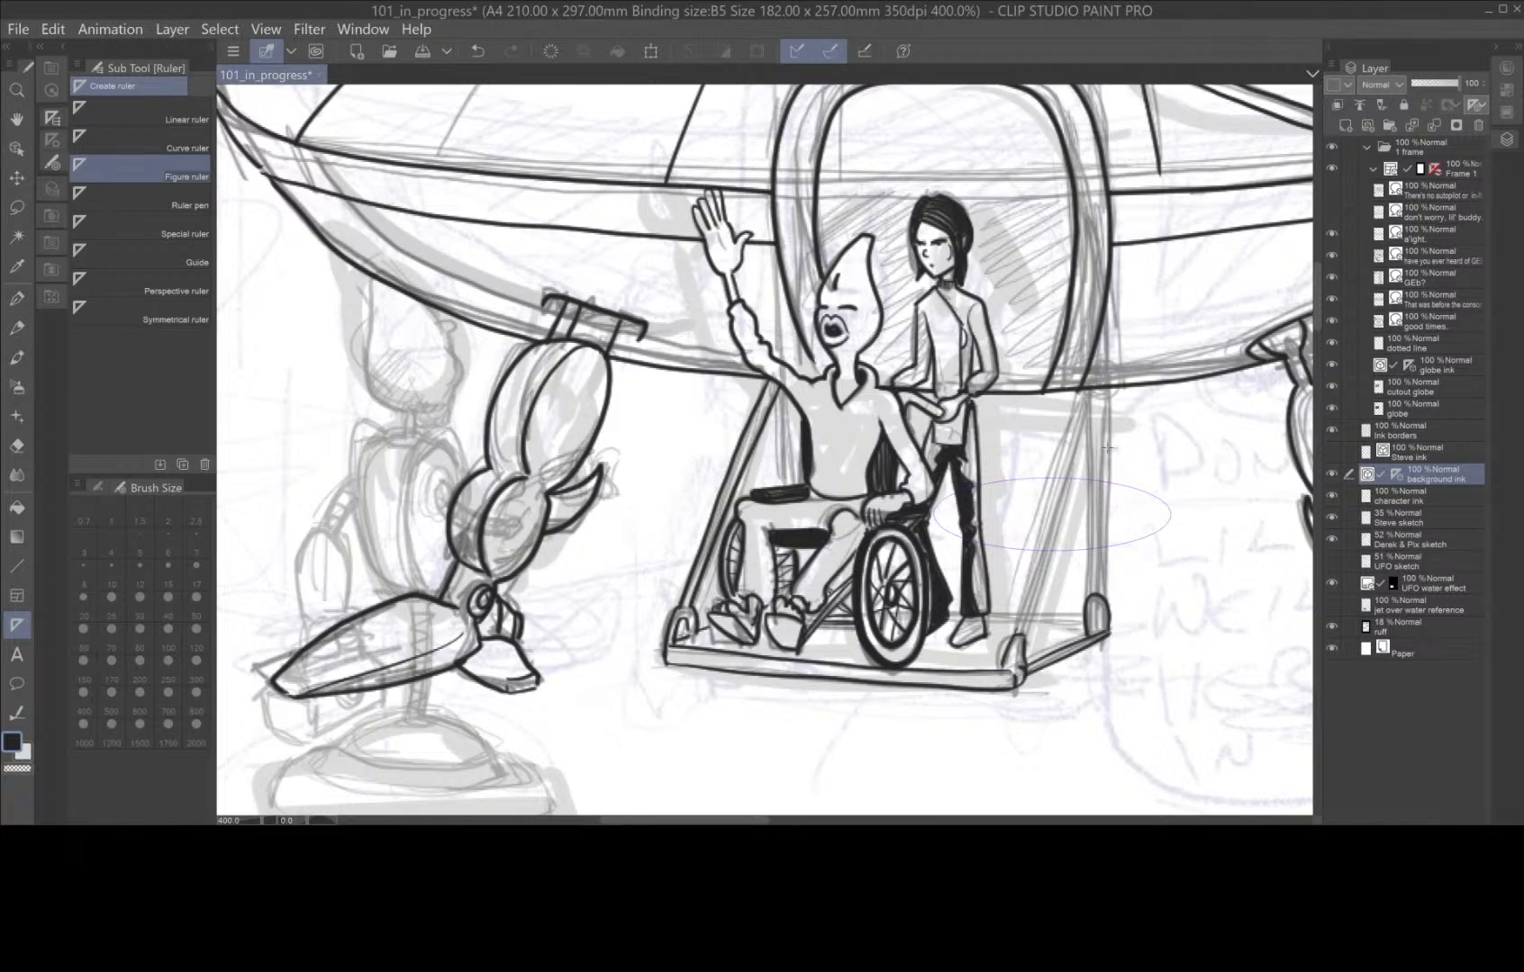
pyautogui.hotkey('ctrl', 'z')
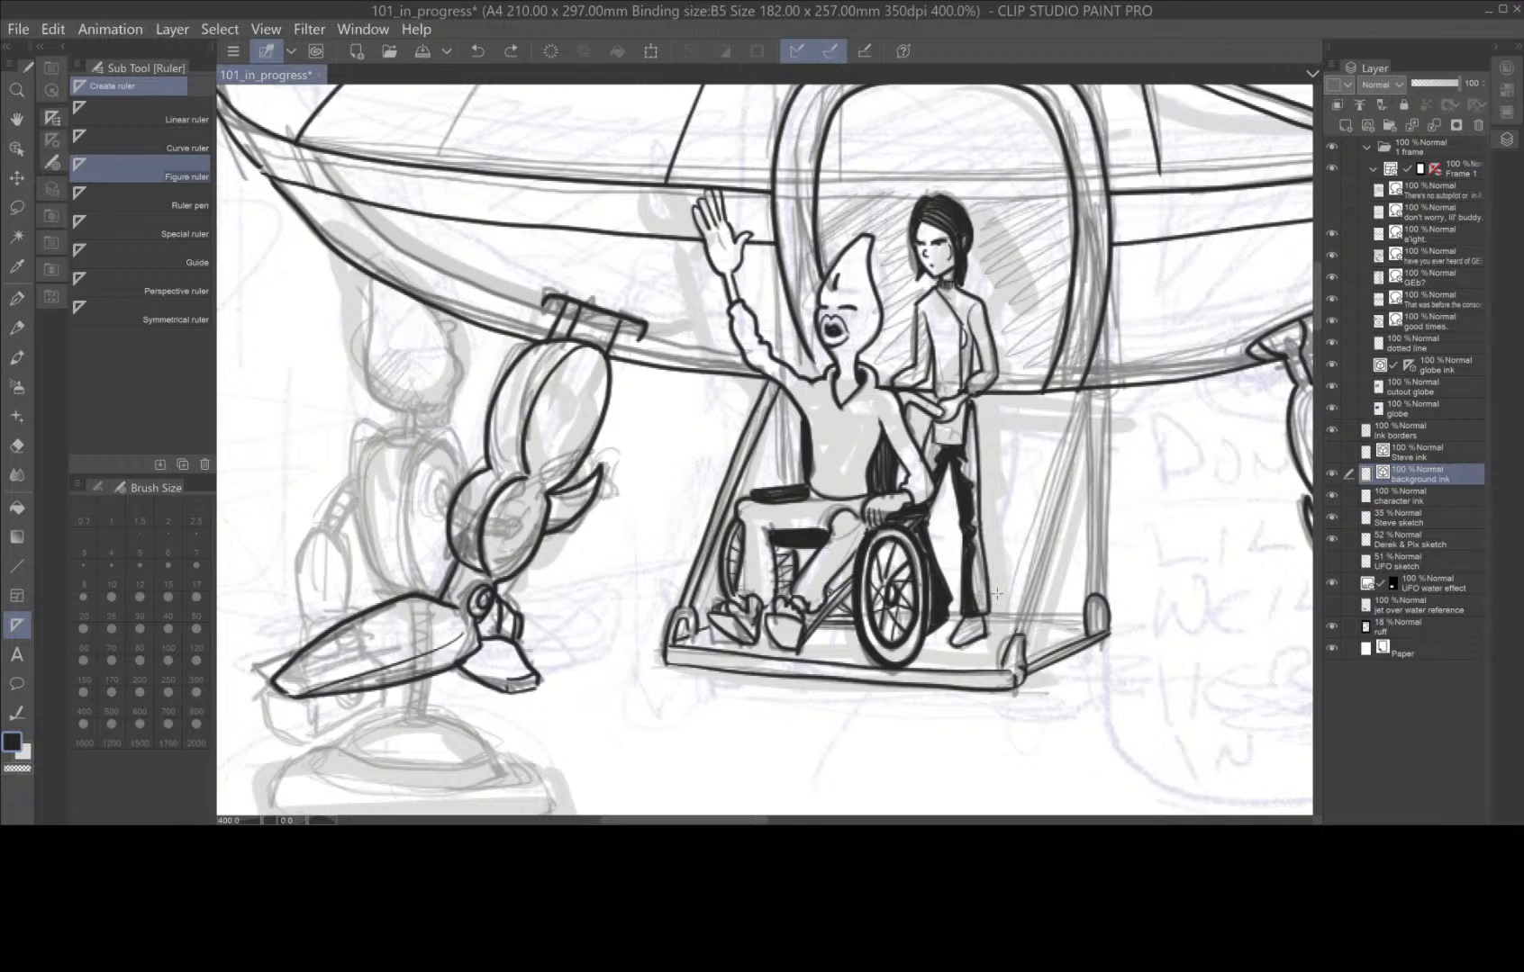
pyautogui.click(20, 565)
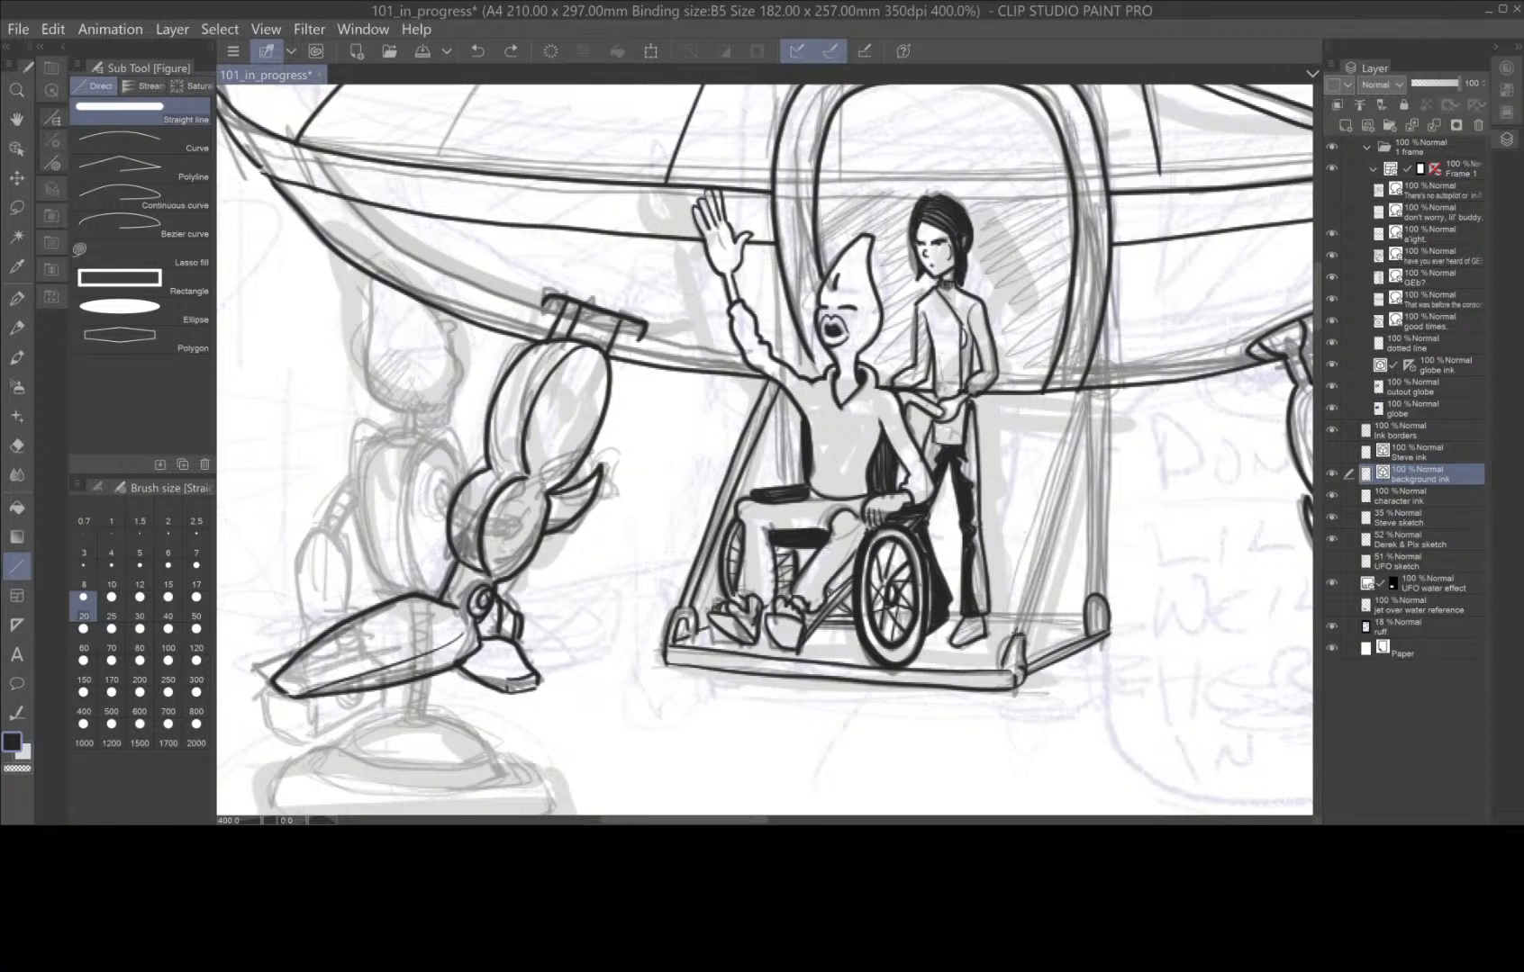
pyautogui.moveTo(1013, 637); pyautogui.dragTo(1091, 383)
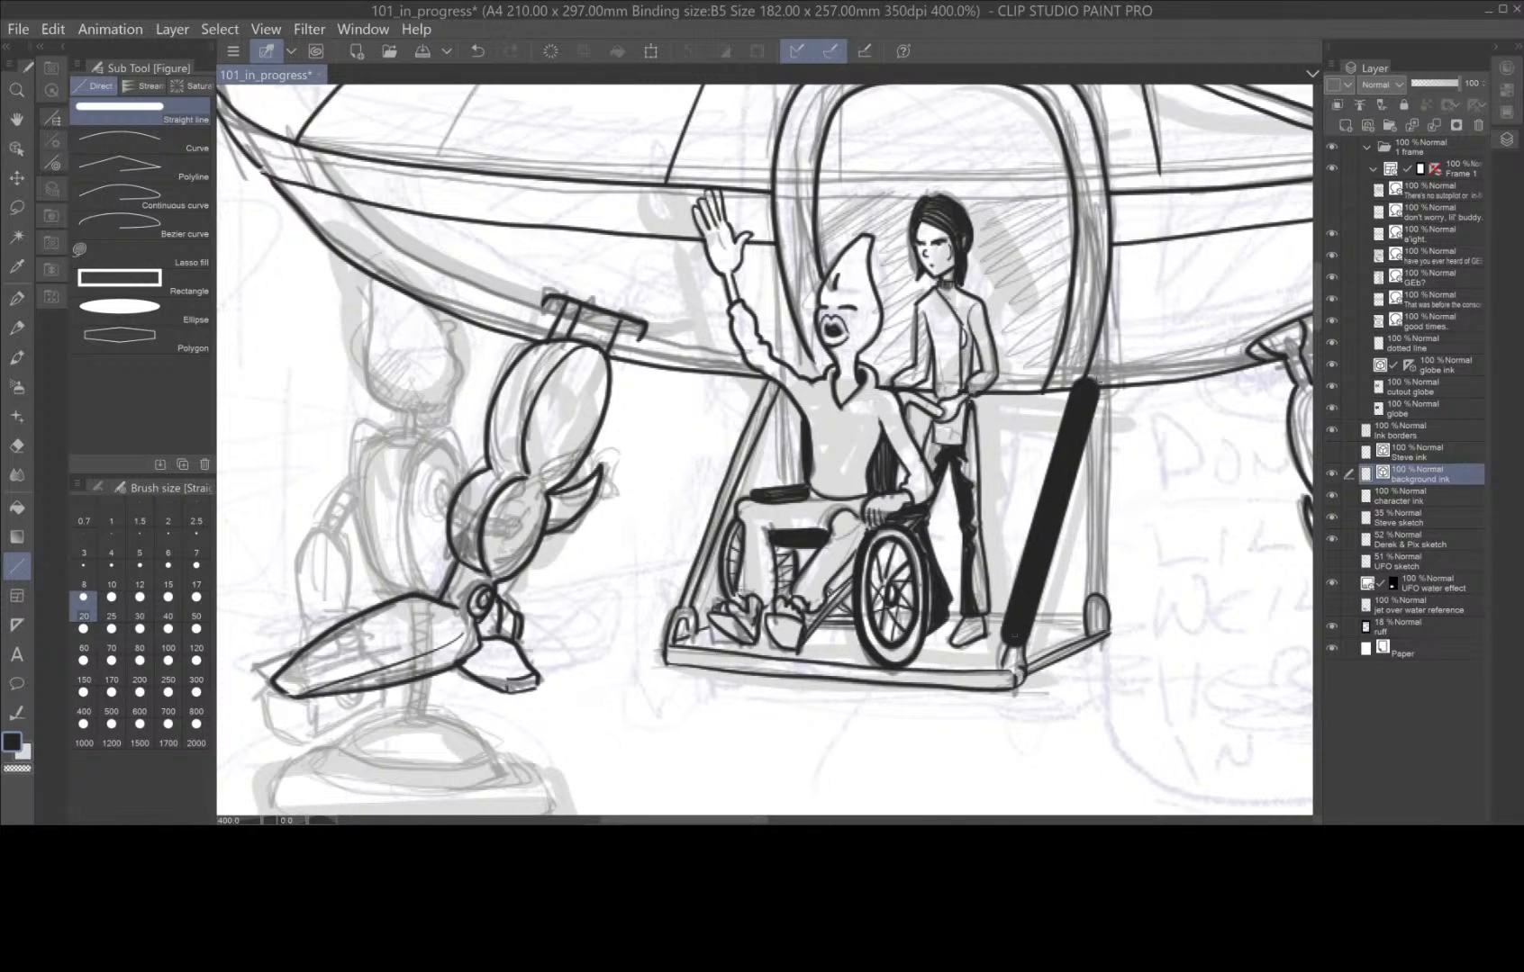
pyautogui.hotkey('ctrl', 'z')
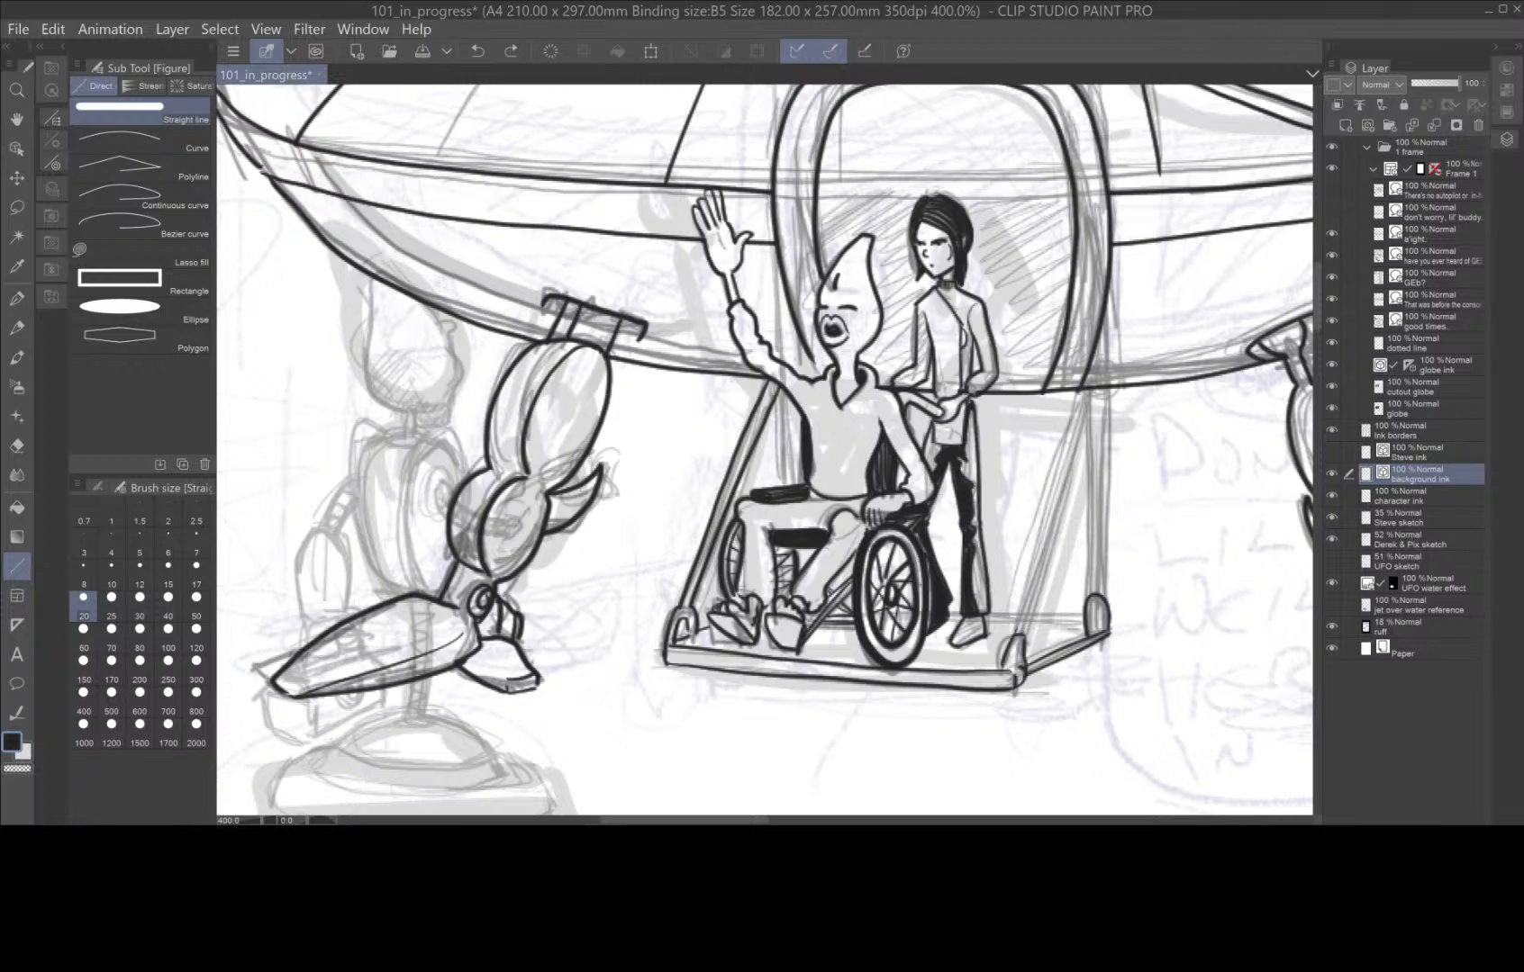
pyautogui.click(16, 625)
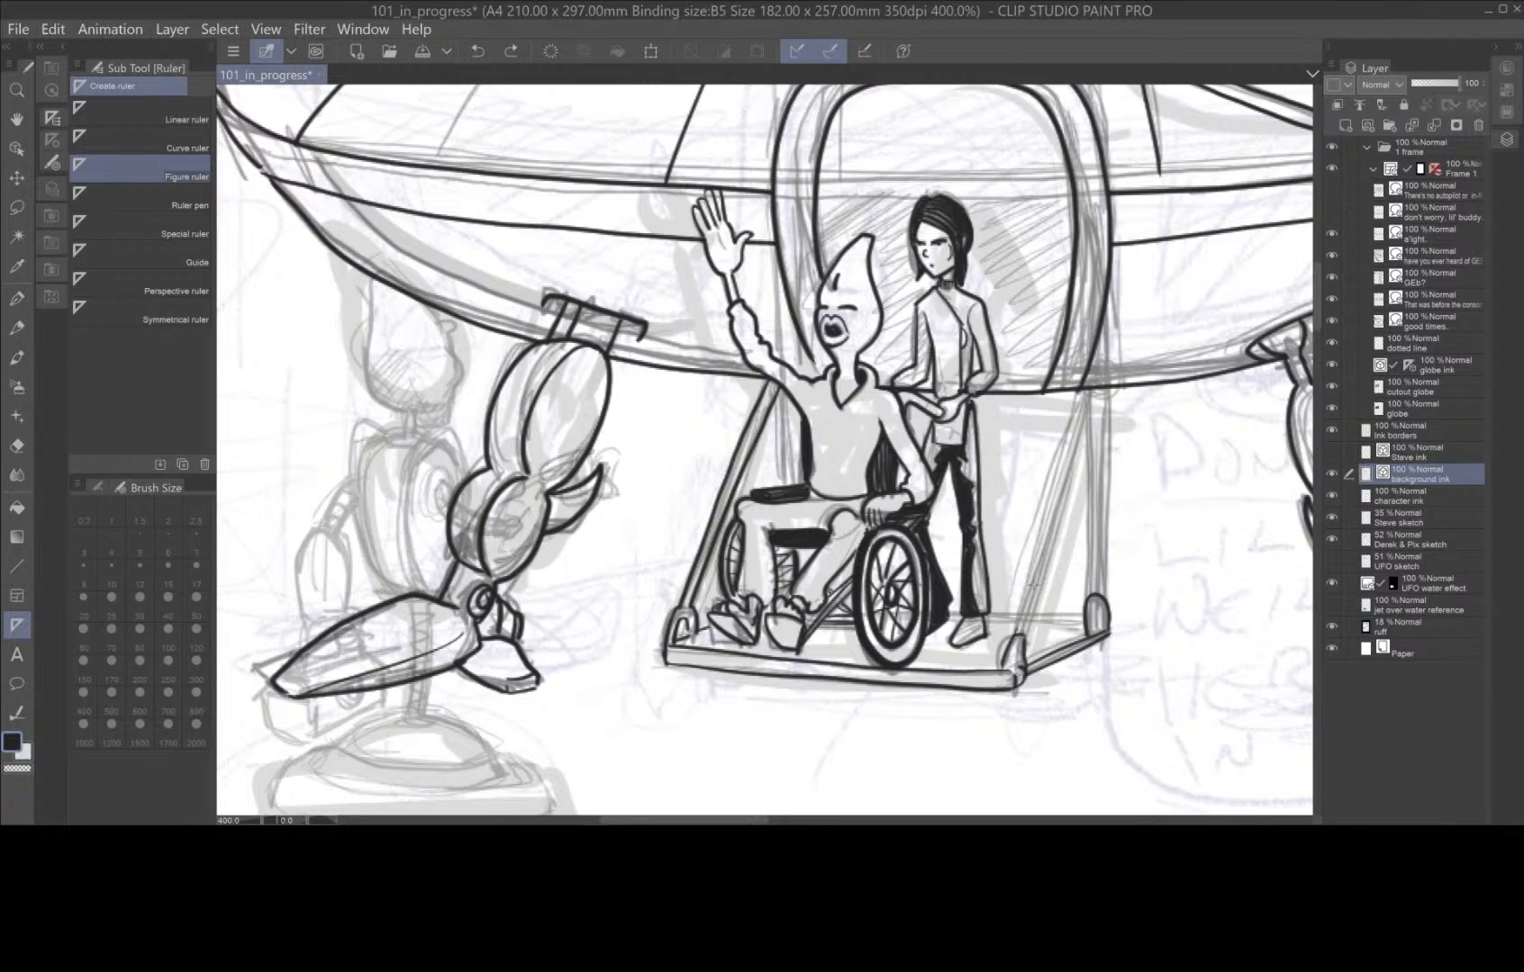
pyautogui.moveTo(1016, 634); pyautogui.dragTo(1086, 395)
pyautogui.click(1076, 598)
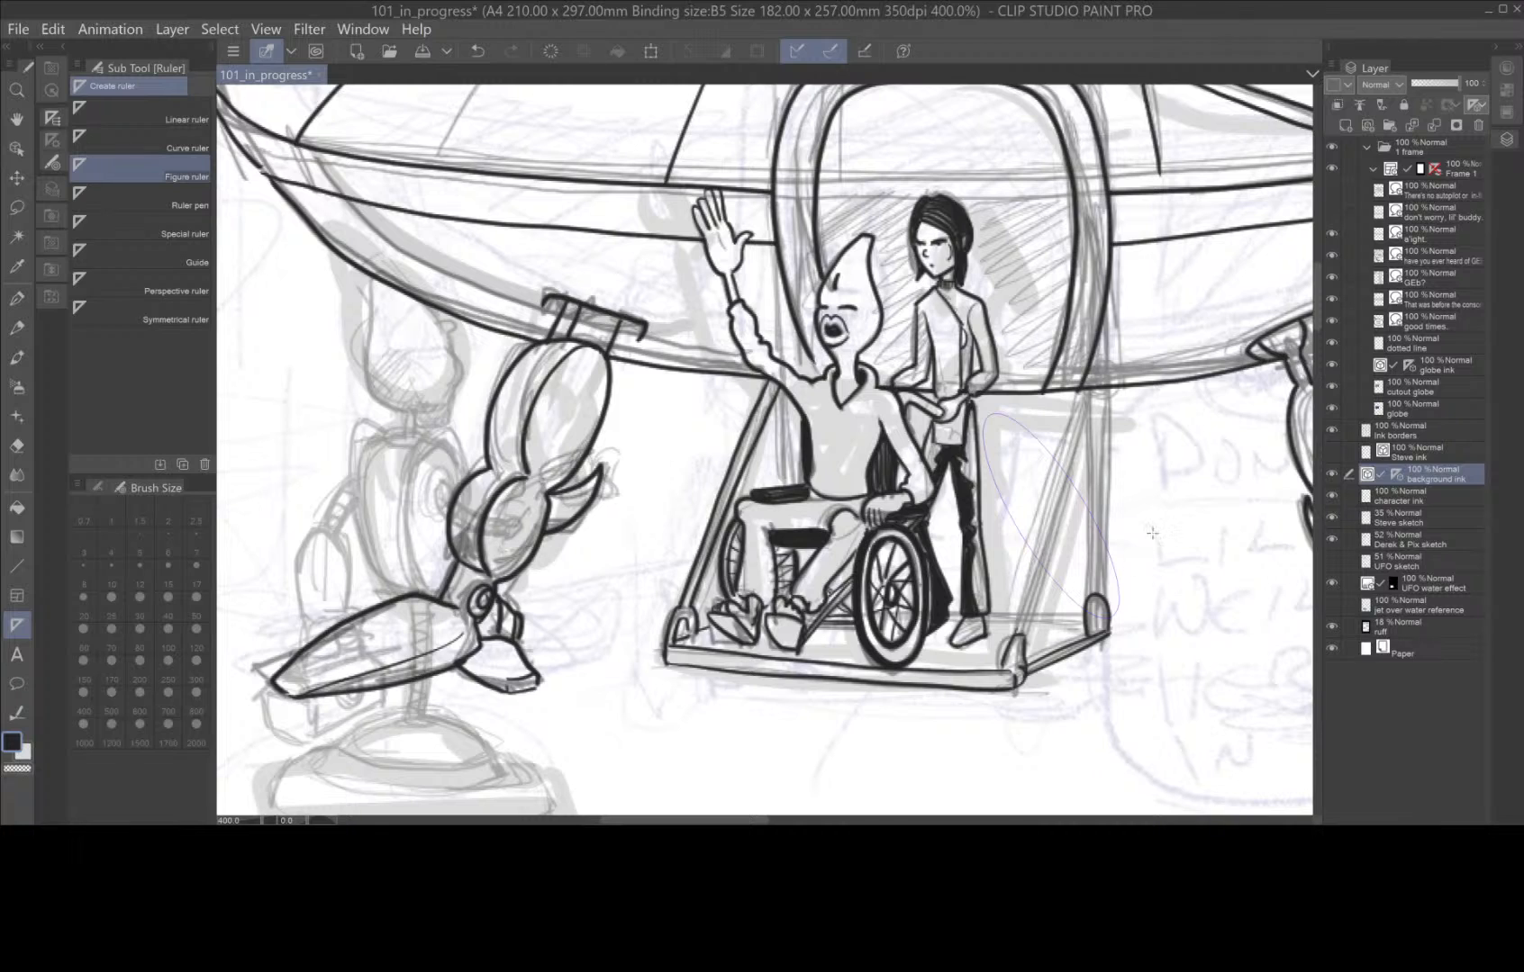
pyautogui.hotkey('ctrl', 'z')
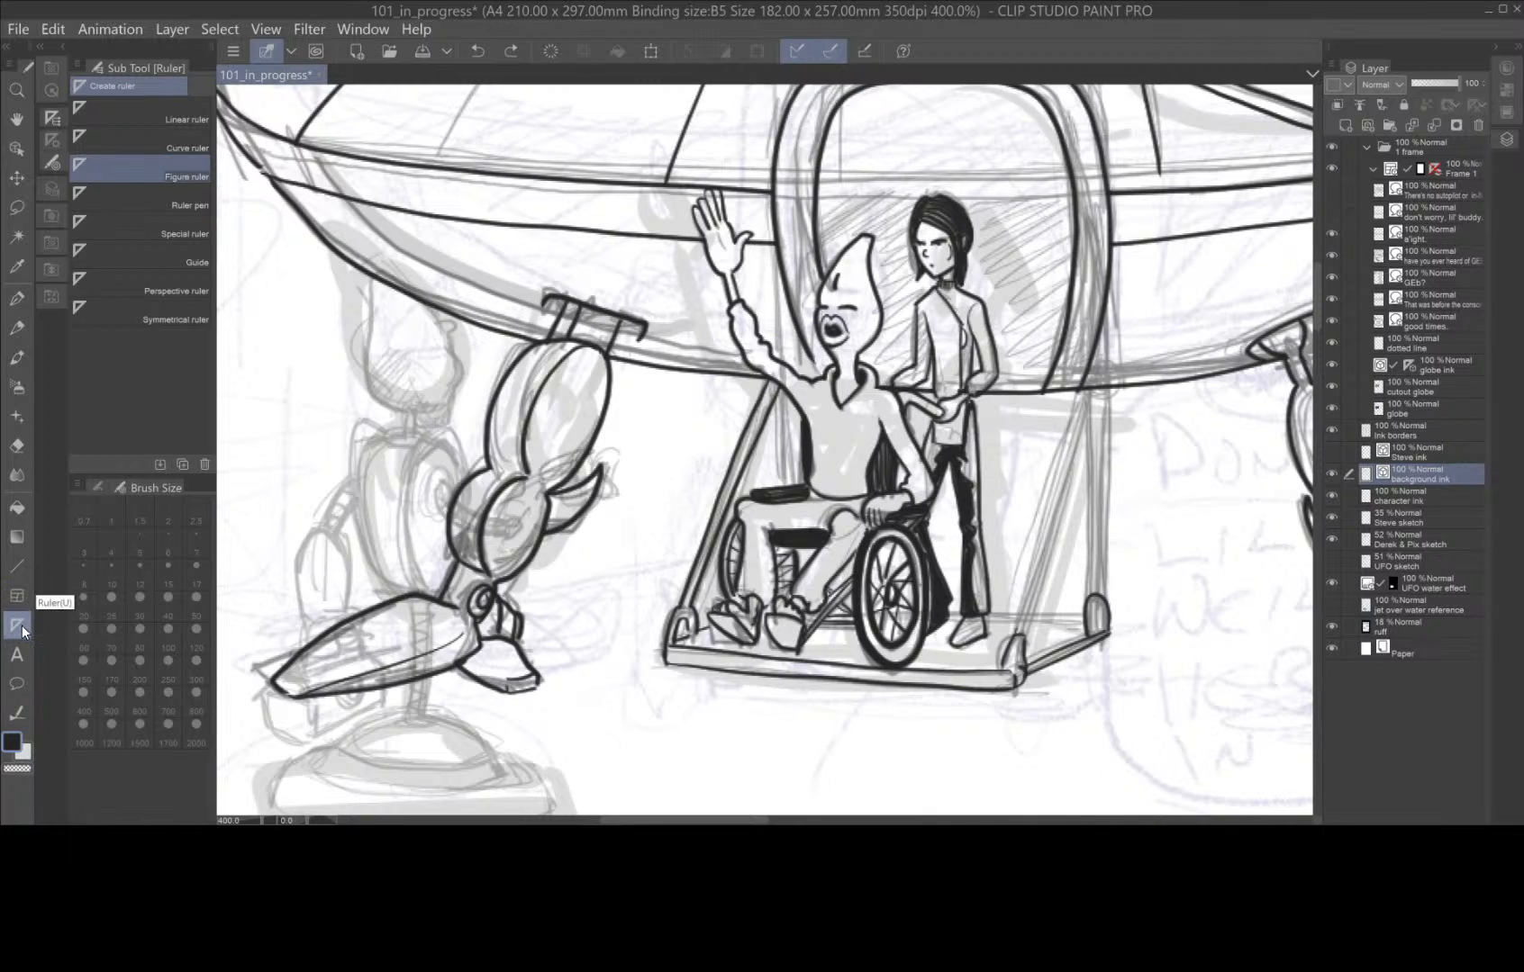
# Place linear rulers along the edges of the slanted support and vertical post on the platform side behind the standing figure.
pyautogui.click(210, 119)
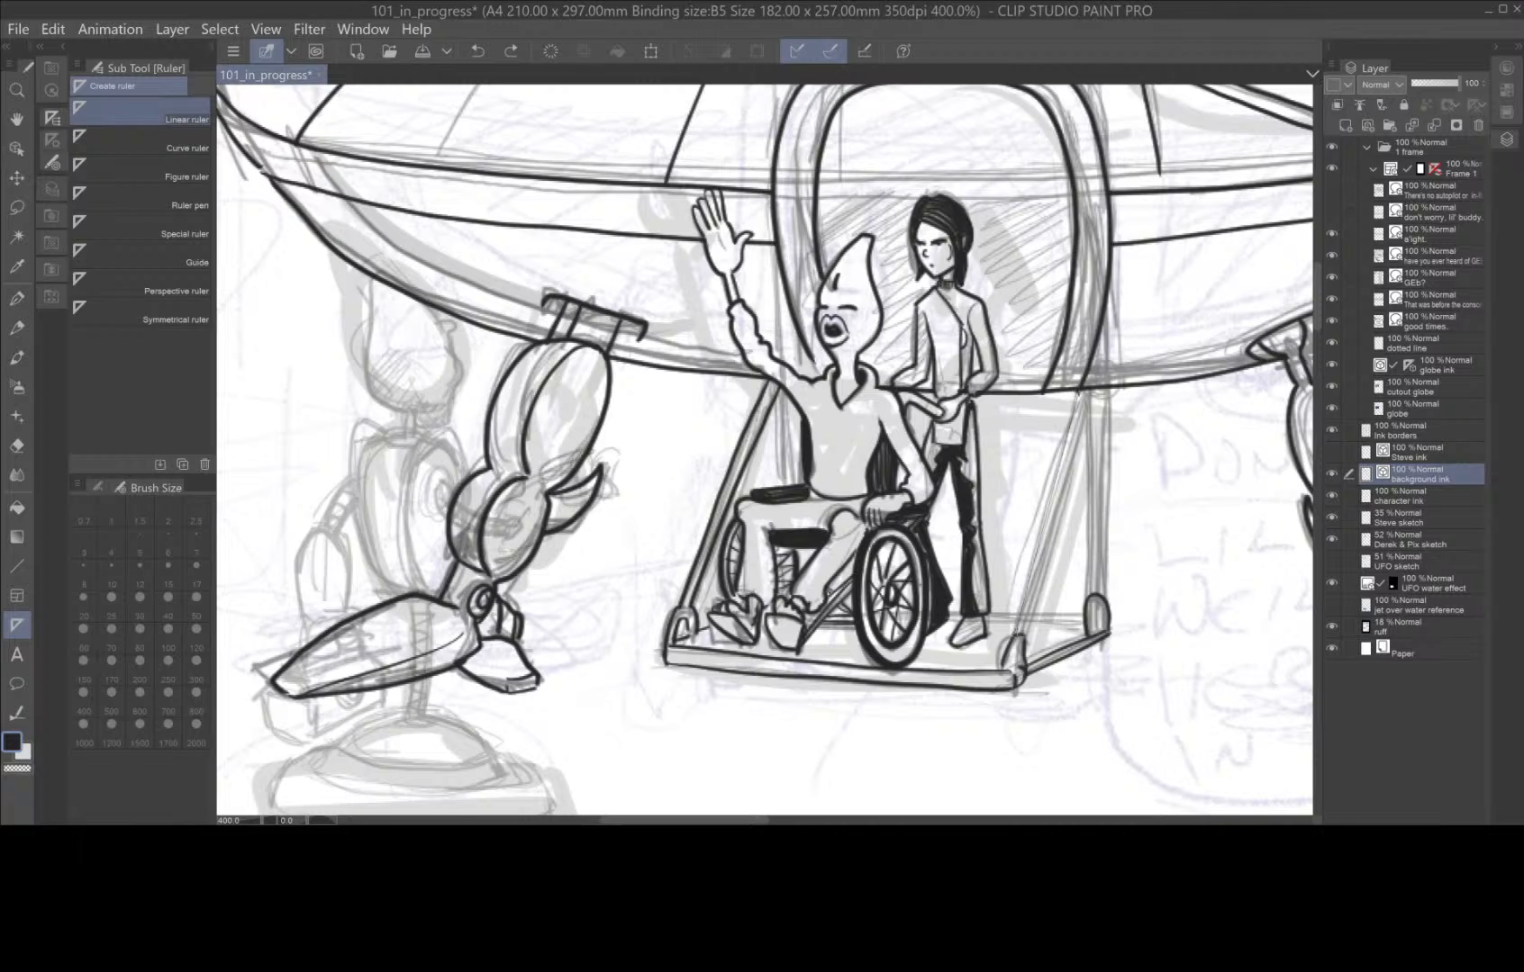
pyautogui.moveTo(1081, 394); pyautogui.dragTo(1026, 630)
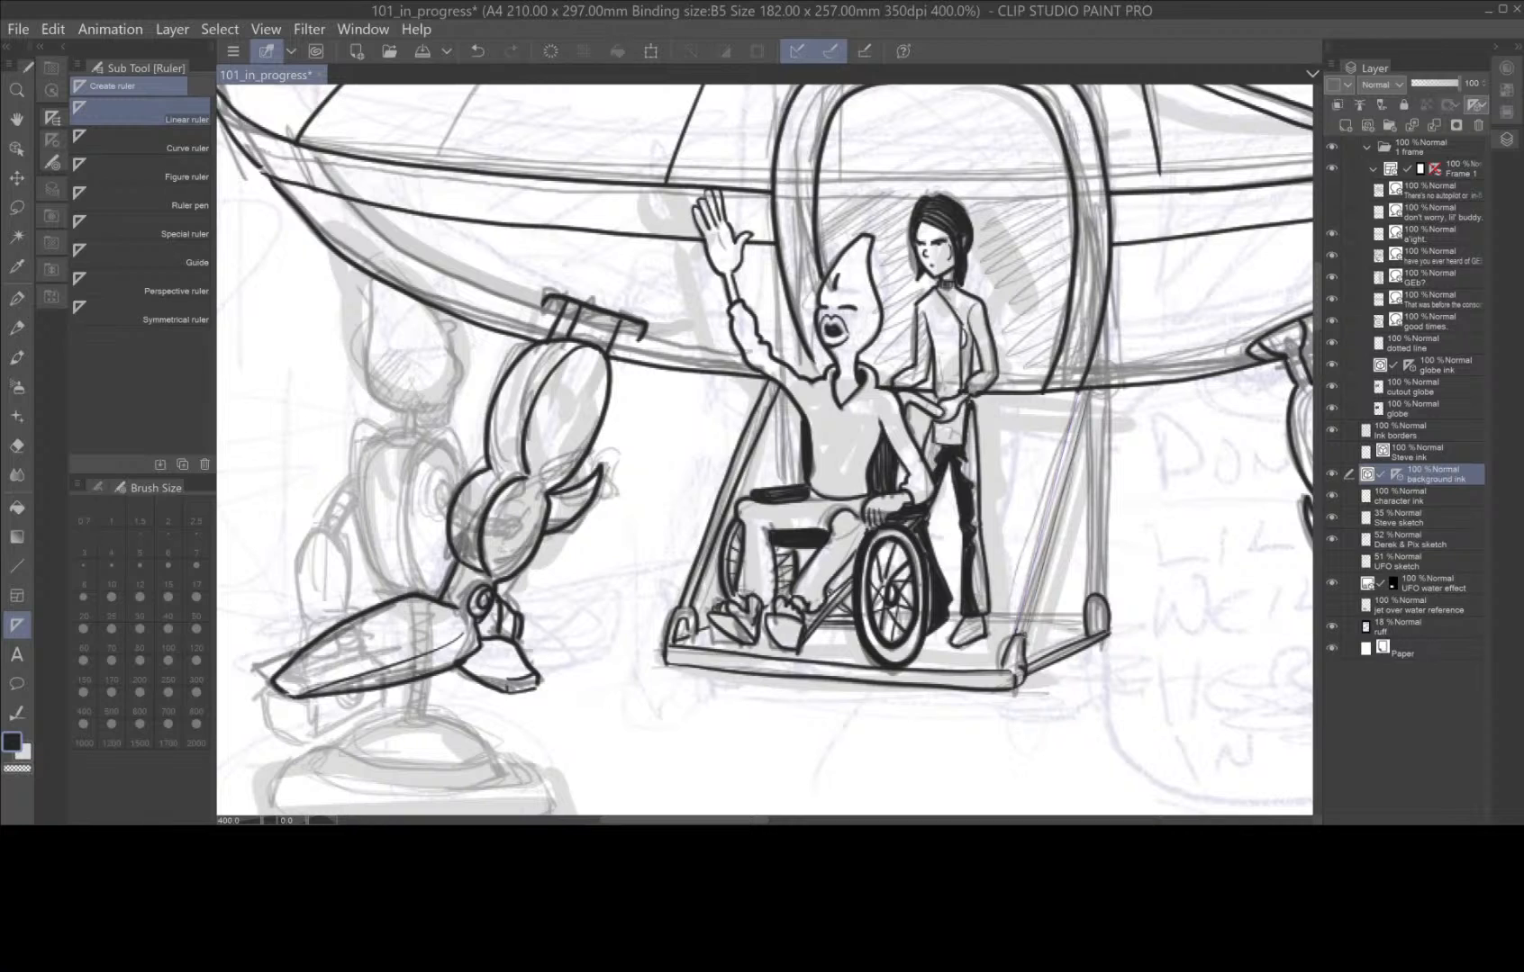
pyautogui.moveTo(1090, 593); pyautogui.dragTo(1088, 393)
pyautogui.moveTo(1099, 594); pyautogui.dragTo(1099, 395)
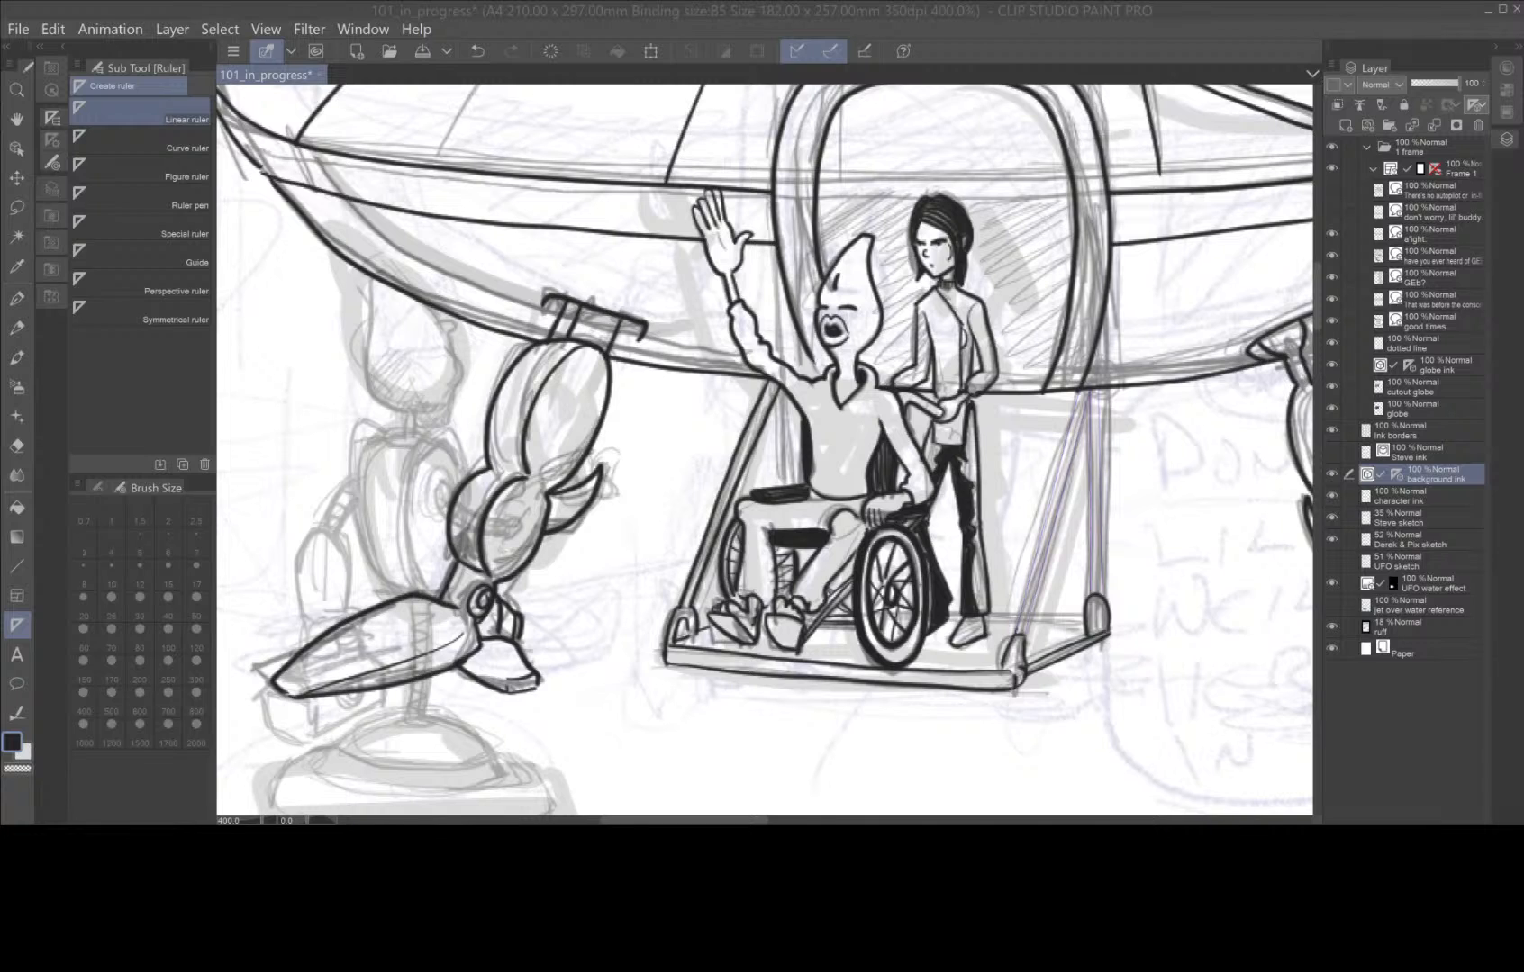
# Ink the slanted support and vertical post along their rulers with the G-pen, from the platform corners up to the hull.
pyautogui.click(16, 298)
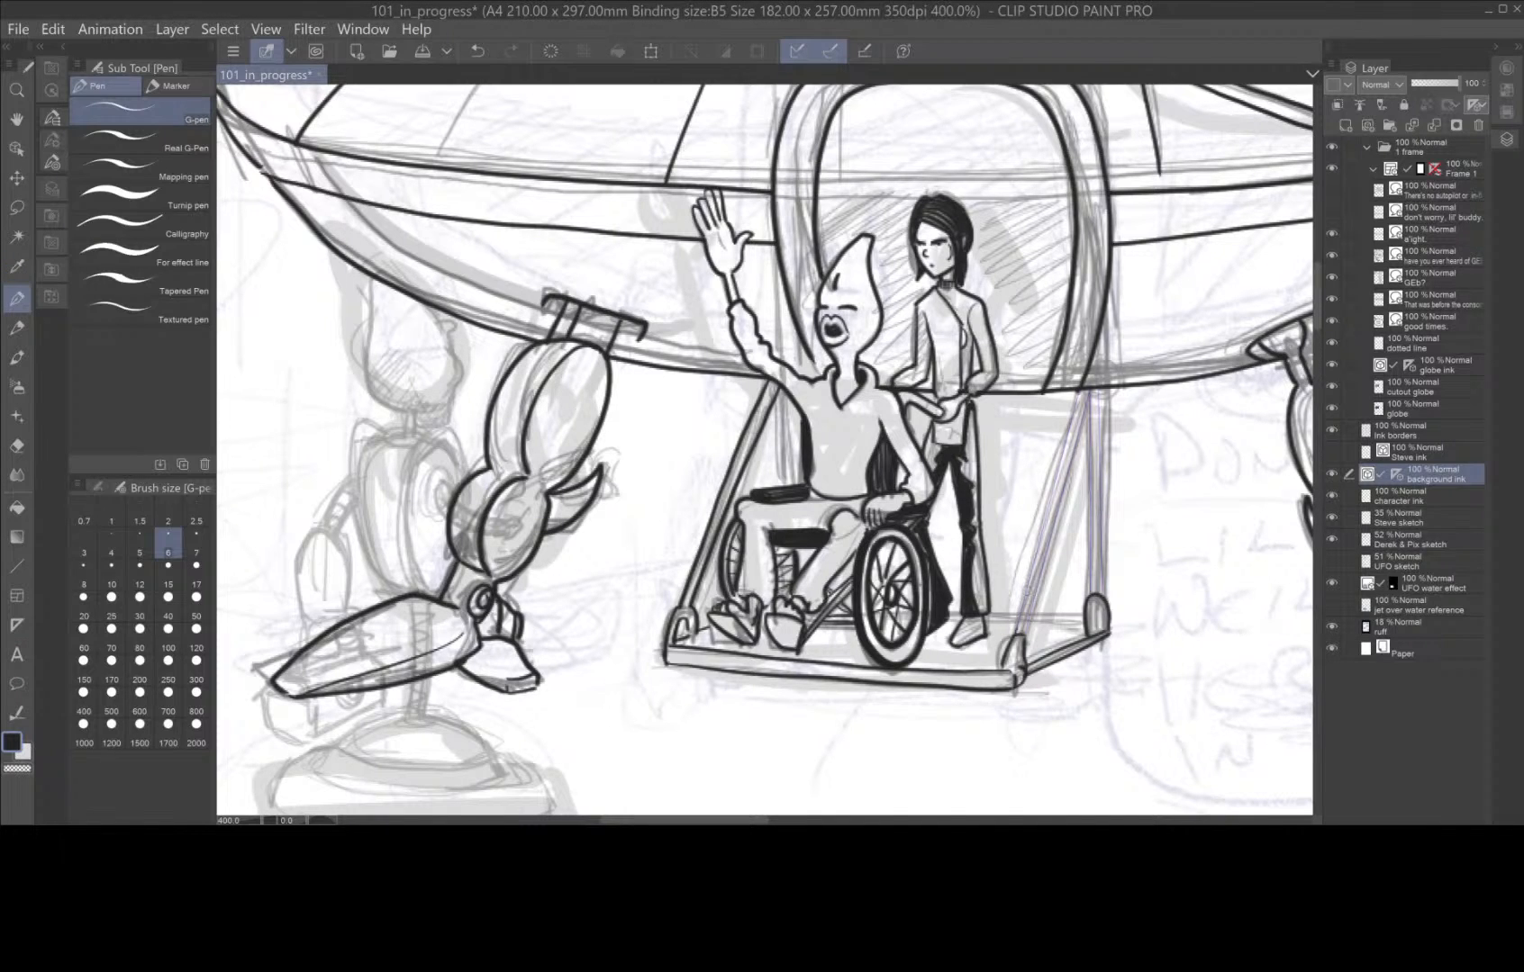
pyautogui.moveTo(1013, 635); pyautogui.dragTo(1085, 391)
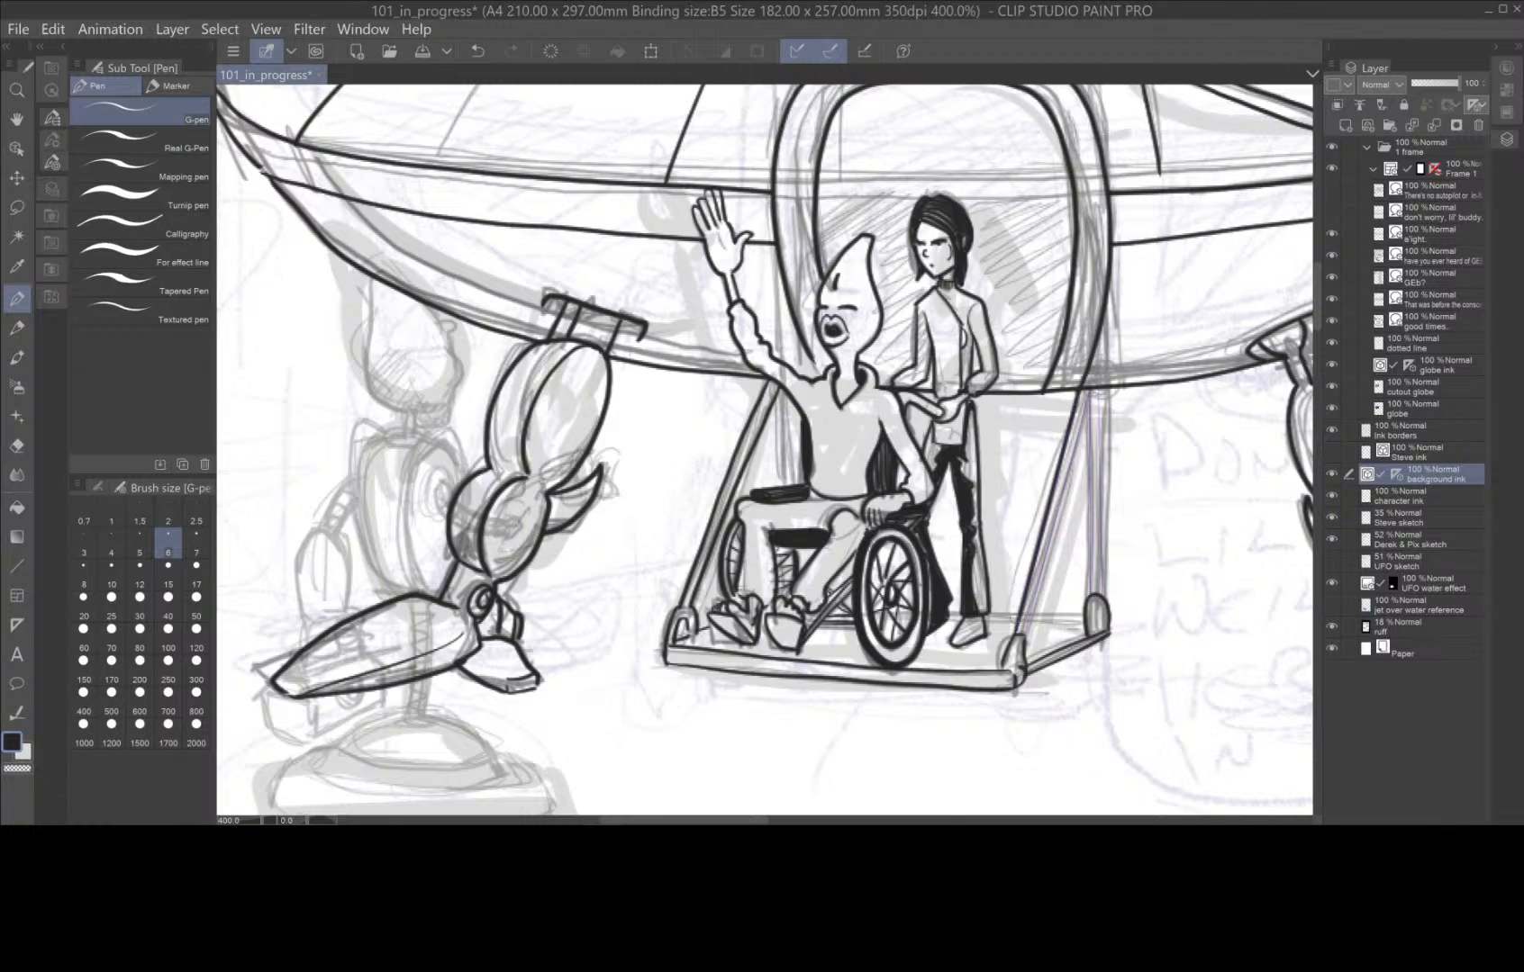
pyautogui.moveTo(1022, 638); pyautogui.dragTo(1088, 399)
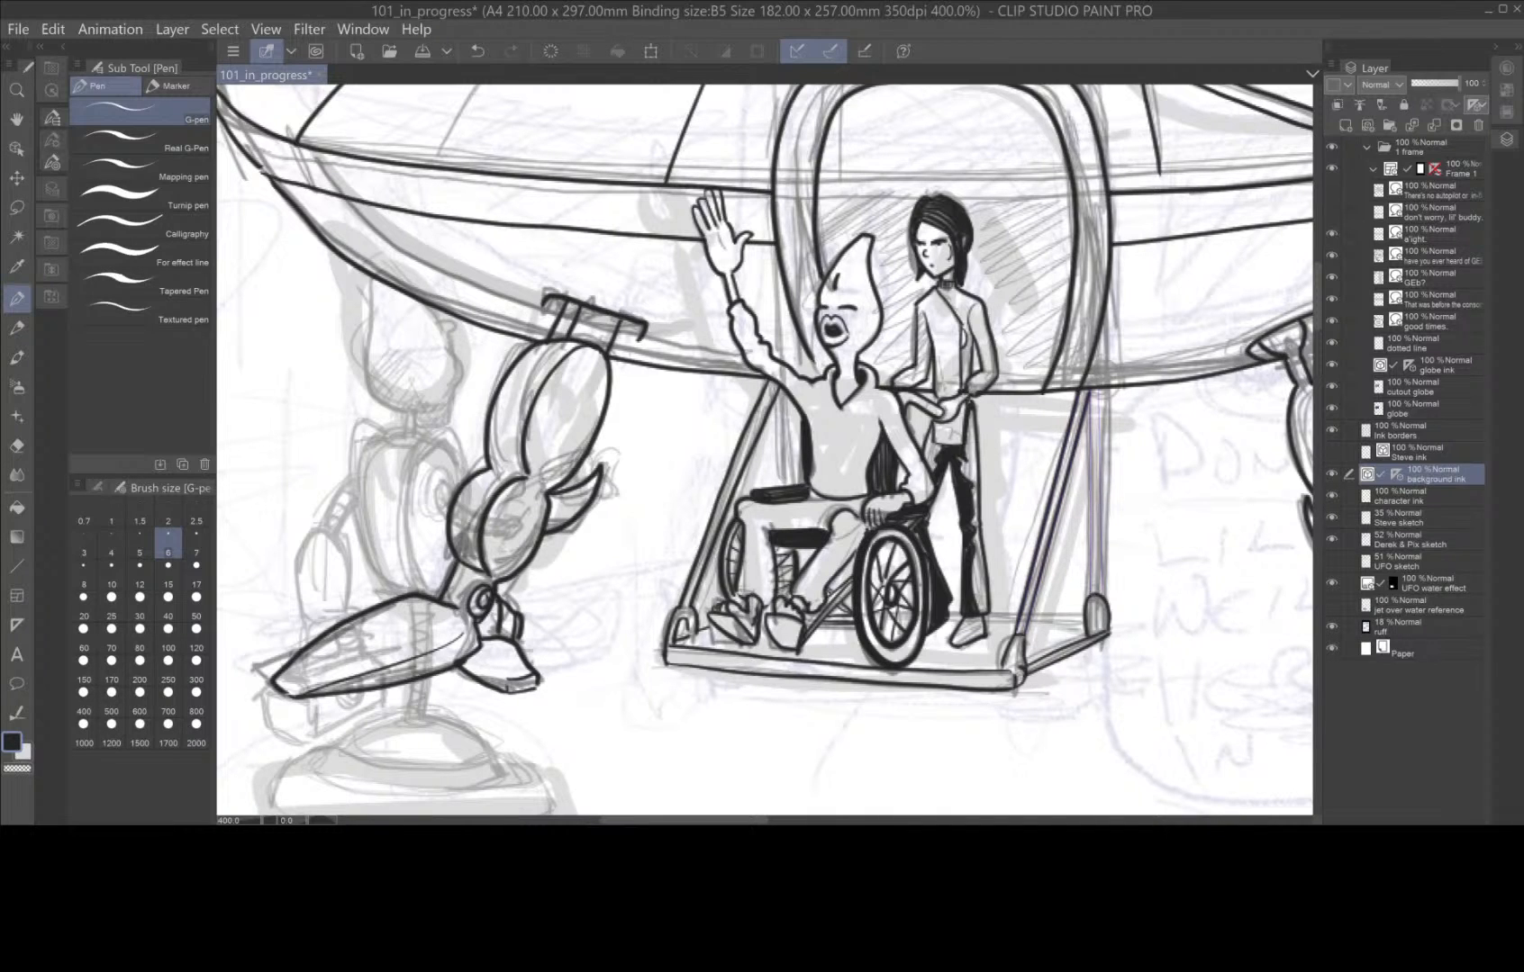
pyautogui.moveTo(1088, 600); pyautogui.dragTo(1086, 393)
pyautogui.moveTo(1100, 599); pyautogui.dragTo(1095, 389)
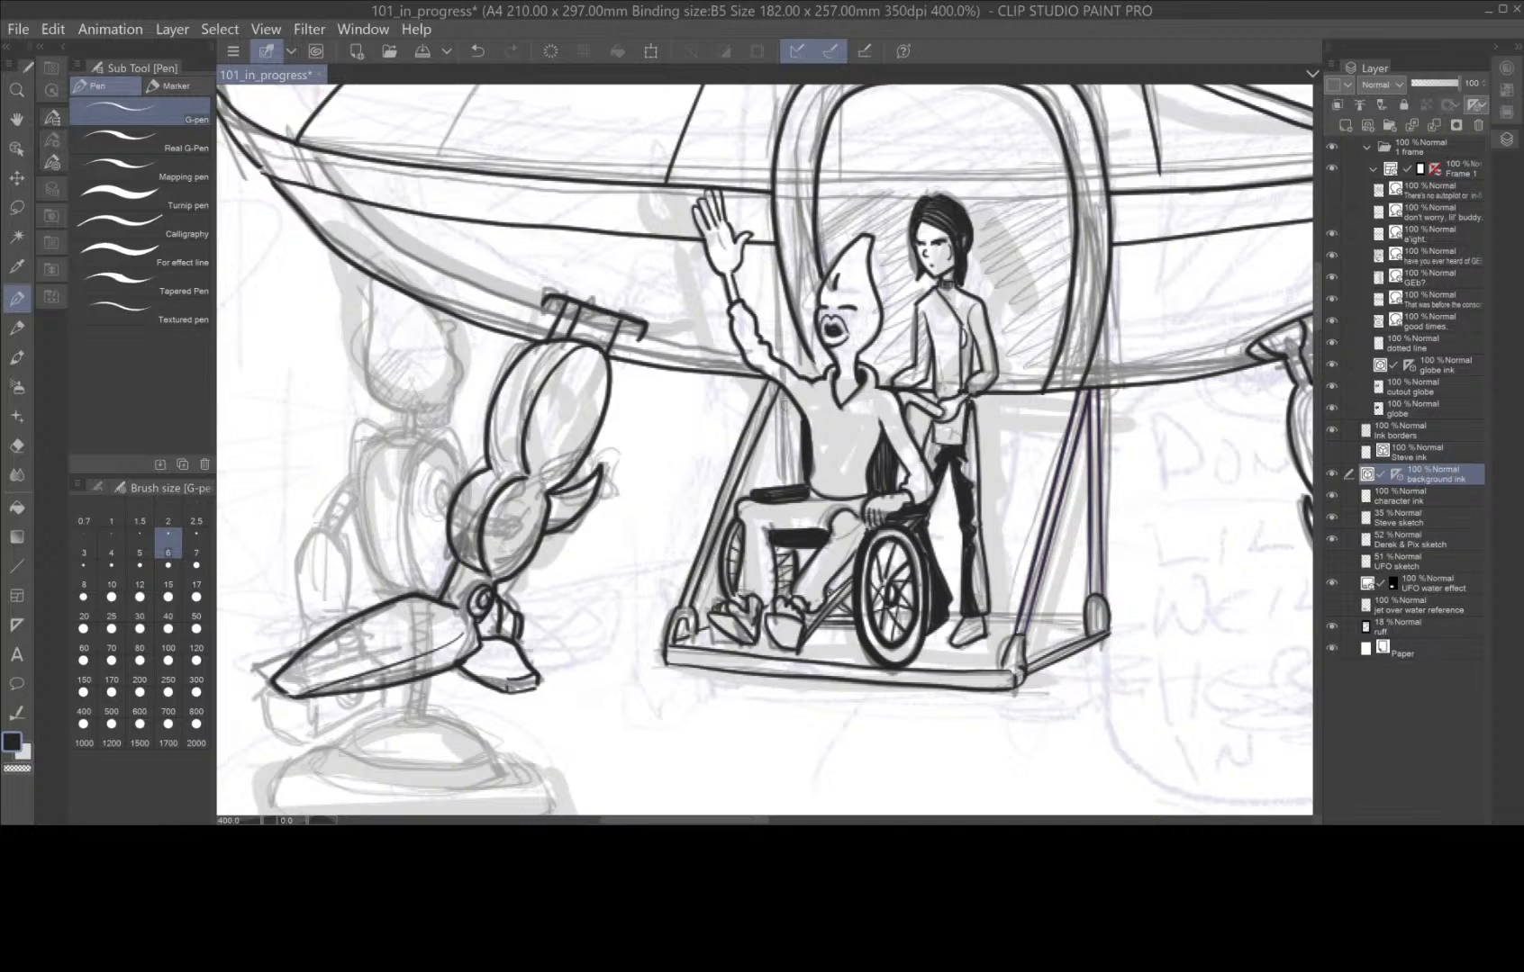
# Ink the far vertical post behind the seated figure's raised arm and the platform's back edge behind the standing figure and wheelchair.
pyautogui.moveTo(782, 383); pyautogui.dragTo(779, 492)
pyautogui.moveTo(792, 392); pyautogui.dragTo(791, 490)
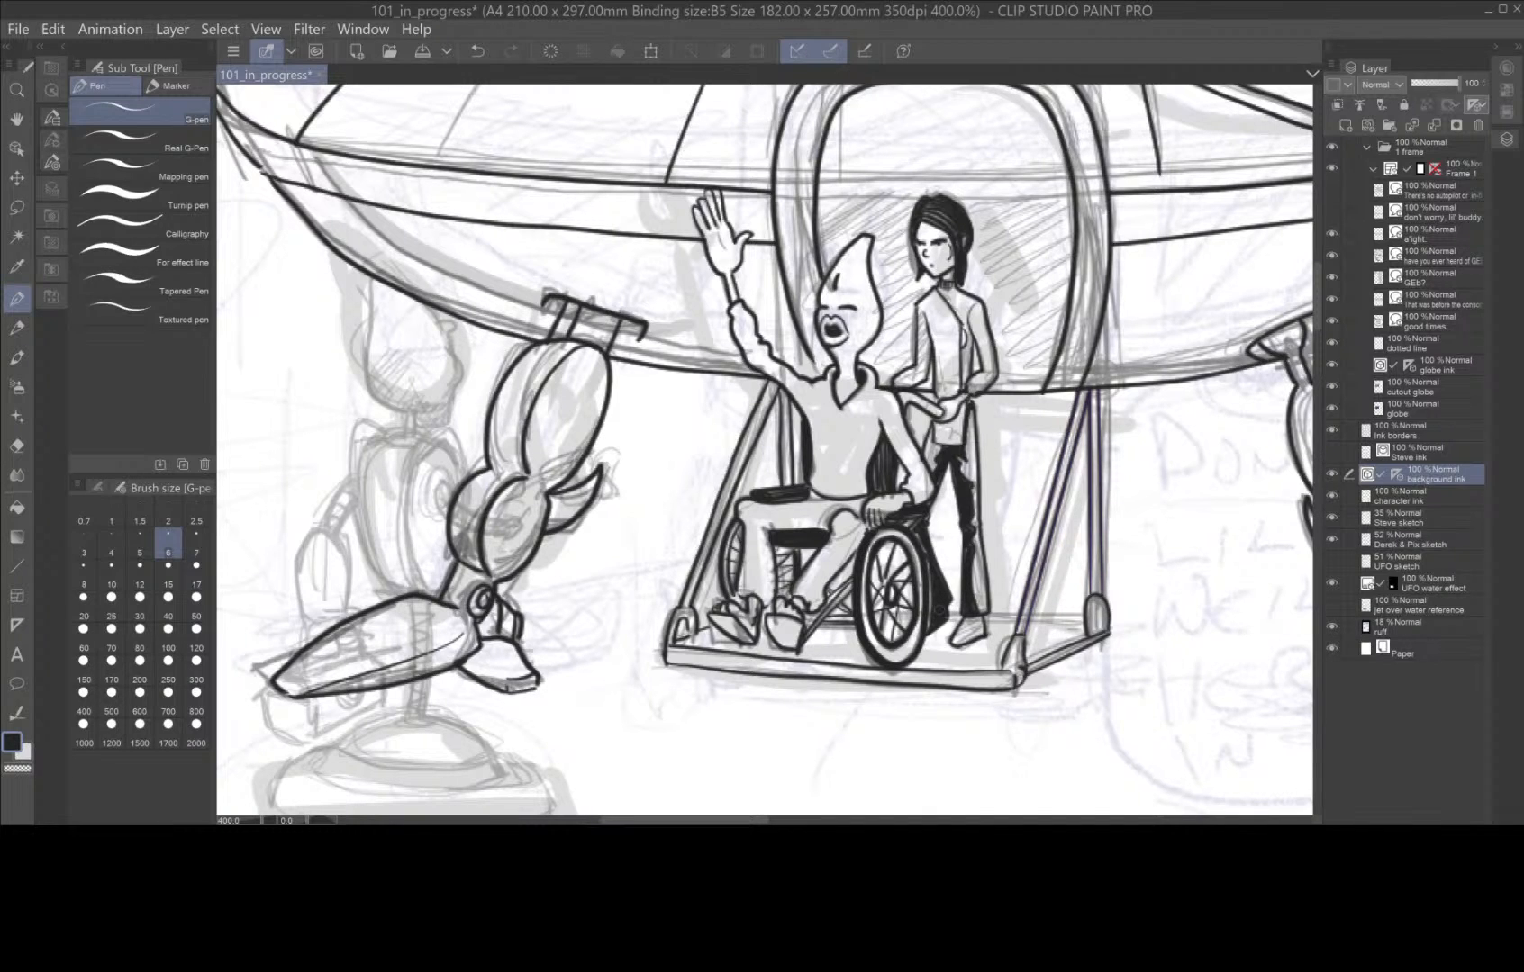
pyautogui.moveTo(979, 612); pyautogui.dragTo(1086, 616)
pyautogui.moveTo(911, 610); pyautogui.dragTo(844, 611)
pyautogui.click(19, 443)
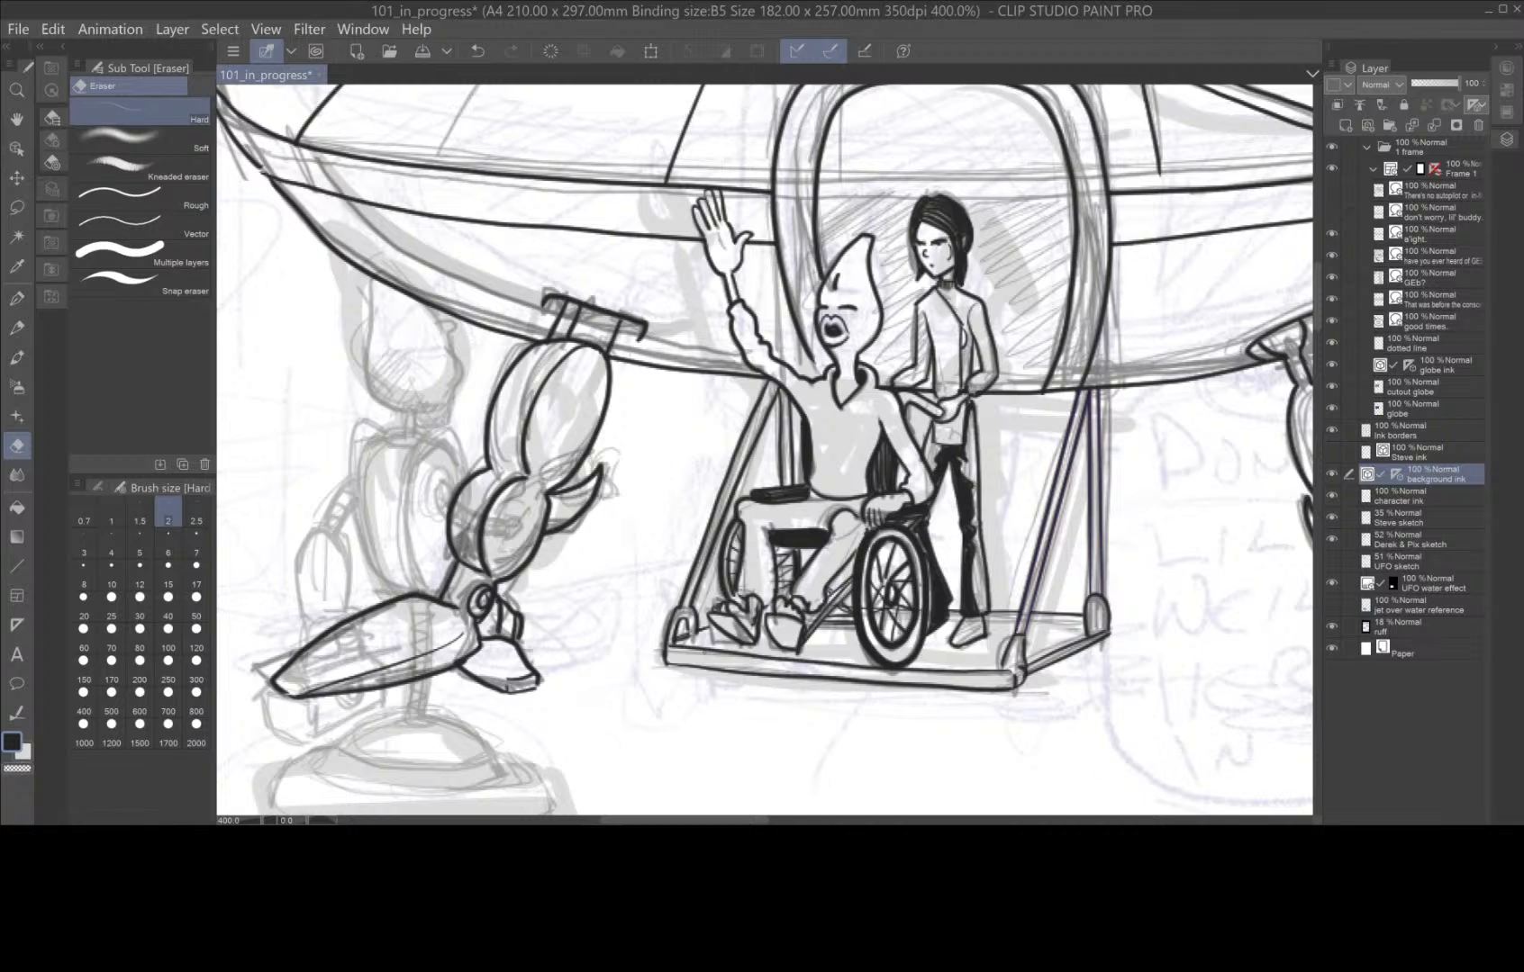
pyautogui.scroll(-2, 1103, 445)
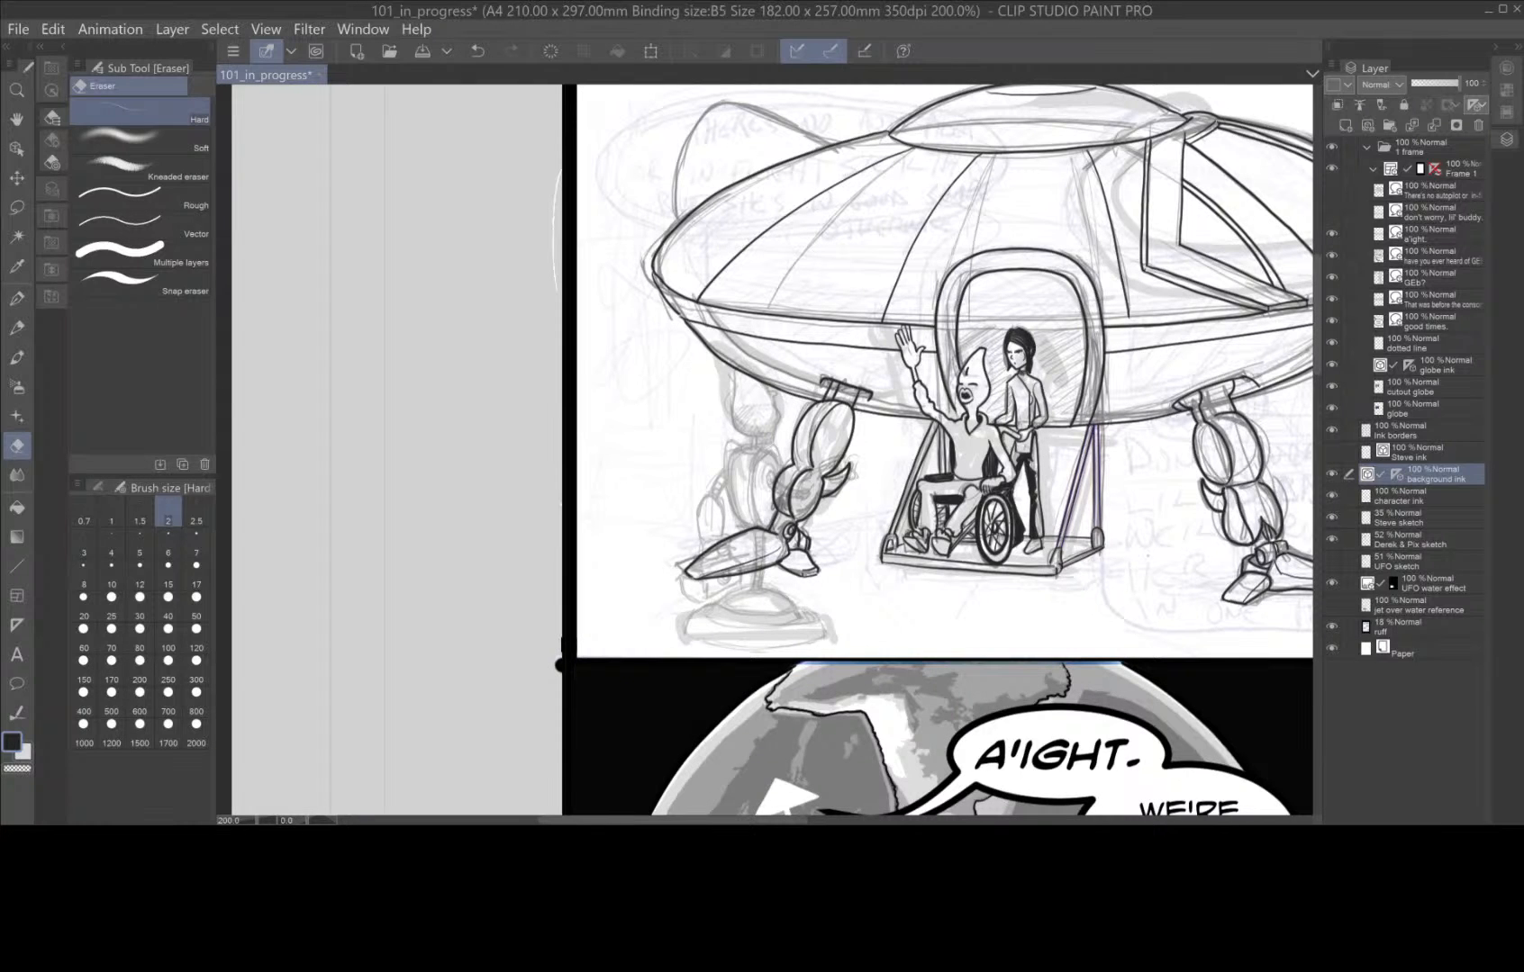
pyautogui.moveTo(1142, 565); pyautogui.dragTo(1078, 568)
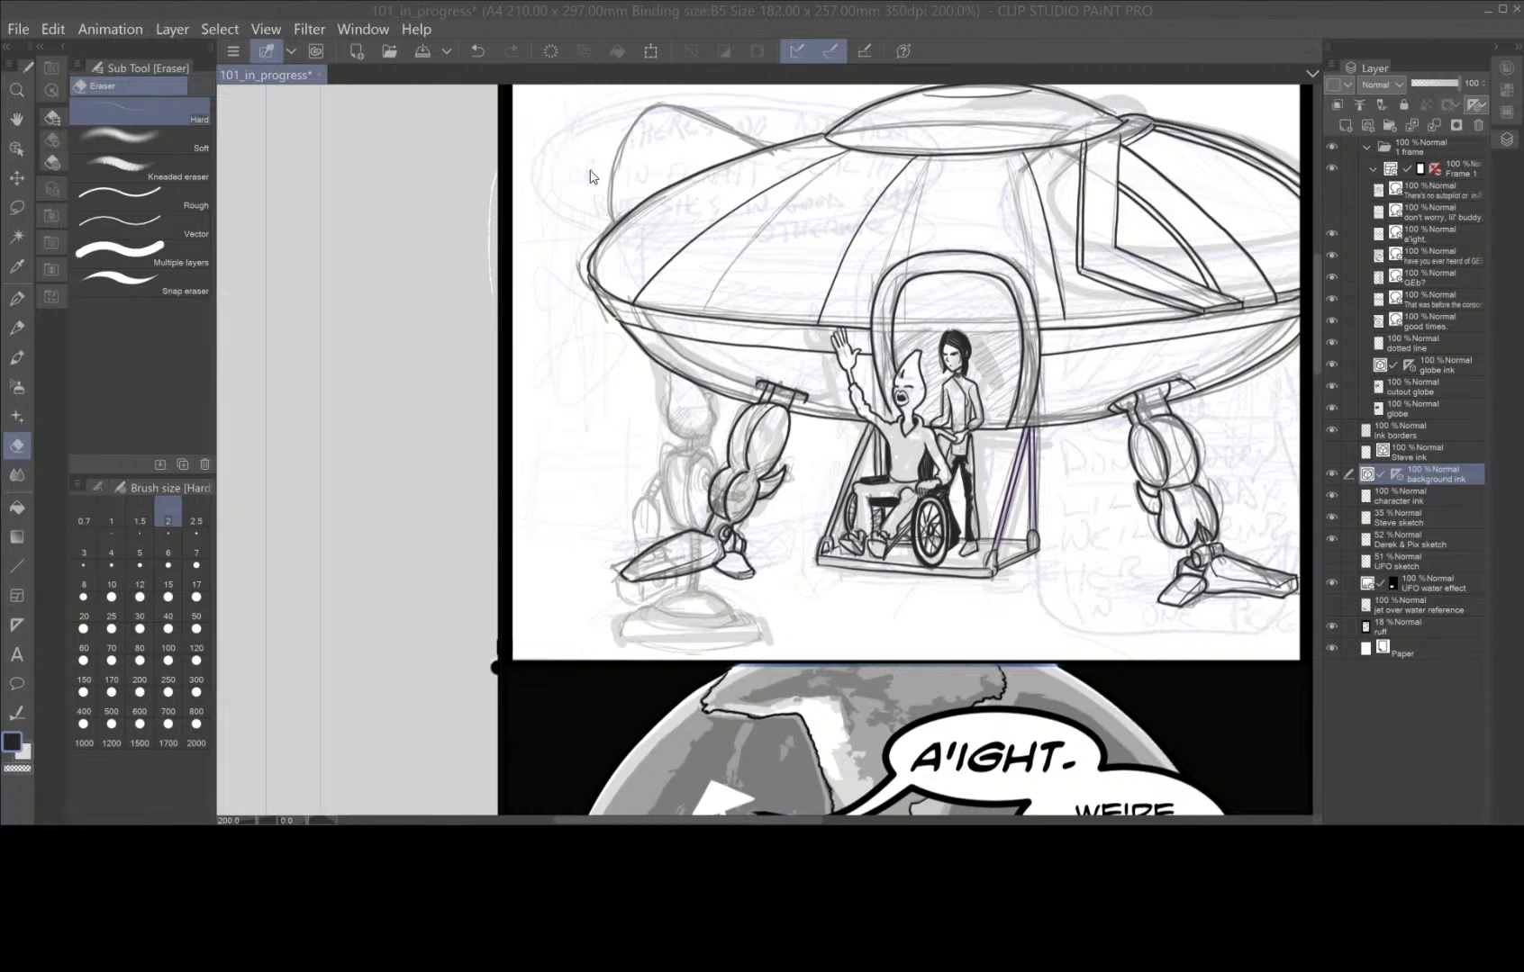
pyautogui.click(17, 299)
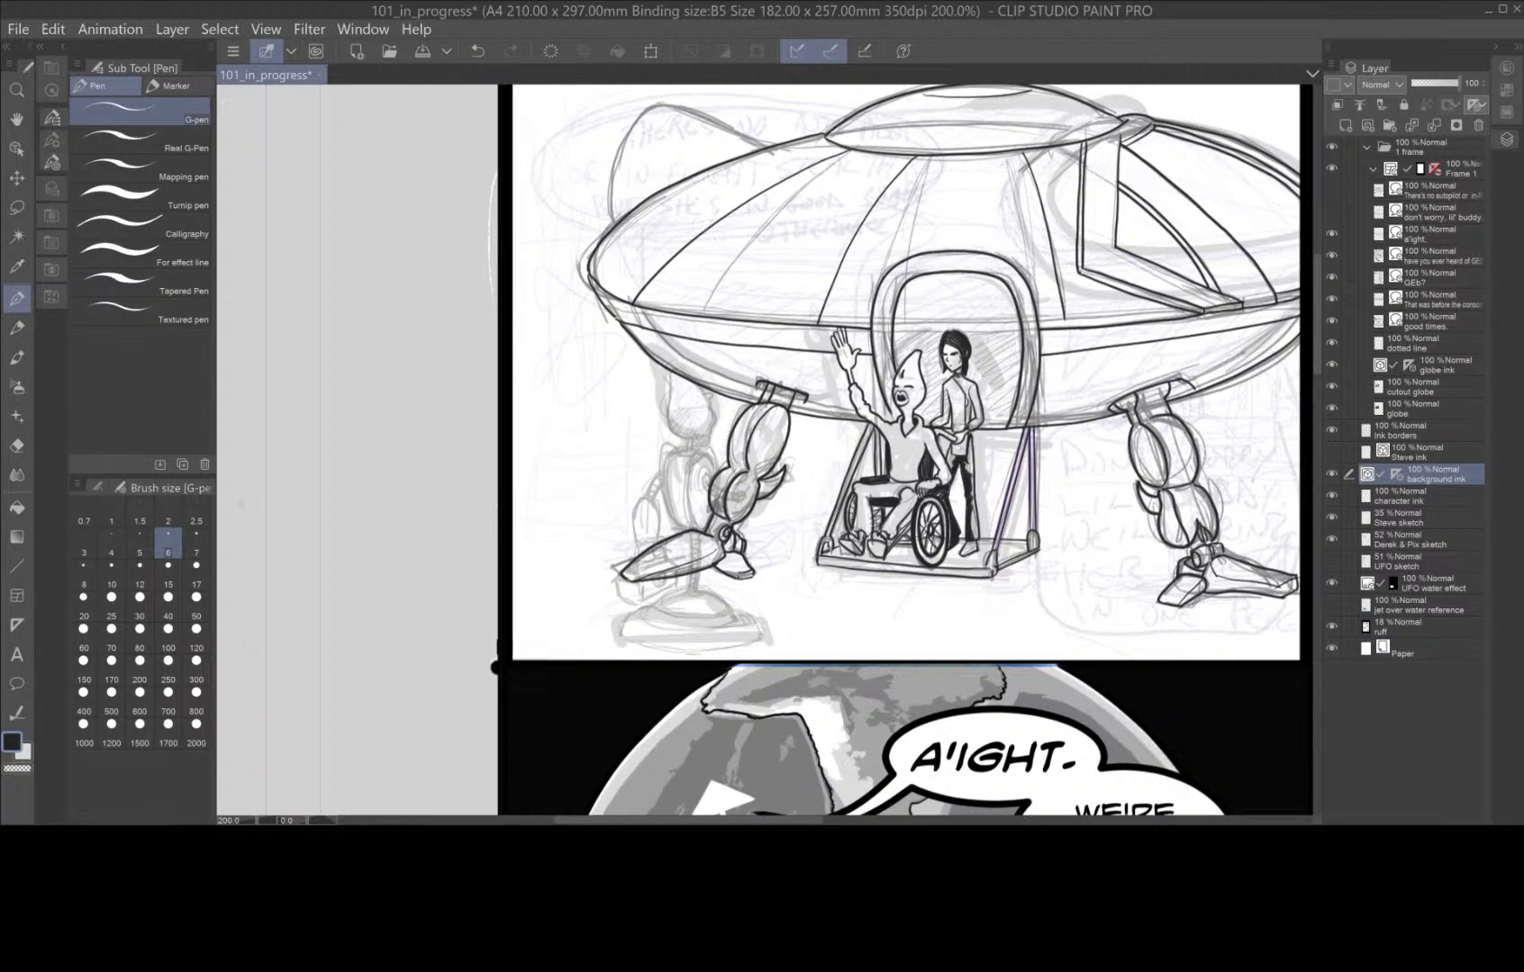
pyautogui.click(141, 579)
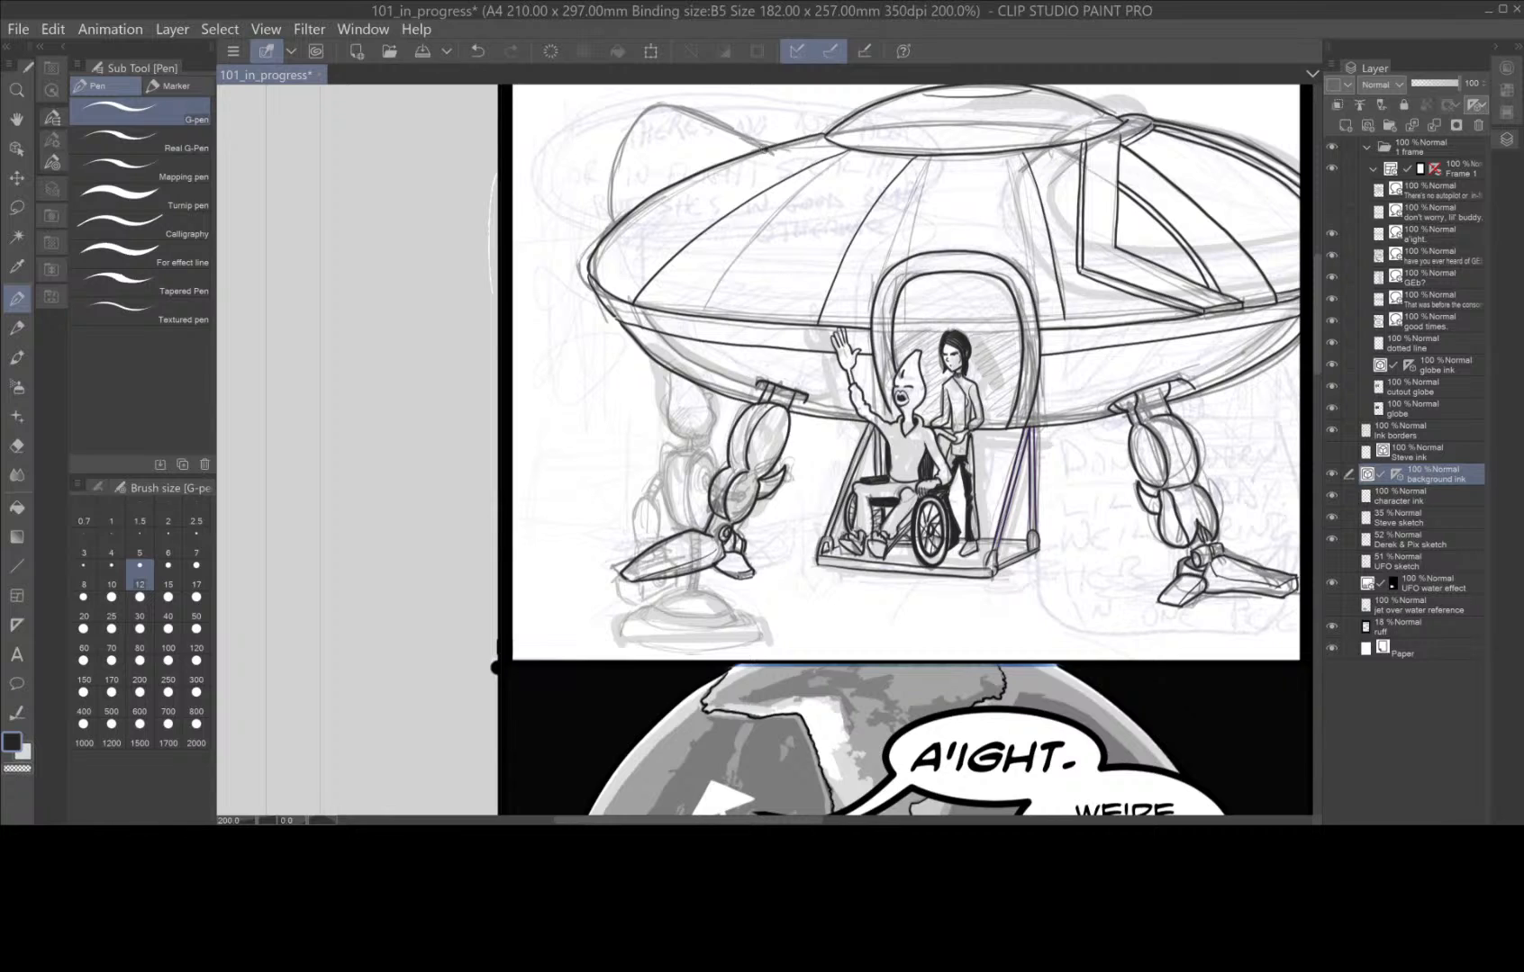
pyautogui.moveTo(766, 151)
pyautogui.mouseDown()
pyautogui.moveTo(646, 108)
pyautogui.moveTo(618, 142)
pyautogui.moveTo(607, 234)
pyautogui.mouseUp()
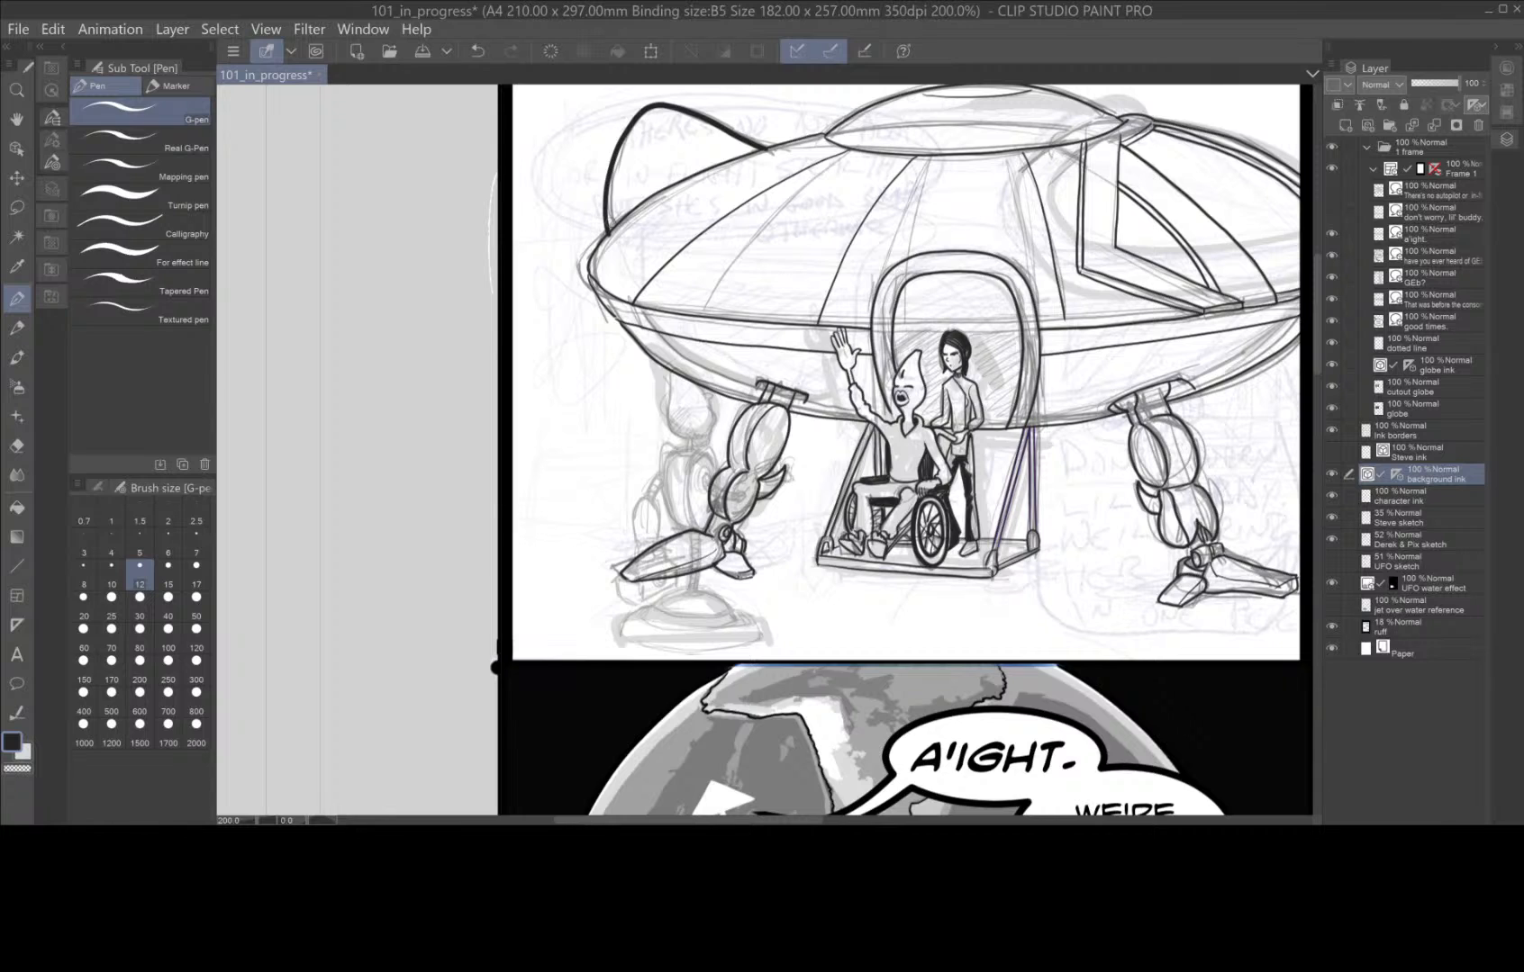
pyautogui.hotkey('ctrl', 'z')
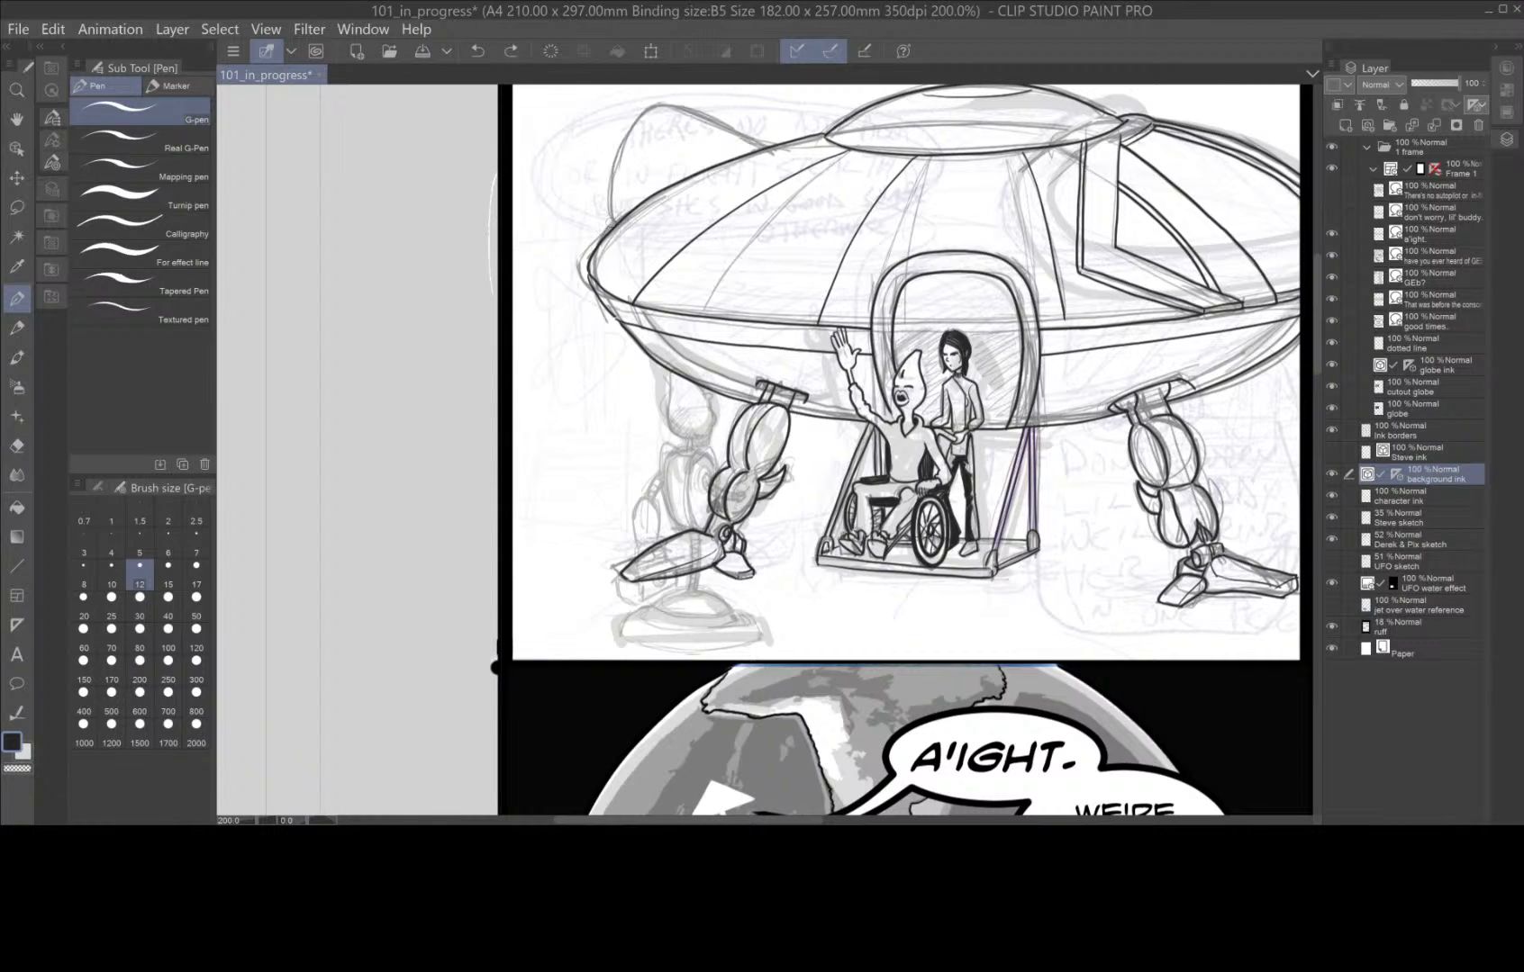
# Ink the curved fin rising behind the far left of the saucer's upper hull with the G-pen at size 8.
pyautogui.click(84, 571)
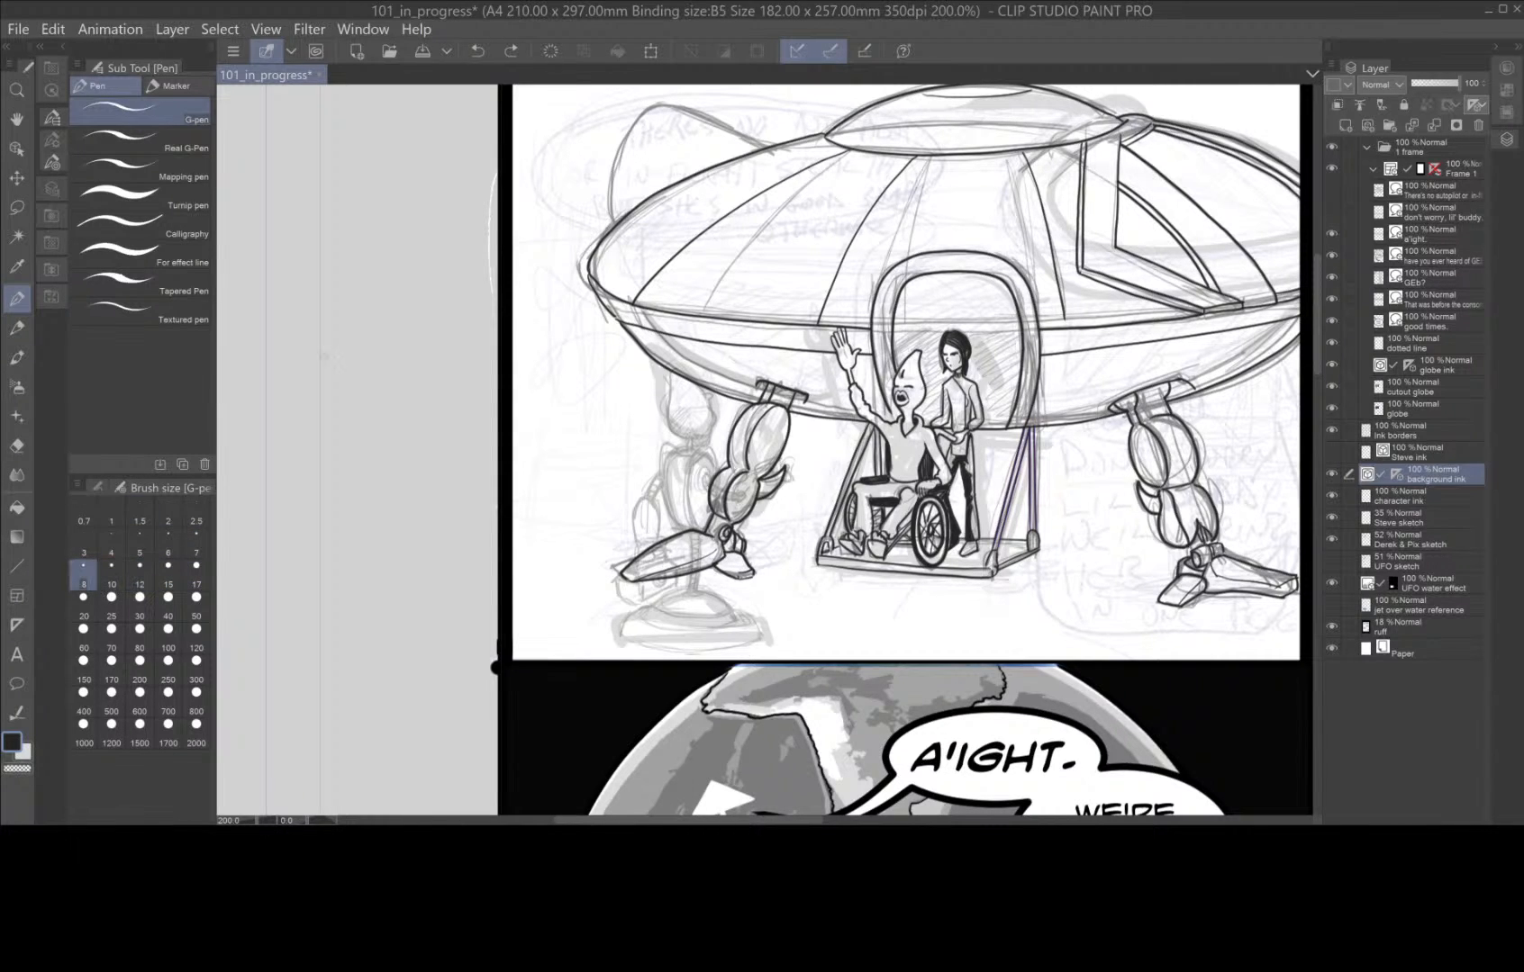
pyautogui.moveTo(766, 148)
pyautogui.mouseDown()
pyautogui.moveTo(650, 108)
pyautogui.moveTo(608, 173)
pyautogui.moveTo(601, 229)
pyautogui.mouseUp()
pyautogui.hotkey('ctrl', 'z')
pyautogui.moveTo(779, 152)
pyautogui.mouseDown()
pyautogui.moveTo(650, 105)
pyautogui.moveTo(608, 180)
pyautogui.moveTo(607, 237)
pyautogui.mouseUp()
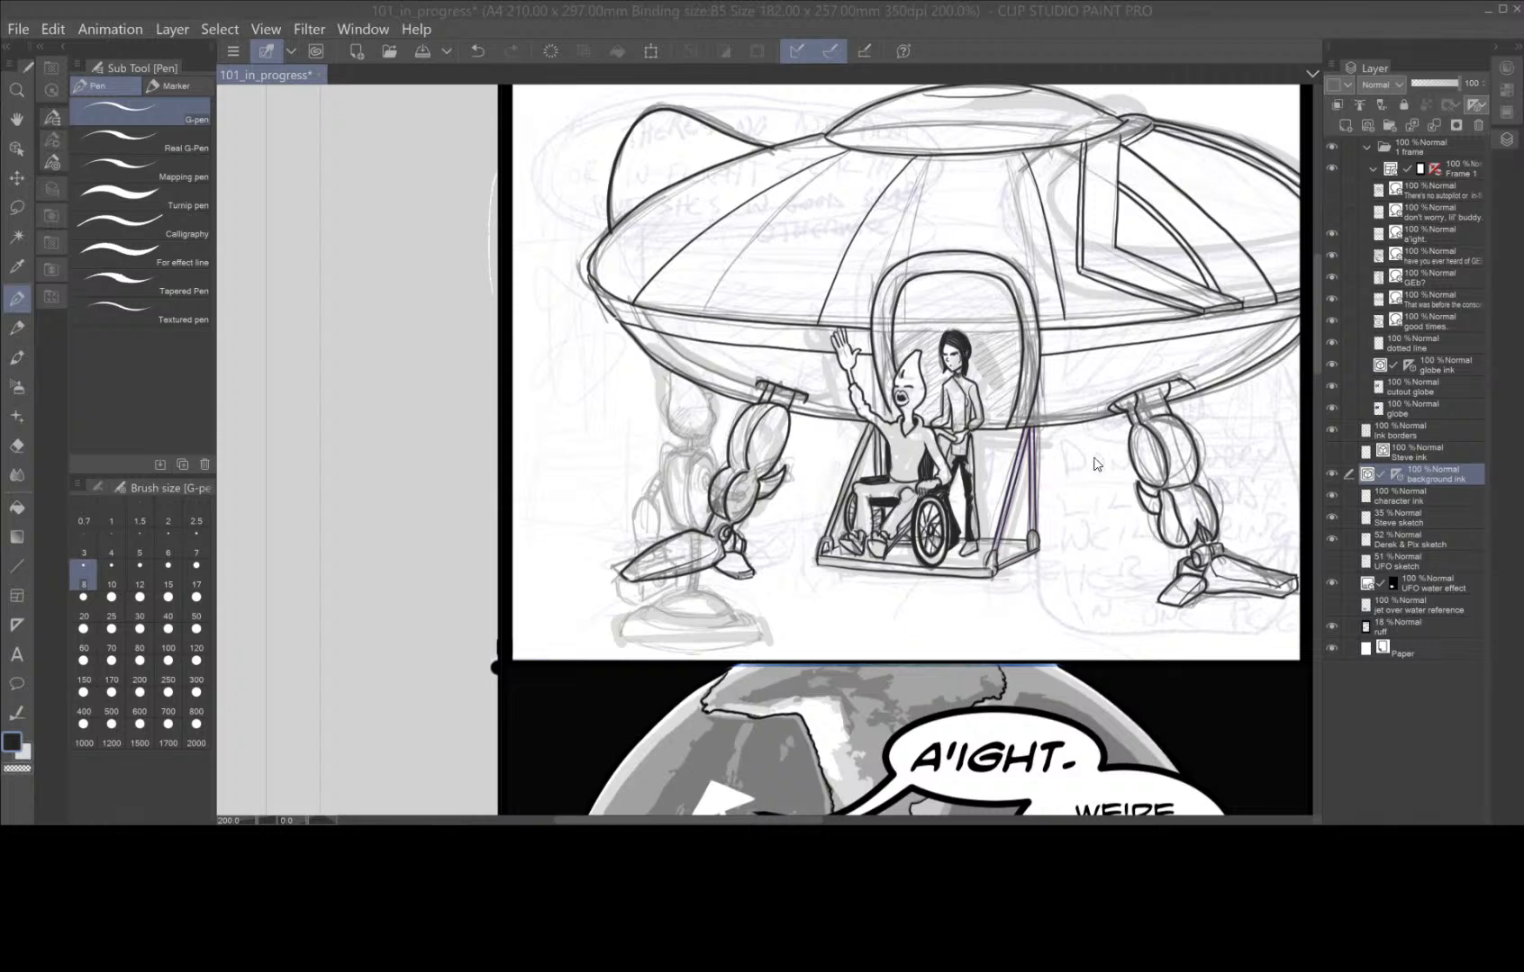
pyautogui.moveTo(1091, 486); pyautogui.dragTo(981, 609)
pyautogui.hotkey('ctrl', 'z')
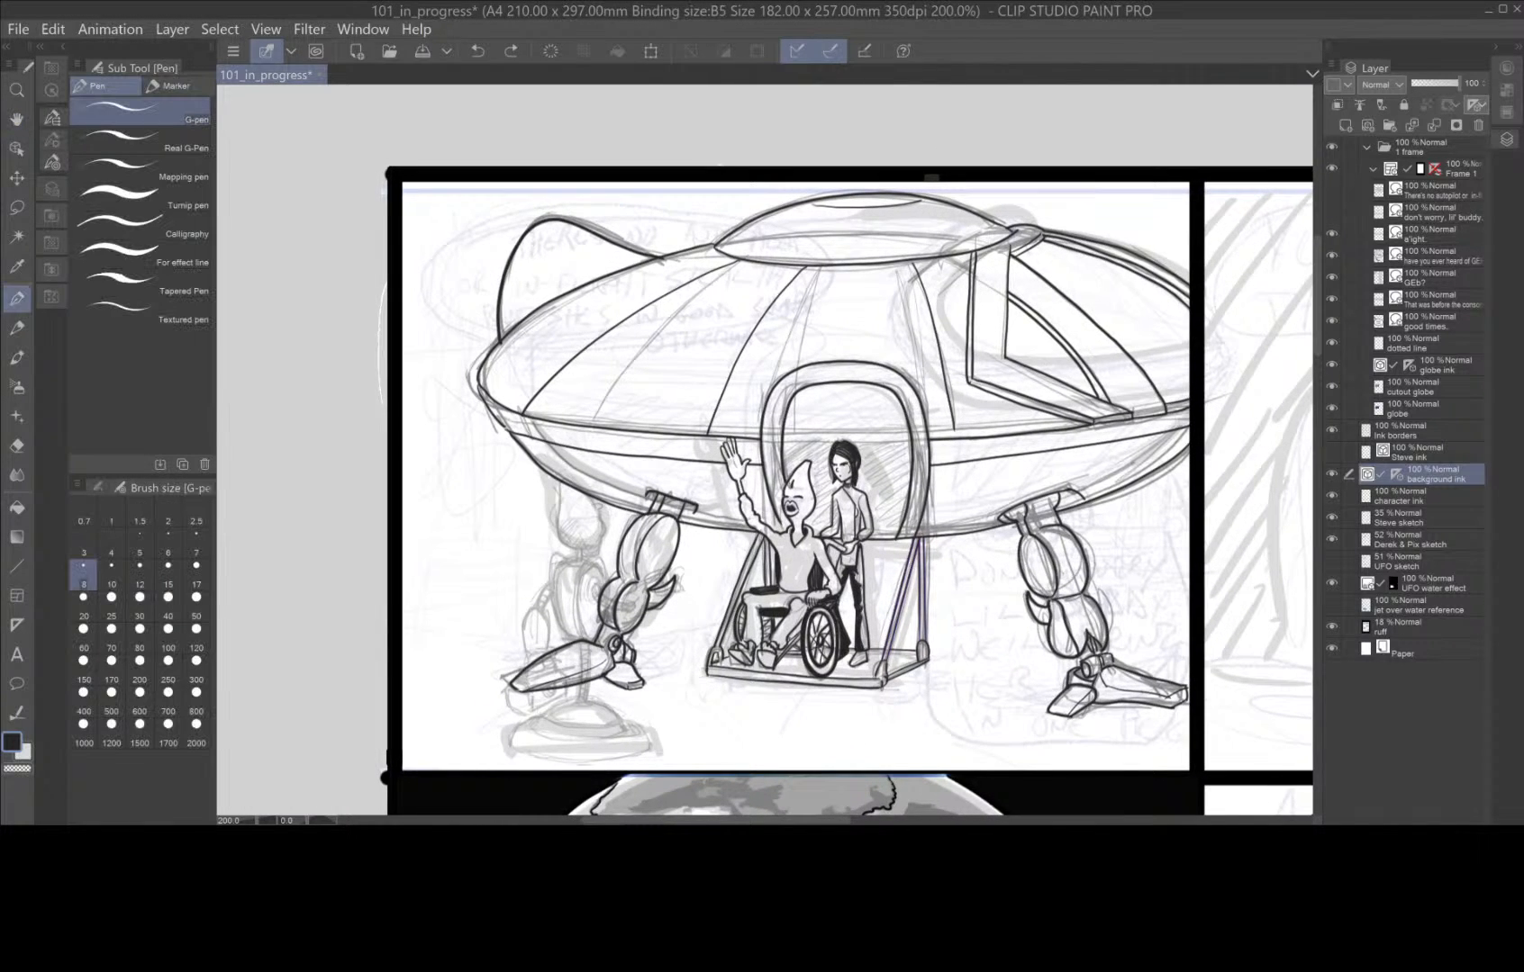
pyautogui.scroll(-2, 1058, 573)
pyautogui.scroll(1, 1087, 596)
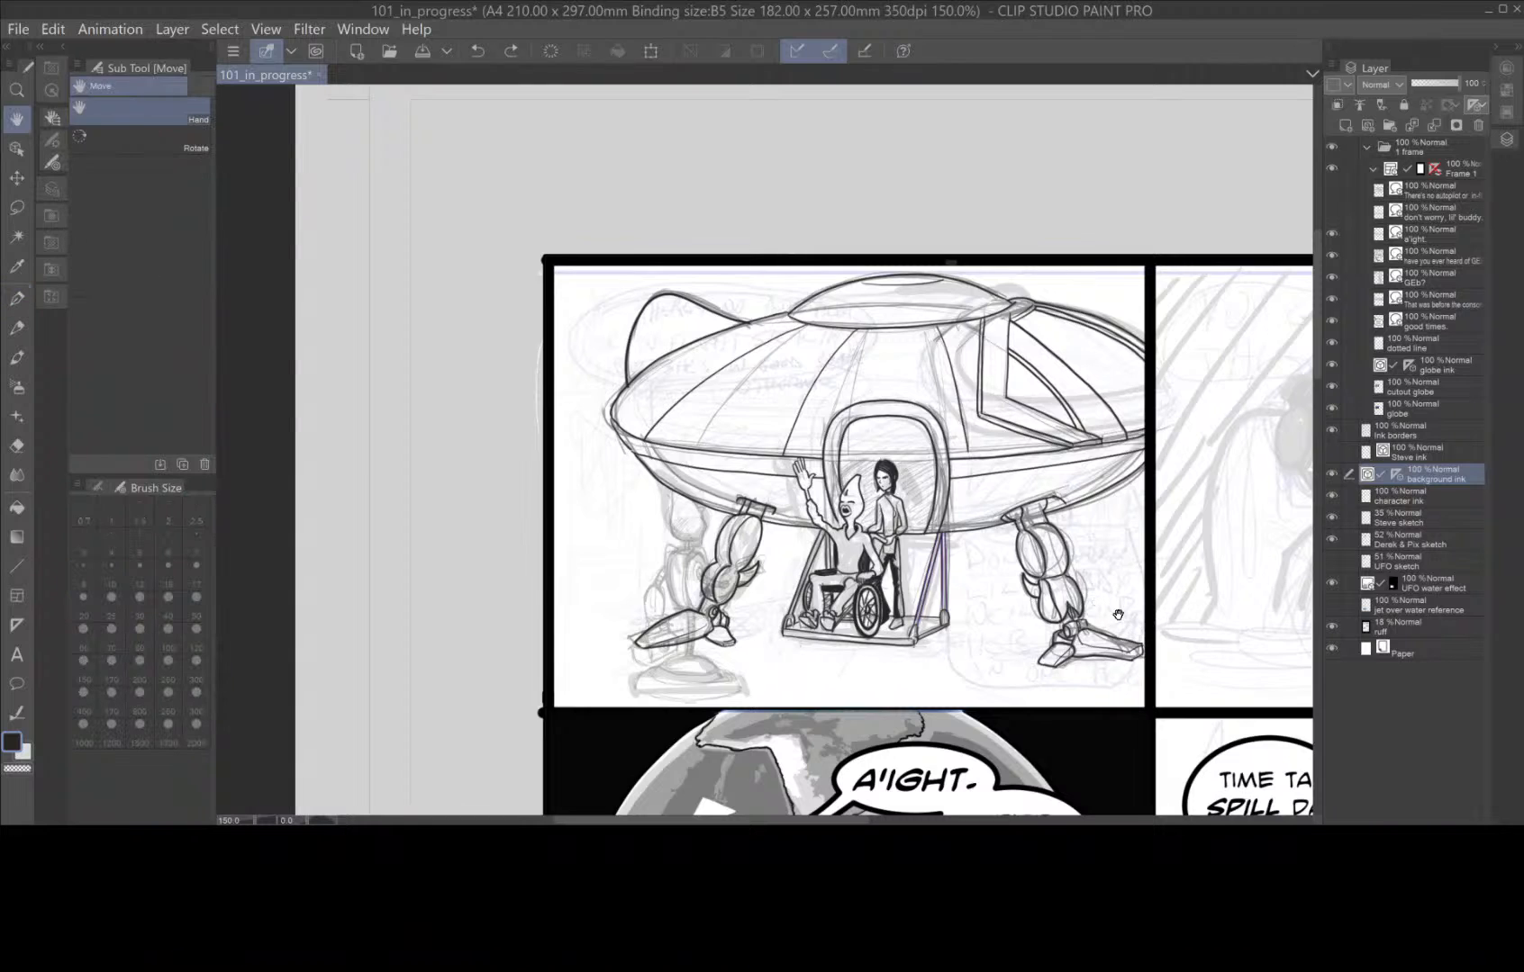
# Examine the inked saucer, boarding lift, figures and landing legs of the first panel at several magnifications.
pyautogui.moveTo(1116, 613); pyautogui.dragTo(1067, 538)
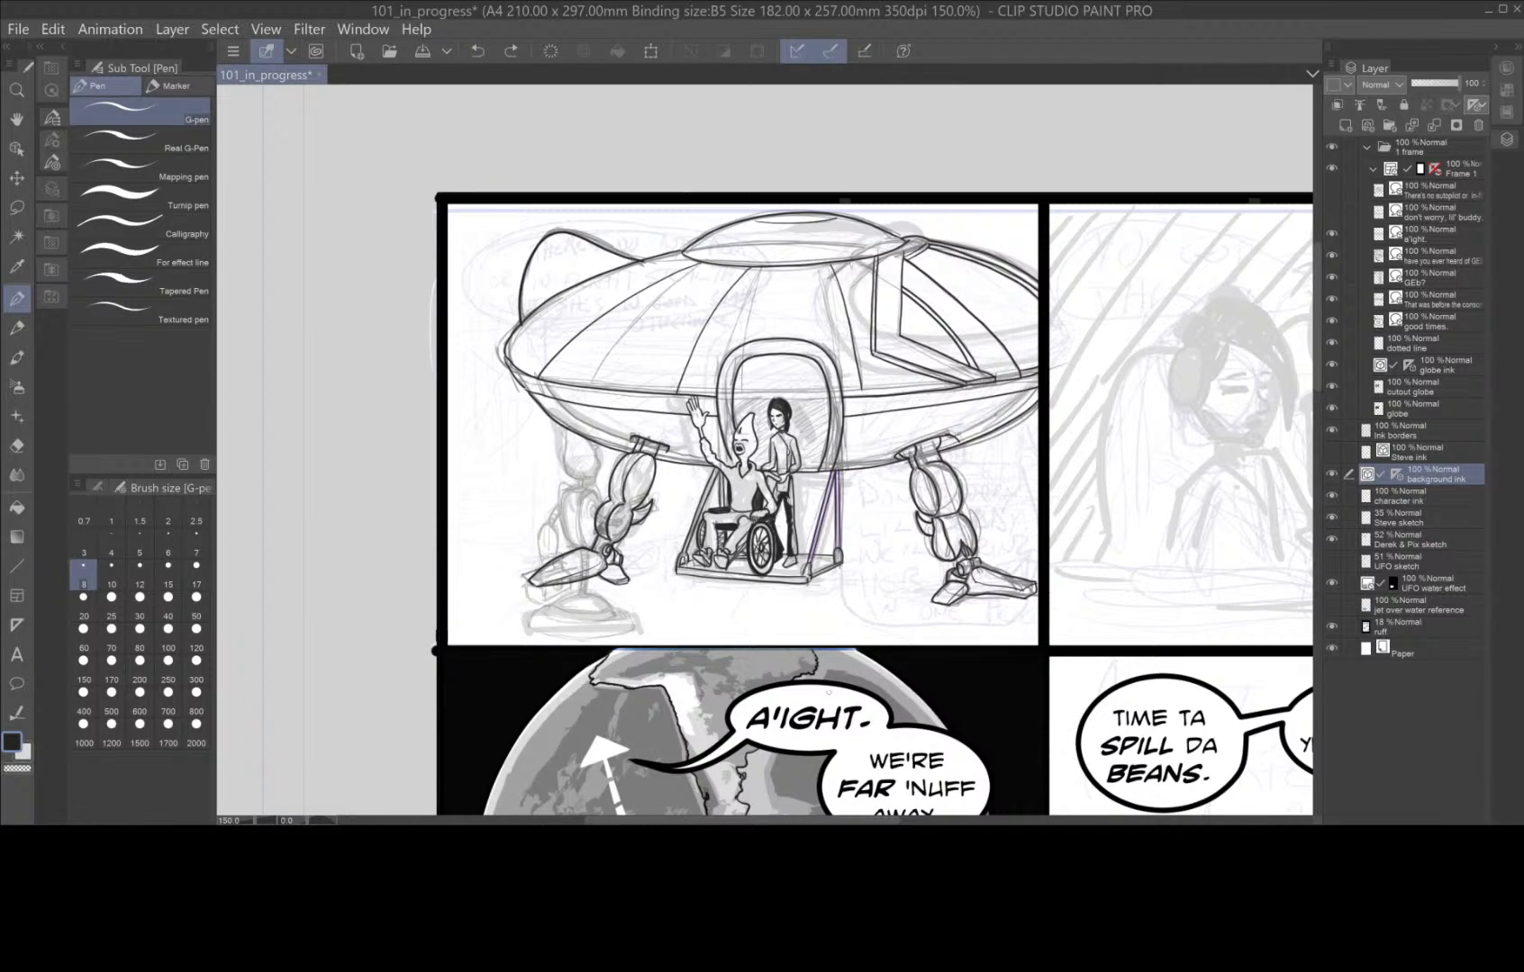
pyautogui.scroll(1, 850, 554)
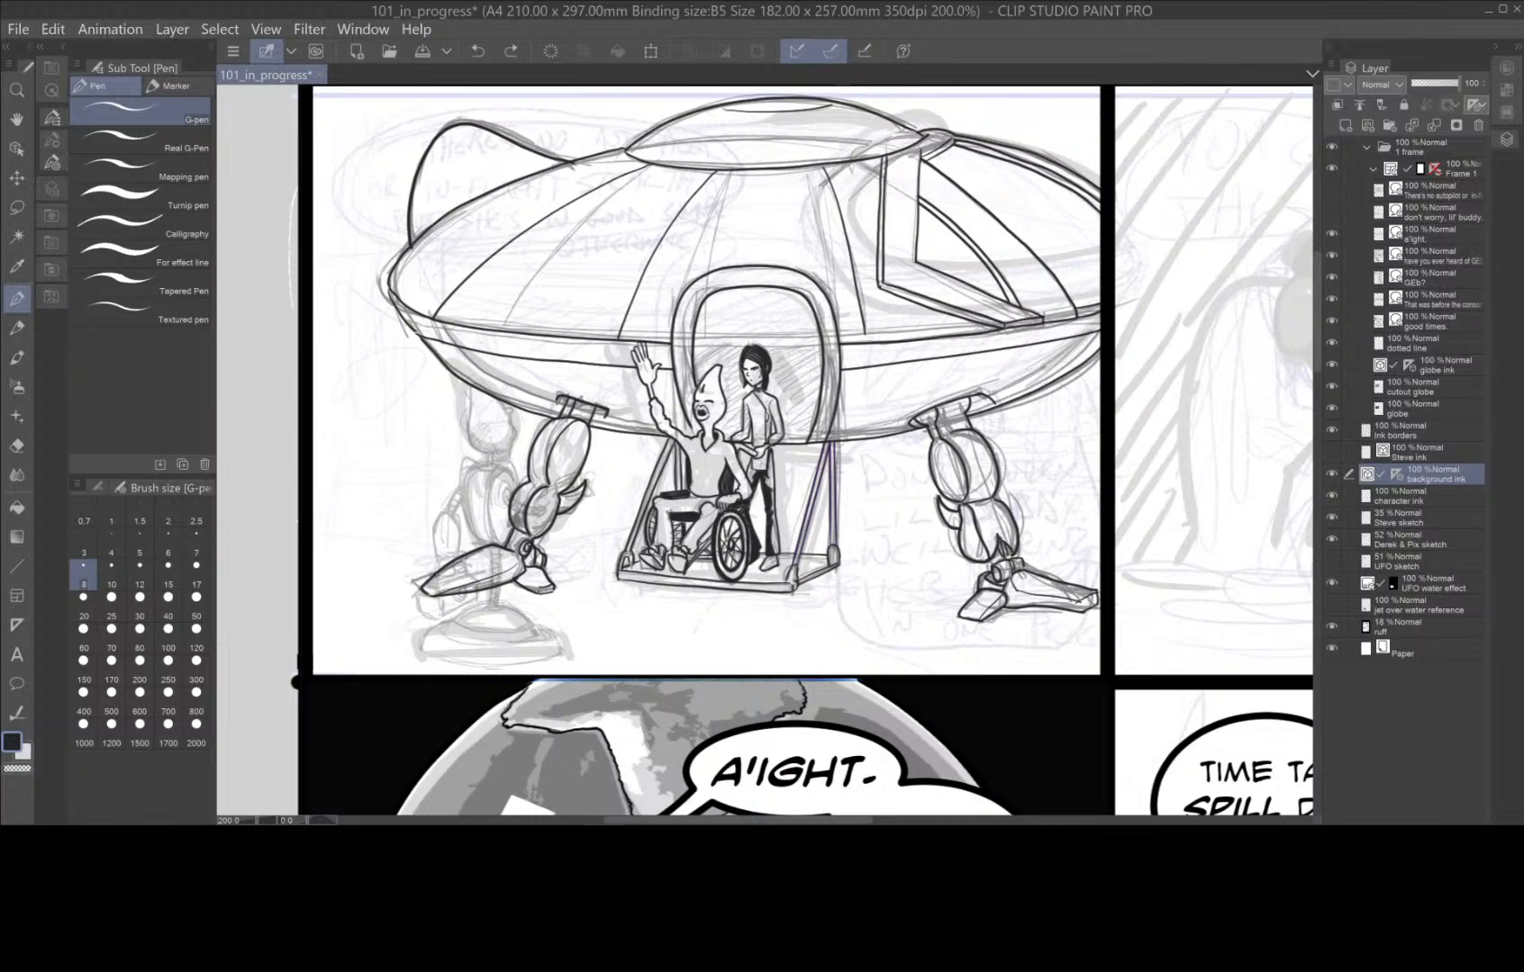
pyautogui.moveTo(772, 441)
pyautogui.mouseDown()
pyautogui.moveTo(812, 549)
pyautogui.moveTo(953, 529)
pyautogui.mouseUp()
pyautogui.scroll(4, 812, 549)
pyautogui.moveTo(734, 540); pyautogui.dragTo(618, 531)
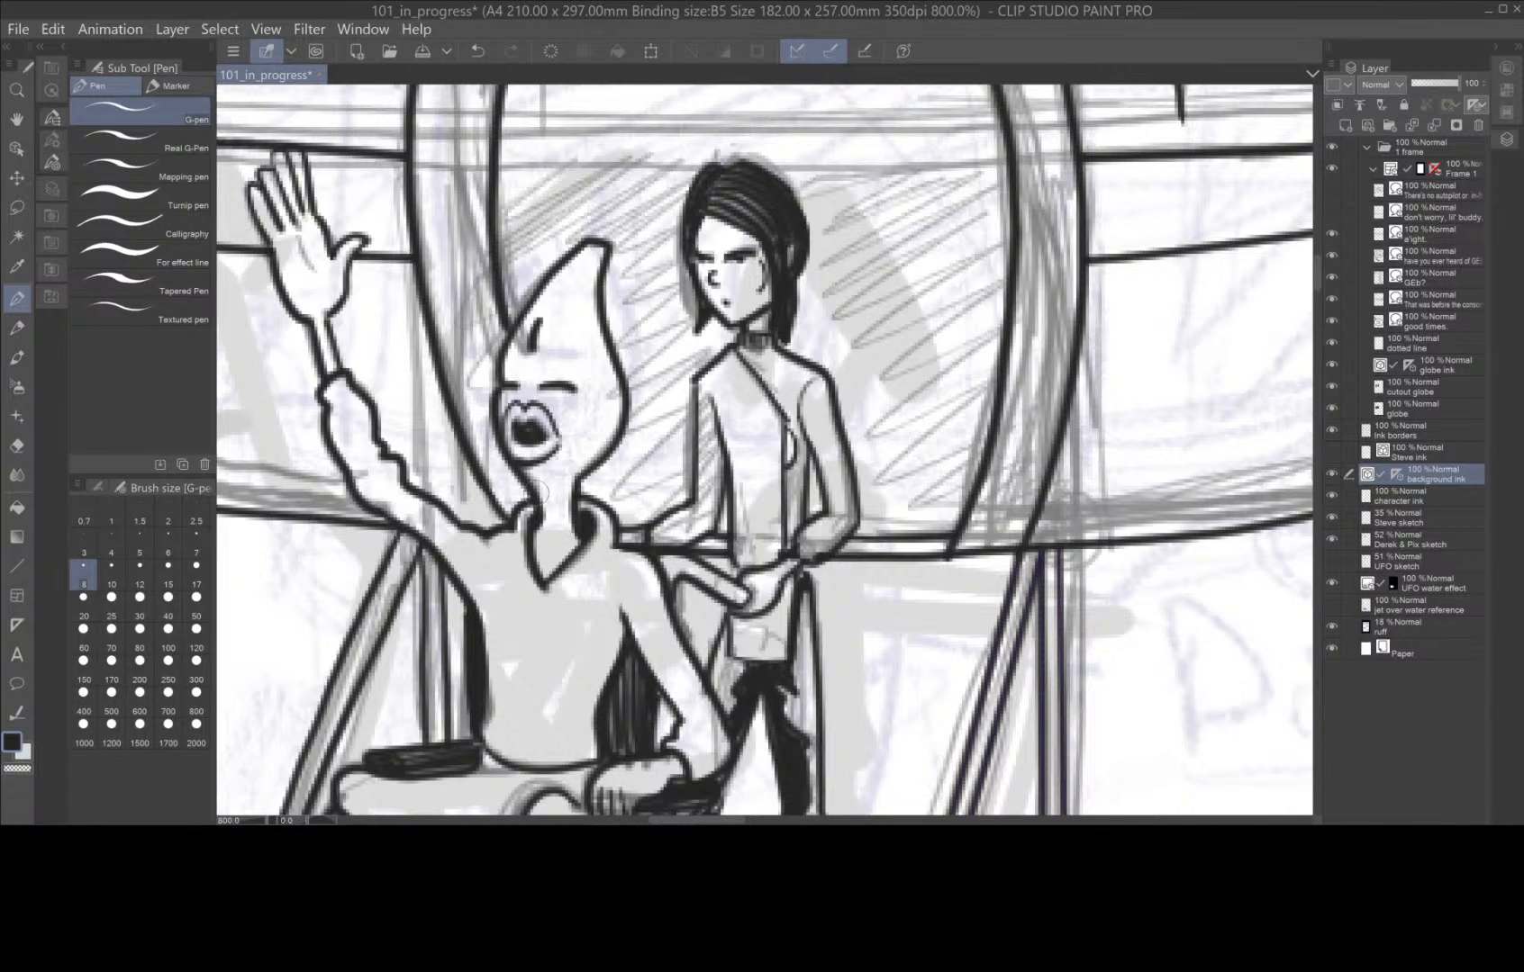
pyautogui.scroll(-1, 539, 493)
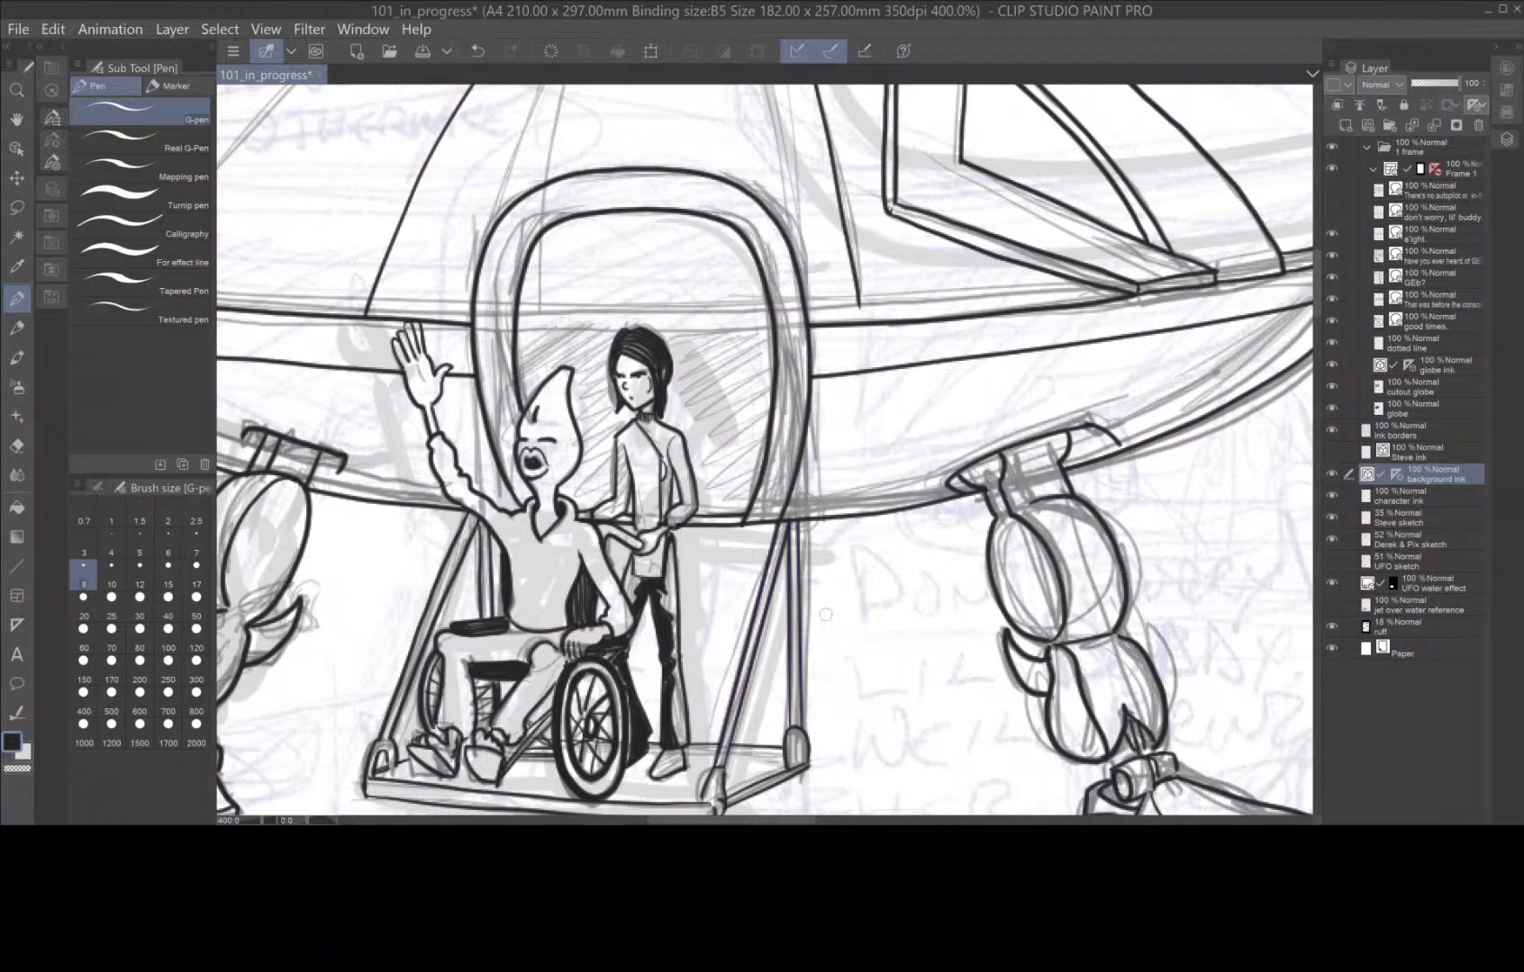
pyautogui.press('space')
pyautogui.moveTo(747, 509); pyautogui.dragTo(901, 684)
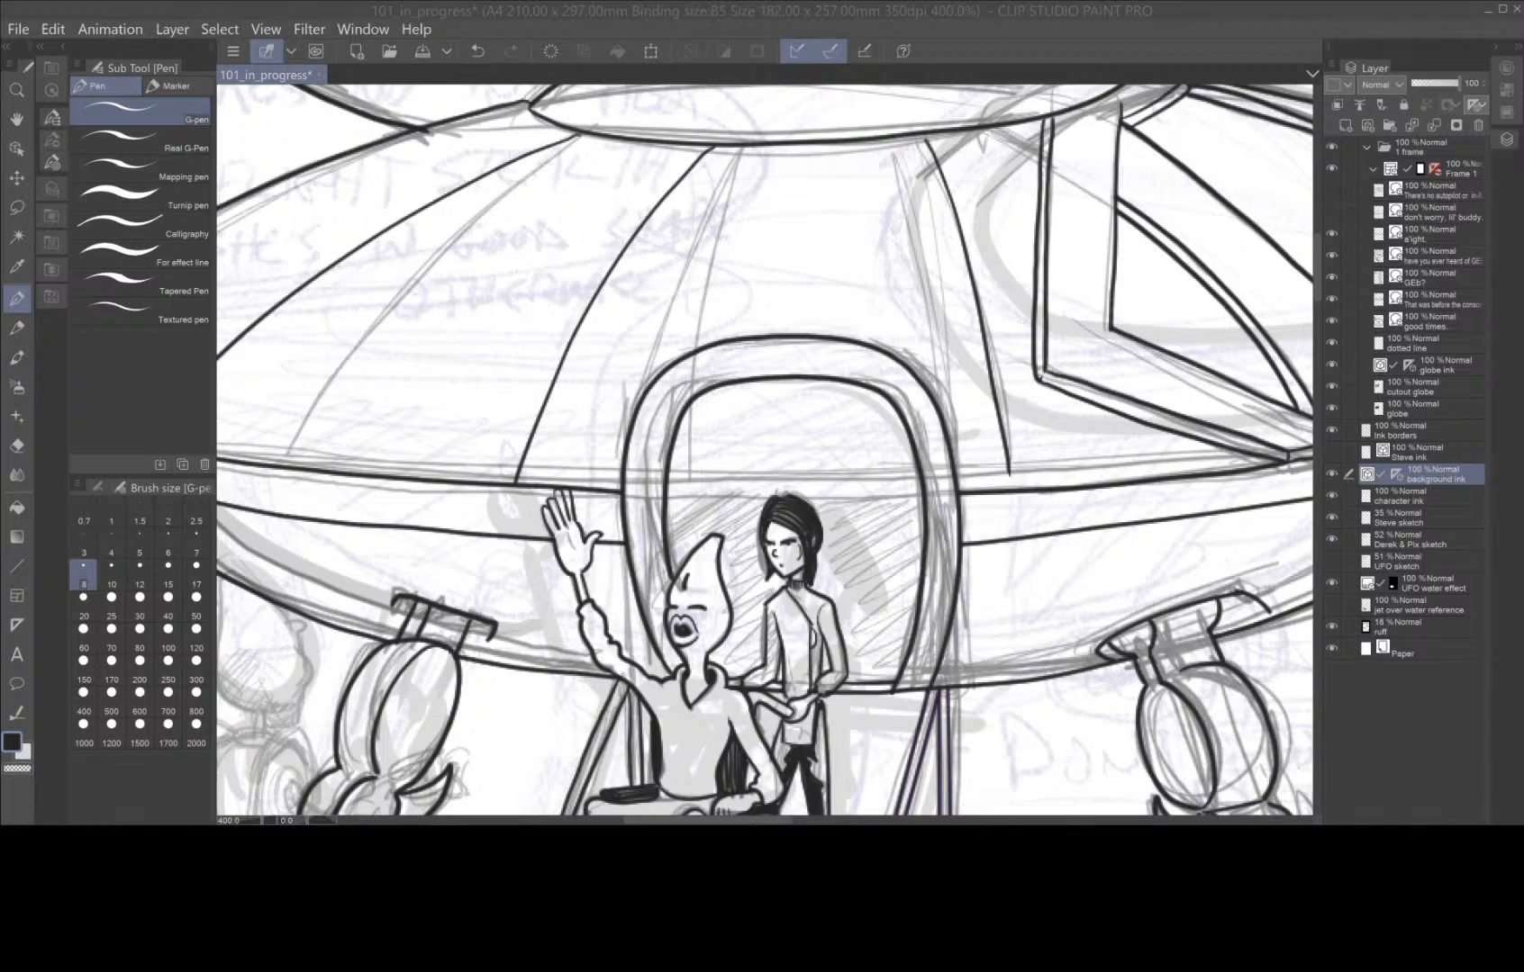
pyautogui.moveTo(872, 760); pyautogui.dragTo(850, 594)
pyautogui.hotkey('ctrl', 'z')
pyautogui.scroll(-4, 936, 653)
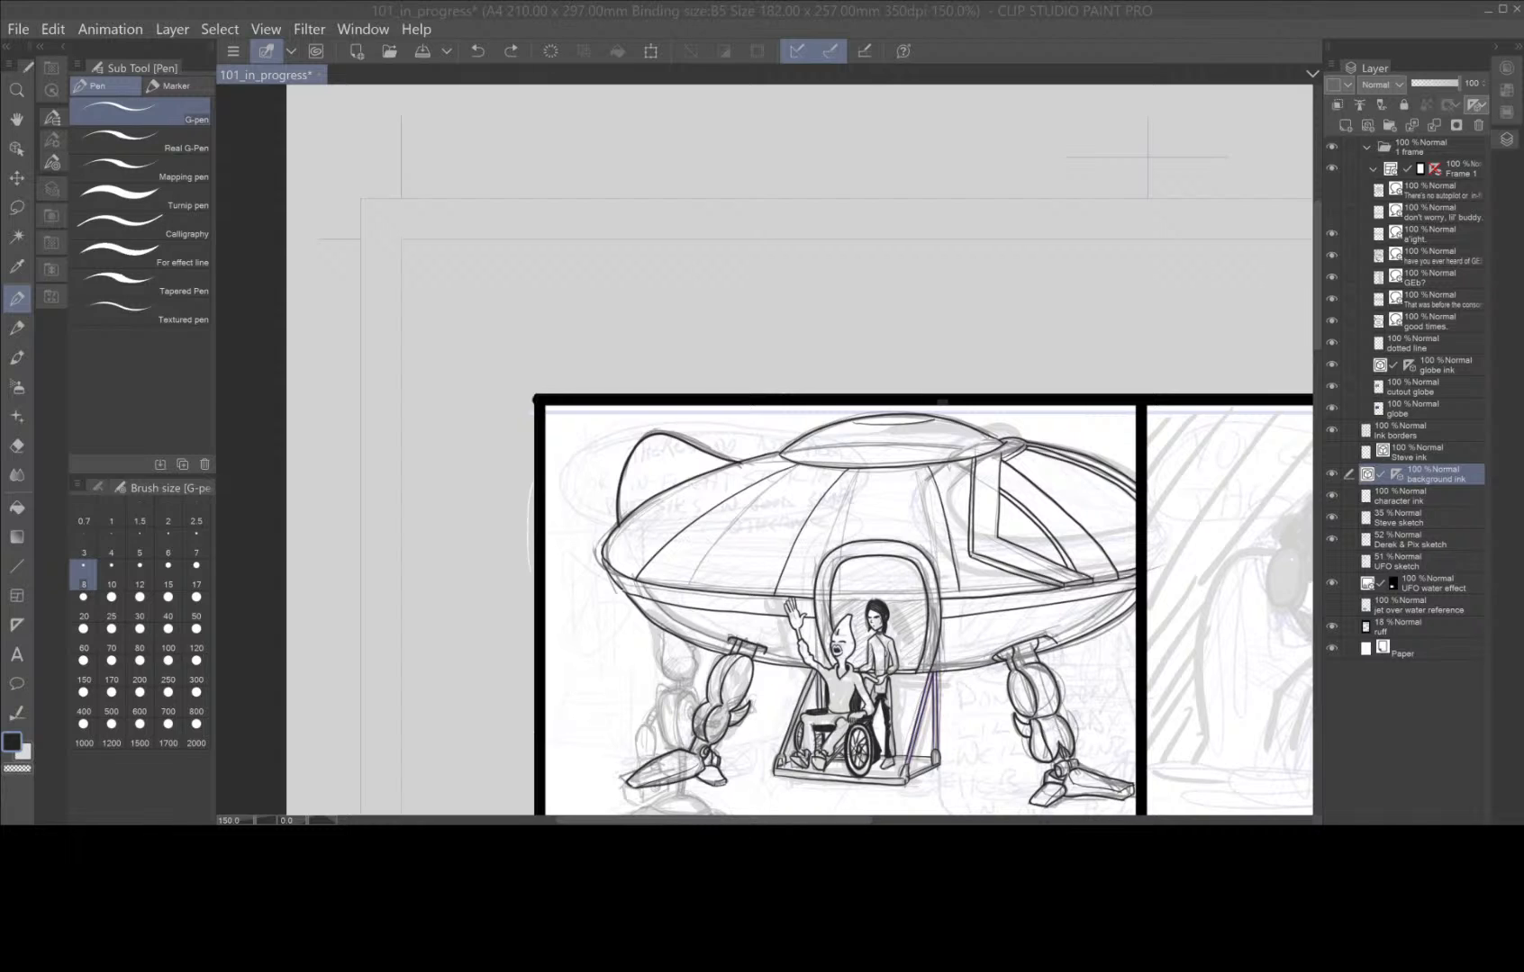
pyautogui.moveTo(950, 734); pyautogui.dragTo(903, 624)
pyautogui.hotkey('ctrl', 'z')
pyautogui.moveTo(955, 707); pyautogui.dragTo(866, 487)
pyautogui.scroll(3, 907, 514)
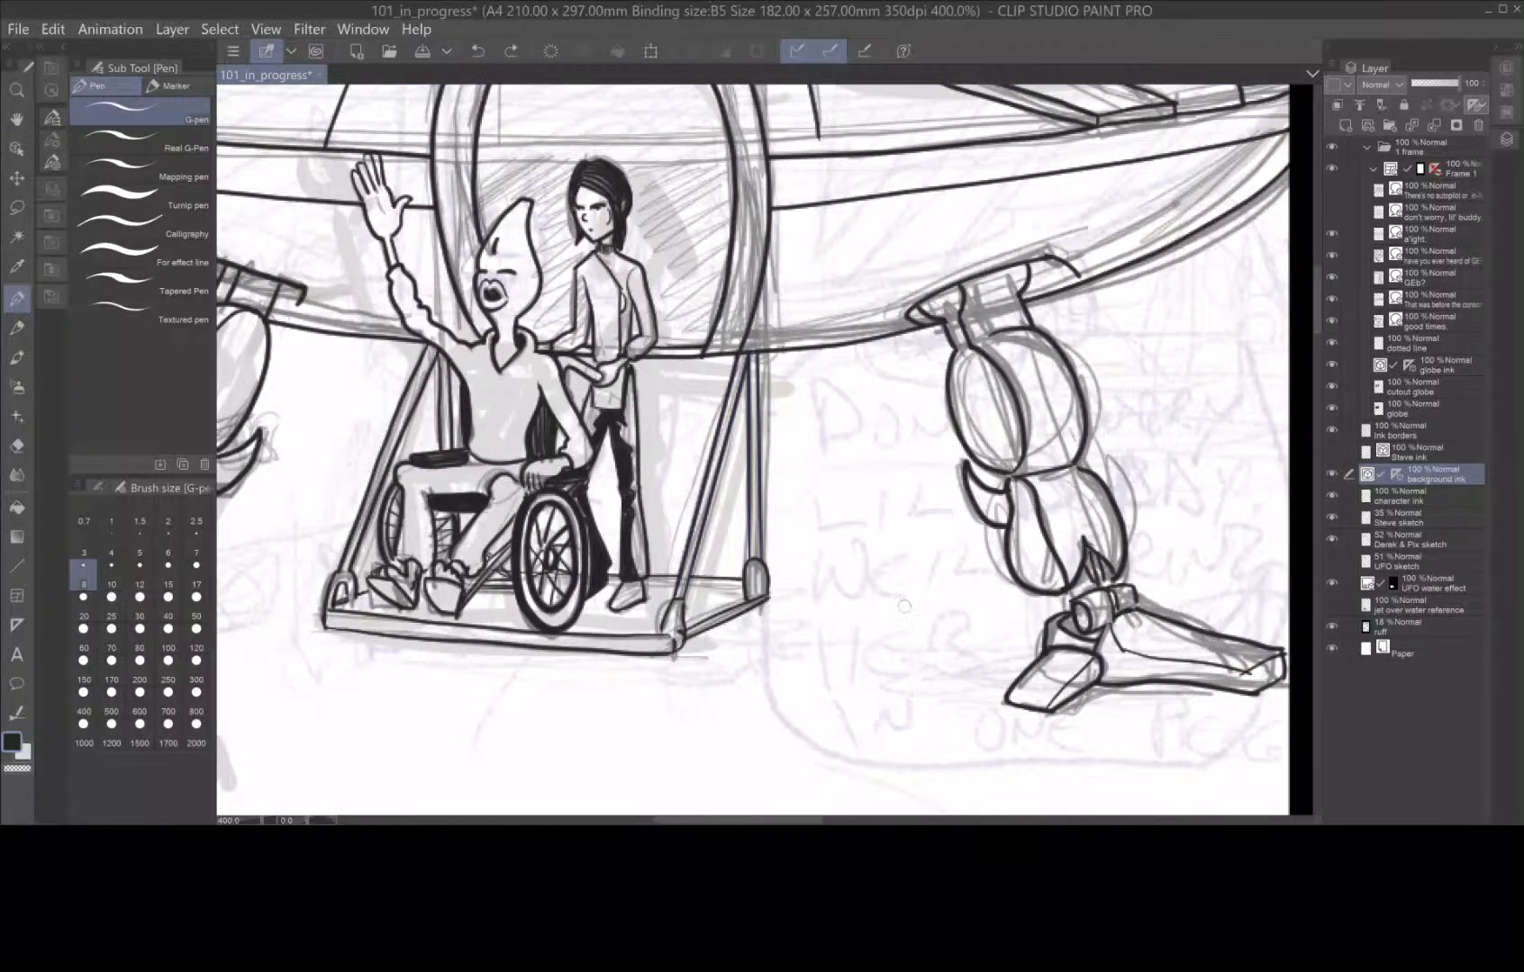
pyautogui.scroll(-2, 907, 604)
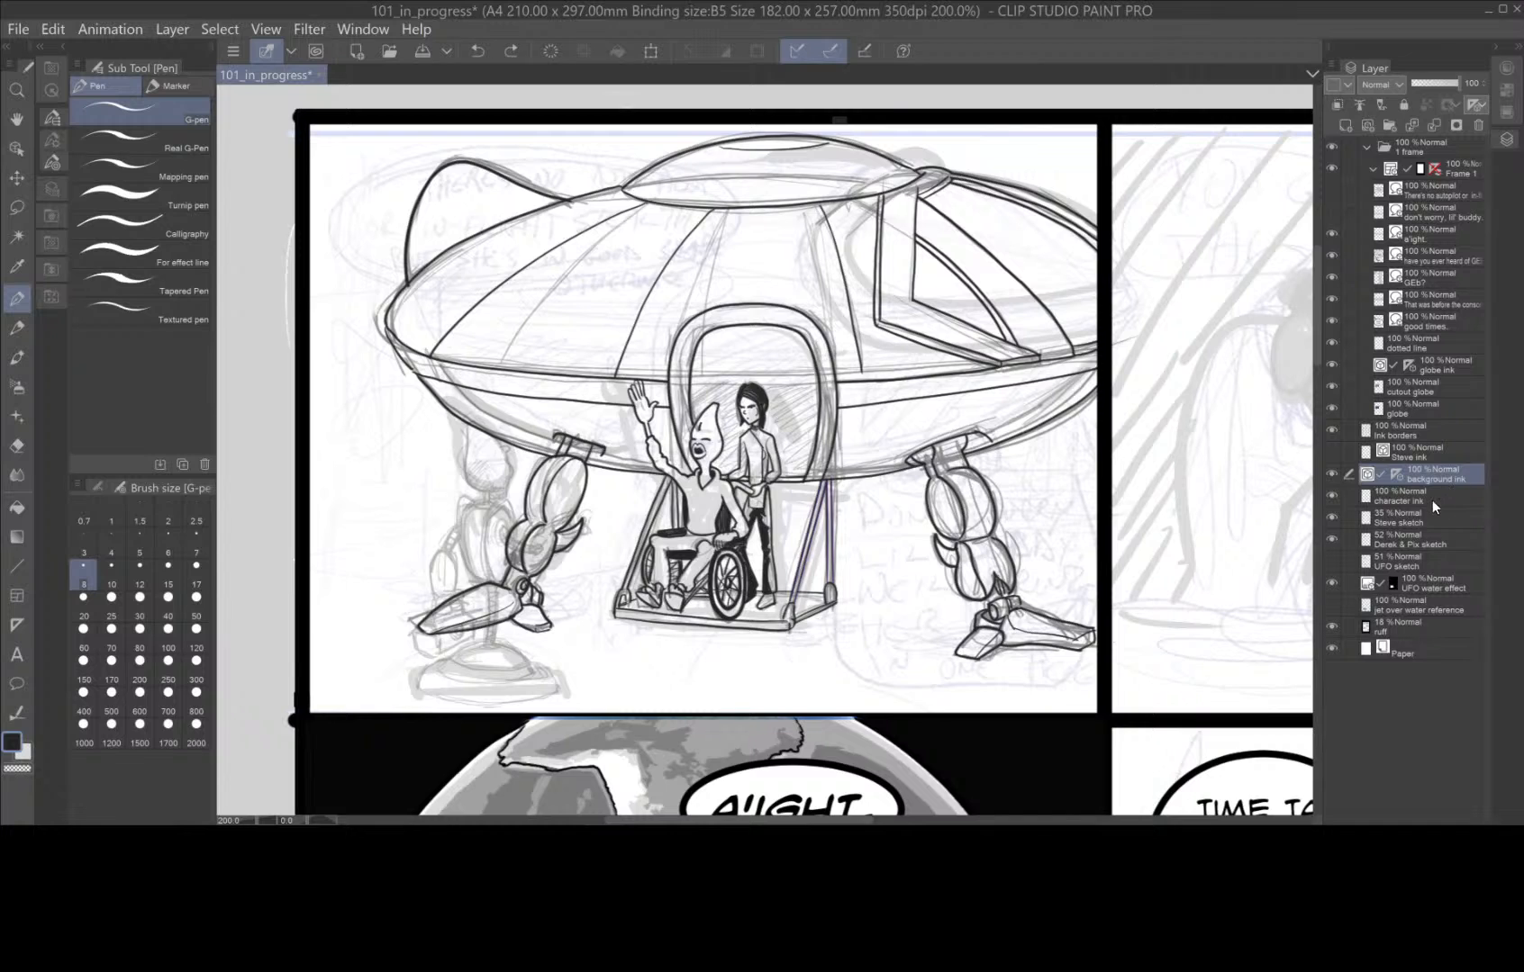
# Show the UFO sketch layer and make it the active layer.
pyautogui.click(1444, 543)
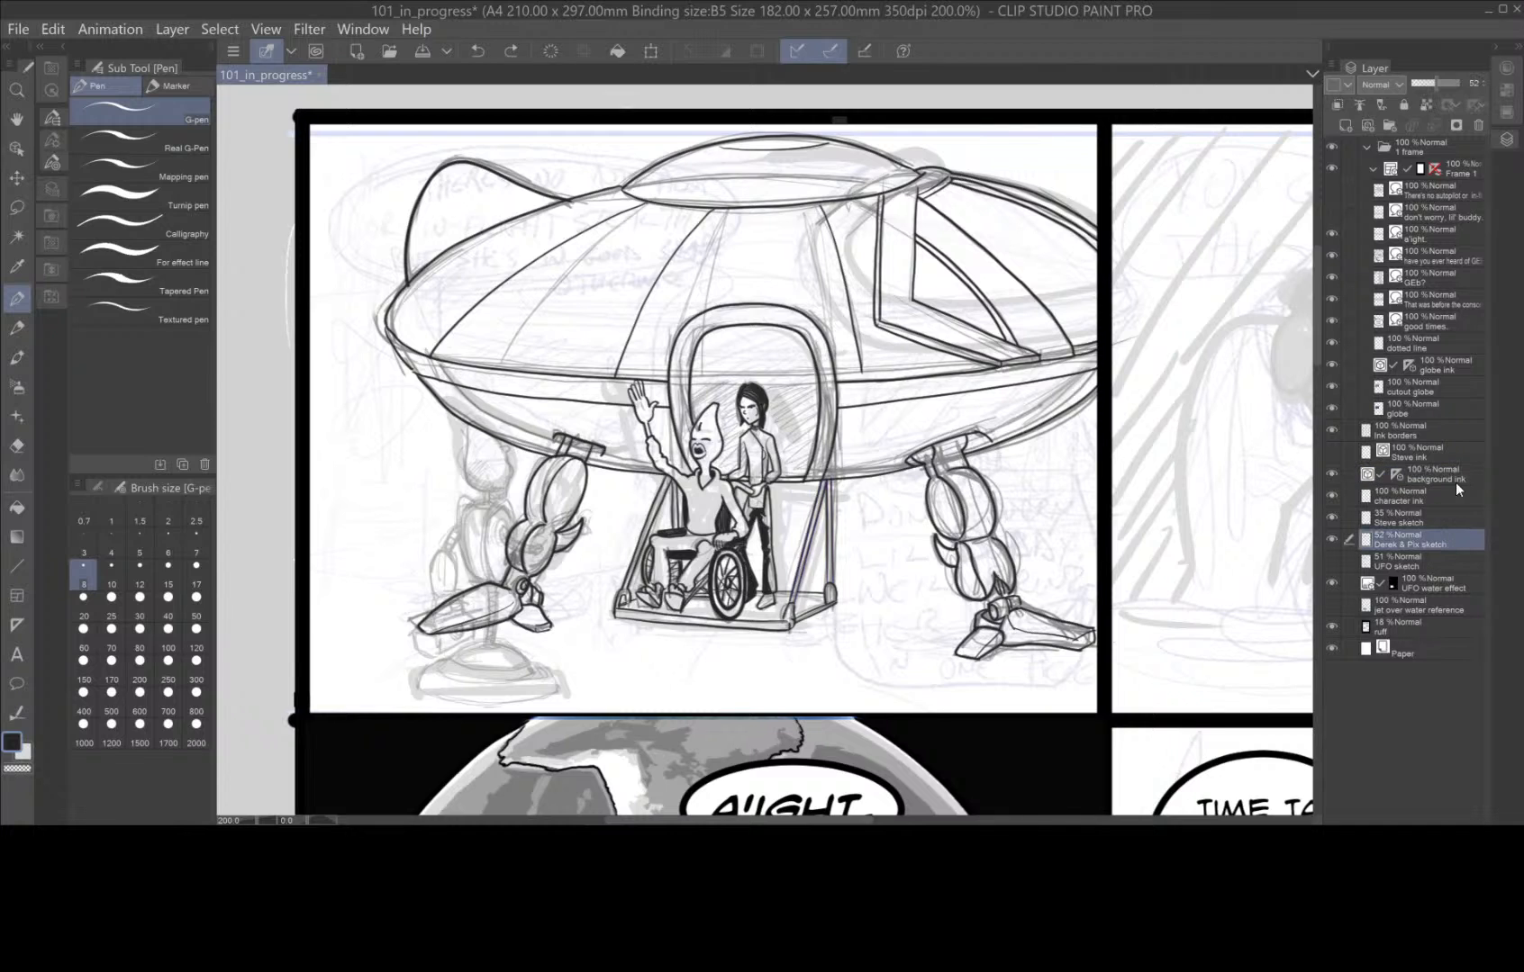
pyautogui.moveTo(1452, 83); pyautogui.dragTo(1440, 84)
pyautogui.click(1332, 561)
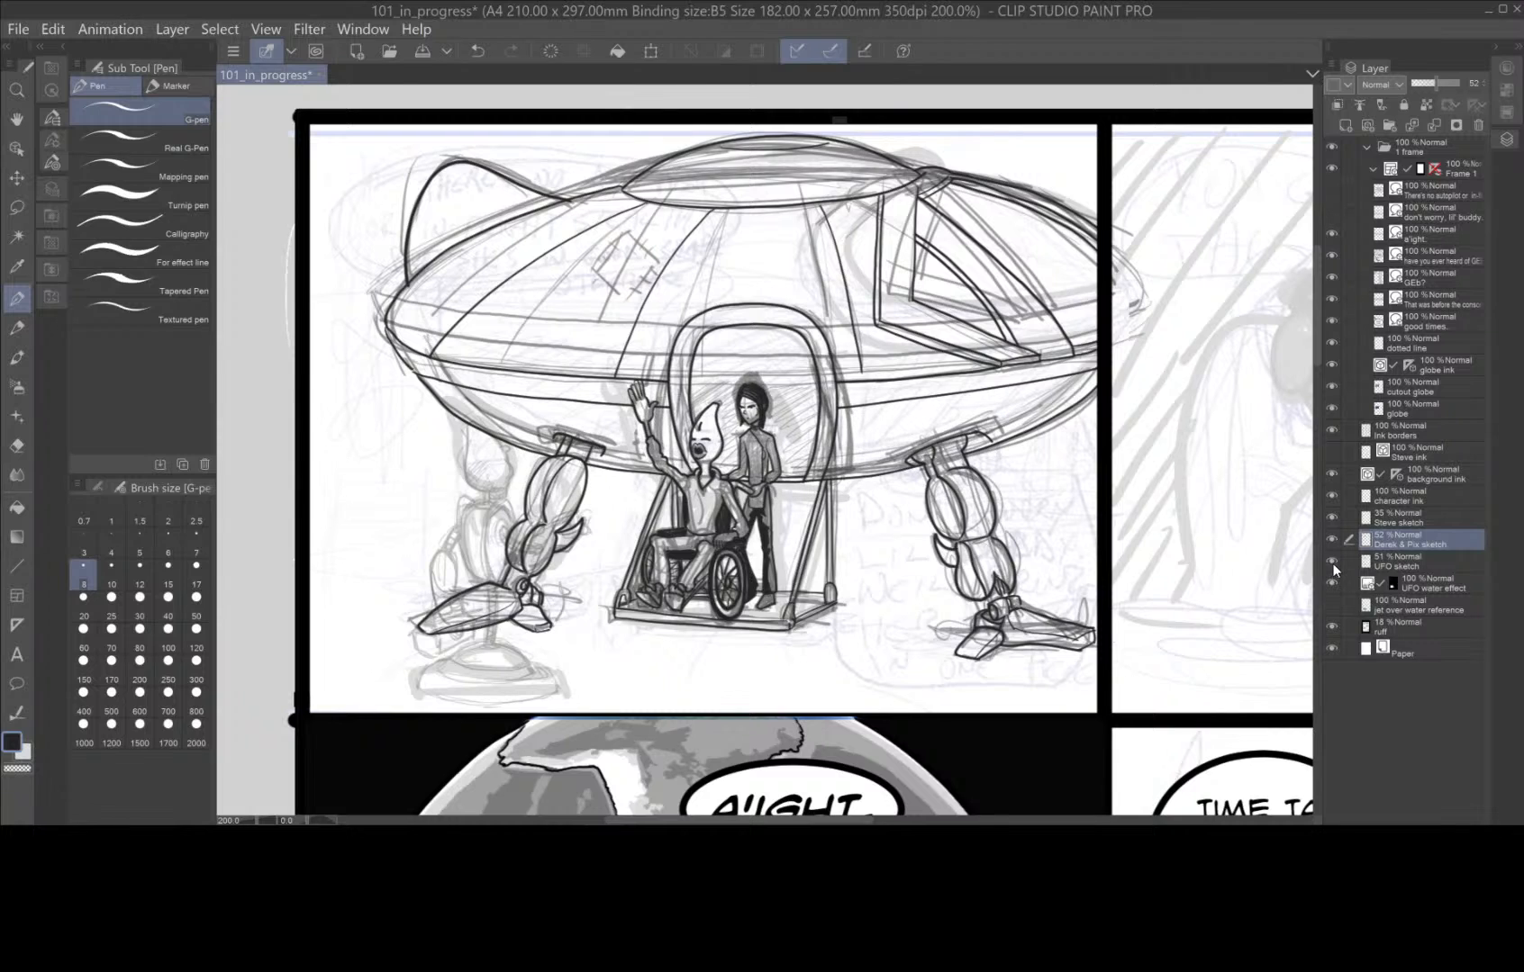
pyautogui.click(1332, 562)
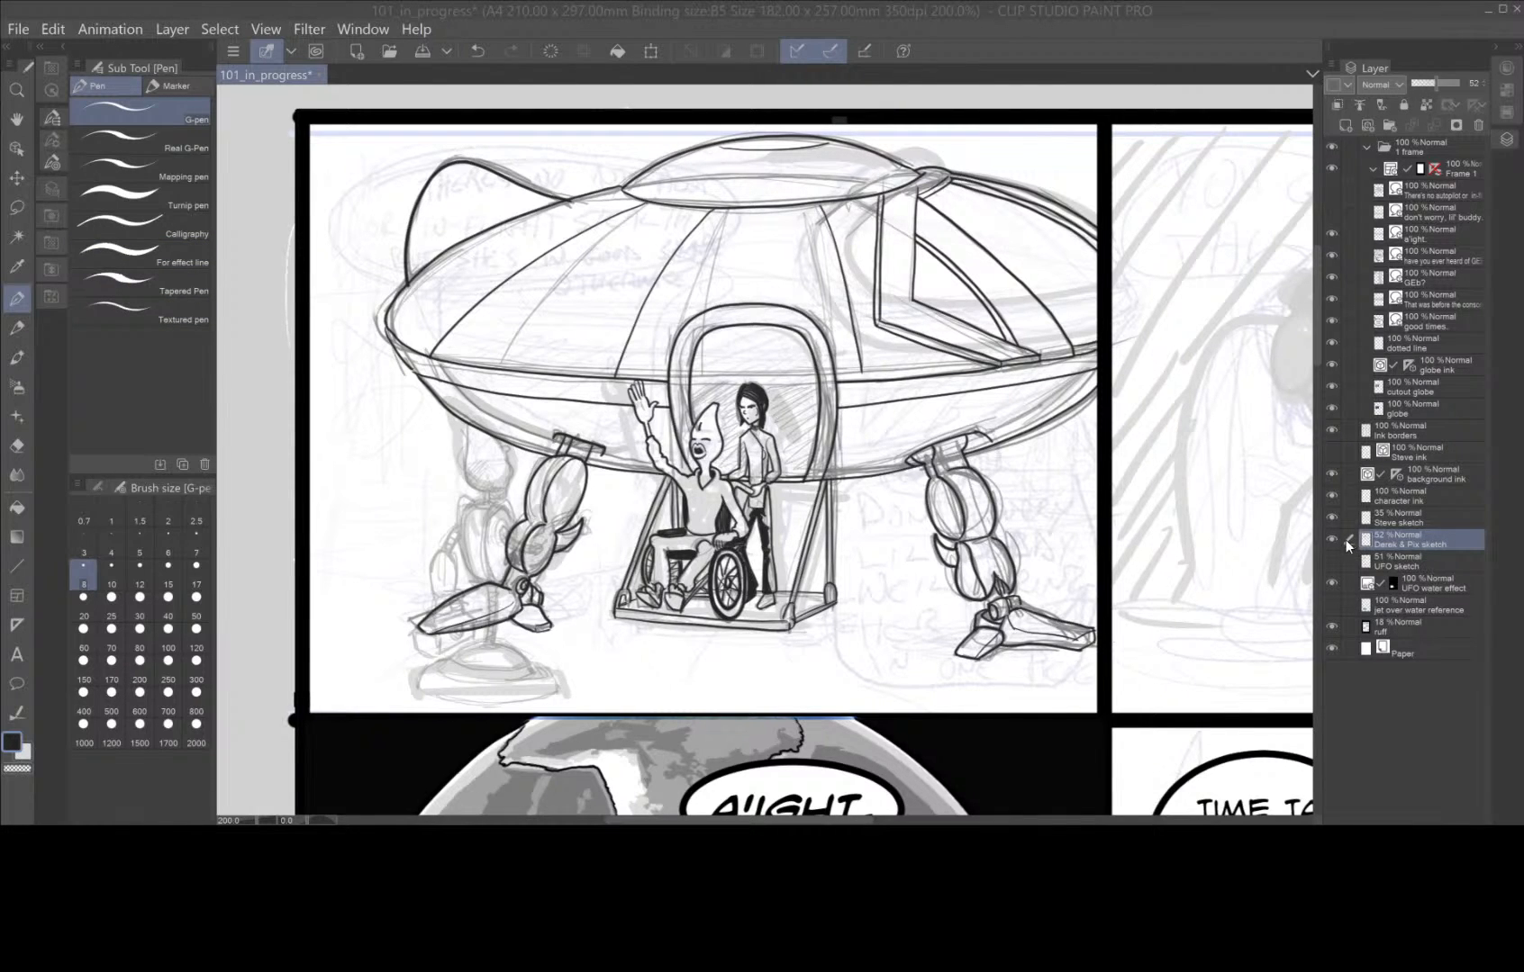
pyautogui.click(1333, 562)
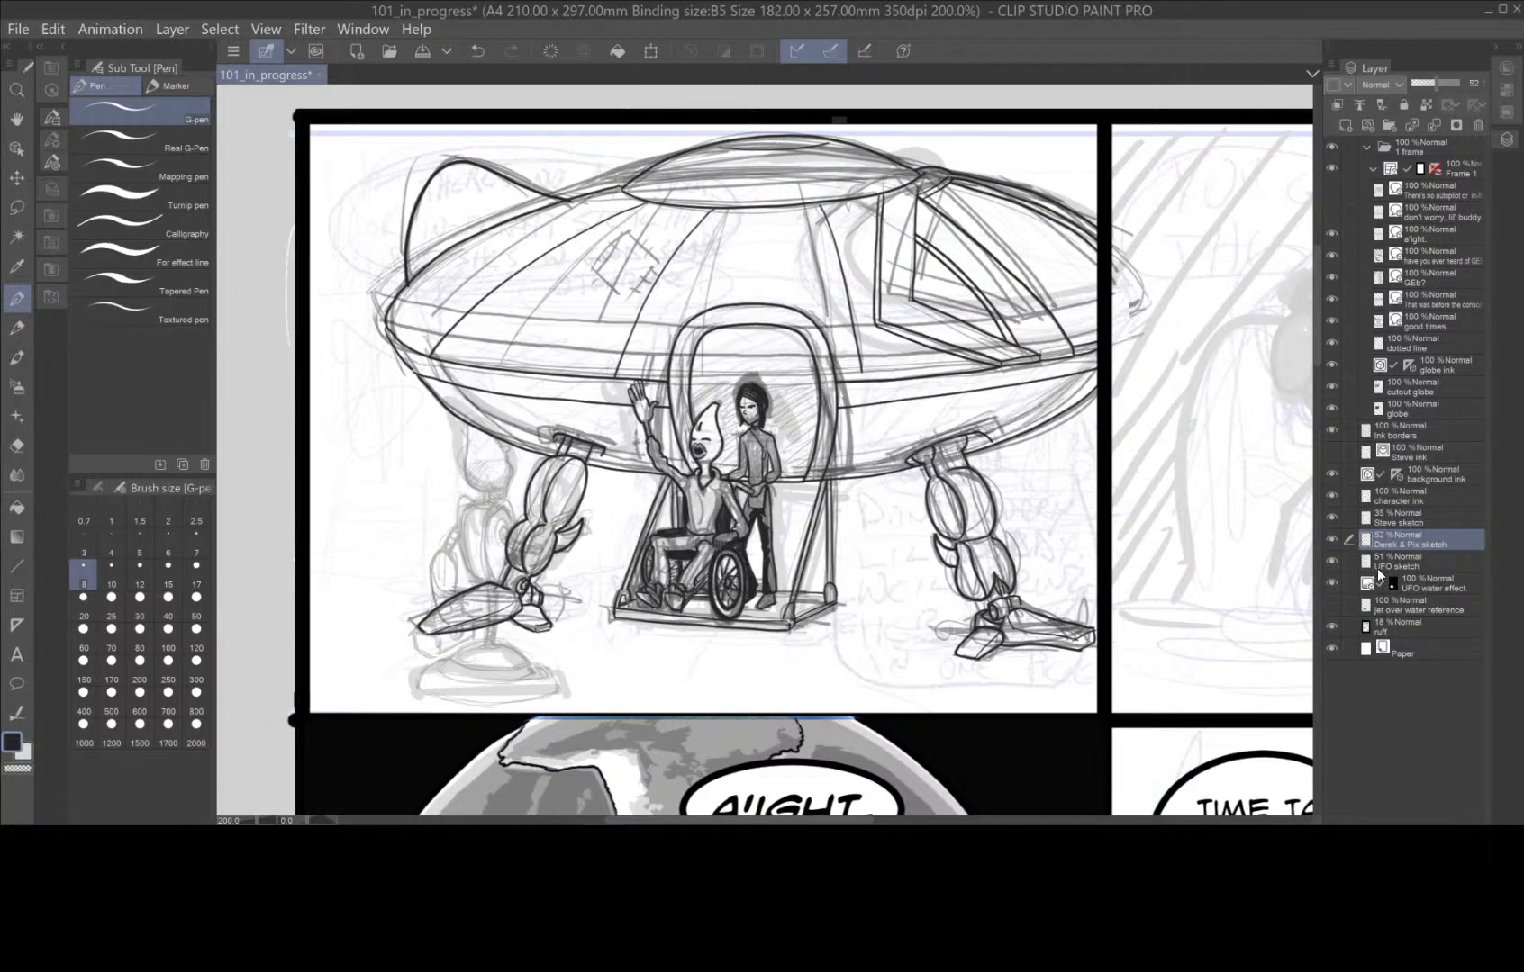
pyautogui.click(1429, 565)
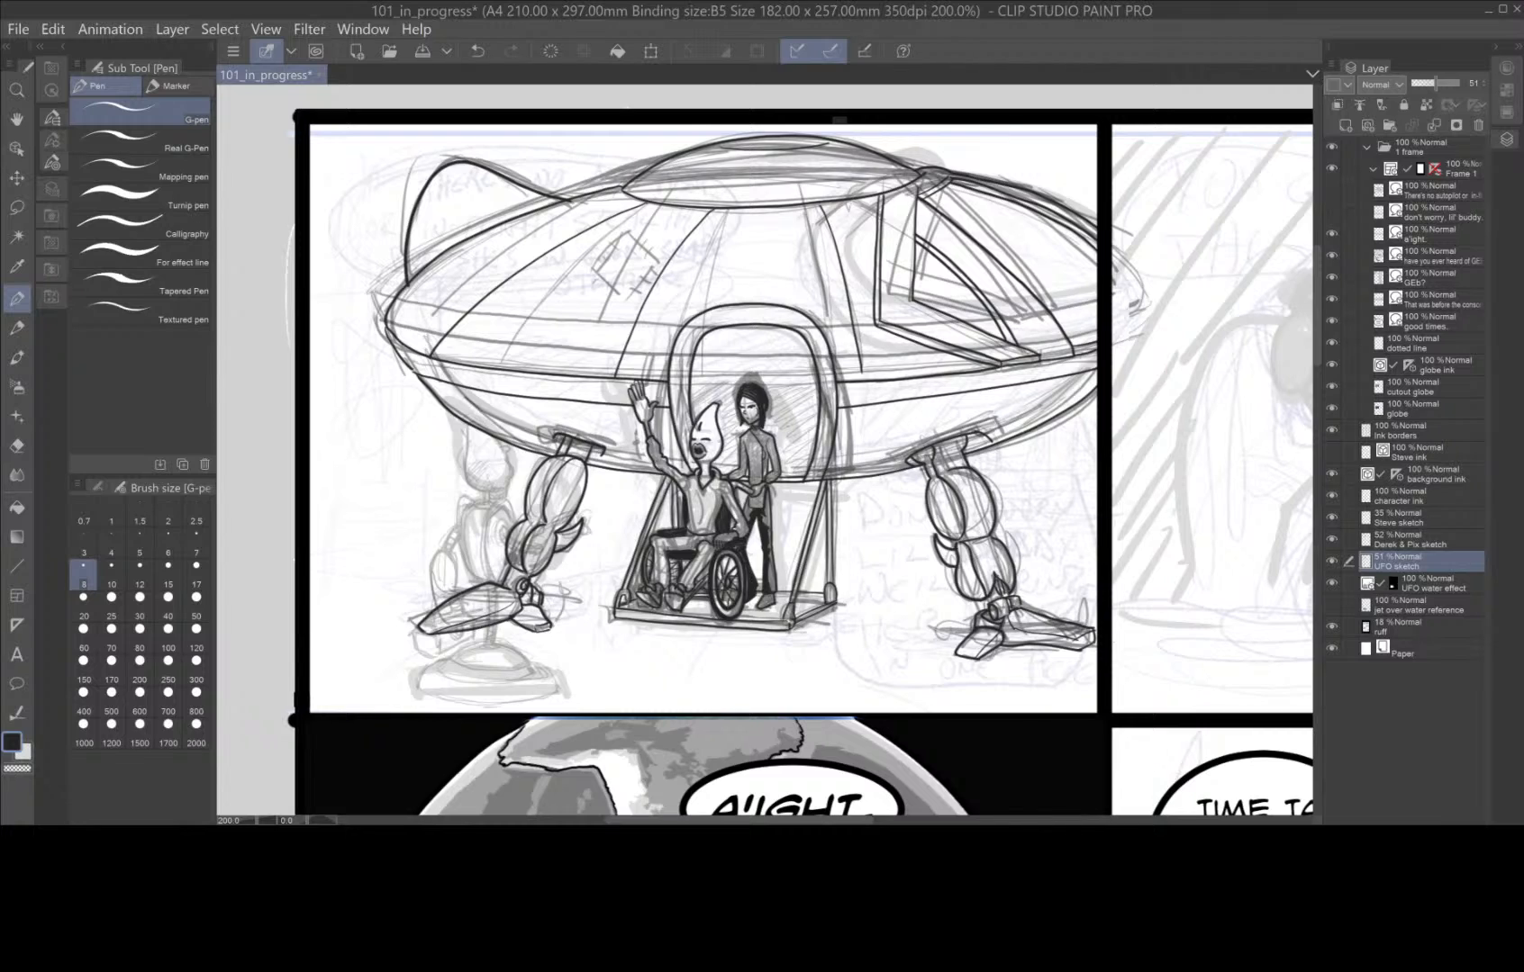
# Select the panel's upper area down to ground level with a rectangle, and set a grey background colour for a Foreground to background gradient.
pyautogui.click(17, 207)
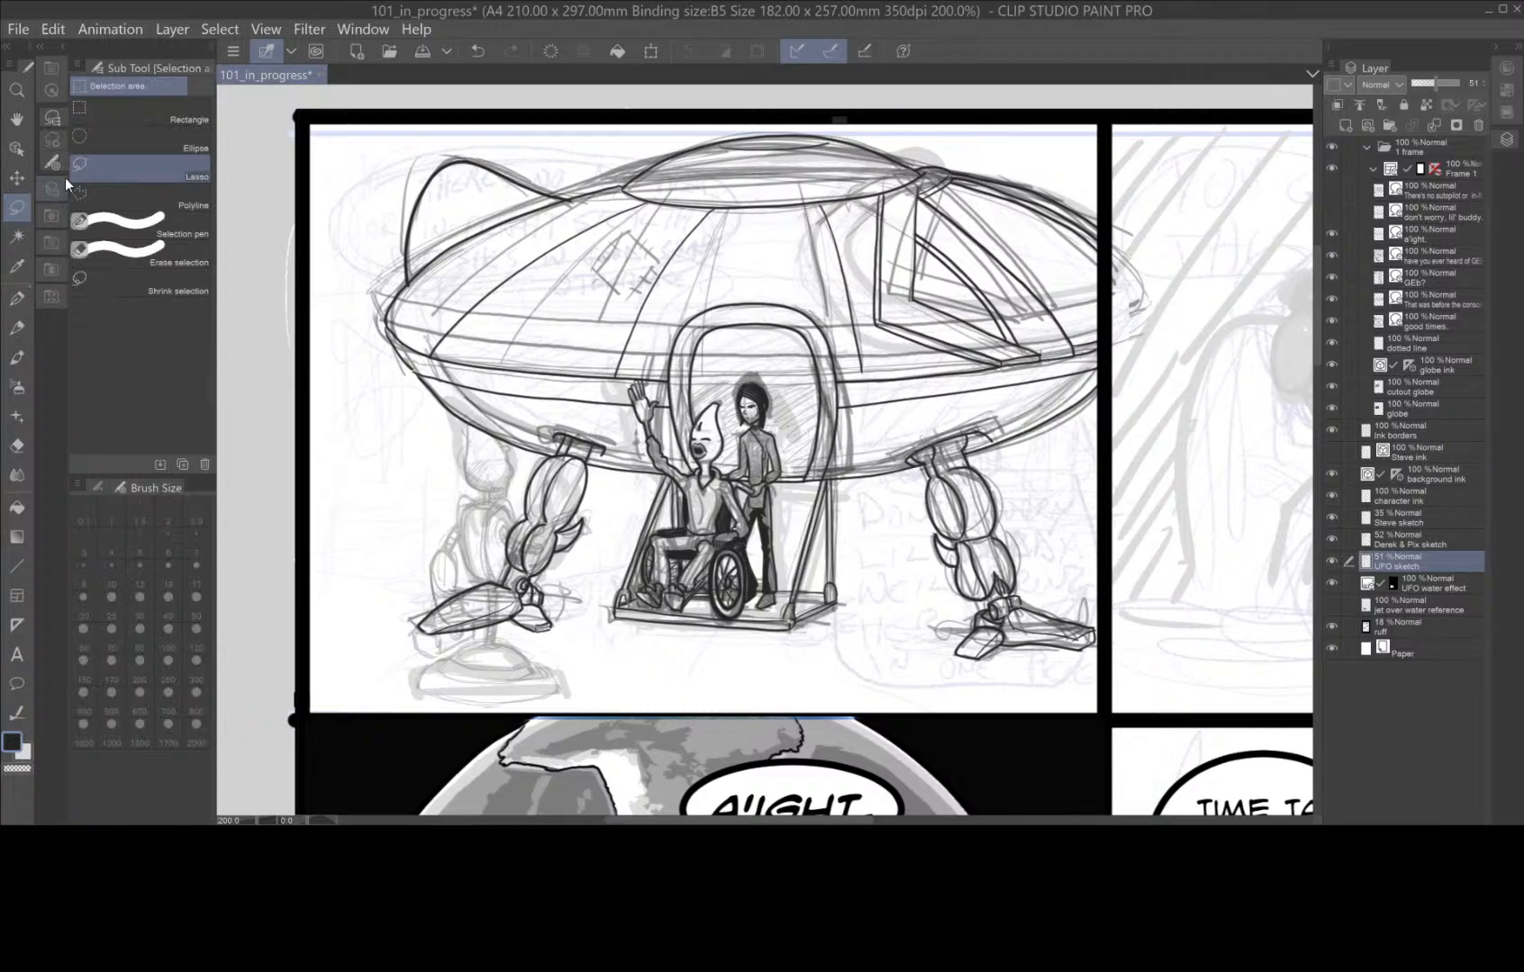
pyautogui.moveTo(304, 116); pyautogui.dragTo(1106, 544)
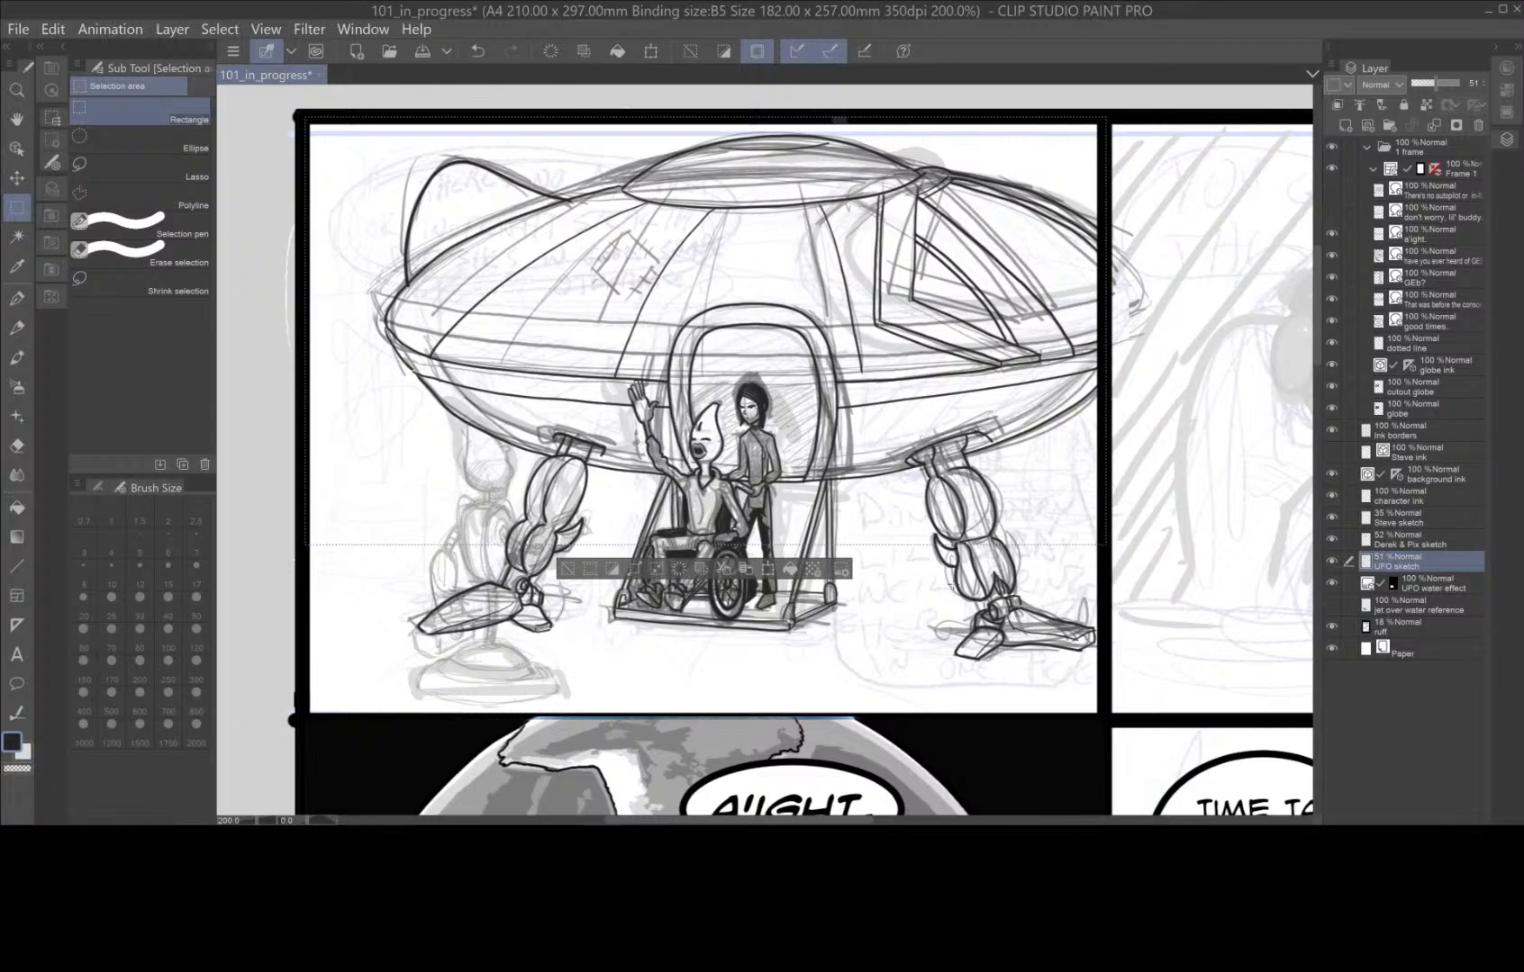
pyautogui.click(23, 754)
pyautogui.click(23, 753)
pyautogui.moveTo(303, 339); pyautogui.dragTo(301, 387)
pyautogui.click(676, 267)
pyautogui.click(17, 537)
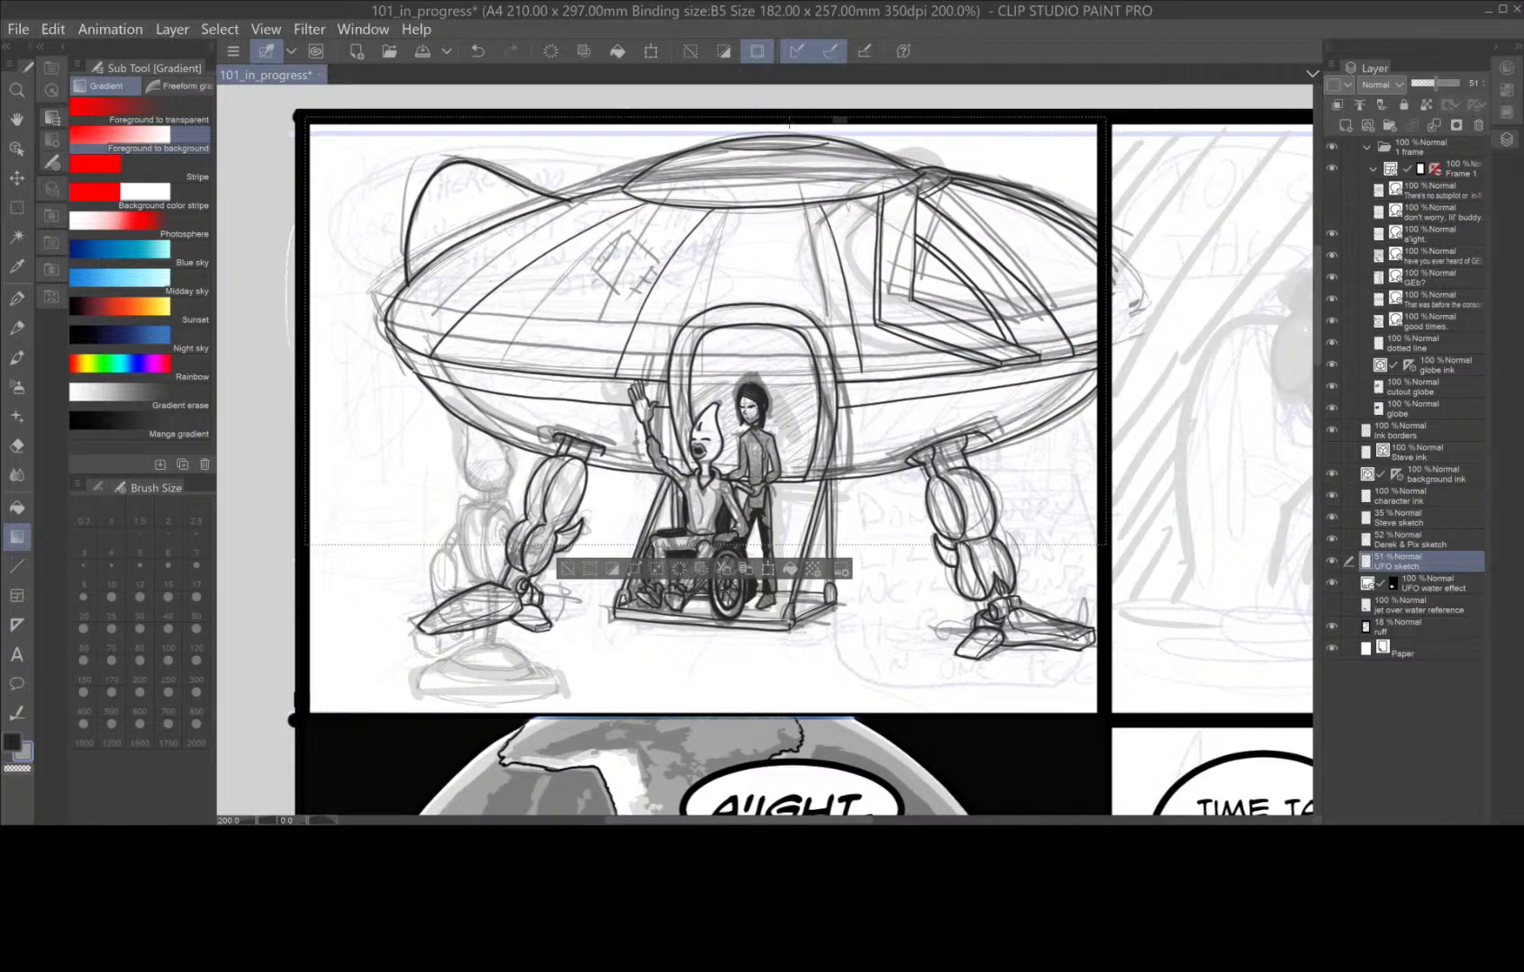
# Try a dark-to-grey Foreground to background gradient down the selected upper area twice, undoing each attempt.
pyautogui.moveTo(783, 116); pyautogui.dragTo(878, 578)
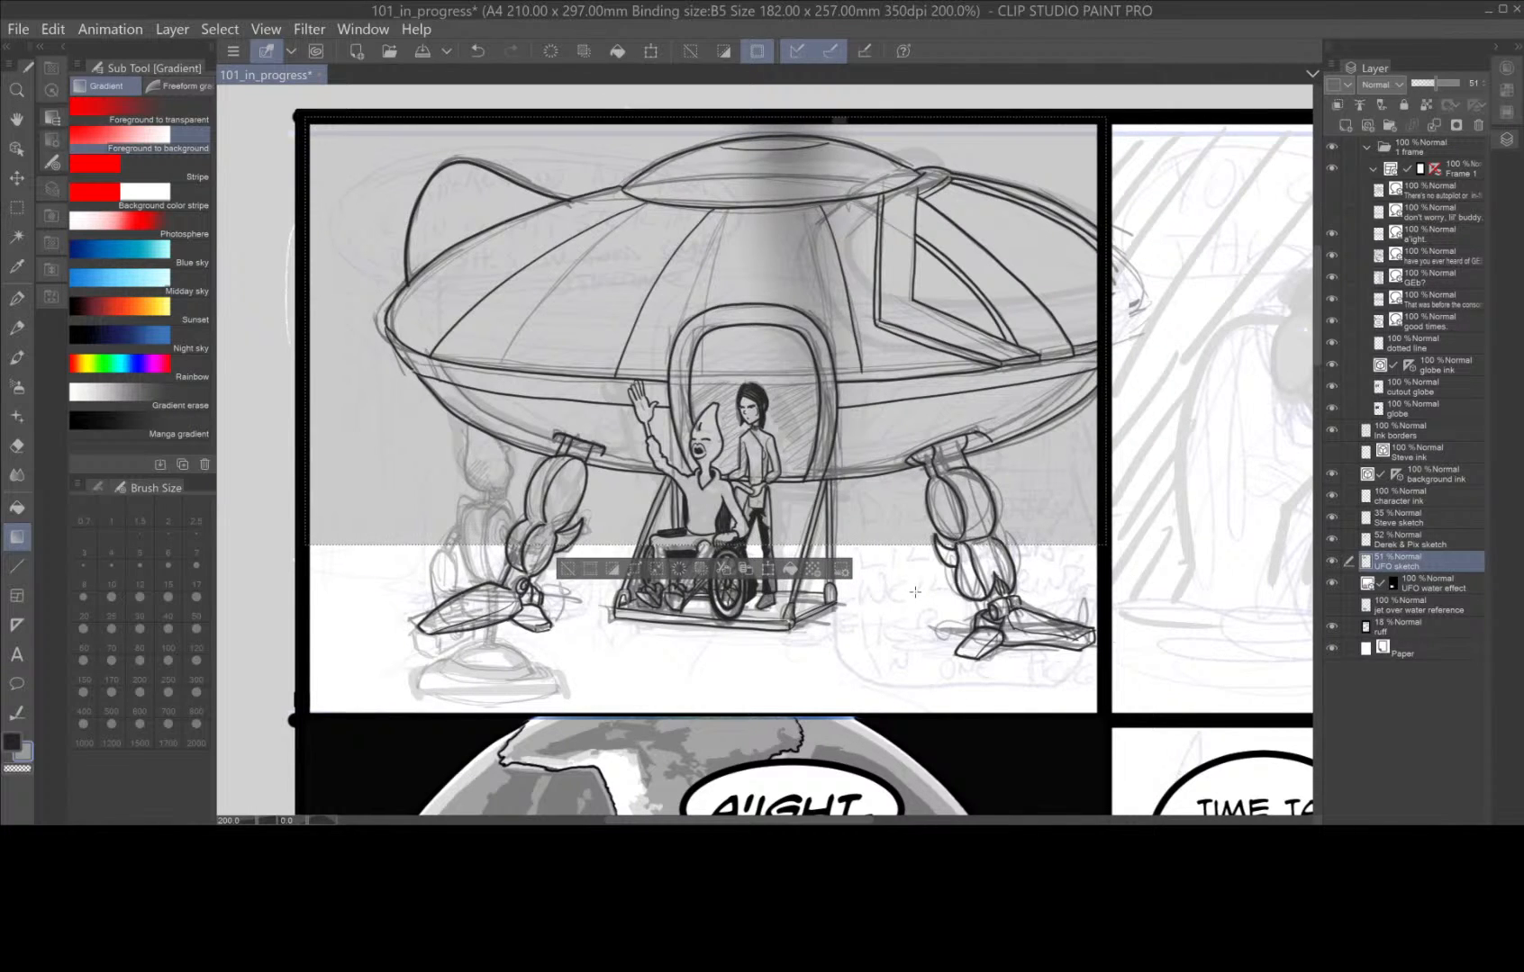
pyautogui.hotkey('ctrl', 'z')
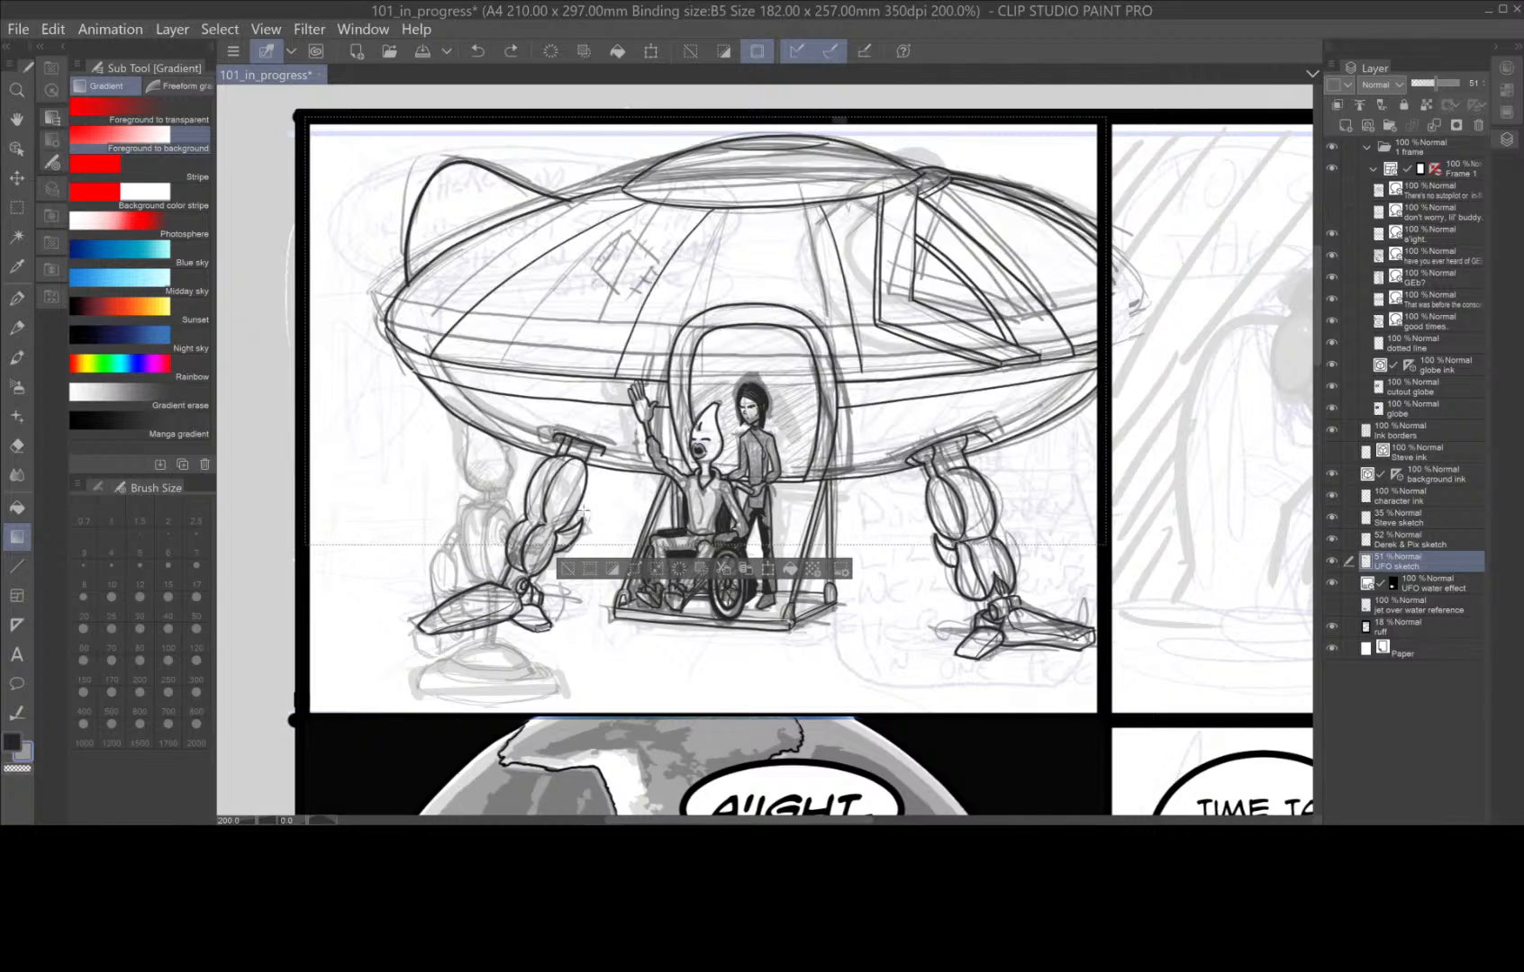
pyautogui.click(98, 487)
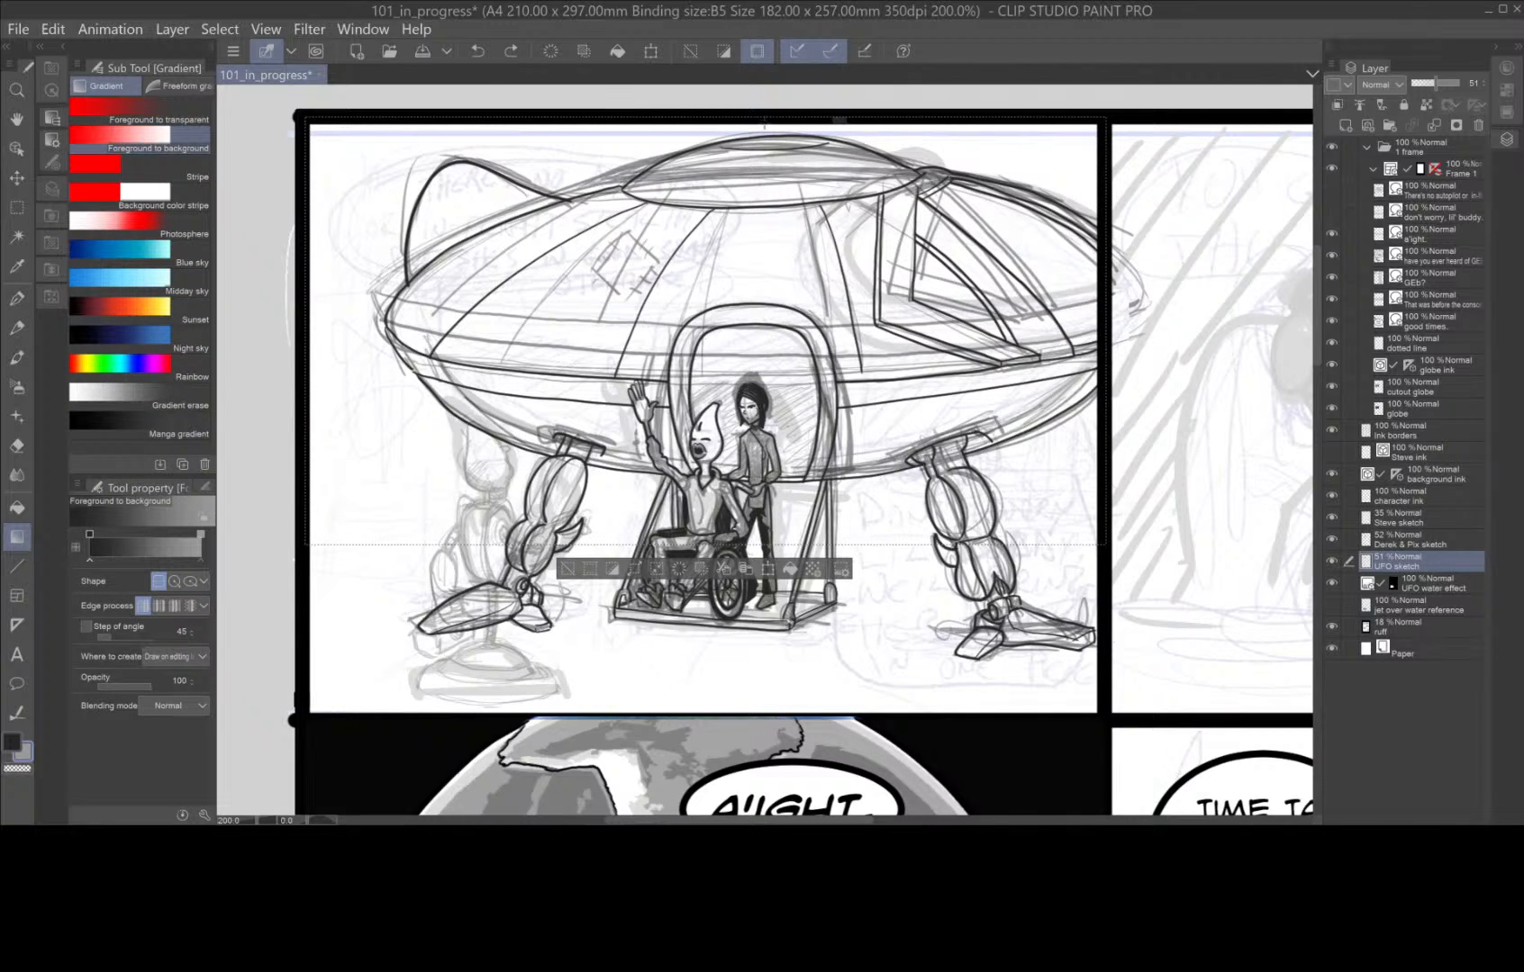
pyautogui.moveTo(765, 122); pyautogui.dragTo(774, 552)
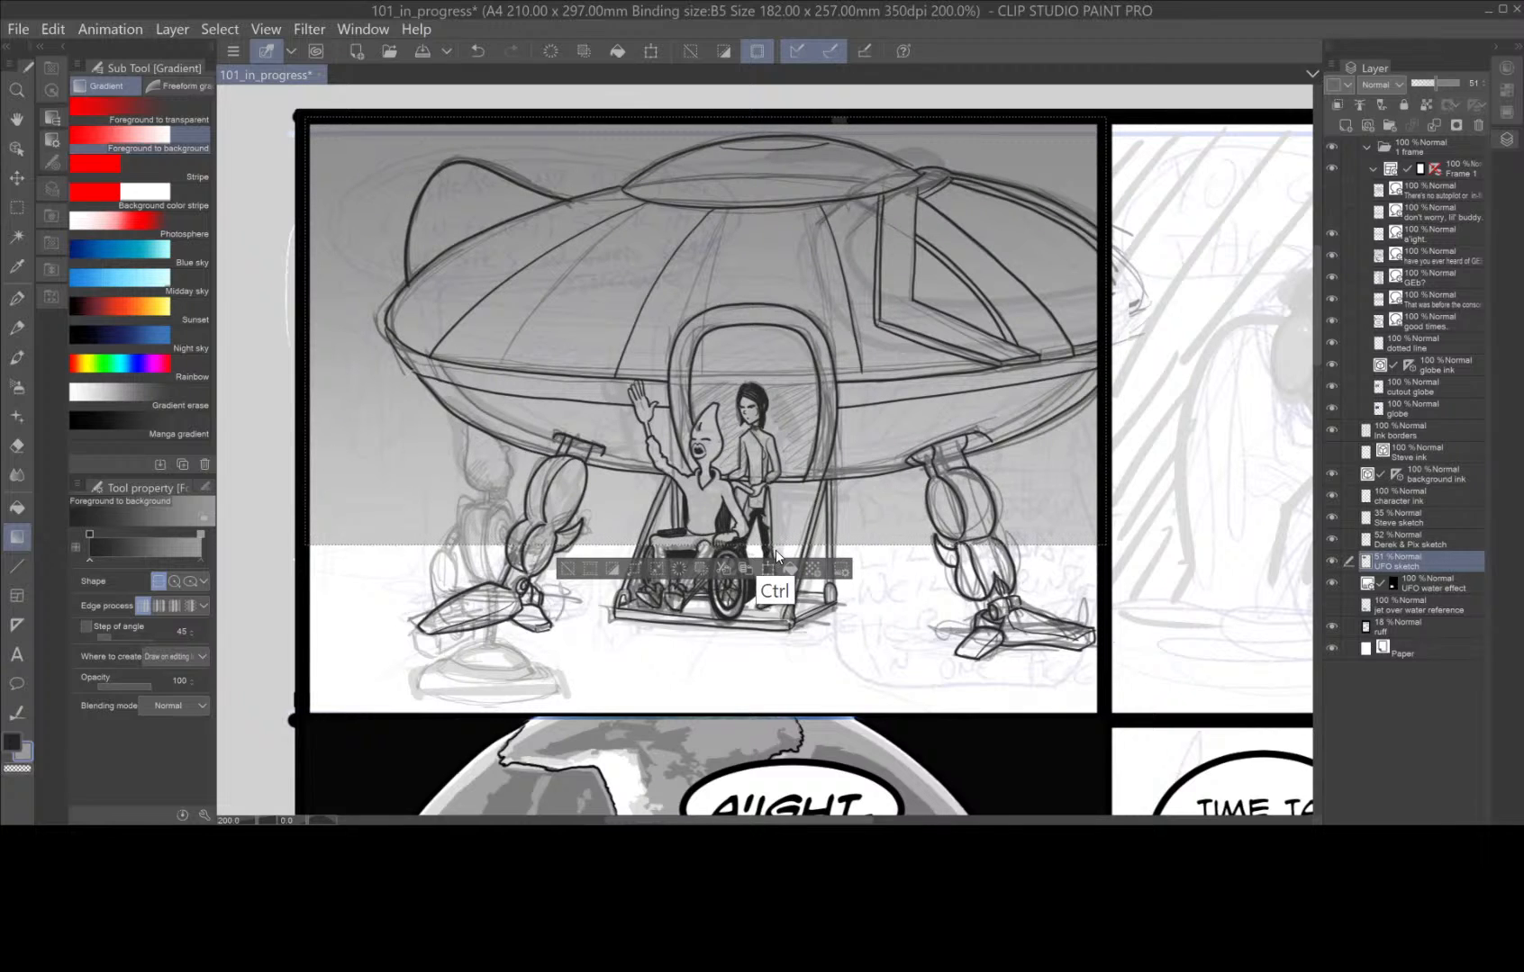
pyautogui.hotkey('ctrl', 'z')
# Set a darker grey background colour and try a long gradient from the panel's upper border down into the globe panel, then undo it.
pyautogui.doubleClick(25, 756)
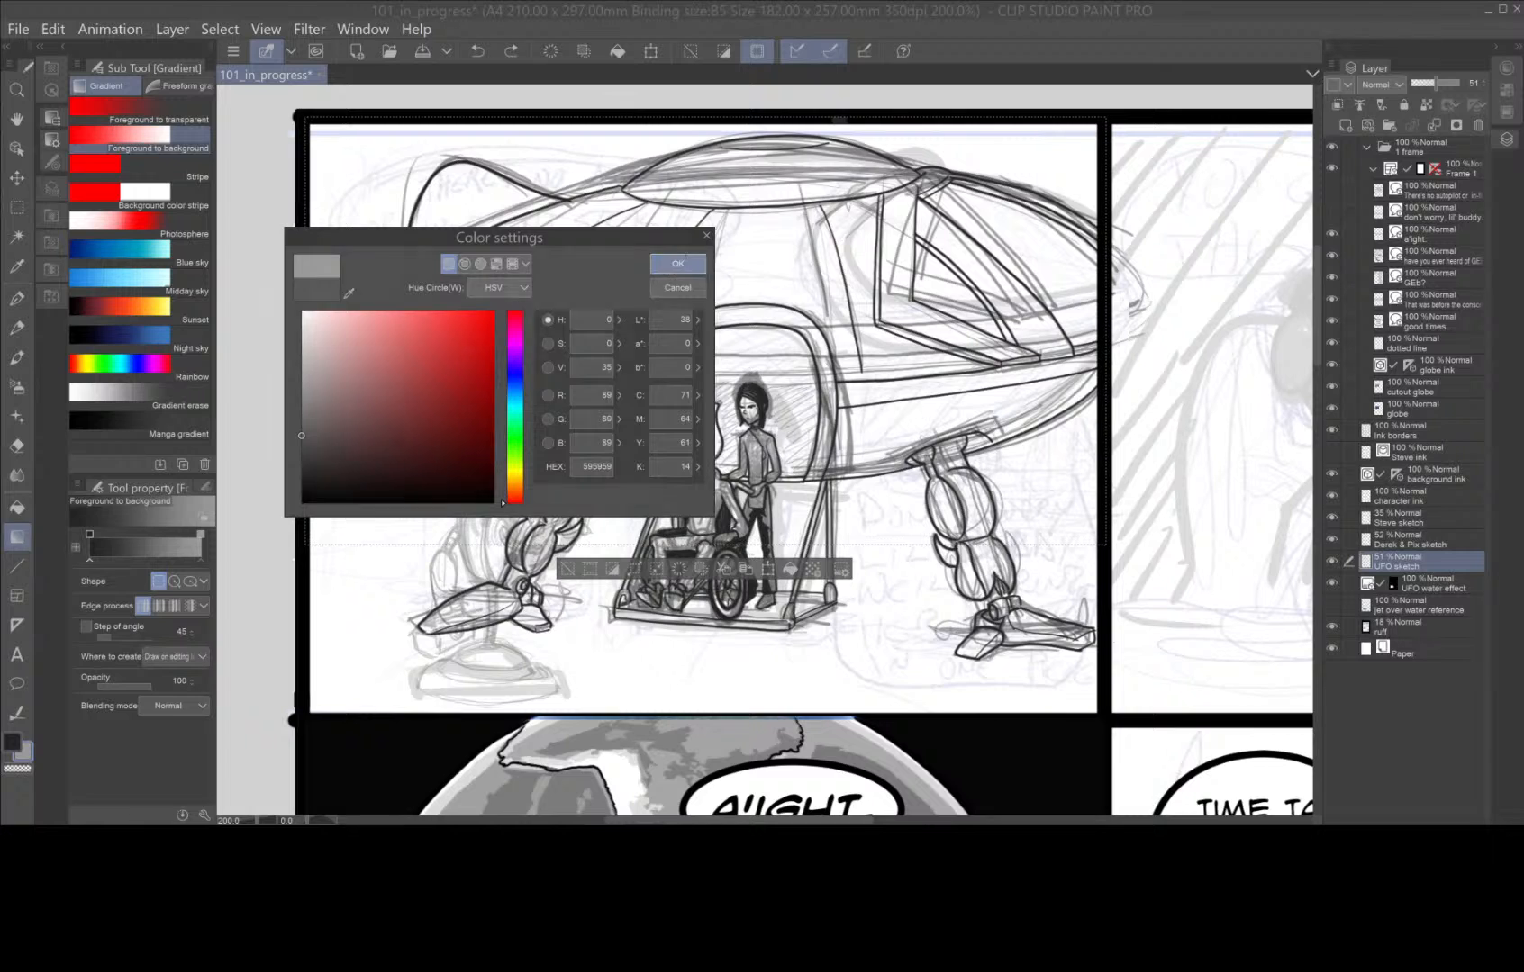
pyautogui.click(678, 263)
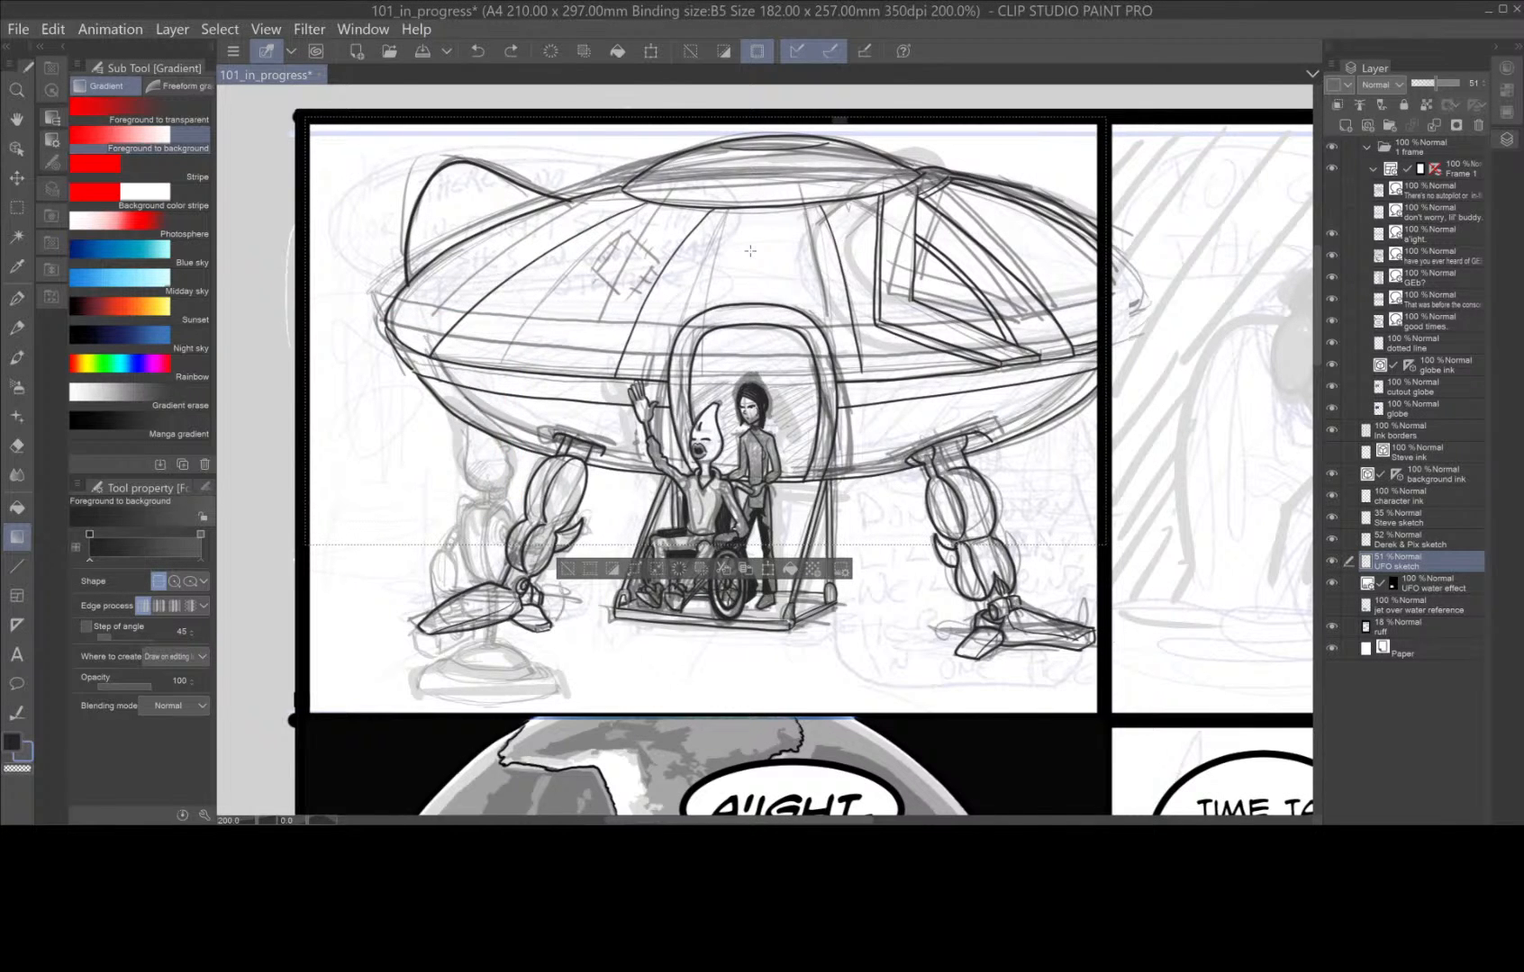
pyautogui.scroll(-2, 750, 251)
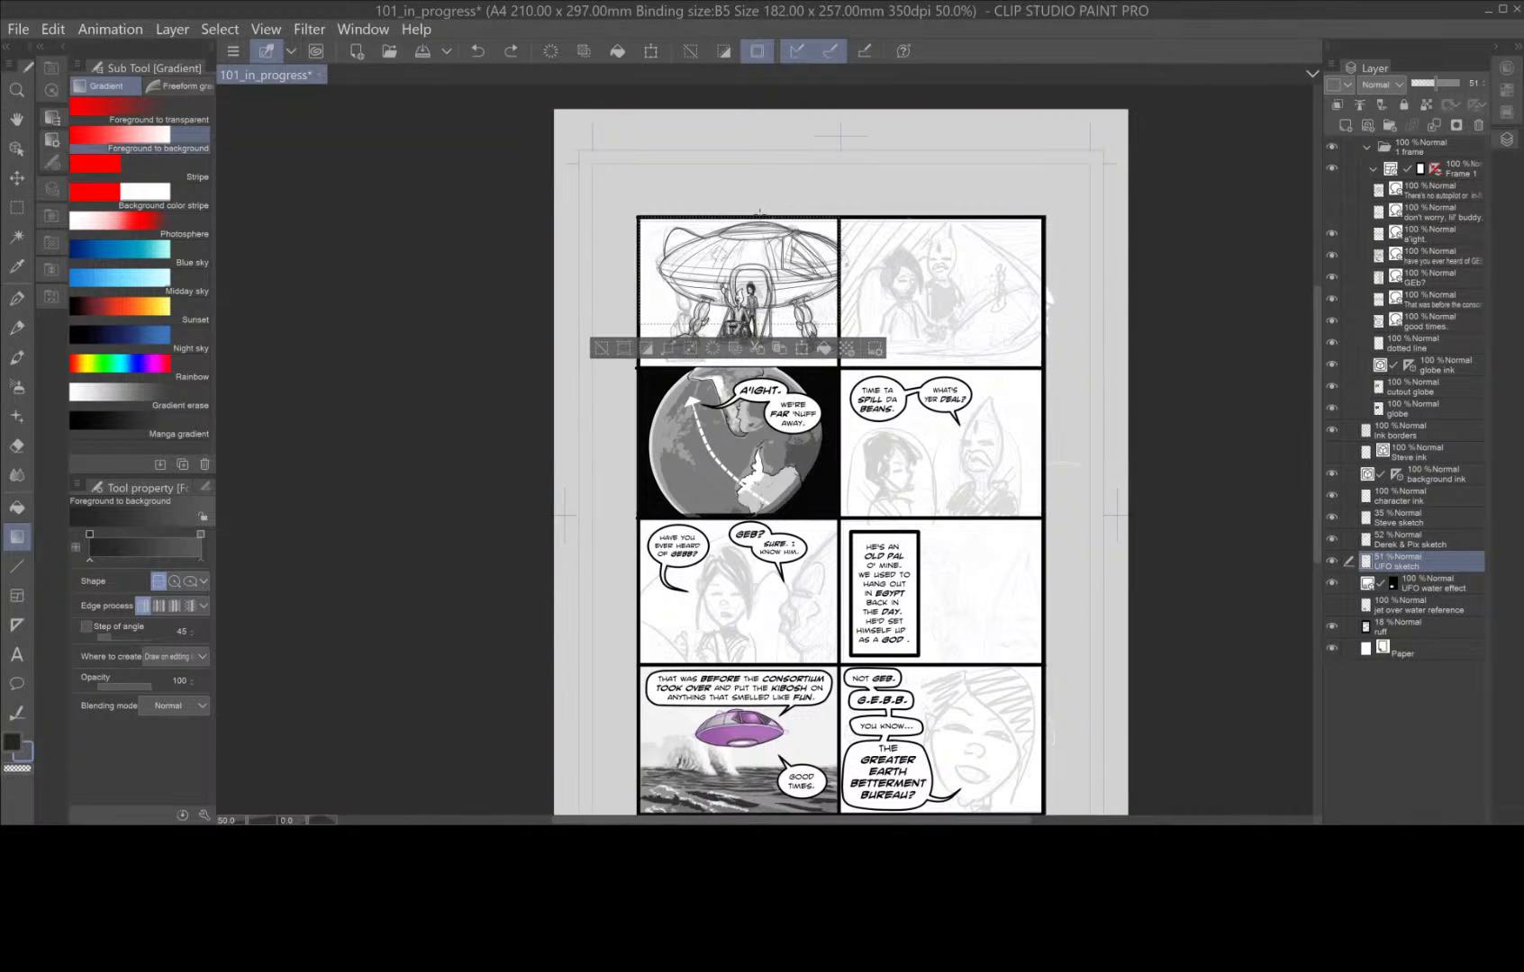
pyautogui.scroll(1, 762, 209)
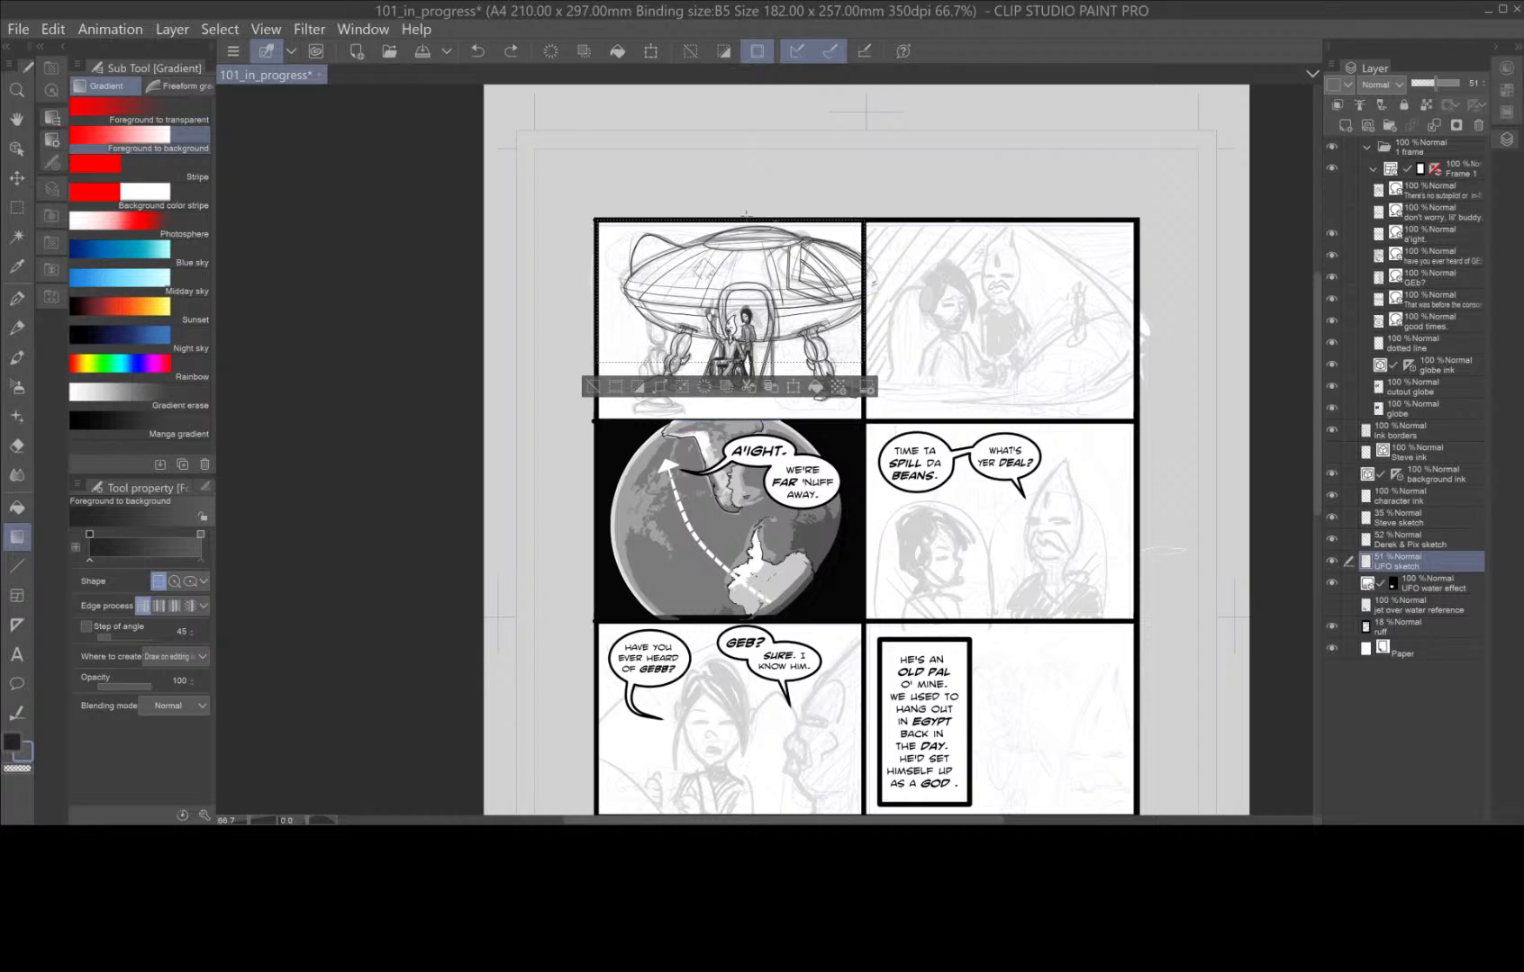
pyautogui.moveTo(747, 225); pyautogui.dragTo(740, 477)
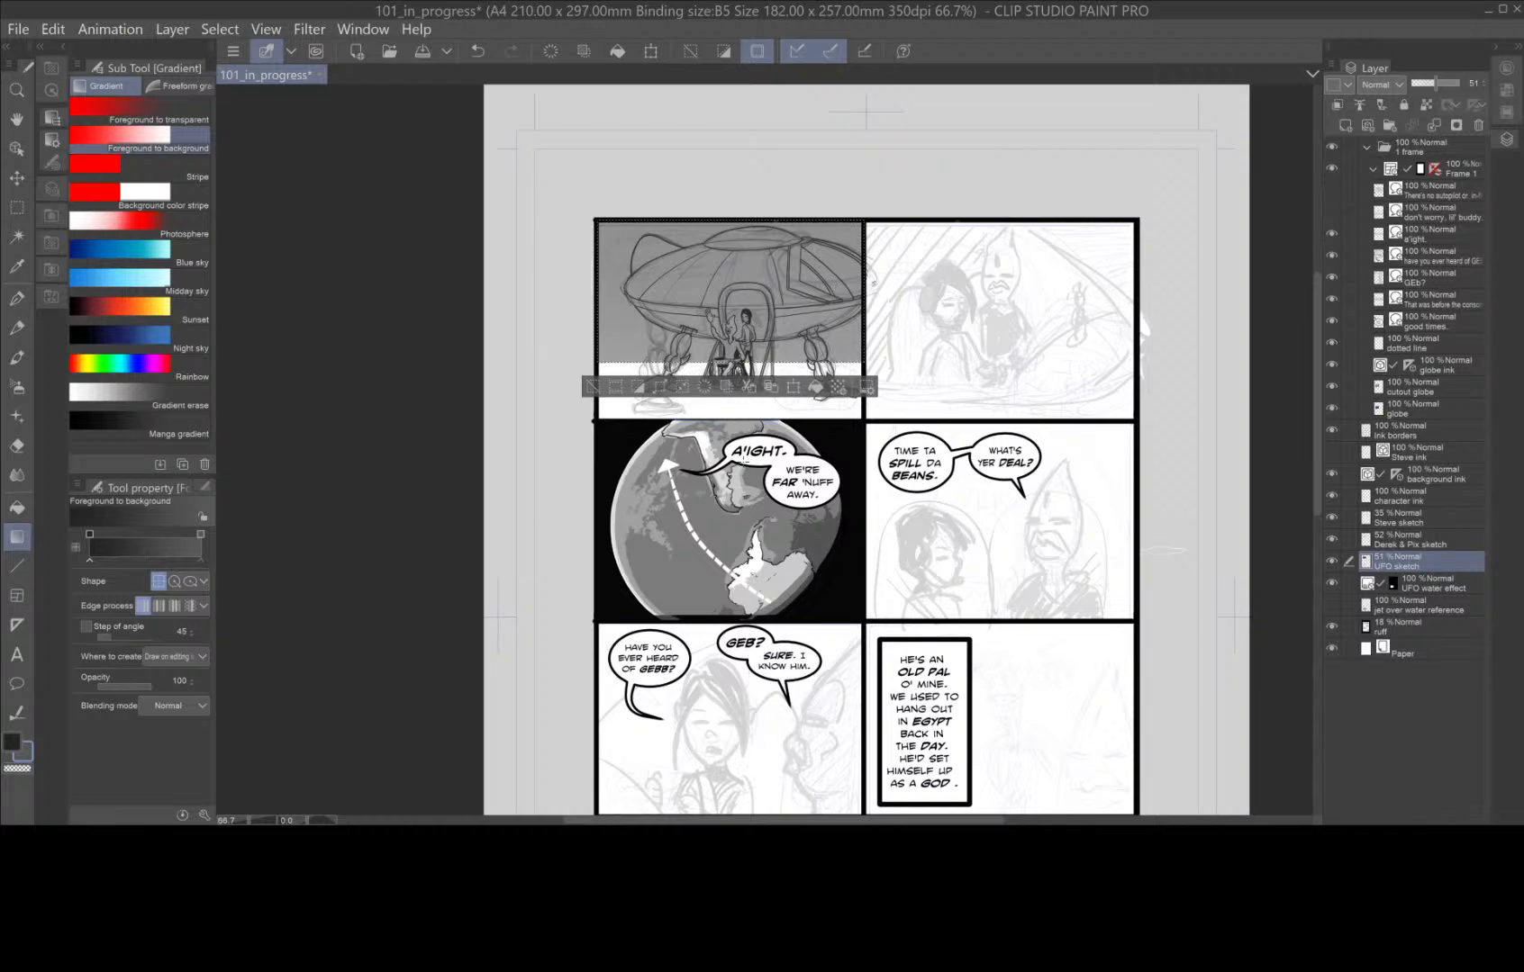
pyautogui.hotkey('ctrl', 'z')
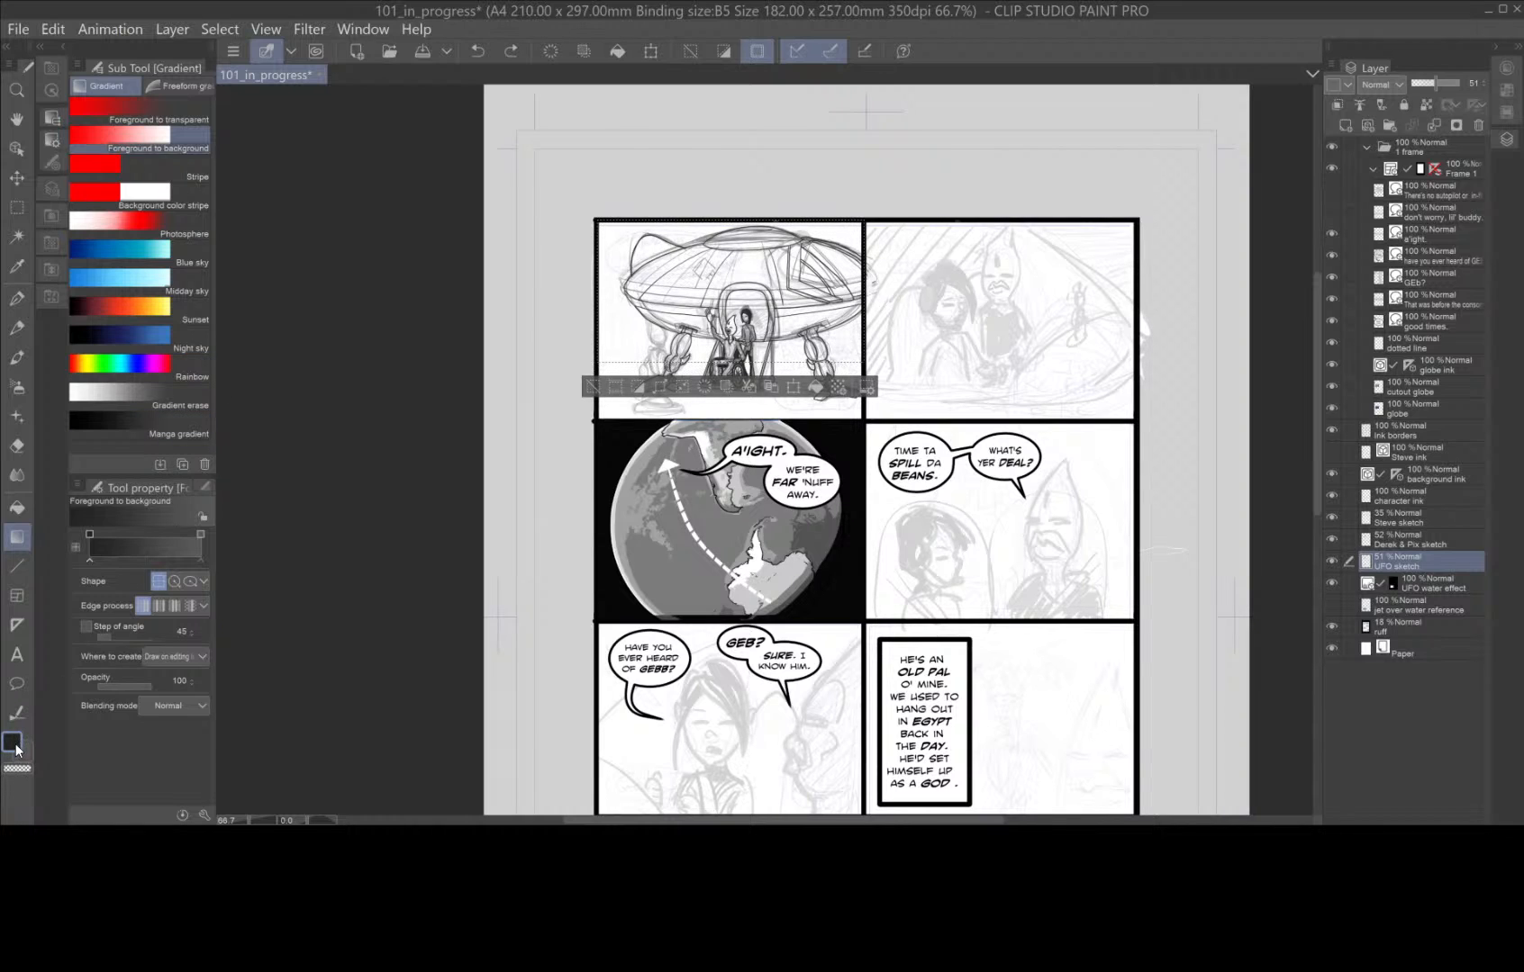
# Fill the selected area behind the saucer with a dark gradient running from the panel's upper border towards the ground, and clear the selection.
pyautogui.moveTo(751, 221); pyautogui.dragTo(747, 347)
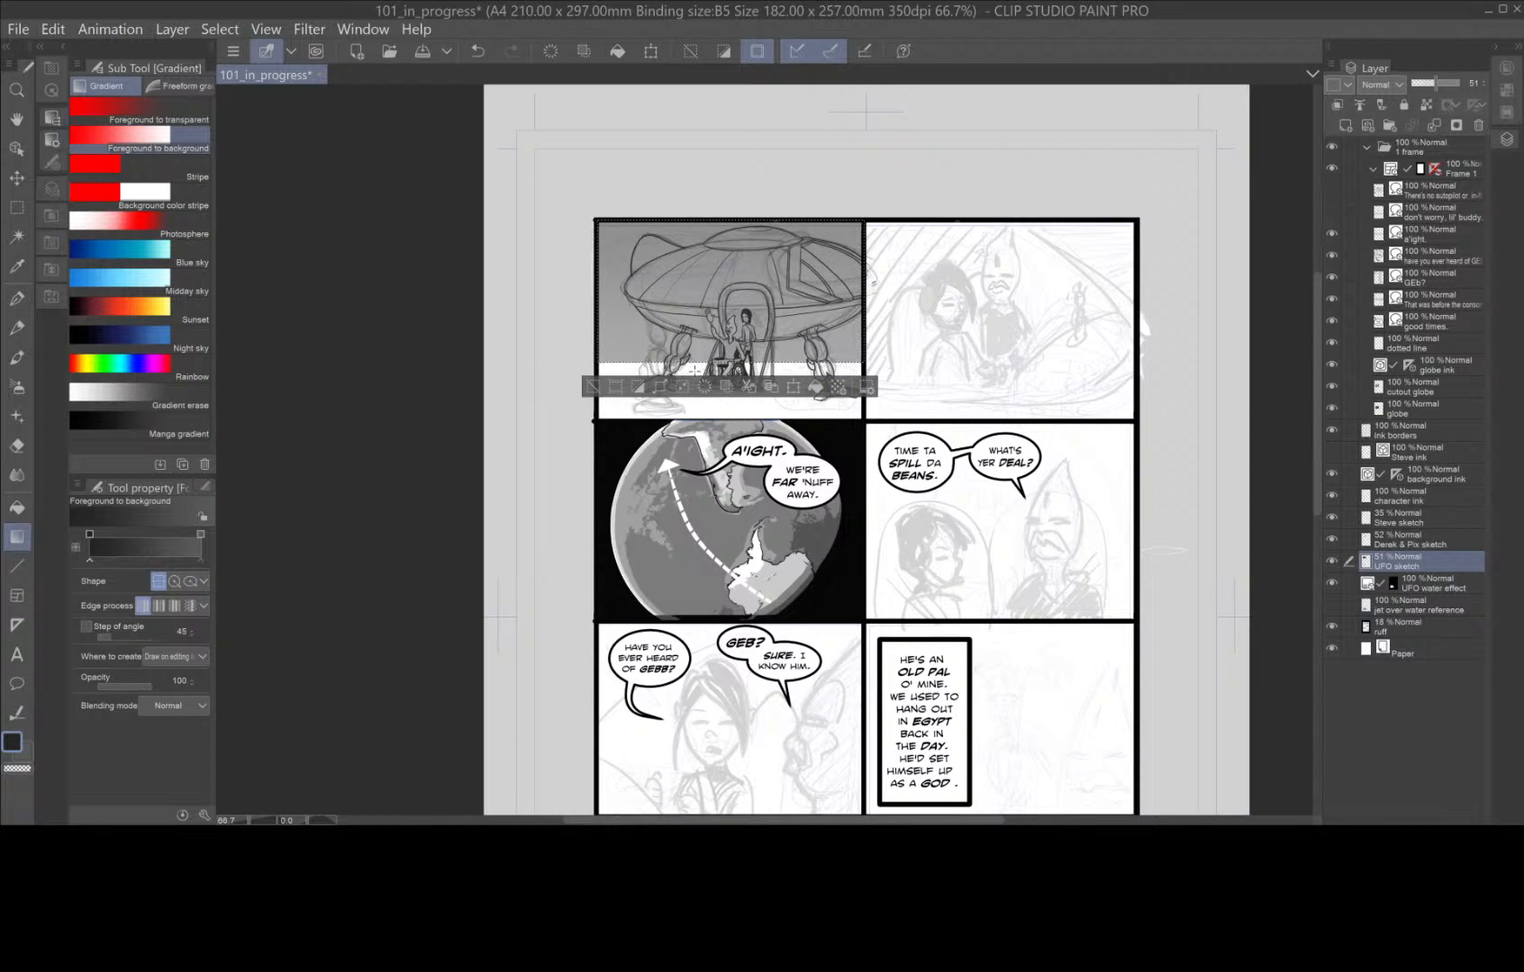
pyautogui.click(593, 386)
pyautogui.scroll(3, 731, 425)
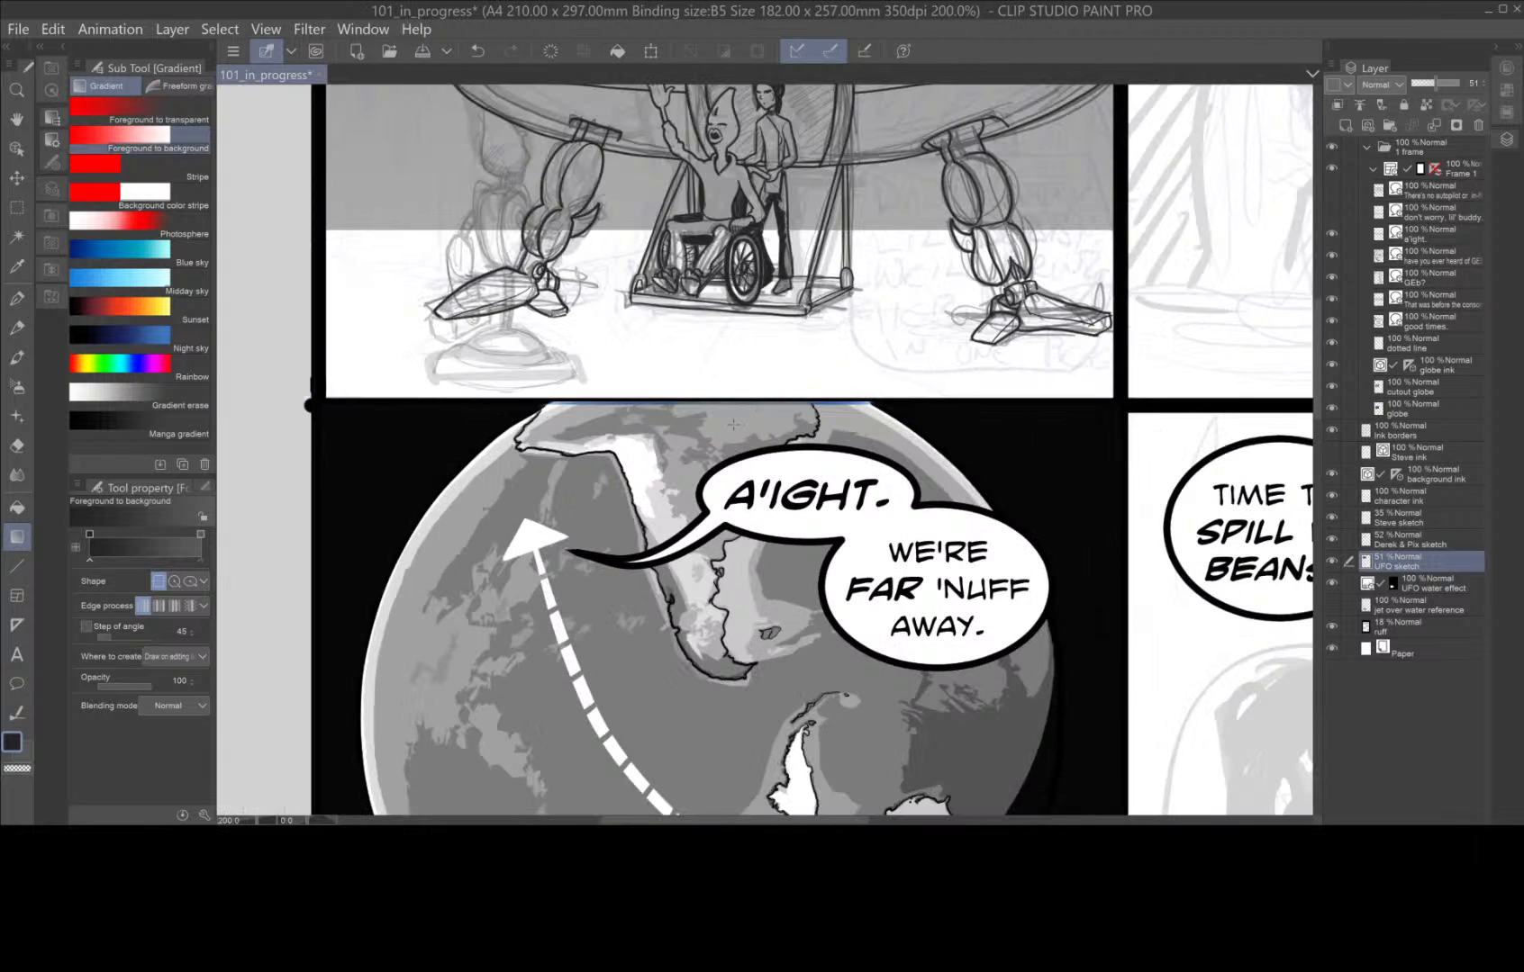
pyautogui.moveTo(892, 364); pyautogui.dragTo(947, 540)
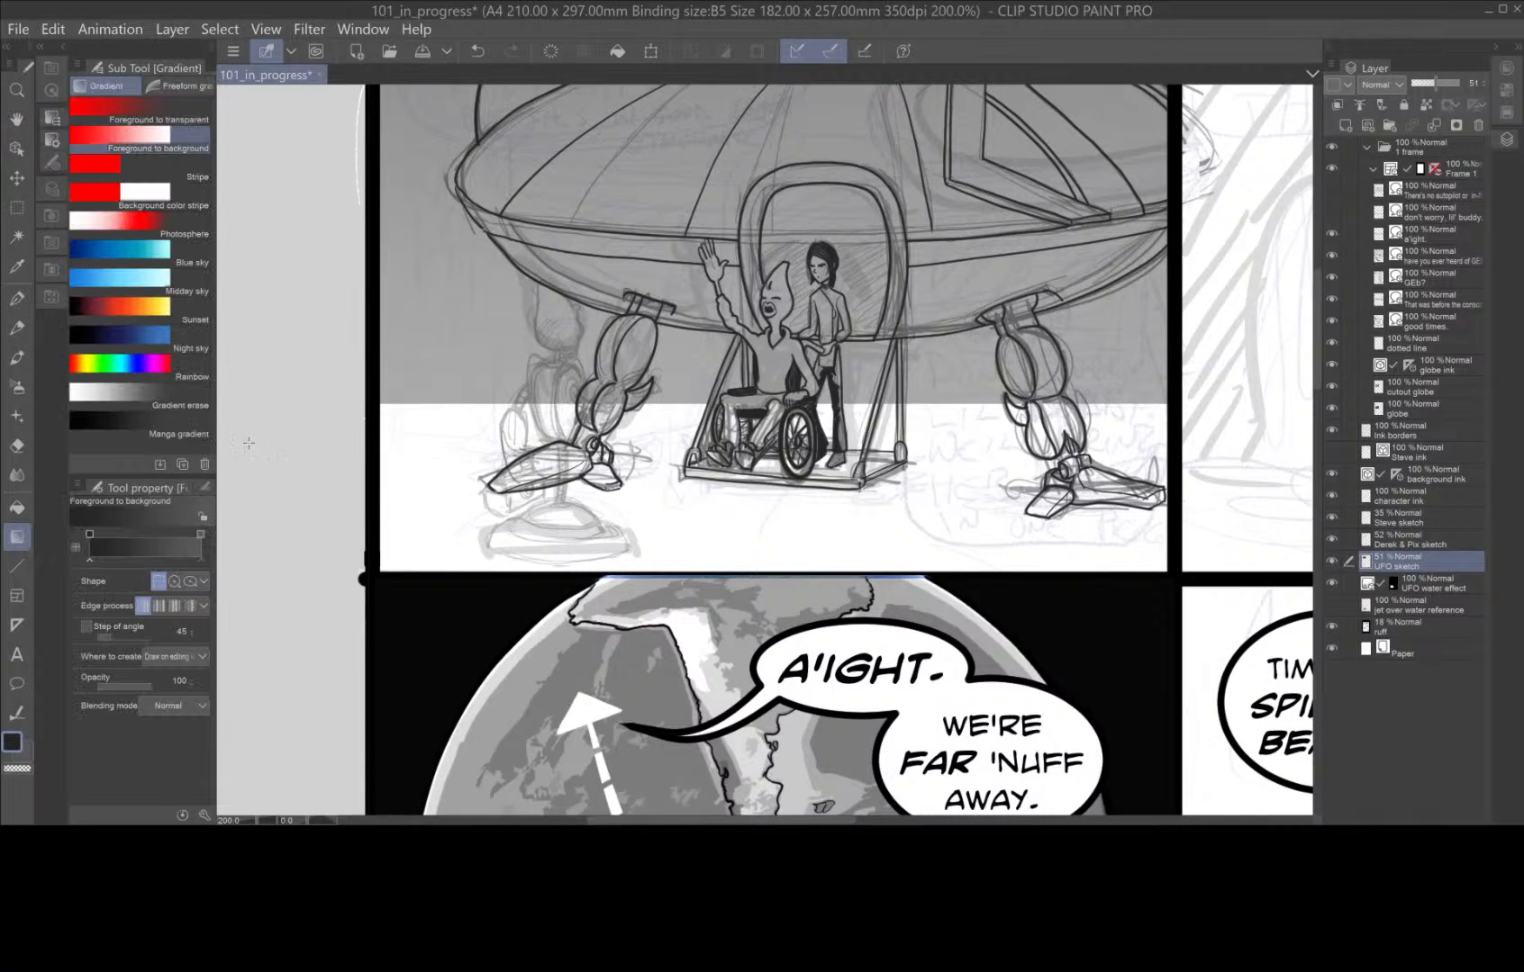
# Select the white ground strip below the gradient with a rectangle and try a gradient on it with a grey foreground colour, undoing it.
pyautogui.press('m')
pyautogui.moveTo(379, 405); pyautogui.dragTo(1168, 576)
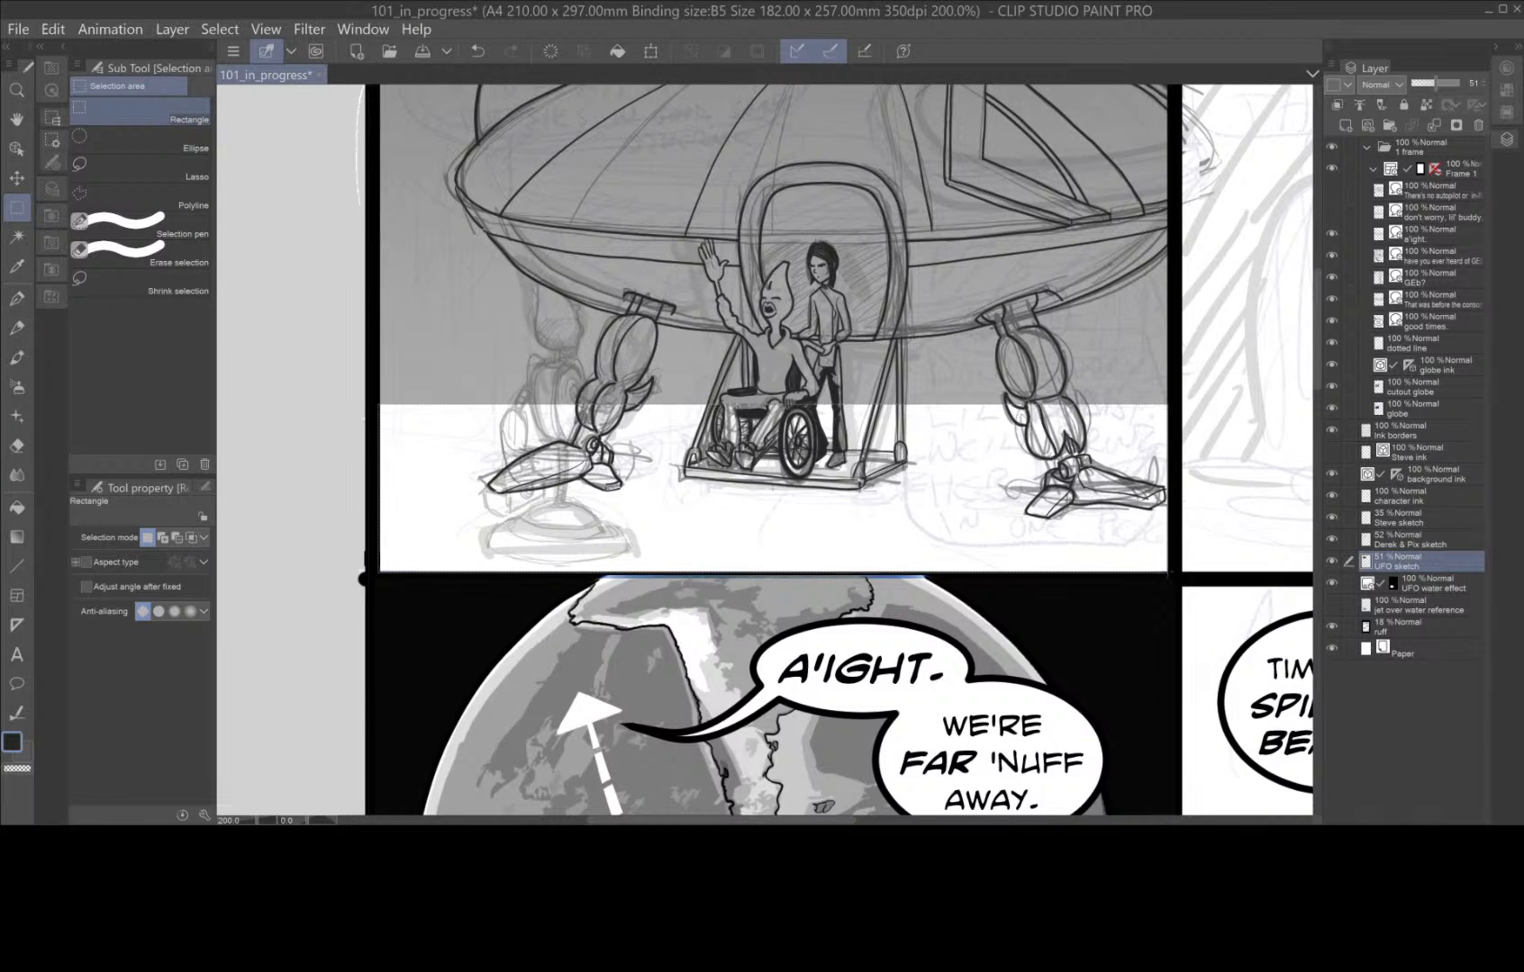
pyautogui.click(13, 742)
pyautogui.moveTo(308, 452); pyautogui.dragTo(302, 449)
pyautogui.click(677, 263)
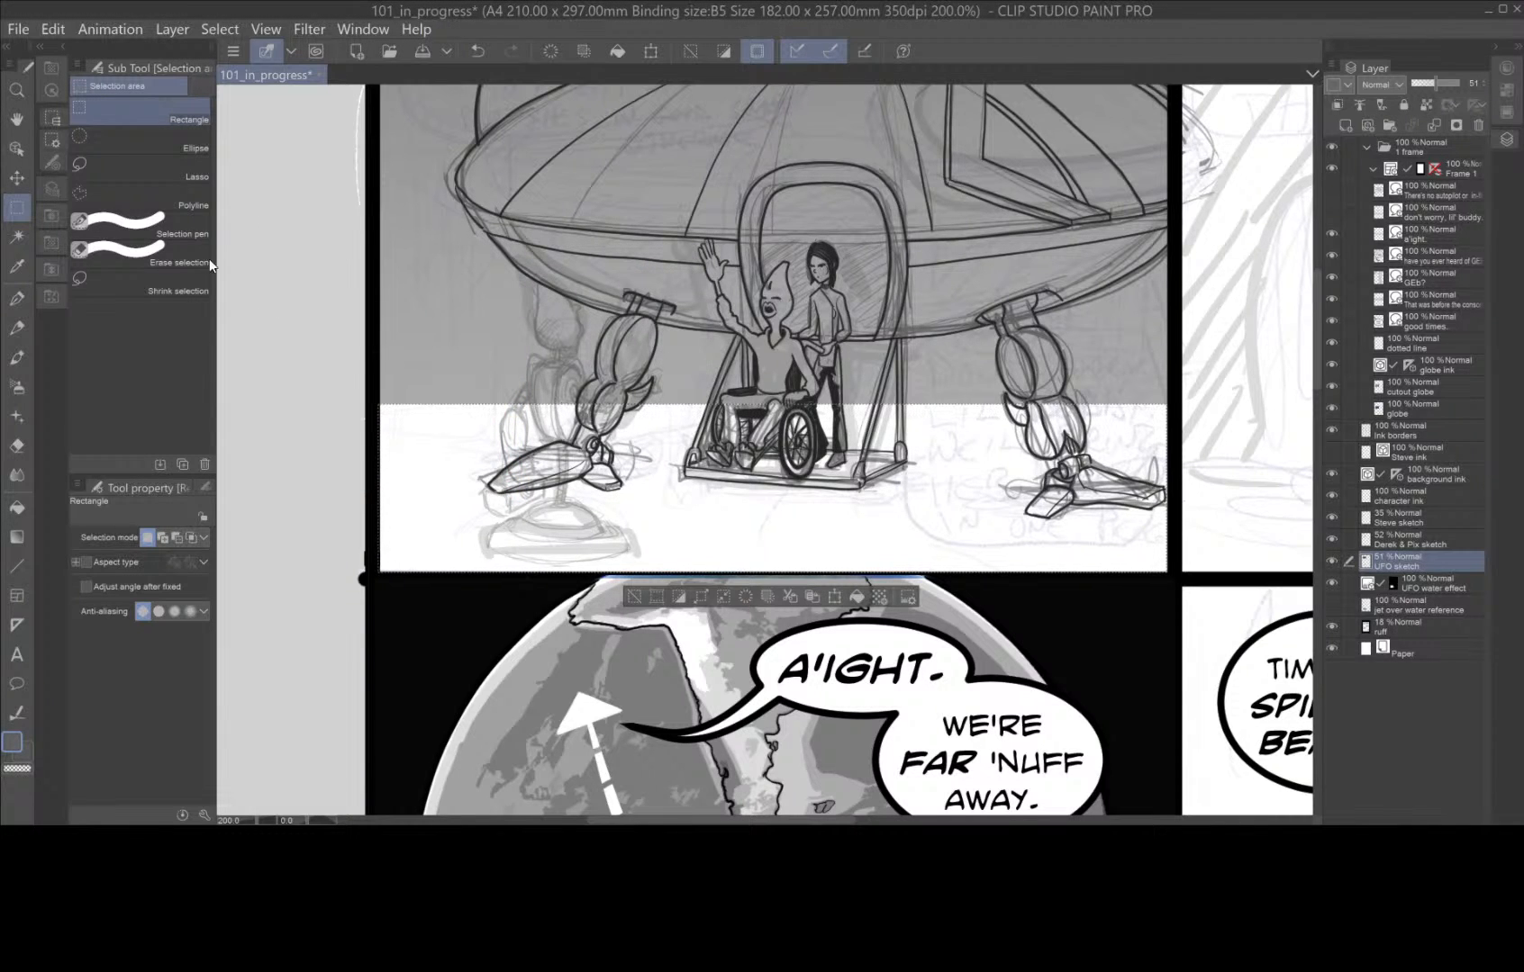
pyautogui.click(18, 566)
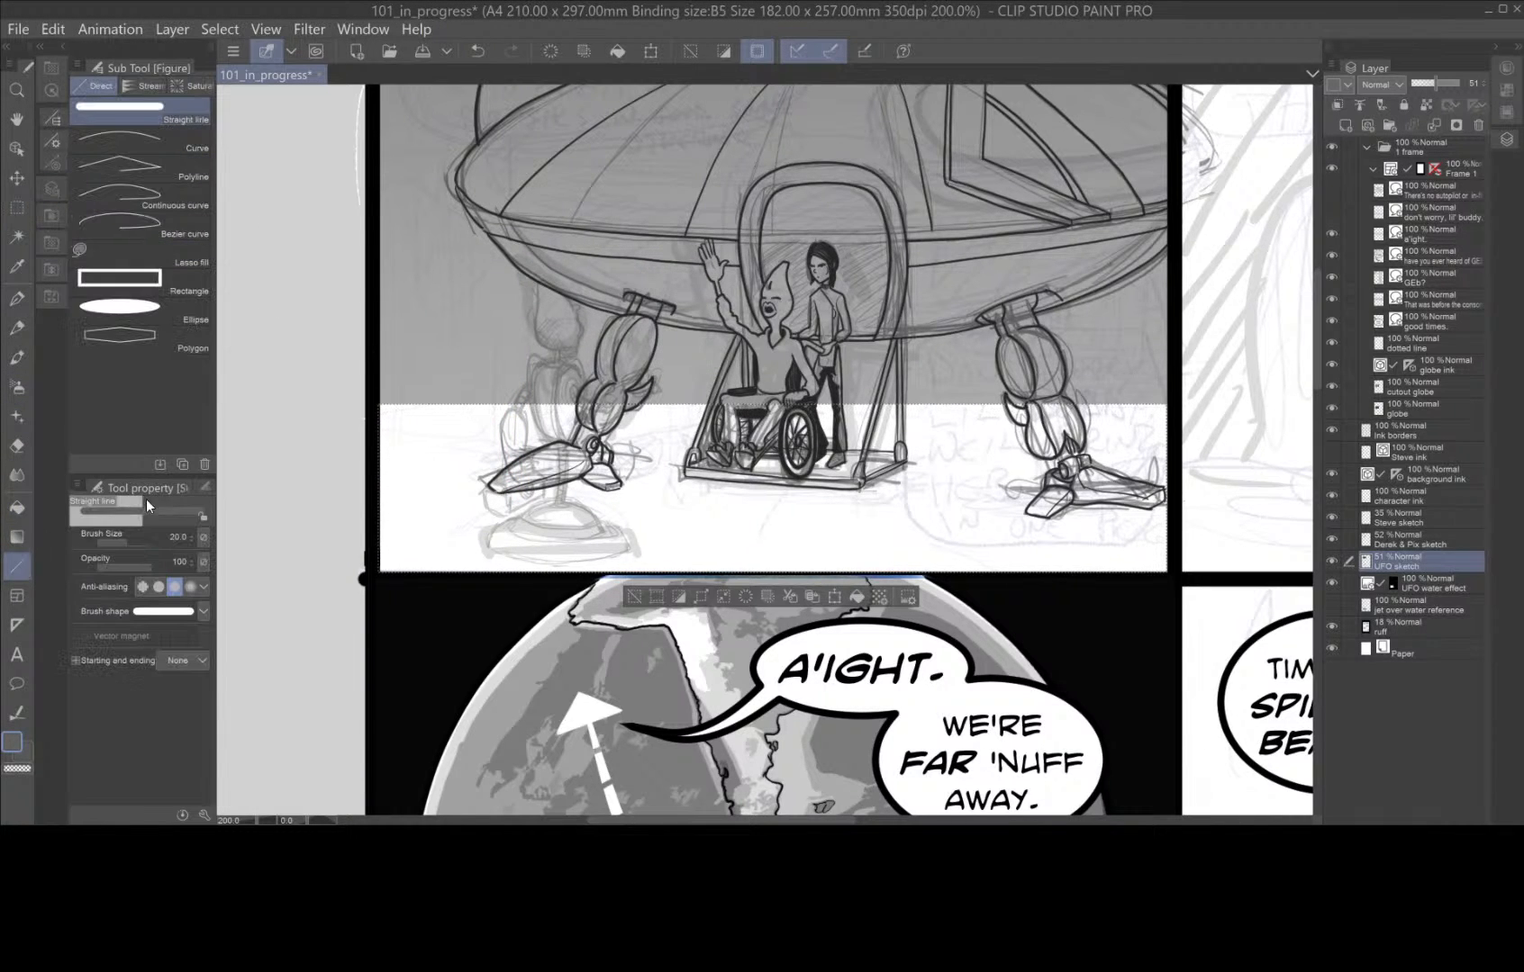
pyautogui.click(17, 537)
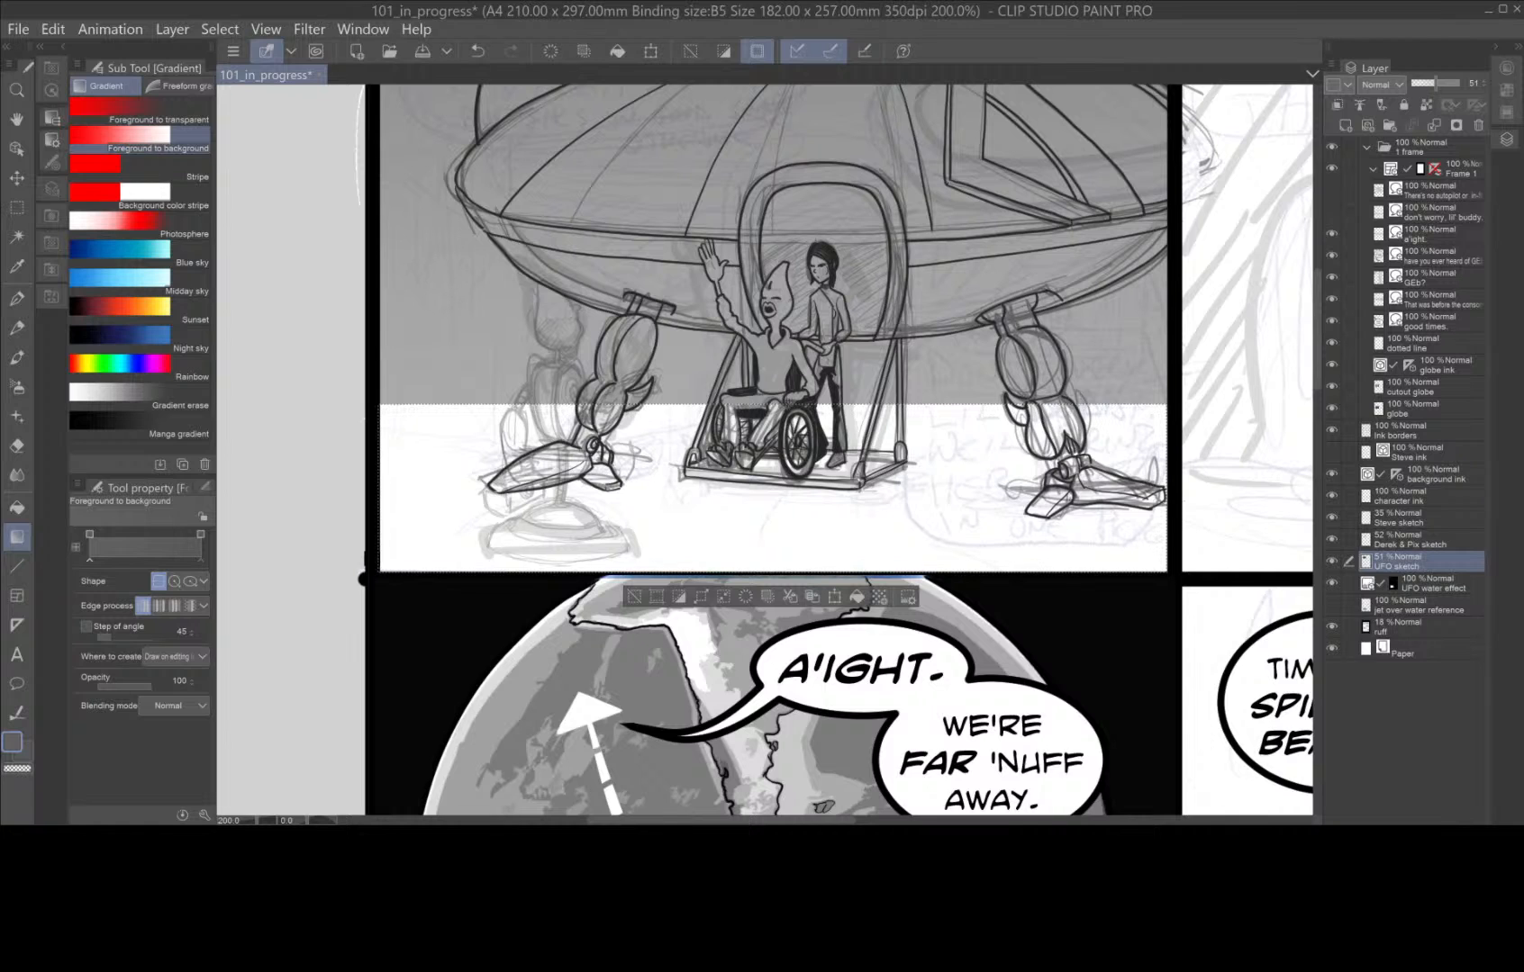
pyautogui.moveTo(784, 490); pyautogui.dragTo(783, 681)
pyautogui.hotkey('ctrl', 'z')
# Set a darker foreground colour and try a vertical gradient over the selected ground strip again.
pyautogui.doubleClick(12, 746)
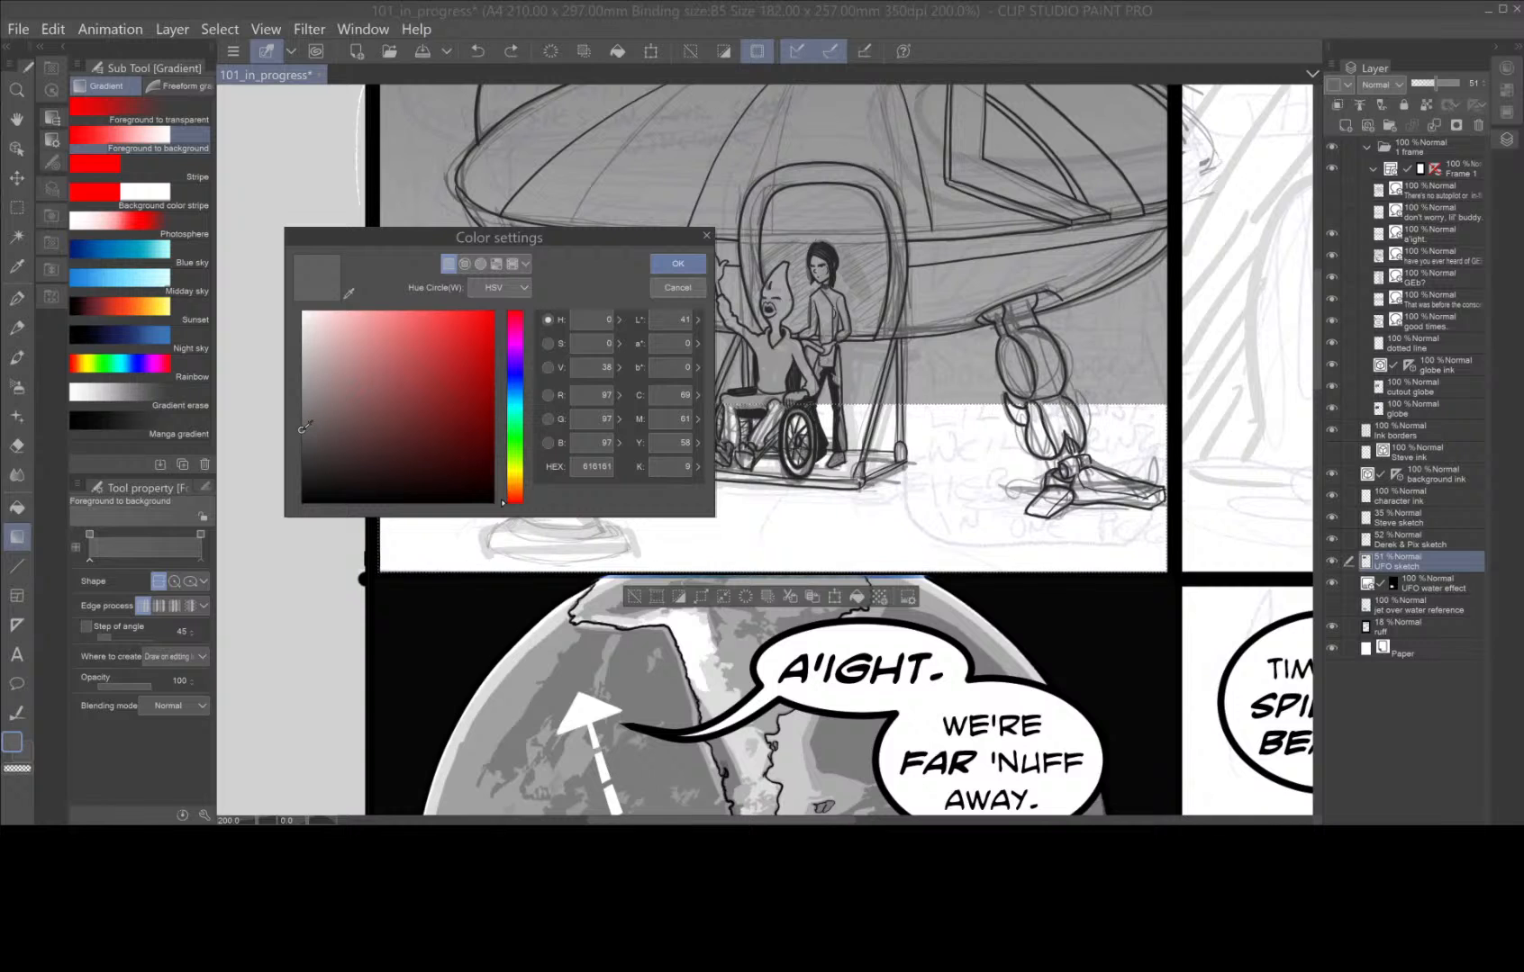
pyautogui.moveTo(305, 427); pyautogui.dragTo(303, 476)
pyautogui.click(677, 264)
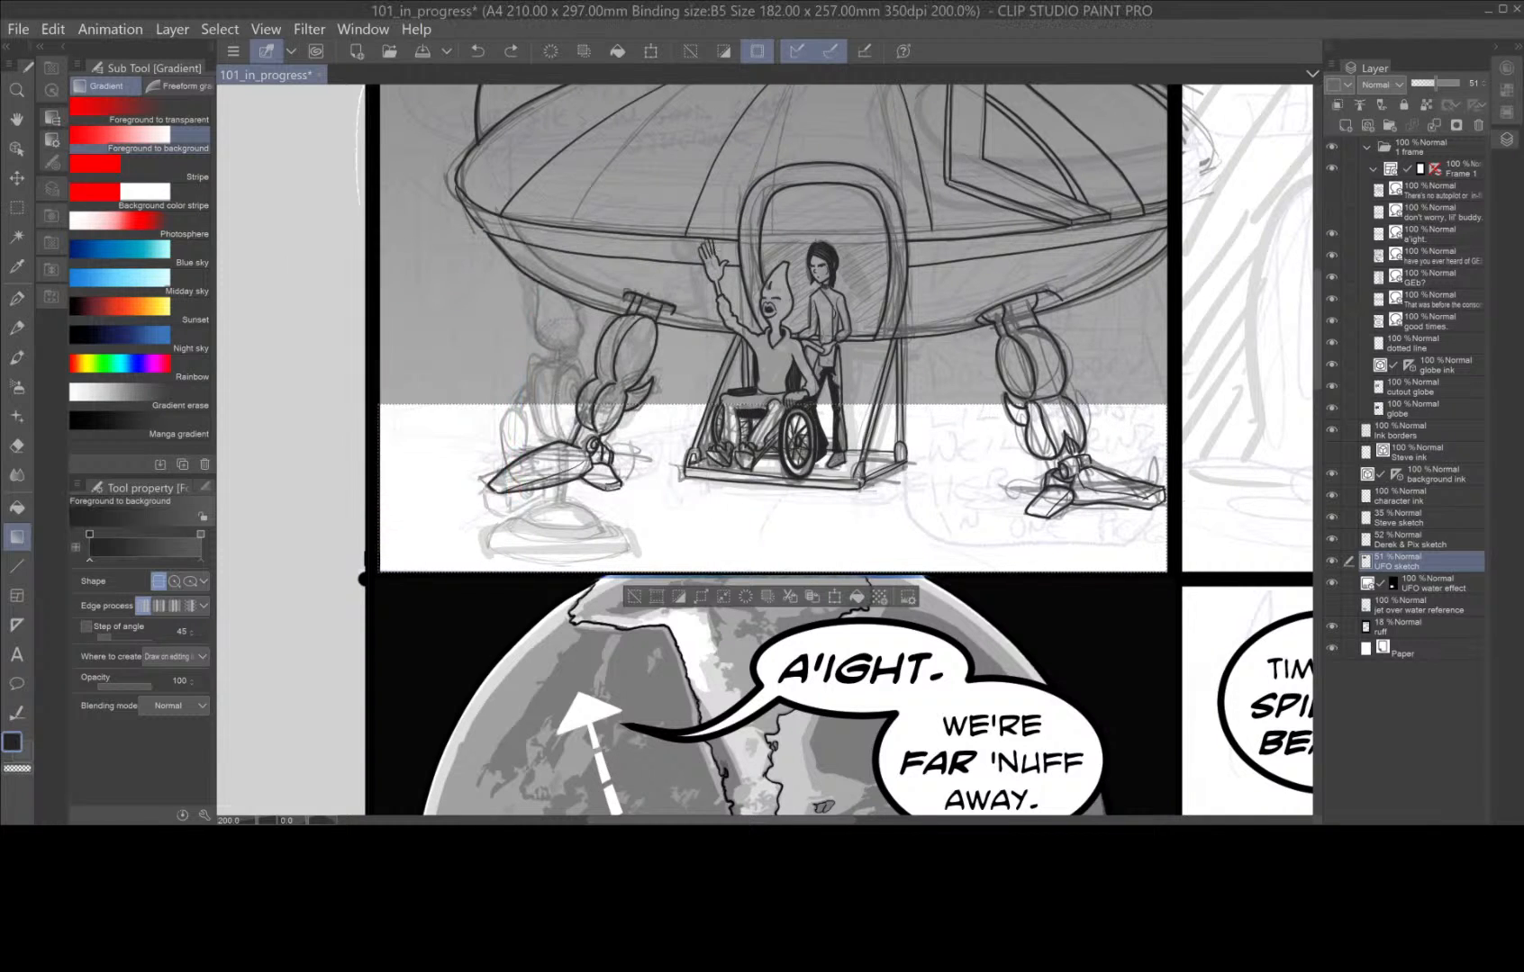
pyautogui.moveTo(786, 423); pyautogui.dragTo(786, 565)
# Undo the ground and sky gradients on the UFO sketch layer, back to the selection of the panel's upper area.
pyautogui.hotkey('ctrl', 'z')
pyautogui.hotkey('ctrl', 'shift', 'i')
pyautogui.hotkey('ctrl', 'z')
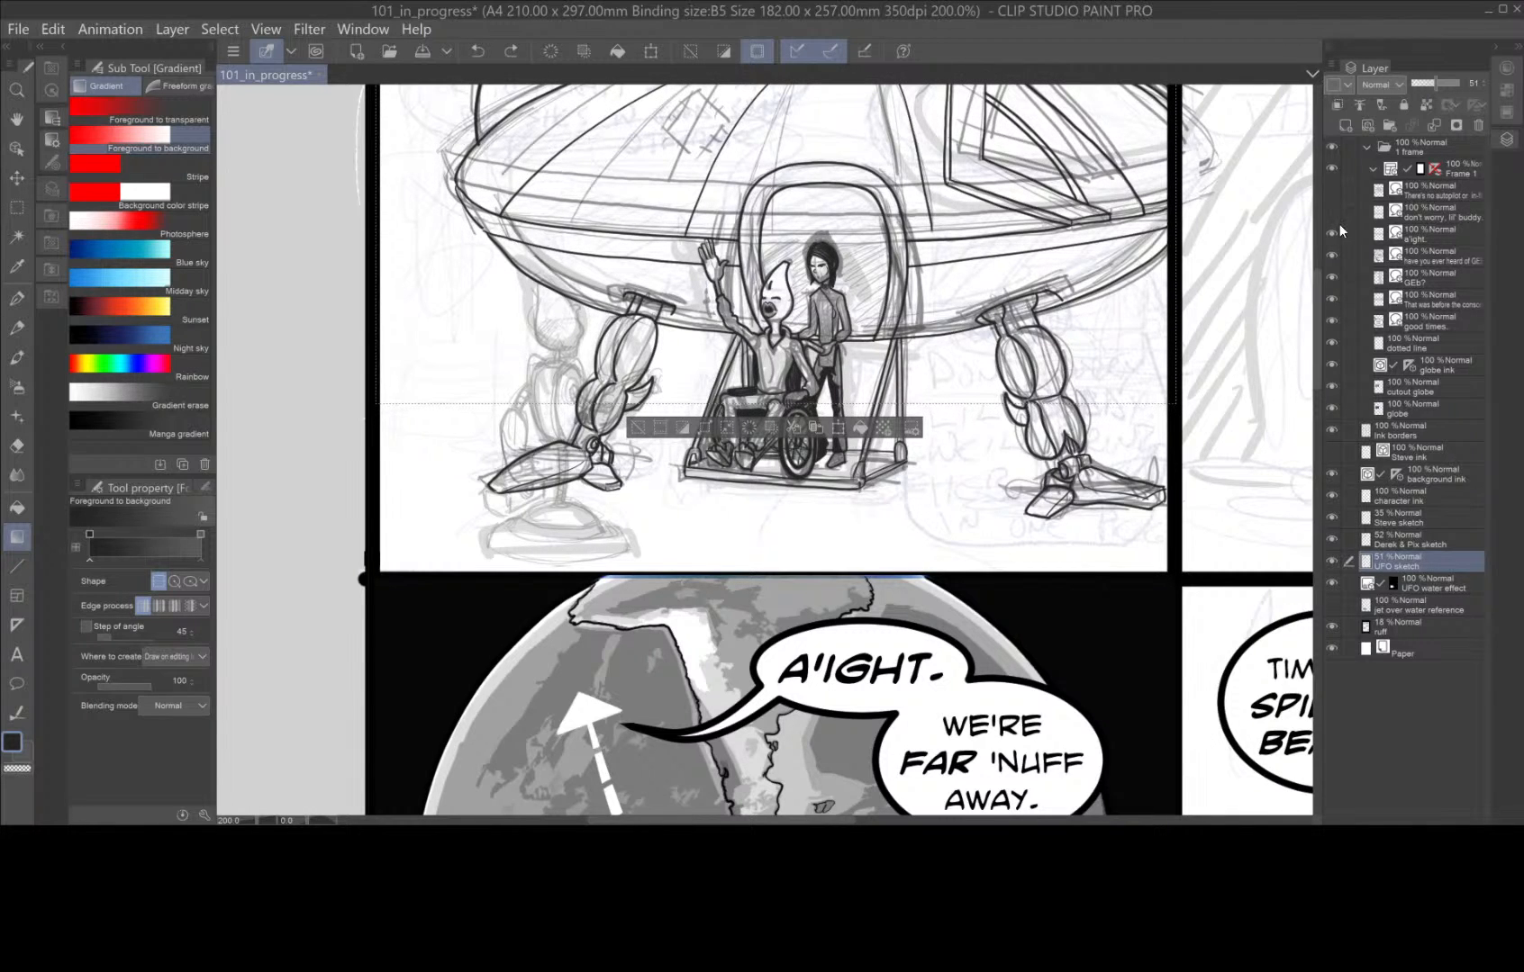
# Add a new raster layer above the UFO sketch layer and name it "background tones".
pyautogui.click(1345, 126)
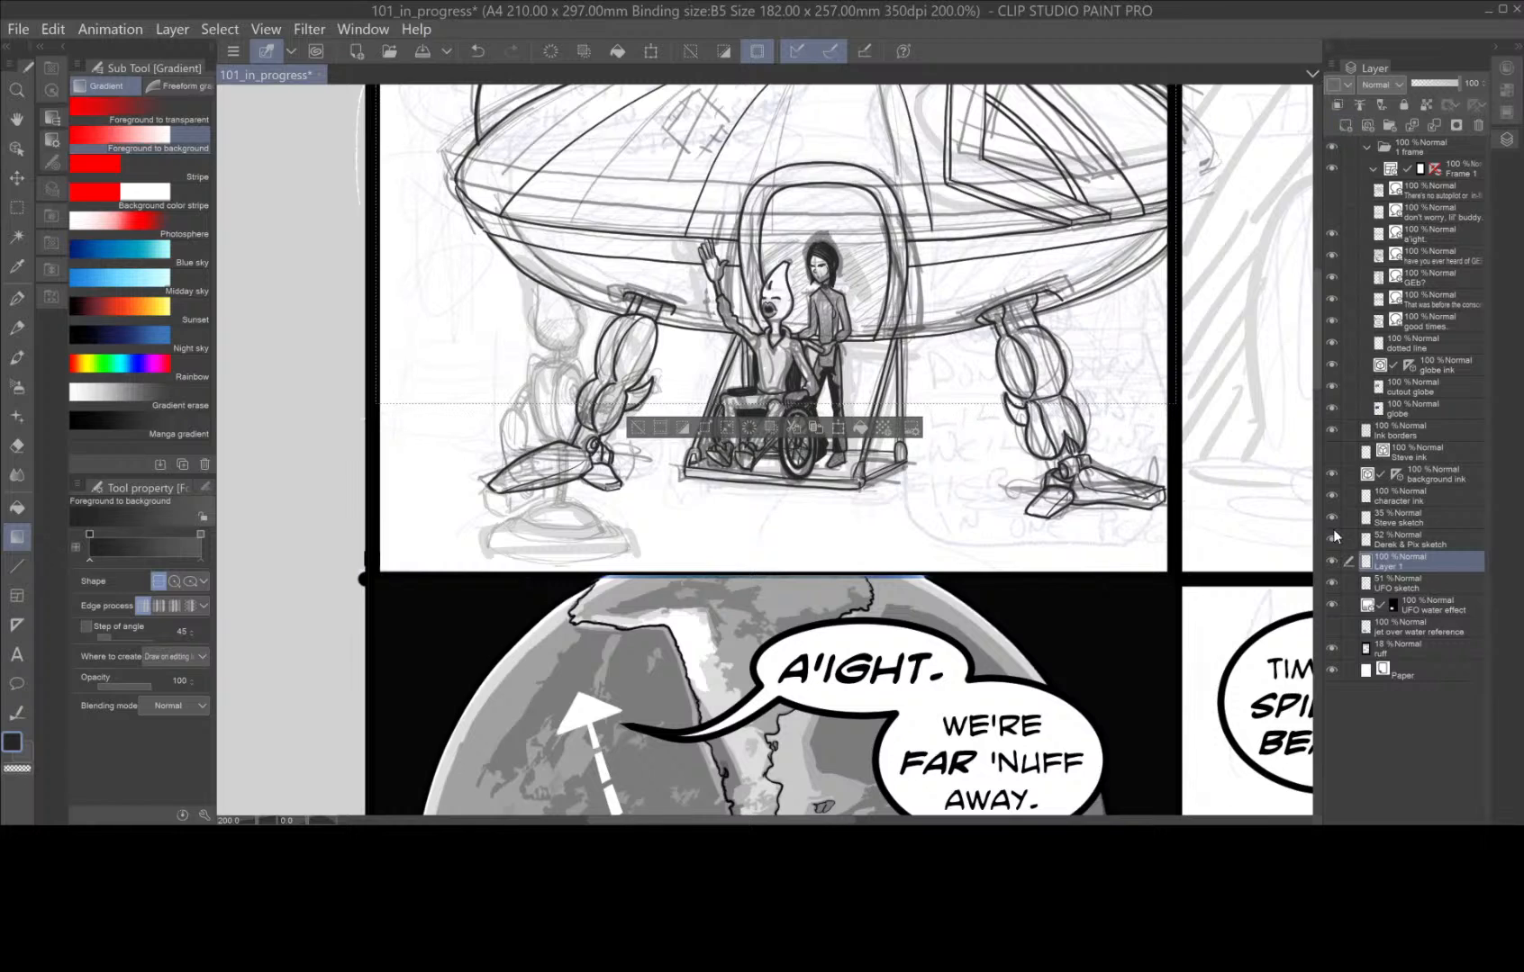
pyautogui.doubleClick(1407, 565)
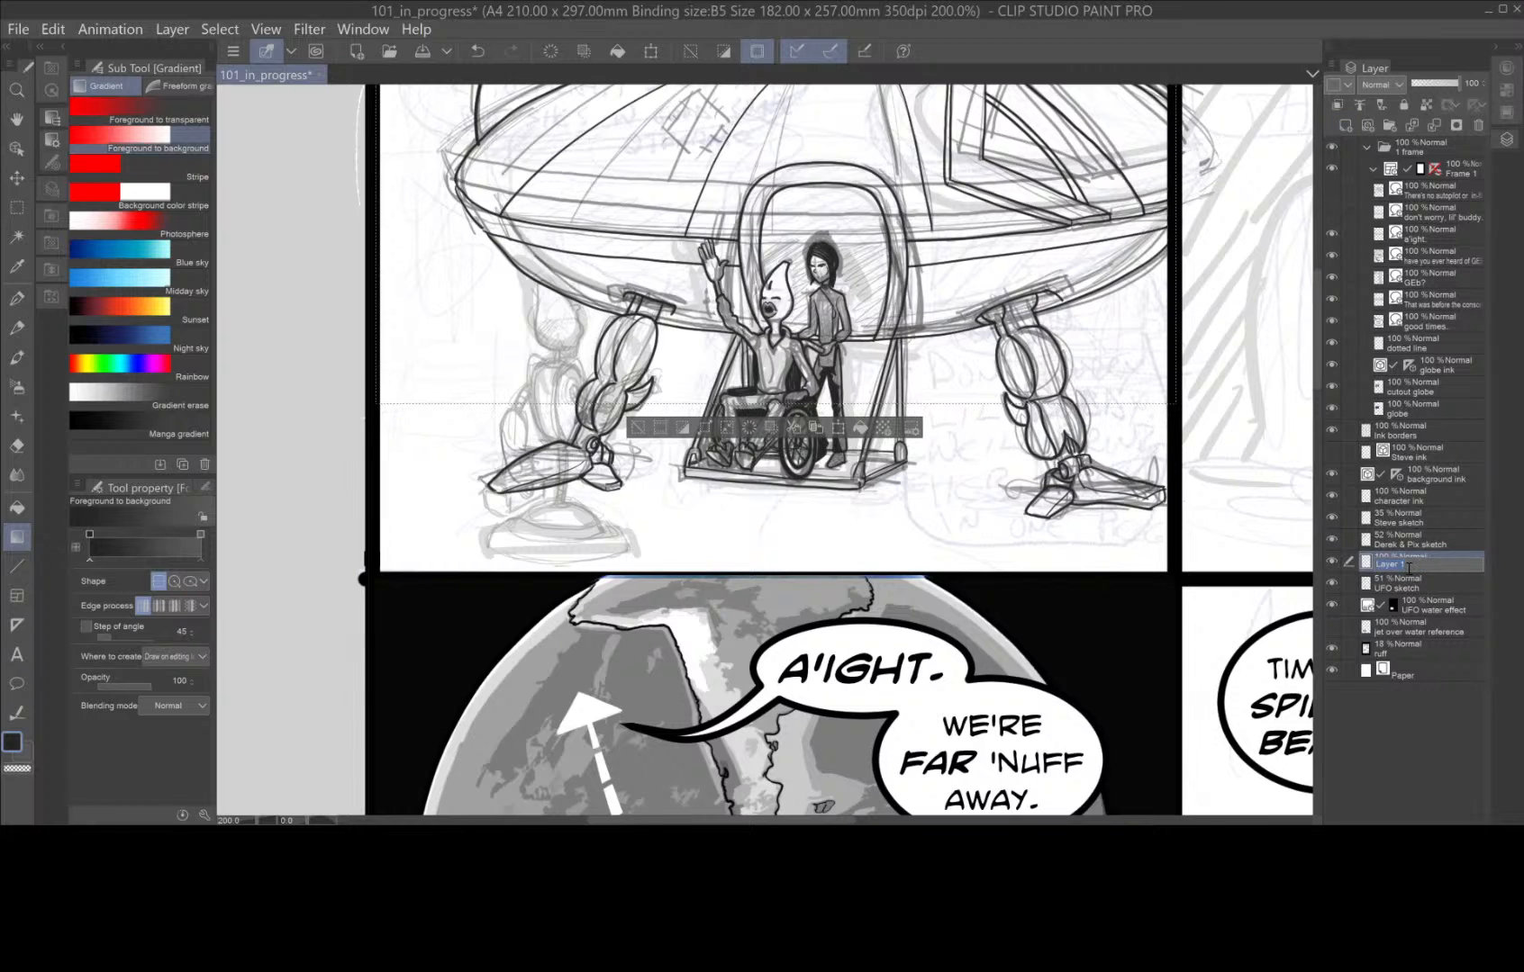
pyautogui.write('background tones')
pyautogui.press('Return')
pyautogui.doubleClick(1407, 572)
pyautogui.write('n')
pyautogui.click(1452, 567)
pyautogui.press('Return')
# Fill the selected upper area of the first panel with a dark vertical gradient from the upper border to the horizon, and clear the selection.
pyautogui.scroll(-1, 1080, 584)
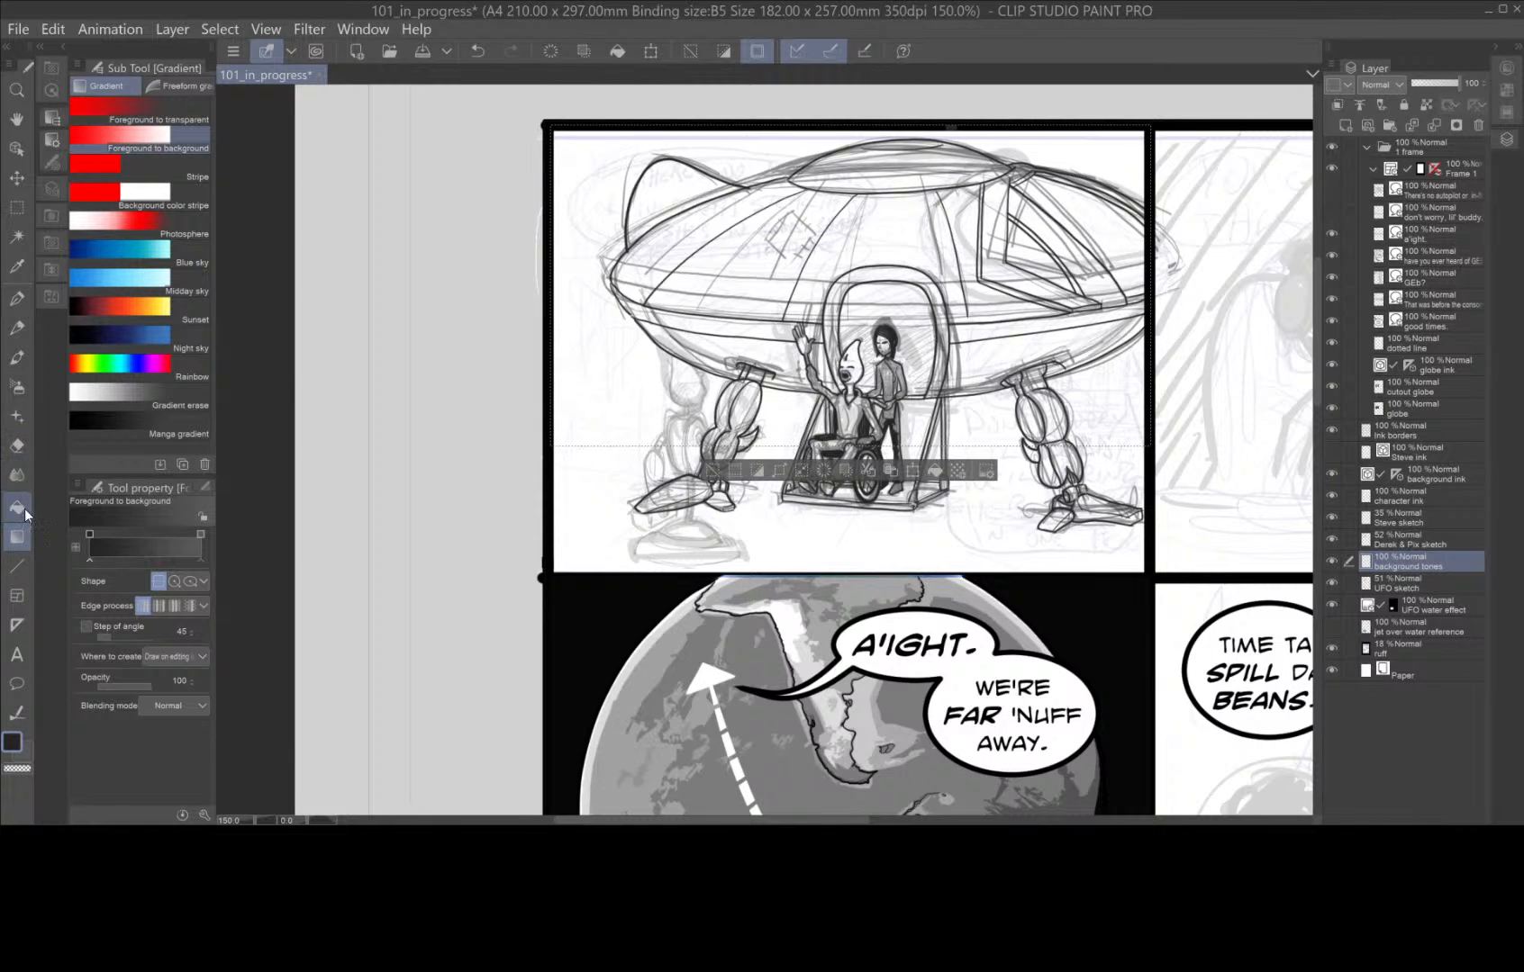
pyautogui.moveTo(895, 131); pyautogui.dragTo(900, 448)
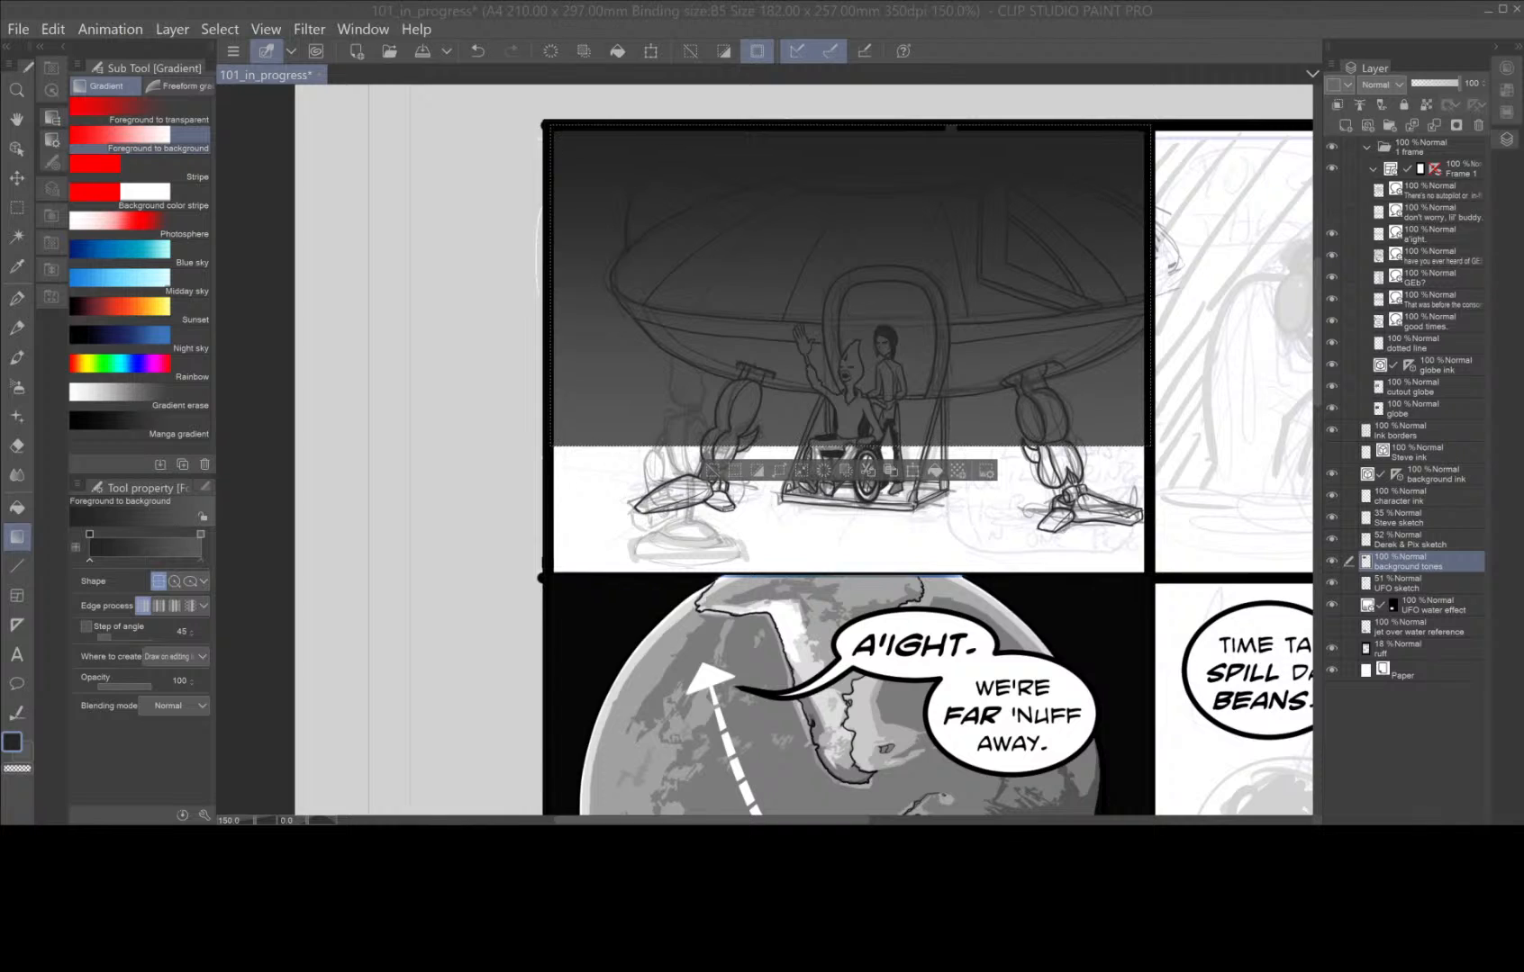
pyautogui.click(1048, 459)
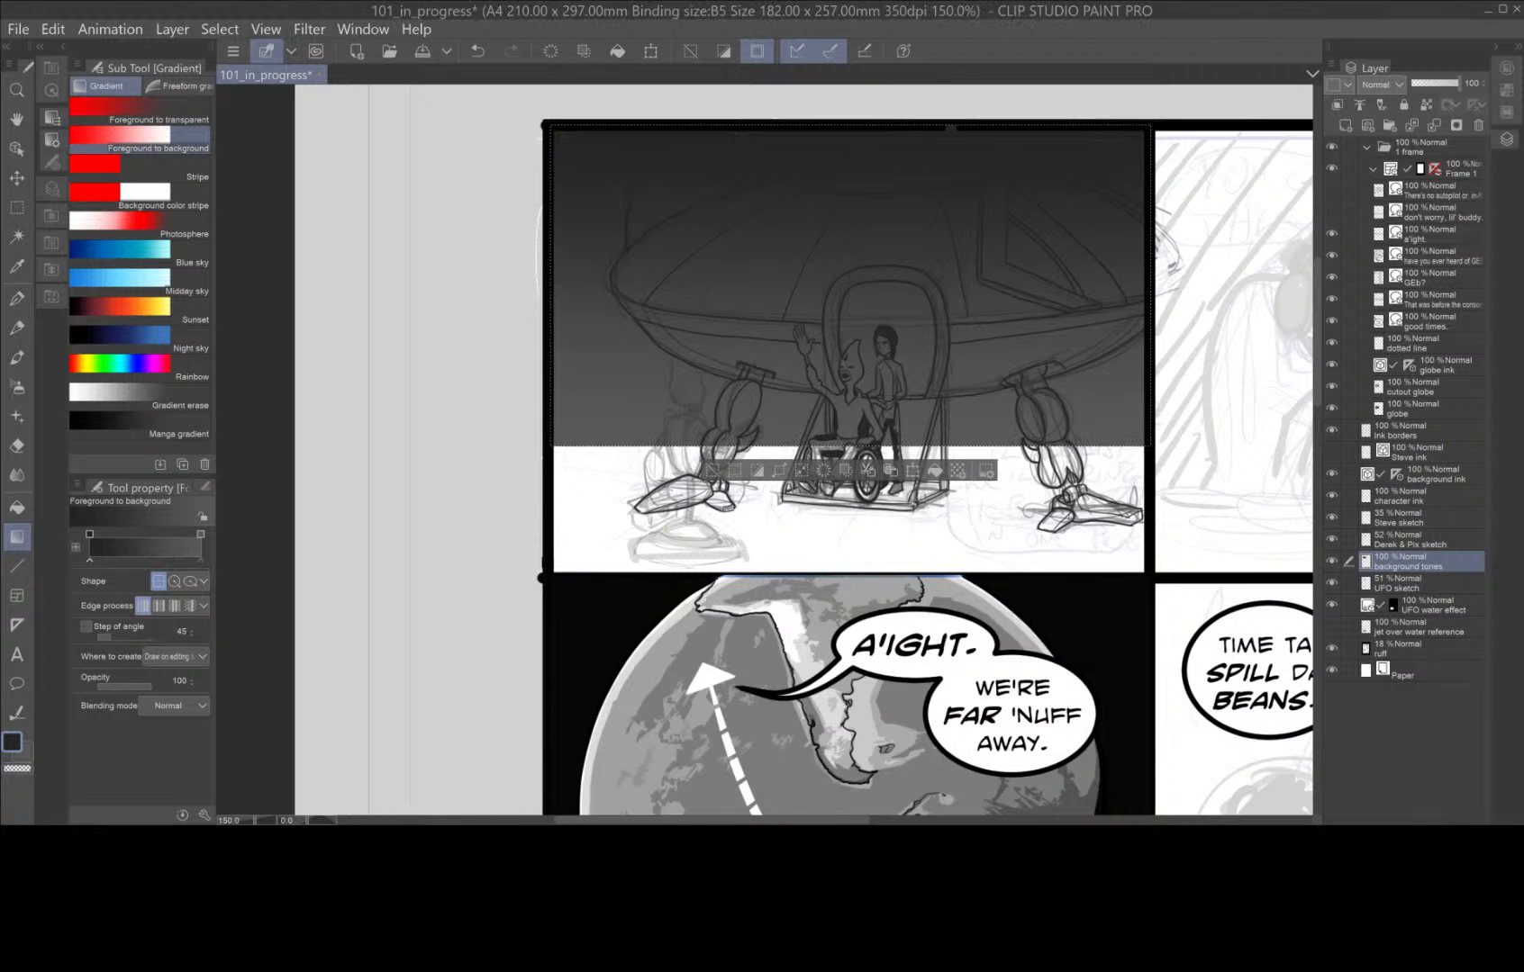
pyautogui.click(16, 207)
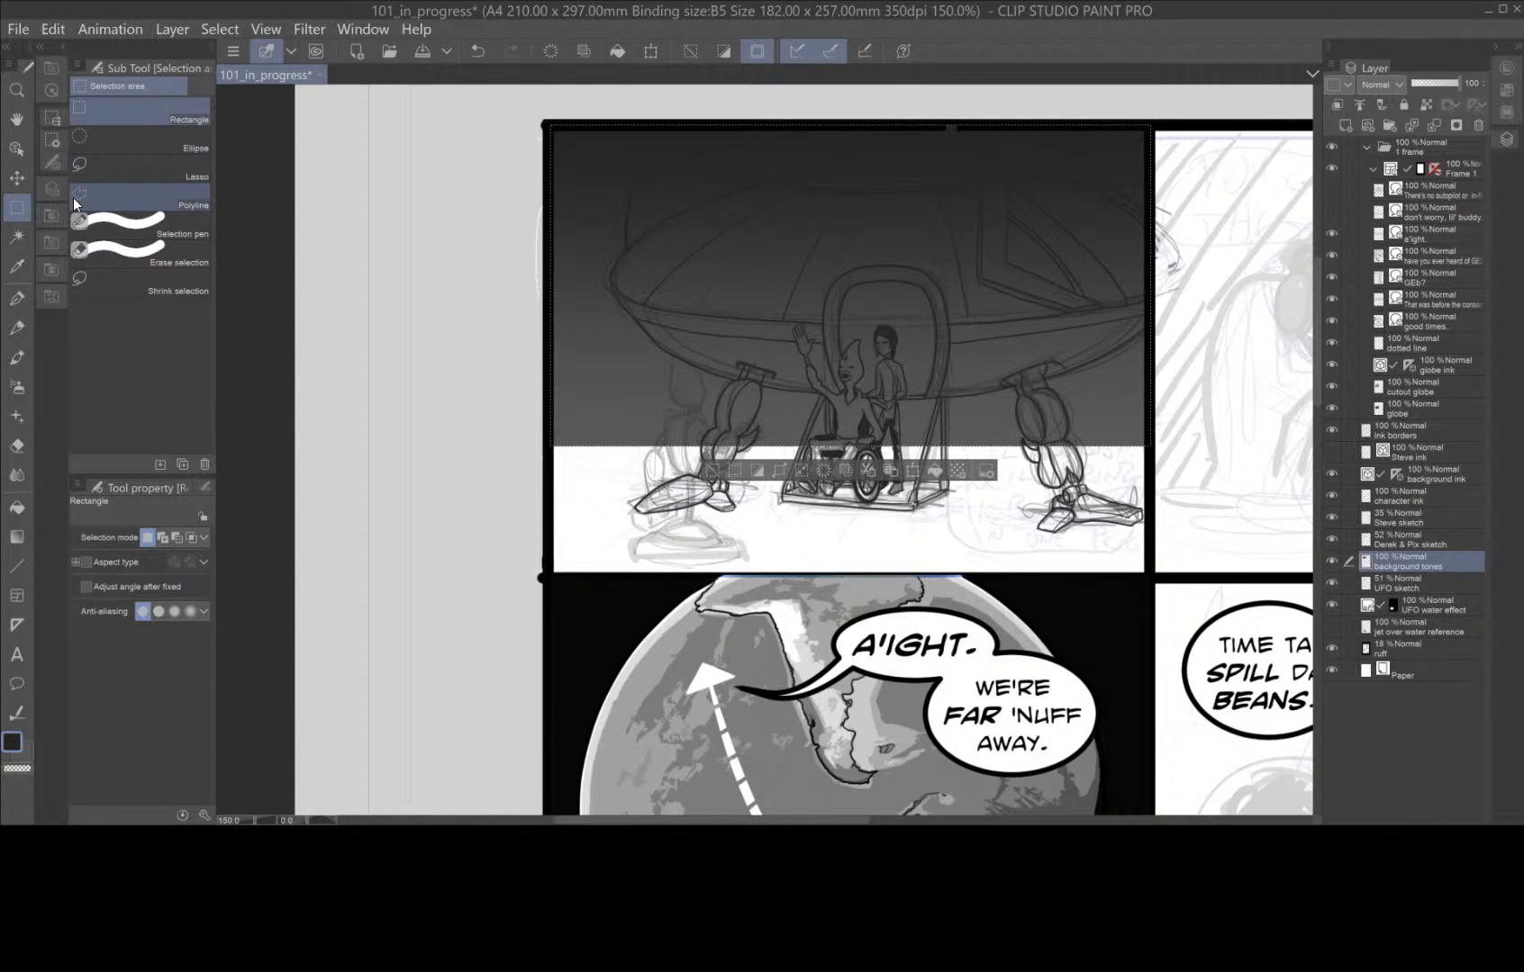
pyautogui.hotkey('ctrl', 'd')
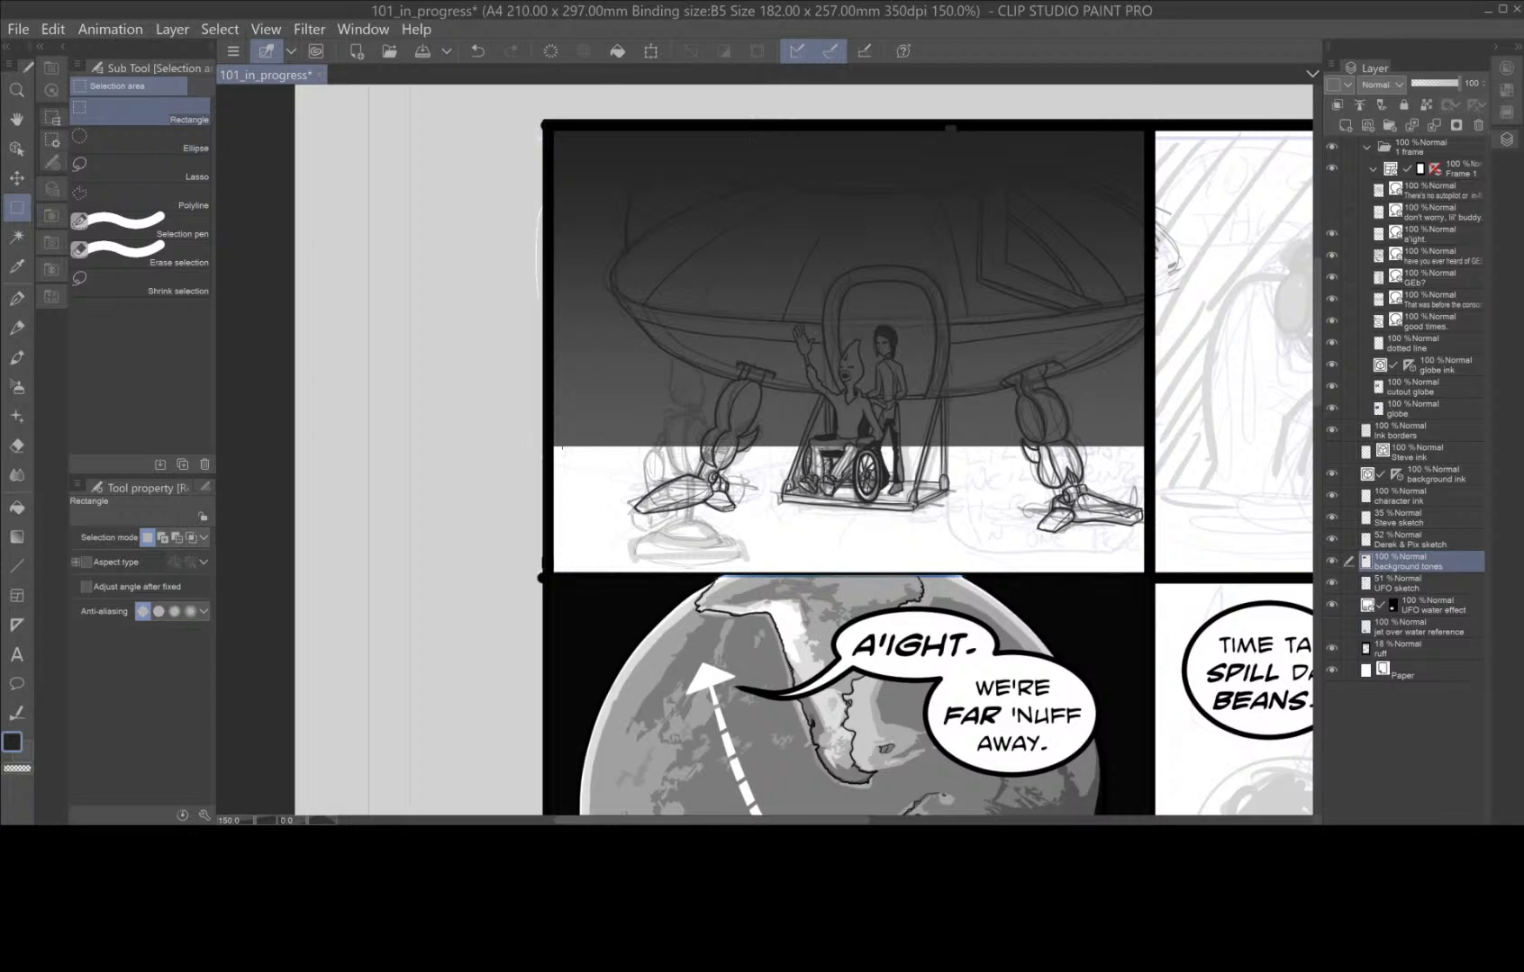
# Select the white ground strip with a rectangle and set the background colour to light grey C5C5C5.
pyautogui.moveTo(550, 445); pyautogui.dragTo(1147, 572)
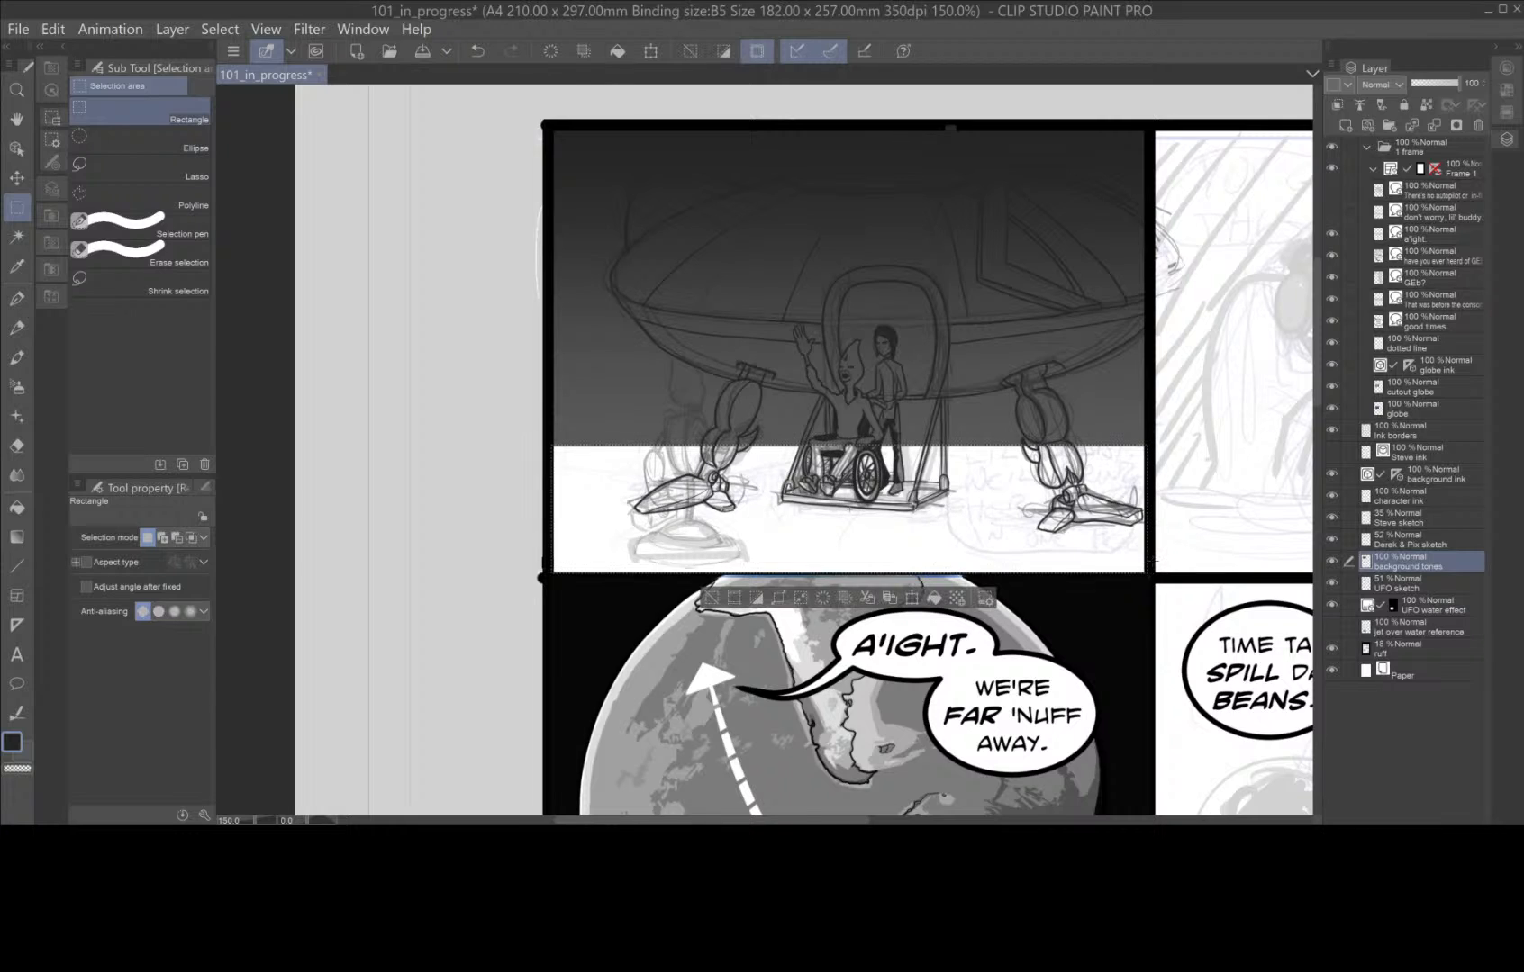
pyautogui.doubleClick(27, 755)
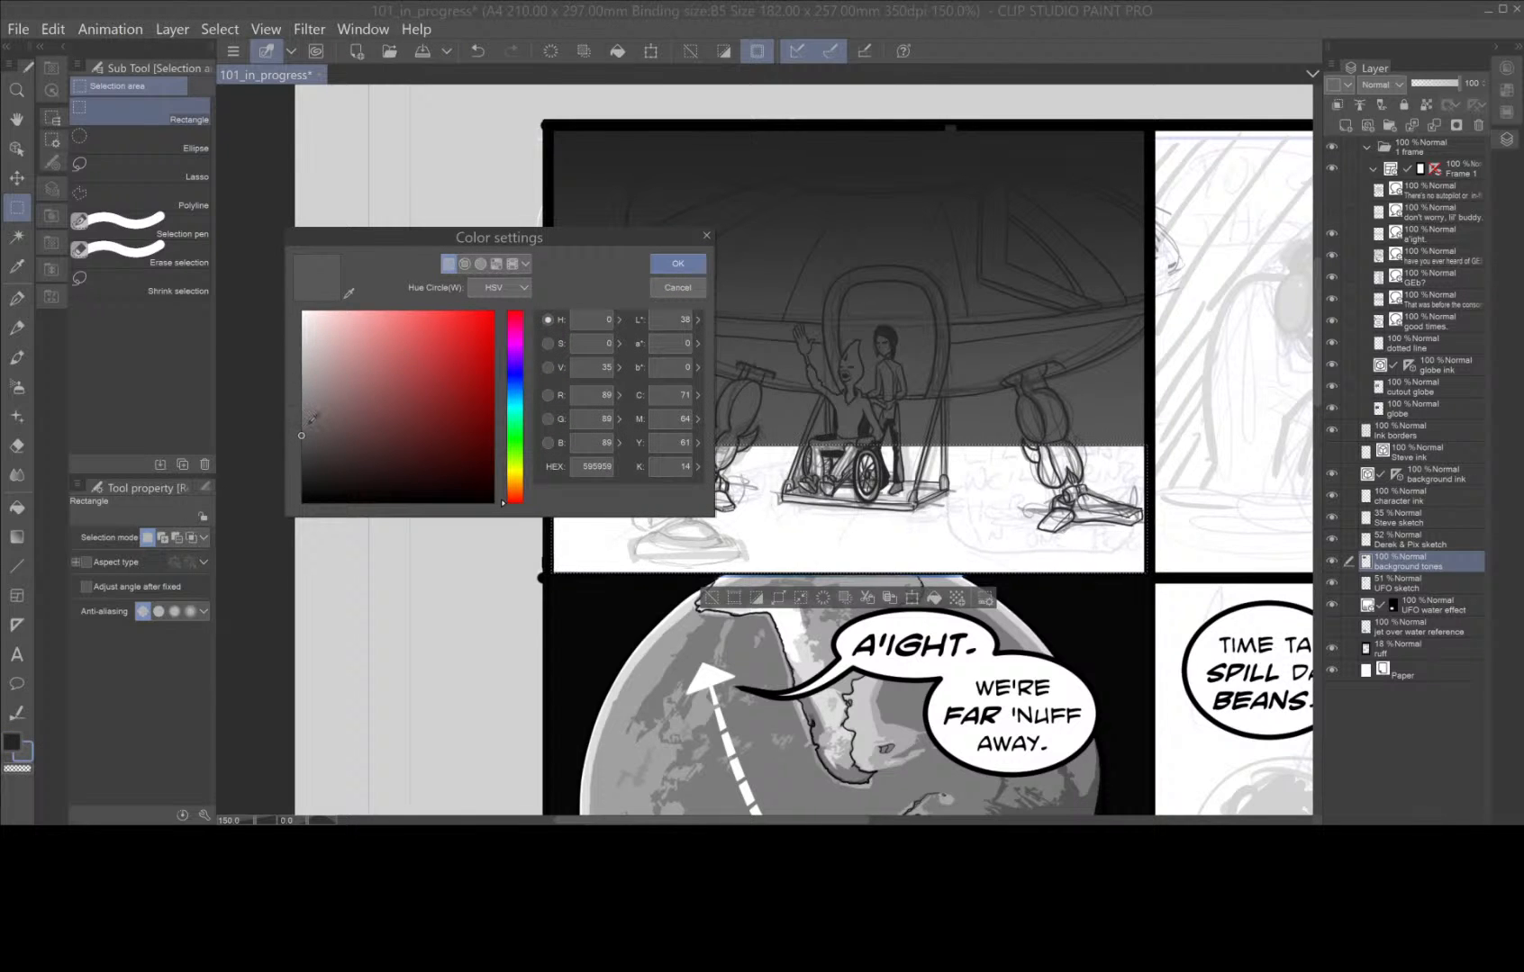
pyautogui.moveTo(311, 416); pyautogui.dragTo(307, 353)
pyautogui.click(678, 263)
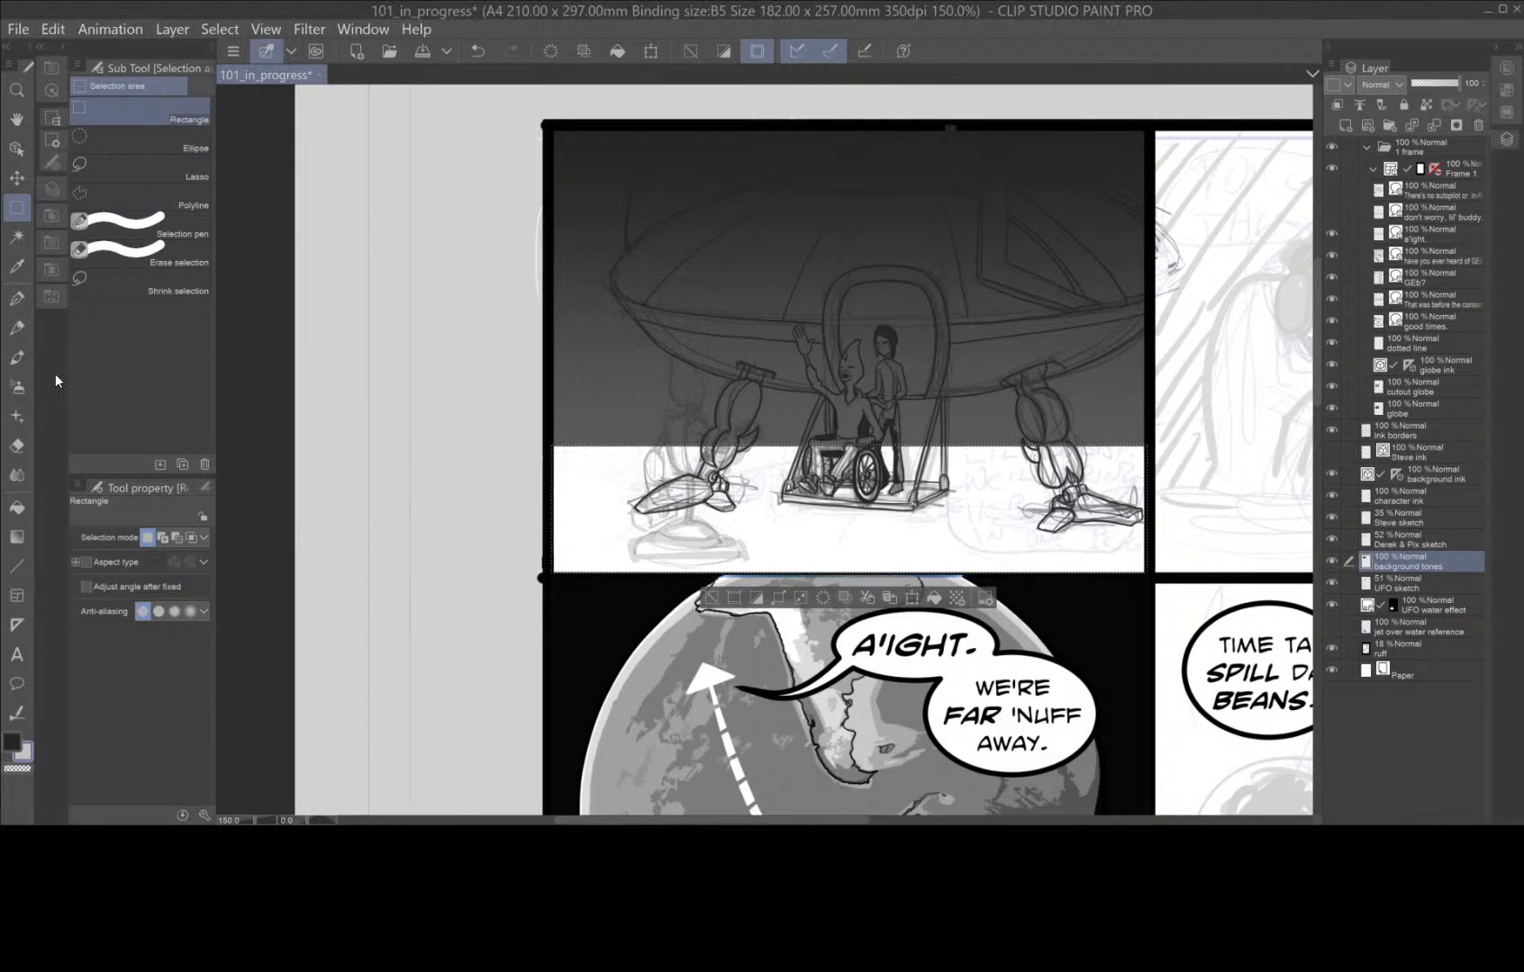
# Switch the foreground-to-background gradient to the ellipse shape, try it on the ground strip outward from the lift, and undo the fill.
pyautogui.click(20, 537)
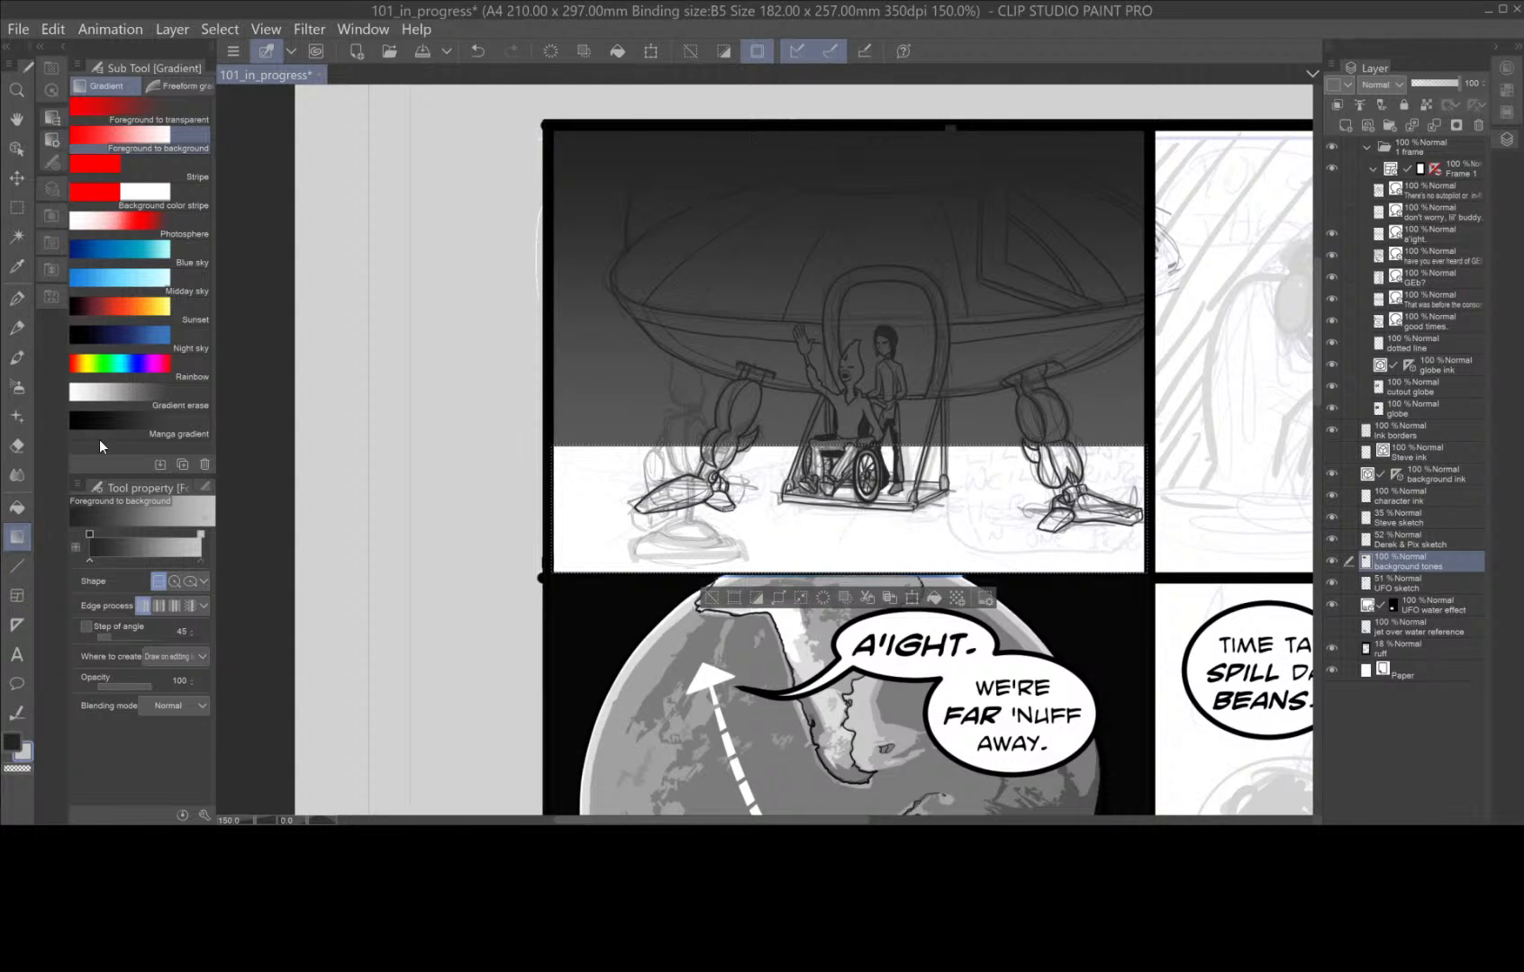
pyautogui.click(190, 581)
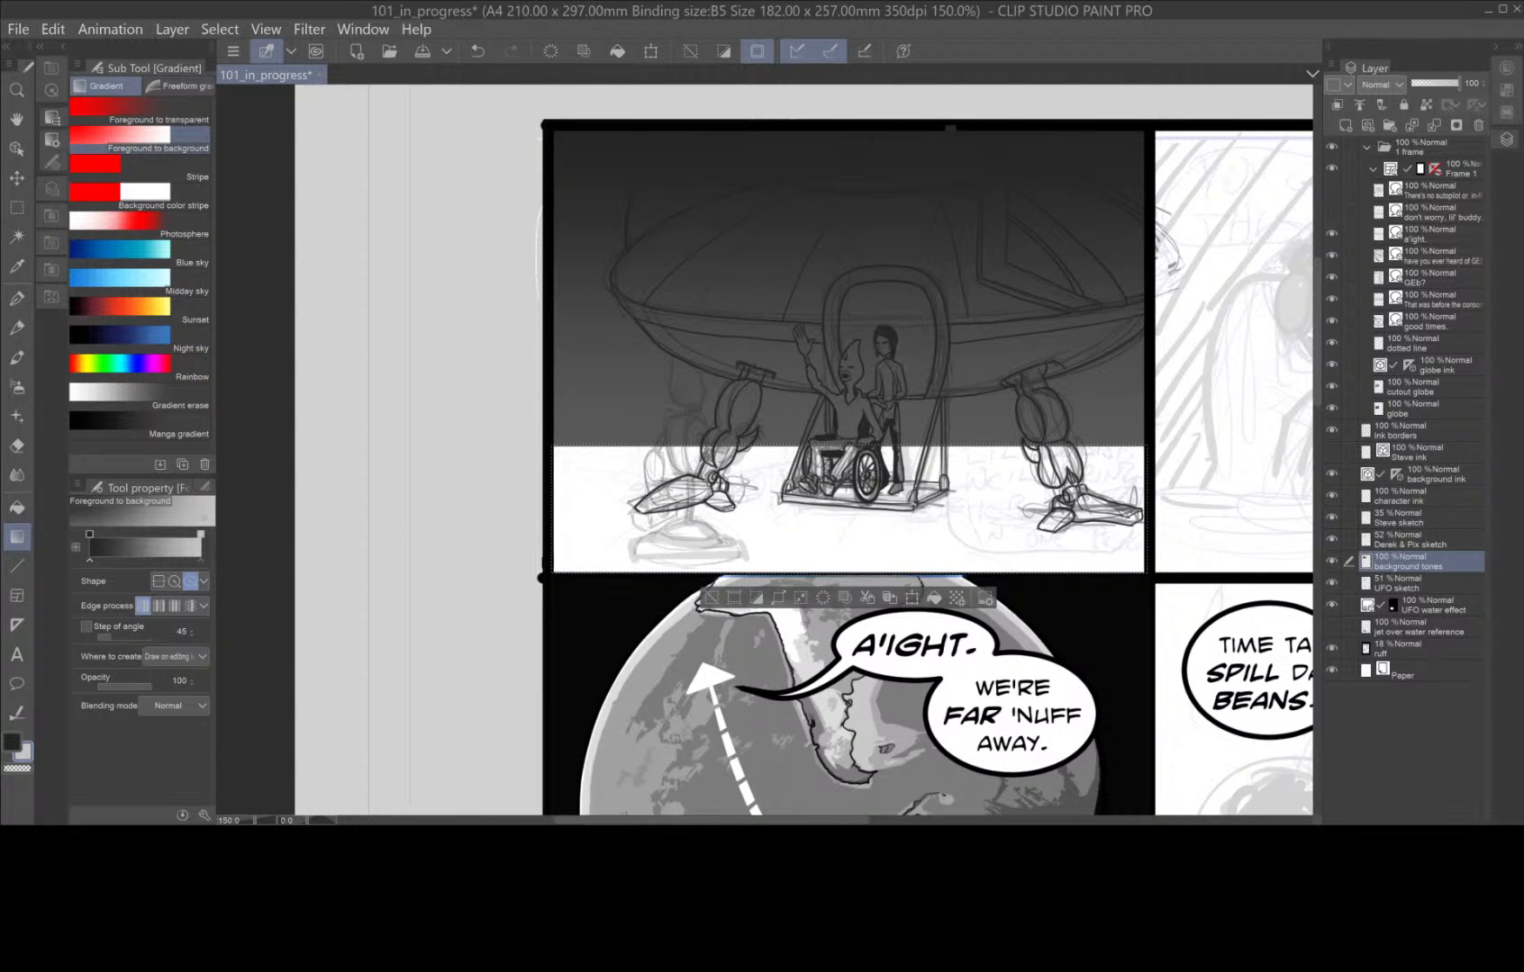
pyautogui.moveTo(844, 493); pyautogui.dragTo(1236, 544)
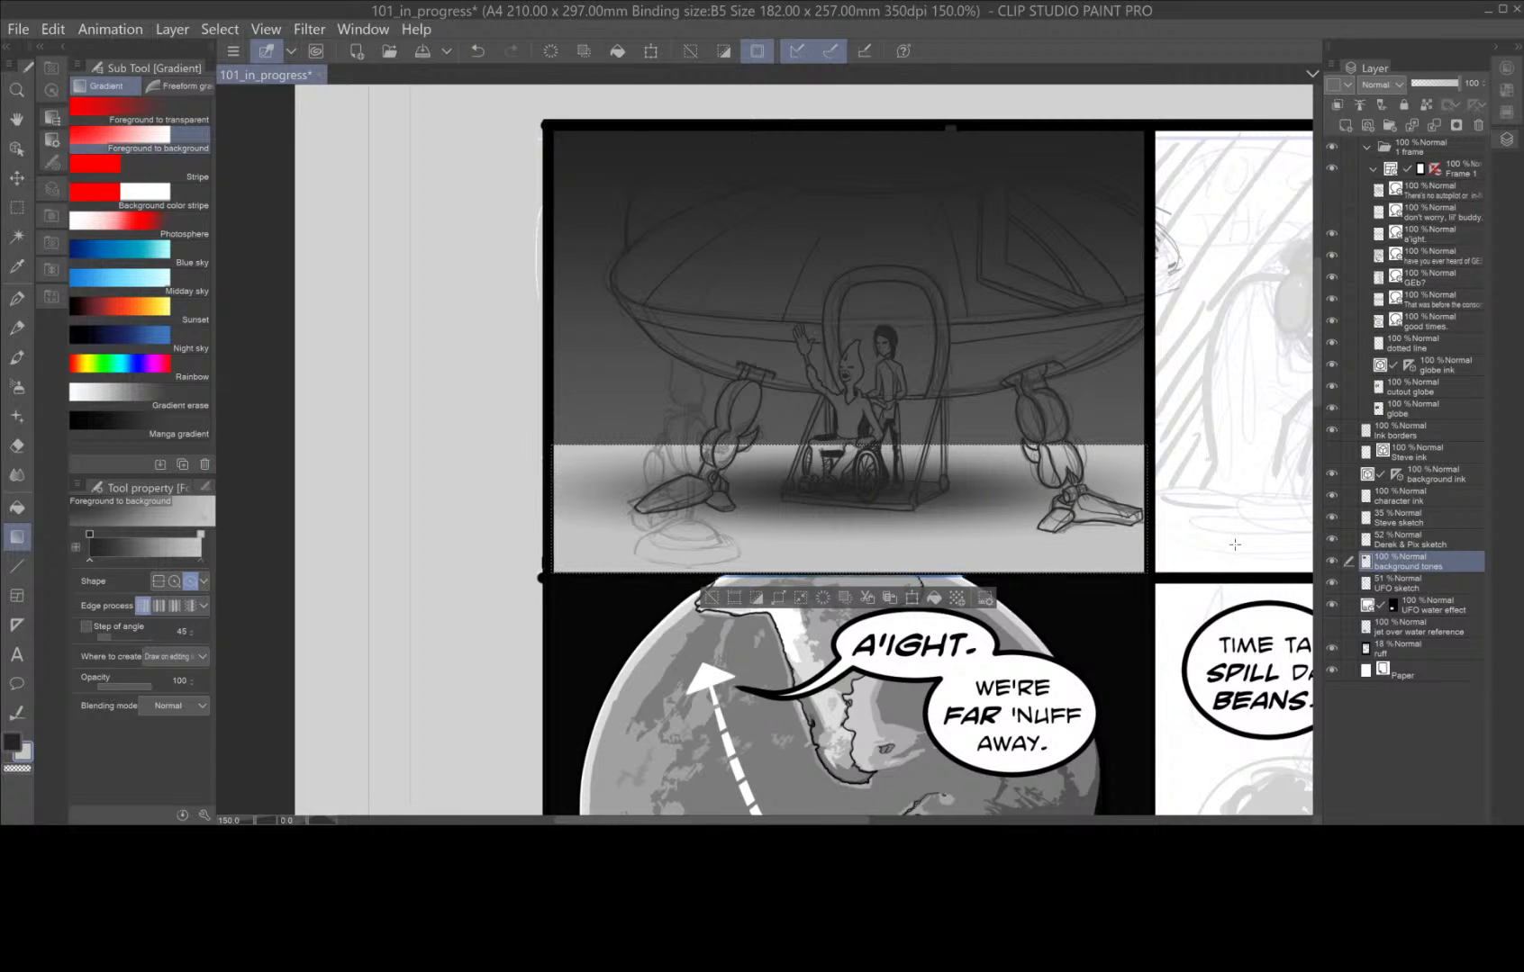
pyautogui.hotkey('ctrl', 'z')
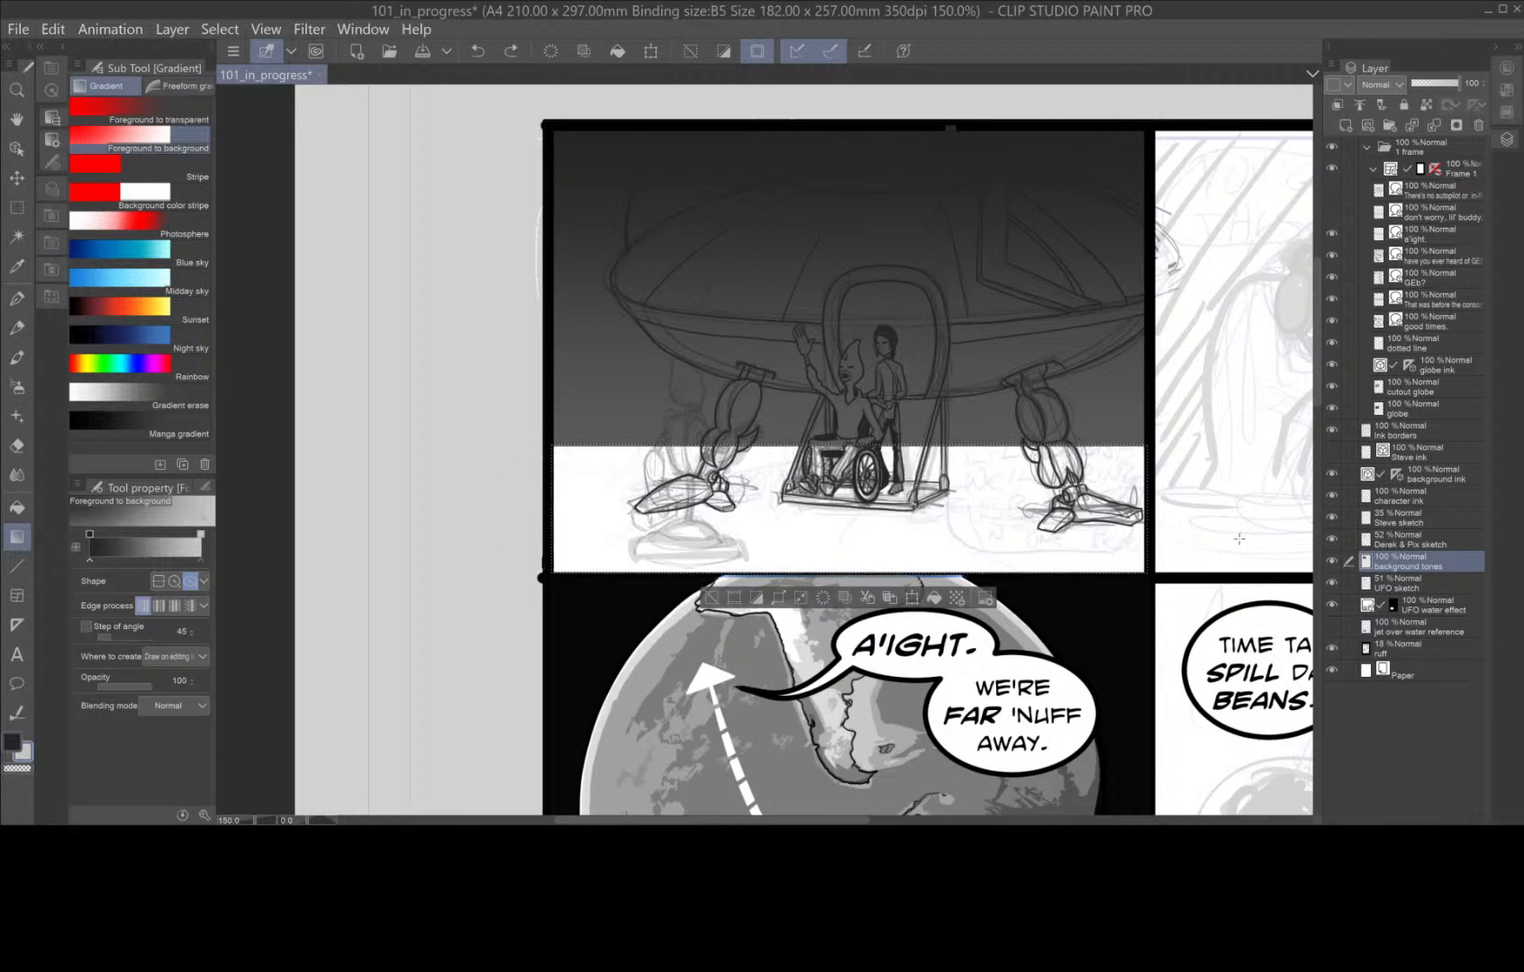
# Set the foreground colour to a somewhat lighter dark grey, fill the ground strip with an elliptical gradient around the lift, and deselect.
pyautogui.doubleClick(15, 747)
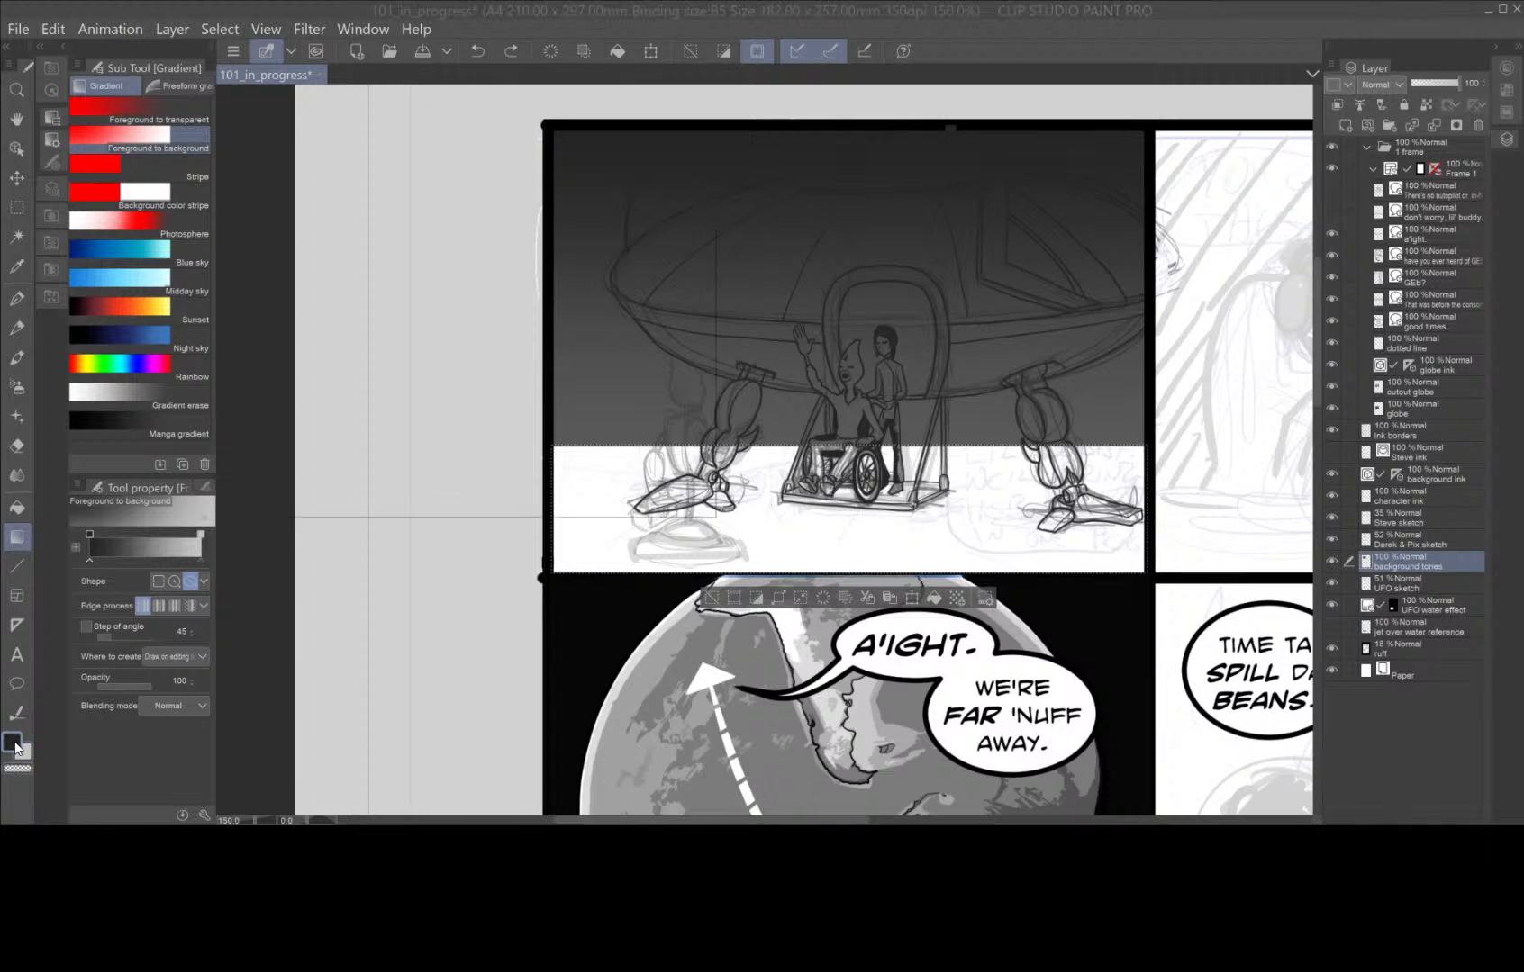
pyautogui.click(303, 453)
pyautogui.click(673, 263)
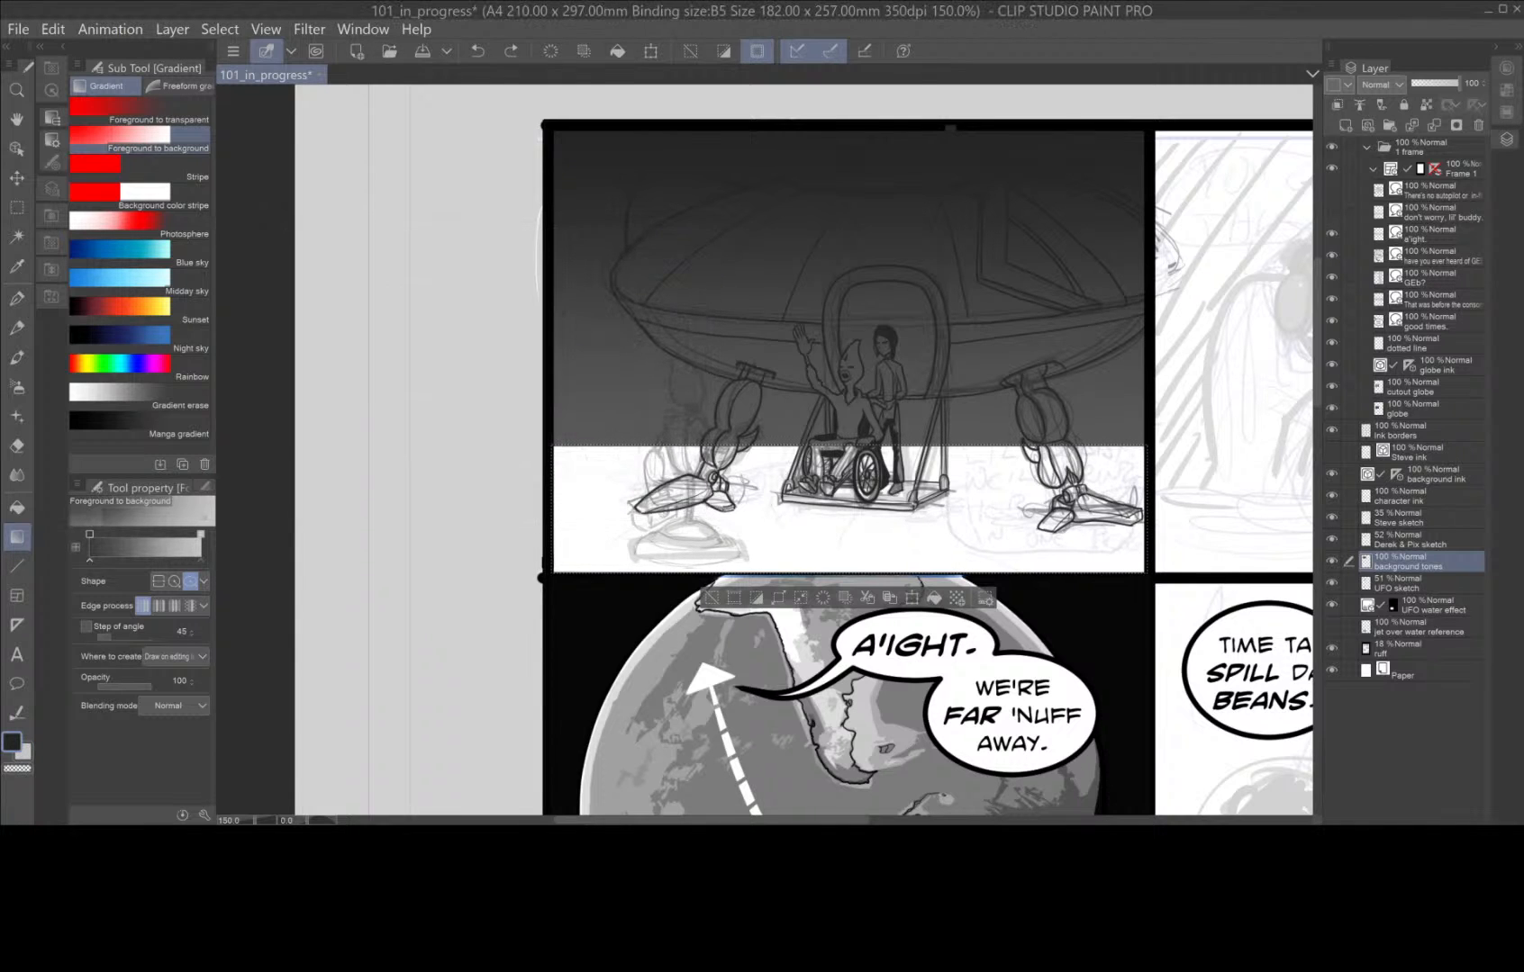
pyautogui.scroll(-3, 992, 490)
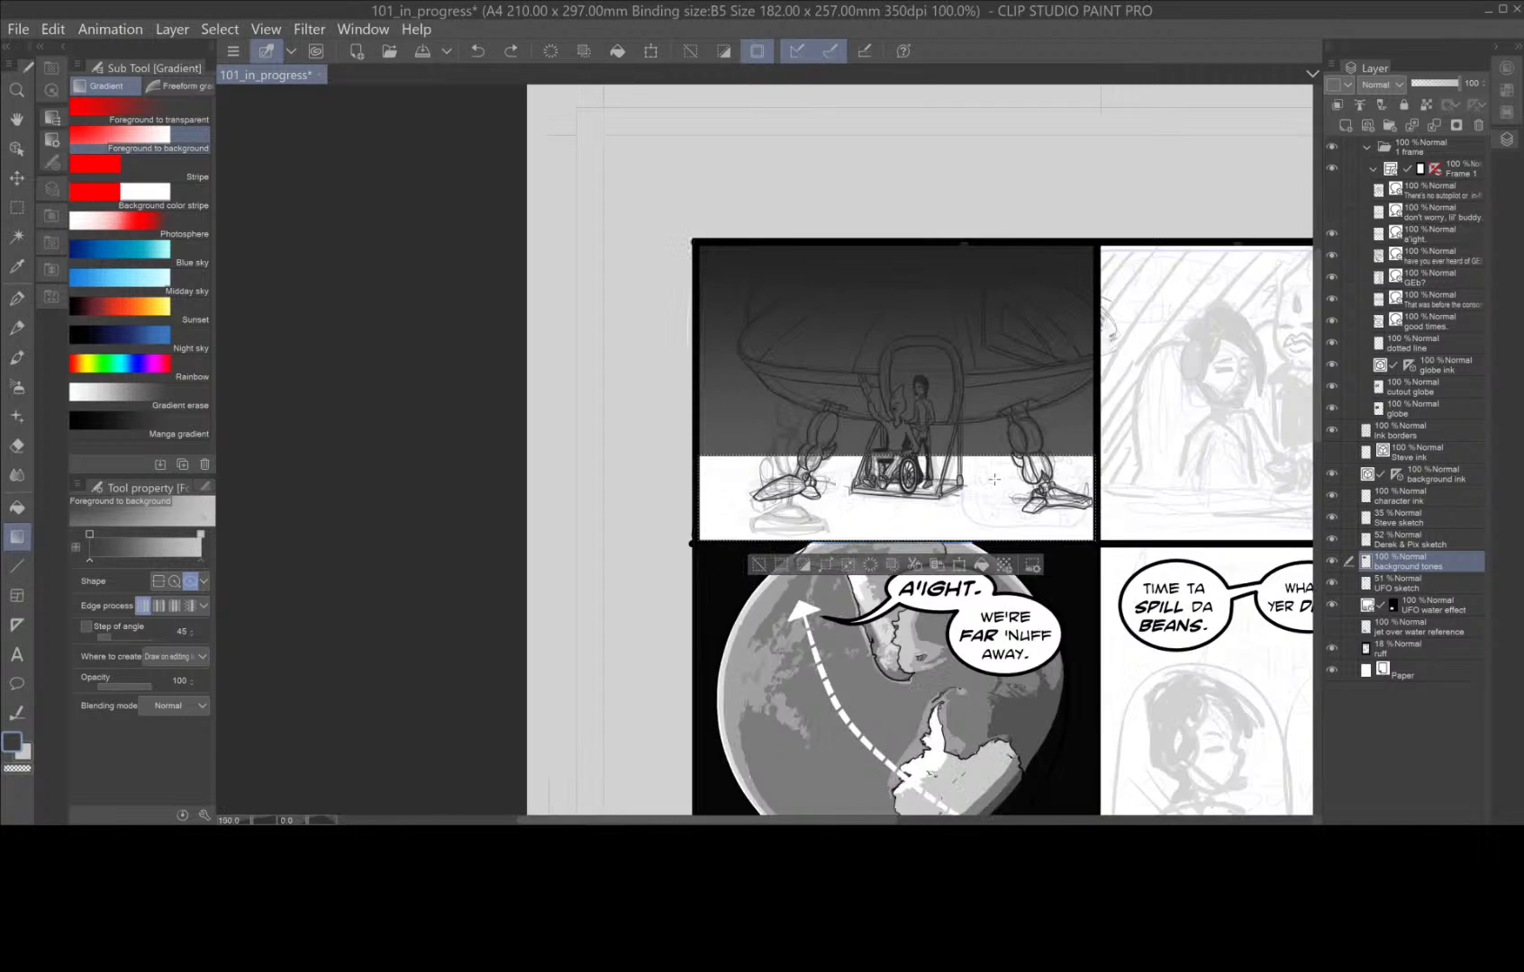
pyautogui.scroll(1, 992, 490)
pyautogui.press('space')
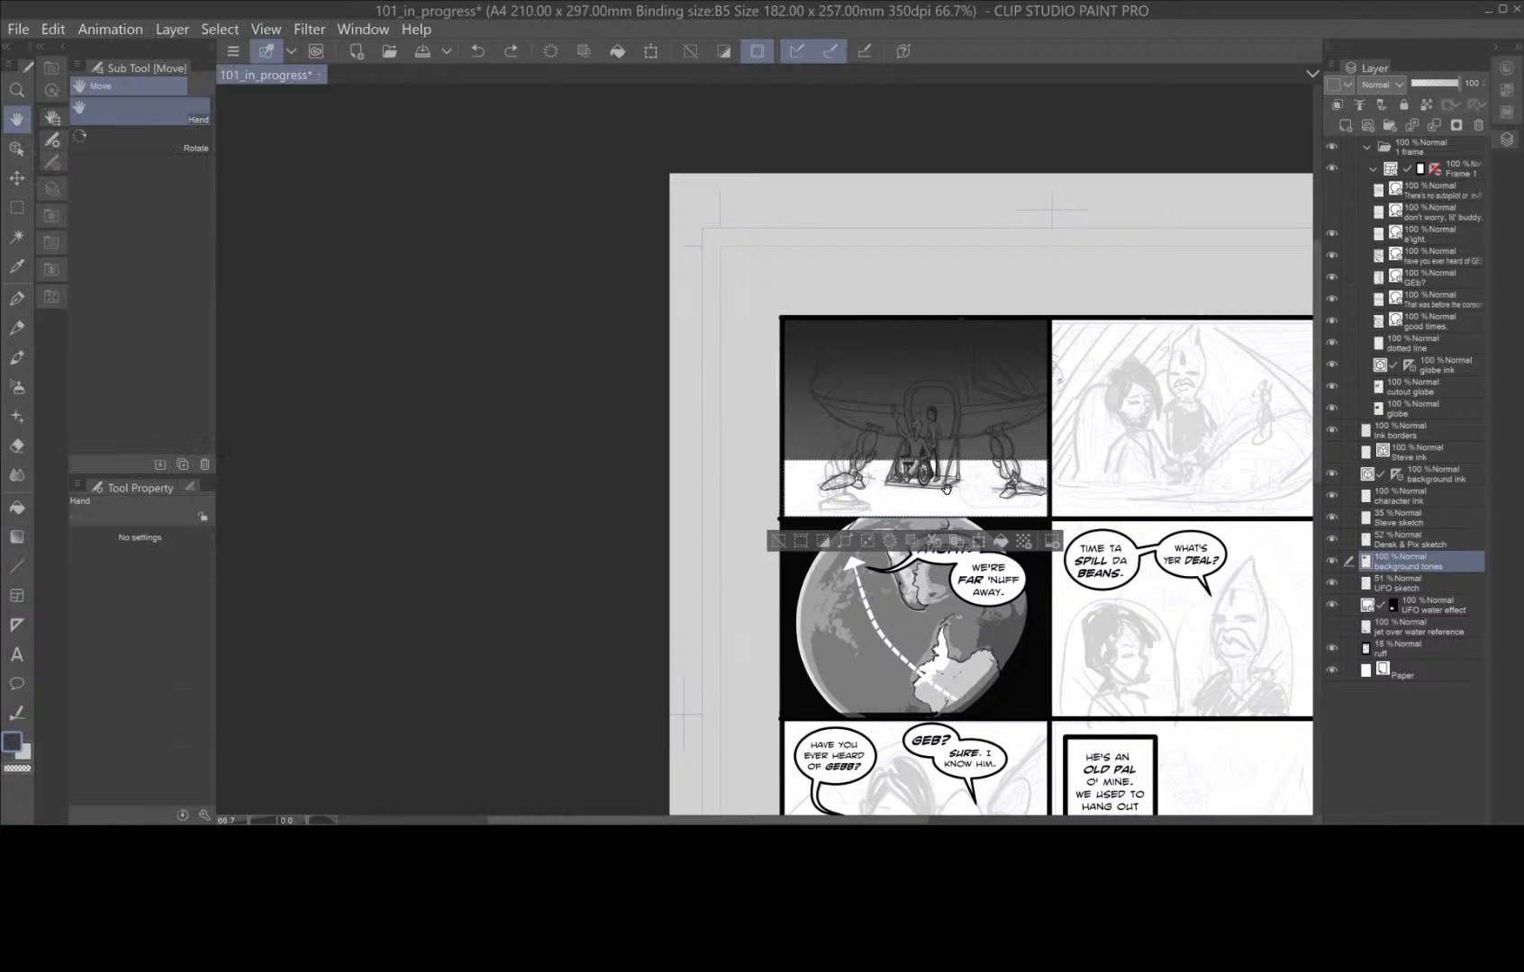
pyautogui.moveTo(952, 481); pyautogui.dragTo(1057, 454)
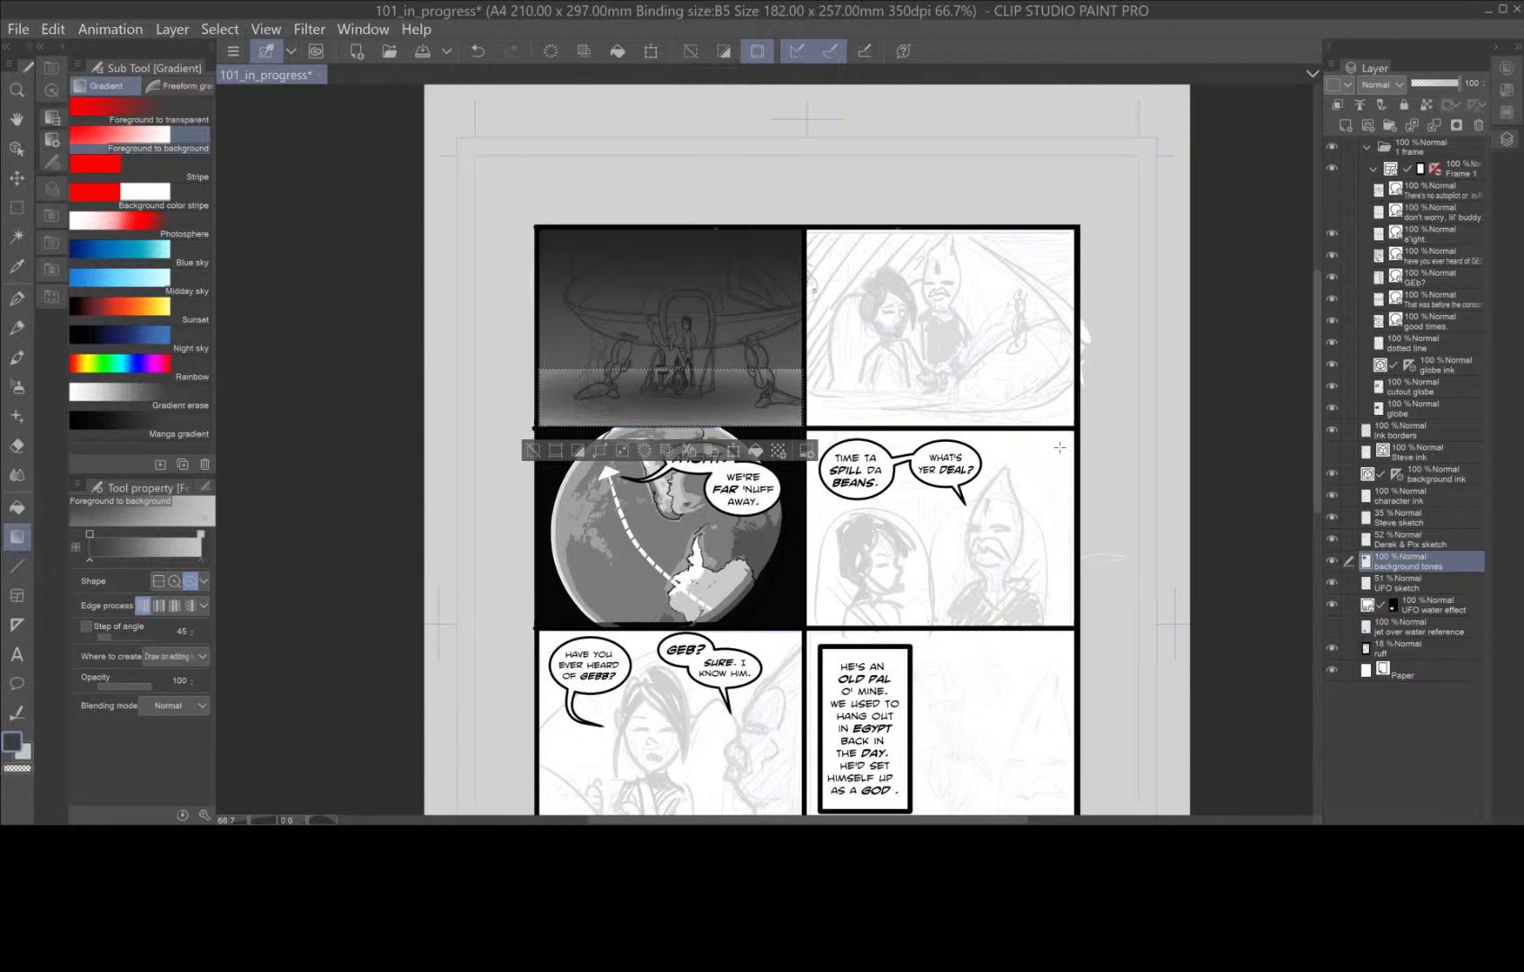
pyautogui.click(549, 448)
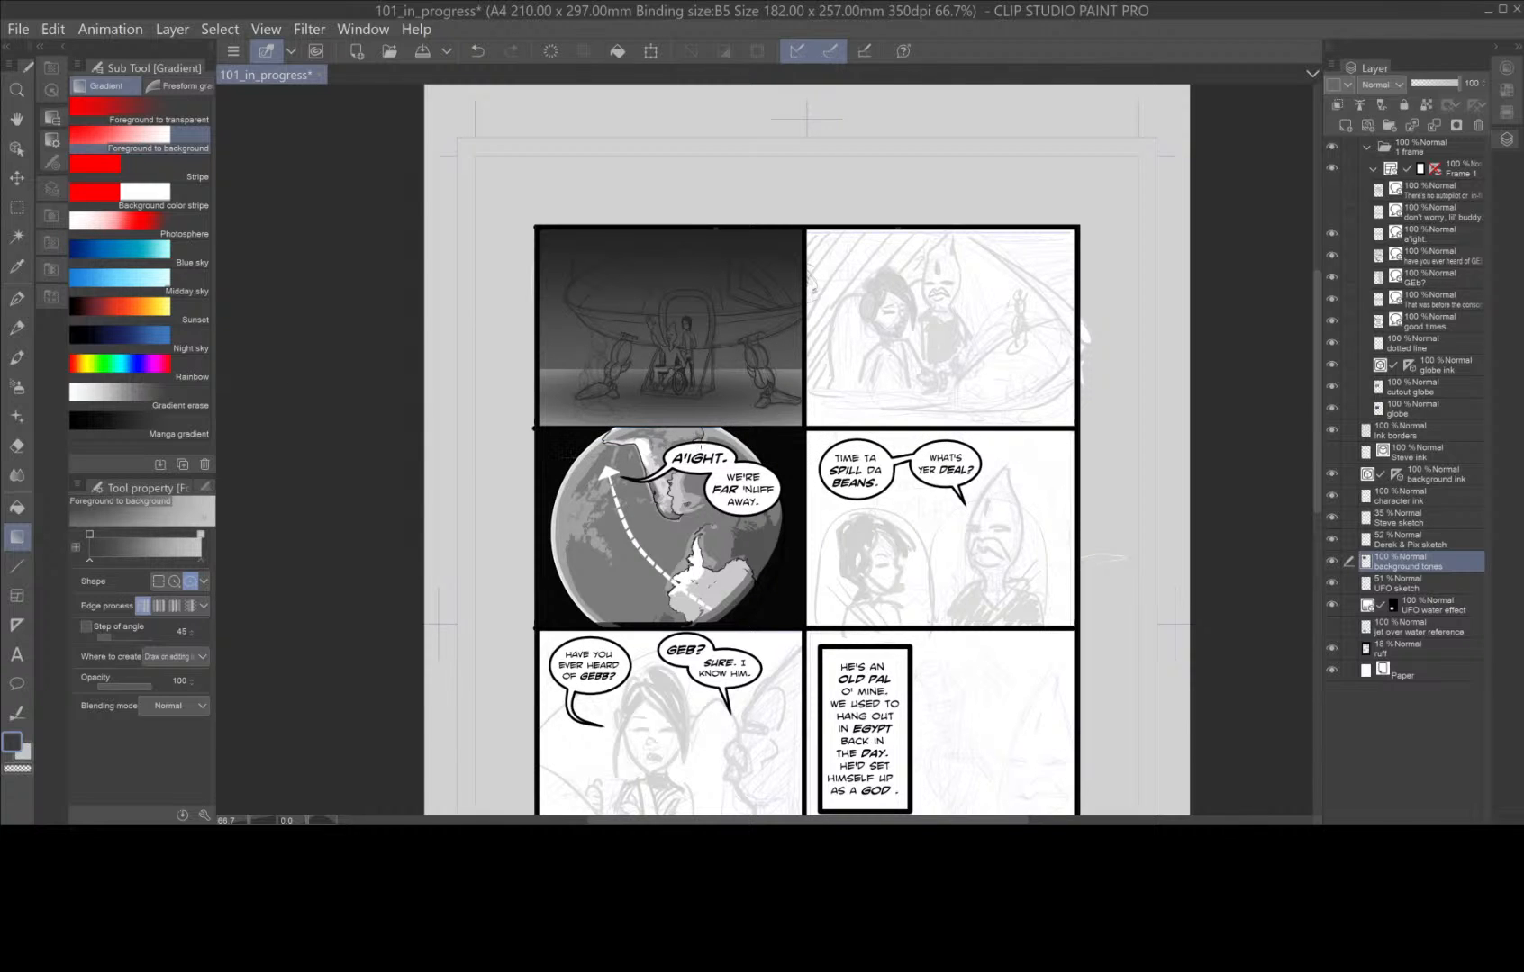
# Add two raster layers above the background tones layer and name the upper one "Character tones".
pyautogui.scroll(2, 725, 451)
pyautogui.moveTo(762, 364); pyautogui.dragTo(894, 536)
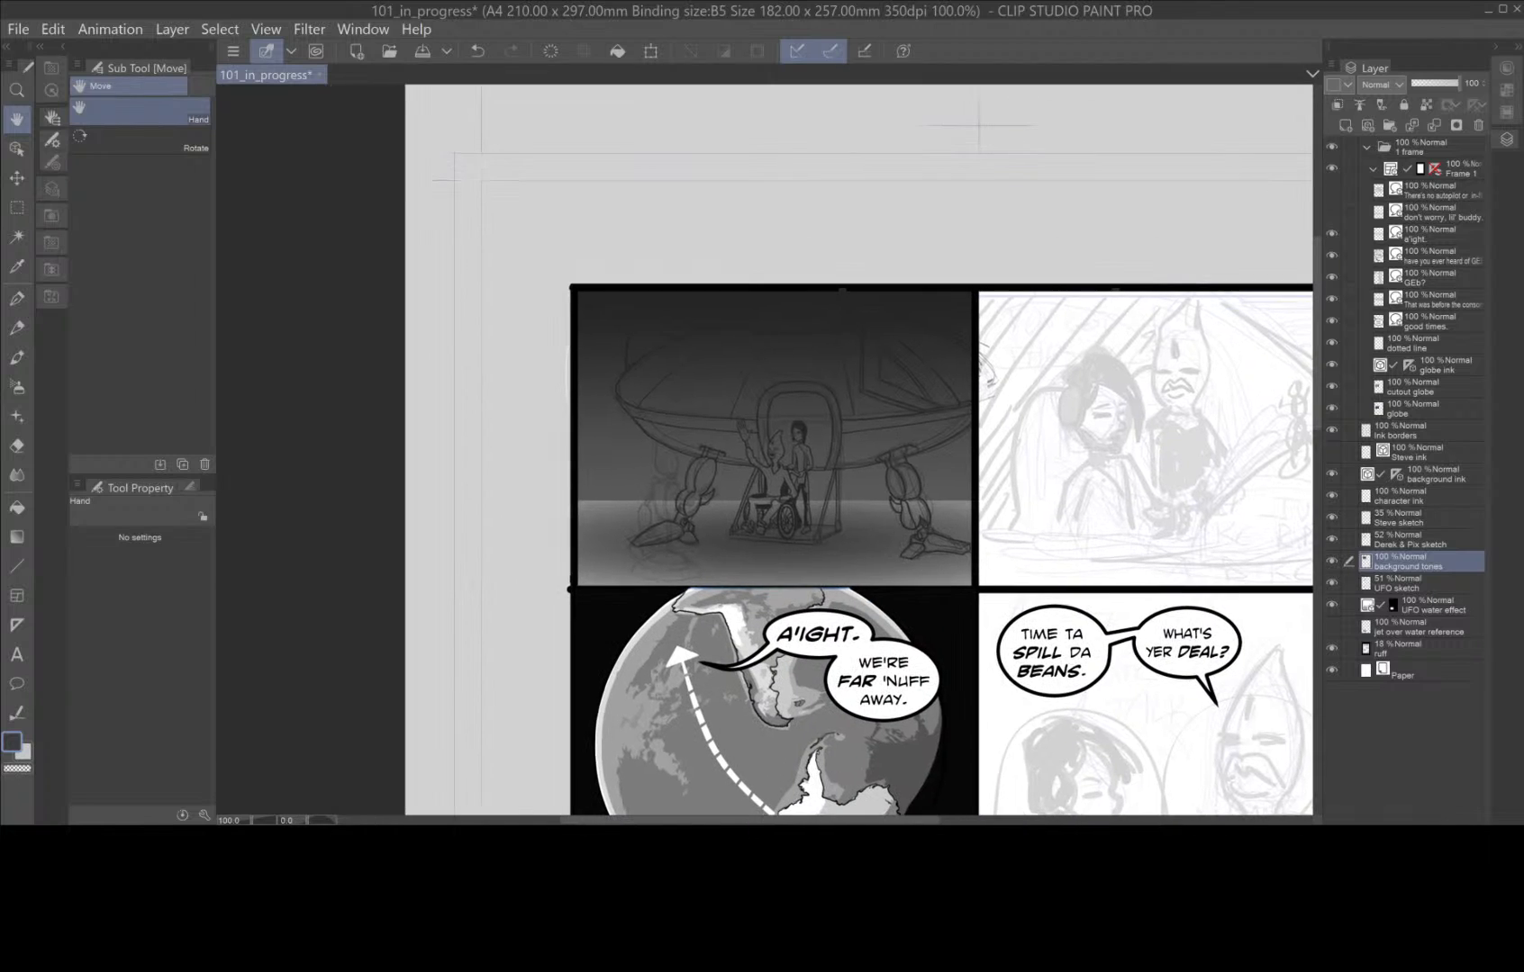
pyautogui.scroll(2, 894, 537)
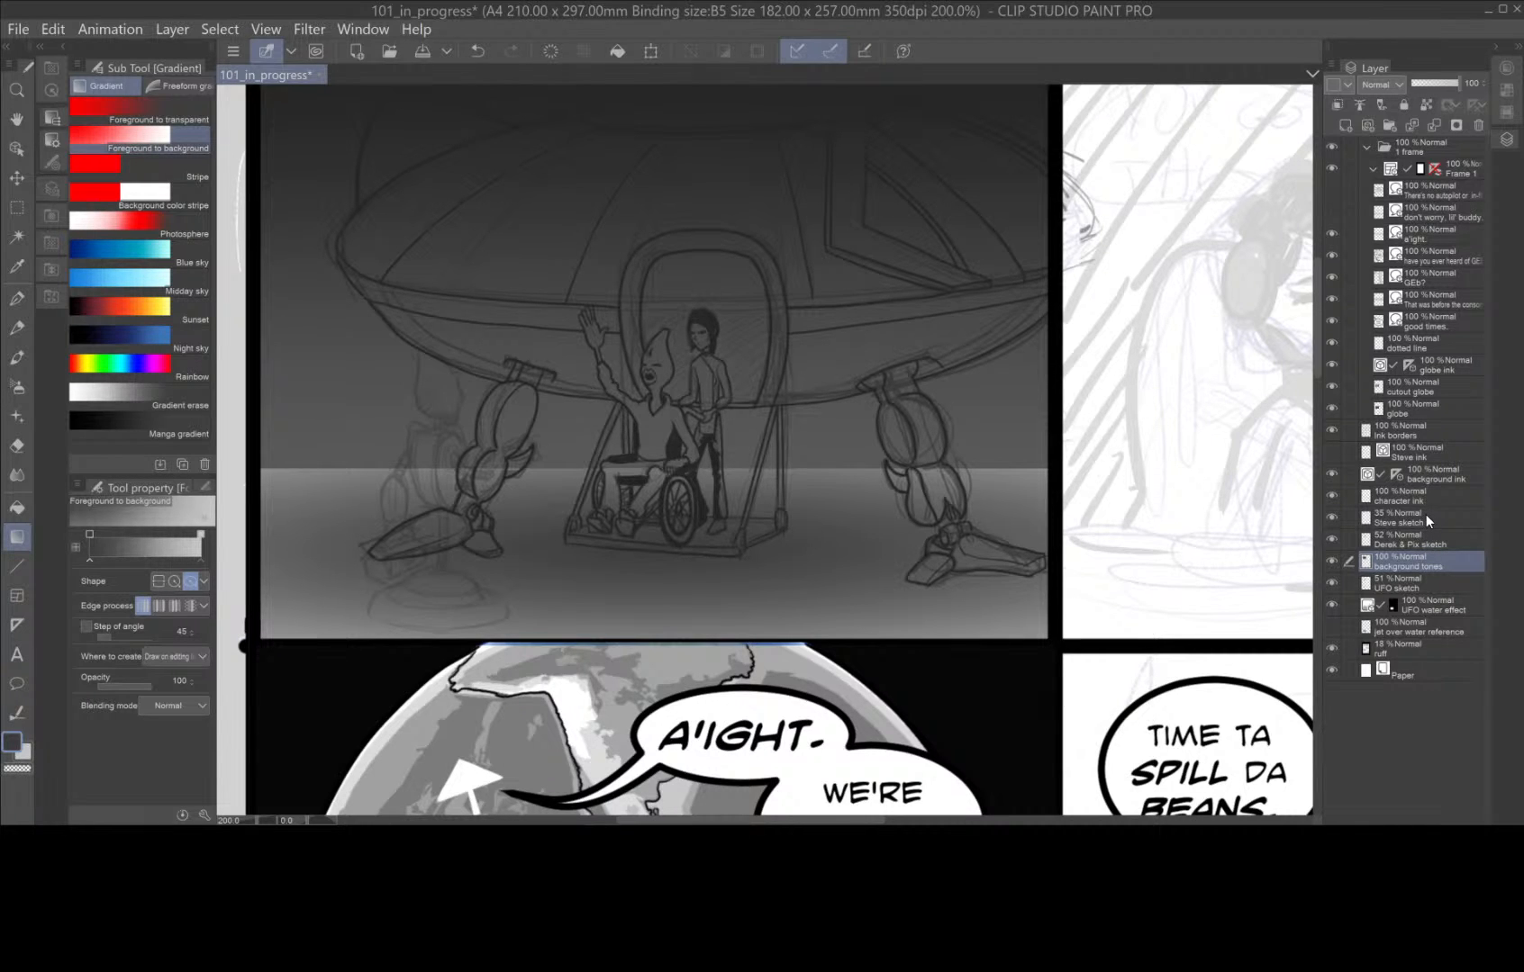
pyautogui.click(1349, 127)
pyautogui.click(1348, 126)
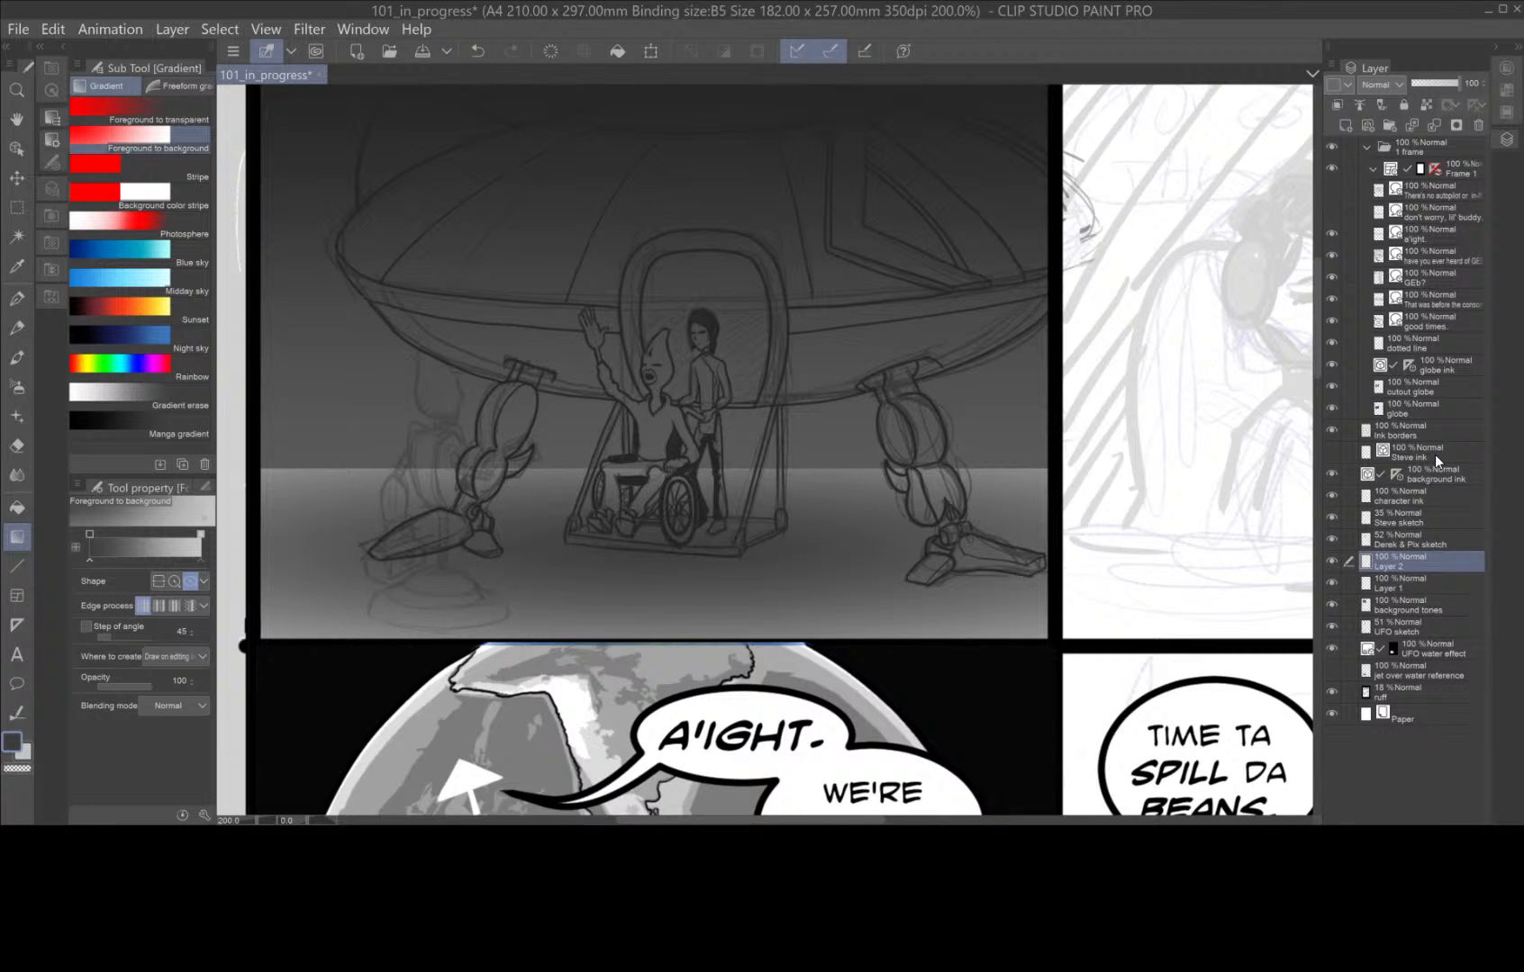
pyautogui.doubleClick(1392, 567)
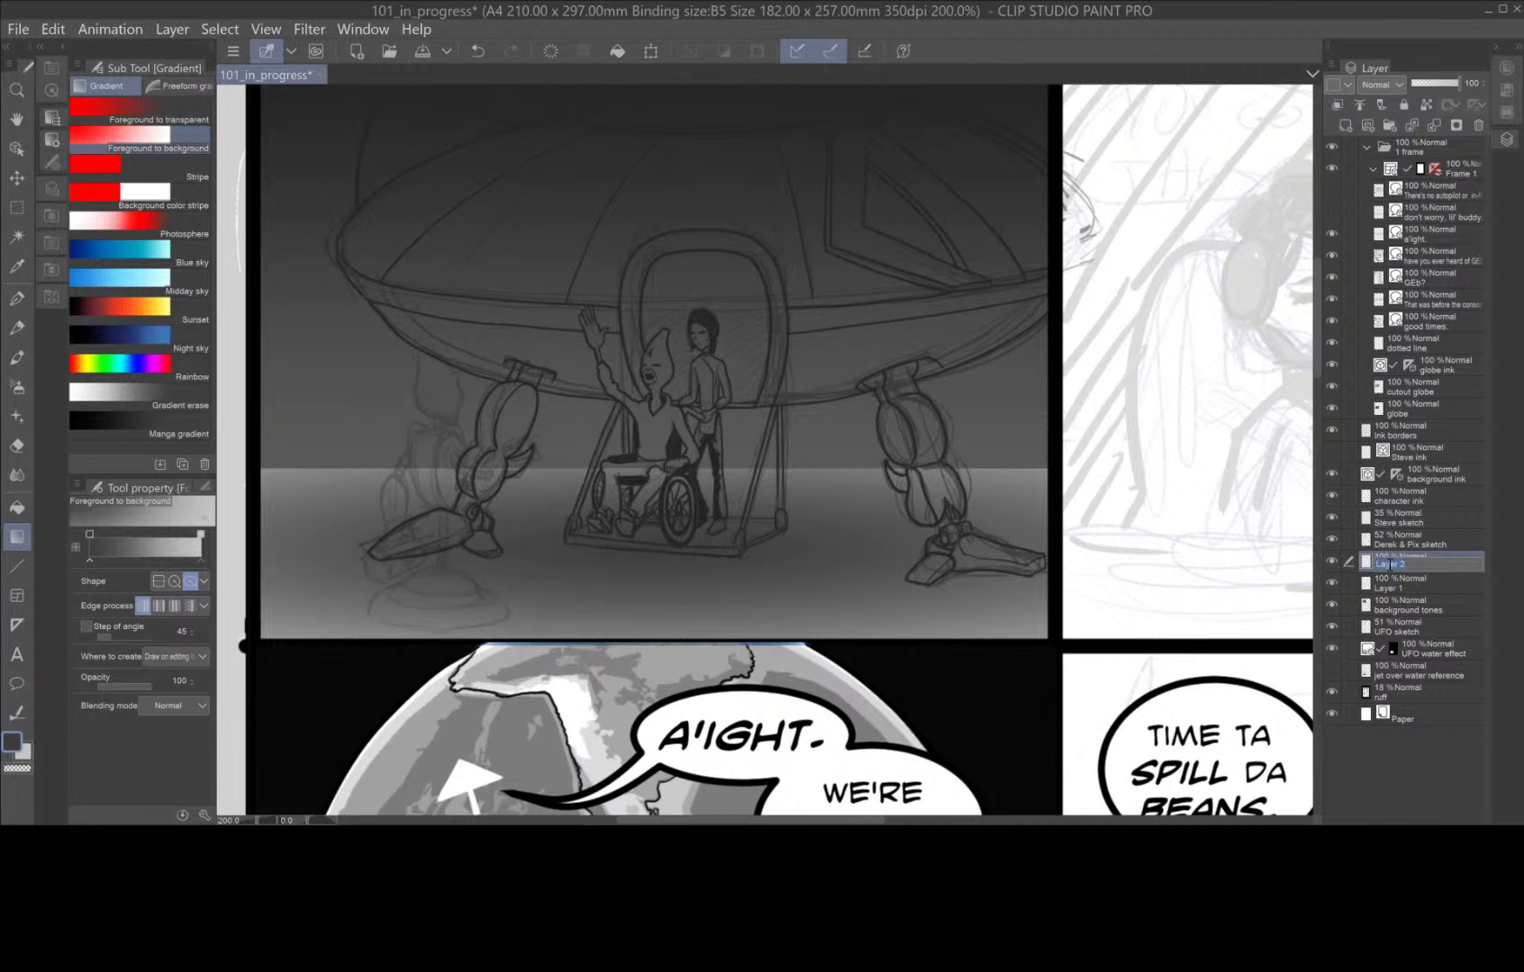
pyautogui.write('Character tones')
pyautogui.press('Return')
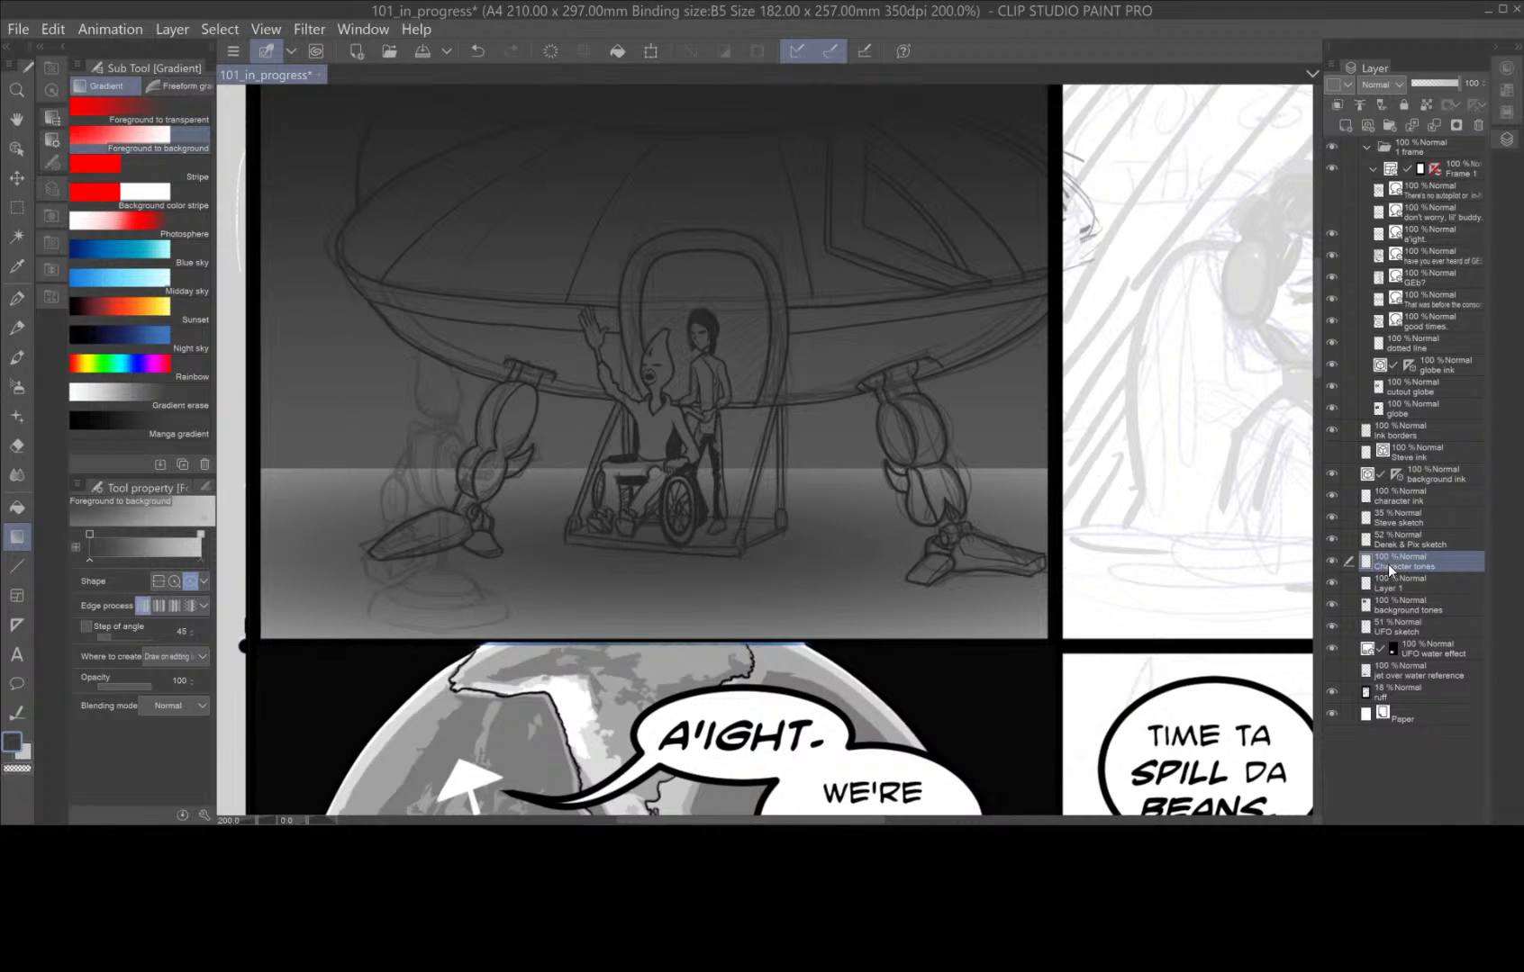
# Merge the spare empty layer down into the background tones layer.
pyautogui.click(1446, 580)
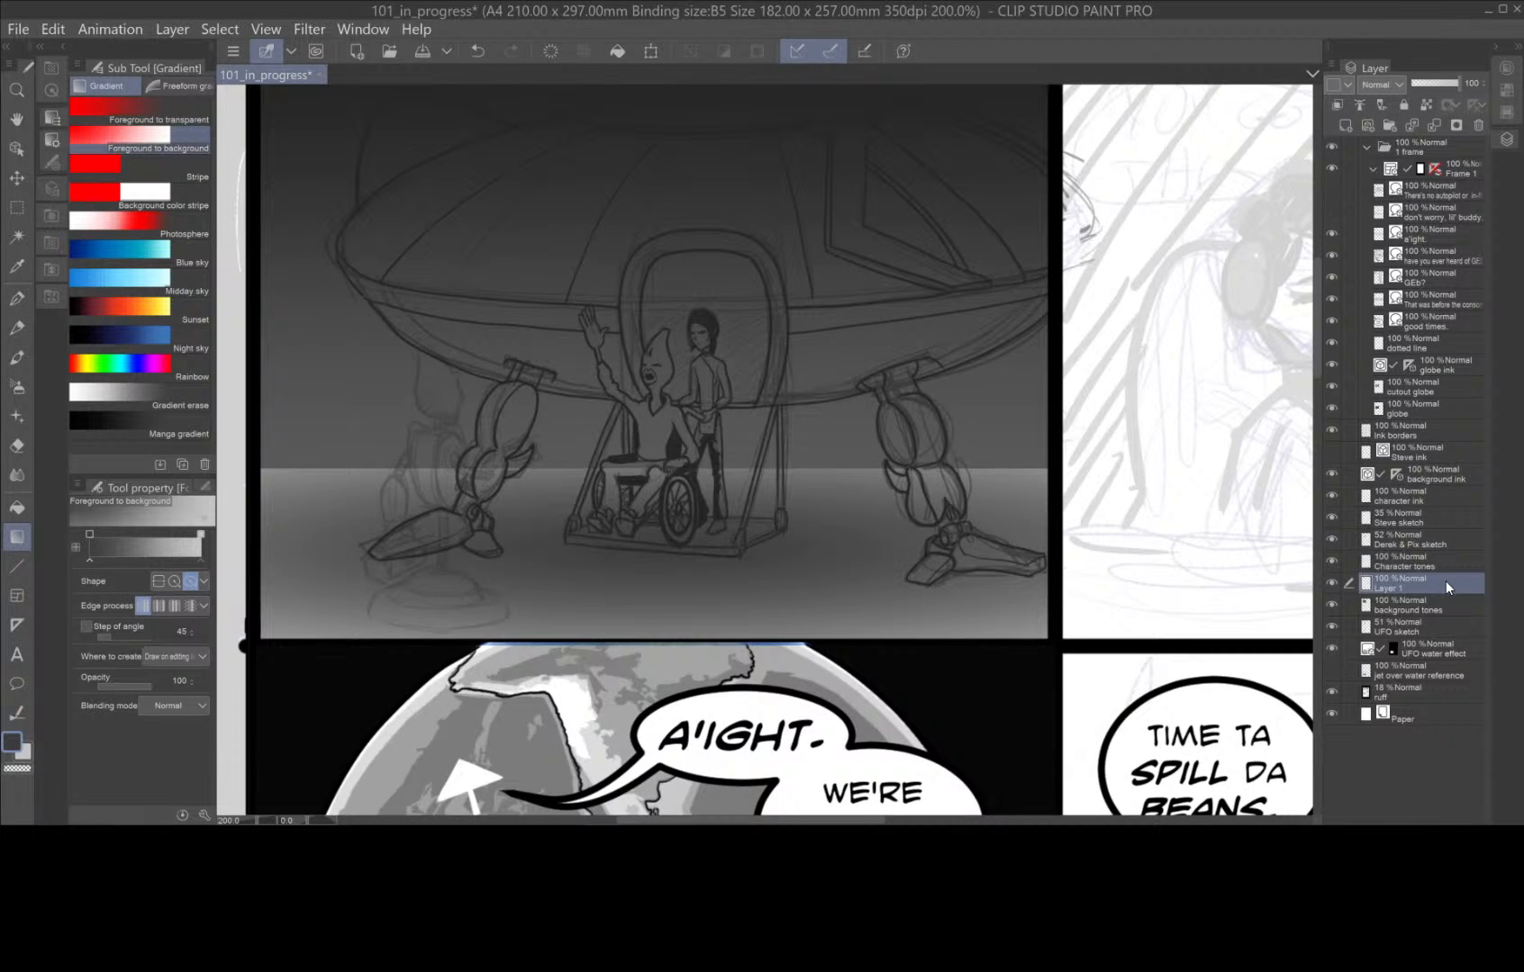
pyautogui.rightClick(1446, 581)
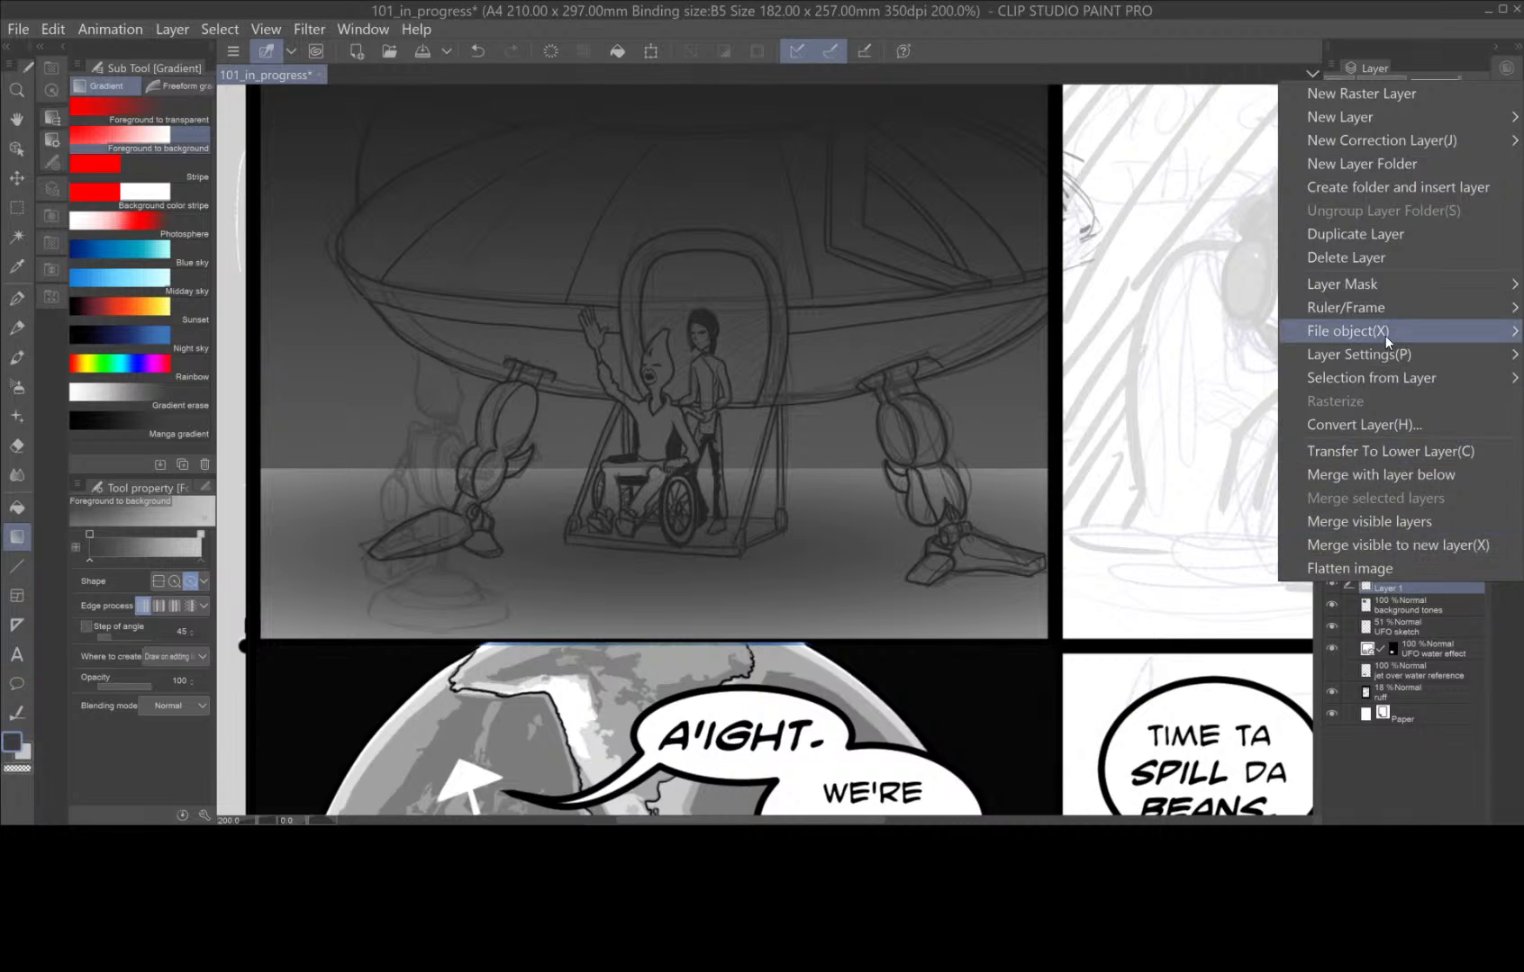
pyautogui.hotkey('ctrl', 'e')
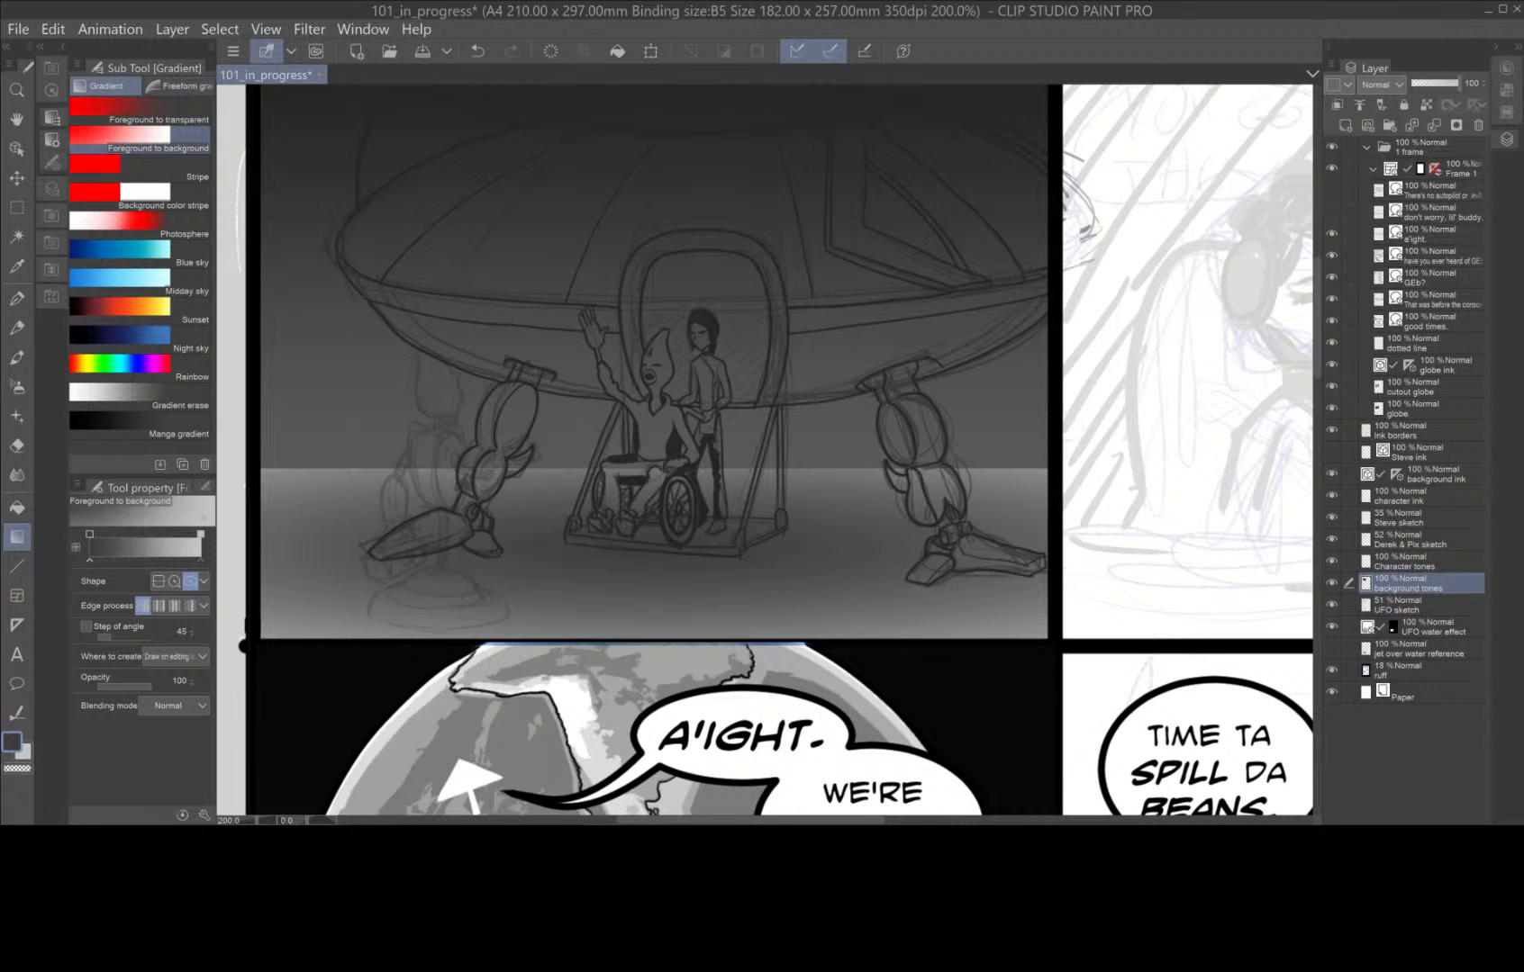
# Readjust the background colour to a light neutral grey for the character's skin.
pyautogui.press('space')
pyautogui.moveTo(833, 527); pyautogui.dragTo(919, 670)
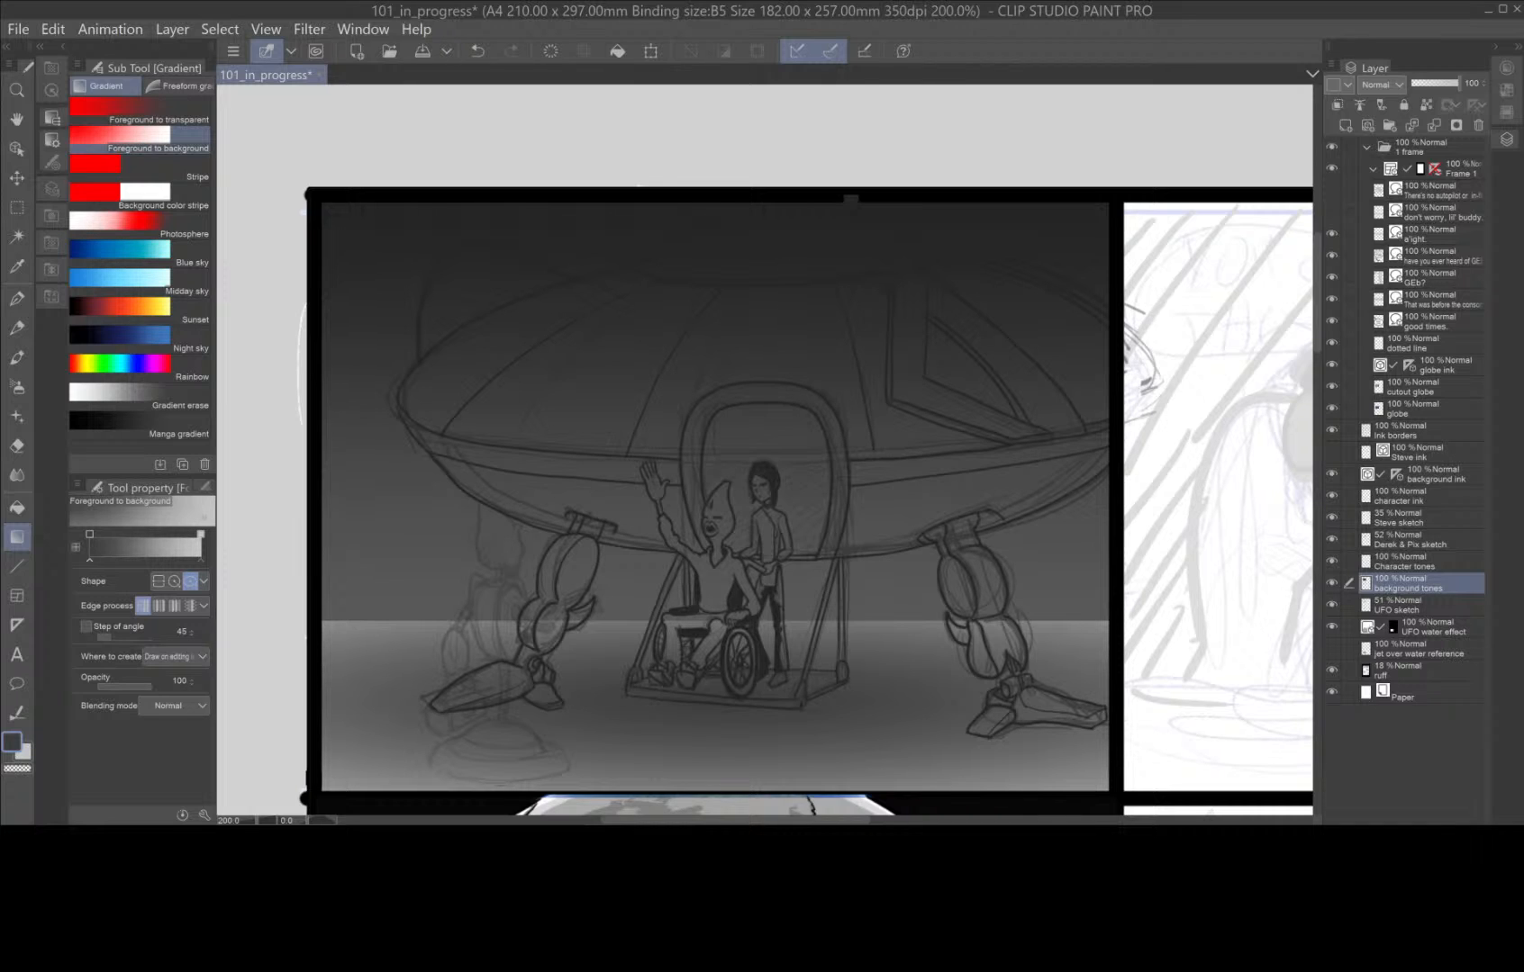
pyautogui.doubleClick(26, 754)
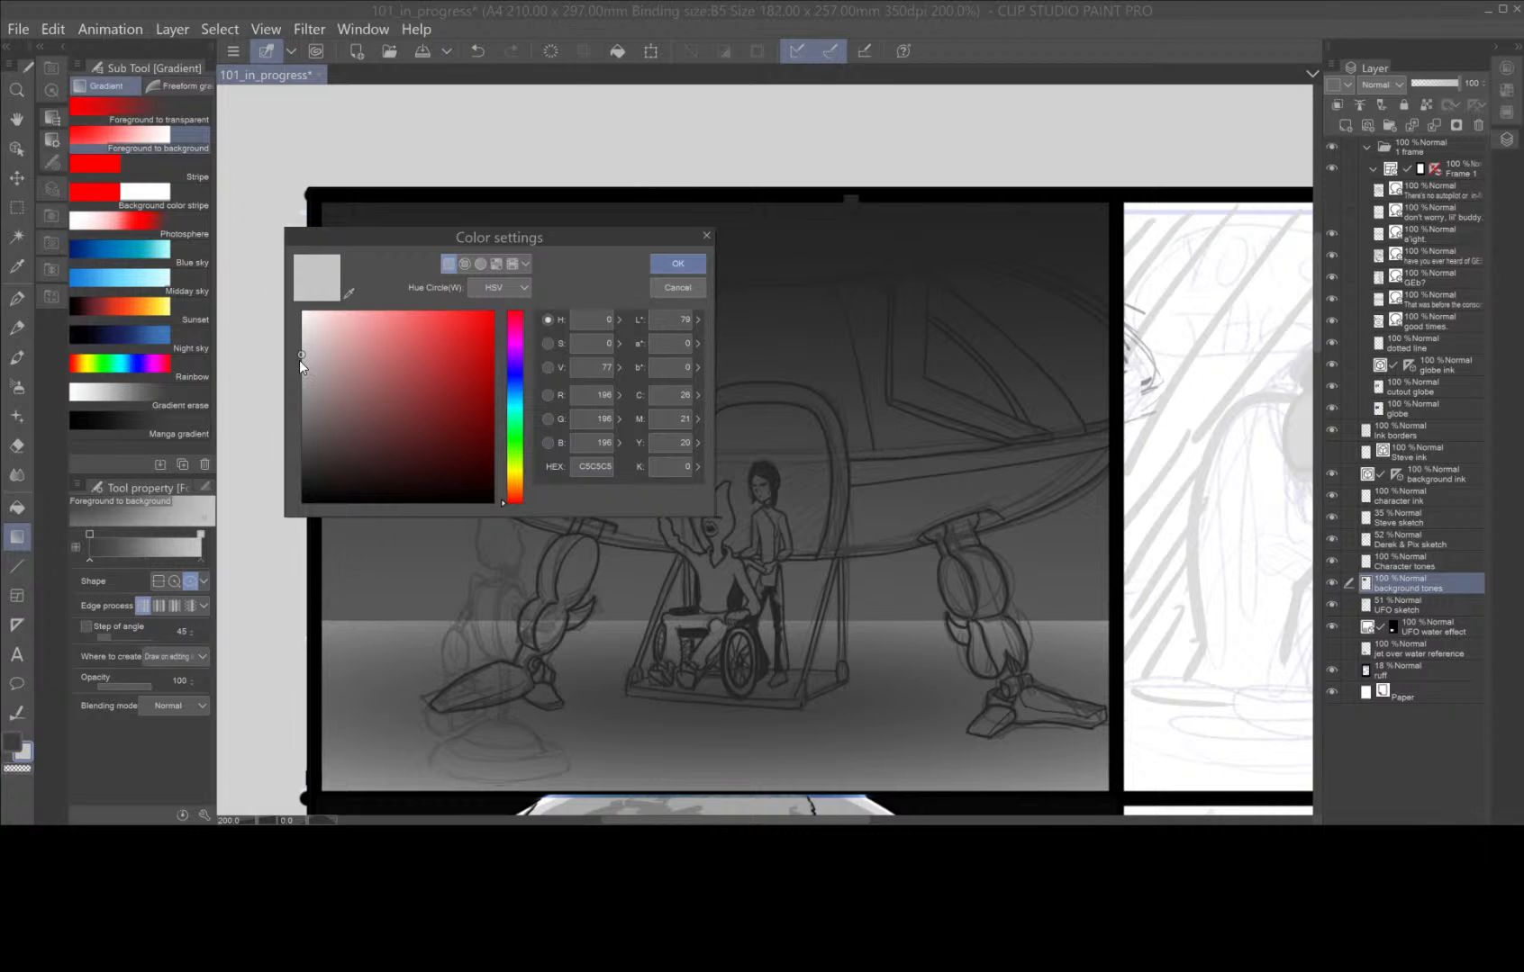
pyautogui.click(303, 340)
pyautogui.click(301, 353)
pyautogui.click(677, 264)
# On the Character tones layer, paint the wheelchair character's head, neck and raised hand light grey with the G-pen.
pyautogui.scroll(2, 774, 537)
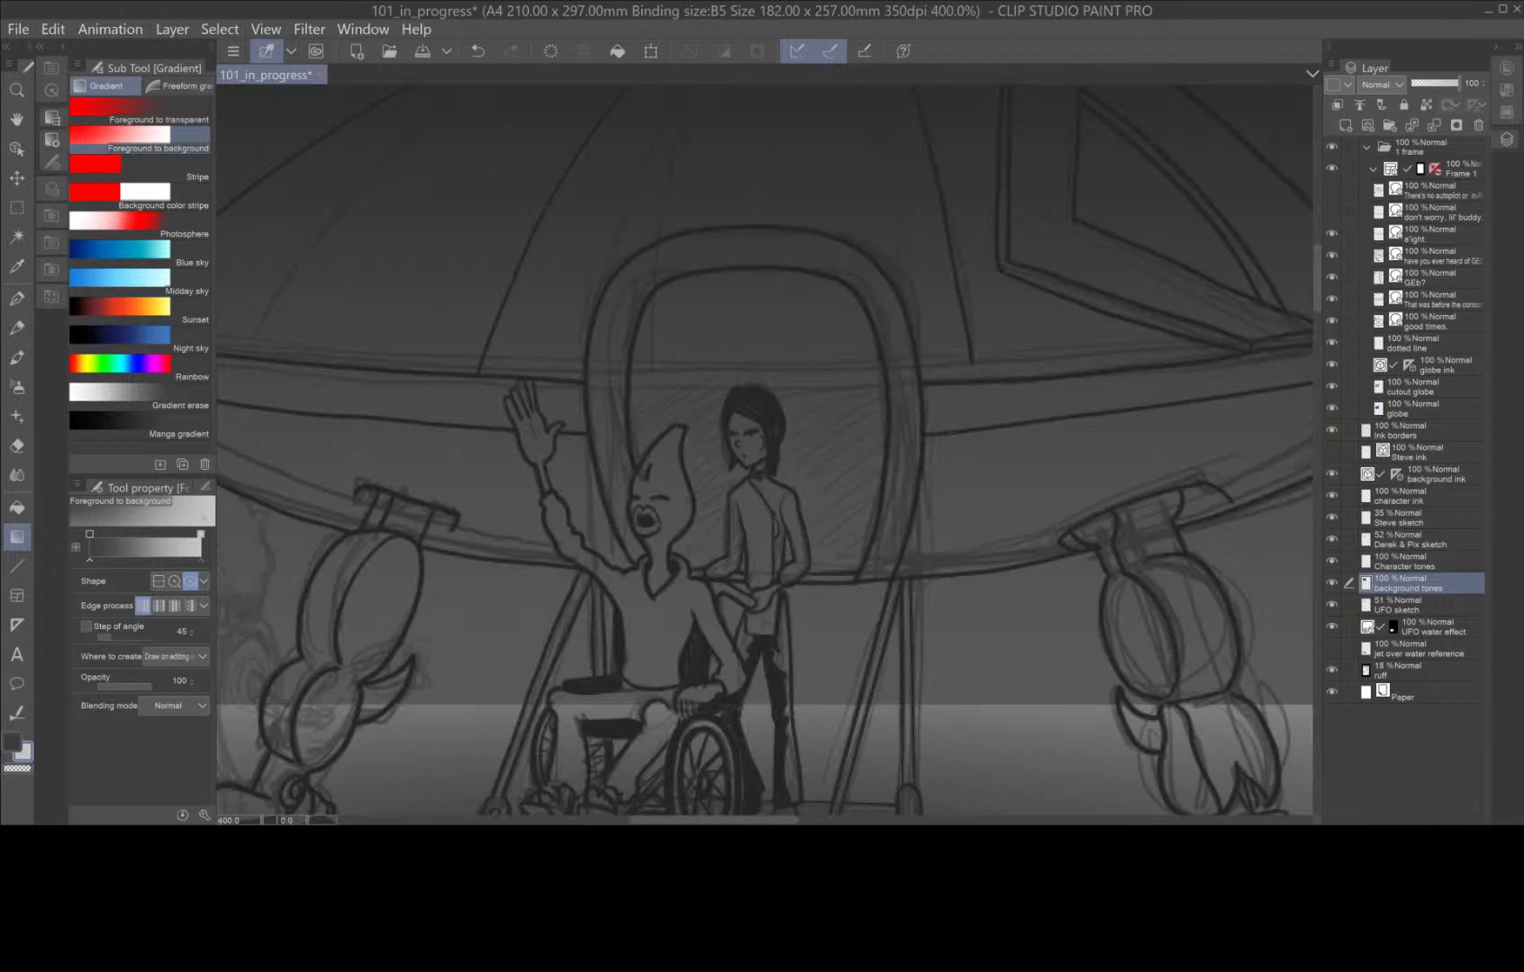
pyautogui.click(1438, 561)
pyautogui.scroll(2, 746, 523)
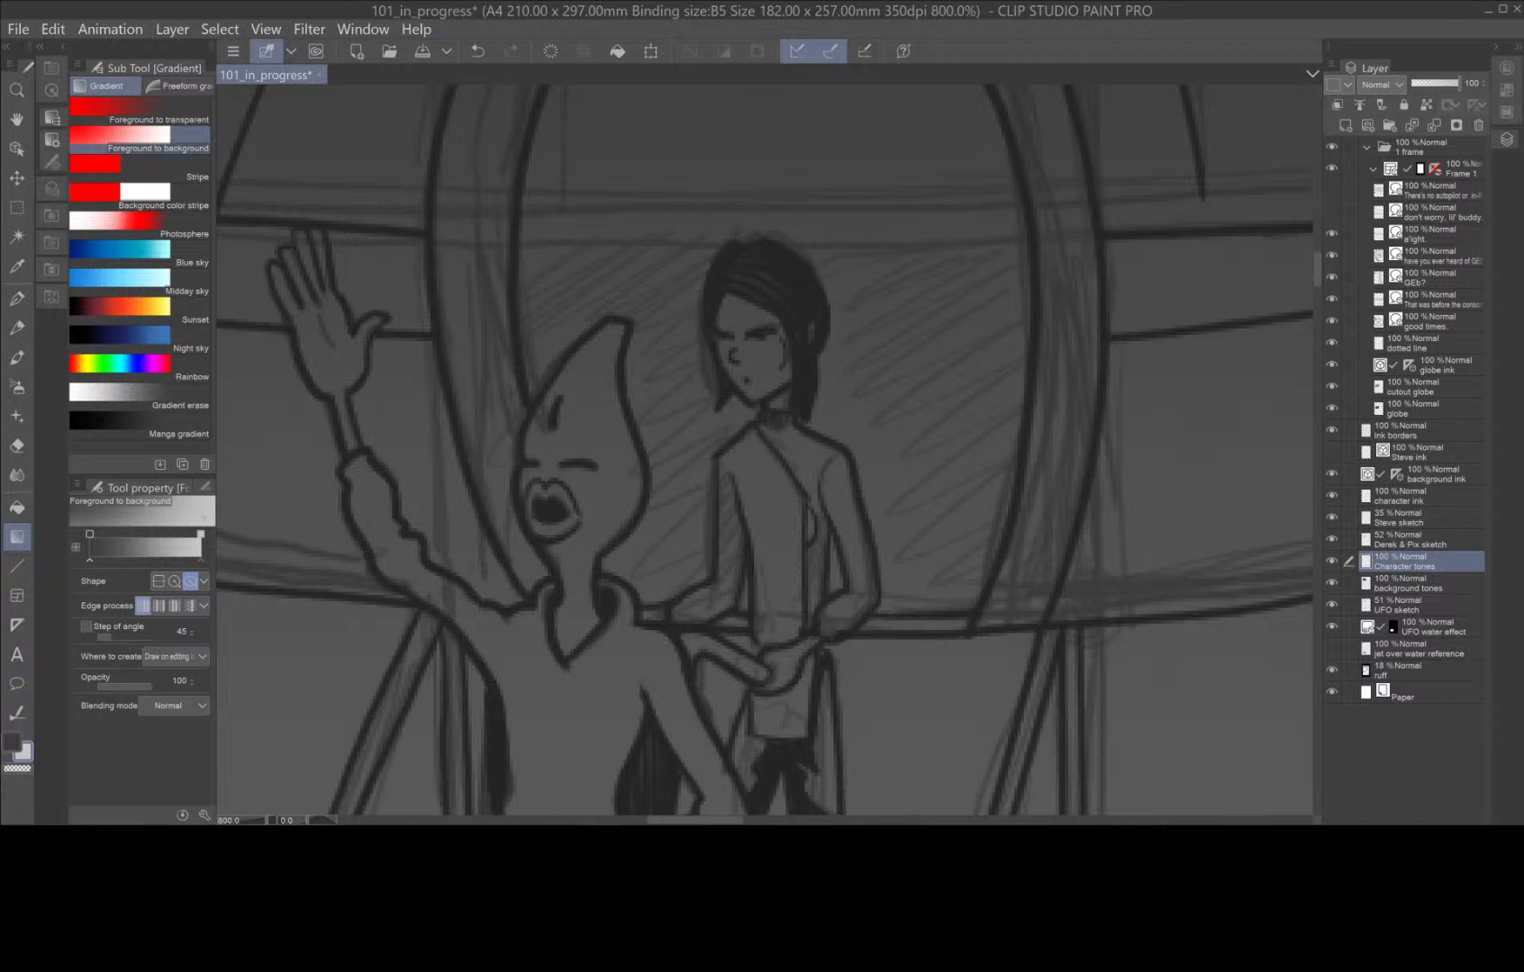
pyautogui.click(16, 297)
pyautogui.moveTo(615, 326)
pyautogui.mouseDown()
pyautogui.moveTo(551, 396)
pyautogui.moveTo(520, 473)
pyautogui.moveTo(525, 520)
pyautogui.moveTo(557, 563)
pyautogui.moveTo(563, 655)
pyautogui.moveTo(587, 611)
pyautogui.moveTo(590, 548)
pyautogui.moveTo(641, 491)
pyautogui.moveTo(610, 347)
pyautogui.moveTo(620, 326)
pyautogui.moveTo(540, 486)
pyautogui.moveTo(577, 369)
pyautogui.moveTo(539, 491)
pyautogui.moveTo(594, 374)
pyautogui.moveTo(601, 405)
pyautogui.moveTo(603, 365)
pyautogui.moveTo(624, 460)
pyautogui.moveTo(590, 527)
pyautogui.moveTo(563, 424)
pyautogui.moveTo(565, 551)
pyautogui.moveTo(607, 518)
pyautogui.moveTo(573, 637)
pyautogui.moveTo(579, 612)
pyautogui.mouseUp()
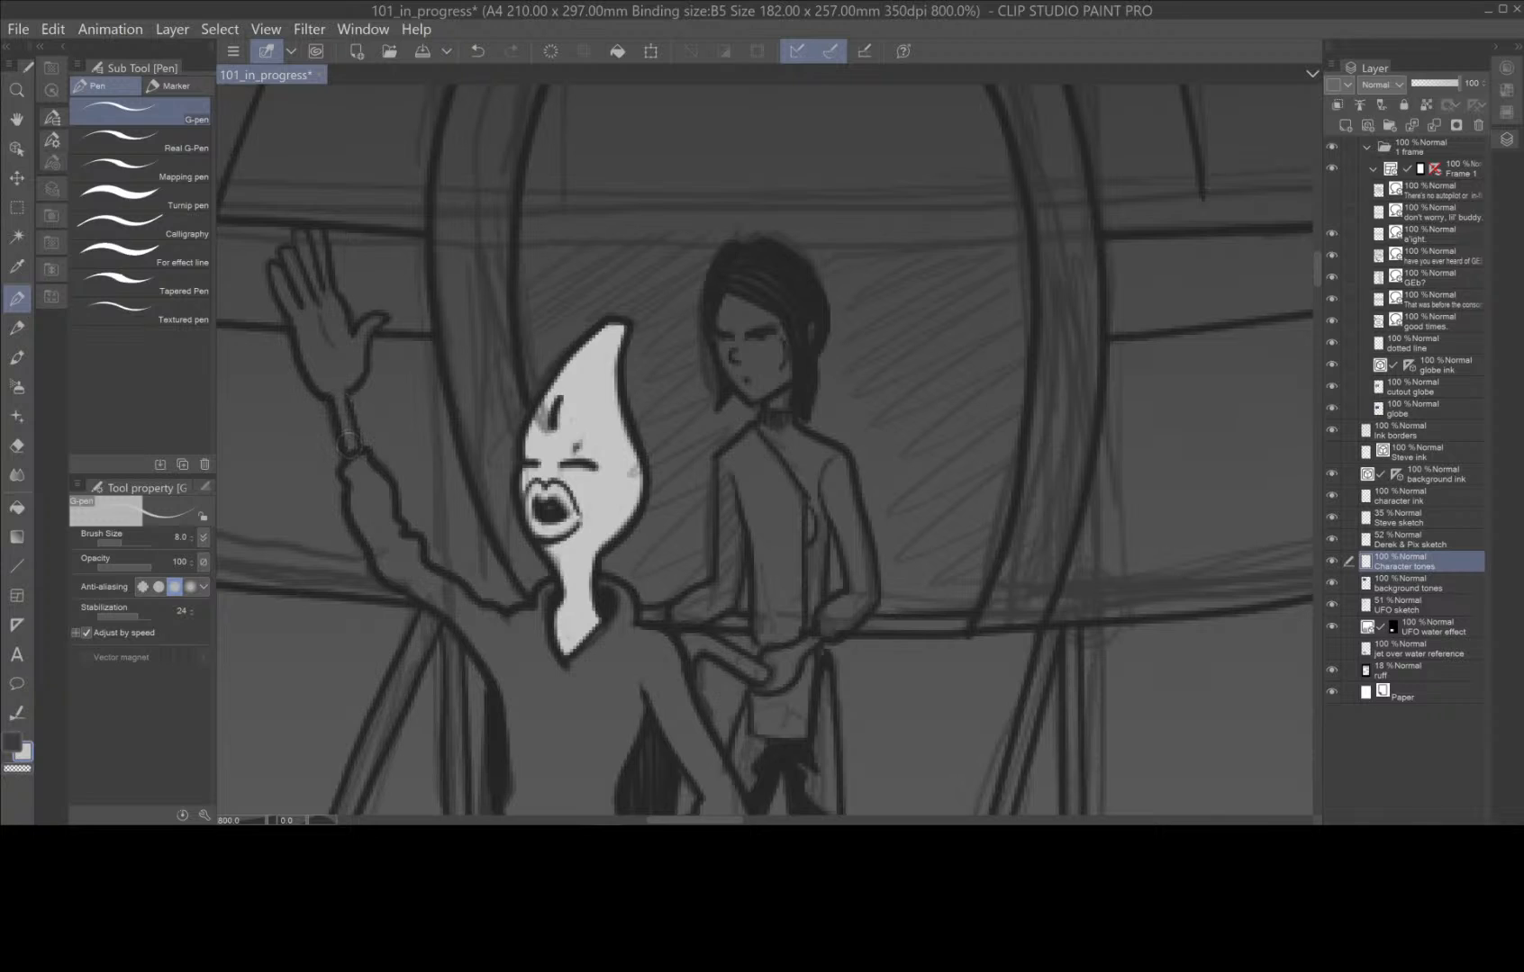
pyautogui.moveTo(348, 443)
pyautogui.mouseDown()
pyautogui.moveTo(334, 378)
pyautogui.moveTo(319, 378)
pyautogui.moveTo(278, 279)
pyautogui.moveTo(311, 306)
pyautogui.moveTo(287, 256)
pyautogui.moveTo(312, 277)
pyautogui.moveTo(302, 236)
pyautogui.moveTo(321, 273)
pyautogui.moveTo(316, 237)
pyautogui.moveTo(349, 366)
pyautogui.moveTo(357, 332)
pyautogui.moveTo(381, 323)
pyautogui.moveTo(336, 386)
pyautogui.moveTo(322, 304)
pyautogui.moveTo(326, 358)
pyautogui.moveTo(313, 318)
pyautogui.mouseUp()
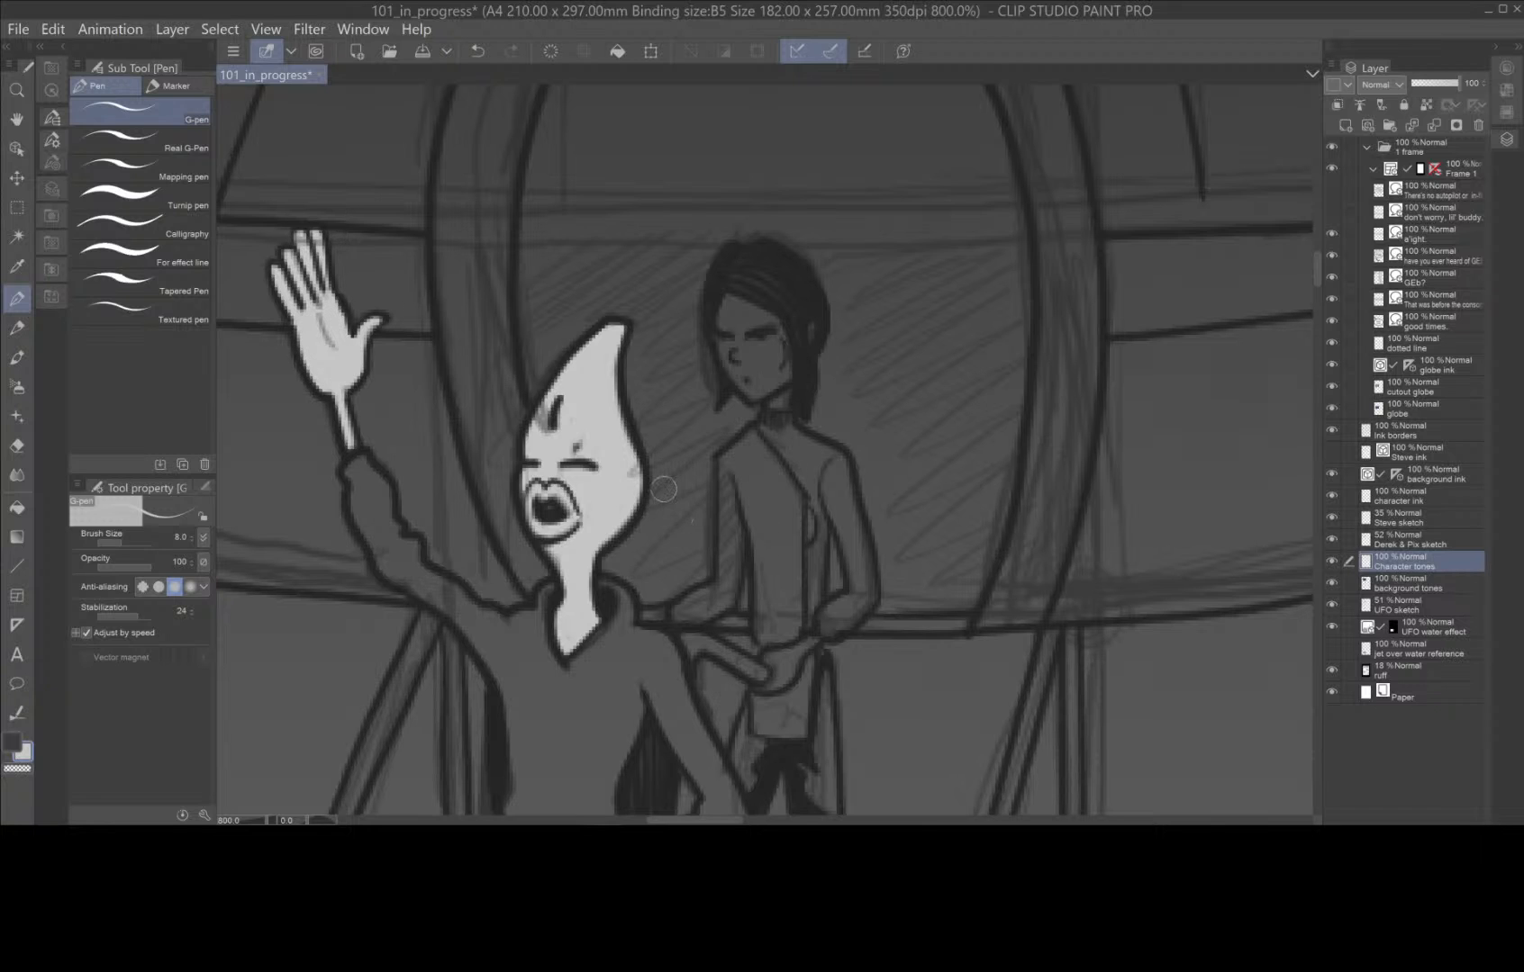
# Paint the wheelchair character's lower hand above the wheel light grey with the G-pen.
pyautogui.scroll(-3, 662, 491)
pyautogui.moveTo(787, 718); pyautogui.dragTo(912, 528)
pyautogui.scroll(5, 793, 599)
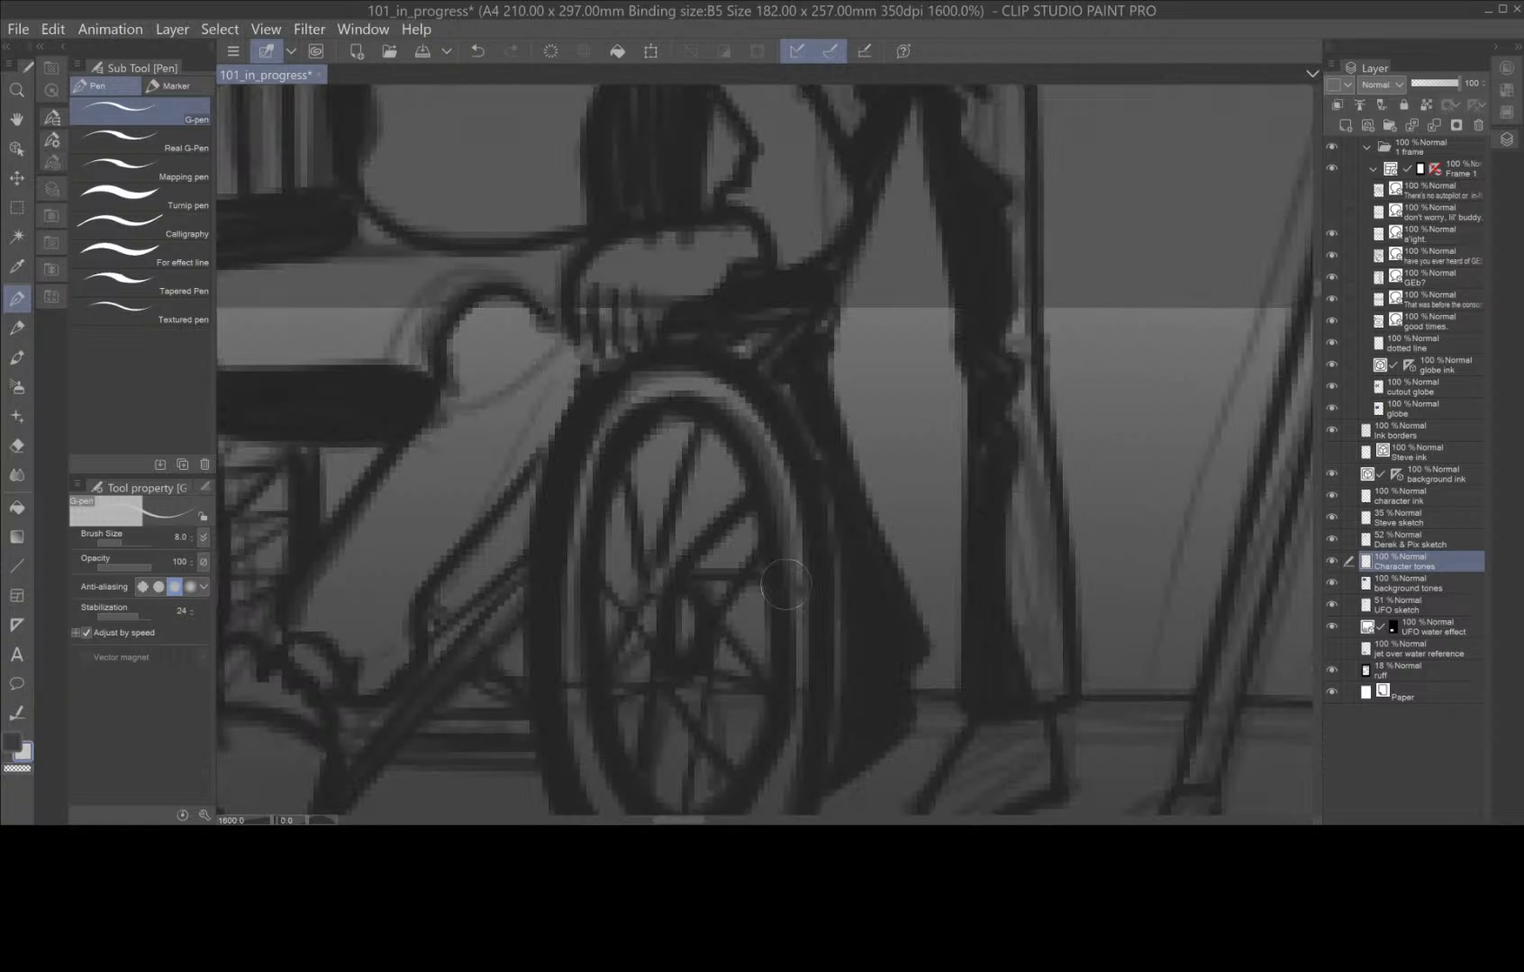
pyautogui.moveTo(776, 553); pyautogui.dragTo(942, 774)
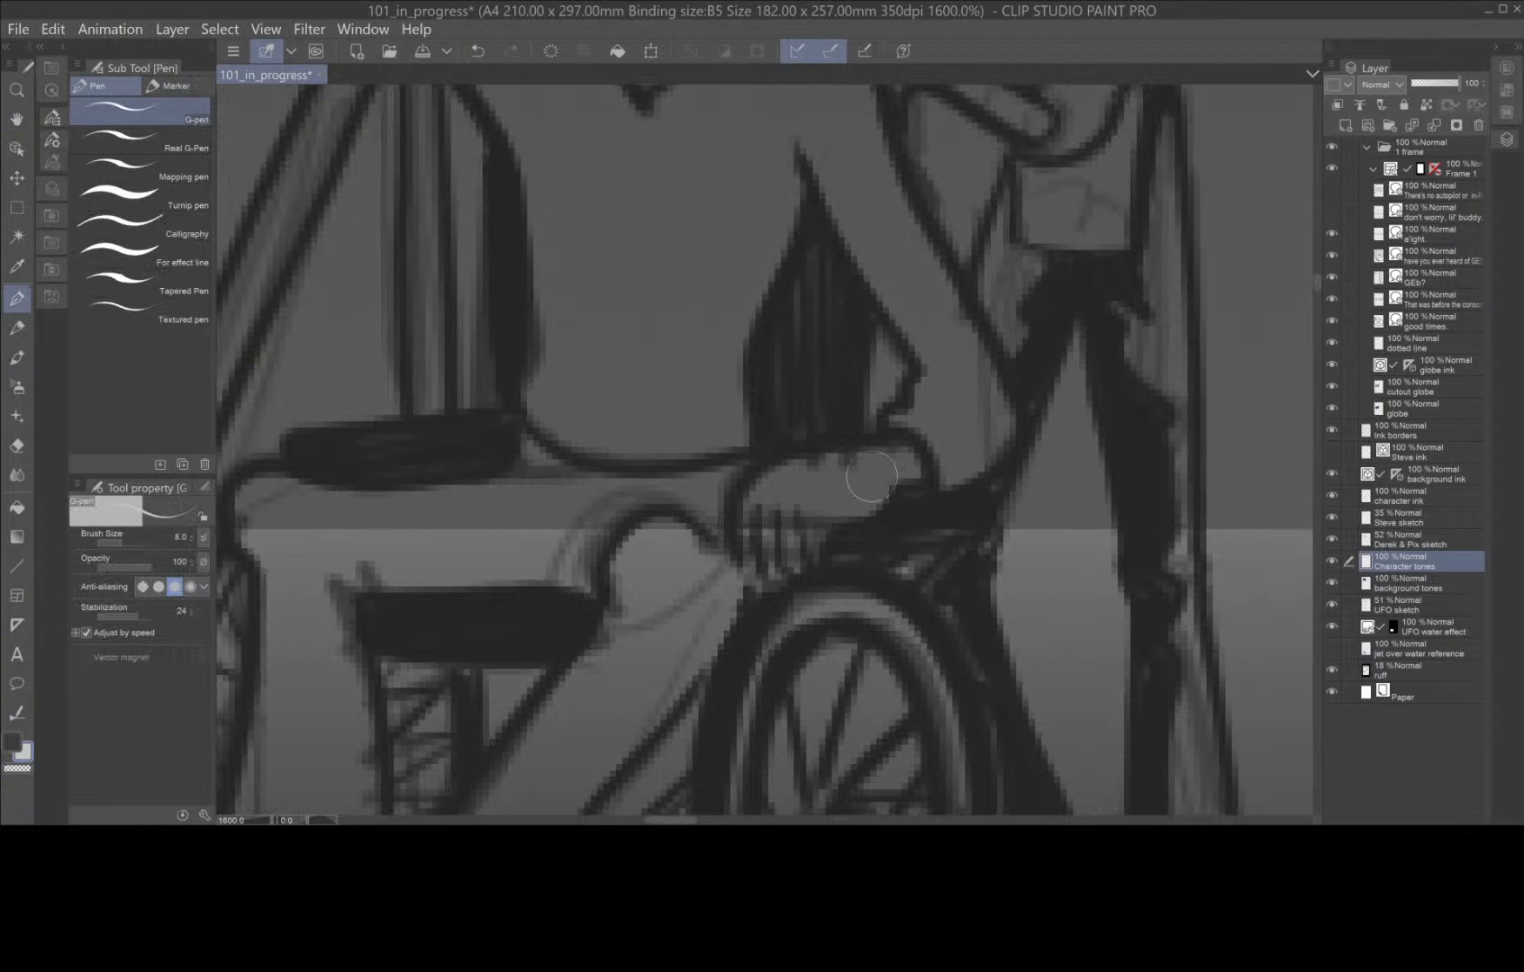
pyautogui.moveTo(873, 463)
pyautogui.mouseDown()
pyautogui.moveTo(789, 481)
pyautogui.moveTo(756, 522)
pyautogui.moveTo(770, 551)
pyautogui.moveTo(806, 479)
pyautogui.moveTo(808, 524)
pyautogui.moveTo(863, 466)
pyautogui.mouseUp()
pyautogui.scroll(-2, 862, 466)
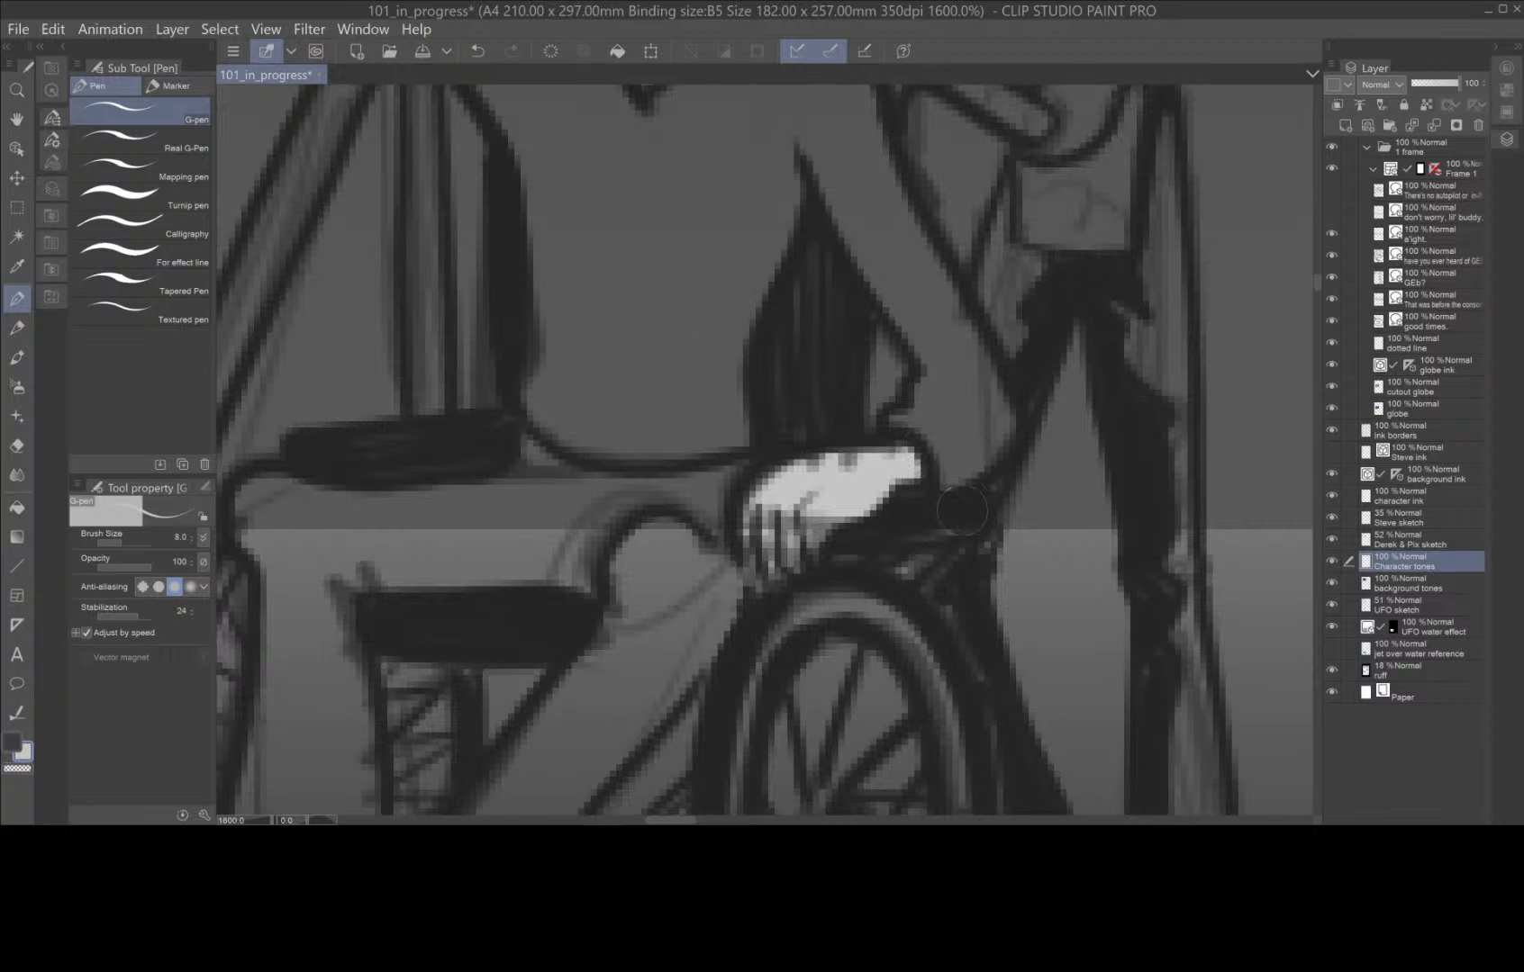
pyautogui.scroll(-3, 862, 467)
pyautogui.scroll(-2, 862, 466)
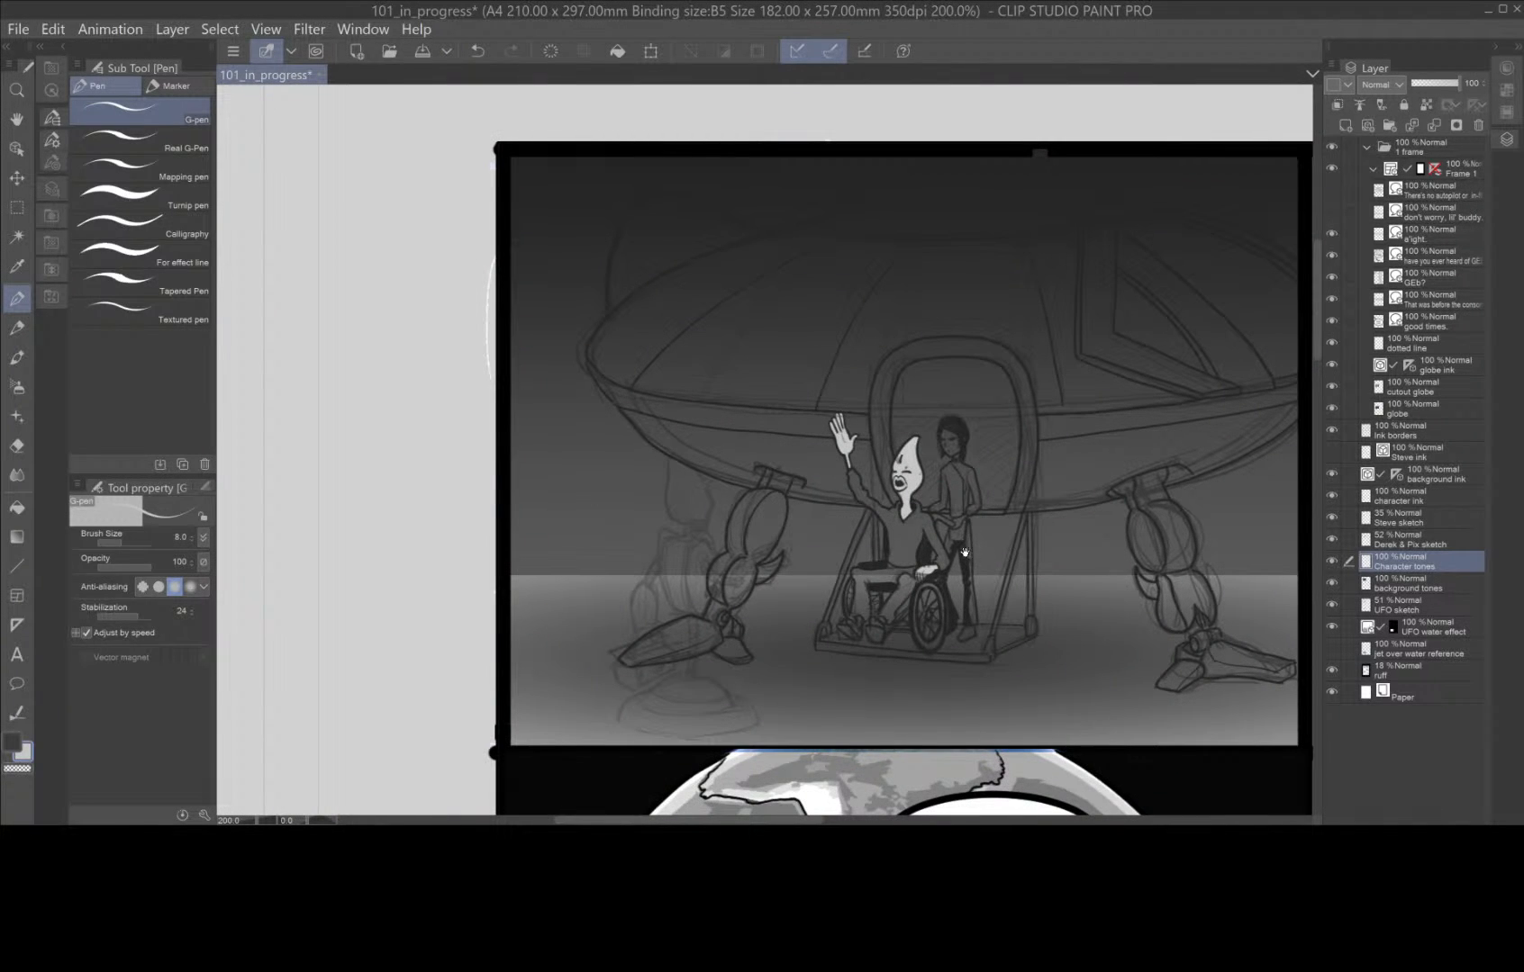
# Paint the wheelchair character's exposed feet and toes light grey with the G-pen.
pyautogui.moveTo(965, 552); pyautogui.dragTo(919, 621)
pyautogui.scroll(4, 919, 621)
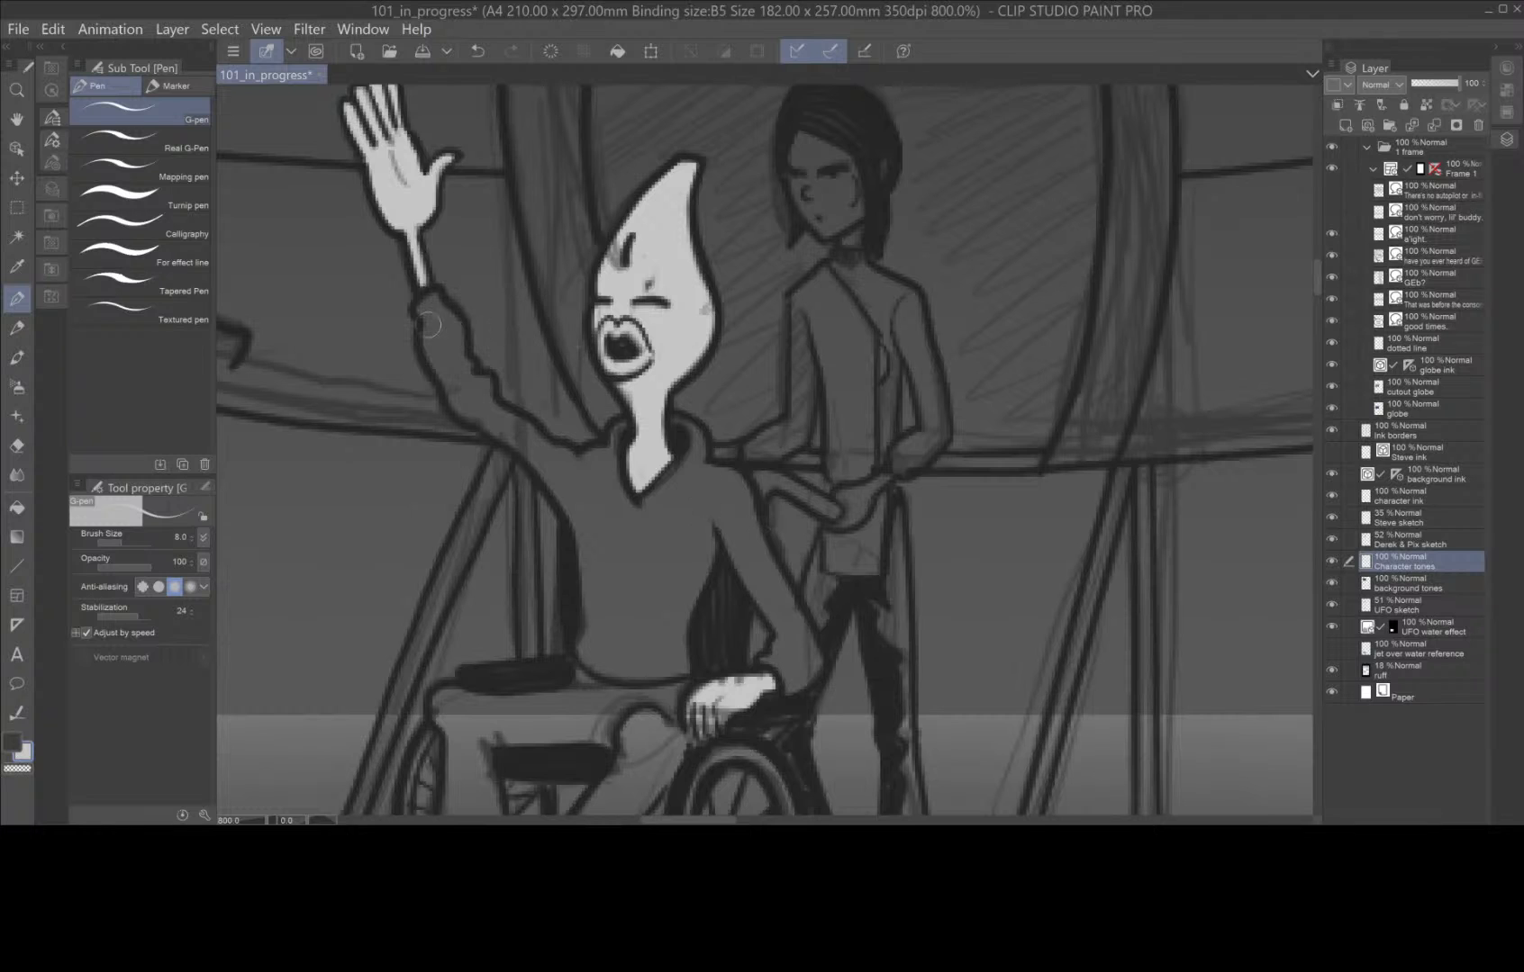
pyautogui.moveTo(747, 555); pyautogui.dragTo(921, 243)
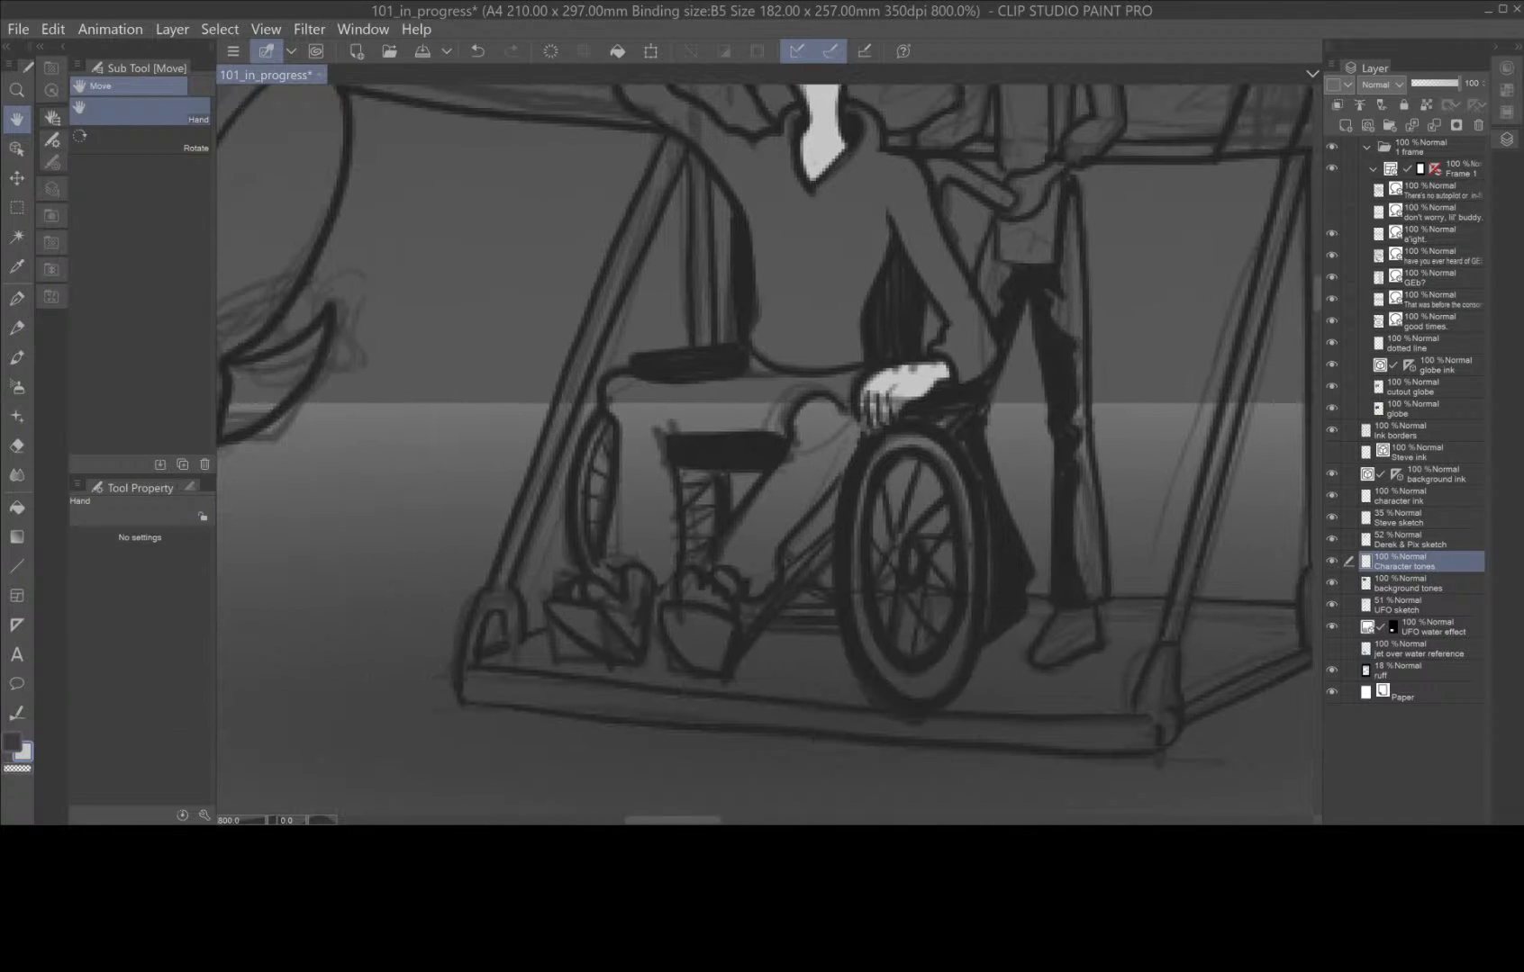
pyautogui.moveTo(721, 603)
pyautogui.mouseDown()
pyautogui.moveTo(688, 580)
pyautogui.moveTo(630, 622)
pyautogui.moveTo(646, 583)
pyautogui.moveTo(634, 643)
pyautogui.moveTo(596, 594)
pyautogui.moveTo(562, 595)
pyautogui.mouseUp()
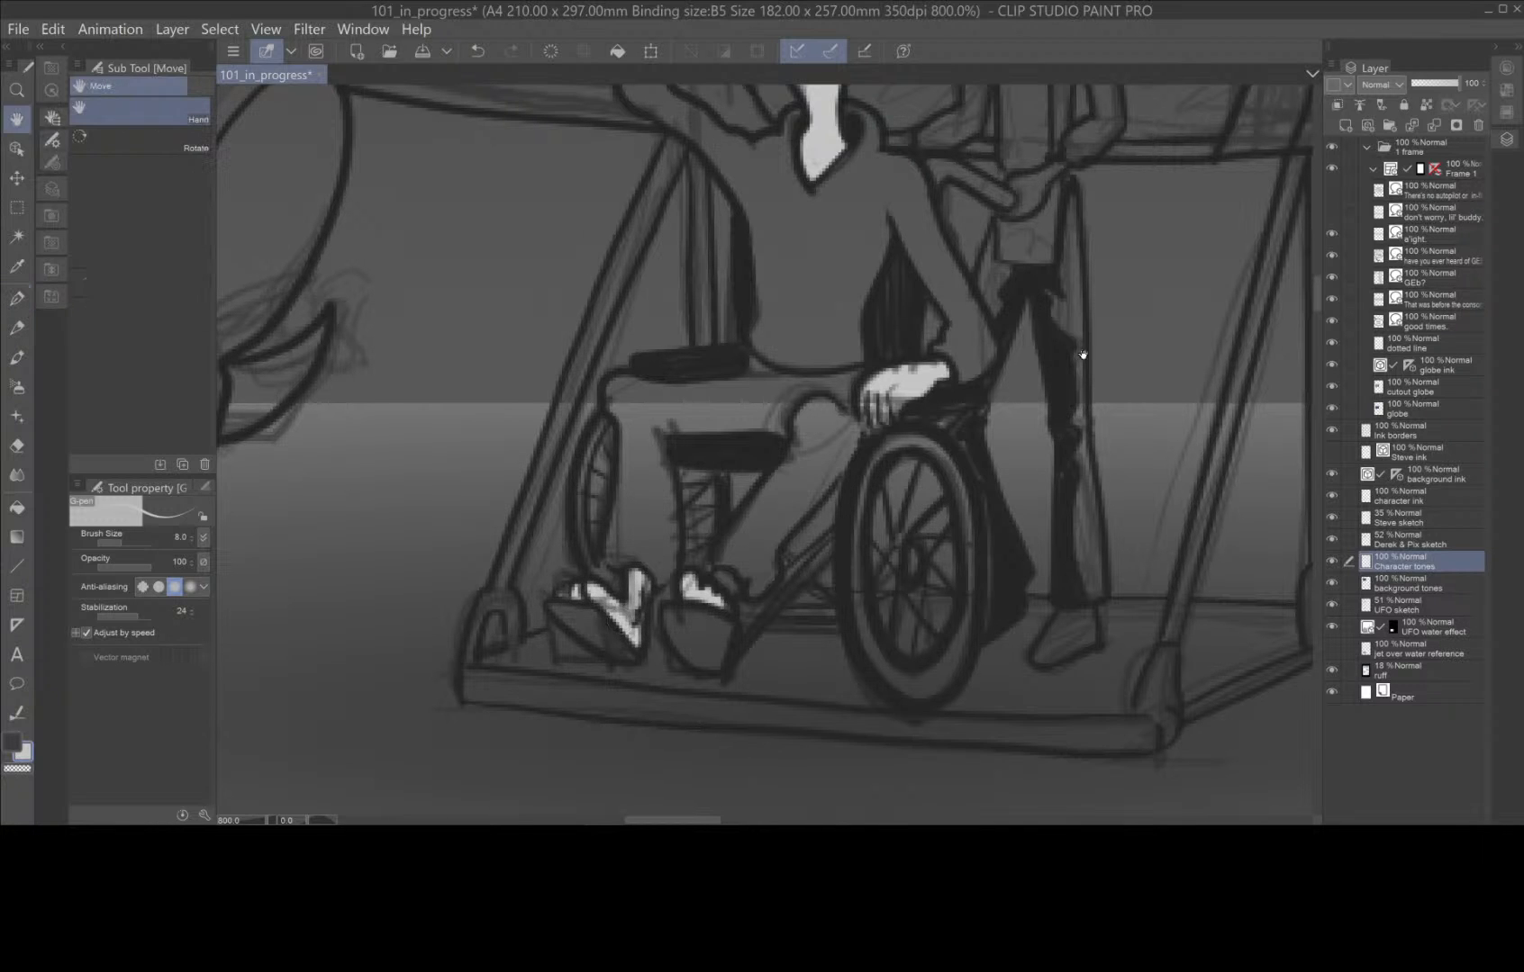
# Paint the standing character's hand, face and neck light grey on the Character tones layer.
pyautogui.moveTo(1081, 350); pyautogui.dragTo(959, 707)
pyautogui.moveTo(906, 532)
pyautogui.mouseDown()
pyautogui.moveTo(887, 558)
pyautogui.moveTo(941, 511)
pyautogui.mouseUp()
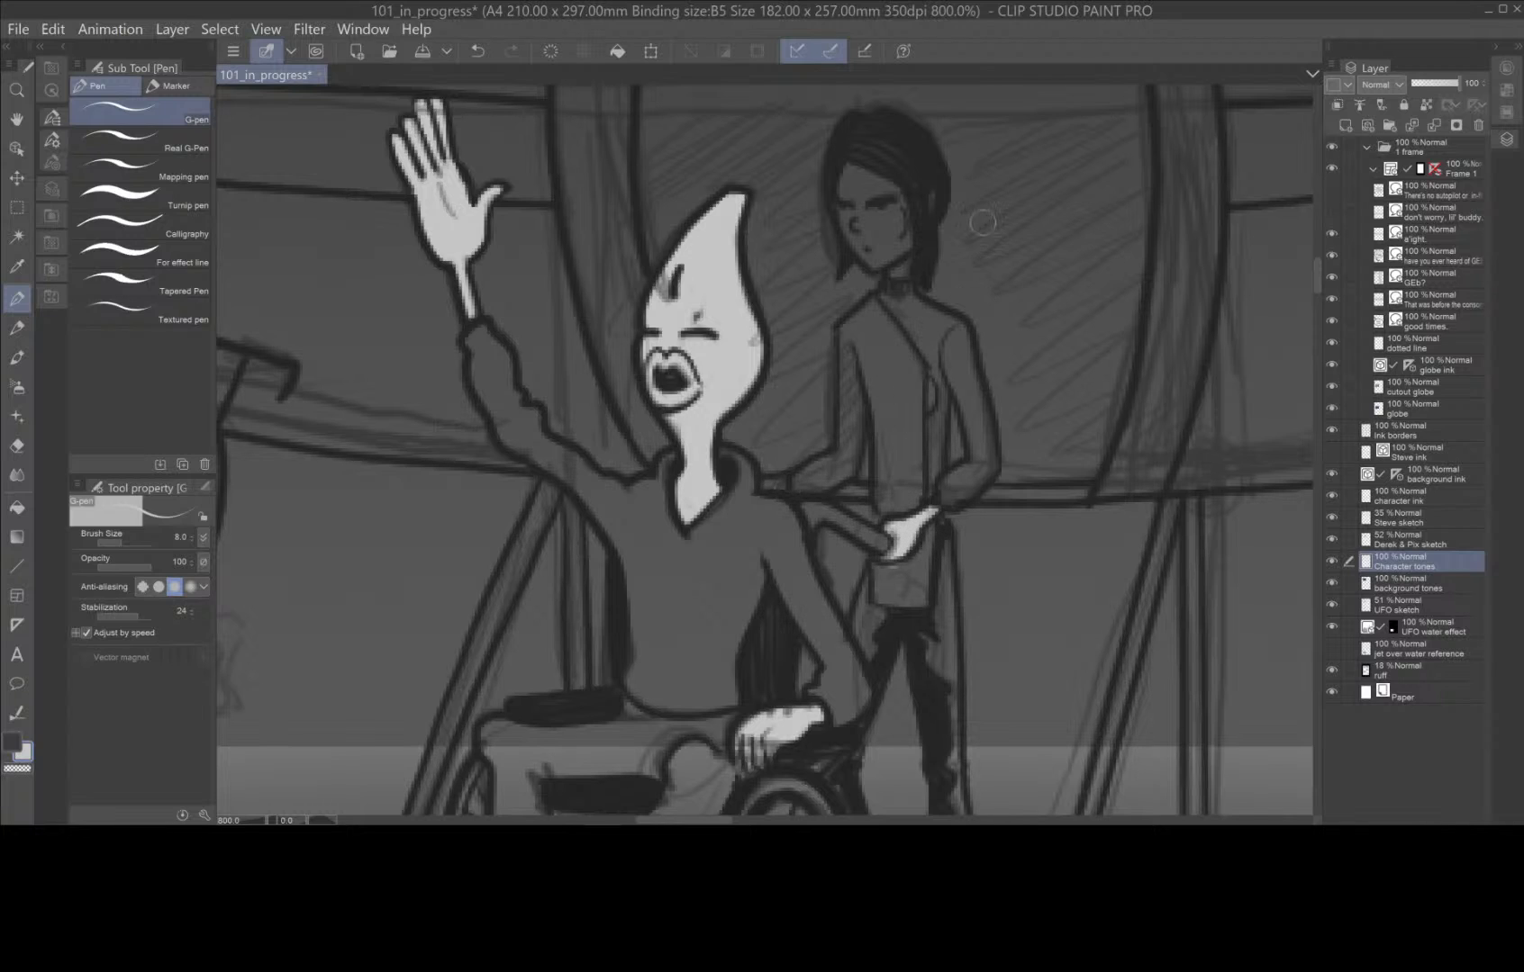
pyautogui.moveTo(860, 189)
pyautogui.mouseDown()
pyautogui.moveTo(850, 171)
pyautogui.moveTo(862, 253)
pyautogui.moveTo(905, 257)
pyautogui.moveTo(909, 208)
pyautogui.moveTo(855, 180)
pyautogui.moveTo(873, 237)
pyautogui.moveTo(864, 194)
pyautogui.moveTo(900, 217)
pyautogui.moveTo(878, 244)
pyautogui.moveTo(904, 274)
pyautogui.mouseUp()
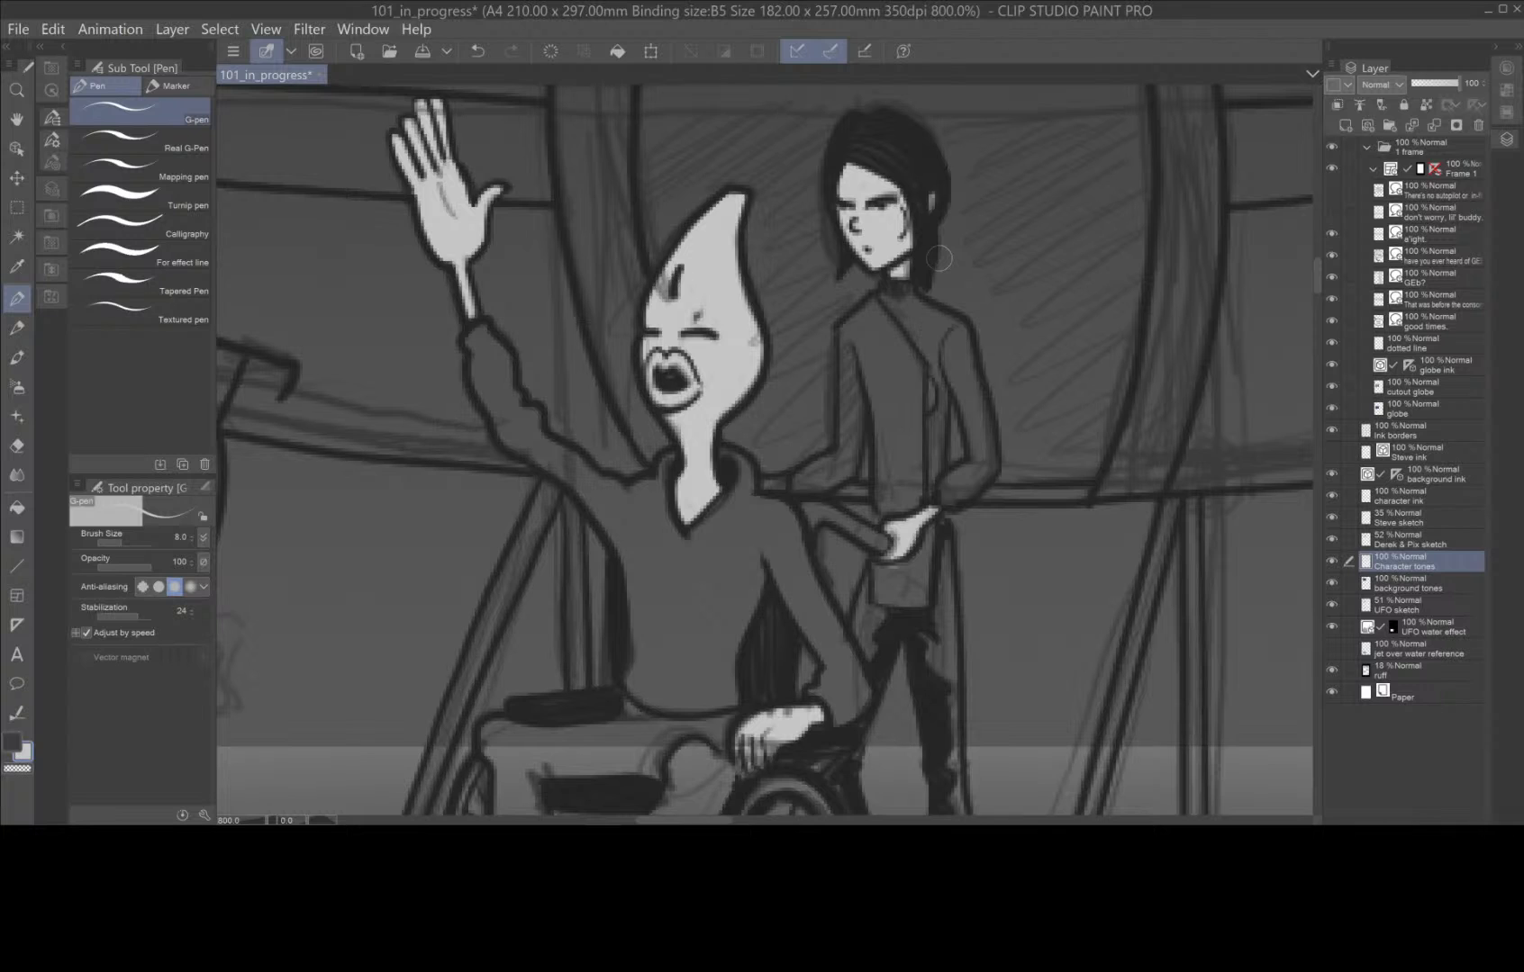
pyautogui.scroll(-4, 939, 259)
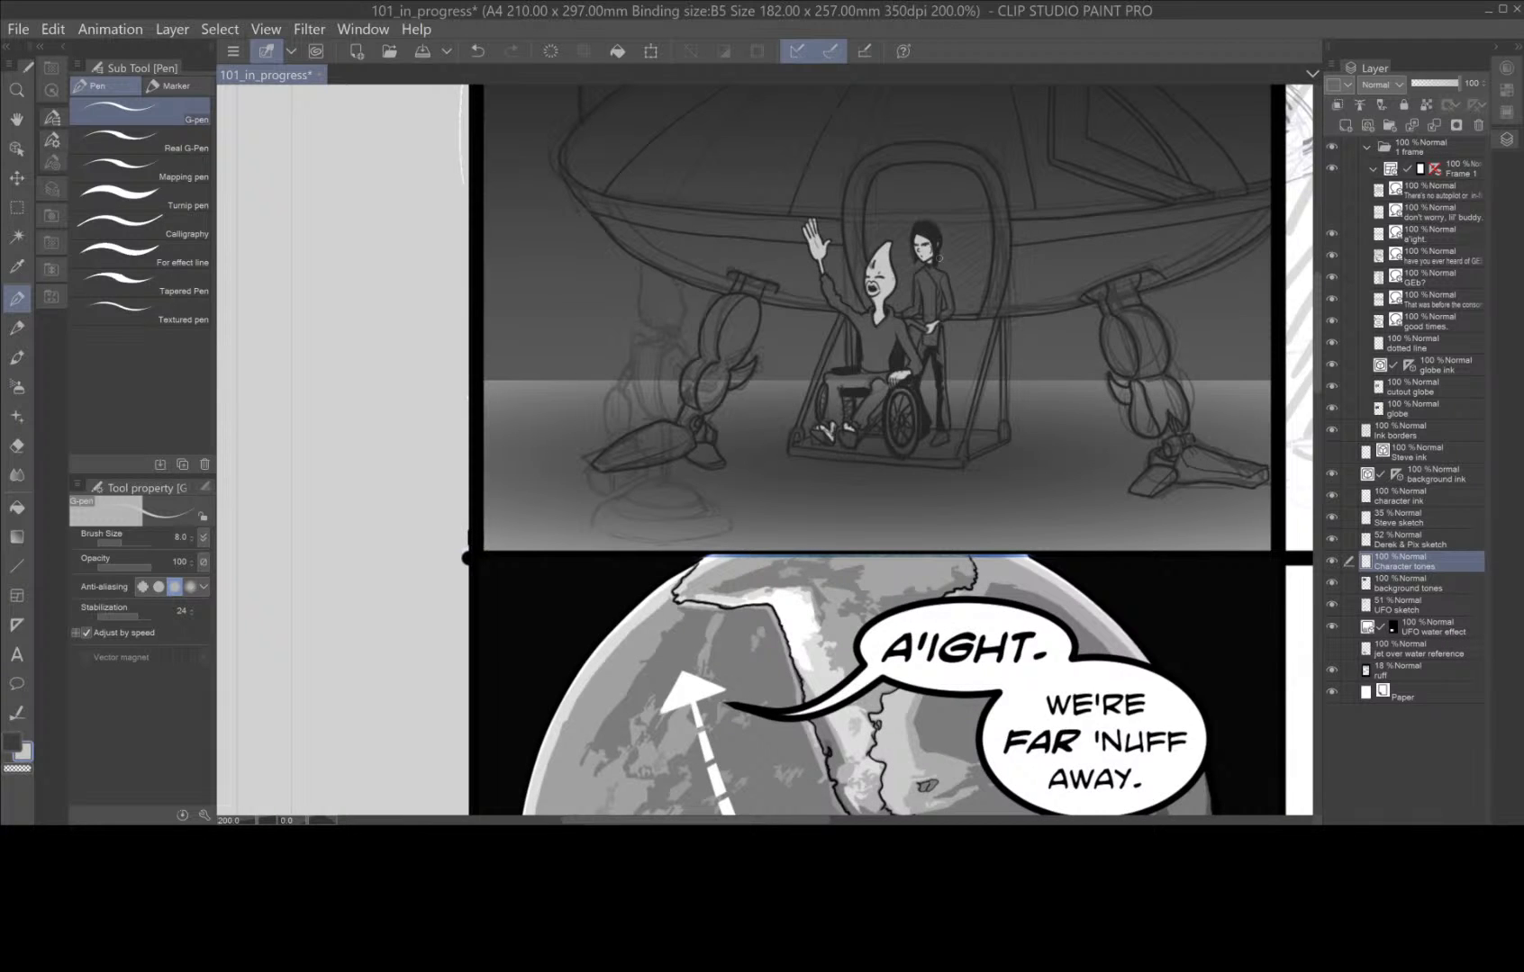
# Set the main drawing colour to dark grey 545454 and paint the wheelchair character's footwear.
pyautogui.scroll(2, 939, 259)
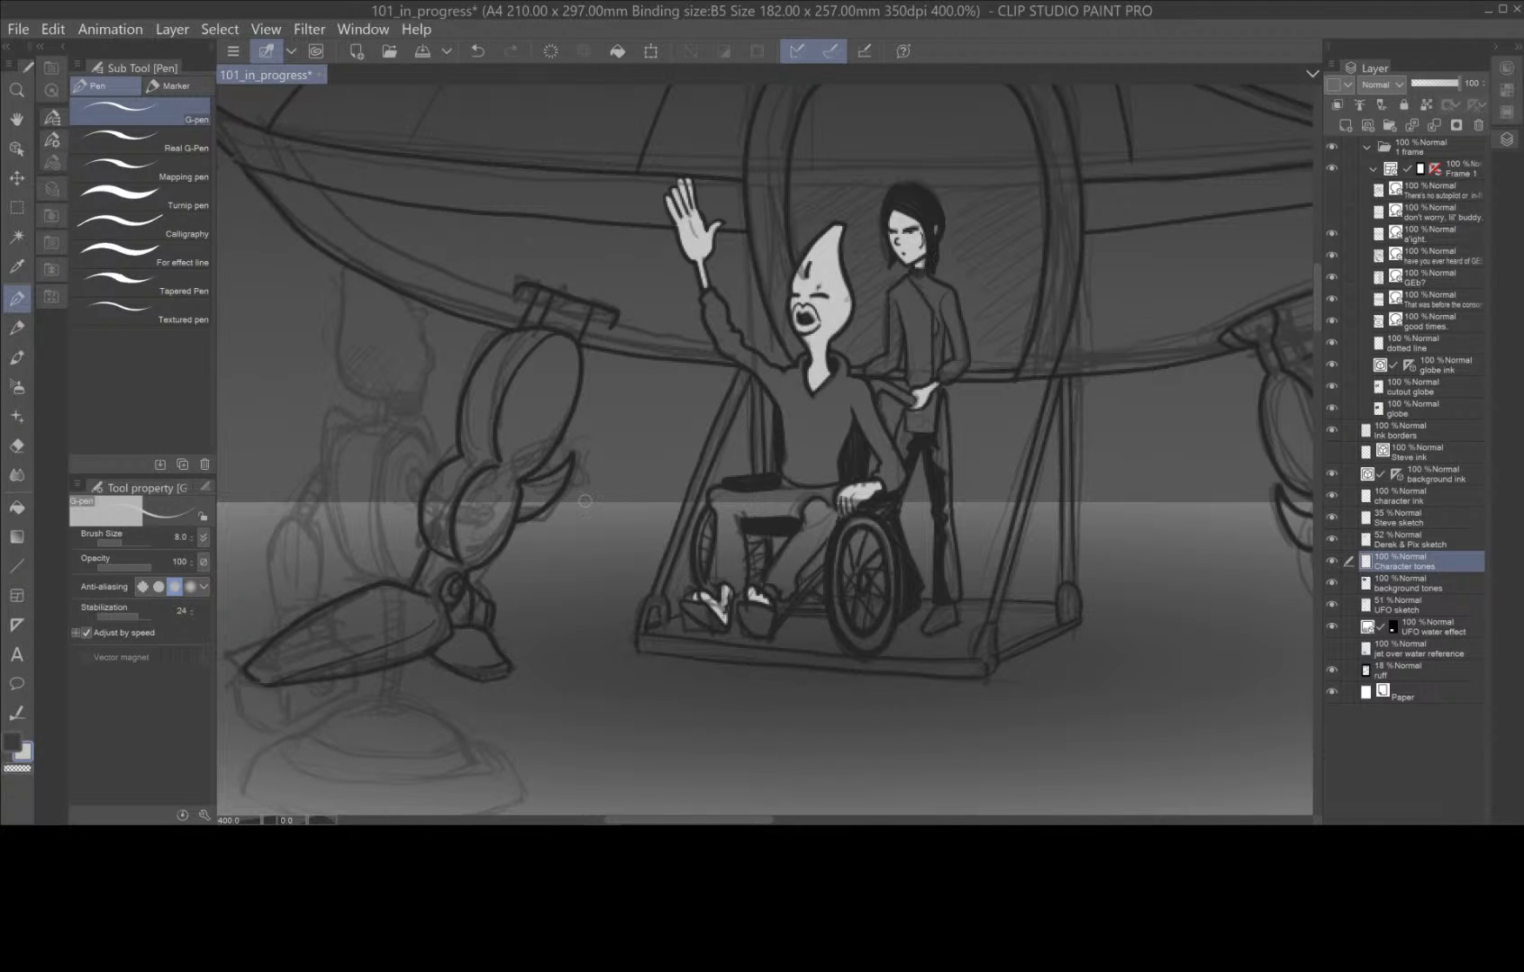
pyautogui.doubleClick(12, 741)
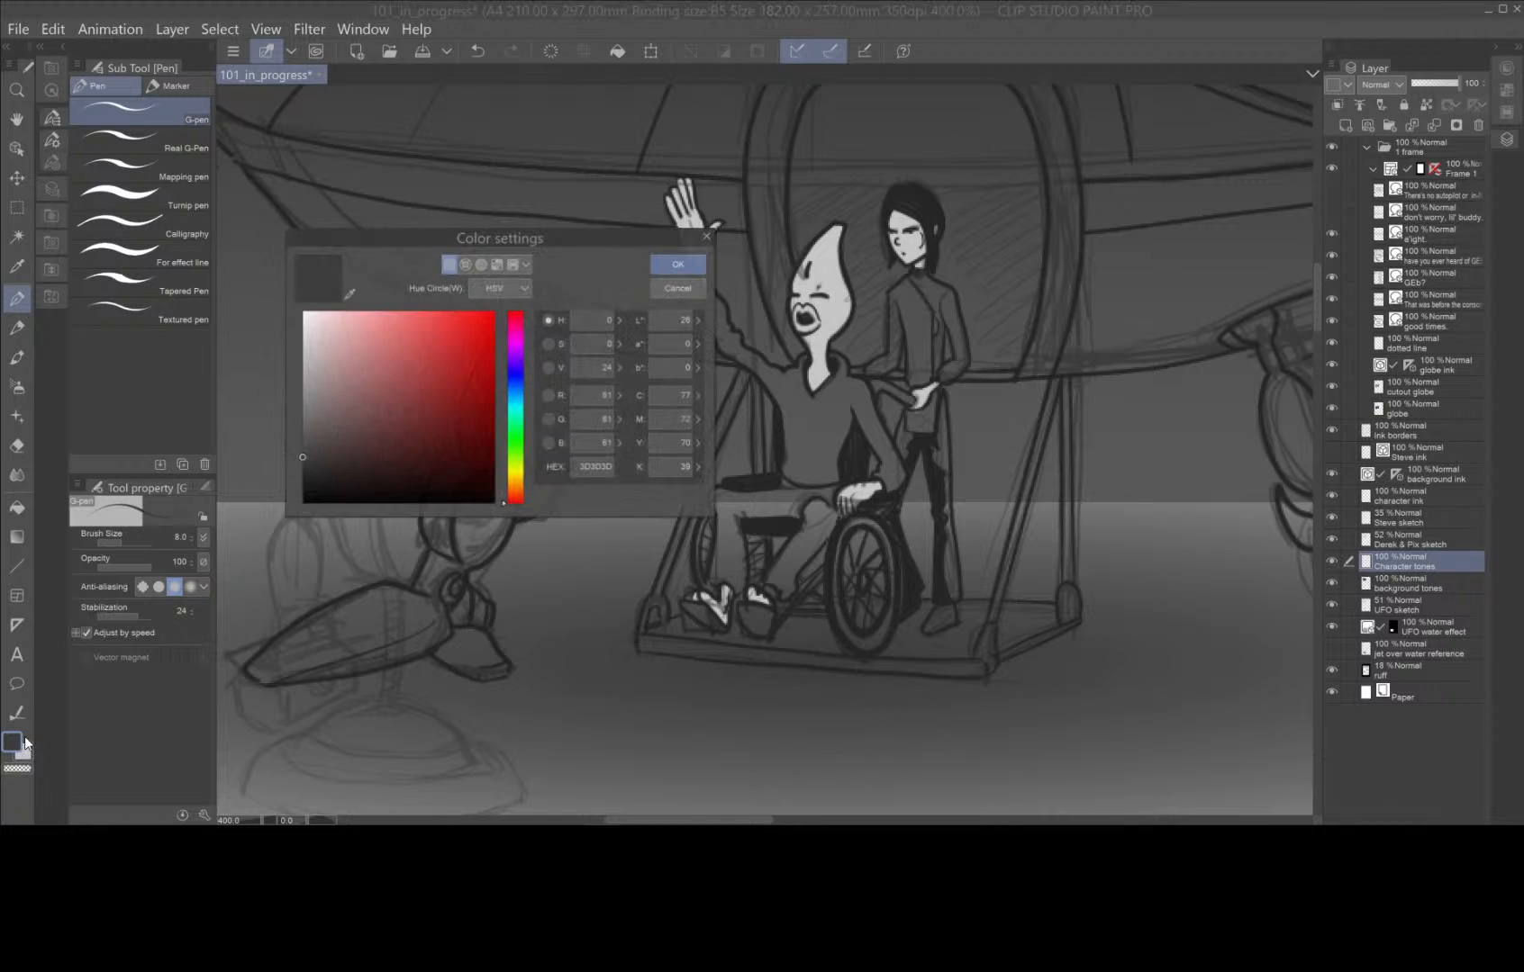
pyautogui.moveTo(304, 455); pyautogui.dragTo(302, 438)
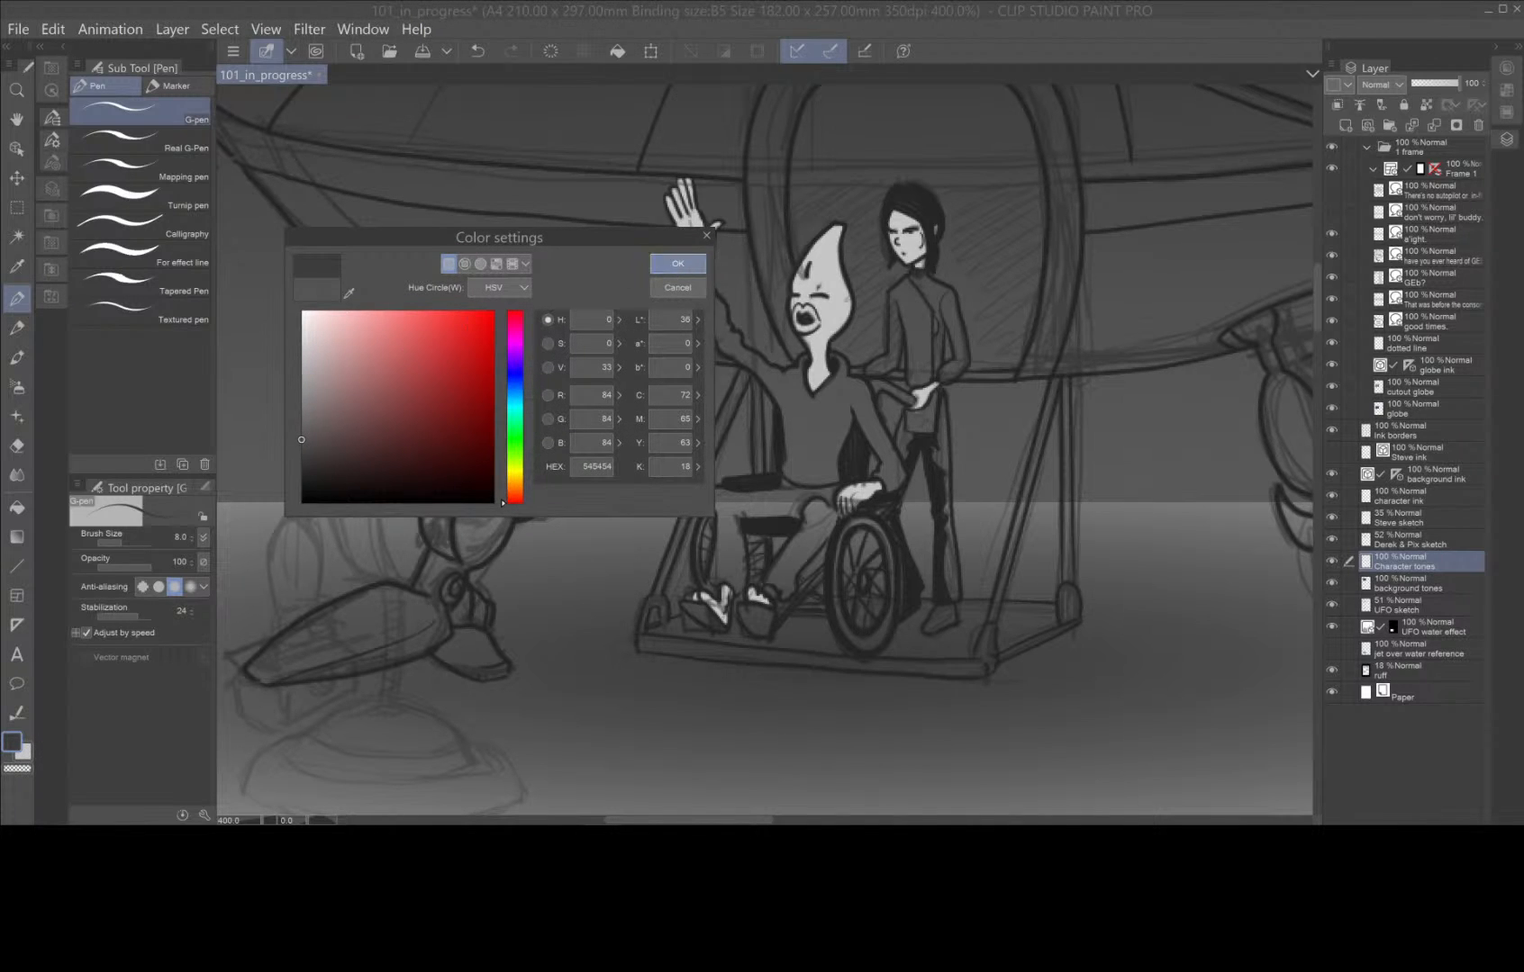
pyautogui.click(677, 274)
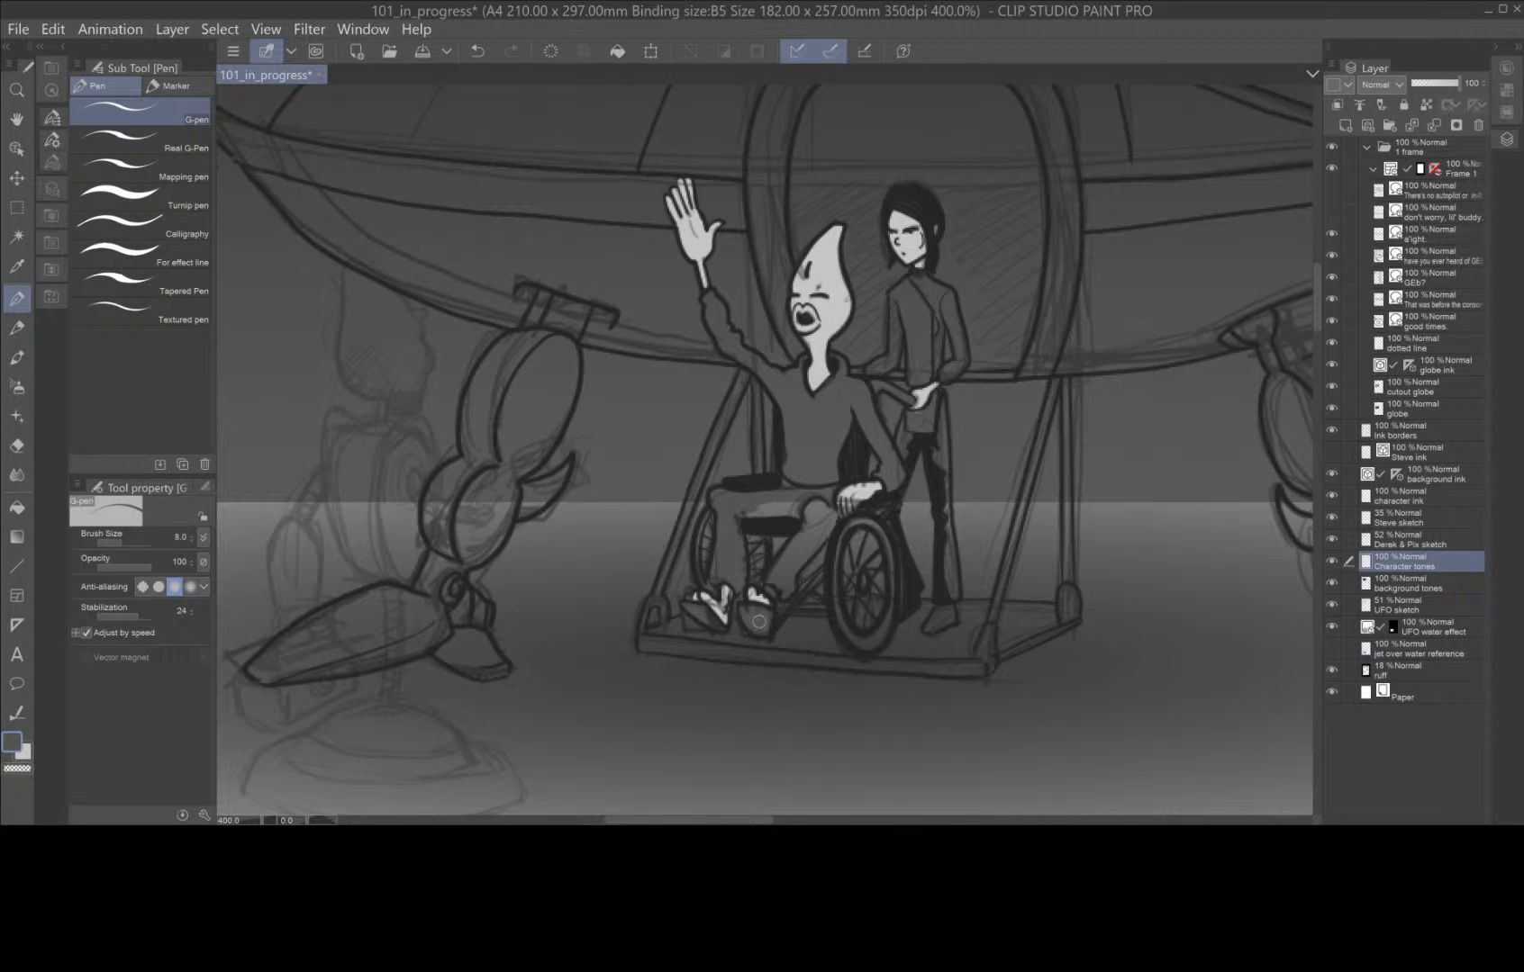
pyautogui.moveTo(786, 574)
pyautogui.mouseDown()
pyautogui.moveTo(809, 537)
pyautogui.moveTo(775, 580)
pyautogui.moveTo(807, 523)
pyautogui.moveTo(810, 537)
pyautogui.moveTo(829, 513)
pyautogui.moveTo(823, 540)
pyautogui.moveTo(831, 512)
pyautogui.moveTo(800, 563)
pyautogui.moveTo(824, 508)
pyautogui.mouseUp()
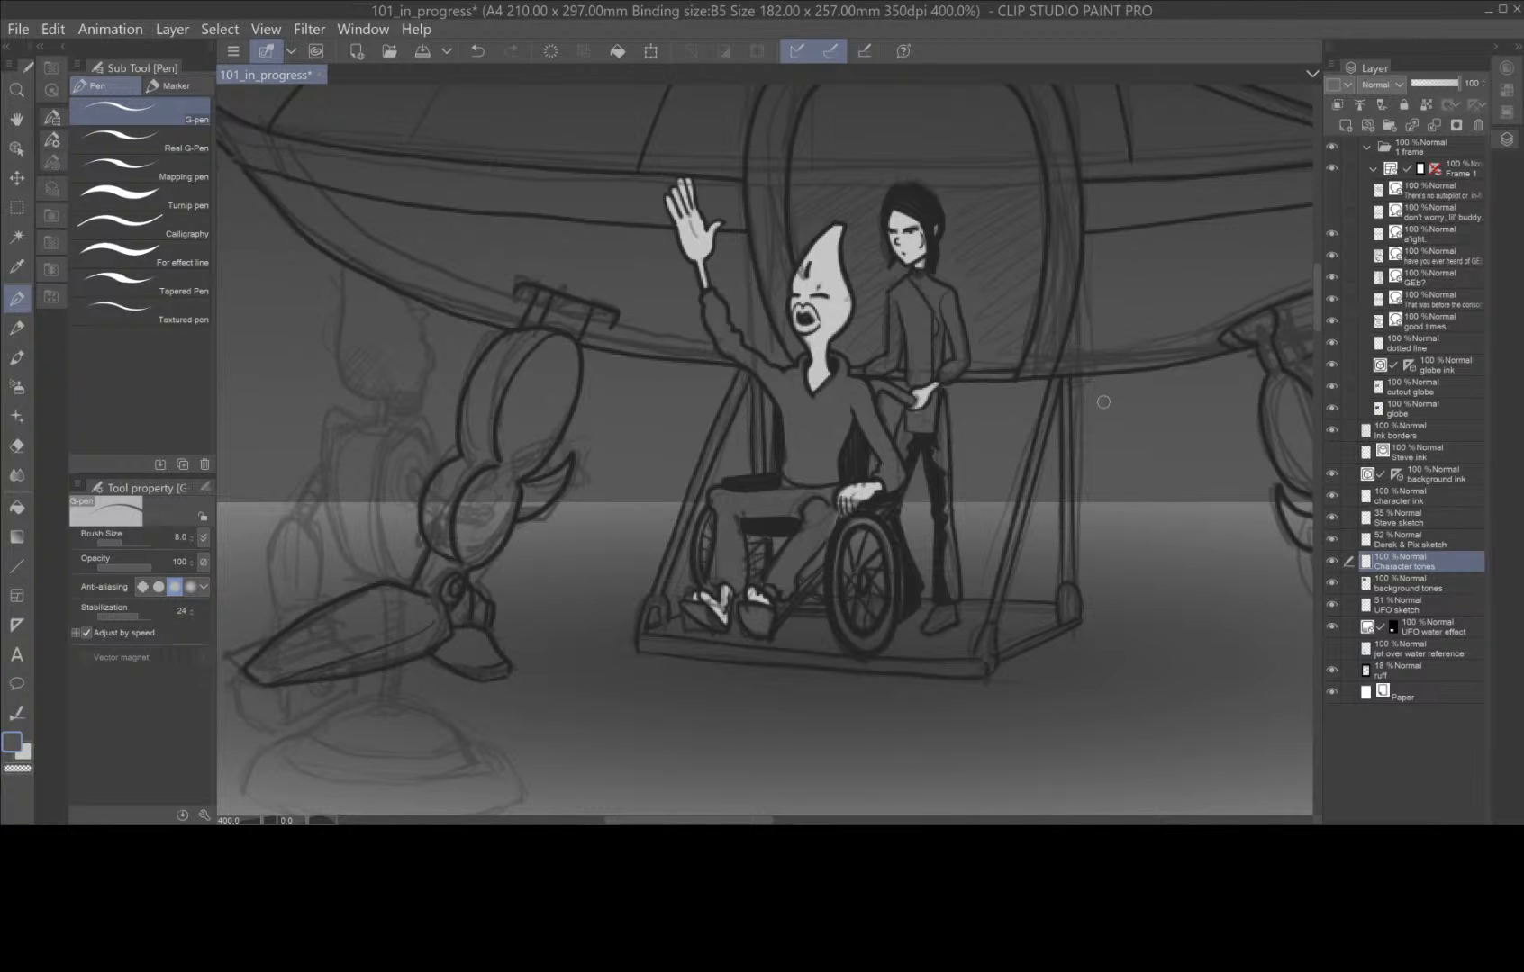
# Lighten the main drawing colour to a medium grey and paint the wheelchair character's raised sleeve.
pyautogui.doubleClick(13, 742)
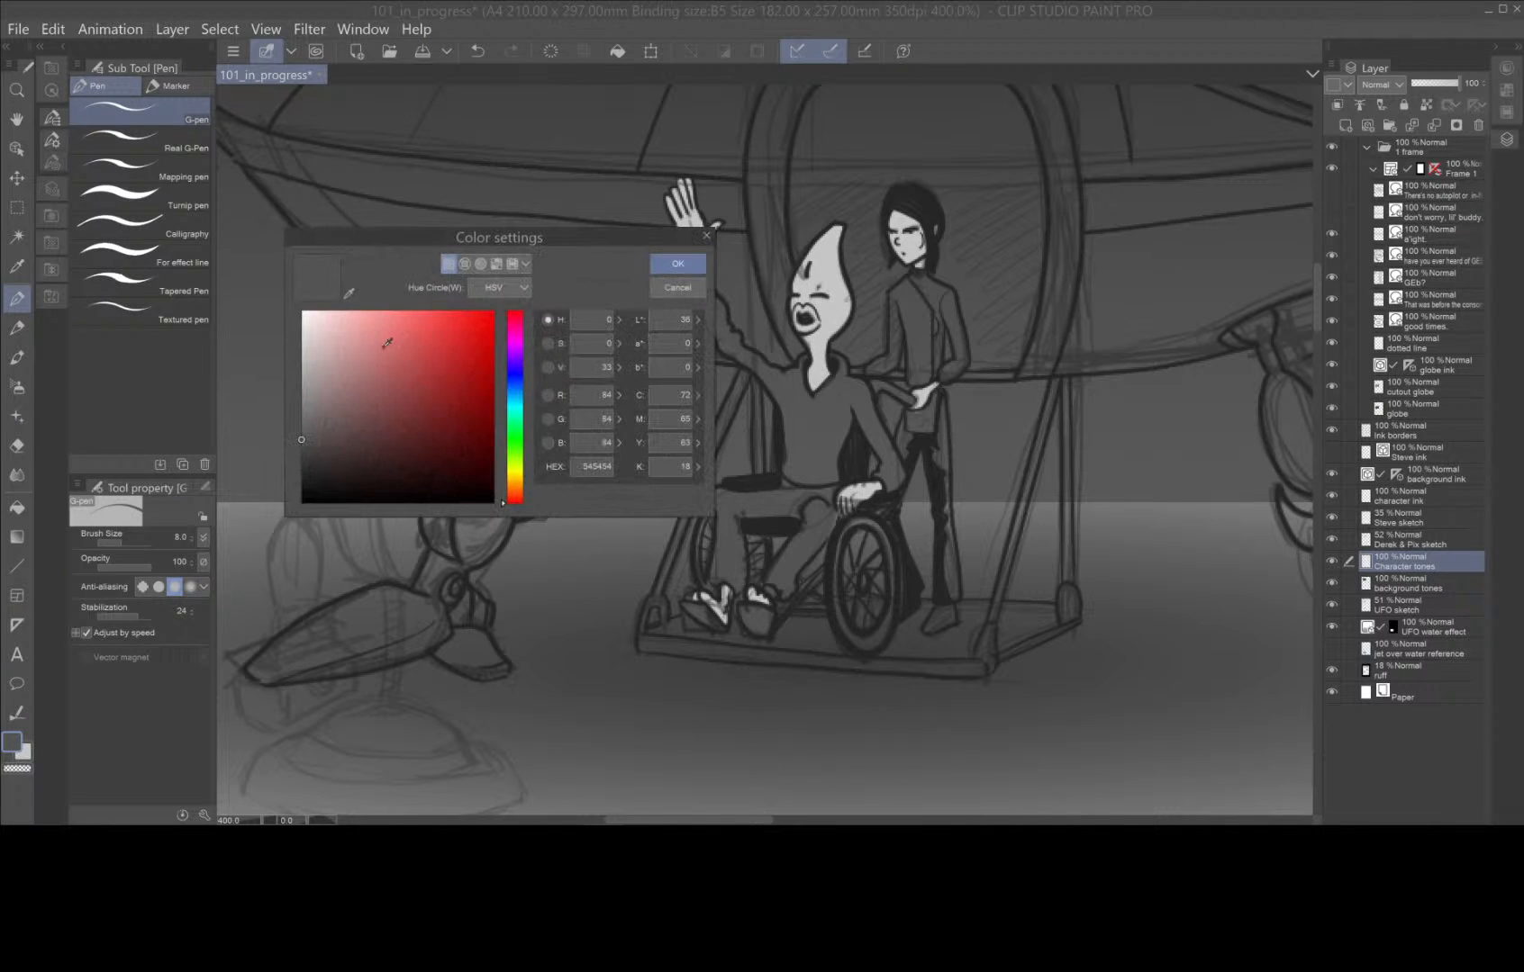
pyautogui.moveTo(302, 439); pyautogui.dragTo(303, 408)
pyautogui.click(677, 264)
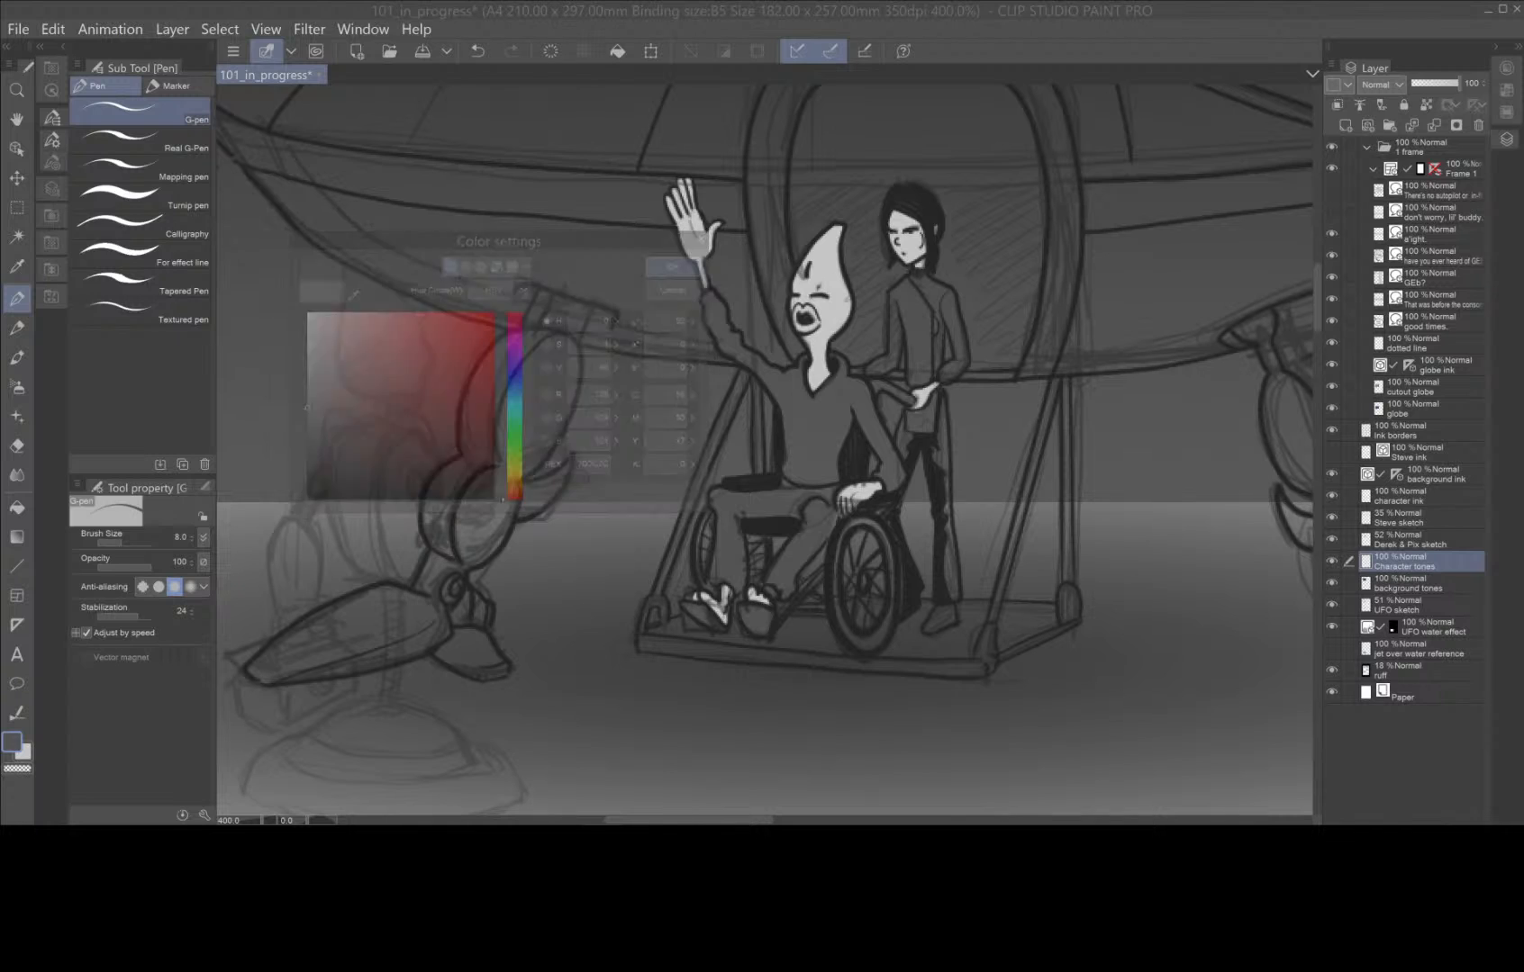
pyautogui.moveTo(711, 310)
pyautogui.mouseDown()
pyautogui.moveTo(726, 351)
pyautogui.moveTo(794, 422)
pyautogui.moveTo(778, 381)
pyautogui.moveTo(801, 364)
pyautogui.mouseUp()
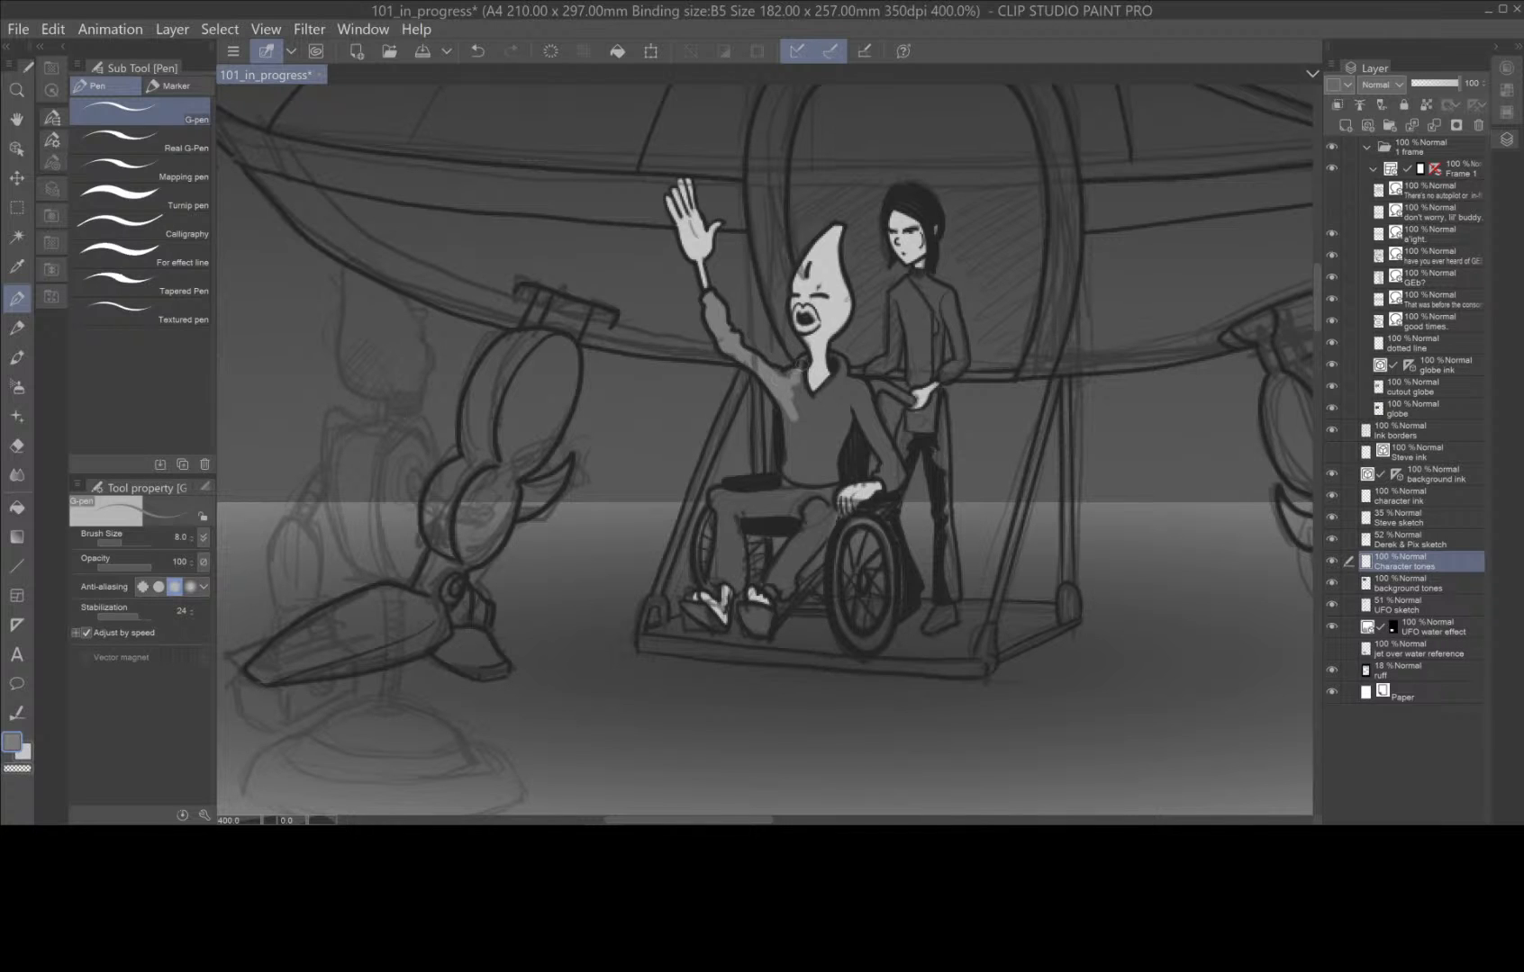
# Paint the wheelchair character's collar, lowered sleeve and the inside edges of the sweater torso medium grey.
pyautogui.scroll(6, 891, 377)
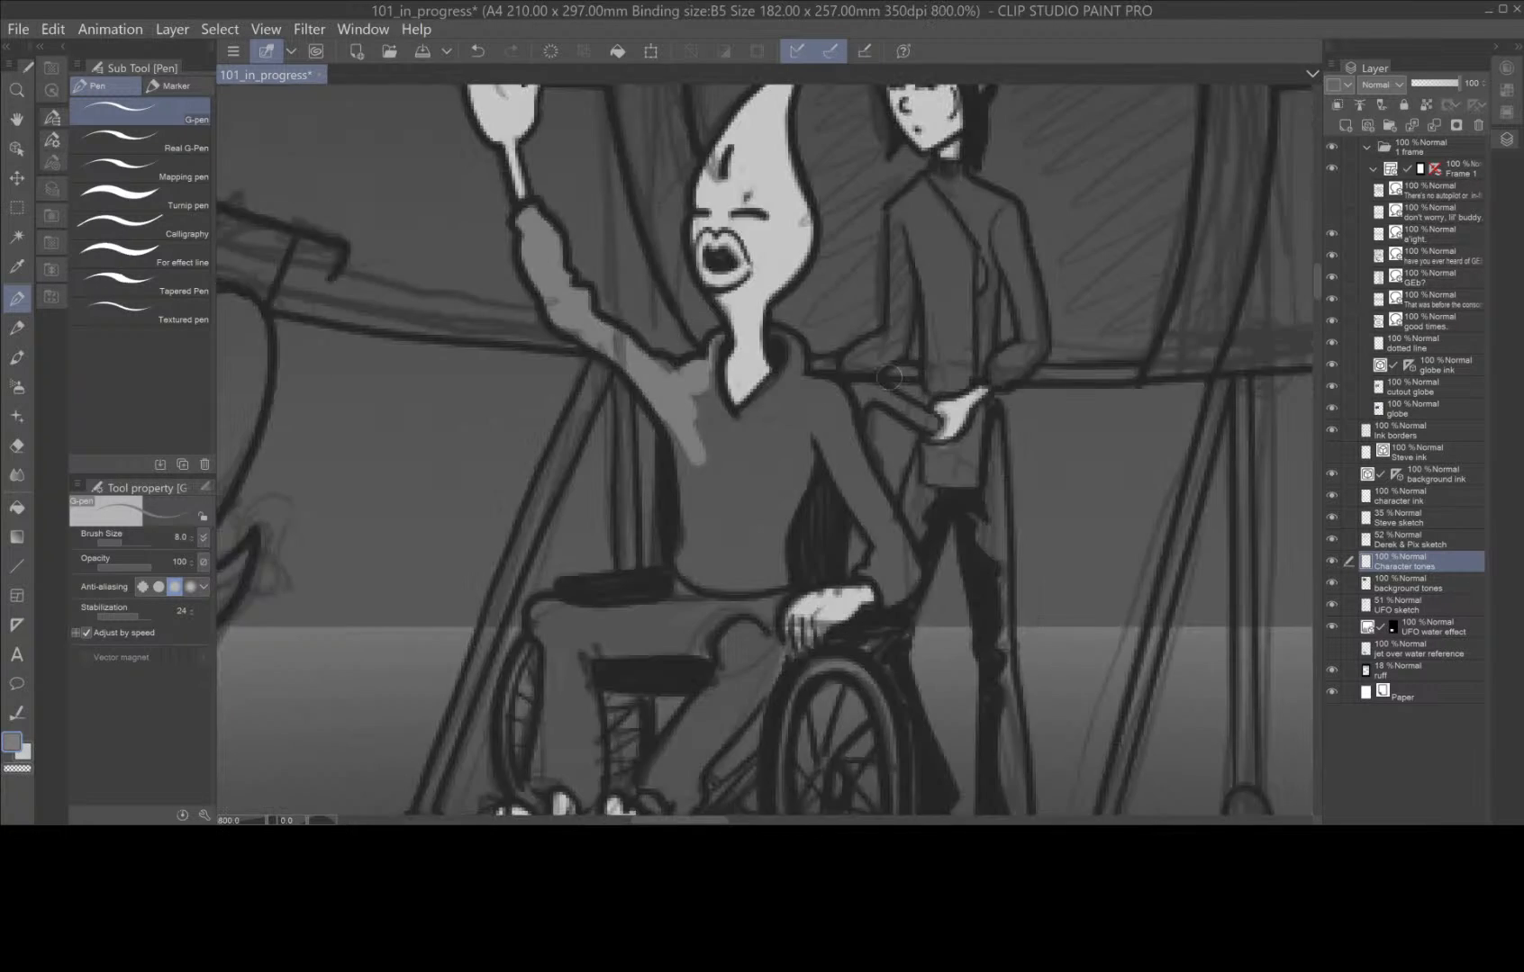
pyautogui.scroll(-2, 747, 315)
pyautogui.moveTo(592, 288)
pyautogui.mouseDown()
pyautogui.moveTo(606, 339)
pyautogui.moveTo(515, 448)
pyautogui.moveTo(604, 349)
pyautogui.moveTo(489, 475)
pyautogui.moveTo(450, 360)
pyautogui.moveTo(465, 303)
pyautogui.moveTo(453, 309)
pyautogui.moveTo(457, 469)
pyautogui.mouseUp()
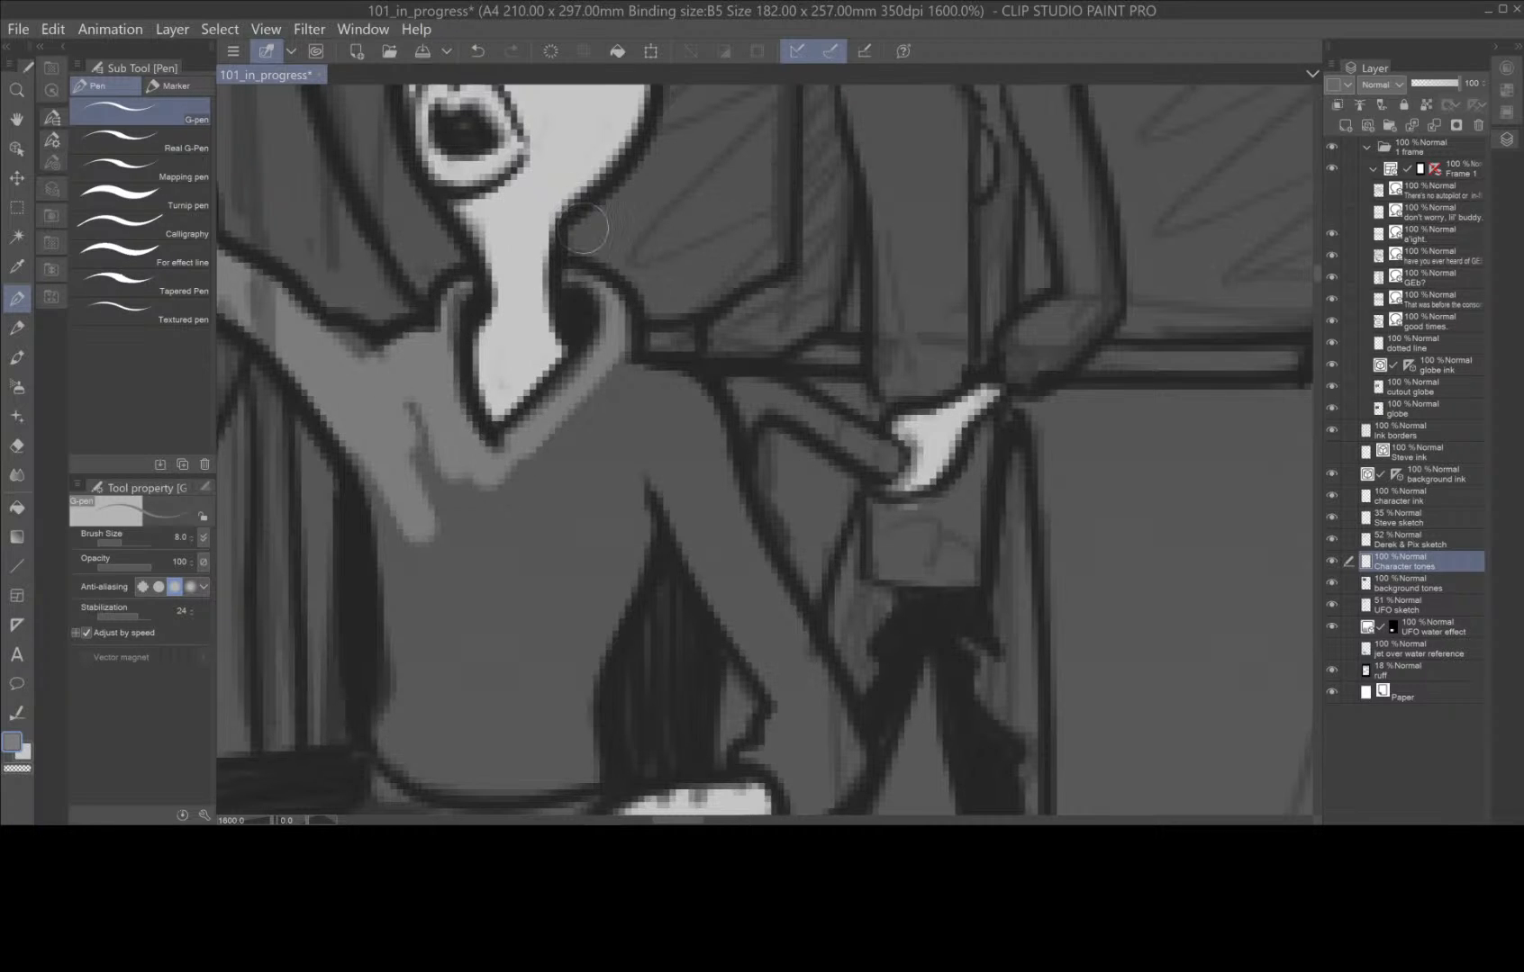
pyautogui.moveTo(622, 371)
pyautogui.mouseDown()
pyautogui.moveTo(688, 392)
pyautogui.moveTo(839, 710)
pyautogui.moveTo(848, 776)
pyautogui.moveTo(804, 802)
pyautogui.moveTo(763, 755)
pyautogui.moveTo(779, 697)
pyautogui.moveTo(646, 474)
pyautogui.moveTo(570, 710)
pyautogui.moveTo(569, 776)
pyautogui.mouseUp()
pyautogui.press('space')
pyautogui.moveTo(565, 691); pyautogui.dragTo(903, 574)
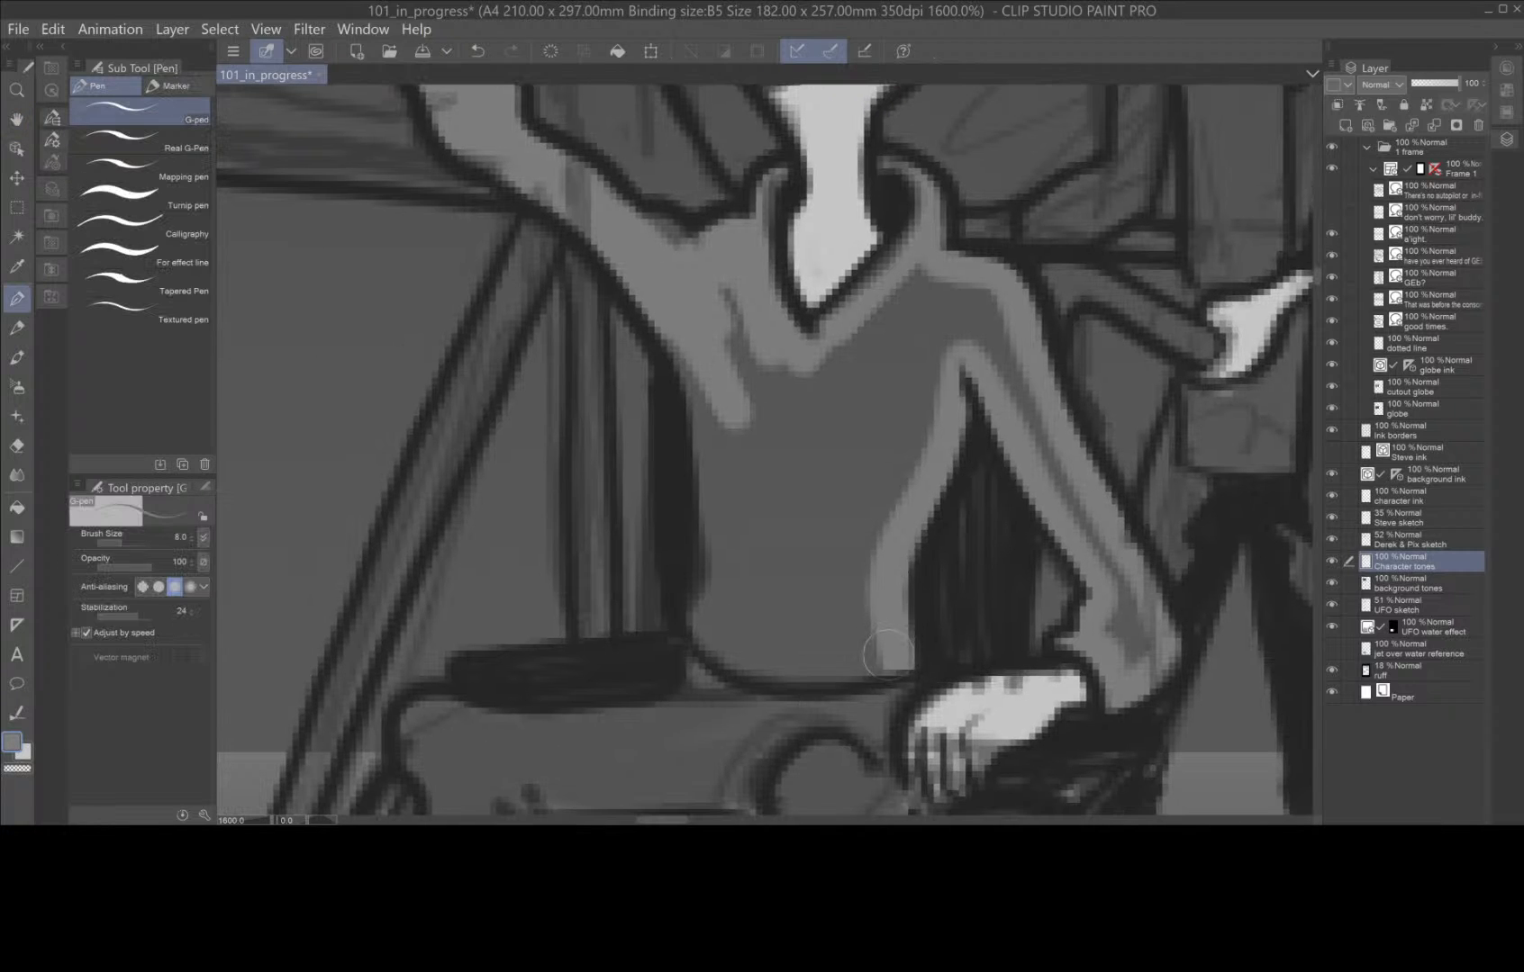
pyautogui.moveTo(899, 671)
pyautogui.mouseDown()
pyautogui.moveTo(784, 678)
pyautogui.moveTo(705, 644)
pyautogui.moveTo(706, 463)
pyautogui.moveTo(689, 378)
pyautogui.moveTo(648, 295)
pyautogui.moveTo(720, 193)
pyautogui.mouseUp()
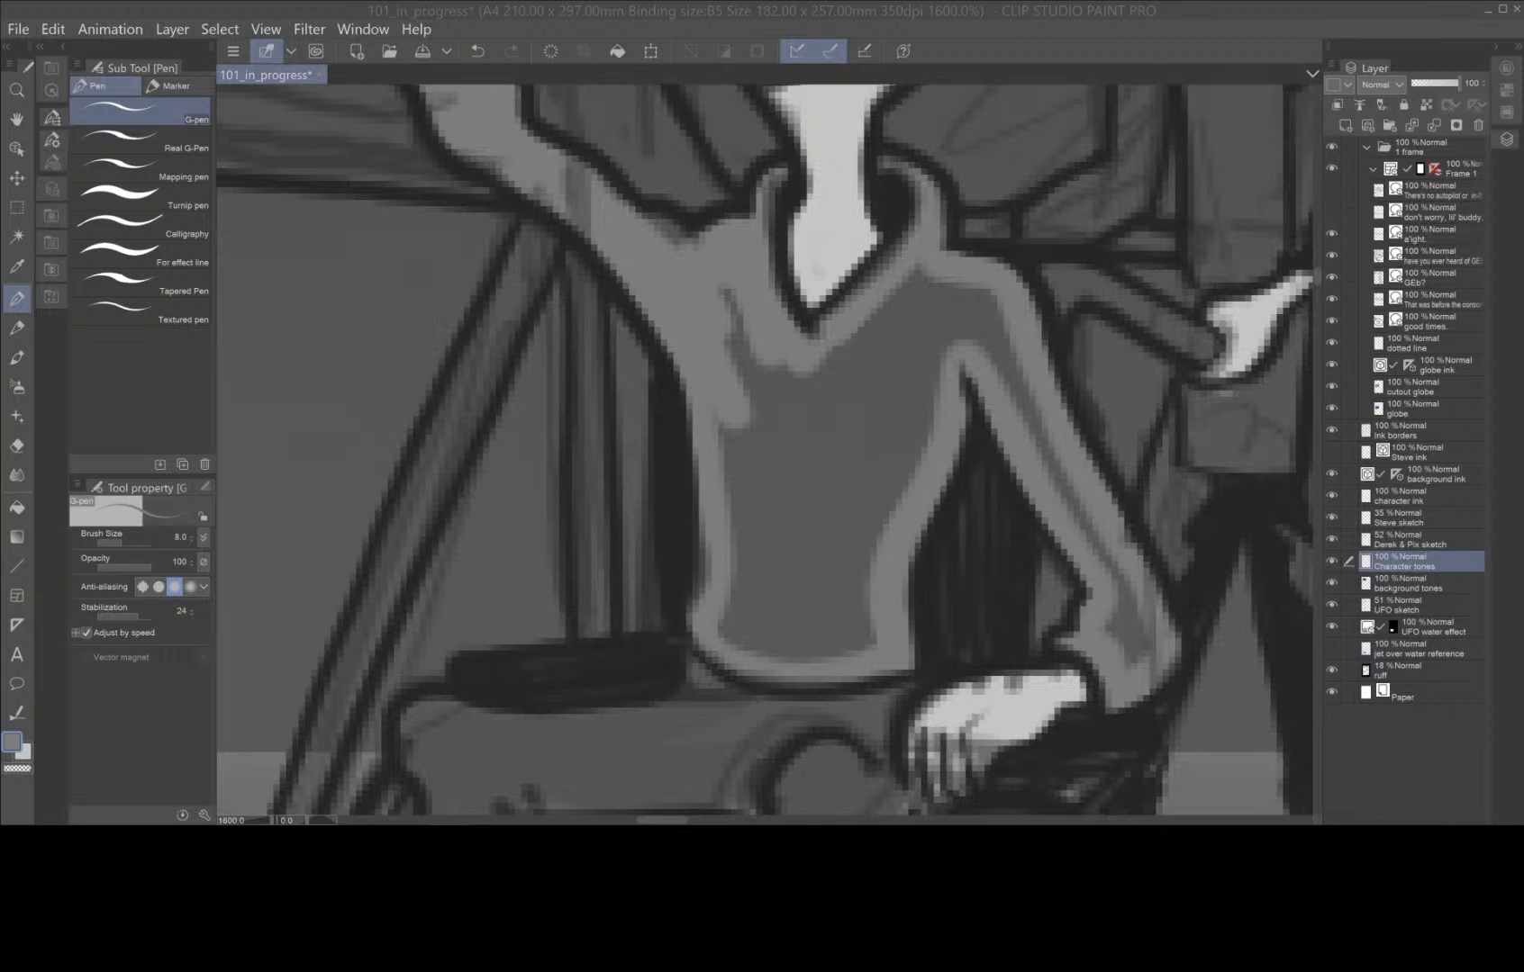
# Fill the sweater's unpainted interior with medium grey and touch up the leftover gaps with the G-pen.
pyautogui.click(18, 508)
pyautogui.click(812, 421)
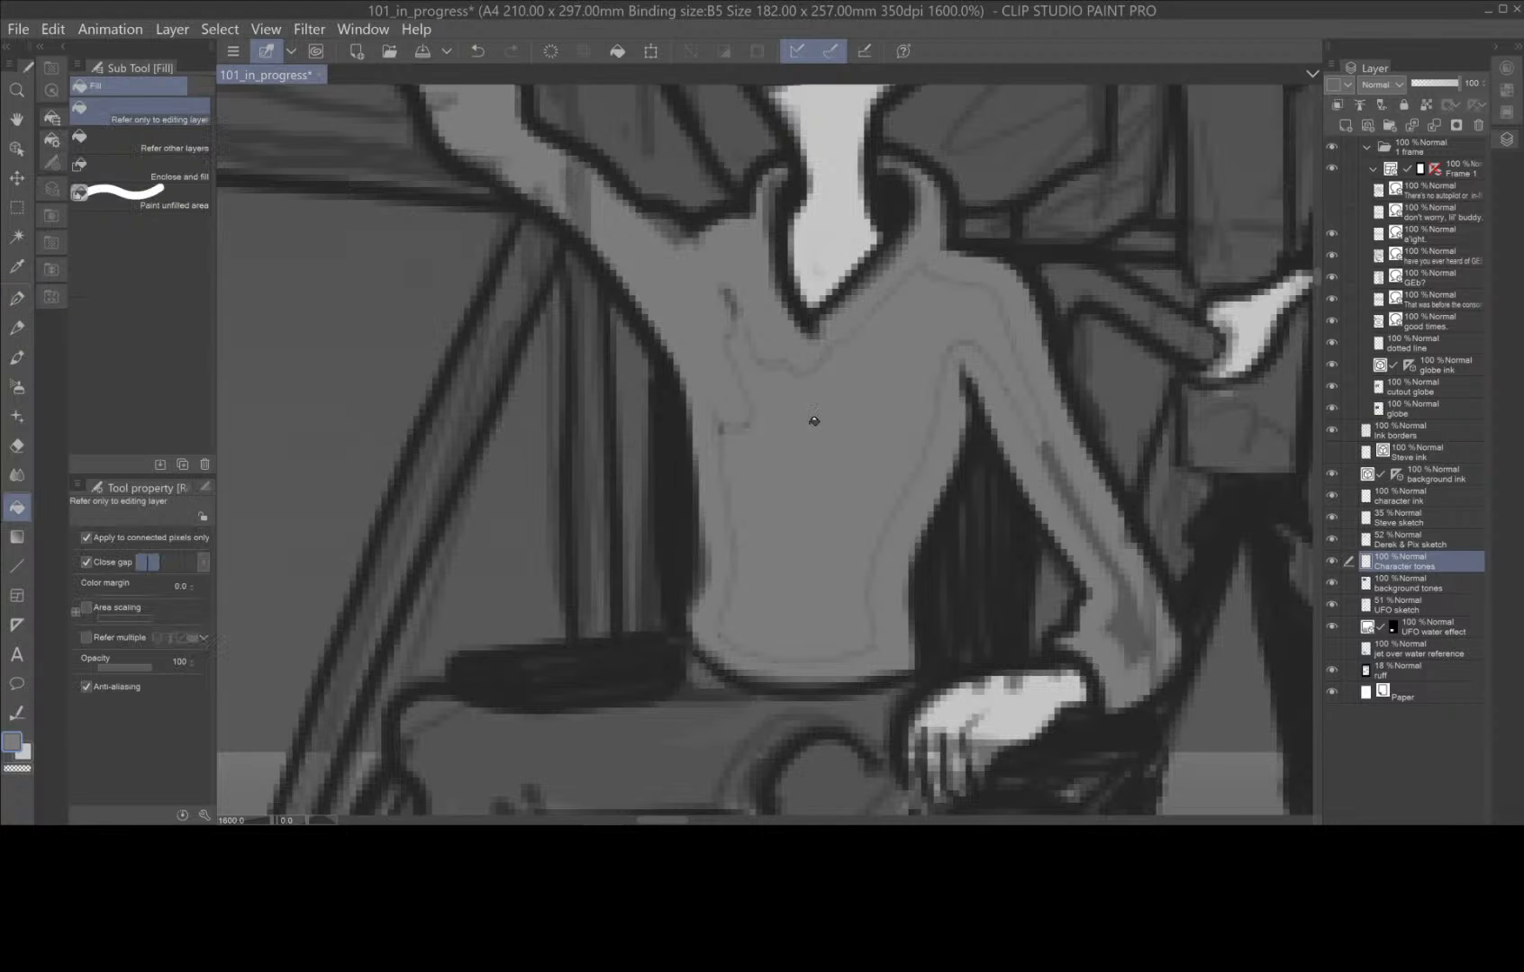
pyautogui.click(17, 297)
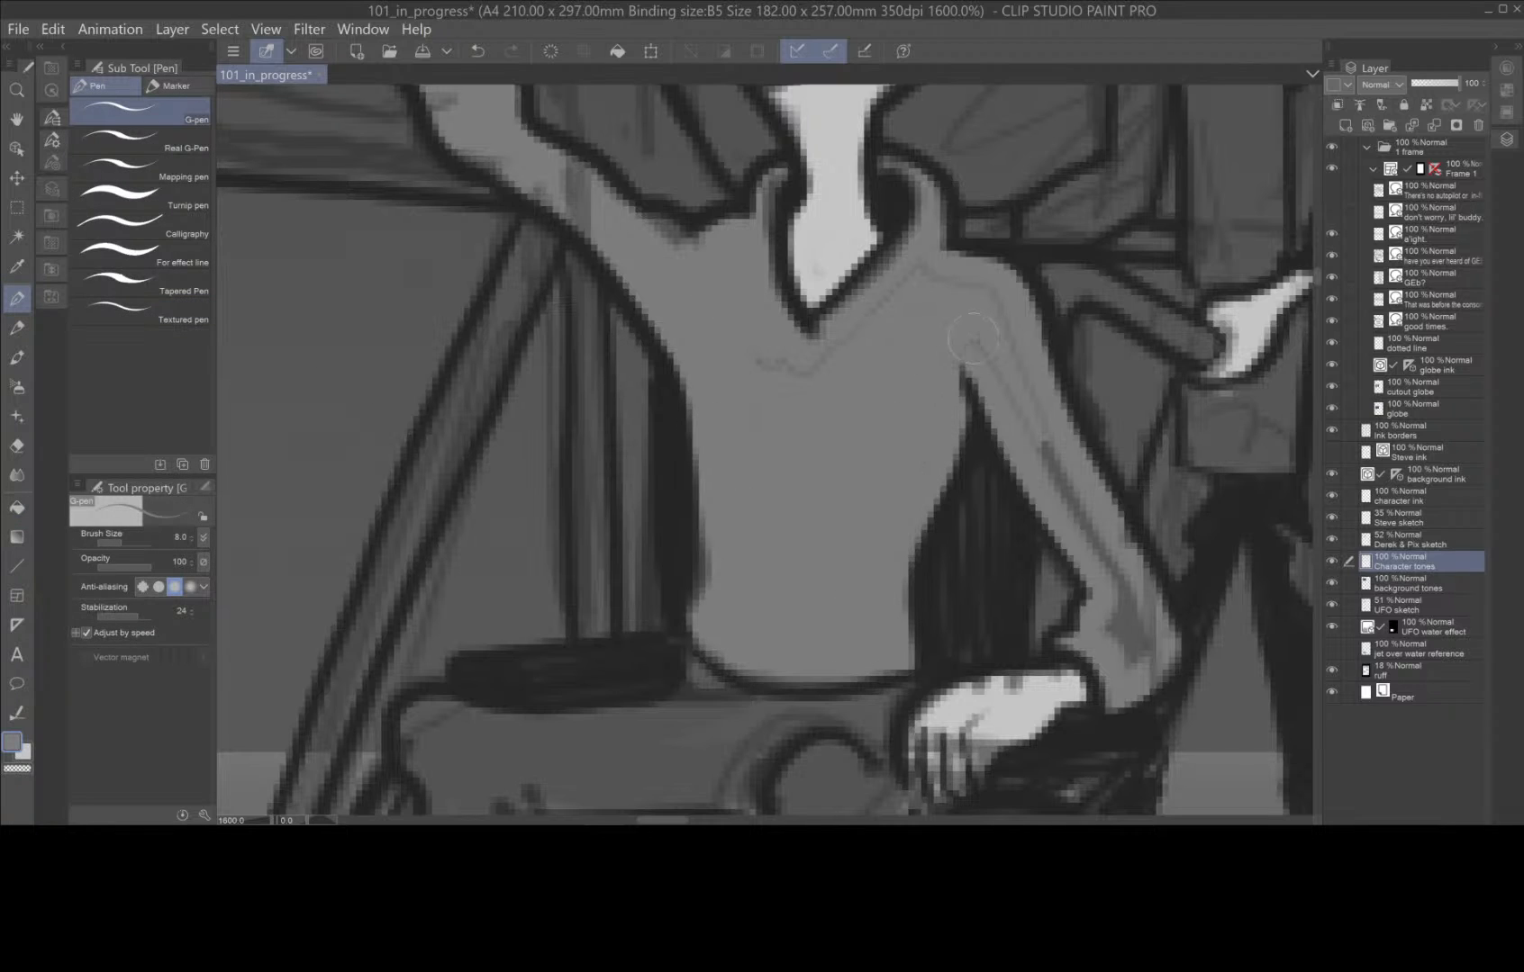
pyautogui.moveTo(972, 338)
pyautogui.mouseDown()
pyautogui.moveTo(1118, 598)
pyautogui.moveTo(1142, 646)
pyautogui.mouseUp()
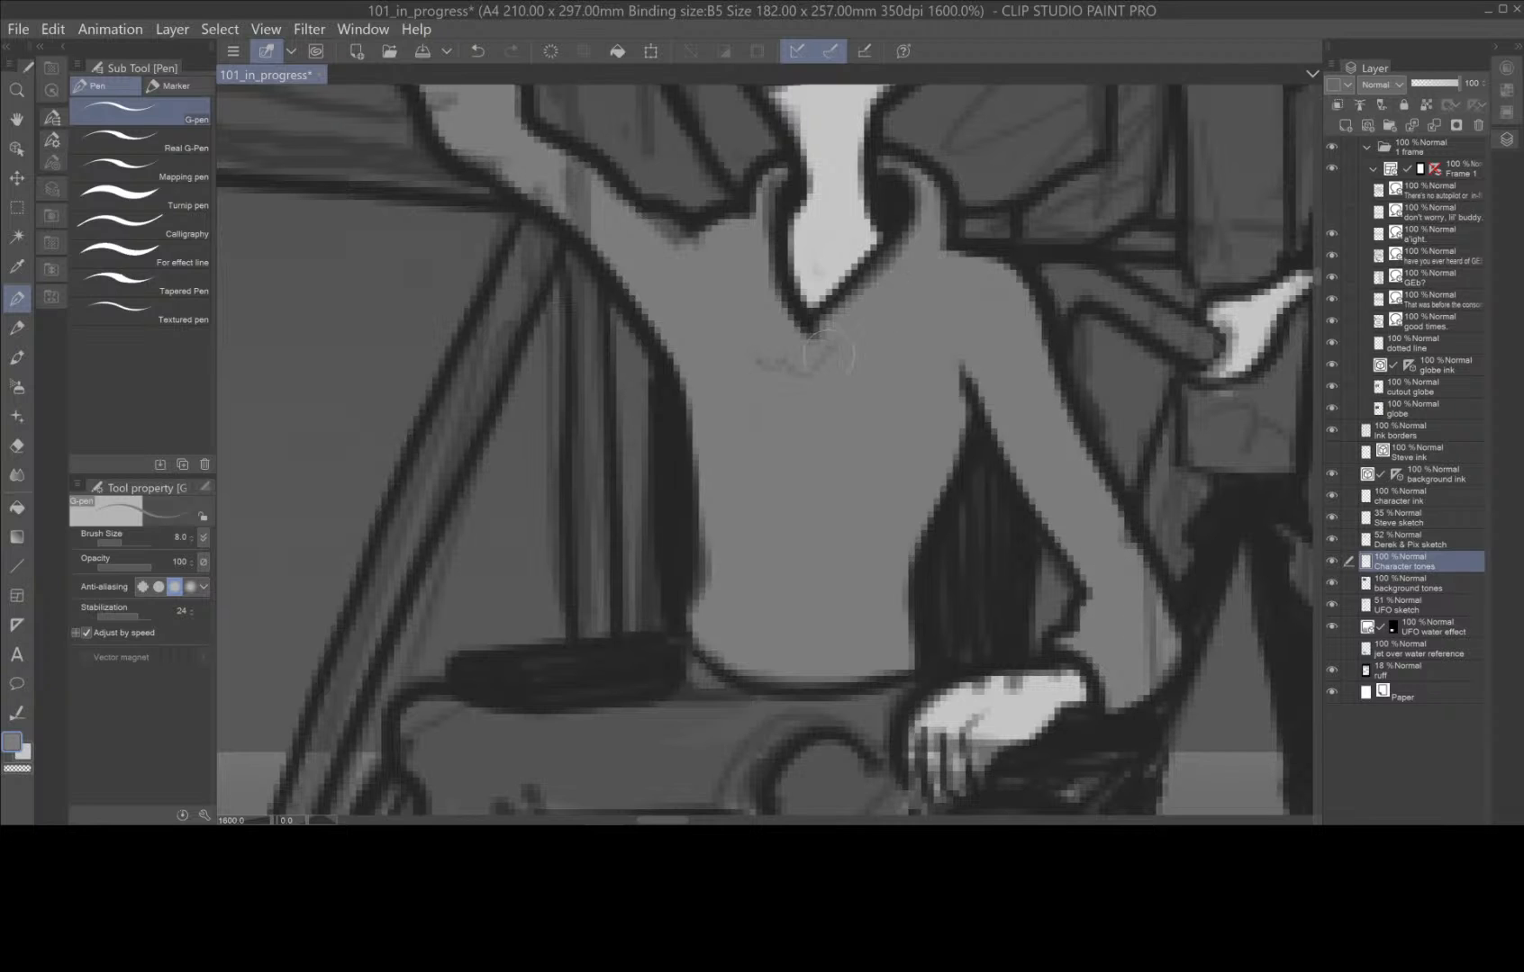
# Outline the wheelchair character's trousers in medium grey and fill the enclosed thigh, knee and shin areas.
pyautogui.moveTo(748, 721)
pyautogui.mouseDown()
pyautogui.moveTo(871, 459)
pyautogui.moveTo(916, 399)
pyautogui.moveTo(841, 403)
pyautogui.moveTo(902, 419)
pyautogui.moveTo(1019, 400)
pyautogui.moveTo(996, 476)
pyautogui.moveTo(1025, 515)
pyautogui.moveTo(850, 747)
pyautogui.moveTo(892, 558)
pyautogui.moveTo(858, 646)
pyautogui.moveTo(863, 614)
pyautogui.moveTo(804, 574)
pyautogui.moveTo(895, 437)
pyautogui.moveTo(801, 601)
pyautogui.moveTo(818, 623)
pyautogui.moveTo(955, 341)
pyautogui.moveTo(965, 277)
pyautogui.moveTo(1015, 273)
pyautogui.moveTo(1018, 332)
pyautogui.moveTo(1025, 279)
pyautogui.moveTo(853, 212)
pyautogui.moveTo(861, 182)
pyautogui.moveTo(852, 208)
pyautogui.moveTo(802, 224)
pyautogui.moveTo(586, 226)
pyautogui.moveTo(616, 307)
pyautogui.moveTo(578, 561)
pyautogui.moveTo(652, 573)
pyautogui.moveTo(674, 606)
pyautogui.moveTo(689, 482)
pyautogui.moveTo(665, 311)
pyautogui.moveTo(766, 320)
pyautogui.moveTo(932, 300)
pyautogui.mouseUp()
pyautogui.press('space')
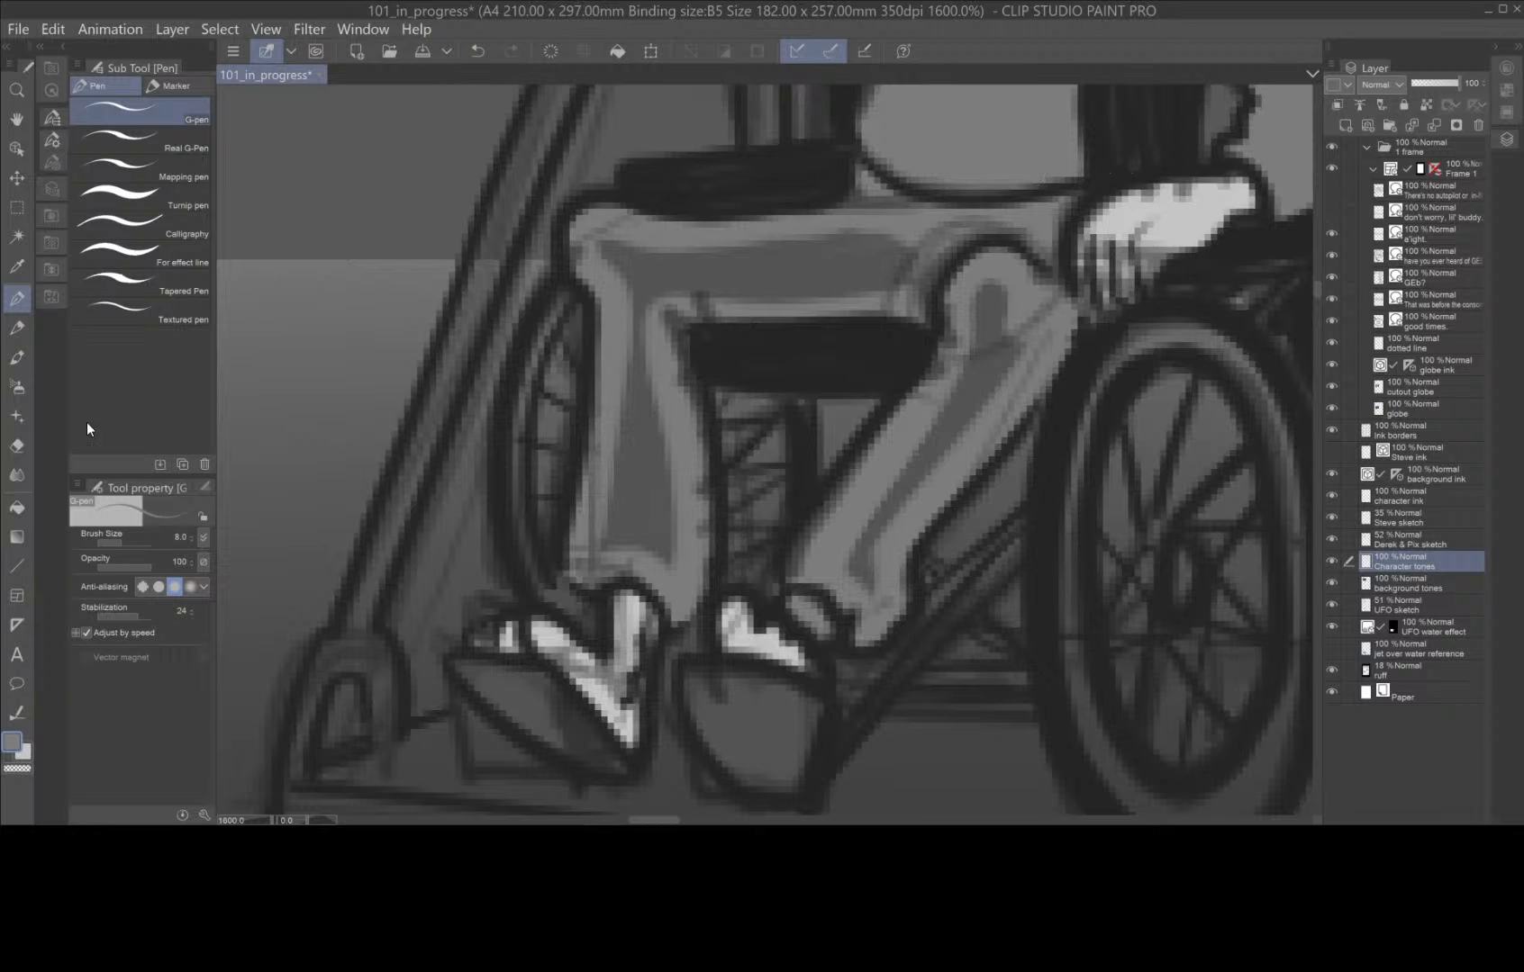
pyautogui.click(16, 507)
pyautogui.click(711, 255)
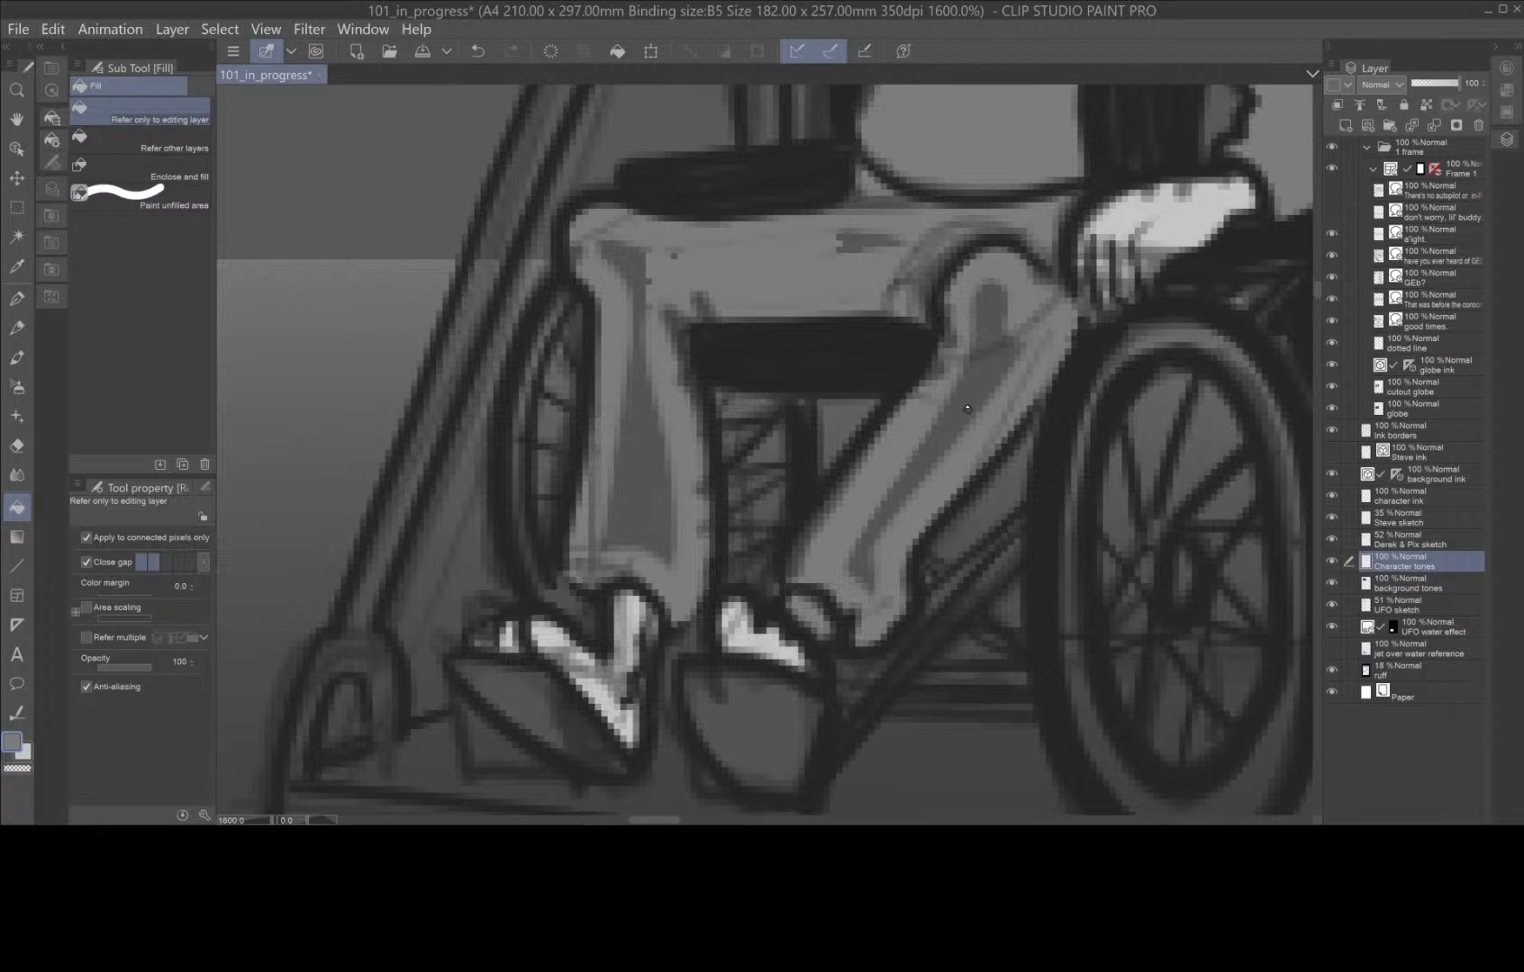
pyautogui.click(657, 445)
pyautogui.click(999, 359)
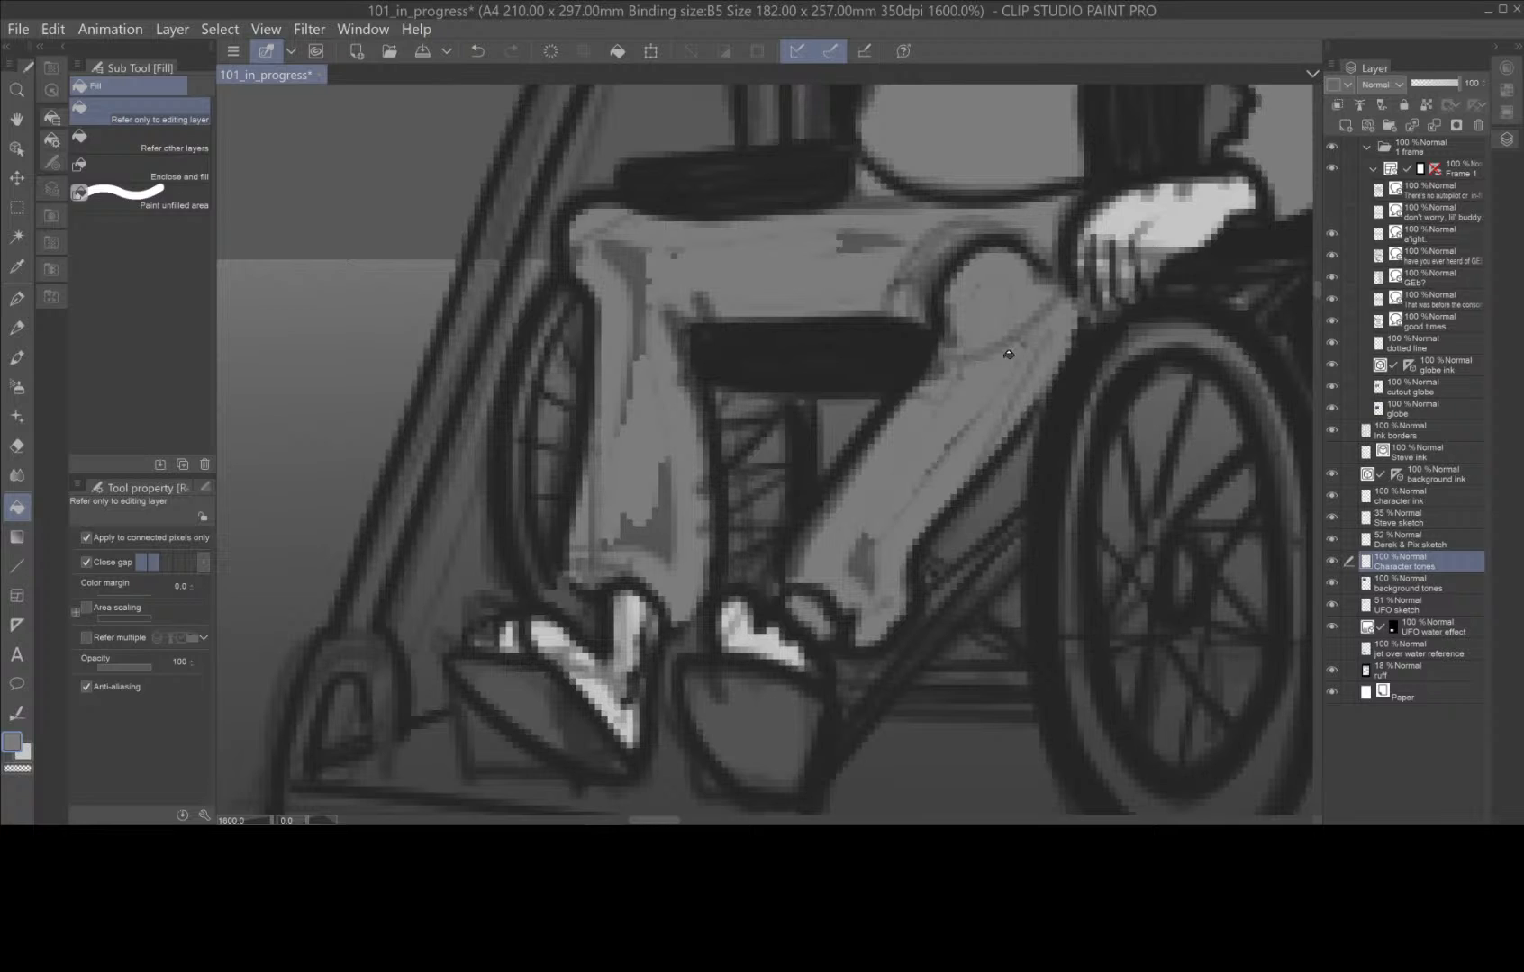
pyautogui.click(865, 563)
pyautogui.click(631, 254)
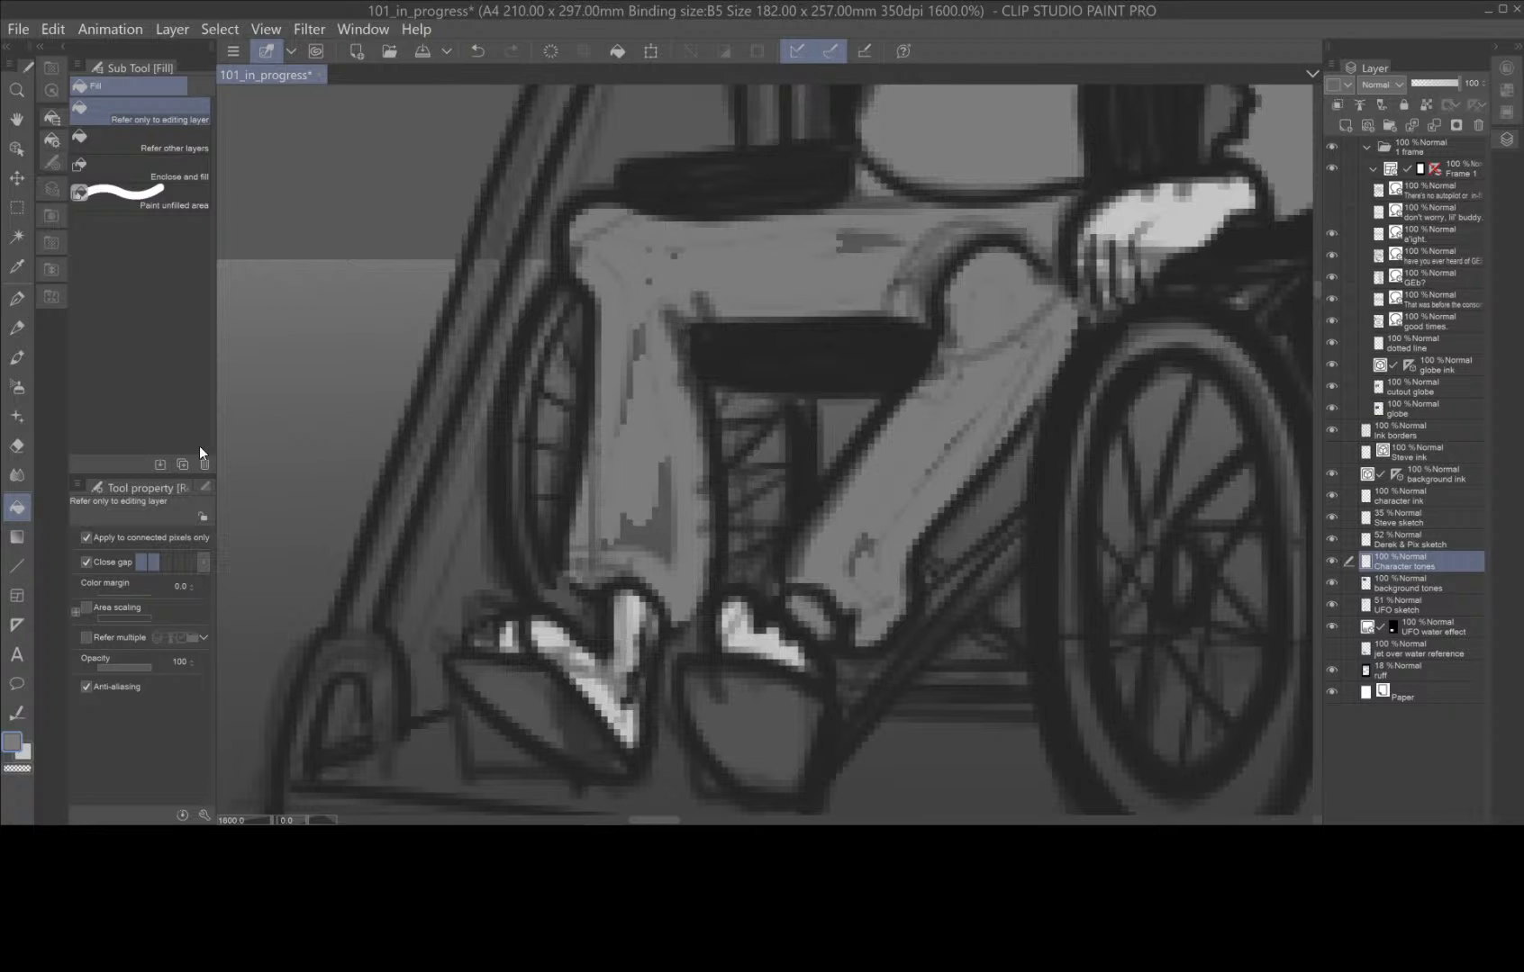
# Set the G-pen brush size to 15 and paint over the unfilled gaps in both trouser legs.
pyautogui.click(17, 298)
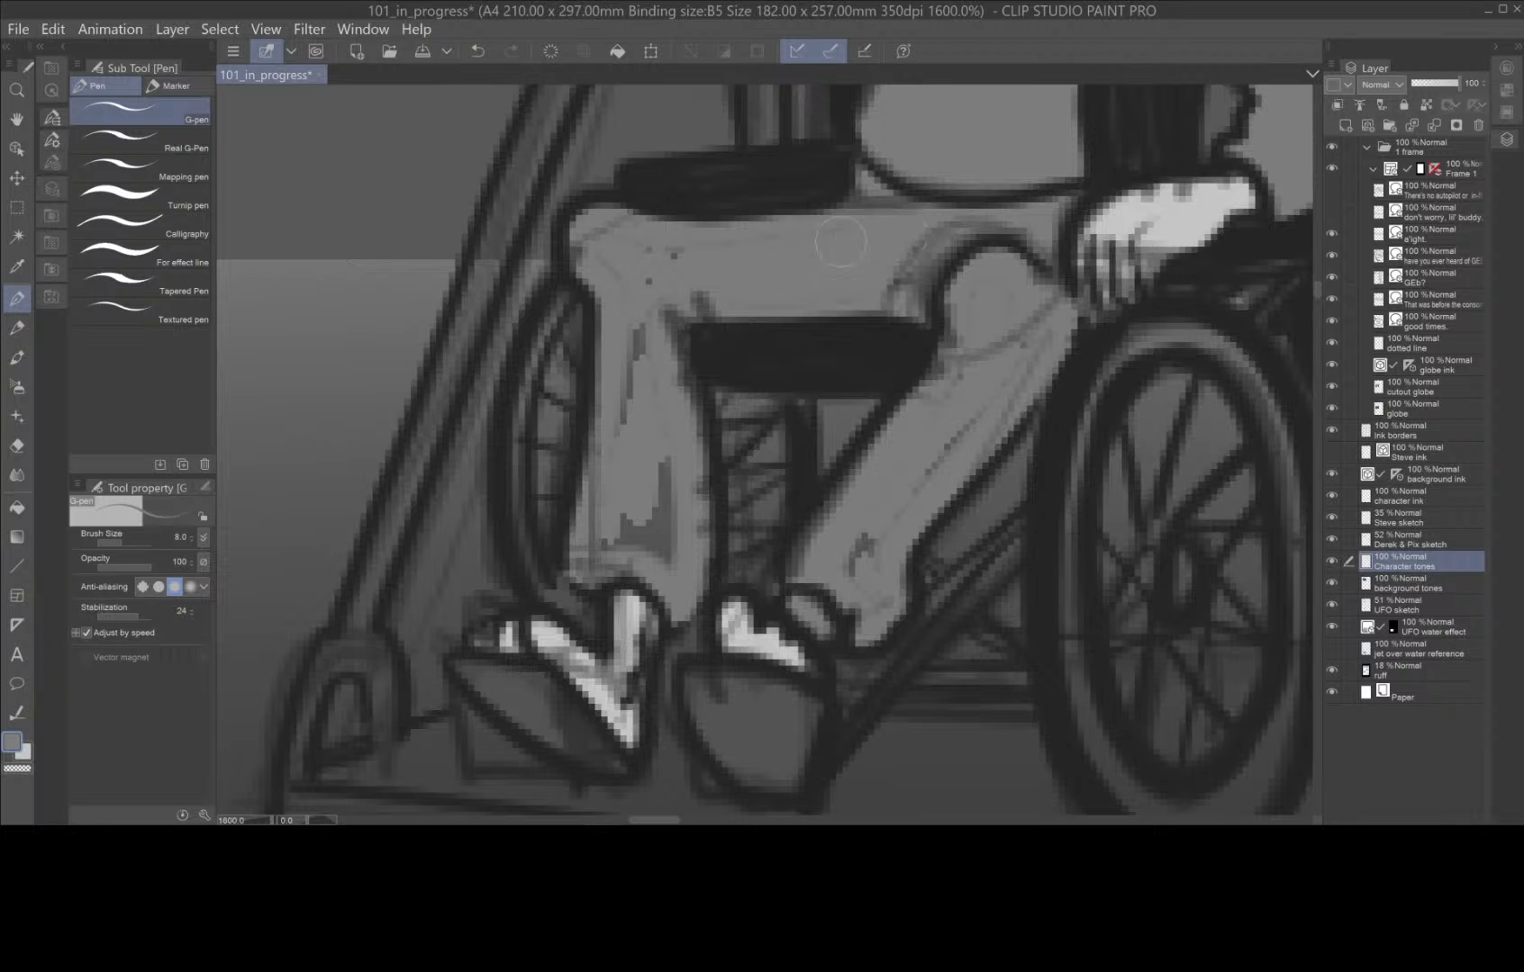
pyautogui.click(206, 489)
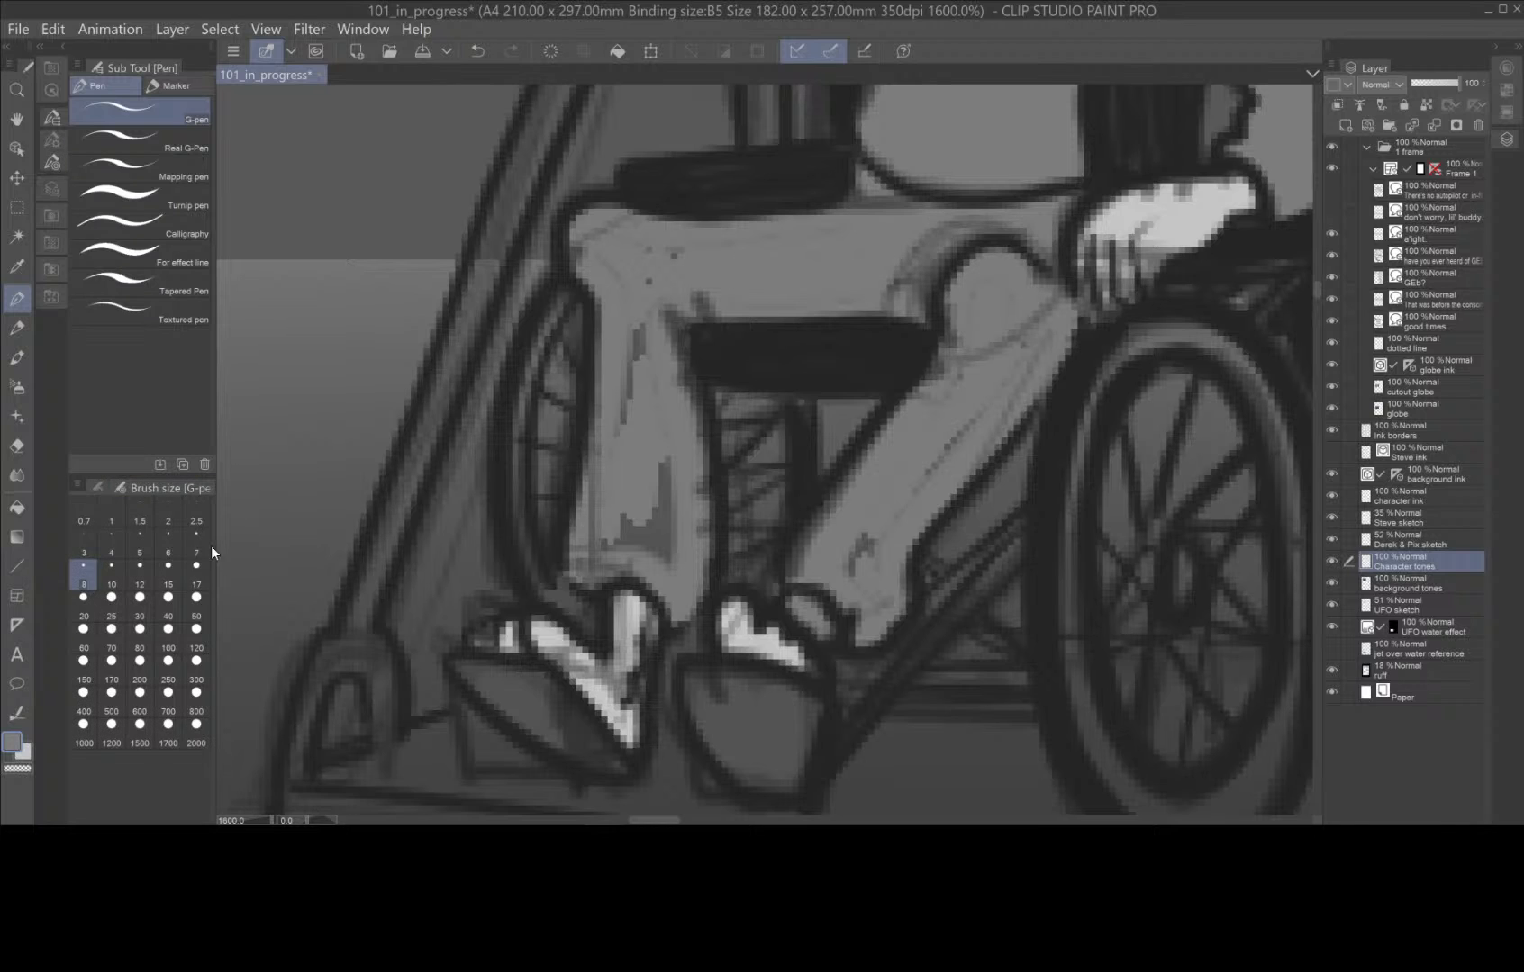
pyautogui.click(171, 576)
pyautogui.moveTo(664, 263); pyautogui.dragTo(635, 261)
pyautogui.moveTo(710, 295)
pyautogui.mouseDown()
pyautogui.moveTo(631, 333)
pyautogui.moveTo(630, 464)
pyautogui.moveTo(637, 359)
pyautogui.moveTo(668, 537)
pyautogui.moveTo(649, 501)
pyautogui.mouseUp()
pyautogui.moveTo(898, 516)
pyautogui.mouseDown()
pyautogui.moveTo(864, 566)
pyautogui.moveTo(824, 560)
pyautogui.mouseUp()
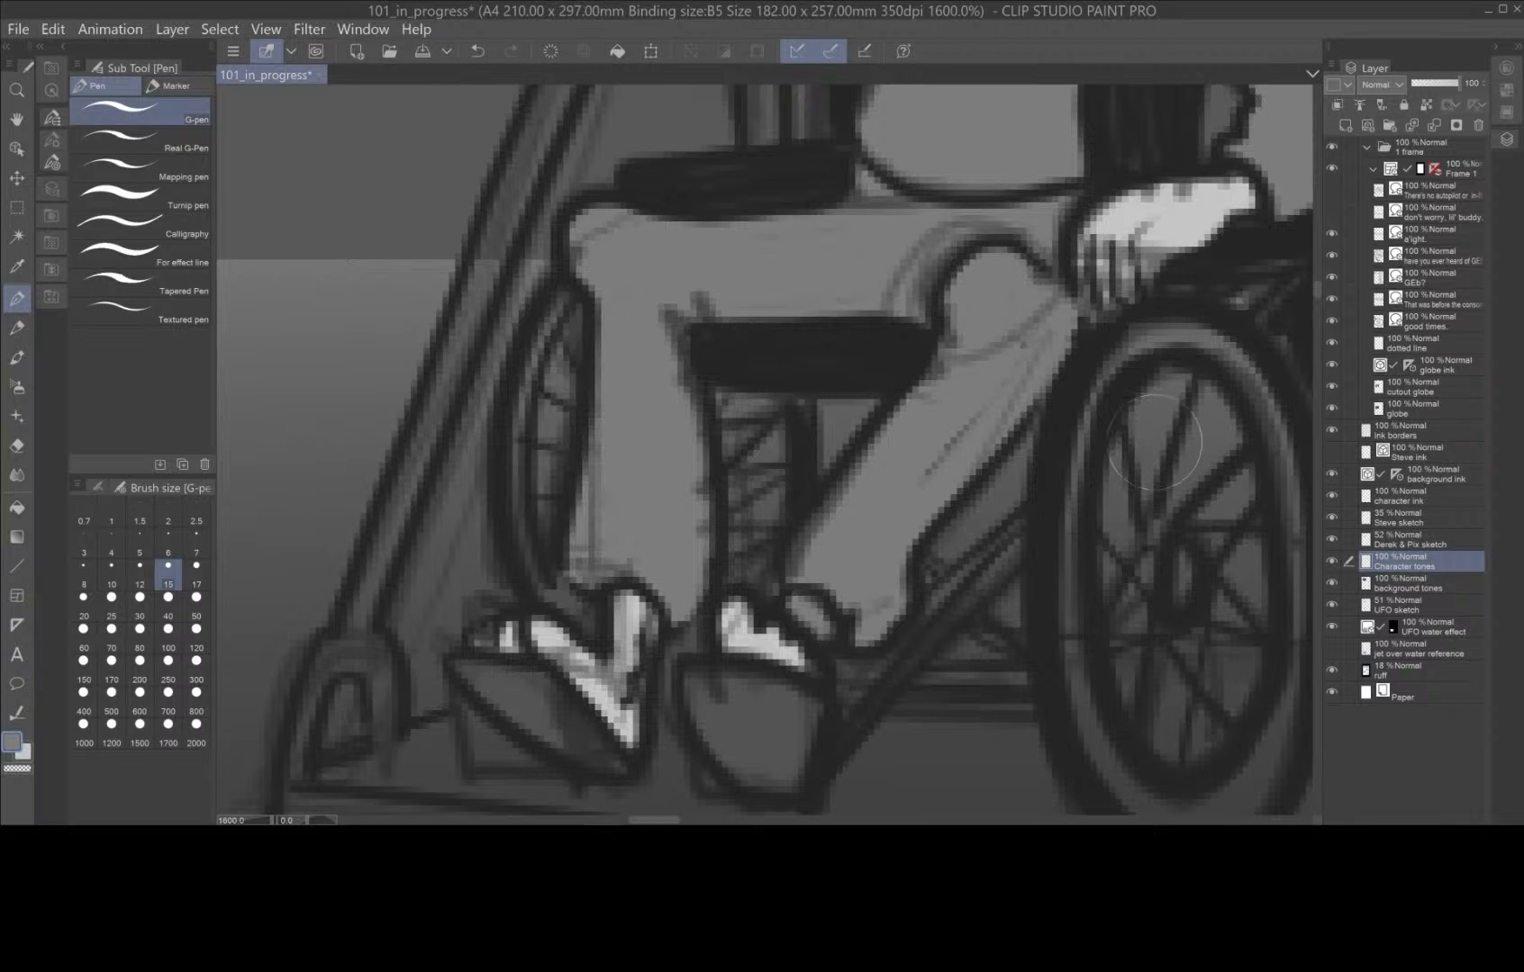
# Paint the standing character's shoulder, sleeve and forearms nearest the wheelchair character medium grey.
pyautogui.scroll(-1, 1152, 444)
pyautogui.scroll(-2, 1154, 443)
pyautogui.moveTo(1222, 434); pyautogui.dragTo(928, 619)
pyautogui.scroll(2, 928, 618)
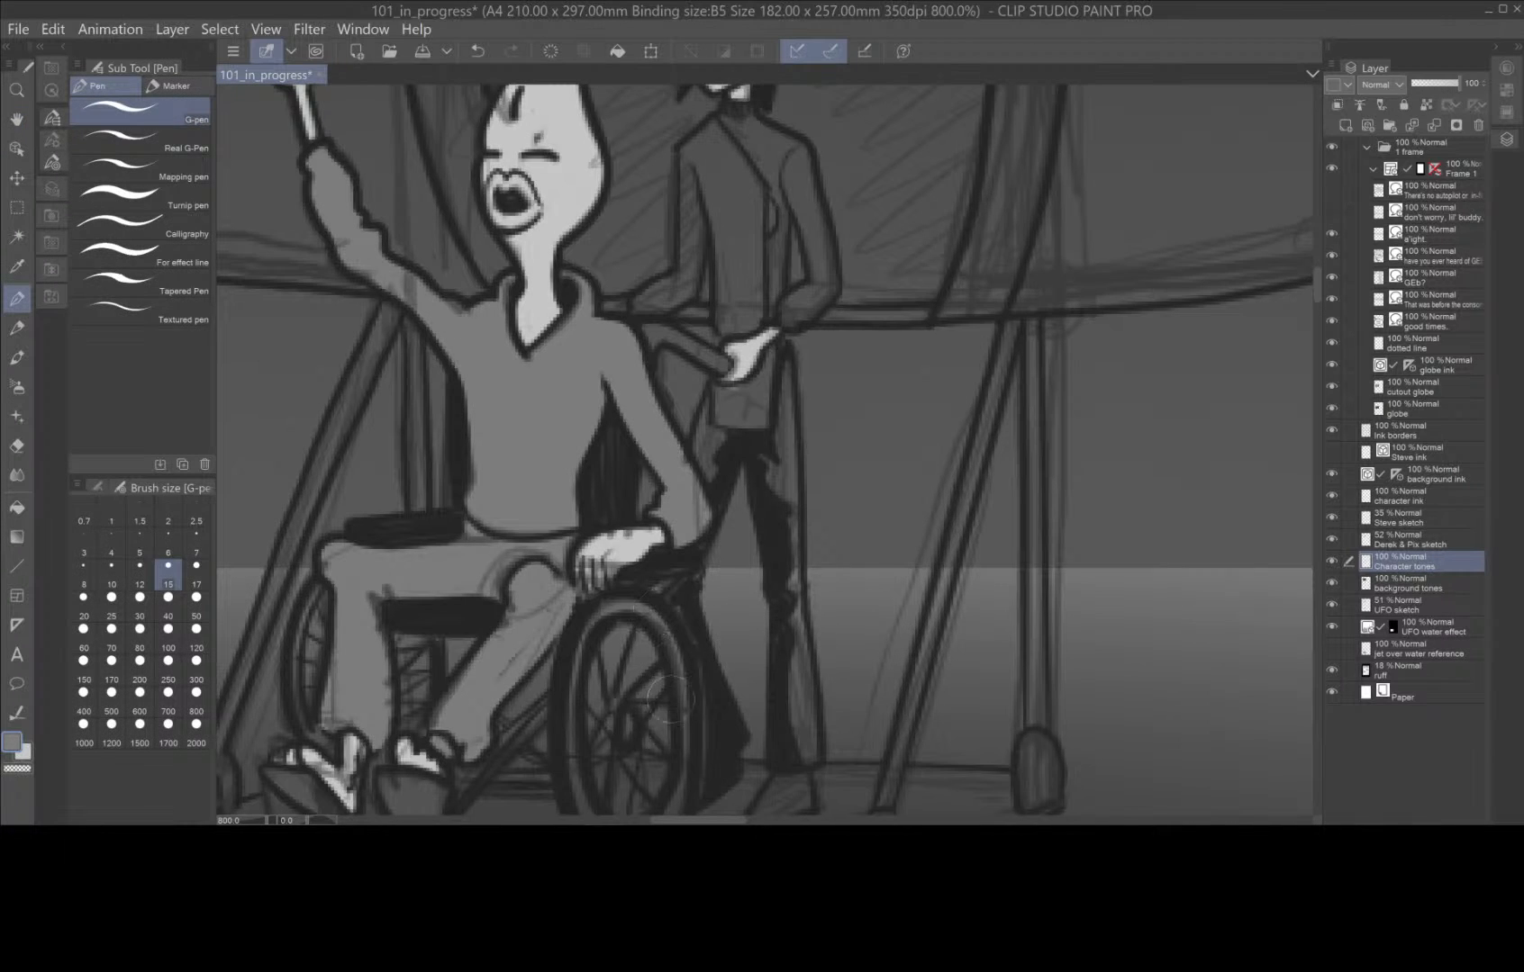
pyautogui.moveTo(728, 613); pyautogui.dragTo(870, 554)
pyautogui.moveTo(919, 264); pyautogui.dragTo(810, 438)
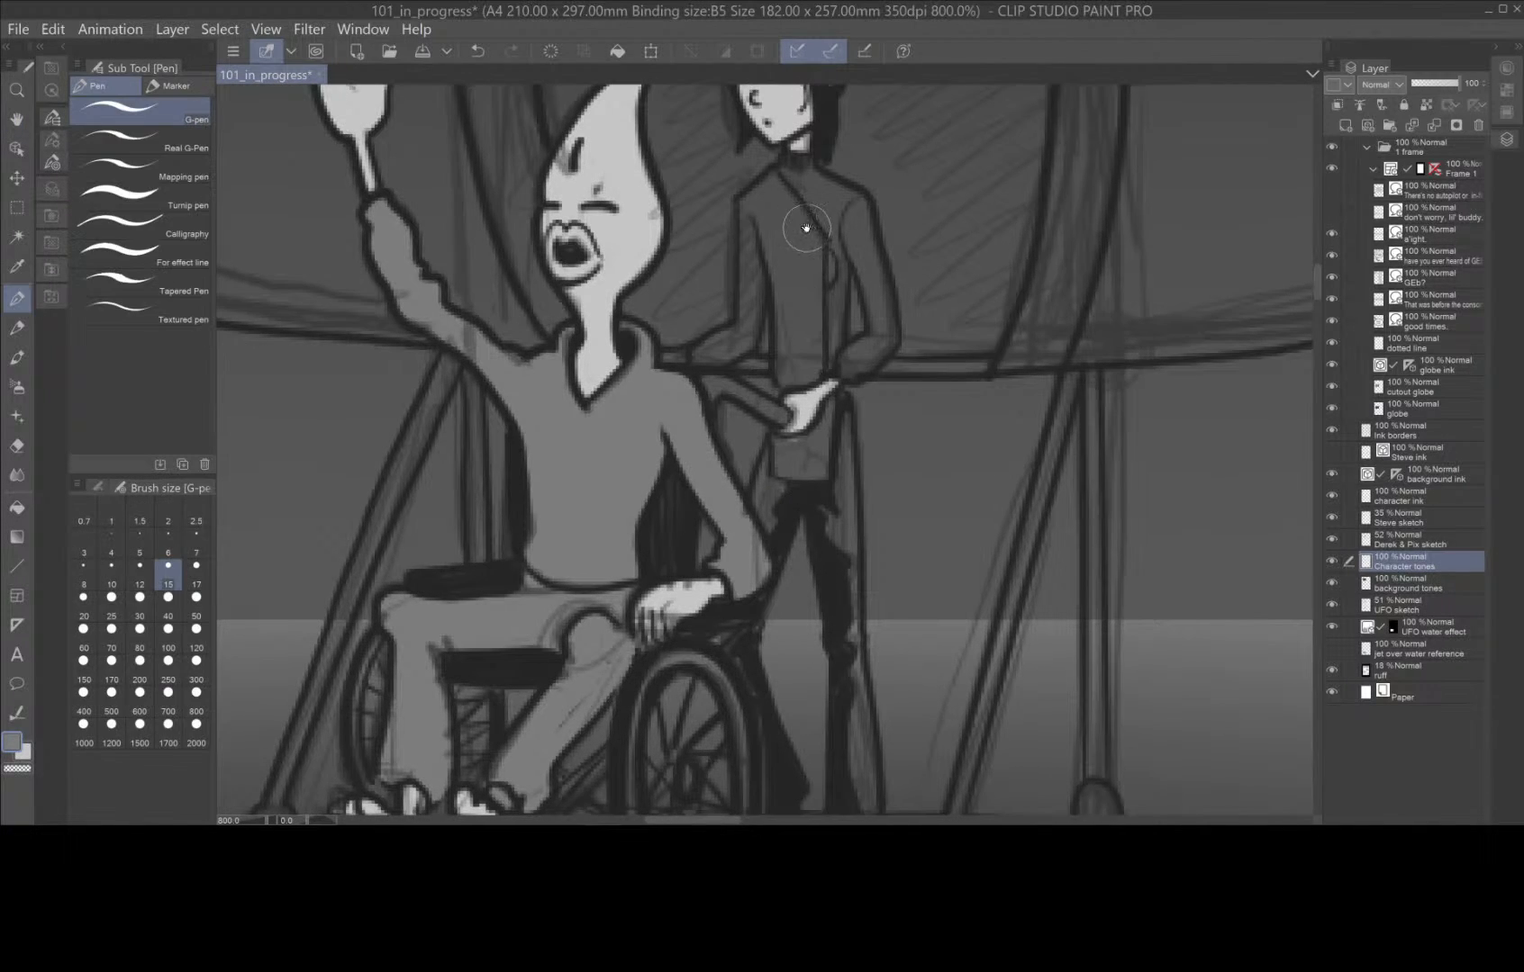
pyautogui.moveTo(809, 260); pyautogui.dragTo(762, 426)
pyautogui.moveTo(747, 346)
pyautogui.mouseDown()
pyautogui.moveTo(695, 390)
pyautogui.moveTo(695, 490)
pyautogui.moveTo(647, 526)
pyautogui.mouseUp()
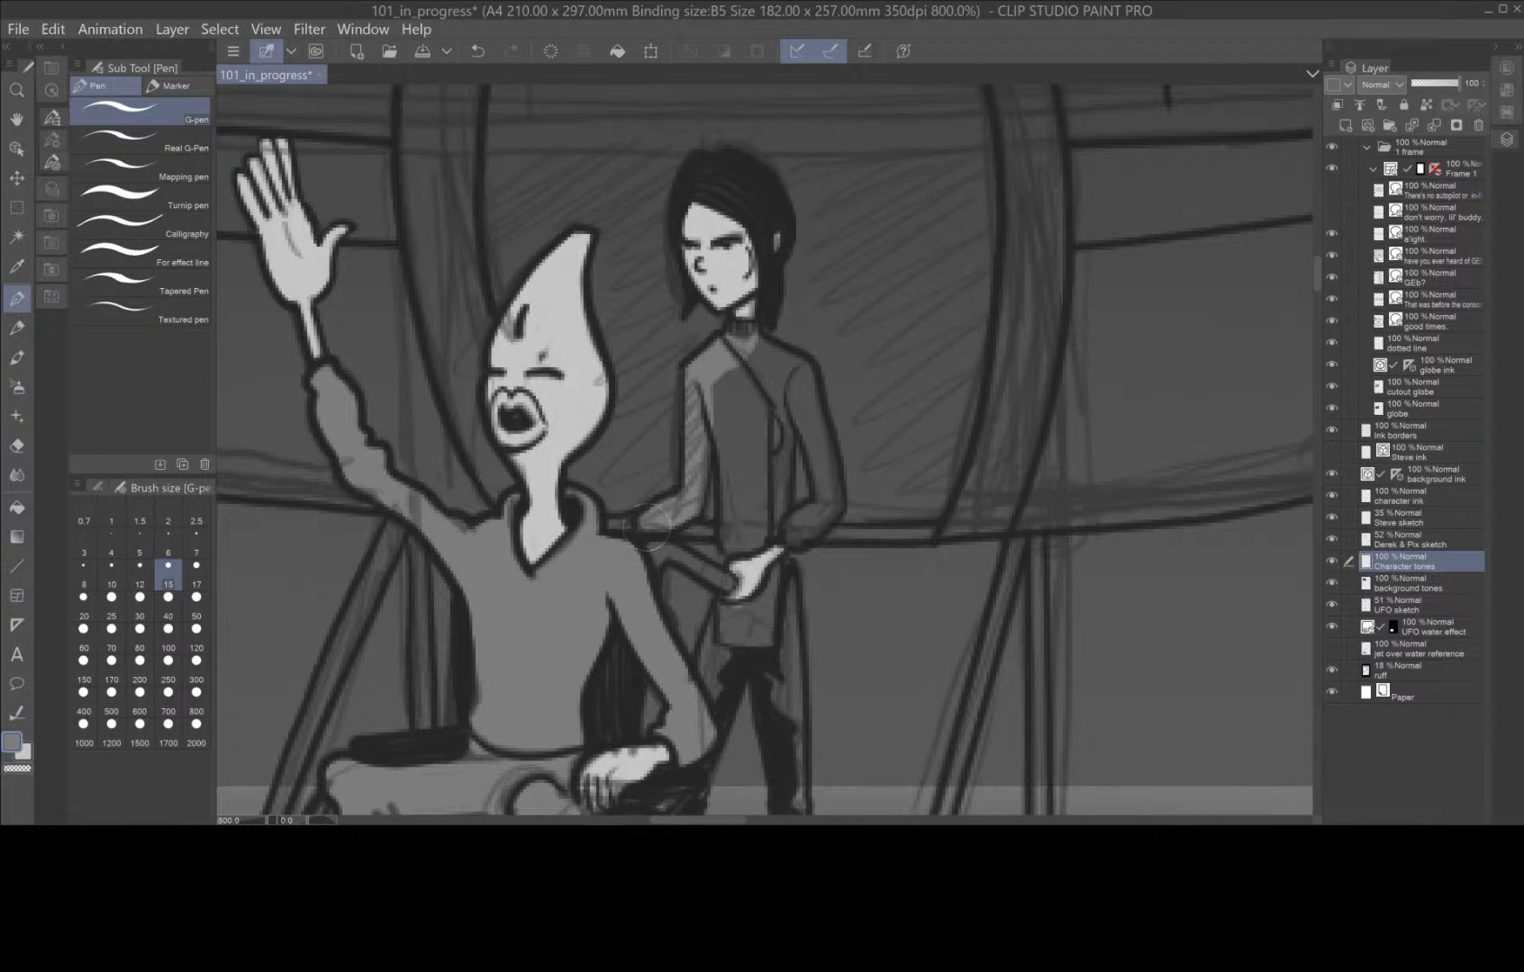
pyautogui.moveTo(724, 372); pyautogui.dragTo(711, 437)
pyautogui.moveTo(655, 547); pyautogui.dragTo(719, 582)
# Paint the standing character's tunic front and far sleeve medium grey.
pyautogui.moveTo(734, 417)
pyautogui.mouseDown()
pyautogui.moveTo(734, 545)
pyautogui.moveTo(756, 540)
pyautogui.mouseUp()
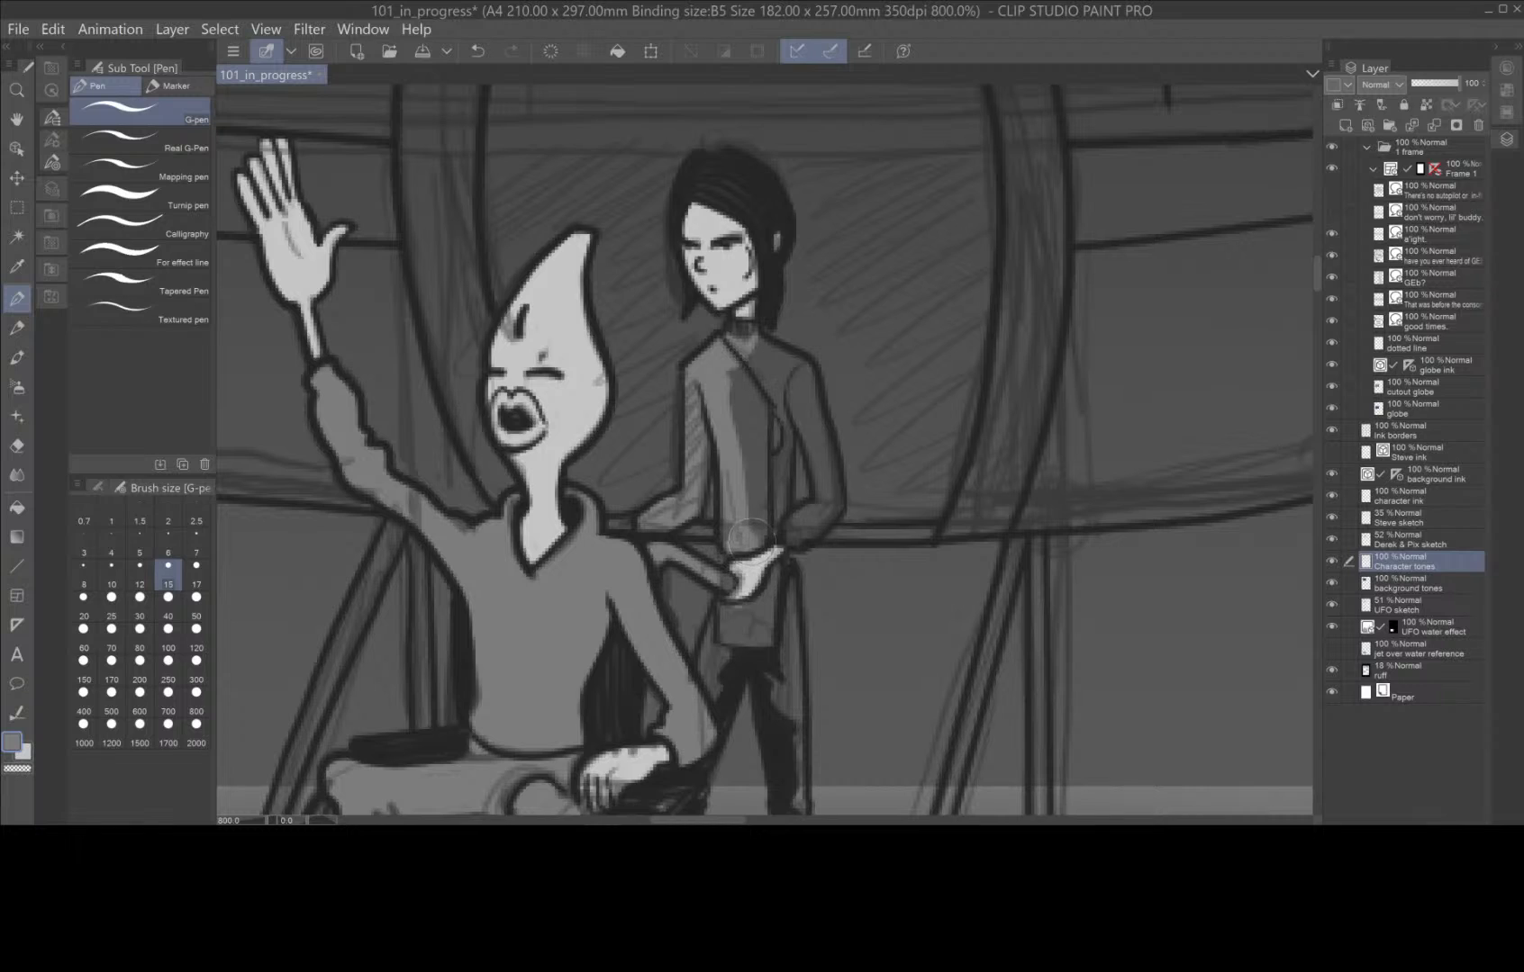
pyautogui.moveTo(776, 465)
pyautogui.mouseDown()
pyautogui.moveTo(788, 378)
pyautogui.moveTo(815, 432)
pyautogui.moveTo(805, 529)
pyautogui.mouseUp()
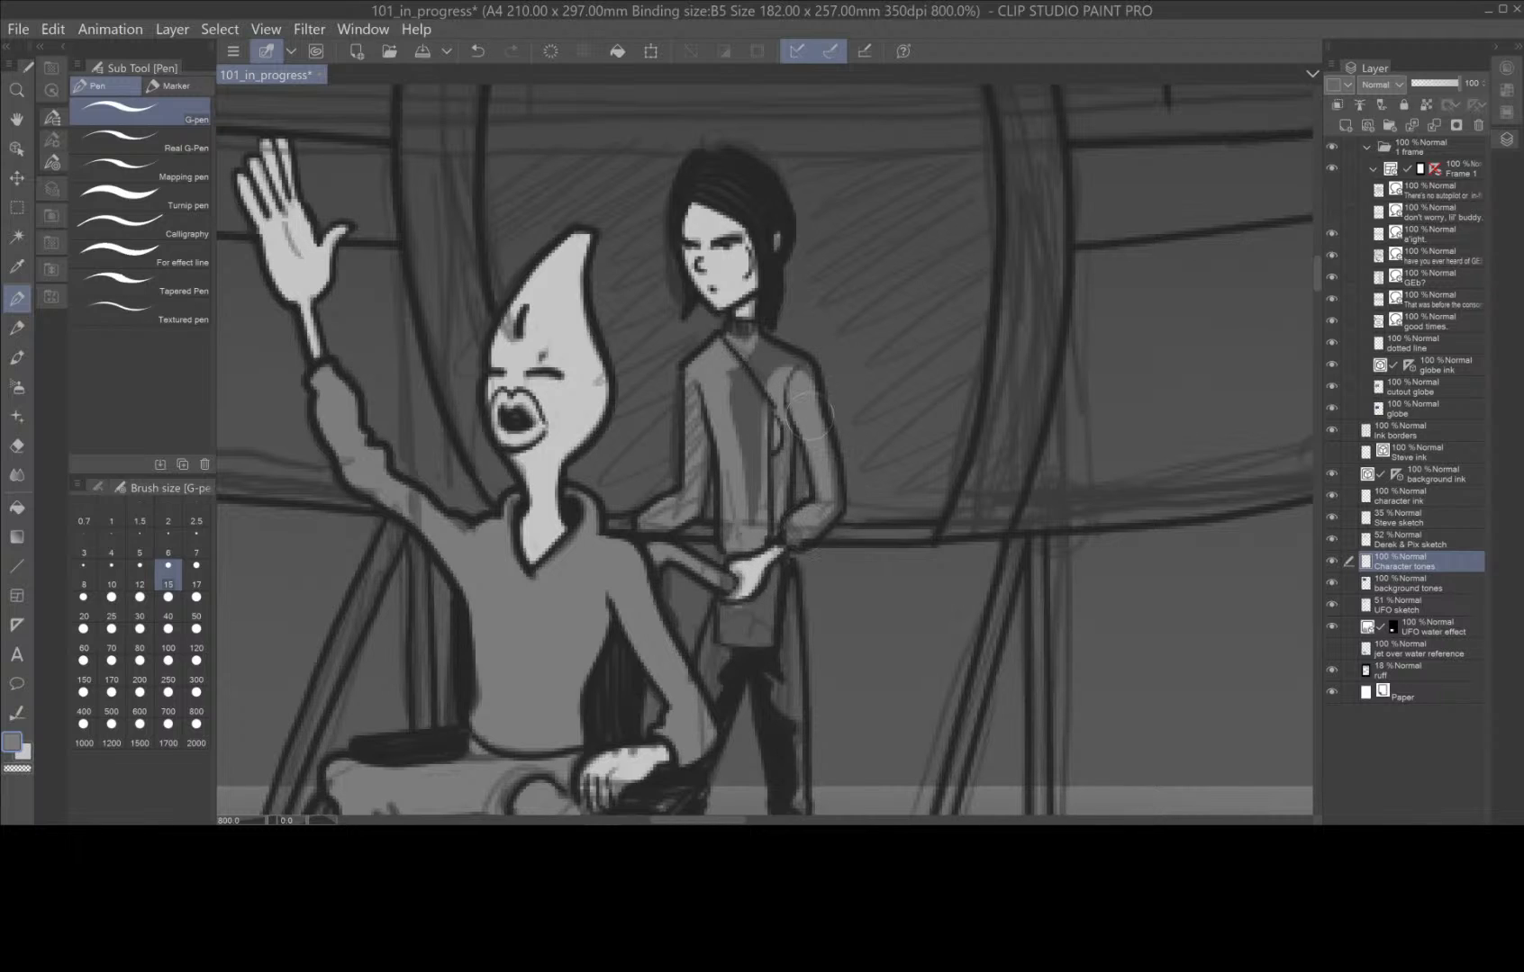
pyautogui.moveTo(807, 415)
pyautogui.mouseDown()
pyautogui.moveTo(782, 360)
pyautogui.moveTo(754, 356)
pyautogui.moveTo(770, 371)
pyautogui.moveTo(733, 385)
pyautogui.moveTo(745, 433)
pyautogui.moveTo(753, 396)
pyautogui.moveTo(740, 526)
pyautogui.mouseUp()
# Paint the long coat tail beside the standing character's leg medium grey.
pyautogui.press('space')
pyautogui.moveTo(803, 586)
pyautogui.mouseDown()
pyautogui.moveTo(877, 372)
pyautogui.moveTo(801, 408)
pyautogui.moveTo(785, 461)
pyautogui.moveTo(799, 434)
pyautogui.mouseUp()
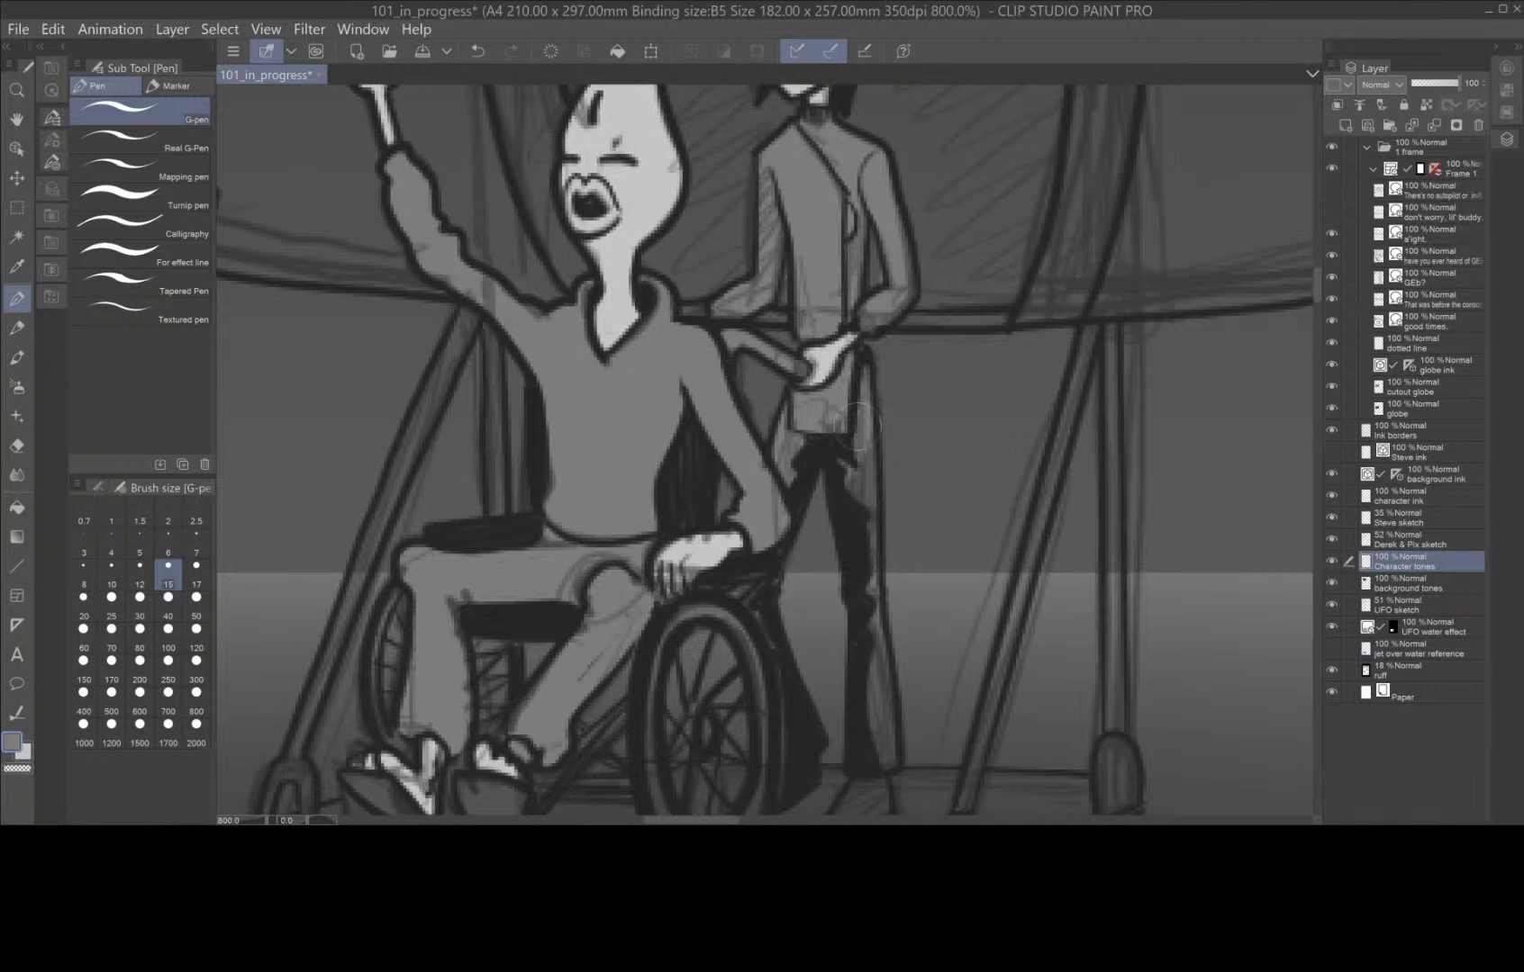
pyautogui.moveTo(854, 423); pyautogui.dragTo(888, 725)
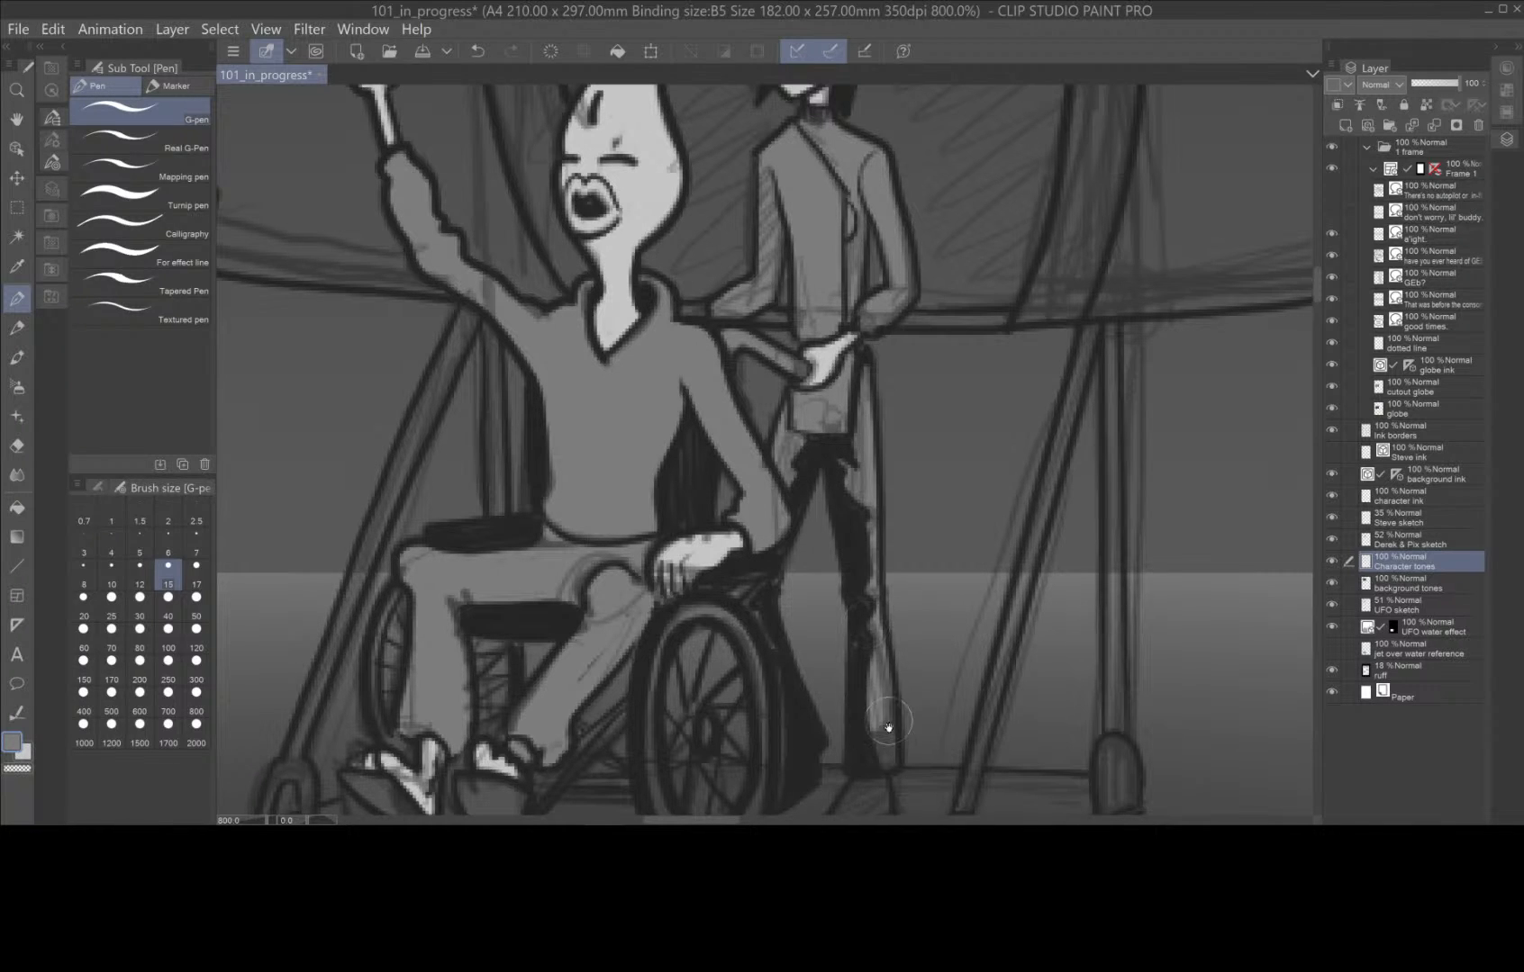
# Choose a darker grey drawing colour and paint the standing character's shoe and the long coat tail above it.
pyautogui.scroll(-5, 888, 725)
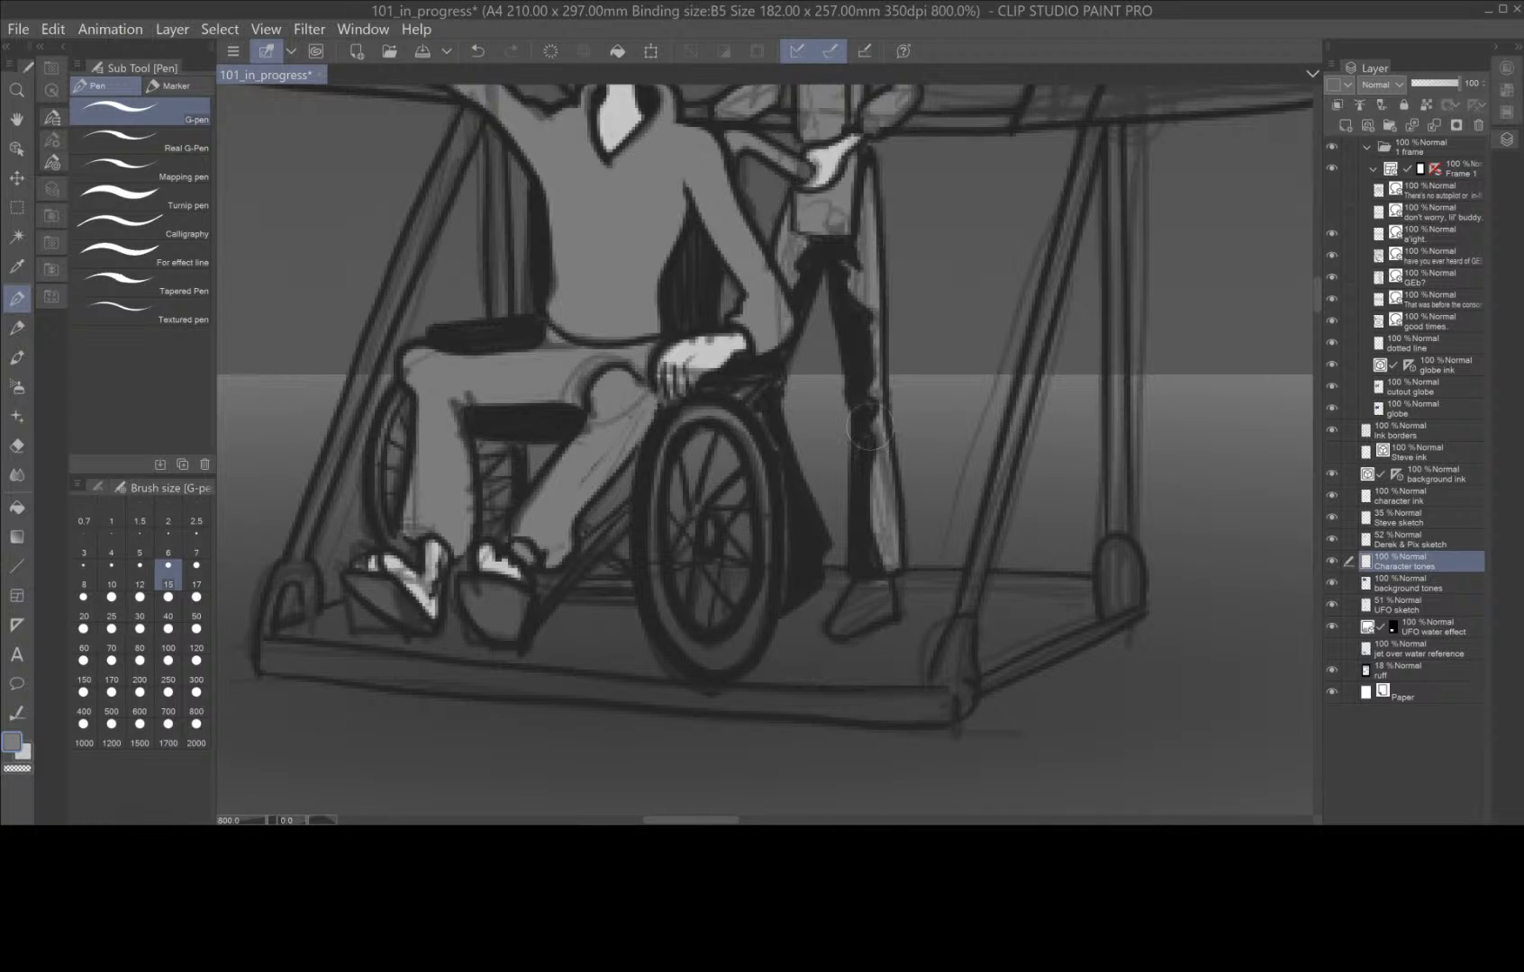
pyautogui.click(12, 741)
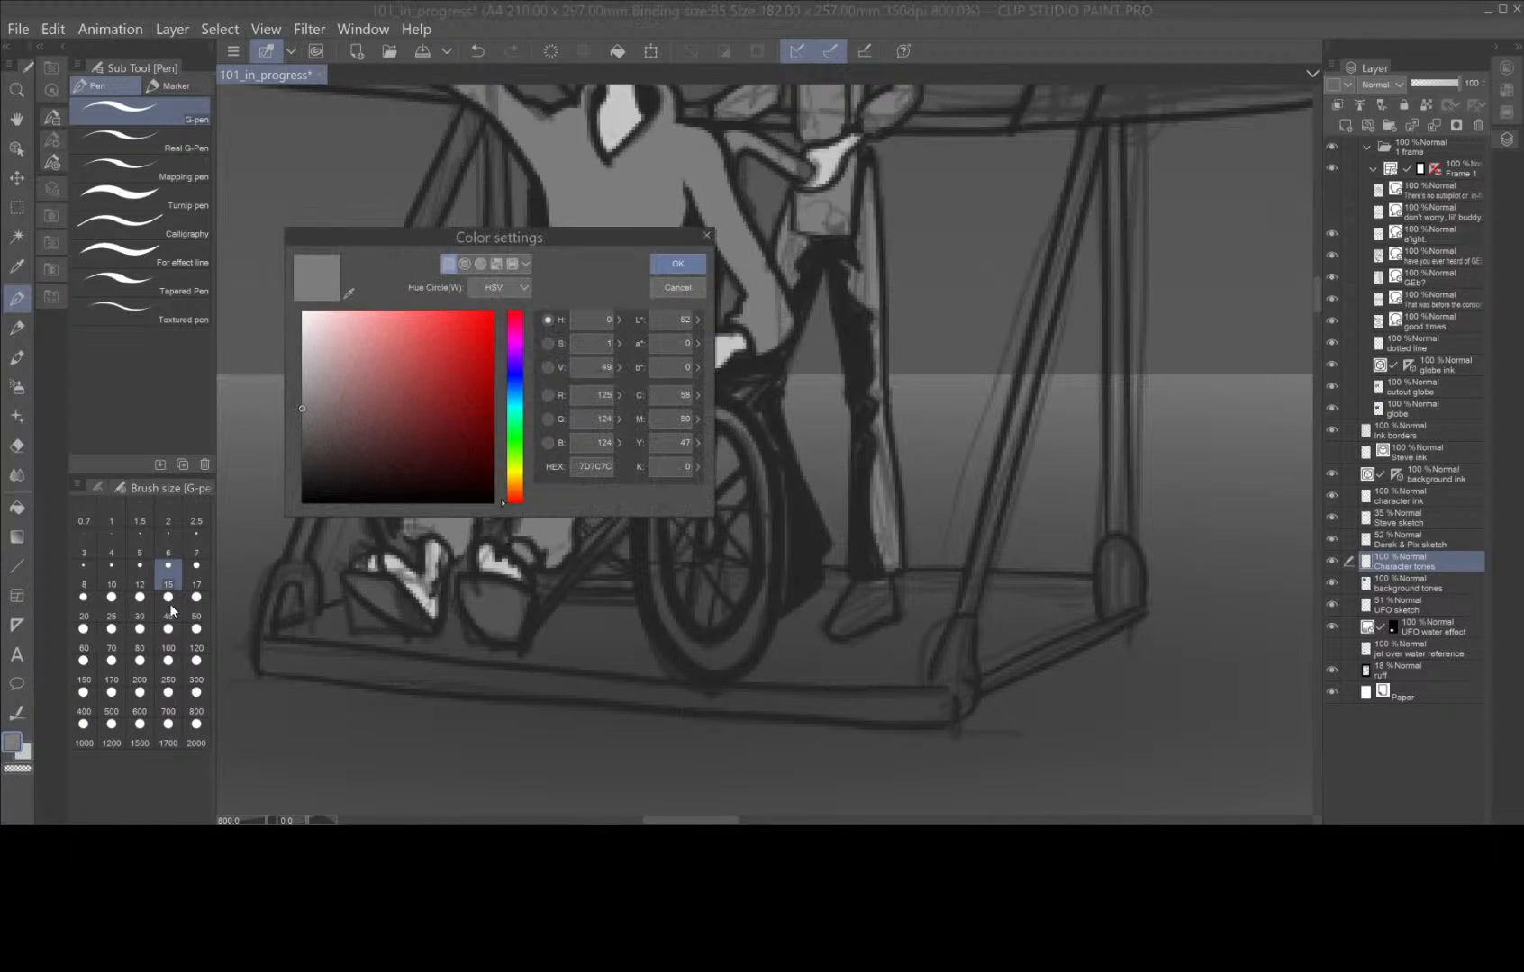
pyautogui.moveTo(302, 425); pyautogui.dragTo(302, 439)
pyautogui.click(669, 268)
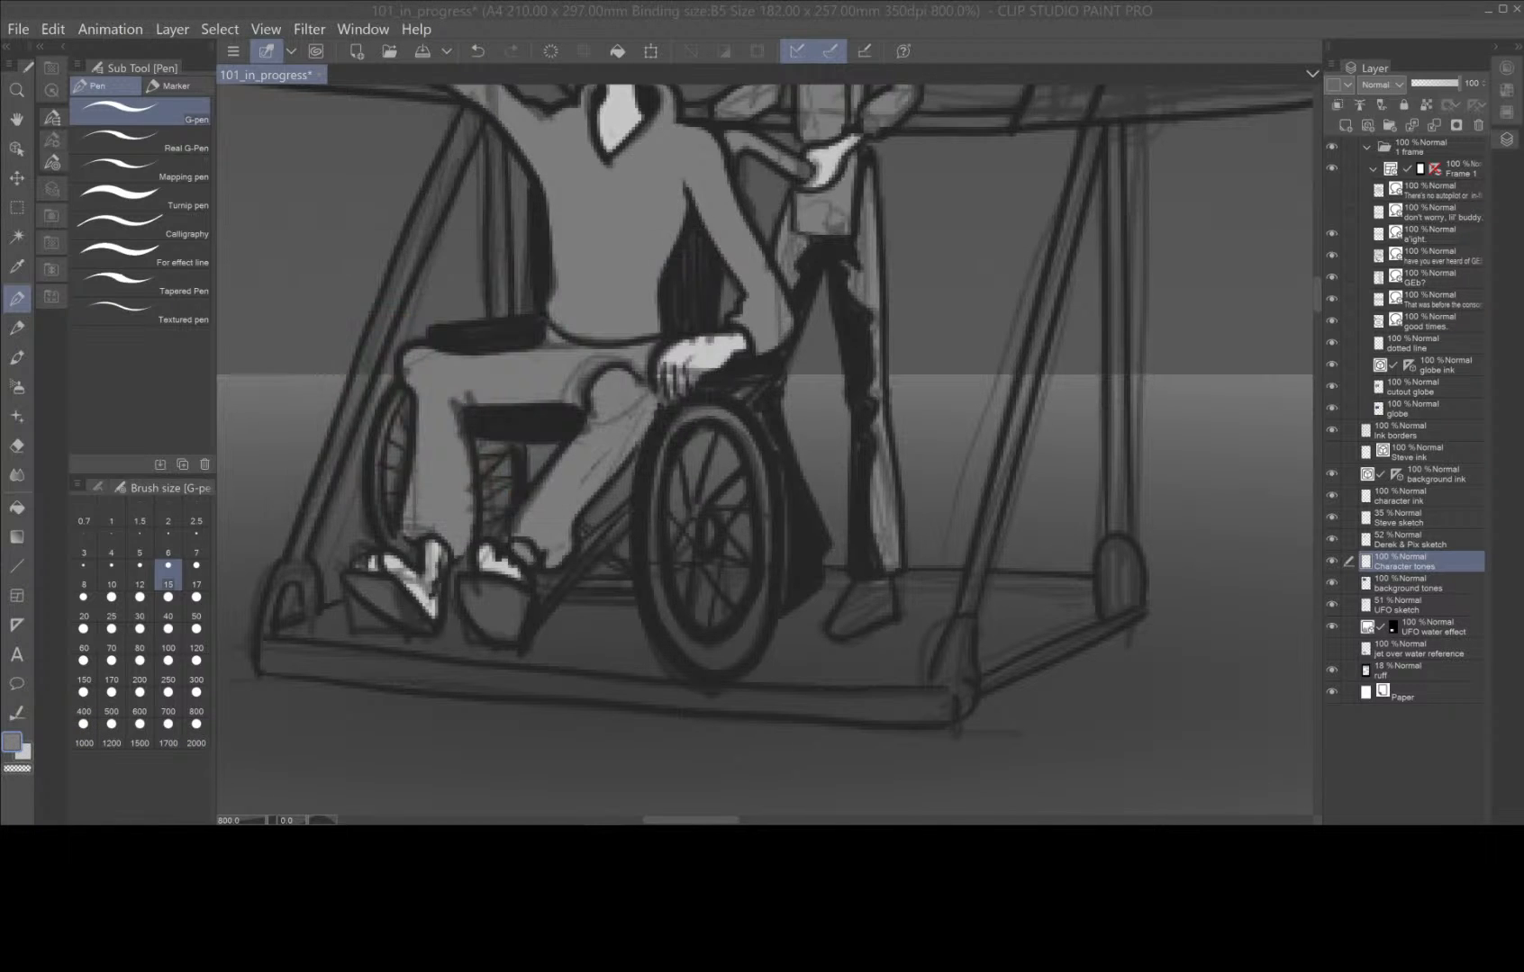
pyautogui.moveTo(870, 587)
pyautogui.mouseDown()
pyautogui.moveTo(845, 619)
pyautogui.moveTo(879, 594)
pyautogui.mouseUp()
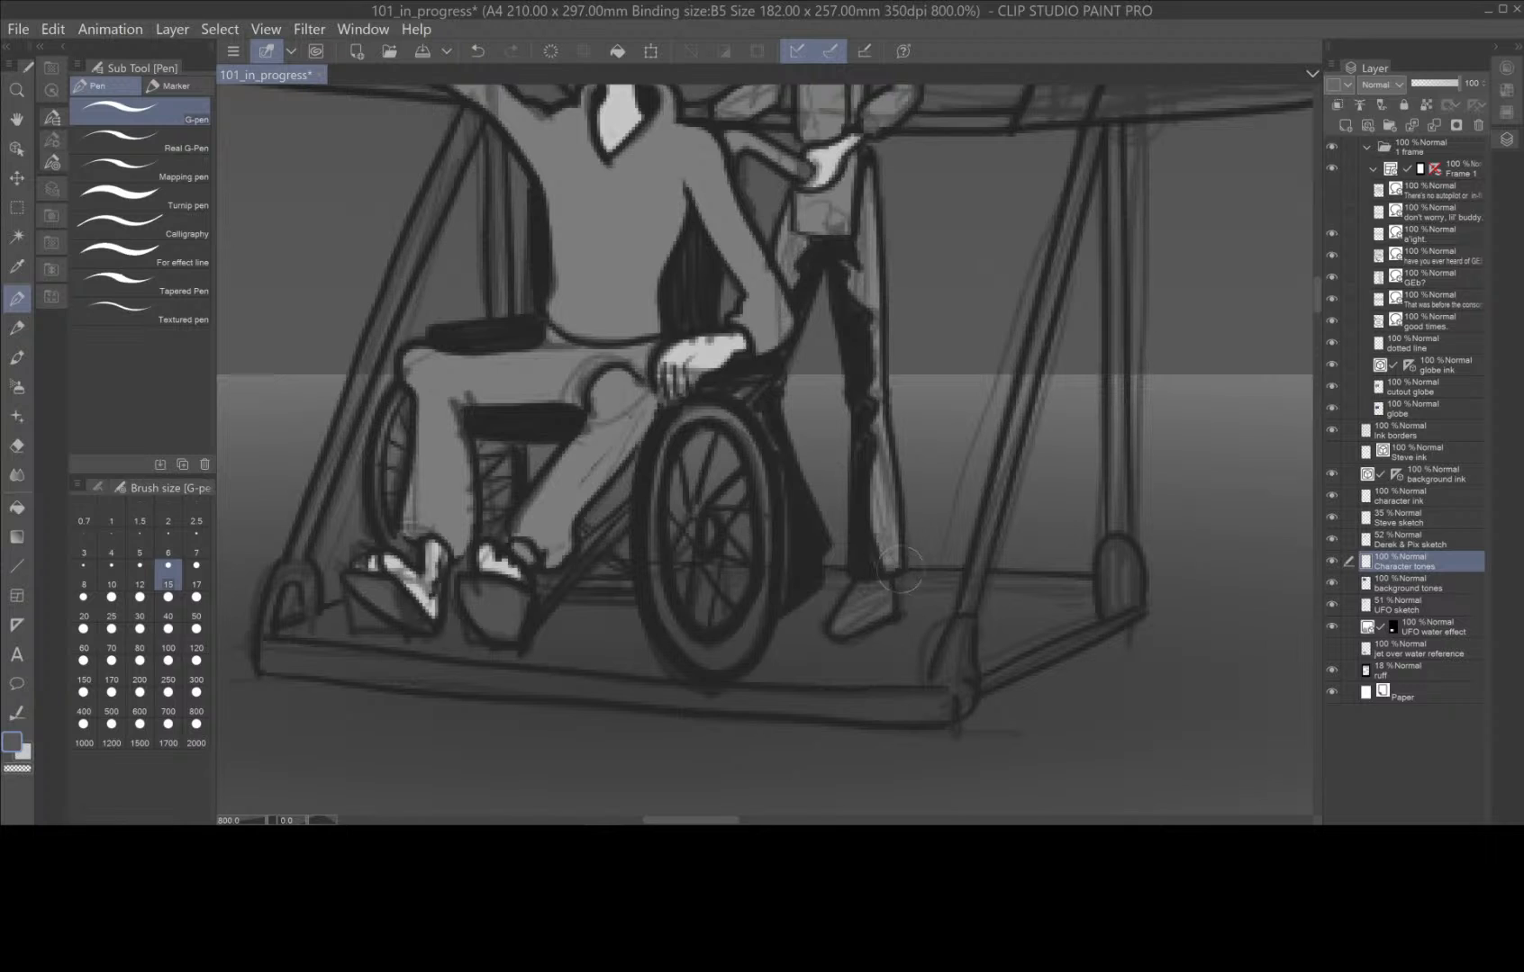
pyautogui.moveTo(882, 531)
pyautogui.mouseDown()
pyautogui.moveTo(881, 481)
pyautogui.moveTo(887, 565)
pyautogui.moveTo(863, 177)
pyautogui.mouseUp()
pyautogui.scroll(-4, 958, 380)
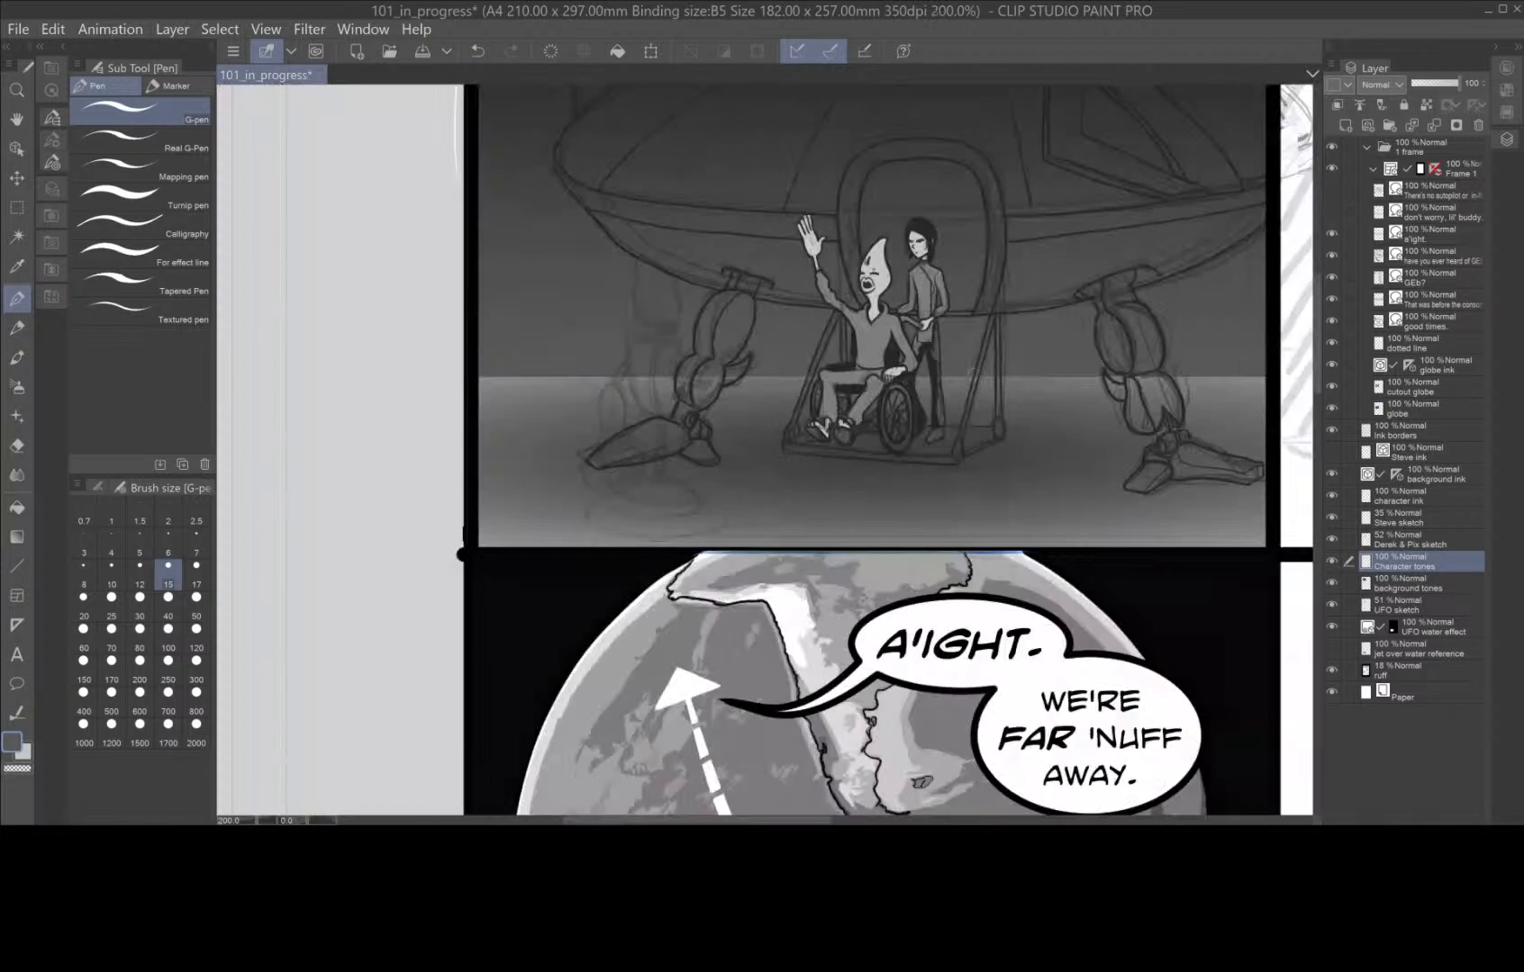
# Paint the standing character's lower coat edge beside the wheelchair with the darker grey.
pyautogui.press('space')
pyautogui.moveTo(972, 358); pyautogui.dragTo(838, 554)
pyautogui.scroll(4, 776, 551)
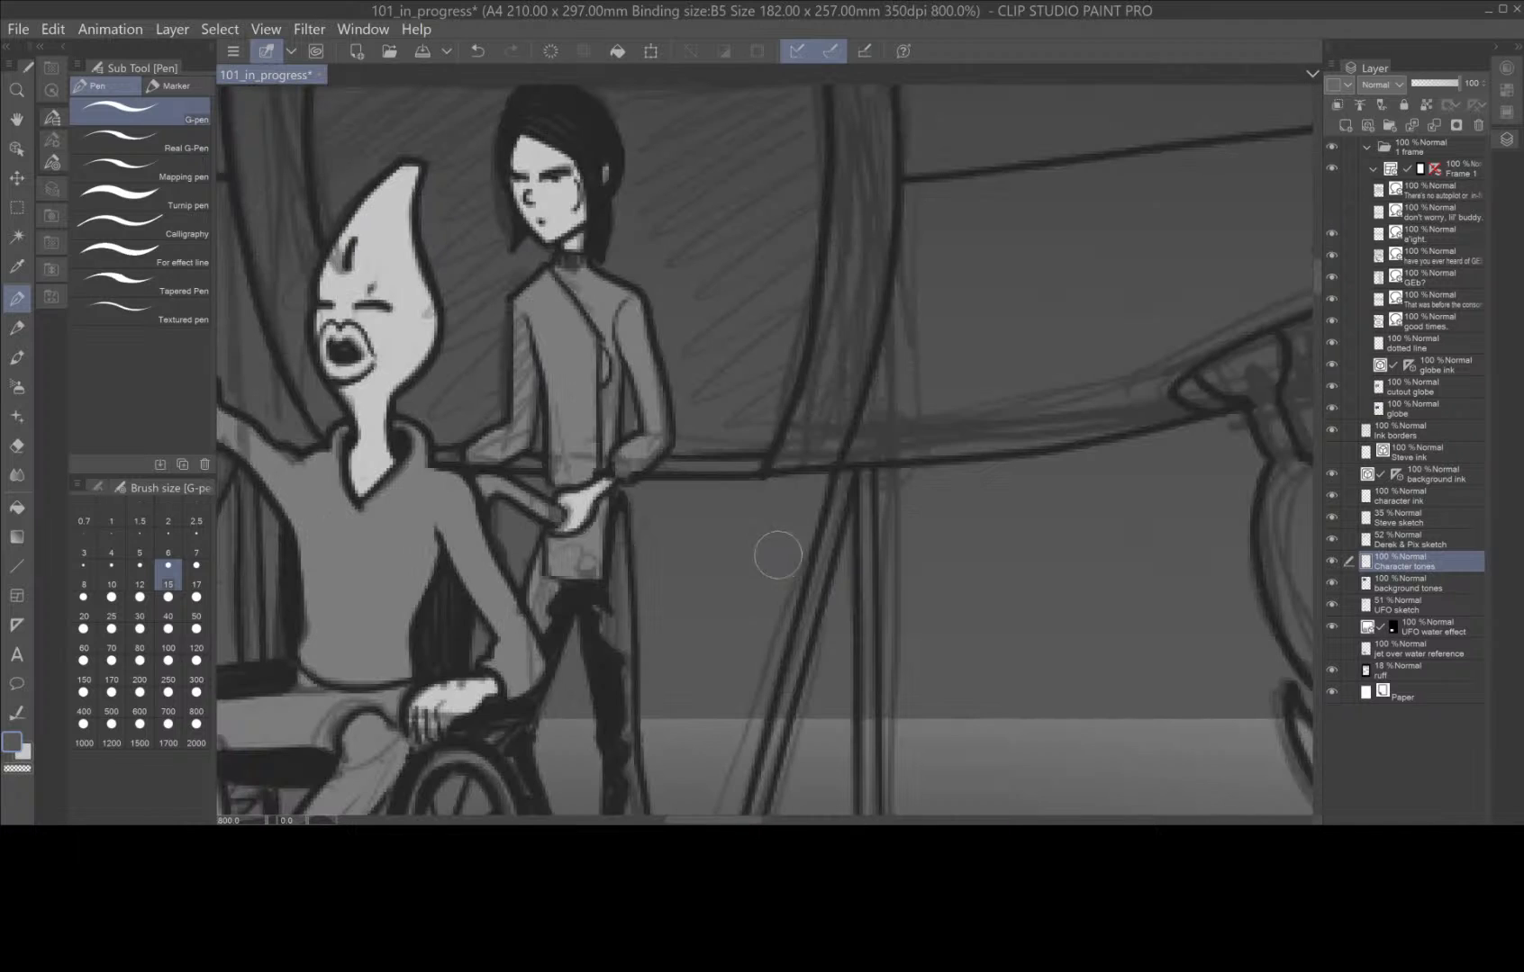
pyautogui.moveTo(541, 579)
pyautogui.mouseDown()
pyautogui.moveTo(536, 562)
pyautogui.moveTo(550, 639)
pyautogui.mouseUp()
pyautogui.press('space')
pyautogui.moveTo(682, 725); pyautogui.dragTo(799, 550)
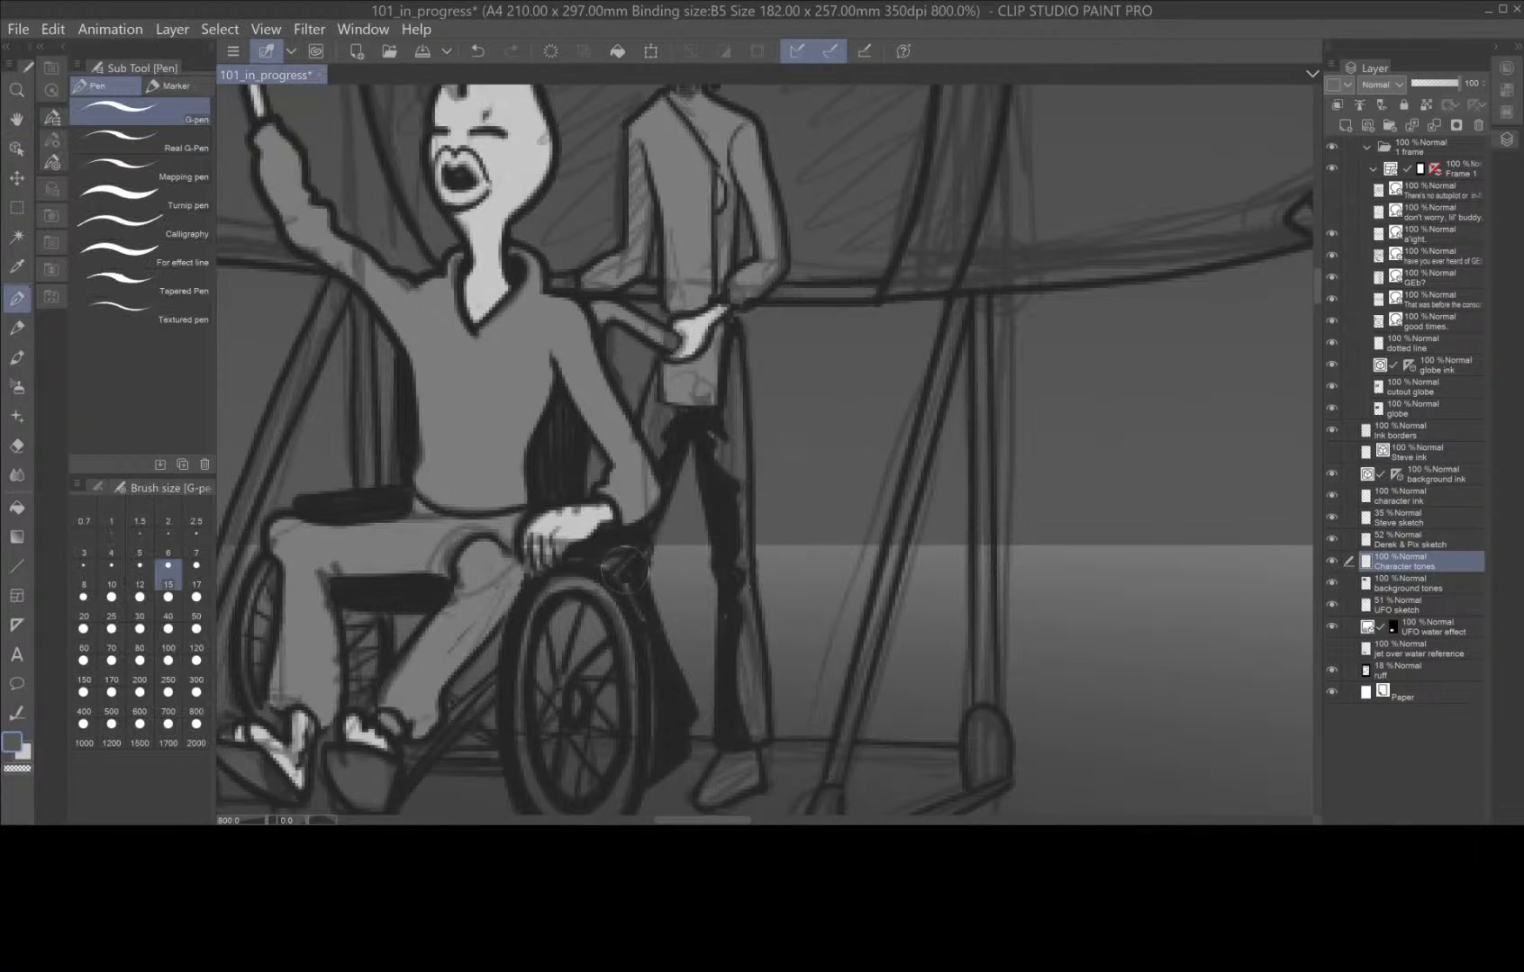
pyautogui.scroll(-4, 701, 717)
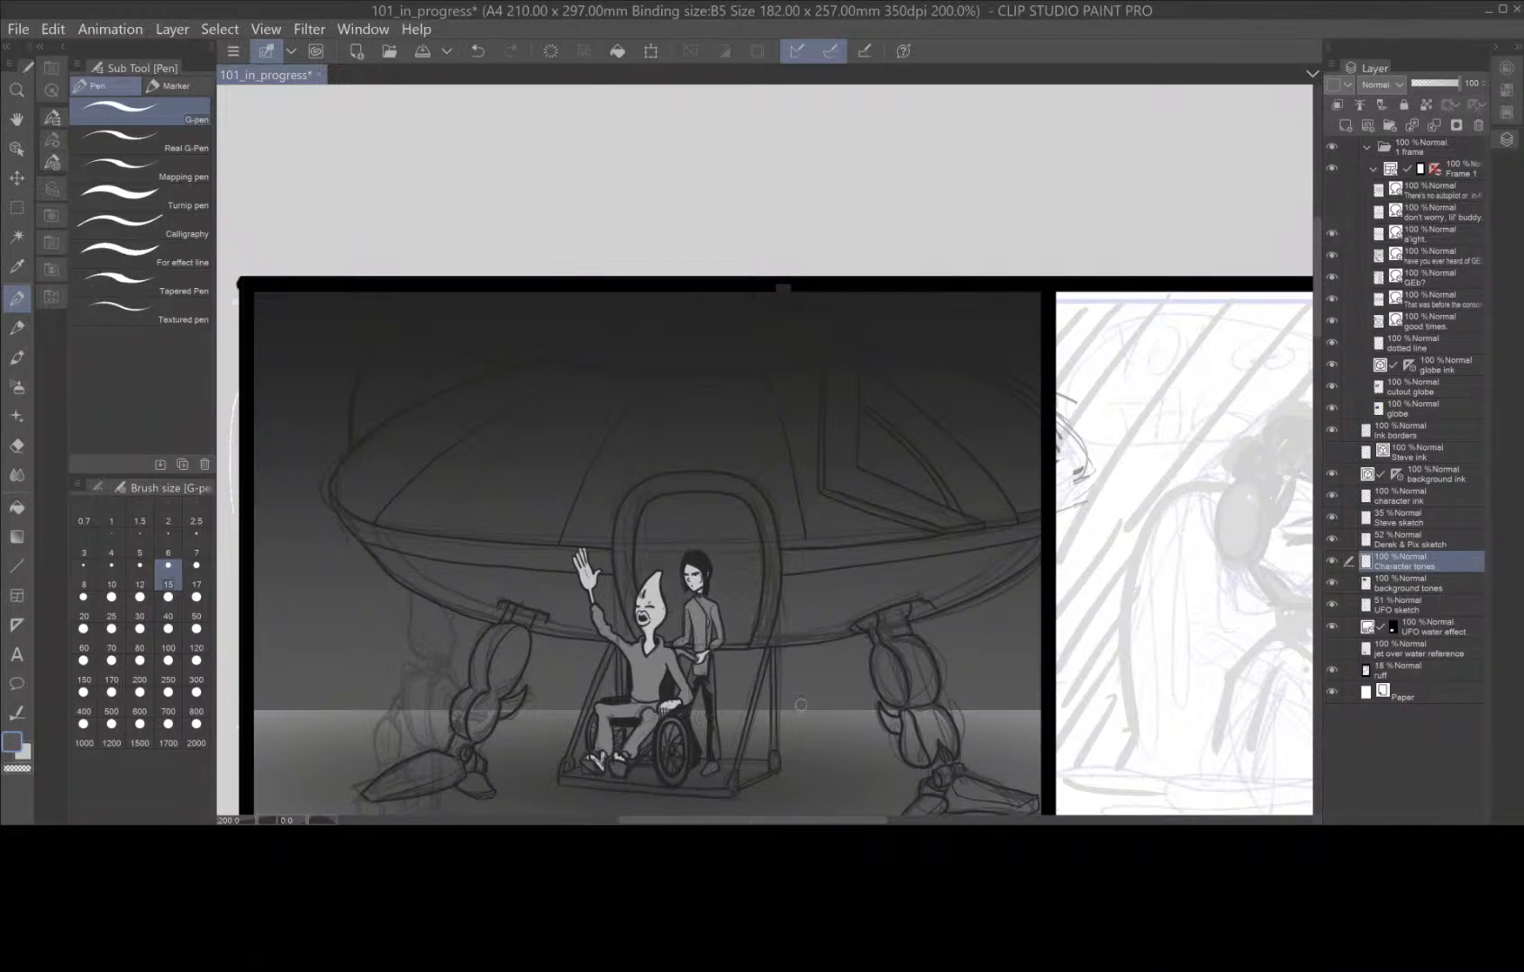
pyautogui.scroll(2, 801, 705)
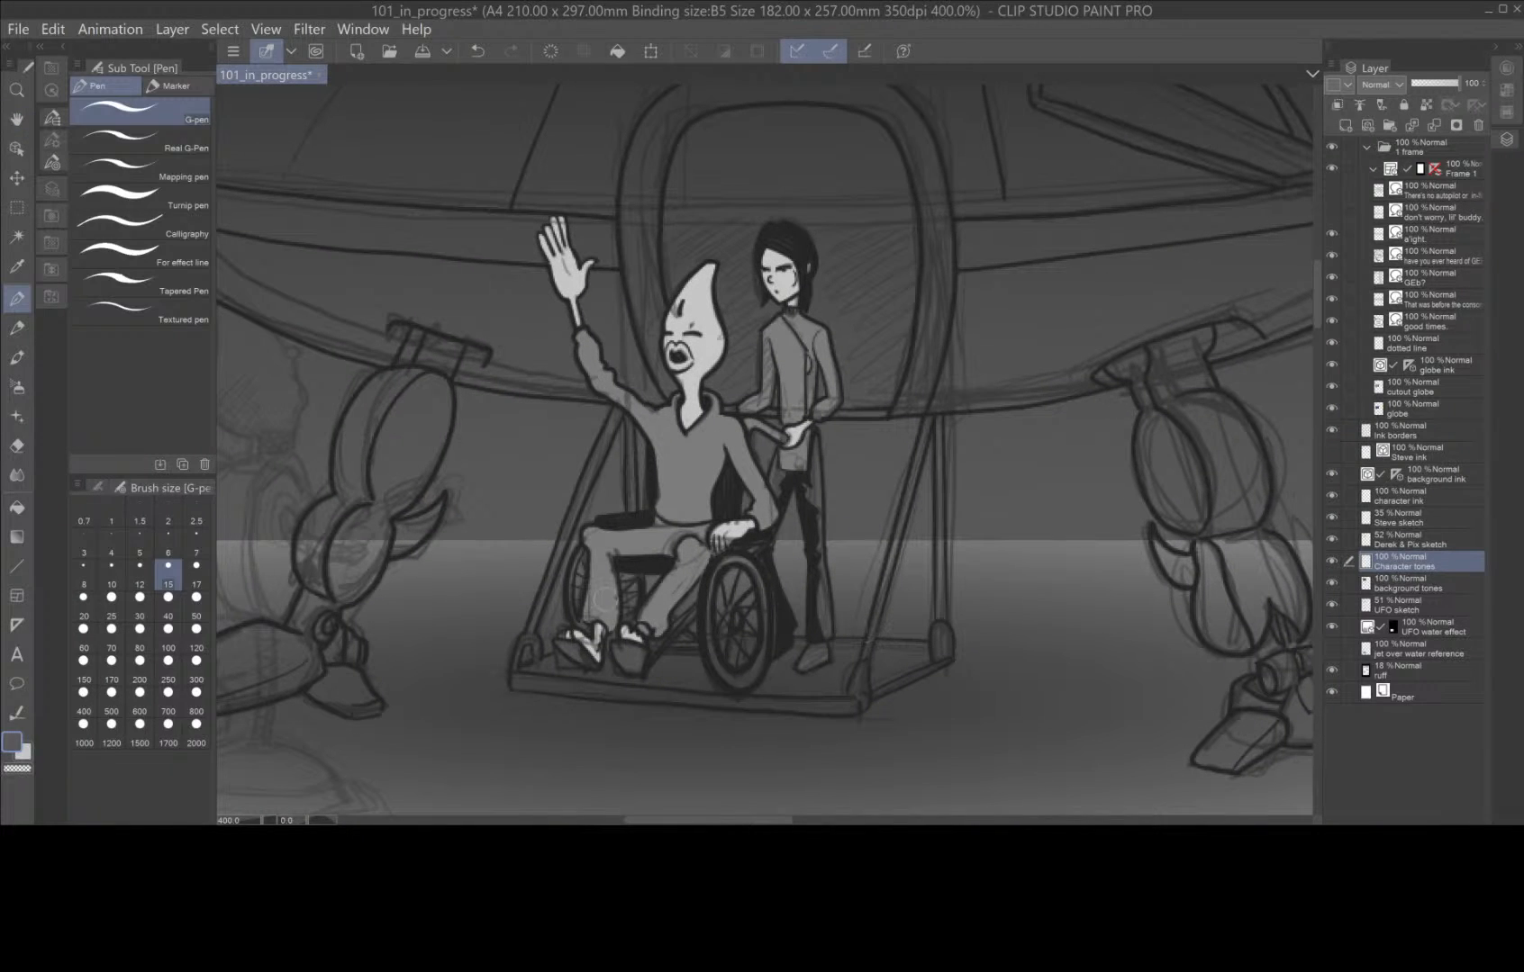
# Sample the grey of the standing character's tunic and repaint the long coat tail down to the shoe with the G-pen.
pyautogui.click(18, 268)
pyautogui.click(793, 354)
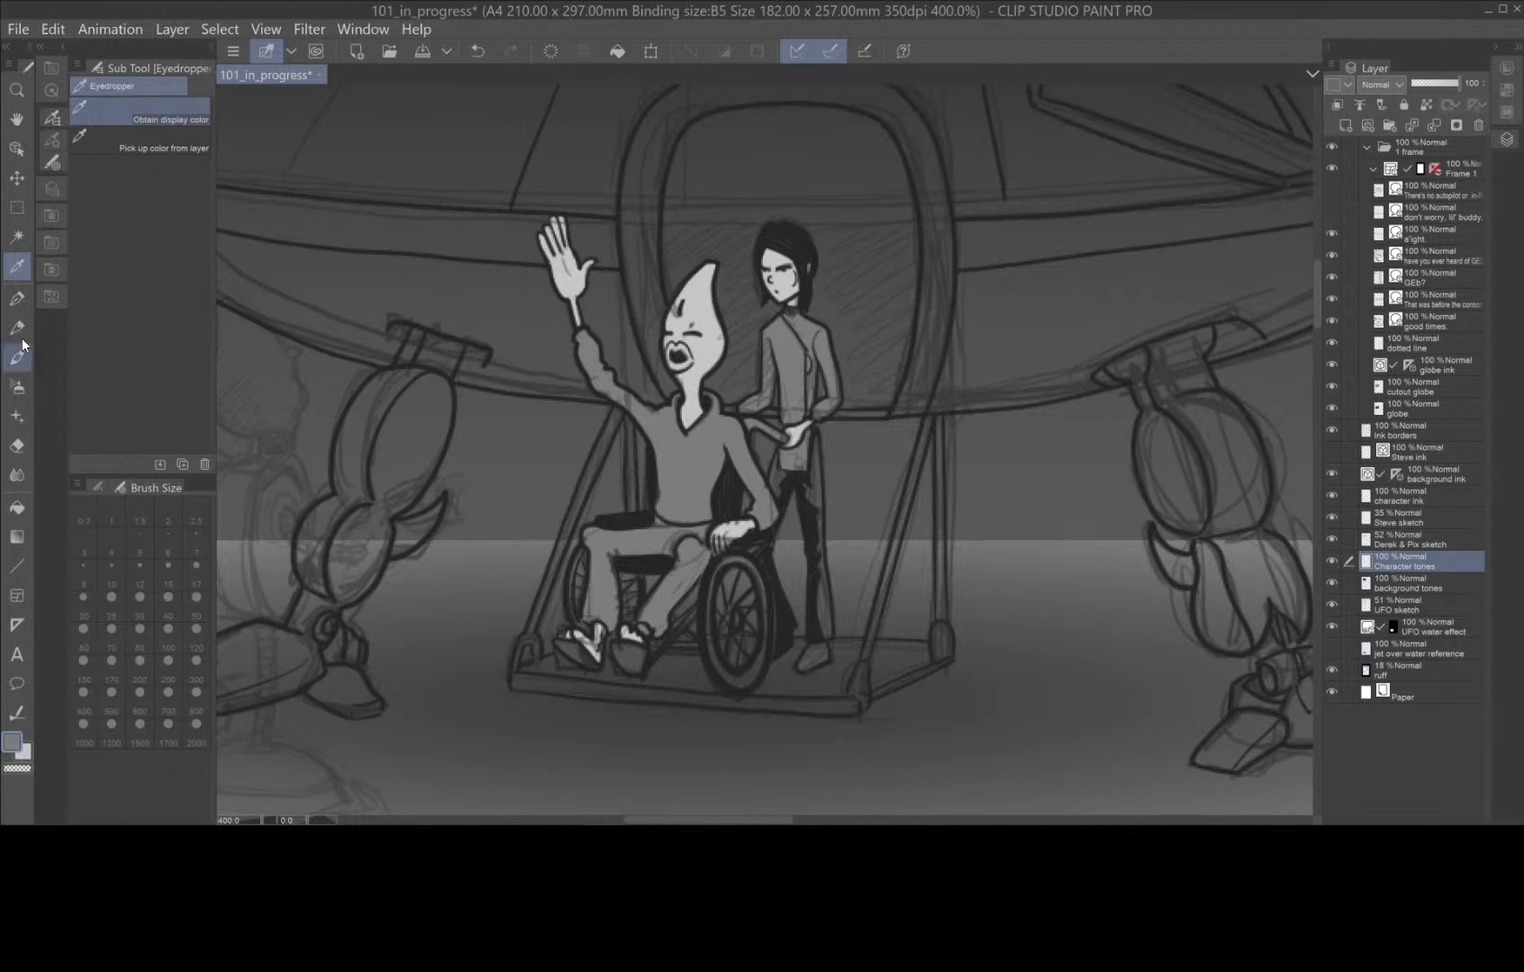
pyautogui.click(17, 299)
pyautogui.moveTo(821, 432); pyautogui.dragTo(826, 641)
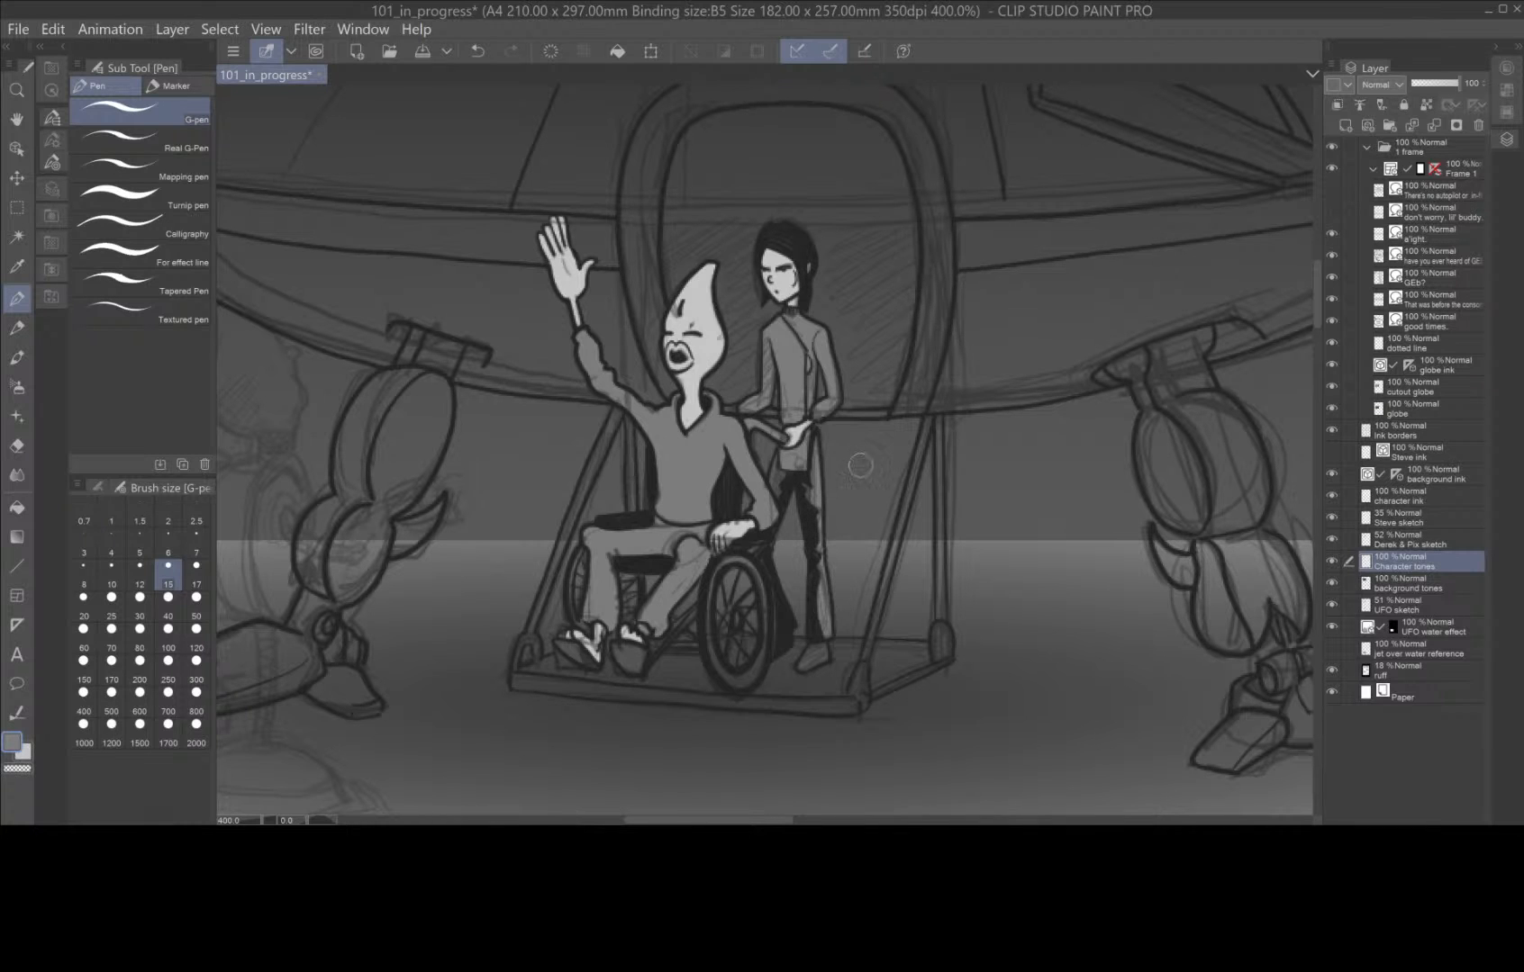
pyautogui.scroll(-3, 868, 460)
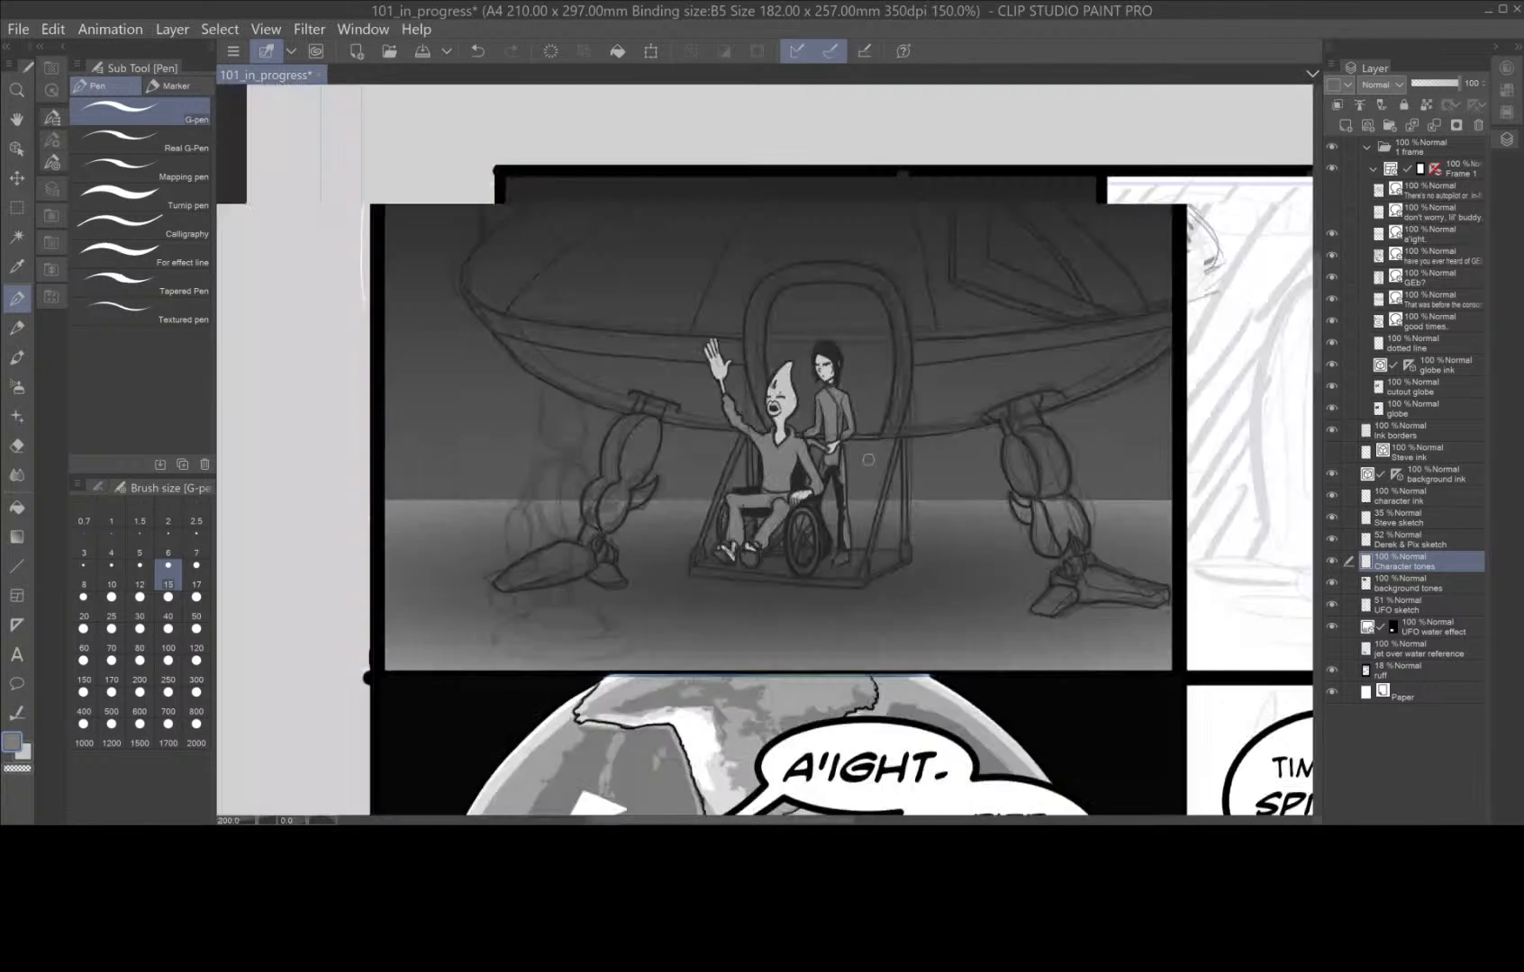
pyautogui.press('space')
pyautogui.moveTo(894, 571); pyautogui.dragTo(858, 644)
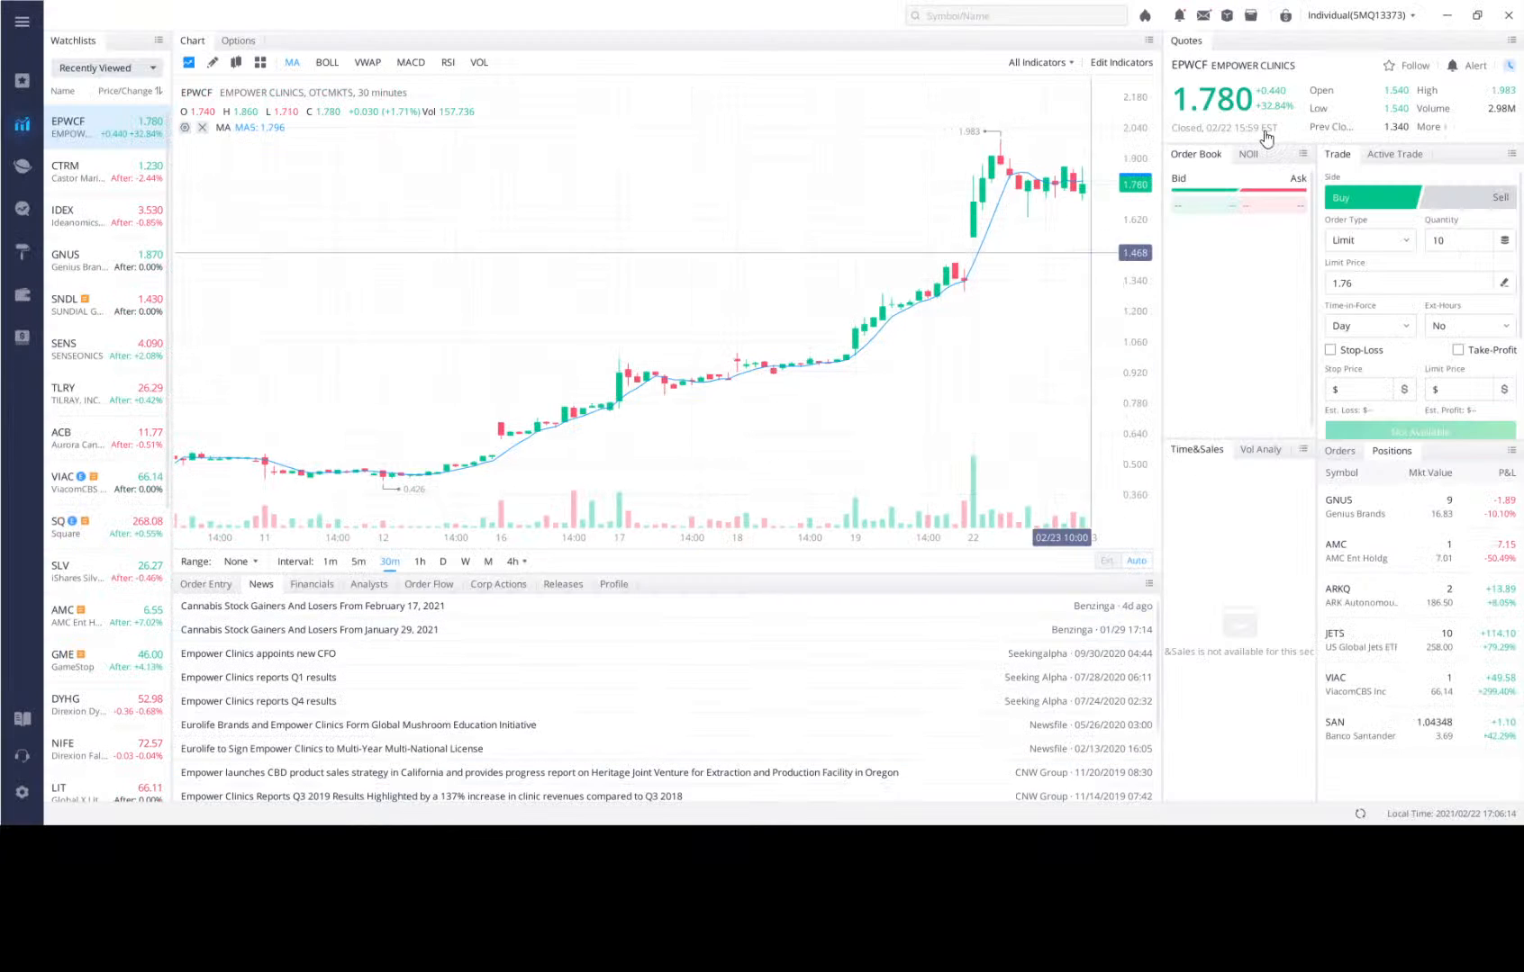
# Switch to the Webull trading platform and try searching the stock symbols for "Noble Minerals".
pyautogui.click(1008, 13)
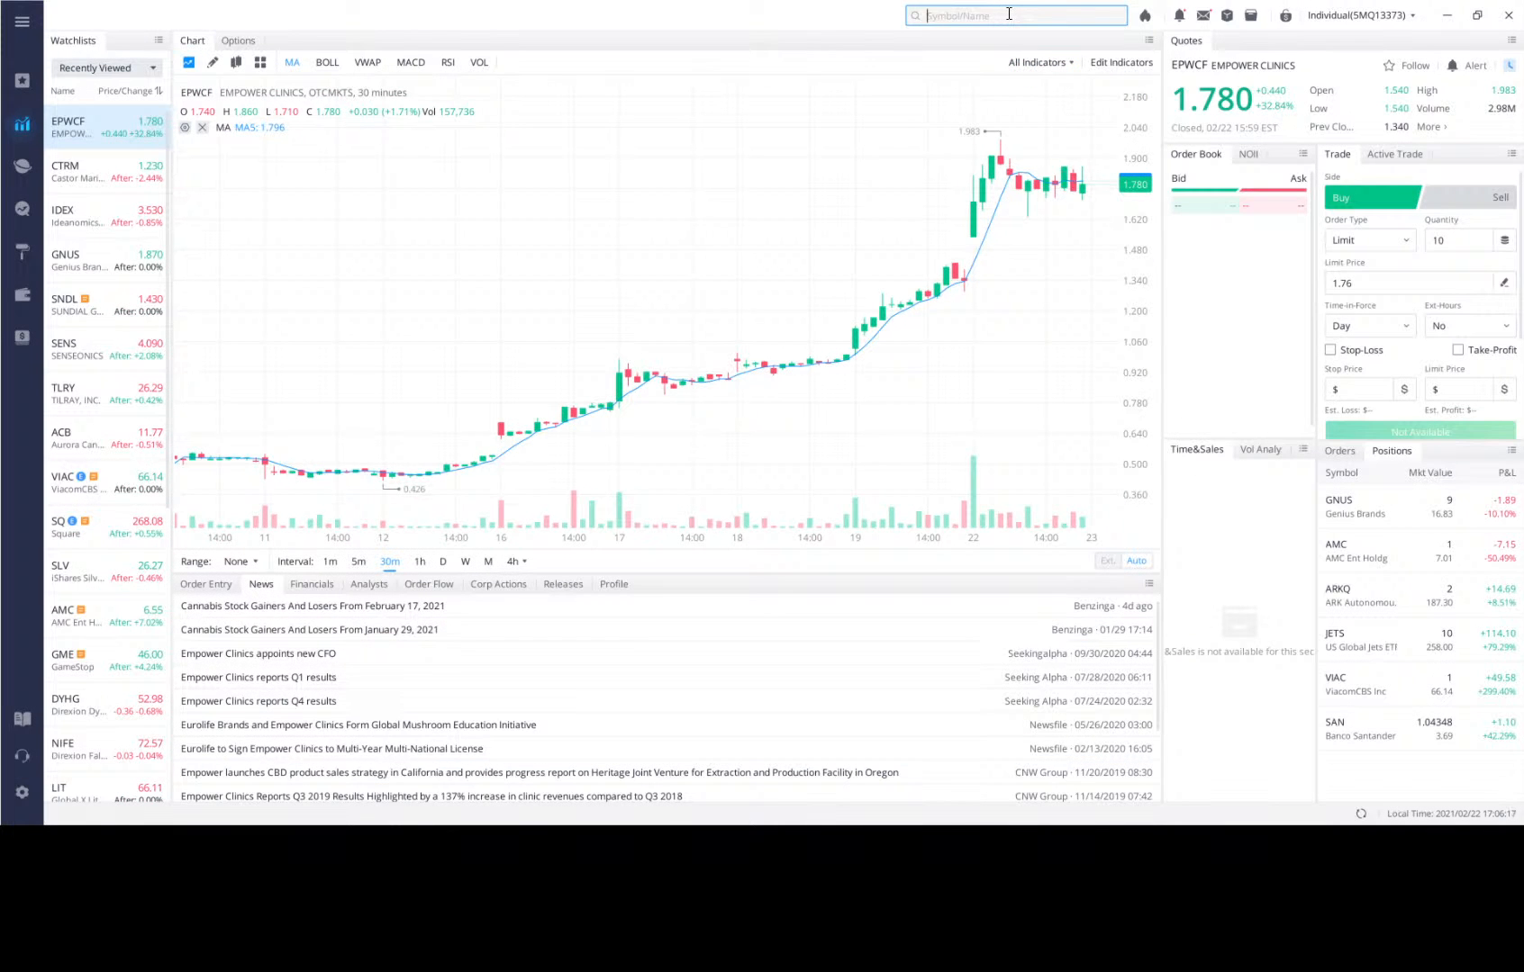
pyautogui.write('Noble Minerals')
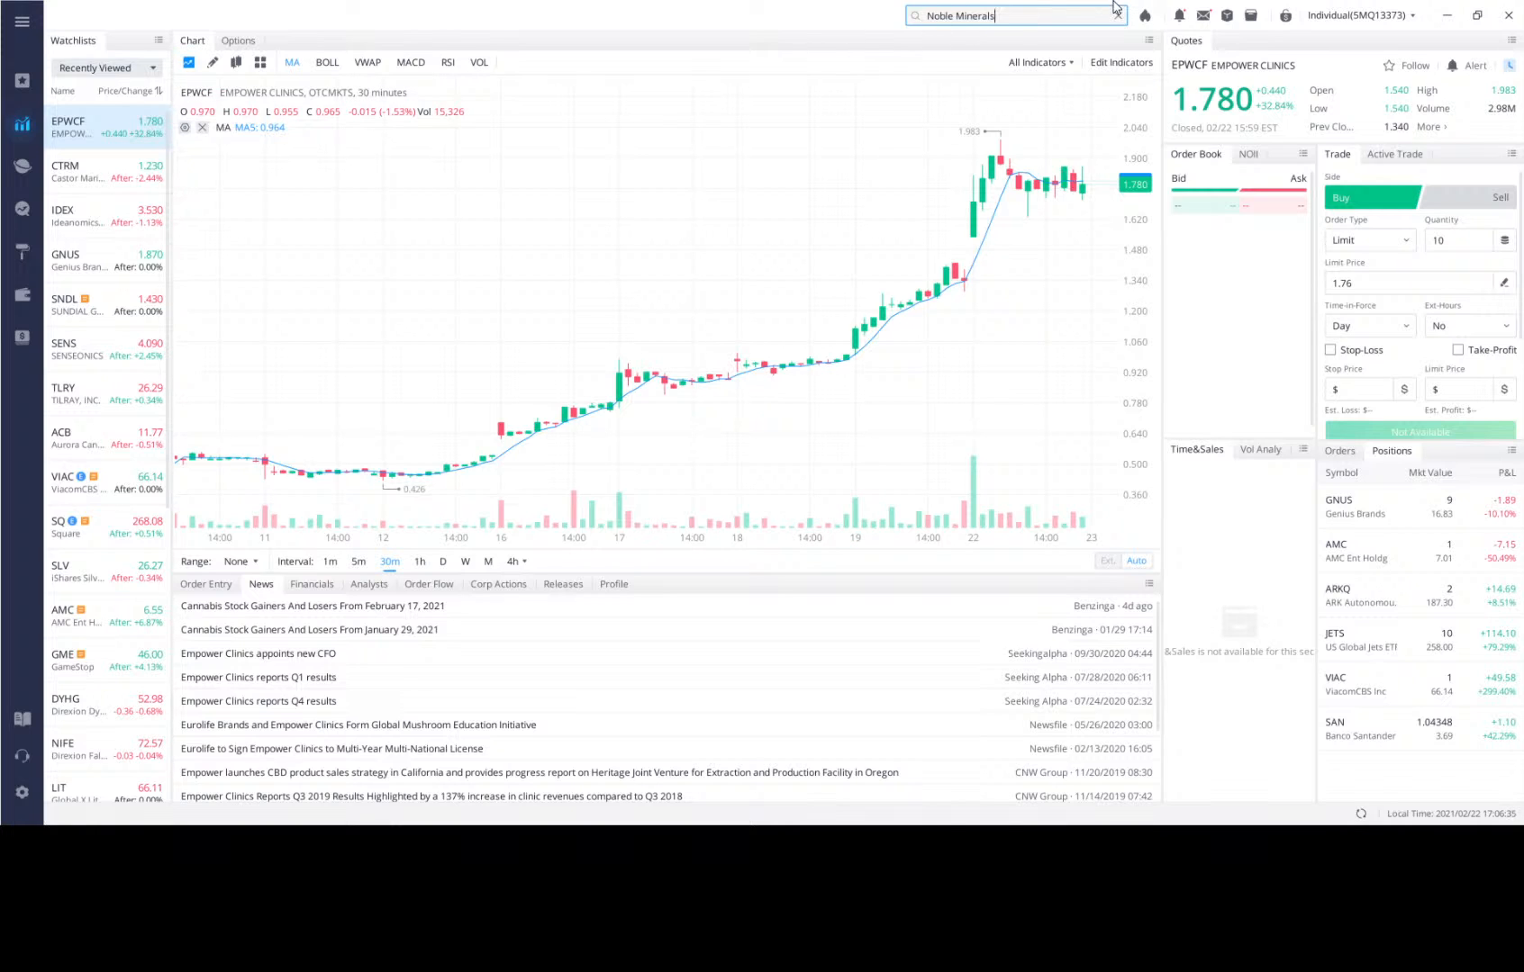
pyautogui.scroll(1, 624, 195)
pyautogui.scroll(-3, 624, 196)
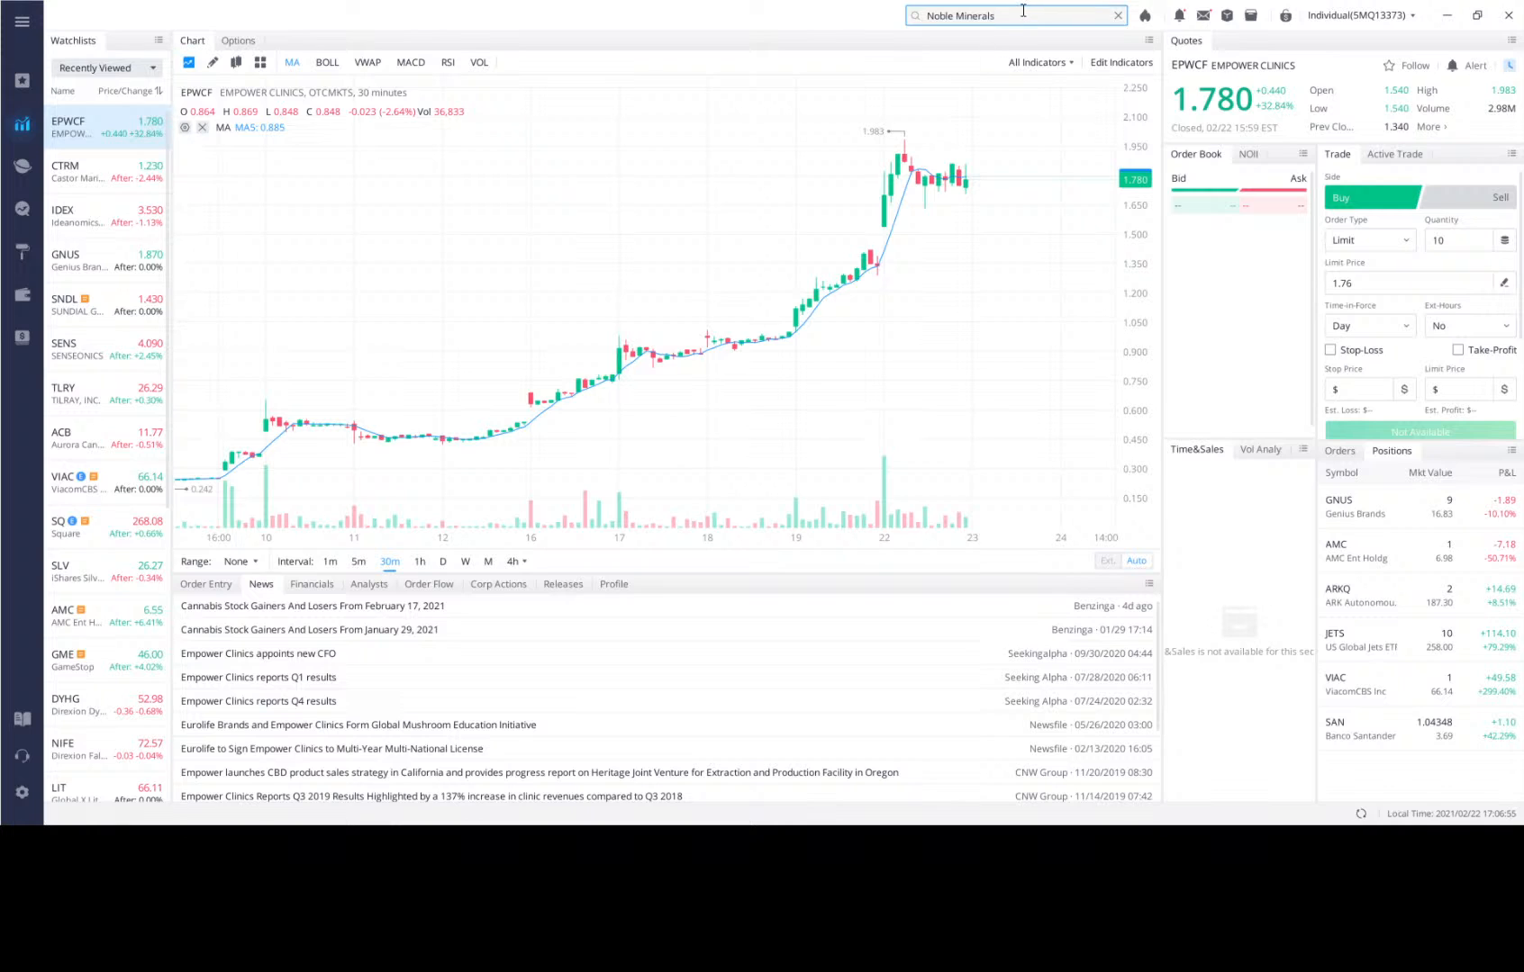
pyautogui.press('BackSpace')
pyautogui.press('BackSpace')
pyautogui.press('BackSpace')
pyautogui.press('BackSpace')
pyautogui.press('BackSpace')
pyautogui.press('BackSpace')
pyautogui.press('BackSpace')
pyautogui.press('BackSpace')
pyautogui.press('BackSpace')
pyautogui.press('BackSpace')
pyautogui.press('BackSpace')
pyautogui.press('BackSpace')
pyautogui.press('BackSpace')
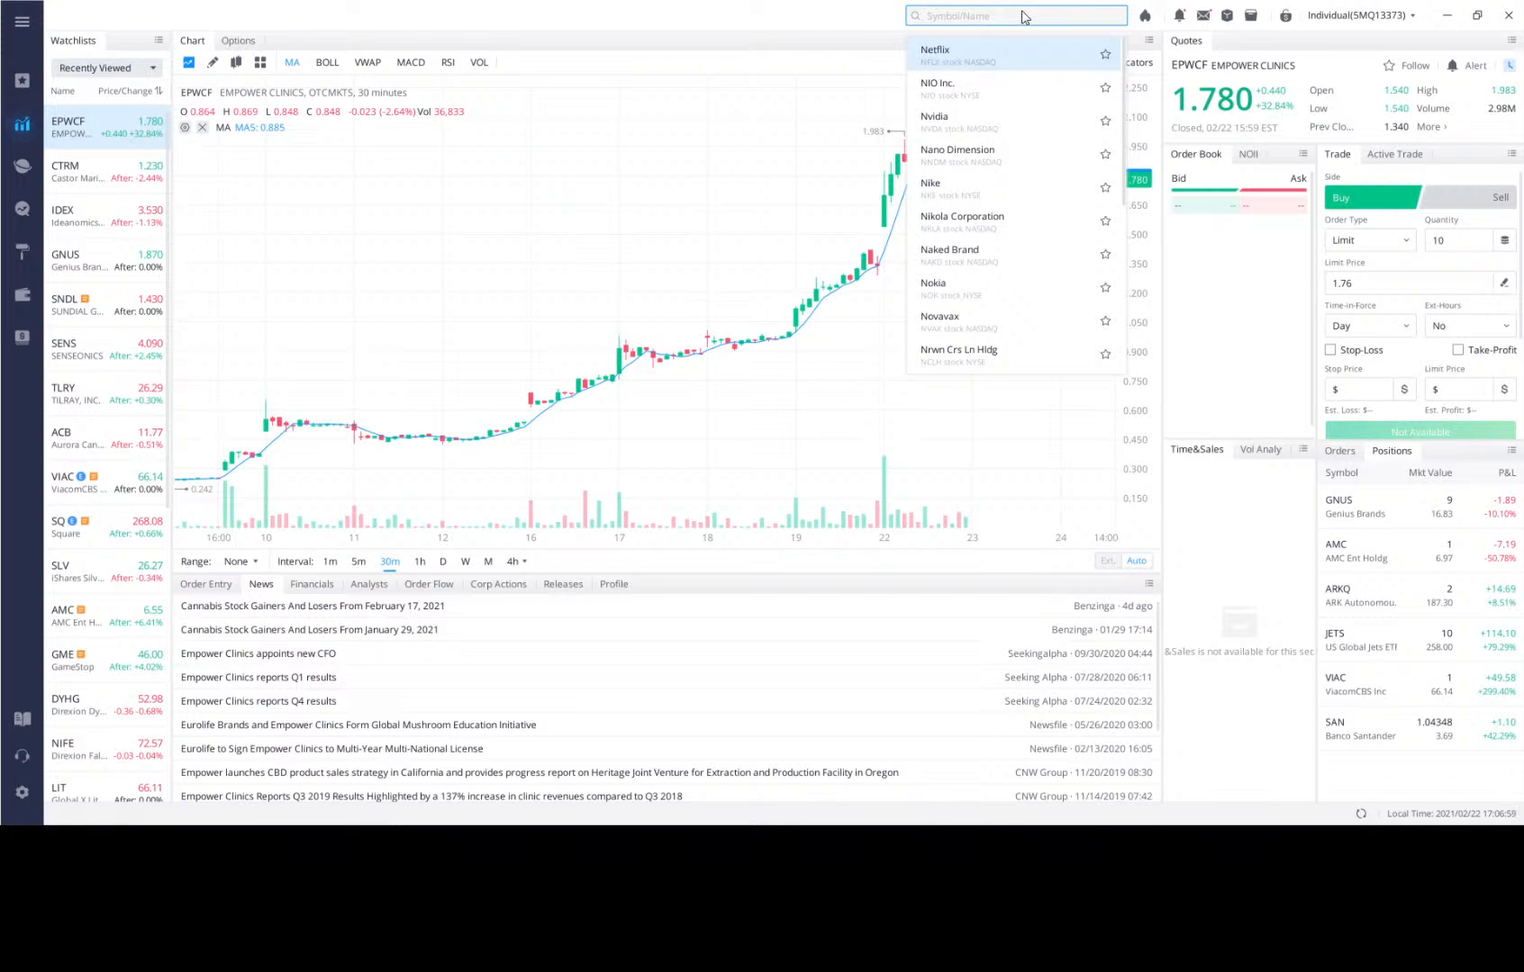
# Search the stock symbols for "noble mineral" and open the Noble Mineral listing on the TSXV exchange.
pyautogui.write('nobl')
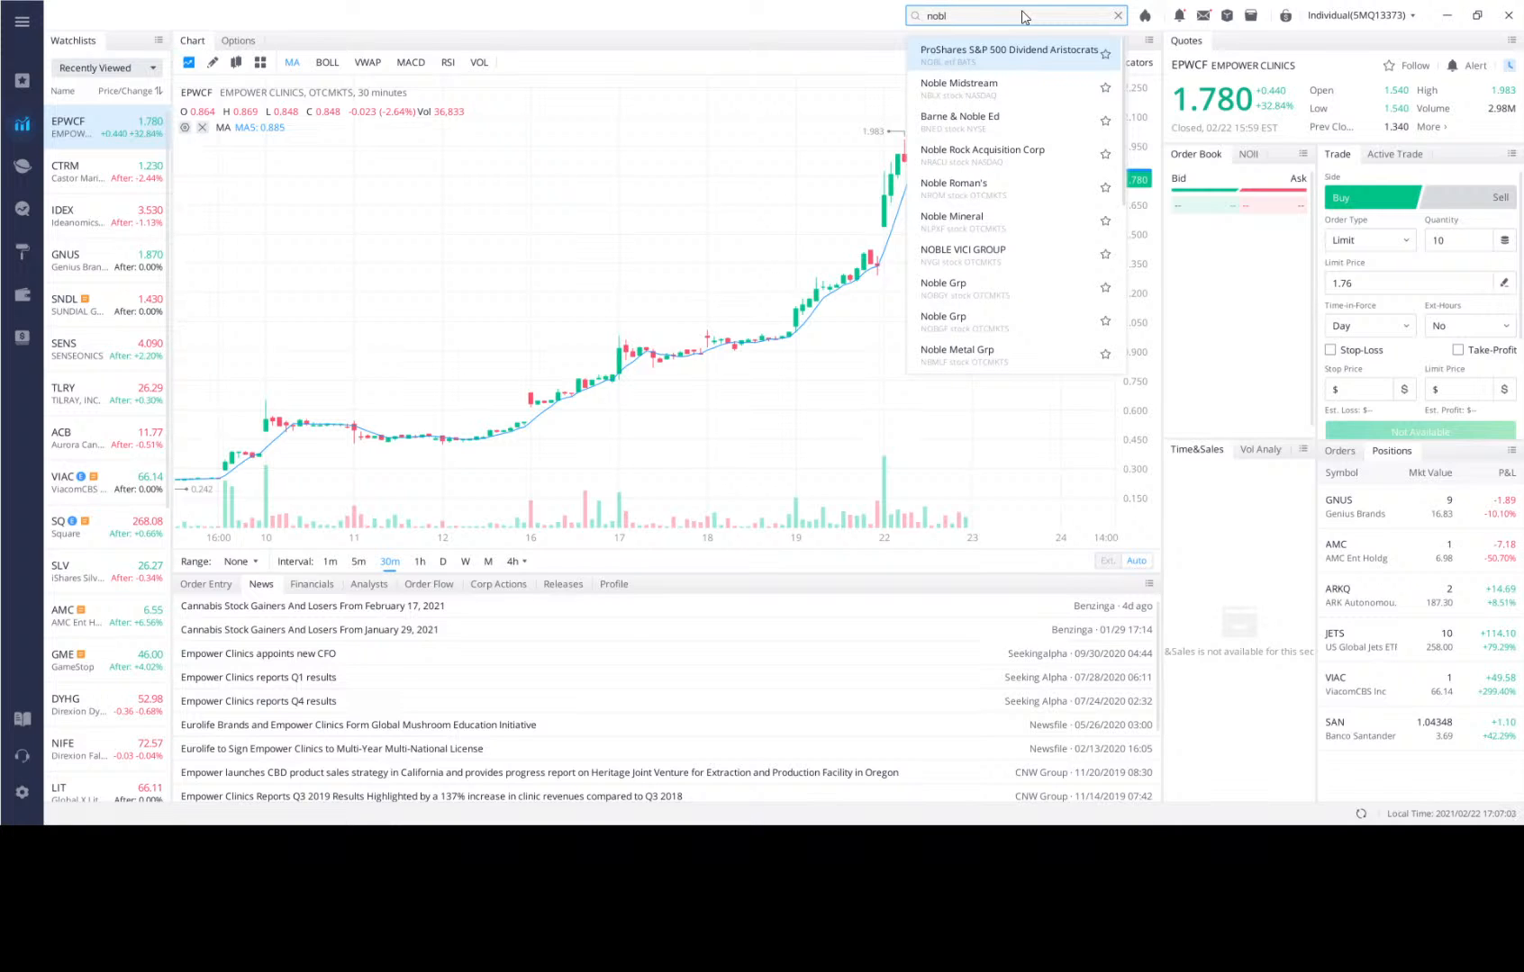
pyautogui.write('mine')
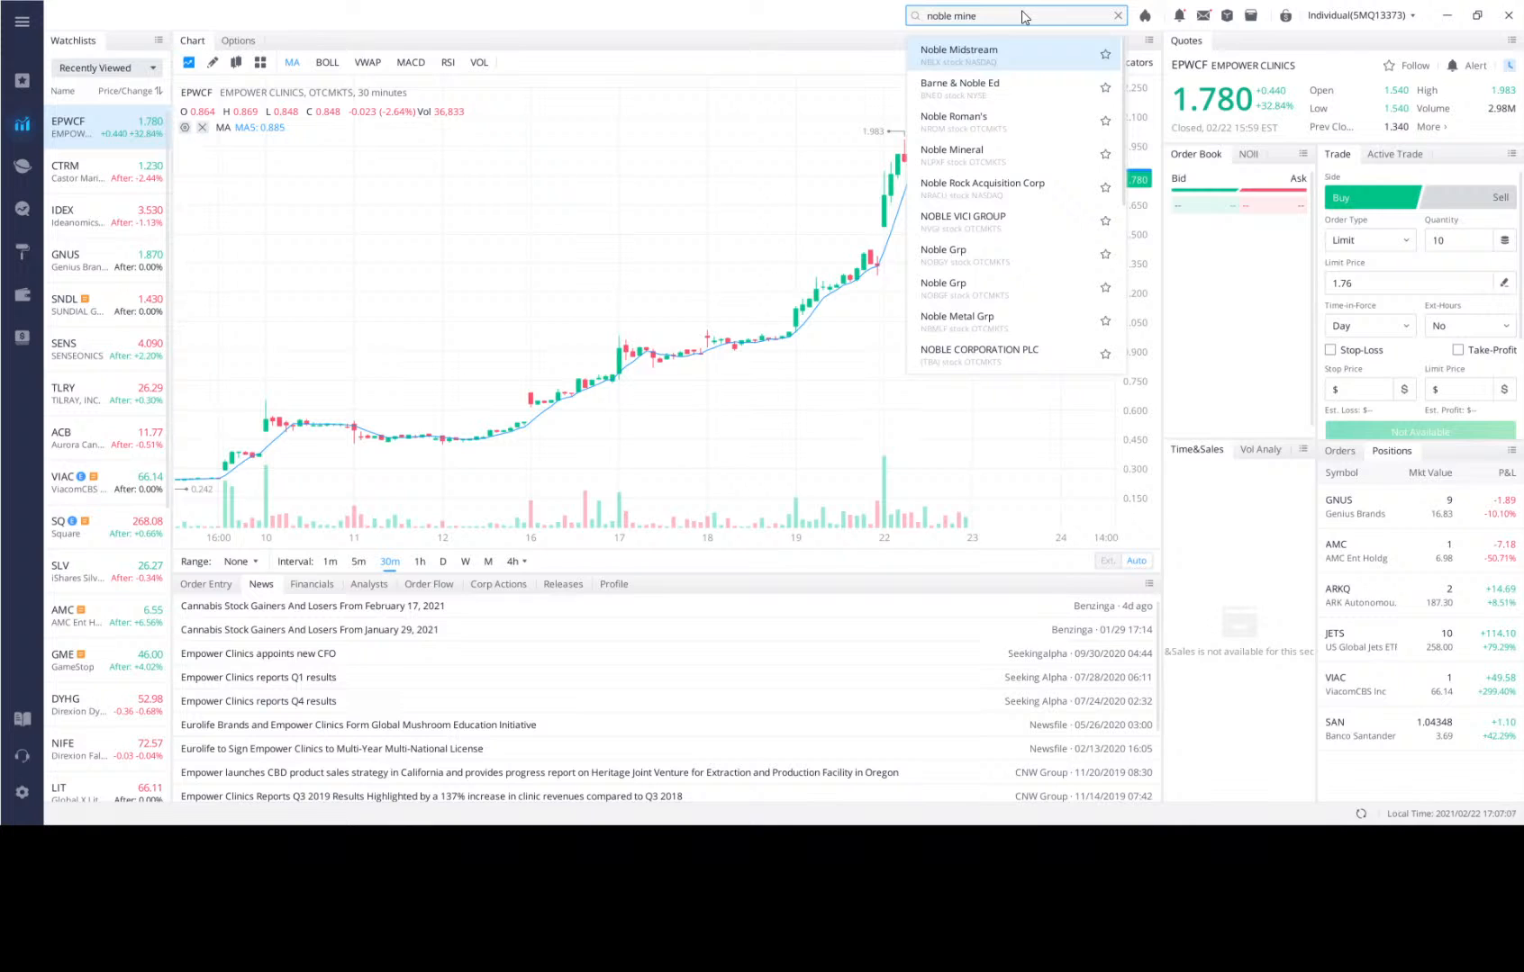
pyautogui.write('ral')
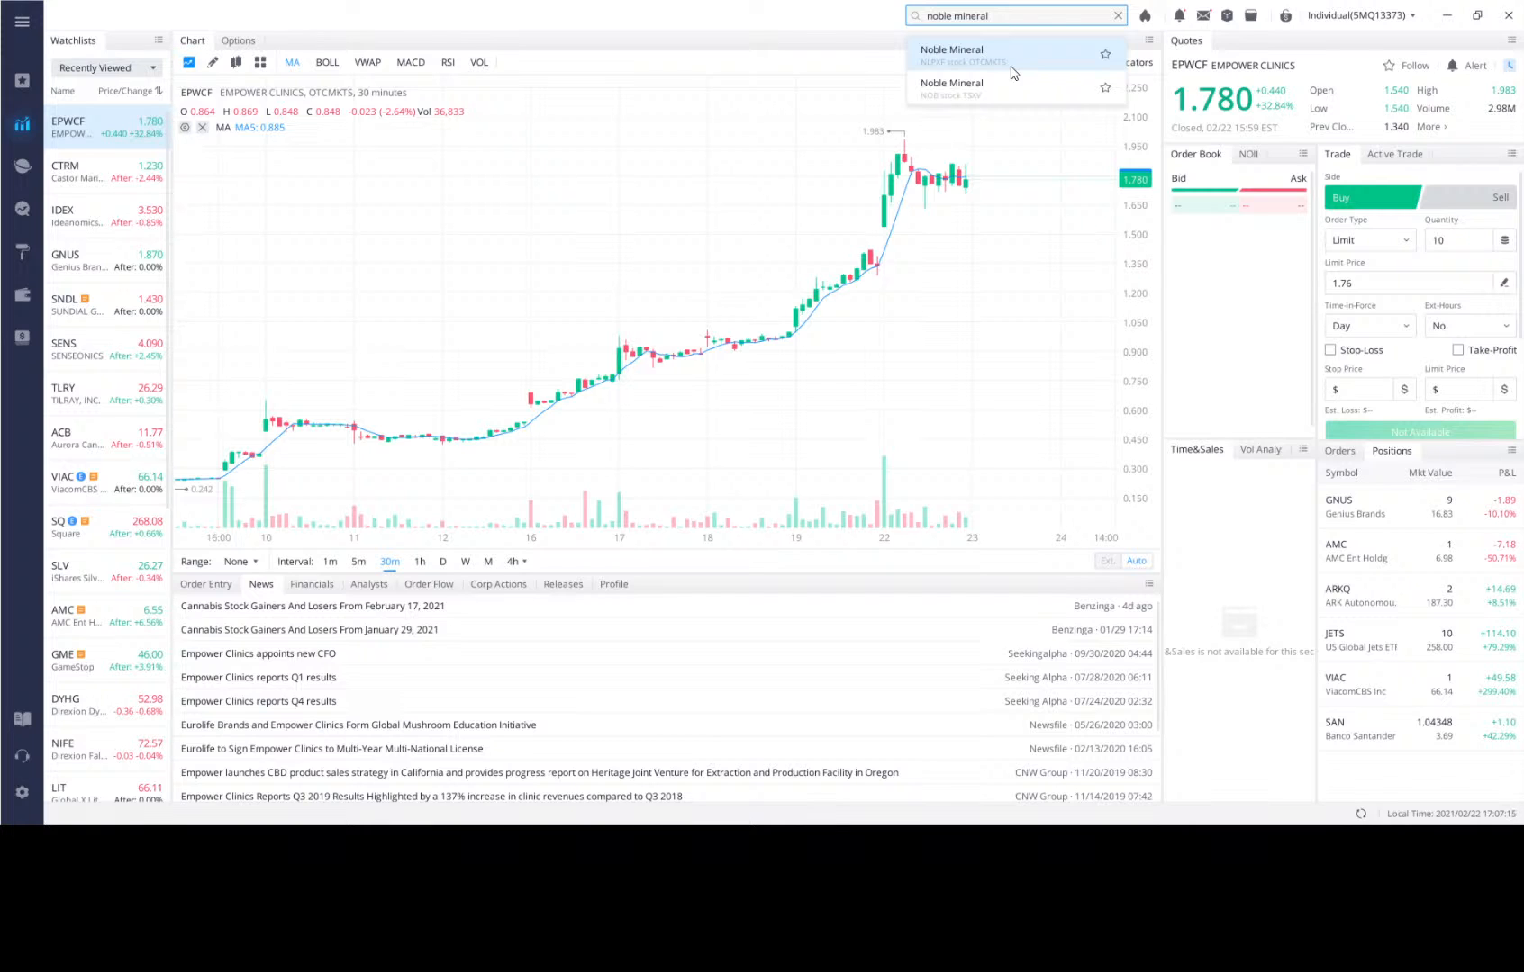
pyautogui.click(961, 97)
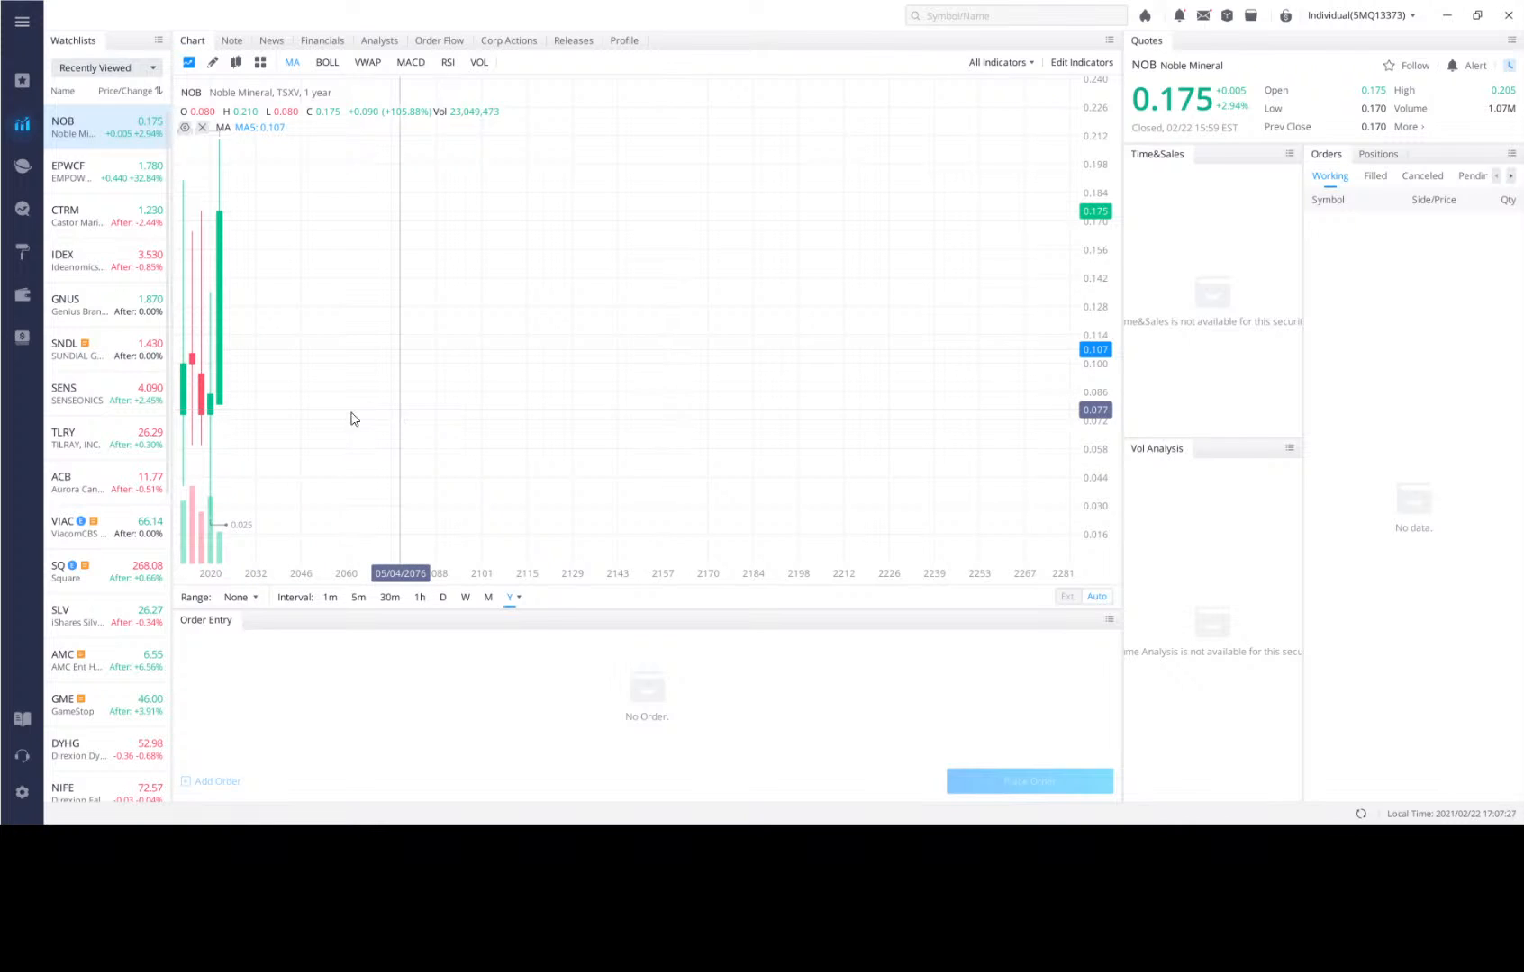
# View the Noble Mineral price chart at daily and weekly intervals, ending on the daily interval.
pyautogui.click(442, 599)
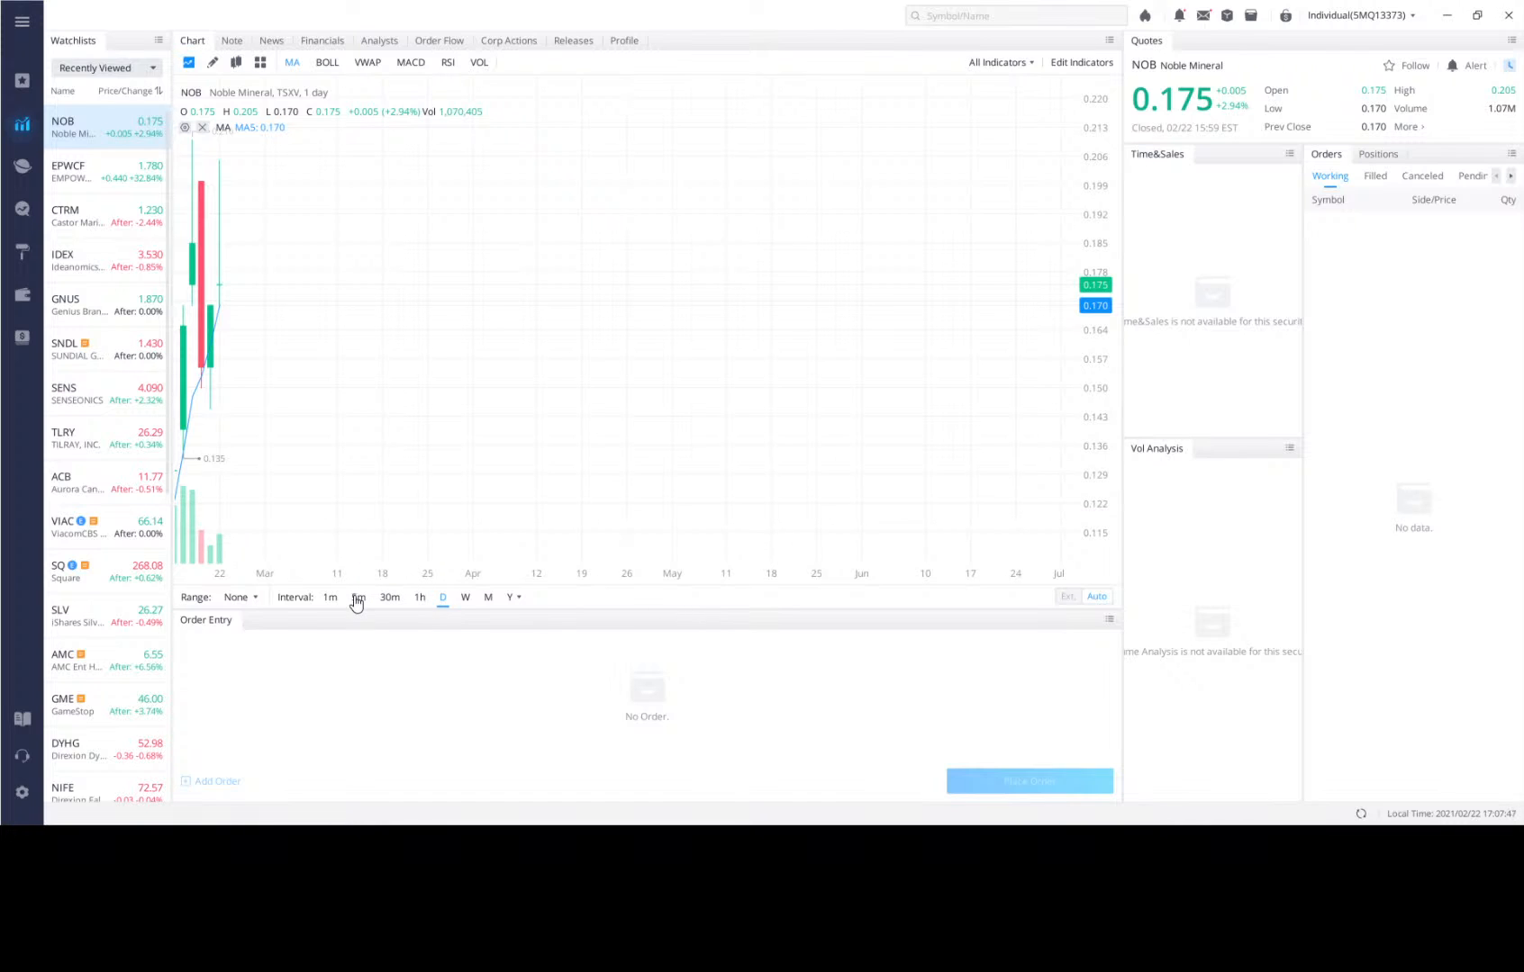
pyautogui.click(465, 598)
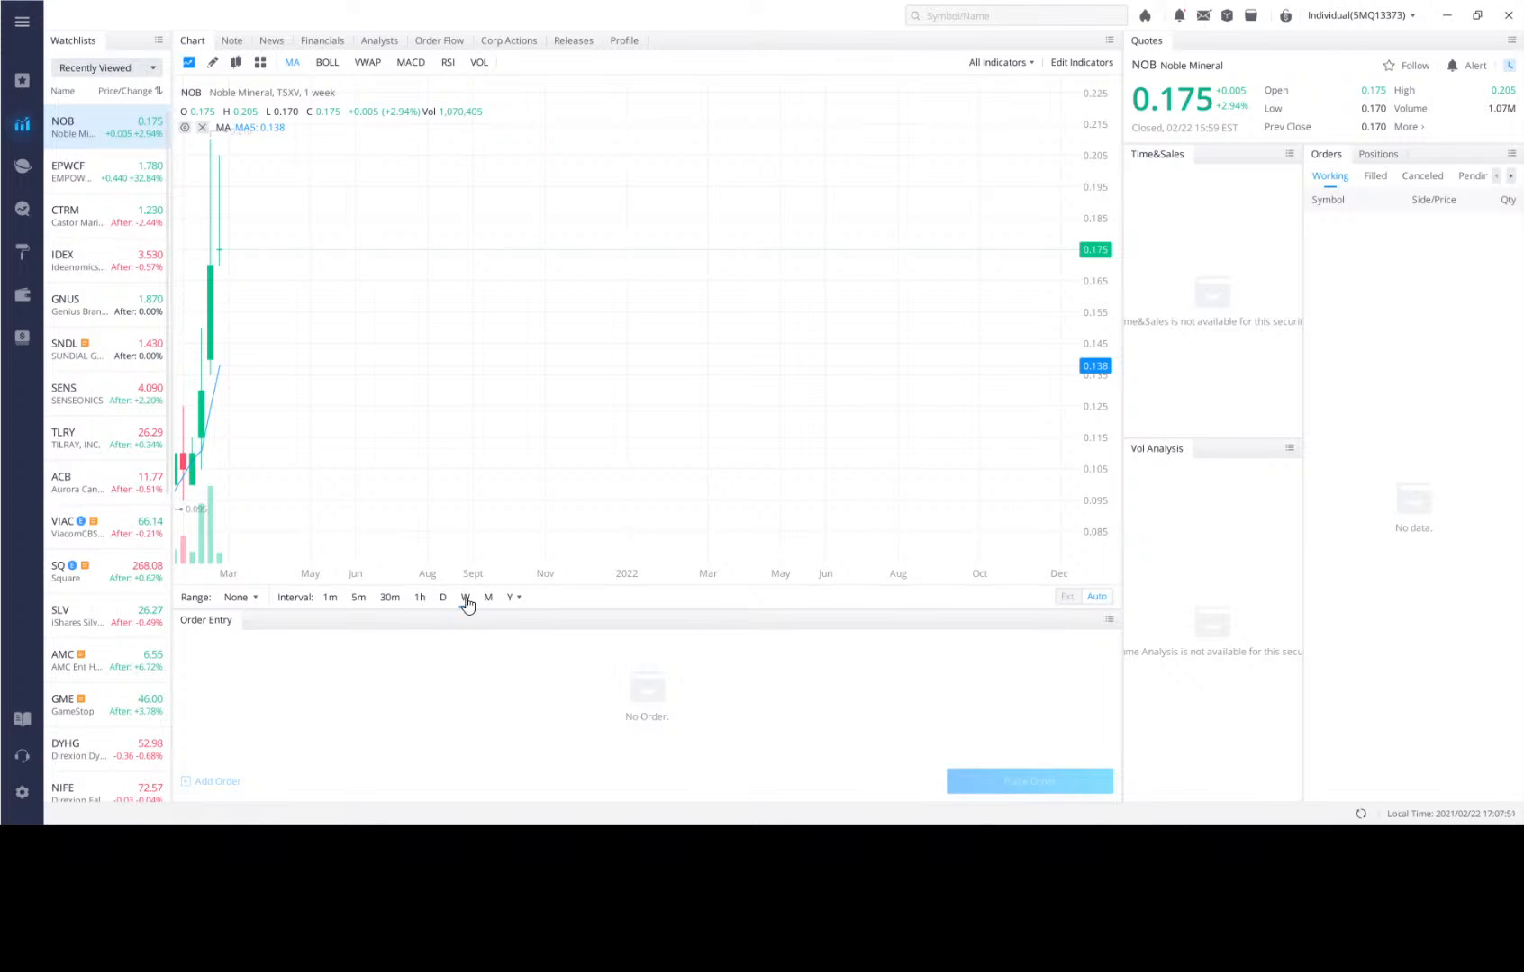
pyautogui.click(442, 598)
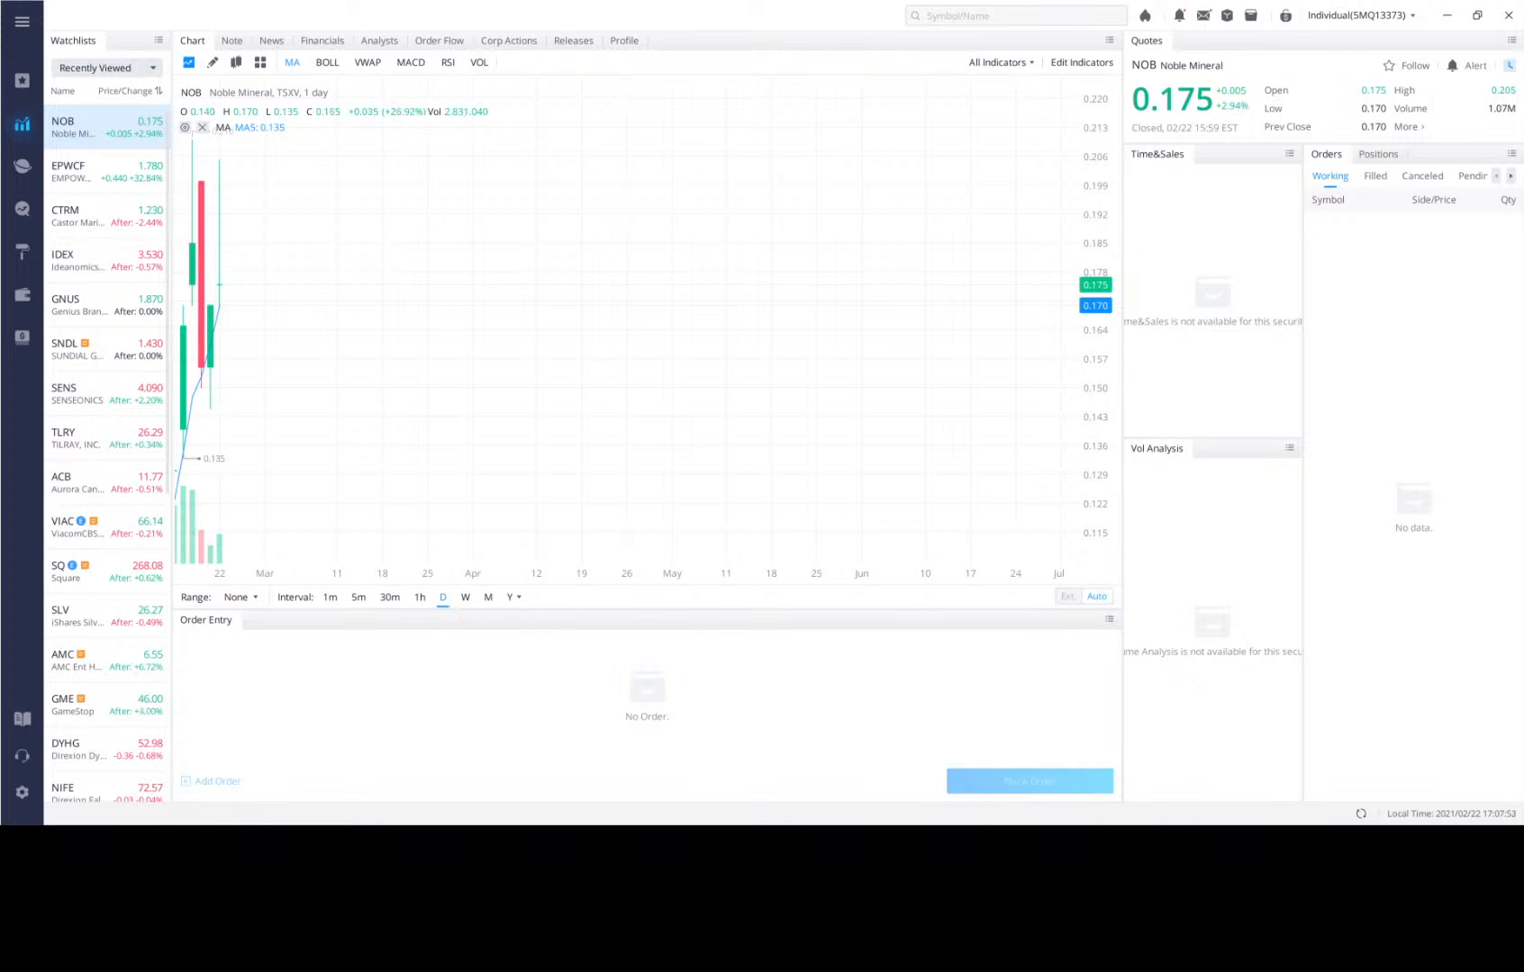